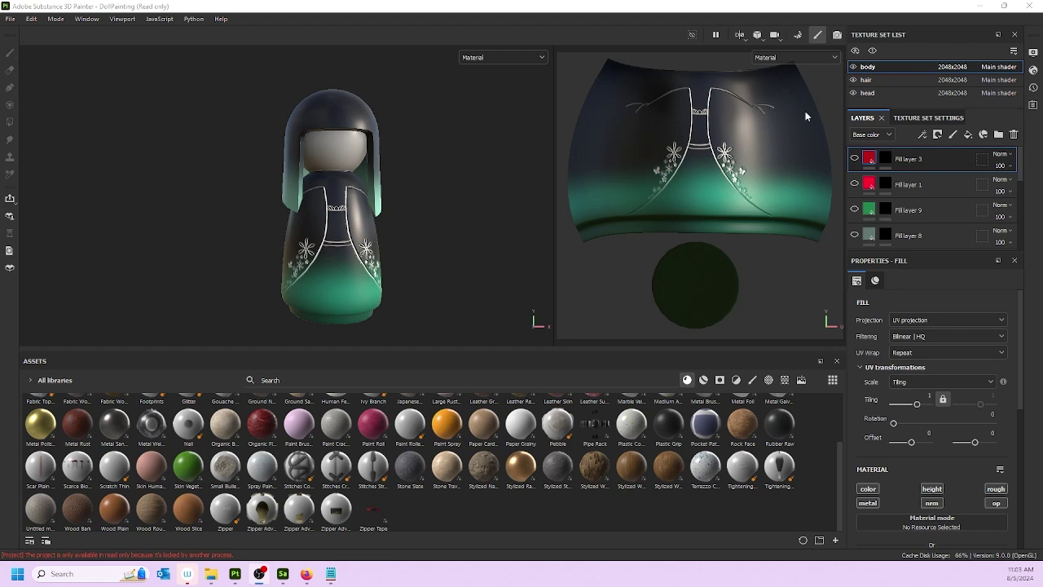
- Inspect the doll's painted kimono and gradient hair from the front and side in the 3D view
mouse_move(235, 577)
alt+drag(332, 195, 363, 276)
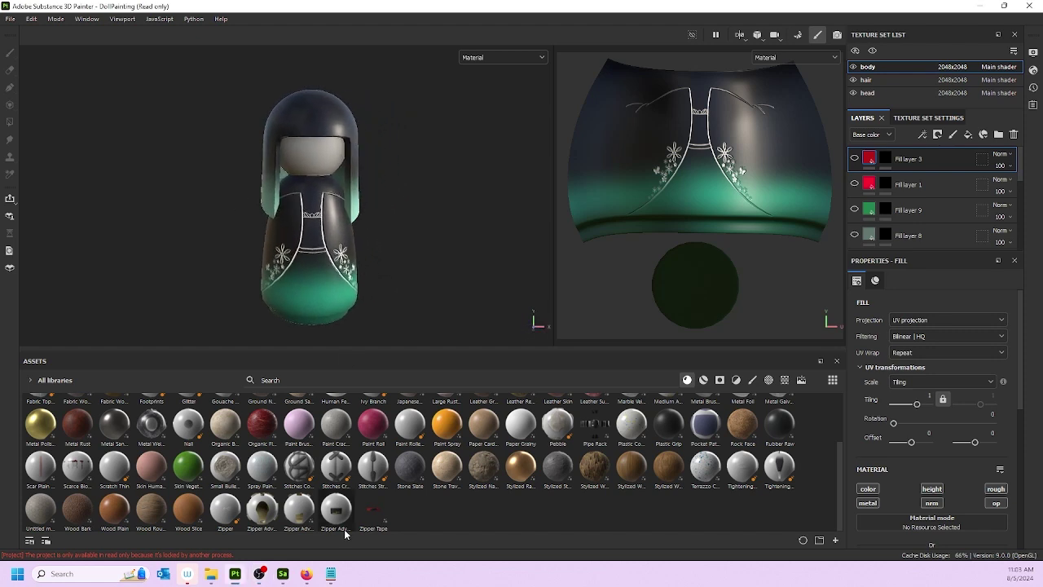
scroll(307, 232, up, 3)
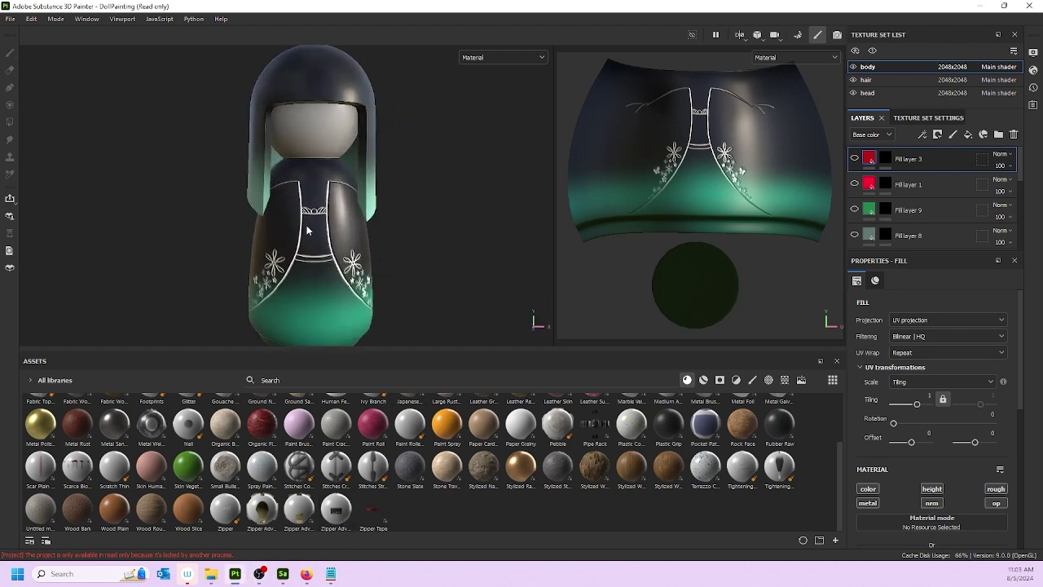
alt+drag(346, 237, 224, 226)
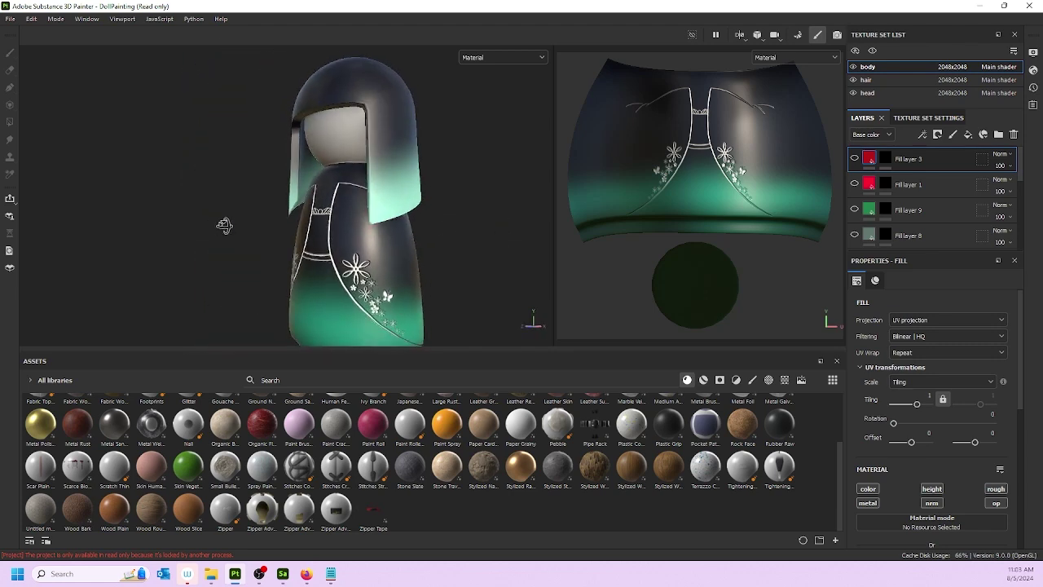
- Launch PureRef from the PureRef-1.11.1_x64 folder inside 4_SHONA and put the file window away
click(210, 574)
scroll(762, 198, up, 2)
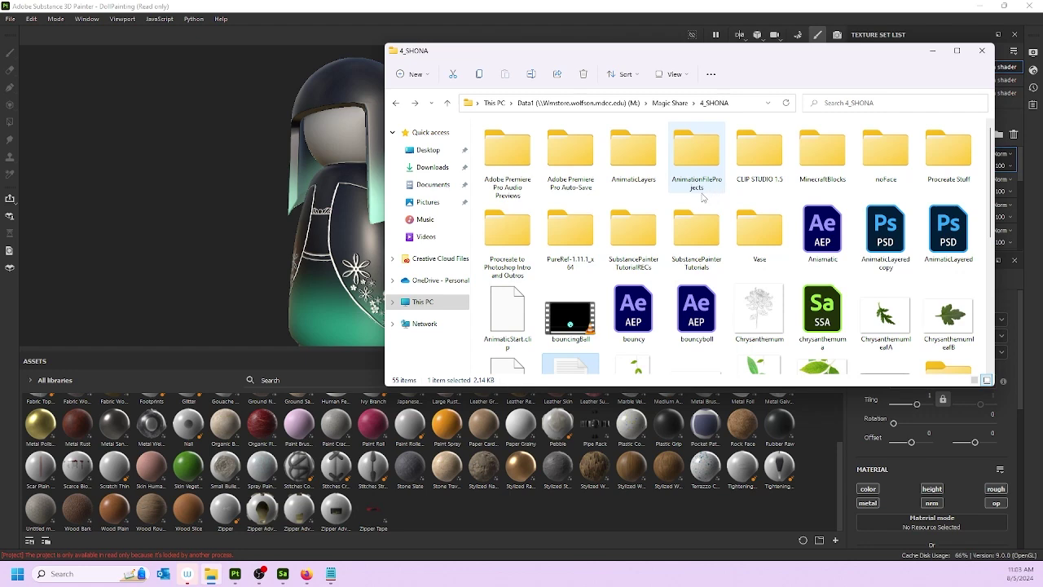
double_click(571, 231)
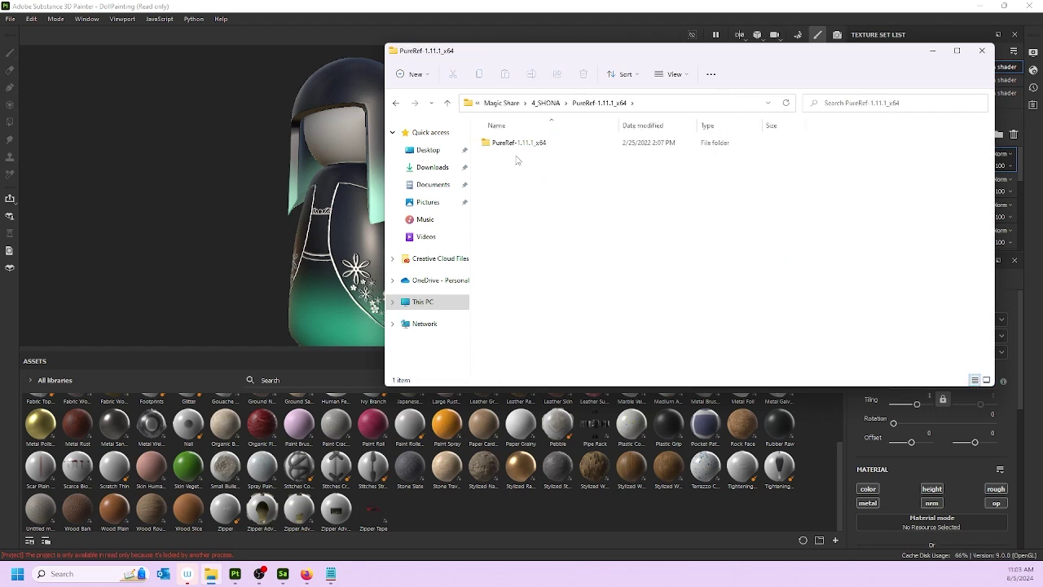
double_click(518, 143)
scroll(505, 297, down, 3)
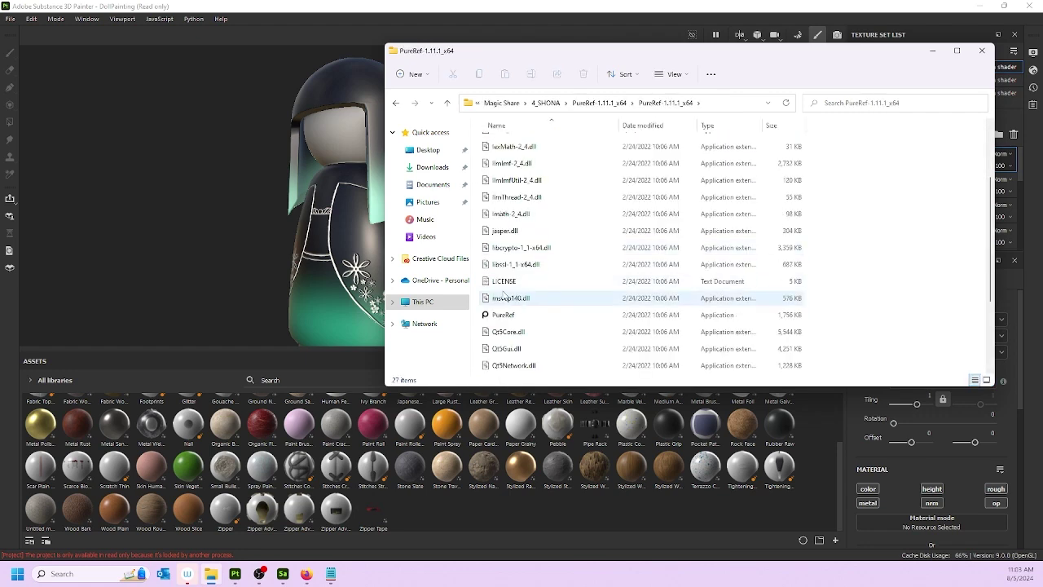
double_click(505, 316)
click(927, 52)
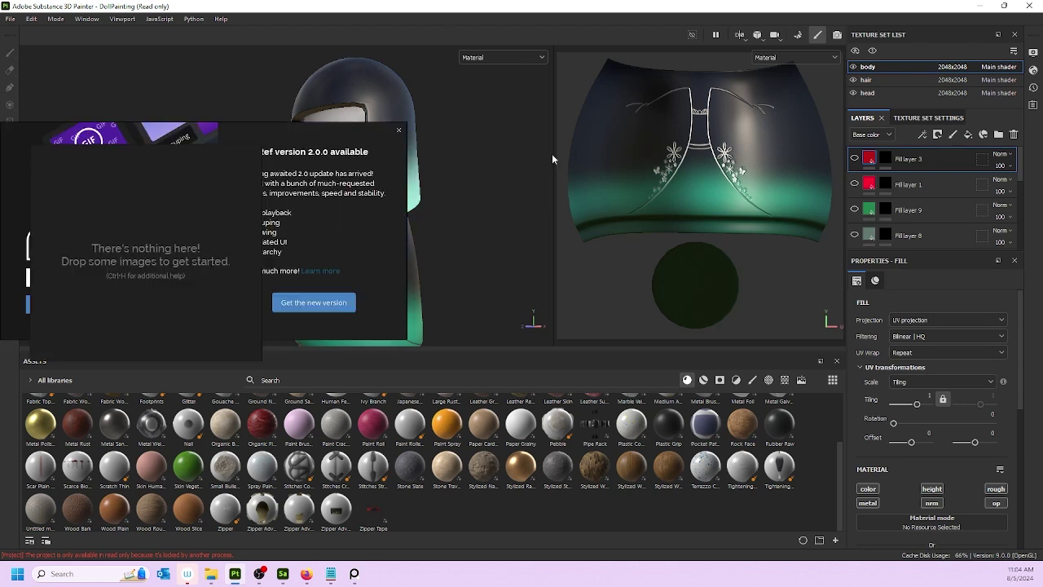
- Dismiss the PureRef update notice and load the recent scene with the Japanese doll and pattern references
click(398, 129)
right_drag(136, 212, 120, 152)
right_click(121, 161)
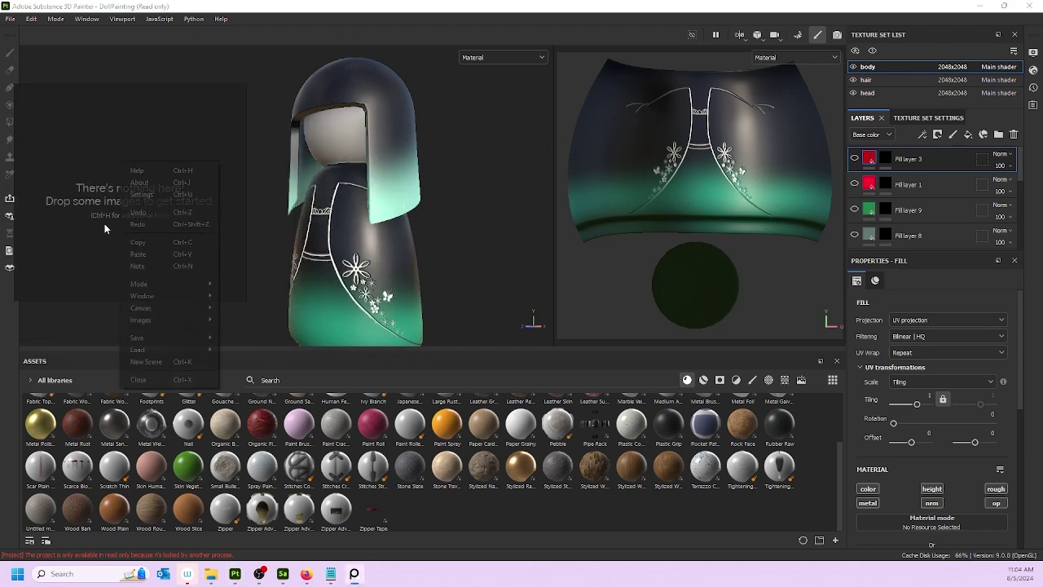
mouse_move(180, 347)
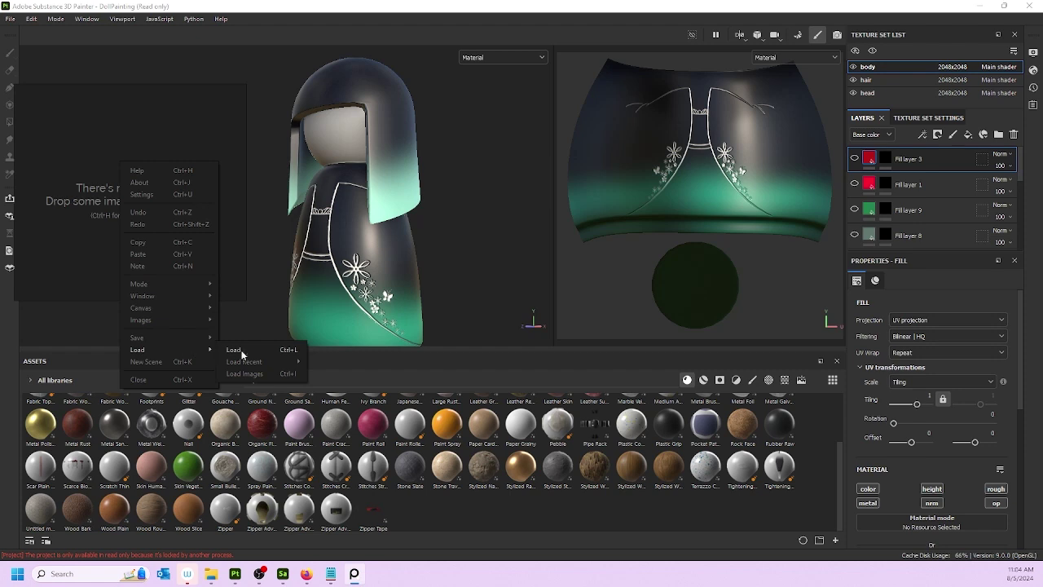
mouse_move(244, 361)
click(349, 361)
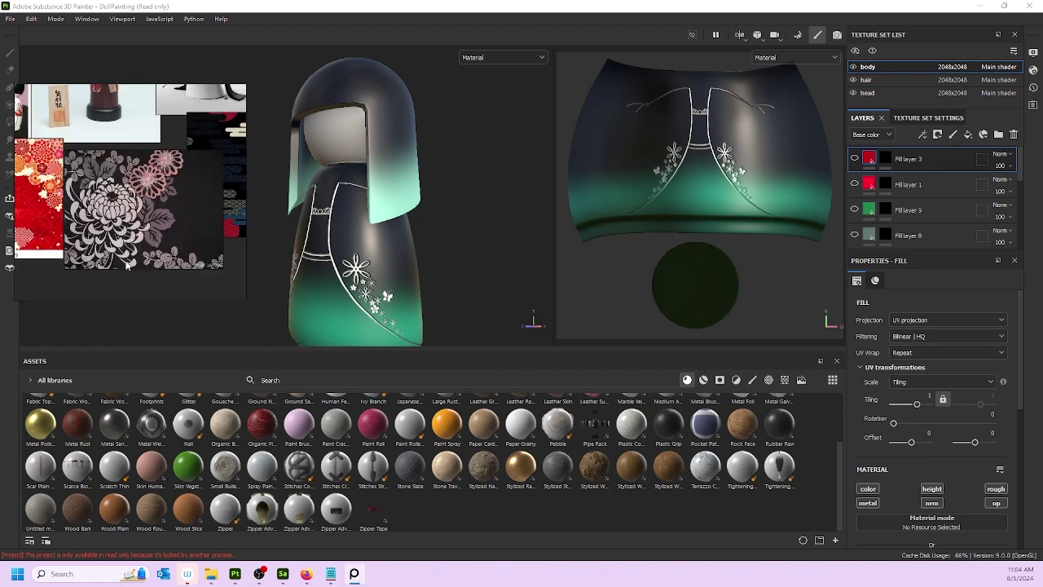
- Maximize the reference board and examine its kokeshi dolls, kimono sash, chrysanthemum and Japanese pattern images
right_drag(138, 214, 204, 210)
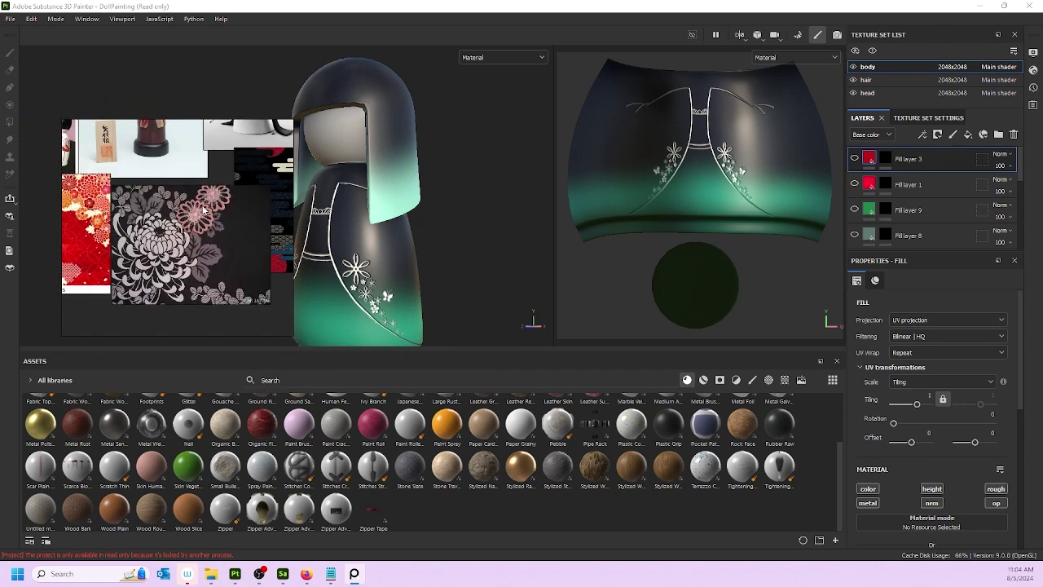
key(ctrl+f)
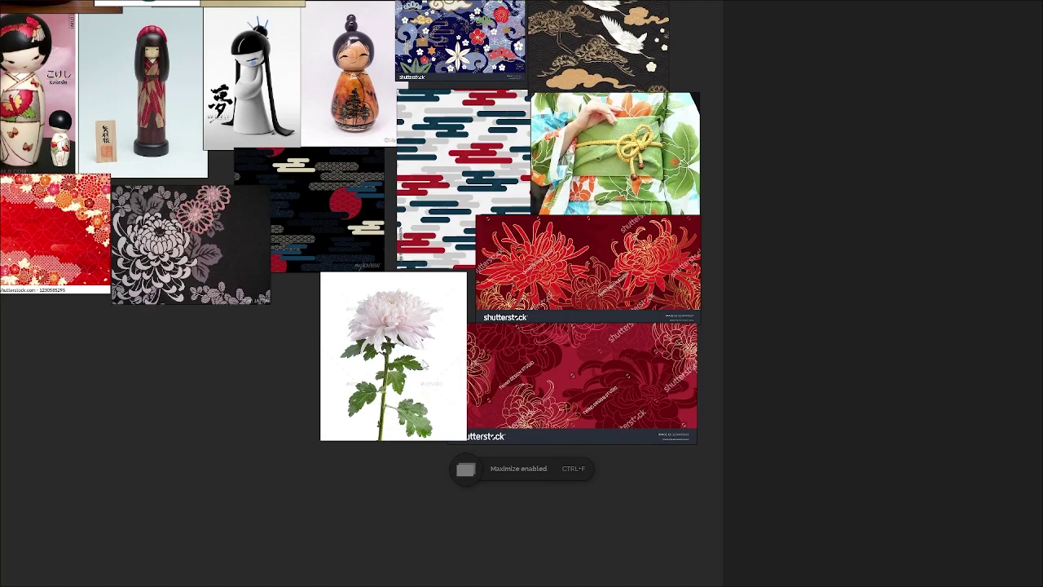
scroll(423, 364, down, 2)
scroll(510, 380, up, 5)
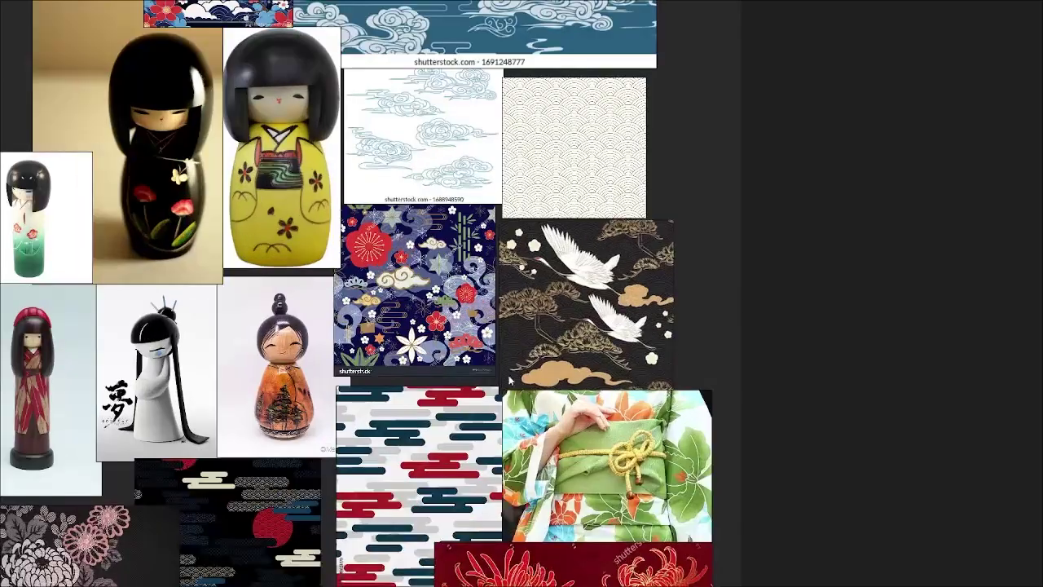
middle_drag(485, 412, 447, 232)
scroll(598, 305, up, 3)
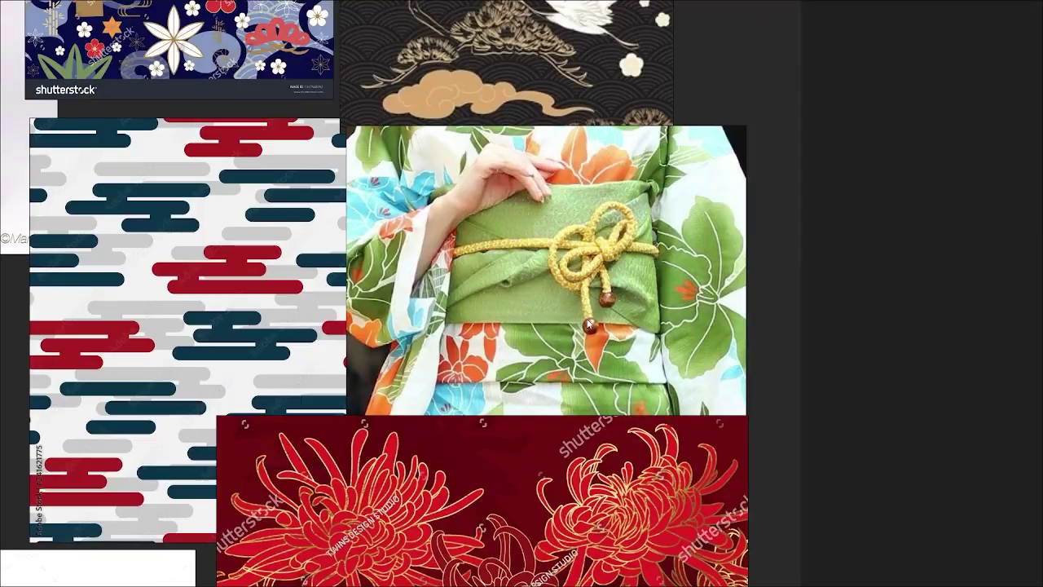
scroll(590, 325, down, 3)
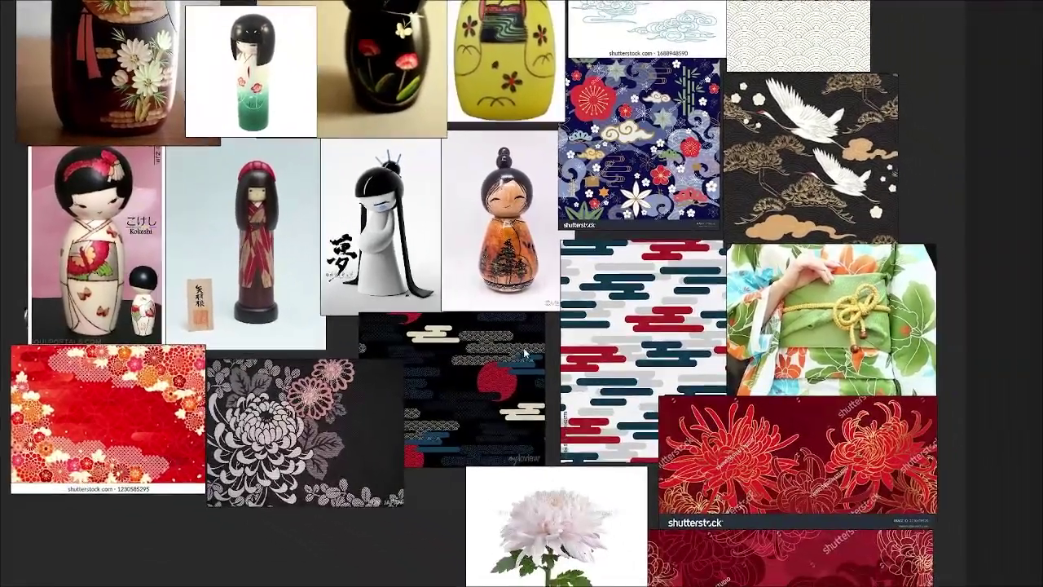
mouse_move(524, 352)
middle_down()
mouse_move(464, 399)
mouse_move(581, 372)
middle_up()
- Restore the reference board to a small window and place it over the asset shelf, clear of the doll
key(ctrl+f)
mouse_move(160, 198)
mouse_down()
mouse_move(197, 289)
mouse_move(160, 392)
mouse_move(129, 411)
mouse_move(122, 397)
mouse_up()
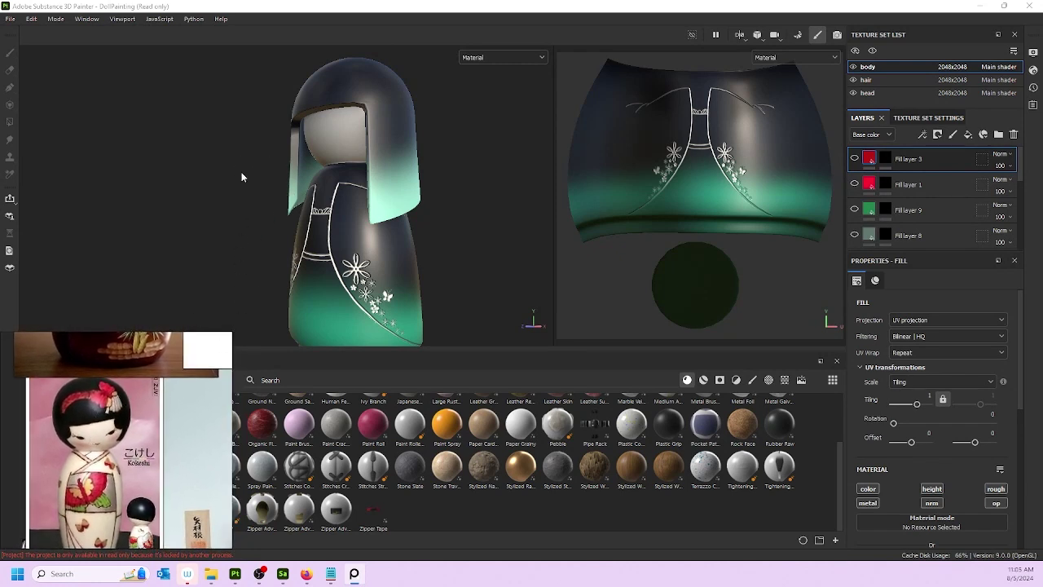
alt+drag(241, 177, 261, 254)
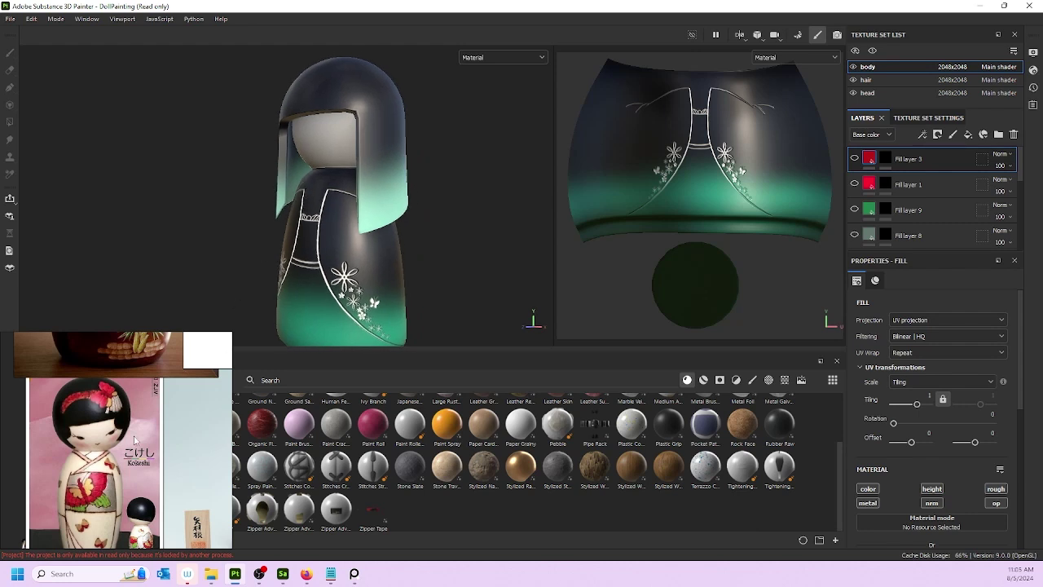
- Compare the kokeshi doll photos on the reference board with the painted doll's design
scroll(136, 440, down, 3)
scroll(218, 457, up, 3)
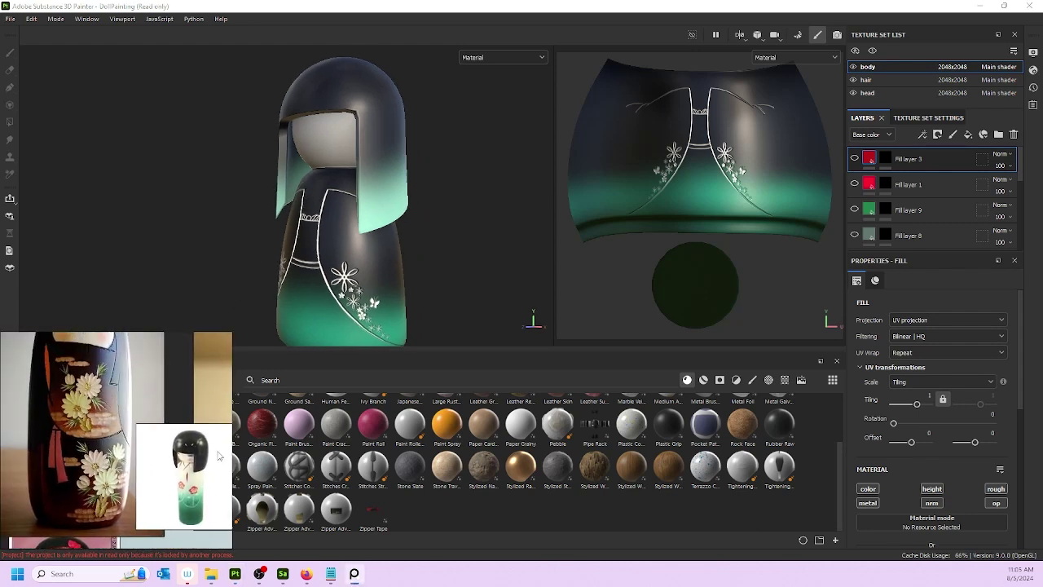
scroll(126, 403, down, 2)
scroll(126, 403, up, 2)
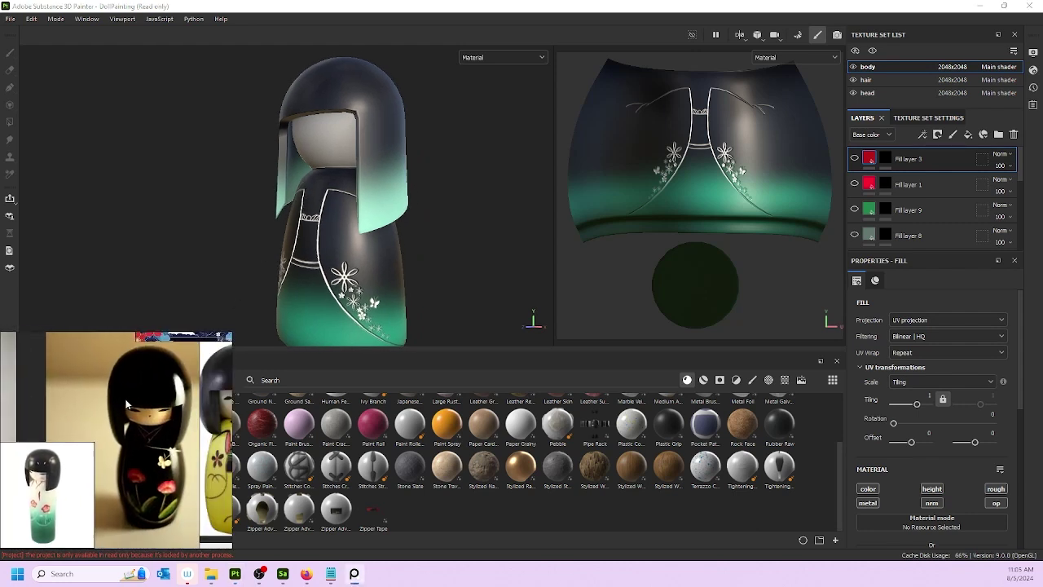
middle_drag(126, 400, 148, 418)
scroll(104, 405, down, 3)
scroll(99, 404, up, 2)
scroll(128, 436, up, 1)
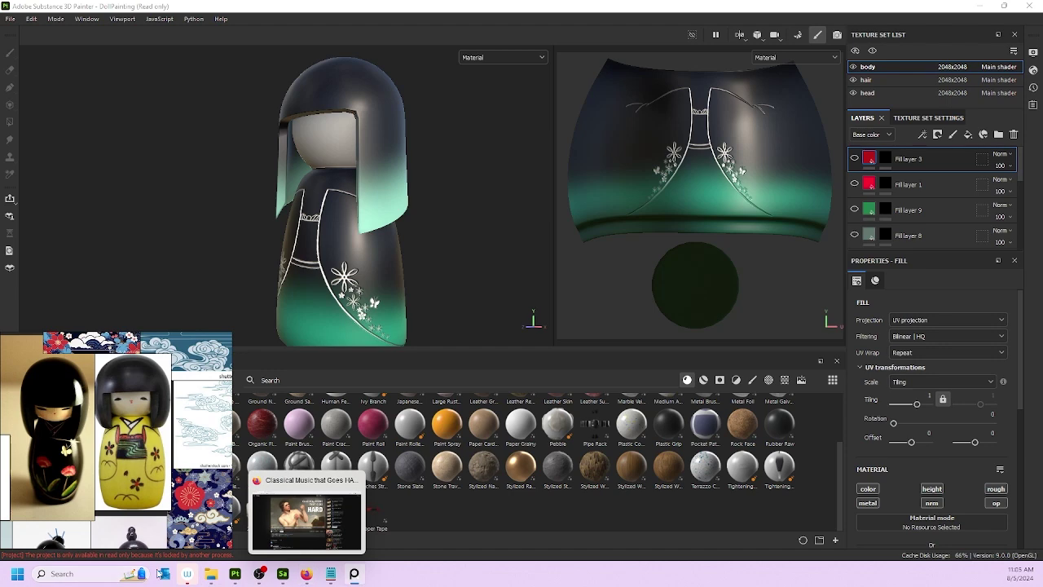
- Examine the cream seamless wave pattern on the reference board up close and among the neighbouring patterns
scroll(202, 451, down, 2)
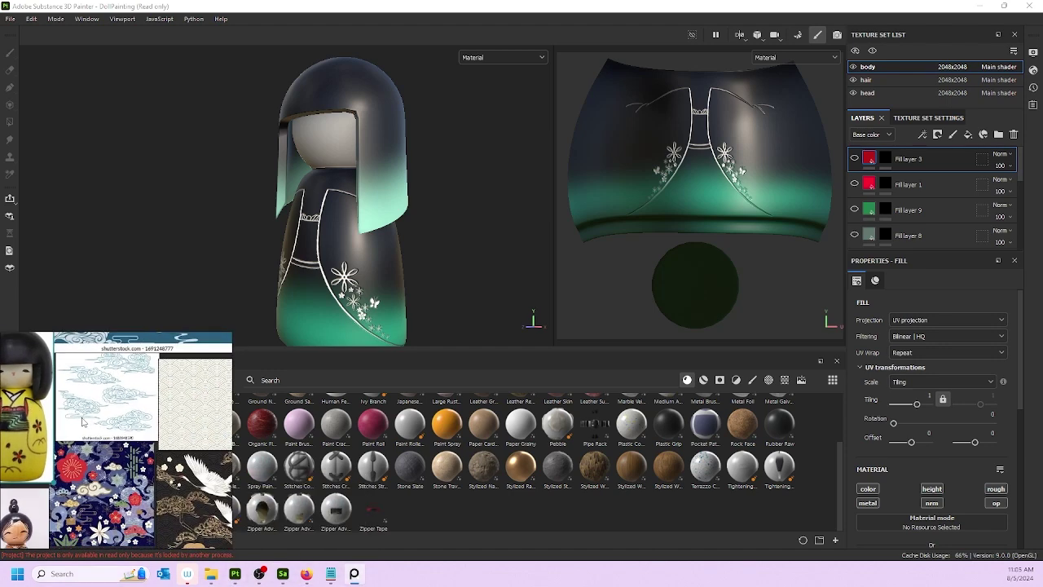
scroll(142, 407, up, 2)
scroll(142, 408, up, 4)
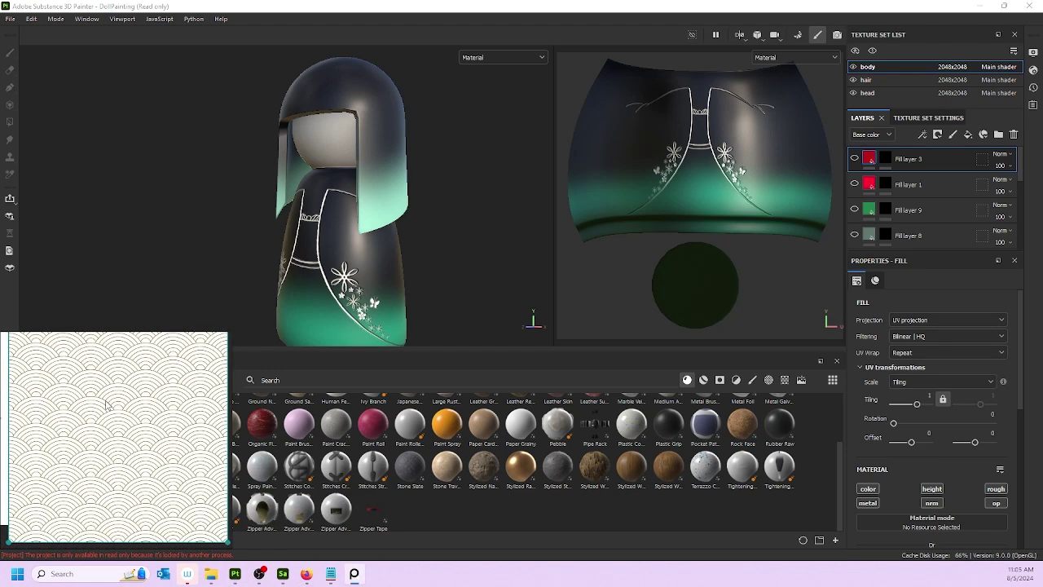
scroll(90, 433, down, 3)
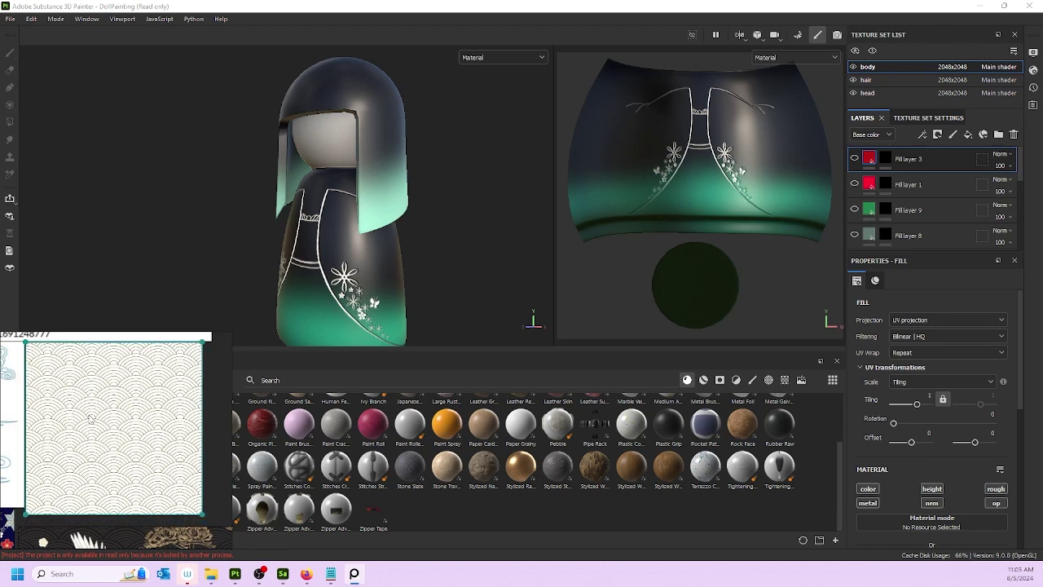
click(111, 392)
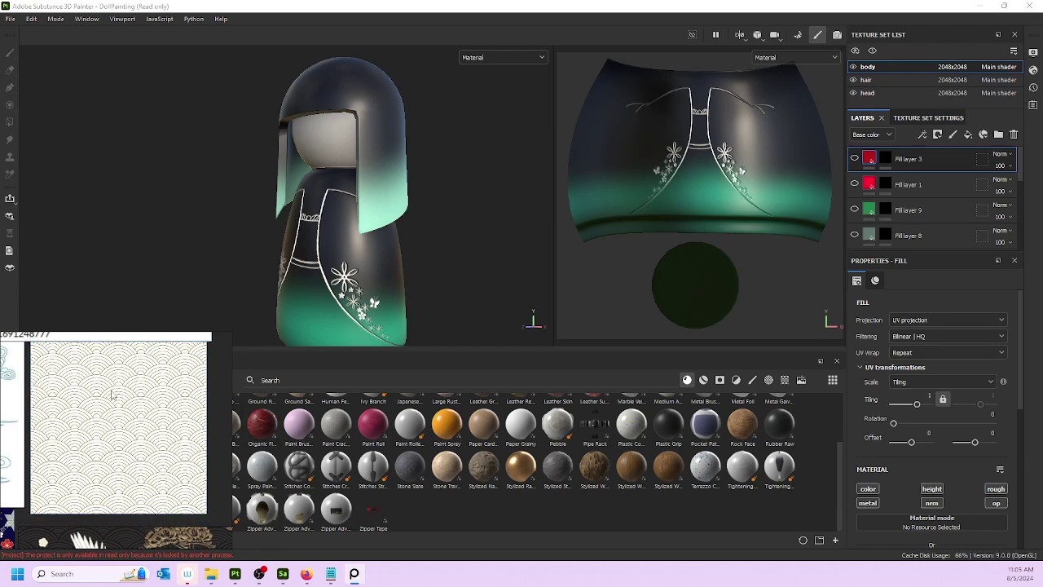
drag(111, 392, 109, 395)
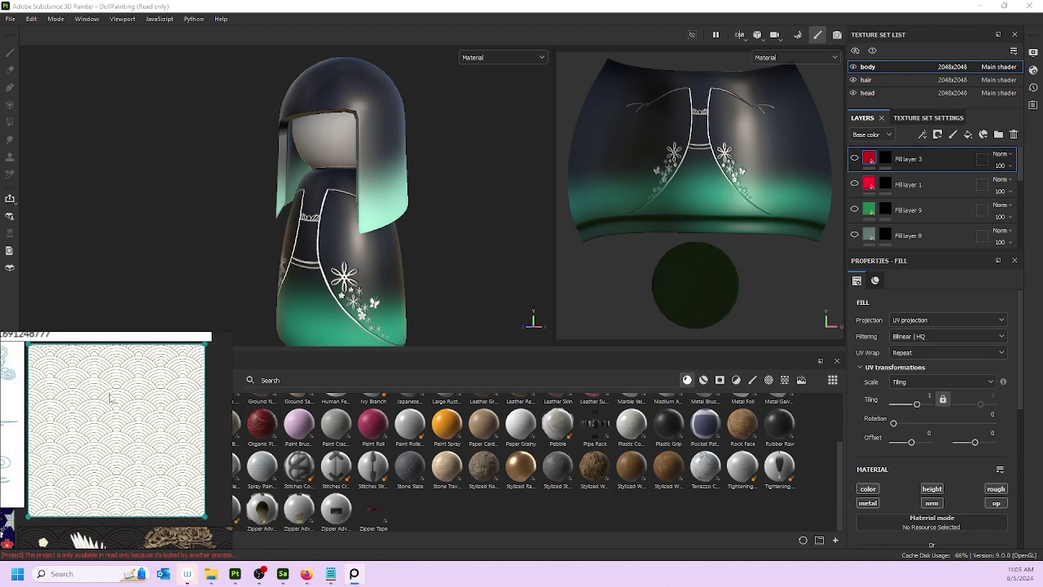
click(212, 422)
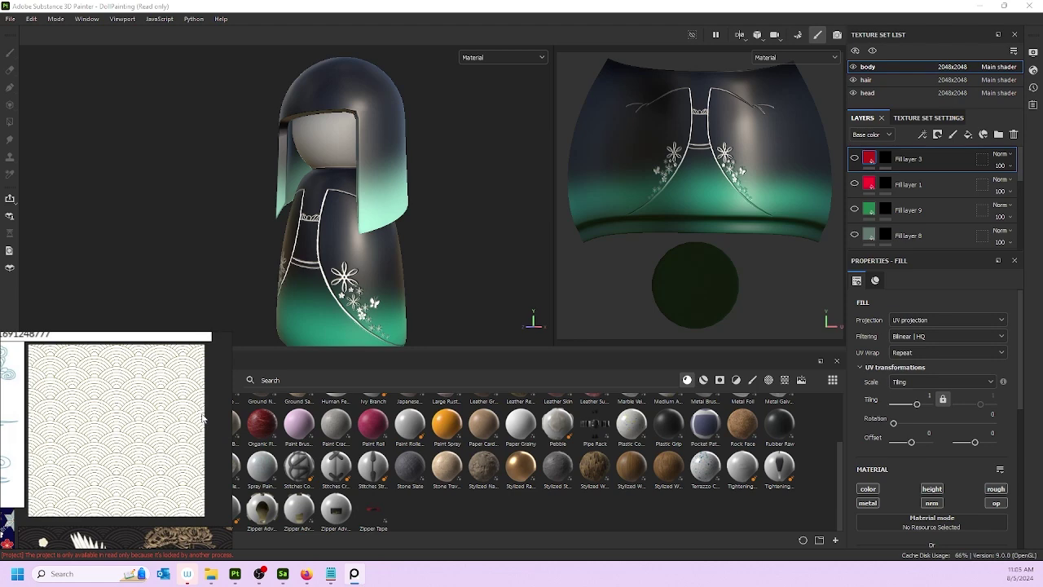
scroll(182, 450, down, 6)
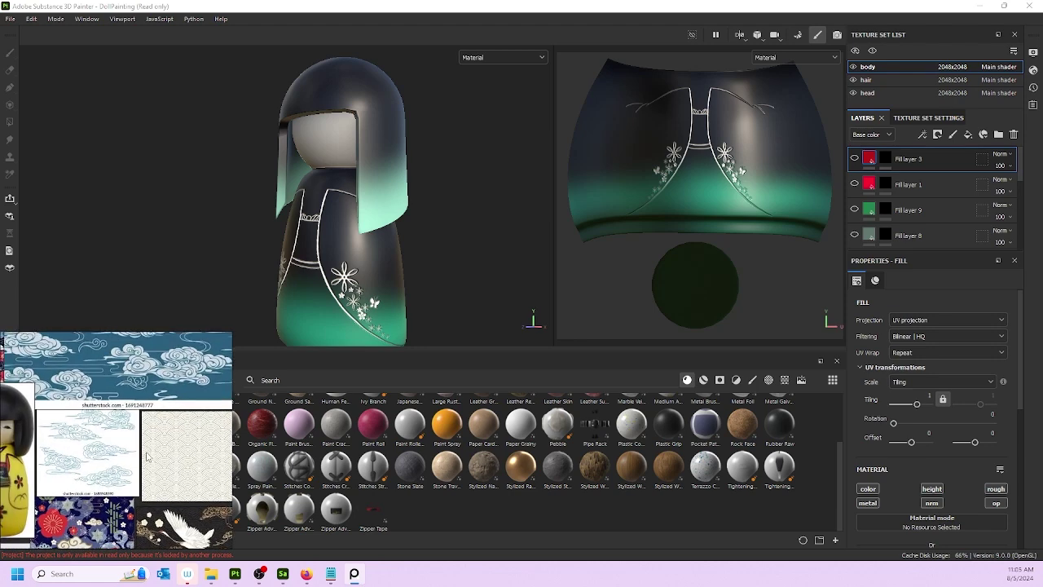
middle_drag(151, 439, 144, 436)
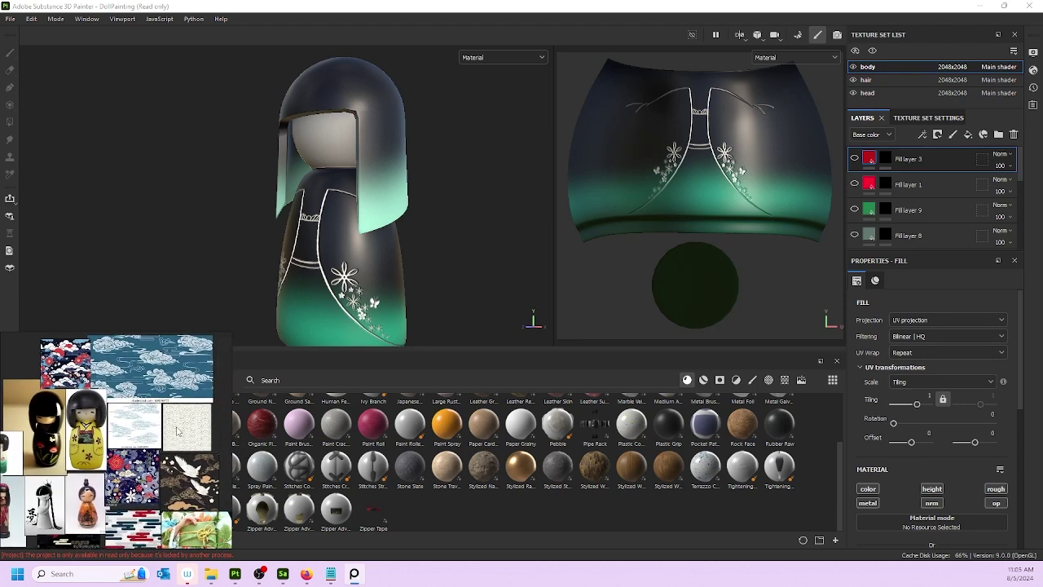
scroll(189, 459, up, 3)
scroll(164, 414, up, 2)
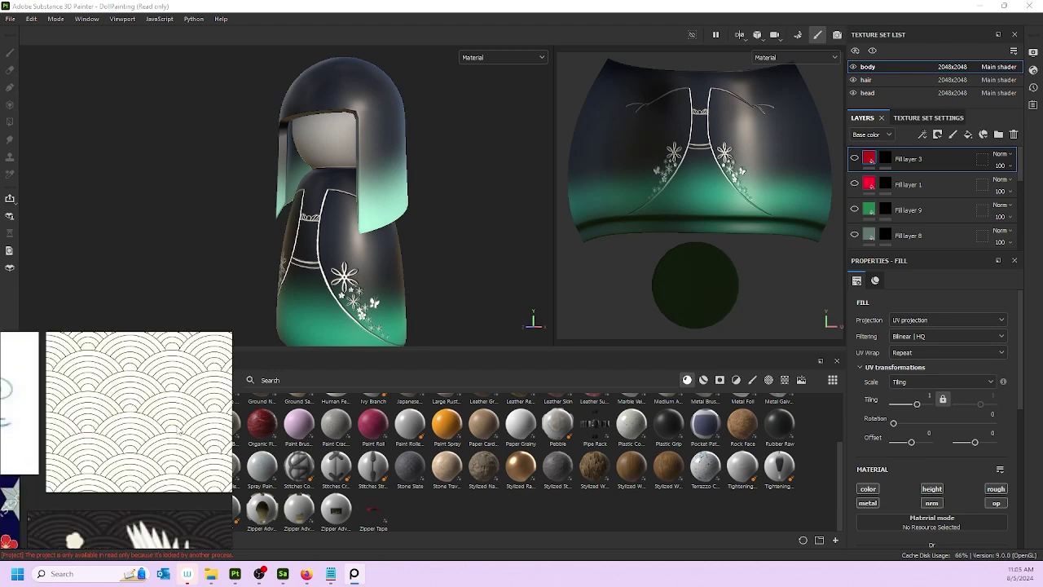
scroll(171, 416, down, 5)
middle_drag(173, 422, 189, 422)
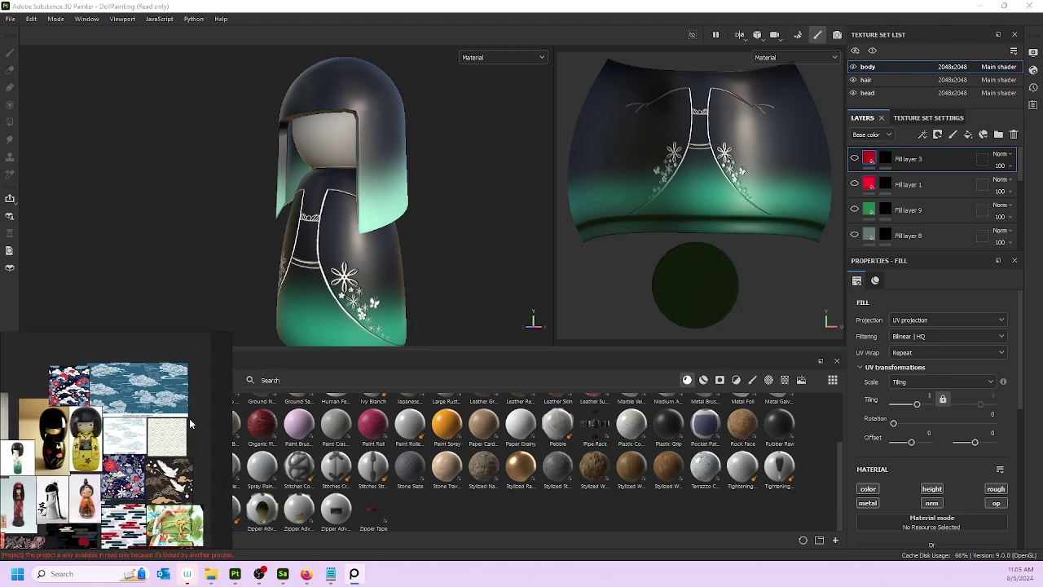
- Switch to Substance 3D Sampler with the WavePattern project and move the reference board out of the way
mouse_move(129, 440)
right_down()
mouse_move(128, 420)
mouse_move(148, 412)
mouse_move(111, 410)
mouse_move(113, 419)
right_up()
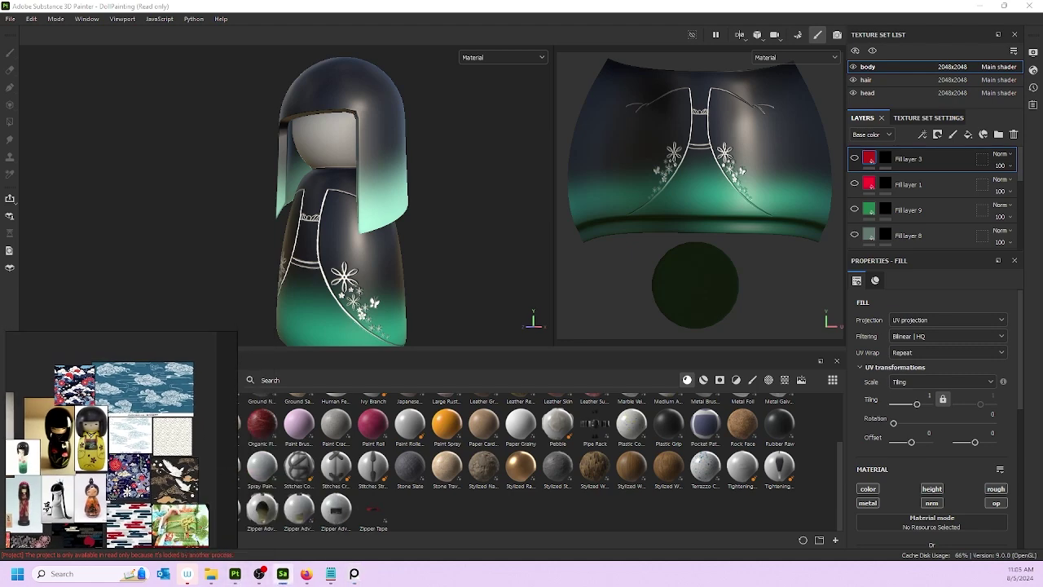
drag(3, 269, 407, 1)
right_drag(189, 374, 0, 417)
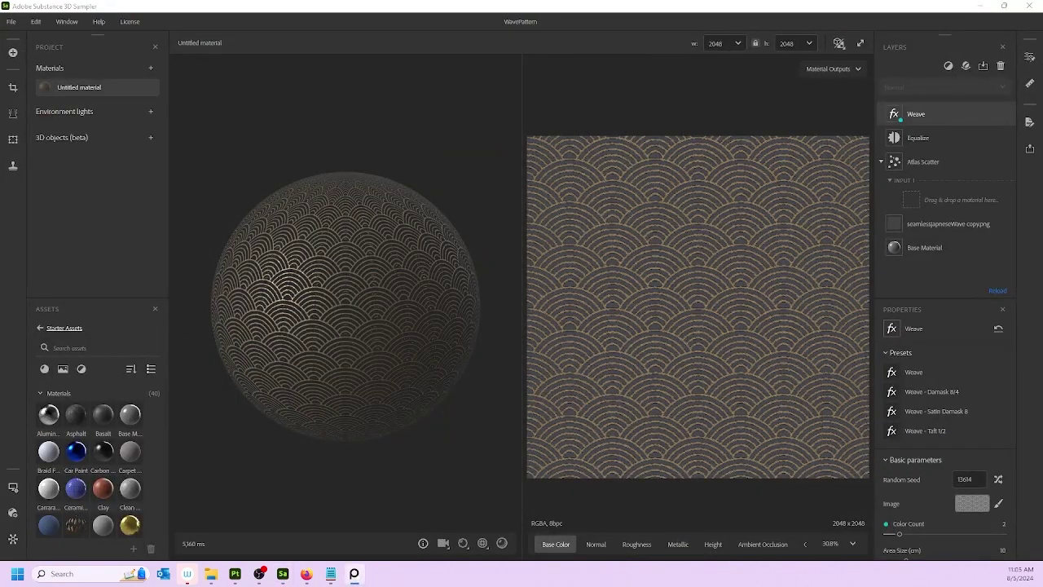
- Examine the woven gold wave material on the preview sphere, both in close-up detail and as a whole
scroll(297, 325, up, 5)
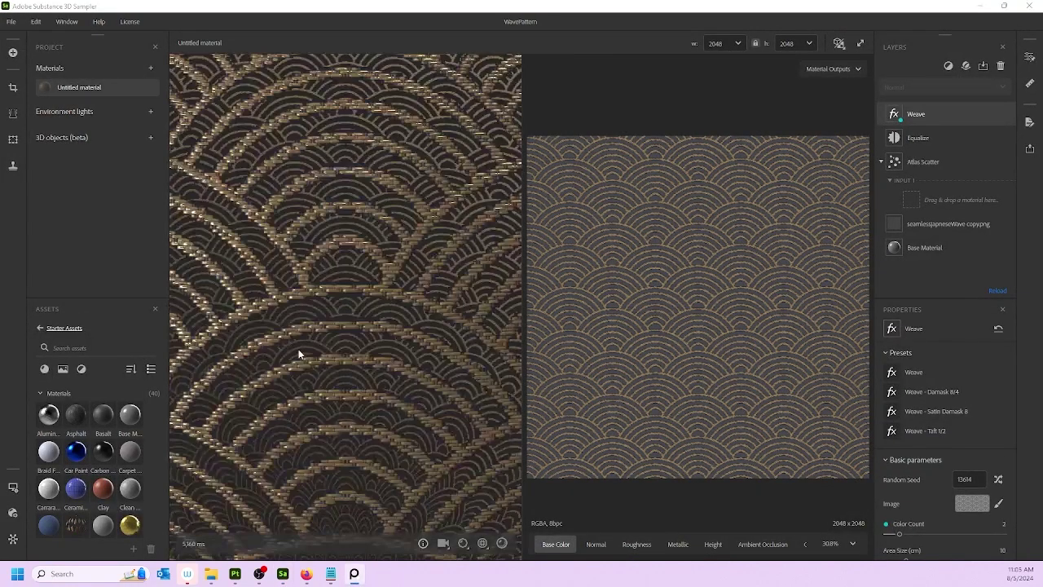
scroll(326, 342, up, 3)
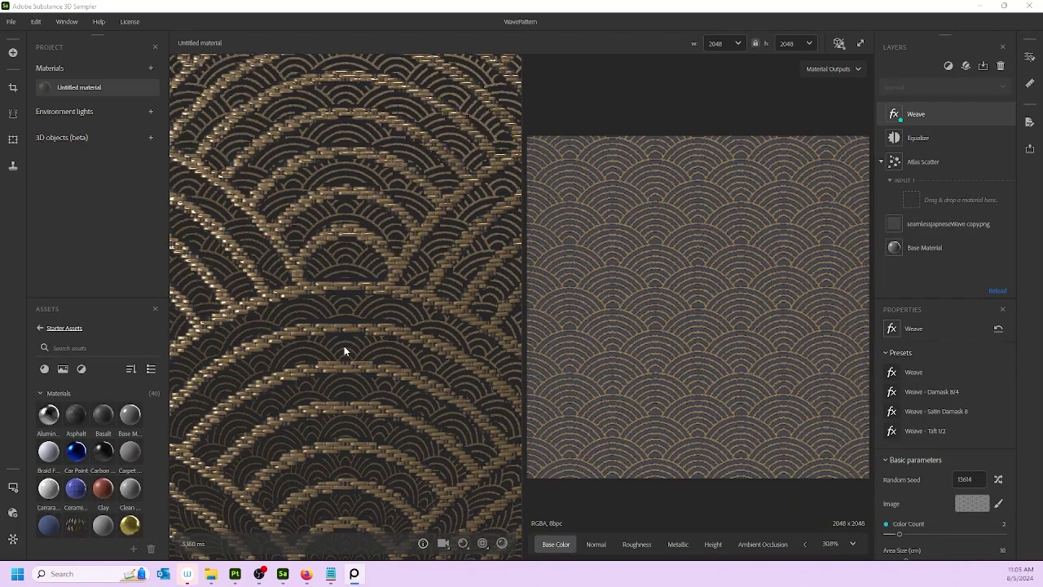
scroll(354, 316, up, 2)
drag(354, 316, 368, 298)
scroll(373, 309, down, 10)
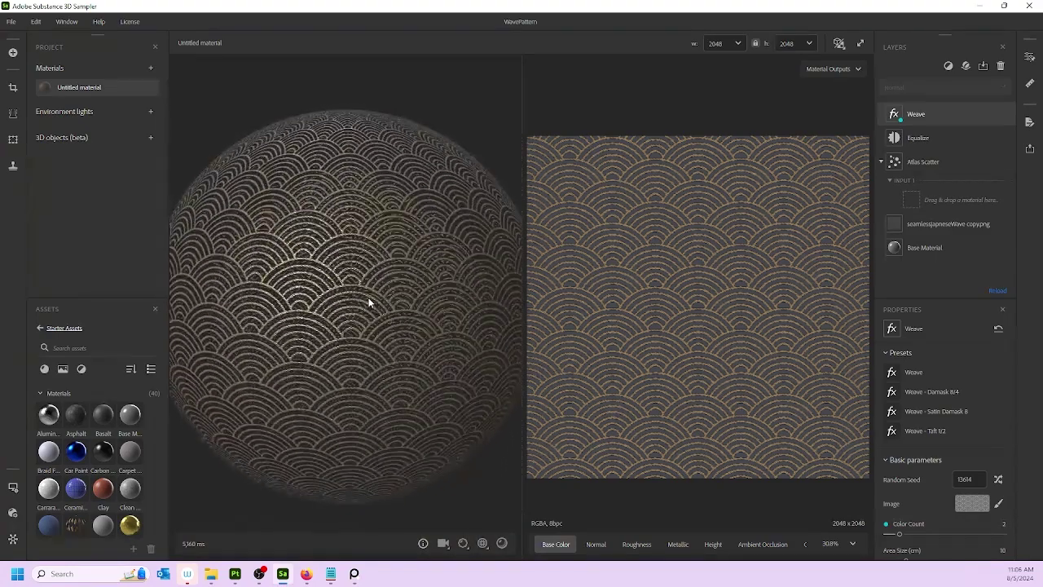
- View the whole woven wave sphere, and close Substance 3D Sampler to return to the DollPainting project in Substance 3D Painter
scroll(362, 303, down, 6)
drag(408, 345, 435, 190)
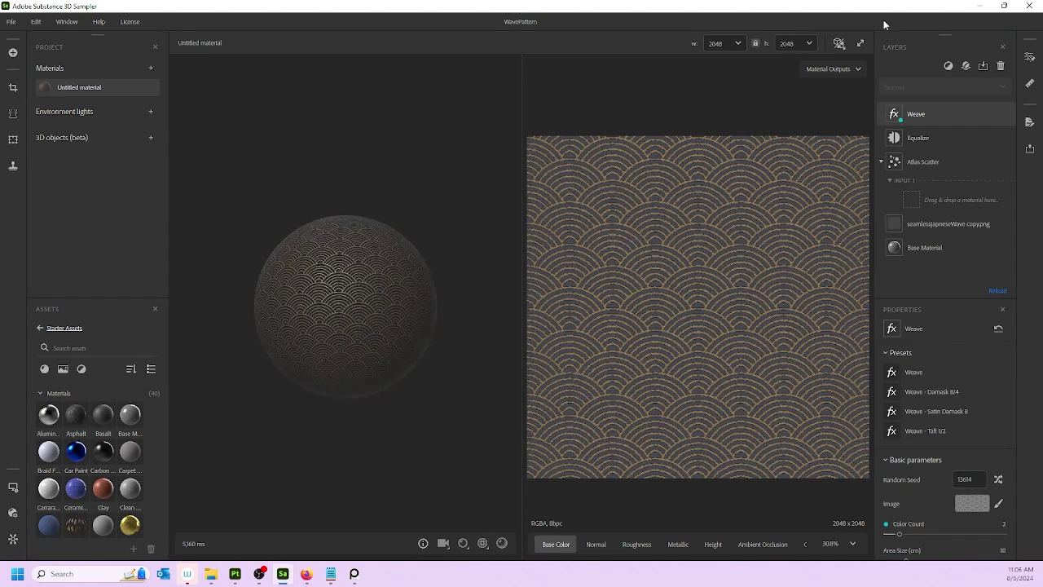
click(1031, 6)
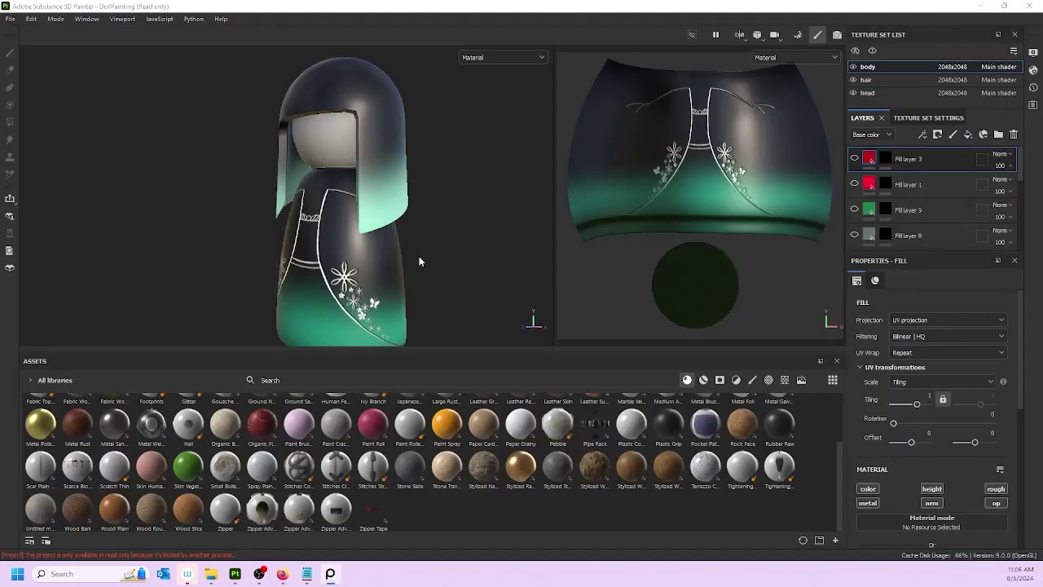
click(264, 379)
text(impo)
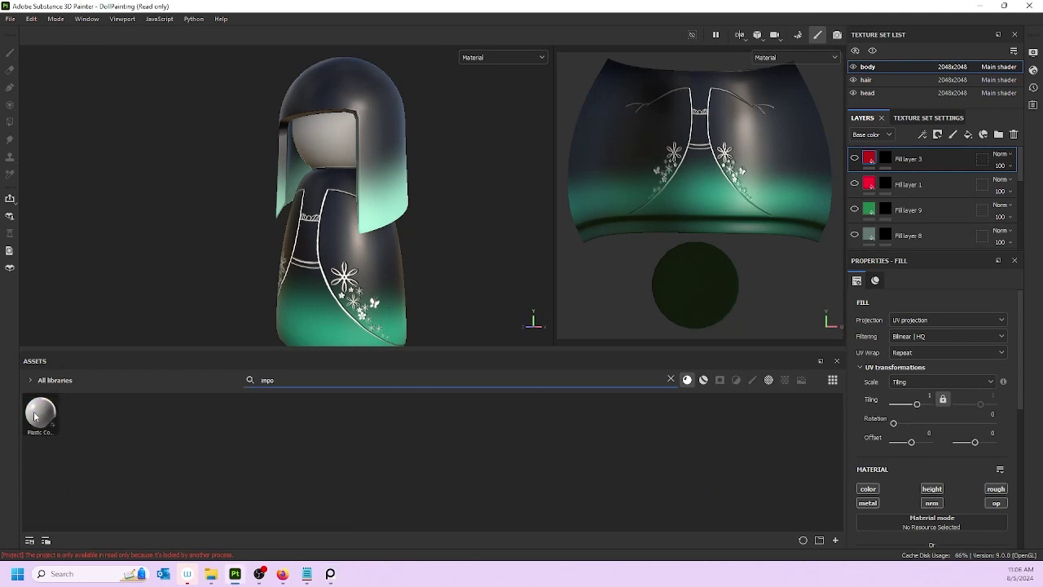
key(BackSpace)
key(BackSpace)
key(BackSpace)
key(BackSpace)
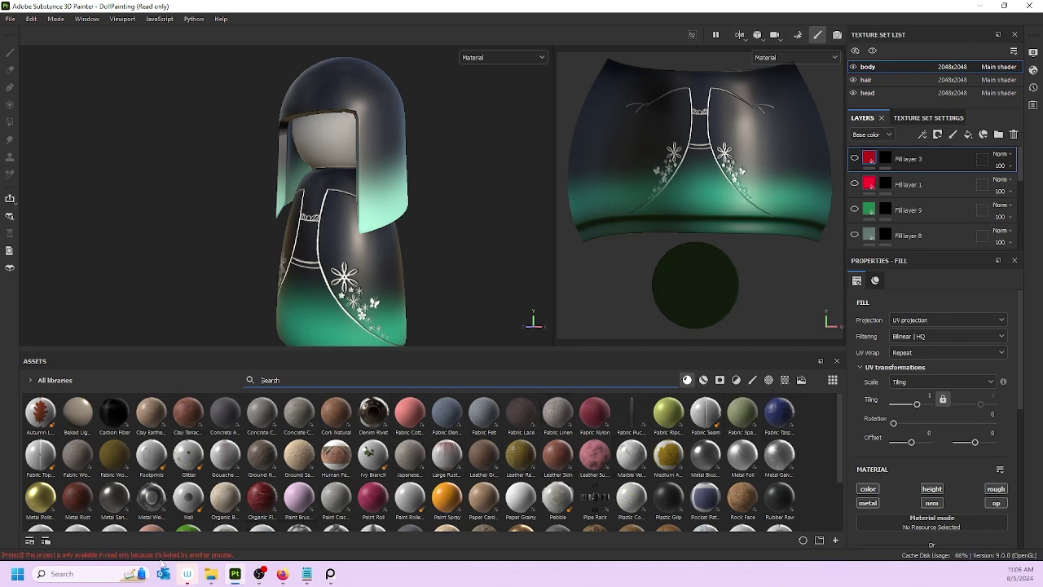
- Switch to File Explorer and open the sourceimages folder inside 4_SHONA's SubstancePainterTutorials folder
click(211, 574)
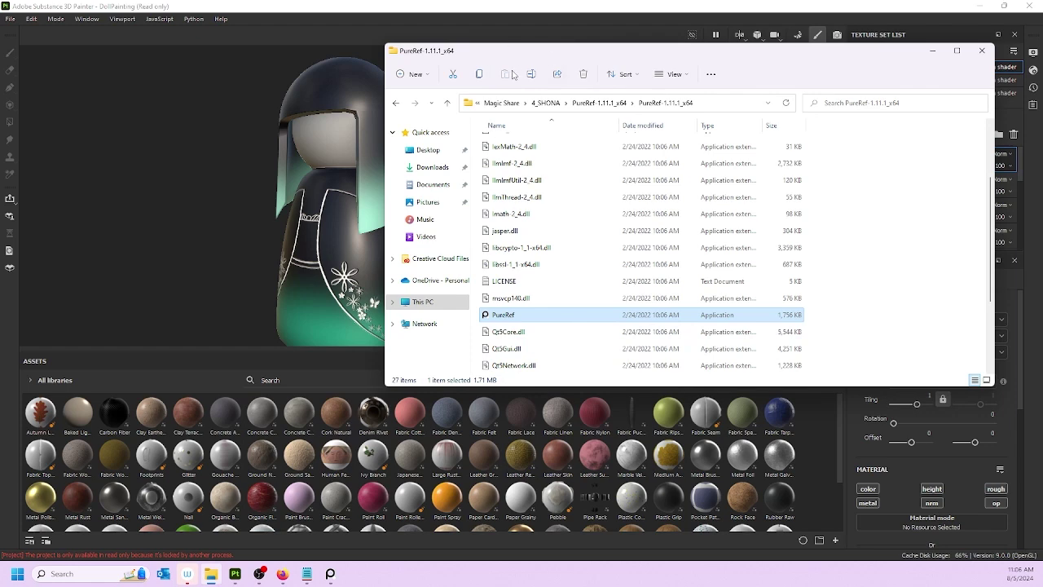
click(395, 103)
click(395, 103)
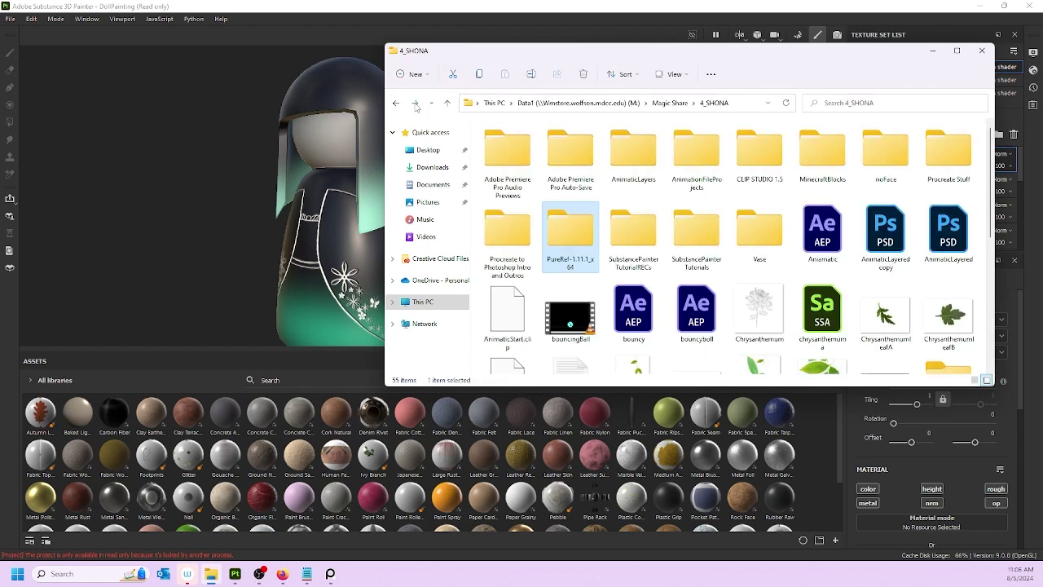
click(414, 103)
click(396, 104)
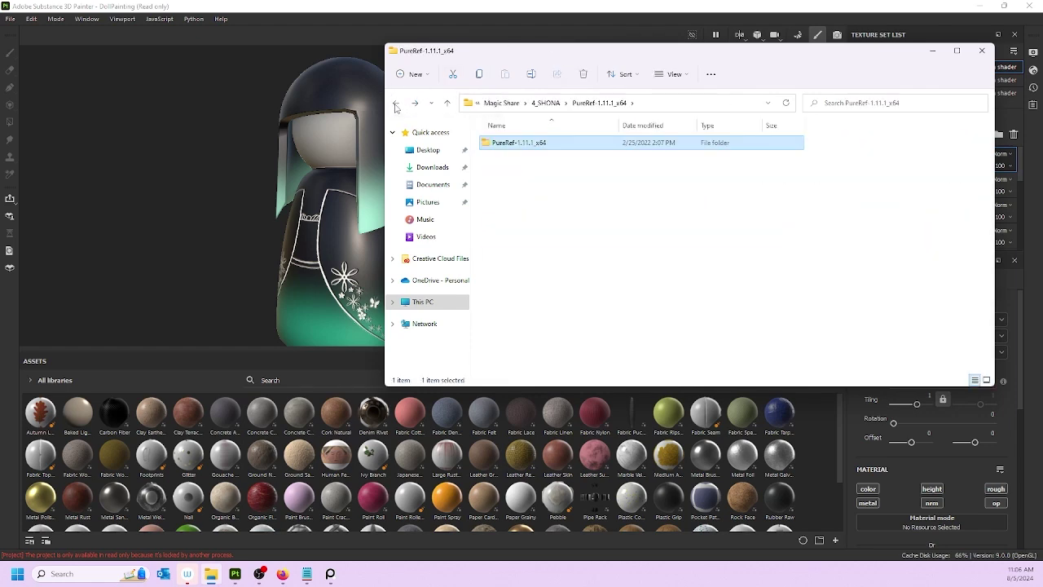
scroll(795, 293, down, 5)
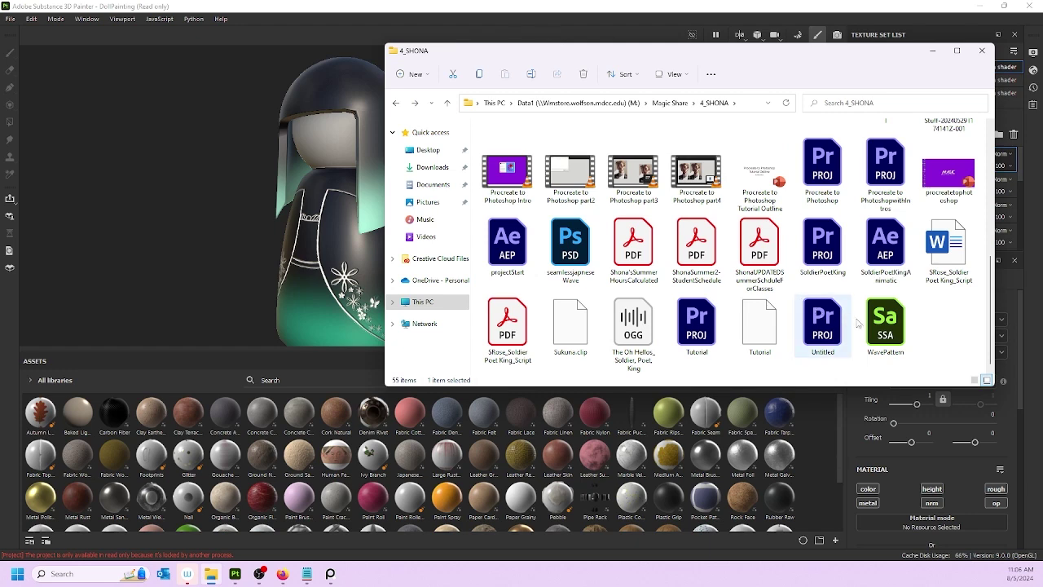
scroll(746, 332, up, 6)
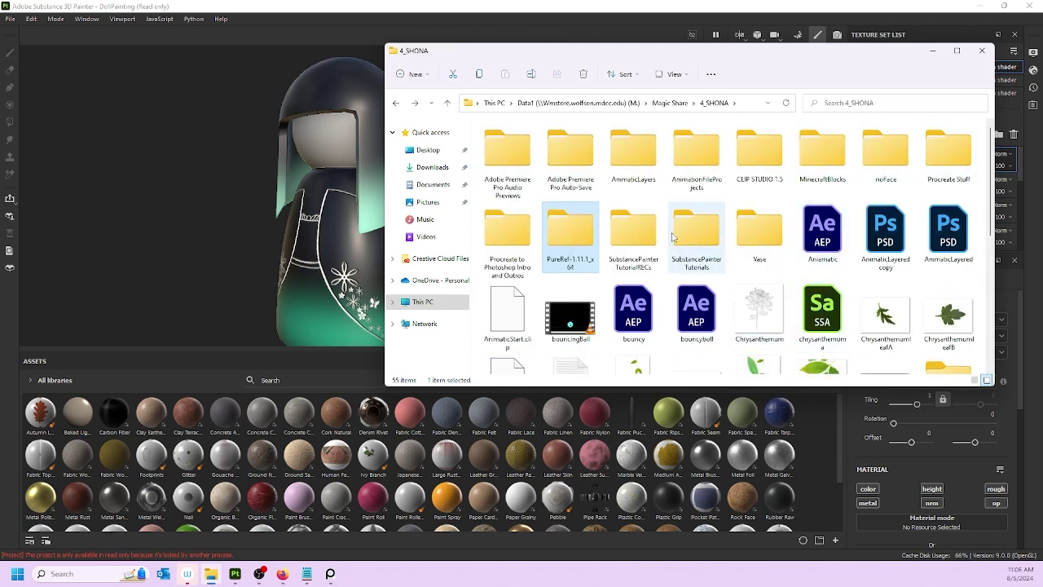
double_click(686, 235)
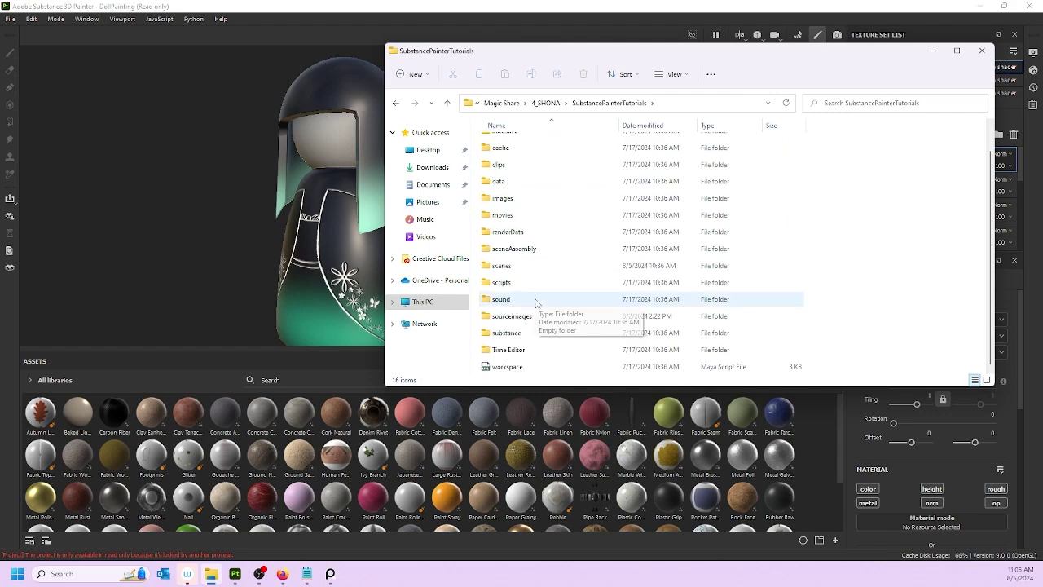
double_click(511, 316)
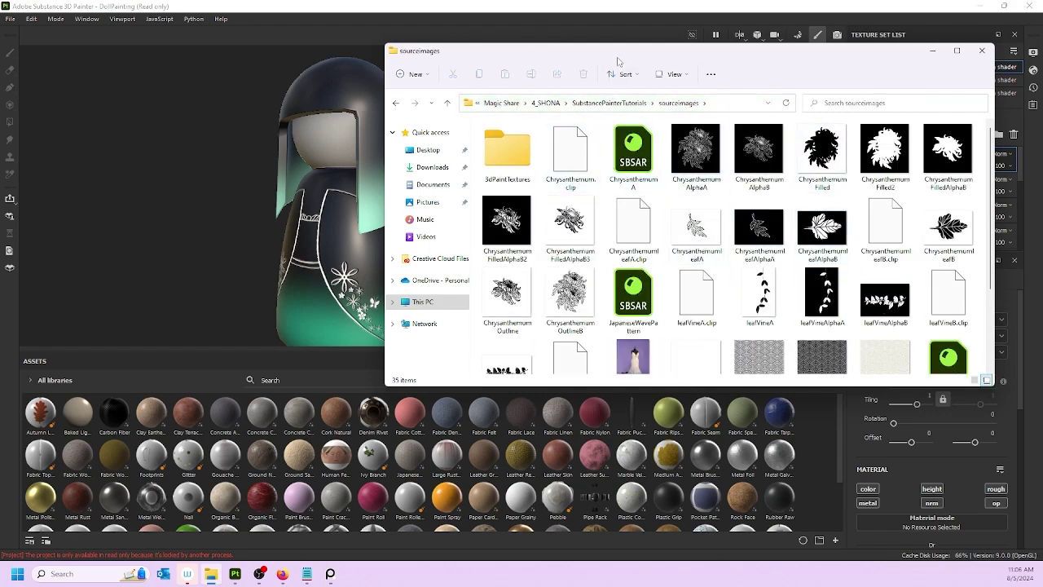
- Bring JapaneseWavePattern.sbsar from the sourceimages folder into Painter's assets and import it to the library 'your_assets'
drag(568, 57, 0, 137)
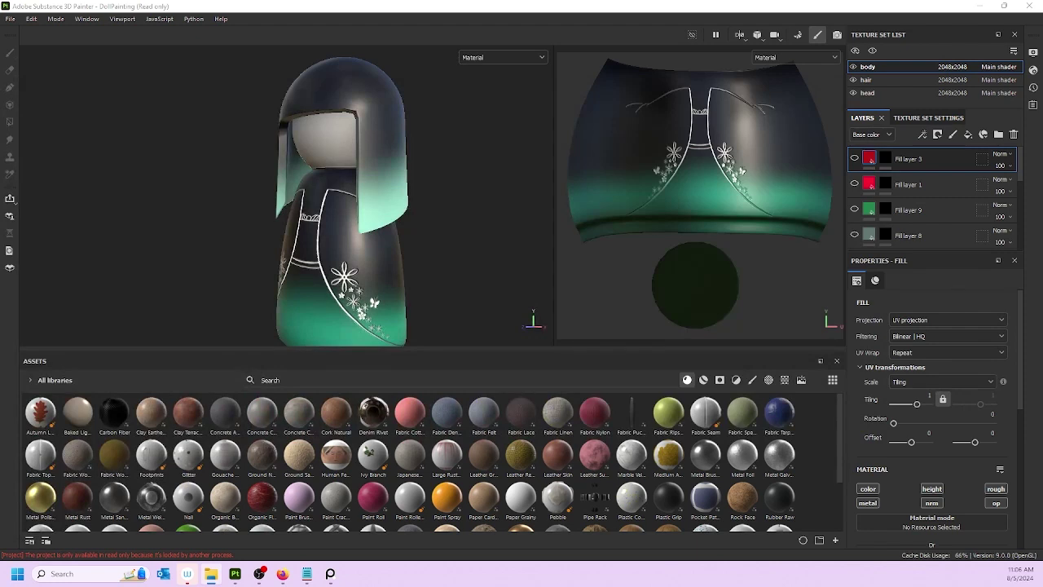
drag(0, 456, 462, 517)
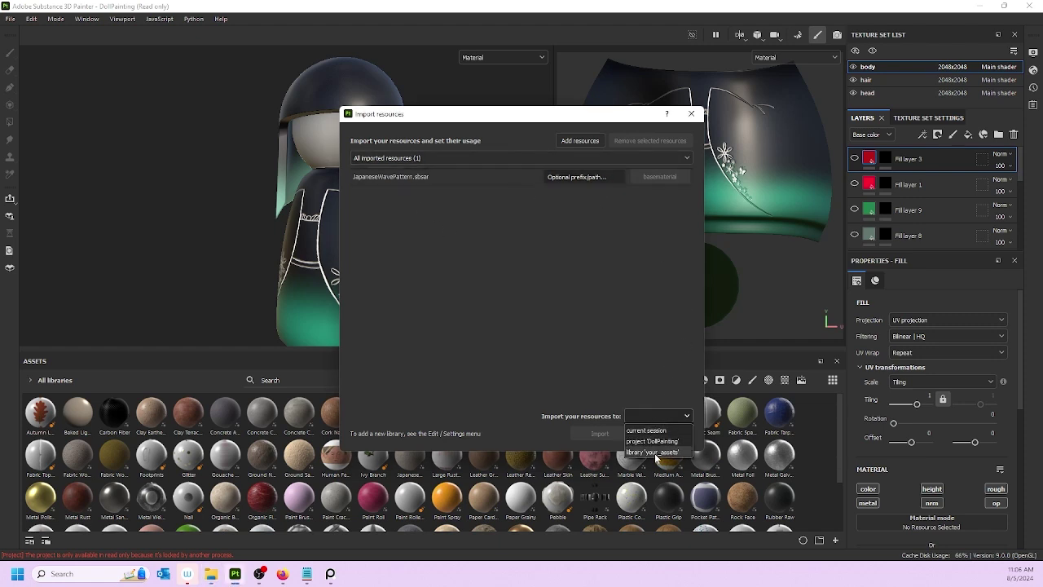
click(656, 452)
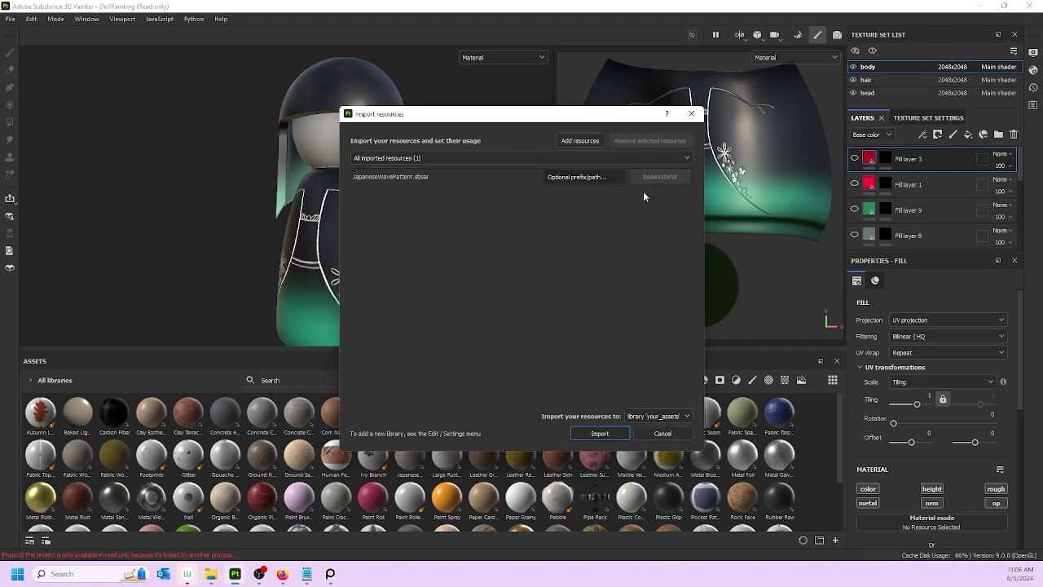
click(600, 433)
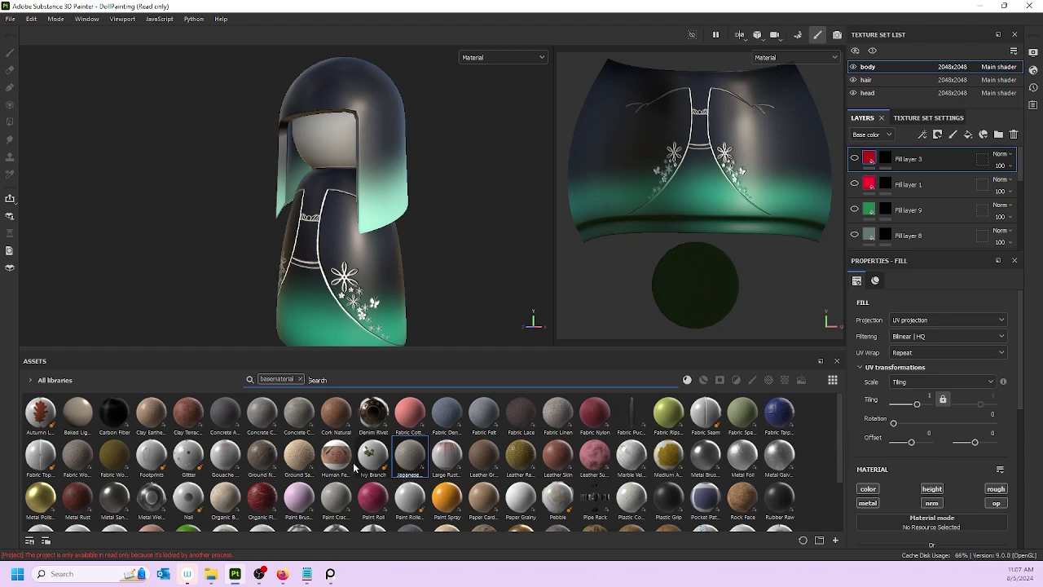
- Start another resource import and browse to the sourceimages folder of SubstancePainterTutorials for the files to add
click(834, 541)
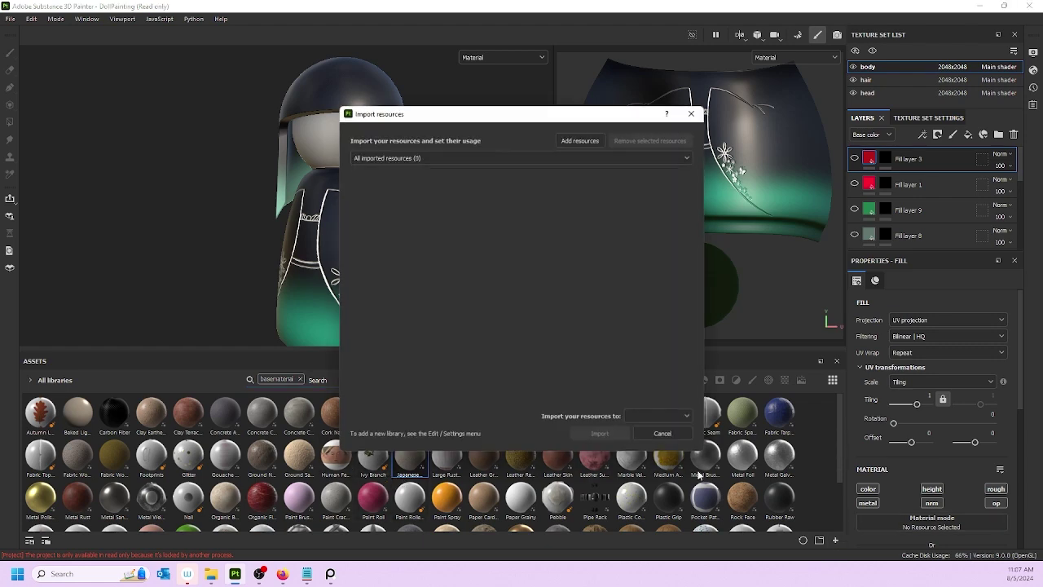
click(575, 142)
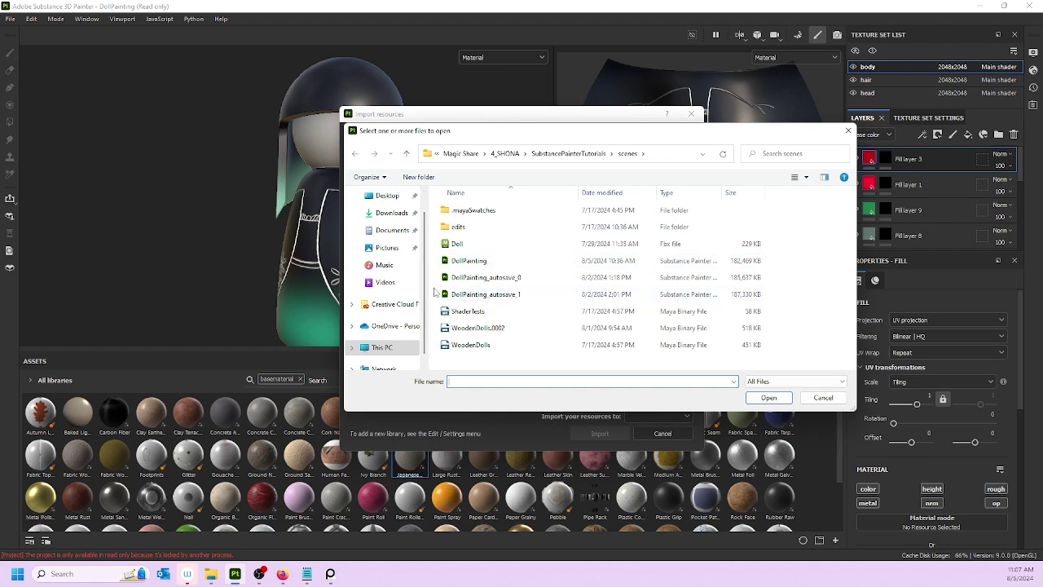
click(576, 154)
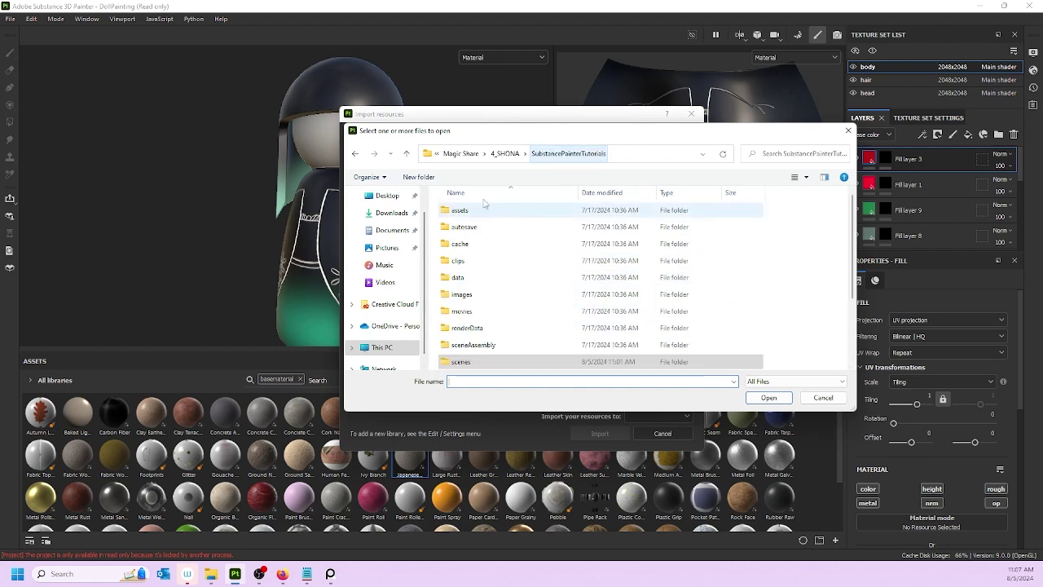
scroll(479, 303, down, 2)
double_click(470, 314)
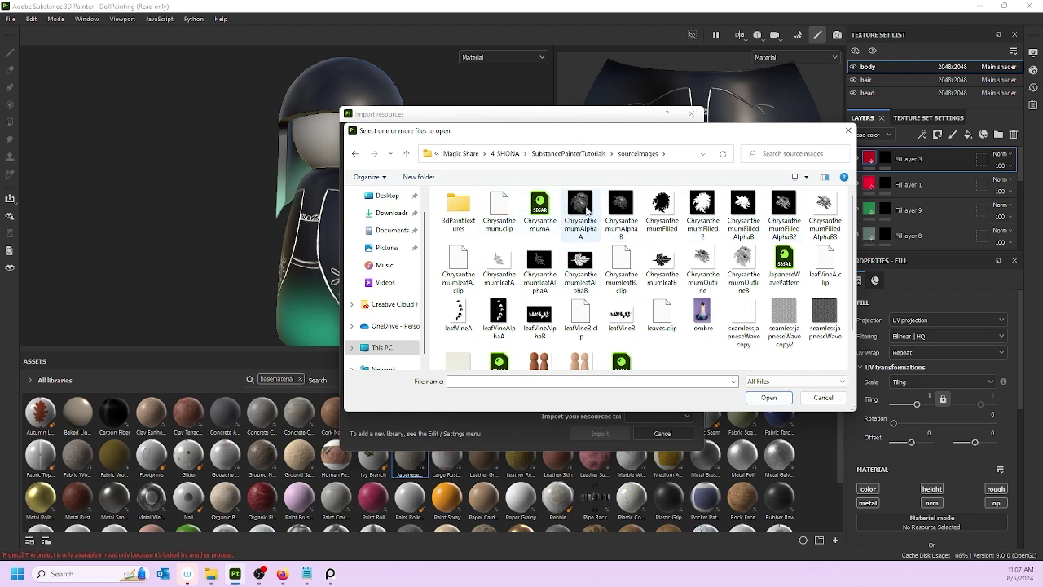
- Select the images ChrysanthemumAlphaA, ChrysanthemumAlphaB, ChrysanthemumFilled, ChrysanthemumFilled2, ChrysanthemumFilledAlphaB and ChrysanthemumFilledAlphaB2
click(580, 213)
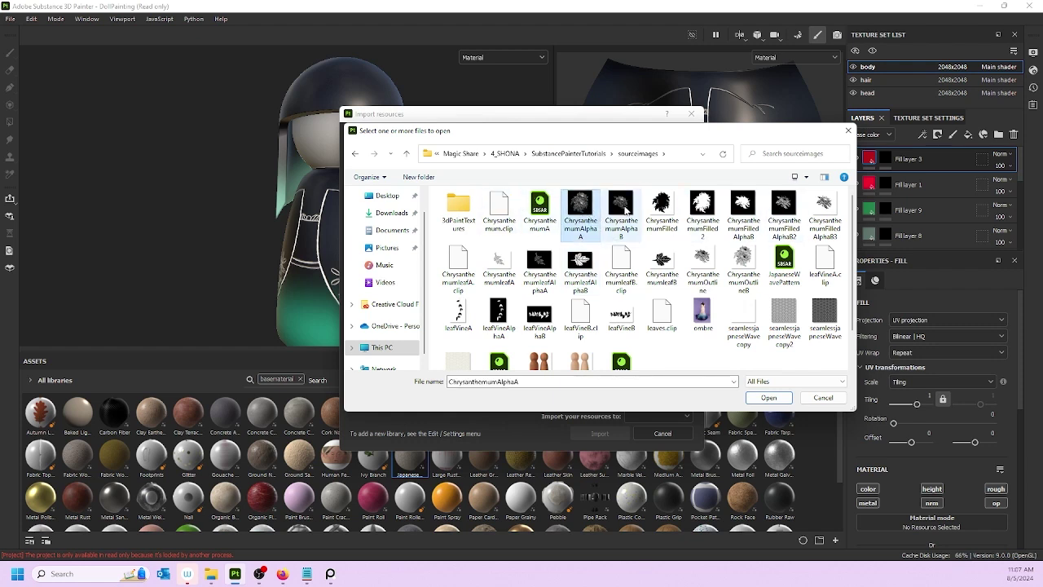
ctrl+click(623, 210)
ctrl+click(661, 210)
ctrl+click(703, 211)
ctrl+click(743, 210)
ctrl+click(784, 210)
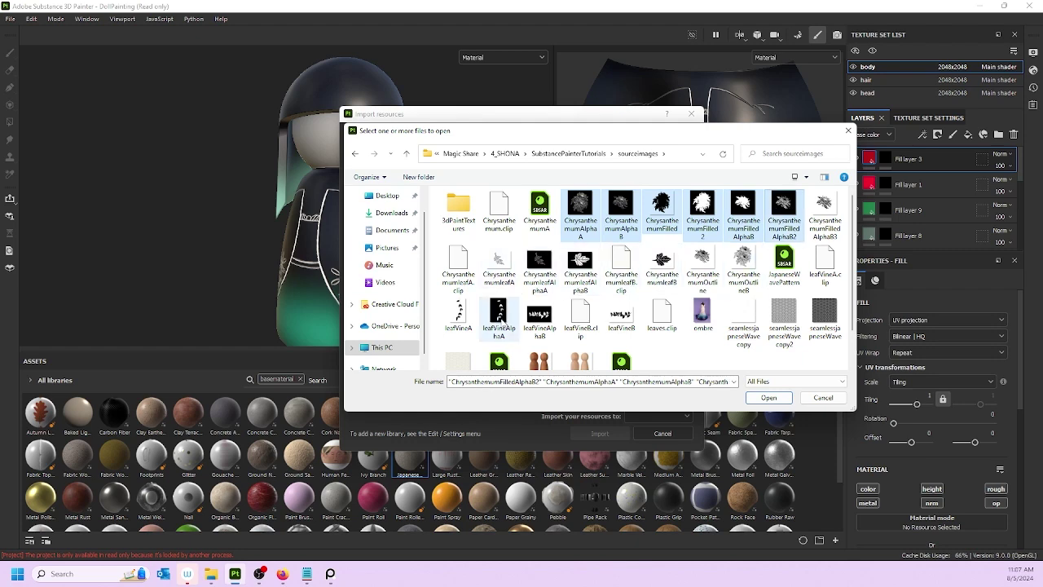
- Include leafVineAlphaA, leafVineAlphaB, ChrysanthemumFilledAlphaB3, ChrysanthemumleafAlphaA, ChrysanthemumleafAlphaB and ChrysanthemumleafB in the selection and add all selected images to the import list
ctrl+click(503, 328)
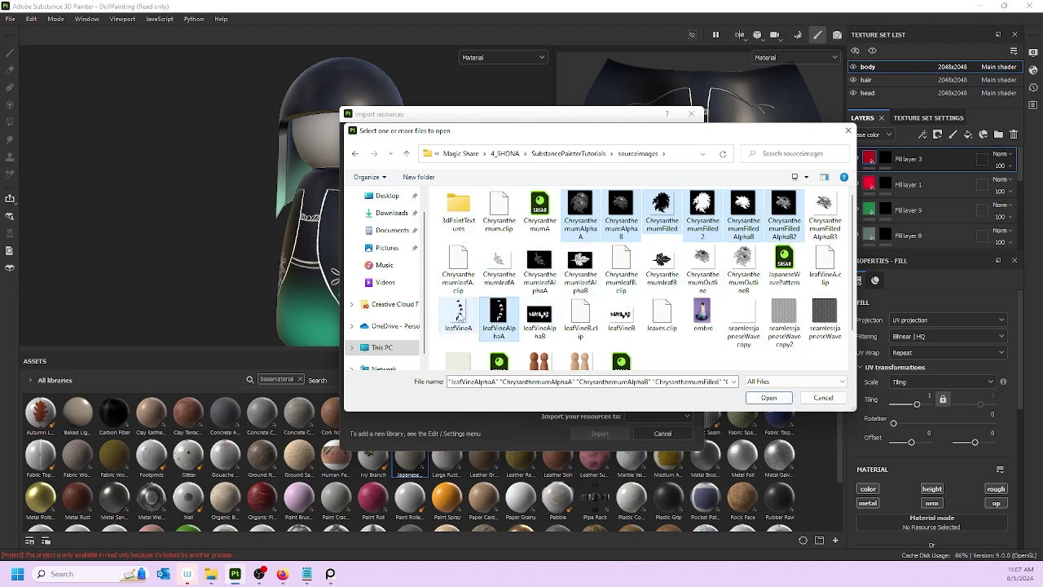
ctrl+click(540, 322)
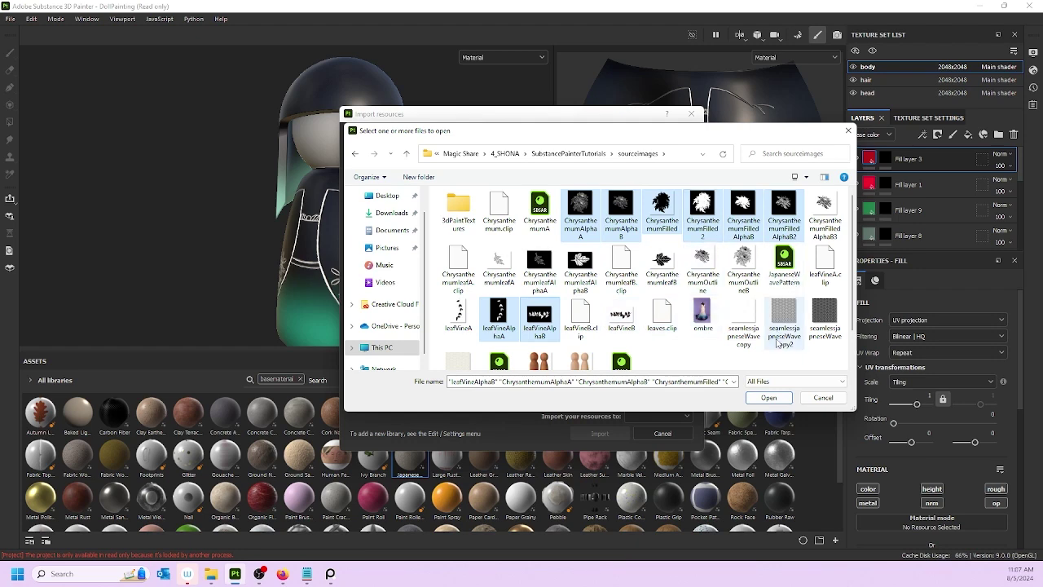
scroll(623, 322, down, 1)
scroll(625, 320, up, 1)
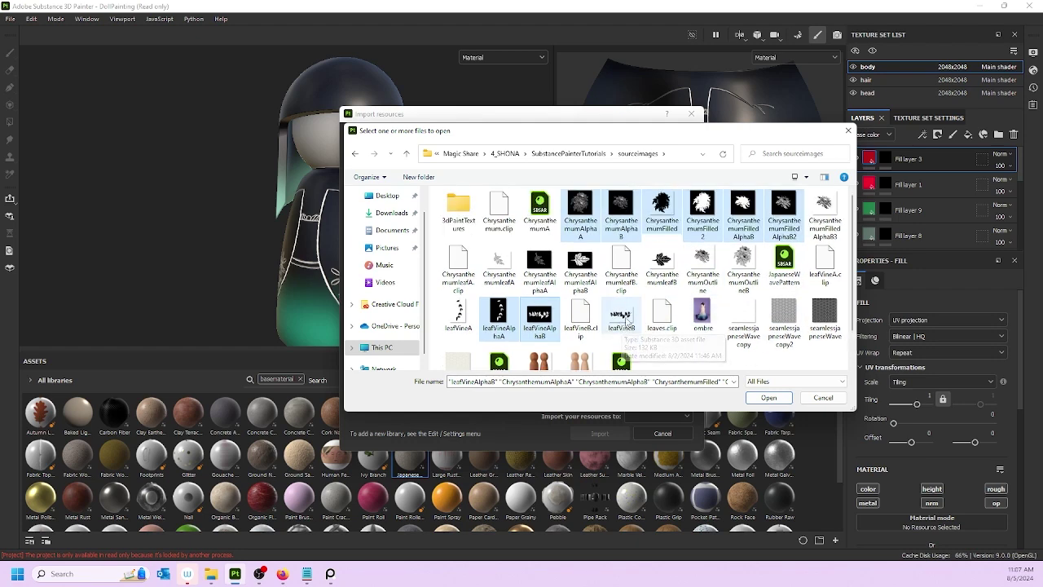
ctrl+click(825, 213)
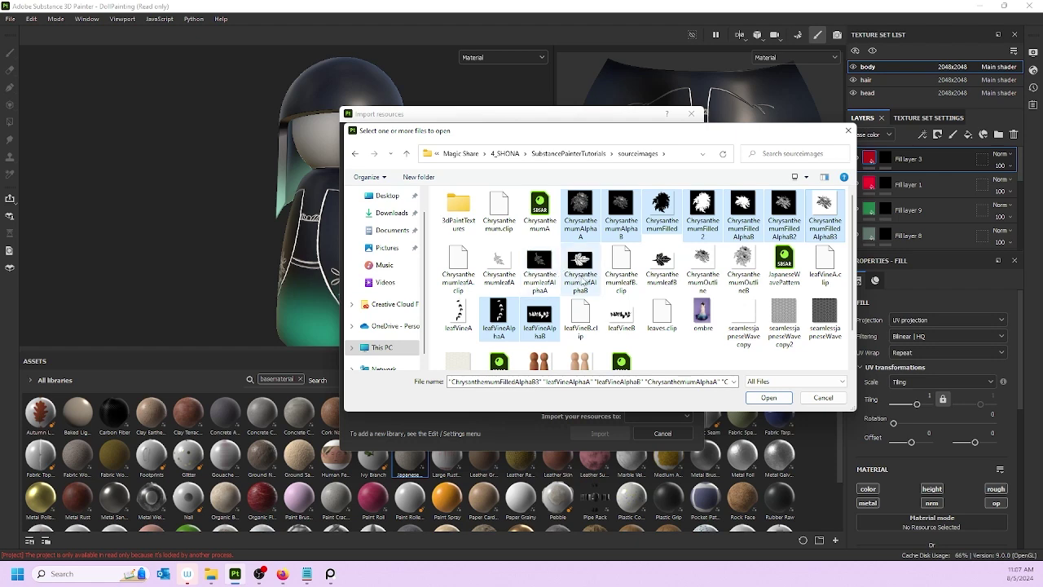
ctrl+click(575, 266)
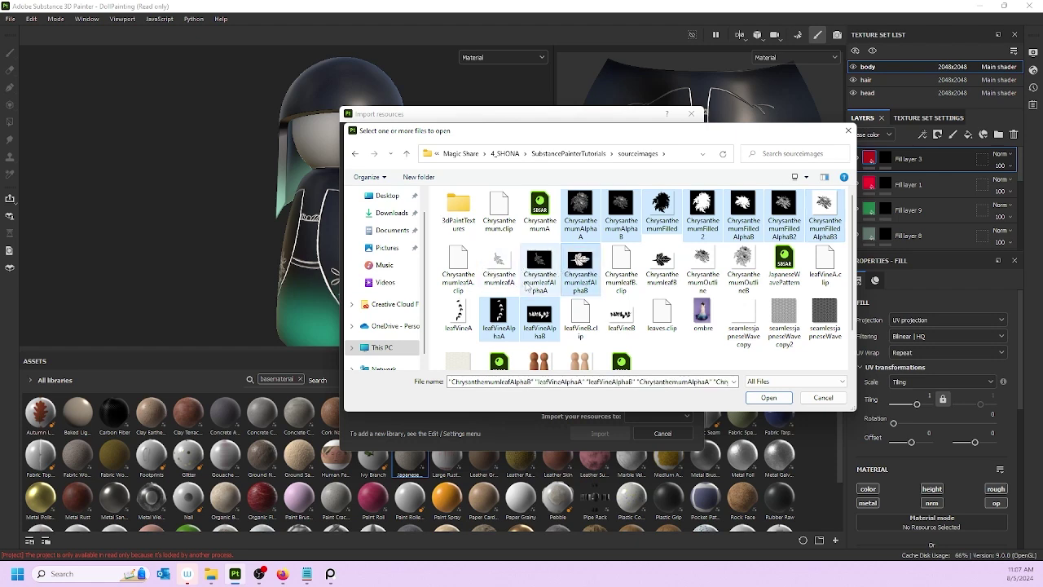
ctrl+click(545, 295)
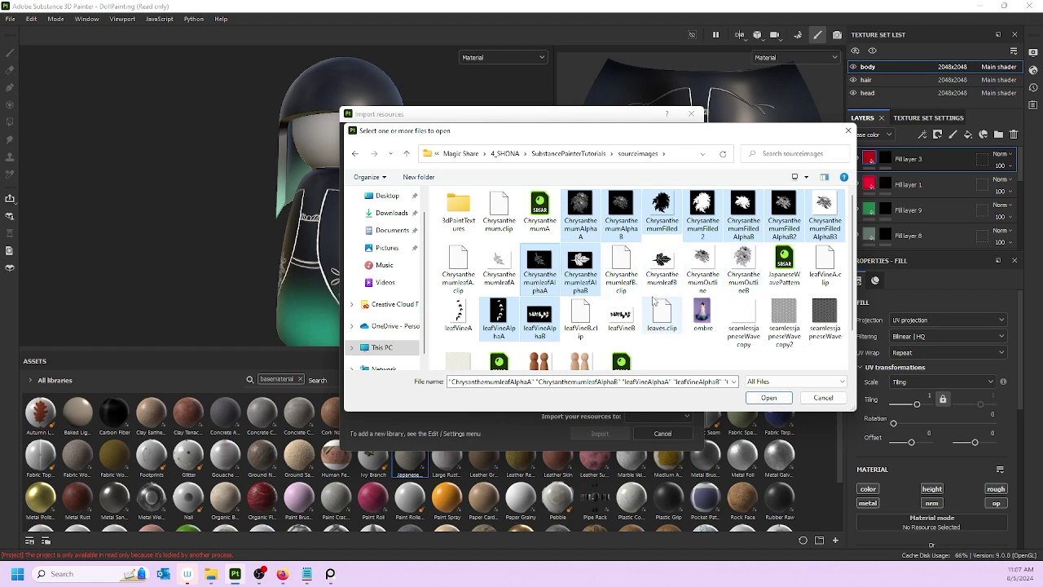
ctrl+click(661, 265)
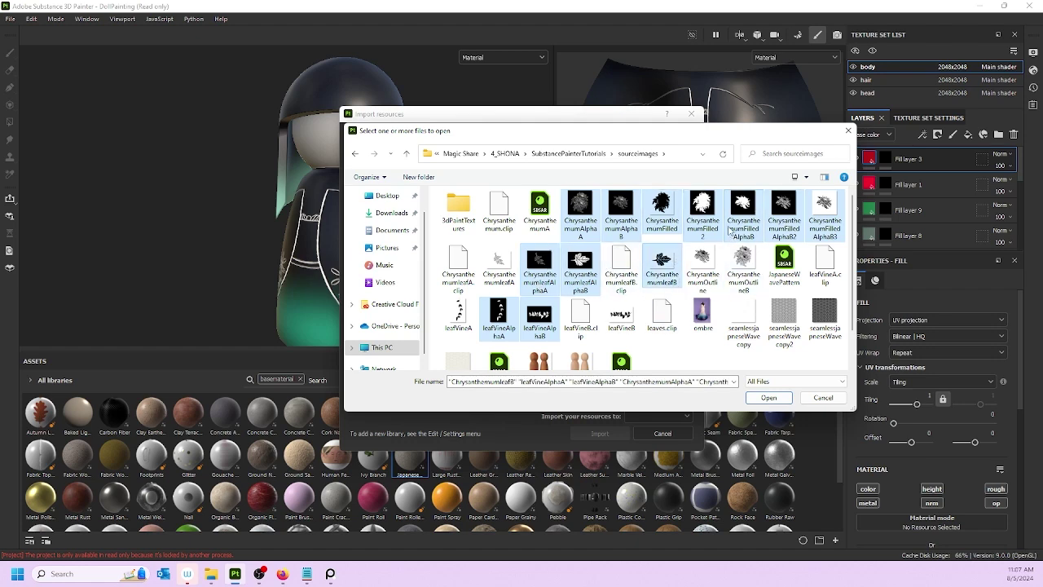
click(769, 398)
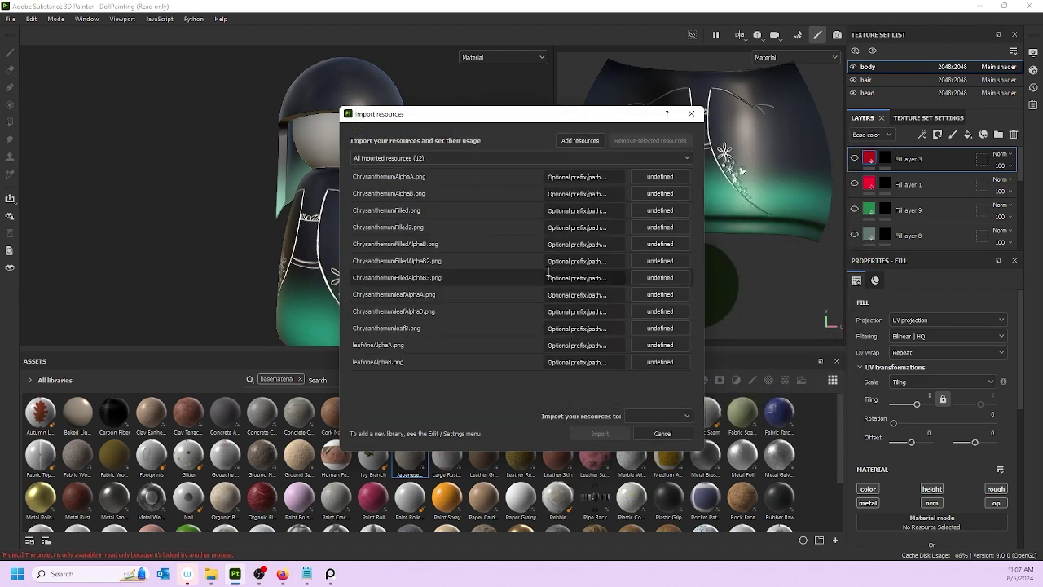
- Set the import usage of ChrysanthemumAlphaA.png and ChrysanthemumAlphaB.png to alpha
click(649, 177)
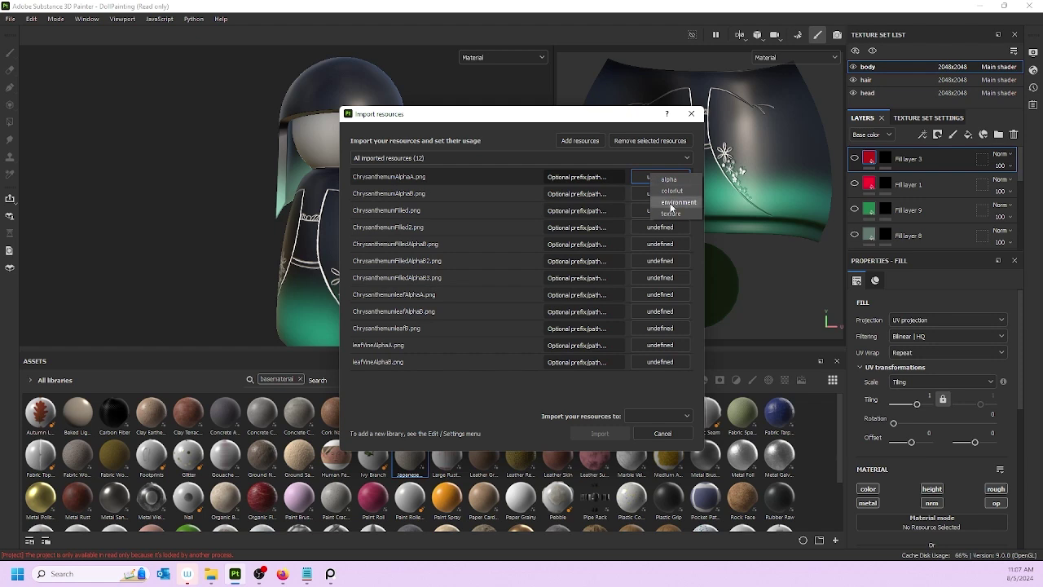
click(593, 176)
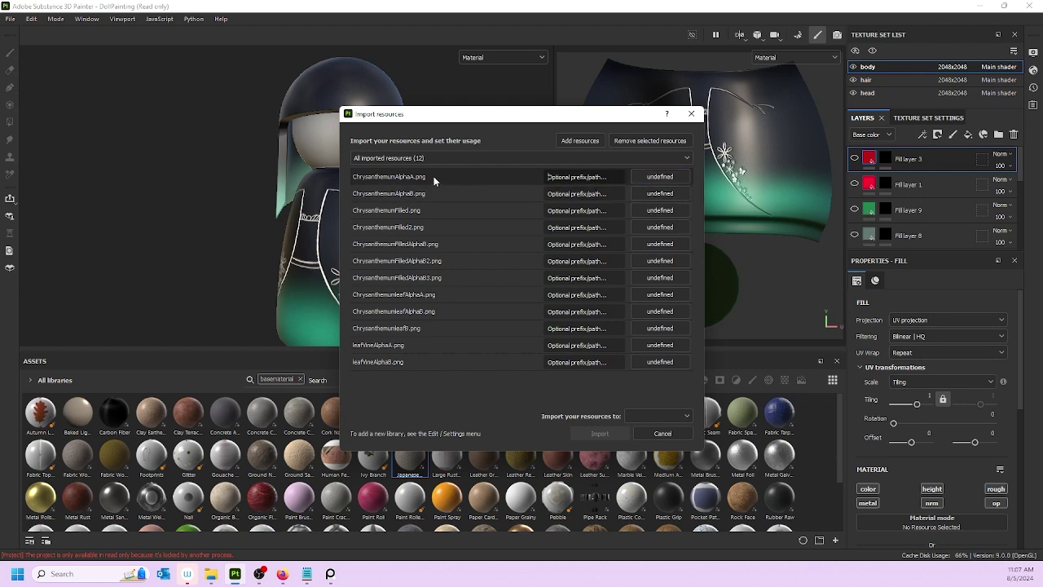
click(656, 177)
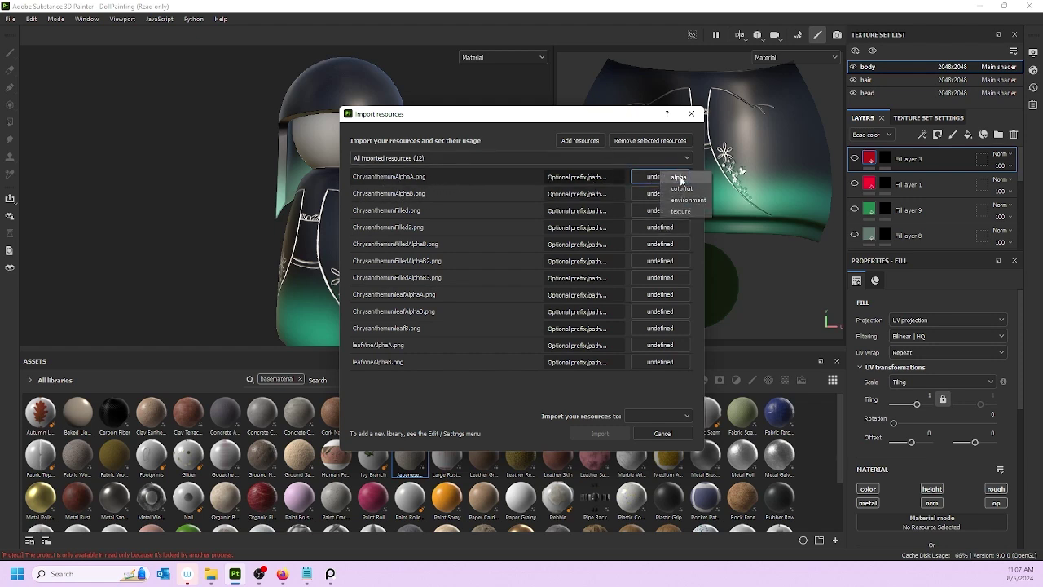
click(678, 176)
click(666, 198)
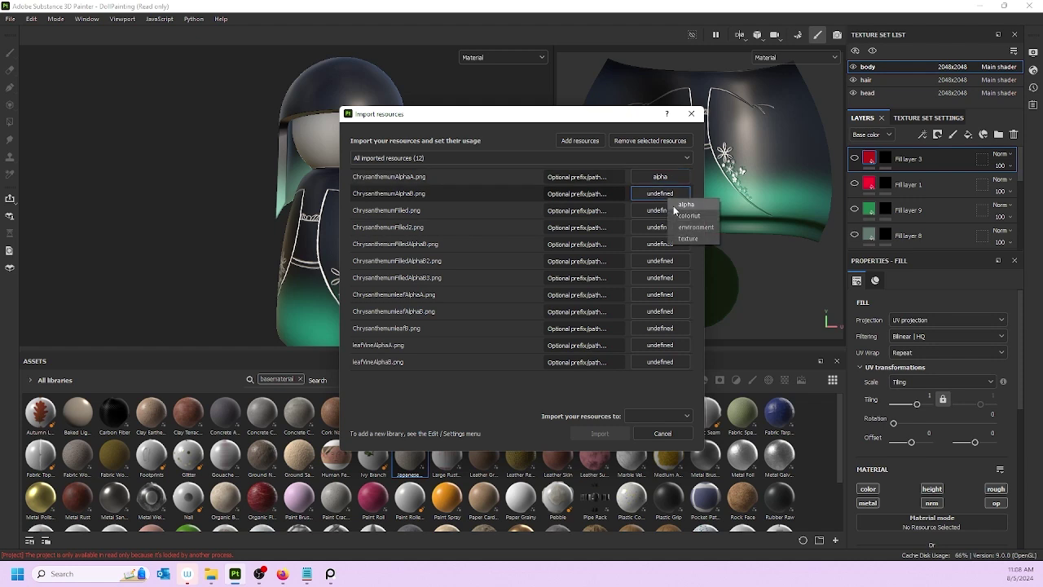
click(672, 194)
- Set the usage of ChrysanthemumFilled.png, ChrysanthemumFilled2.png and ChrysanthemumFilledAlphaB.png to alpha
click(662, 210)
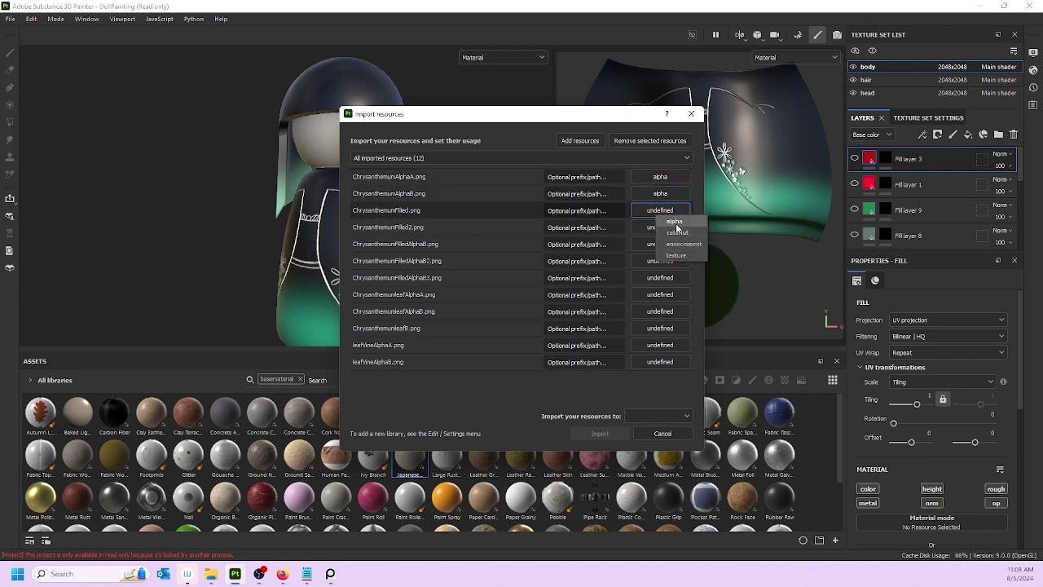
click(676, 221)
click(660, 227)
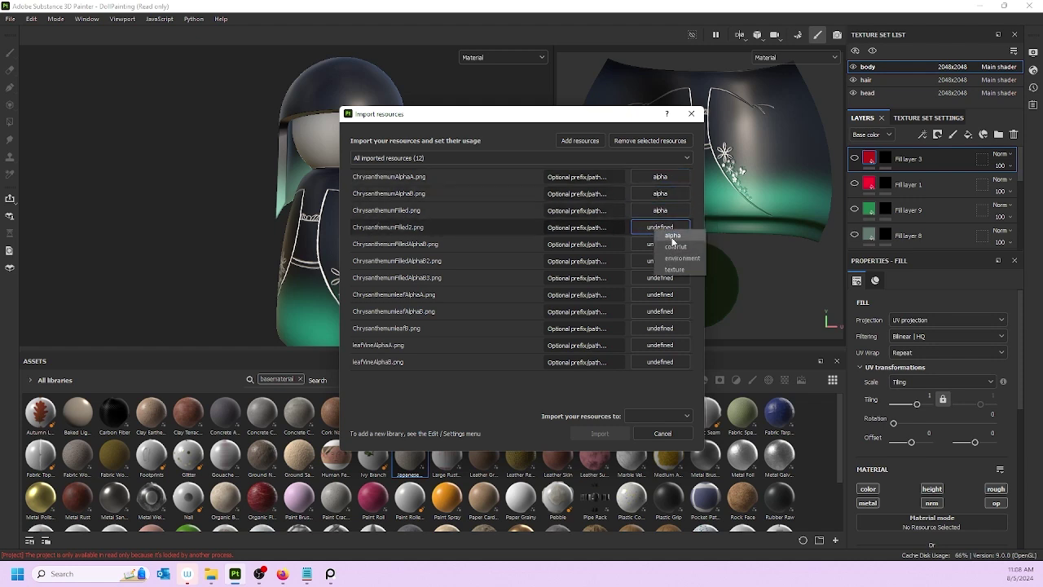
click(673, 239)
click(682, 244)
click(688, 255)
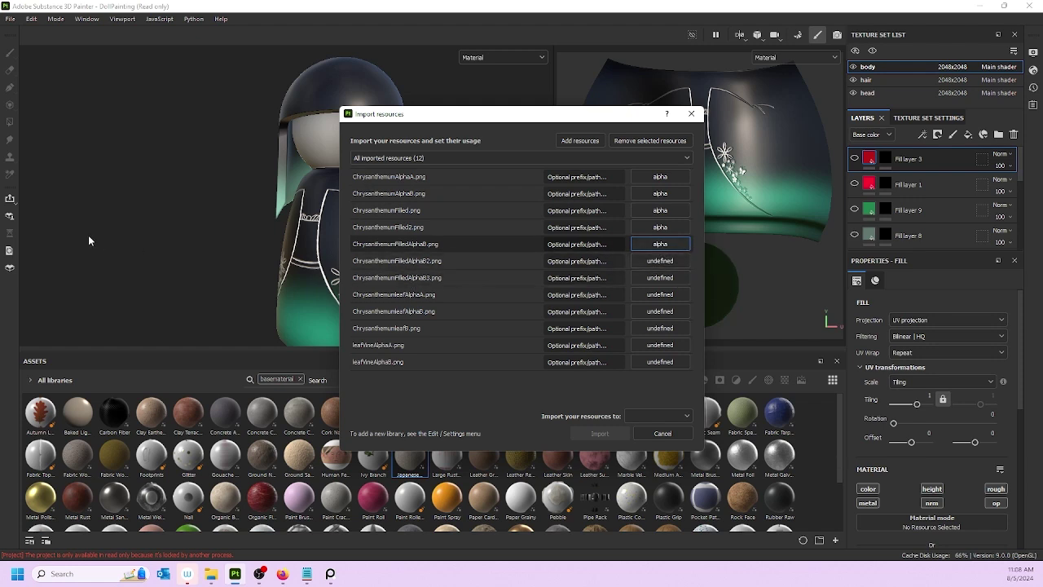
click(657, 244)
click(649, 246)
click(655, 260)
click(654, 246)
click(657, 252)
- Assign the alpha usage to ChrysanthemumFilledAlphaB2.png and ChrysanthemumFilledAlphaB3.png
click(645, 261)
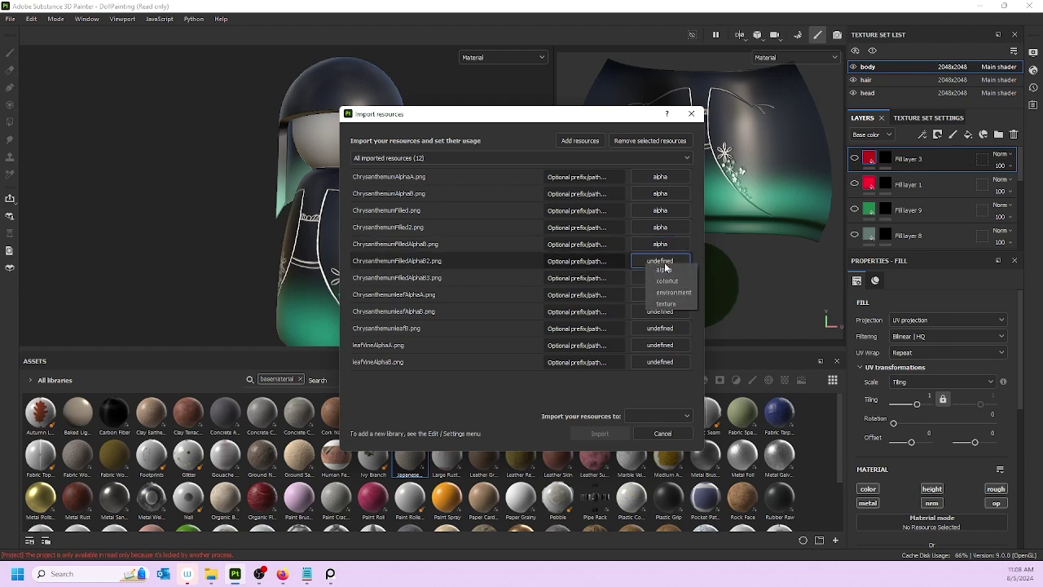
click(665, 268)
click(657, 260)
click(664, 270)
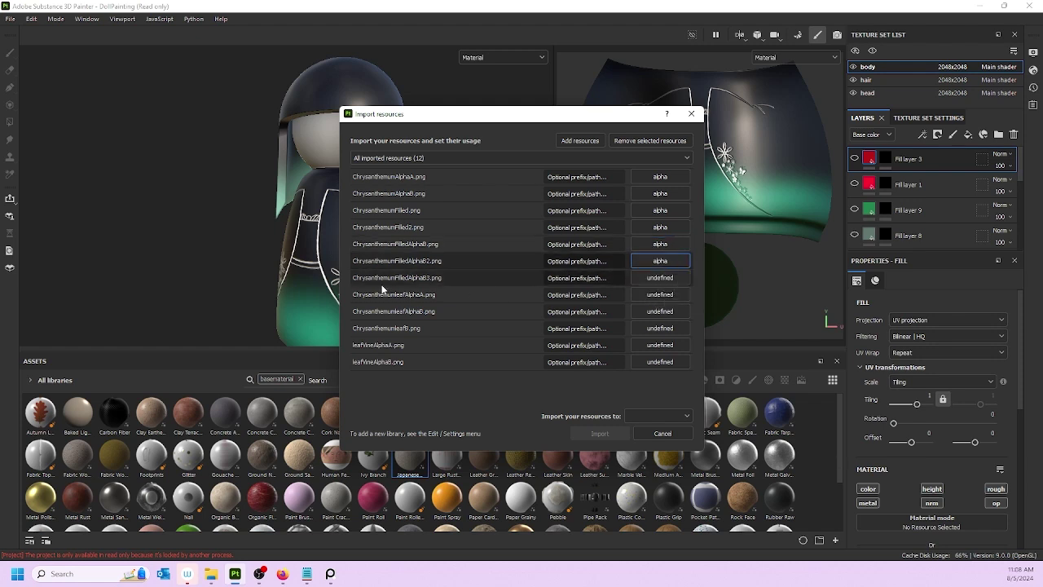
click(659, 277)
click(664, 287)
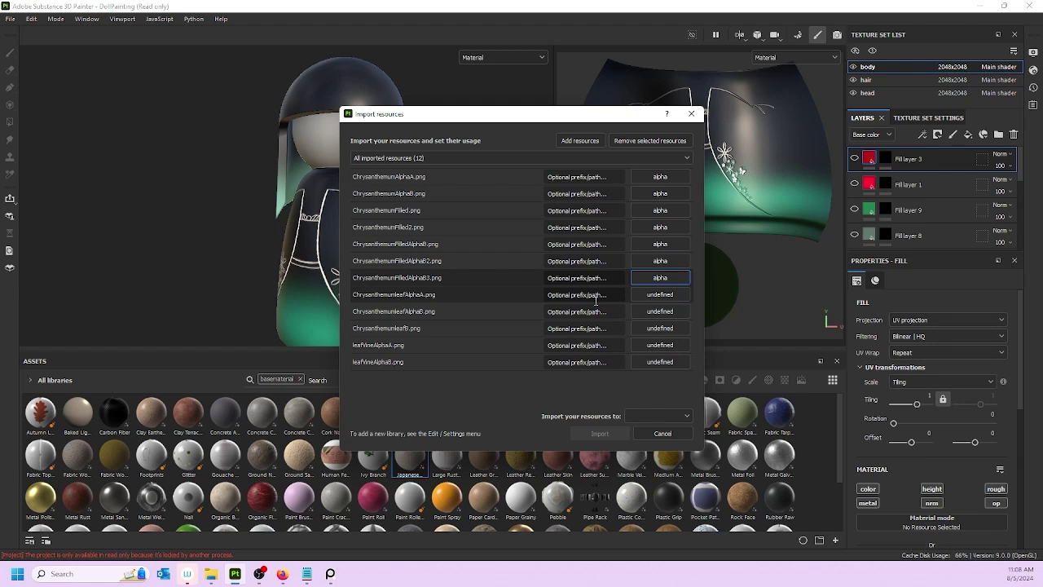
- Define the chrysanthemum leaf images ChrysanthemumleafAlphaA.png and ChrysanthemumleafAlphaB.png as alpha
click(652, 296)
click(661, 303)
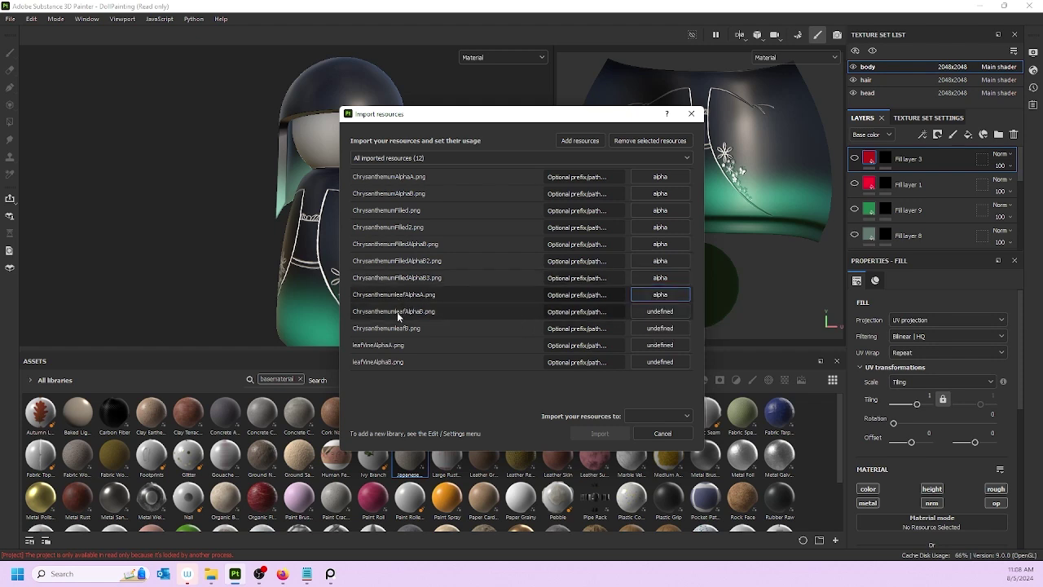
click(677, 315)
click(683, 324)
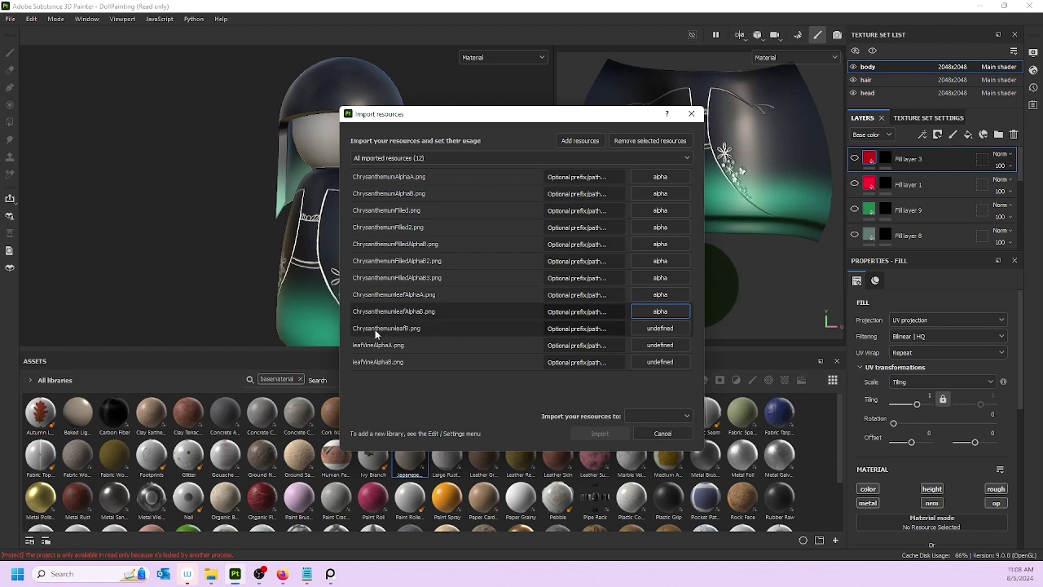
- Set the usage of ChrysanthemumleafB.png to texture, and that of leafVineAlphaA.png and leafVineAlphaB.png to alpha
click(665, 334)
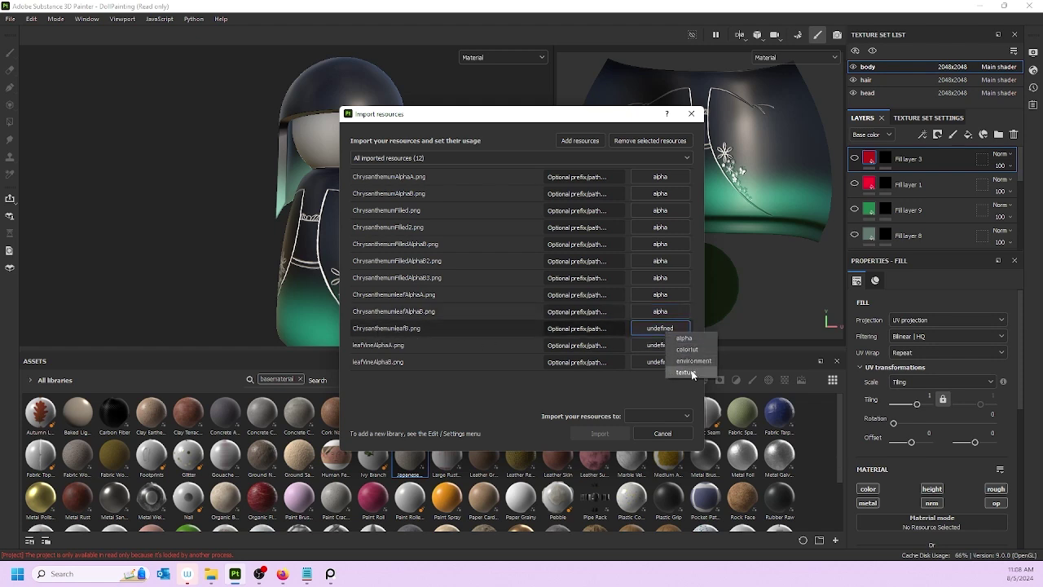
click(690, 361)
click(656, 345)
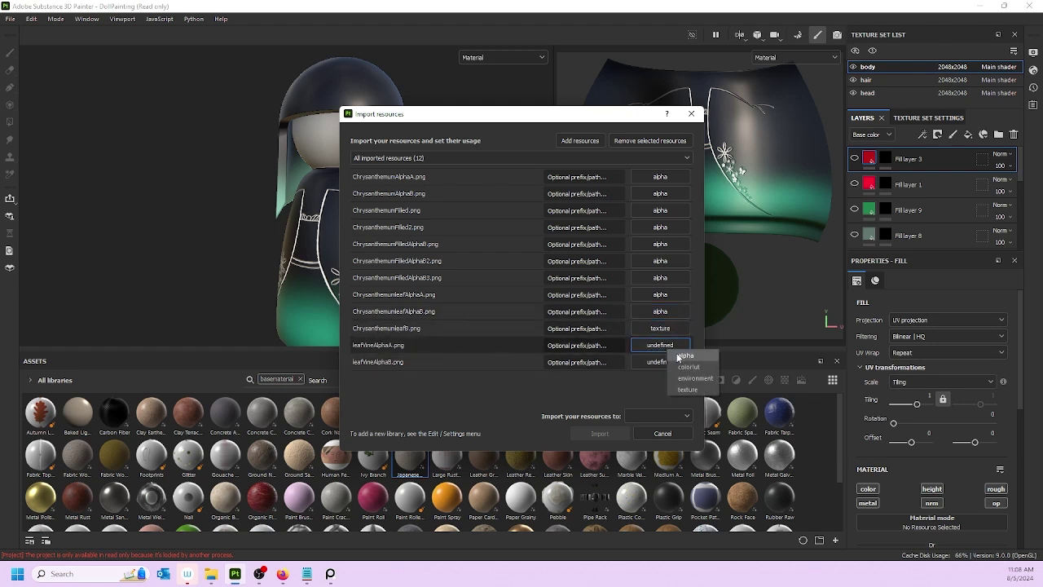
click(680, 357)
click(648, 367)
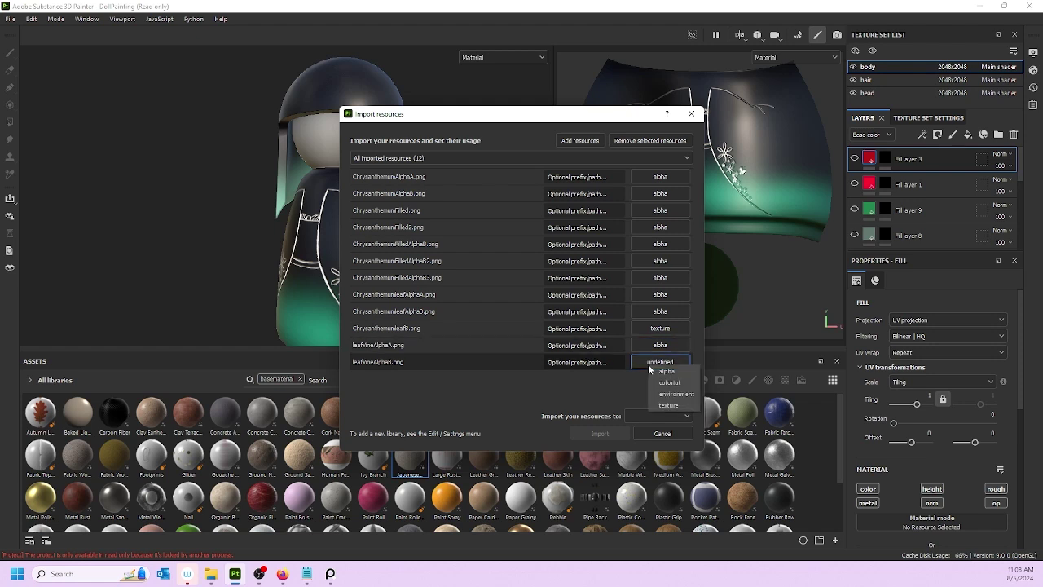
click(653, 370)
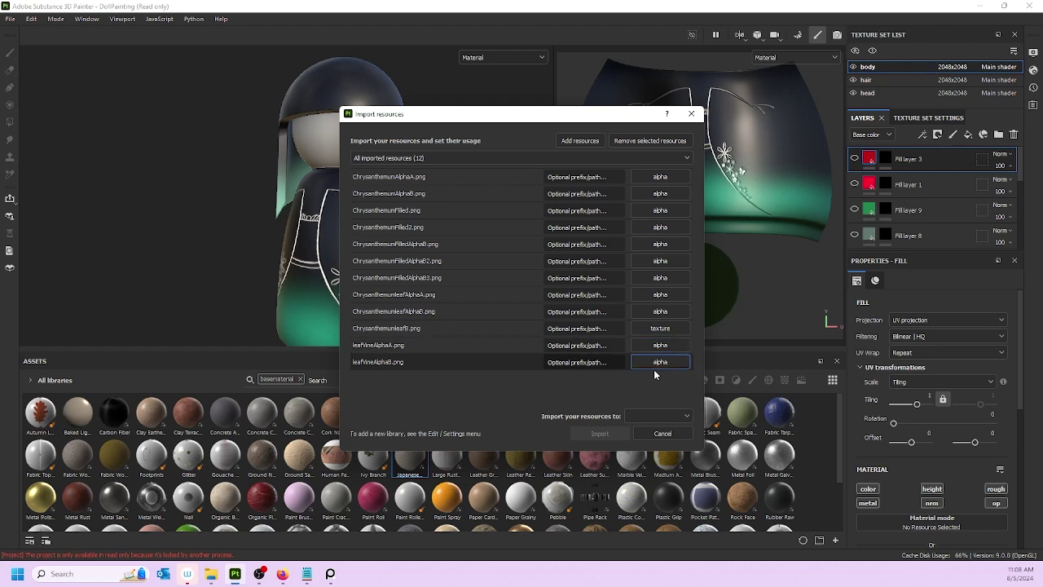
- Import all listed images to the library 'your_assets' and select the last leaf vine alpha among the imported assets
click(636, 417)
click(650, 450)
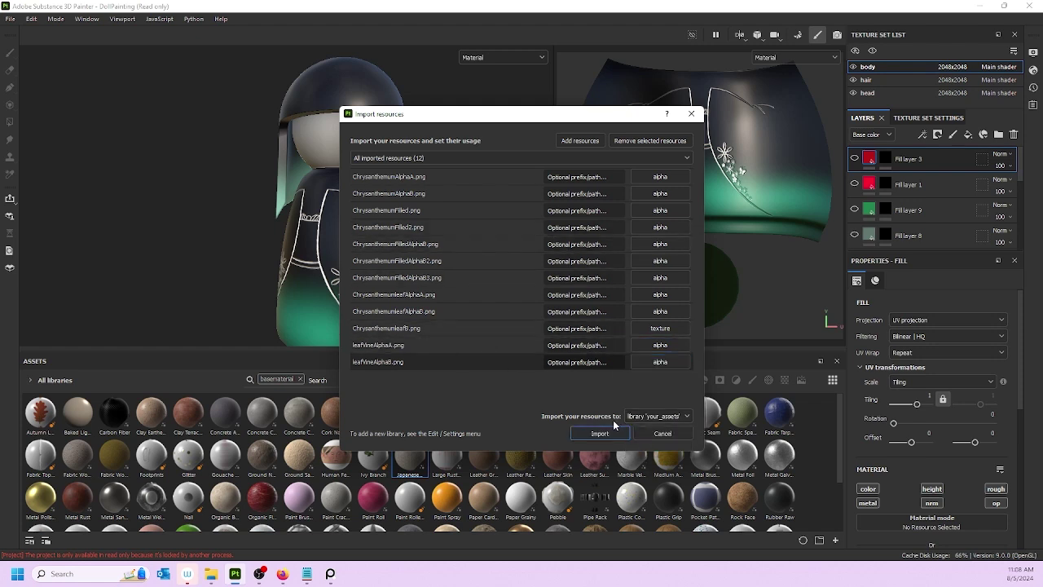
click(651, 416)
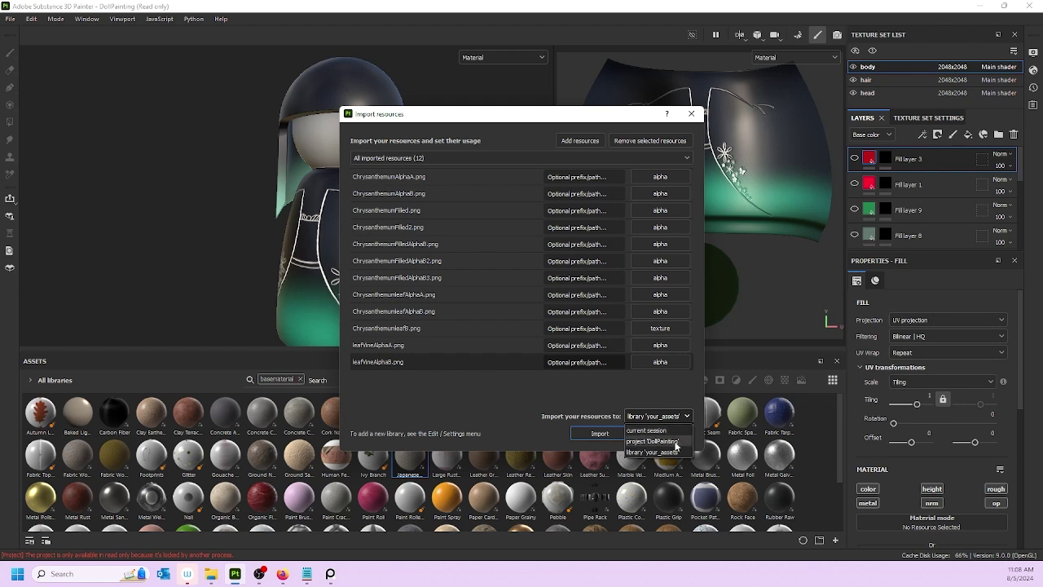
click(644, 401)
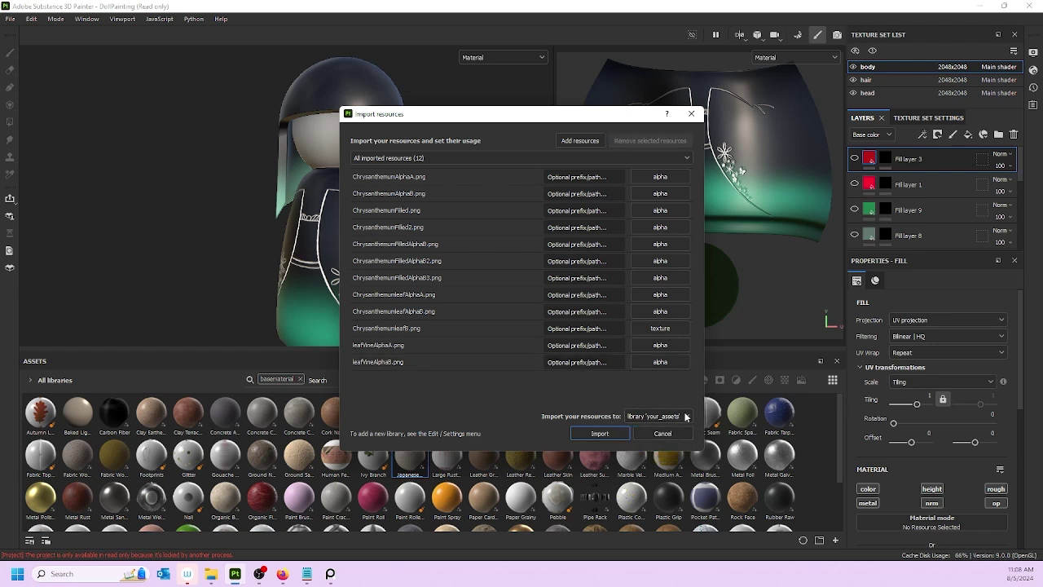
click(594, 433)
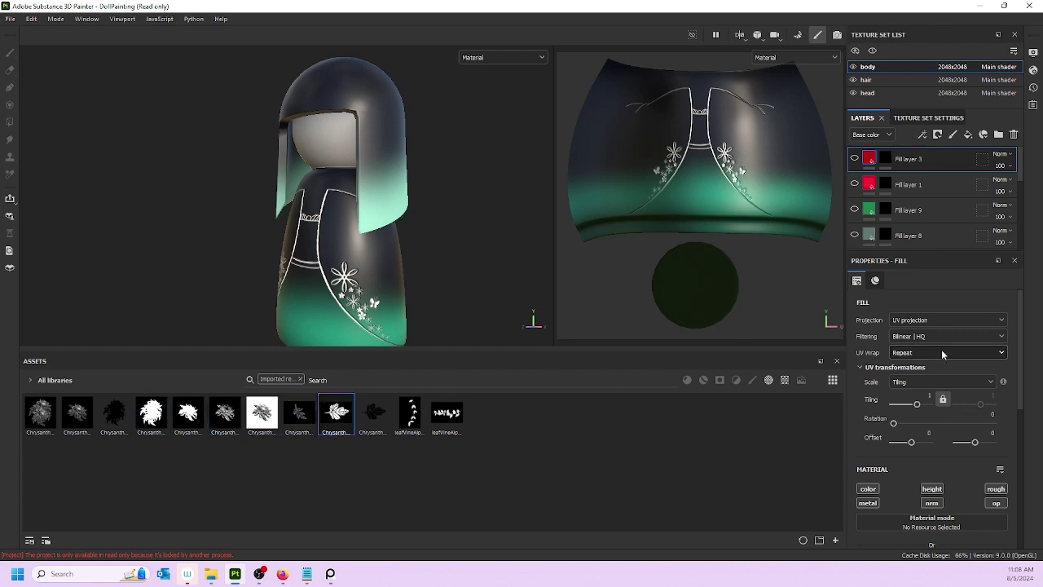
click(447, 415)
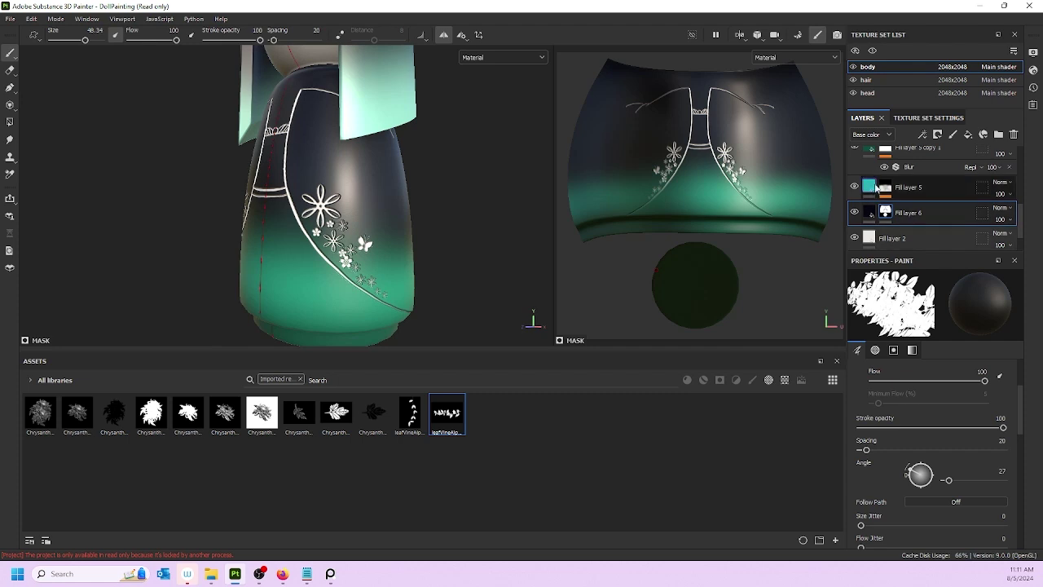
- Delete the existing JapaneseWavePattern layer from the body texture set
scroll(929, 196, up, 2)
click(867, 185)
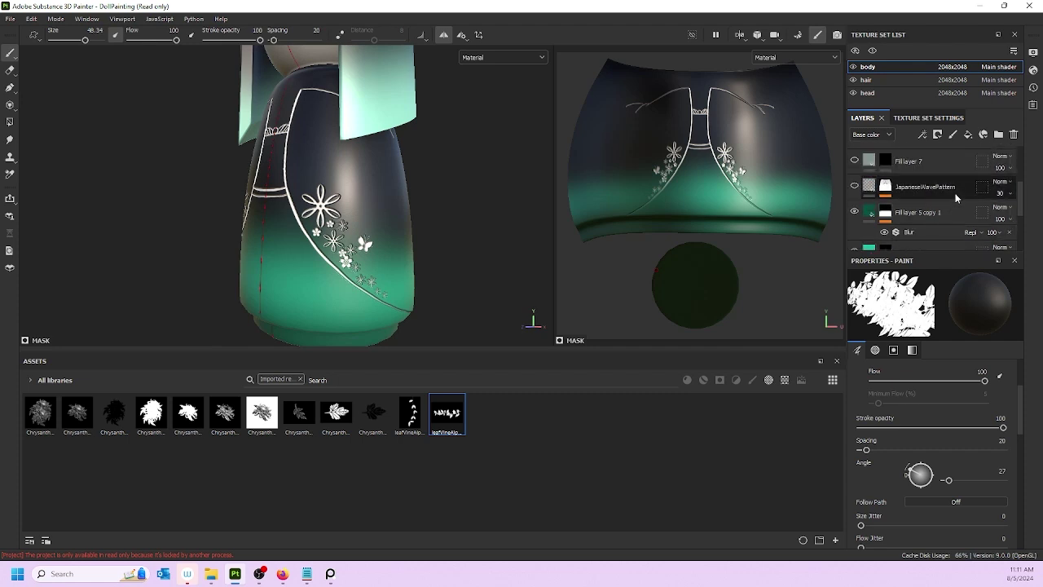
click(954, 196)
click(1015, 135)
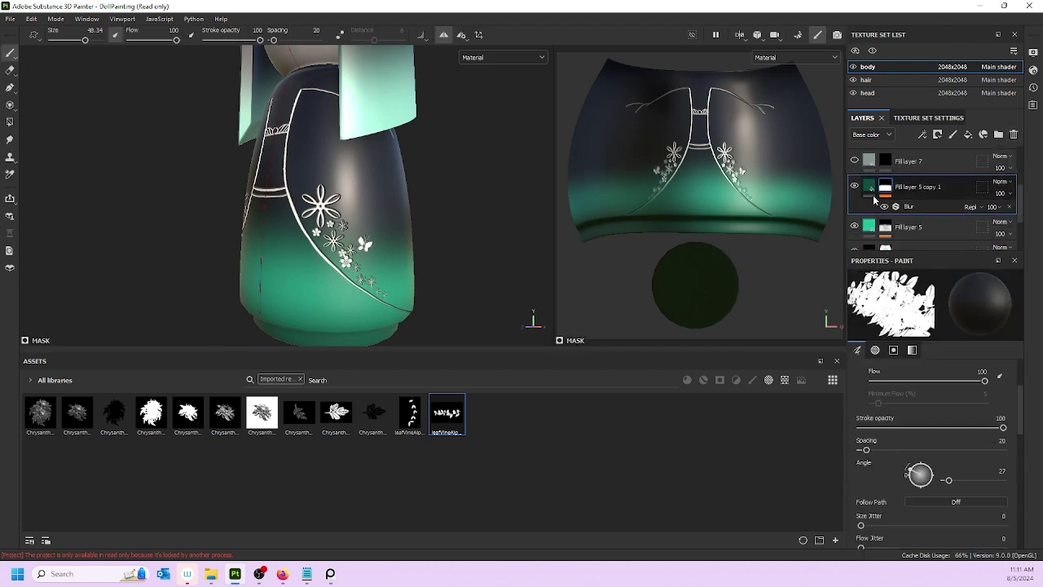
scroll(878, 189, up, 2)
scroll(897, 204, down, 3)
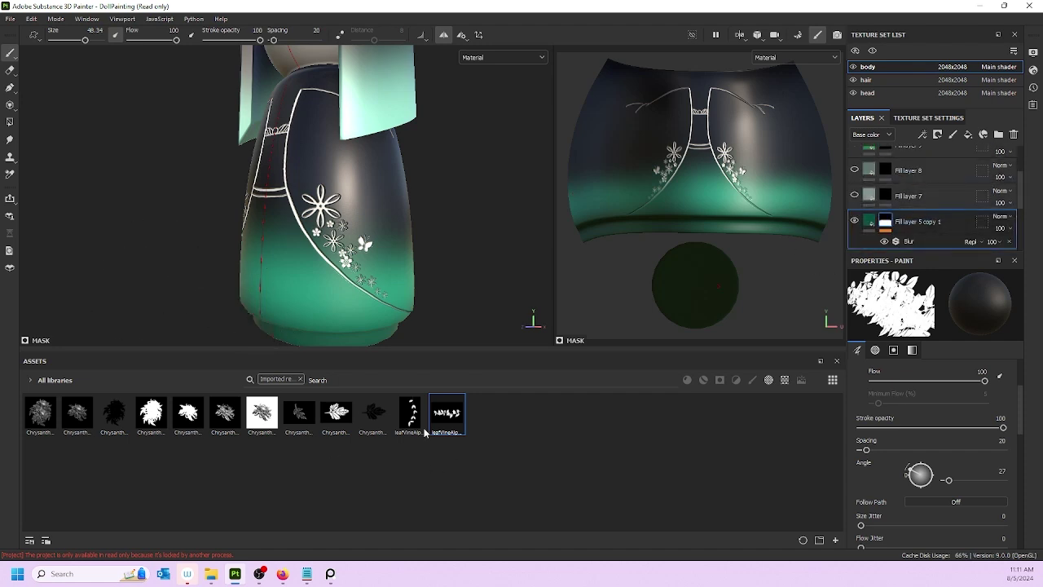
- Clear the imported resources filter, look through the smart materials, search them for "wa" and clear the search
click(300, 378)
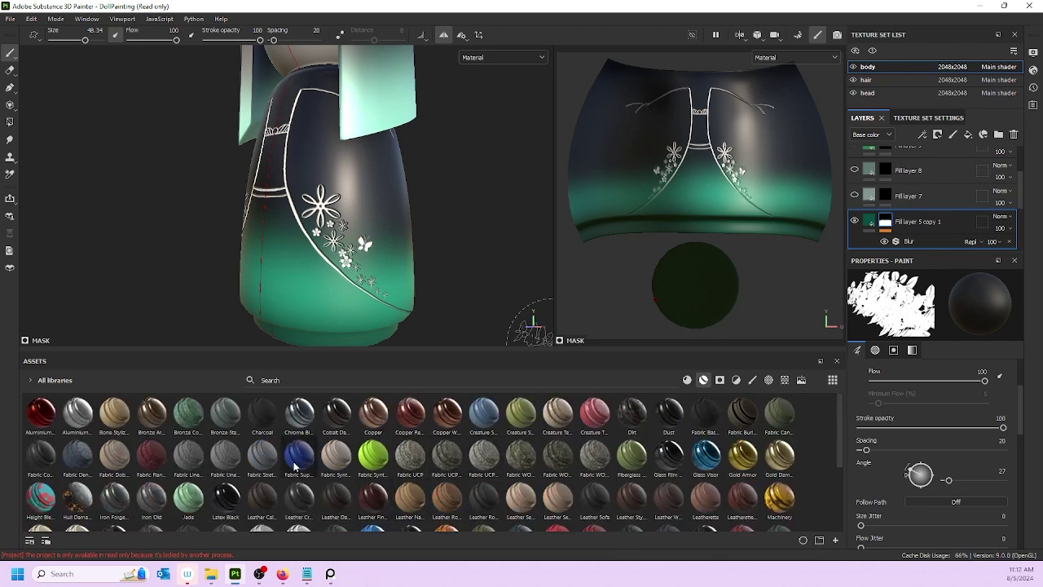
scroll(291, 466, down, 3)
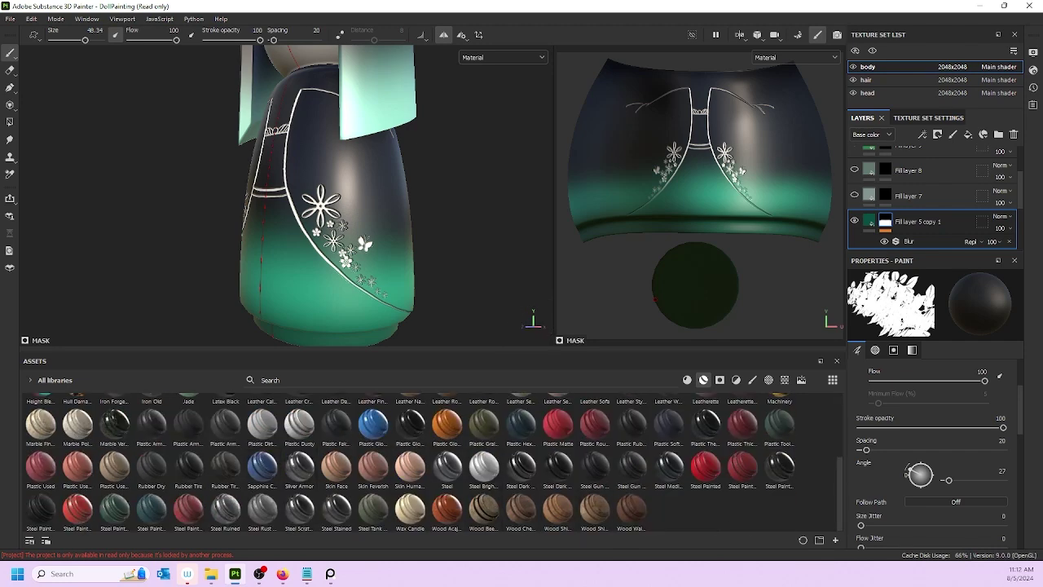
scroll(720, 514, up, 3)
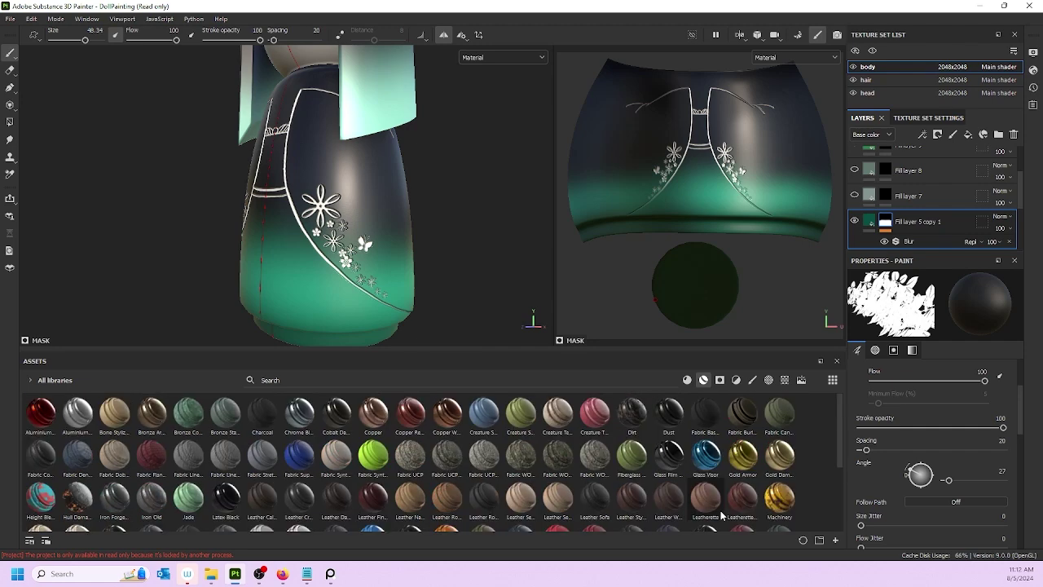
click(288, 379)
text(wa)
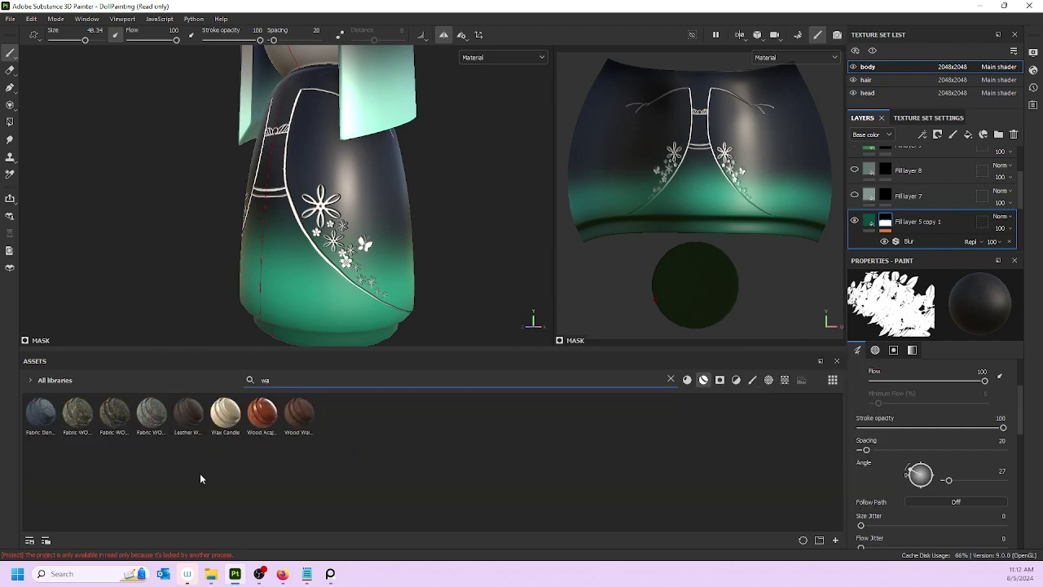
text(l)
click(670, 379)
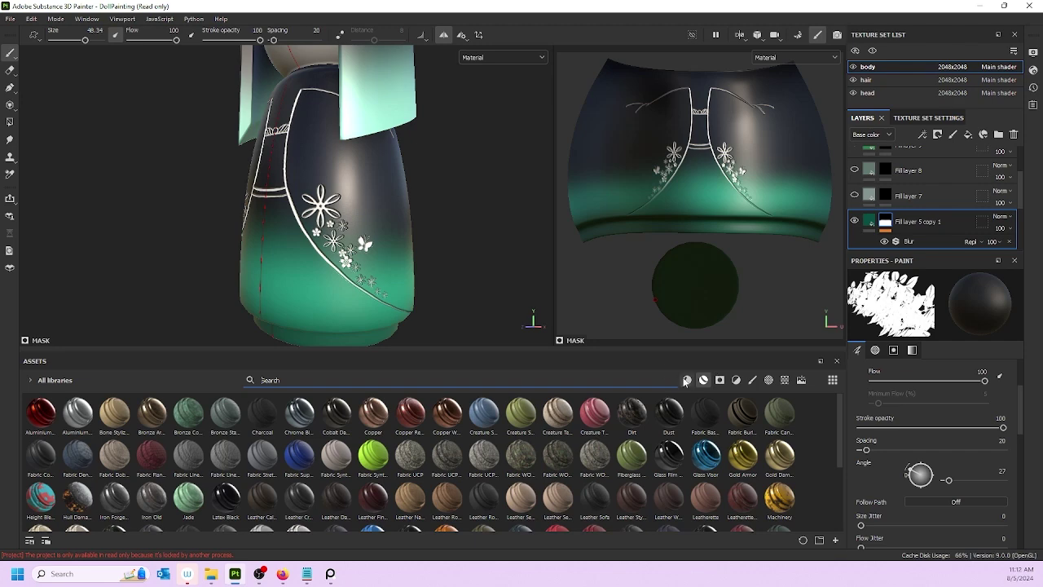
- Show the materials in the assets and apply the JapaneseWavePattern material to the doll's body
click(688, 379)
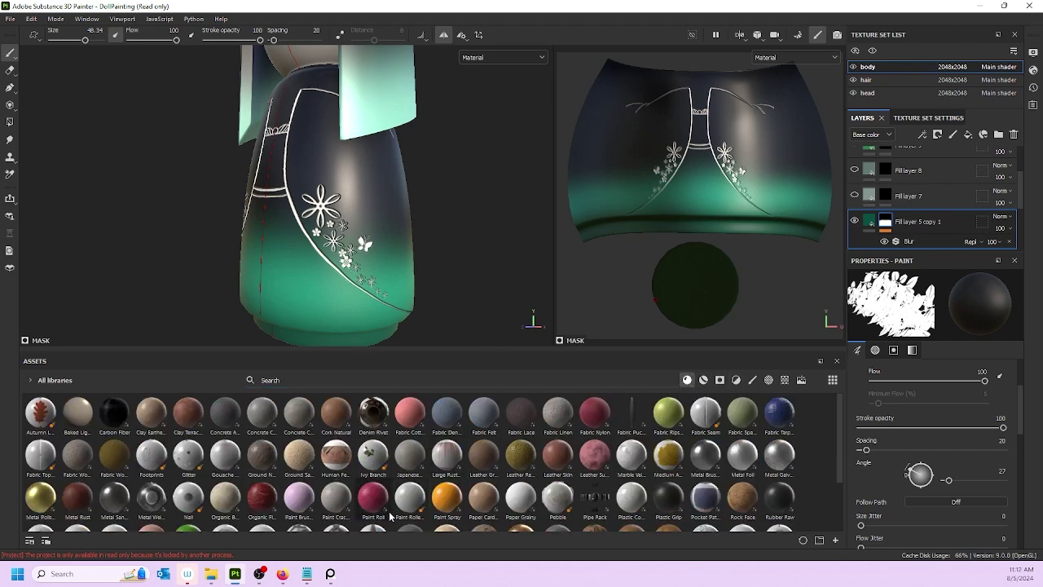
drag(407, 455, 339, 180)
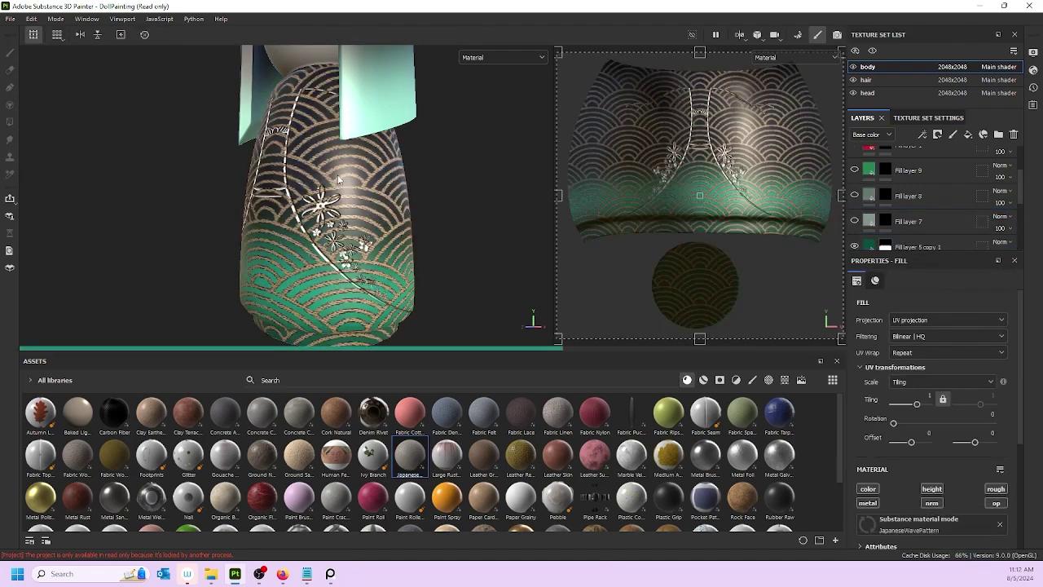
scroll(286, 228, up, 2)
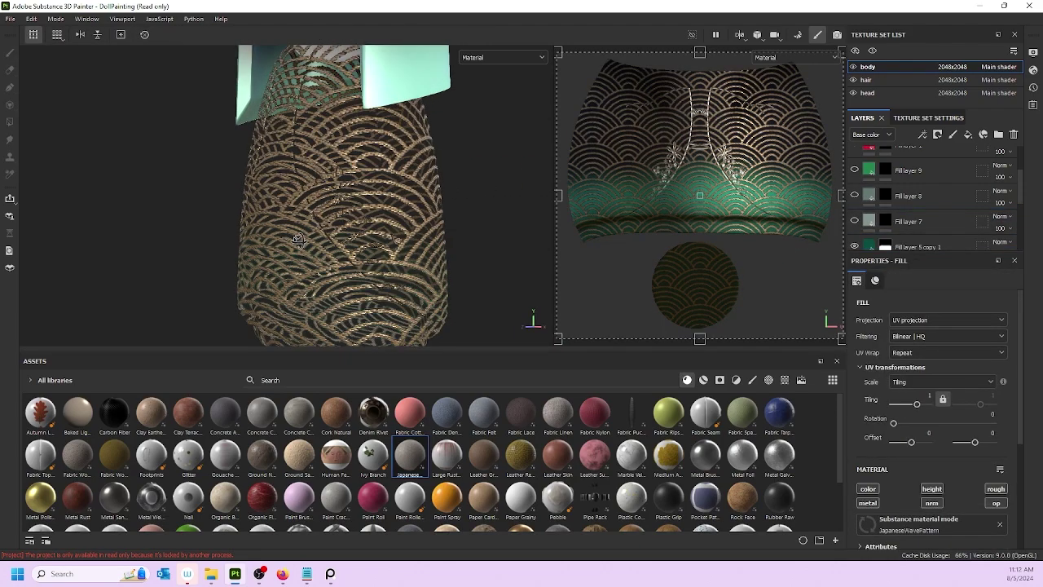
alt+drag(297, 239, 326, 204)
- Turn off the opacity channel of the JapaneseWavePattern fill layer's material
scroll(973, 232, down, 1)
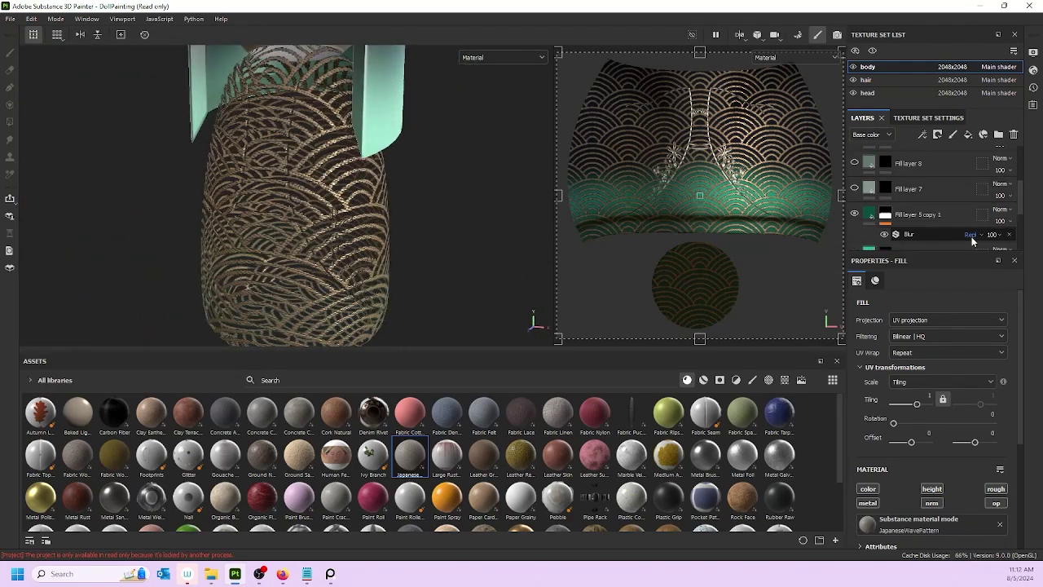
scroll(976, 445, down, 2)
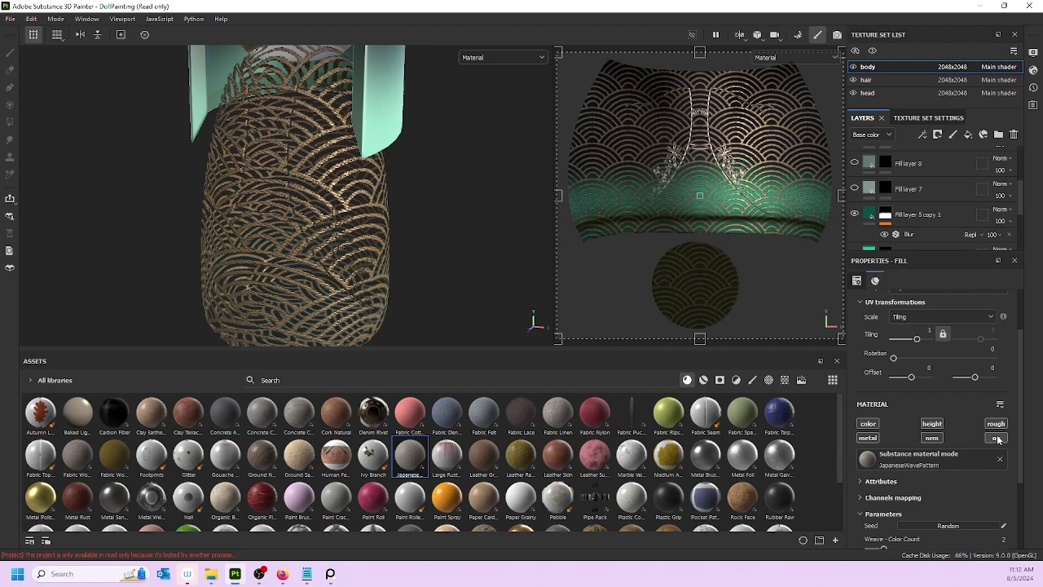
click(996, 438)
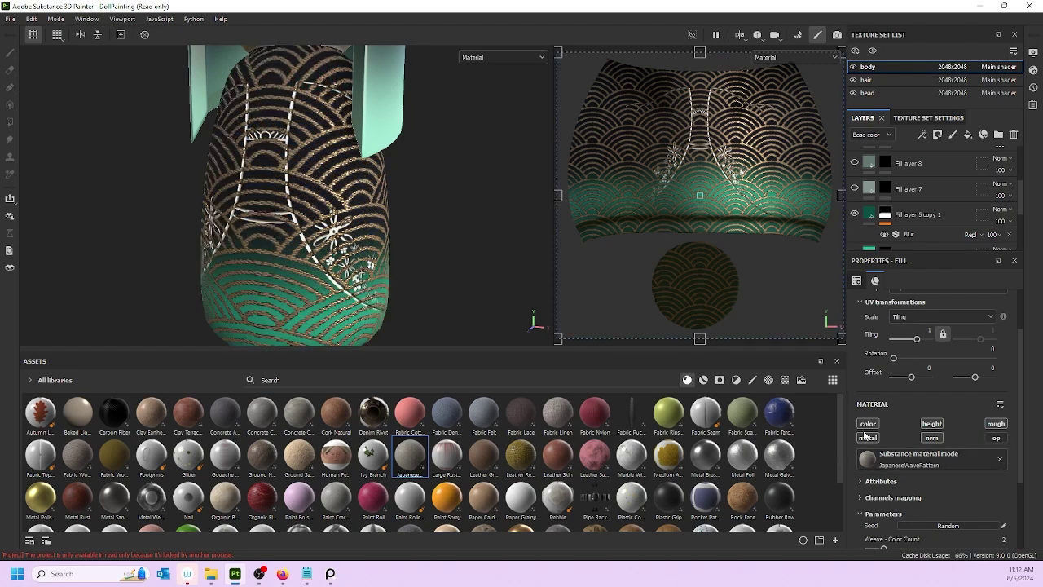
- Set the UV tiling of the JapaneseWavePattern fill layer to 5
scroll(917, 487, down, 3)
scroll(920, 484, up, 5)
scroll(910, 413, up, 1)
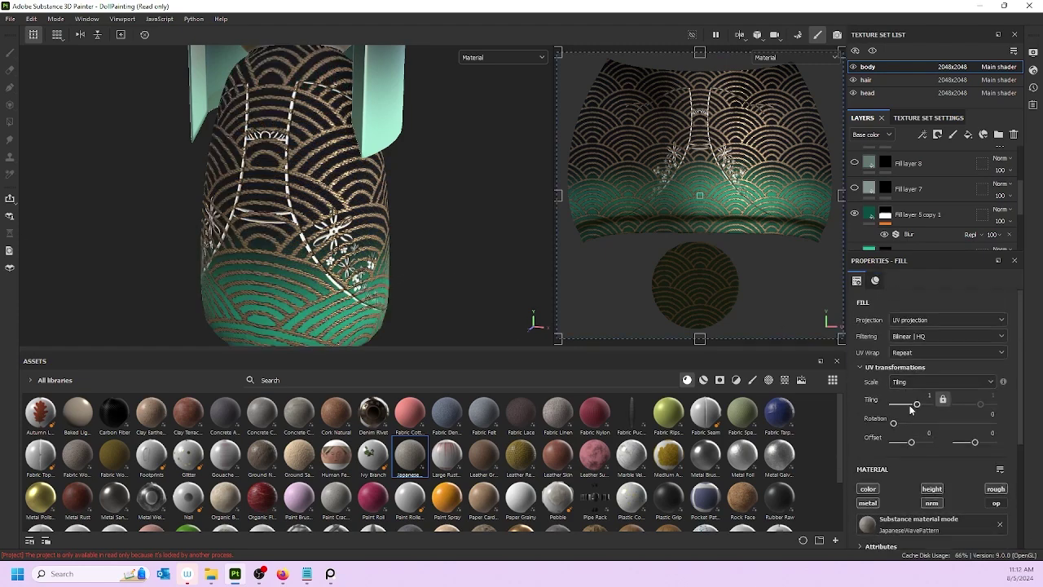
drag(916, 407, 922, 409)
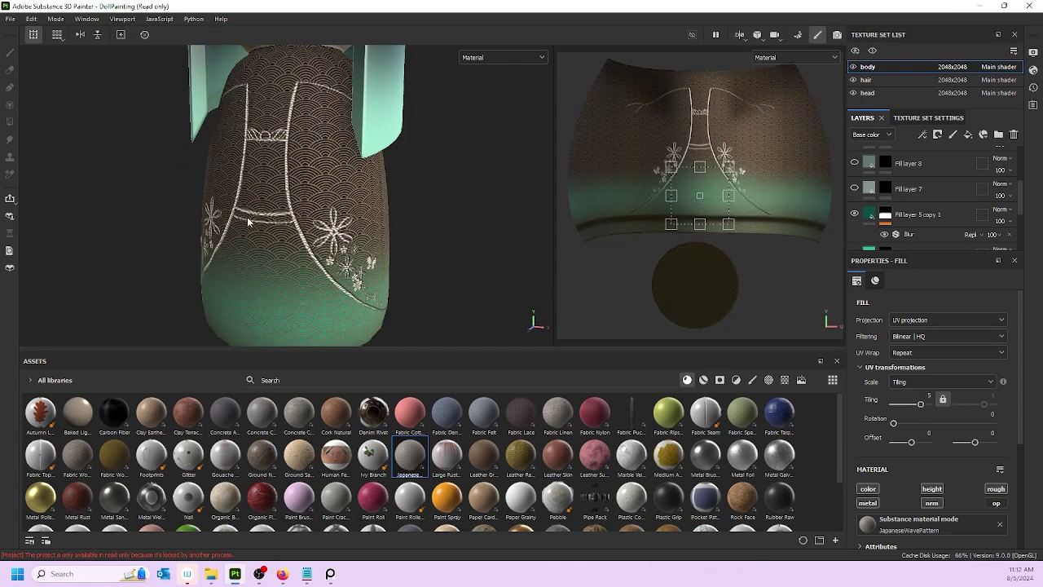
alt+drag(291, 191, 189, 174)
alt+drag(194, 173, 196, 173)
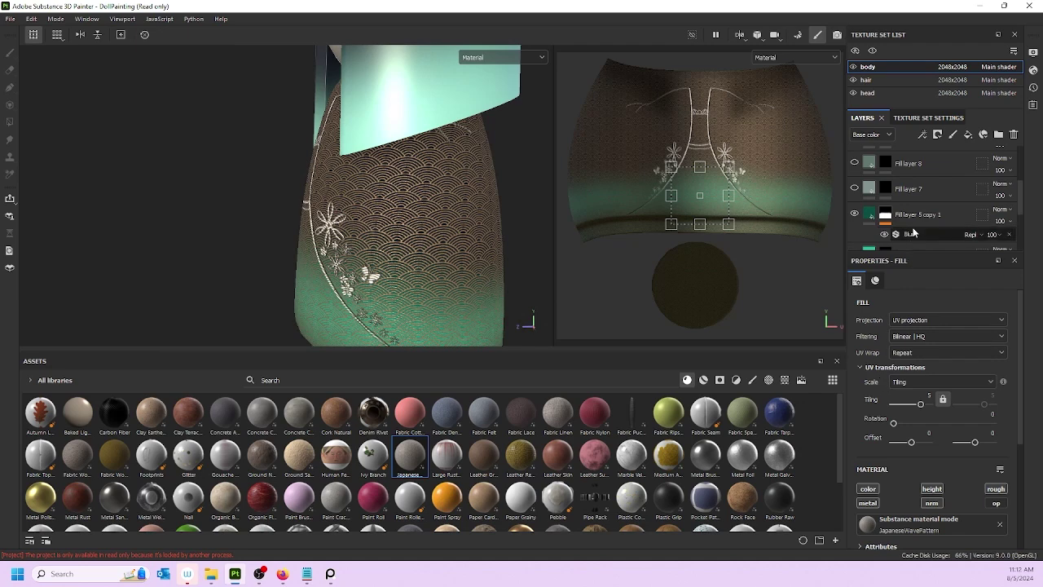
- Lower the base color opacity of the JapaneseWavePattern layer to 25
scroll(922, 232, down, 2)
scroll(890, 441, down, 3)
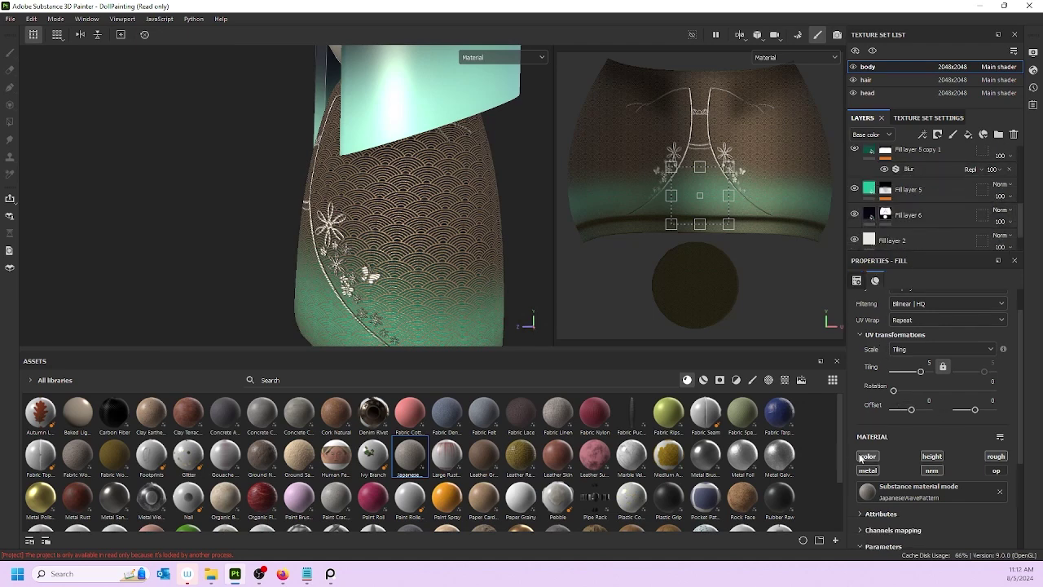
scroll(867, 452, up, 1)
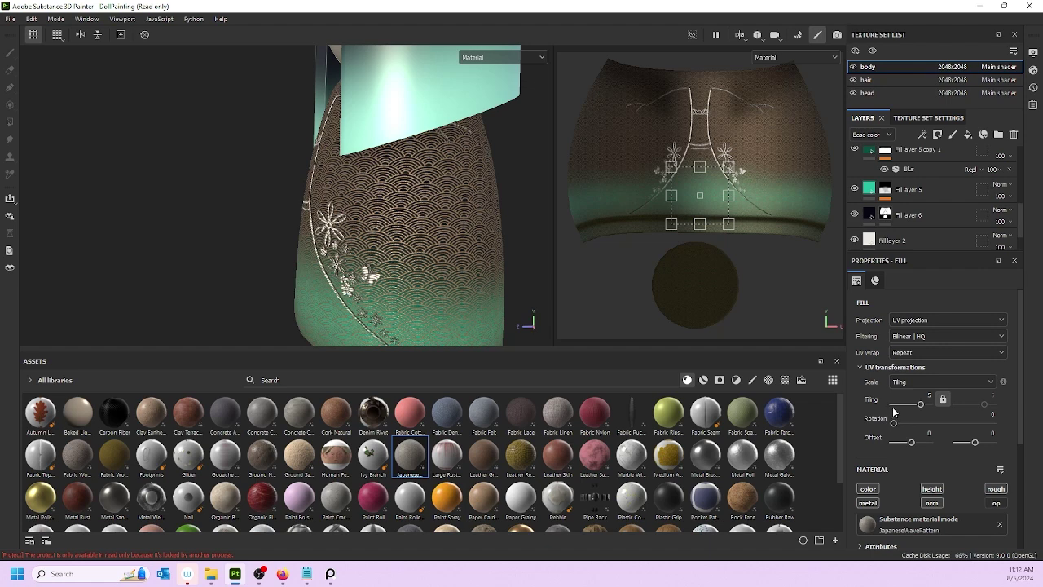
scroll(897, 444, down, 2)
scroll(897, 444, up, 1)
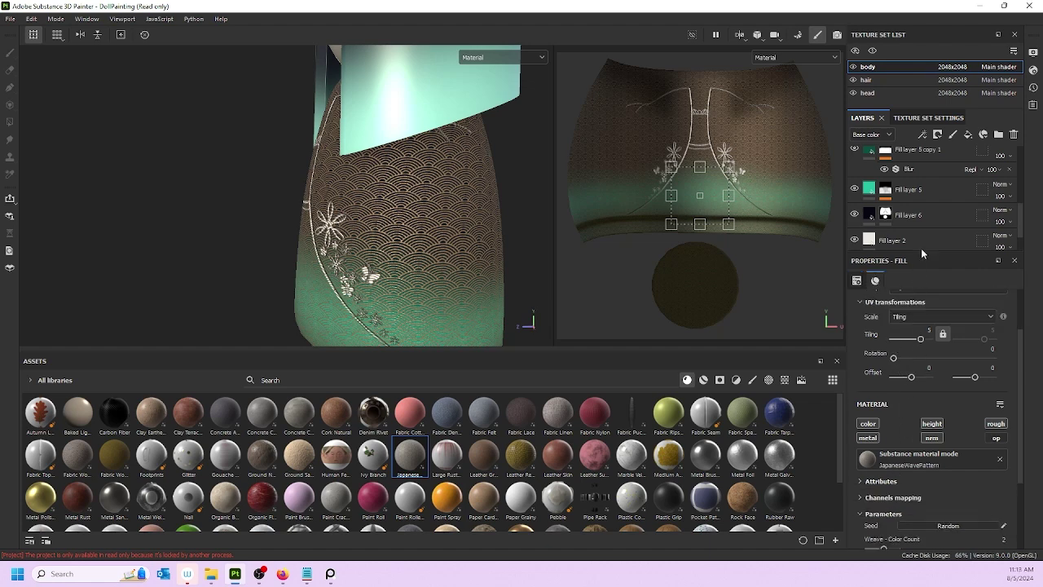
scroll(930, 214, up, 2)
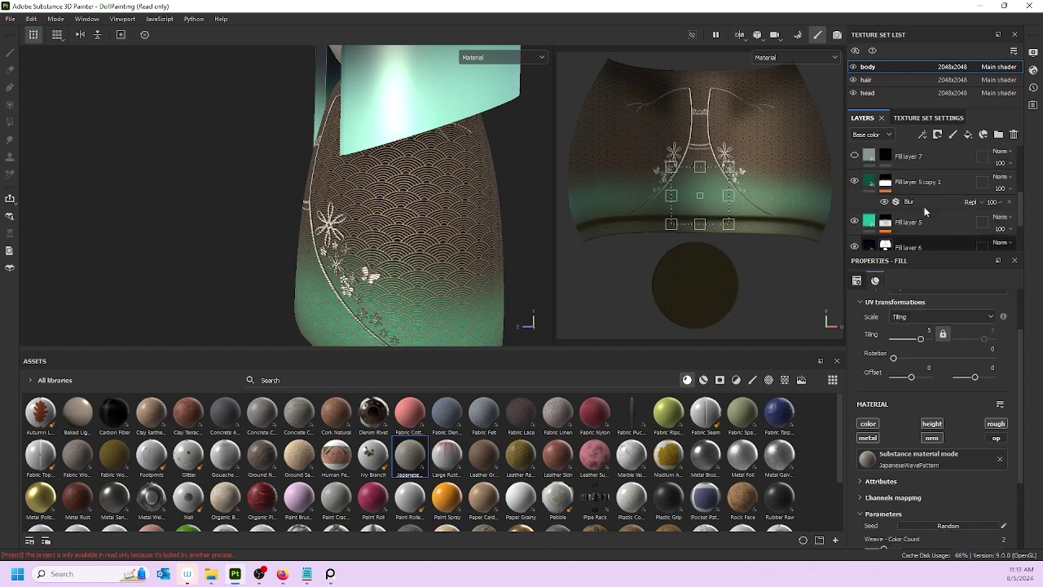
scroll(923, 208, down, 1)
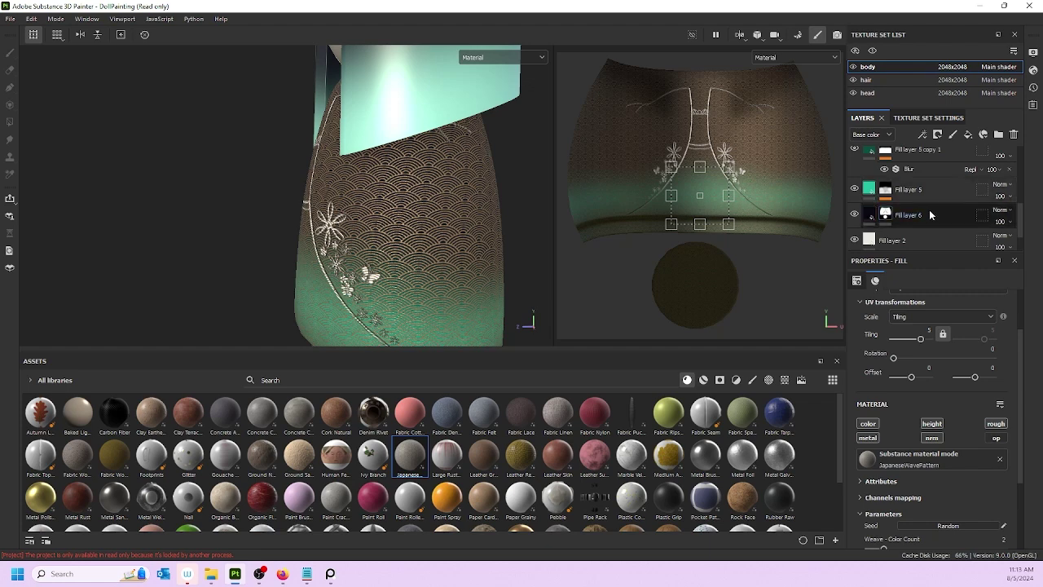
scroll(931, 210, up, 5)
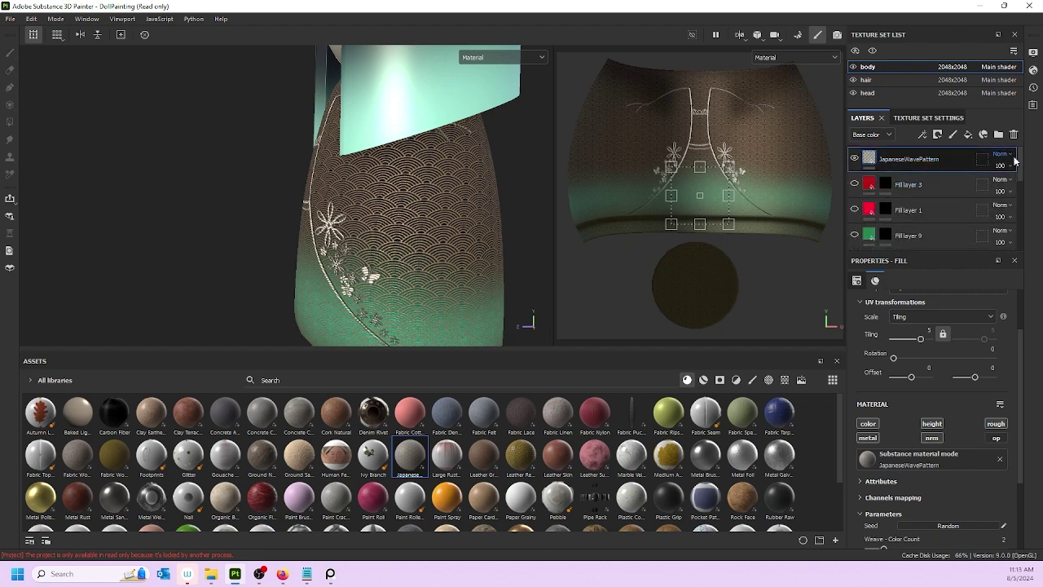
click(1011, 165)
drag(1013, 186, 1008, 186)
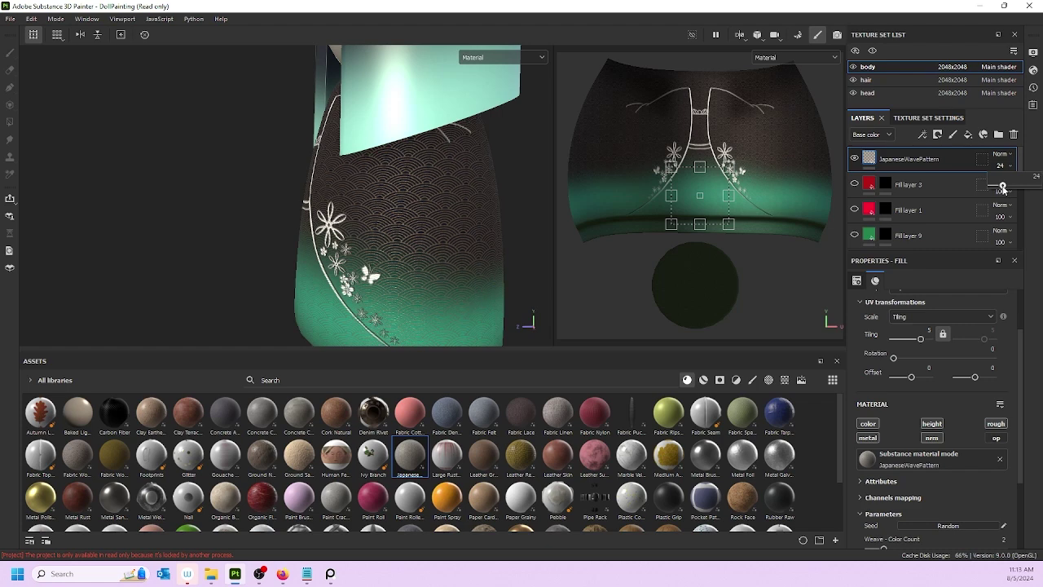
drag(1002, 187, 1005, 187)
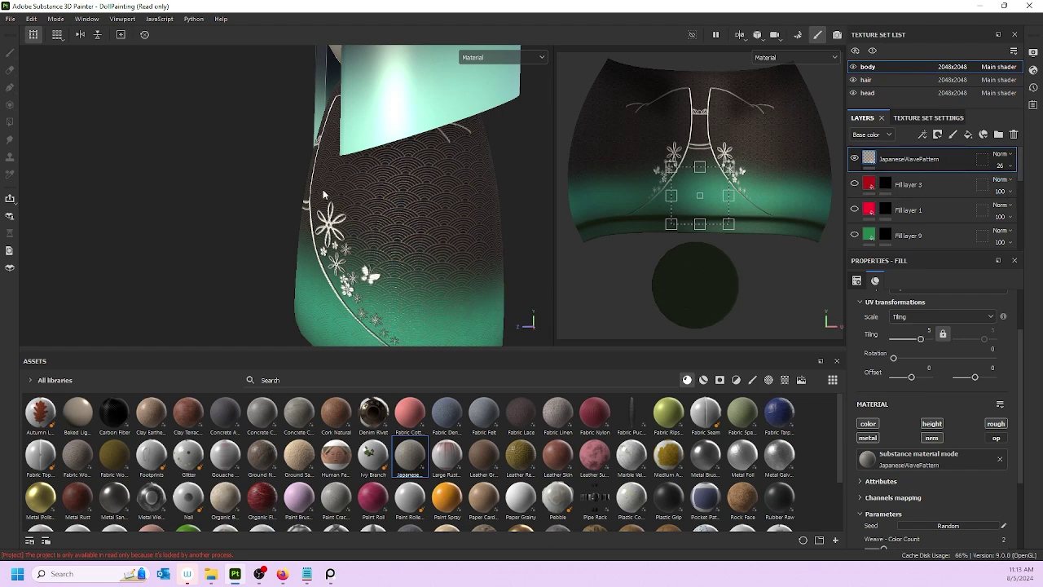
scroll(323, 194, up, 2)
click(990, 167)
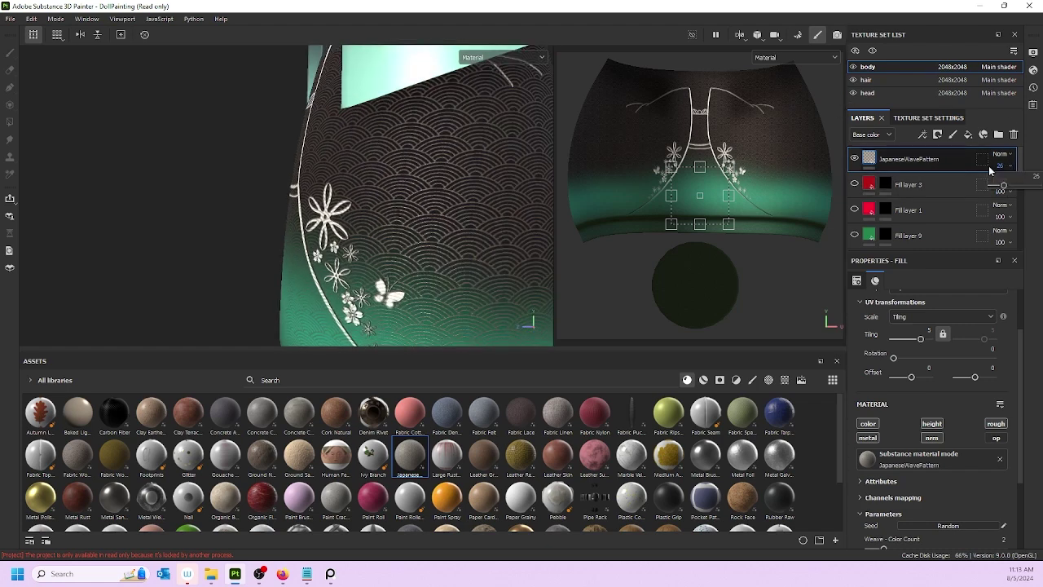
click(1001, 167)
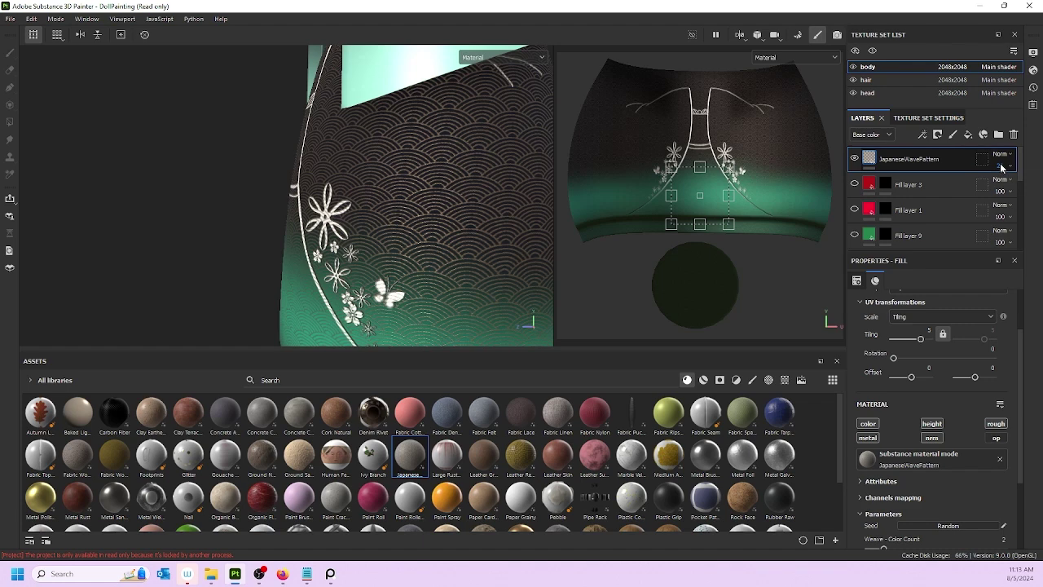
click(1001, 167)
click(1004, 186)
click(1002, 184)
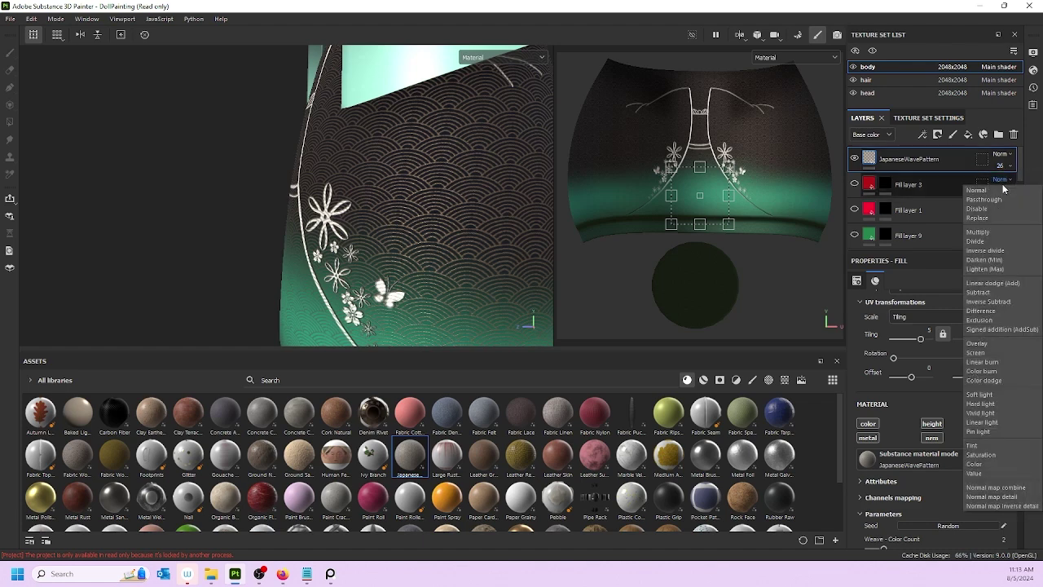
click(1004, 181)
click(1004, 167)
drag(1003, 186, 1006, 186)
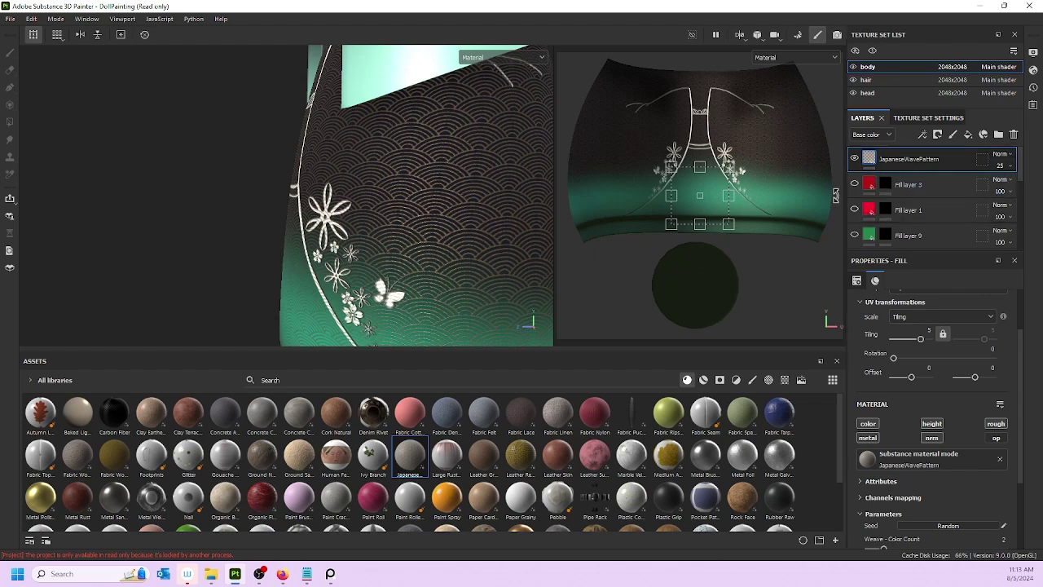
- Examine how the wave pattern overlaps the white flowers and outlines on the front and side of the doll's body
scroll(352, 206, up, 5)
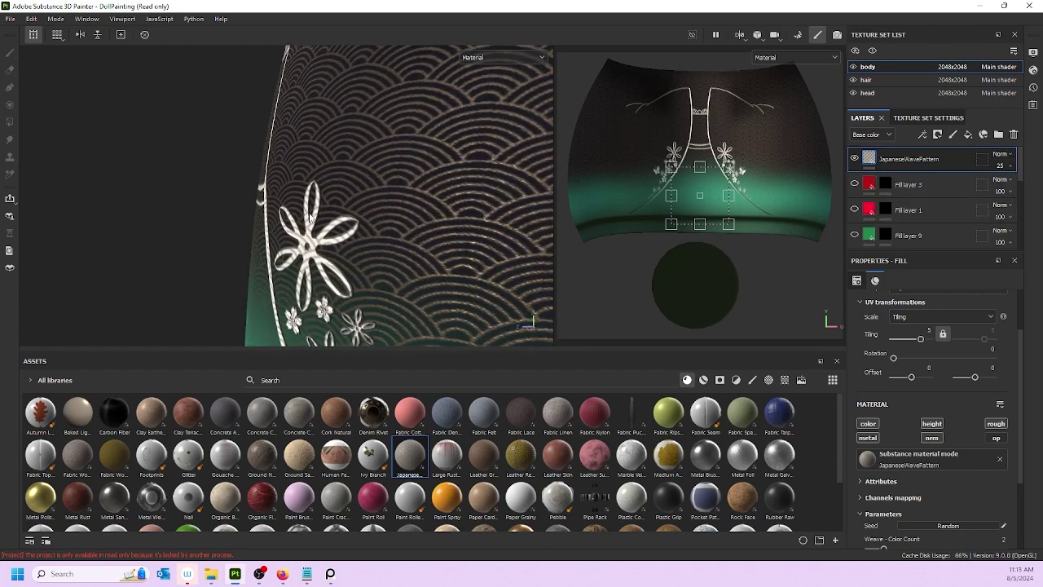
scroll(312, 224, up, 5)
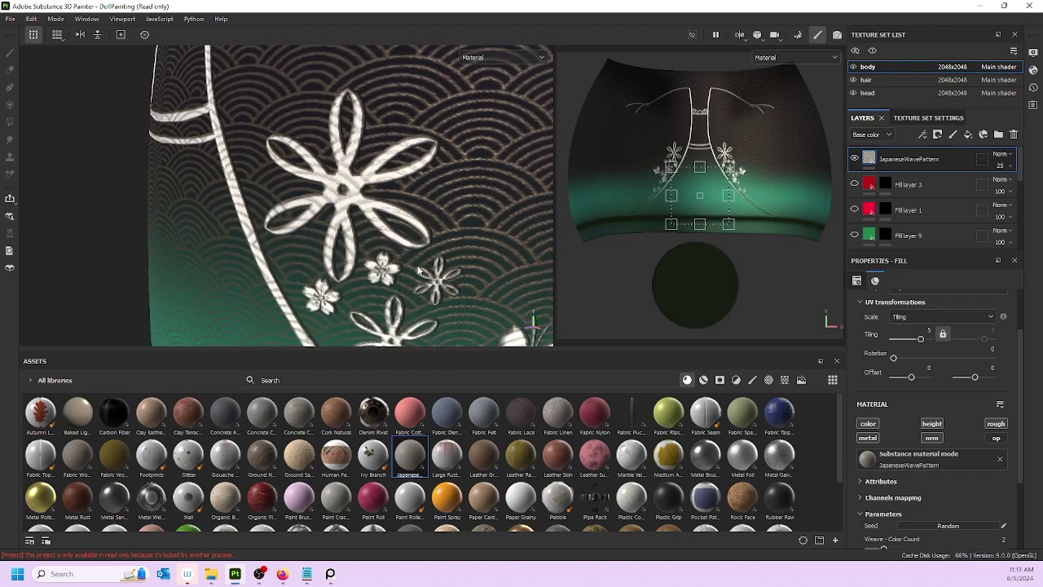
alt+drag(419, 269, 202, 198)
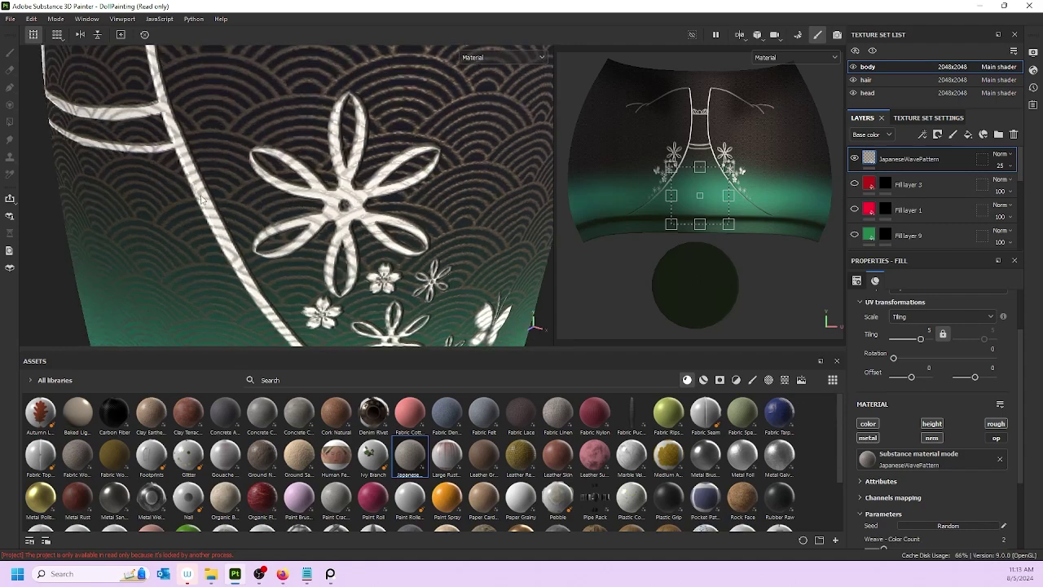
alt+right_drag(202, 199, 134, 166)
alt+drag(135, 166, 154, 150)
alt+middle_drag(154, 150, 341, 223)
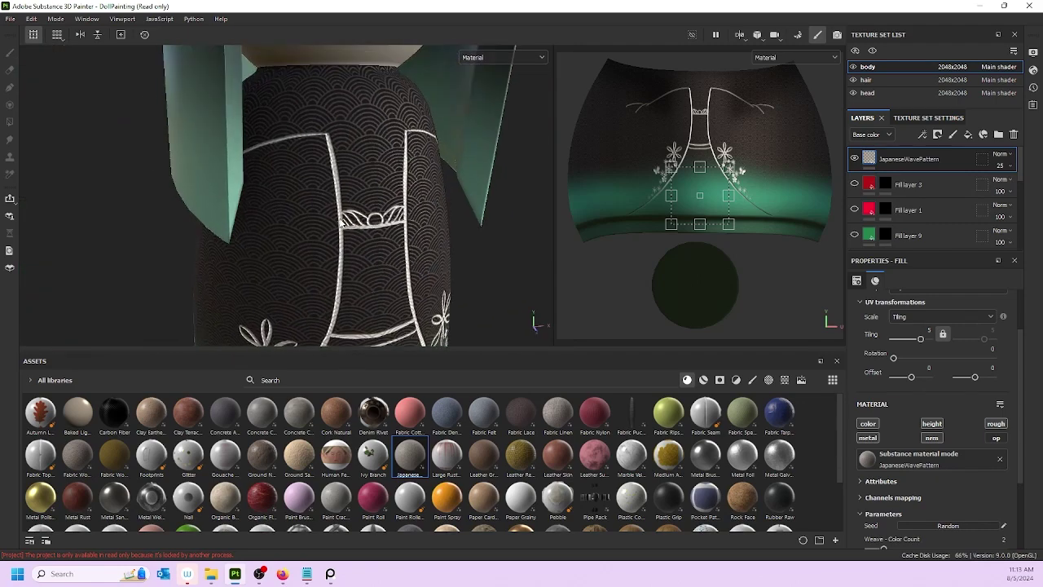
scroll(342, 222, up, 3)
scroll(416, 228, down, 4)
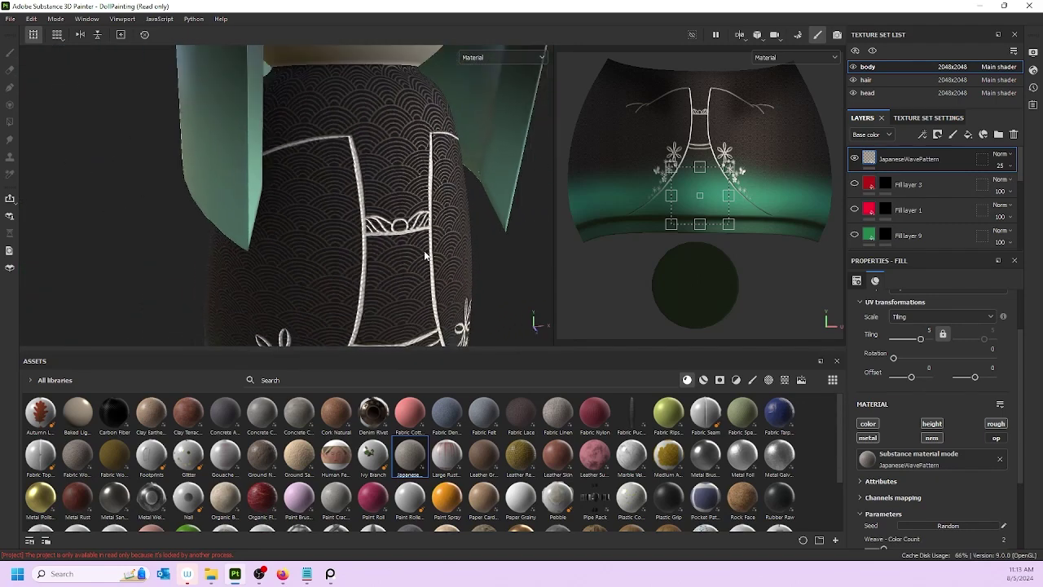
alt+drag(426, 253, 219, 154)
alt+middle_drag(220, 153, 392, 179)
alt+drag(392, 179, 442, 192)
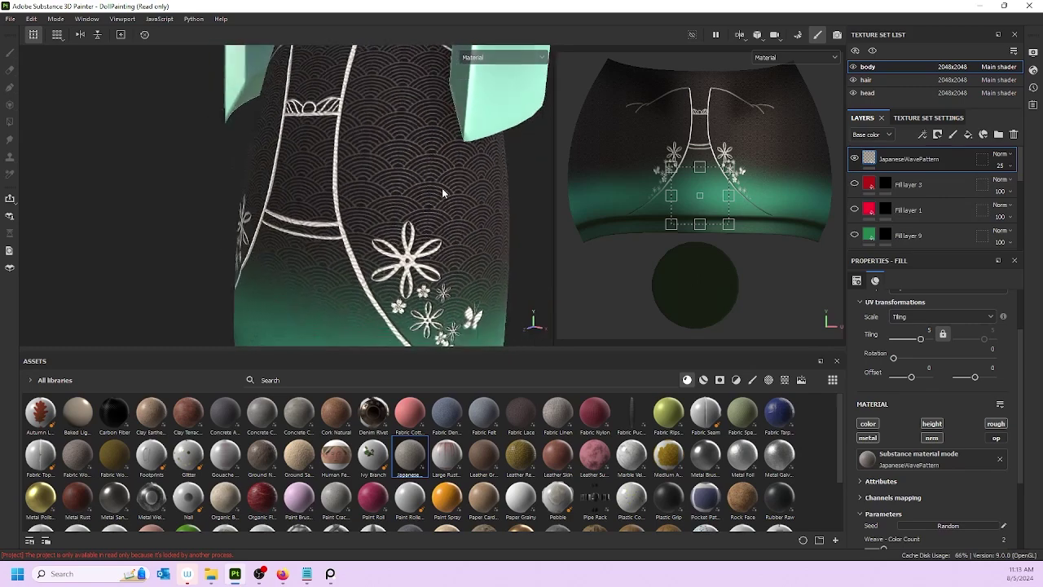
alt+right_drag(443, 191, 391, 146)
alt+middle_drag(391, 147, 338, 160)
scroll(343, 185, down, 2)
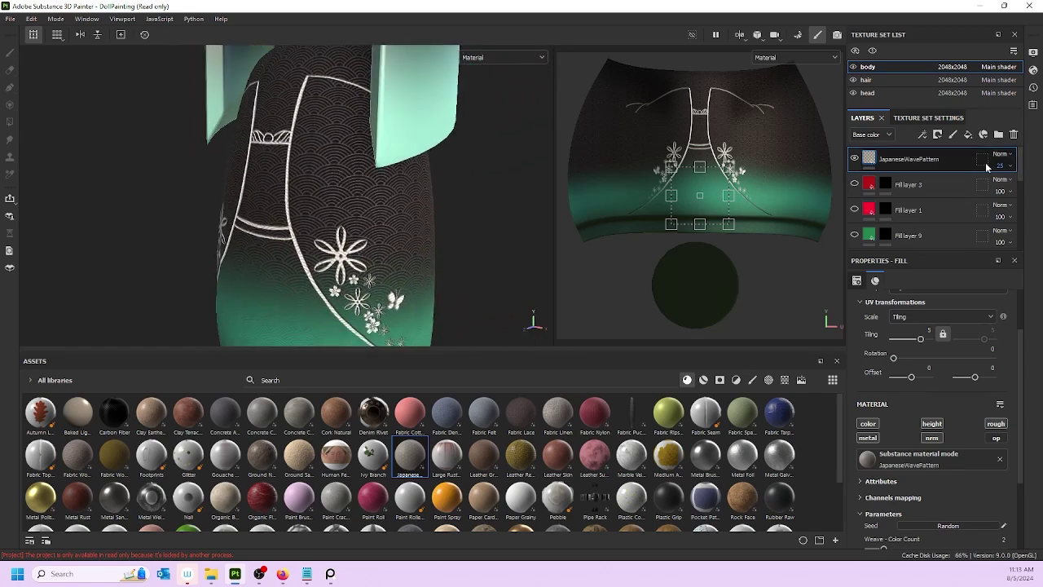
- Add a black mask to the JapaneseWavePattern layer and add a compare mask effect to it
right_click(938, 157)
click(928, 22)
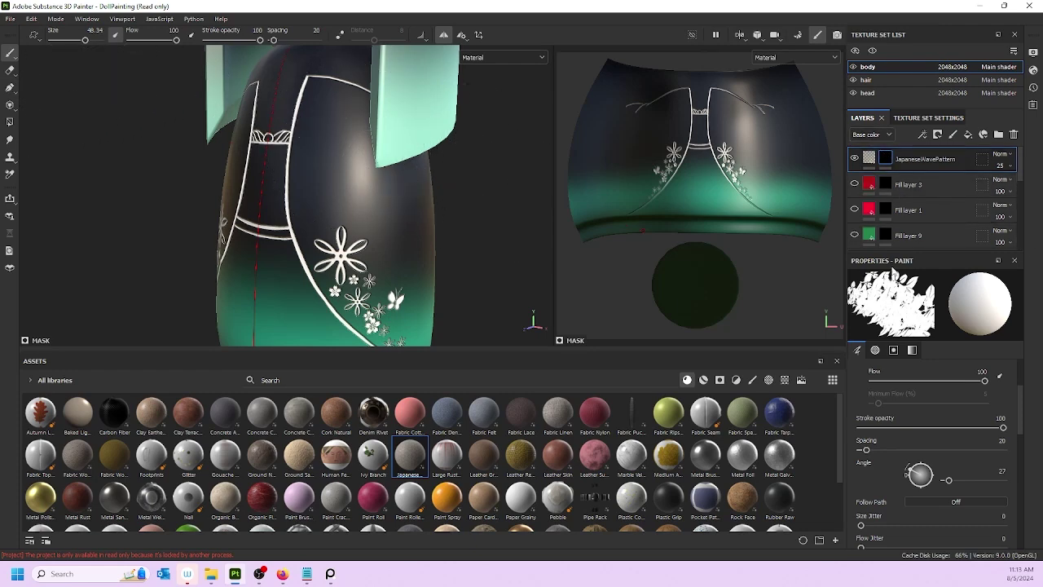
right_click(902, 160)
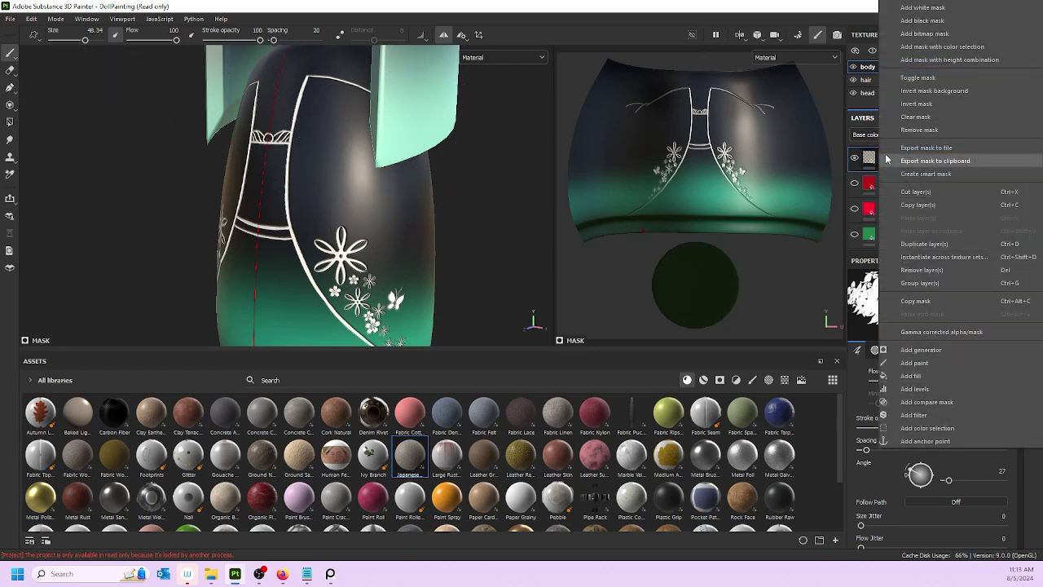
click(927, 402)
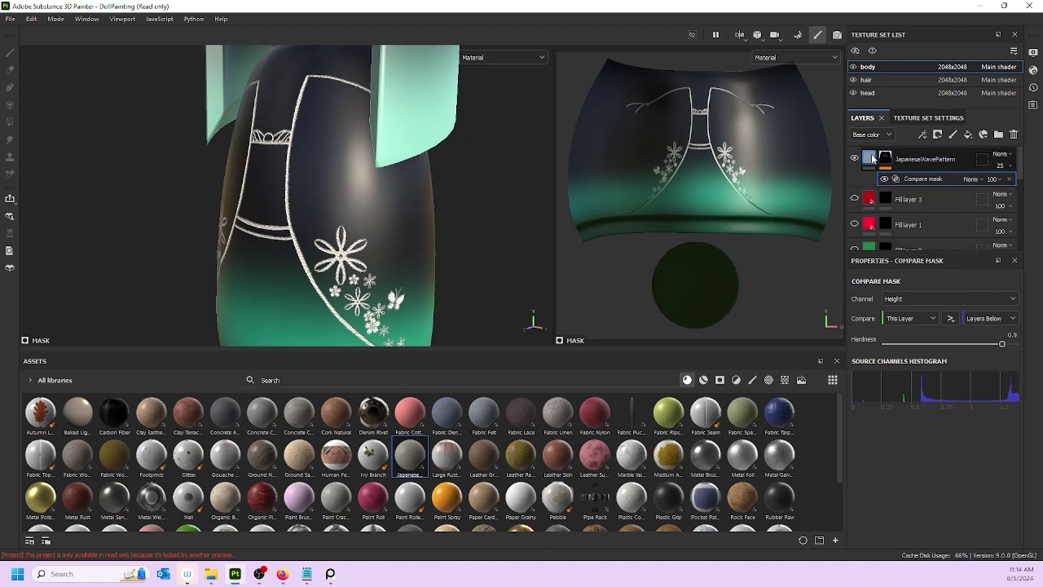
- Set the compare mask's hardness to 0.42 and its height comparison to lesser than between this layer and the layers below
mouse_move(873, 158)
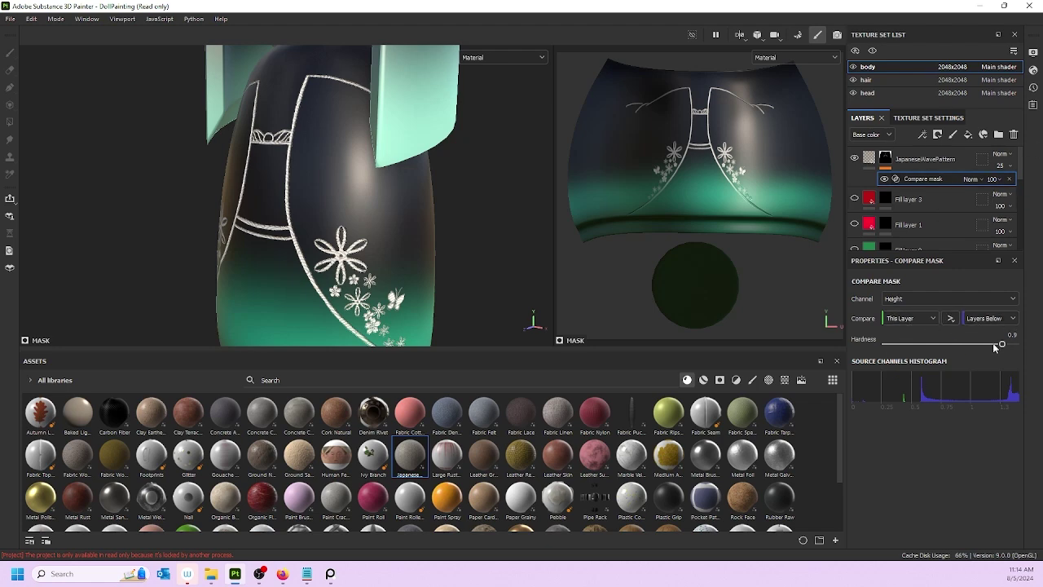
drag(994, 346, 962, 346)
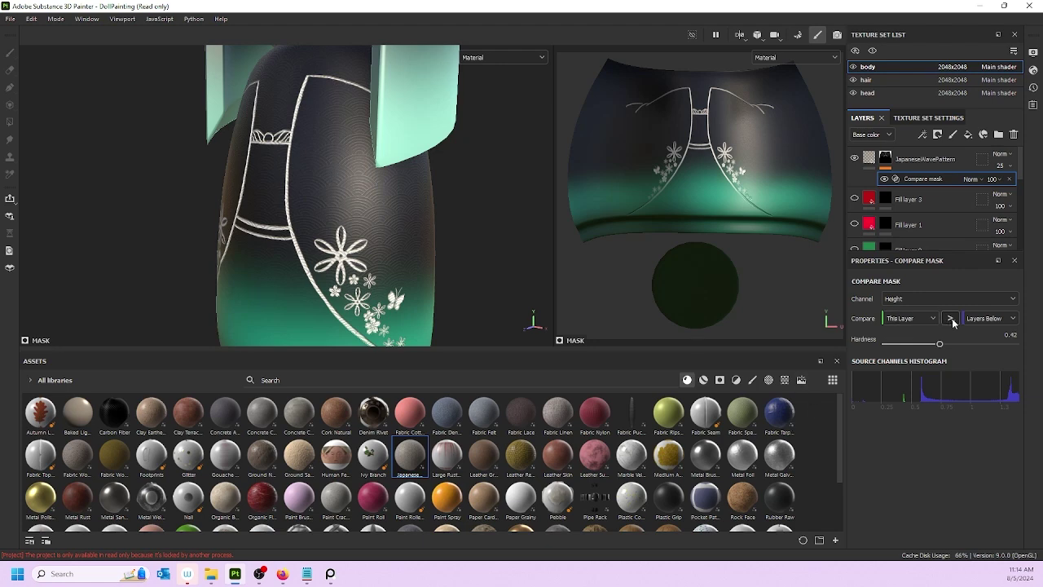
click(950, 319)
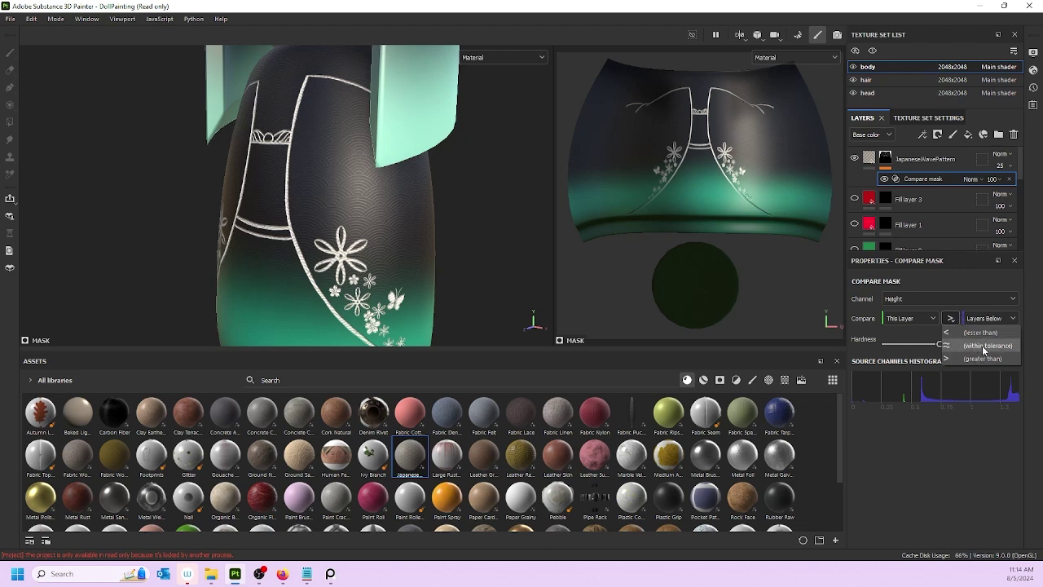
click(977, 332)
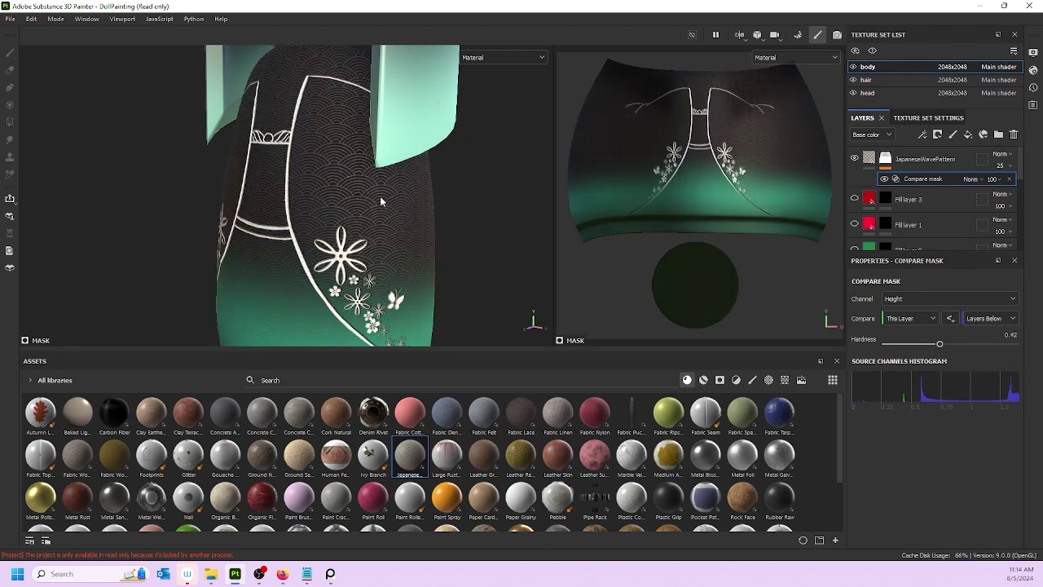
alt+drag(363, 198, 247, 214)
scroll(247, 214, up, 10)
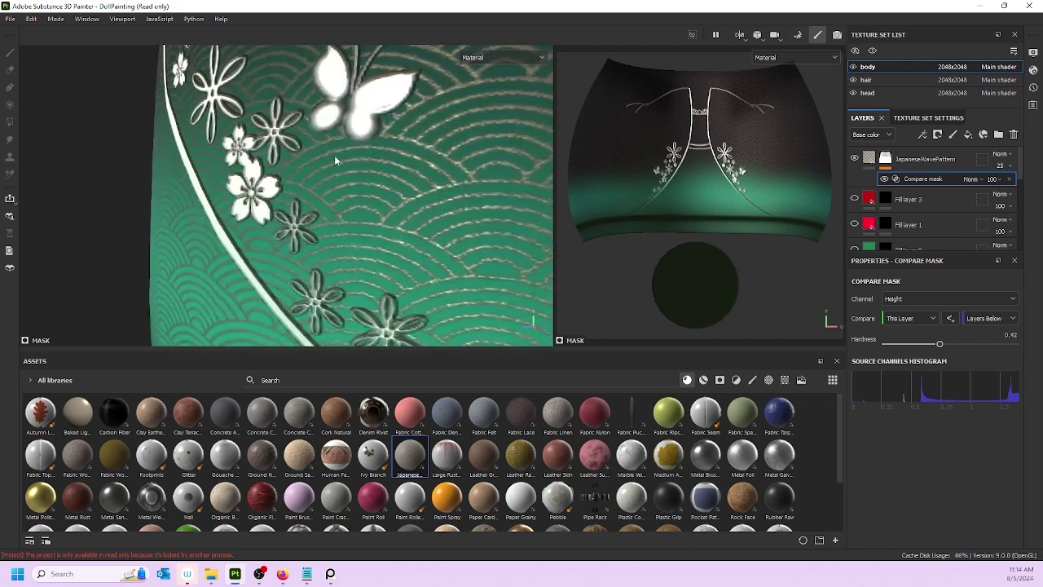
alt+drag(404, 276, 322, 124)
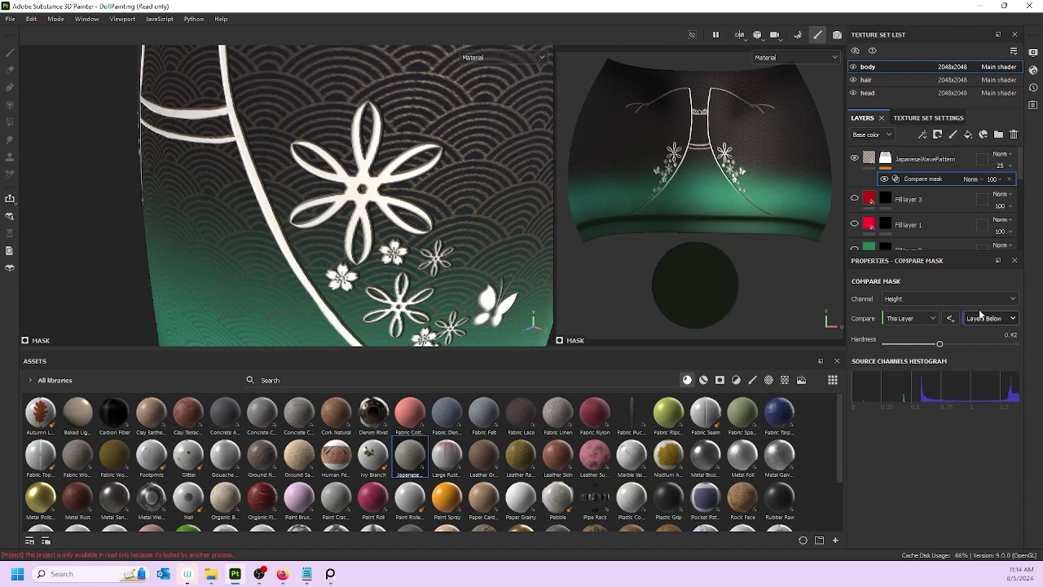
- Select the mask of Fill layer 6, then hide and reshow Fill layer 5 to check its contribution to the body
scroll(887, 218, down, 4)
scroll(887, 218, down, 2)
click(885, 179)
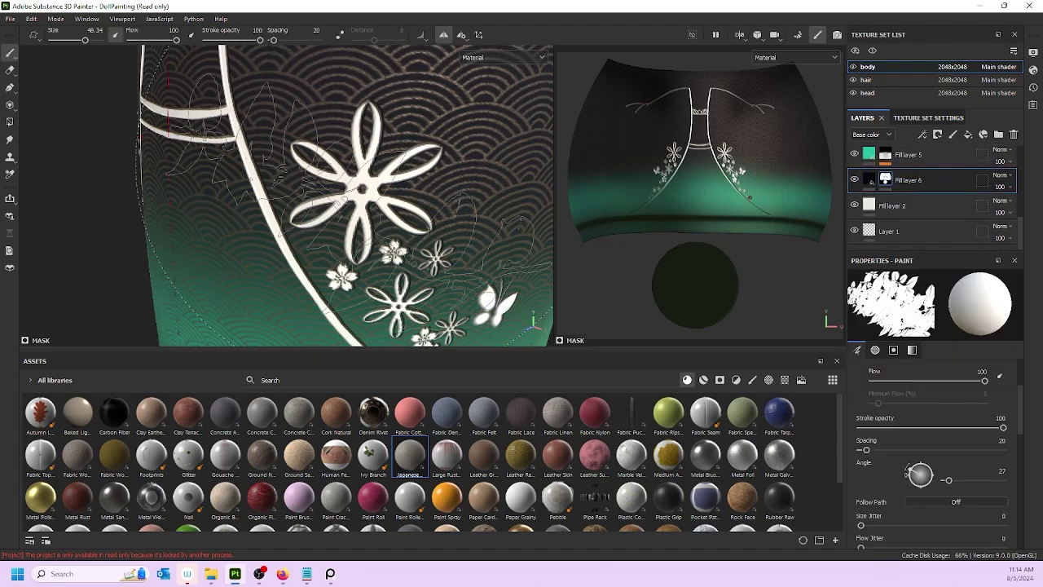
mouse_move(407, 196)
alt+mouse_down()
mouse_move(383, 189)
mouse_move(404, 245)
alt+mouse_up()
scroll(942, 228, up, 3)
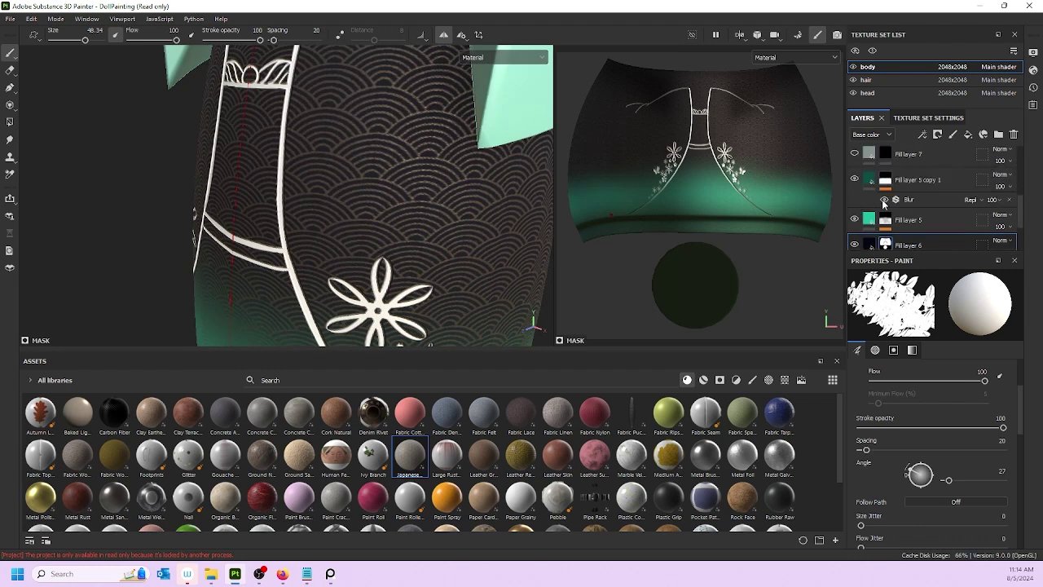
click(865, 220)
click(853, 220)
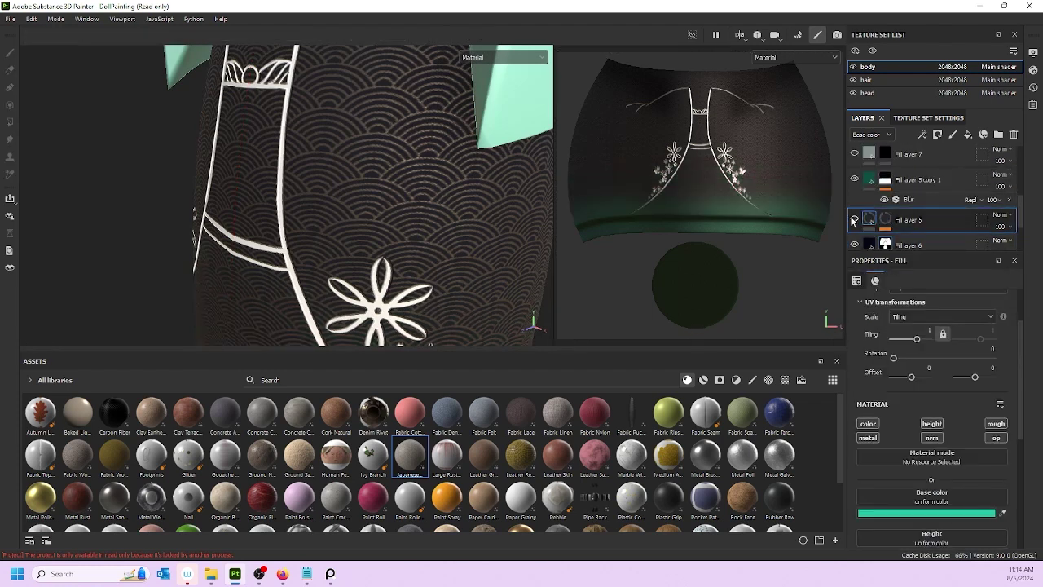
click(852, 220)
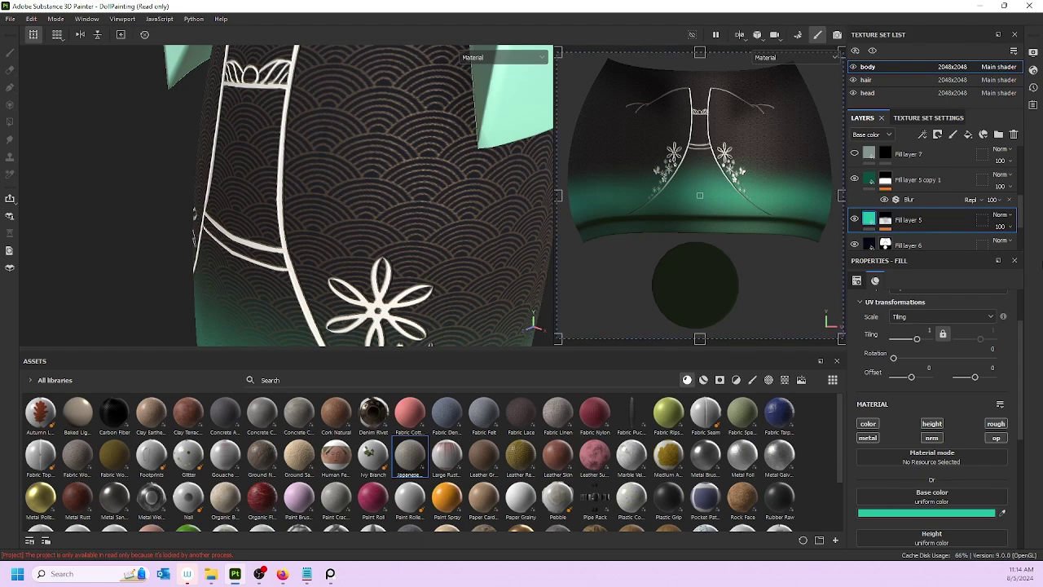
- Select the JapaneseWavePattern layer's mask and choose the Basic Hard brush for painting on it
scroll(911, 241, up, 2)
alt+drag(331, 148, 396, 198)
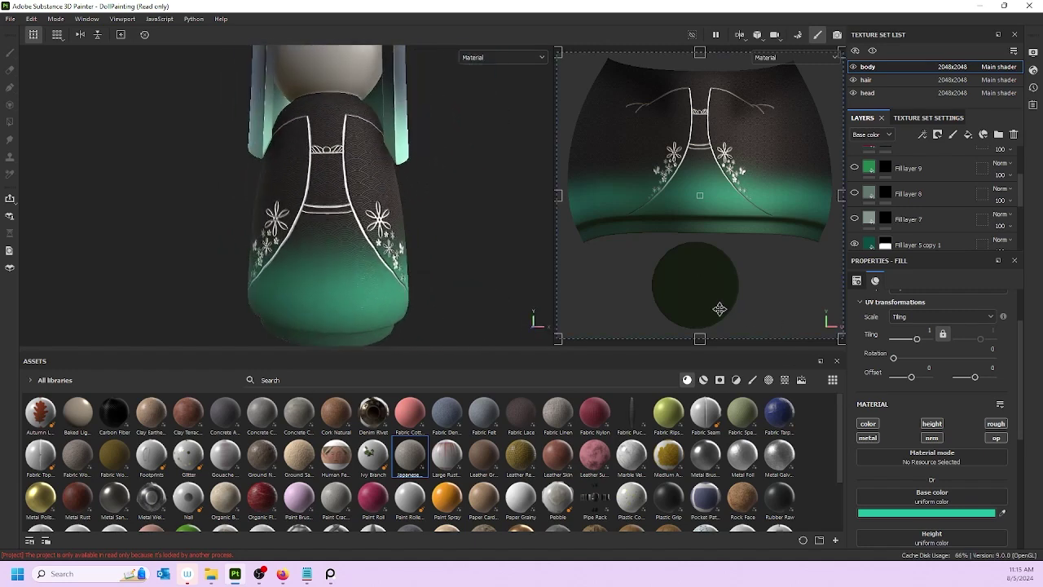
alt+middle_drag(344, 189, 380, 181)
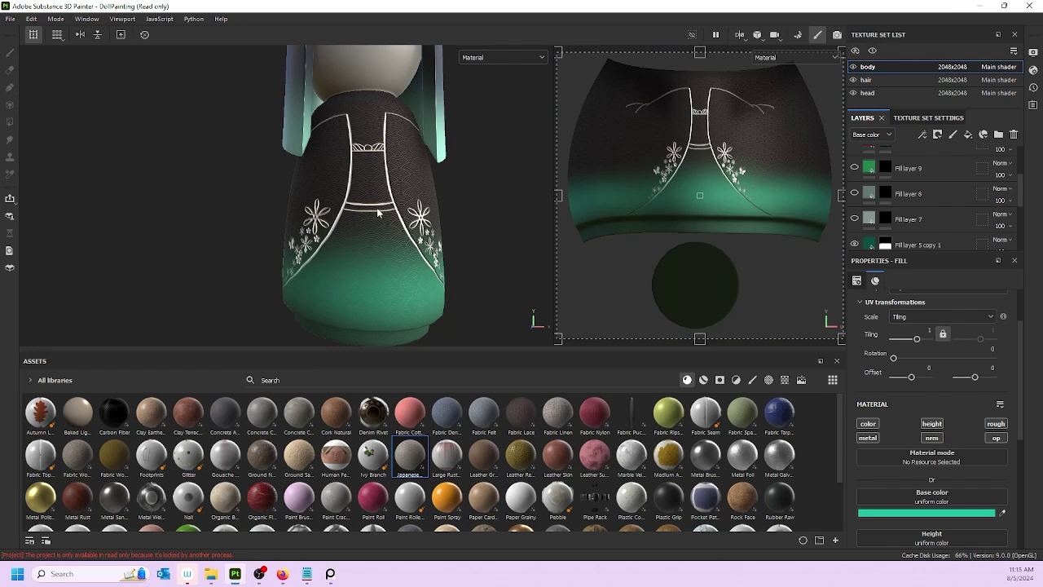
alt+drag(356, 201, 379, 153)
alt+drag(414, 213, 370, 113)
scroll(904, 220, up, 4)
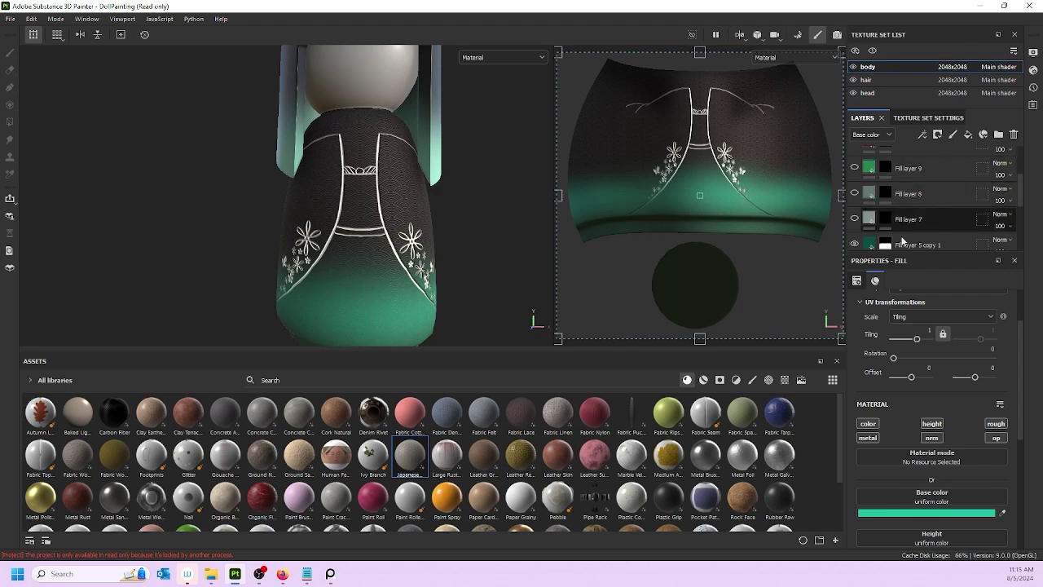
click(886, 157)
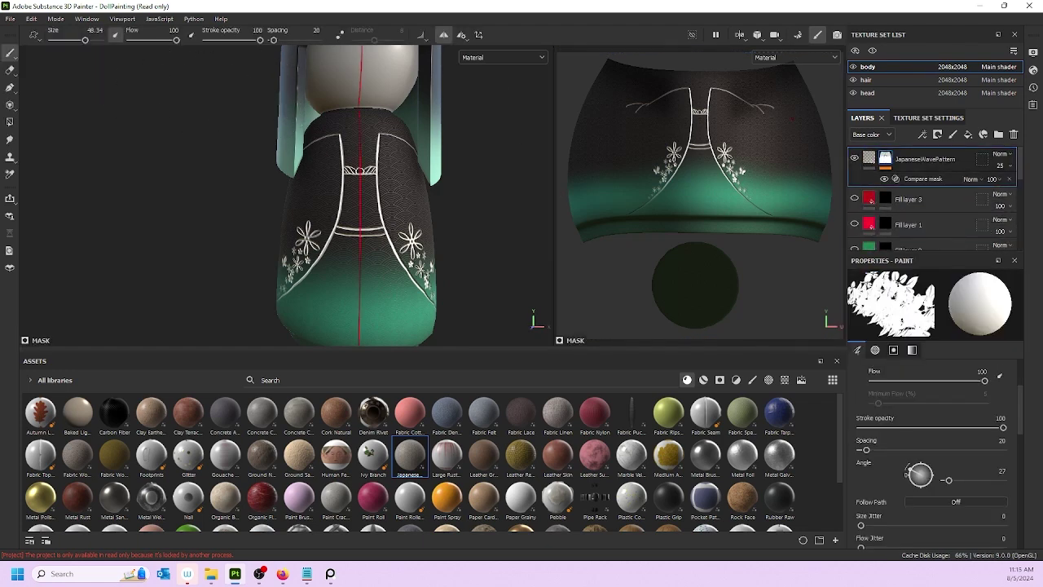
click(733, 379)
click(720, 381)
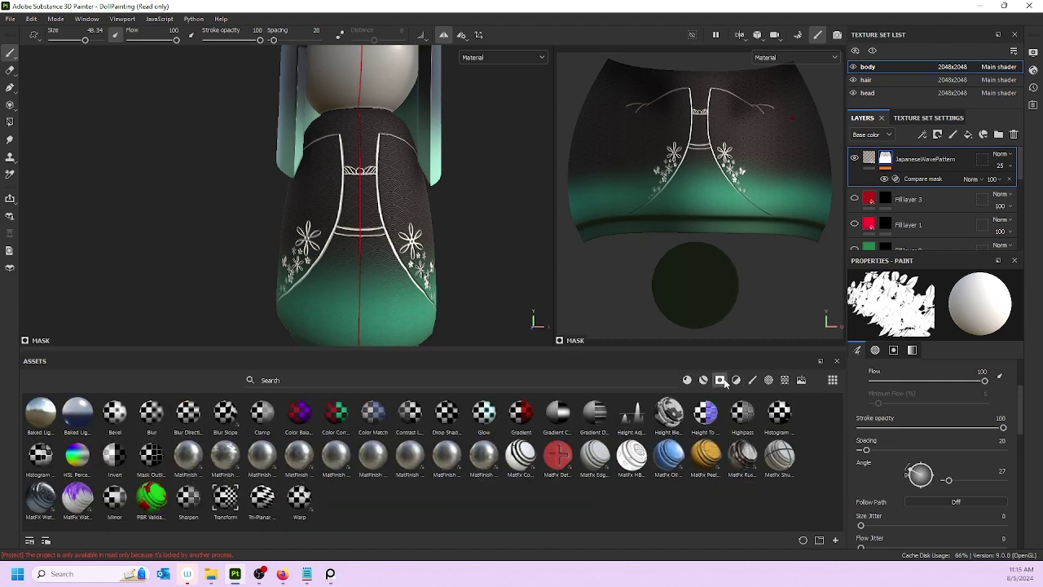
click(768, 379)
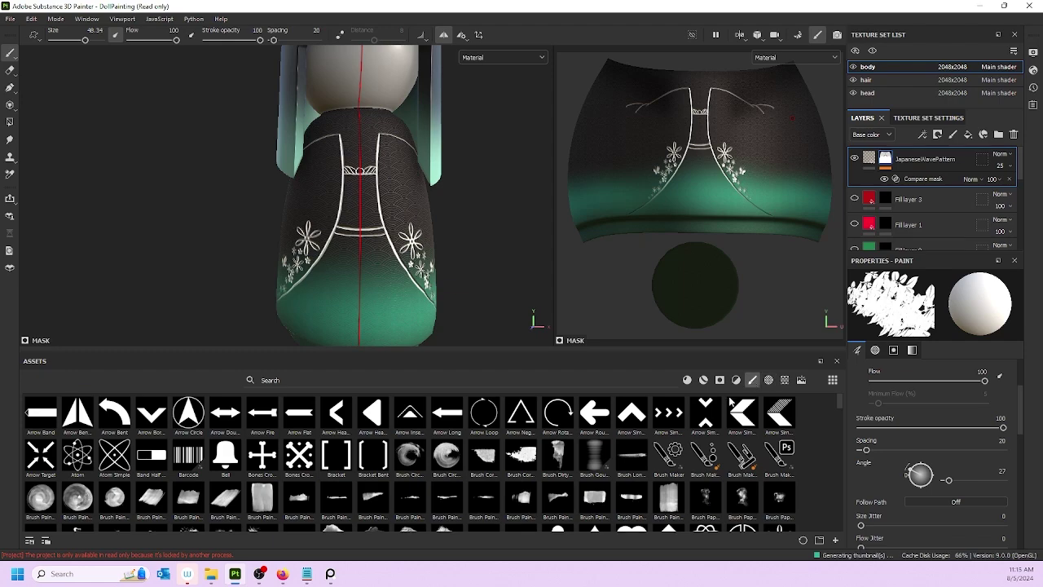
click(752, 380)
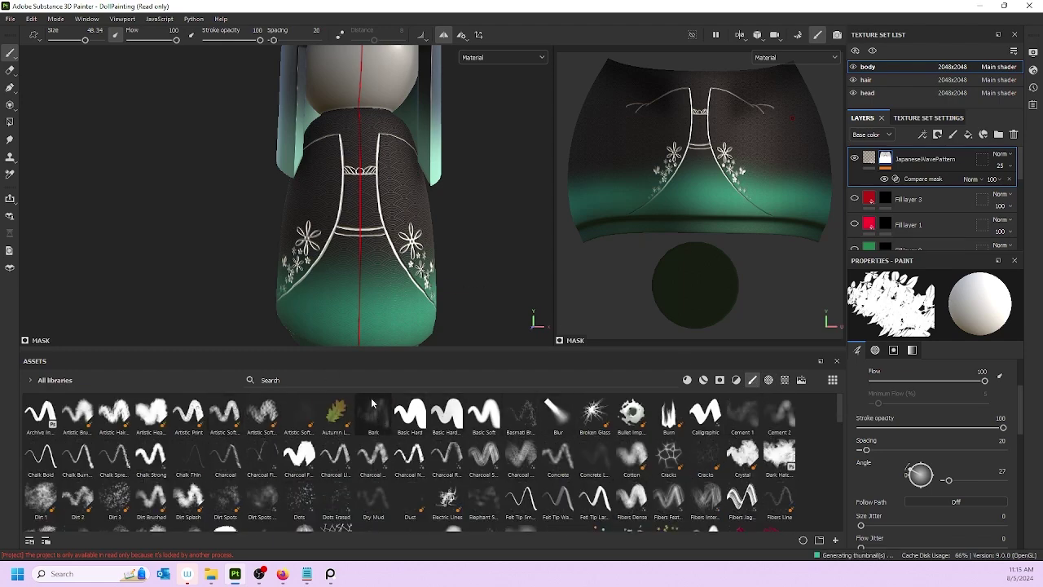
click(410, 414)
- Set the brush size to 3.11 and the paint value to black for masking the doll's front
scroll(372, 154, up, 2)
scroll(371, 153, up, 5)
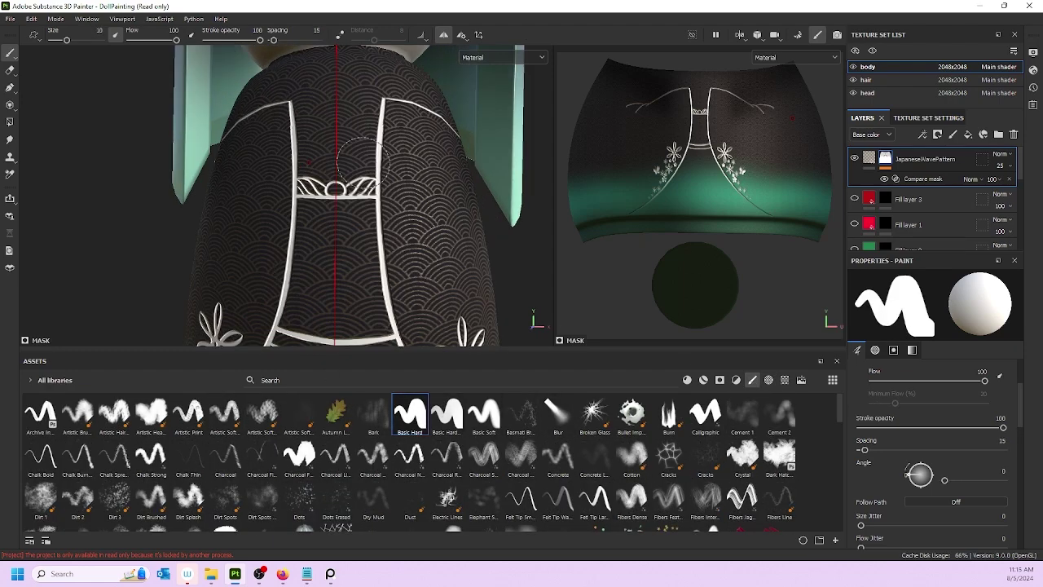
scroll(375, 159, up, 1)
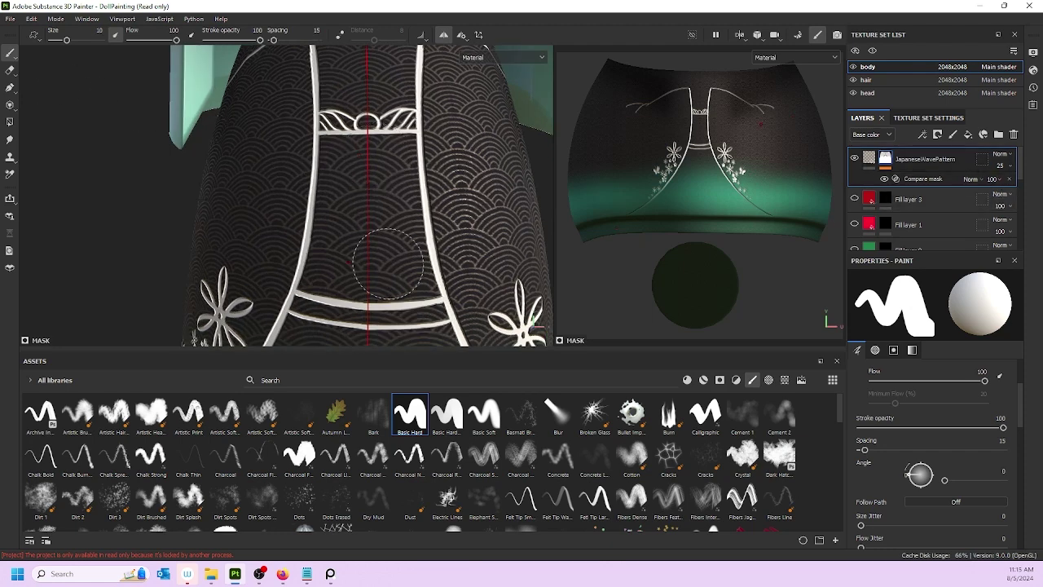
mouse_move(388, 262)
ctrl+right_down()
mouse_move(369, 203)
mouse_move(376, 183)
ctrl+right_up()
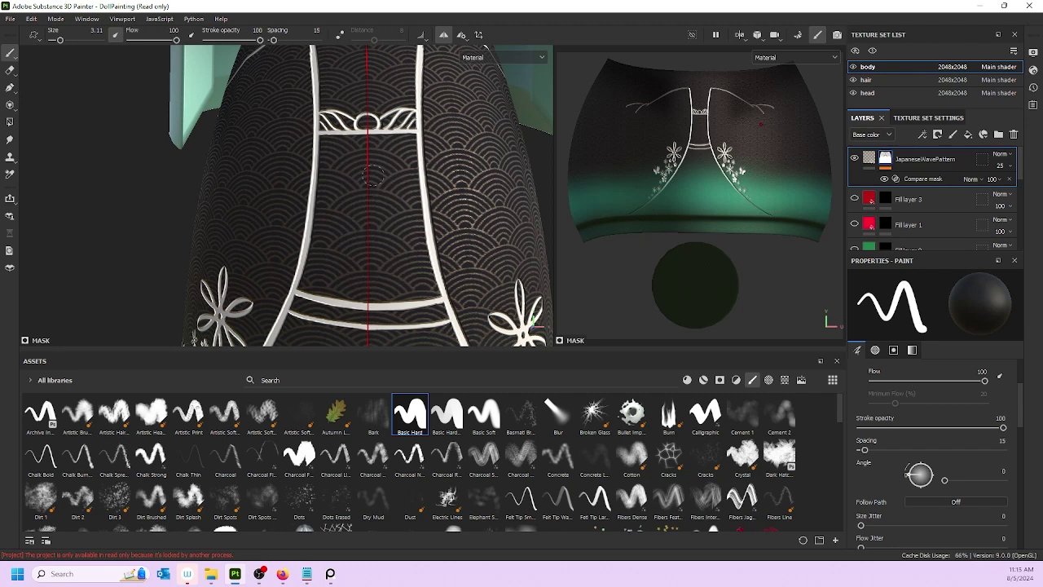
- Display the height channel in the viewports and return them to the Material view
key(c)
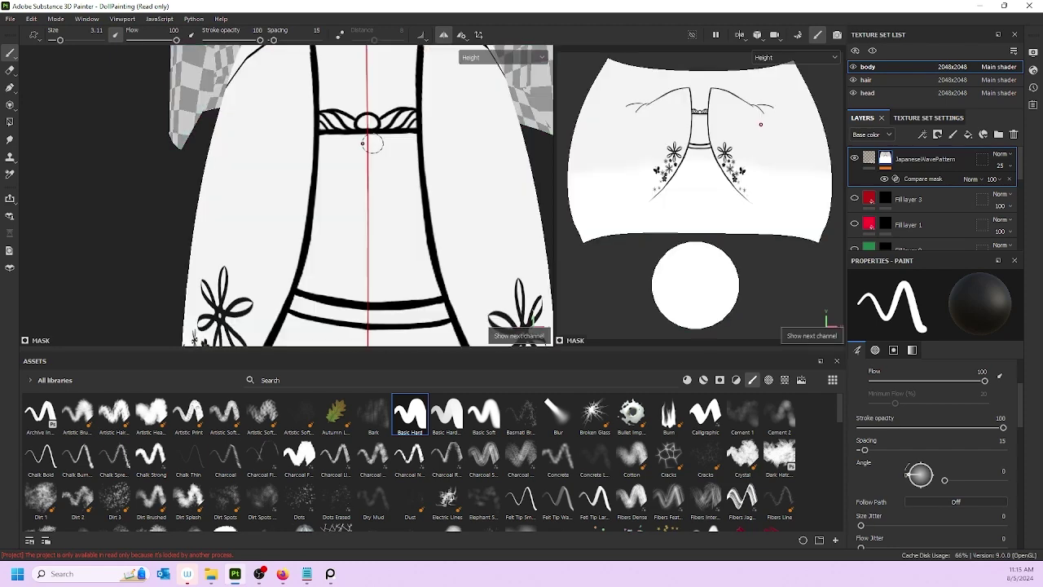
key(c)
click(534, 60)
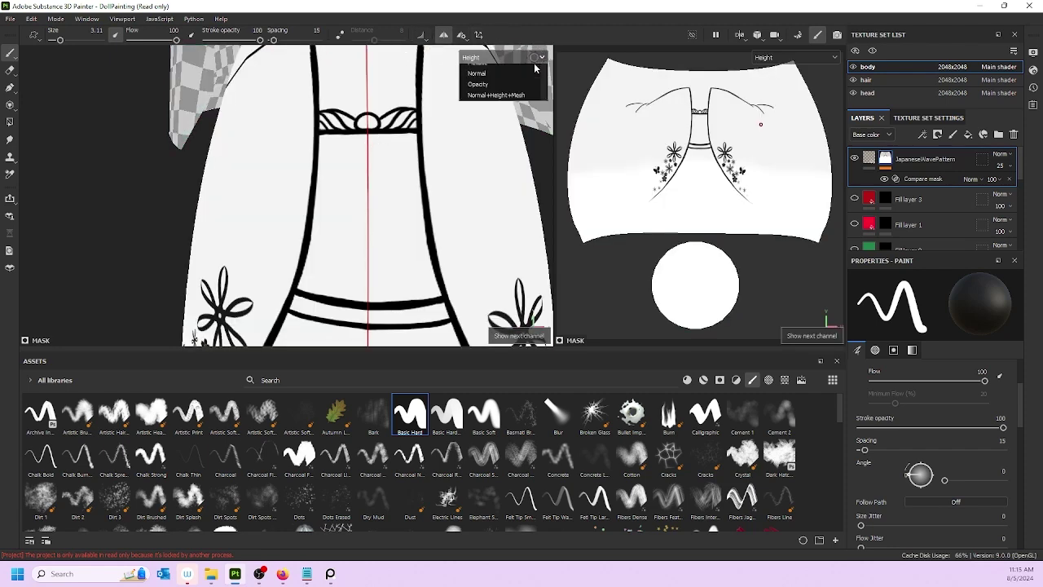
click(521, 79)
click(534, 57)
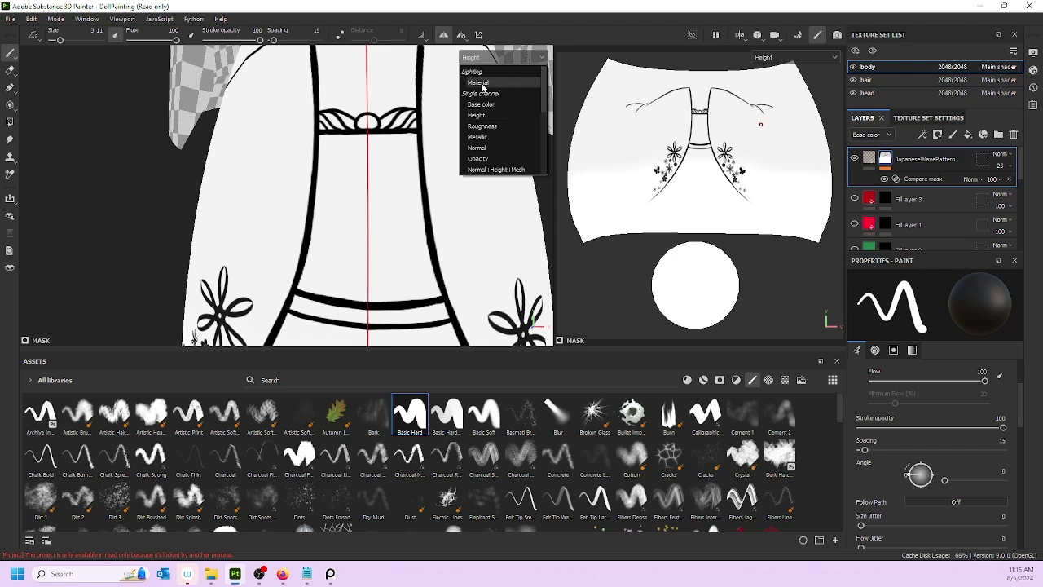
click(505, 83)
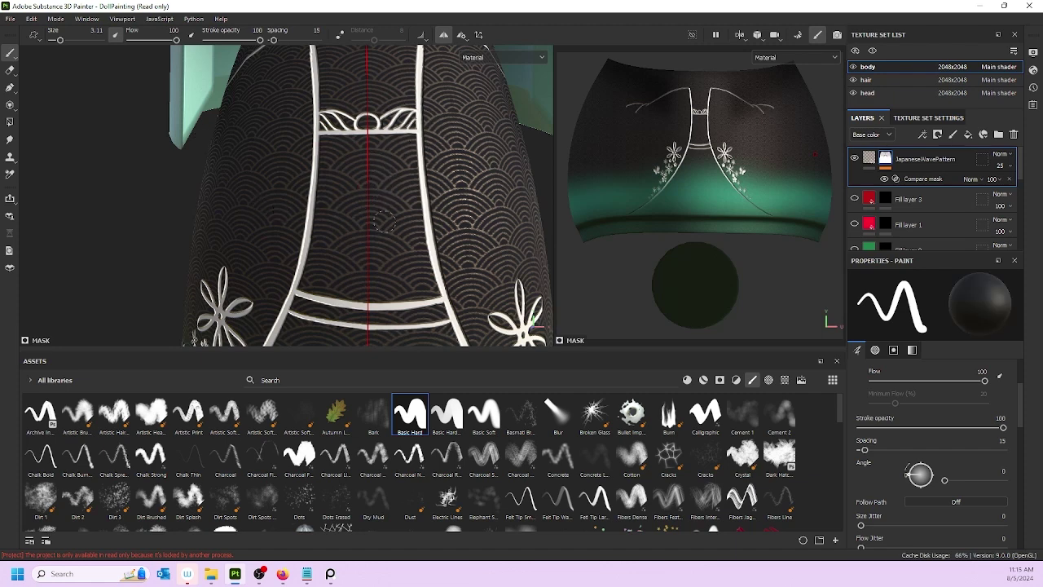
- Try to add another mask to the JapaneseWavePattern layer alongside its compare mask effect
key(e)
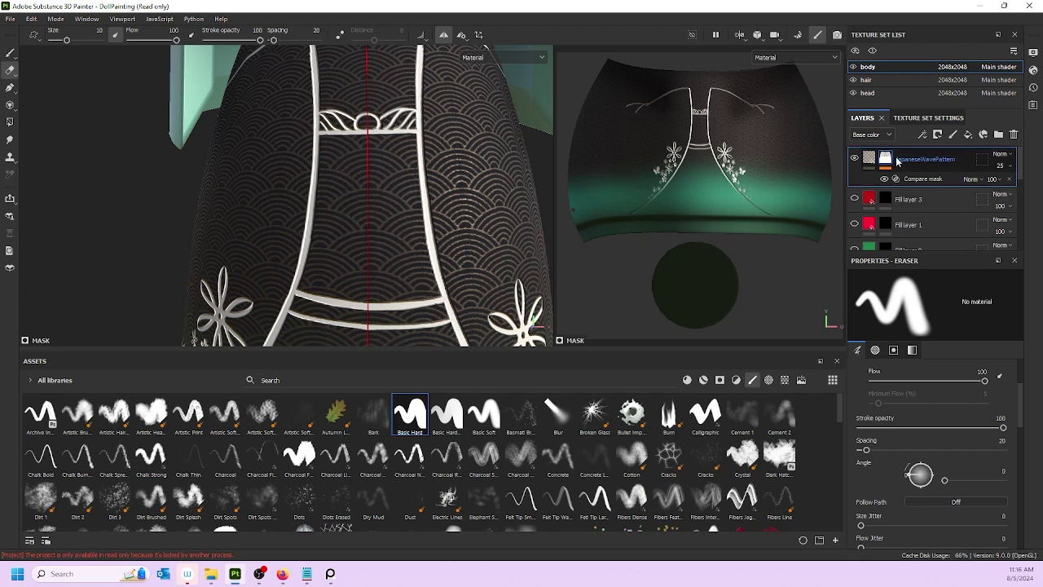
click(922, 181)
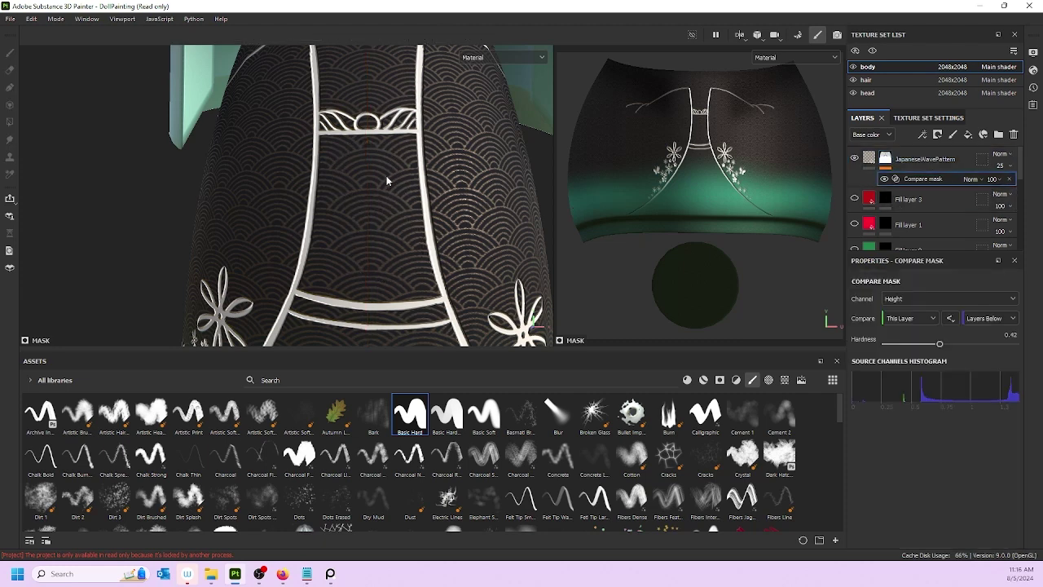
click(890, 159)
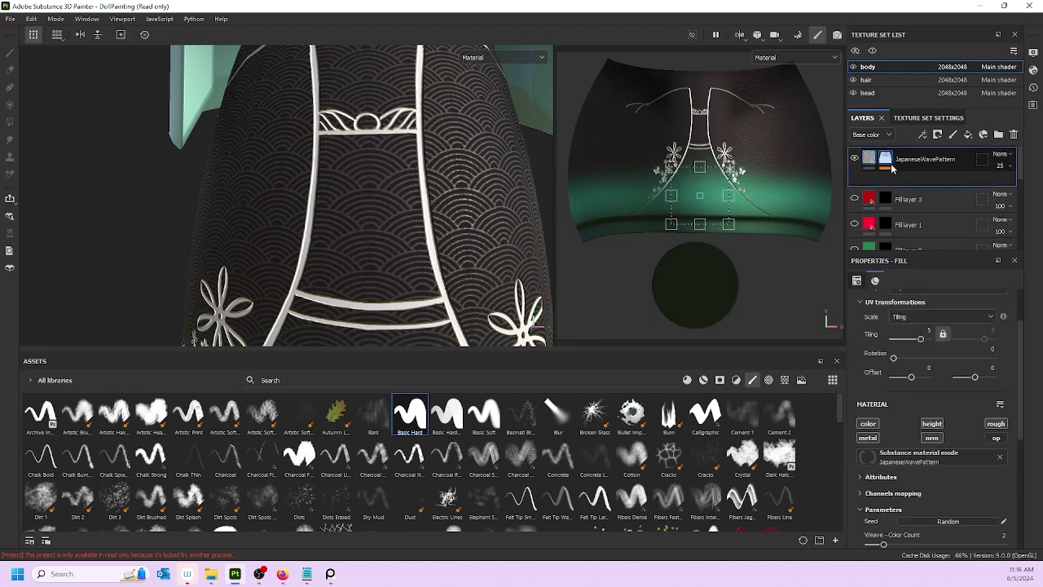
click(886, 160)
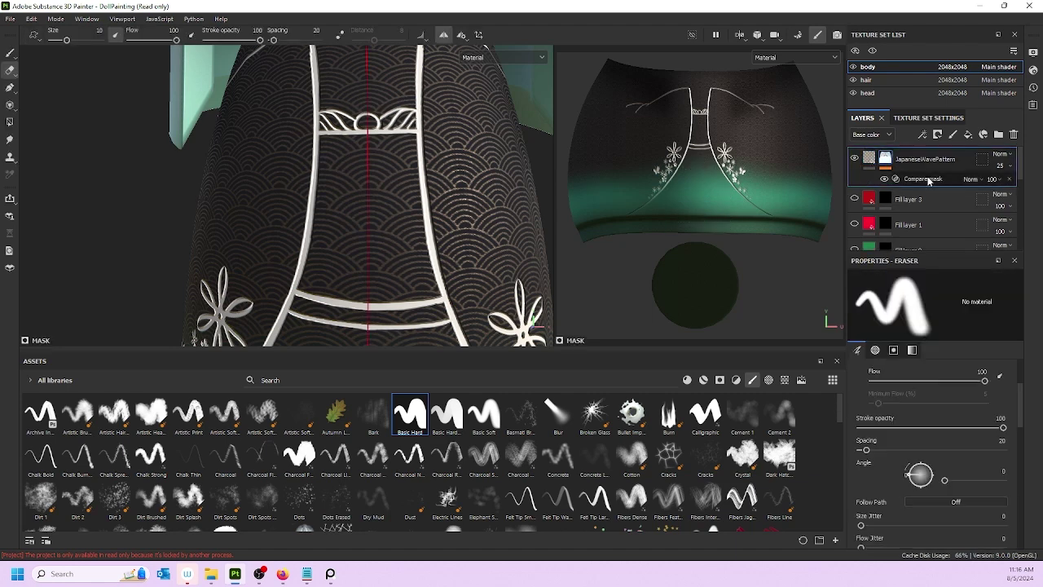
click(1009, 179)
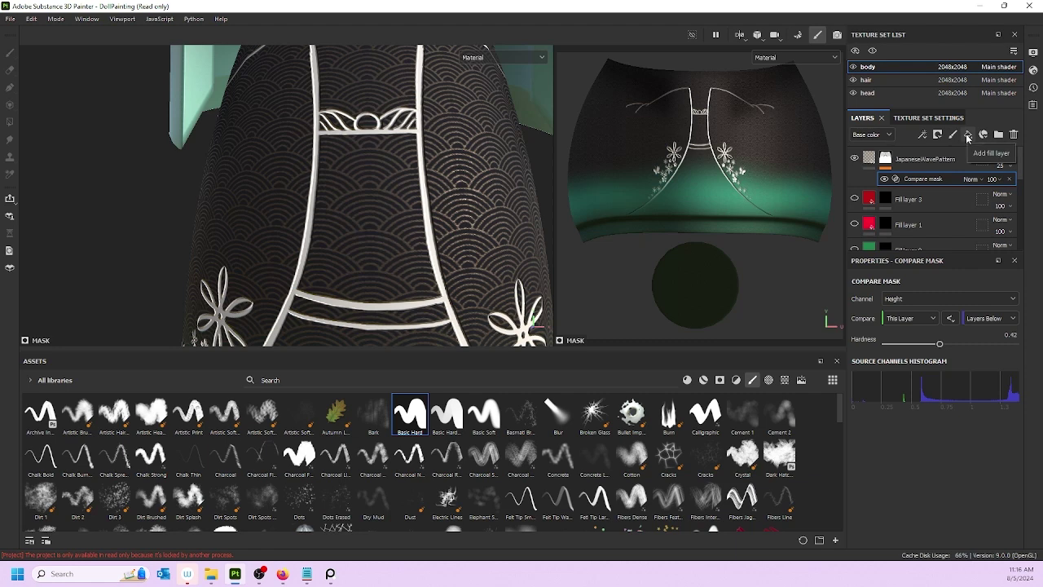
click(937, 135)
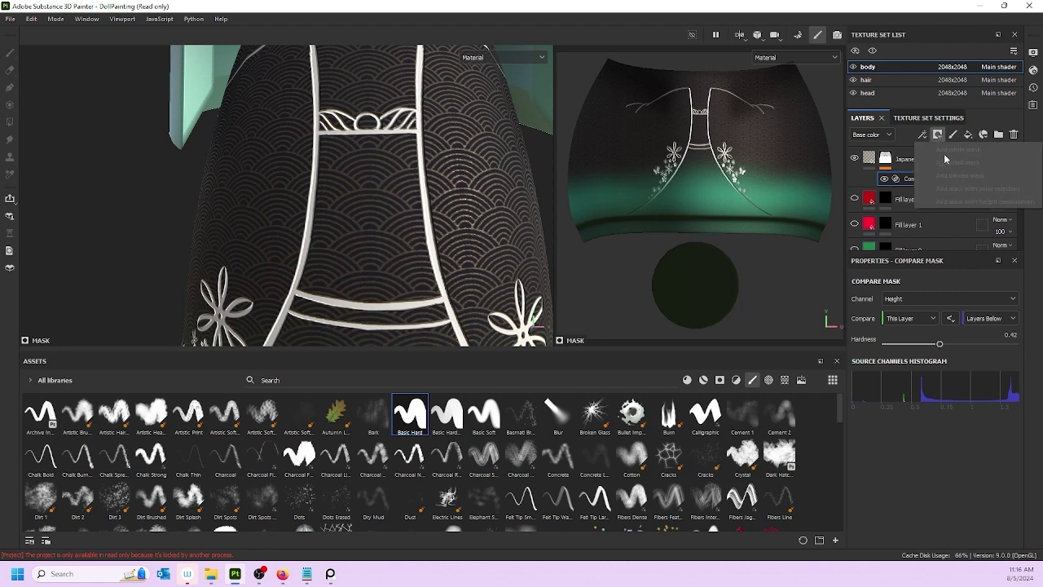
click(941, 135)
click(969, 158)
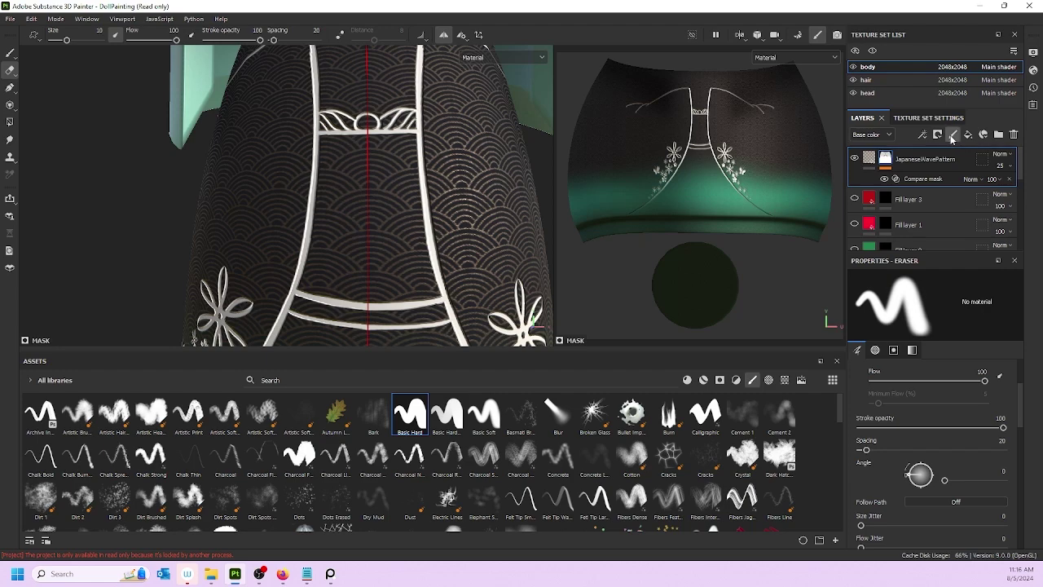
- Add an empty paint layer above JapaneseWavePattern and a paint effect to the JapaneseWavePattern mask
click(953, 134)
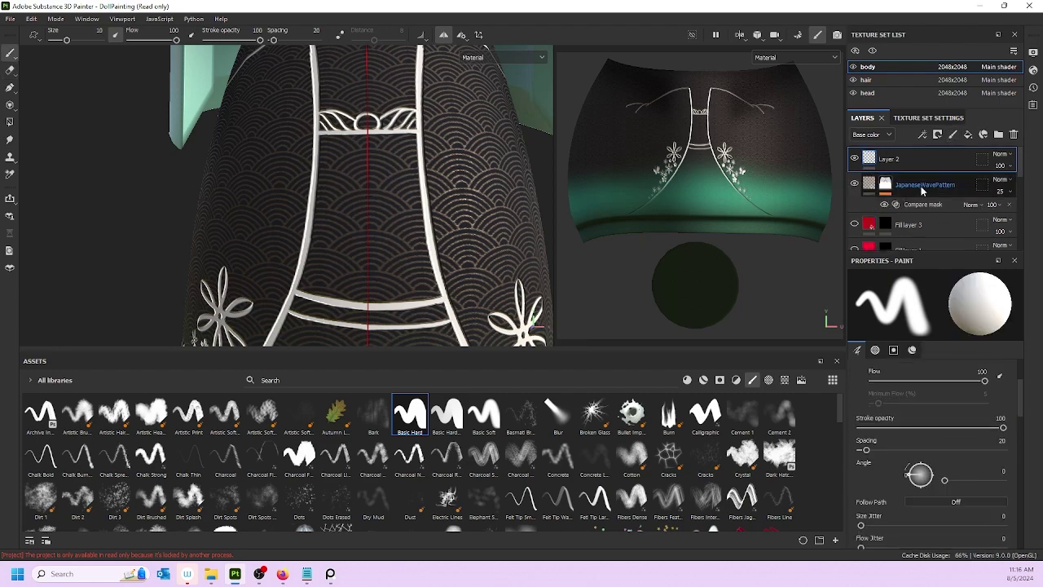
mouse_move(916, 160)
mouse_down()
mouse_move(933, 201)
mouse_move(920, 160)
mouse_up()
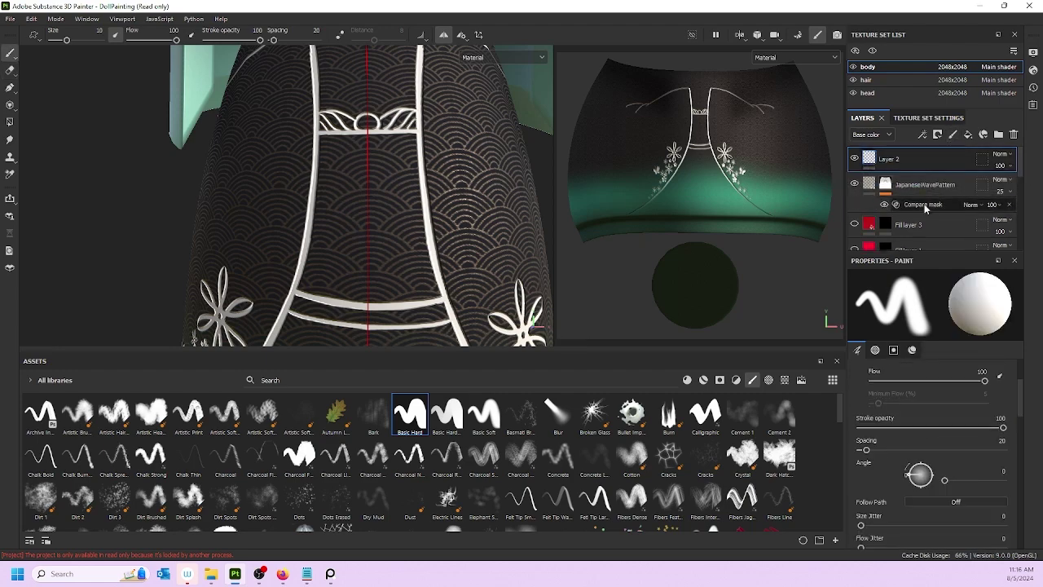
click(925, 205)
click(932, 187)
right_click(932, 187)
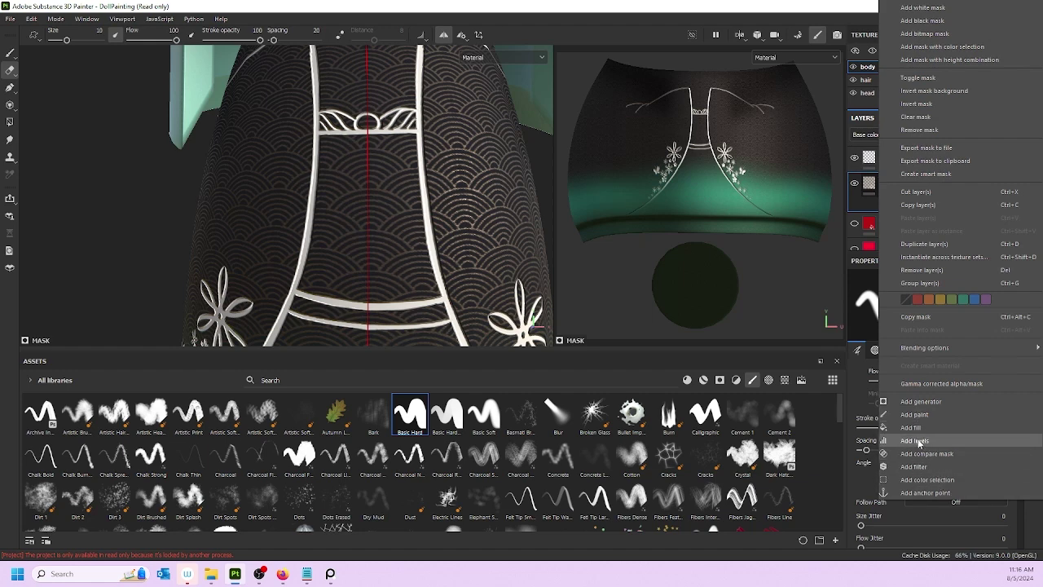
click(910, 415)
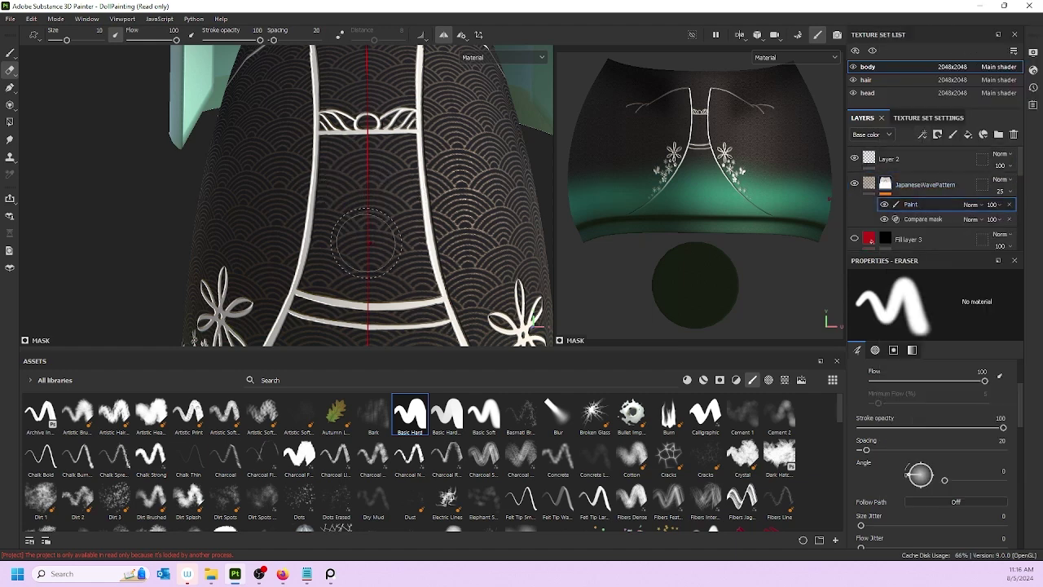
- Paint black over the front central panel enclosed by the white lines to mask out its wave pattern
click(10, 51)
drag(341, 203, 363, 237)
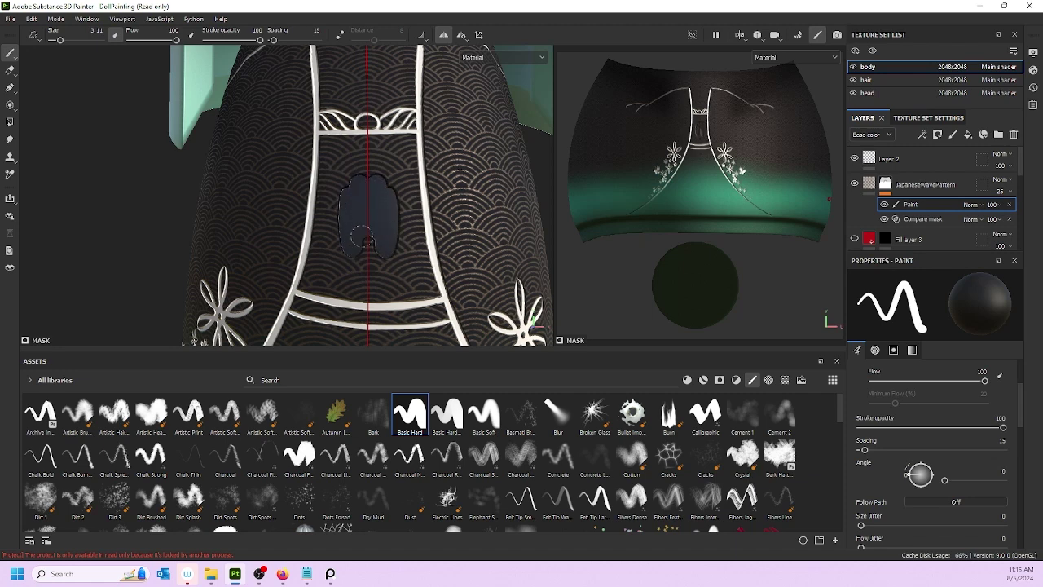
mouse_move(378, 165)
mouse_down()
mouse_move(365, 167)
mouse_move(371, 183)
mouse_move(362, 148)
mouse_move(393, 145)
mouse_up()
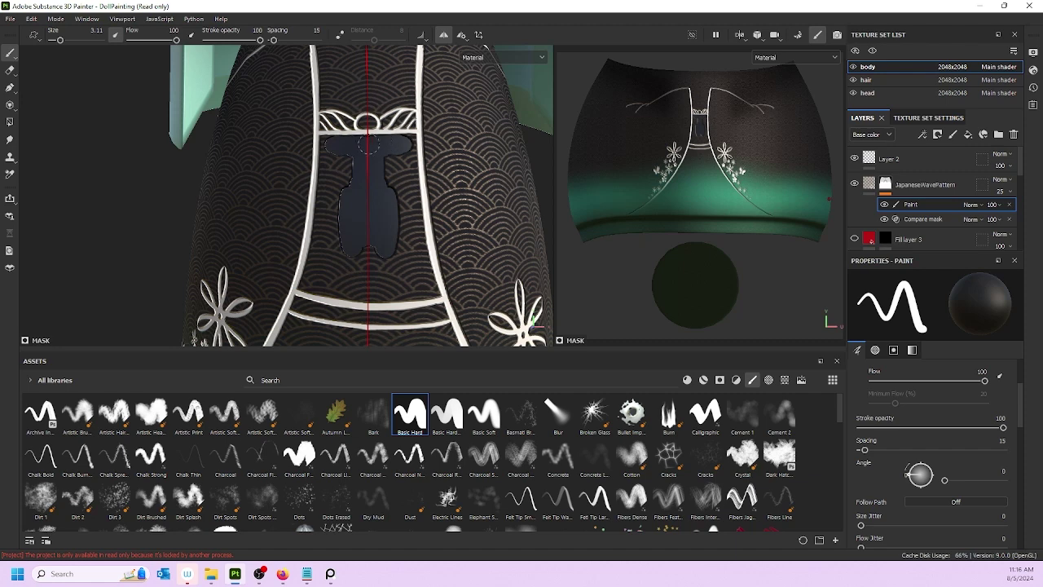
mouse_move(401, 143)
mouse_down()
mouse_move(421, 286)
mouse_move(385, 171)
mouse_up()
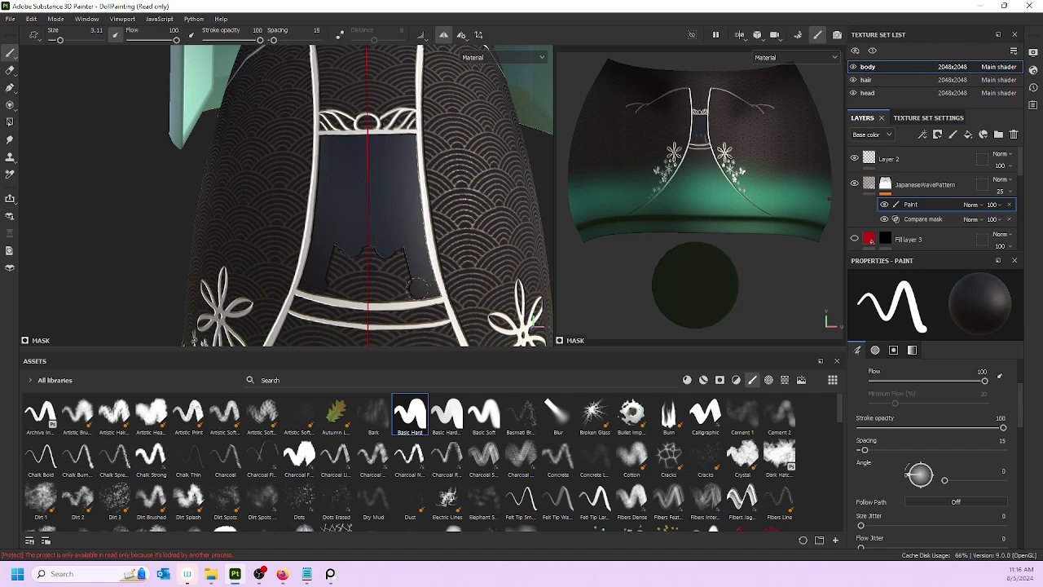
mouse_move(417, 289)
mouse_down()
mouse_move(377, 291)
mouse_move(395, 264)
mouse_move(345, 281)
mouse_up()
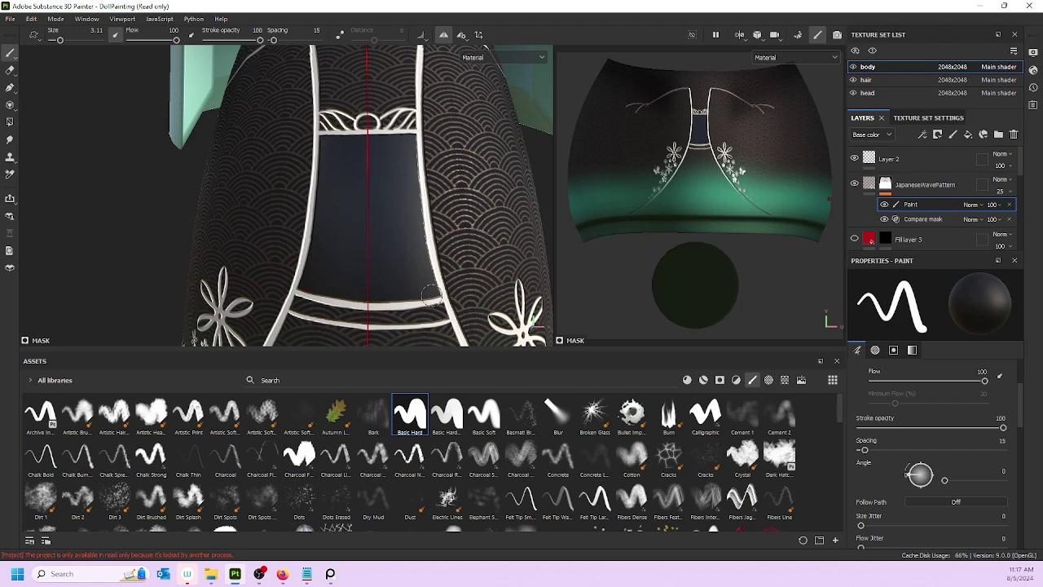
- Mask out the wave pattern in the narrow curved band between the two white lines below the central panel
scroll(409, 244, down, 5)
scroll(388, 244, up, 4)
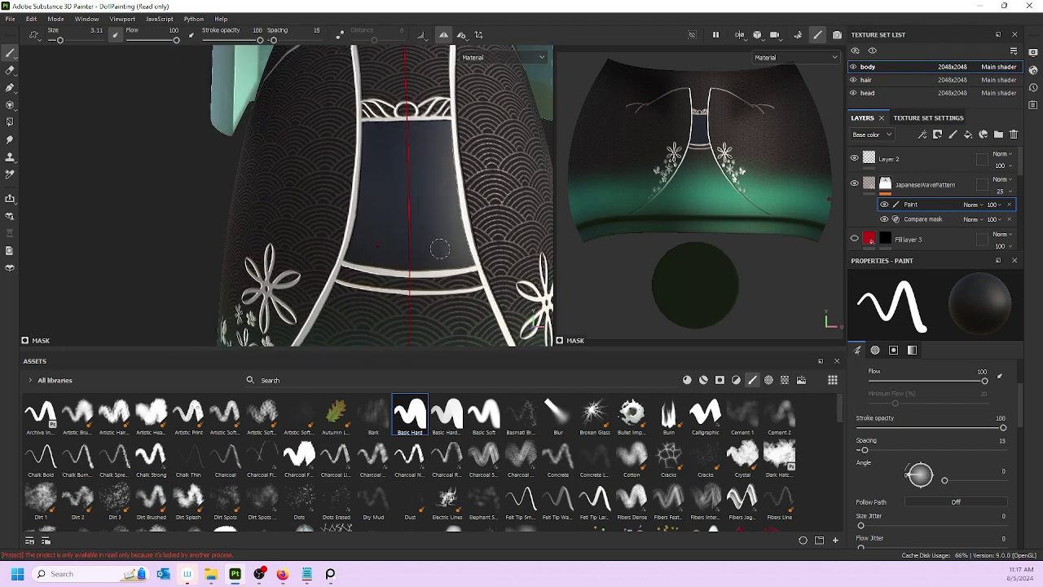
mouse_move(439, 248)
middle_down()
mouse_move(416, 168)
mouse_move(215, 213)
middle_up()
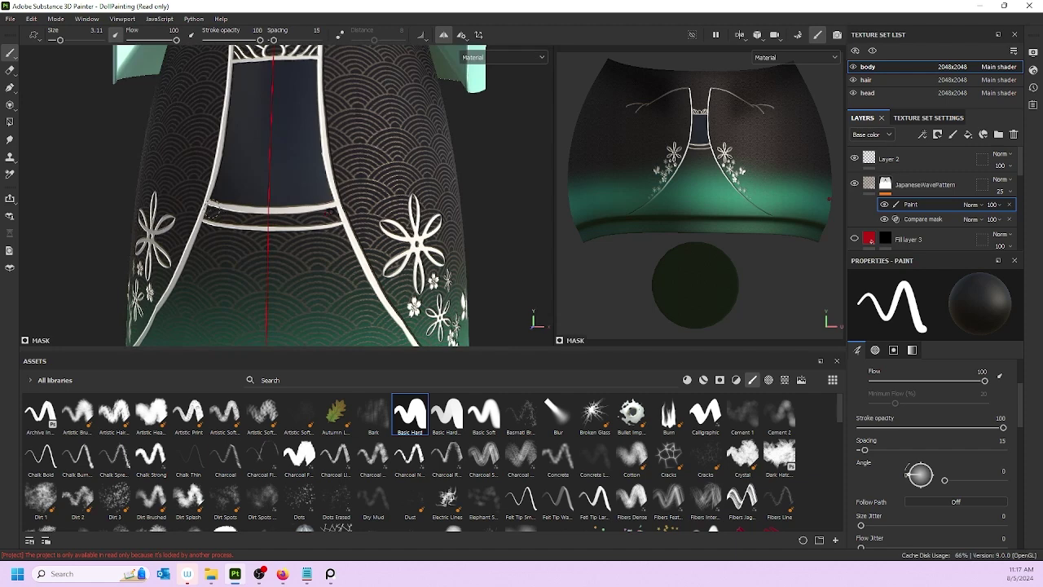
drag(211, 215, 248, 221)
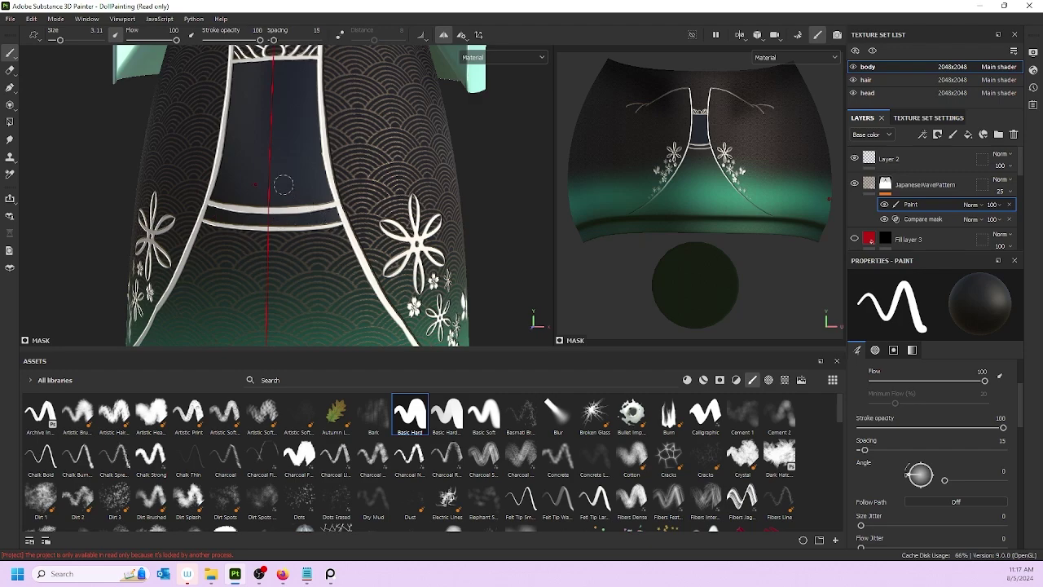
- Hide and reshow the mask's paint effect to compare the front panel, and inspect the flowers on the doll's side
scroll(220, 204, down, 6)
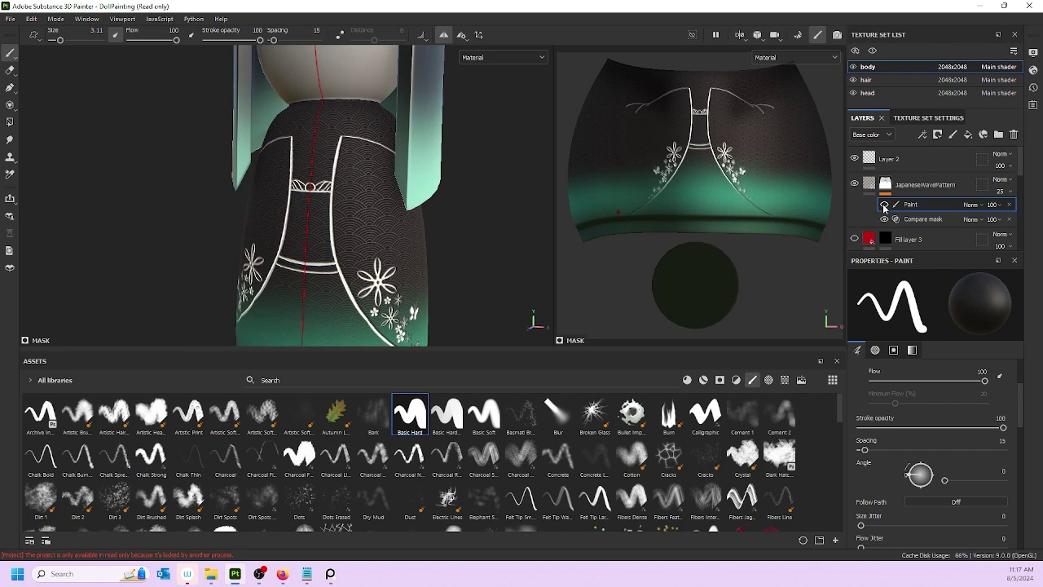
alt+middle_drag(407, 168, 413, 103)
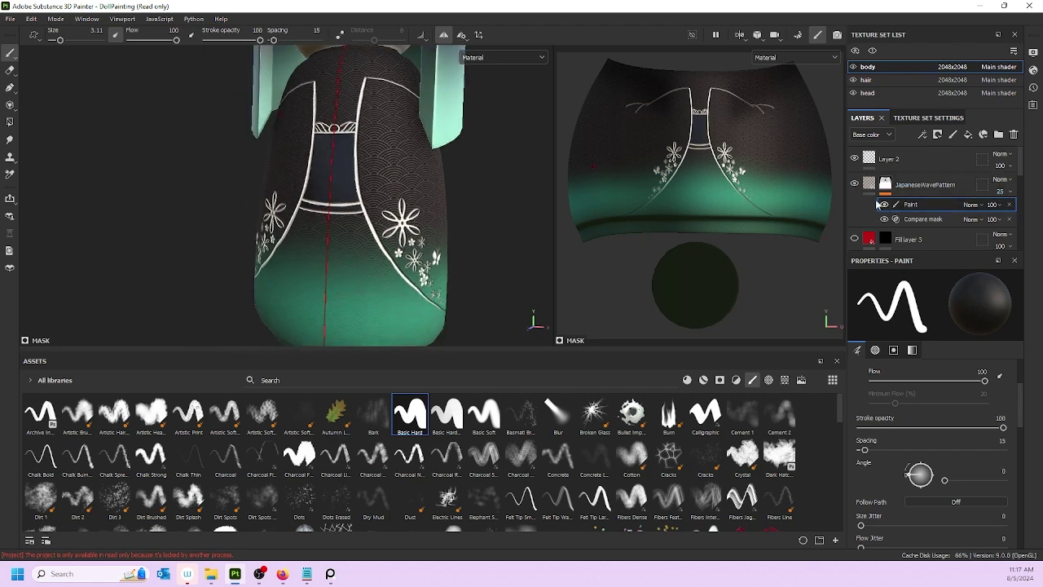
scroll(326, 190, down, 1)
alt+drag(326, 190, 447, 235)
alt+middle_drag(286, 146, 434, 163)
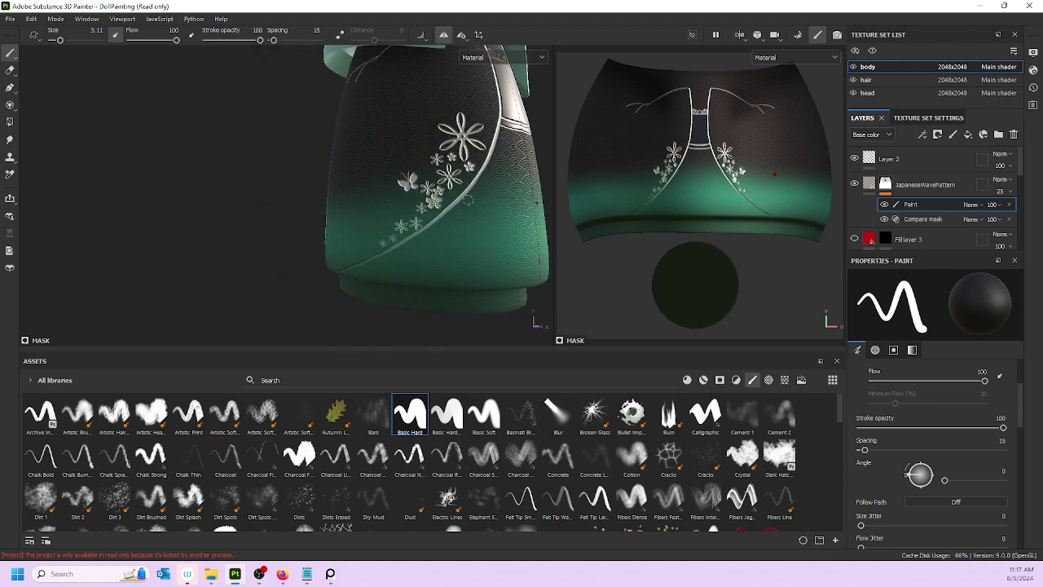
- Inspect the wave pattern and the masked front panel on the doll's body from the front and the side
alt+drag(399, 165, 456, 169)
alt+middle_drag(458, 169, 367, 273)
alt+right_drag(367, 273, 447, 204)
alt+drag(447, 204, 272, 210)
alt+middle_drag(439, 204, 305, 182)
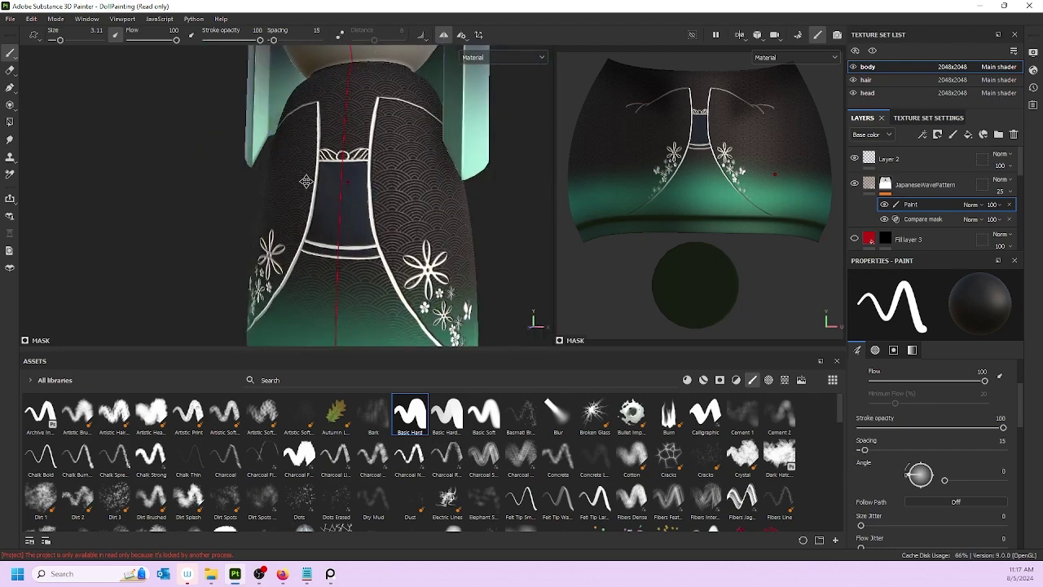
alt+drag(304, 182, 225, 204)
alt+right_drag(225, 205, 189, 233)
alt+middle_drag(233, 218, 319, 196)
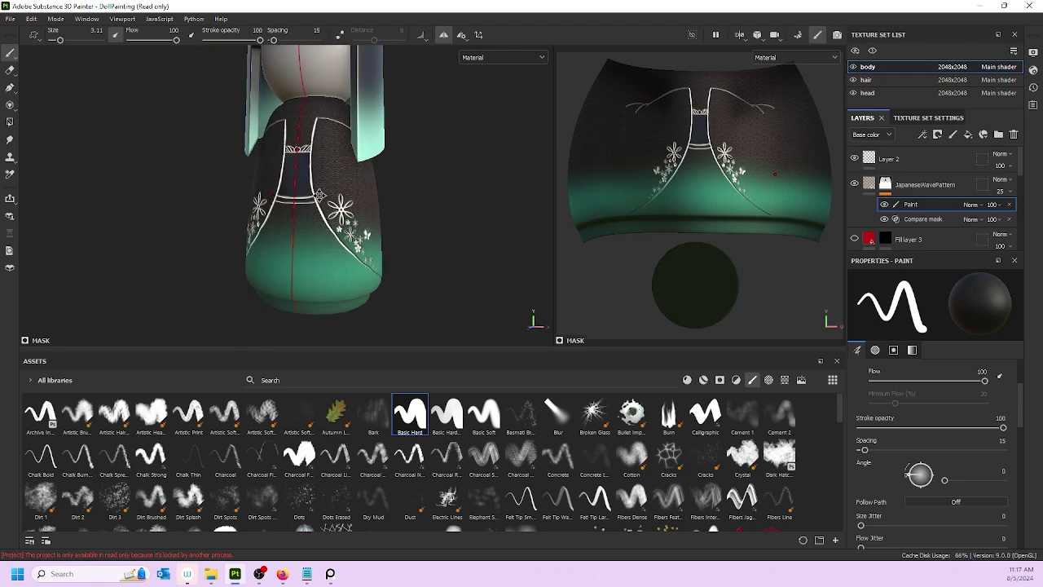
alt+drag(344, 196, 254, 233)
alt+middle_drag(254, 233, 256, 207)
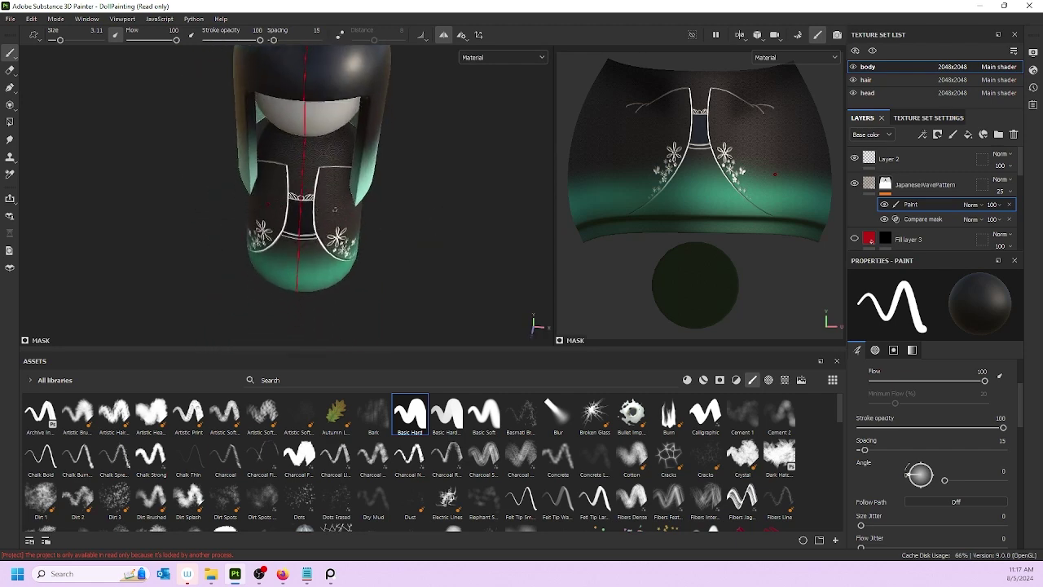
scroll(261, 204, up, 4)
alt+drag(265, 200, 316, 206)
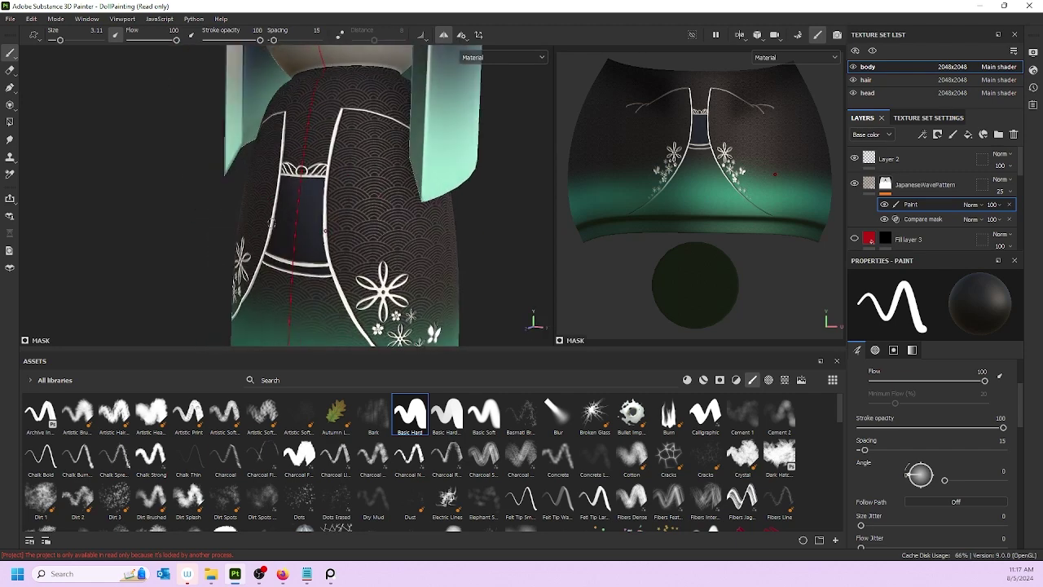
scroll(302, 206, down, 6)
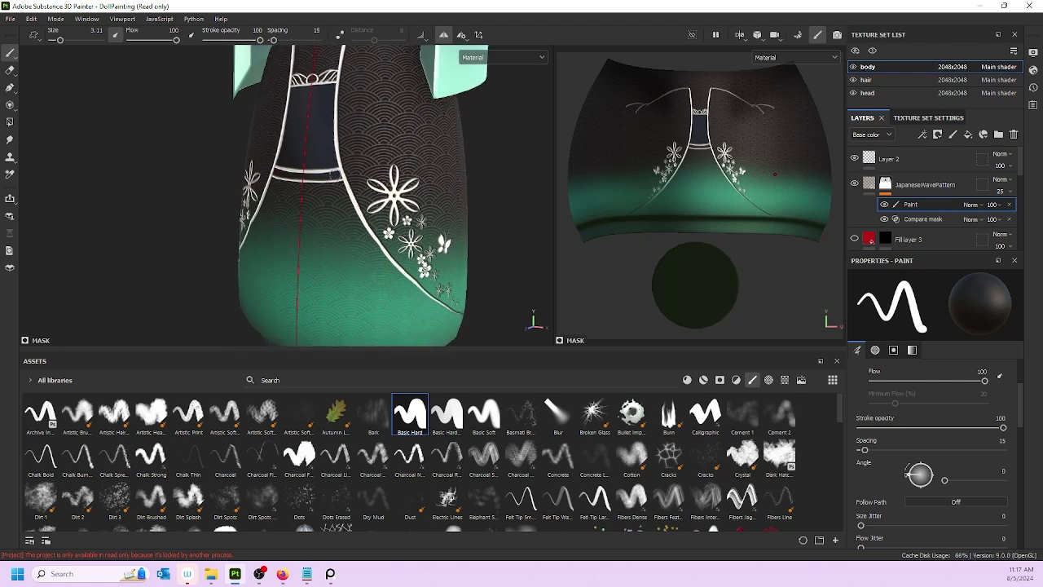
alt+drag(325, 207, 251, 249)
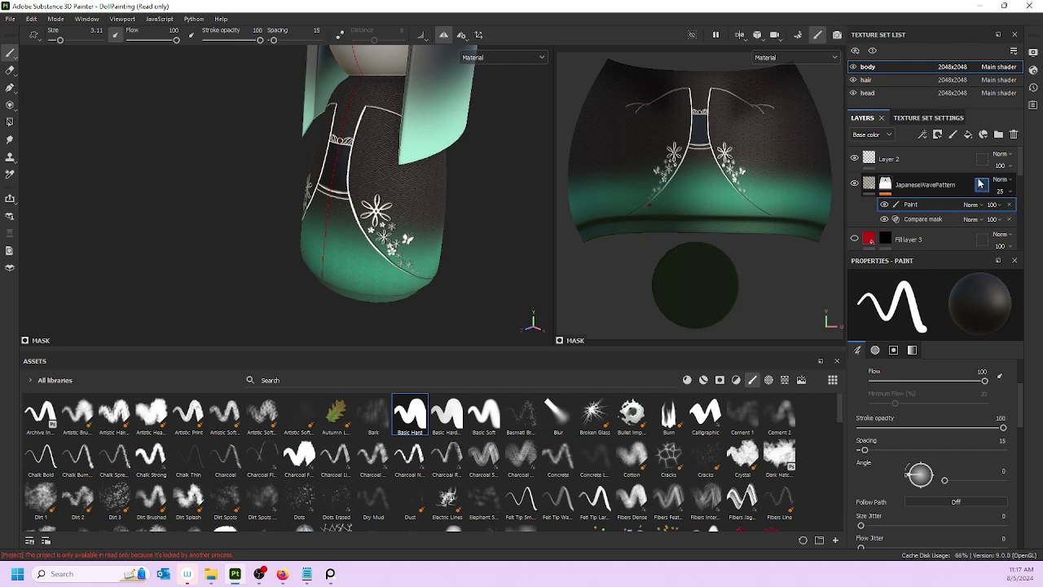
- Move the JapaneseWavePattern layer down the stack, between Fill layer 7 and Fill layer 5 copy 1
click(908, 190)
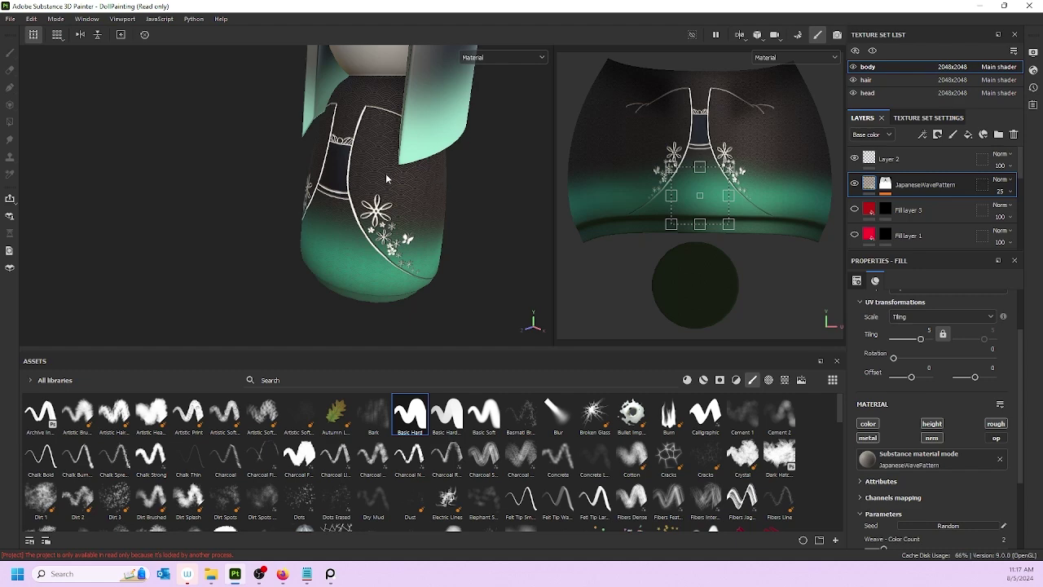
drag(922, 179, 943, 185)
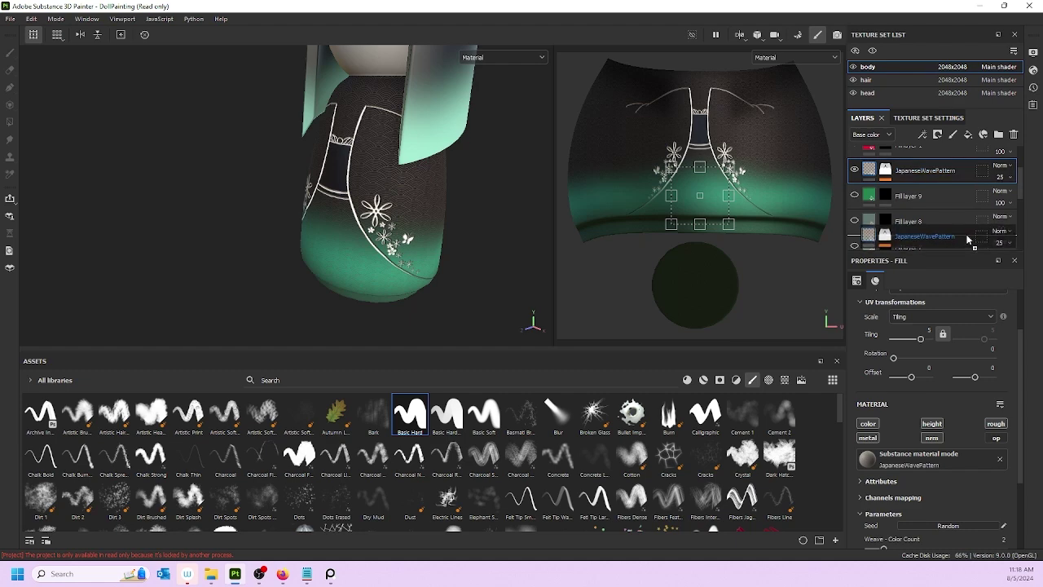
scroll(967, 235, down, 1)
drag(959, 161, 961, 202)
scroll(431, 208, up, 6)
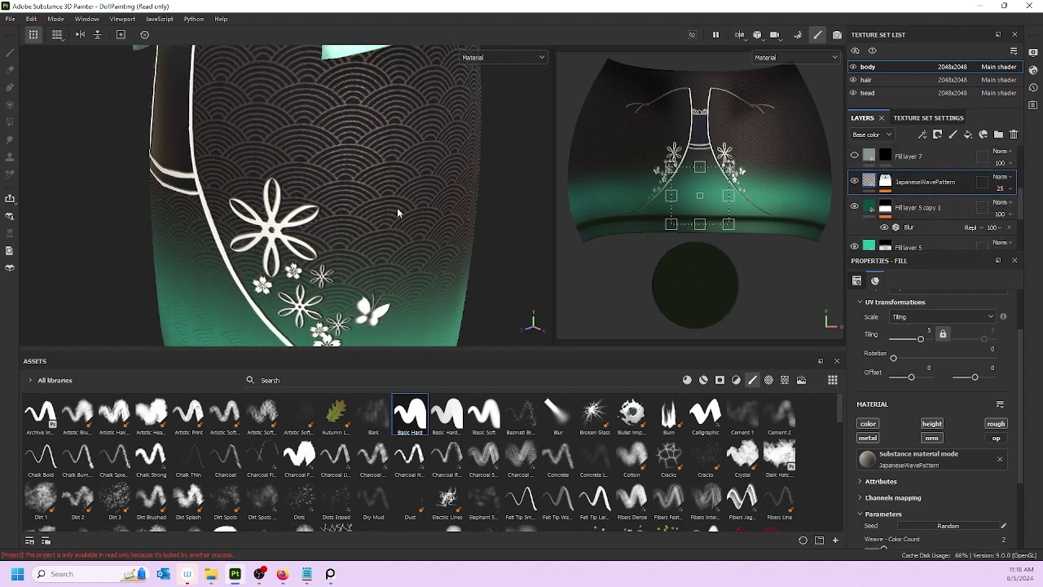
alt+drag(397, 212, 407, 183)
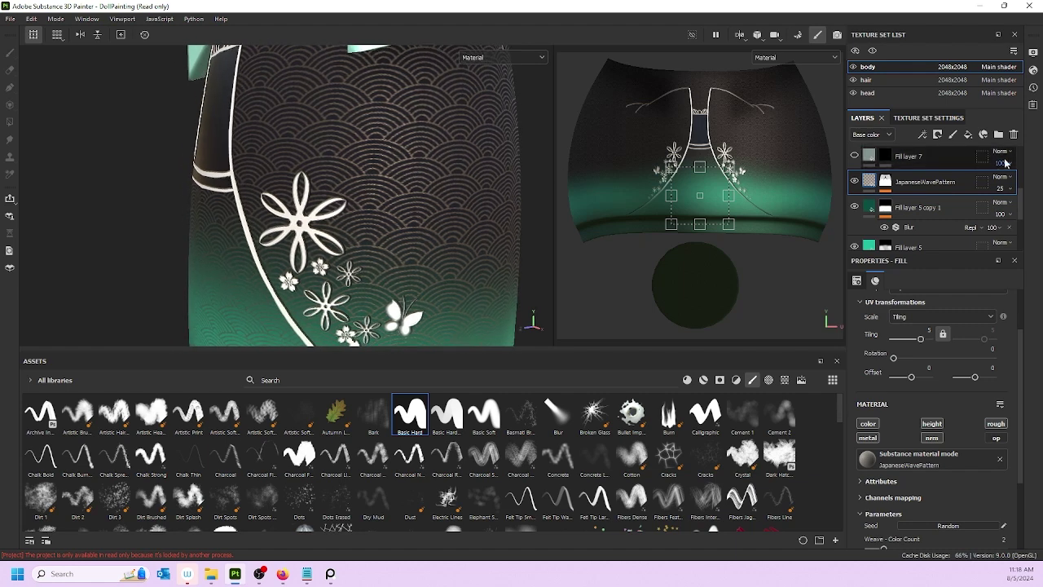
- Make Fill layer 7 visible, select its black mask for painting, and filter the assets to alphas
scroll(939, 193, up, 2)
click(937, 221)
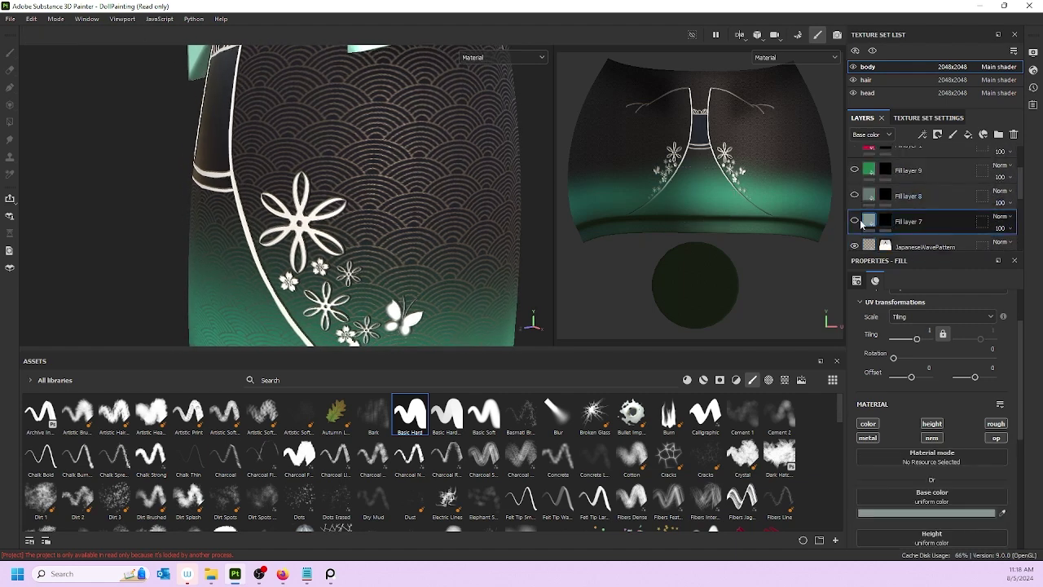
alt+drag(173, 132, 399, 183)
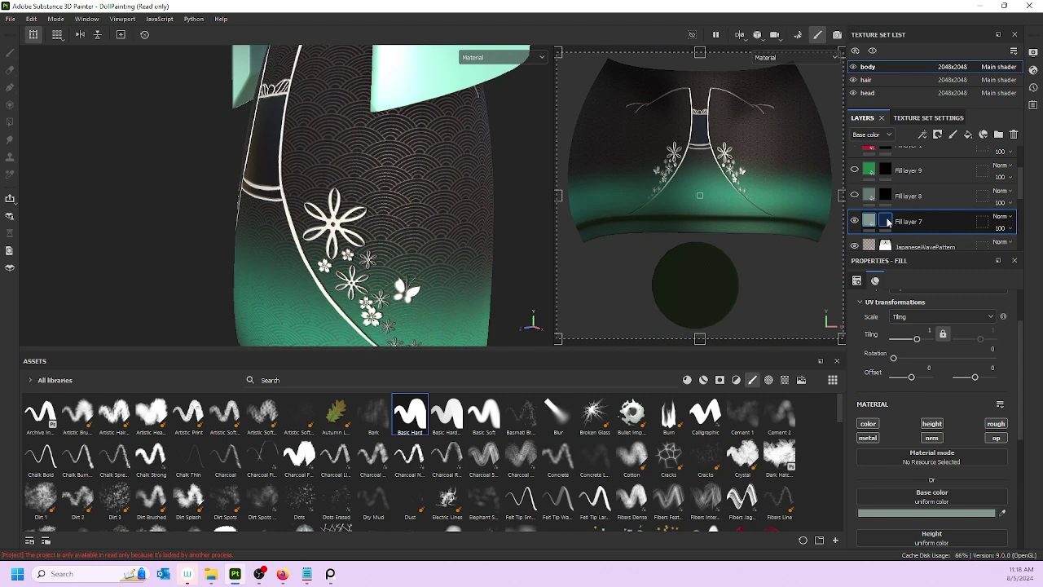
click(886, 221)
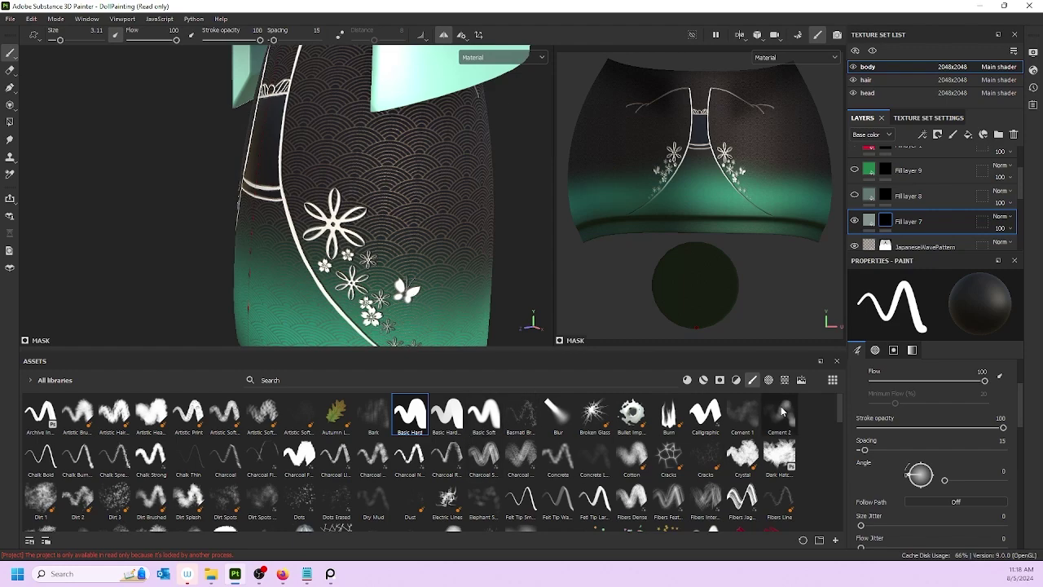
scroll(782, 411, down, 3)
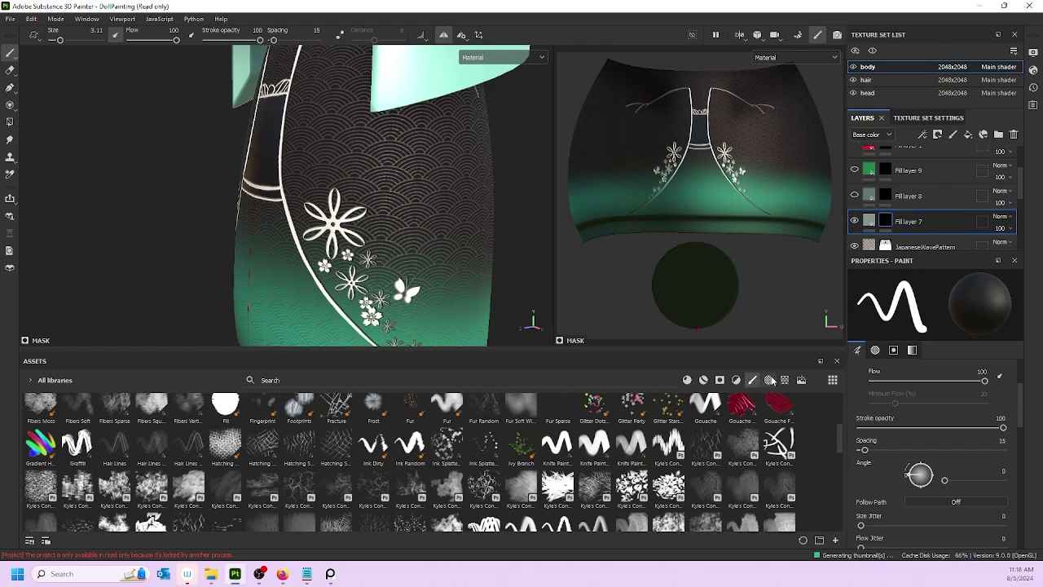
click(769, 380)
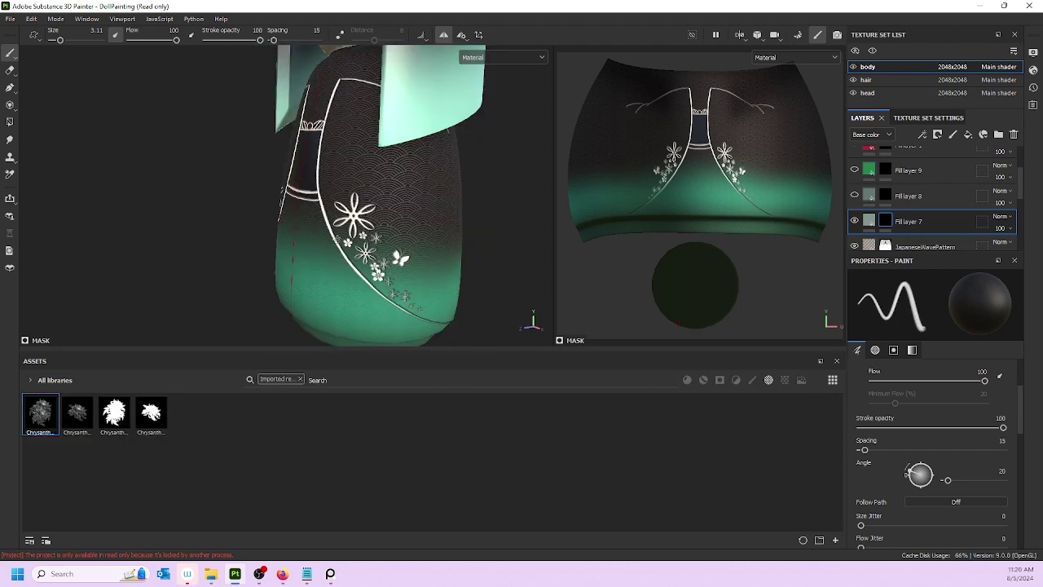
- With the first chrysanthemum alpha, brush size 51.44 and angle 322, stamp a flower above the white flowers beside the front panel
scroll(388, 218, up, 1)
key(bracketright)
key(bracketright)
key(bracketright)
key(bracketright)
key(bracketright)
key(bracketright)
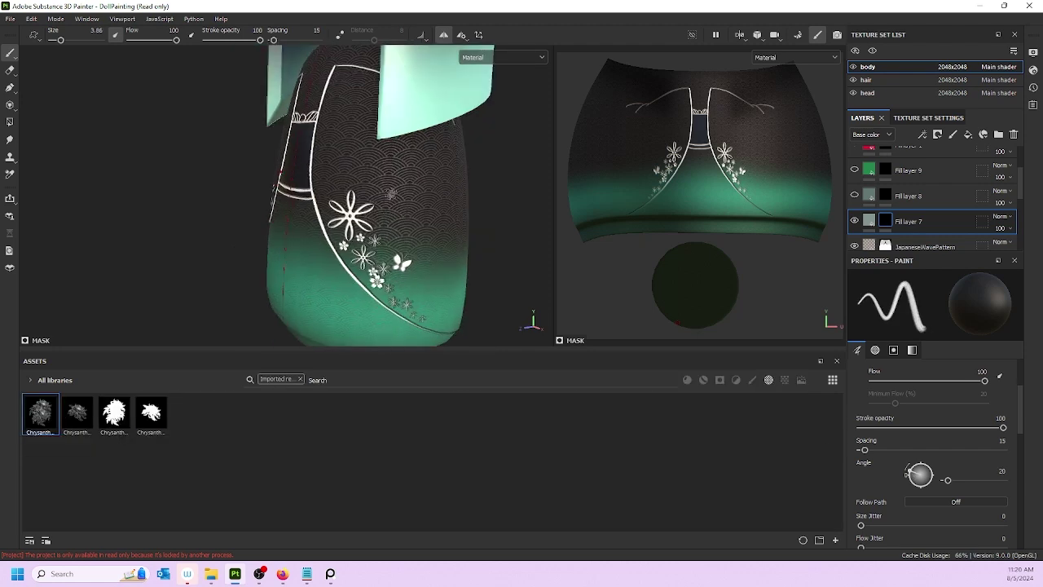
key(bracketright)
key(bracketright)
key(bracketright)
key(bracketright)
key(bracketright)
key(bracketright)
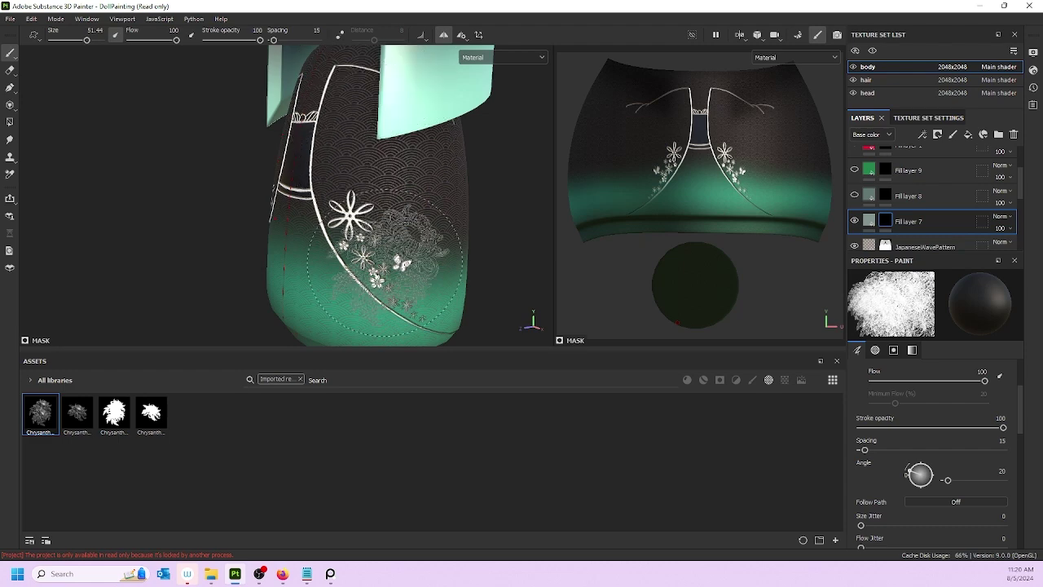
drag(913, 477, 912, 484)
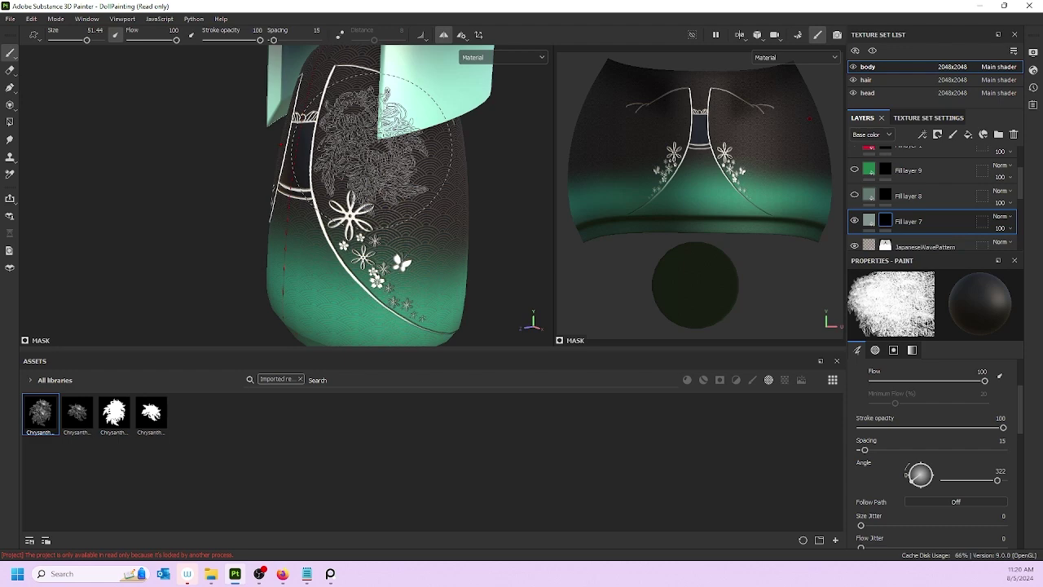
click(371, 150)
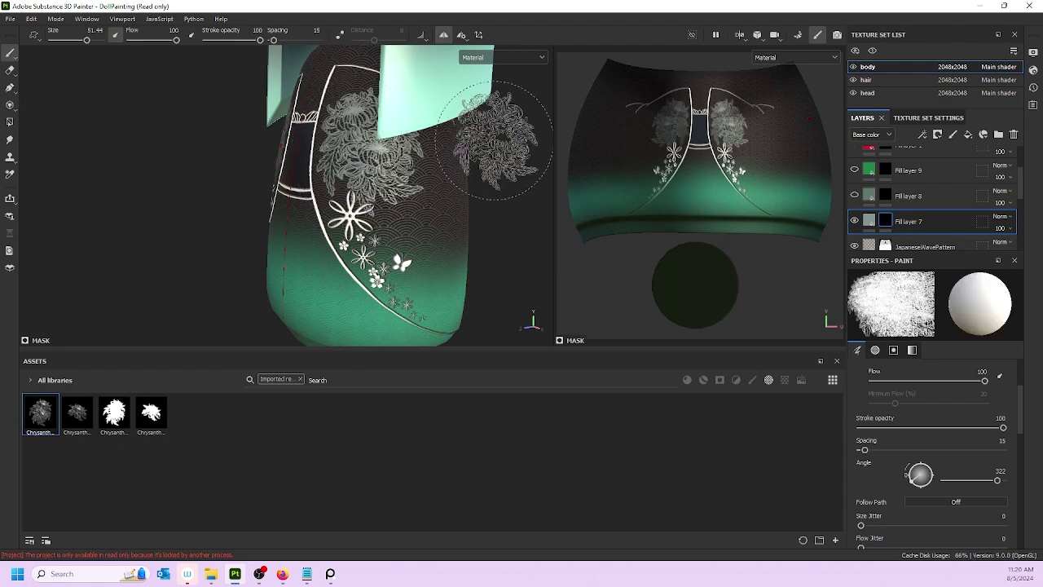
- Choose the second, smaller chrysanthemum alpha and set the brush angle to 51 over the body's lower side
scroll(369, 209, down, 2)
alt+drag(369, 208, 355, 238)
alt+middle_drag(354, 238, 359, 173)
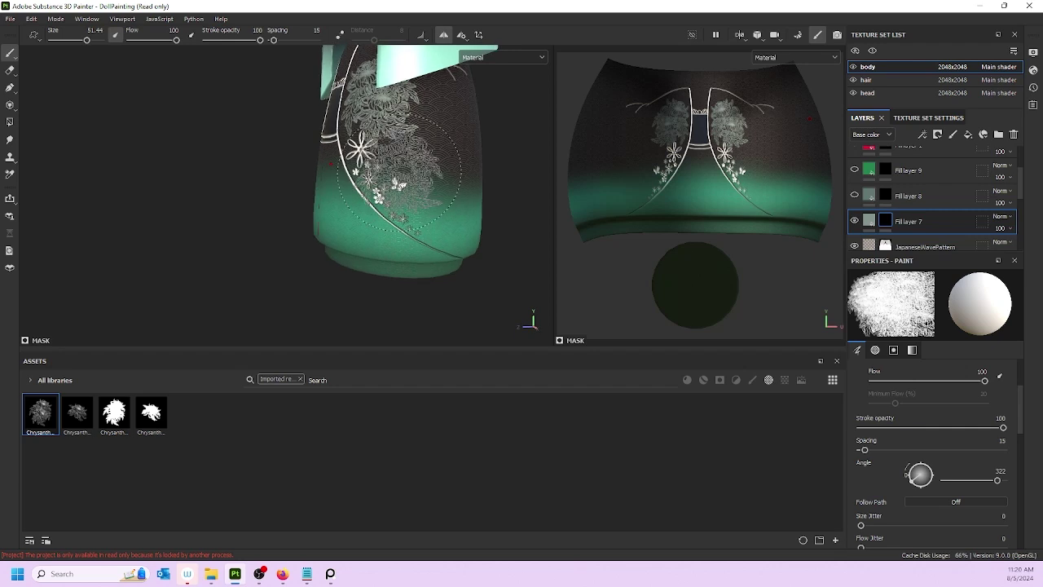
click(75, 419)
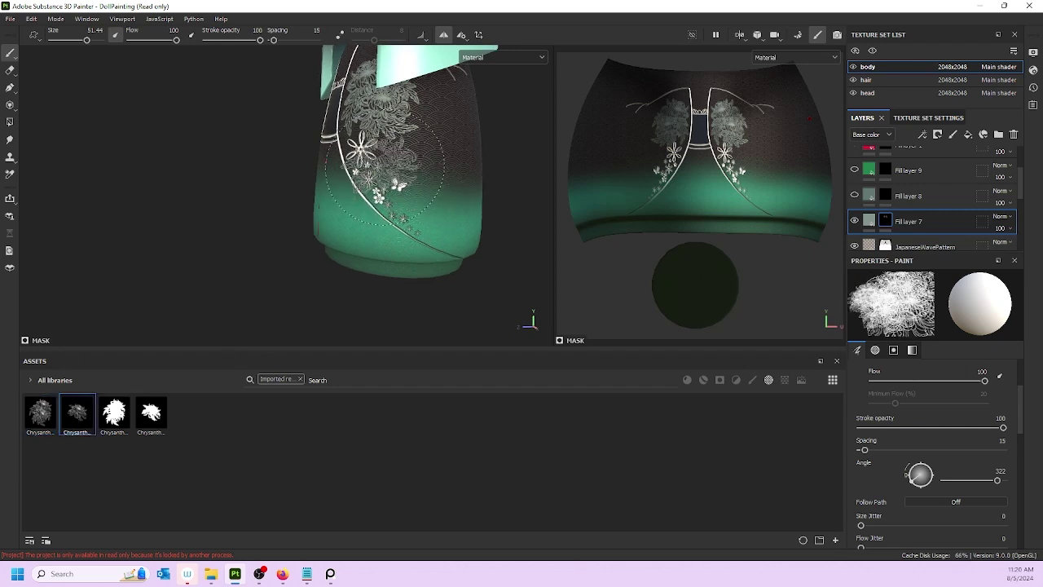
drag(910, 481, 914, 465)
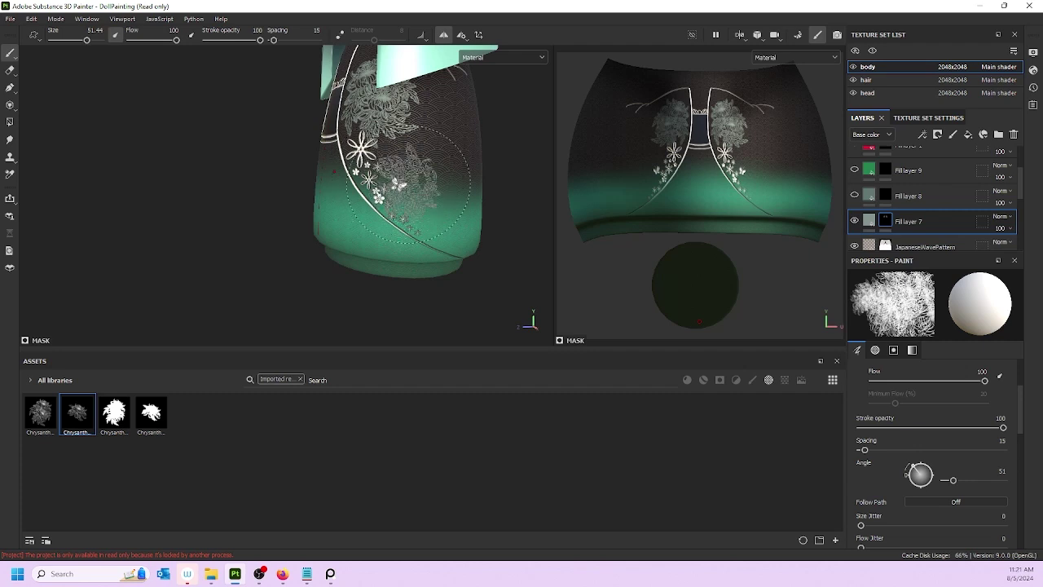
- Undo the first chrysanthemum stamp and redo it
key(ctrl+z)
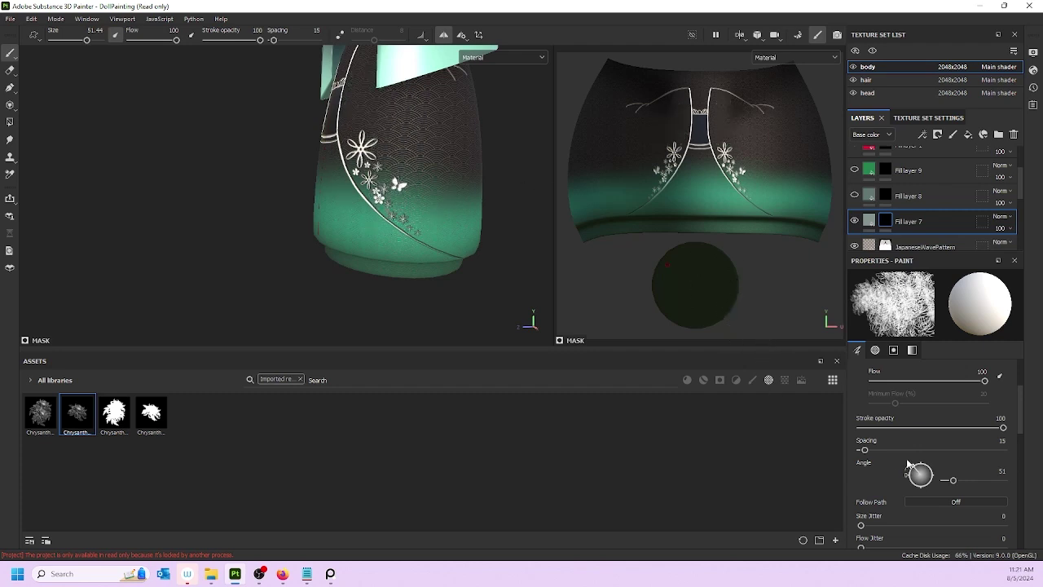
click(31, 19)
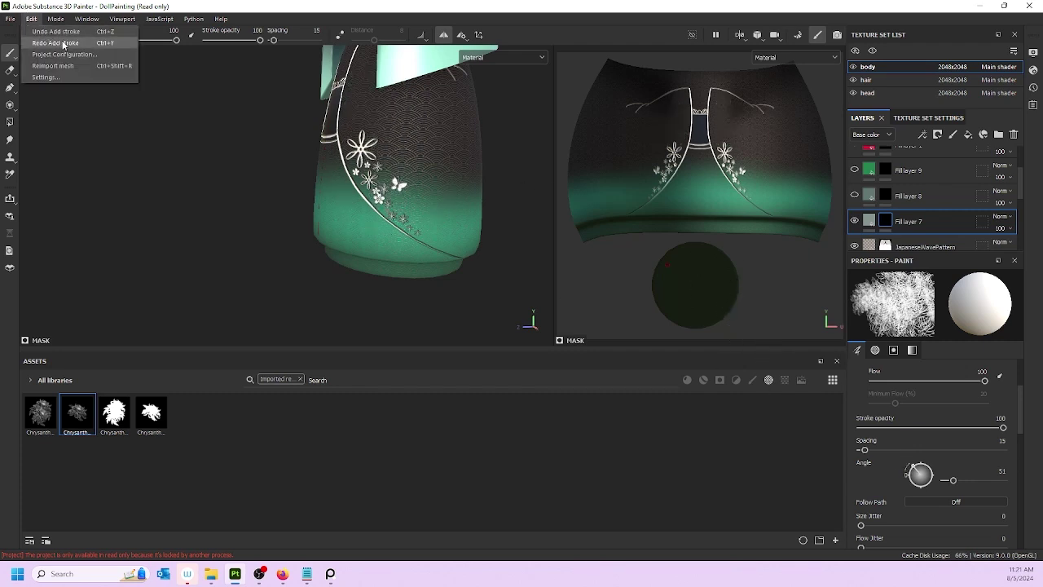
click(57, 43)
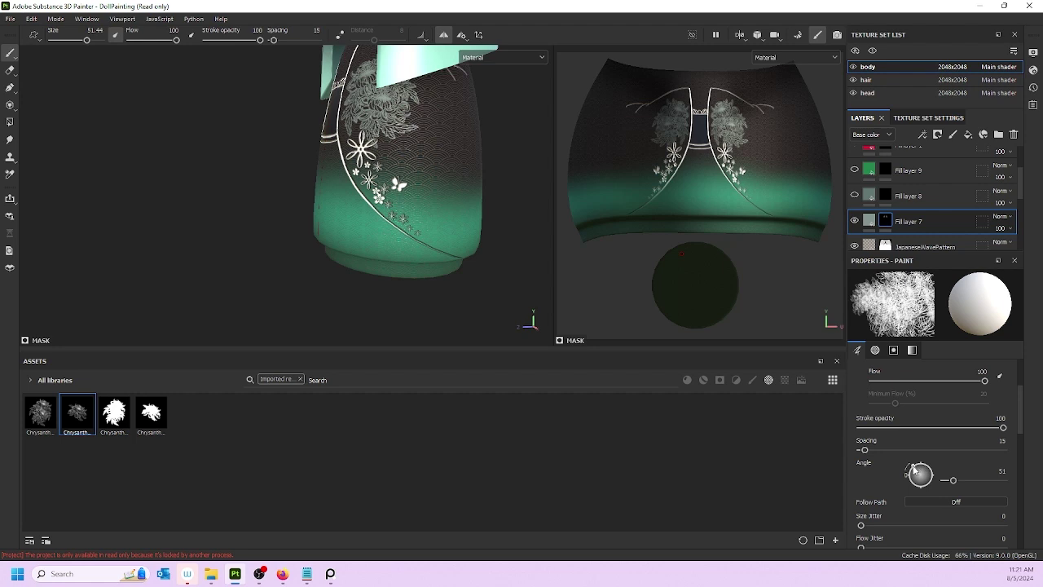
- Set the brush angle to 39 and stamp the smaller chrysanthemum below the first one, around the butterfly
mouse_move(912, 468)
mouse_down()
mouse_move(914, 489)
mouse_move(909, 467)
mouse_up()
drag(912, 470, 911, 466)
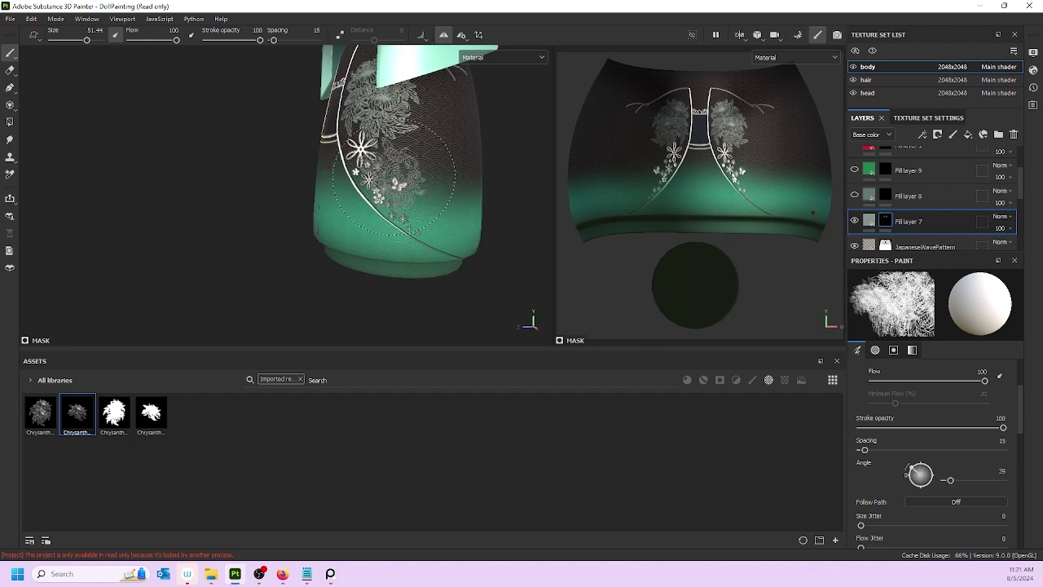
click(394, 178)
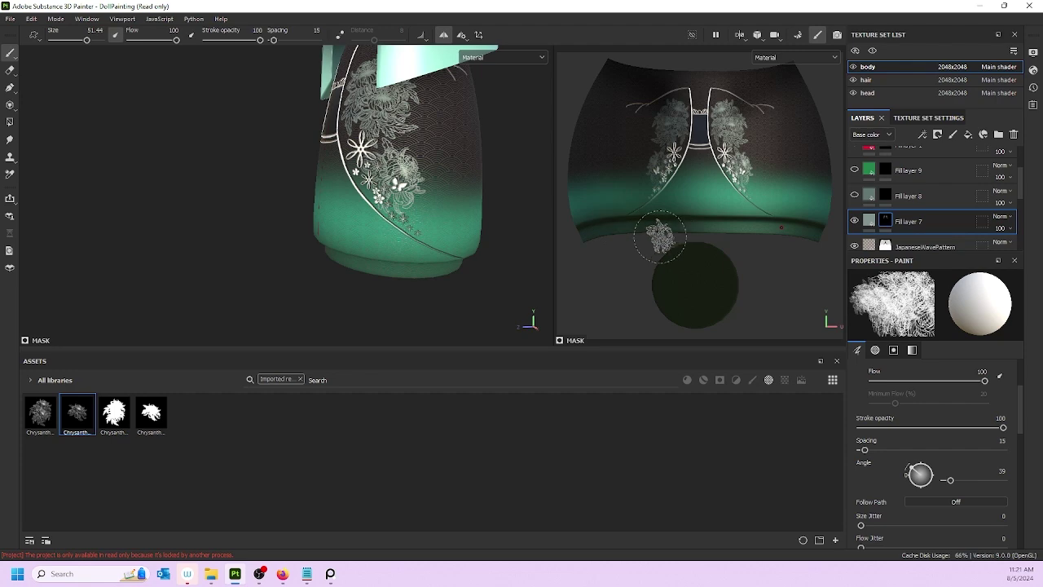
- Examine the mirrored chrysanthemum stamps on the doll's body from the front and the side
mouse_move(439, 196)
alt+mouse_down()
mouse_move(449, 208)
mouse_move(483, 177)
mouse_move(521, 198)
mouse_move(503, 184)
mouse_move(515, 213)
mouse_move(497, 223)
mouse_move(517, 223)
mouse_move(506, 193)
alt+mouse_up()
scroll(418, 231, up, 5)
scroll(493, 231, down, 2)
scroll(504, 184, down, 4)
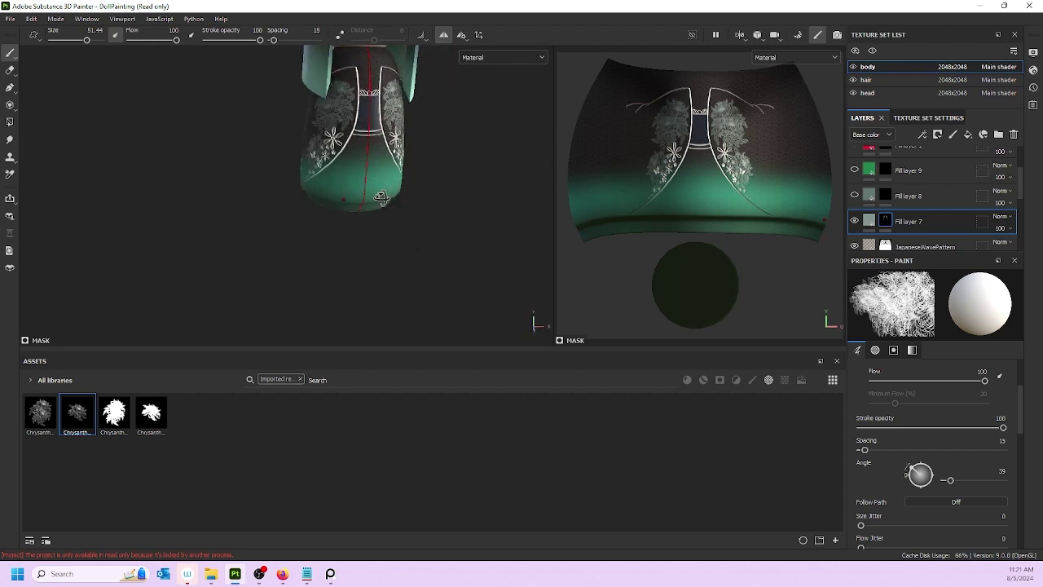
alt+drag(394, 172, 365, 172)
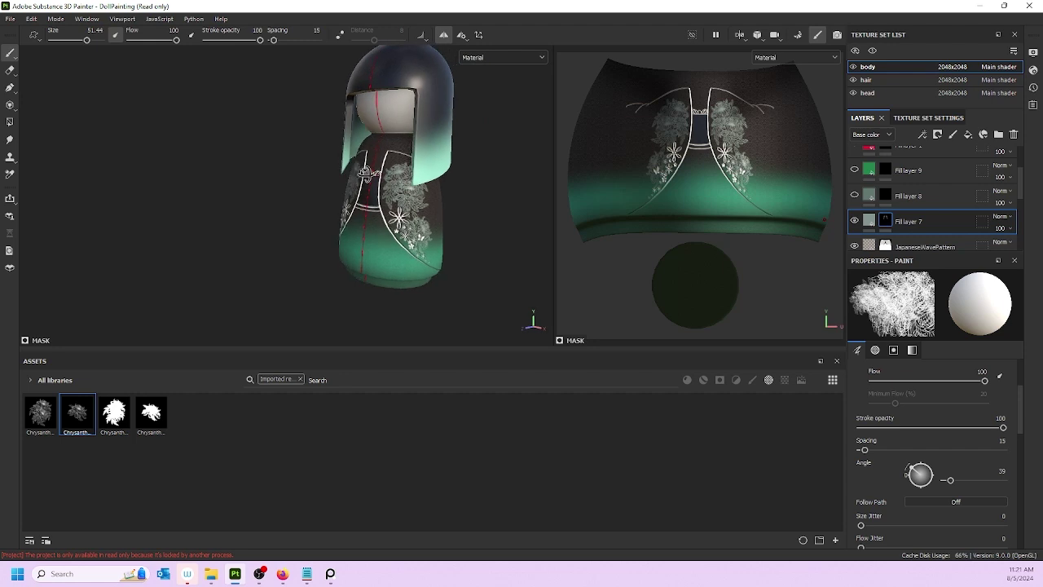
alt+drag(466, 174, 459, 216)
alt+middle_drag(459, 217, 388, 181)
scroll(357, 192, up, 5)
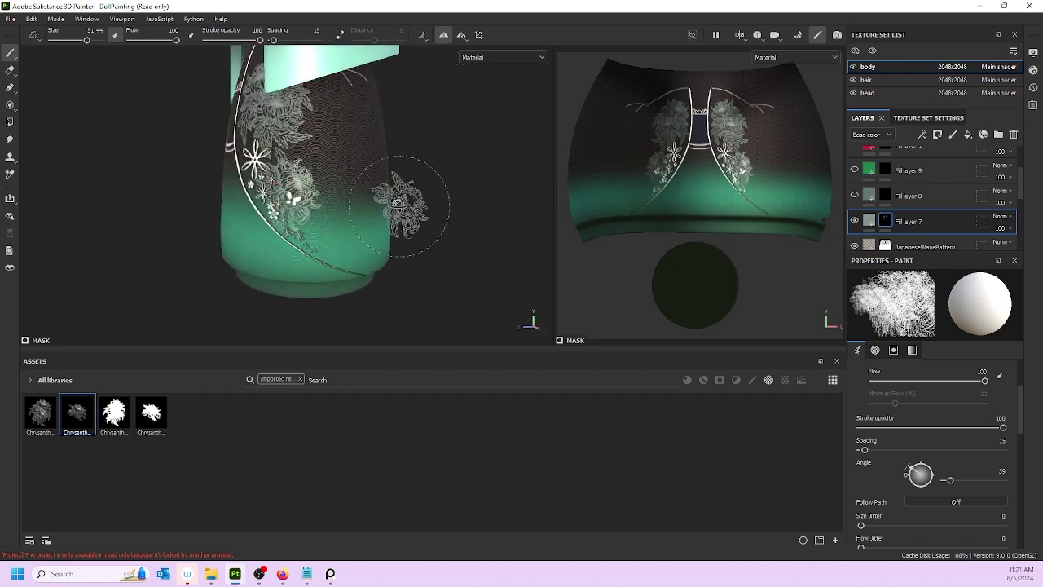
- Stamp the first chrysanthemum alpha at brush size 70.1 on the back of the body, beside the symmetry line below the hair
alt+drag(412, 205, 224, 202)
scroll(384, 210, down, 4)
alt+middle_drag(447, 217, 326, 155)
alt+drag(347, 153, 263, 143)
mouse_move(303, 145)
alt+middle_down()
mouse_move(384, 203)
mouse_move(388, 222)
alt+middle_up()
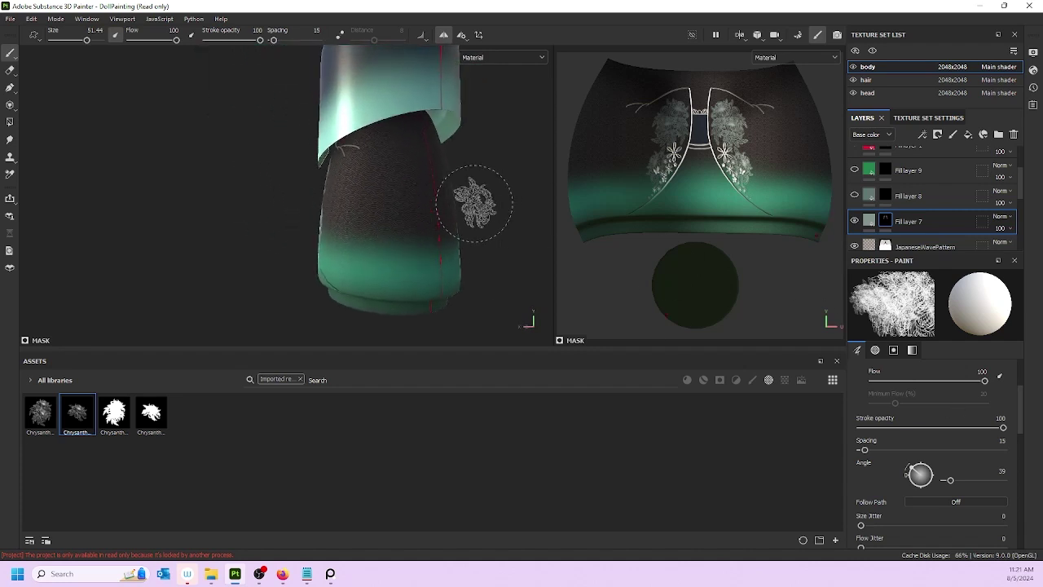
click(39, 413)
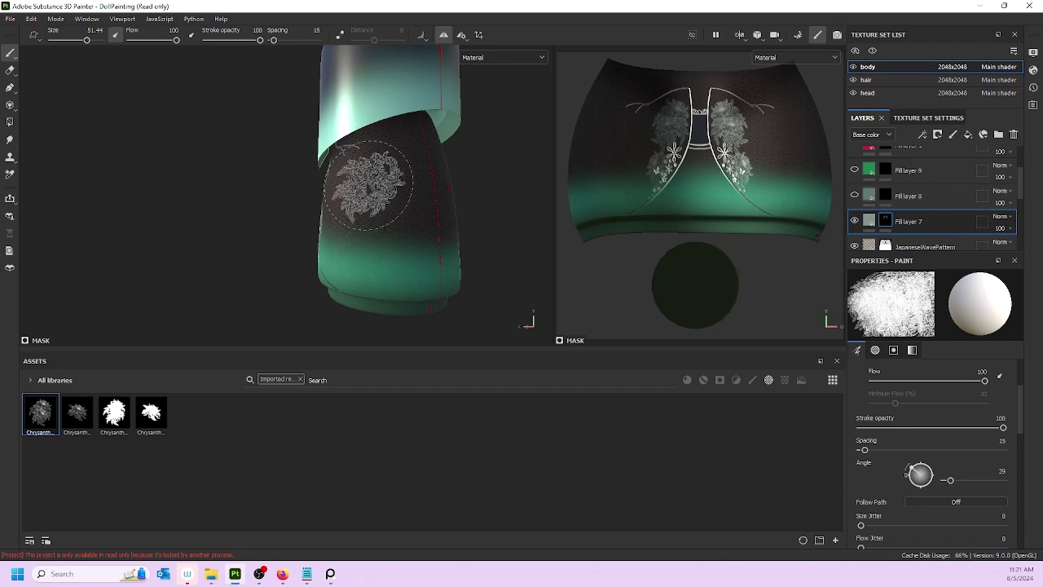
ctrl+right_drag(369, 186, 381, 187)
click(382, 187)
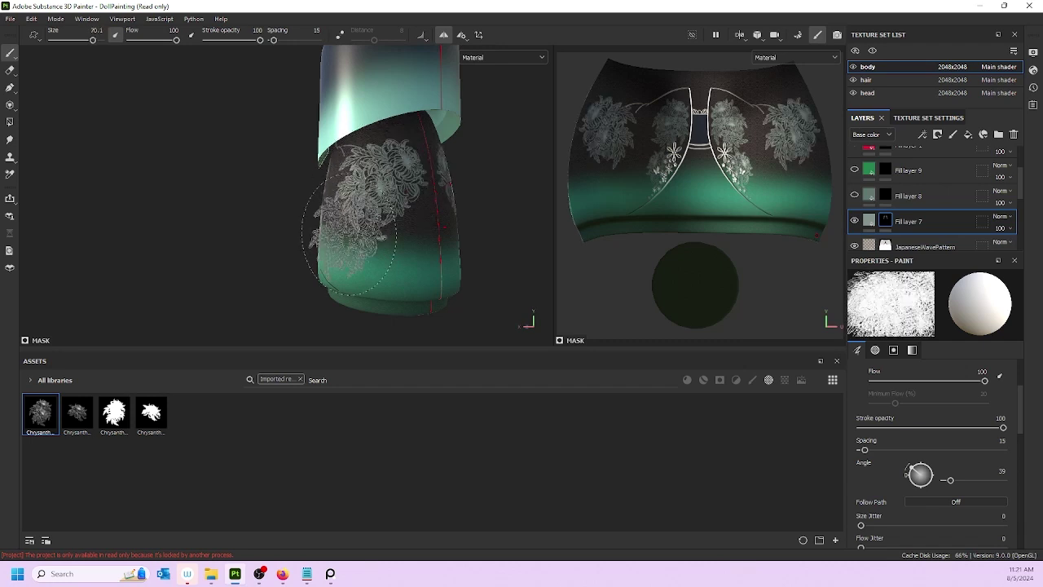
click(402, 244)
- Set the brush angle to 19 and stamp the second chrysanthemum alpha on the lower side of the body, below the large flower
alt+drag(372, 230, 337, 247)
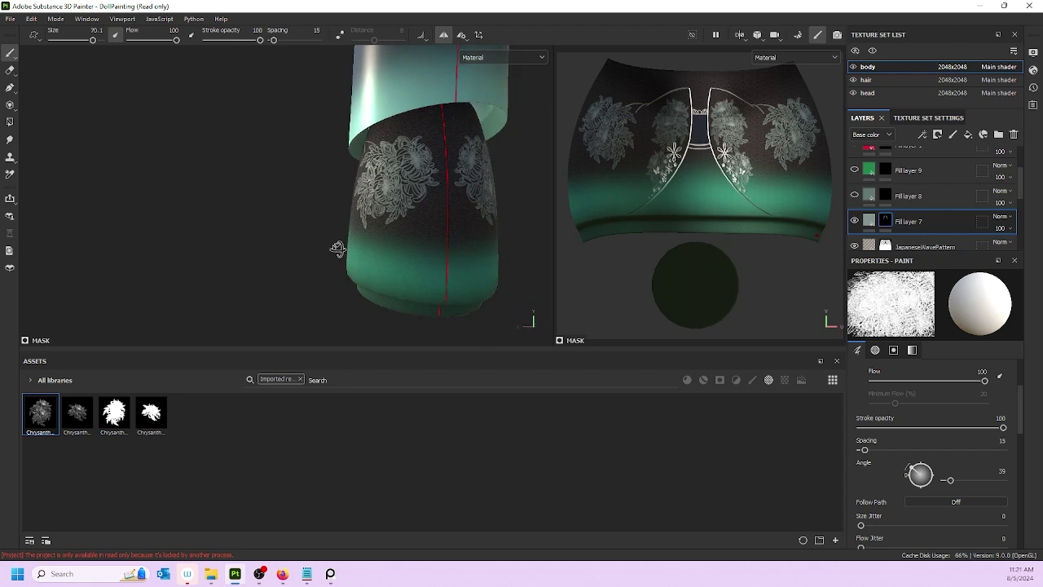
click(75, 414)
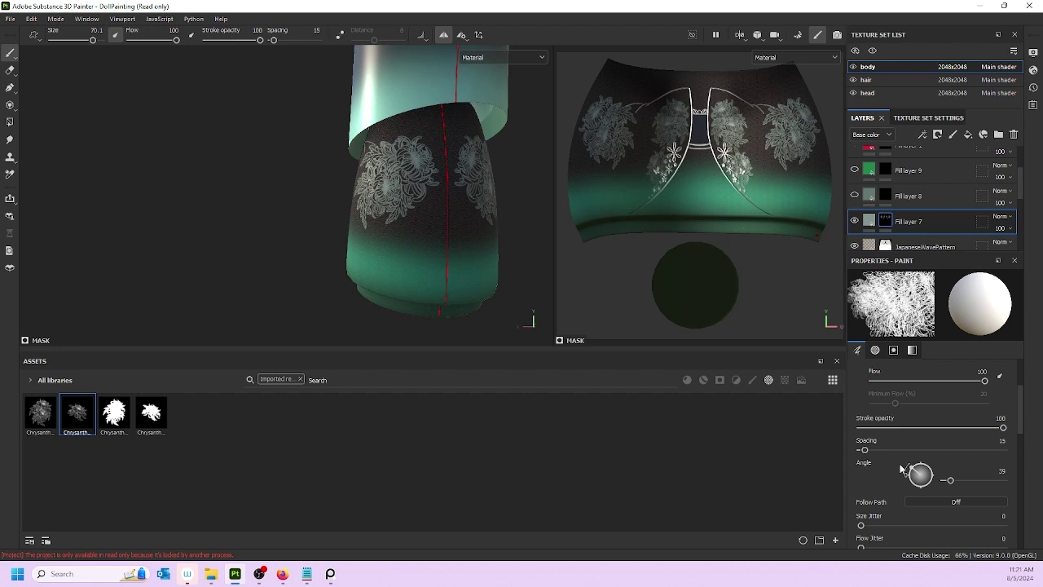
drag(912, 472, 837, 455)
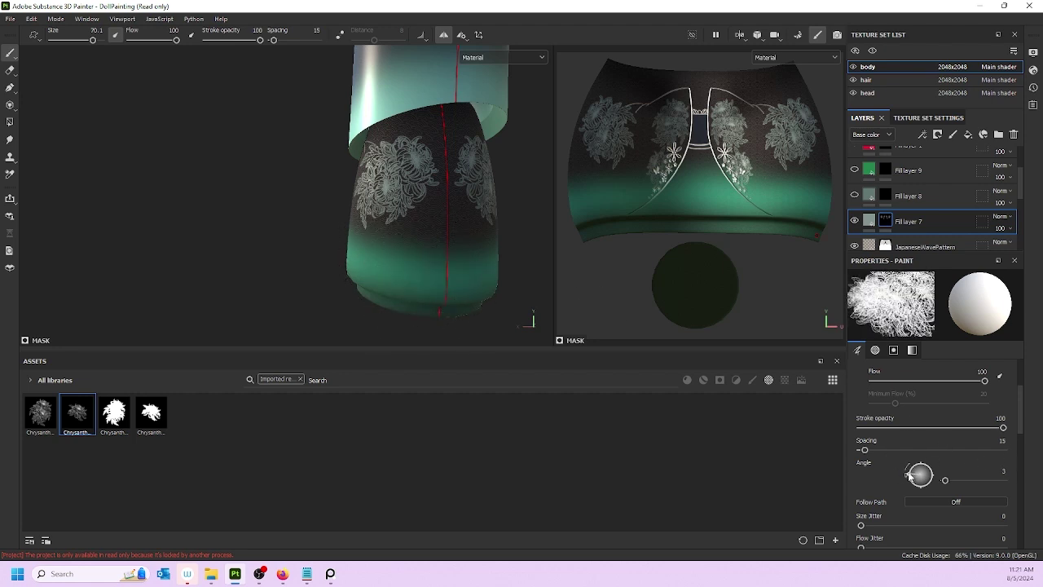
drag(909, 473, 906, 471)
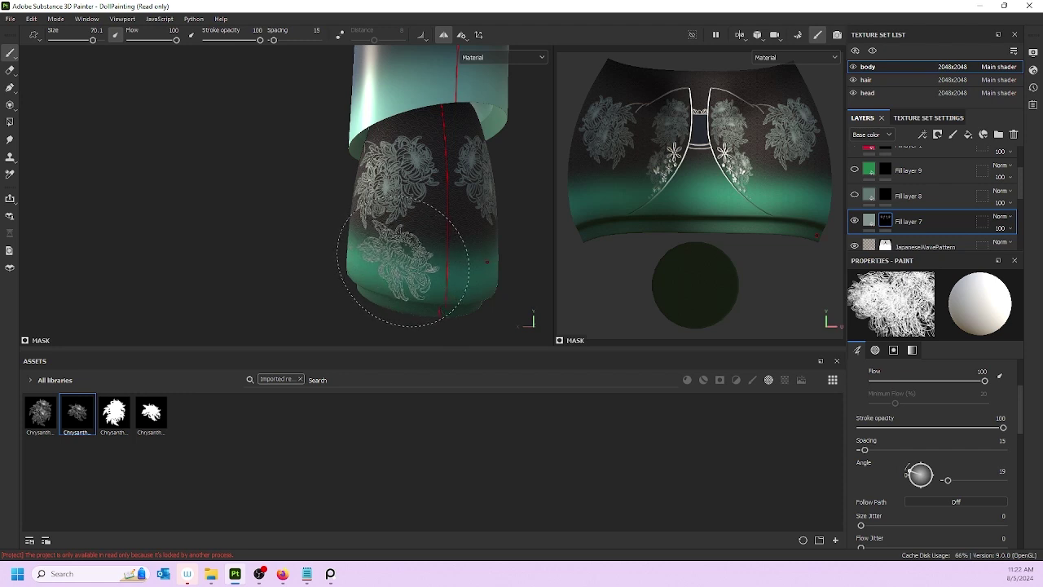
click(404, 264)
mouse_move(494, 194)
alt+mouse_down()
mouse_move(592, 243)
mouse_move(659, 229)
mouse_move(342, 284)
alt+mouse_up()
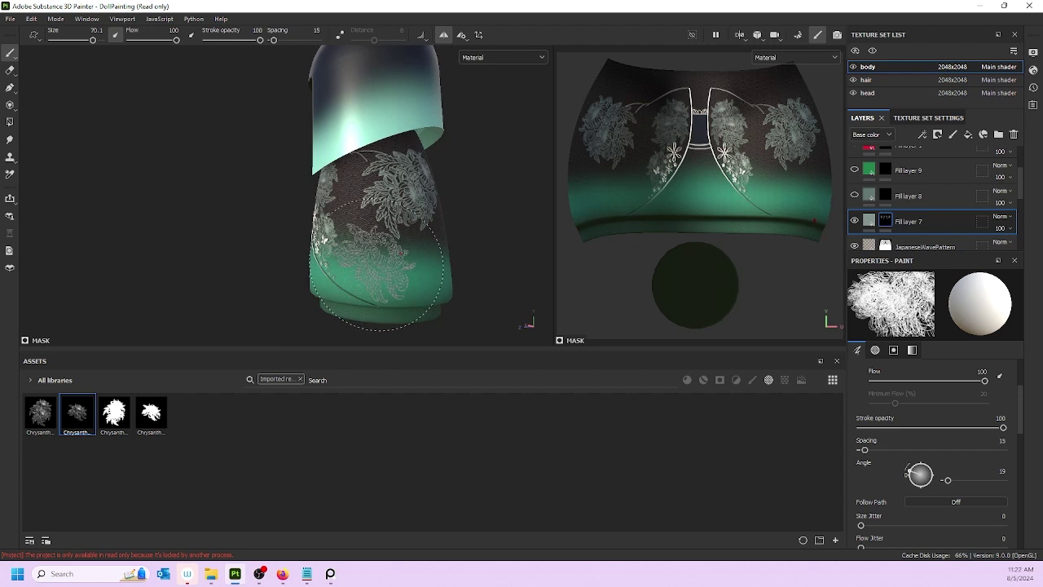
click(377, 264)
- Reduce the brush size to about 57, set its angle to 335, and stamp the second chrysanthemum on the lower front of the body
mouse_move(377, 244)
alt+mouse_down()
mouse_move(498, 242)
mouse_move(294, 242)
mouse_move(266, 252)
mouse_move(282, 296)
mouse_move(456, 240)
mouse_move(573, 217)
mouse_move(502, 261)
mouse_move(383, 228)
mouse_move(589, 252)
mouse_move(676, 181)
alt+mouse_up()
alt+middle_drag(359, 281, 400, 162)
alt+drag(400, 161, 377, 198)
alt+middle_drag(377, 198, 360, 241)
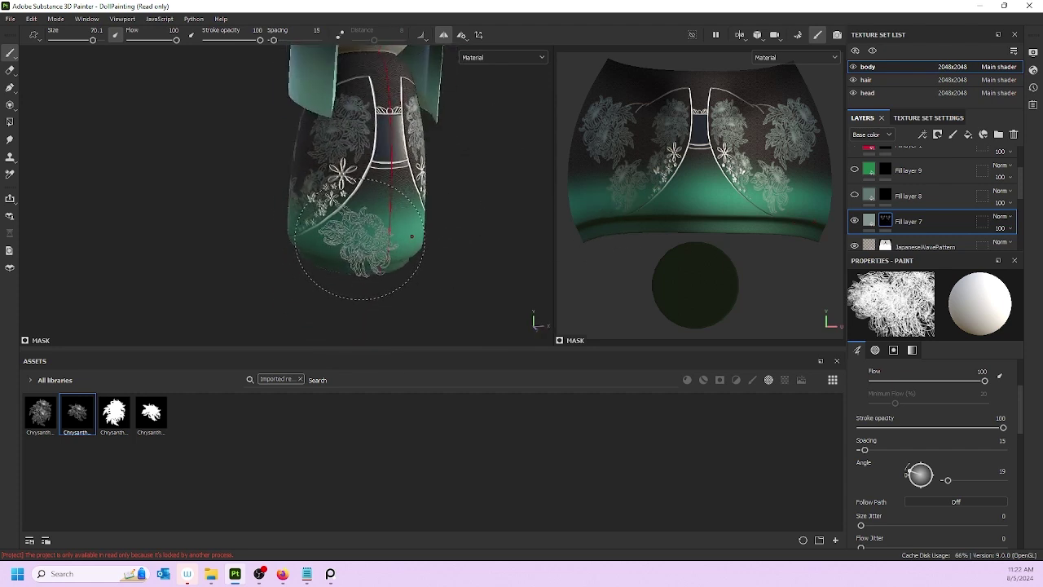
ctrl+right_drag(356, 228, 346, 229)
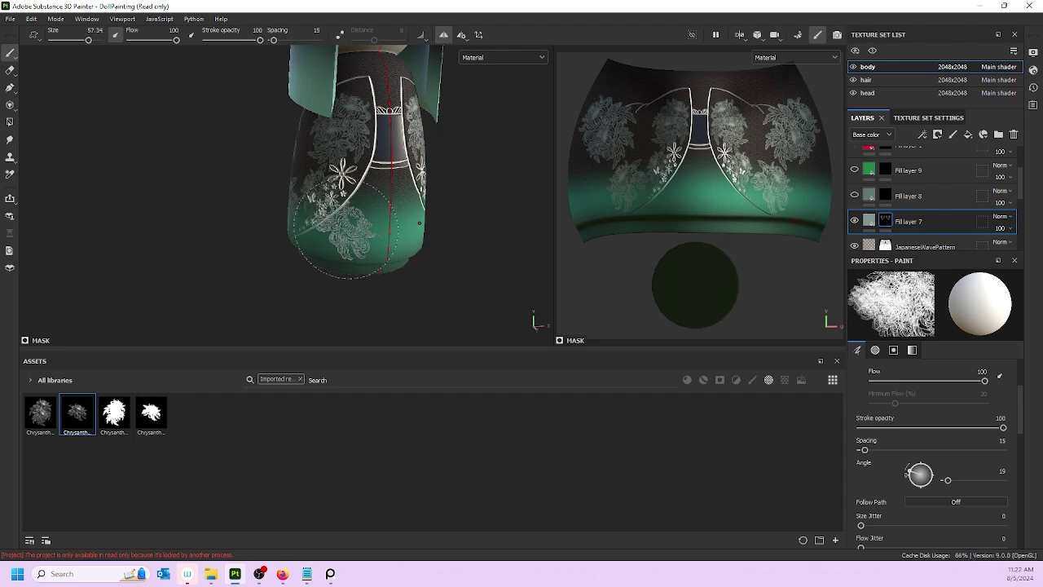
drag(908, 471, 910, 483)
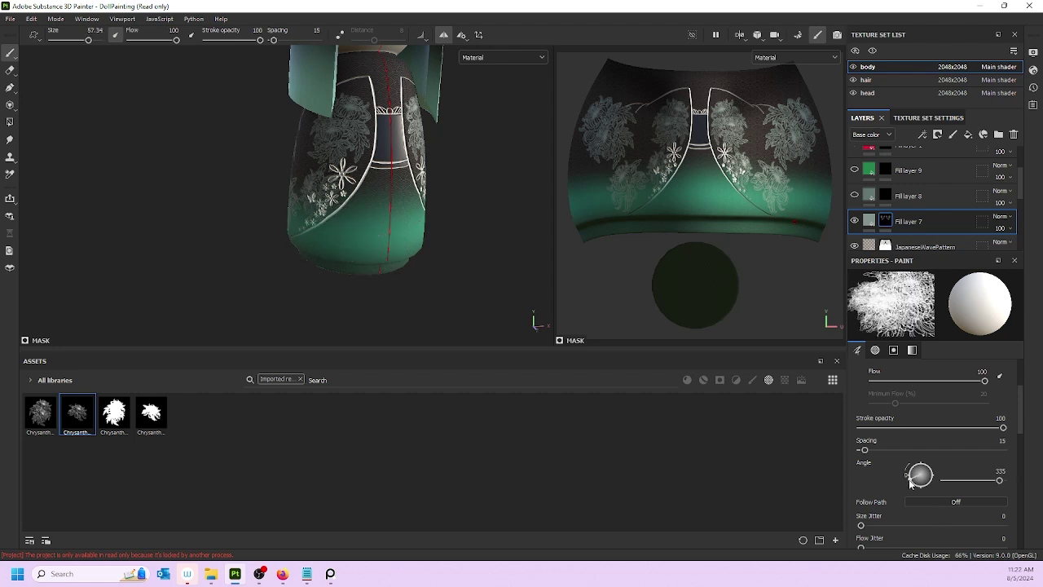
click(356, 239)
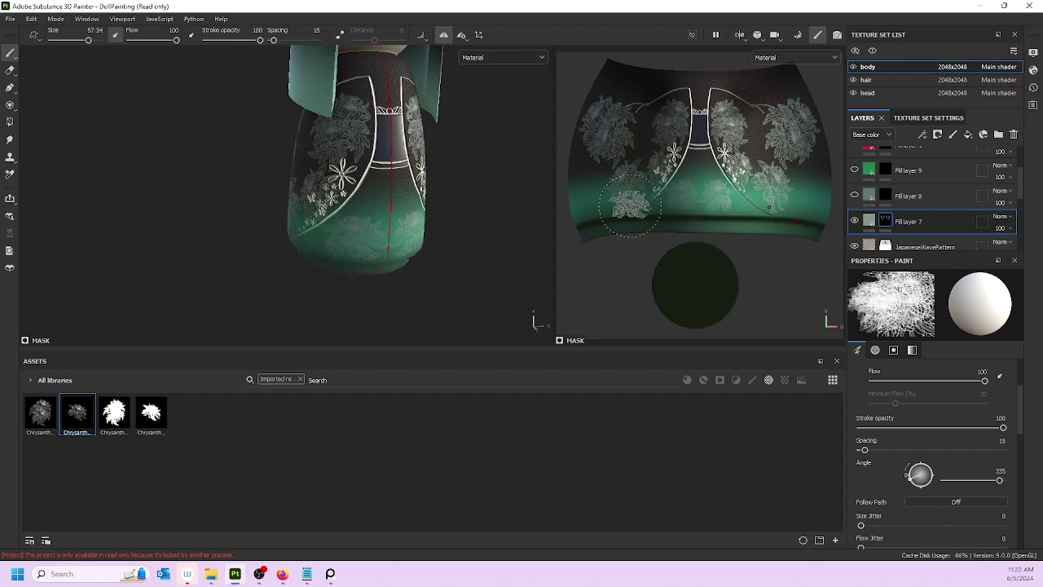
- Try stamping the first chrysanthemum alpha mirrored at the front centre below the sash, and undo the lower front stamps
mouse_move(488, 208)
alt+mouse_down()
mouse_move(275, 173)
mouse_move(287, 154)
alt+mouse_up()
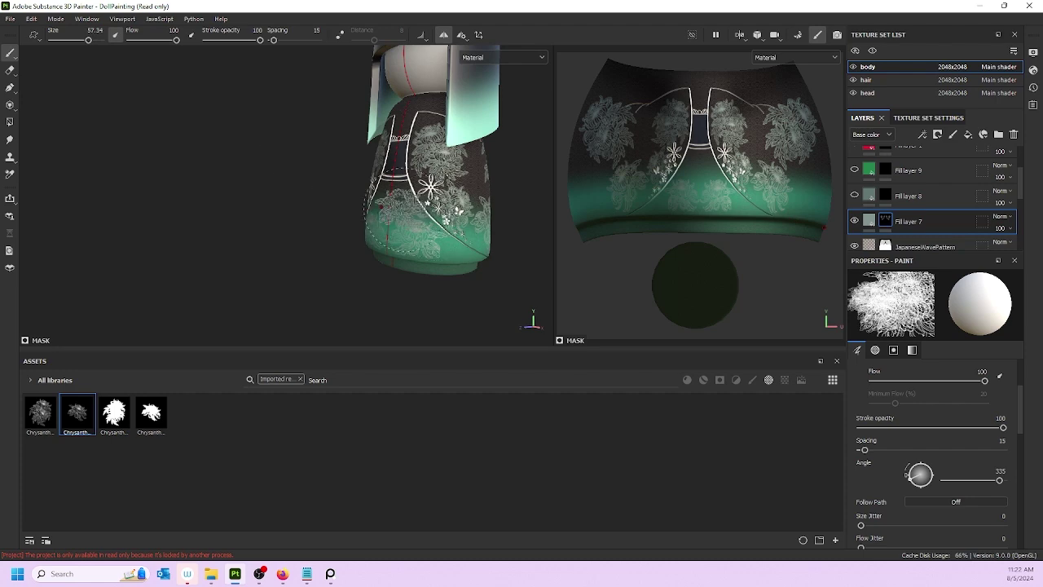
scroll(405, 213, up, 3)
alt+drag(405, 214, 456, 216)
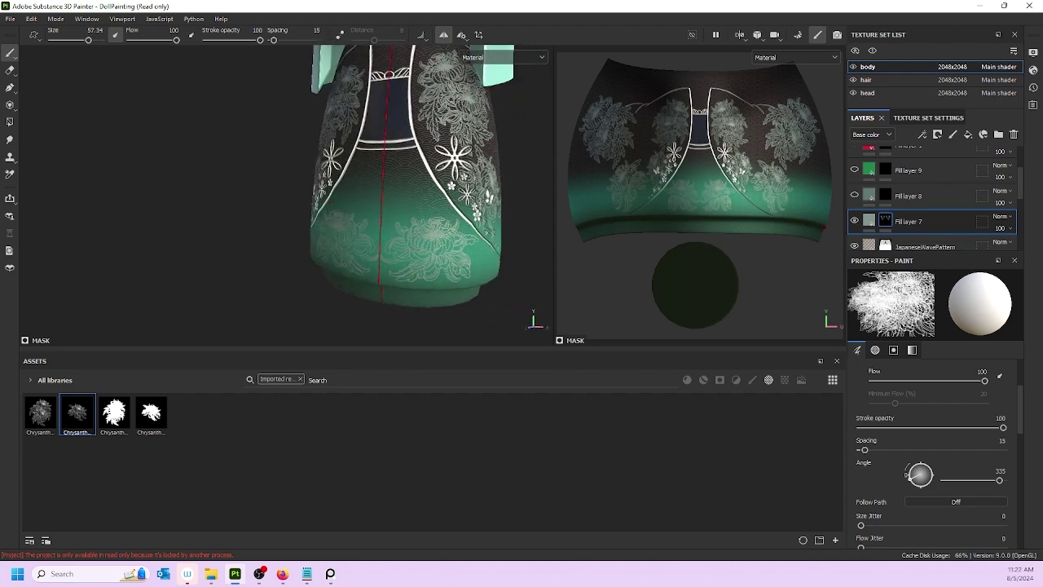
click(41, 408)
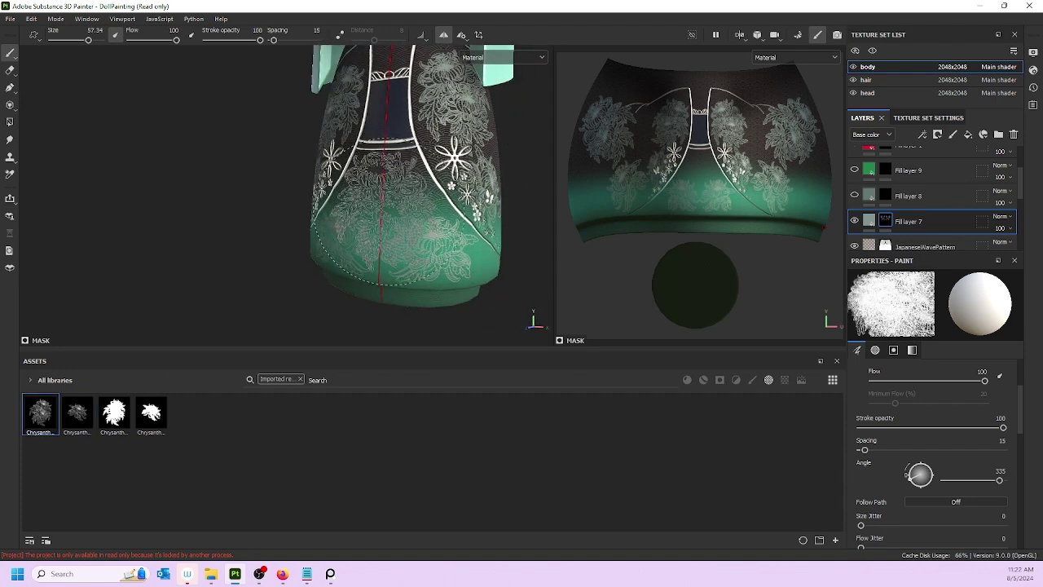
click(387, 214)
alt+drag(473, 224, 538, 236)
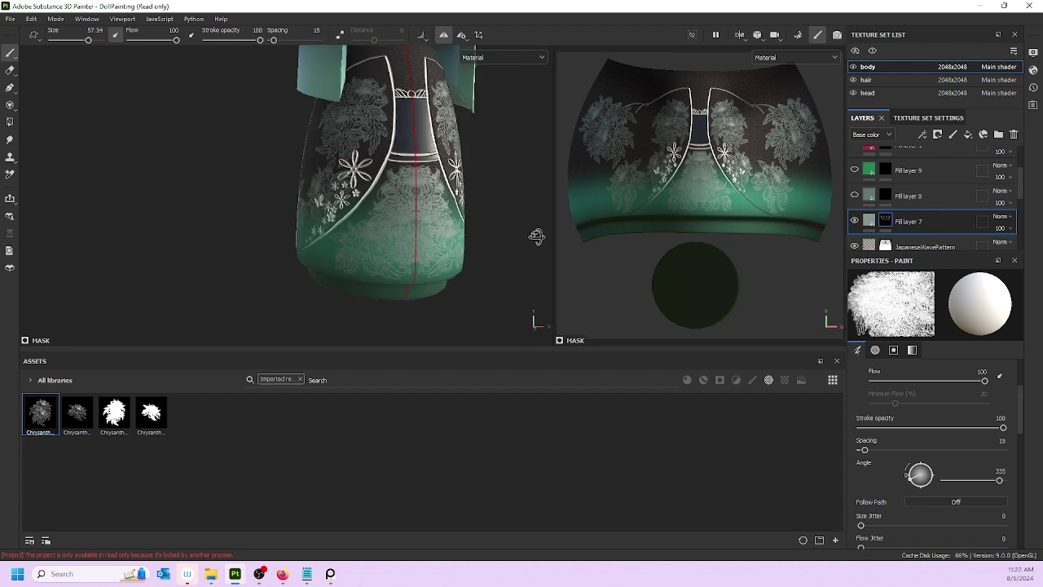
key(ctrl+z)
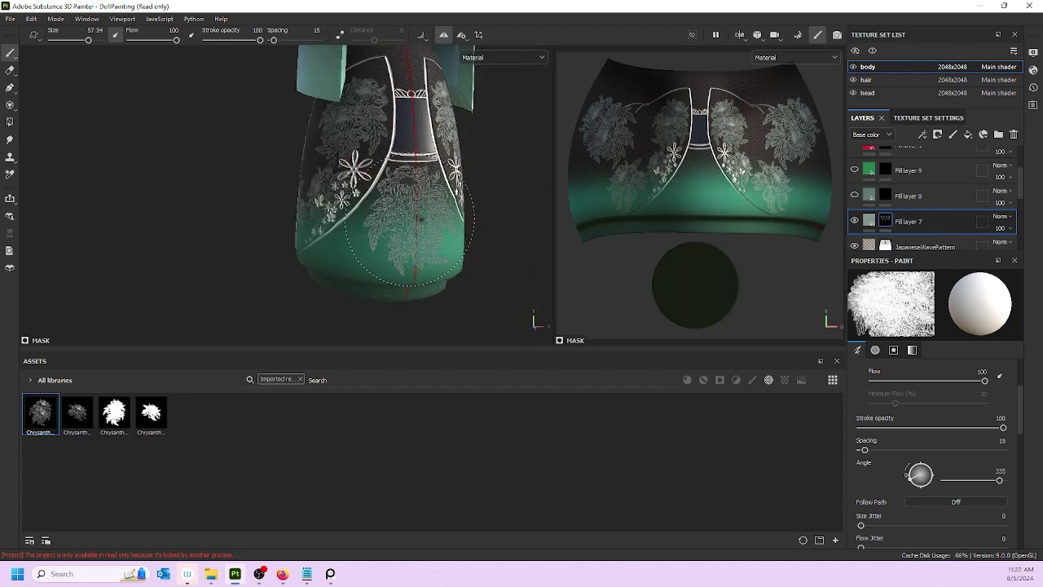
- Stamp the first chrysanthemum without symmetry at the front centre below the sash, and the second one mirrored along the lower front
click(443, 36)
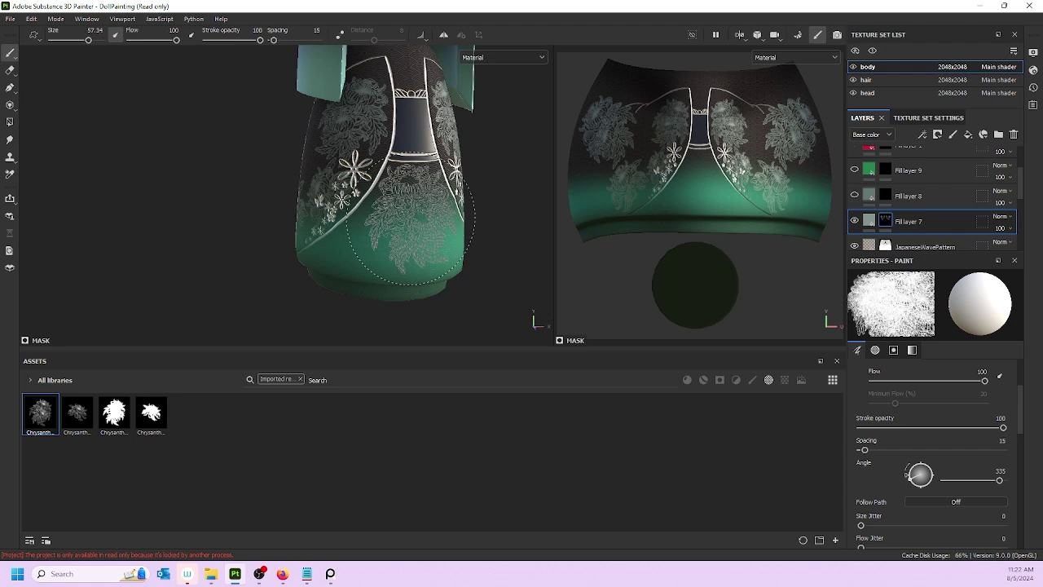
click(443, 34)
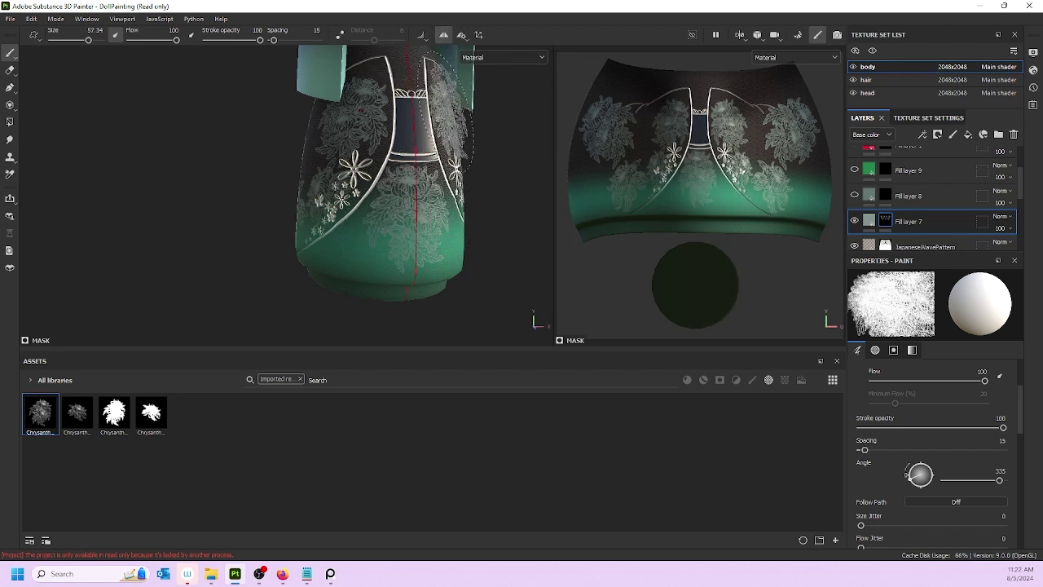
alt+drag(446, 110, 368, 160)
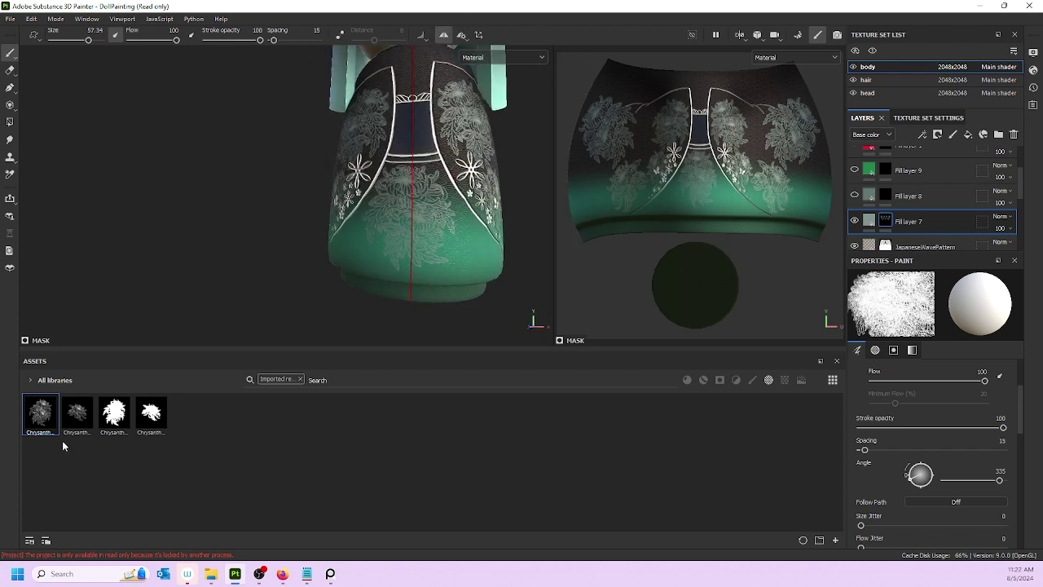
click(77, 413)
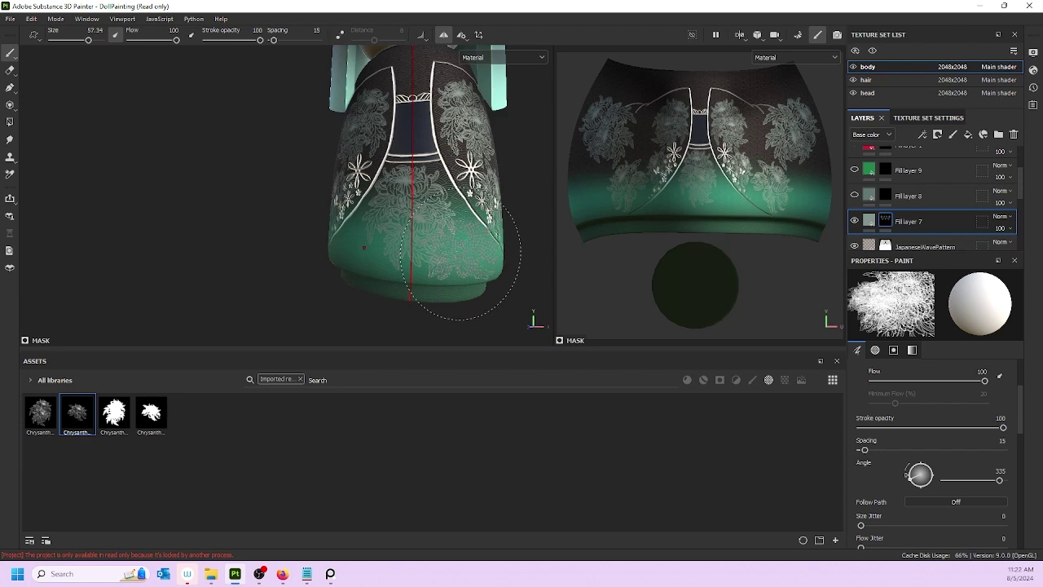
mouse_move(456, 196)
alt+mouse_down()
mouse_move(481, 189)
mouse_move(391, 251)
mouse_move(489, 216)
mouse_move(273, 137)
mouse_move(386, 214)
mouse_move(247, 214)
mouse_move(378, 212)
mouse_move(283, 215)
alt+mouse_up()
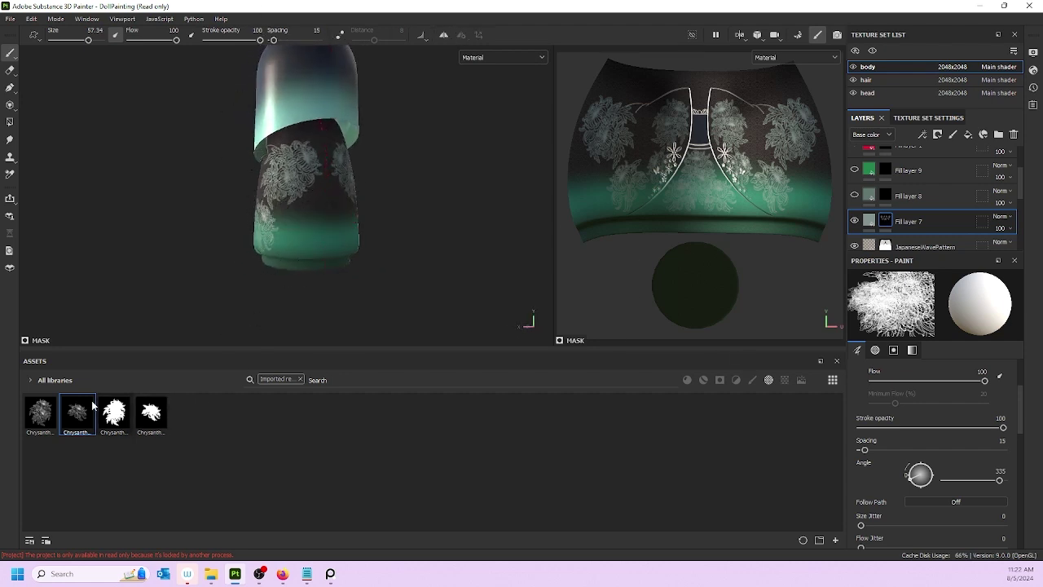
- Set the brush size to 60.41 and stamp the first chrysanthemum alpha on the lower back with symmetry off, and re-enable symmetry
click(54, 413)
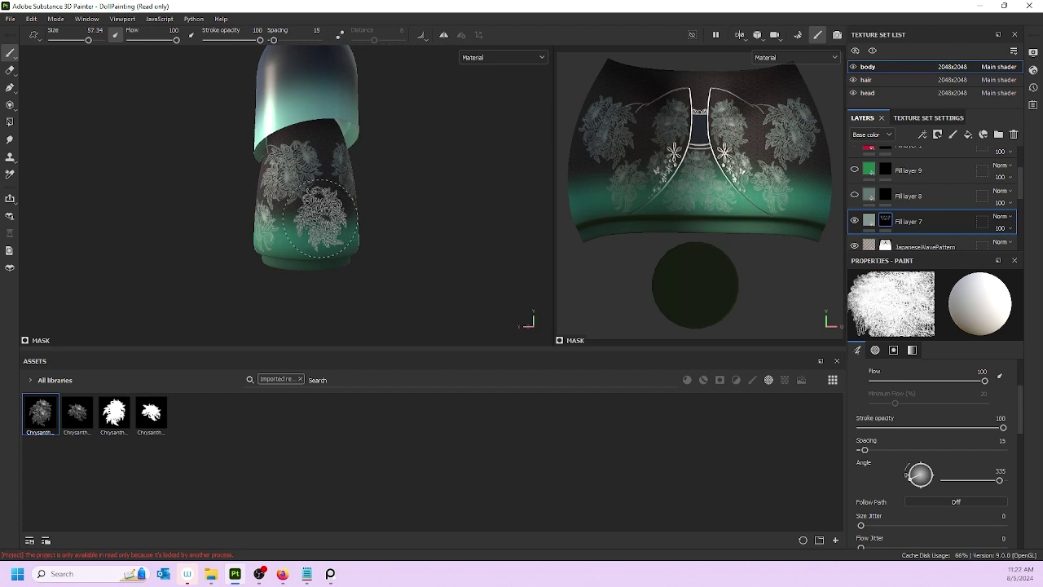
key(bracketright)
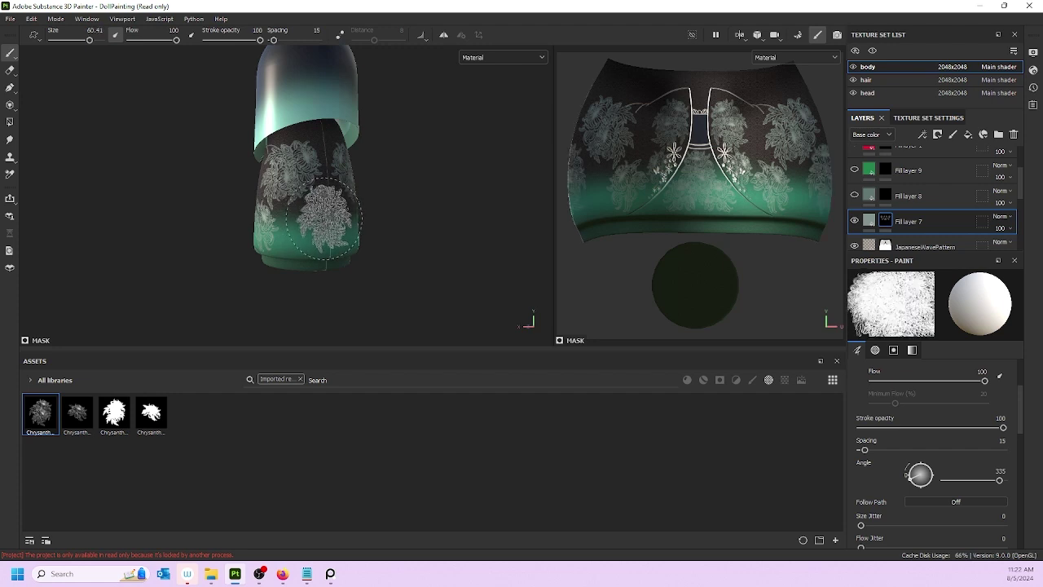
alt+drag(422, 182, 712, 197)
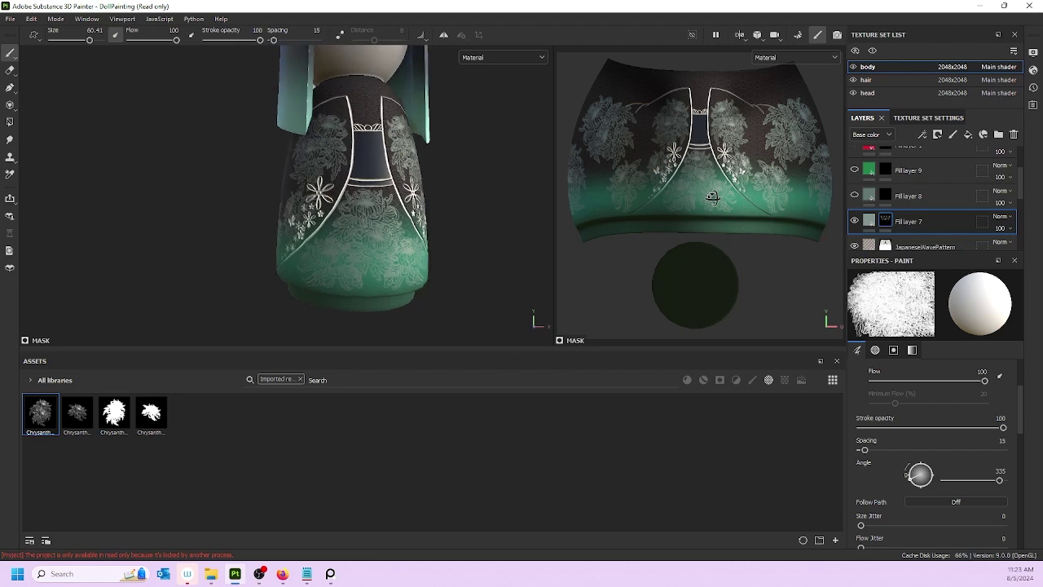
alt+drag(435, 49, 249, 148)
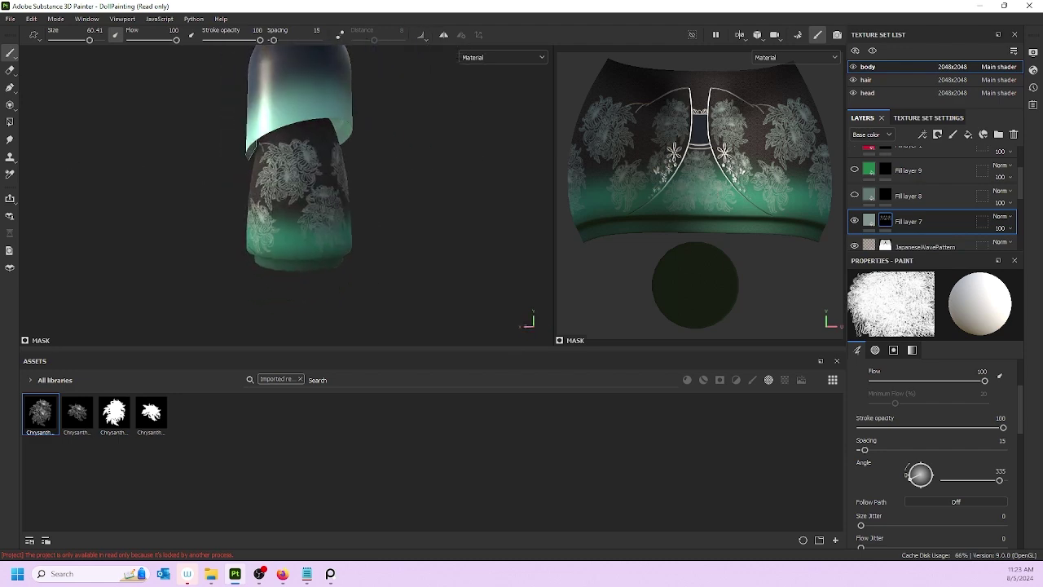
click(447, 37)
- Show Fill layer 8, select its mask, and choose the first solid chrysanthemum silhouette as the brush alpha
mouse_move(407, 155)
alt+mouse_down()
mouse_move(491, 168)
mouse_move(391, 164)
alt+mouse_up()
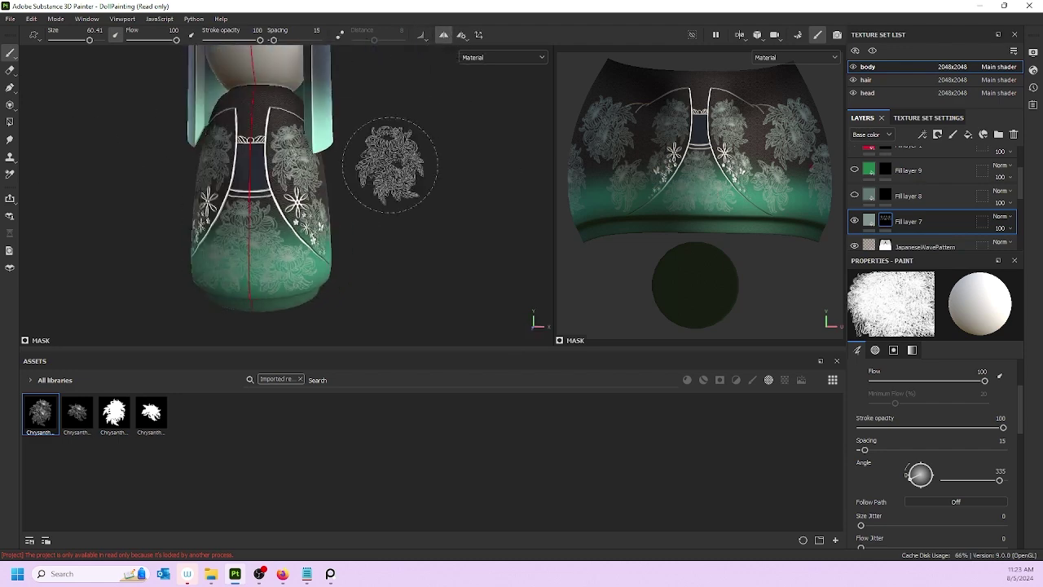
alt+middle_drag(264, 175, 335, 181)
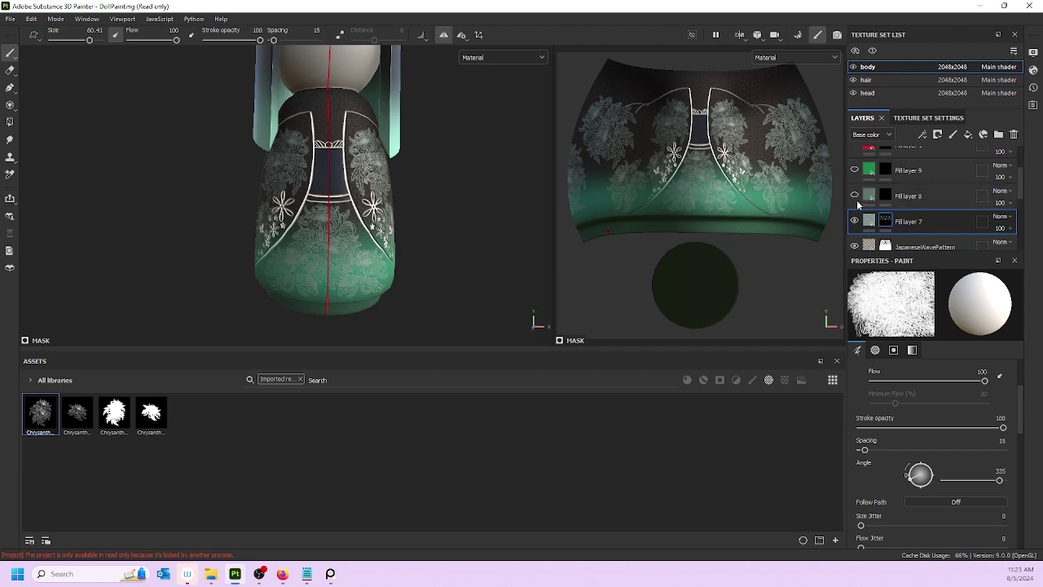
double_click(912, 197)
scroll(221, 291, up, 5)
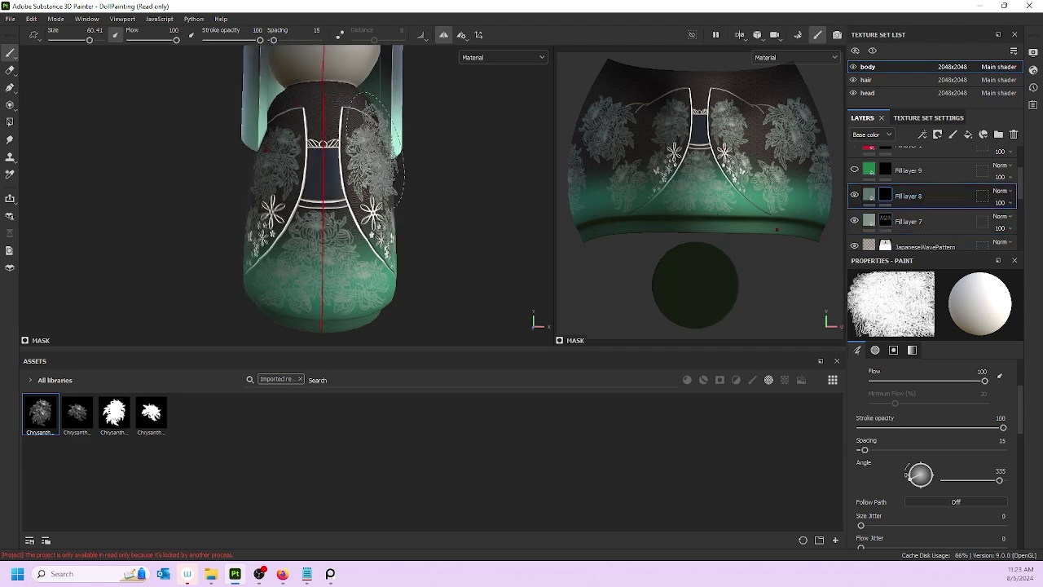
alt+middle_drag(372, 236, 400, 146)
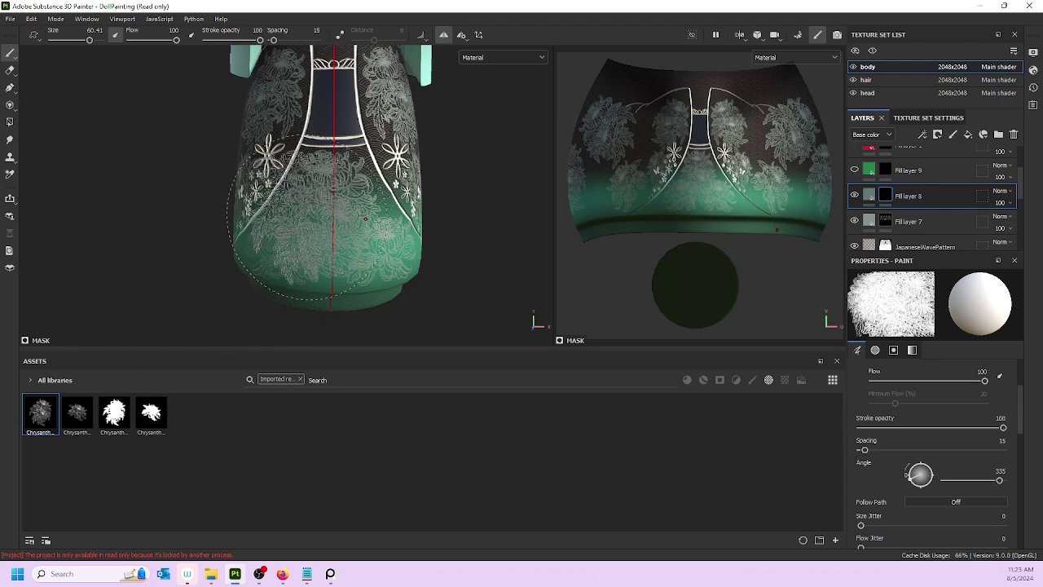
alt+middle_drag(365, 218, 356, 266)
click(114, 411)
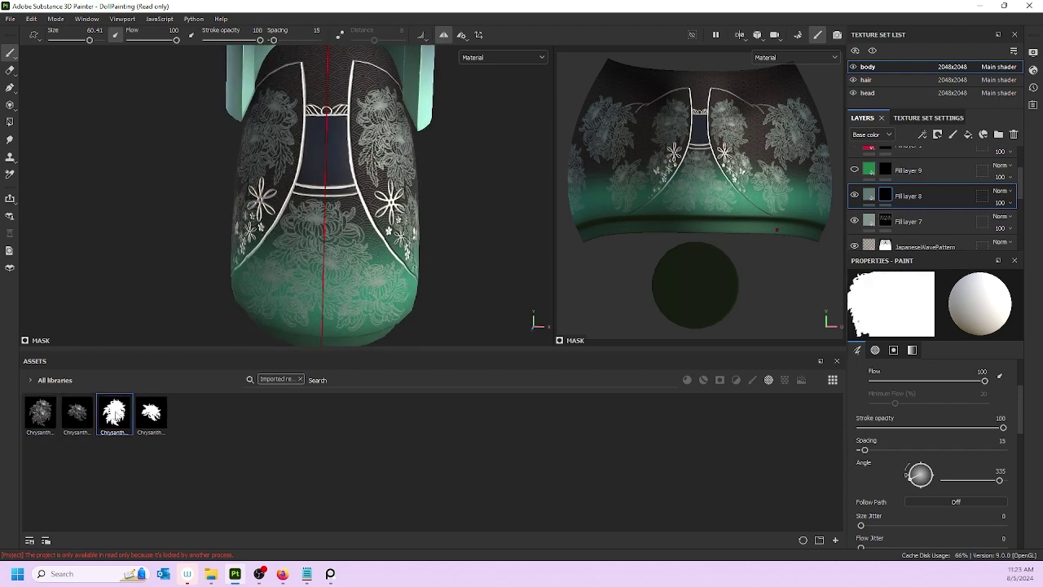
- With symmetry off, stamp the solid silhouette over the lower back chrysanthemum and move Fill layer 8 below Fill layer 7
alt+drag(330, 226, 391, 89)
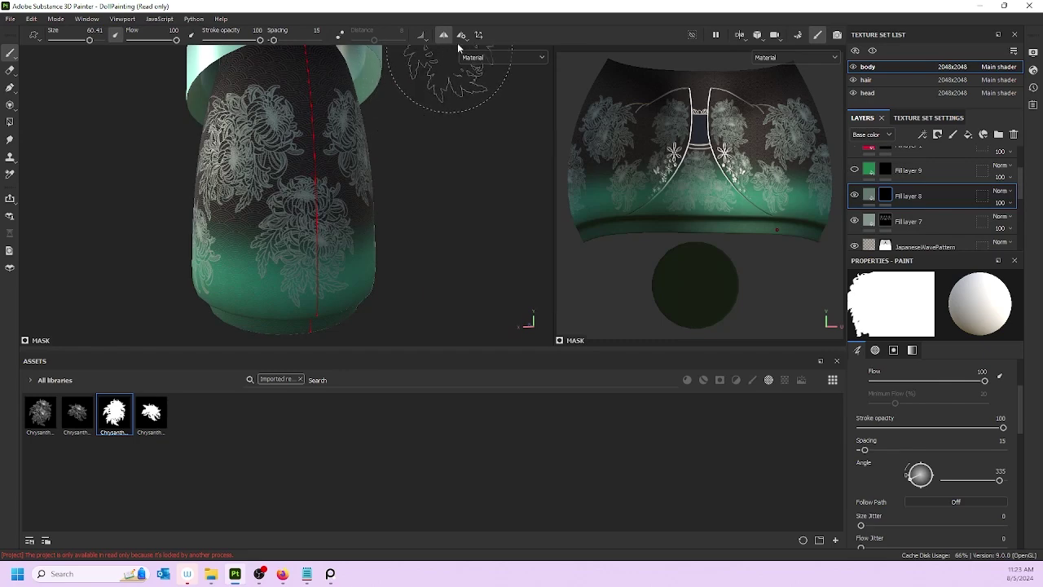
scroll(302, 237, up, 3)
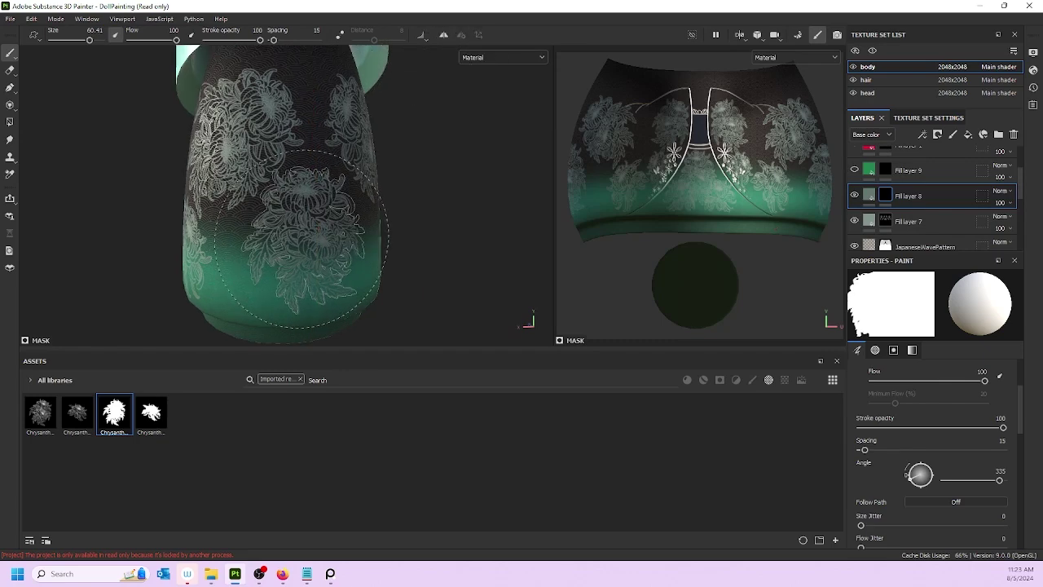
alt+drag(304, 237, 296, 233)
alt+middle_drag(297, 234, 306, 205)
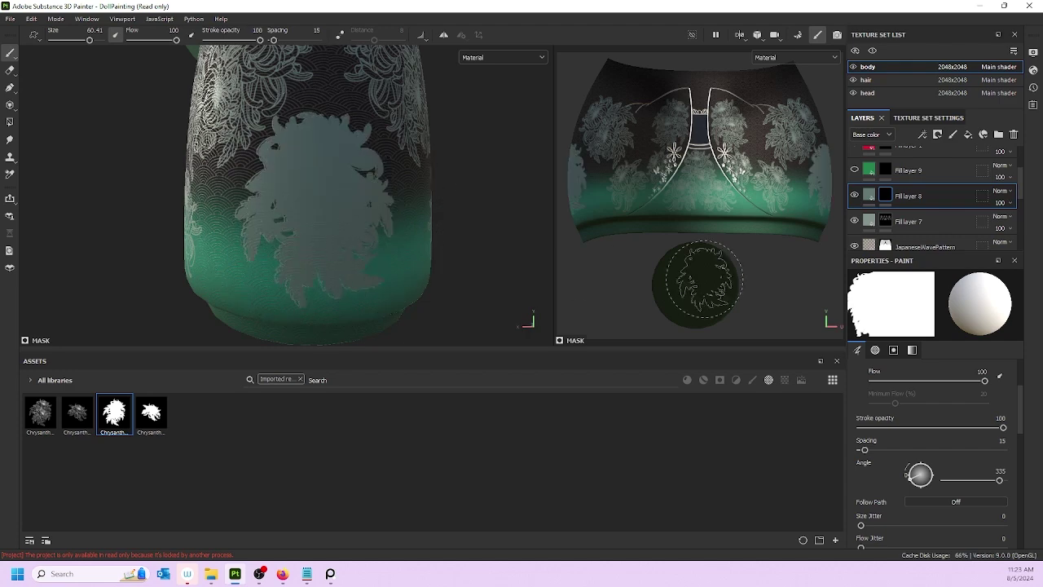
drag(947, 198, 948, 228)
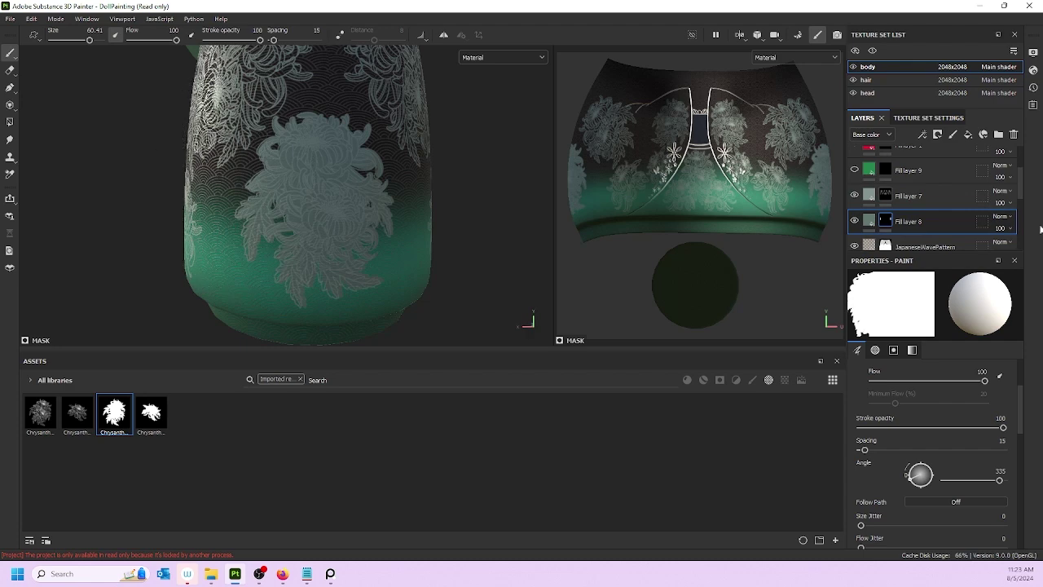
- Undo the layer move and the silhouette stamp, and place Fill layer 8 below Fill layer 7 again
key(ctrl+z)
key(ctrl+z)
drag(942, 195, 940, 228)
- Try stamping the first solid chrysanthemum silhouette over the line chrysanthemum on the lower back
scroll(323, 204, up, 3)
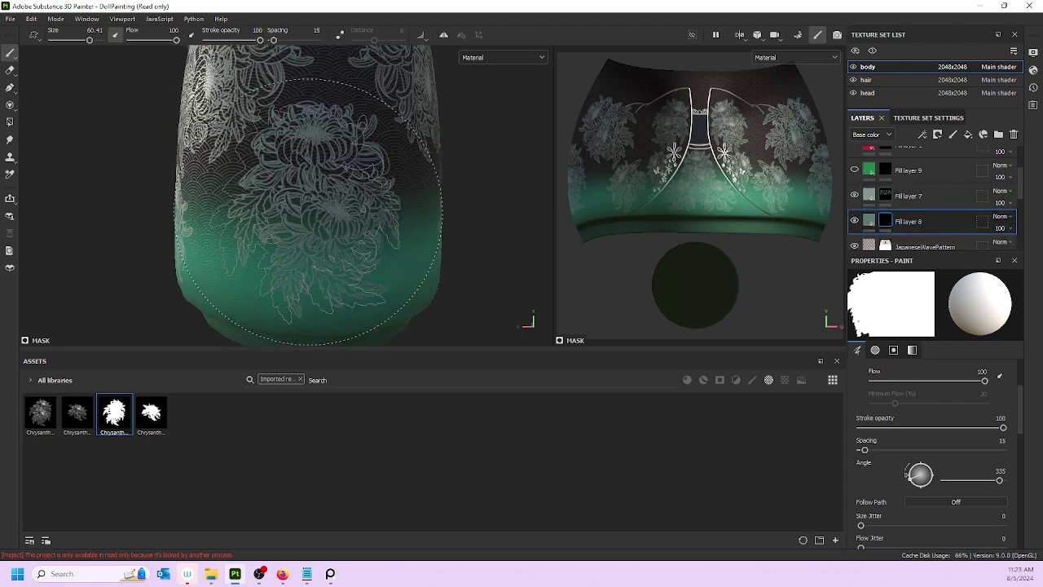
alt+middle_drag(316, 195, 334, 170)
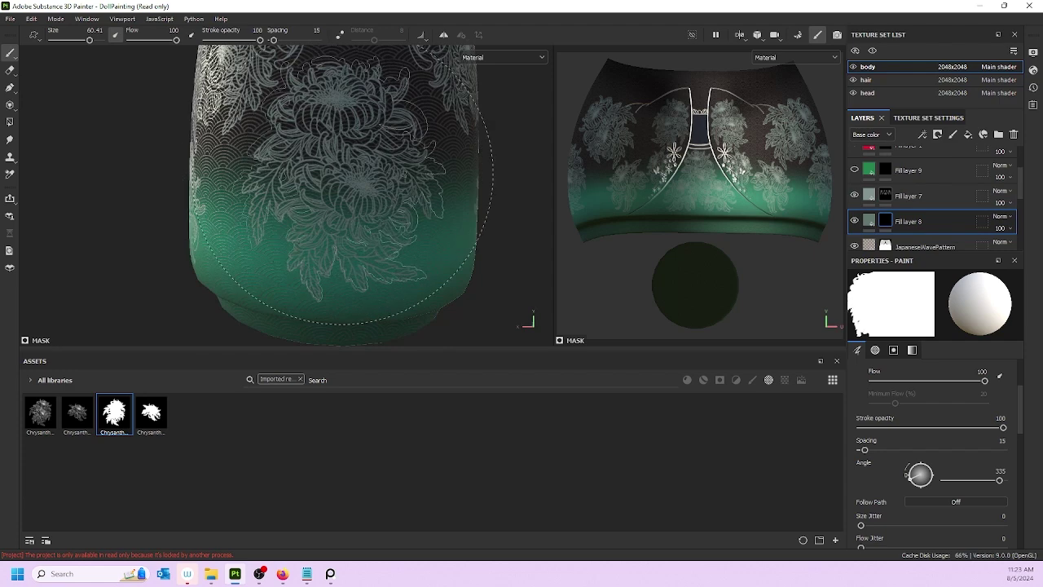
alt+drag(343, 173, 342, 173)
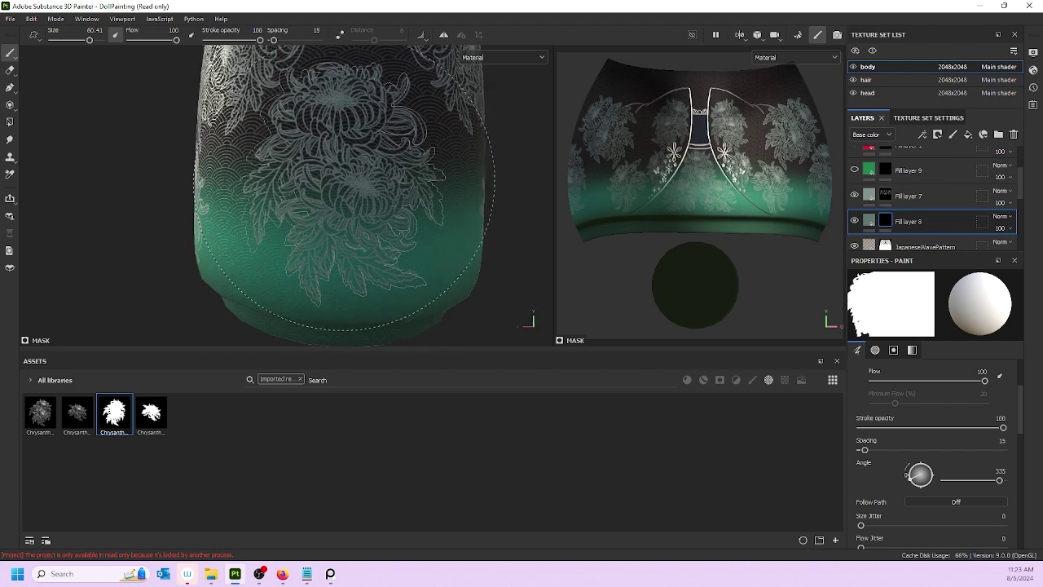
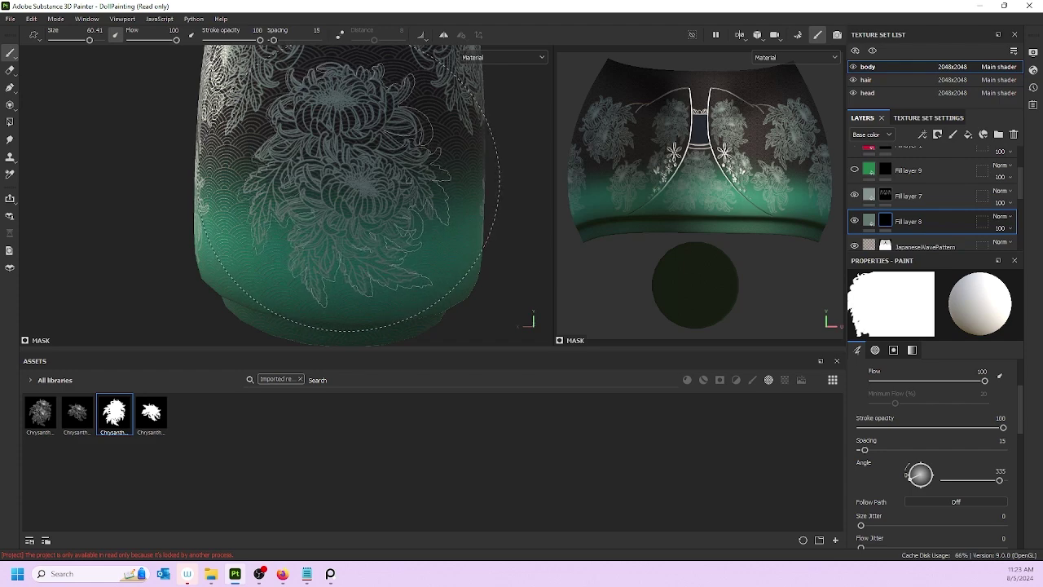
click(350, 181)
alt+drag(399, 196, 520, 262)
mouse_move(338, 203)
alt+mouse_down()
mouse_move(352, 214)
mouse_move(196, 186)
alt+mouse_up()
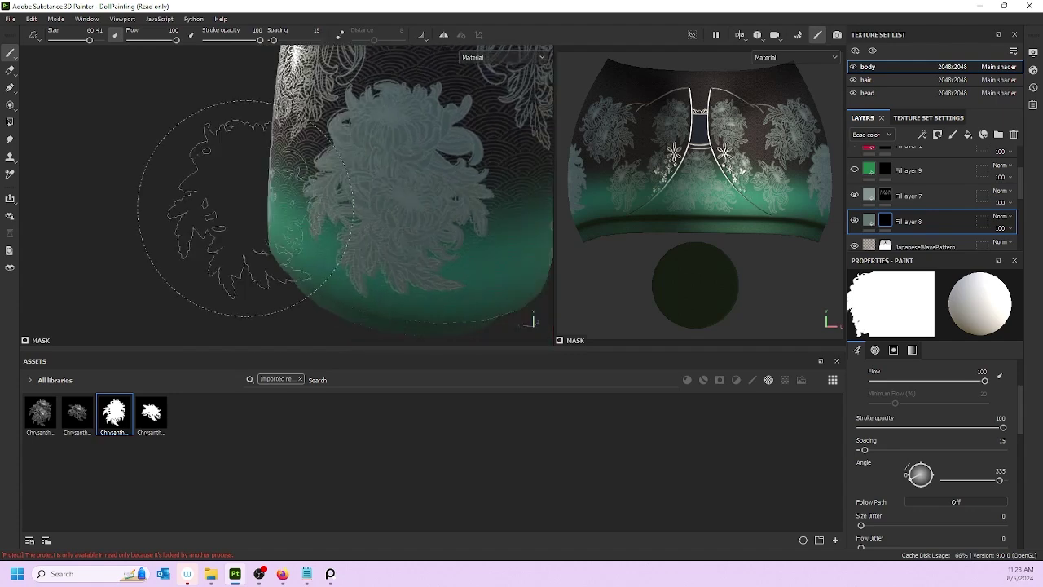
- Undo the silhouette stamp and restamp it at brush size 57.34 over the lower back chrysanthemum
scroll(393, 169, up, 2)
alt+drag(407, 189, 400, 203)
key(ctrl+z)
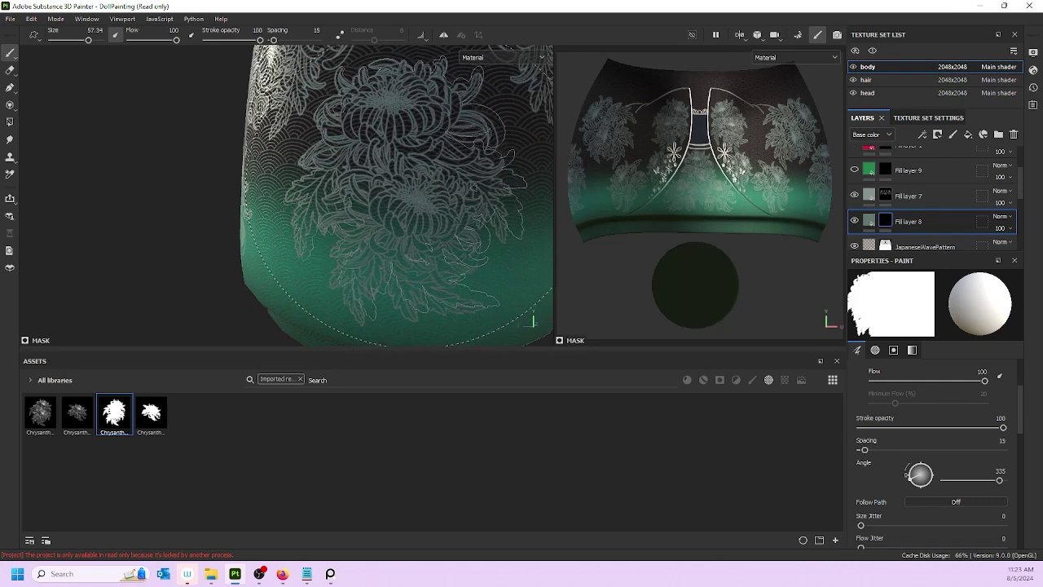
mouse_move(285, 185)
alt+mouse_down()
mouse_move(363, 194)
mouse_move(344, 179)
alt+mouse_up()
key(ctrl+z)
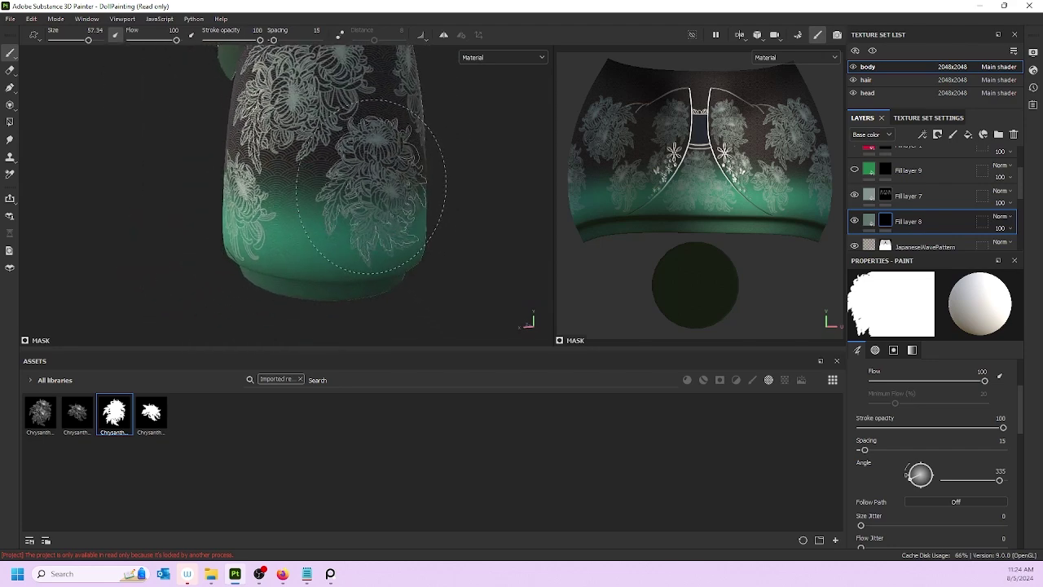
click(371, 188)
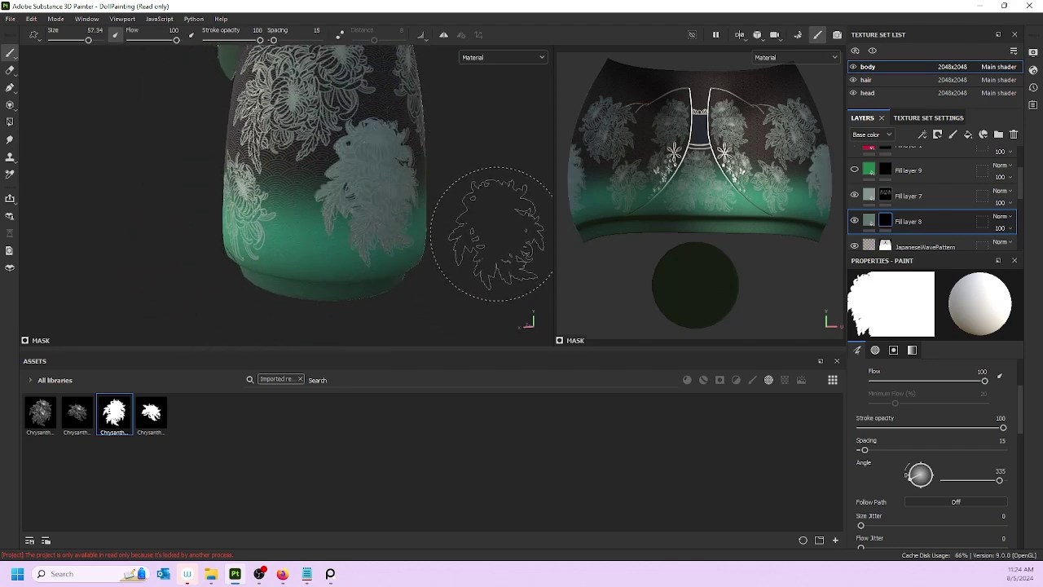
click(372, 188)
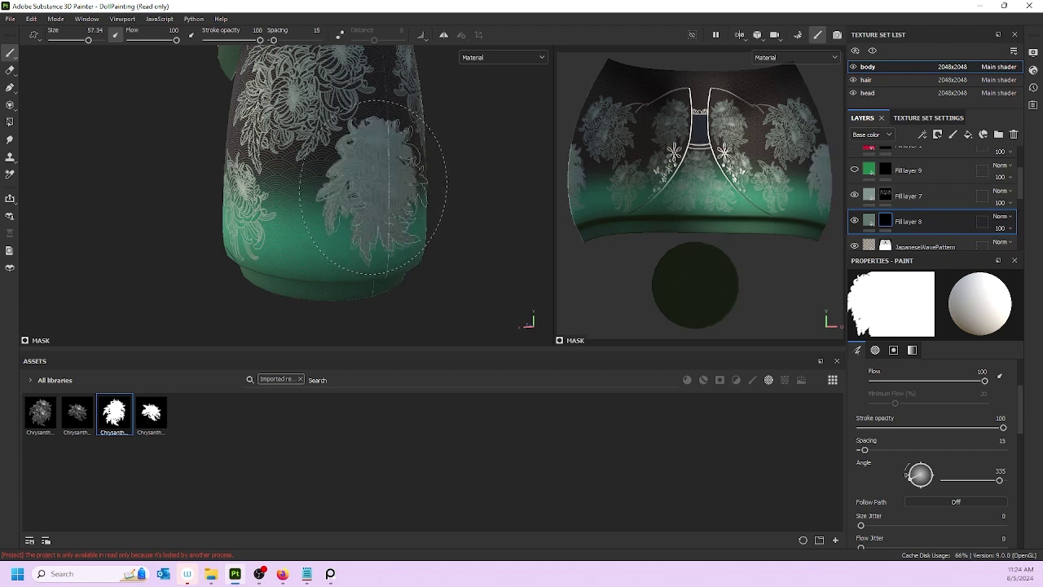
- Choose the second solid chrysanthemum silhouette as the brush alpha and set the brush size to 60.41
mouse_move(454, 174)
alt+mouse_down()
mouse_move(286, 196)
mouse_move(435, 200)
alt+mouse_up()
scroll(391, 205, down, 3)
mouse_move(285, 175)
alt+mouse_down()
mouse_move(326, 163)
mouse_move(318, 140)
mouse_move(501, 189)
mouse_move(542, 180)
mouse_move(428, 208)
mouse_move(289, 195)
alt+mouse_up()
click(152, 416)
mouse_move(468, 224)
alt+mouse_down()
mouse_move(454, 214)
mouse_move(346, 252)
mouse_move(203, 193)
alt+mouse_up()
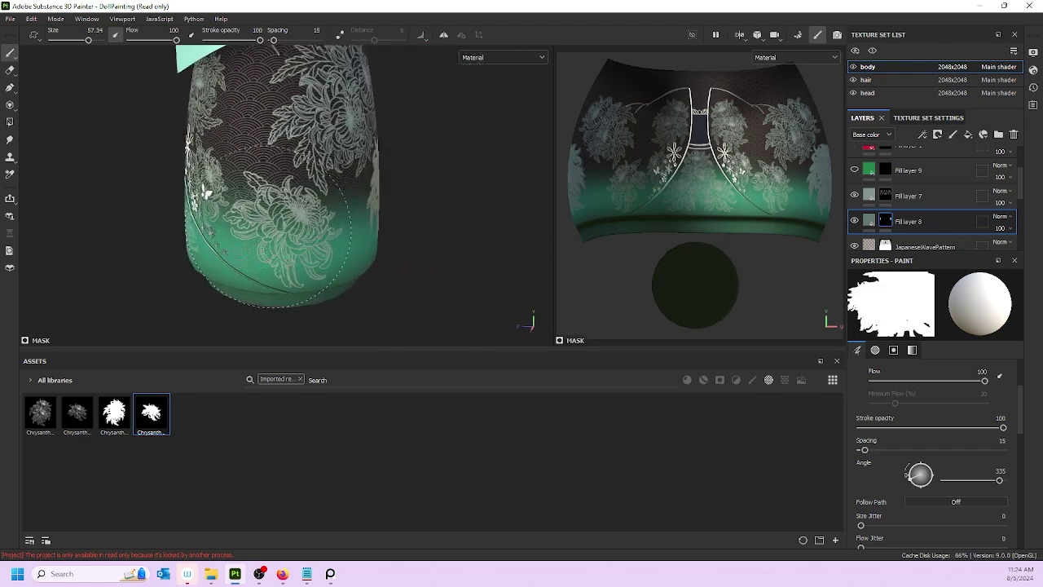
ctrl+right_drag(272, 227, 280, 228)
- Undo a first try and stamp the second solid silhouette over the low chrysanthemums flanking the back one
click(281, 225)
key(ctrl+z)
mouse_move(443, 205)
alt+mouse_down()
mouse_move(452, 220)
mouse_move(413, 250)
mouse_move(432, 236)
mouse_move(395, 200)
mouse_move(407, 203)
alt+mouse_up()
alt+drag(466, 253, 444, 261)
alt+middle_drag(444, 261, 320, 263)
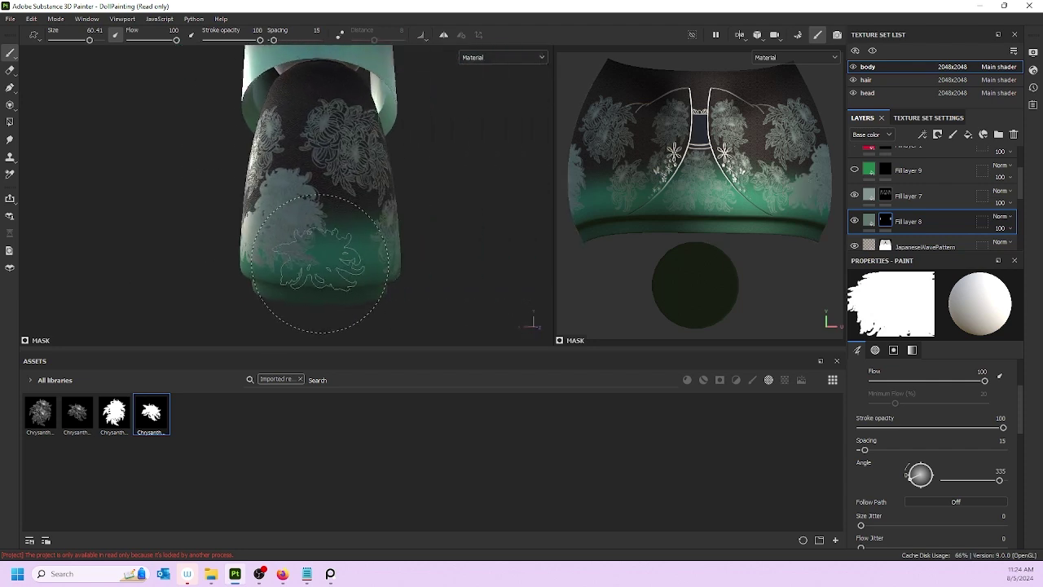
click(343, 252)
mouse_move(484, 199)
alt+mouse_down()
mouse_move(426, 248)
mouse_move(396, 255)
mouse_move(435, 249)
mouse_move(298, 280)
alt+mouse_up()
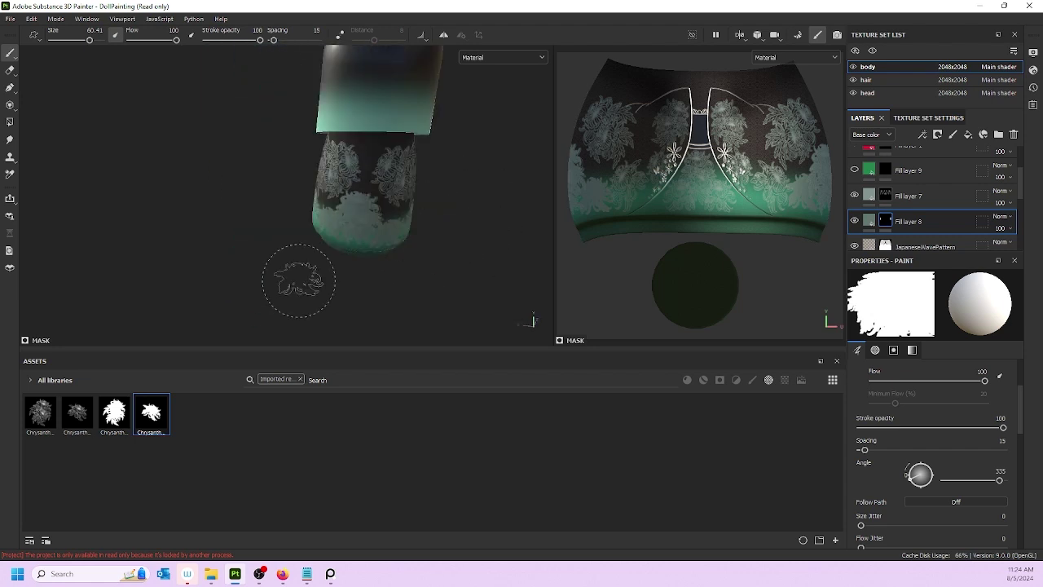
- Choose the second chrysanthemum line drawing as the brush alpha and select the mask of Fill layer 7
click(75, 414)
scroll(398, 223, up, 5)
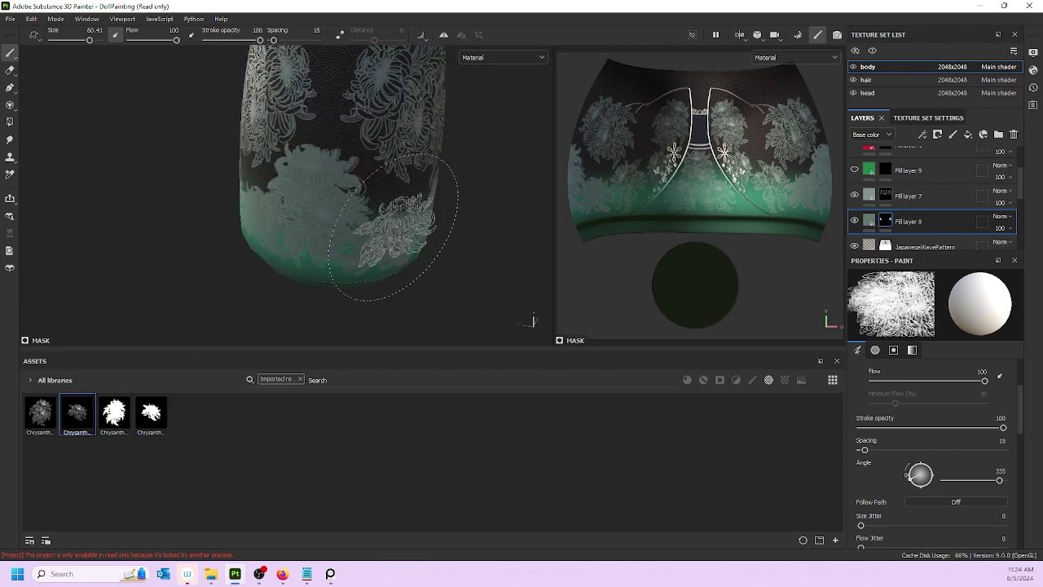
mouse_move(400, 227)
alt+mouse_down()
mouse_move(353, 215)
mouse_move(370, 213)
alt+mouse_up()
click(886, 195)
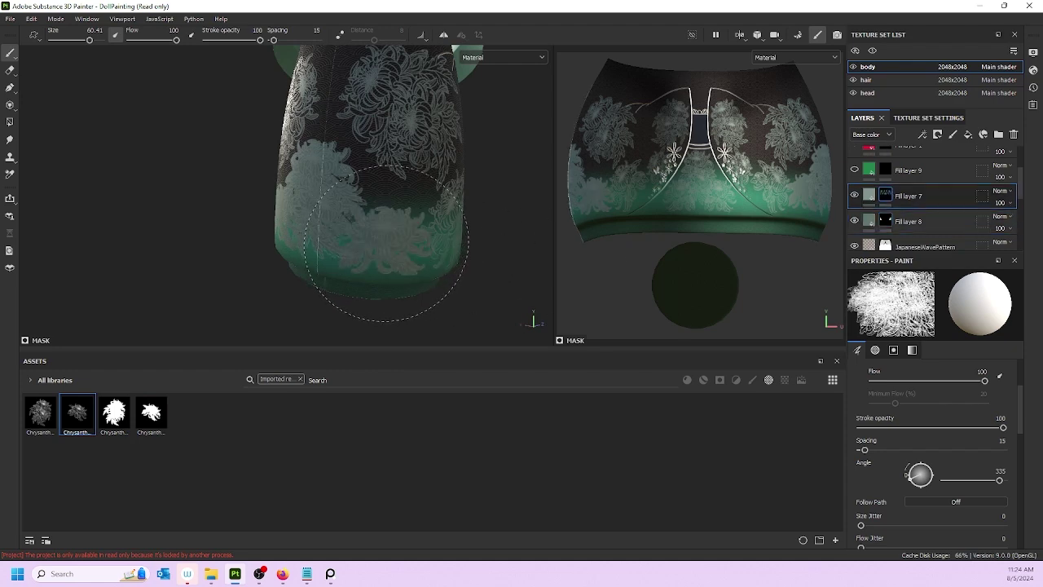
- Examine the chrysanthemum decoration around the doll's body from the back, front and side
alt+drag(261, 205, 342, 214)
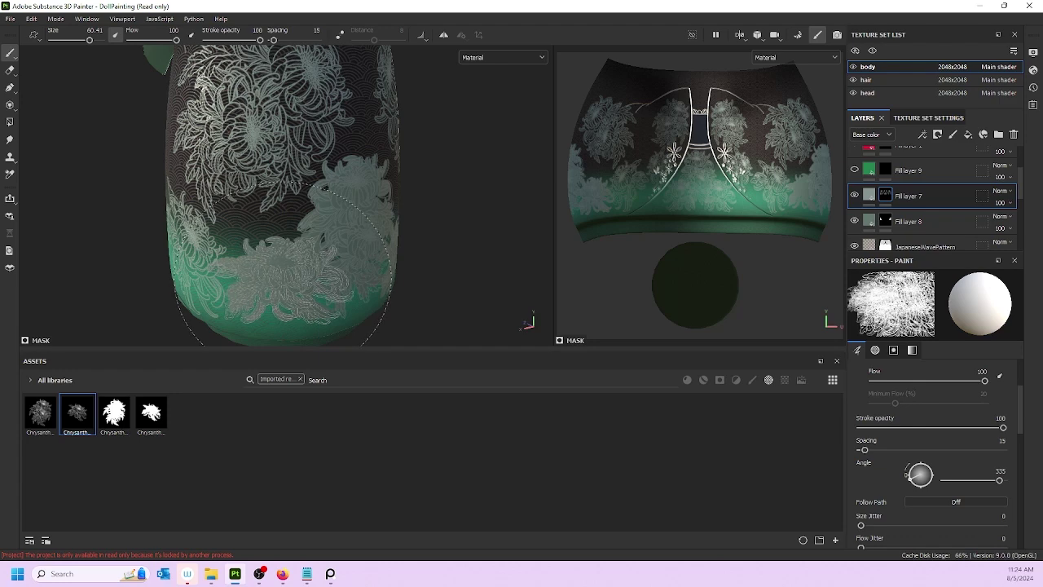
scroll(285, 260, down, 10)
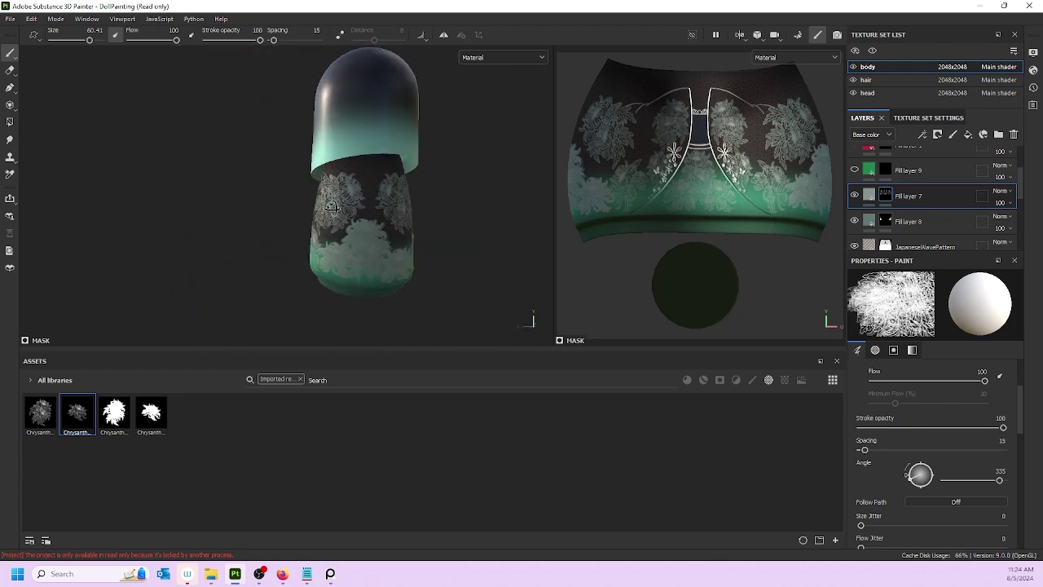
alt+drag(320, 216, 806, 220)
scroll(378, 246, up, 3)
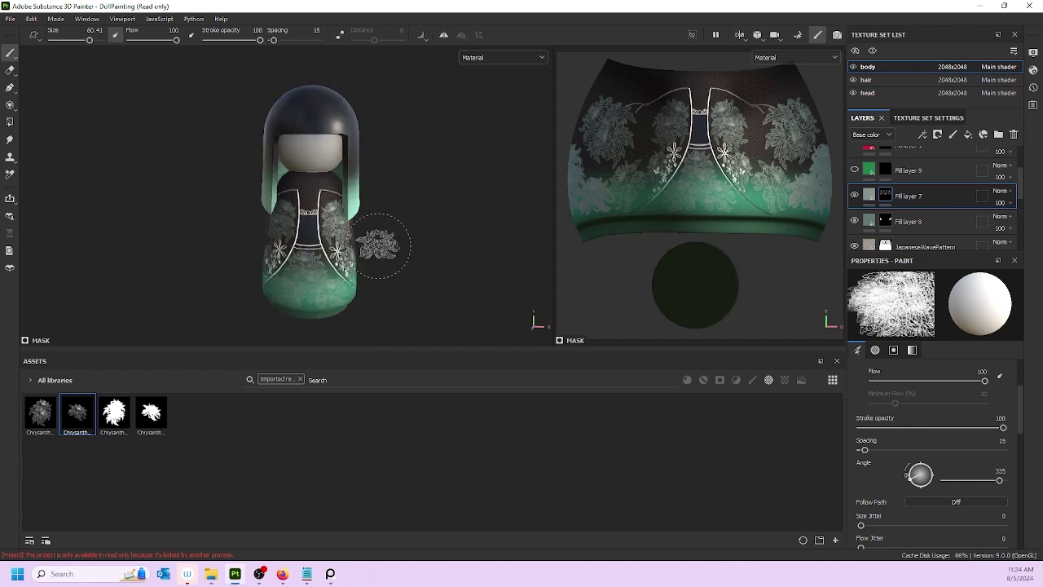
scroll(358, 163, up, 5)
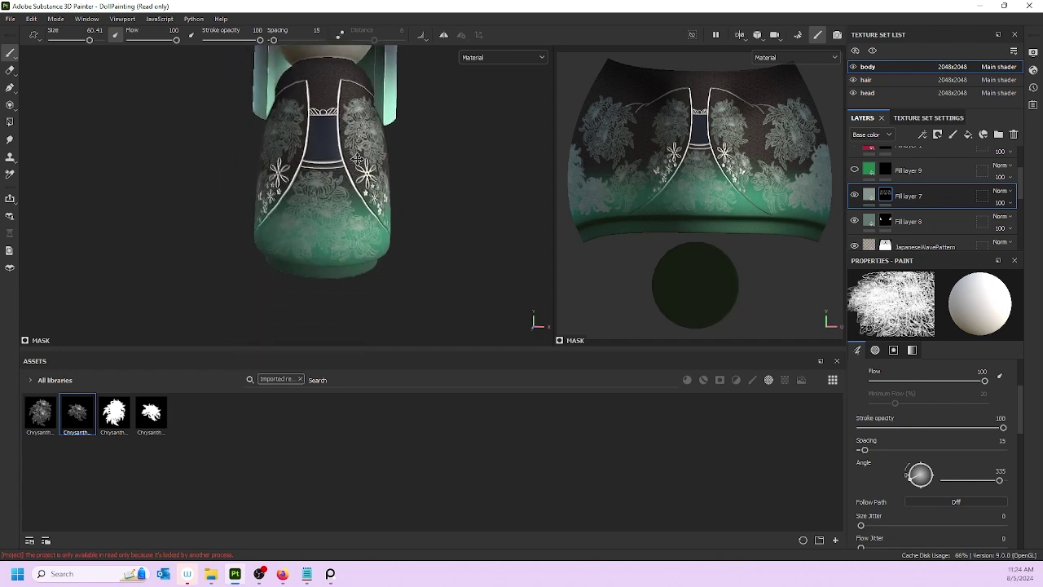
scroll(353, 151, down, 5)
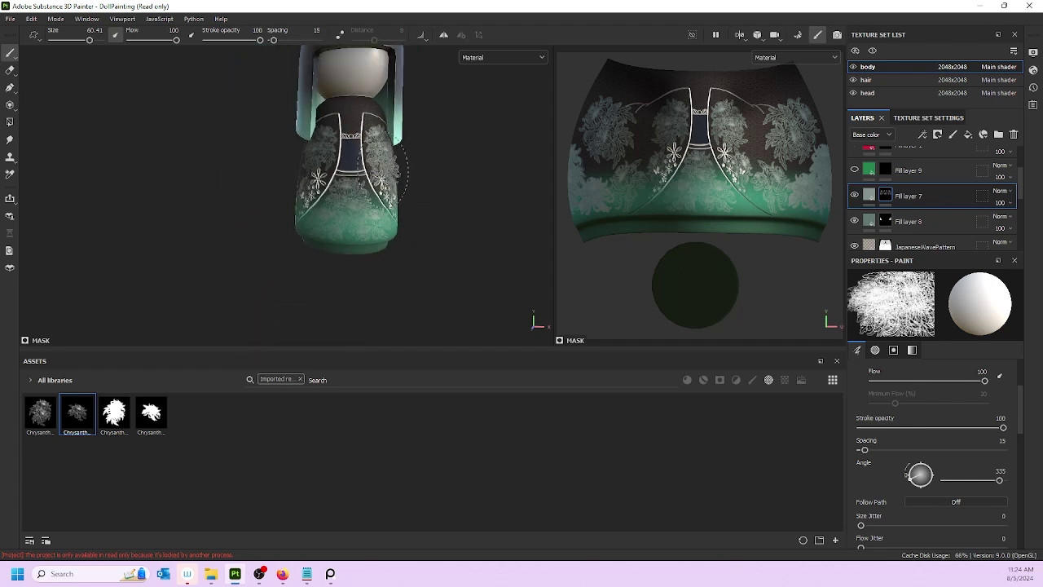
alt+drag(339, 226, 305, 233)
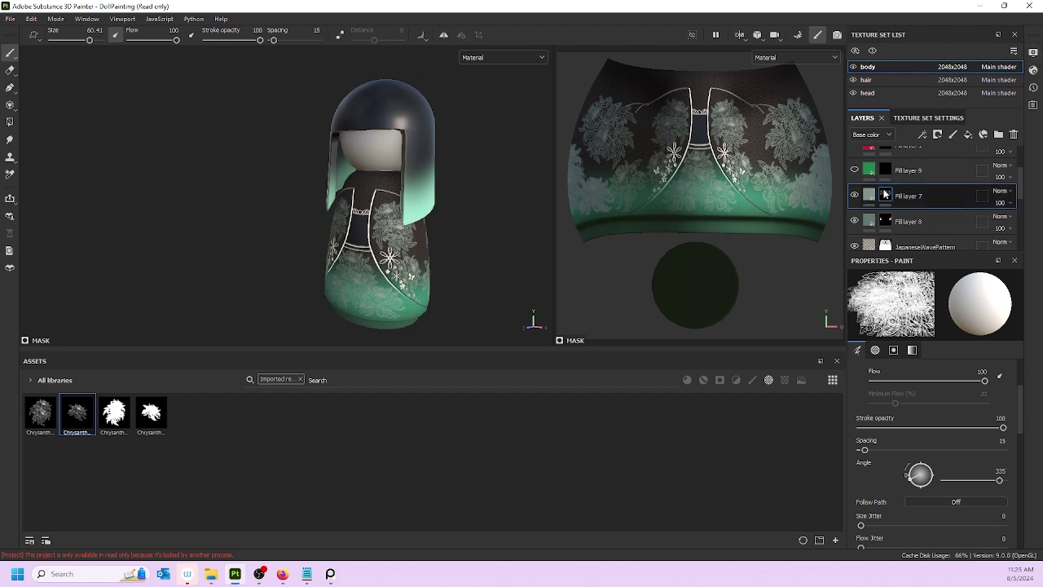
- Keep Fill layer 9 hidden, show the red Fill layer 1 and select its mask
click(926, 171)
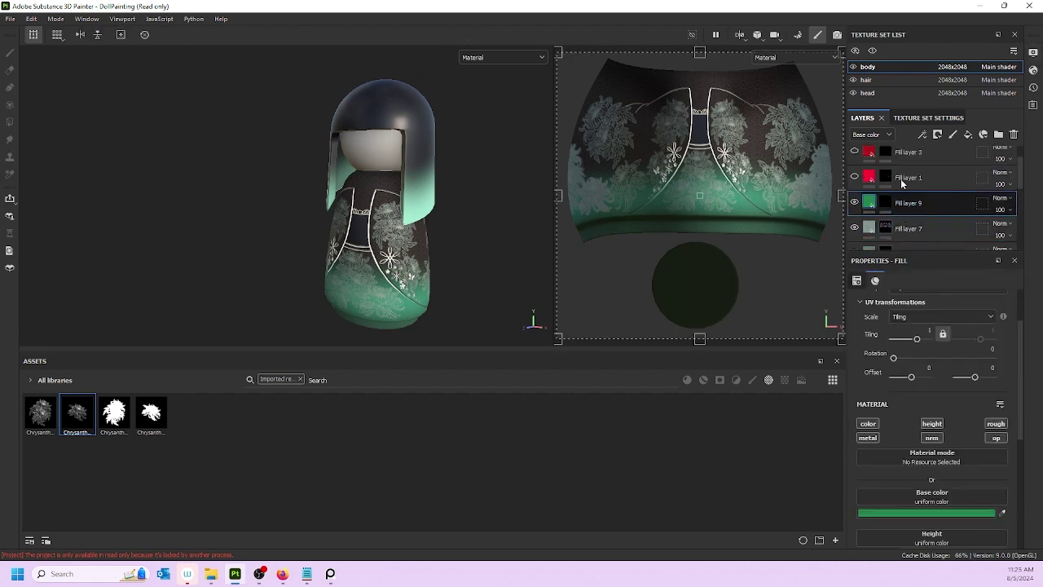
scroll(926, 187, up, 2)
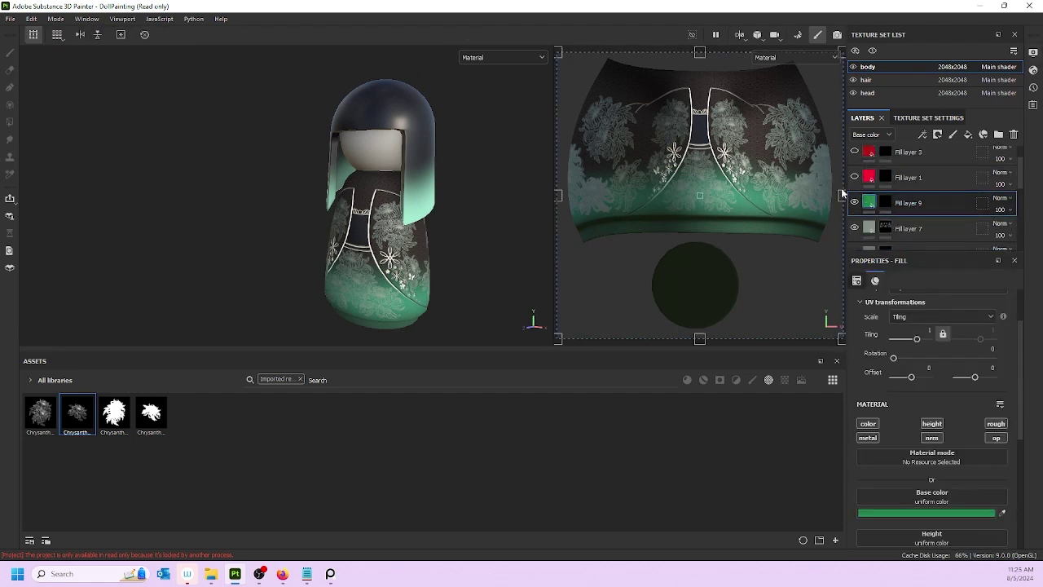
click(854, 203)
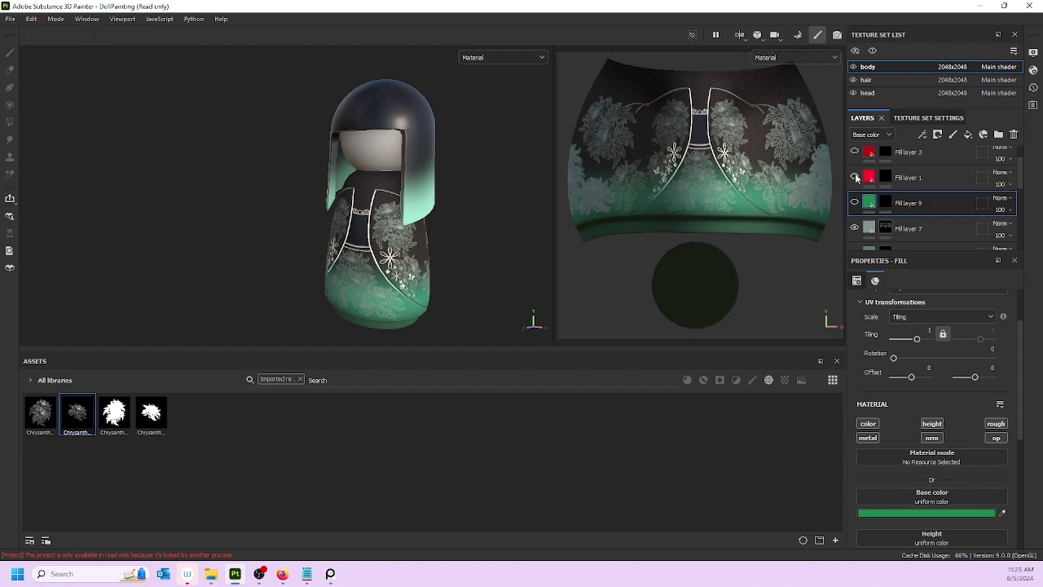
click(886, 178)
- Choose the first solid chrysanthemum silhouette as the brush alpha, with size 51.44 and angle 13
scroll(380, 220, up, 6)
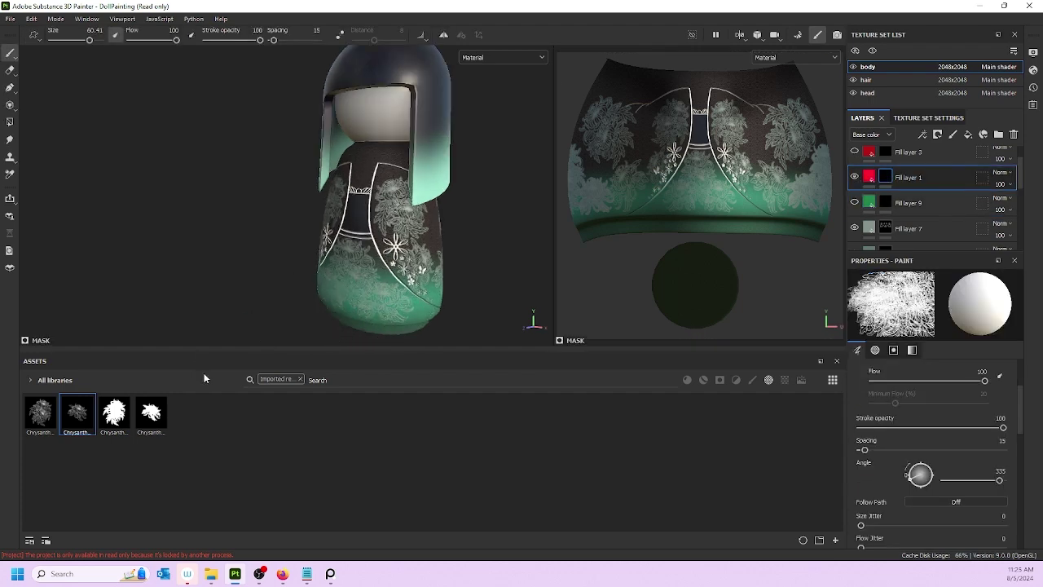
alt+drag(380, 233, 287, 246)
alt+drag(439, 236, 351, 237)
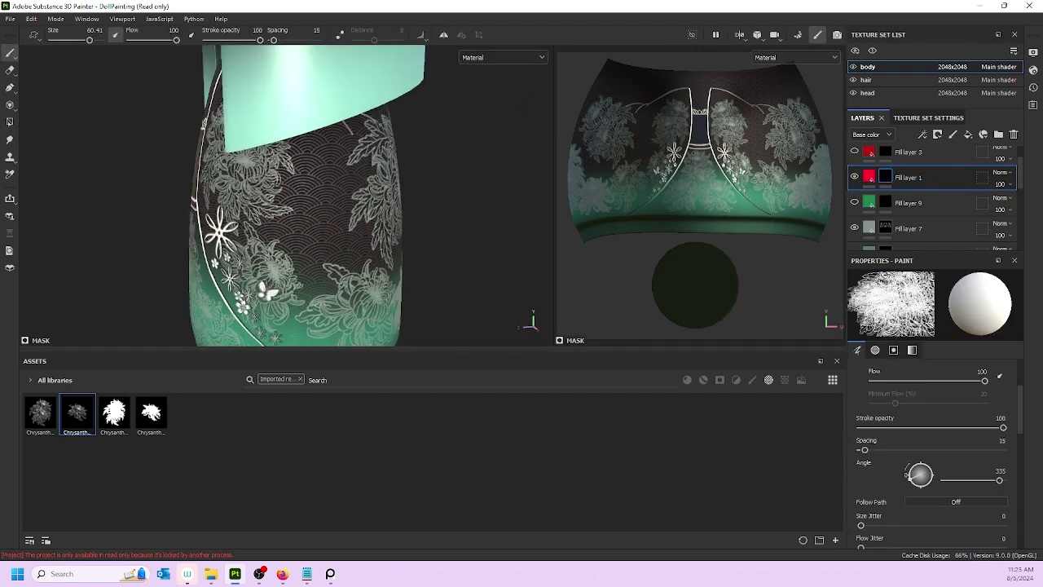
mouse_move(277, 240)
alt+mouse_down()
mouse_move(357, 217)
mouse_move(346, 219)
alt+mouse_up()
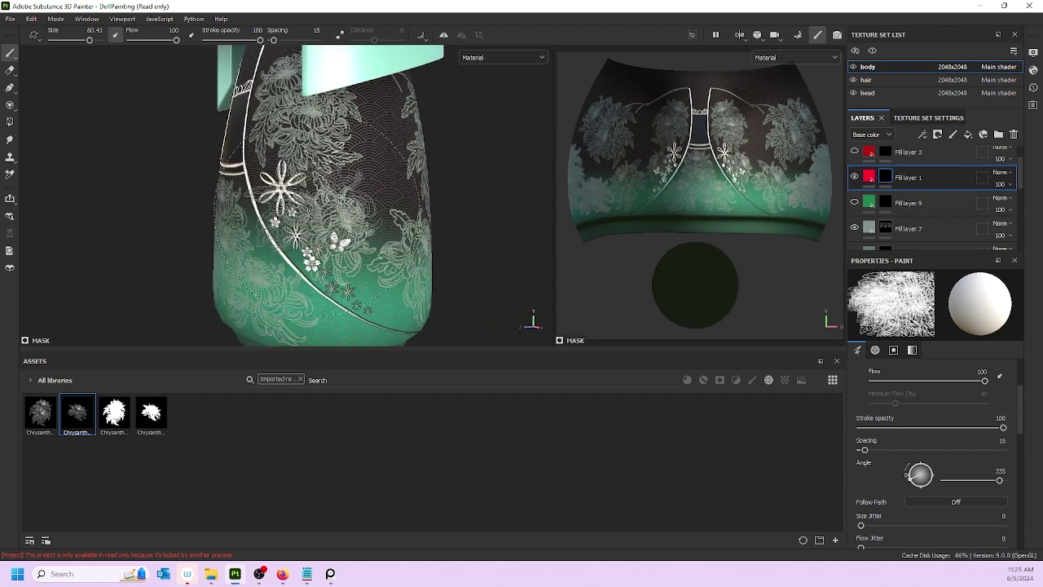
click(105, 425)
mouse_move(145, 259)
alt+mouse_down()
mouse_move(310, 167)
mouse_move(292, 157)
alt+mouse_up()
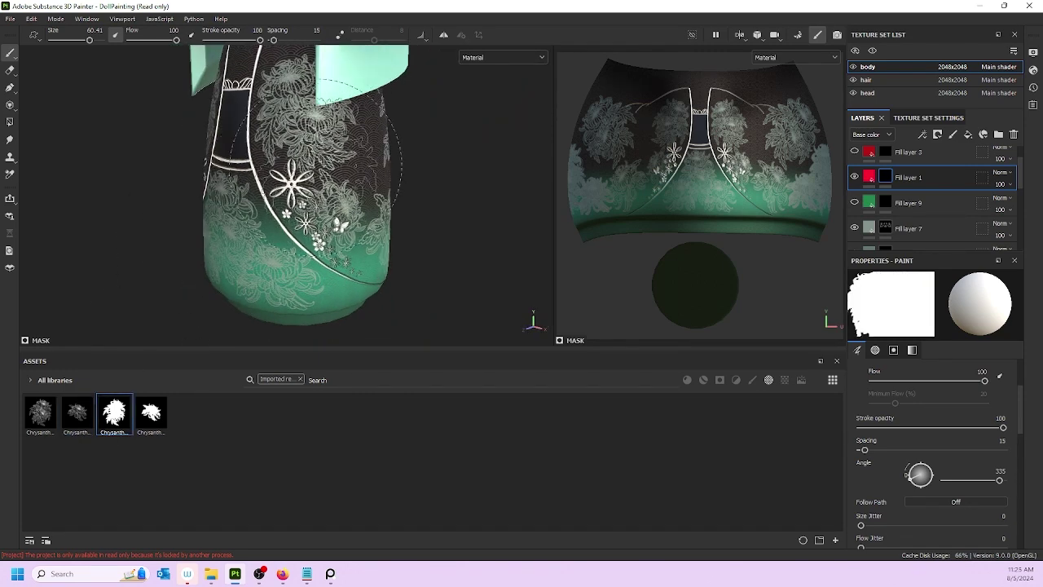
ctrl+right_drag(335, 153, 326, 152)
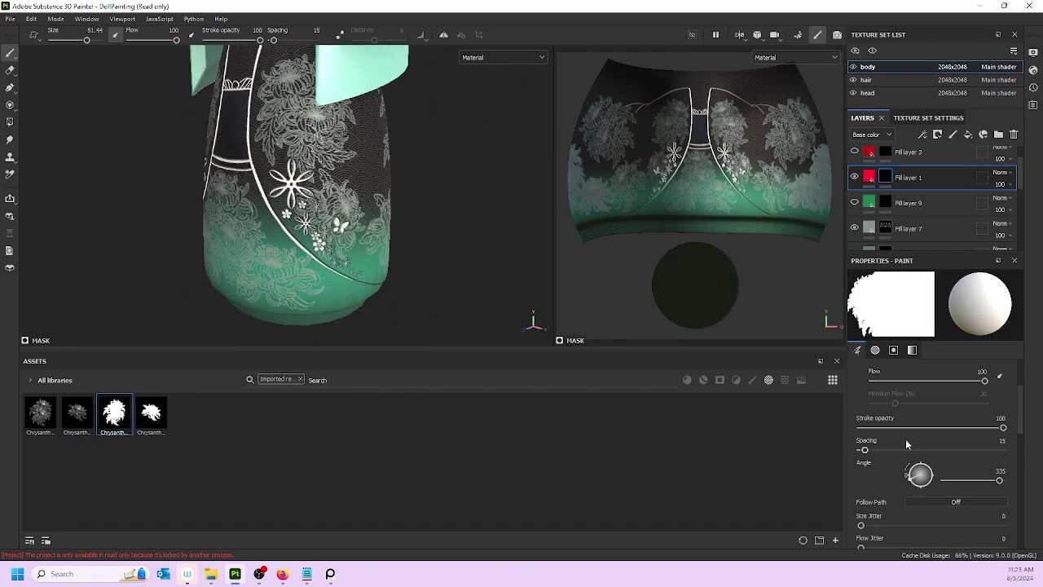
drag(906, 477, 907, 473)
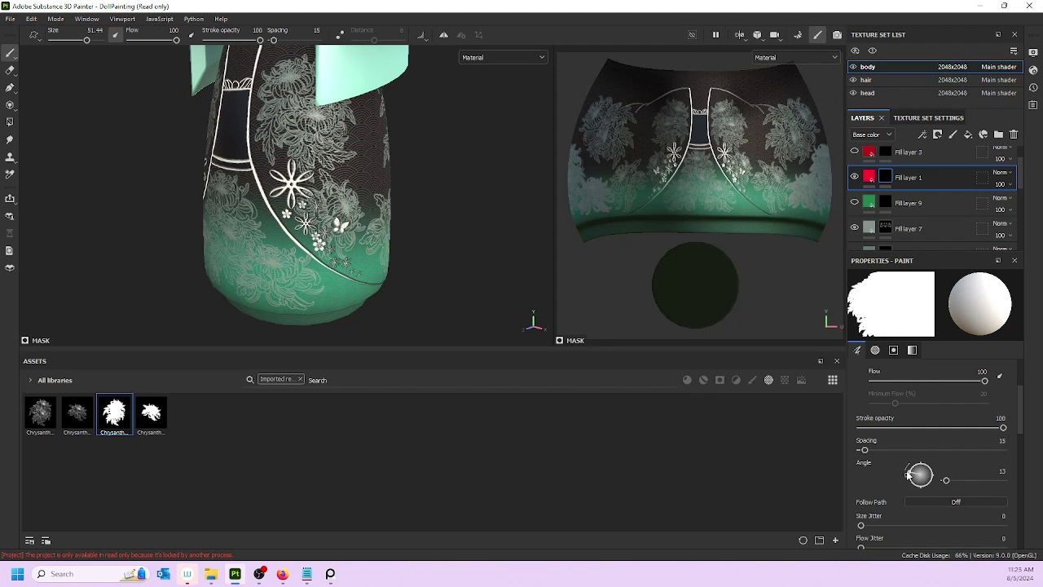
- Try stamping the red silhouette on one side of the body beside the large outlined flower, and undo each attempt
click(324, 167)
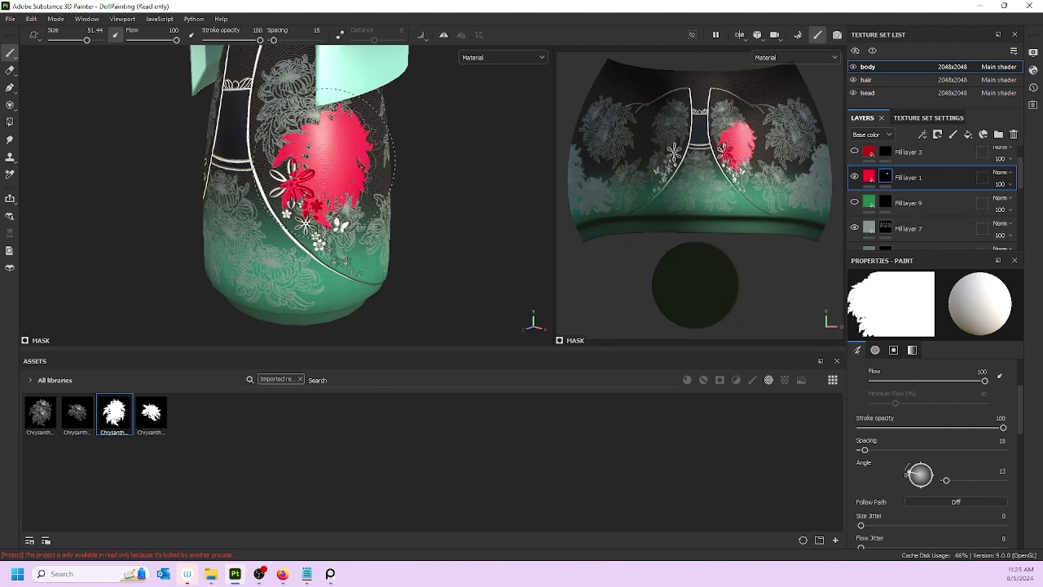
mouse_move(497, 208)
alt+mouse_down()
mouse_move(348, 195)
mouse_move(358, 145)
alt+mouse_up()
key(ctrl+z)
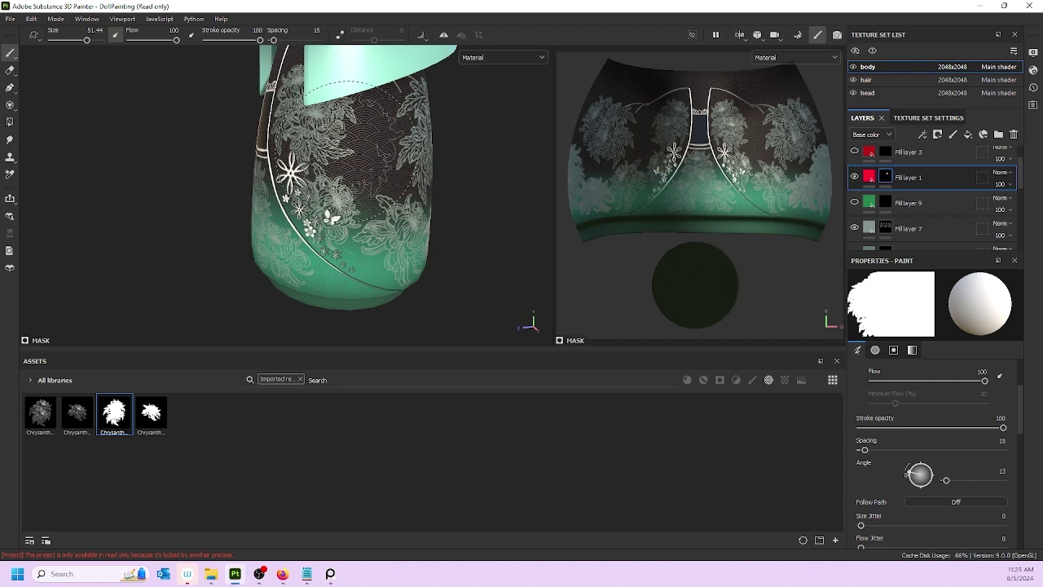
click(352, 149)
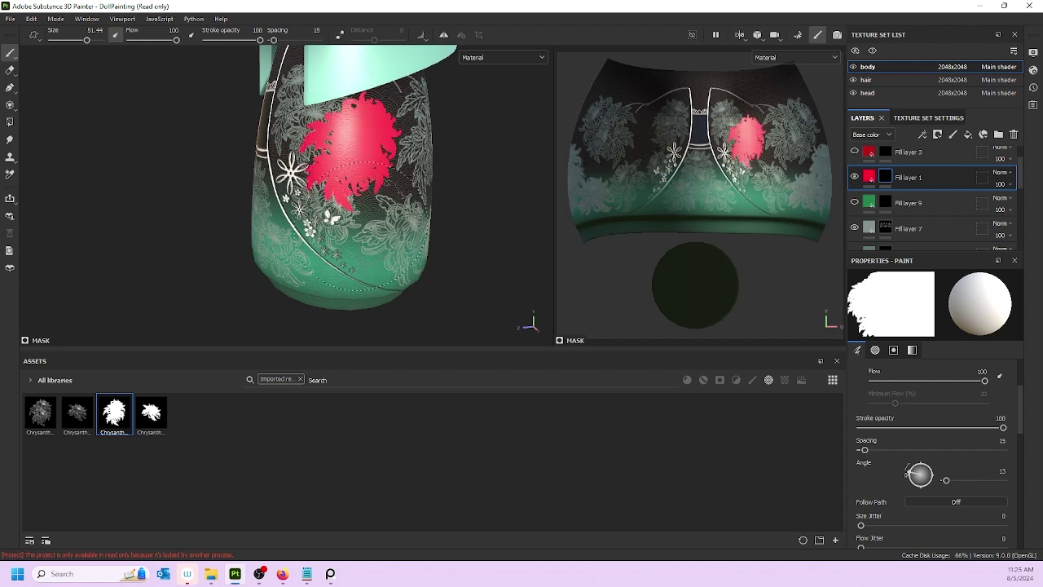
key(ctrl+z)
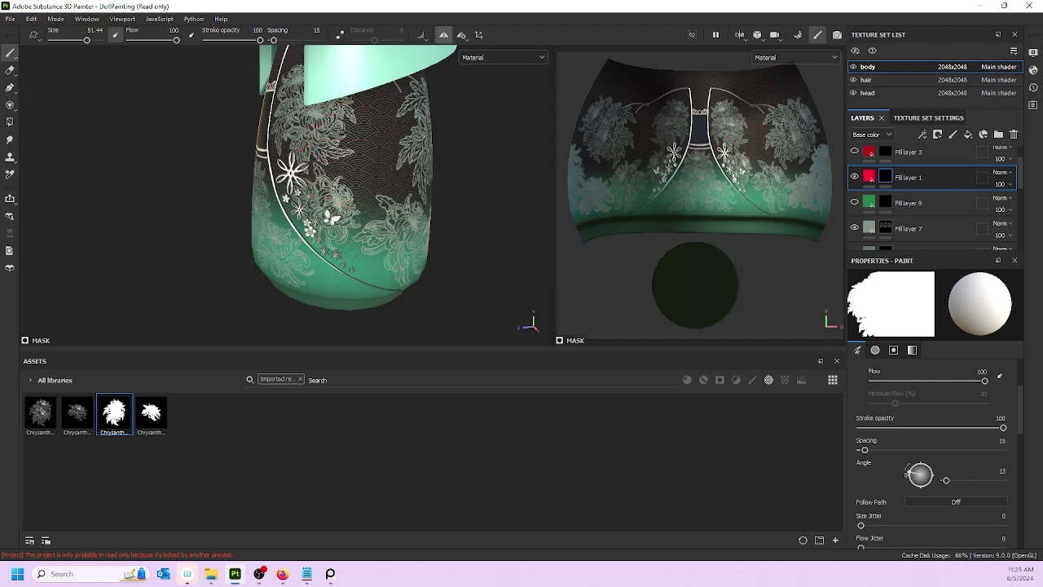
- With symmetry on, stamp the red chrysanthemum silhouette on both sides of the body, just below the hair
click(351, 148)
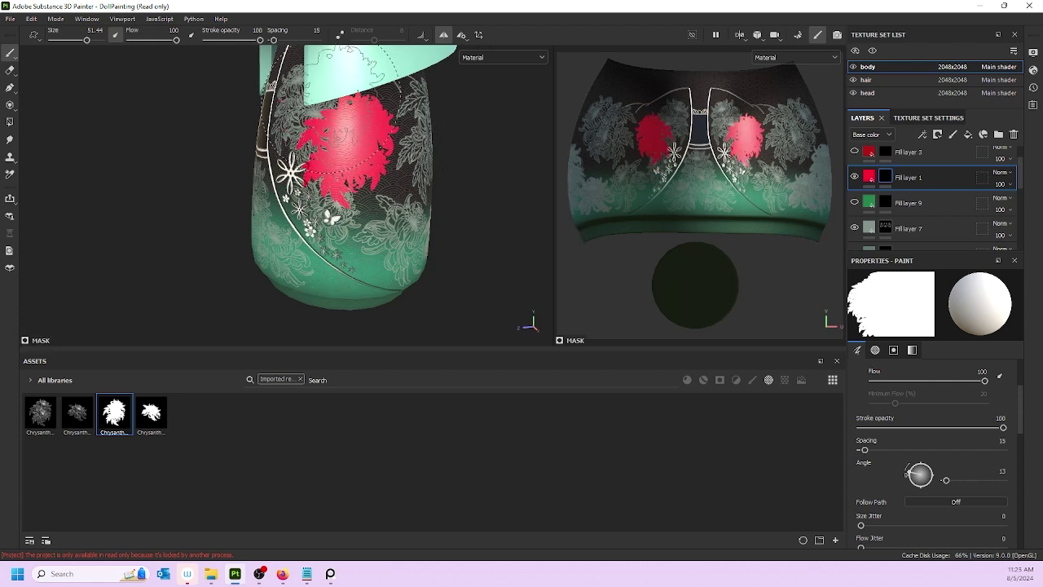
alt+middle_drag(334, 106, 383, 217)
alt+drag(383, 217, 418, 262)
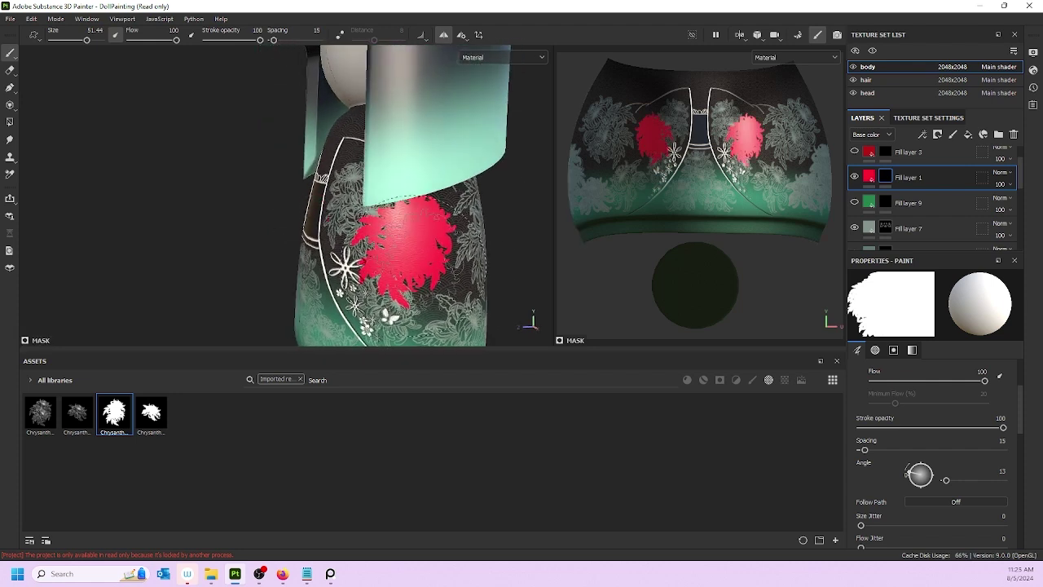
- Undo the last red stamp and restamp the solid chrysanthemum silhouette at brush size 63.56 on both sides of the body
alt+middle_drag(417, 266, 360, 176)
key(ctrl+z)
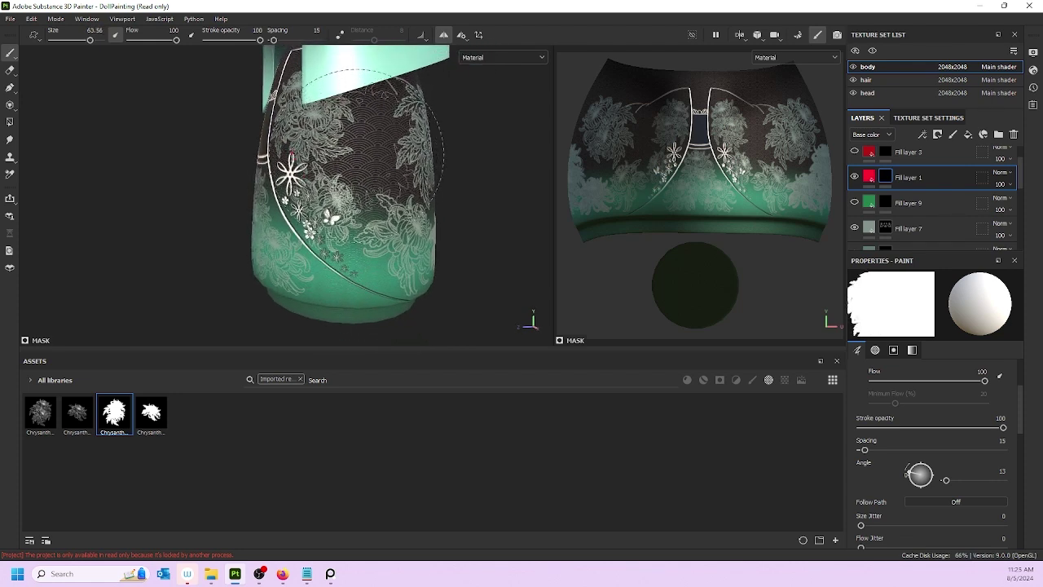
click(361, 159)
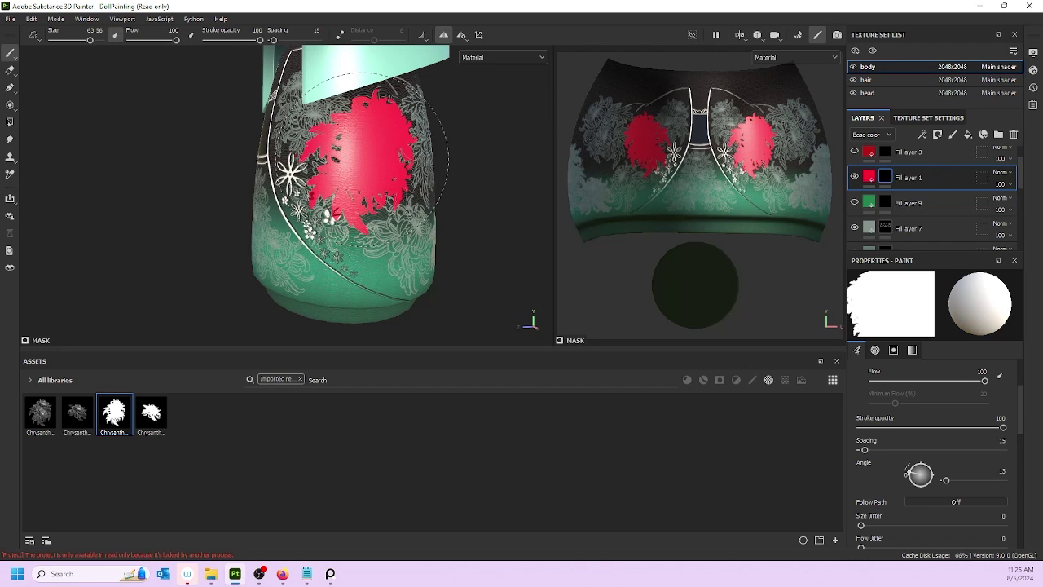
- Show Fill layer 3 and stamp the first chrysanthemum line alpha in its mask, directly over the red silhouettes
click(36, 415)
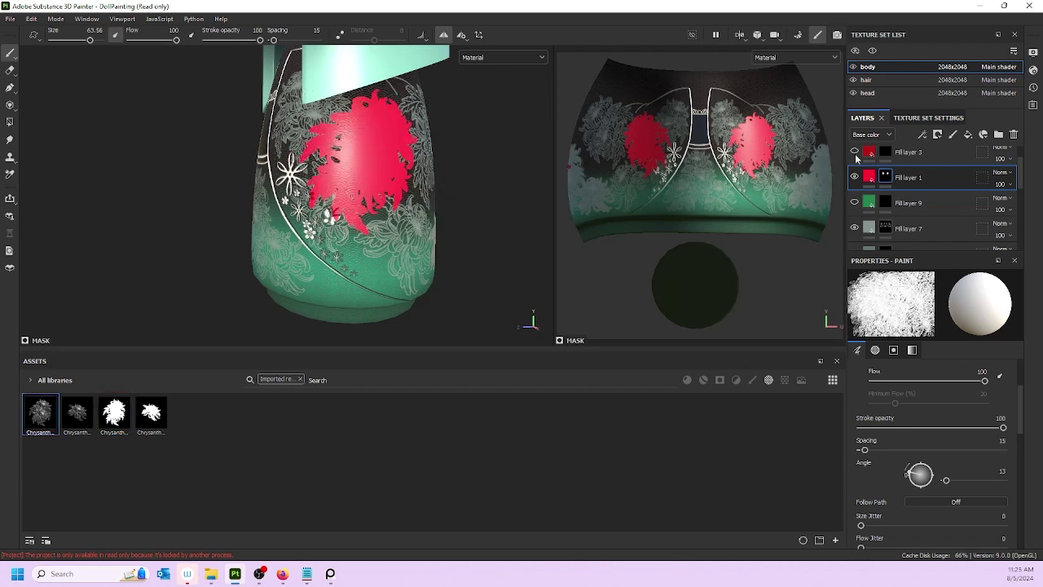
click(857, 155)
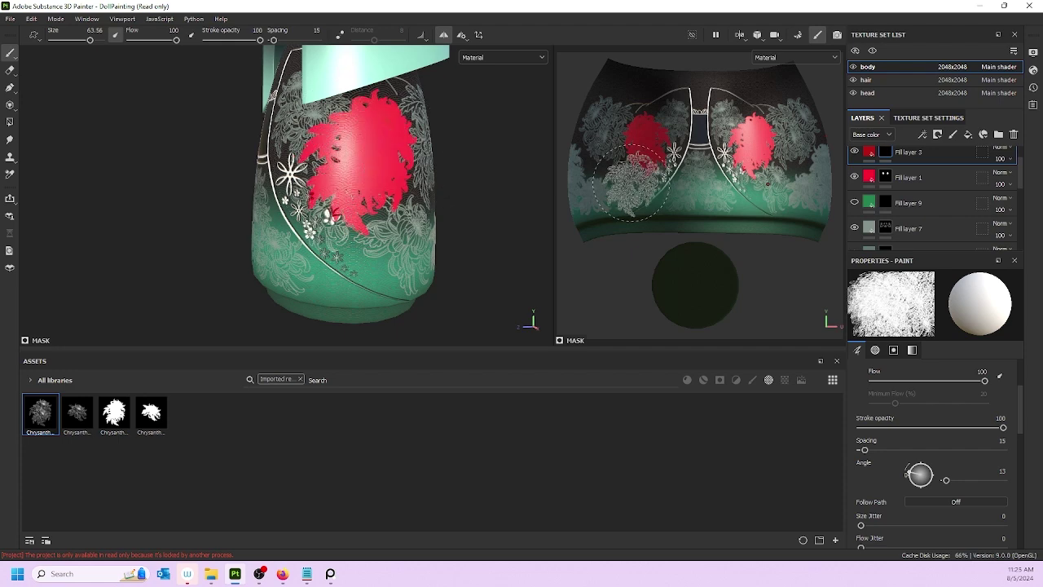
scroll(929, 204, up, 1)
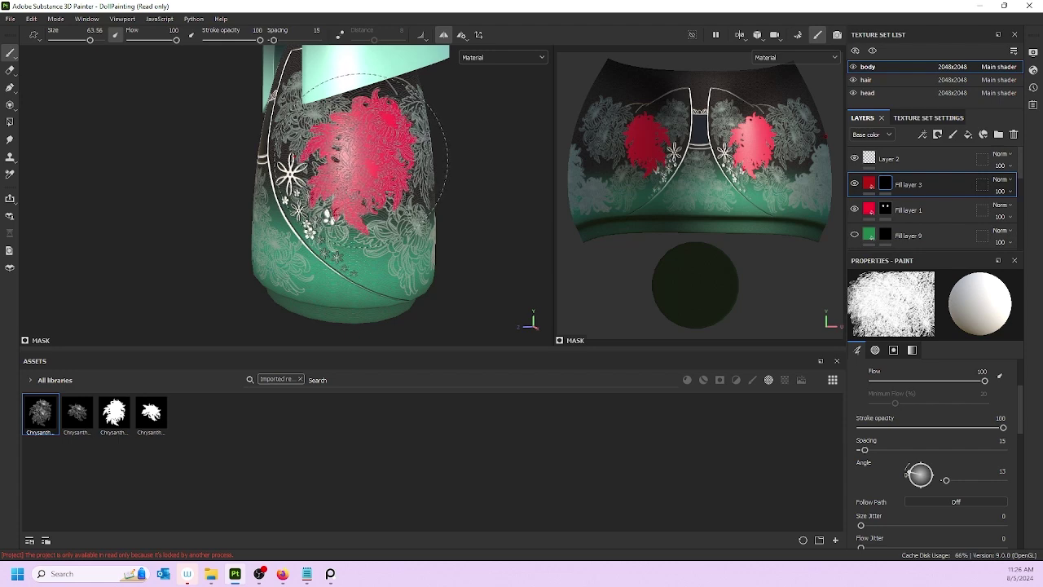
alt+drag(524, 175, 240, 188)
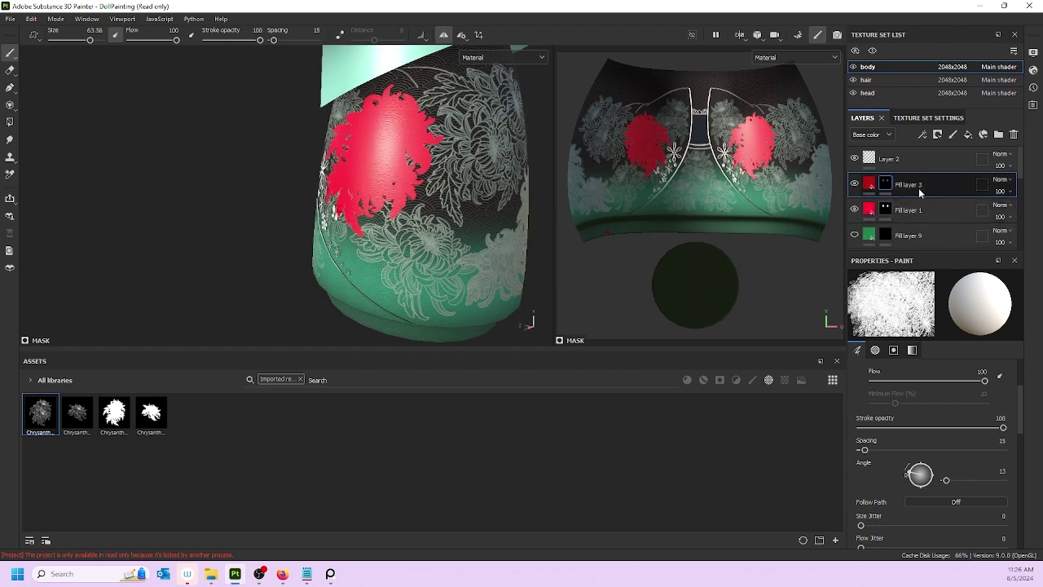
- Try the Multiply blend mode on Fill layer 3, toggling Fill layer 1's visibility to compare the line detail
click(998, 179)
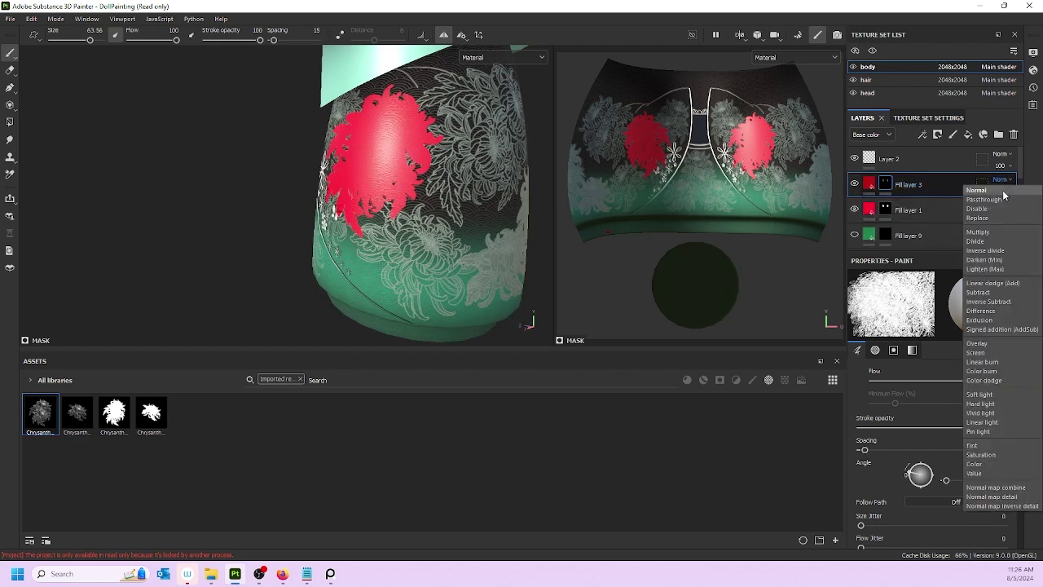
click(982, 236)
alt+drag(513, 159, 542, 162)
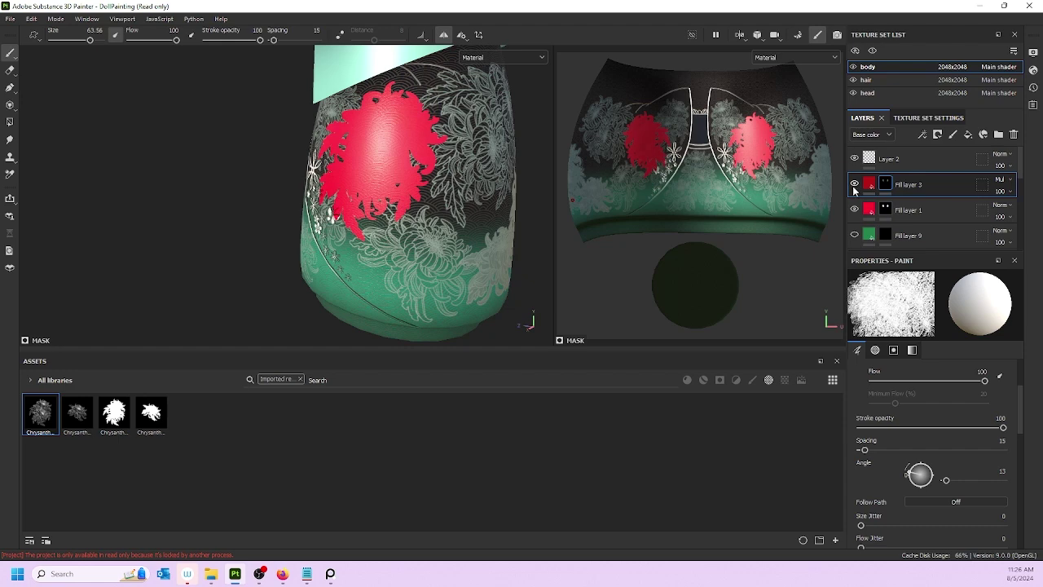
click(855, 211)
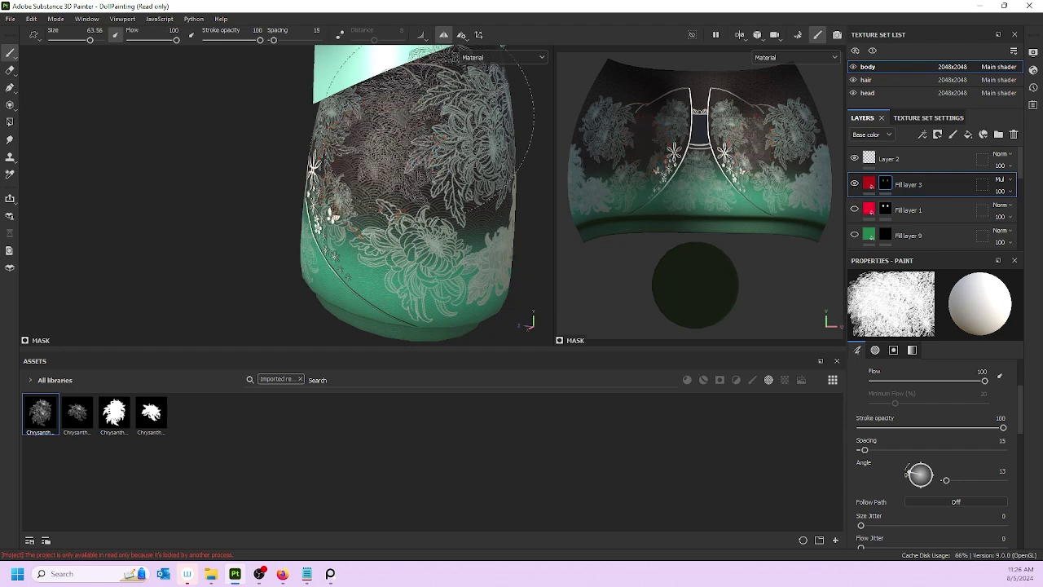
alt+drag(355, 140, 382, 168)
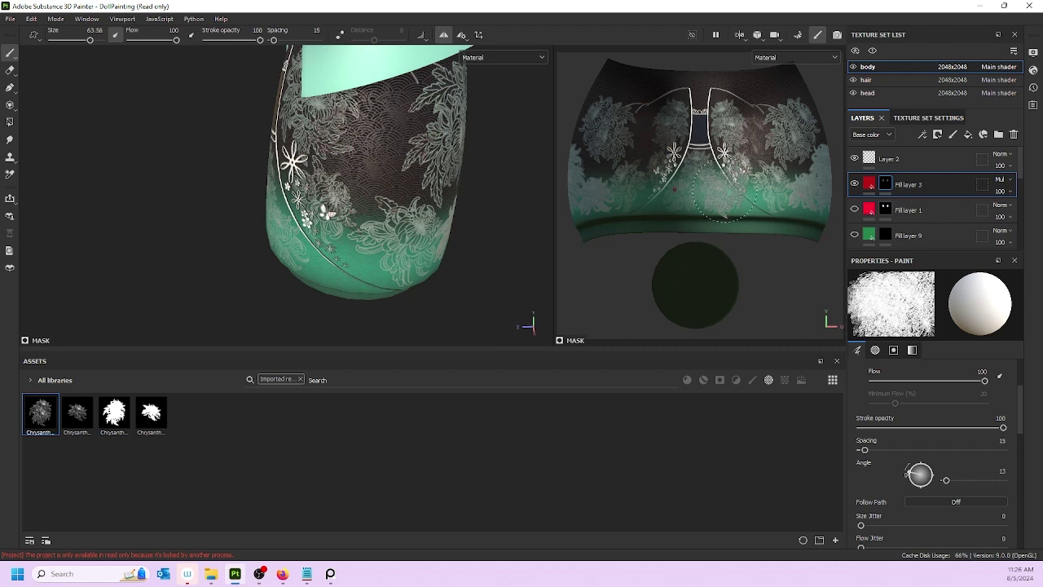
click(854, 210)
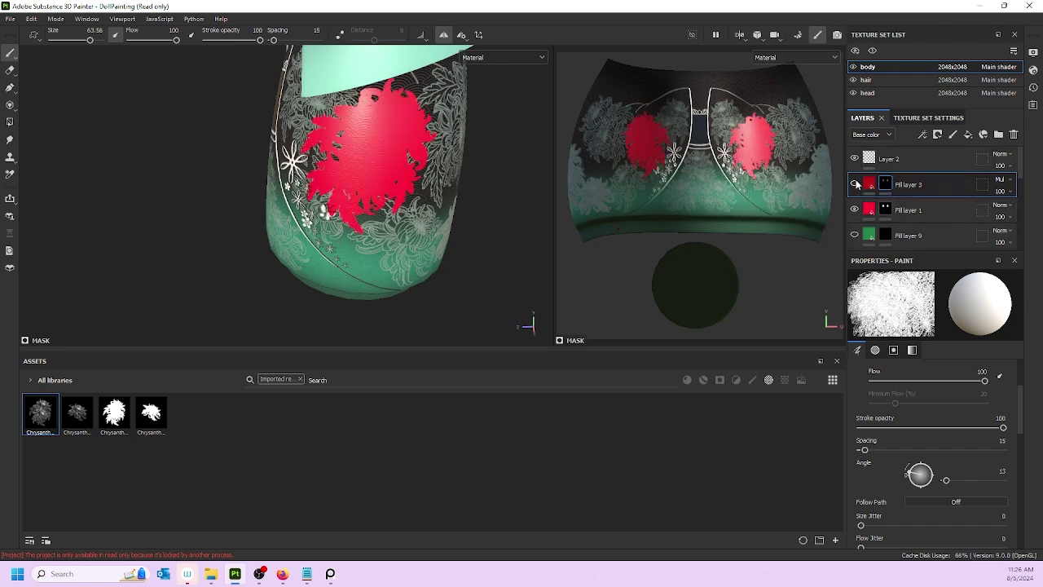
click(855, 210)
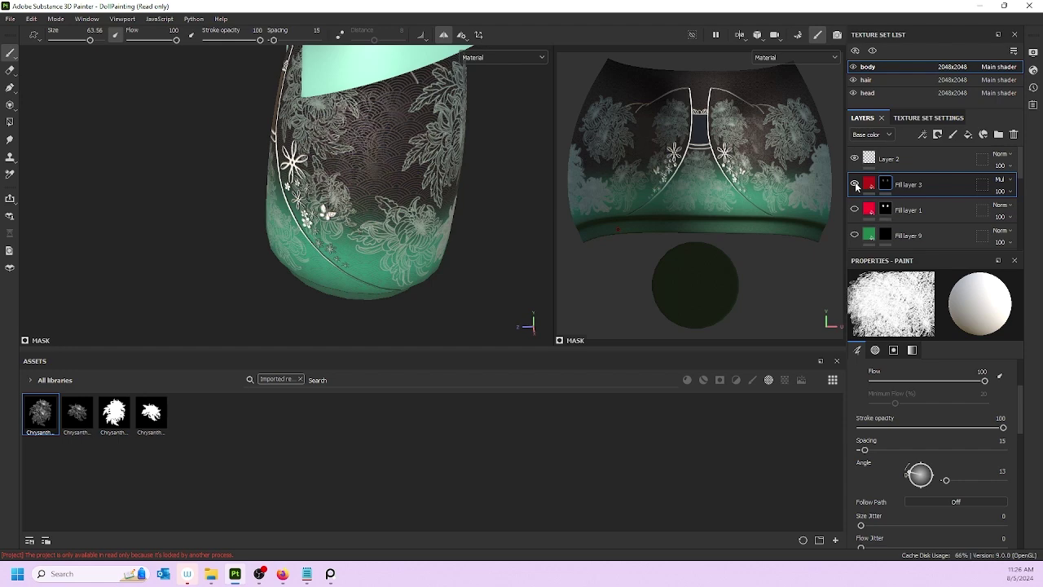
- Return Fill layer 3 to the Normal blend mode and show the red Fill layer 1 again
click(999, 179)
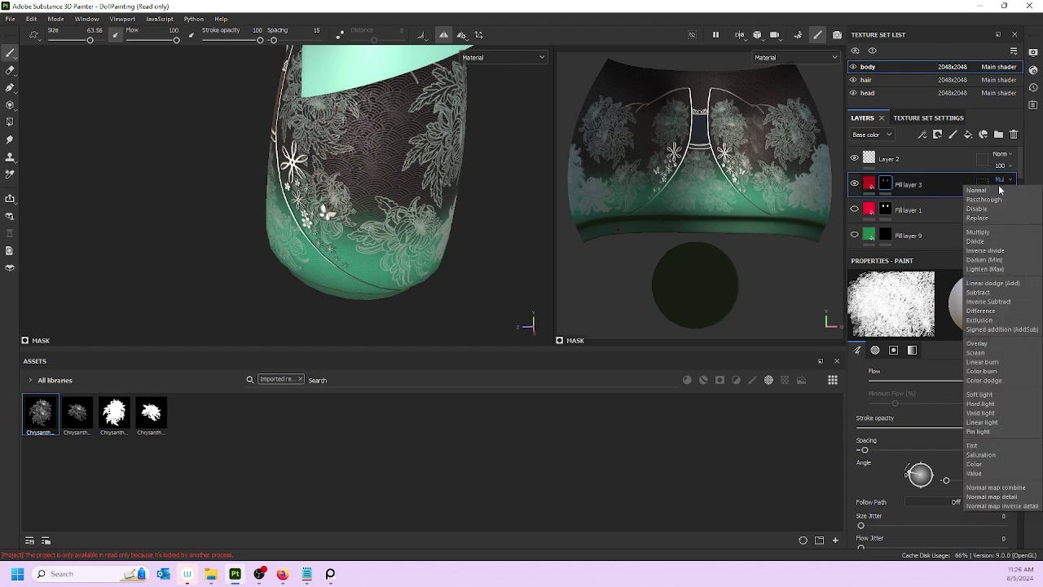
click(994, 189)
mouse_move(481, 163)
alt+mouse_down()
mouse_move(492, 163)
mouse_move(470, 90)
alt+mouse_up()
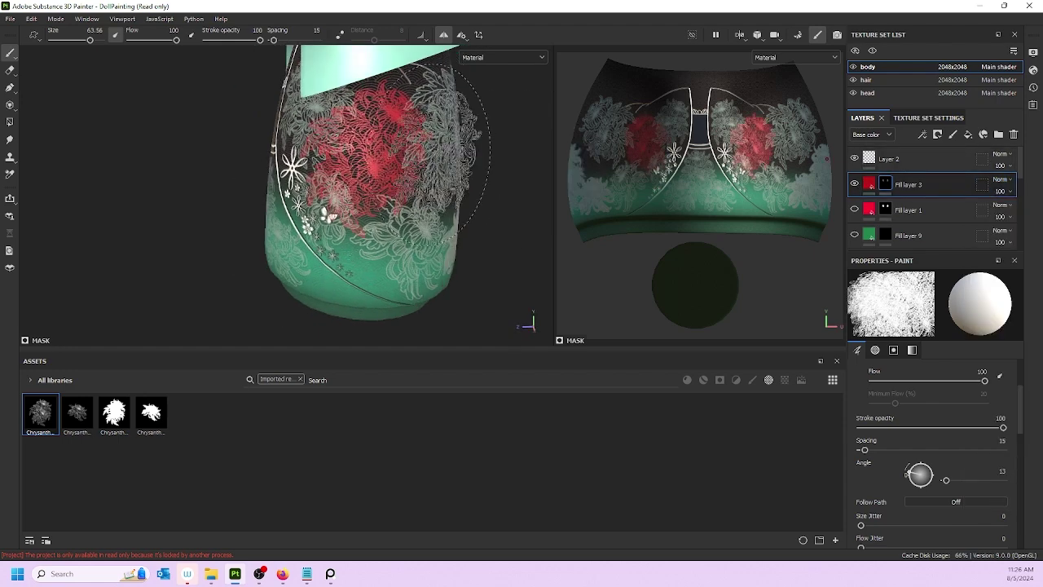
click(872, 187)
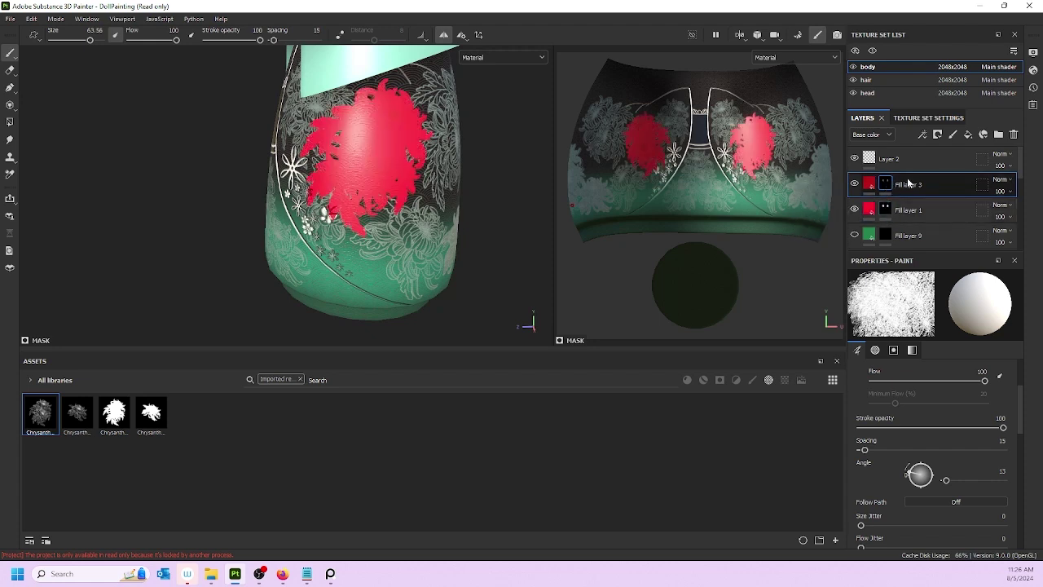
- Set Fill layer 3's base color to dark red 5A0C0C and check the flower lines on the whole doll
click(872, 184)
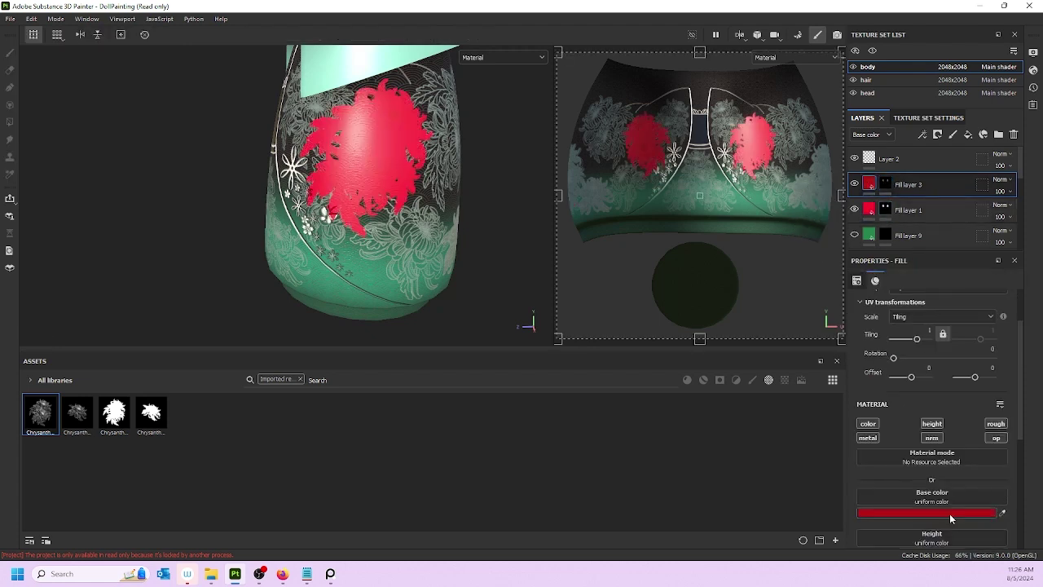
click(949, 513)
drag(912, 416, 907, 462)
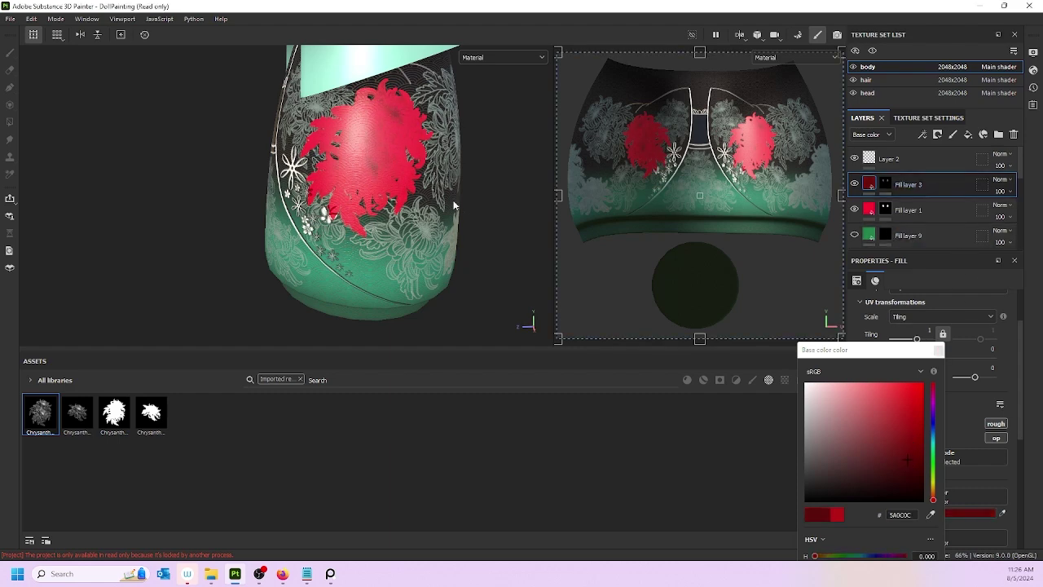
alt+drag(453, 205, 485, 218)
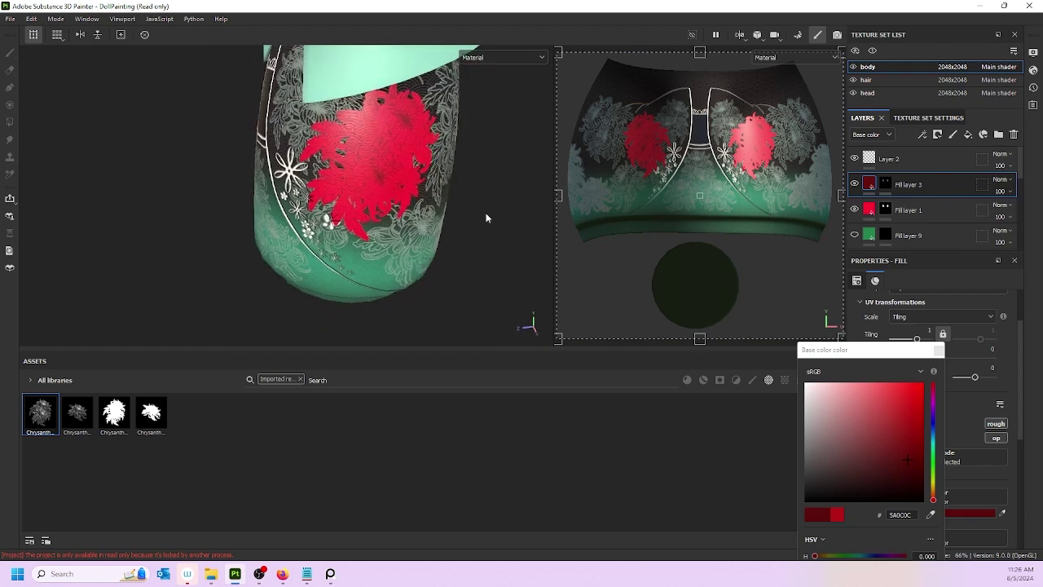
alt+drag(395, 172, 419, 196)
alt+right_drag(419, 196, 399, 232)
alt+drag(399, 232, 439, 239)
scroll(831, 244, up, 1)
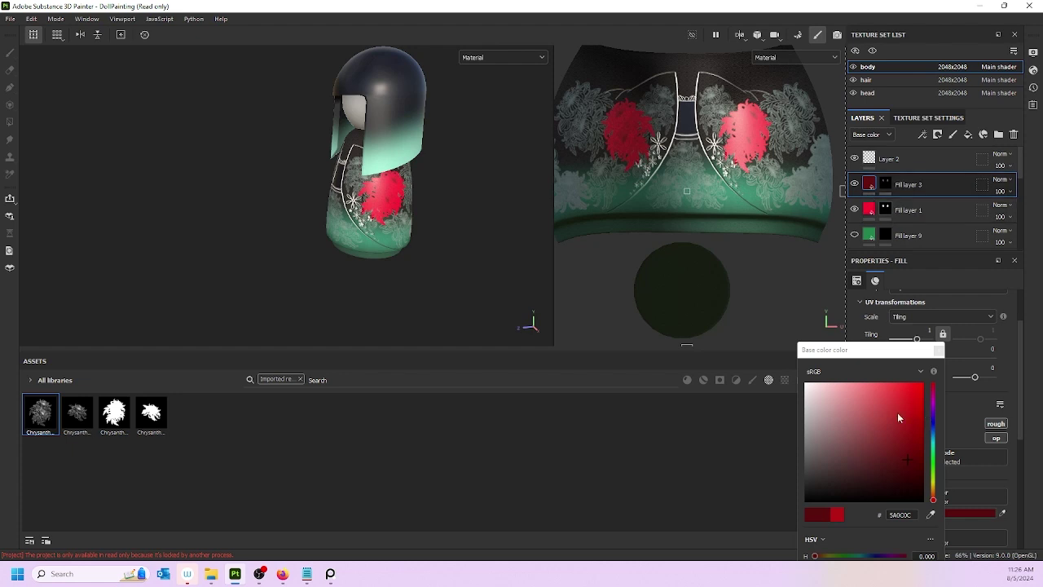
- Change Fill layer 3's base color to light red FF6A6A and inspect the flower lines up close
click(838, 390)
drag(842, 389, 873, 371)
alt+right_drag(524, 270, 460, 142)
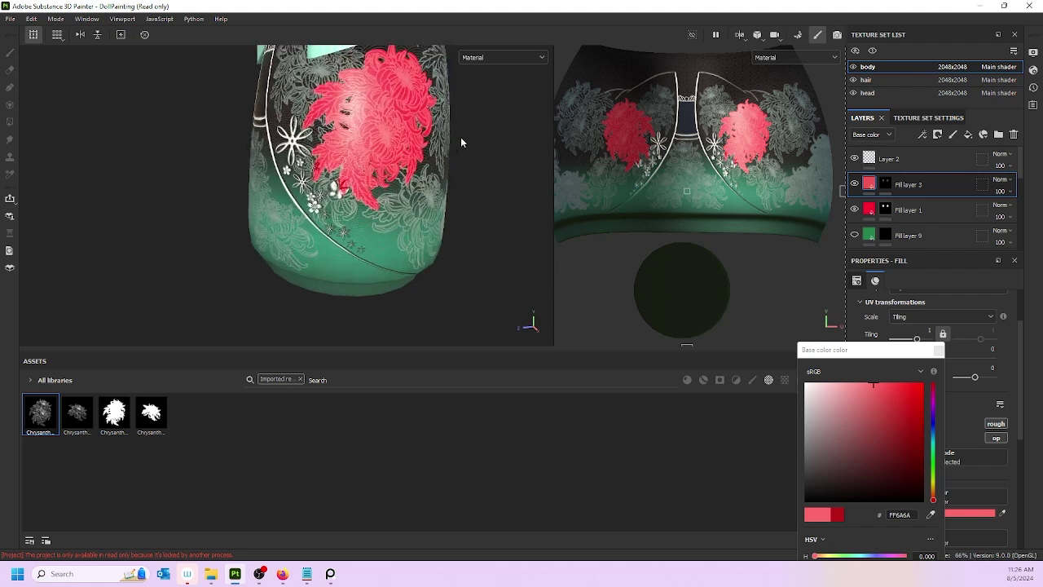
- Shift the base color of Fill layer 3 through orange hues and settle on light orange F3B374
mouse_move(934, 497)
mouse_down()
mouse_move(934, 483)
mouse_move(933, 492)
mouse_up()
click(893, 389)
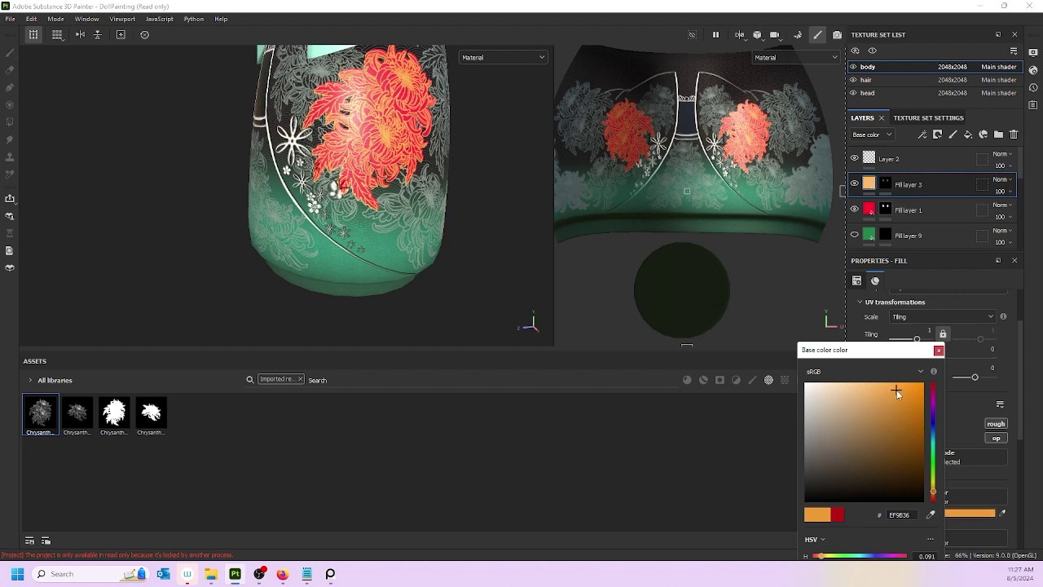
click(934, 497)
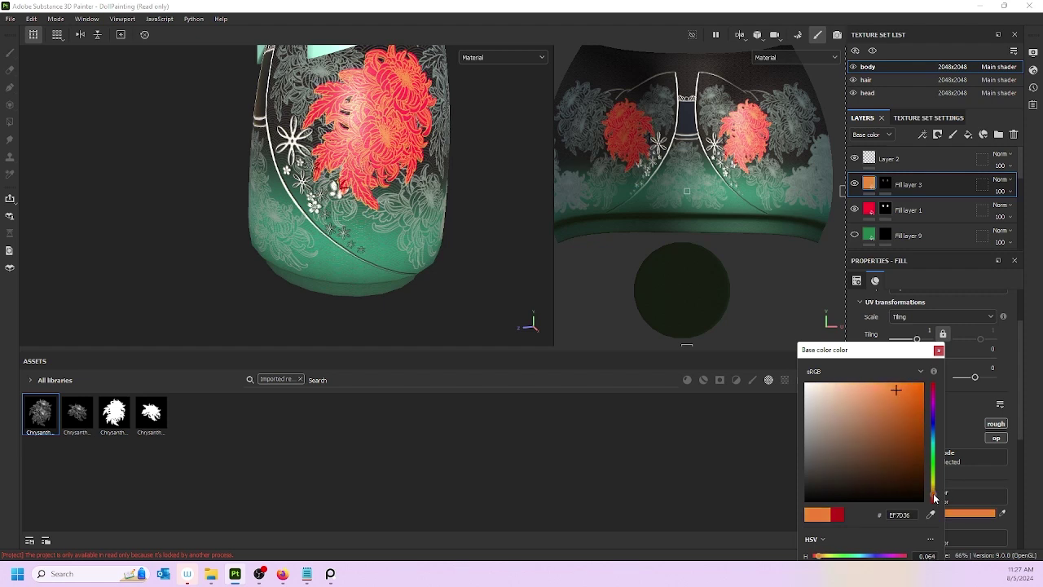
drag(935, 497, 934, 493)
click(934, 495)
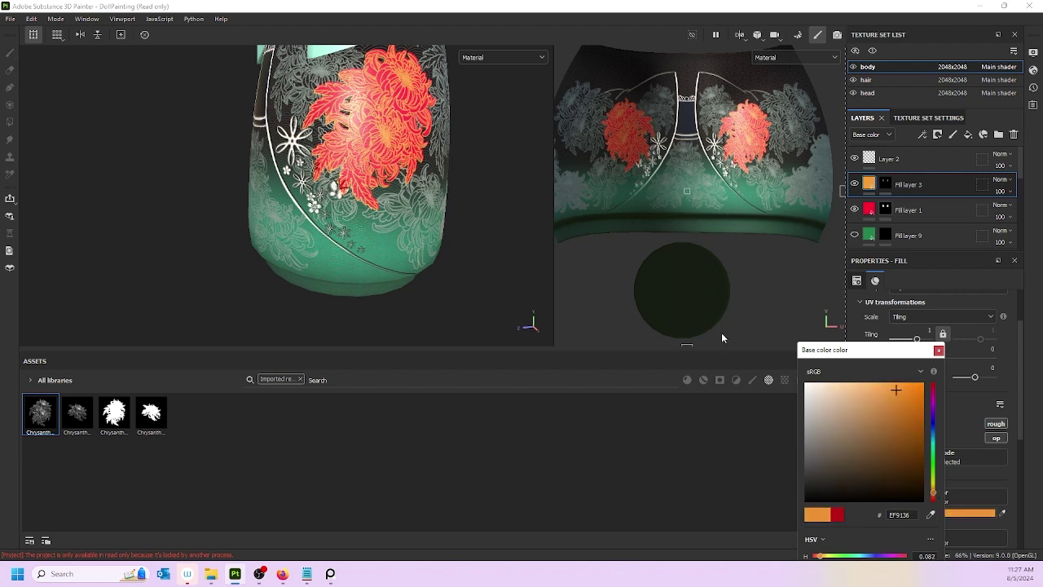
alt+drag(399, 168, 465, 170)
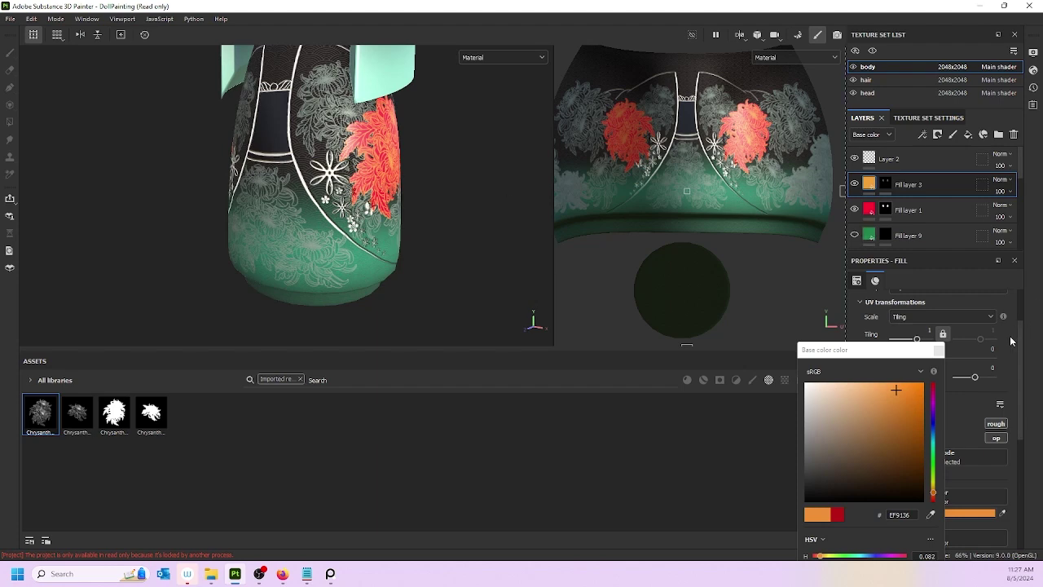
drag(878, 388, 867, 388)
alt+drag(364, 167, 436, 142)
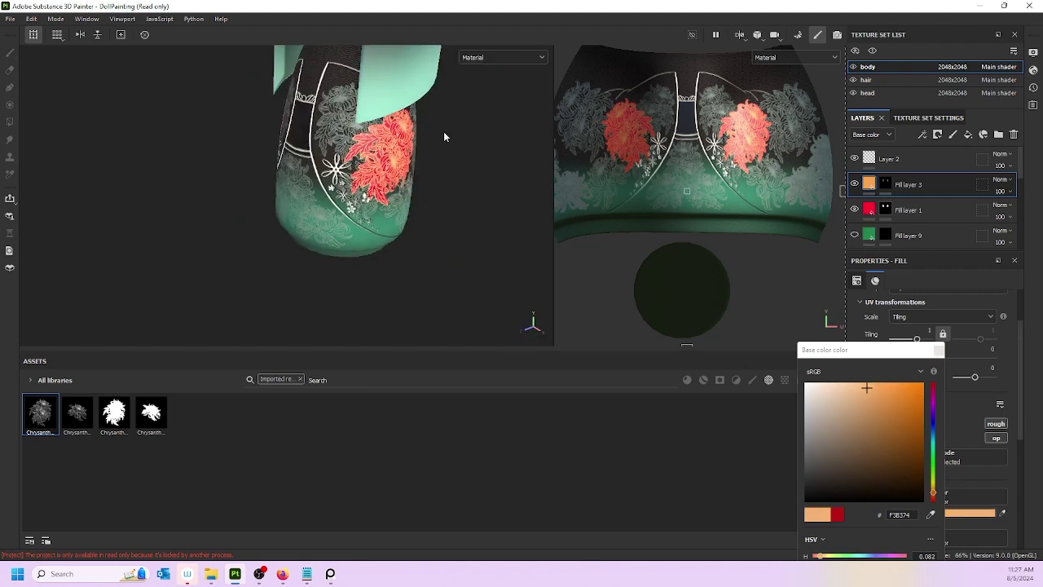
- Select Fill layer 1's mask and choose the second solid chrysanthemum silhouette as the brush alpha
click(886, 209)
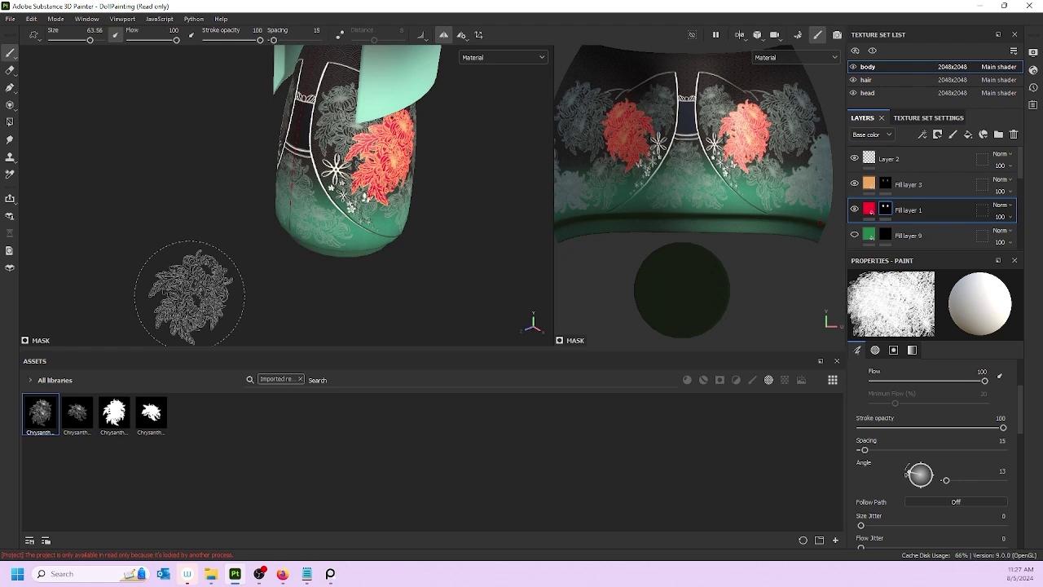
click(76, 413)
mouse_move(351, 224)
alt+mouse_down()
mouse_move(439, 230)
mouse_move(407, 199)
alt+mouse_up()
click(148, 414)
- Try stamping the second red silhouette at several spots below the orange-lined flower, undoing each attempt
click(444, 187)
alt+drag(347, 236, 420, 212)
key(ctrl+z)
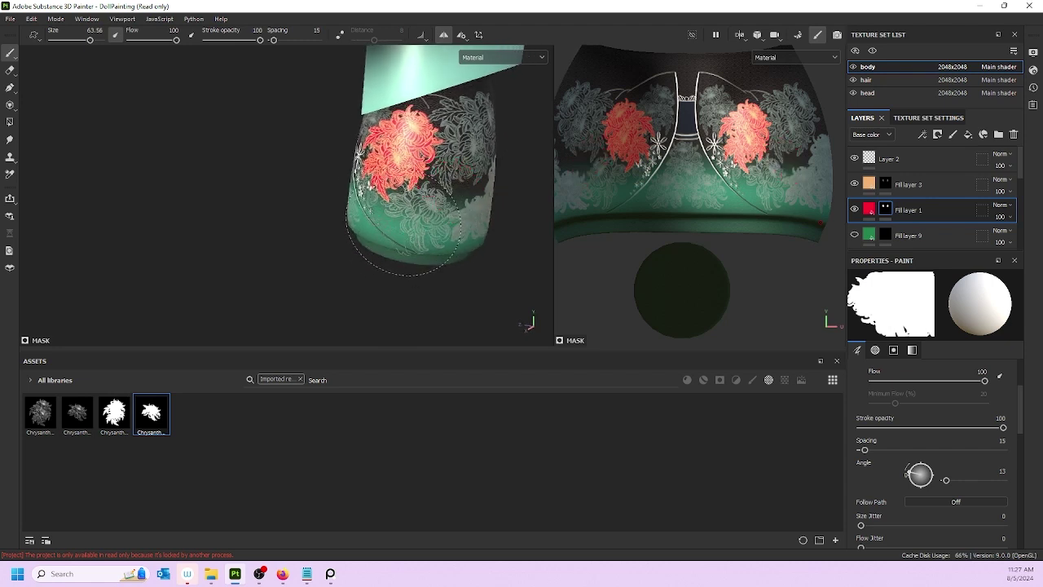
click(404, 226)
key(ctrl+z)
click(421, 215)
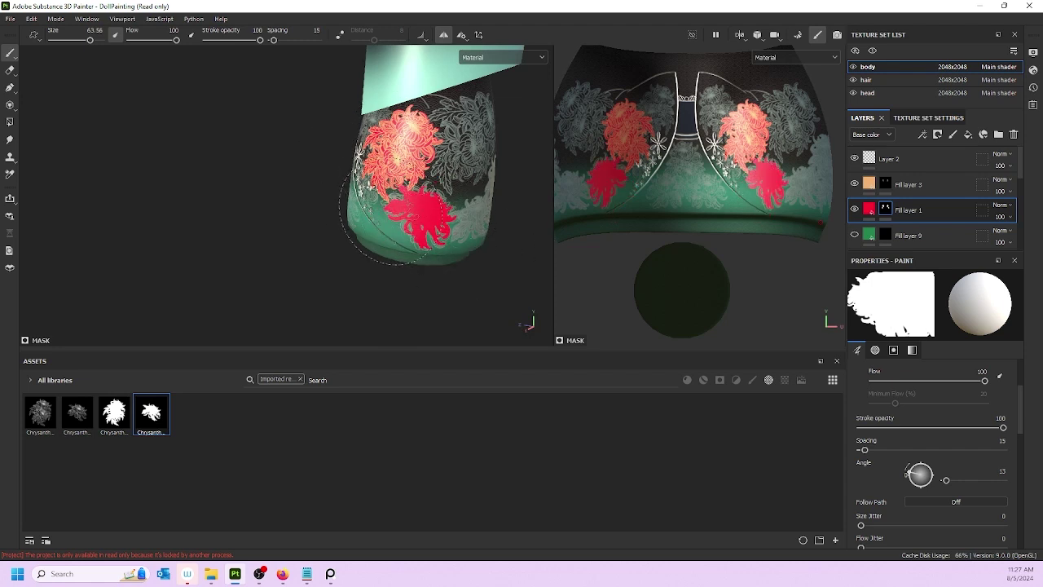
key(ctrl+z)
click(388, 213)
alt+drag(388, 214, 477, 174)
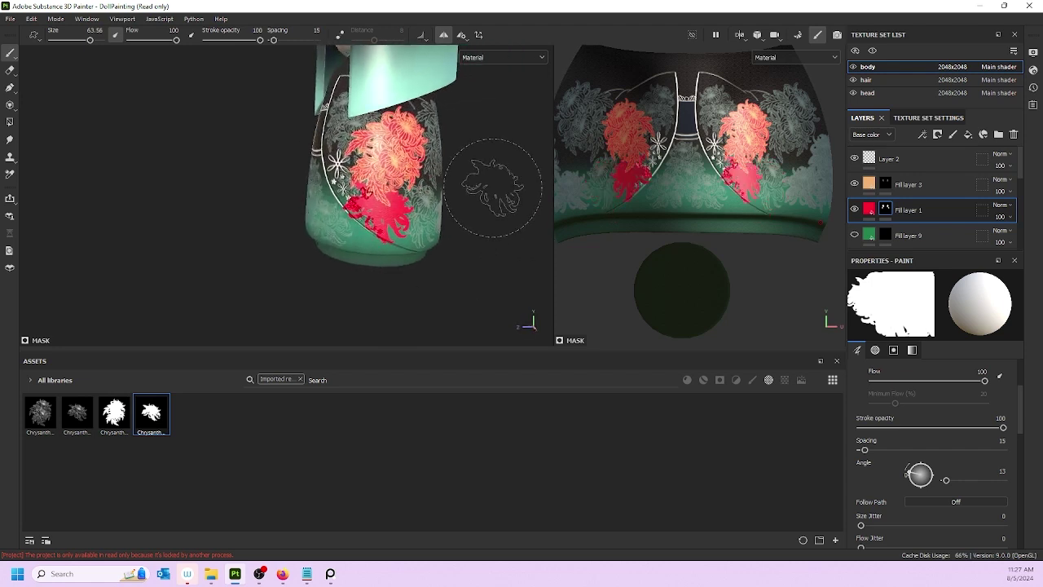
key(ctrl+z)
- Try stamping the second red silhouette farther toward the back, beside the large outlined flower, undoing each attempt
alt+drag(397, 186, 375, 163)
alt+middle_drag(374, 163, 236, 137)
mouse_move(237, 137)
alt+mouse_down()
mouse_move(264, 161)
mouse_move(175, 157)
alt+mouse_up()
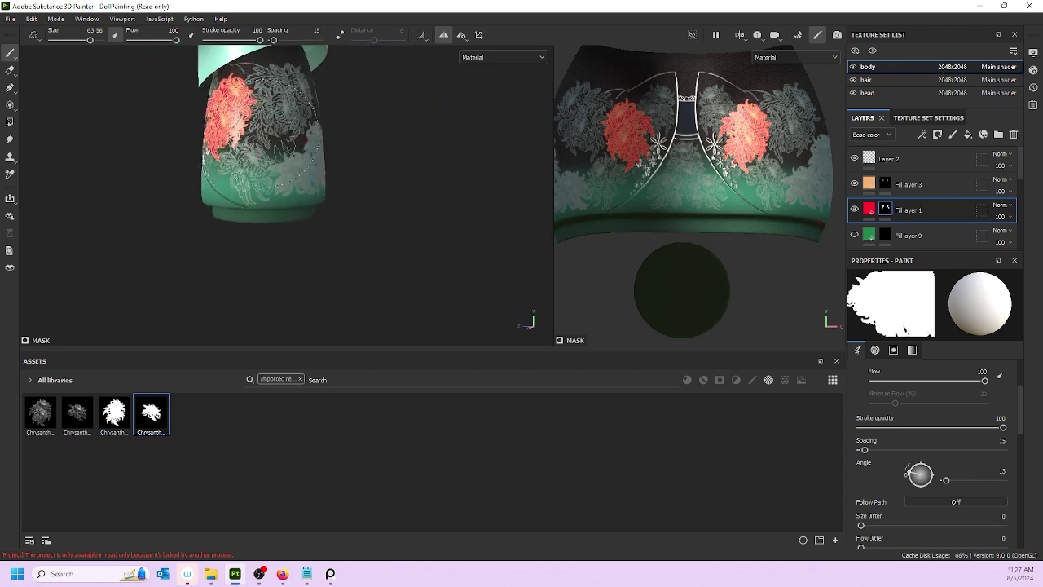
click(275, 138)
key(ctrl+z)
alt+drag(297, 151, 313, 155)
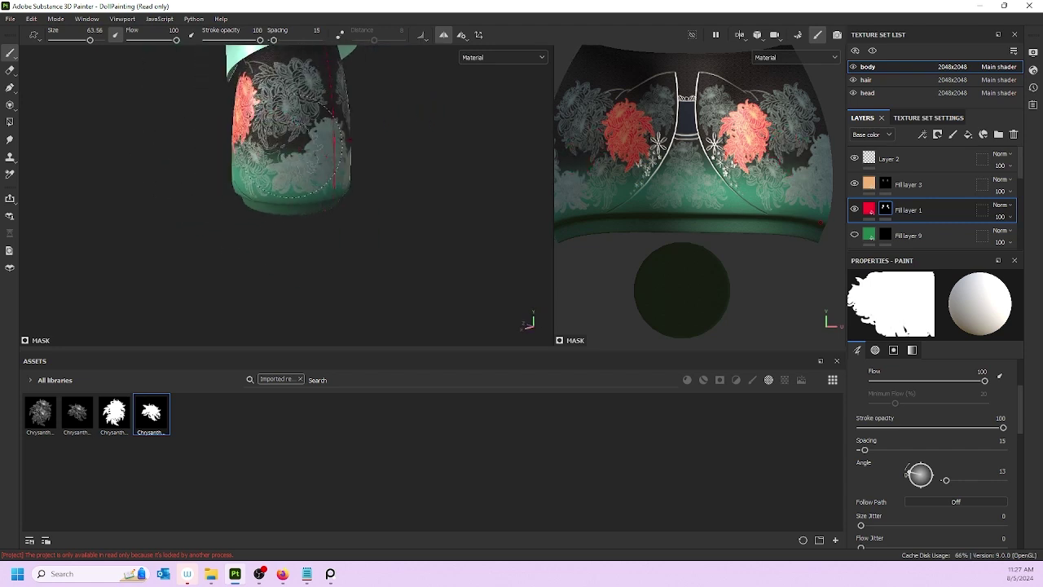
click(281, 149)
key(ctrl+z)
- Try a smaller red silhouette at brush size 51.44 beside the orange-lined flower, and undo the stamp
click(269, 141)
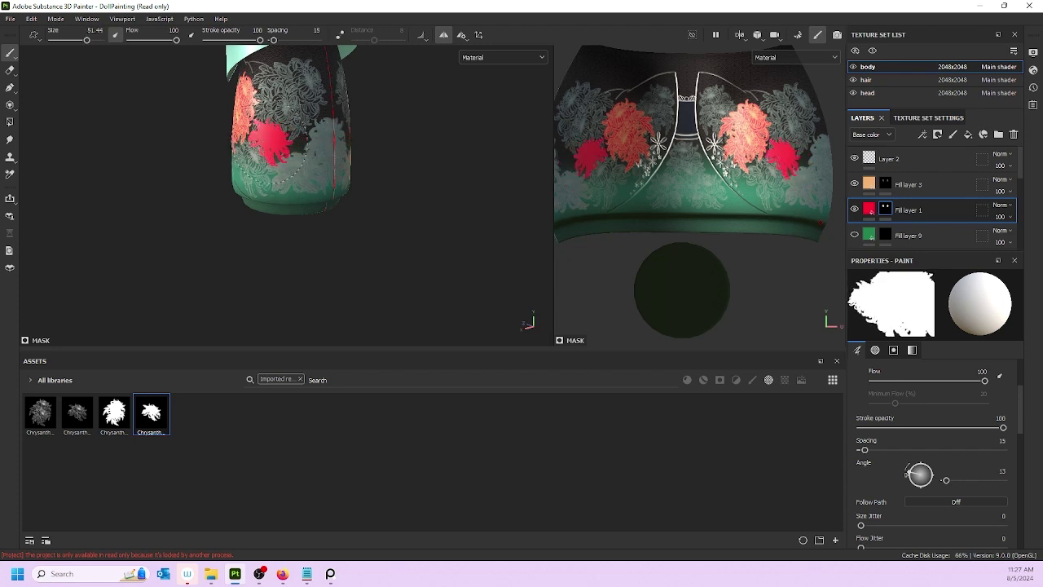
alt+drag(358, 149, 339, 172)
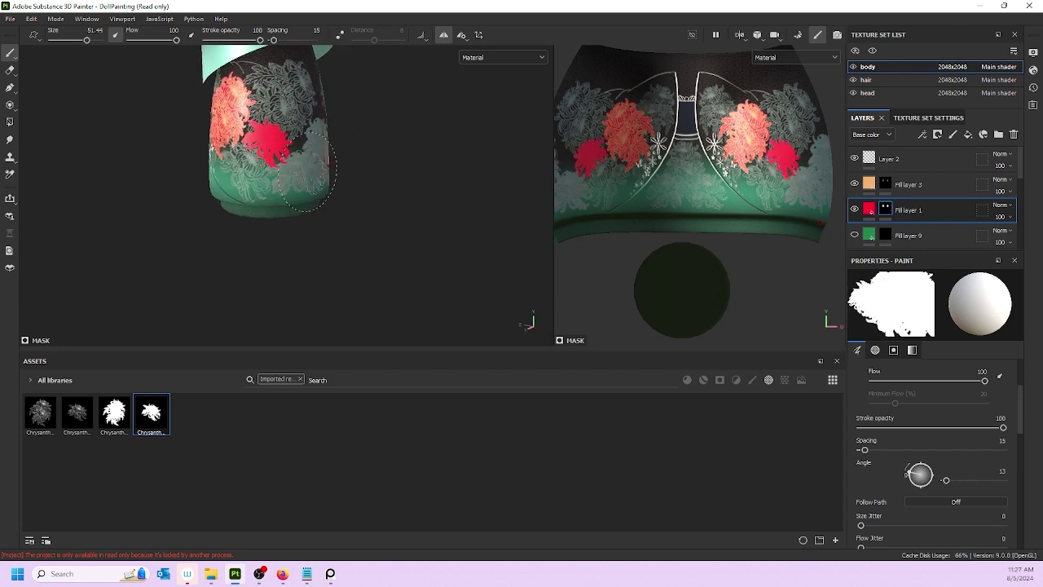
key(ctrl+z)
- Stamp a red second silhouette near the base of the body's side at brush size 43.19 and angle 347
alt+drag(258, 181, 262, 190)
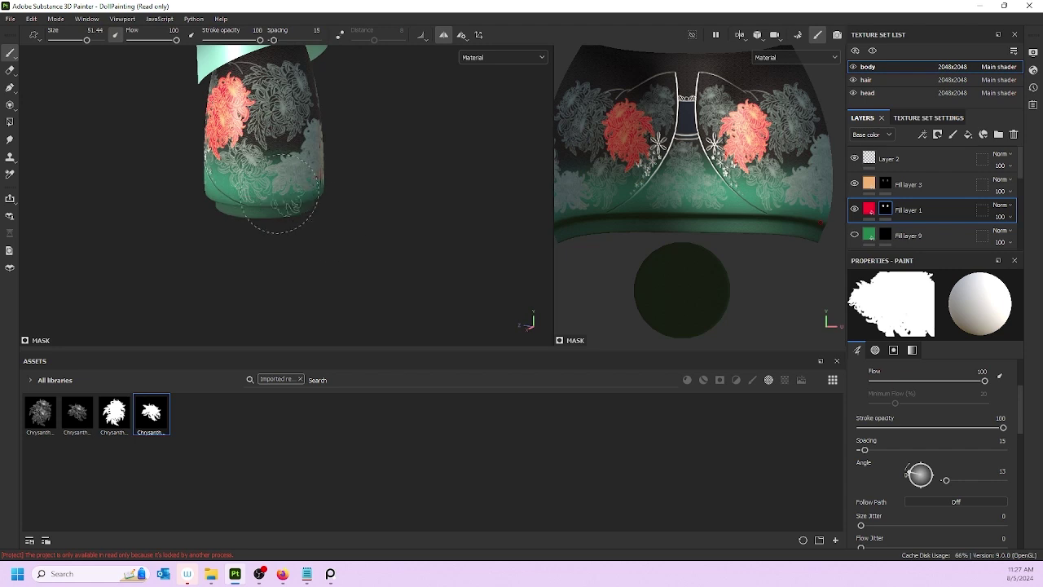
drag(910, 475, 892, 473)
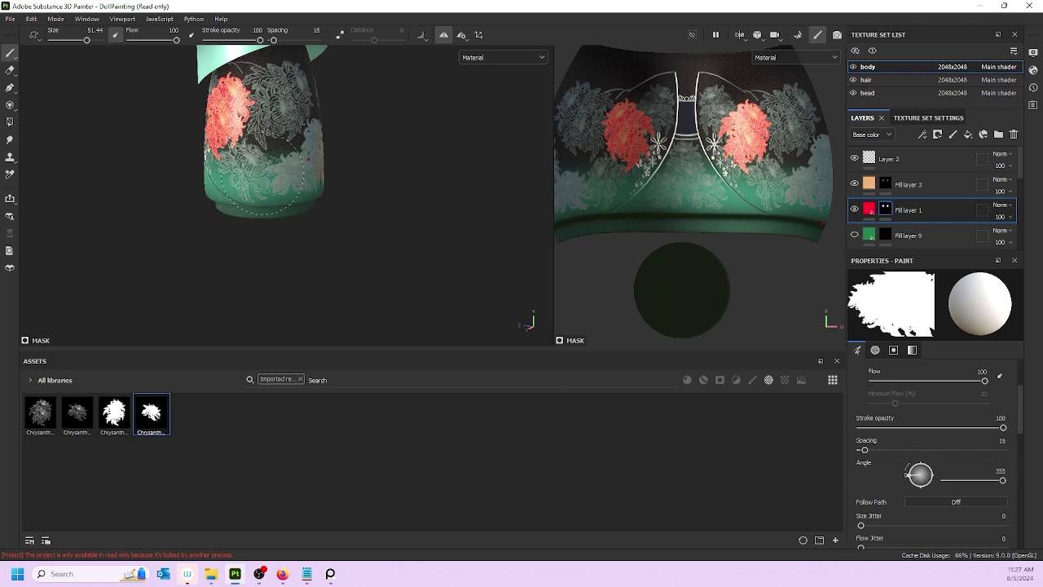
key(bracketleft)
key(bracketleft)
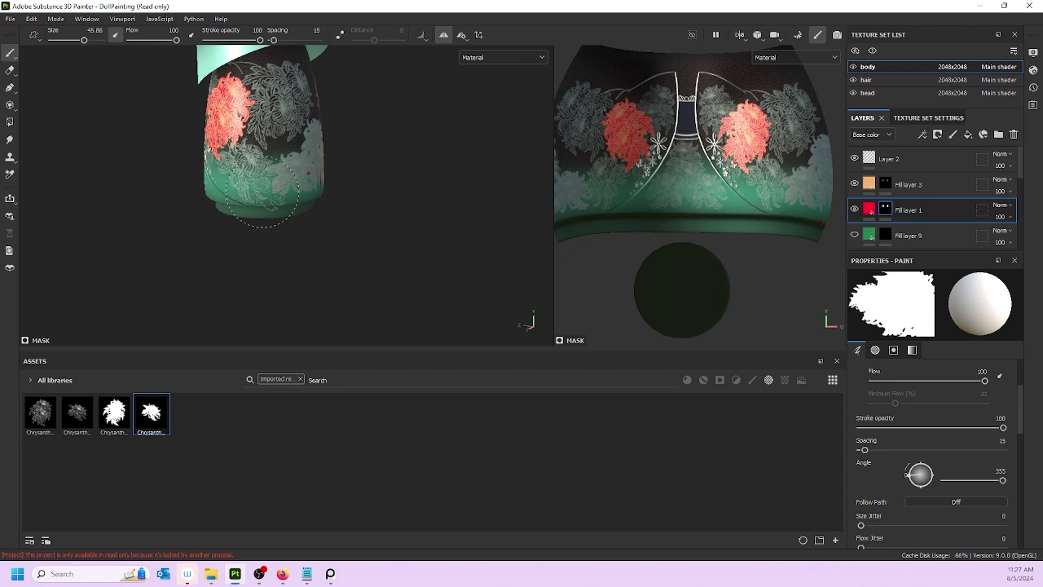
key(bracketleft)
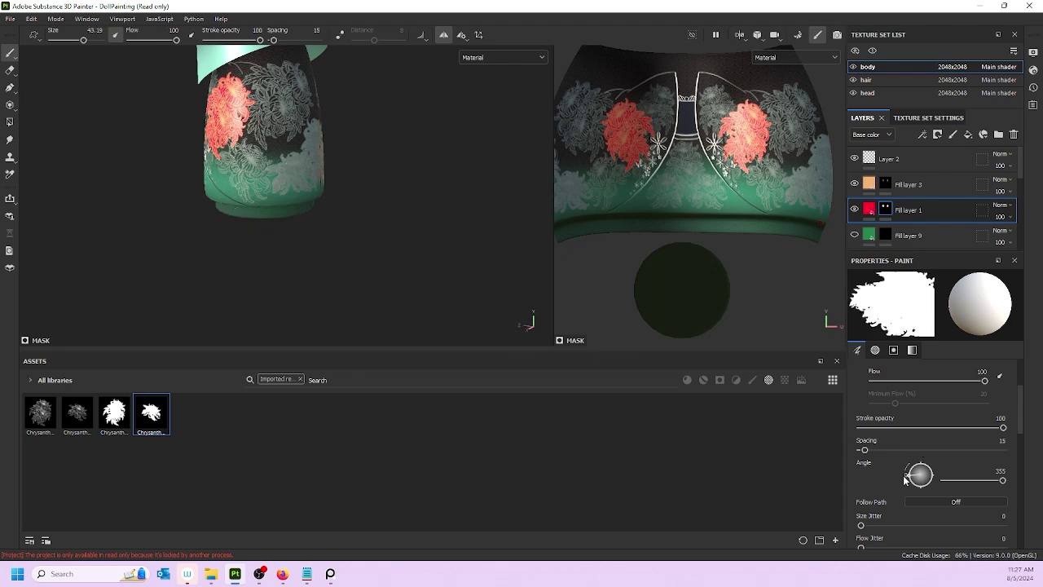
drag(906, 476, 907, 475)
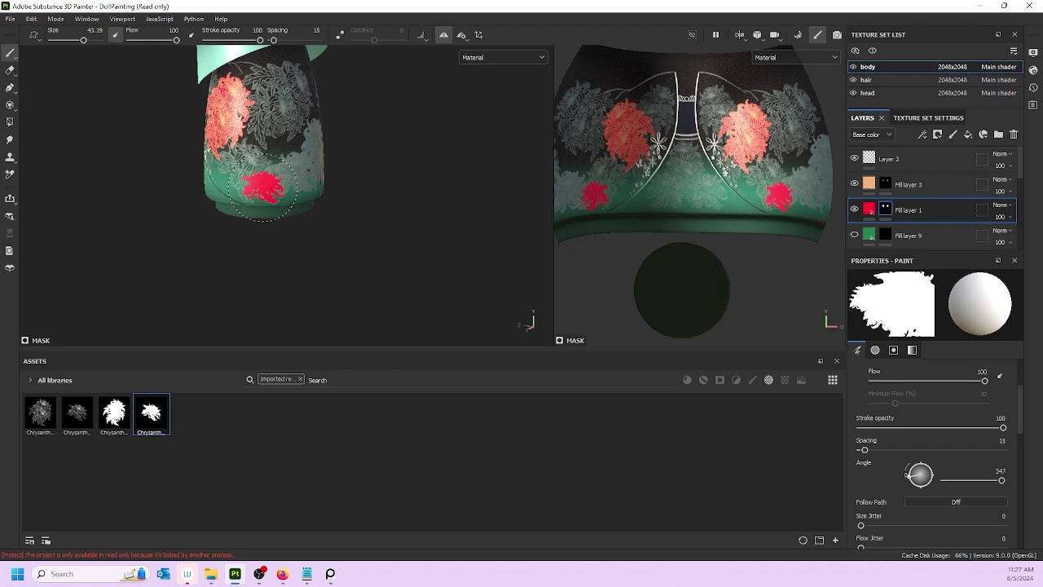
- Overlay the small red flower near the base with the second chrysanthemum line art in light orange on Fill layer 3's mask
click(75, 415)
click(908, 184)
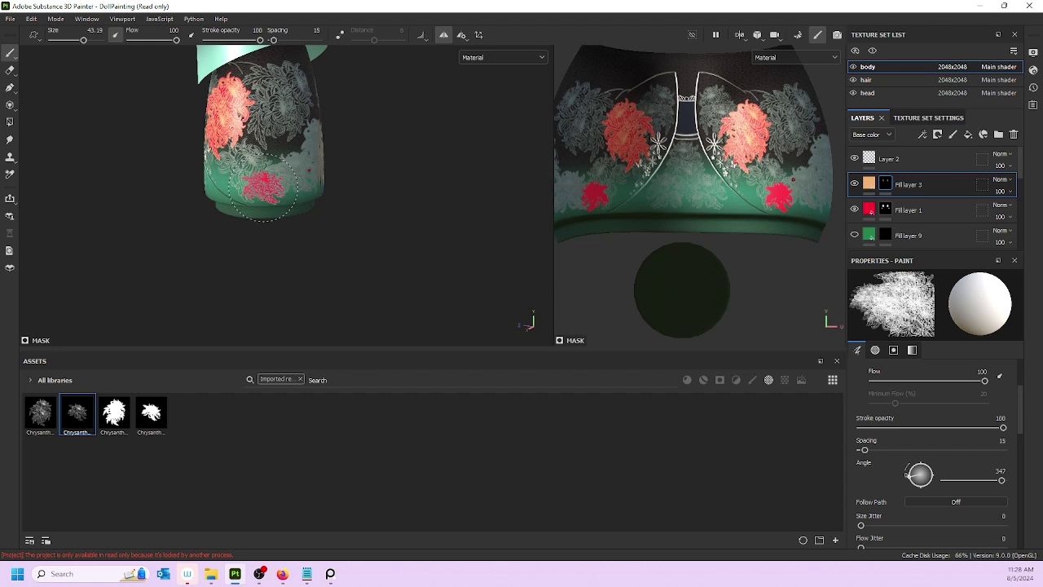
- Stamp the second solid silhouette in red on Fill layer 1's mask at angle 353, on the upper chest beside the collar line
mouse_move(489, 146)
alt+mouse_down()
mouse_move(366, 195)
mouse_move(575, 187)
mouse_move(536, 190)
alt+mouse_up()
alt+middle_drag(322, 121, 349, 168)
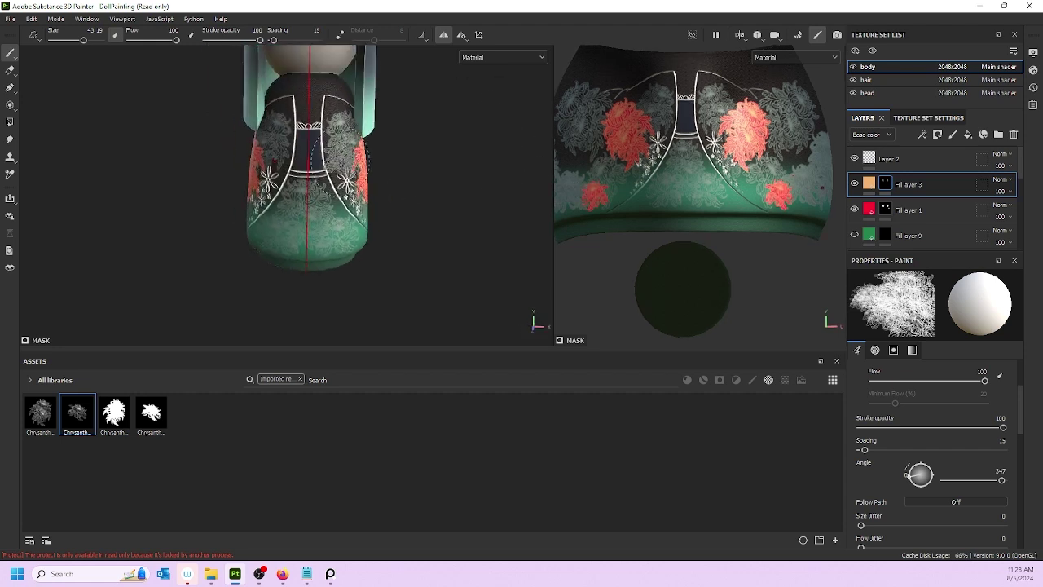
scroll(284, 285, up, 3)
click(151, 411)
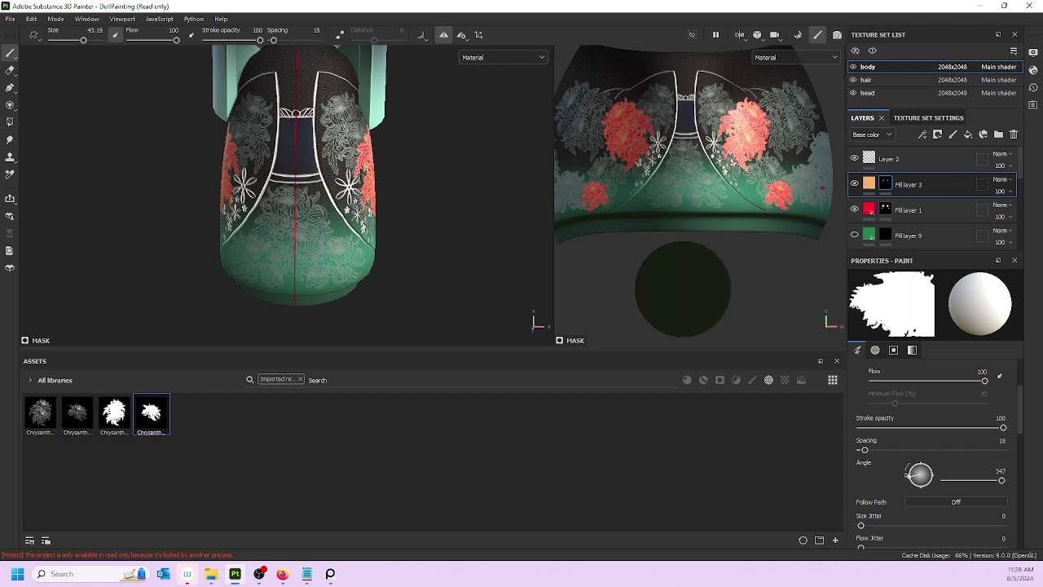
click(961, 210)
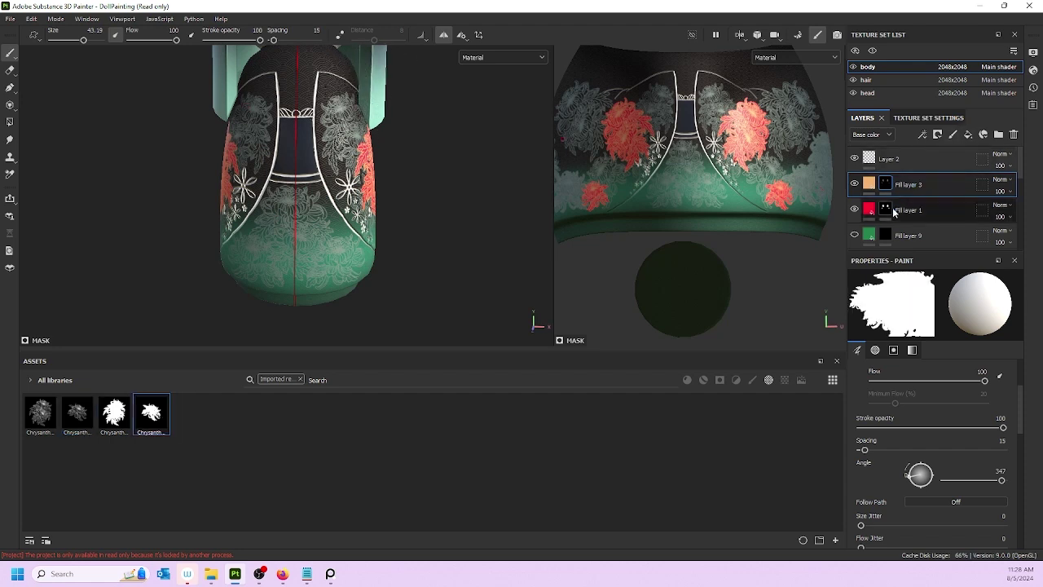
drag(902, 481, 910, 479)
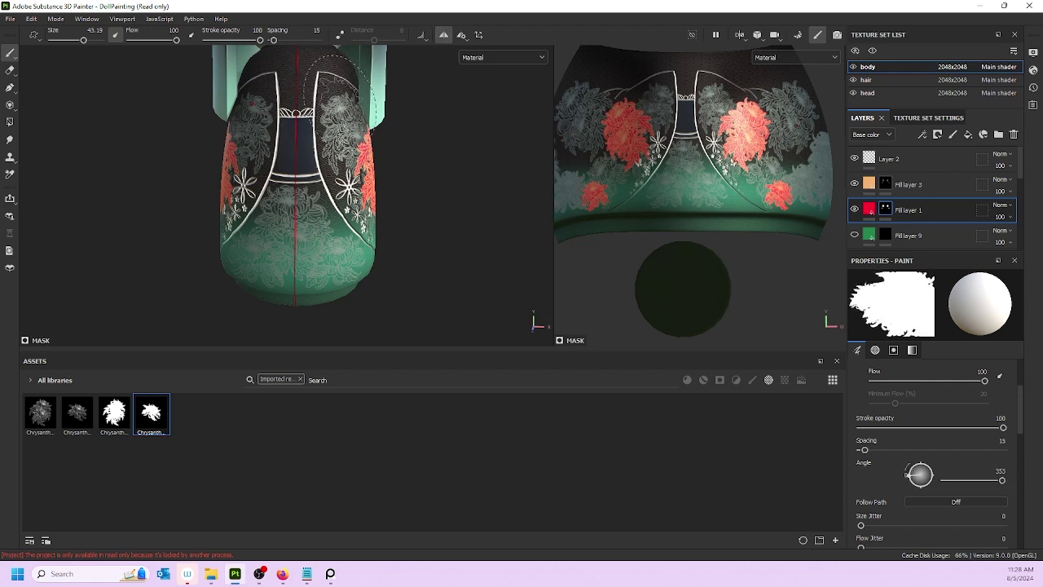
click(340, 102)
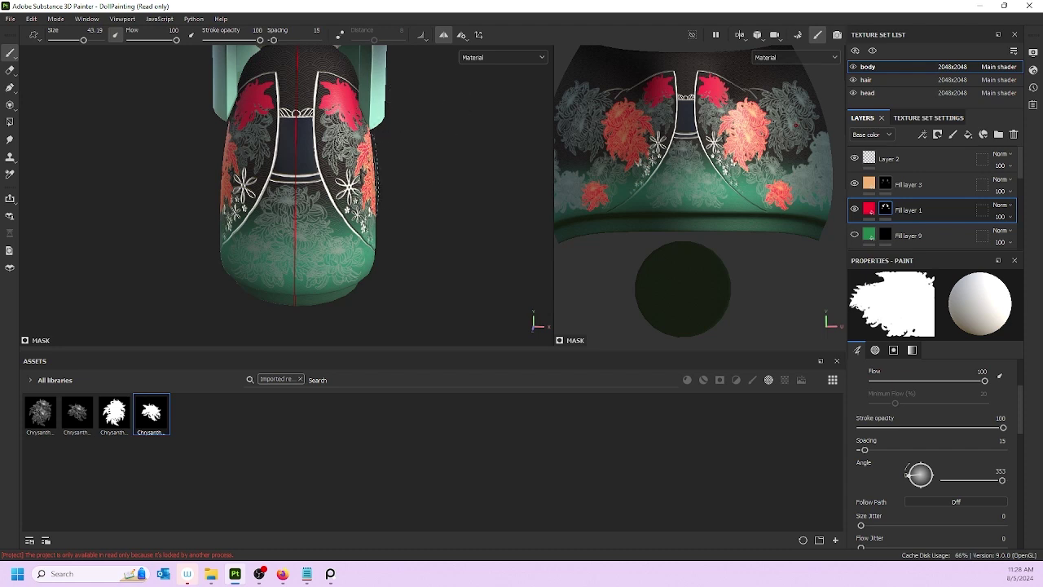
- Choose the second chrysanthemum line art as the brush alpha for detailing the red chest flowers
scroll(372, 174, down, 3)
scroll(371, 174, up, 2)
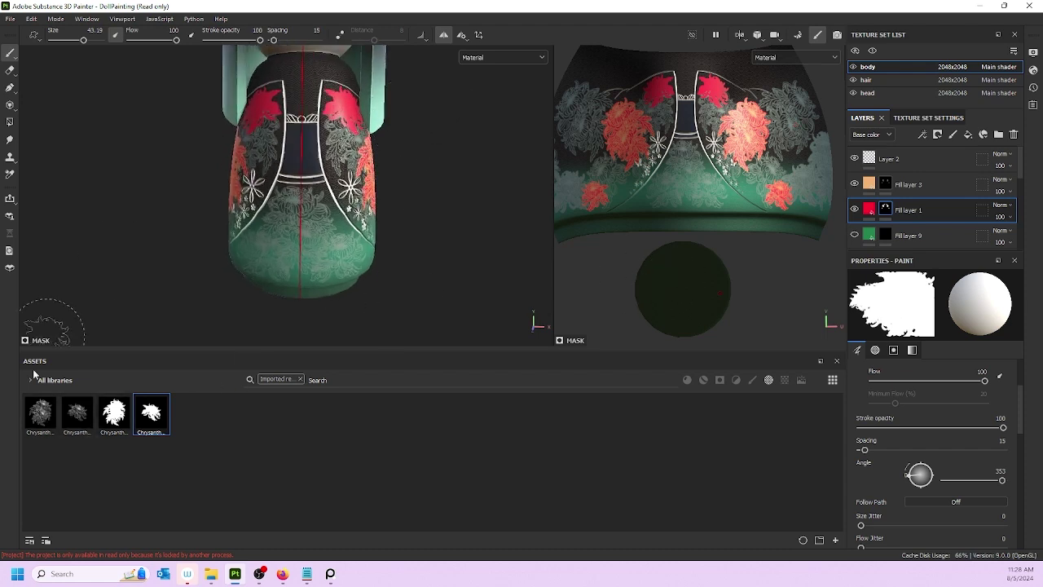
click(77, 412)
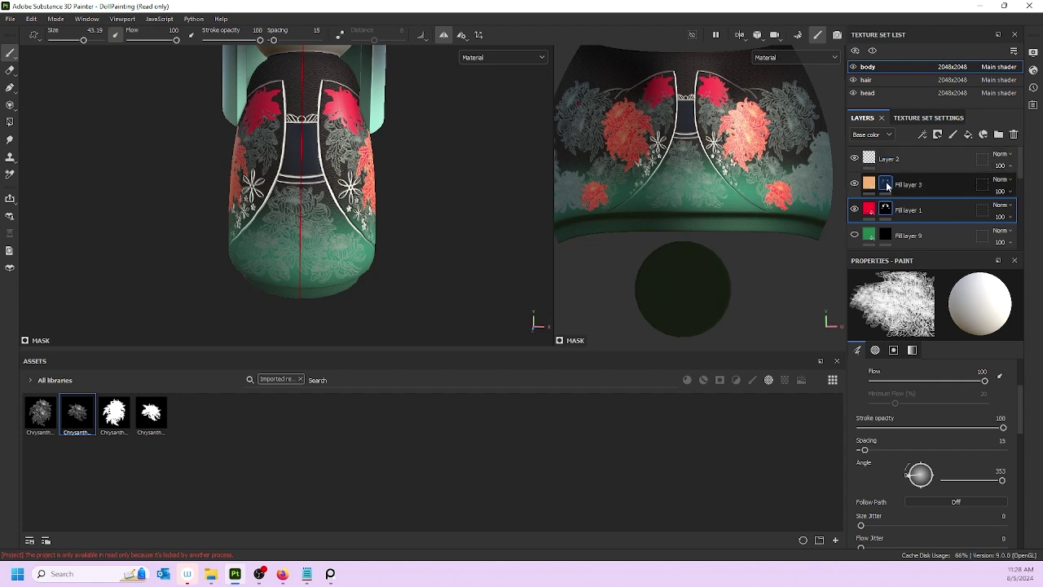
- Stamp the smaller chrysanthemum line art, mirrored, over the solid red upper front flowers on the Fill layer 3 mask
click(908, 184)
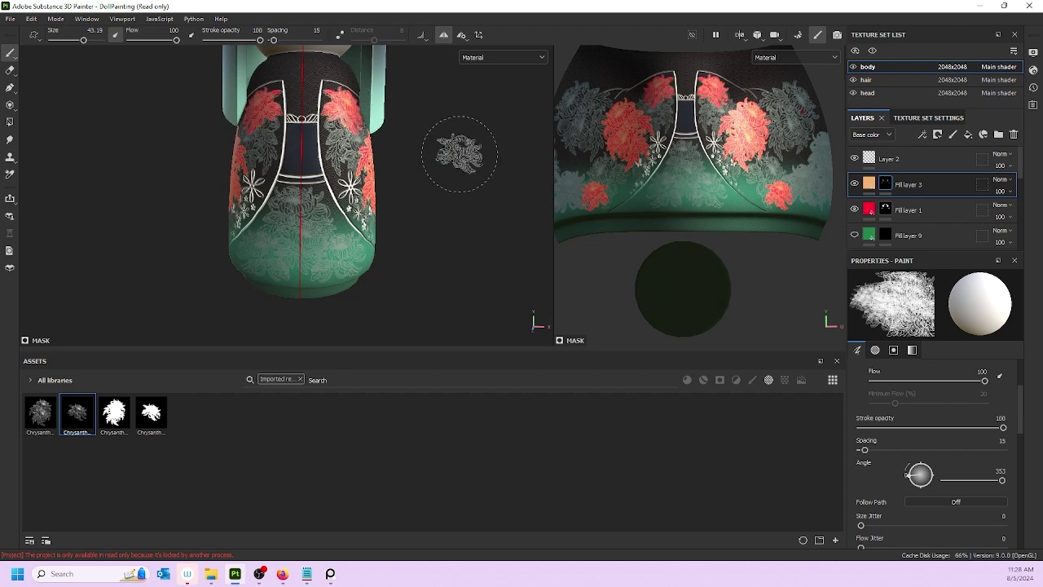
scroll(354, 188, up, 5)
alt+middle_drag(350, 134, 366, 316)
key(ctrl+z)
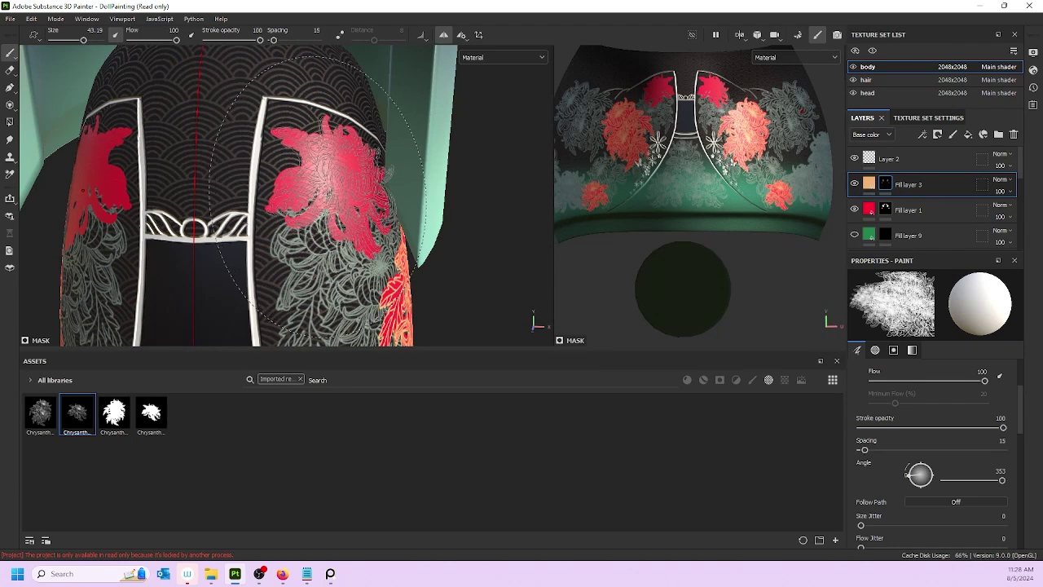
click(328, 190)
scroll(395, 230, down, 5)
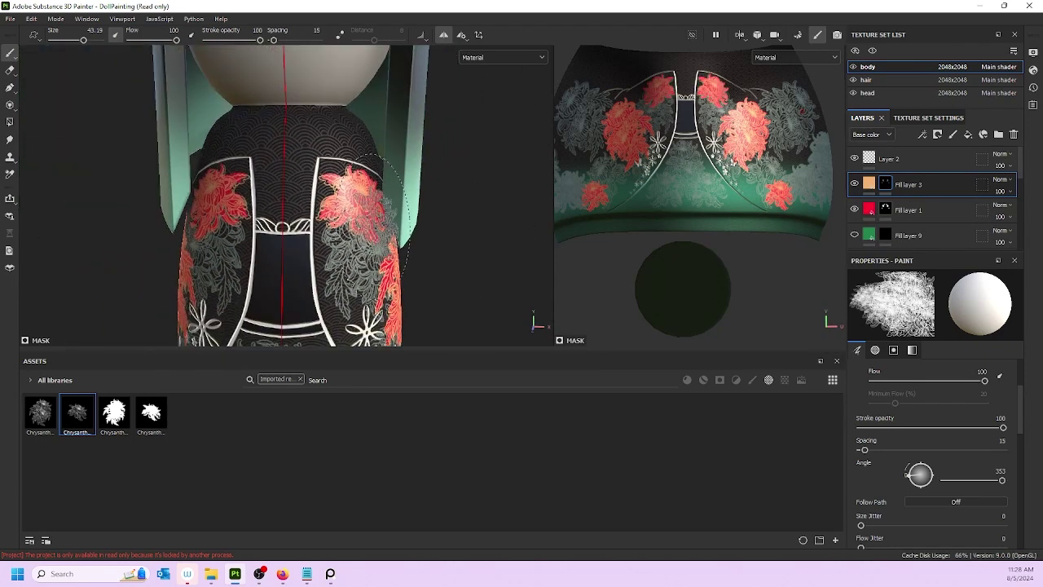
- With symmetry off, stamp the larger solid chrysanthemum silhouette at the lower centre front on the Fill layer 1 mask
alt+middle_drag(433, 268, 451, 137)
scroll(443, 166, down, 1)
alt+drag(421, 167, 400, 169)
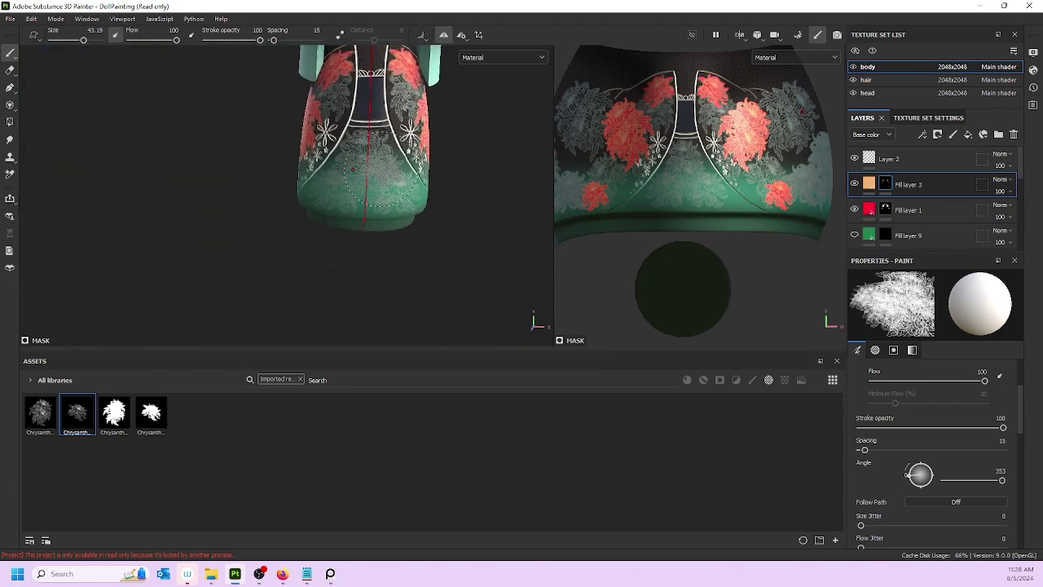
click(114, 413)
click(887, 215)
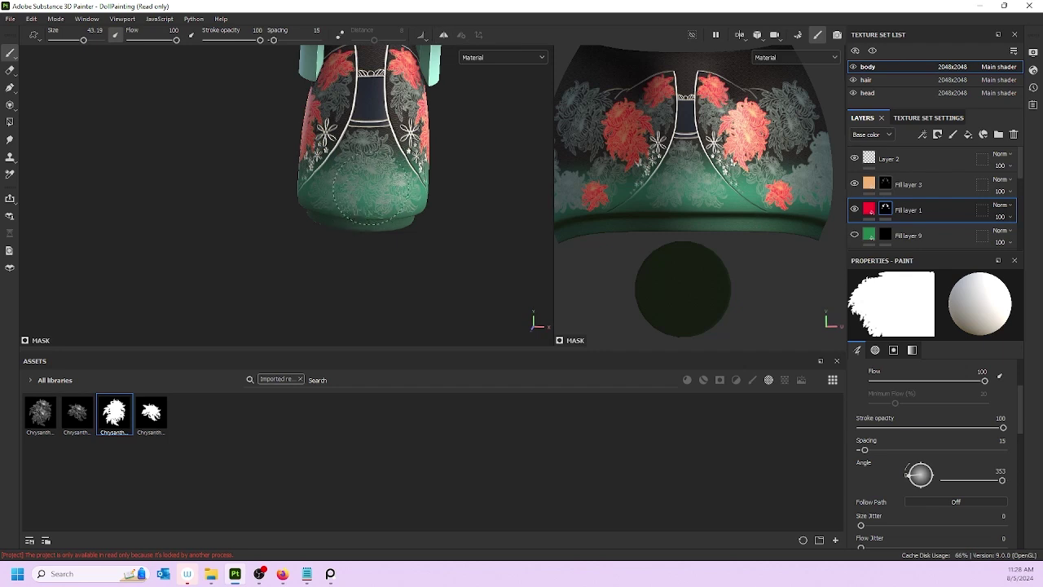
click(371, 183)
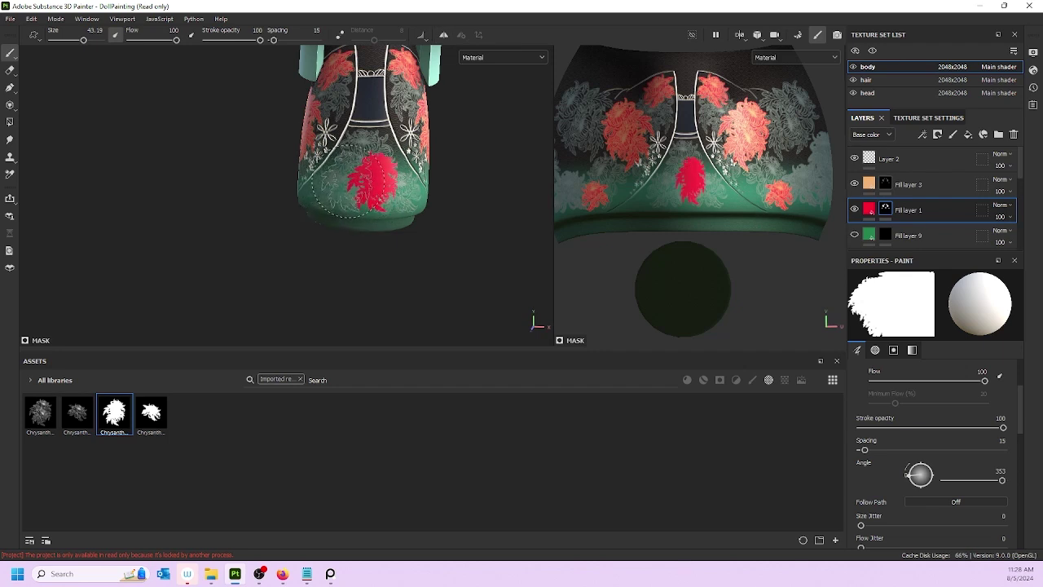
- Overlay the larger chrysanthemum line art on the red lower centre flower, using the Fill layer 3 mask
click(57, 408)
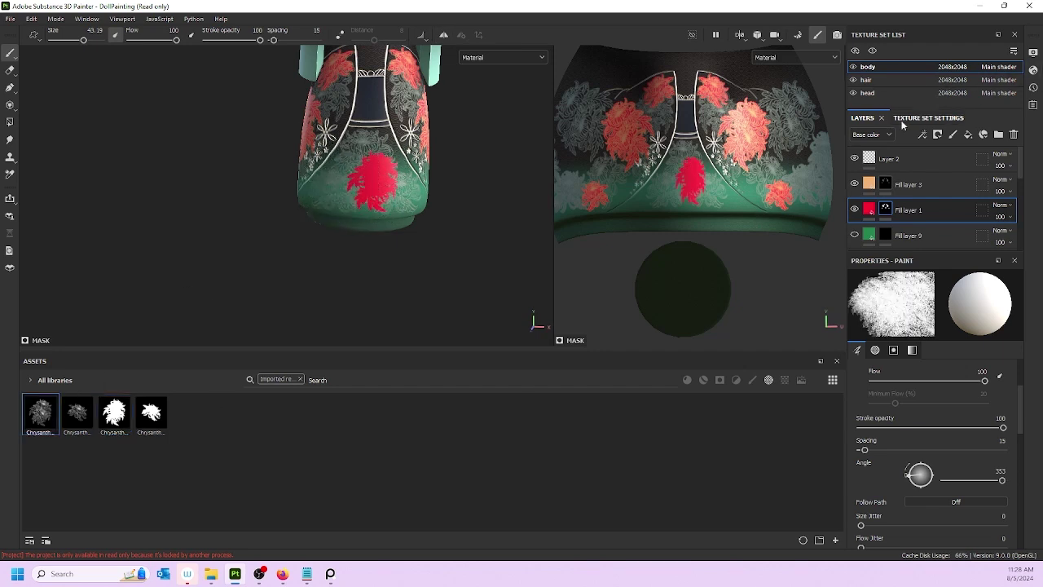
click(885, 188)
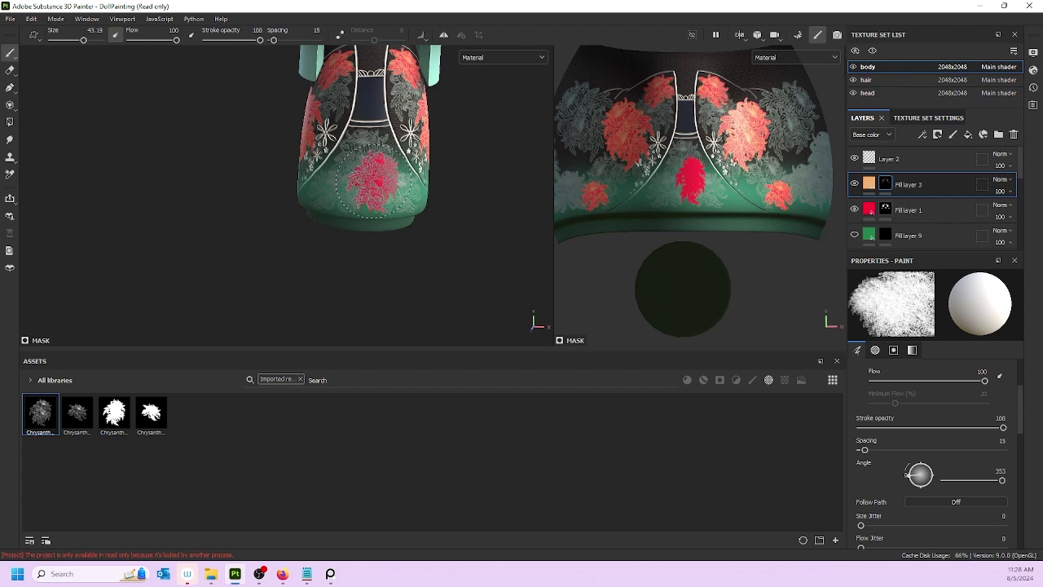
click(371, 181)
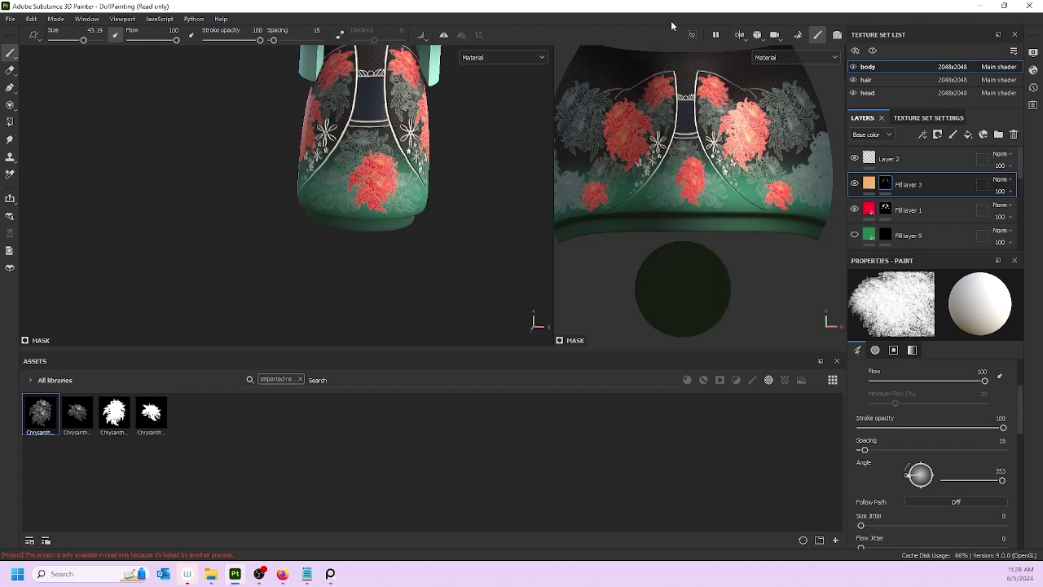
- Choose the smaller solid chrysanthemum silhouette as the brush alpha and target the Fill layer 1 mask
click(74, 418)
click(159, 413)
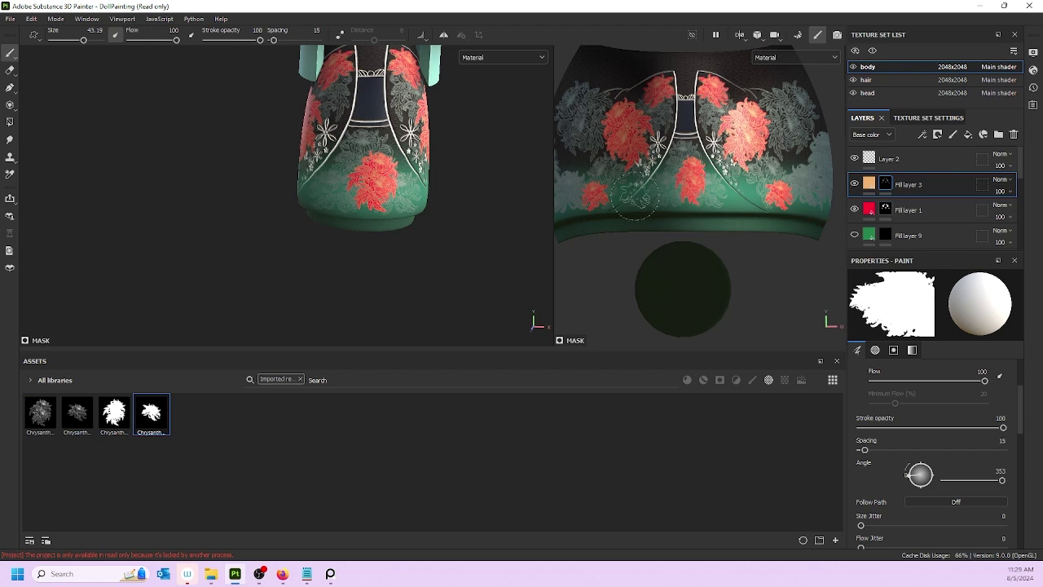
click(885, 209)
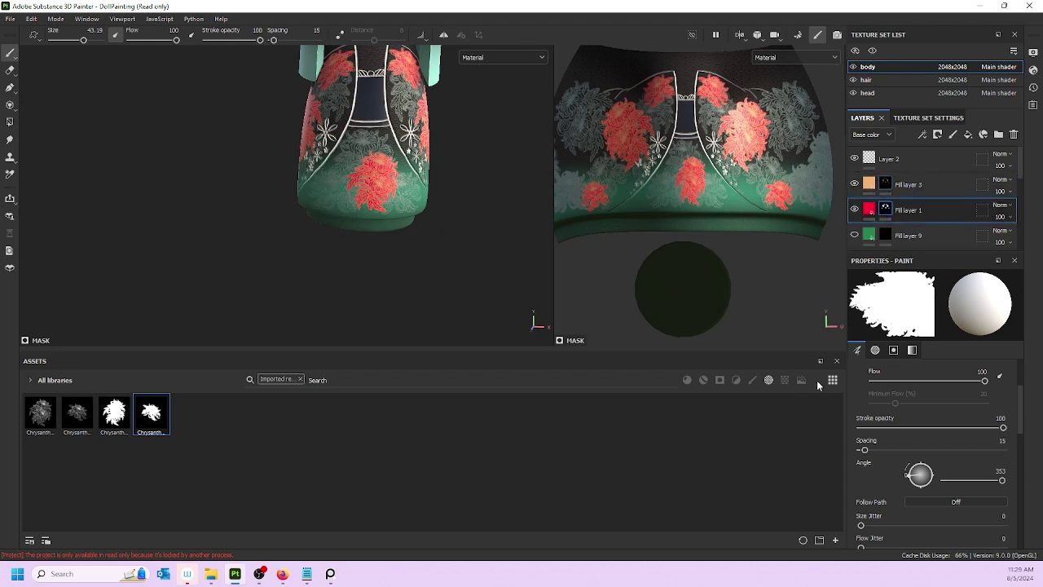
- Try stamping the red silhouette to the left of the lower centre flower at brush angles of 49 and 317
drag(909, 476, 912, 466)
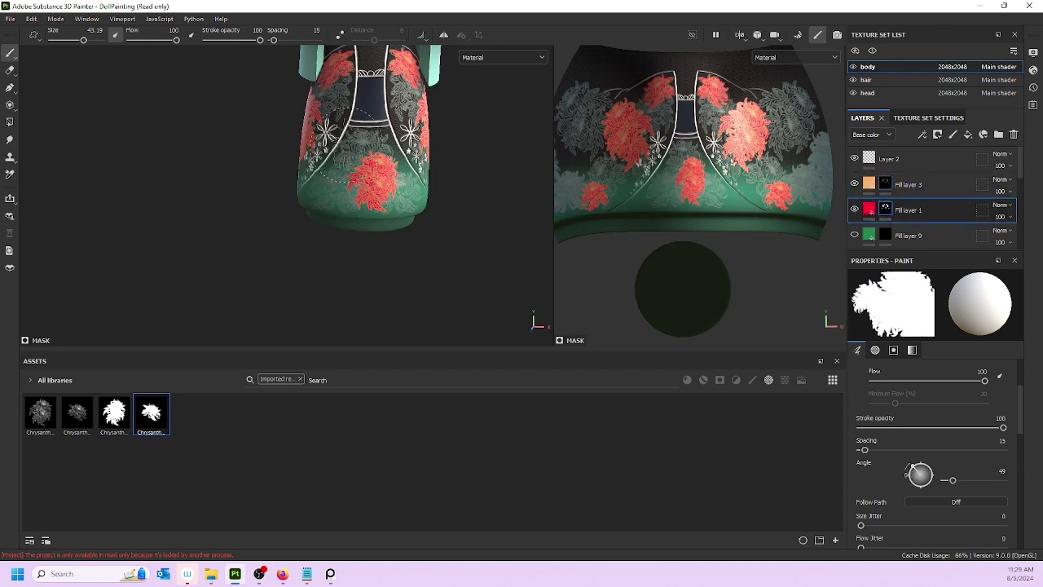
click(336, 183)
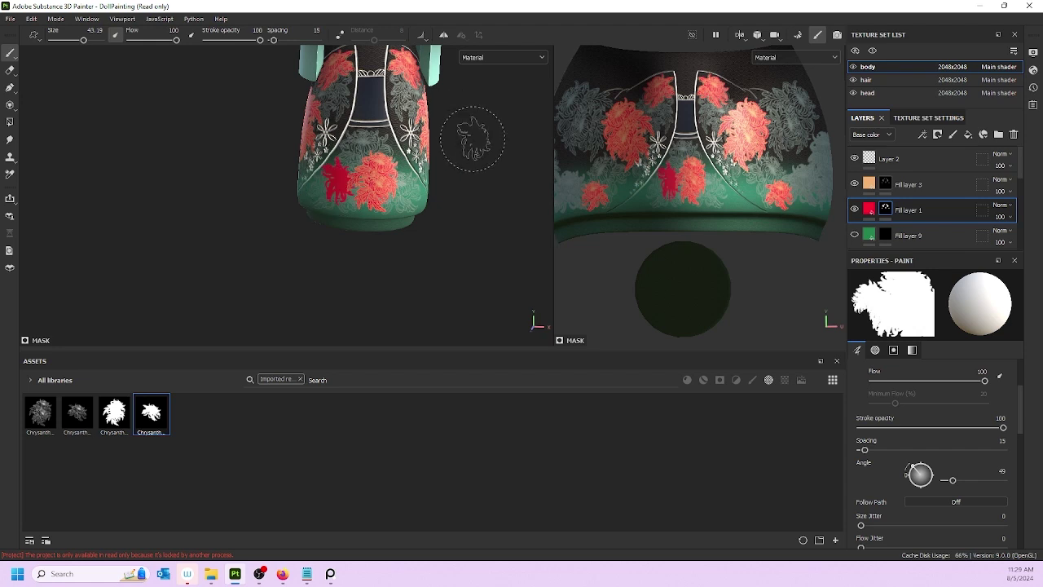
key(ctrl+z)
drag(916, 471, 909, 481)
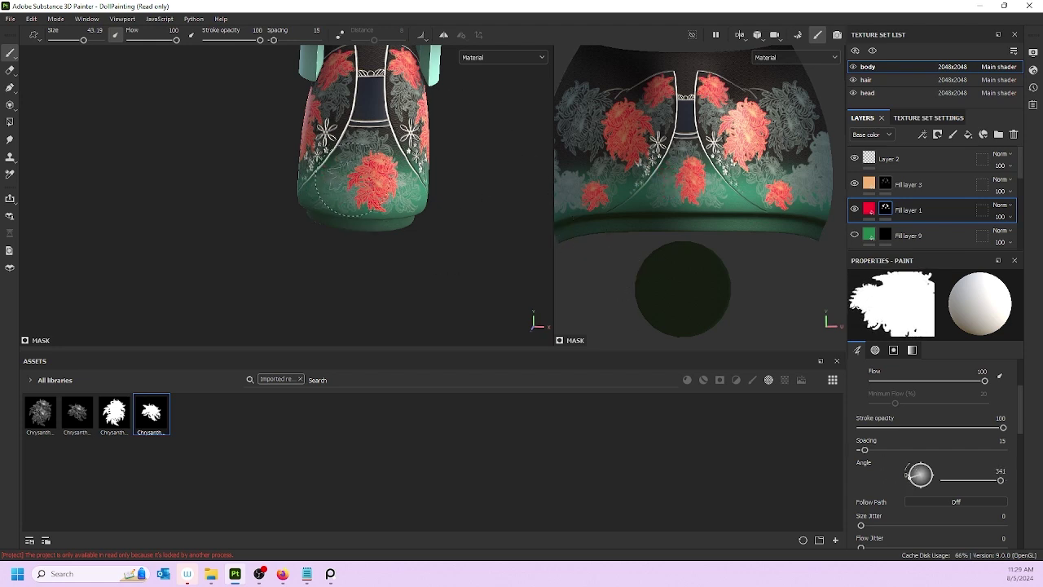
drag(914, 478, 915, 487)
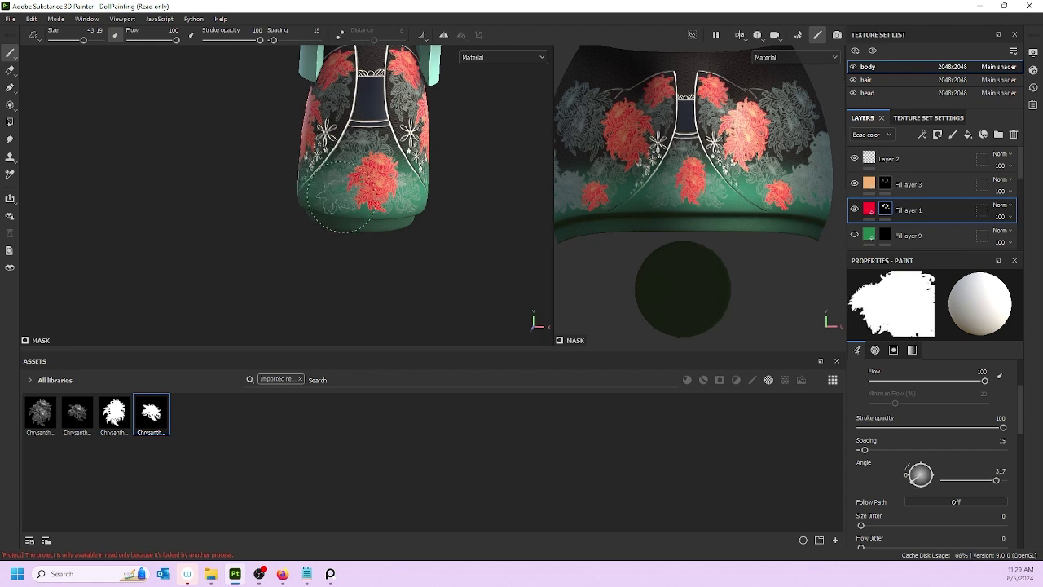
click(338, 197)
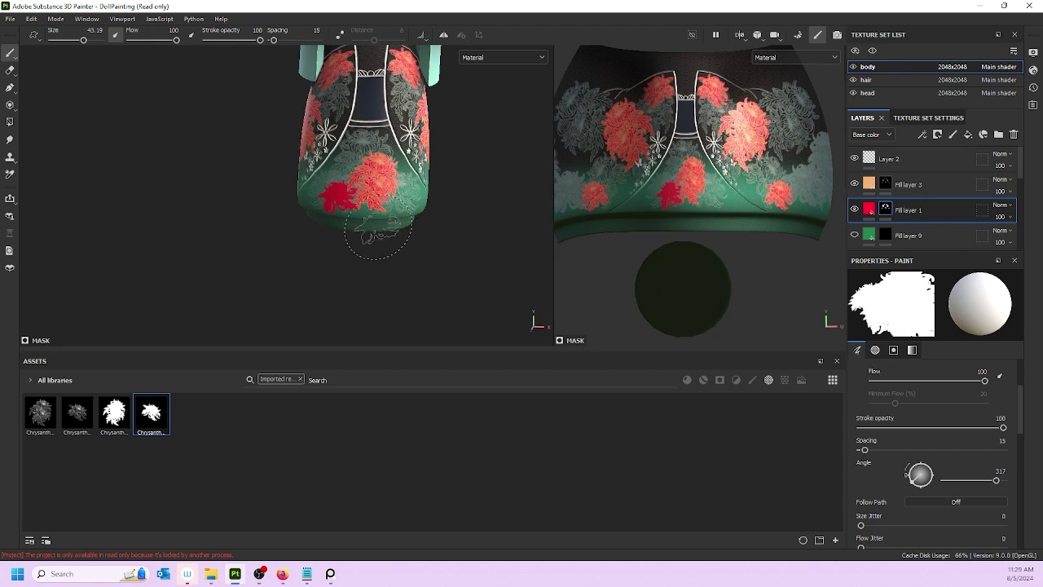
key(ctrl+z)
- Stamp the silhouette left of the lower centre flower at size 51.44 and angle 300, adding its line art on Fill layer 3's mask
ctrl+right_drag(345, 190, 353, 190)
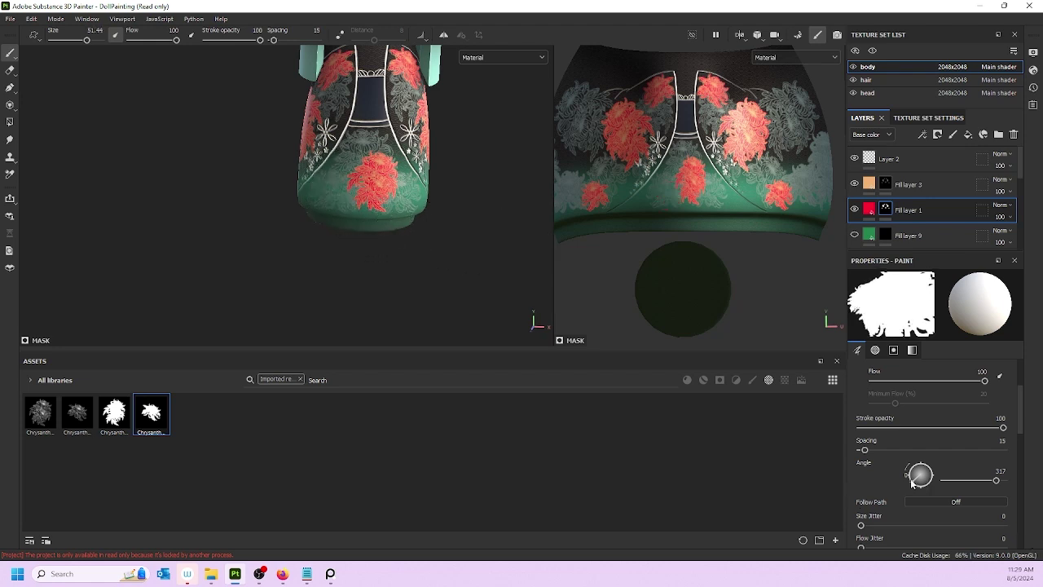
drag(912, 486, 883, 473)
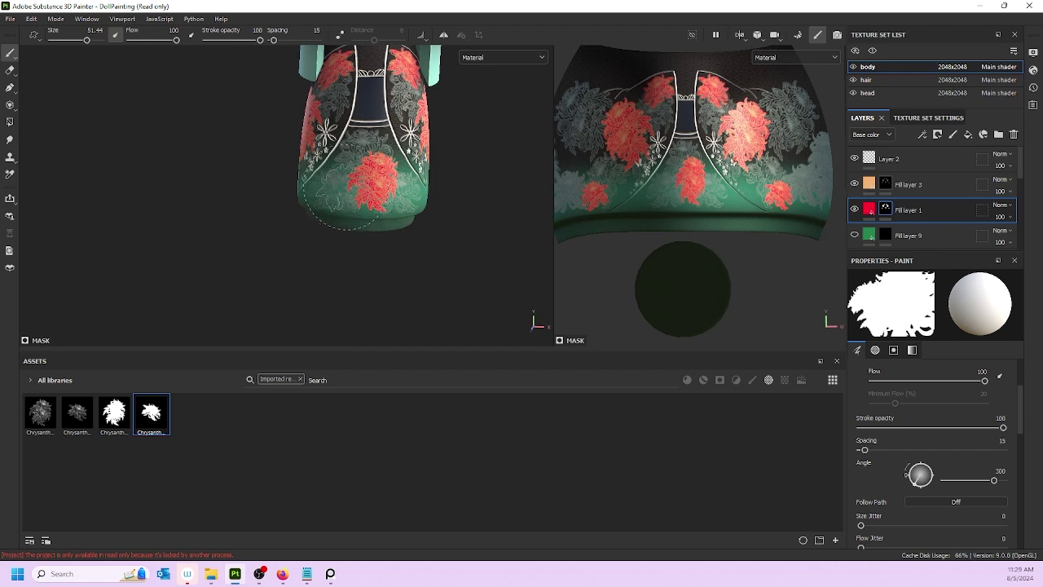
click(887, 185)
click(88, 413)
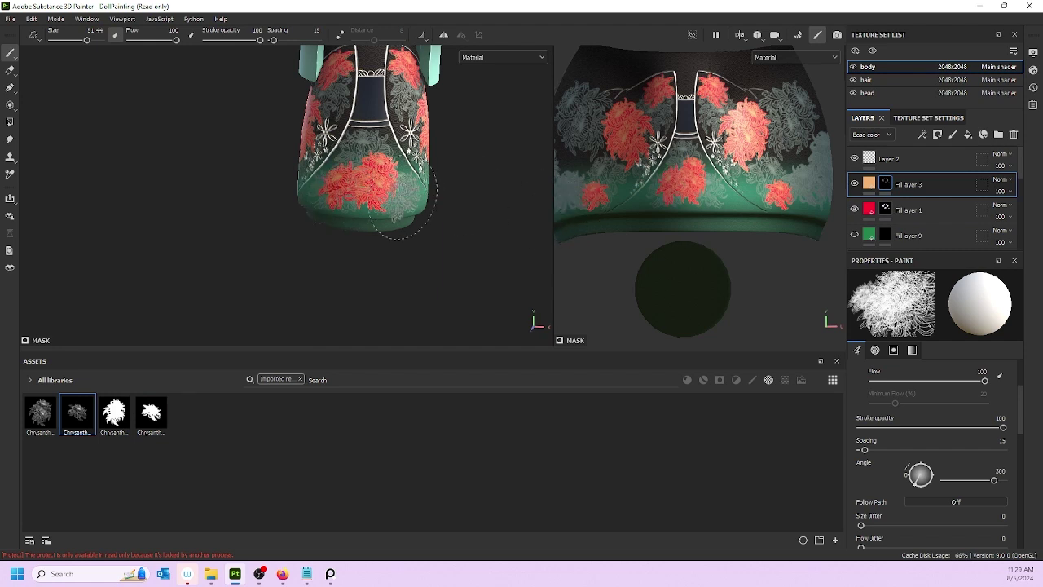
- Stamp a small red chrysanthemum right of the lower centre flower at size 40.6 and angle 62, adding its line art on Fill layer 3's mask
scroll(391, 196, down, 3)
alt+drag(402, 235, 391, 186)
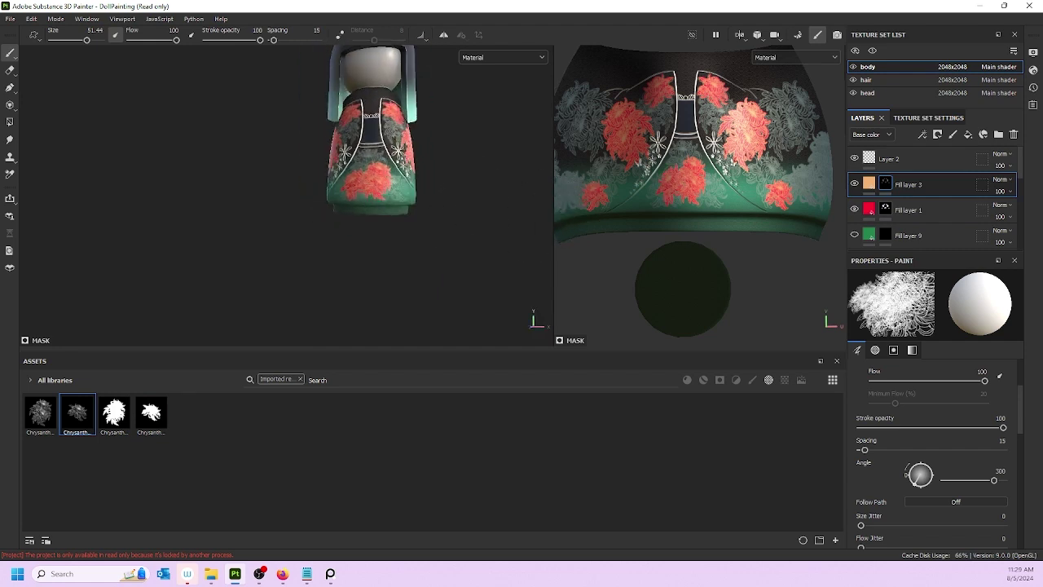
scroll(391, 185, up, 4)
scroll(430, 218, up, 1)
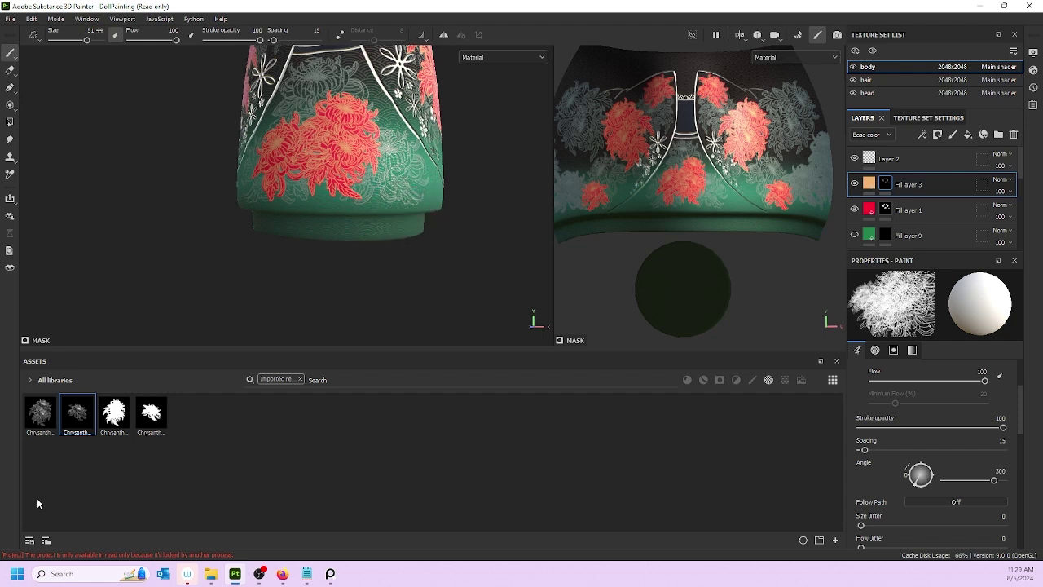
alt+middle_drag(397, 193, 421, 231)
scroll(416, 262, up, 1)
click(150, 413)
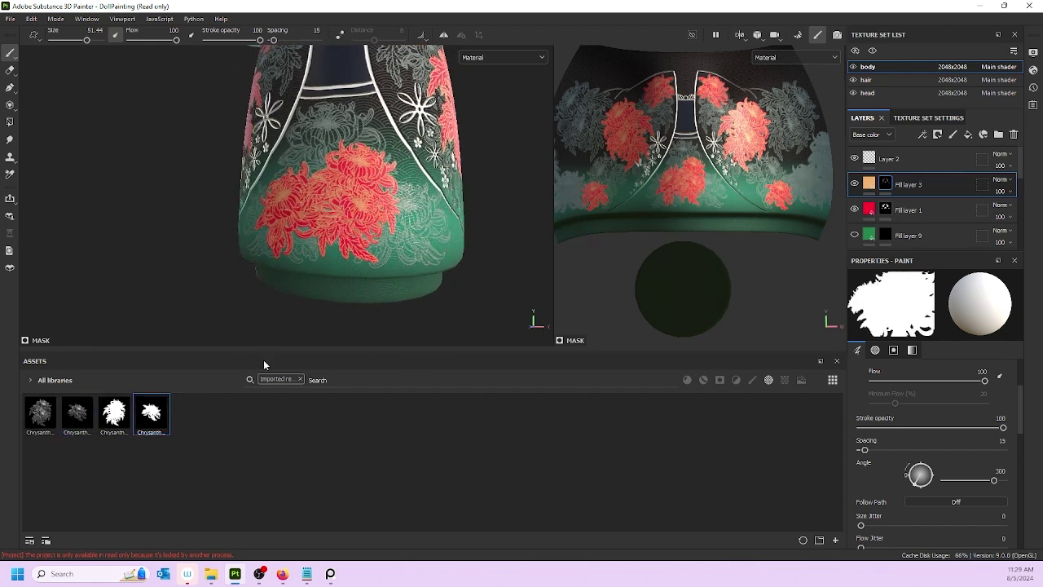
click(907, 210)
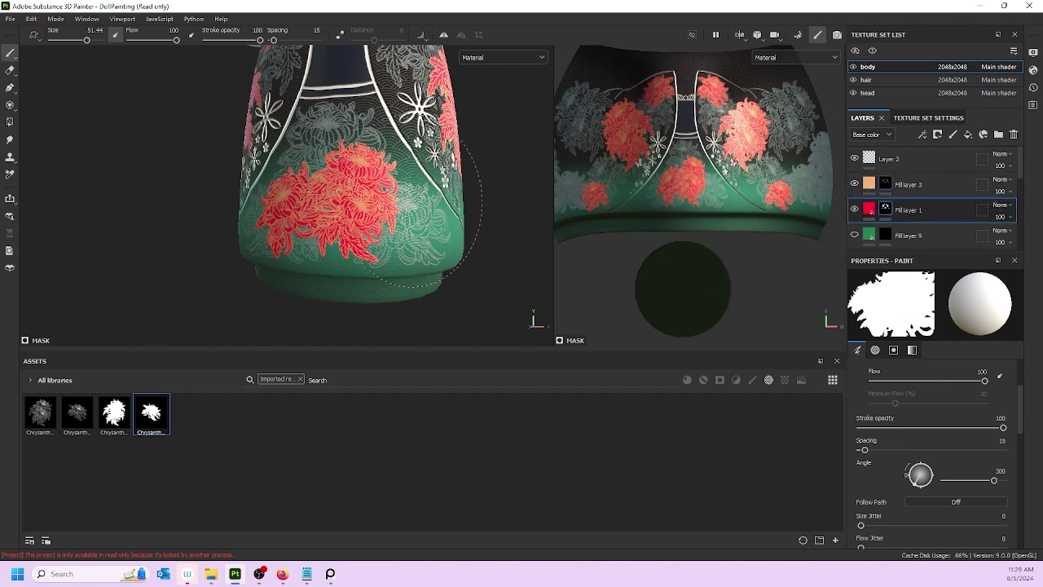
ctrl+right_drag(399, 244, 368, 243)
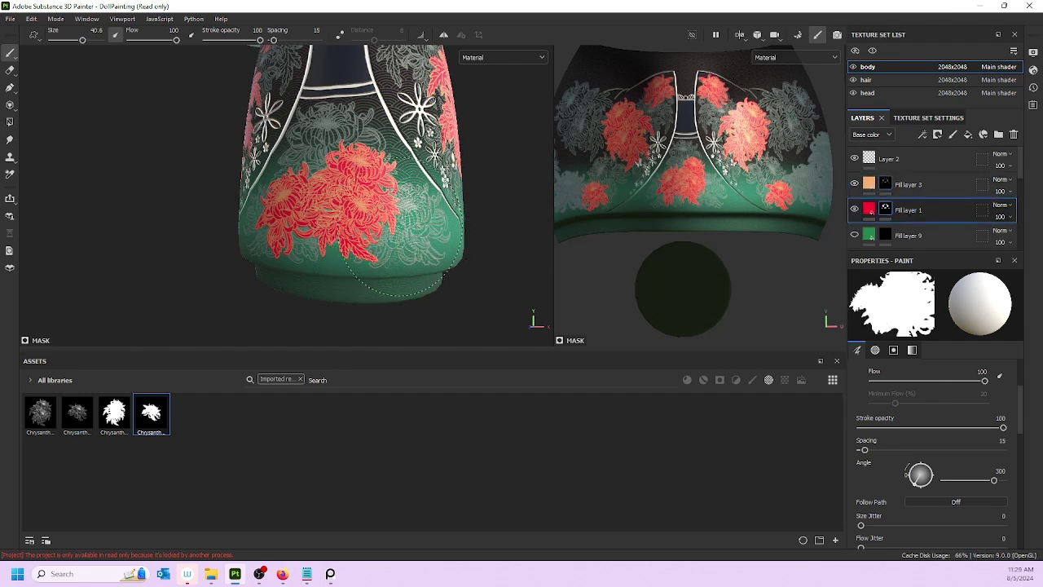
click(918, 471)
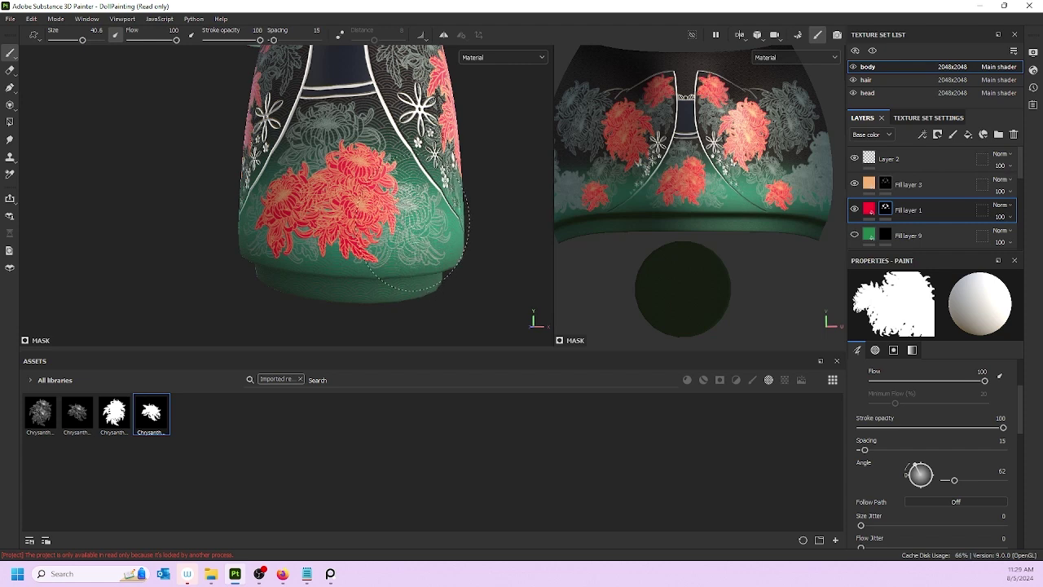
click(77, 414)
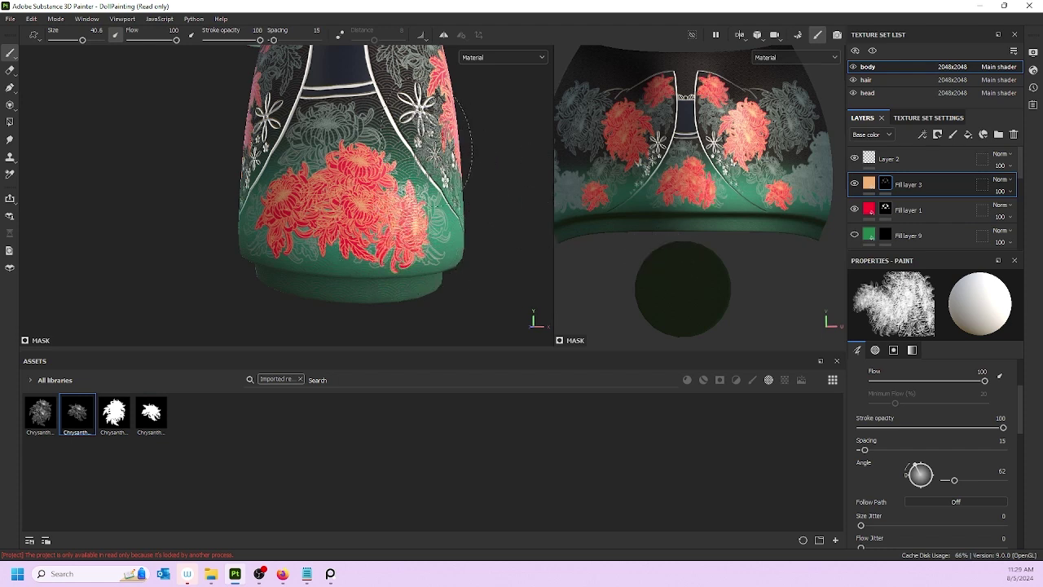
- Stamp the larger solid chrysanthemum silhouette at size 70.1 on the back of the body, on the Fill layer 1 mask
scroll(426, 244, down, 5)
mouse_move(428, 177)
alt+mouse_down()
mouse_move(398, 140)
mouse_move(458, 248)
mouse_move(179, 184)
mouse_move(379, 190)
mouse_move(484, 177)
mouse_move(379, 261)
mouse_move(440, 228)
alt+mouse_up()
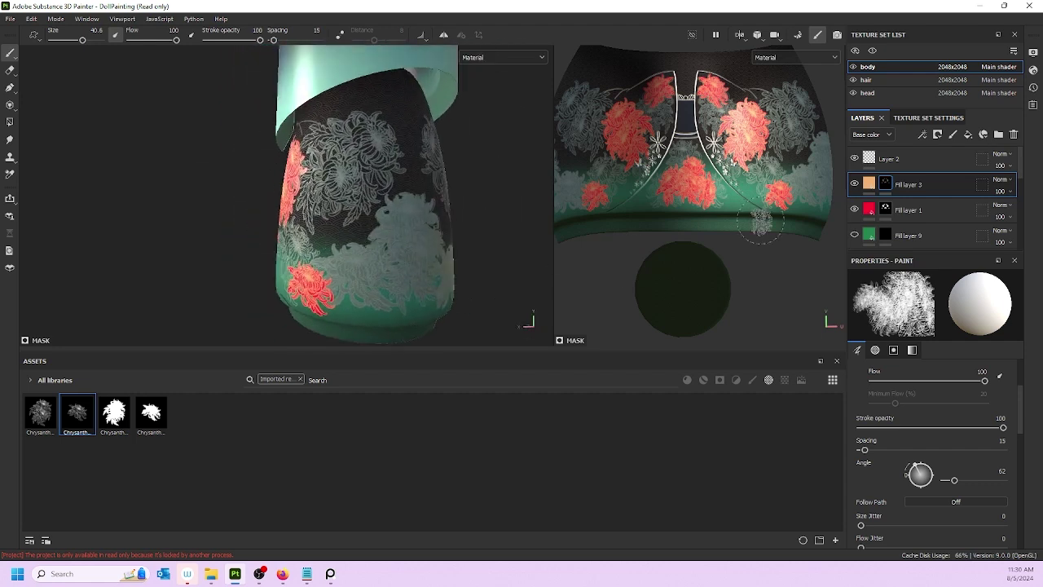
click(908, 209)
click(114, 413)
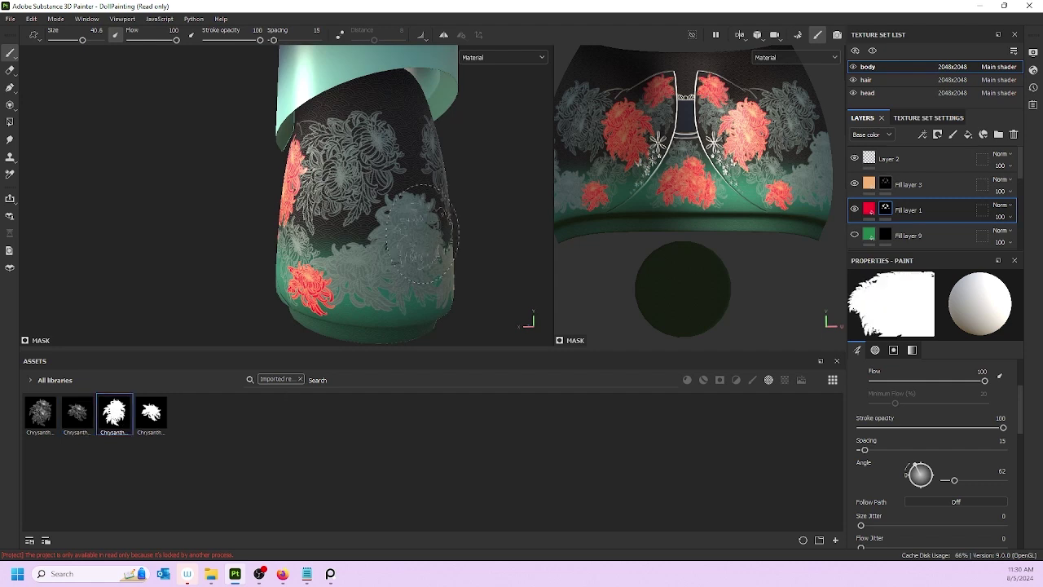
mouse_move(359, 213)
alt+mouse_down()
mouse_move(344, 209)
mouse_move(352, 204)
alt+mouse_up()
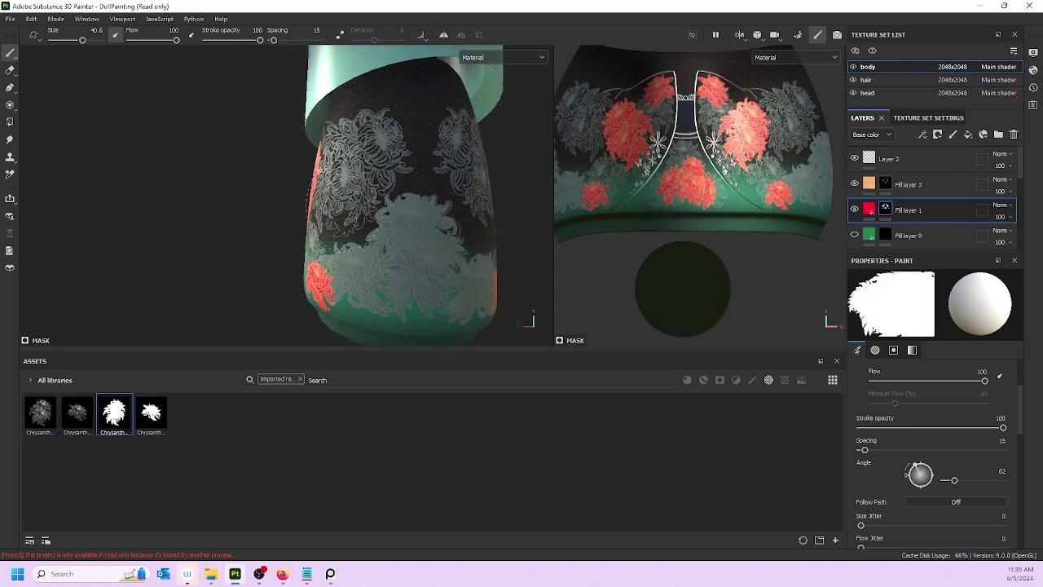
click(395, 200)
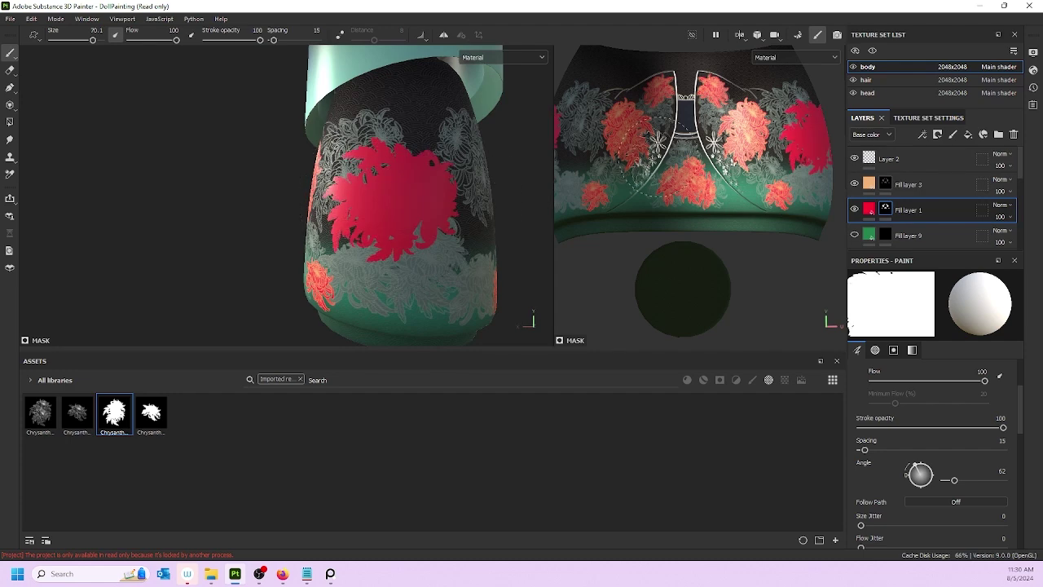
- Overlay the larger chrysanthemum line art on the red back flower, using the Fill layer 3 mask
alt+drag(489, 220, 347, 232)
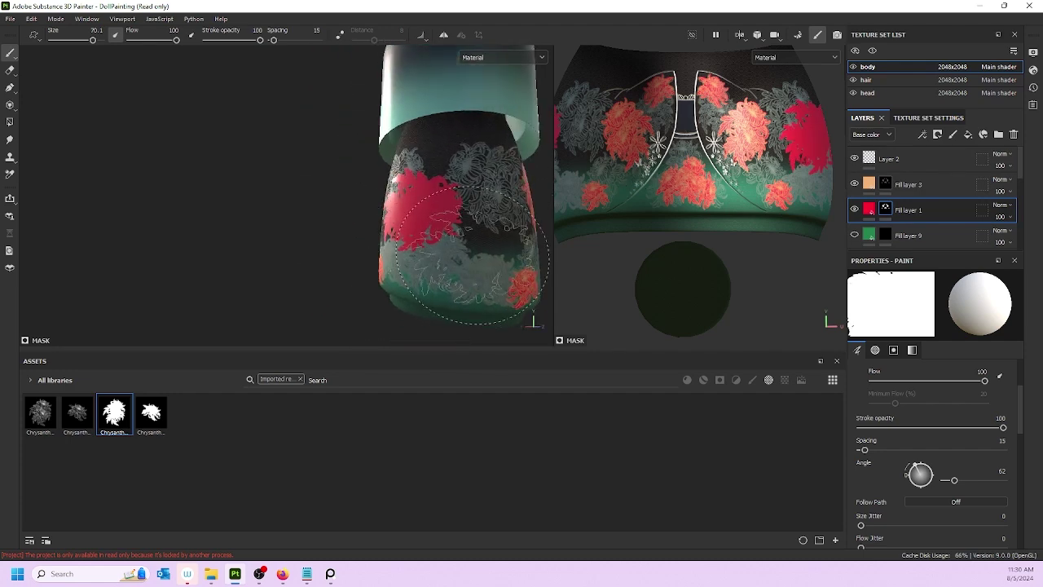
alt+drag(479, 251, 537, 246)
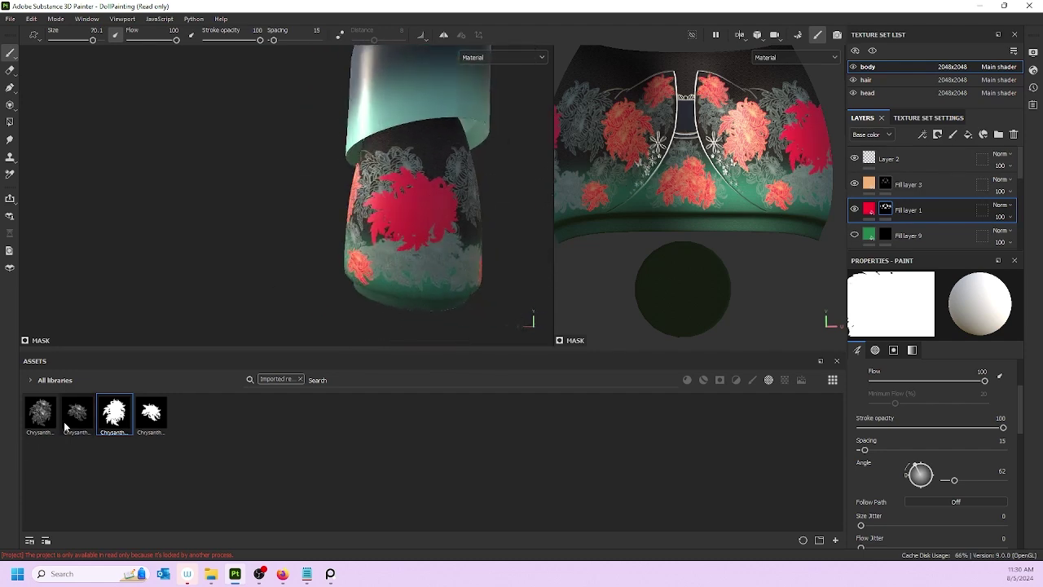
click(41, 413)
click(909, 185)
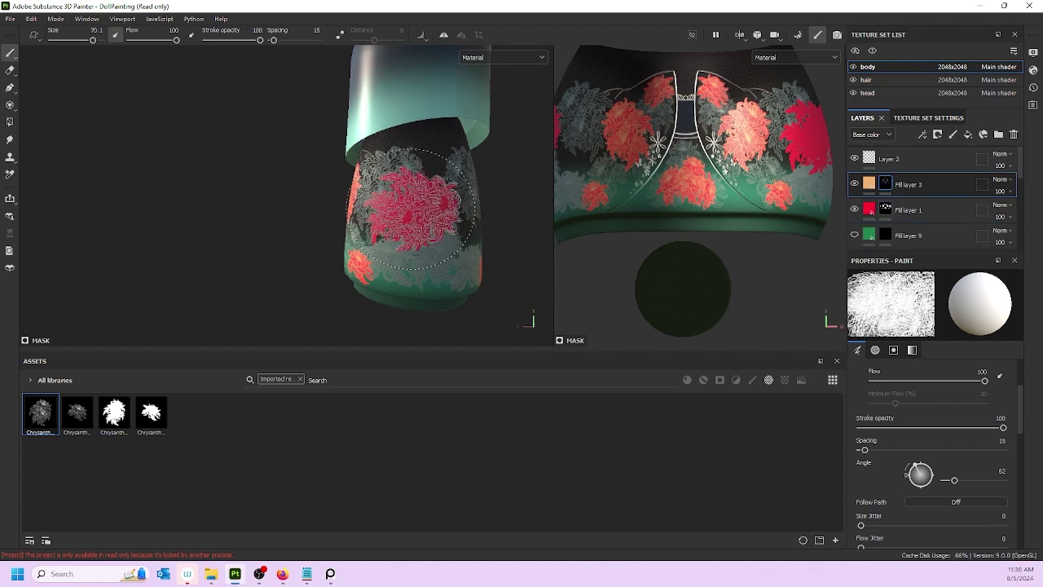
scroll(505, 240, up, 4)
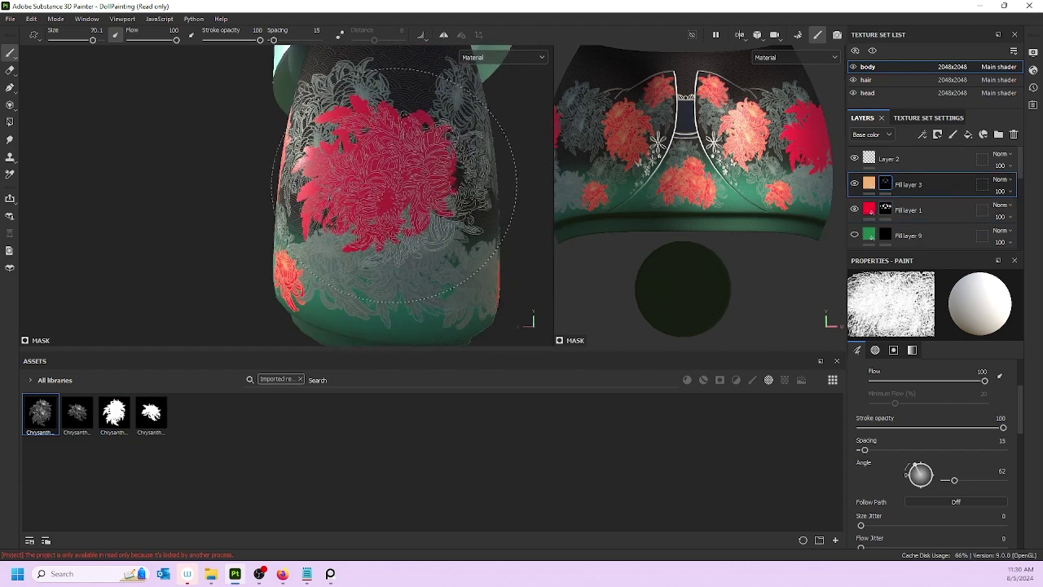
click(378, 177)
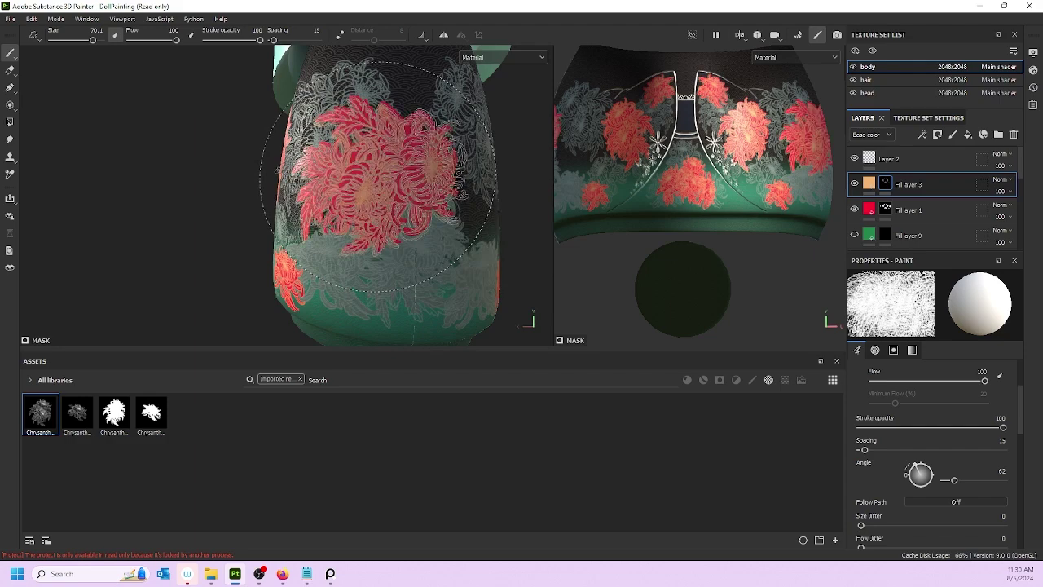
- Redo the large chrysanthemum line art over the red back flower at size 66.79 on Fill layer 3's mask
key(ctrl+z)
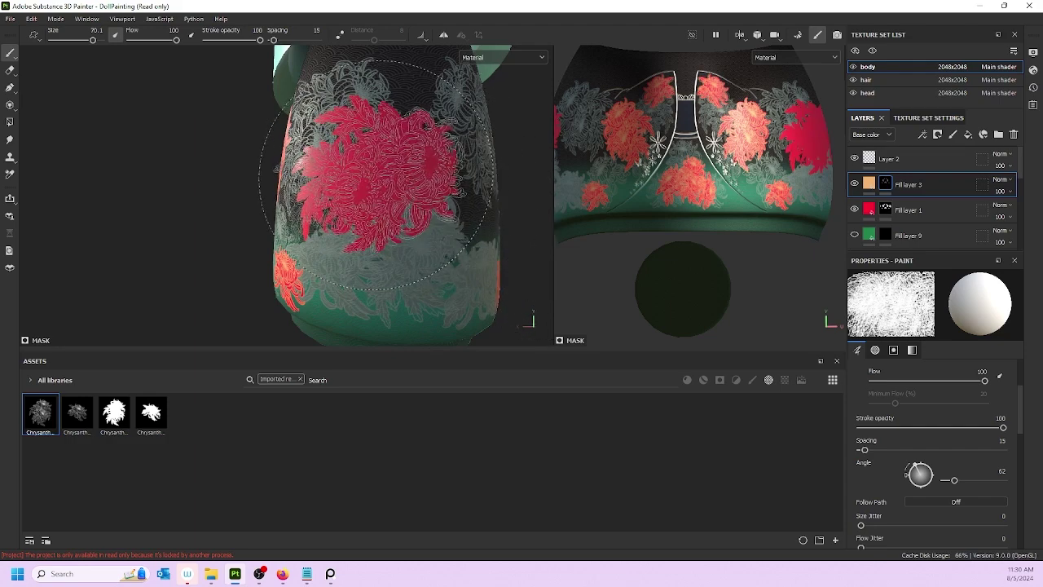
click(377, 177)
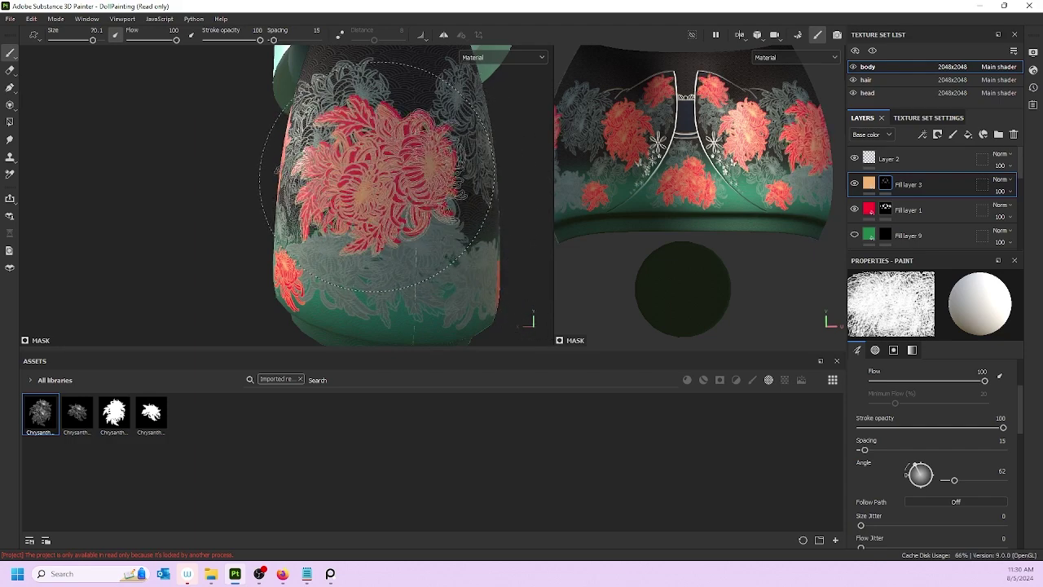
key(ctrl+z)
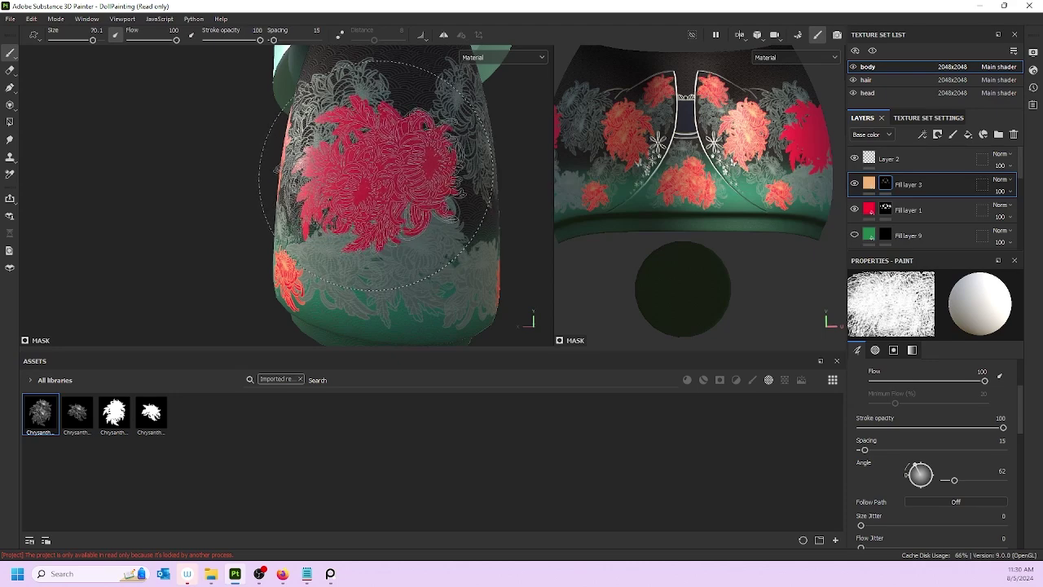
key([)
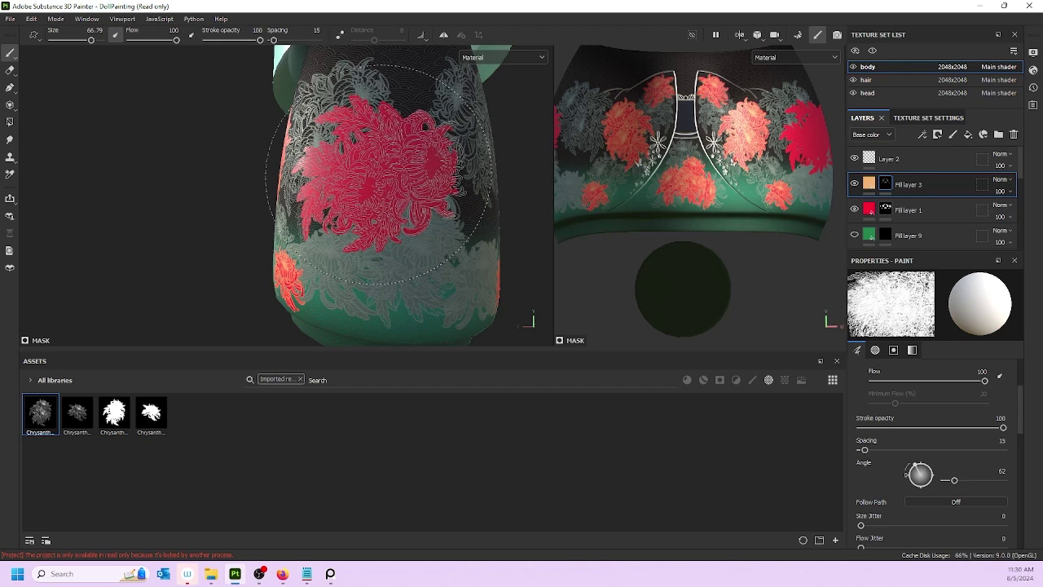
click(379, 174)
- Stamp the larger solid chrysanthemum at size 66.79 and angle 29 on Fill layer 1's mask, below and beside the red back flower
scroll(411, 183, down, 2)
alt+drag(422, 188, 353, 233)
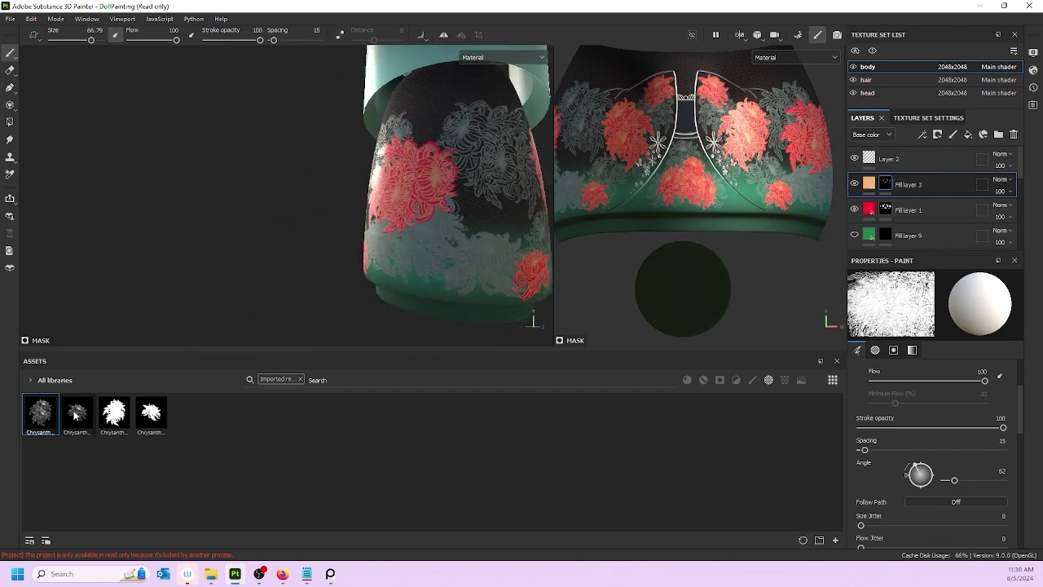
click(114, 413)
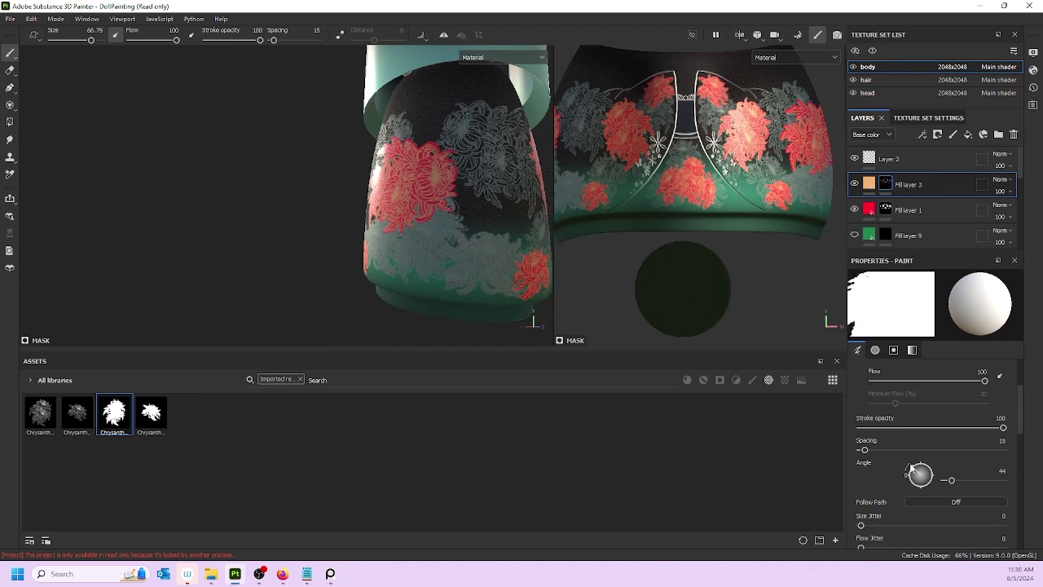
drag(912, 470, 910, 469)
click(475, 224)
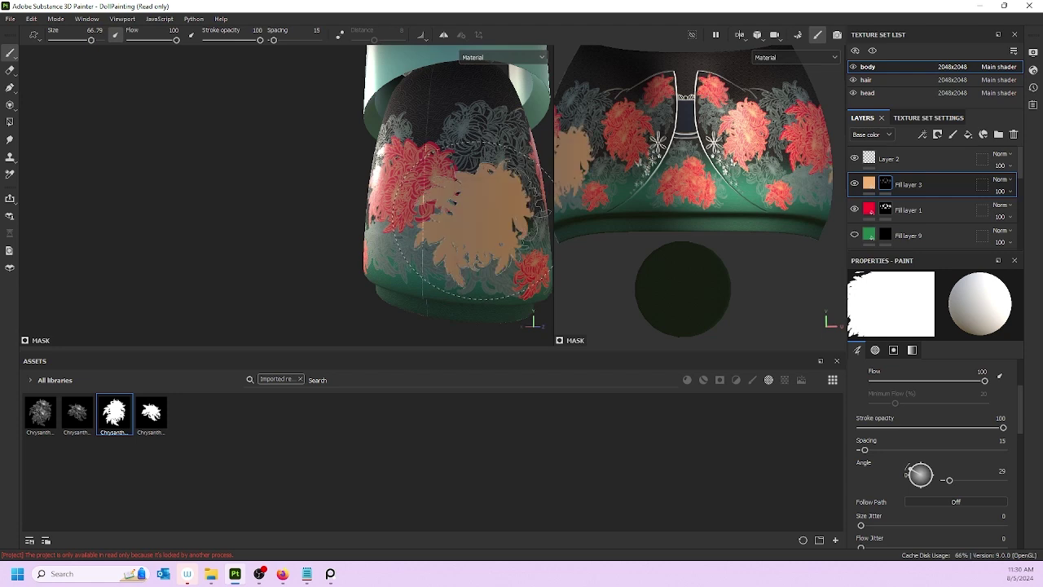
key(ctrl+z)
click(886, 210)
click(472, 230)
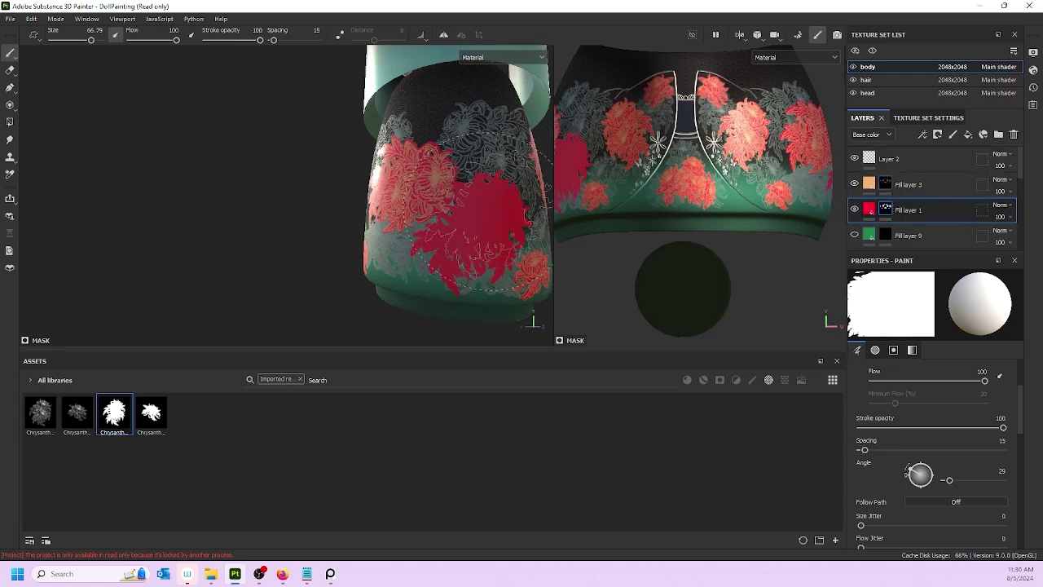
- Overlay the larger chrysanthemum line art on the newly stamped red silhouette, using Fill layer 3's mask
click(886, 184)
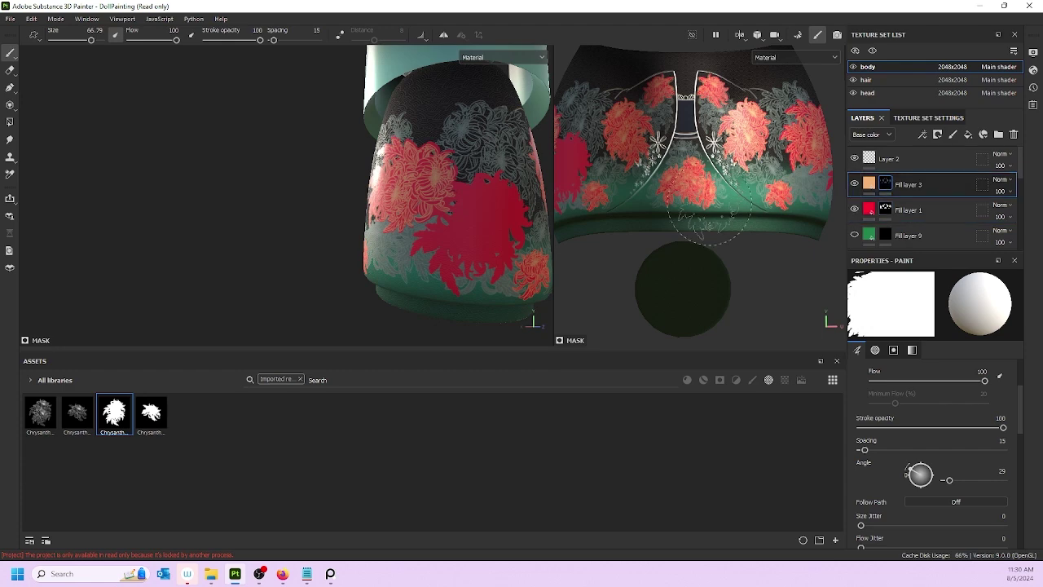
click(40, 413)
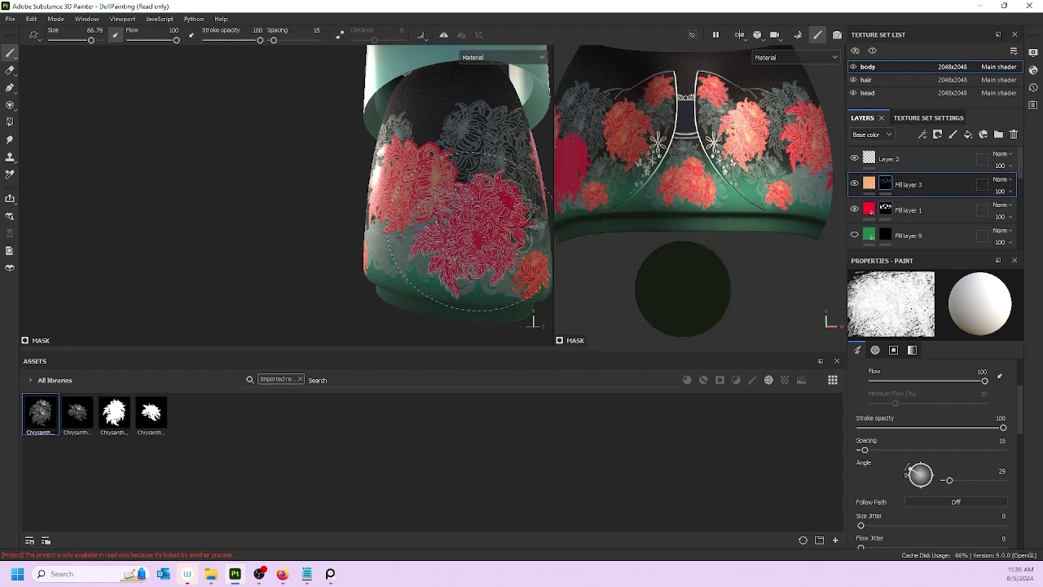
click(460, 221)
- Hide the hair texture set and stamp the larger chrysanthemum line art alone on the body's upper back
scroll(487, 293, down, 5)
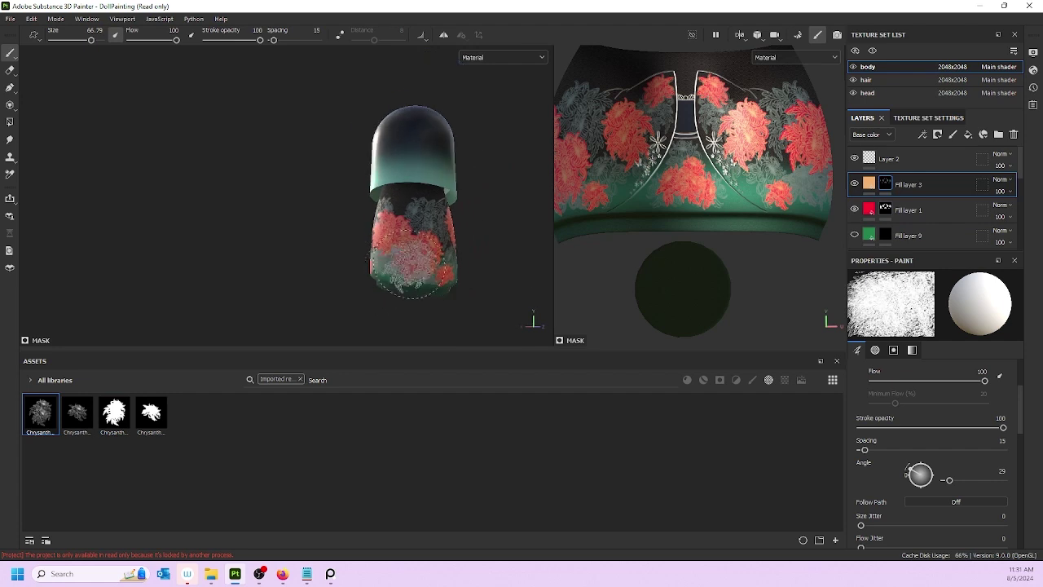
mouse_move(497, 289)
alt+mouse_down()
mouse_move(614, 256)
mouse_move(784, 242)
mouse_move(872, 243)
mouse_move(902, 274)
mouse_move(512, 263)
mouse_move(417, 196)
alt+mouse_up()
scroll(416, 192, up, 3)
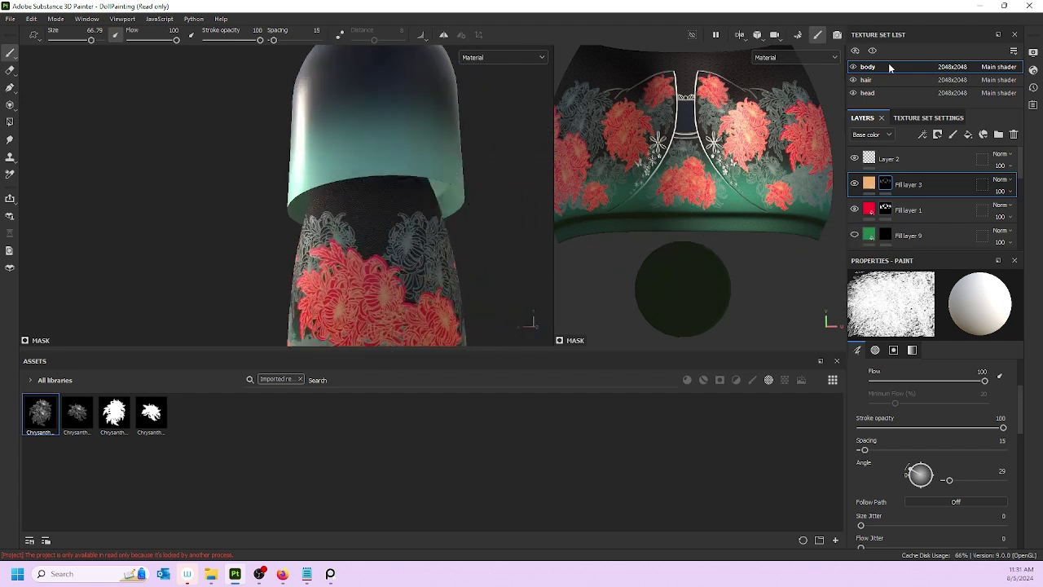
click(853, 80)
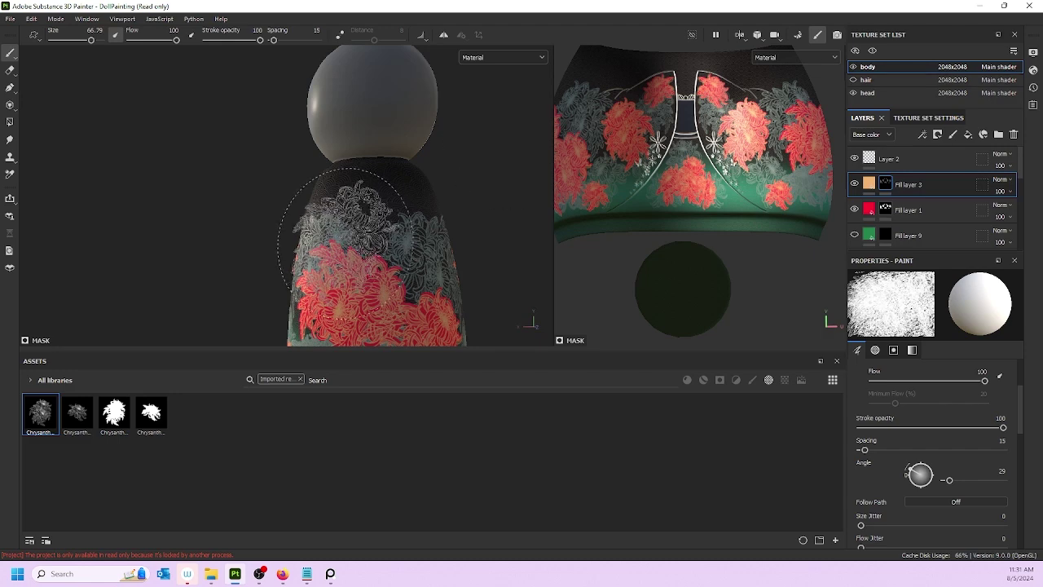
alt+drag(372, 226, 513, 234)
mouse_move(289, 204)
alt+mouse_down()
mouse_move(318, 211)
mouse_move(182, 233)
mouse_move(430, 203)
alt+mouse_up()
click(391, 174)
- Stamp the smaller chrysanthemum line art on both shoulders above the lapels at size 45.86 and angle 334 on Fill layer 3's mask
alt+drag(366, 217, 591, 236)
mouse_move(224, 245)
alt+mouse_down()
mouse_move(447, 244)
mouse_move(366, 228)
mouse_move(377, 218)
mouse_move(433, 233)
alt+mouse_up()
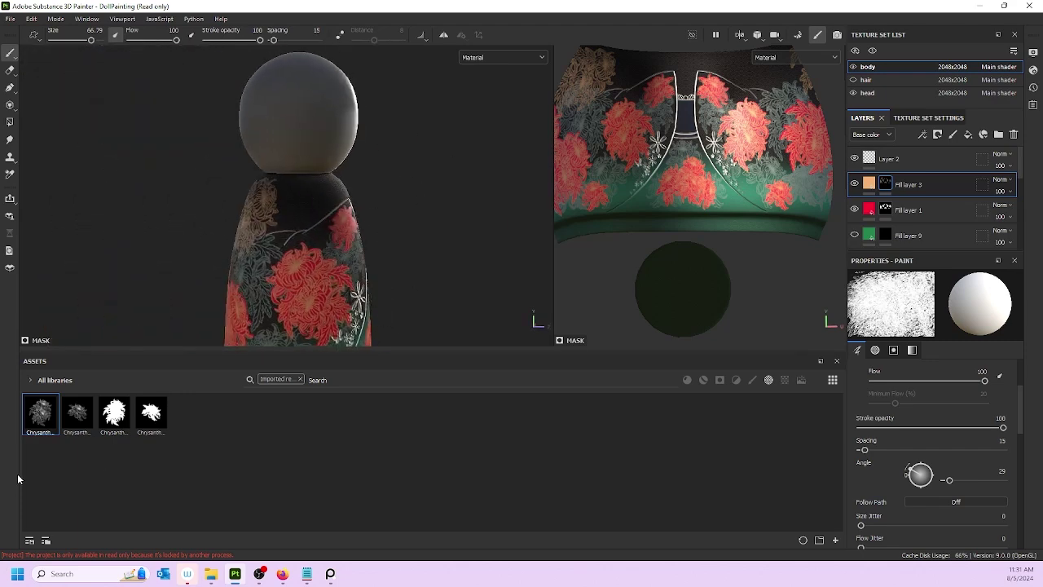
click(78, 413)
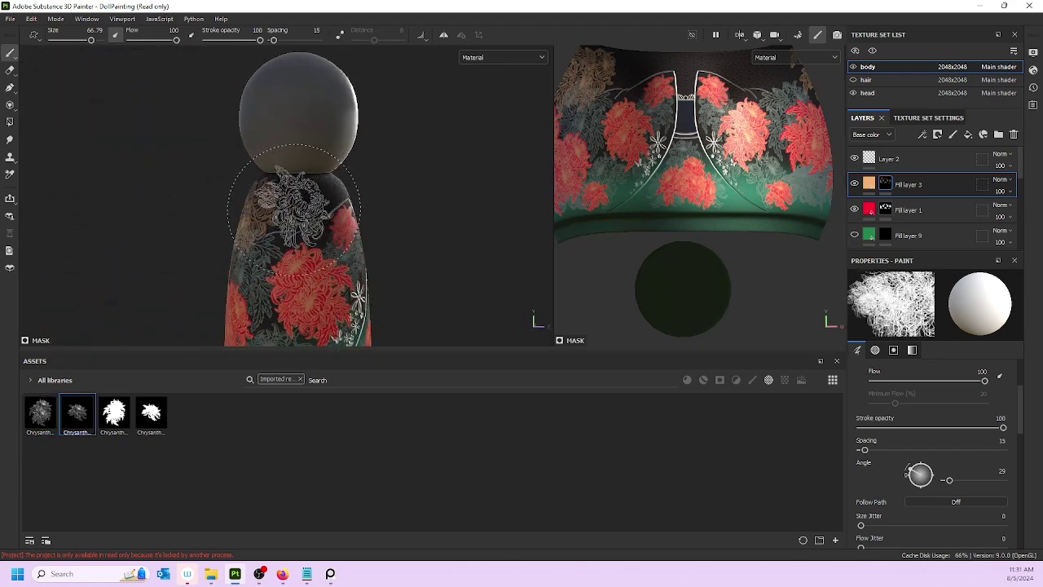
key(bracketleft)
key(bracketleft)
key(bracketleft)
key(bracketleft)
key(bracketleft)
key(bracketleft)
key(bracketleft)
key(bracketleft)
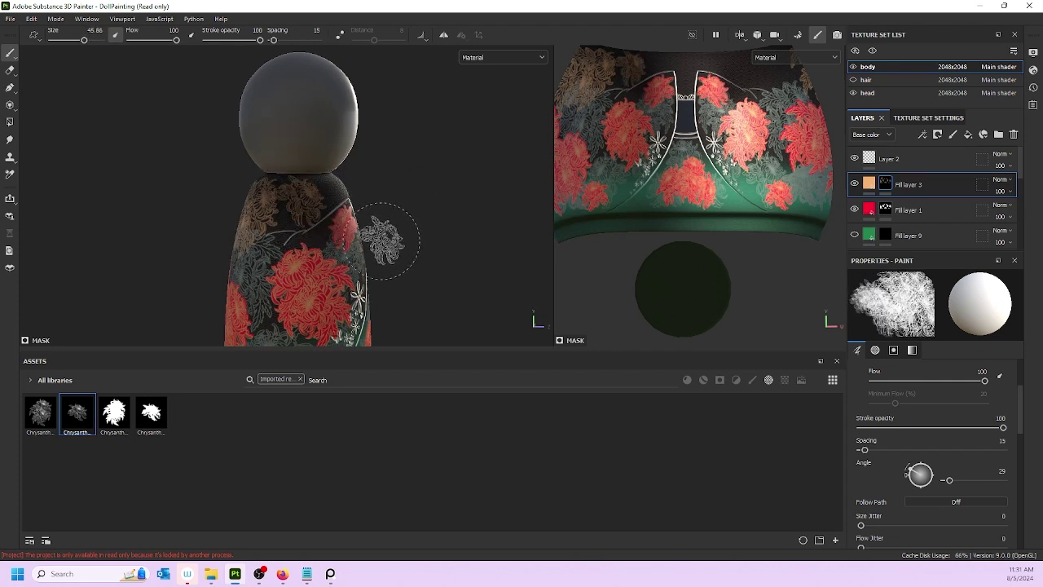
drag(912, 472, 907, 481)
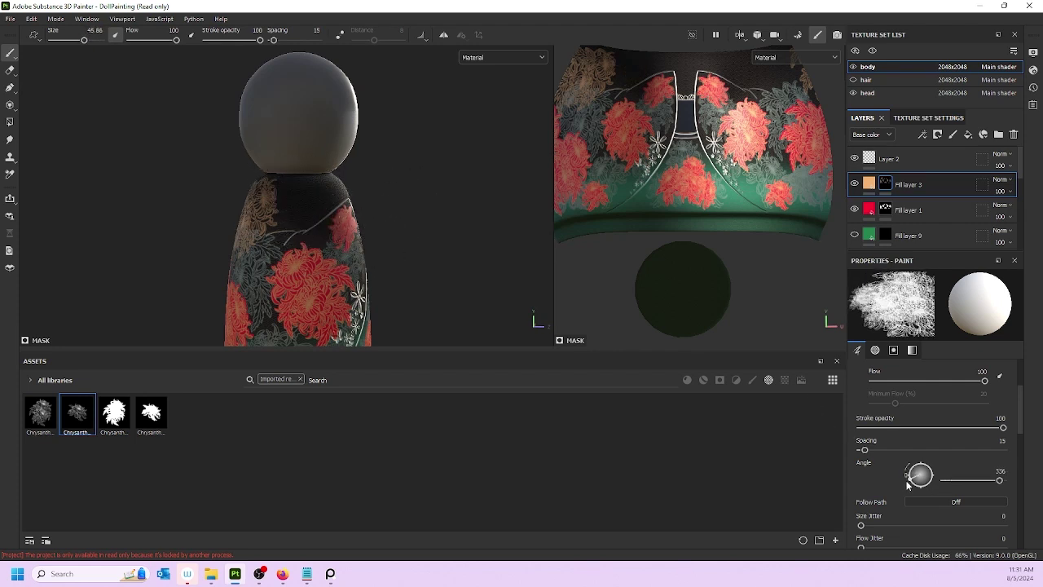
alt+drag(302, 198, 484, 216)
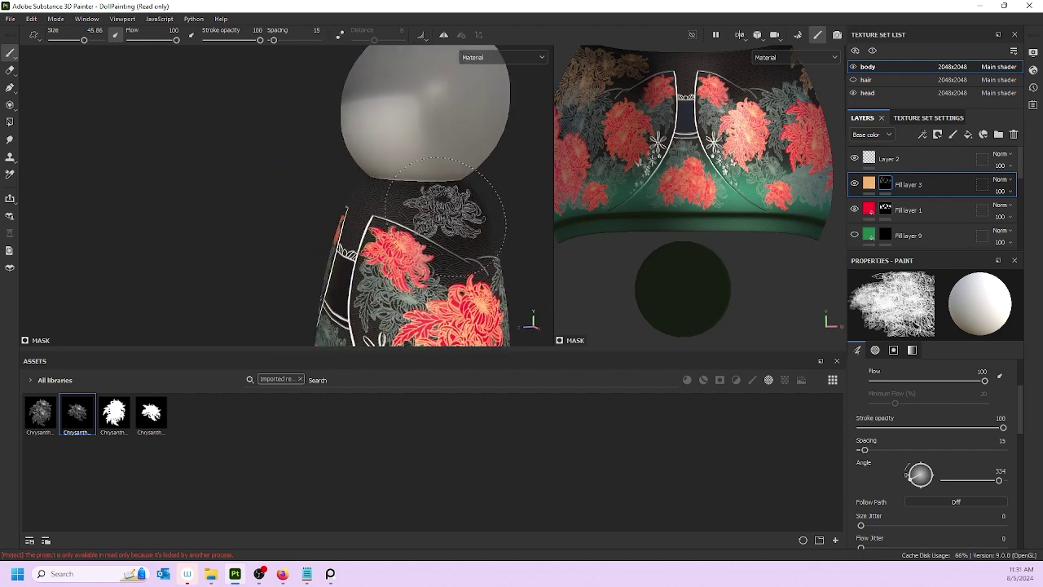
alt+drag(505, 236, 272, 193)
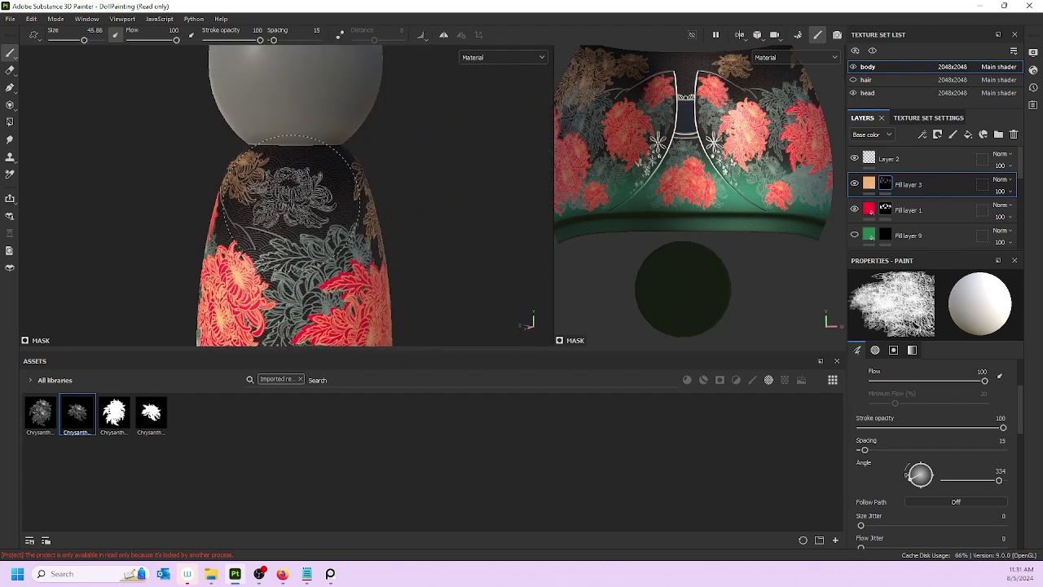
- Stamp the smaller chrysanthemum line art at size 66.79 and angle 305 on the upper back, beside the right shoulder flower
ctrl+right_drag(302, 206, 342, 206)
click(302, 206)
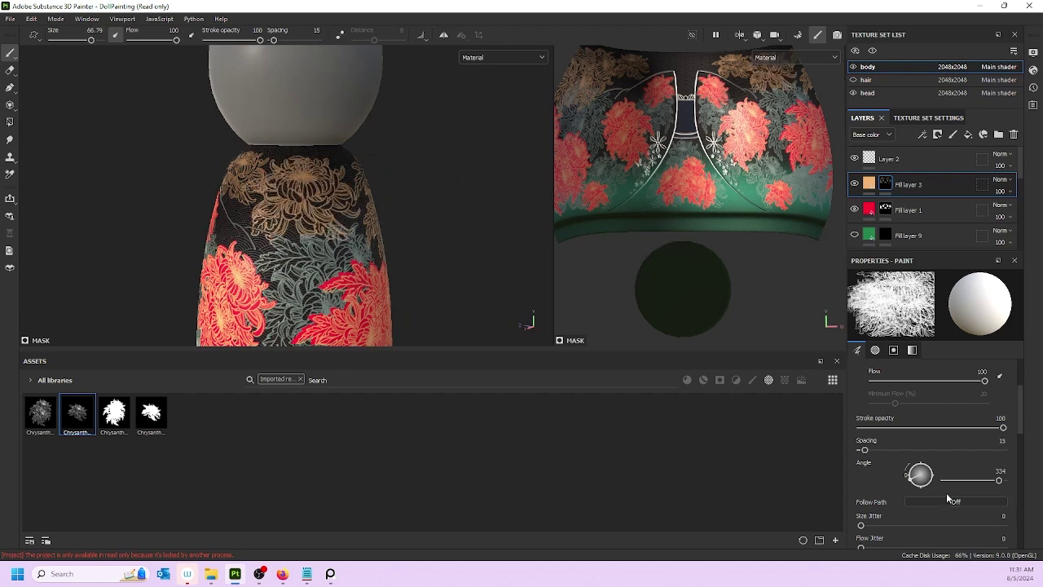
key(ctrl+z)
drag(915, 484, 910, 475)
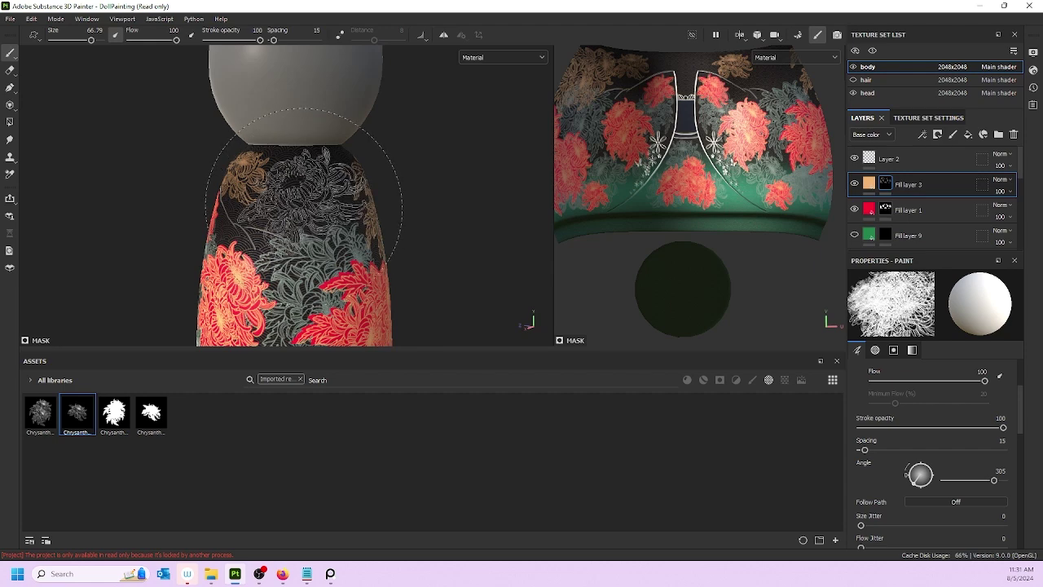
alt+drag(304, 187, 314, 256)
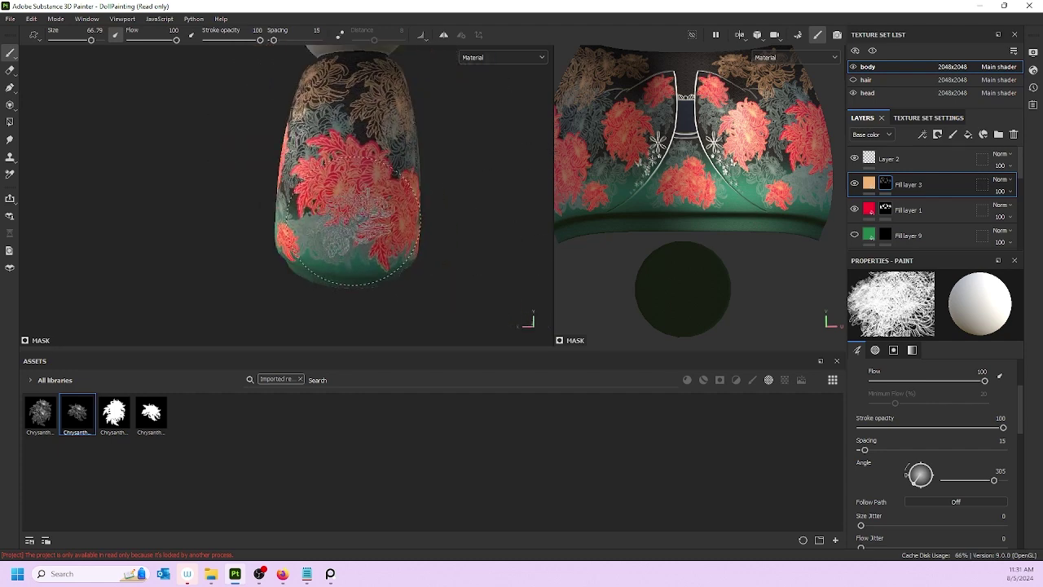
- Stamp the chrysanthemum line art at angle 305 across the hem, left of the lower front red flower
mouse_move(354, 212)
alt+mouse_down()
mouse_move(399, 245)
mouse_move(442, 217)
mouse_move(351, 230)
alt+mouse_up()
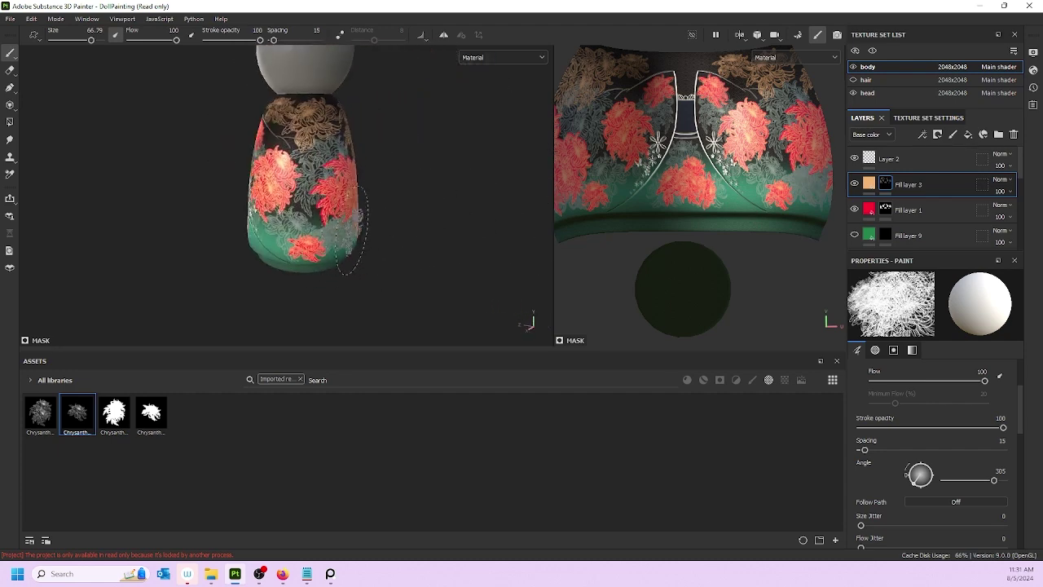
mouse_move(181, 266)
alt+mouse_down()
mouse_move(373, 239)
mouse_move(415, 242)
mouse_move(492, 282)
mouse_move(405, 277)
alt+mouse_up()
alt+middle_drag(395, 279, 393, 155)
mouse_move(261, 232)
alt+mouse_down()
mouse_move(326, 221)
mouse_move(242, 229)
alt+mouse_up()
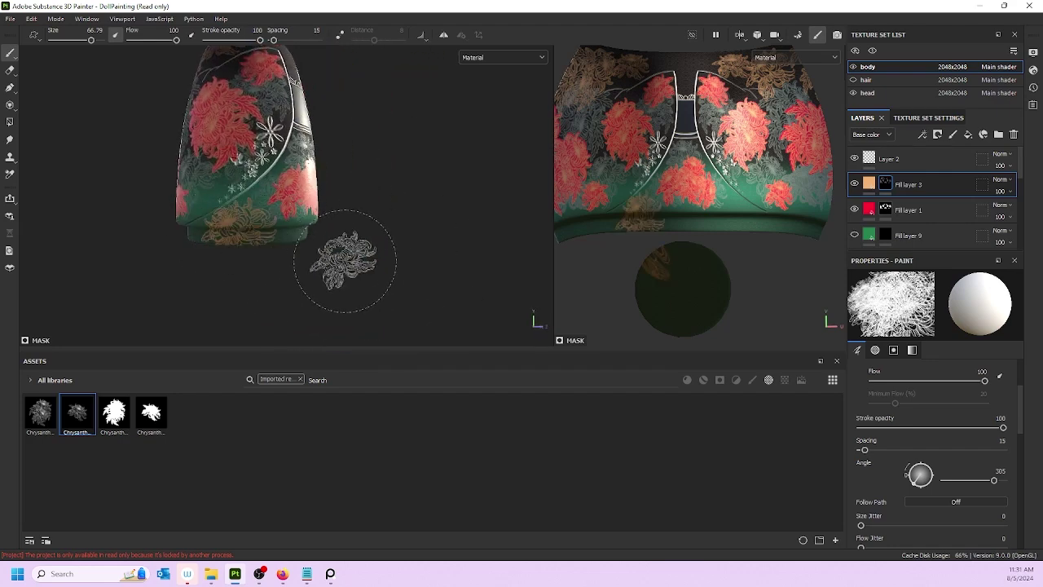
mouse_move(345, 252)
alt+mouse_down()
mouse_move(249, 247)
mouse_move(344, 236)
mouse_move(407, 249)
mouse_move(432, 236)
alt+mouse_up()
click(343, 189)
scroll(361, 233, down, 3)
scroll(415, 259, down, 3)
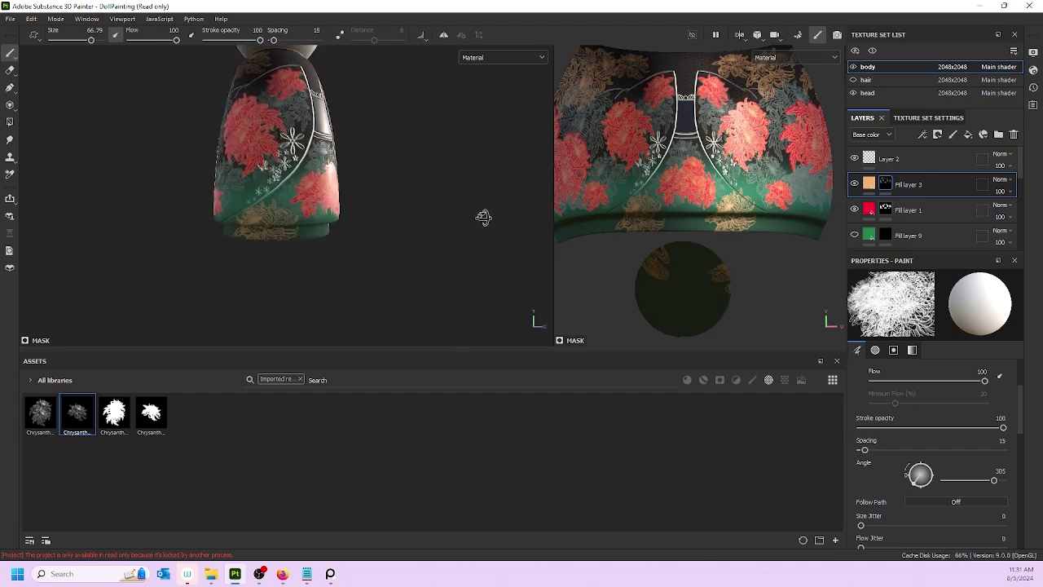
- Stamp the chrysanthemum line art at angle 33 across the hem, right of the lower front red flower
scroll(320, 238, up, 3)
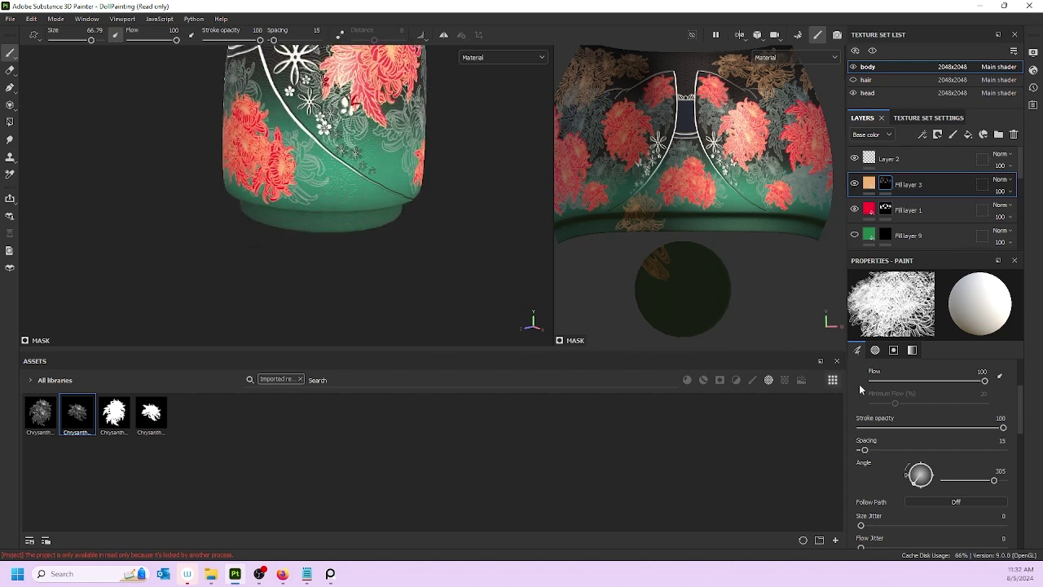
drag(913, 479, 908, 471)
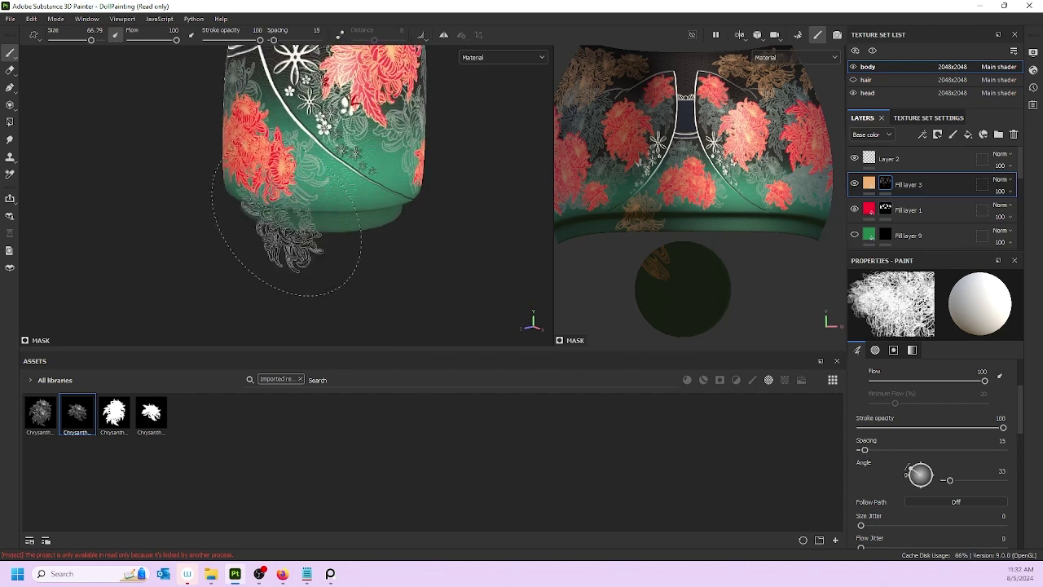
click(324, 201)
- Examine the flower distribution on the front, sides and shoulders of the kimono body
scroll(298, 167, down, 3)
mouse_move(310, 200)
alt+mouse_down()
mouse_move(365, 241)
mouse_move(431, 208)
mouse_move(303, 231)
mouse_move(440, 239)
mouse_move(488, 225)
mouse_move(454, 246)
mouse_move(383, 224)
alt+mouse_up()
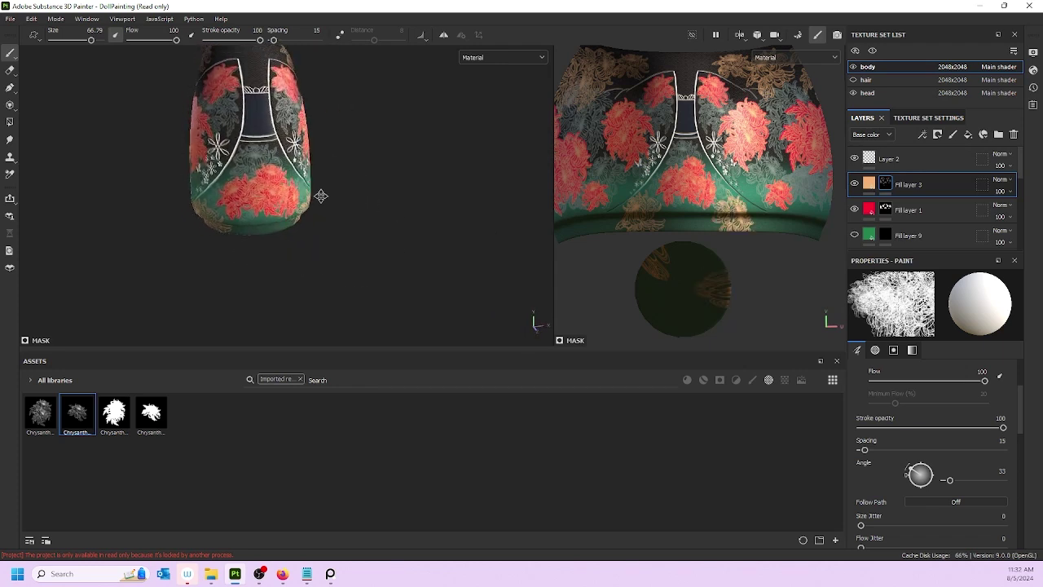
alt+middle_drag(321, 196, 411, 281)
alt+drag(325, 252, 372, 226)
scroll(254, 228, up, 3)
alt+drag(254, 228, 319, 235)
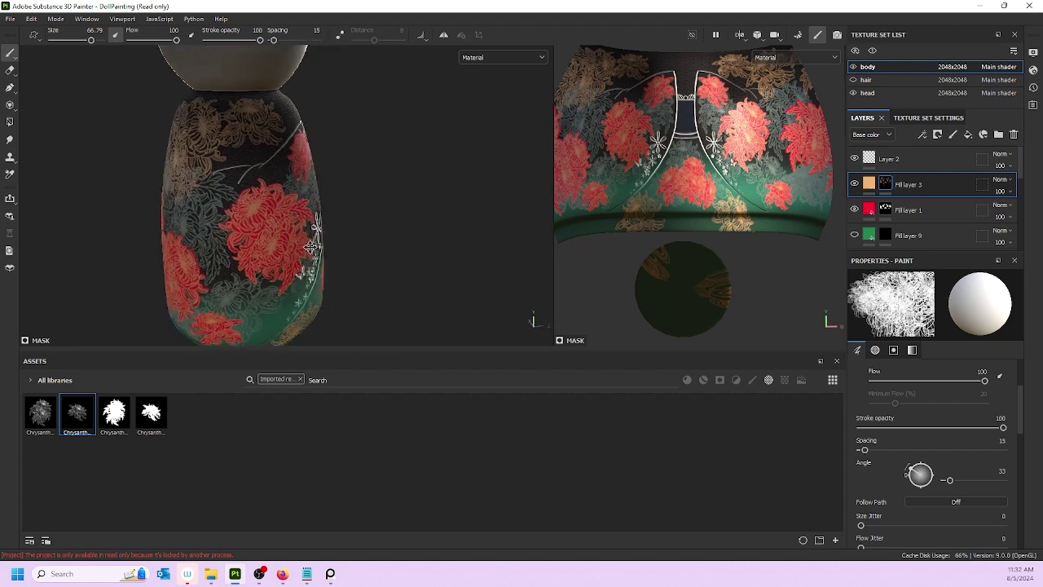
alt+middle_drag(293, 244, 335, 202)
alt+drag(336, 202, 451, 195)
scroll(222, 178, down, 3)
alt+drag(221, 176, 391, 195)
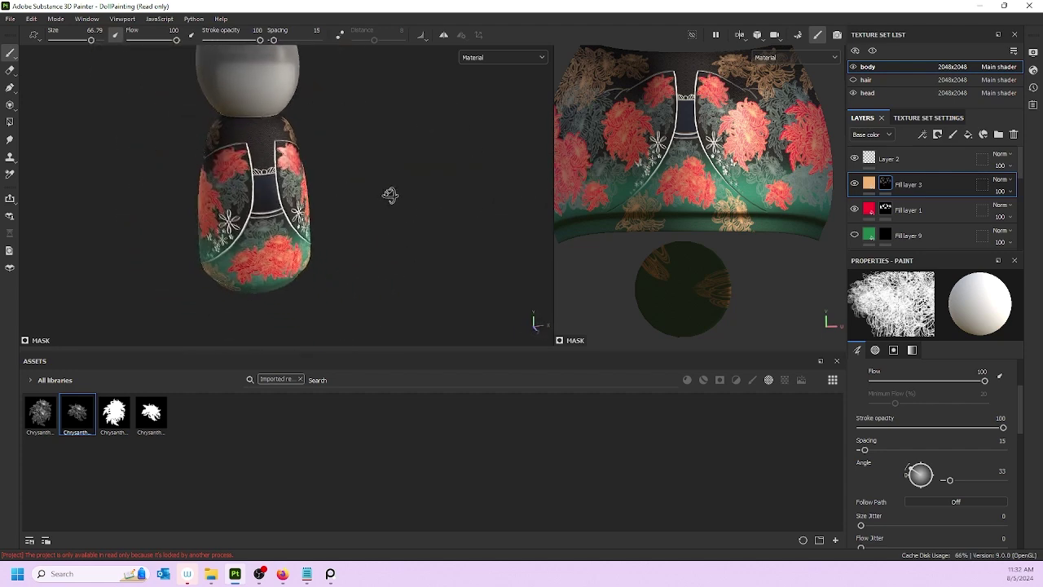
scroll(341, 171, up, 2)
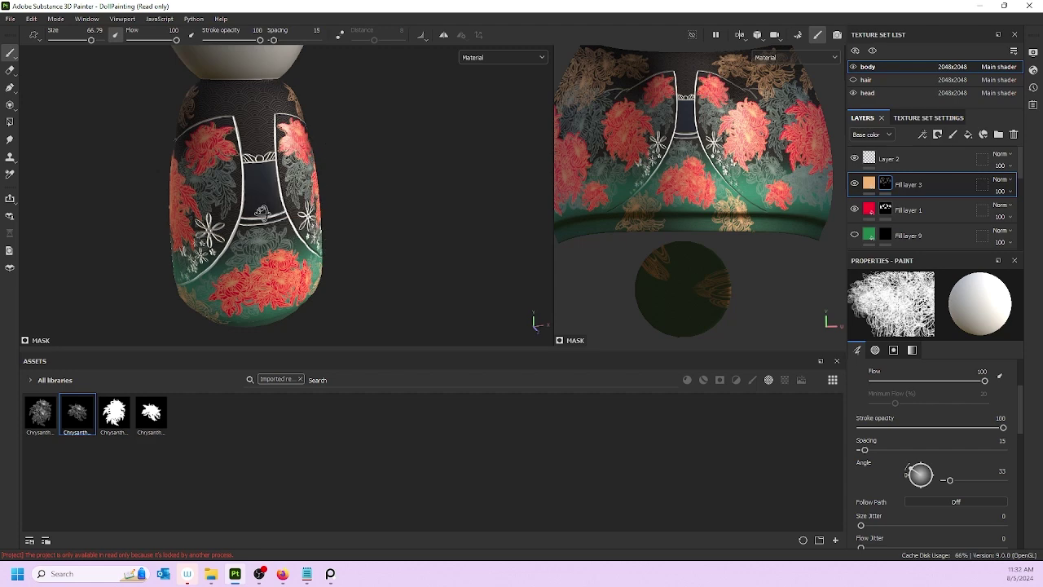
mouse_move(262, 211)
alt+mouse_down()
mouse_move(249, 185)
mouse_move(261, 269)
alt+mouse_up()
- Reduce the brush size to 45.86 for the smaller chrysanthemum line art
key(bracketleft)
key(bracketleft)
key(bracketleft)
key(bracketleft)
key(bracketleft)
key(bracketleft)
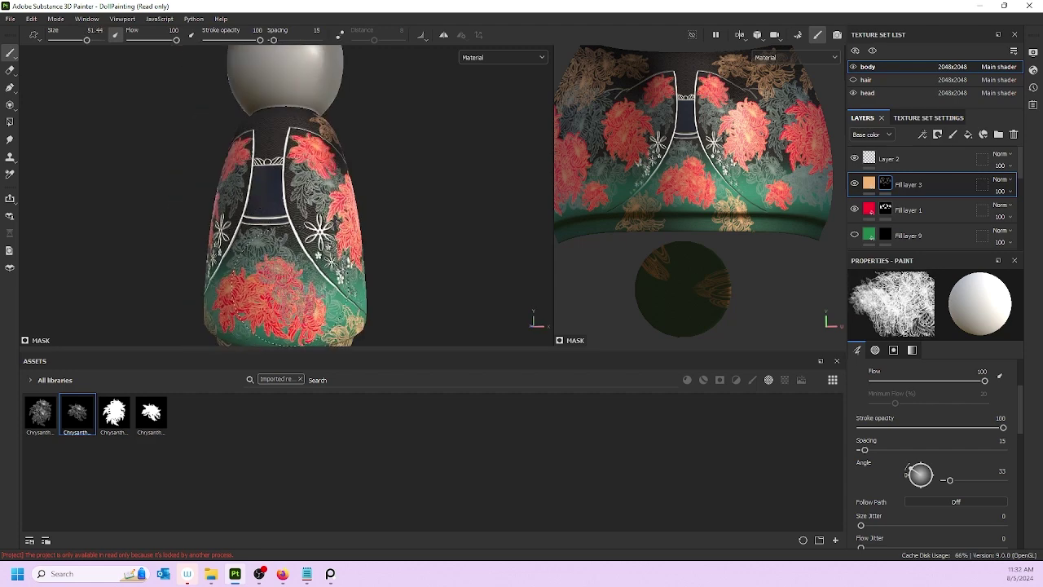
- Examine the flower placement around the front, sides and back of the kimono body for gaps
alt+drag(303, 286, 281, 295)
alt+middle_drag(281, 295, 336, 232)
alt+drag(339, 232, 410, 277)
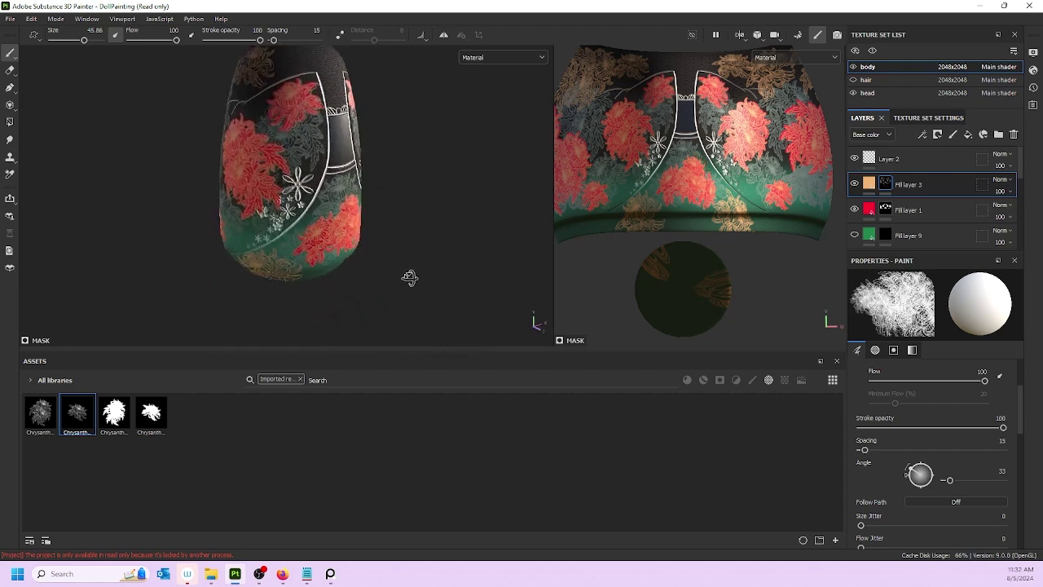
alt+middle_drag(281, 94, 356, 204)
alt+drag(355, 203, 193, 198)
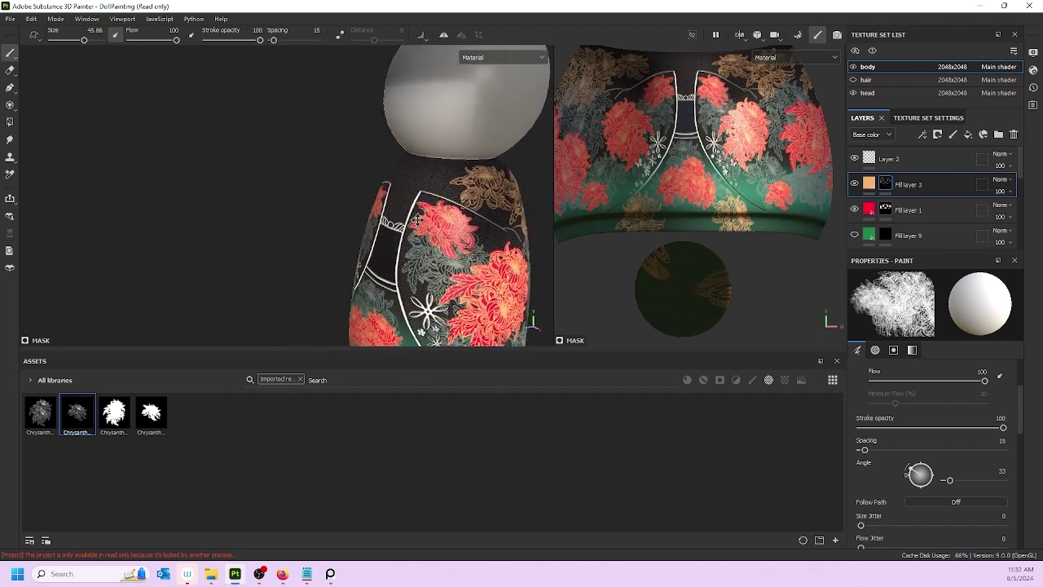
alt+middle_drag(443, 172, 320, 161)
mouse_move(351, 198)
alt+mouse_down()
mouse_move(526, 202)
mouse_move(180, 217)
alt+mouse_up()
alt+middle_drag(350, 218, 285, 158)
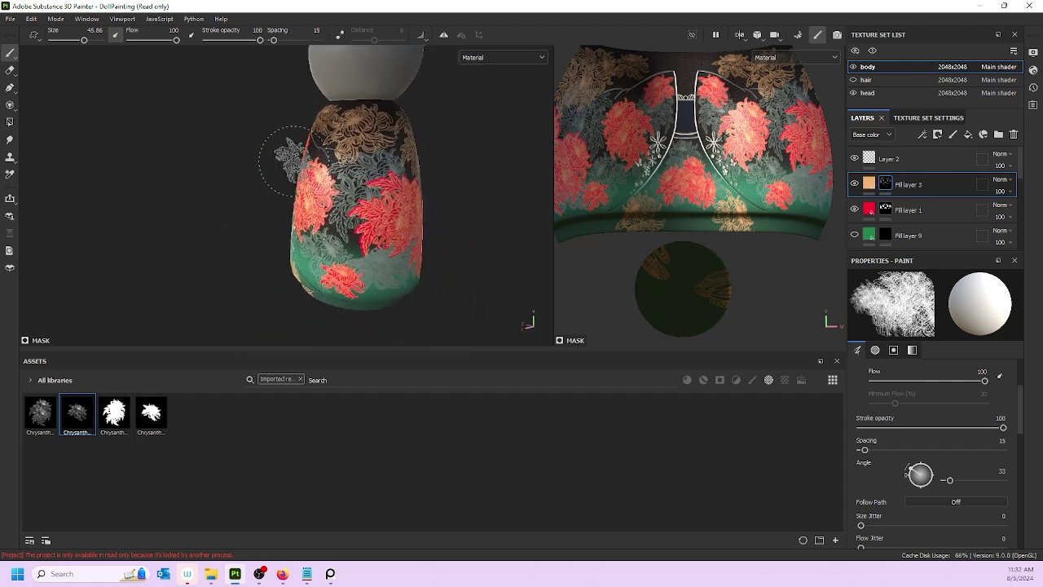
- Remove the imported-resources filter from the alpha library and load the vertical leafVine alpha into the brush
click(735, 380)
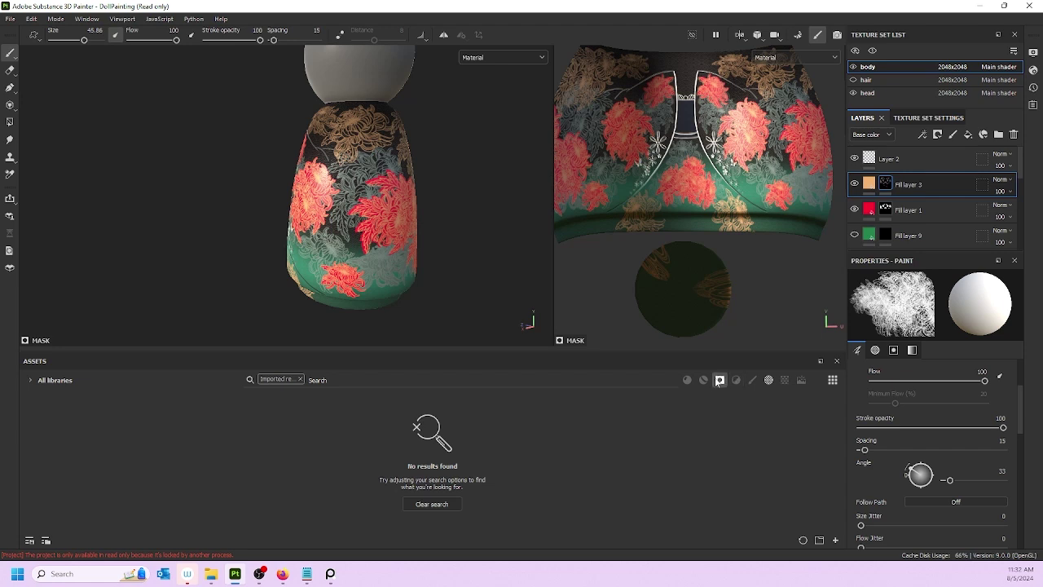
click(764, 381)
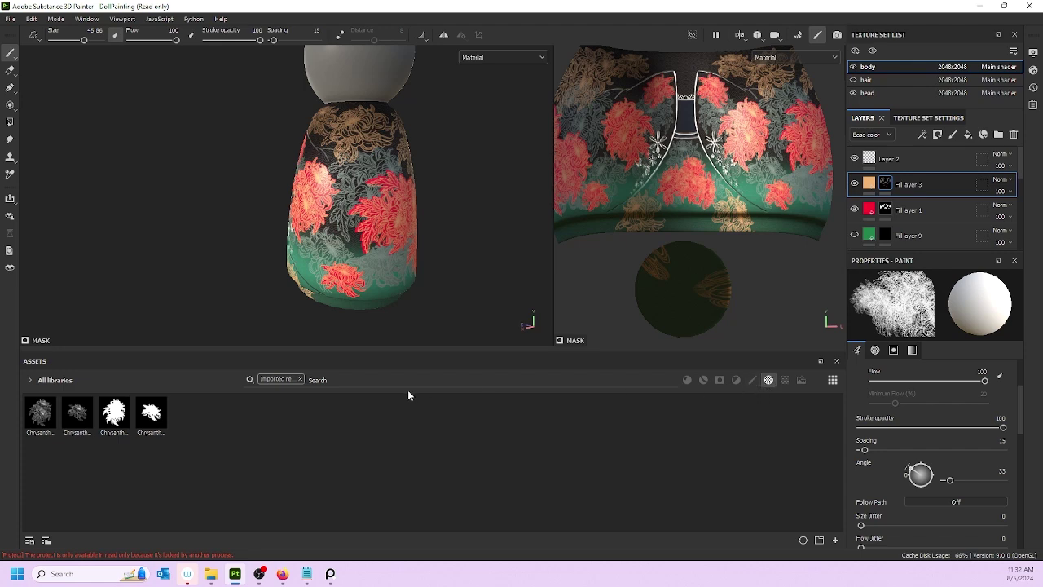
click(301, 379)
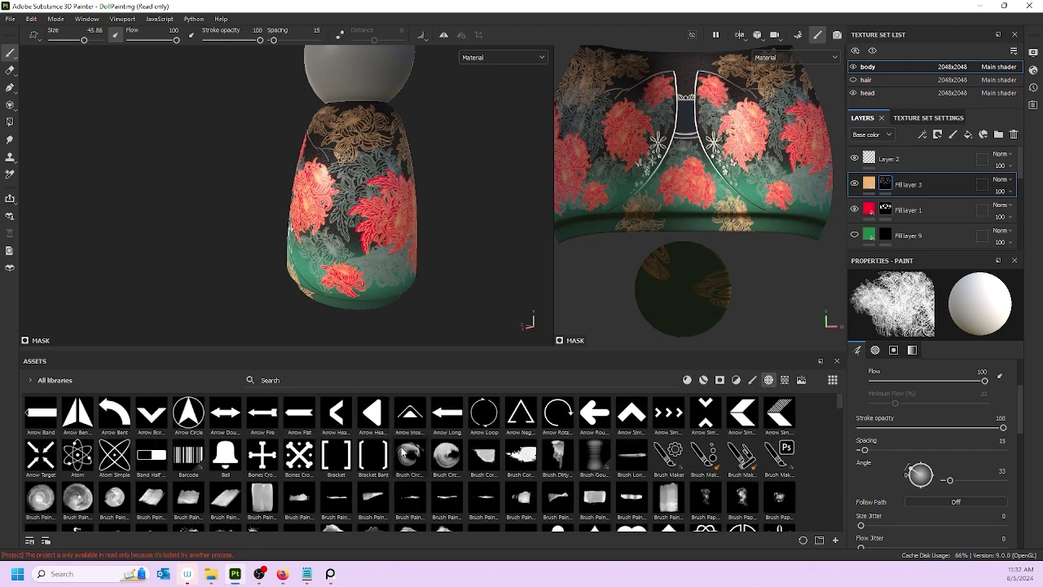
scroll(405, 450, down, 5)
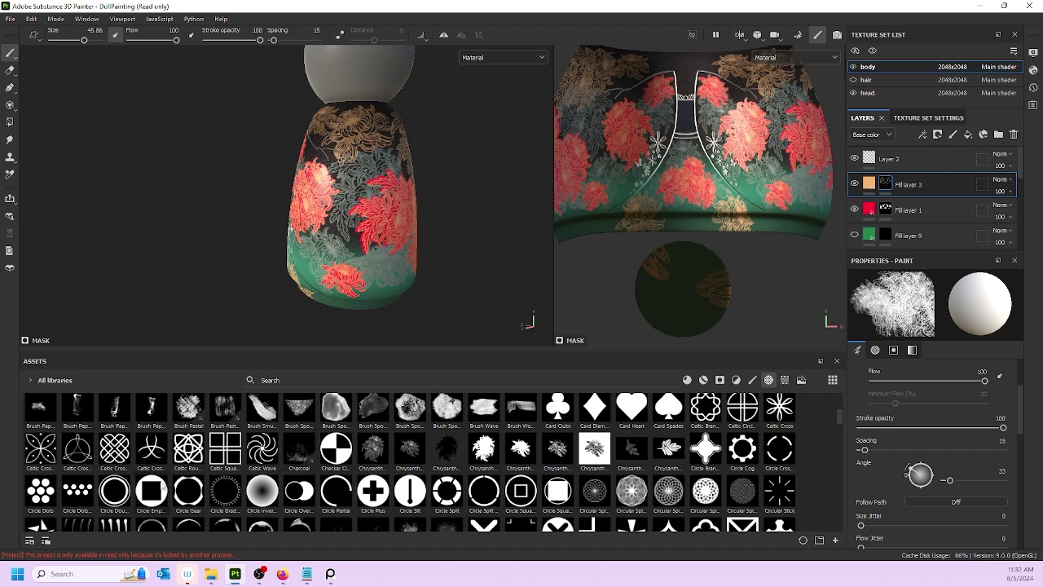
scroll(413, 458, down, 10)
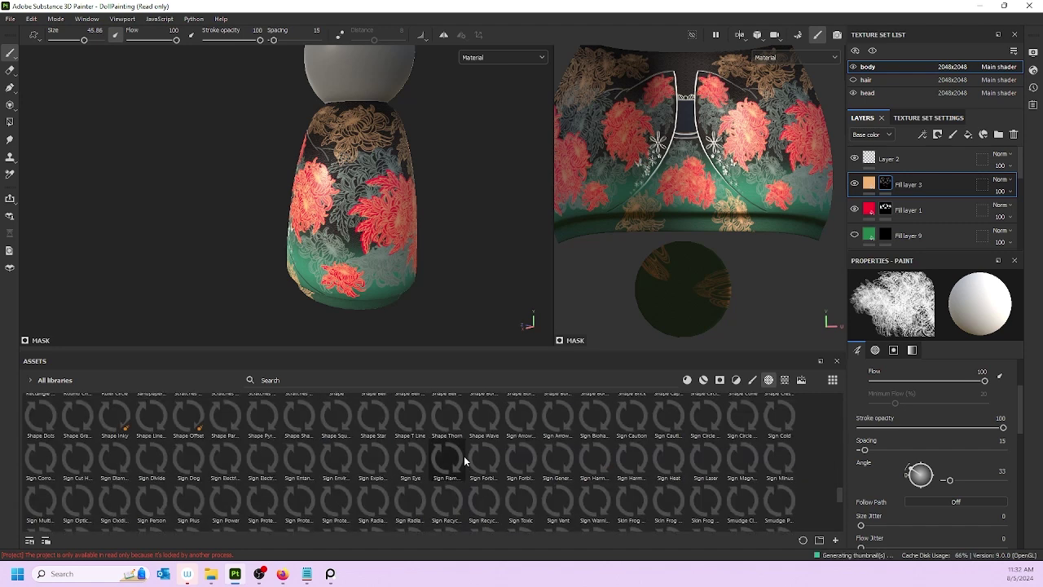
click(353, 425)
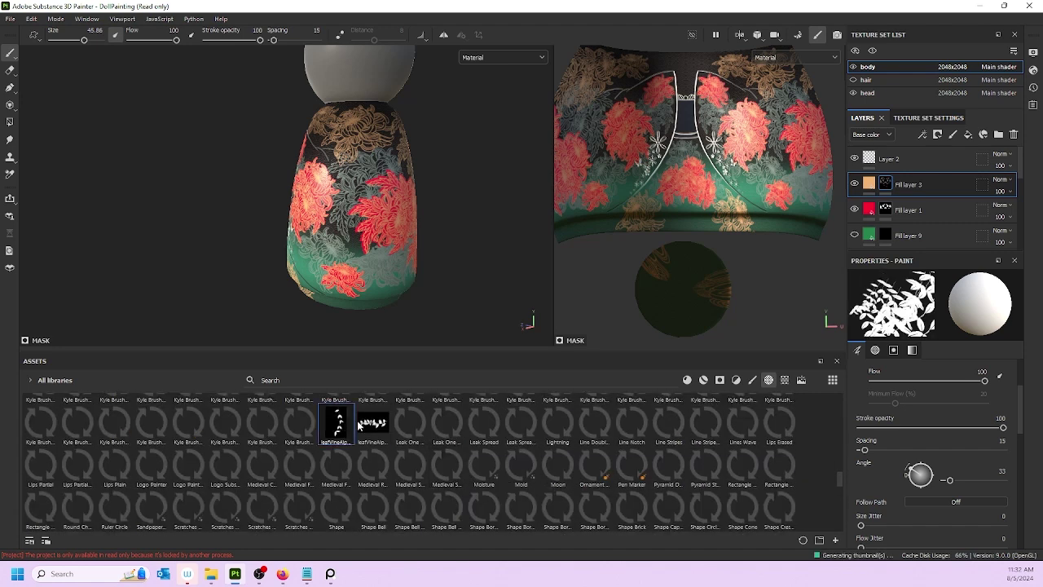
- Show Fill layer 9 and stamp green leaf vines at angle 33 on its mask beside the large side flower
click(868, 232)
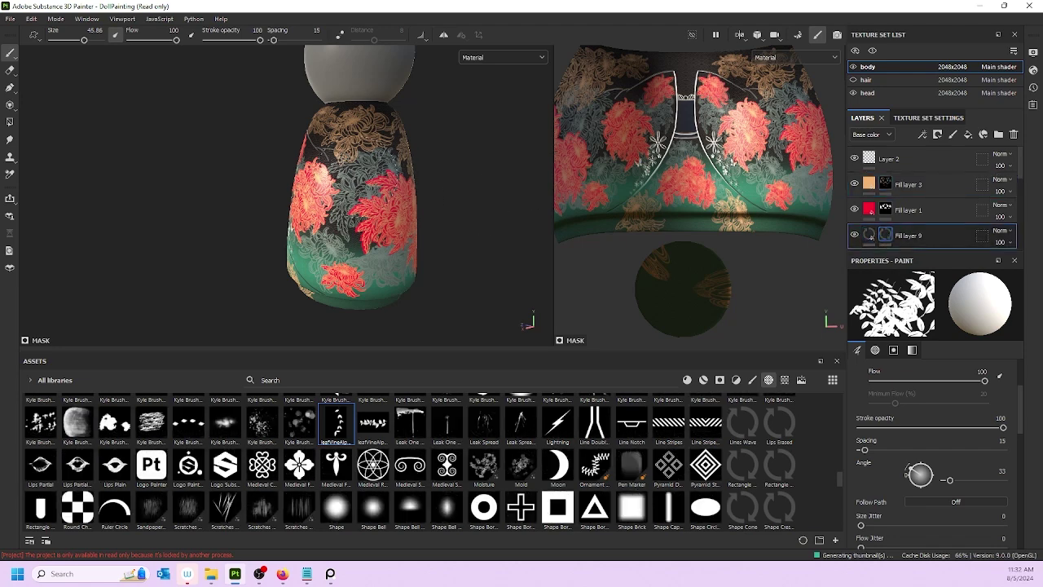
alt+drag(349, 243, 424, 239)
alt+drag(244, 235, 288, 201)
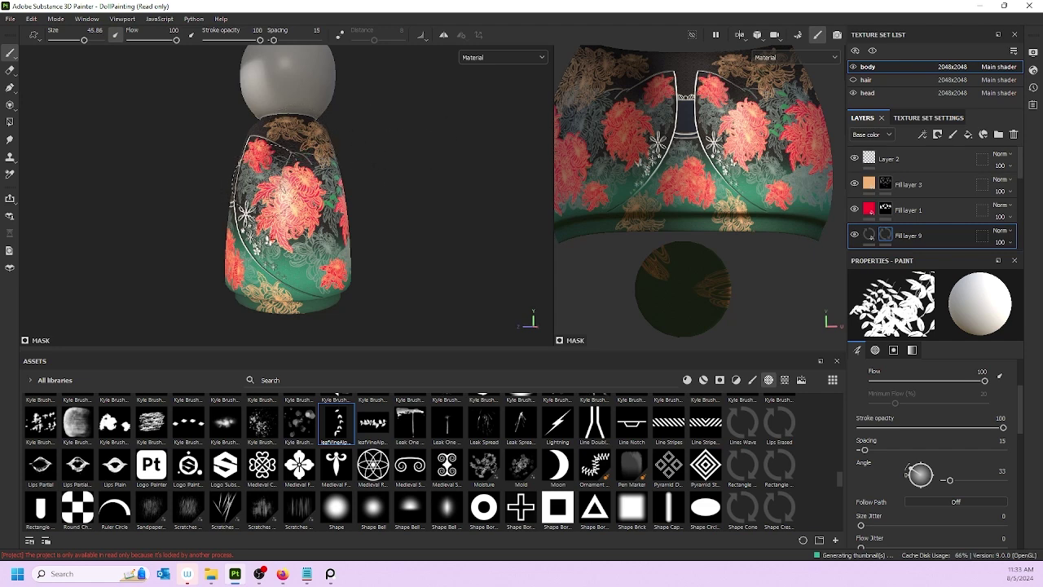
- Turn on symmetry and stamp leaf vines at angle 33 on both sides of the body around the red and gold flowers
alt+drag(364, 228, 488, 245)
alt+middle_drag(488, 245, 184, 221)
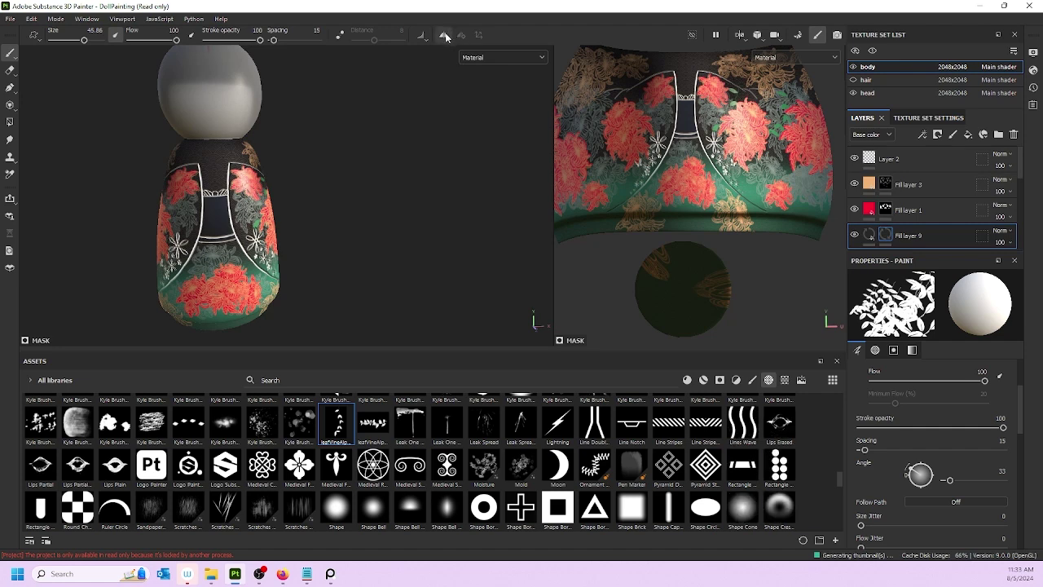
alt+middle_drag(210, 187, 269, 175)
alt+drag(269, 175, 347, 163)
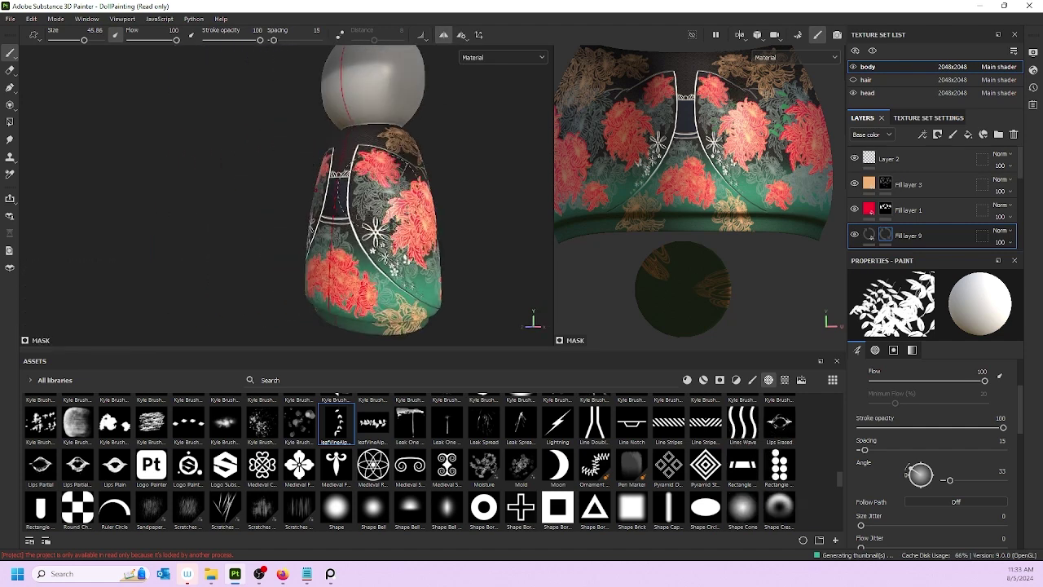
alt+drag(452, 213, 322, 238)
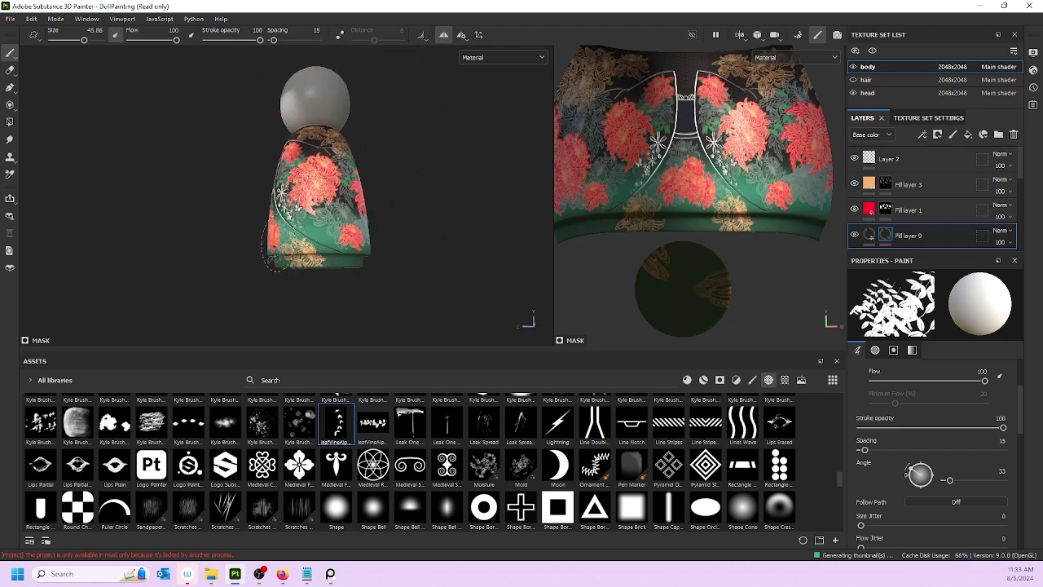
alt+right_drag(346, 225, 378, 207)
alt+middle_drag(371, 207, 379, 247)
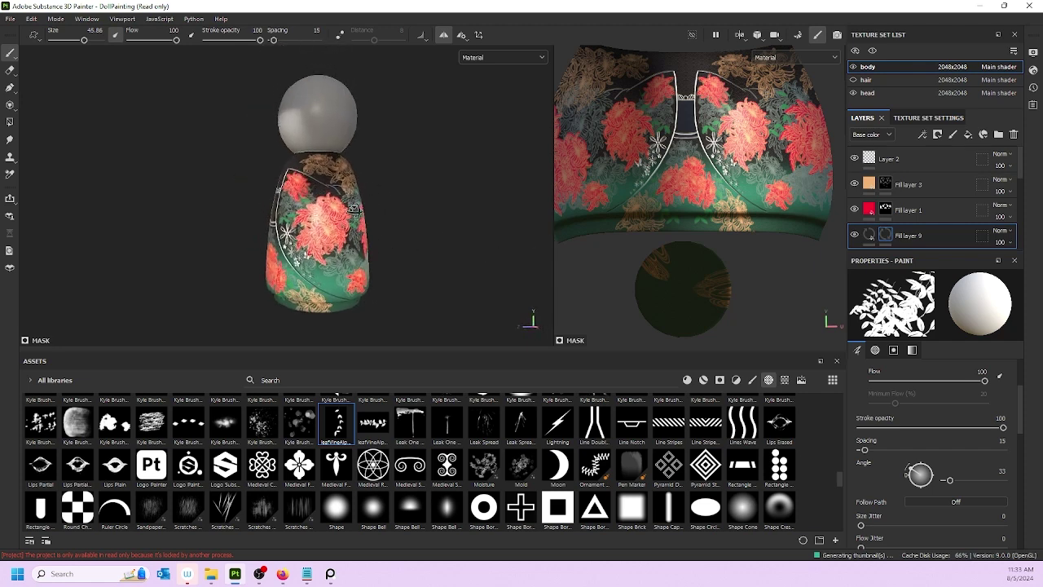
alt+drag(379, 248, 356, 249)
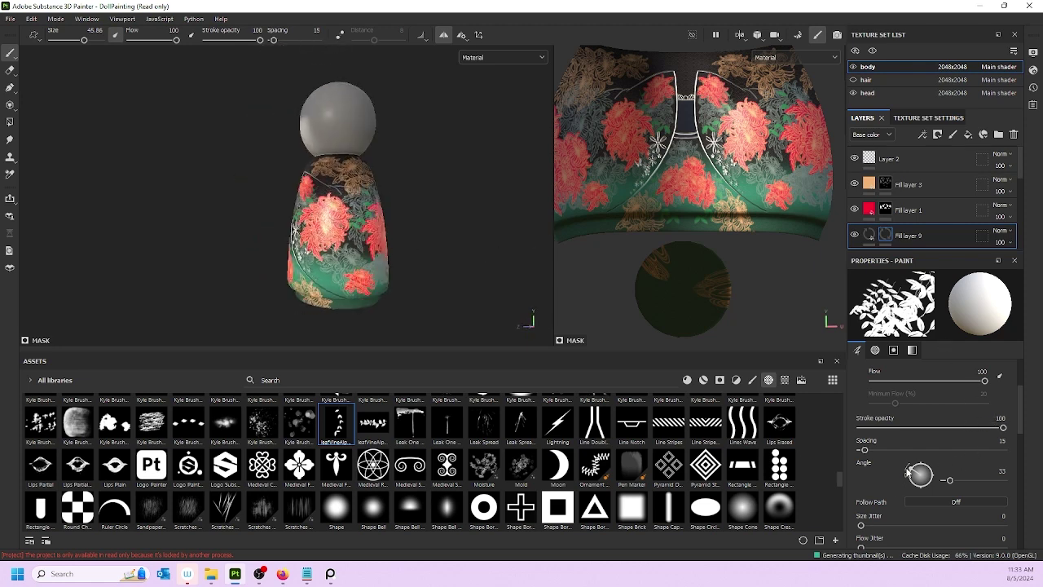
- Stamp mirrored leaf vines at angle 342 around the side and back chrysanthemums
drag(907, 473, 911, 480)
scroll(293, 231, up, 2)
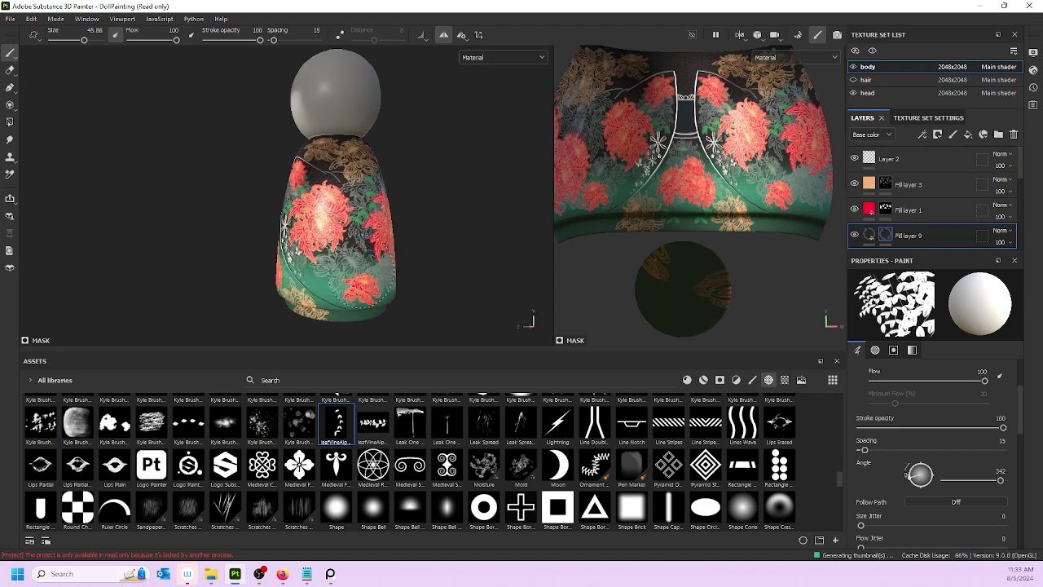
alt+drag(409, 262, 373, 283)
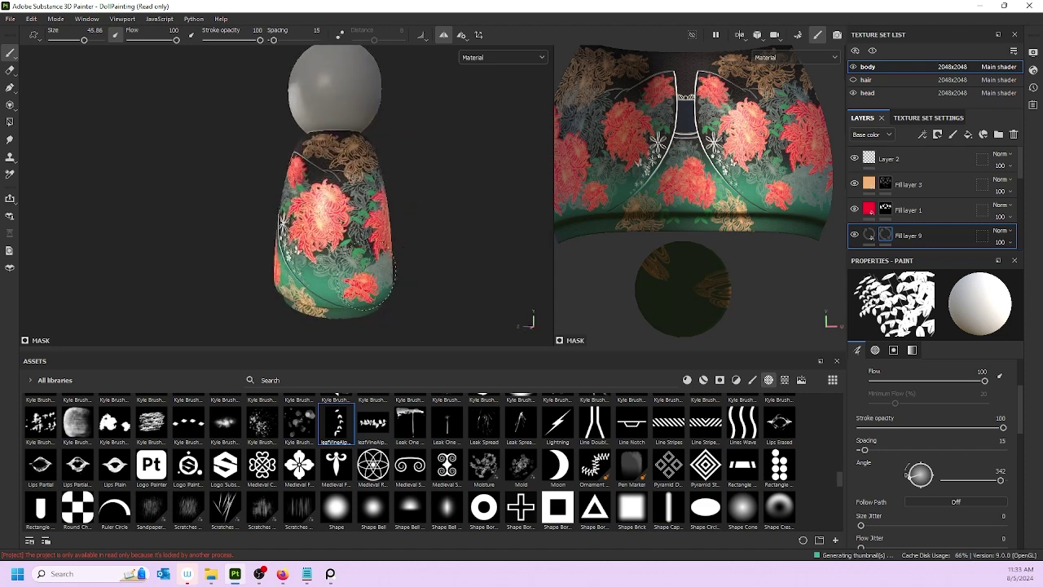
alt+drag(438, 279, 236, 267)
alt+middle_drag(399, 278, 336, 239)
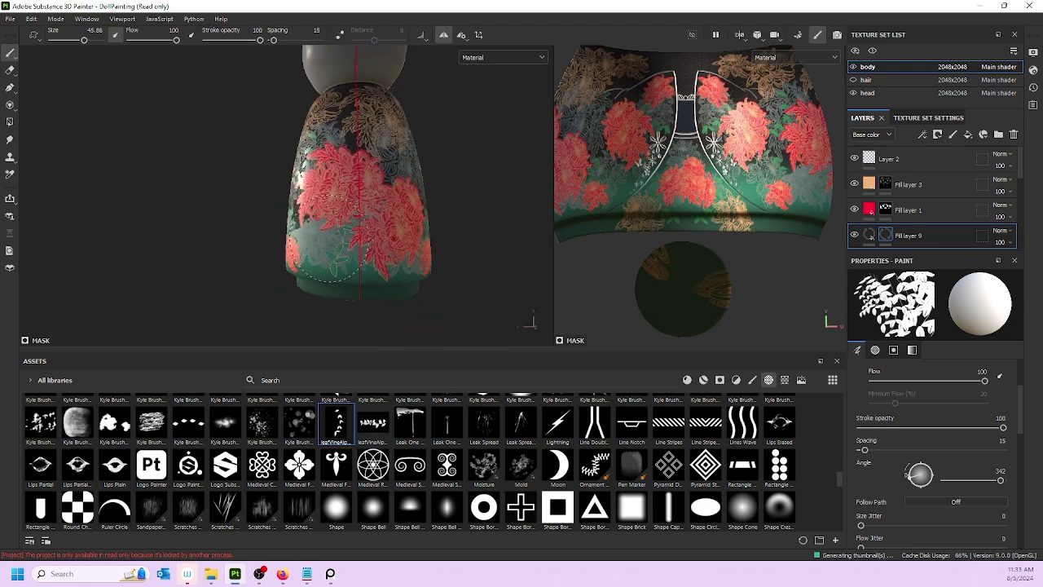
alt+drag(405, 218, 298, 226)
alt+middle_drag(431, 175, 415, 201)
alt+drag(275, 208, 317, 179)
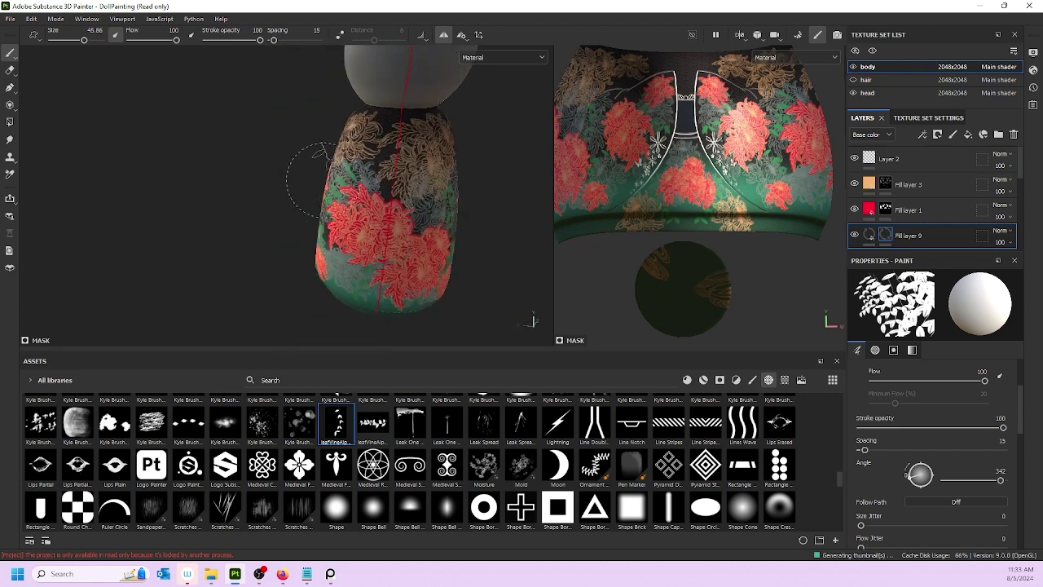
- Stamp leaf vines at angle 172 between the red and gold chrysanthemums on the back and side
drag(914, 470, 907, 471)
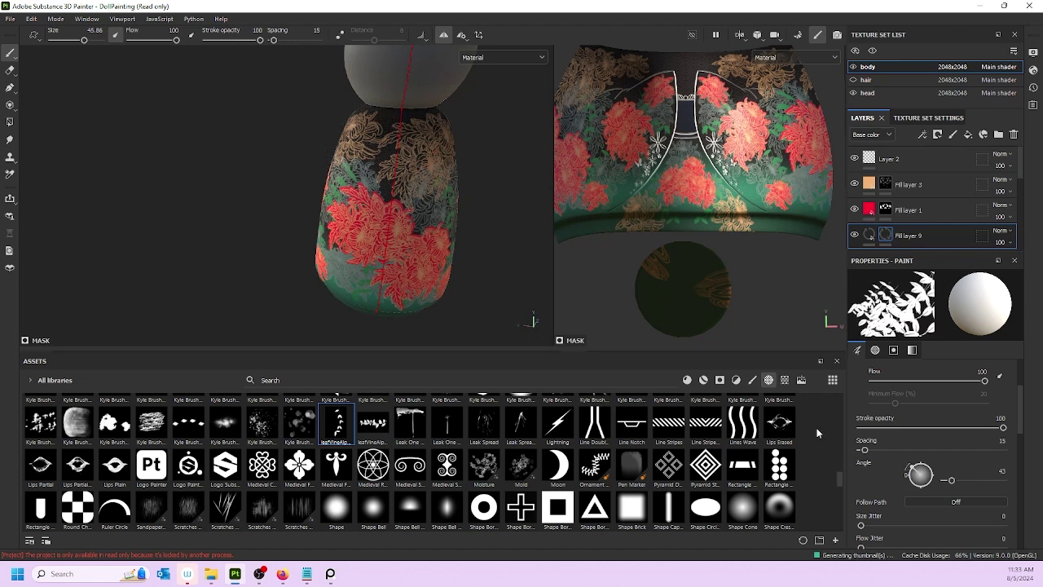
drag(921, 473, 957, 474)
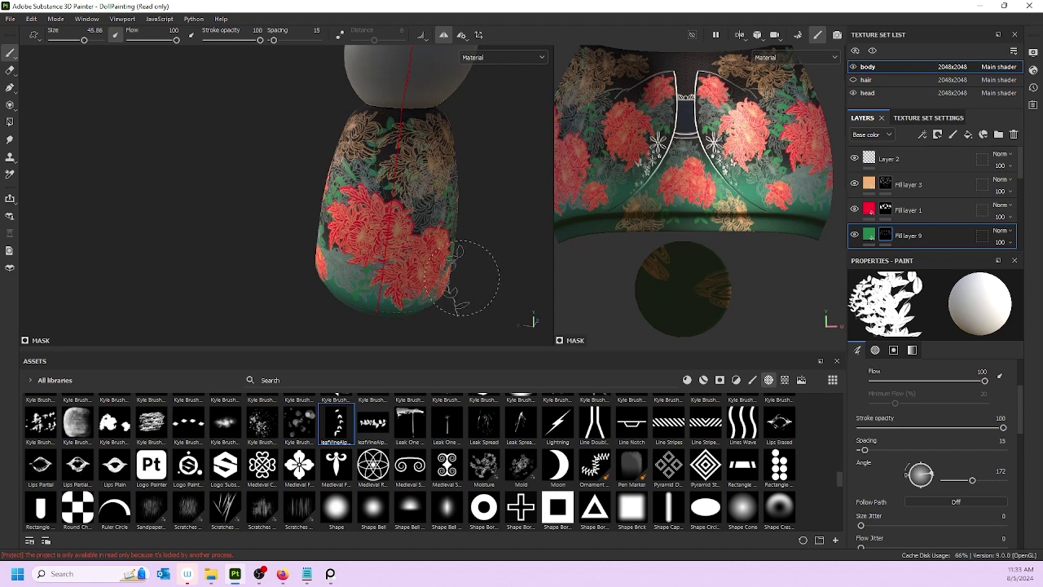
alt+drag(464, 277, 487, 194)
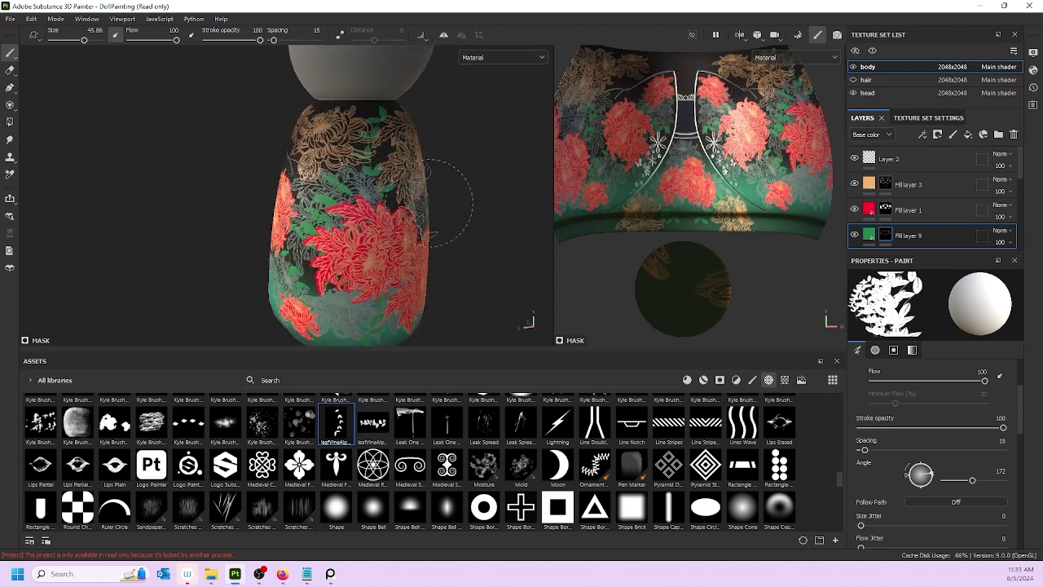
mouse_move(432, 203)
alt+mouse_down()
mouse_move(465, 180)
mouse_move(444, 159)
mouse_move(467, 147)
alt+mouse_up()
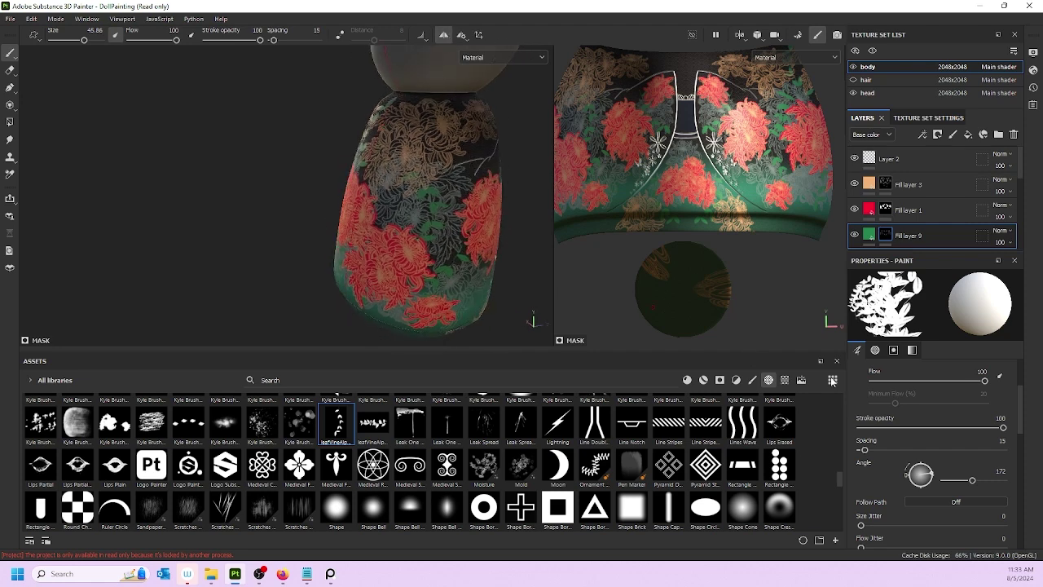
- Stamp mirrored leaf vines at angle 317 on the front, around the lower red chrysanthemums
drag(928, 480, 915, 464)
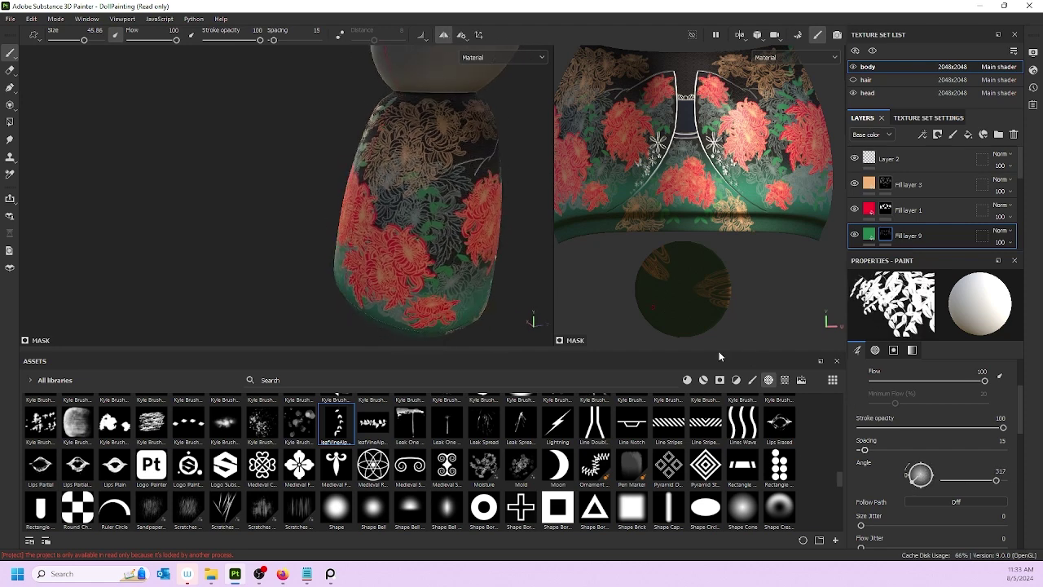
alt+drag(453, 122, 283, 176)
alt+middle_drag(526, 172, 273, 159)
alt+drag(267, 147, 329, 176)
alt+middle_drag(242, 169, 314, 122)
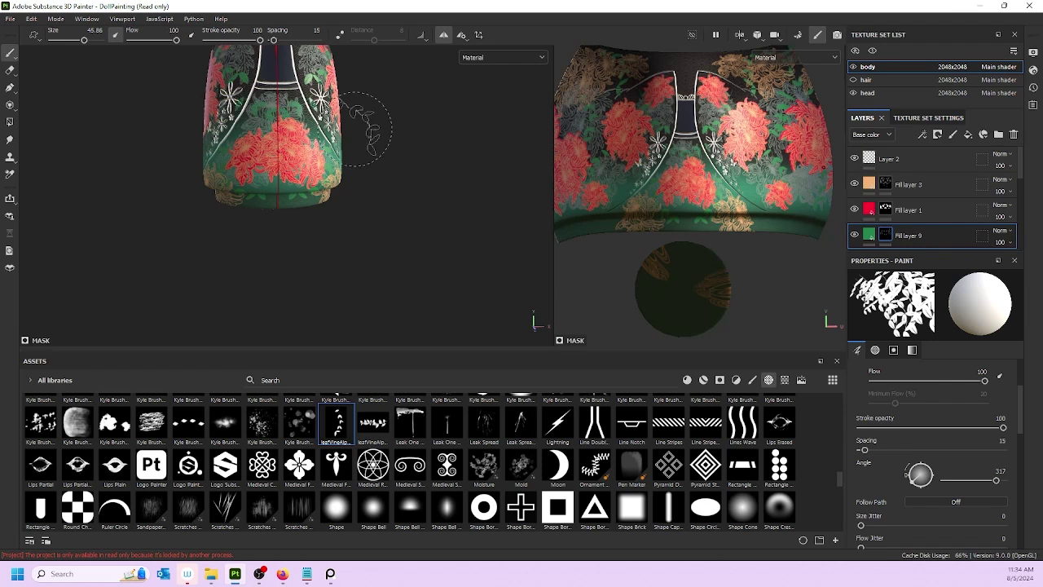
mouse_move(354, 129)
alt+mouse_down()
mouse_move(415, 138)
mouse_move(350, 147)
alt+mouse_up()
alt+right_drag(214, 141, 286, 153)
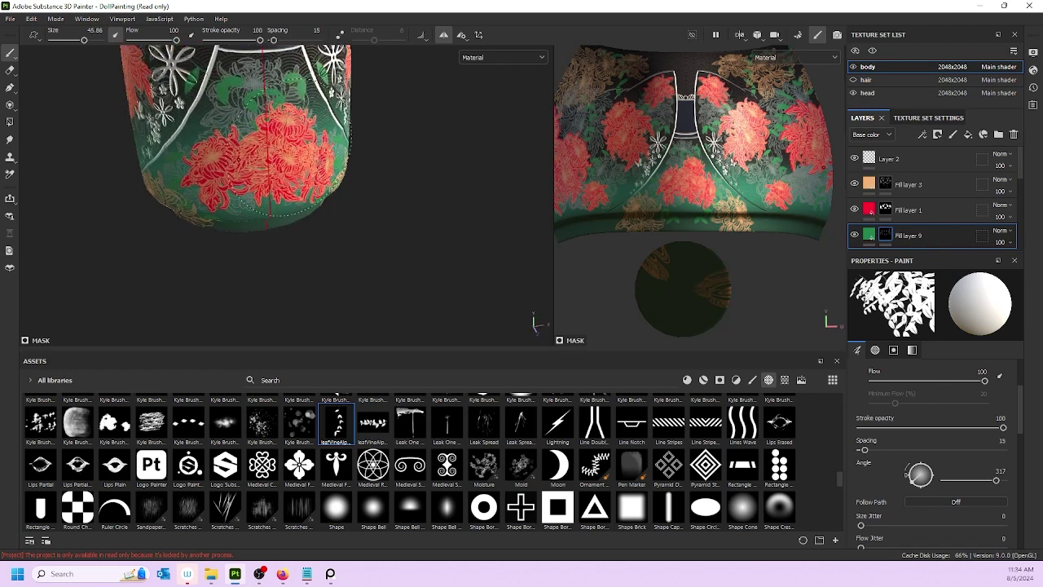
alt+drag(269, 163, 368, 135)
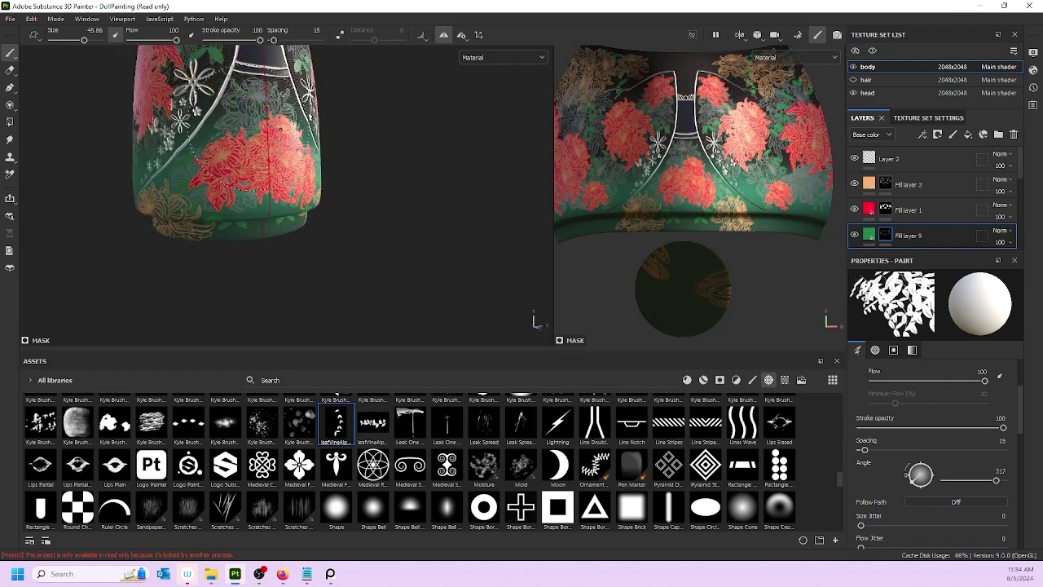
- Reduce the brush size to 33.31 and stamp smaller leaf vines around the lower front red flower
ctrl+right_drag(237, 146, 214, 146)
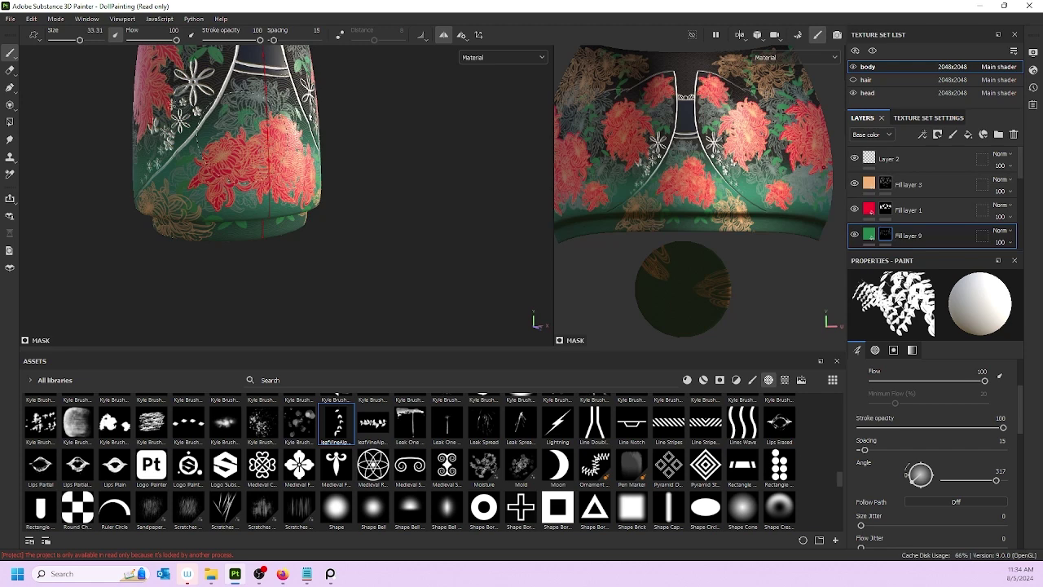
alt+drag(398, 127, 349, 130)
alt+right_drag(391, 167, 363, 185)
alt+middle_drag(363, 185, 394, 241)
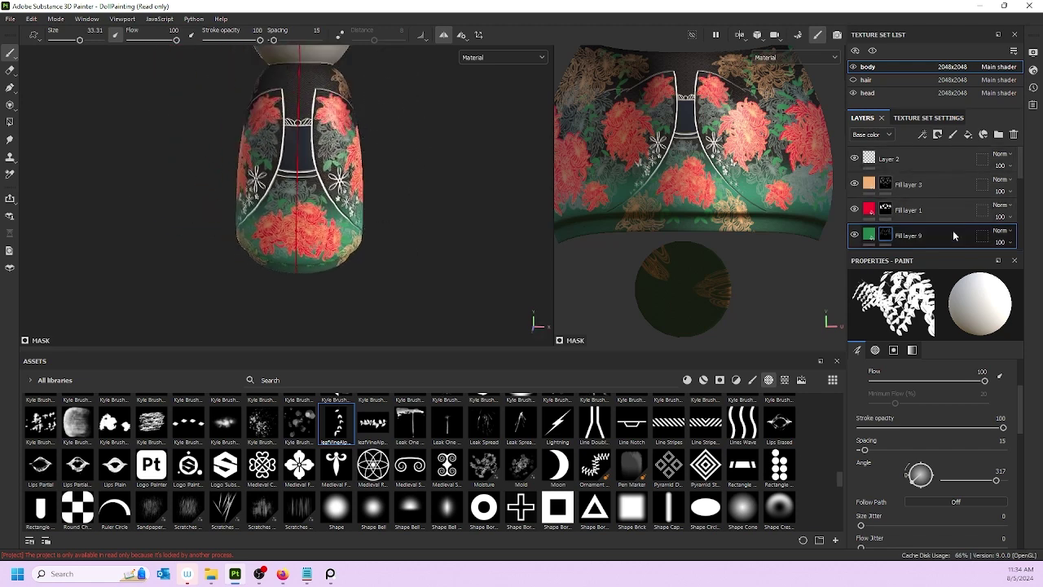
- Move Fill layer 9 below Fill layer 8, directly above the JapaneseWavePattern layer
scroll(950, 209, down, 3)
drag(946, 169, 946, 225)
scroll(375, 218, up, 3)
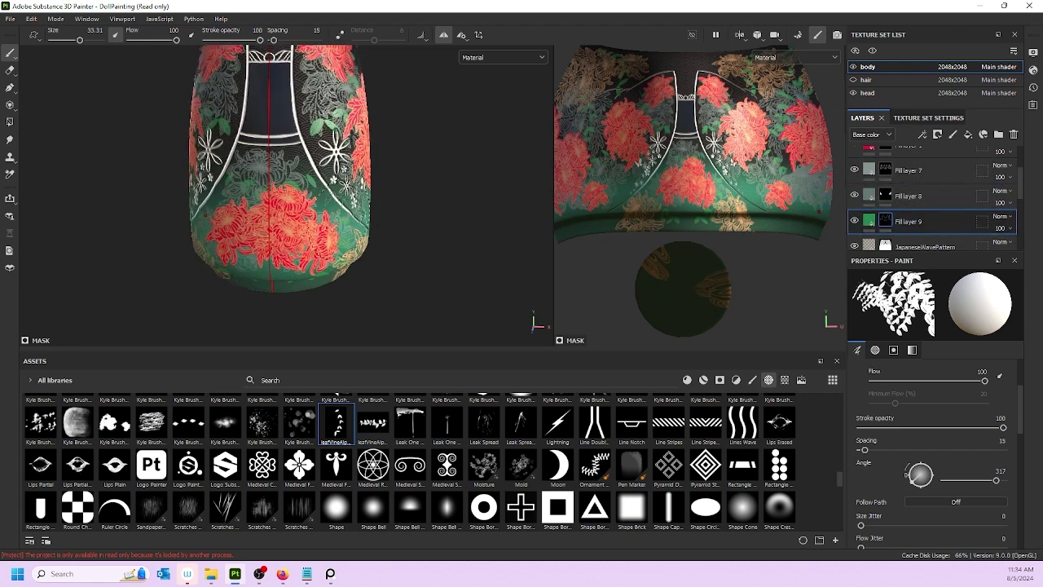
- Examine the green leaves among the flowers on the front, side, hem and whole doll
mouse_move(388, 162)
alt+mouse_down()
mouse_move(414, 158)
mouse_move(198, 160)
mouse_move(256, 134)
alt+mouse_up()
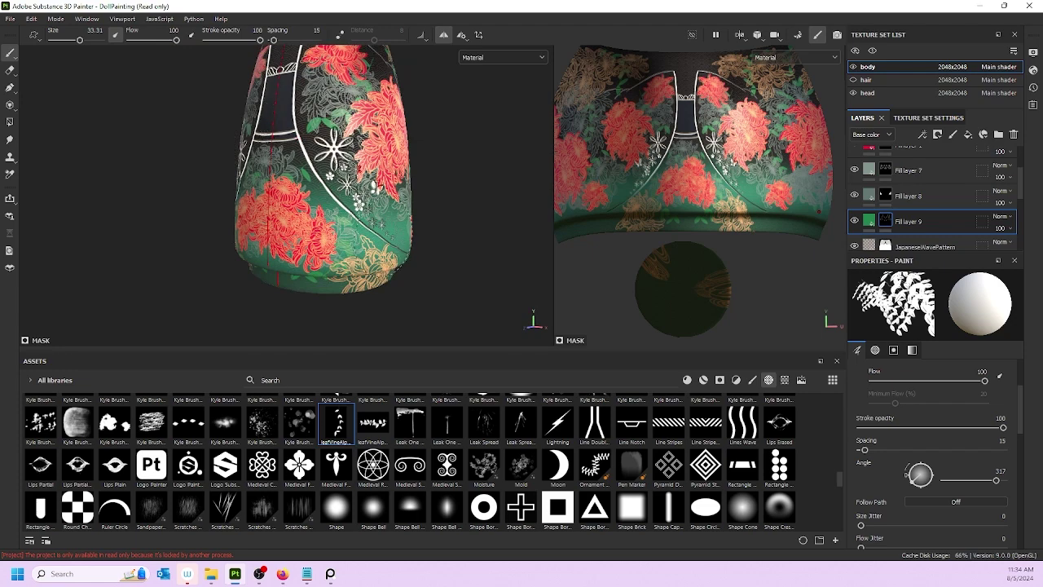
alt+drag(404, 232, 325, 227)
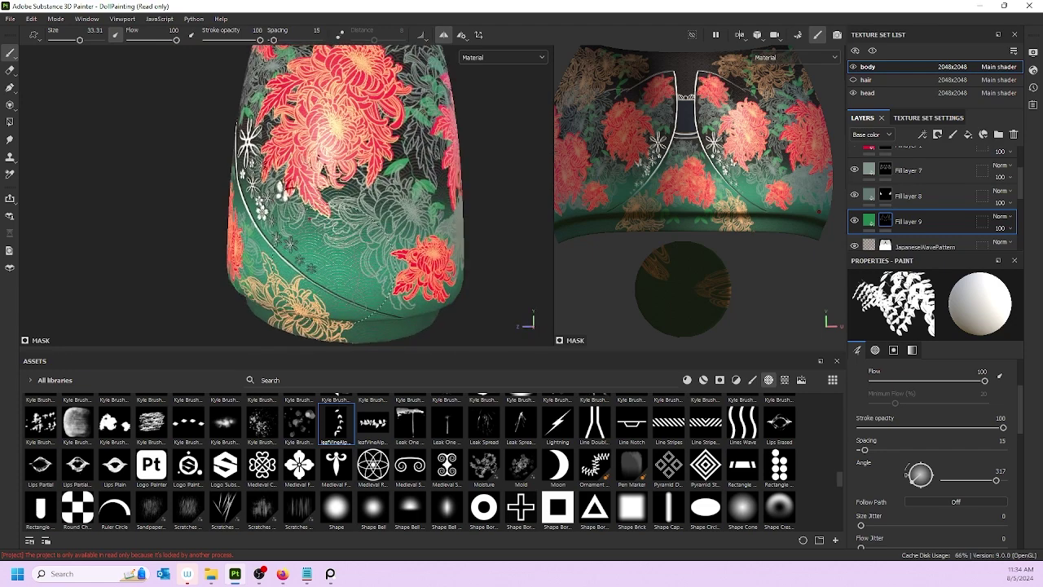
alt+drag(502, 244, 478, 227)
alt+right_drag(477, 227, 334, 214)
alt+drag(334, 214, 174, 193)
alt+middle_drag(355, 169, 367, 200)
scroll(358, 231, up, 2)
scroll(358, 231, down, 2)
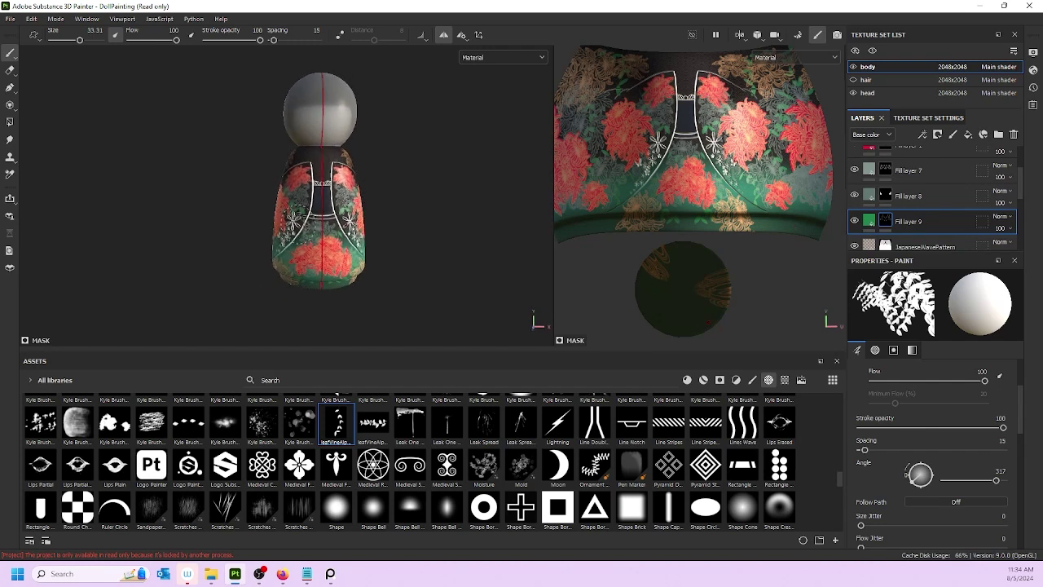
- Load the Pyramid alpha made of four diamonds into the brush and set its angle to 359
scroll(317, 179, up, 3)
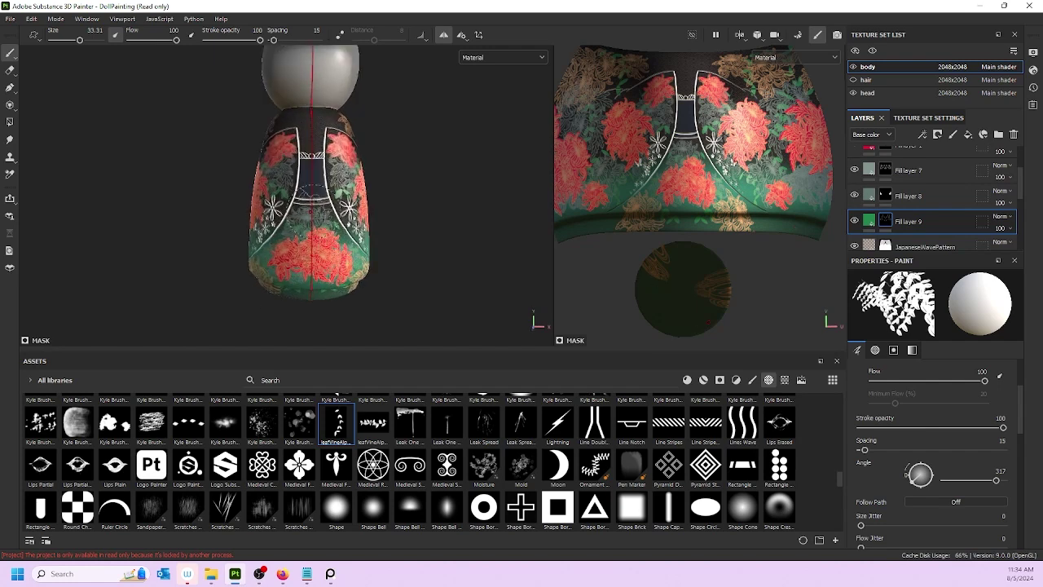
click(668, 466)
scroll(398, 152, up, 4)
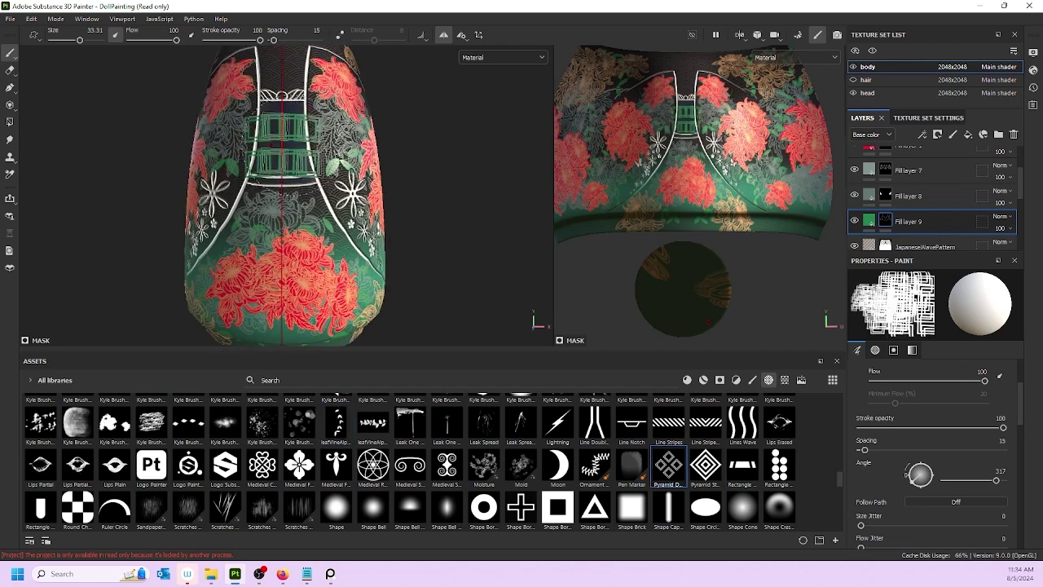
alt+drag(327, 216, 287, 214)
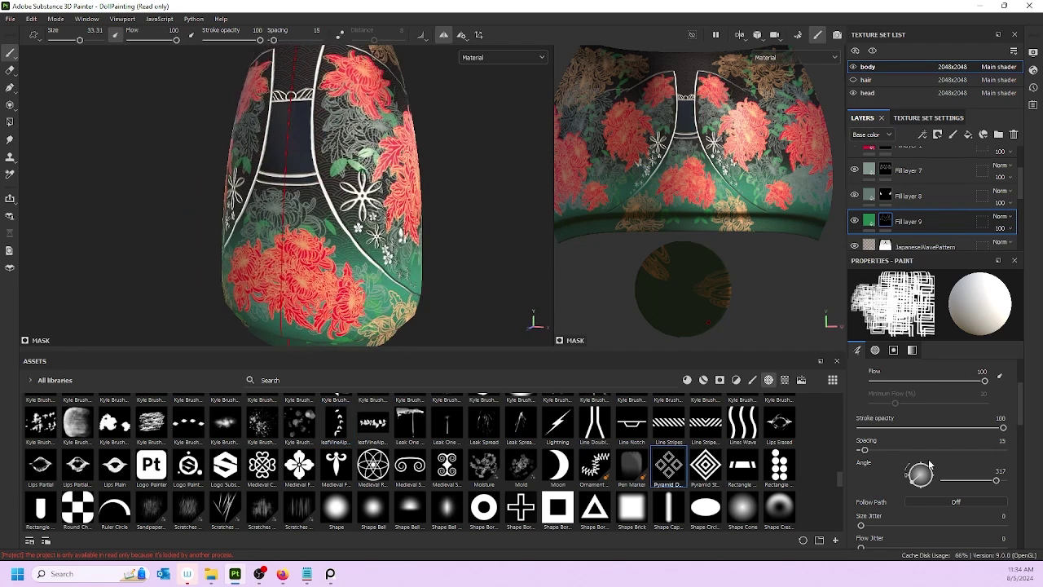
drag(920, 481, 902, 478)
alt+drag(419, 187, 256, 182)
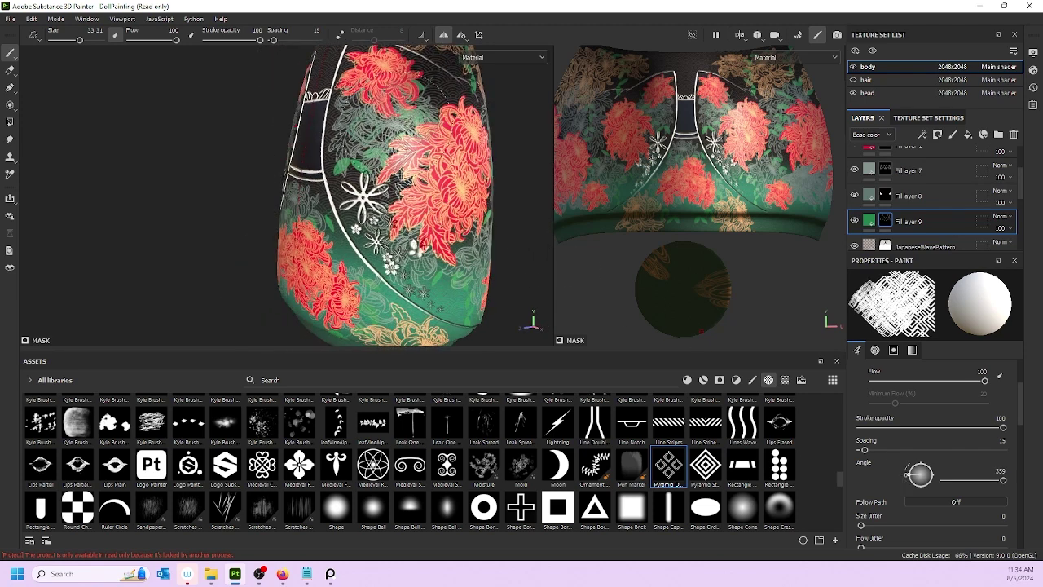
- On Fill layer 3's mask, reduce the brush size to 14.21 and stamp a mirrored gold diamond motif above the large side chrysanthemum
alt+drag(413, 247, 439, 238)
alt+drag(456, 127, 432, 122)
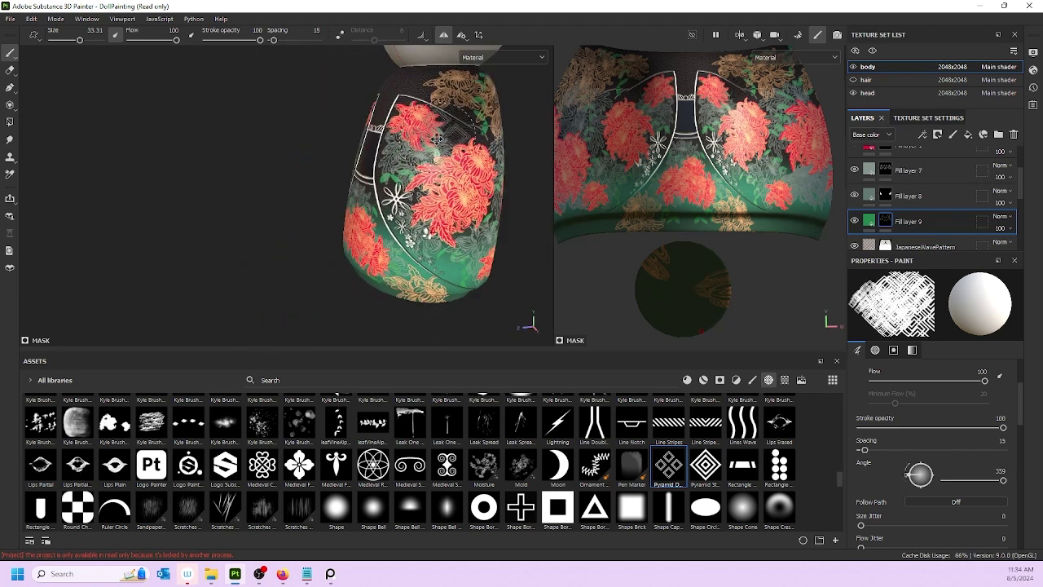
alt+middle_drag(432, 122, 429, 173)
scroll(911, 175, up, 3)
click(880, 186)
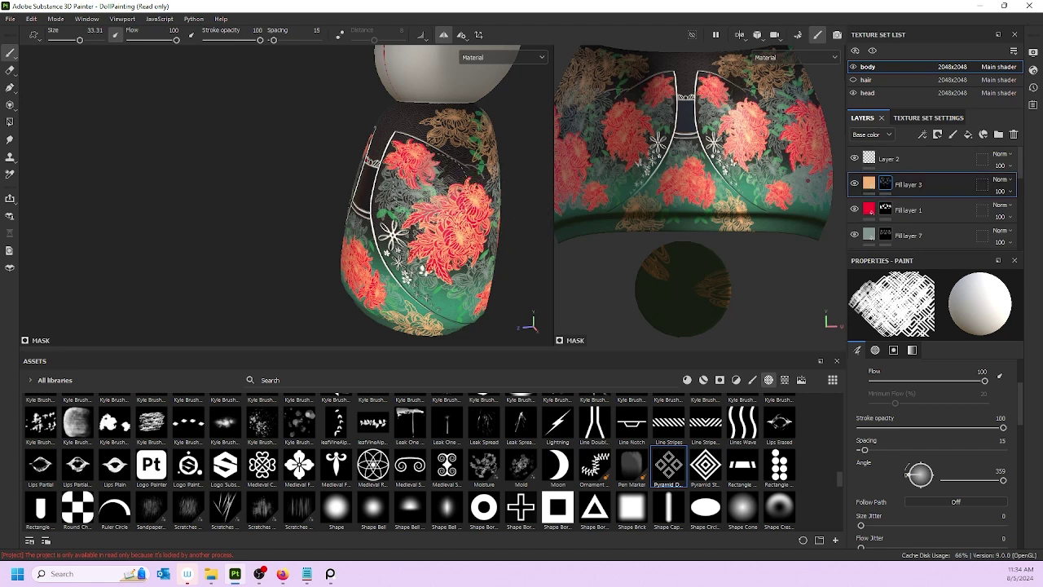
ctrl+right_drag(451, 170, 412, 169)
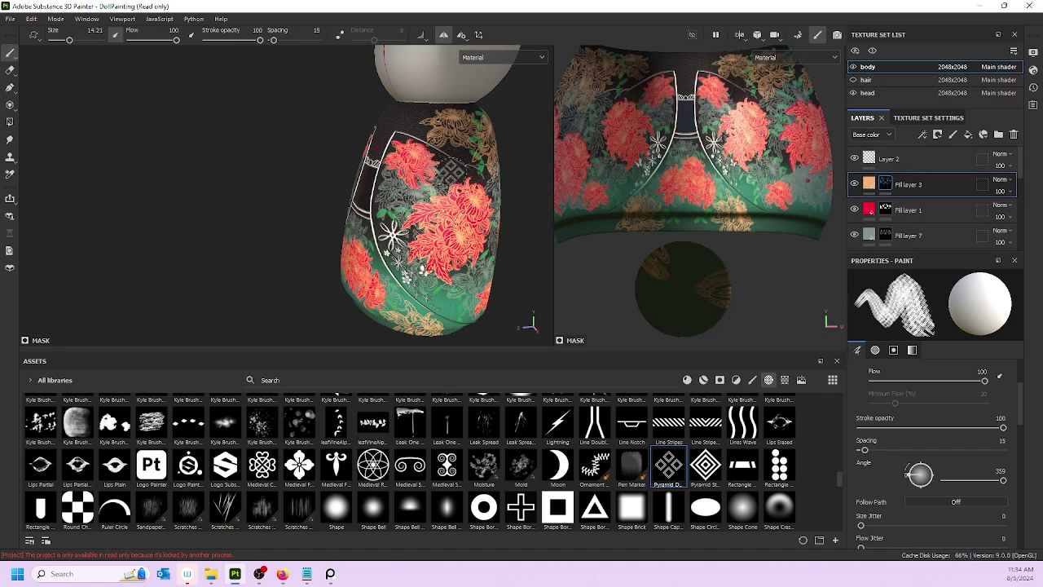
click(451, 171)
- Reduce the brush size and stamp a smaller mirrored gold diamond motif above the white line flowers on the front
scroll(413, 209, down, 2)
alt+drag(387, 229, 513, 224)
alt+middle_drag(363, 240, 396, 229)
alt+drag(396, 229, 461, 231)
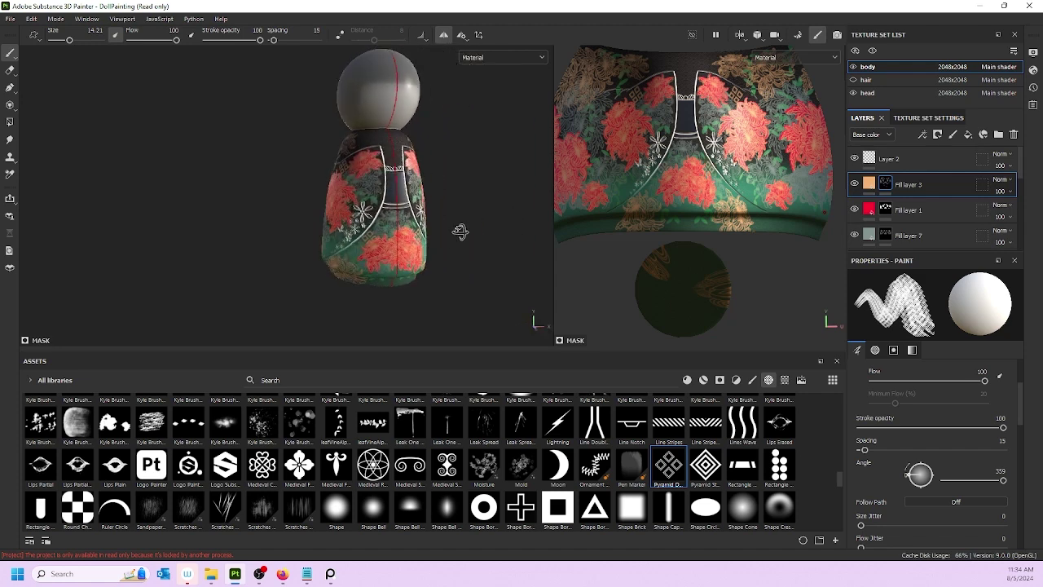
mouse_move(361, 198)
alt+mouse_down()
mouse_move(385, 193)
mouse_move(310, 191)
alt+mouse_up()
key(bracketleft)
scroll(401, 183, up, 5)
click(333, 224)
scroll(435, 210, down, 4)
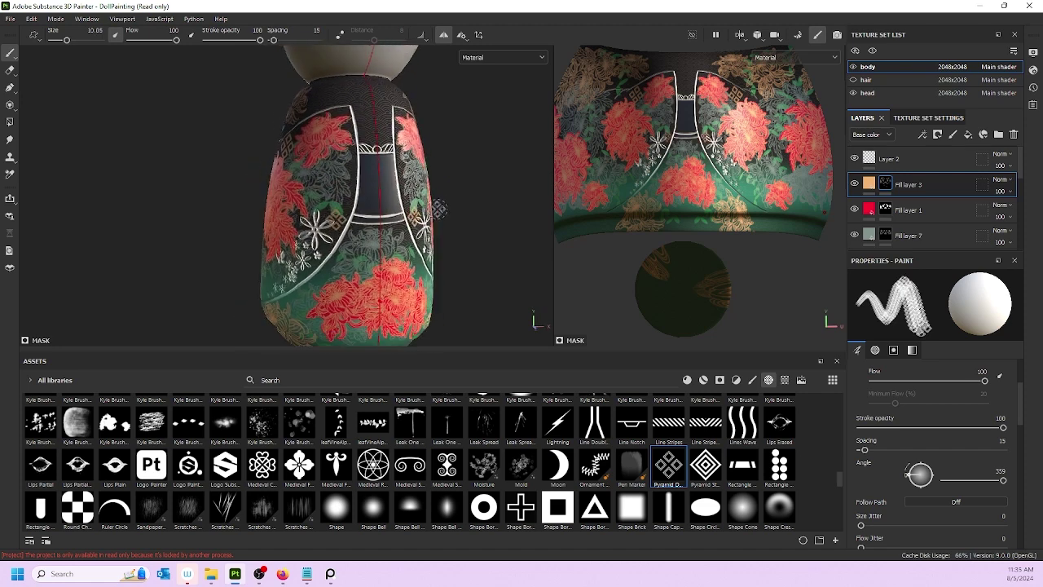
- Set the brush size to 7.67 and stamp small mirrored gold diamond motifs around the shoulders and collar
mouse_move(440, 213)
alt+mouse_down()
mouse_move(486, 220)
mouse_move(477, 222)
alt+mouse_up()
alt+drag(307, 207, 311, 182)
key(bracketleft)
key(bracketleft)
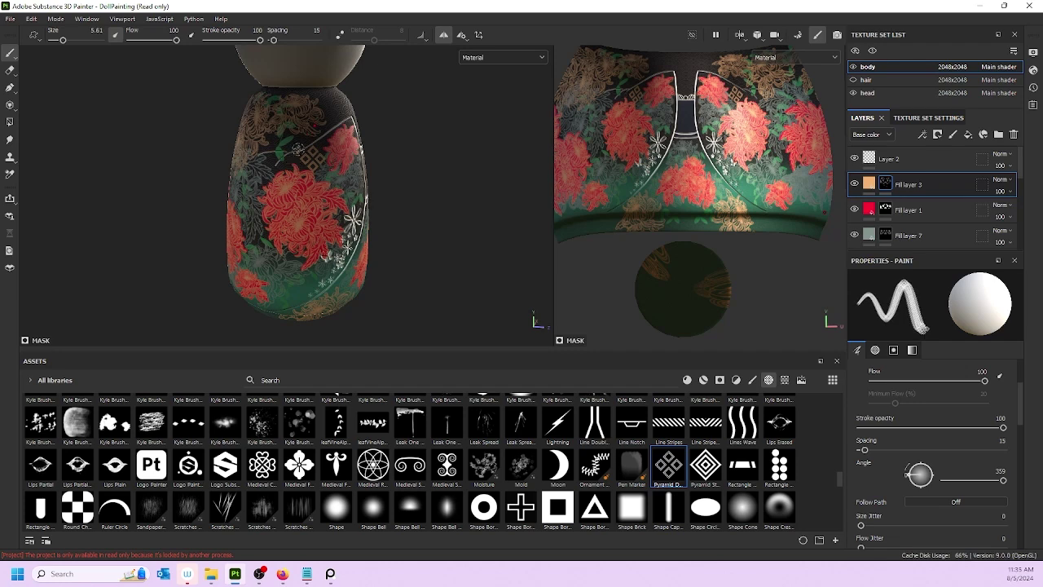
key(bracketright)
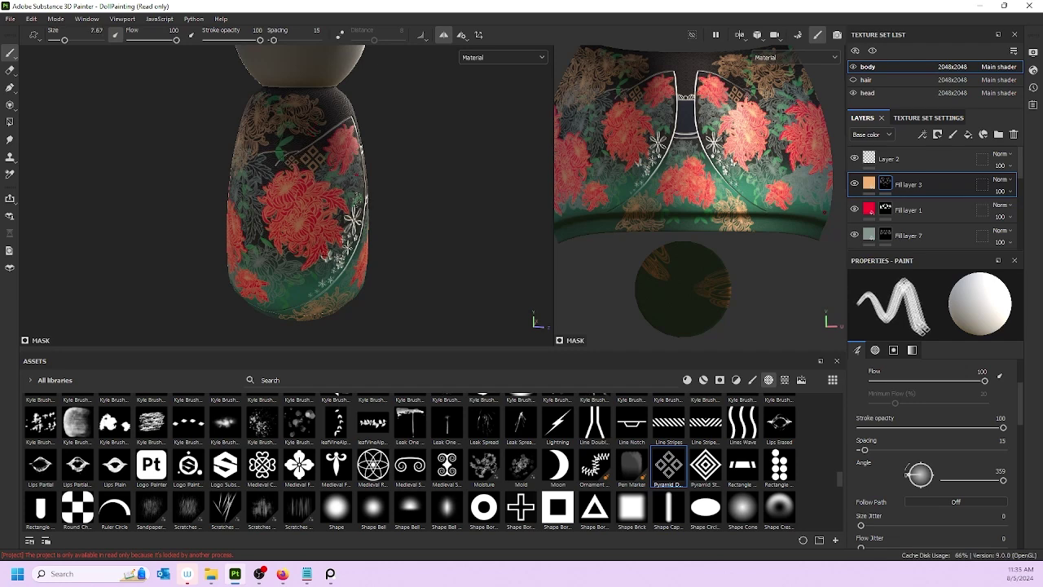
alt+drag(326, 204, 164, 199)
alt+middle_drag(420, 170, 359, 176)
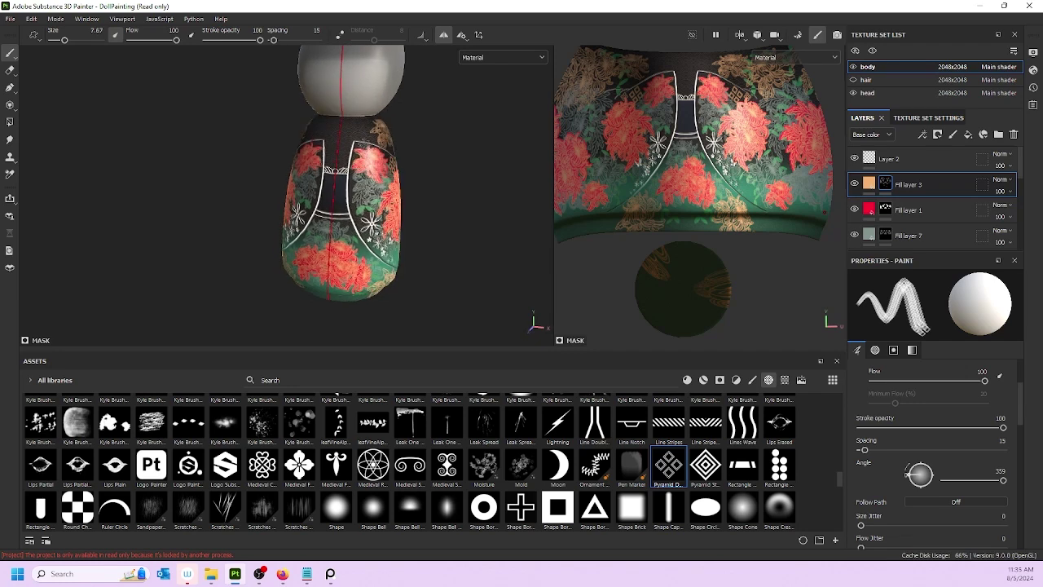
mouse_move(335, 165)
alt+mouse_down()
mouse_move(447, 195)
mouse_move(471, 190)
alt+mouse_up()
alt+drag(310, 152, 229, 176)
scroll(272, 169, up, 2)
scroll(326, 188, down, 4)
alt+drag(341, 188, 253, 159)
scroll(342, 200, up, 5)
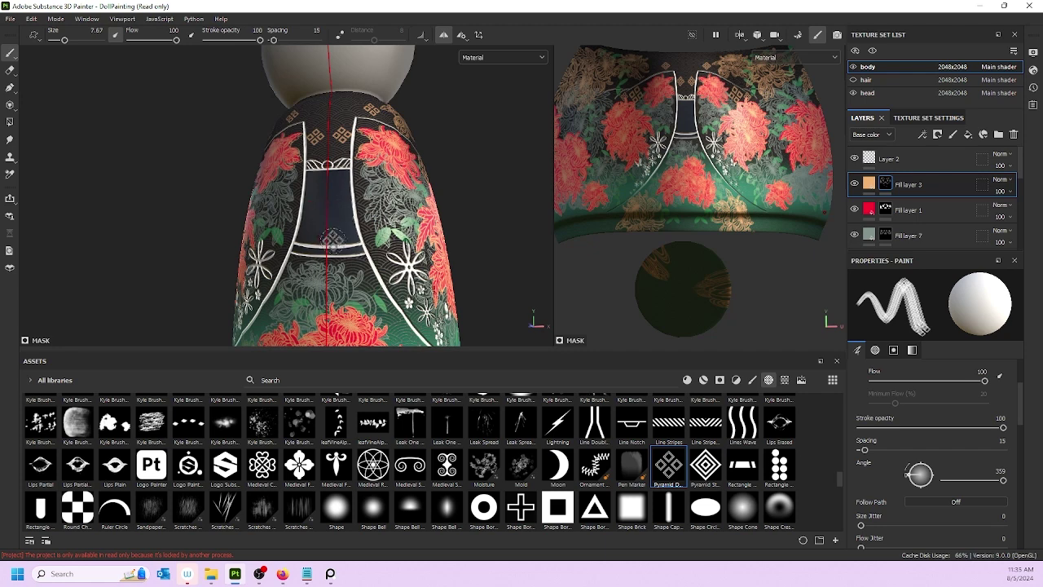
- Try painting gold strokes across the dark blue front panel at brush size 3.87, then undo them
alt+drag(342, 201, 338, 189)
ctrl+right_drag(345, 169, 330, 169)
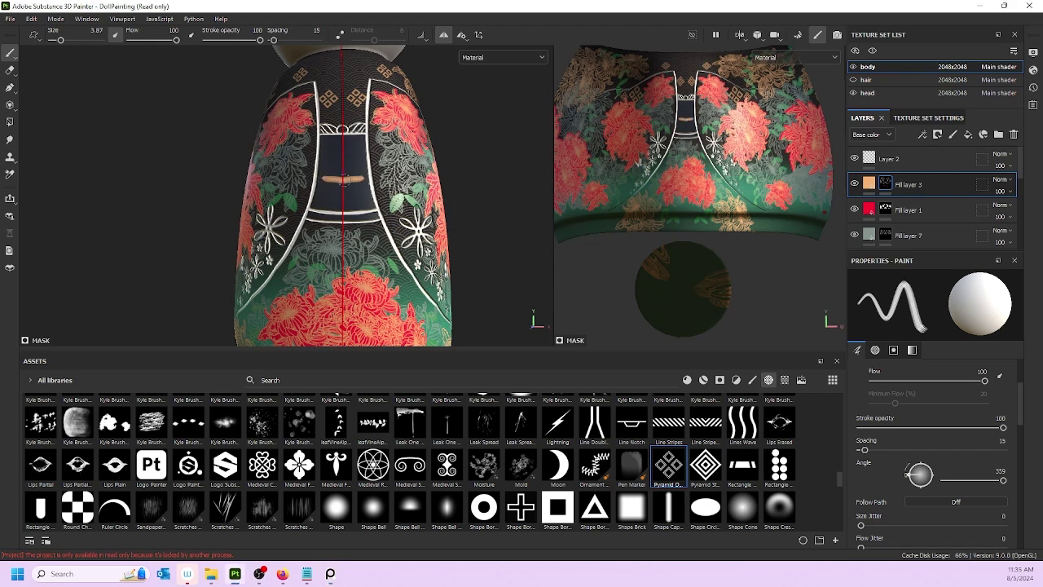
drag(323, 179, 362, 170)
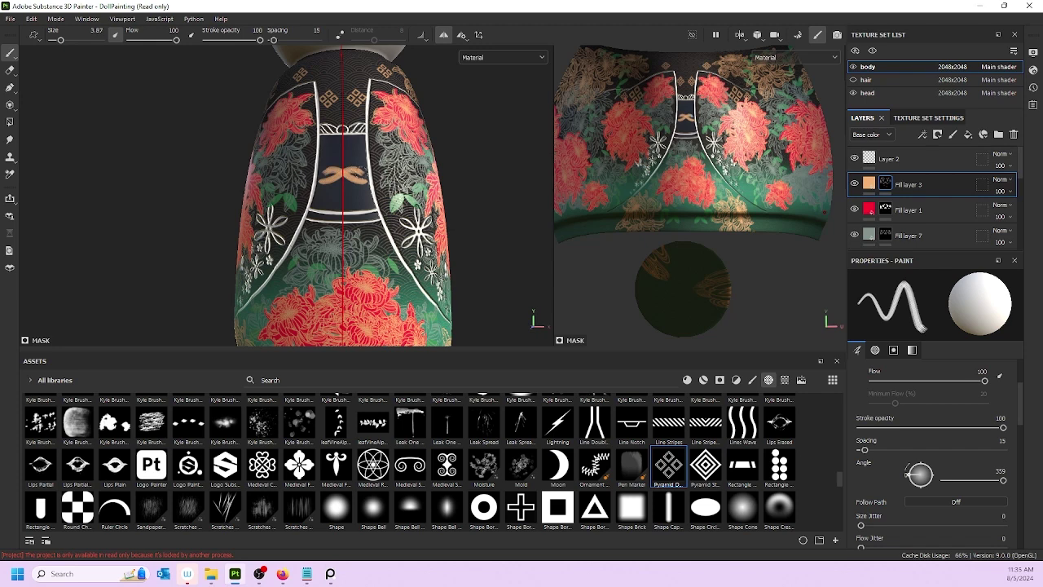
key(ctrl+z)
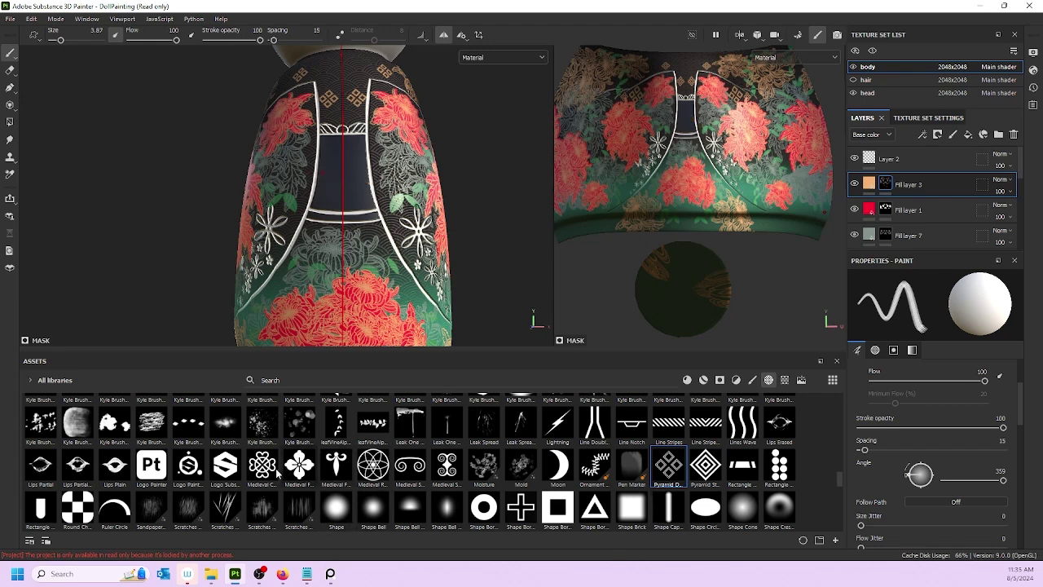
- Examine the alpha library for a shape suited to the dark blue front panel
scroll(142, 485, down, 3)
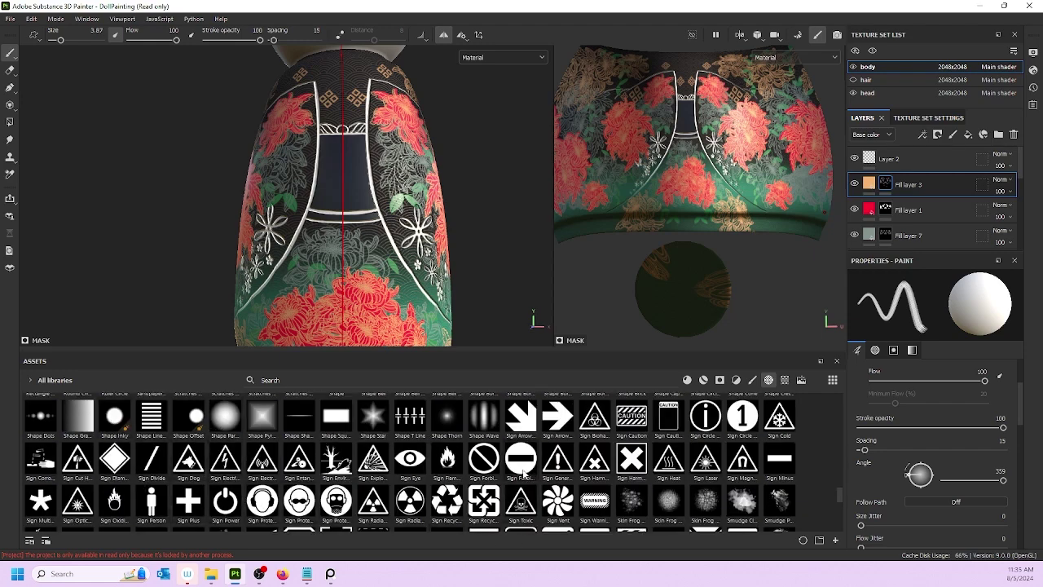
scroll(516, 474, up, 5)
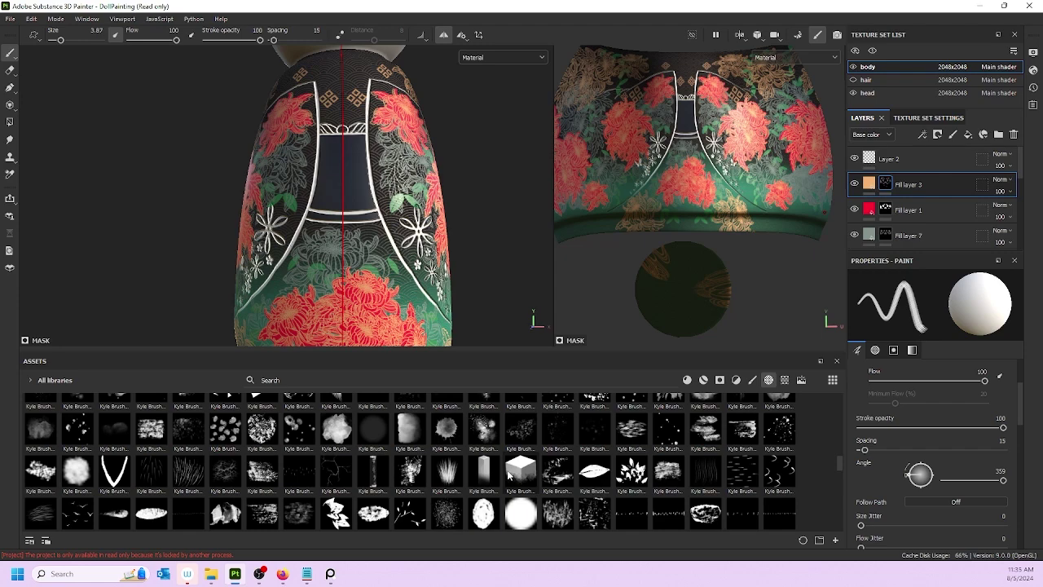
scroll(509, 475, up, 8)
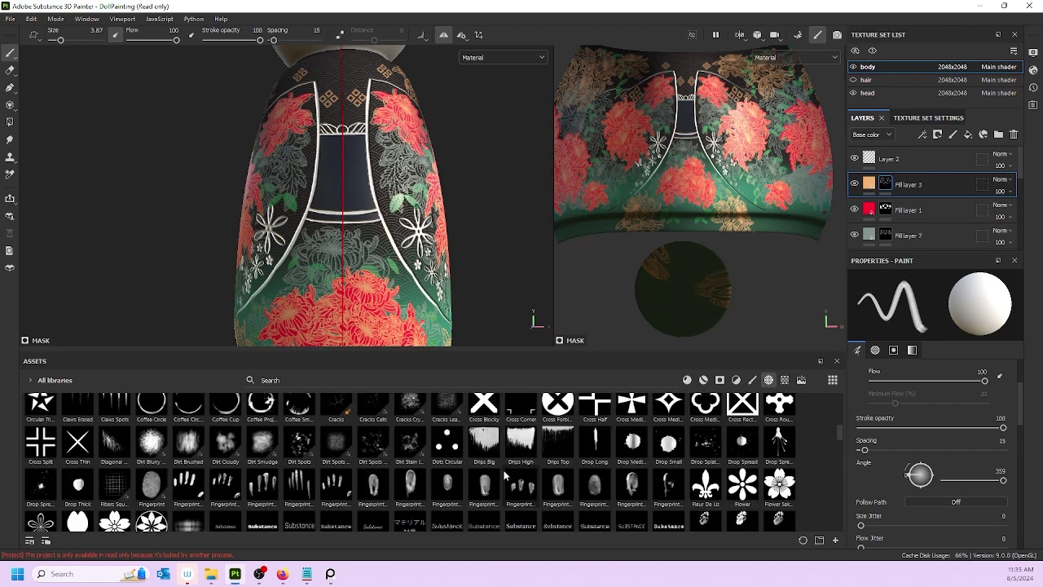
scroll(505, 475, up, 5)
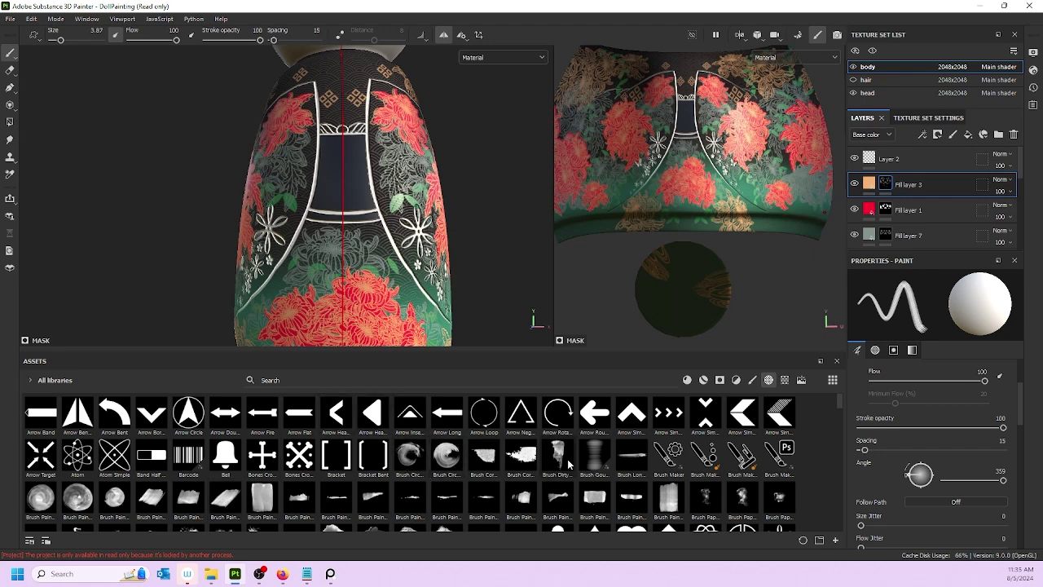
scroll(557, 473, down, 3)
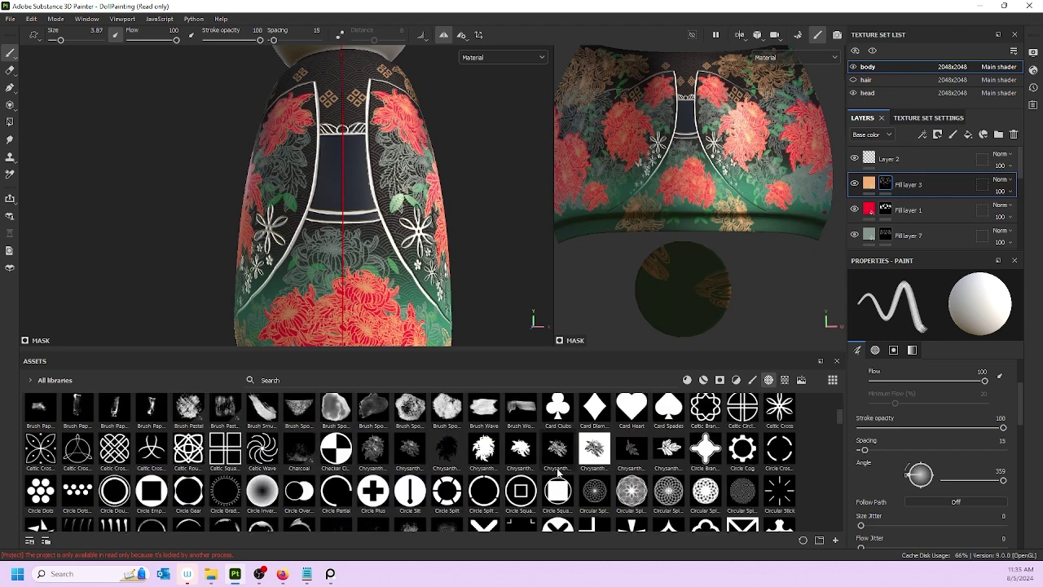
mouse_move(580, 424)
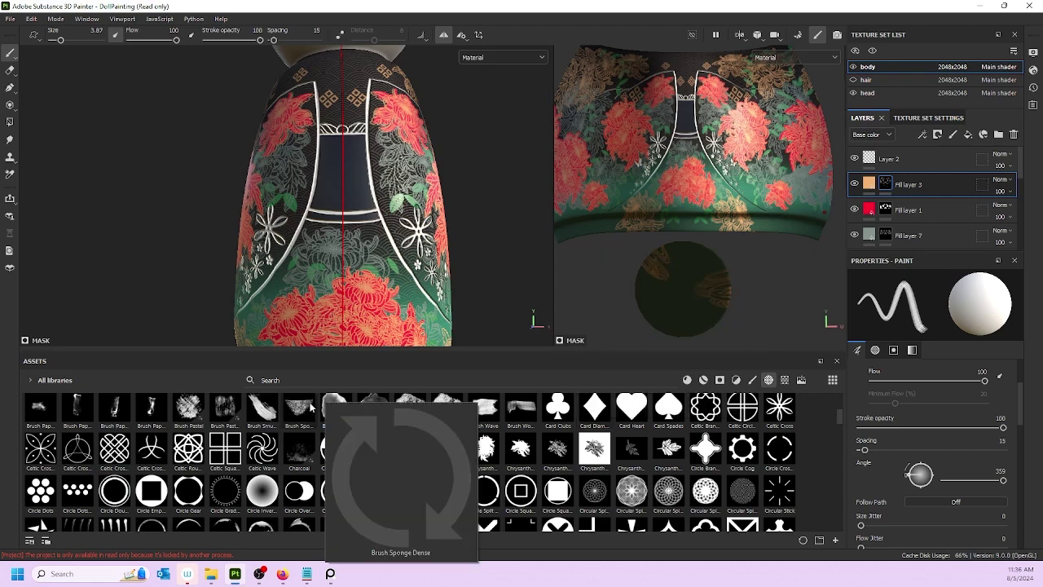
scroll(92, 422, down, 3)
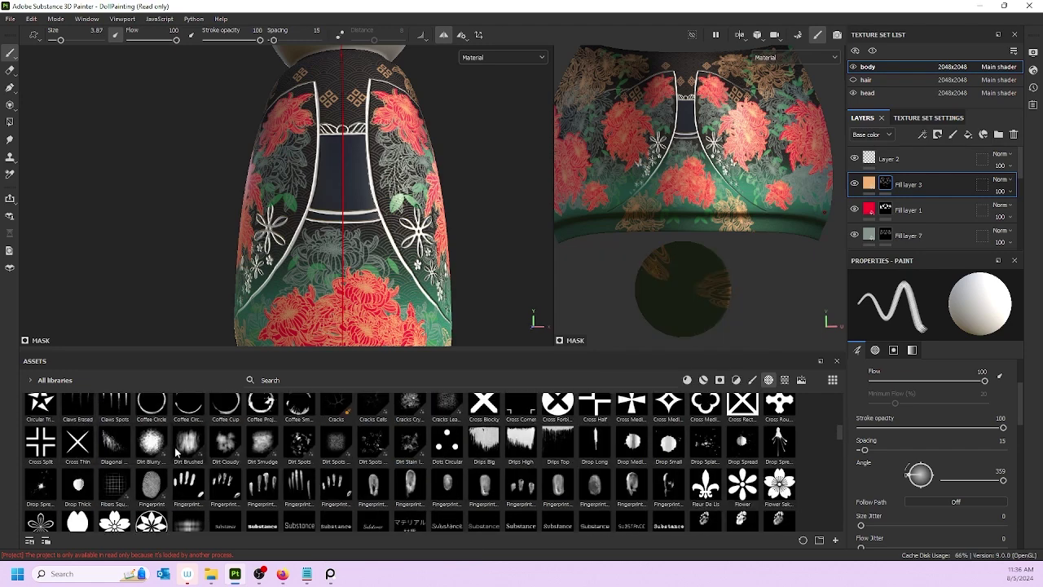
scroll(176, 465, down, 10)
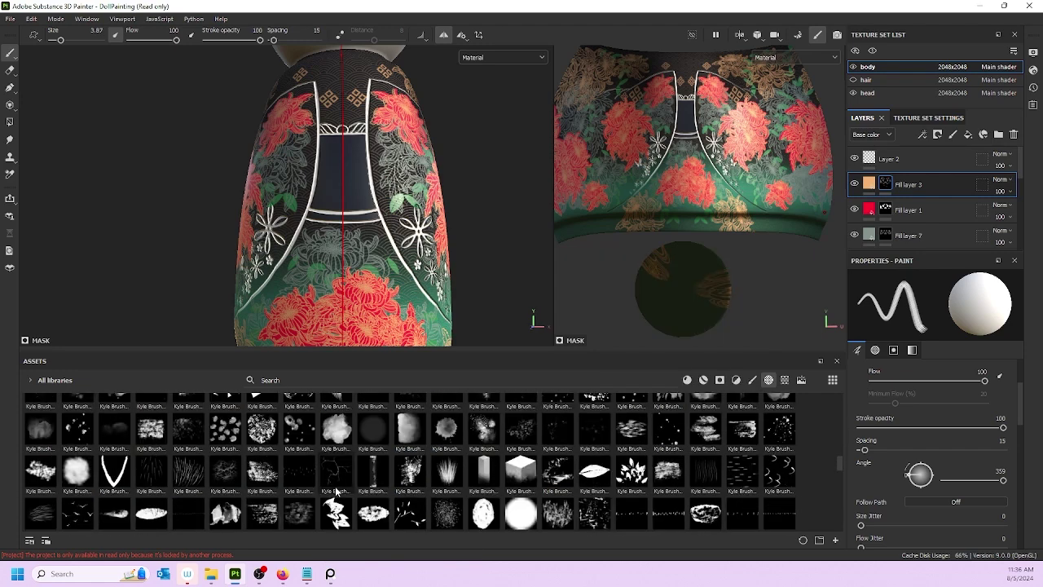
scroll(336, 490, down, 4)
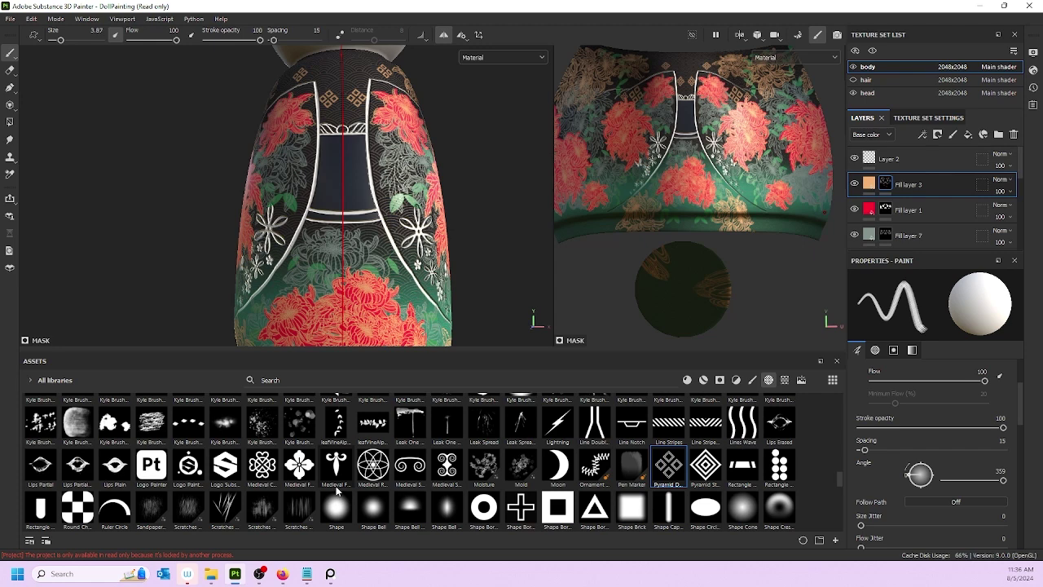
- Load the soft round Shape alpha into the brush and reduce the brush size to 1.35
mouse_move(442, 525)
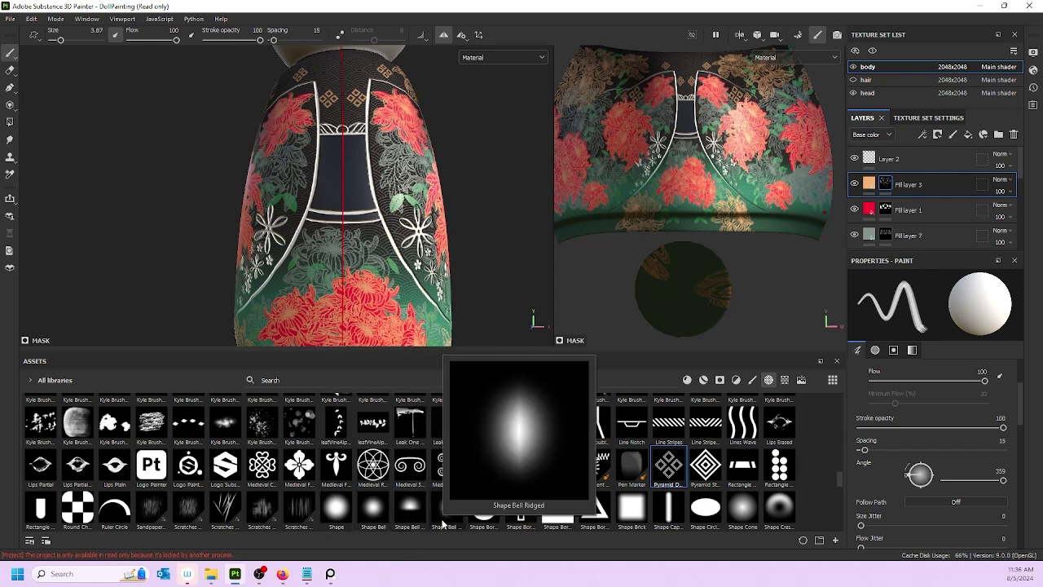
click(337, 507)
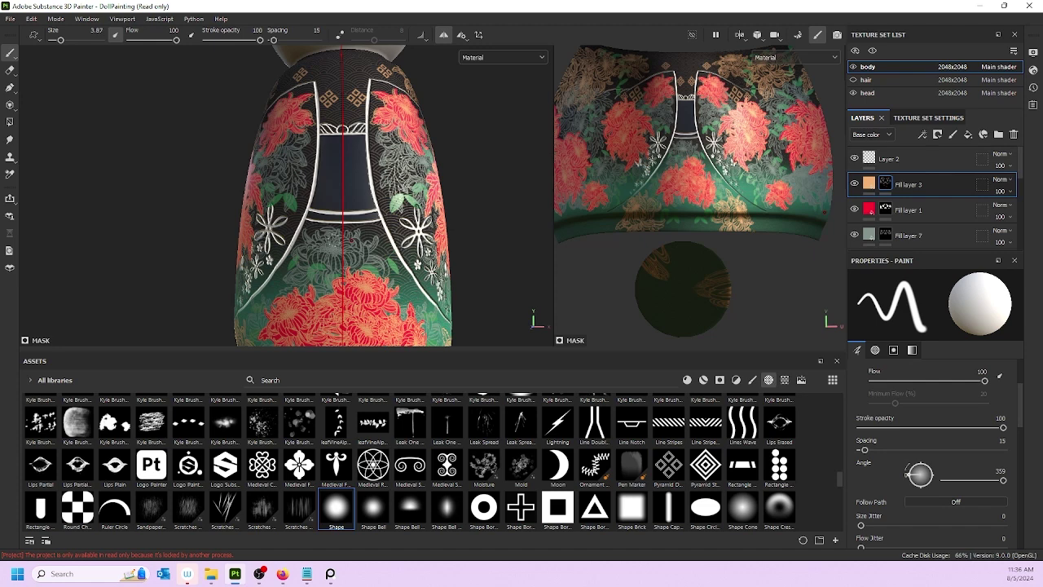
key(bracketleft)
key(bracketleft)
key(bracketleft)
key(bracketleft)
key(bracketleft)
key(bracketleft)
key(bracketleft)
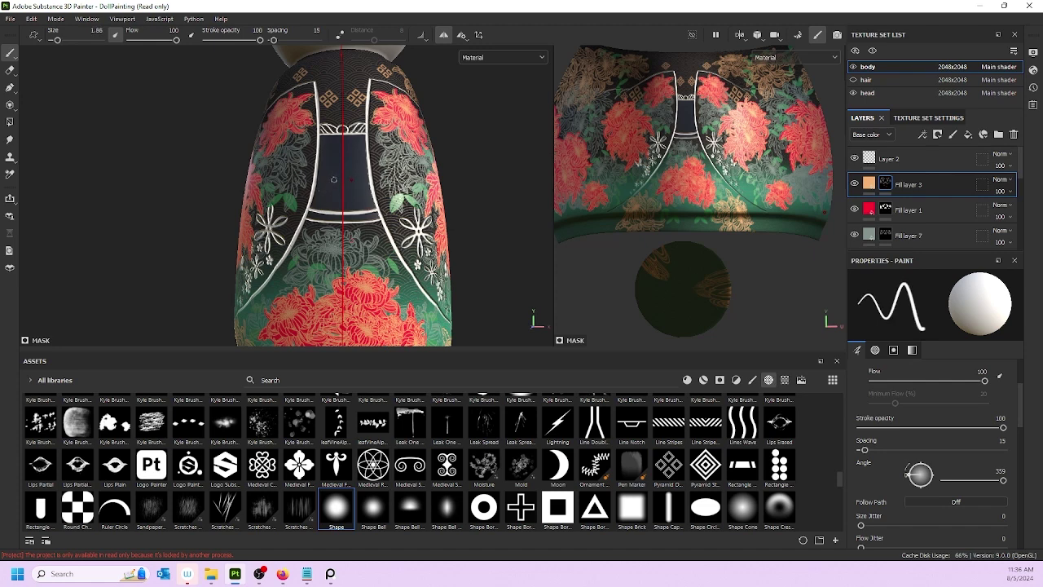
key(bracketleft)
key(bracketleft)
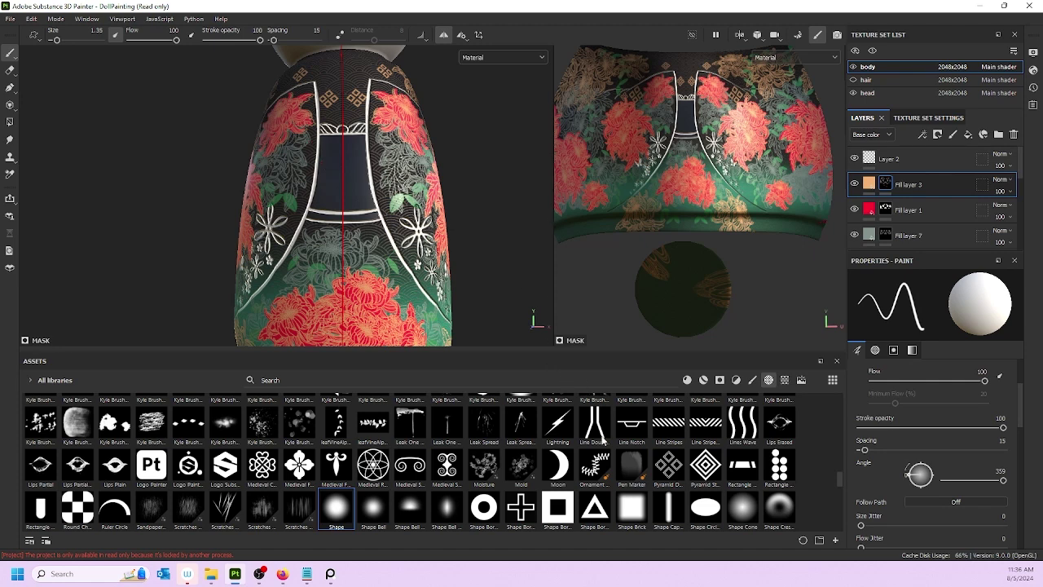
- Look through the remaining alphas and search the library for "thre"
scroll(603, 444, down, 5)
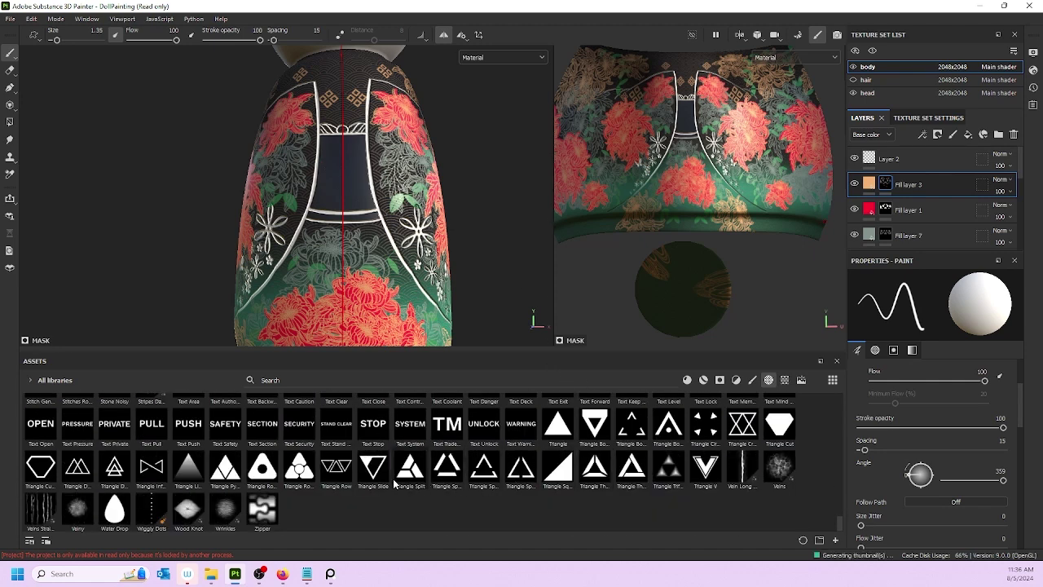
scroll(414, 471, up, 3)
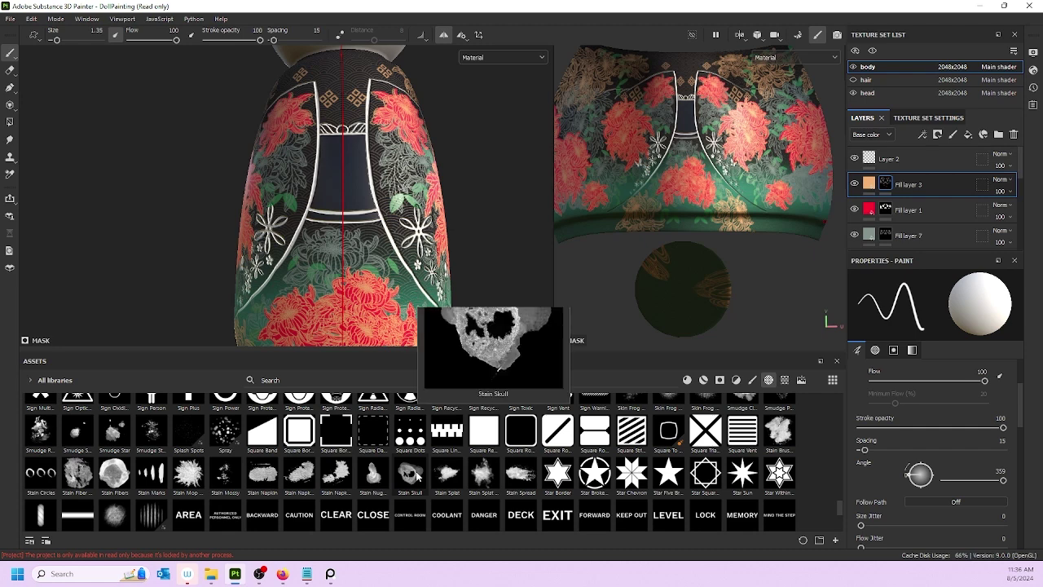
scroll(216, 471, up, 3)
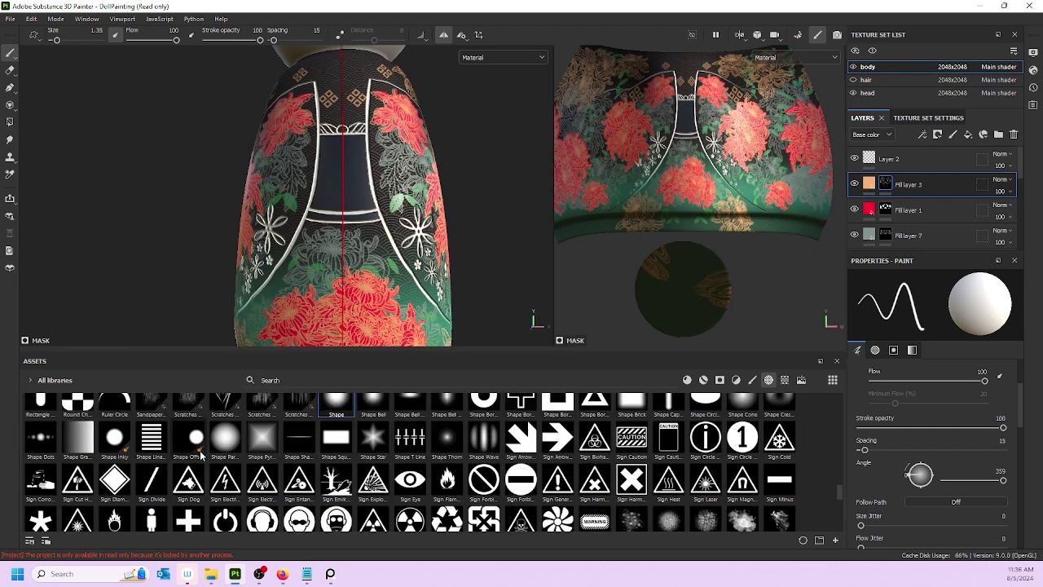
click(359, 380)
text(thre)
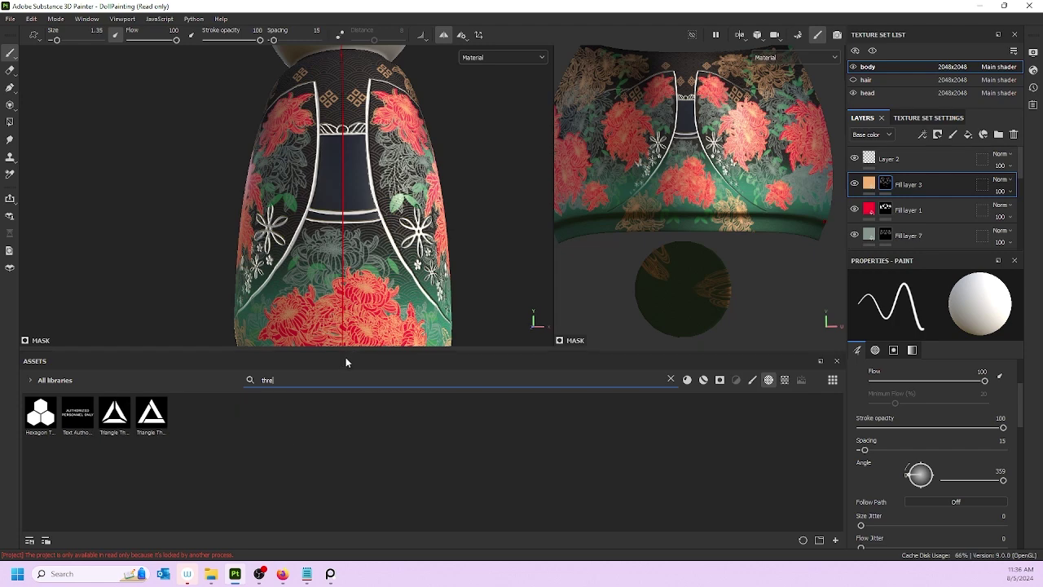
- Clear the alpha search and list the brush presets instead
key(BackSpace)
key(BackSpace)
key(BackSpace)
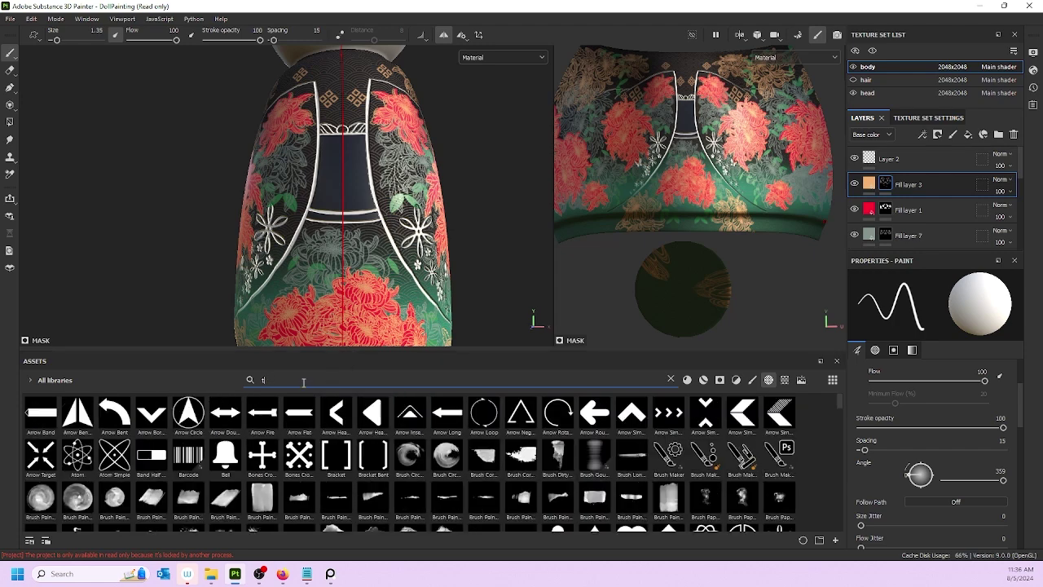
click(752, 380)
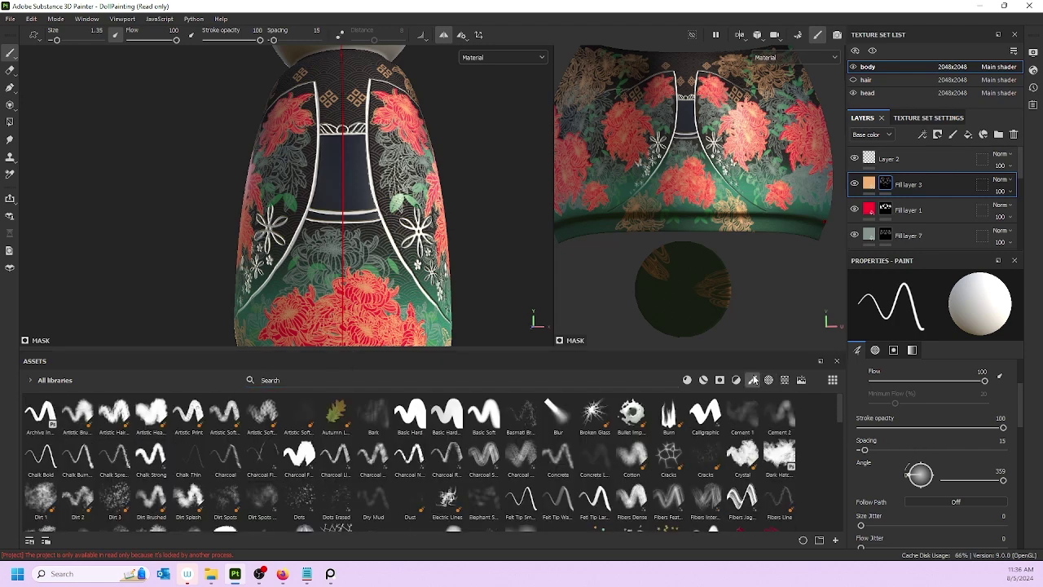
- Search the brush presets for "we" and apply the same search to the alphas
scroll(535, 461, up, 2)
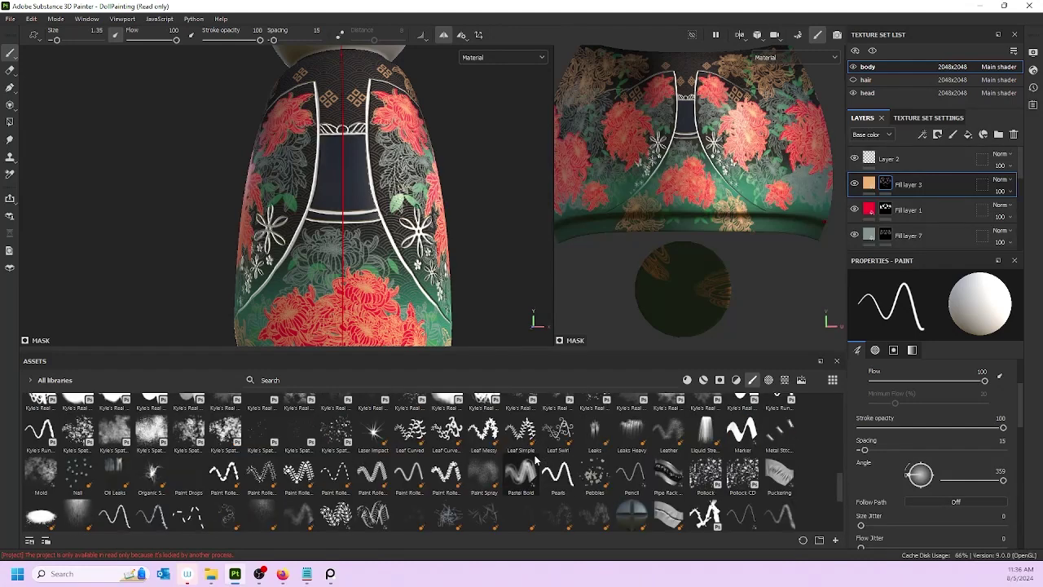
scroll(536, 458, up, 5)
click(532, 380)
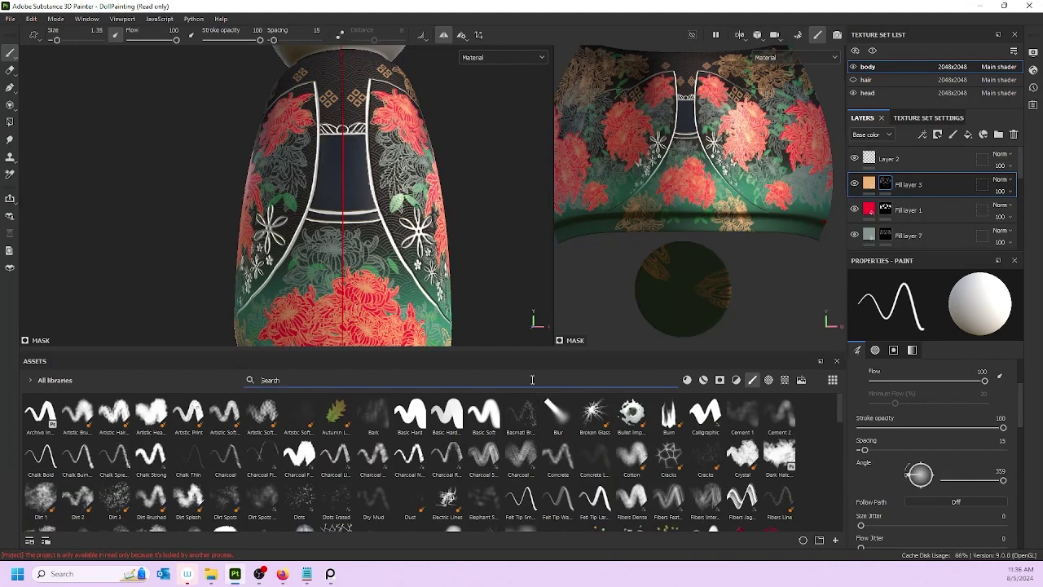
text(wel)
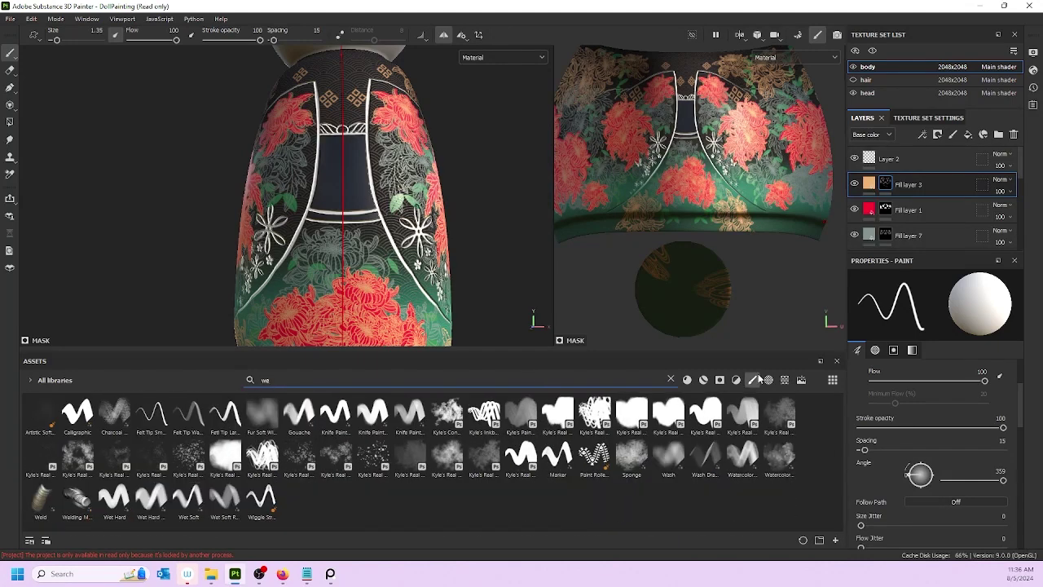
click(768, 380)
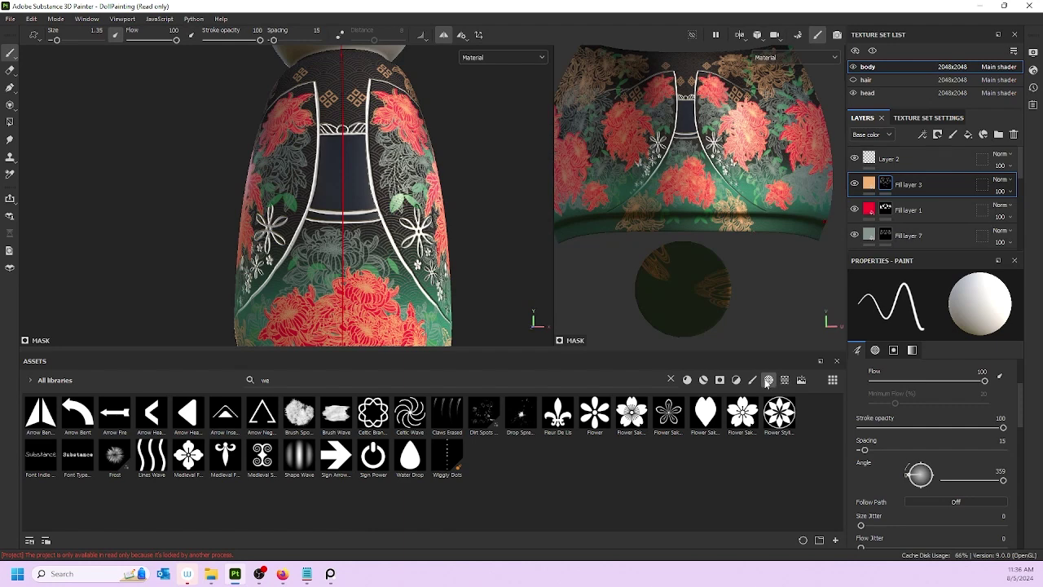
- Search the alphas for "fa", clear the search and look through the full alpha list
click(278, 382)
text(fal)
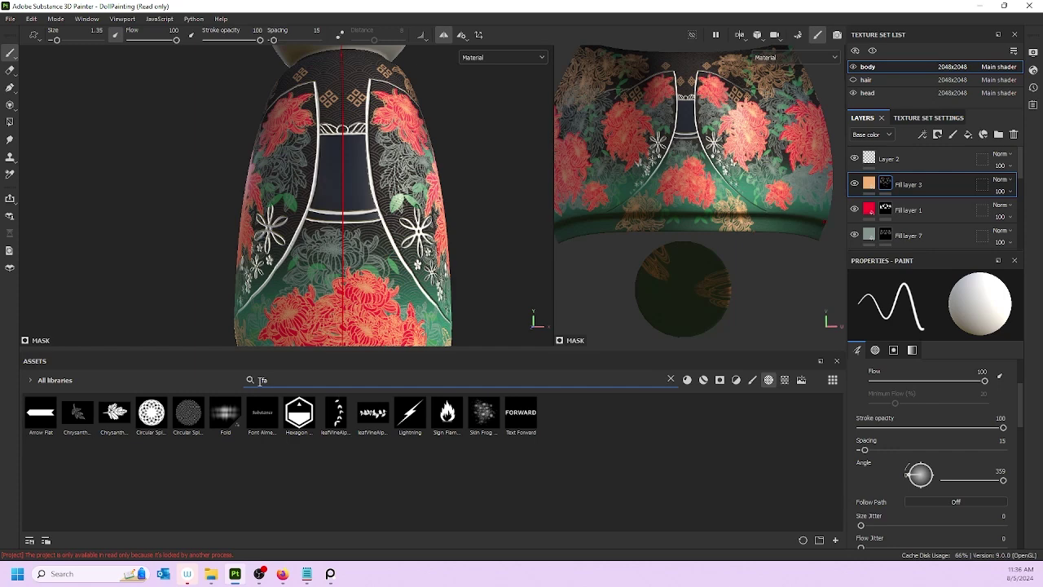
key(BackSpace)
key(BackSpace)
key(BackSpace)
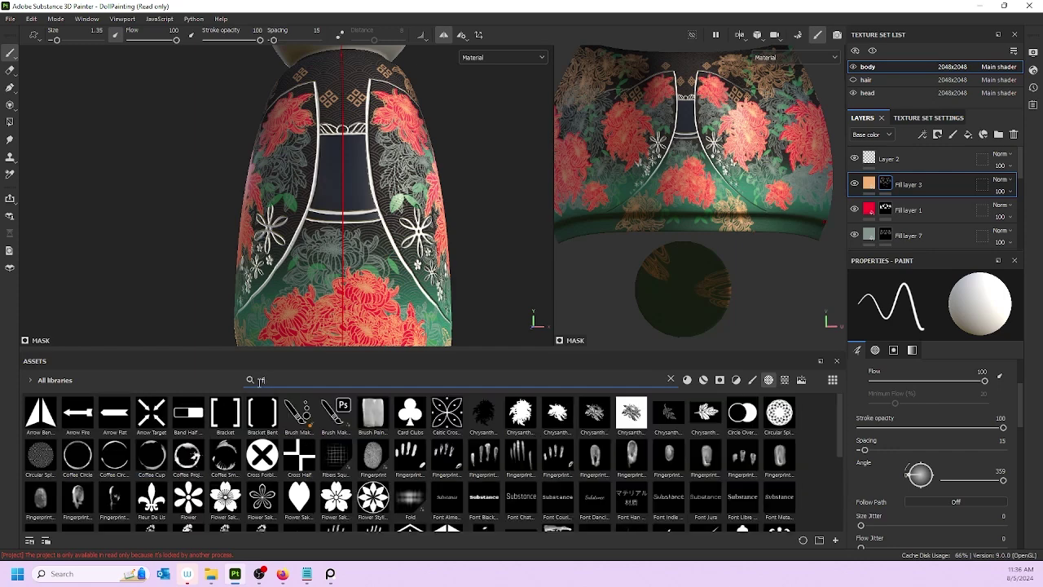
scroll(413, 490, down, 8)
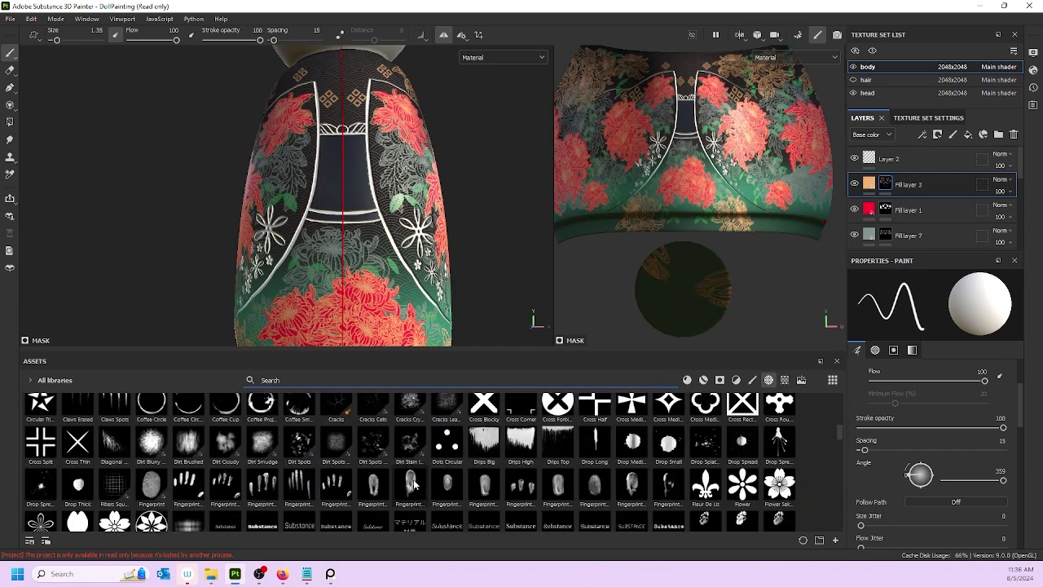
scroll(942, 523, down, 3)
scroll(915, 486, down, 3)
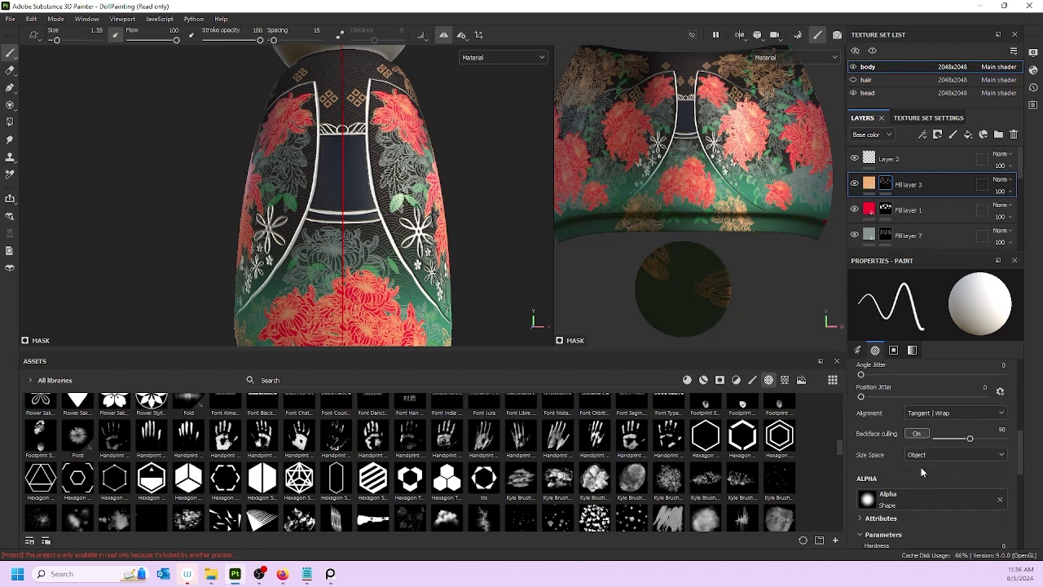
- Search the brush's alpha picker for "wea" and for "fi"
click(924, 497)
text(wea)
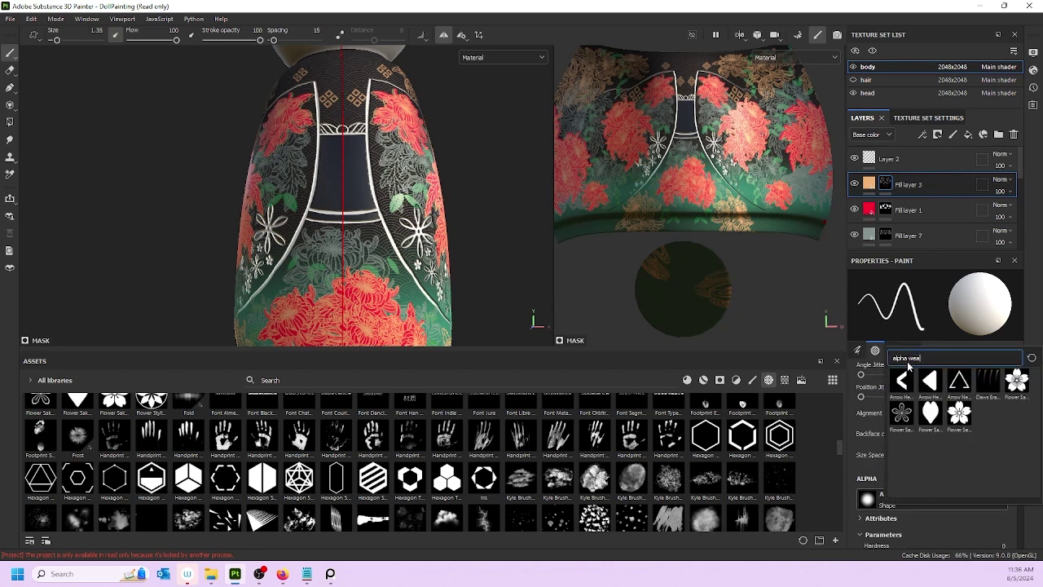
key(BackSpace)
key(BackSpace)
key(BackSpace)
key(BackSpace)
text(fi)
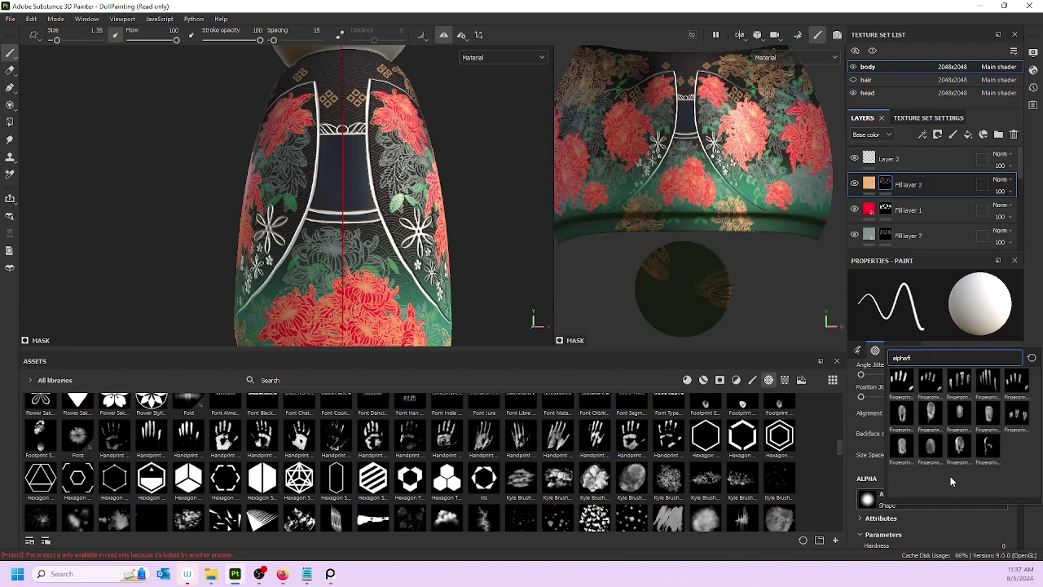
- Search the brush's alpha picker for "fib", clear the term and close the picker
key(BackSpace)
key(BackSpace)
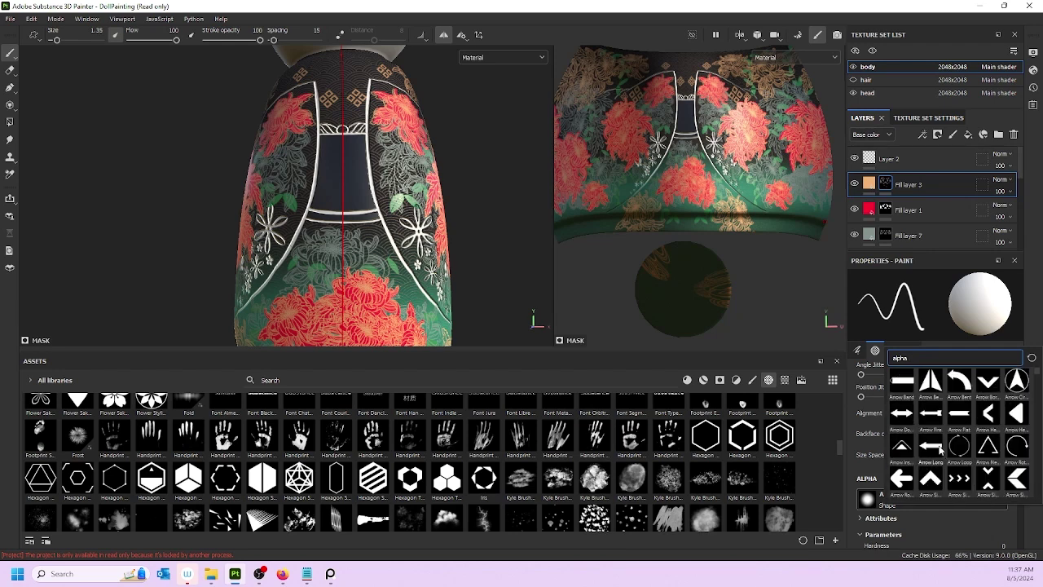
text(f)
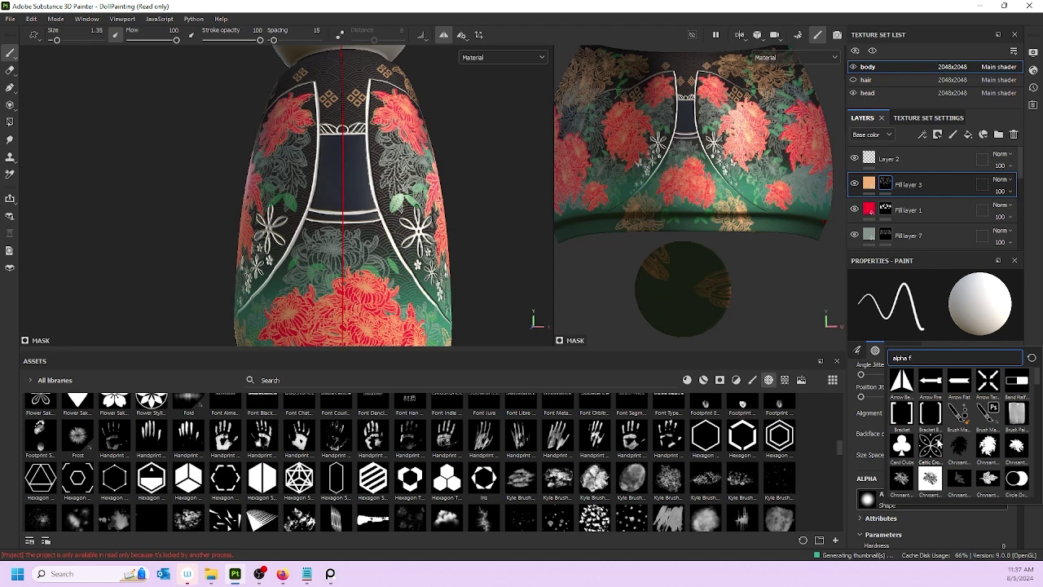
text(lib)
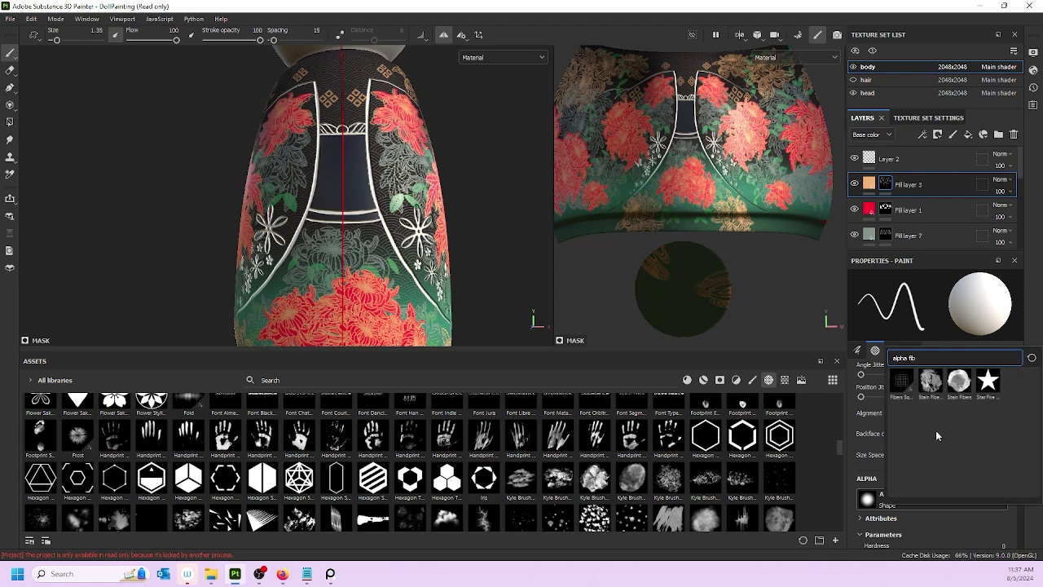
key(BackSpace)
key(BackSpace)
key(BackSpace)
key(BackSpace)
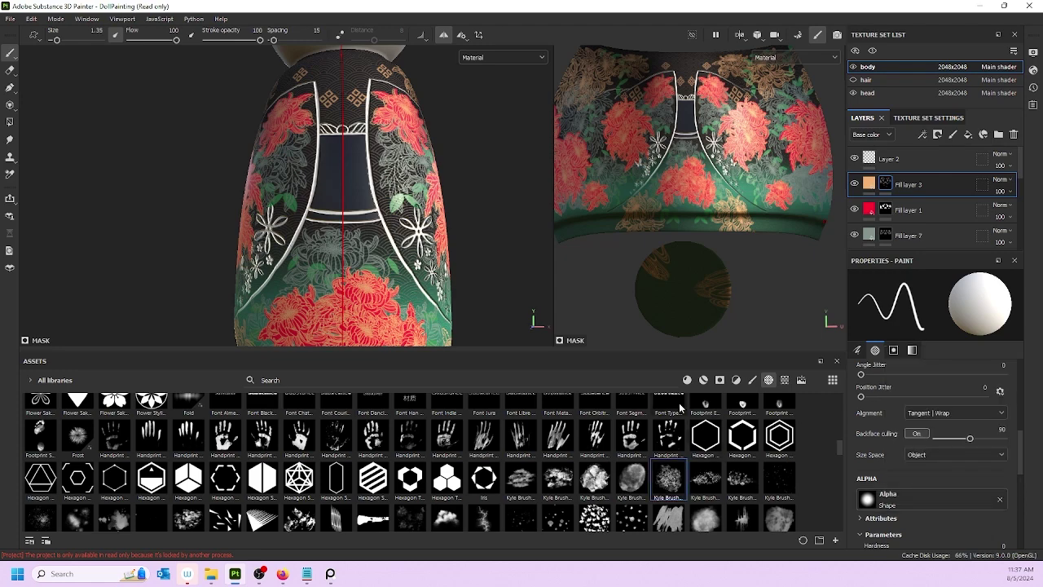
- Look through the alphas, smart materials, smart masks, filters and textures for a woven or fiber pattern
scroll(636, 489, up, 10)
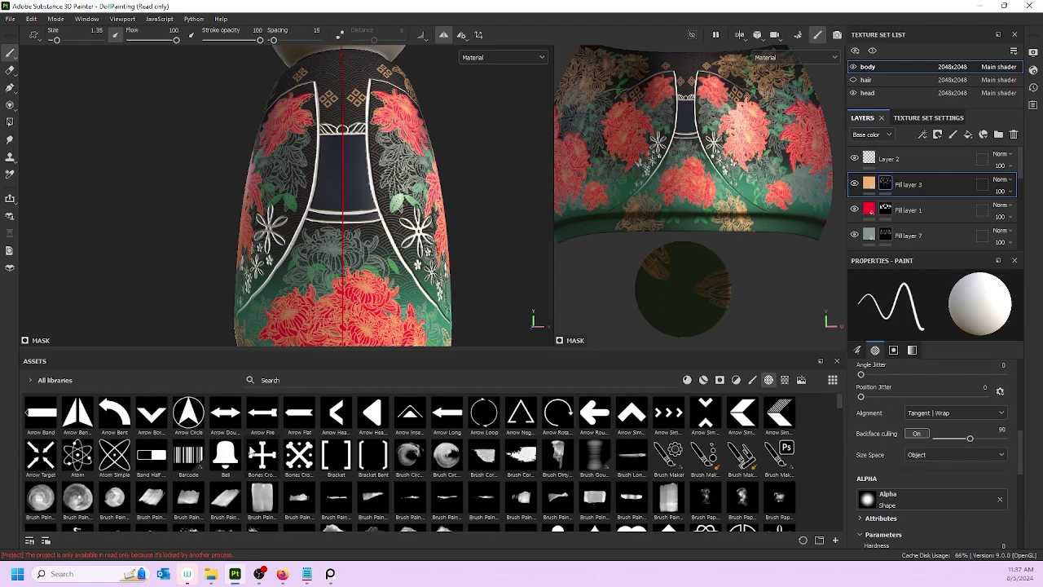
scroll(194, 449, down, 4)
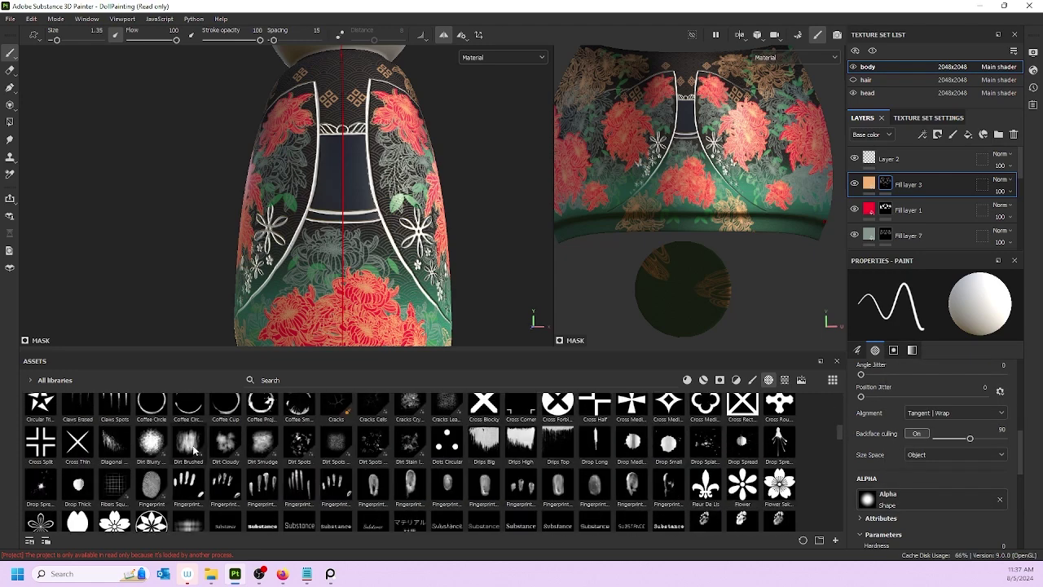
click(703, 380)
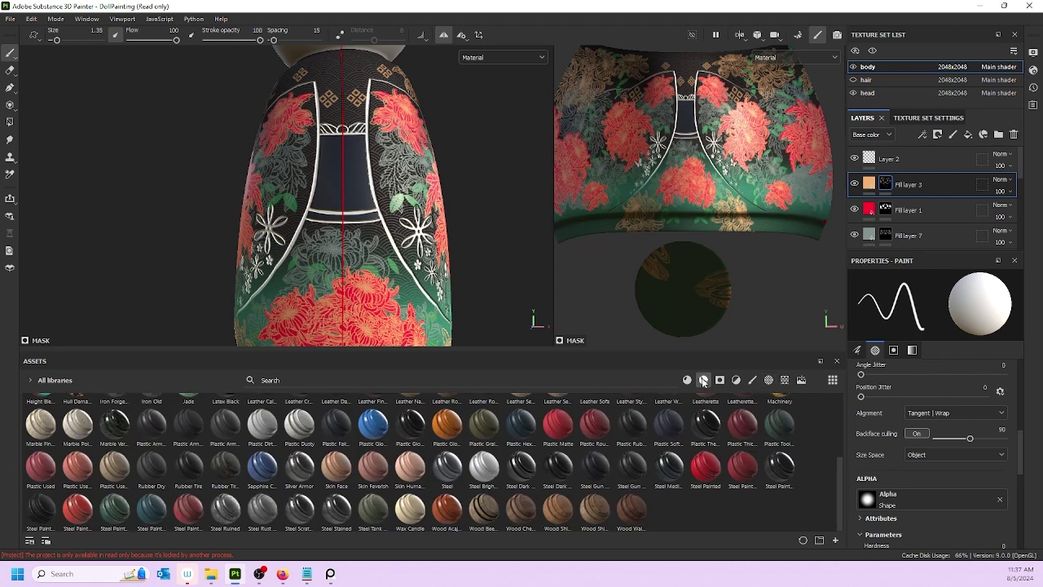
click(717, 381)
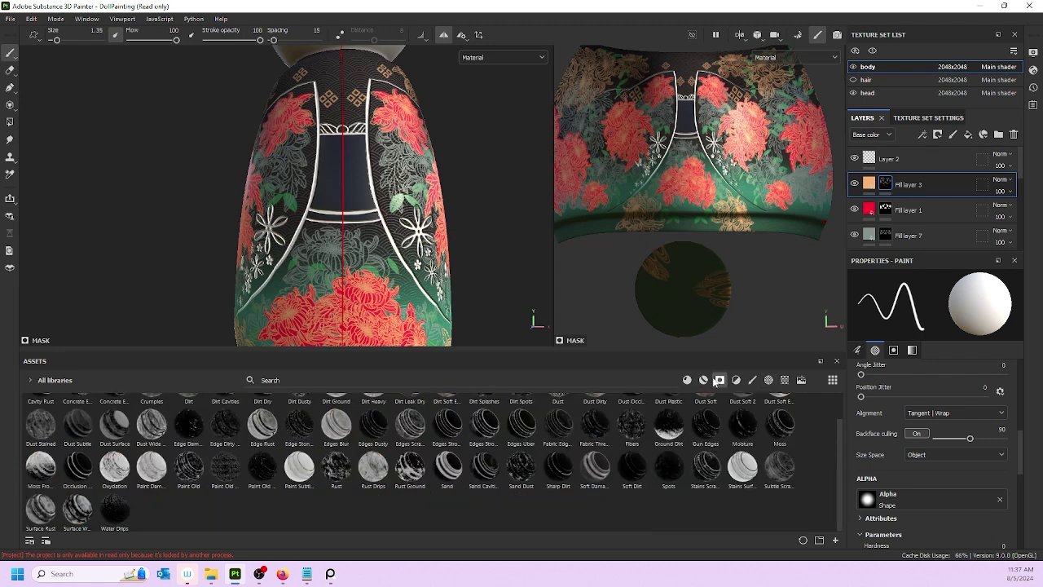
click(736, 380)
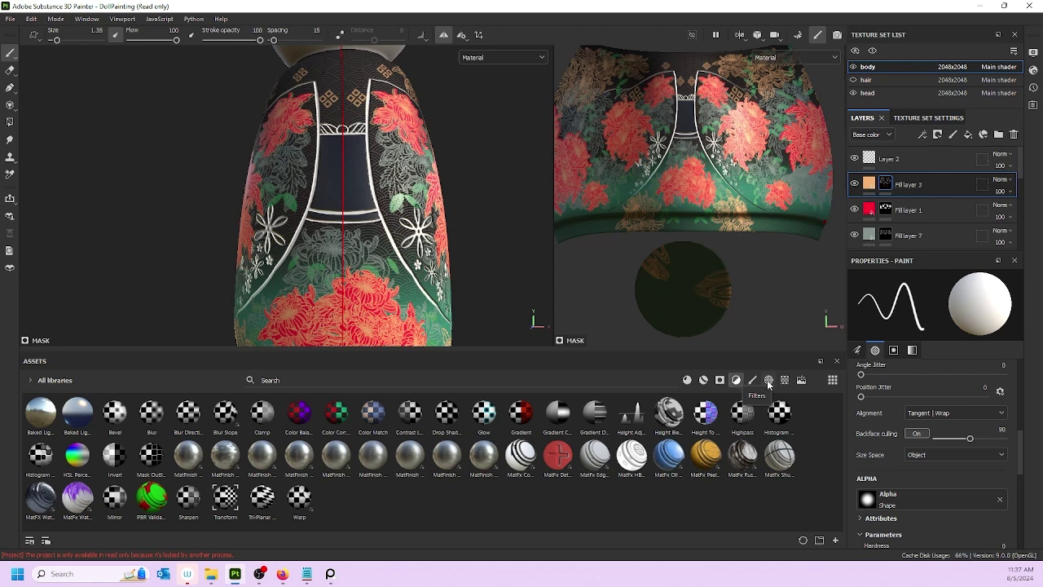
click(753, 380)
click(767, 381)
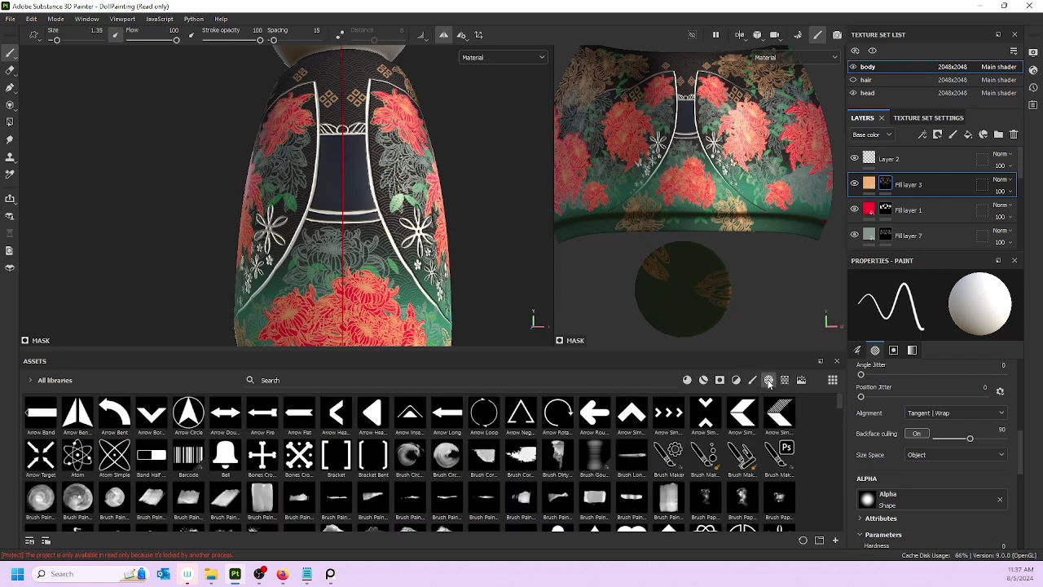
click(784, 380)
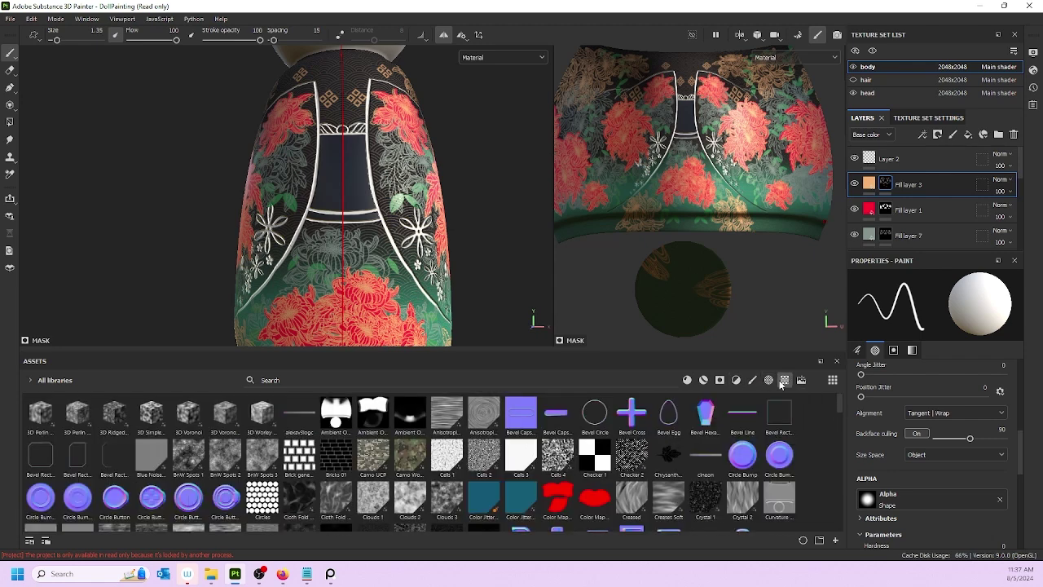
- Search the texture library for "fib"
click(621, 373)
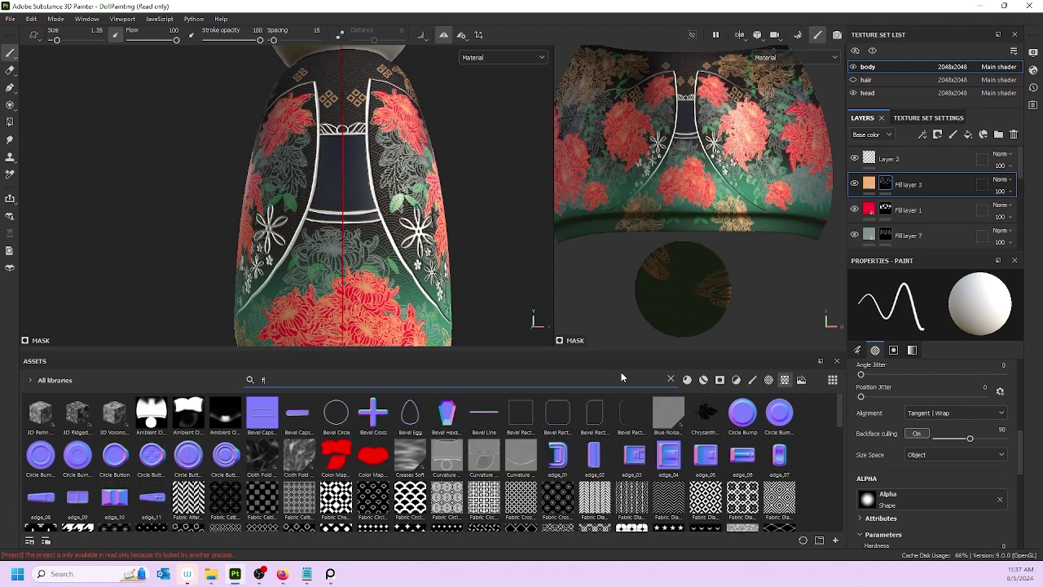
text(f)
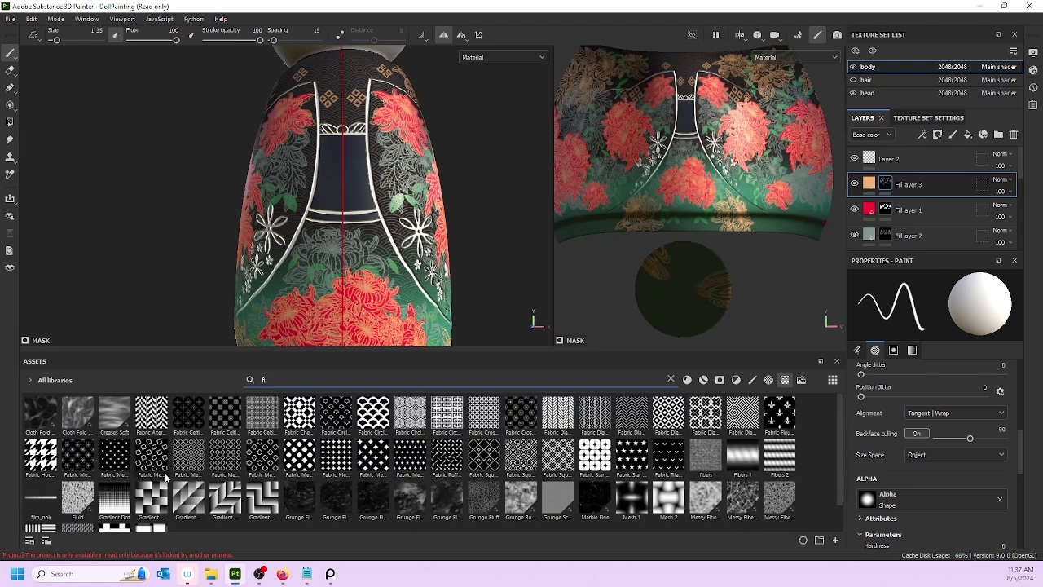
text(ib)
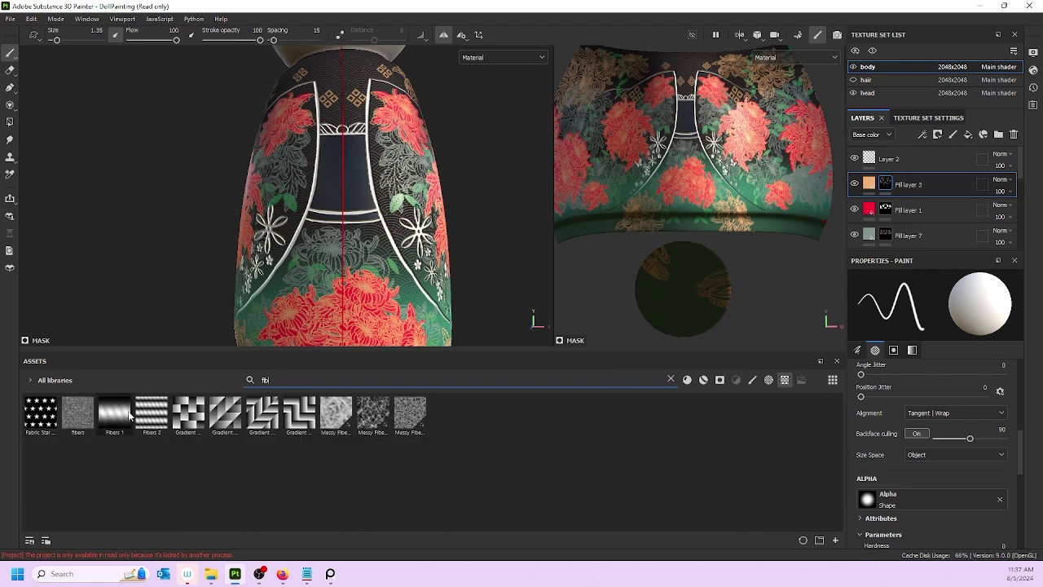
- Load the Fibers 2 texture as the brush alpha
click(151, 414)
scroll(879, 470, down, 2)
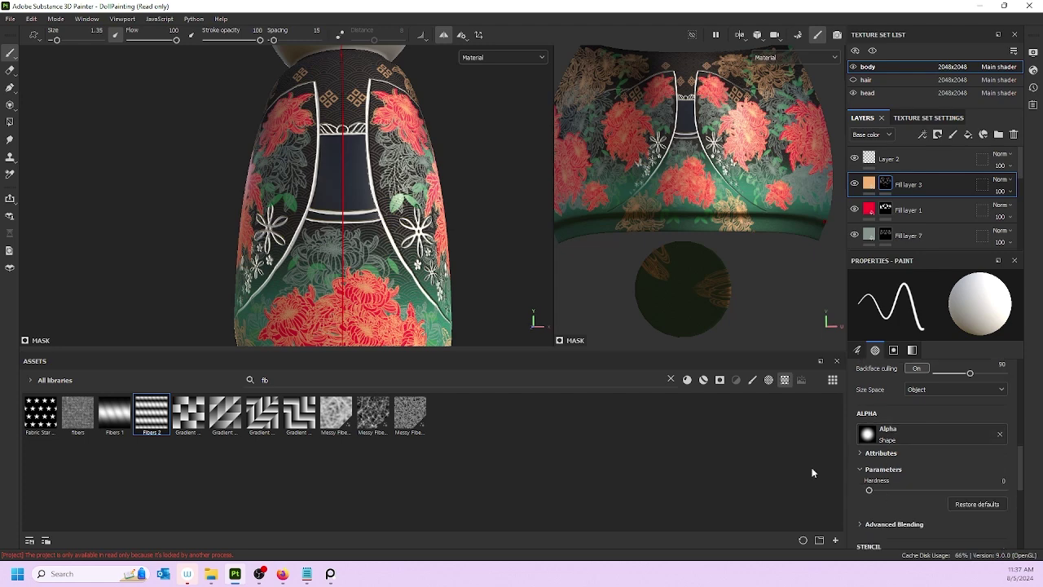
click(115, 417)
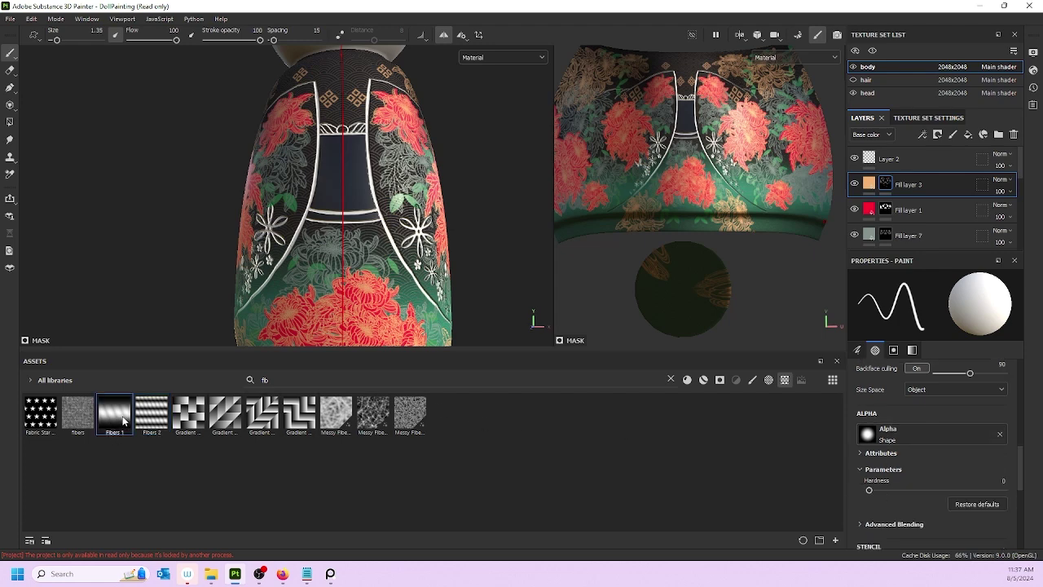
drag(151, 415, 878, 430)
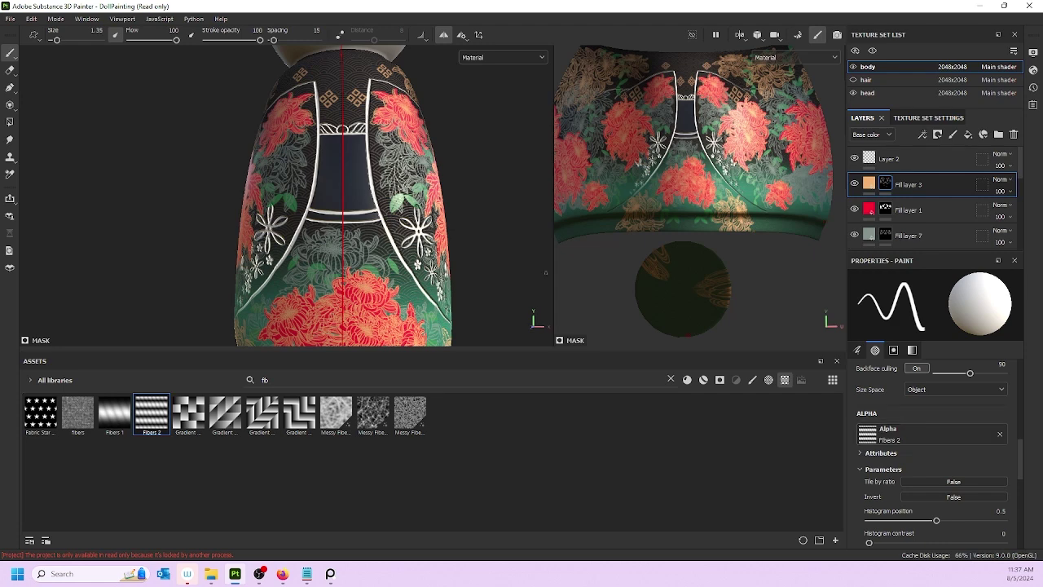
- Try a symmetrical Fibers 2 brush stroke on the dark blue front panel and undo it
scroll(345, 167, up, 3)
drag(333, 157, 385, 219)
key(ctrl+z)
- Set the Fibers 2 alpha's histogram contrast to 0.73, histogram position to 0.23 and tiling to 12, then try a panel stroke and undo it
scroll(940, 465, down, 3)
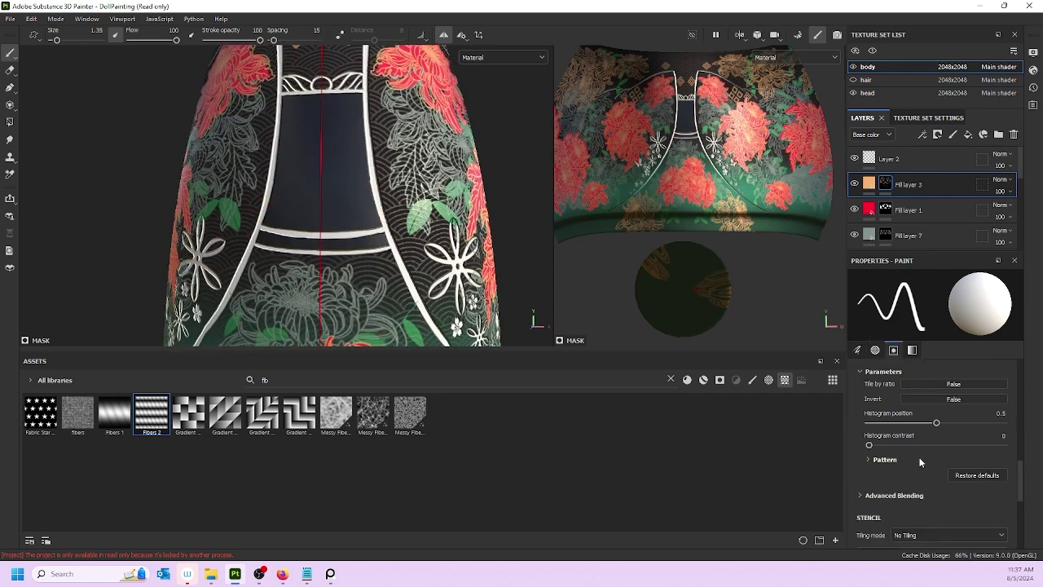
drag(876, 445, 967, 442)
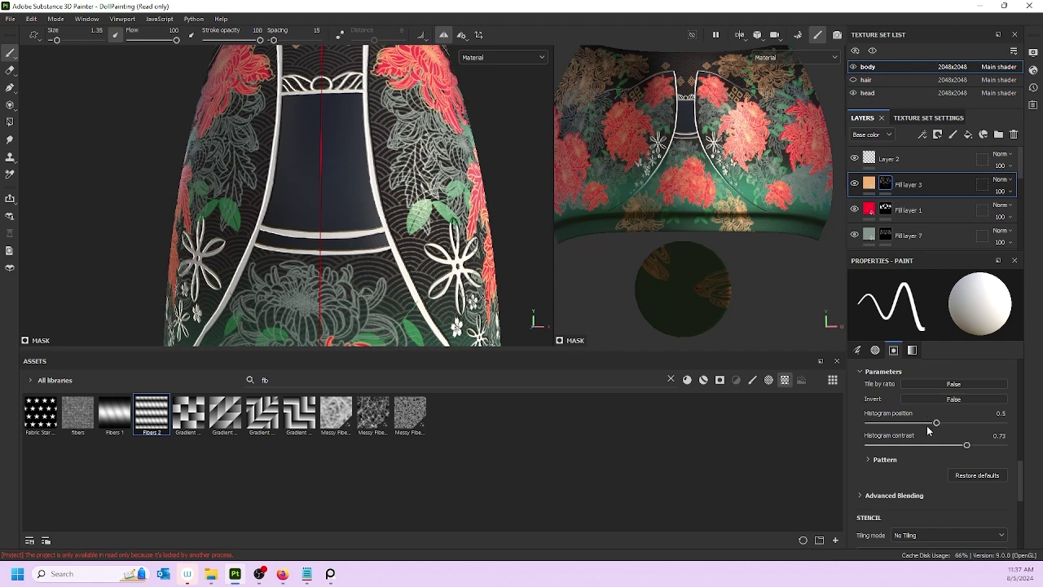
scroll(896, 424, down, 2)
click(868, 395)
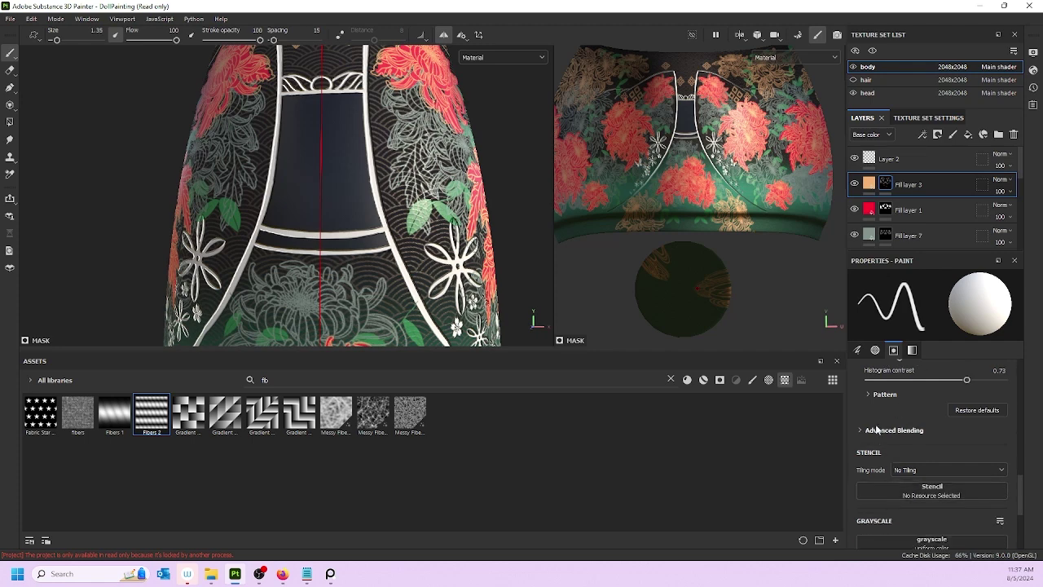
drag(914, 415, 969, 415)
drag(332, 130, 358, 221)
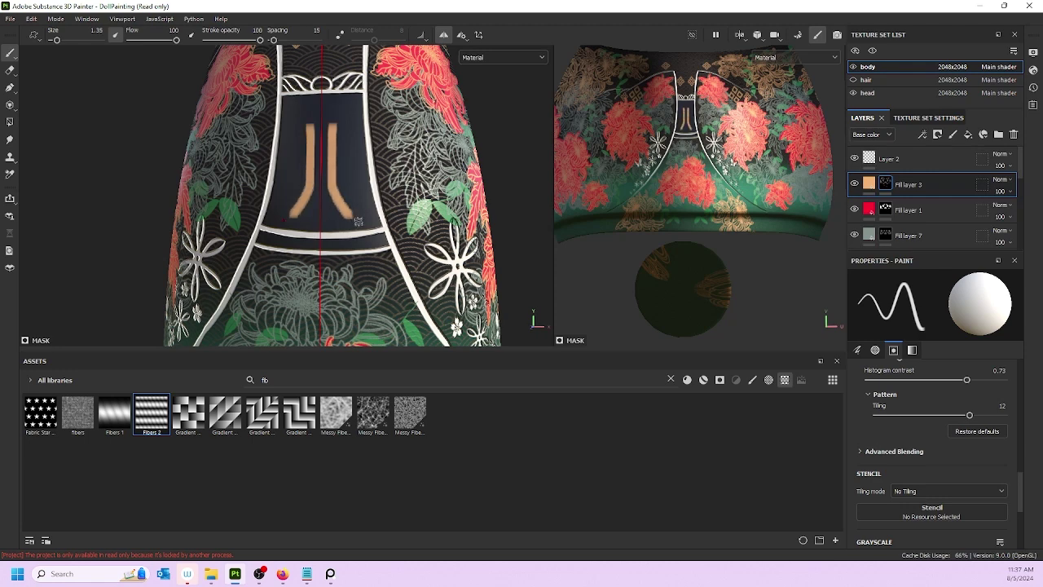
key(ctrl+z)
- Replace the brush alpha with the Fibers 1 texture and expand its attributes
scroll(896, 457, up, 5)
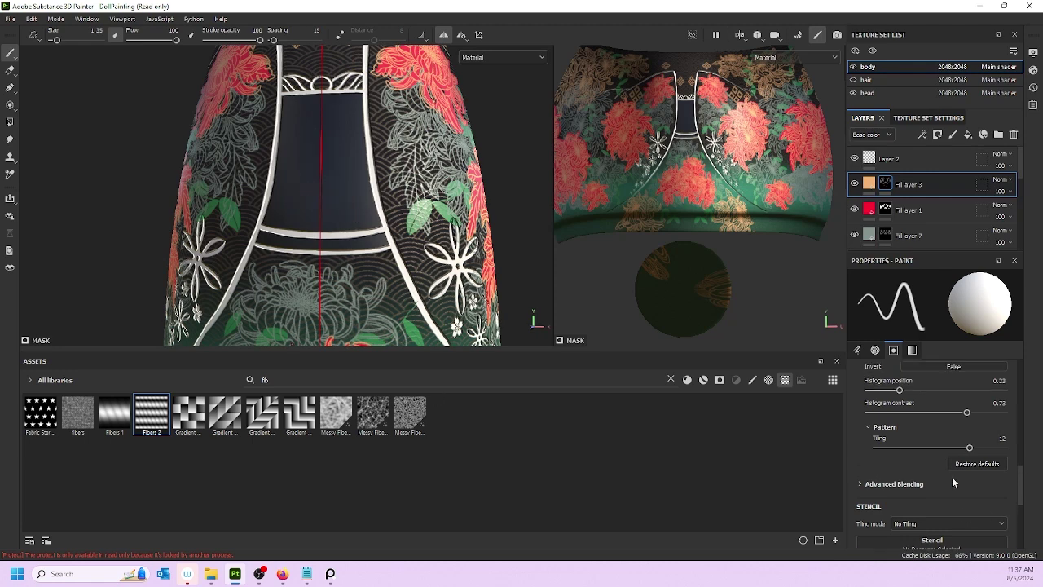
click(1000, 434)
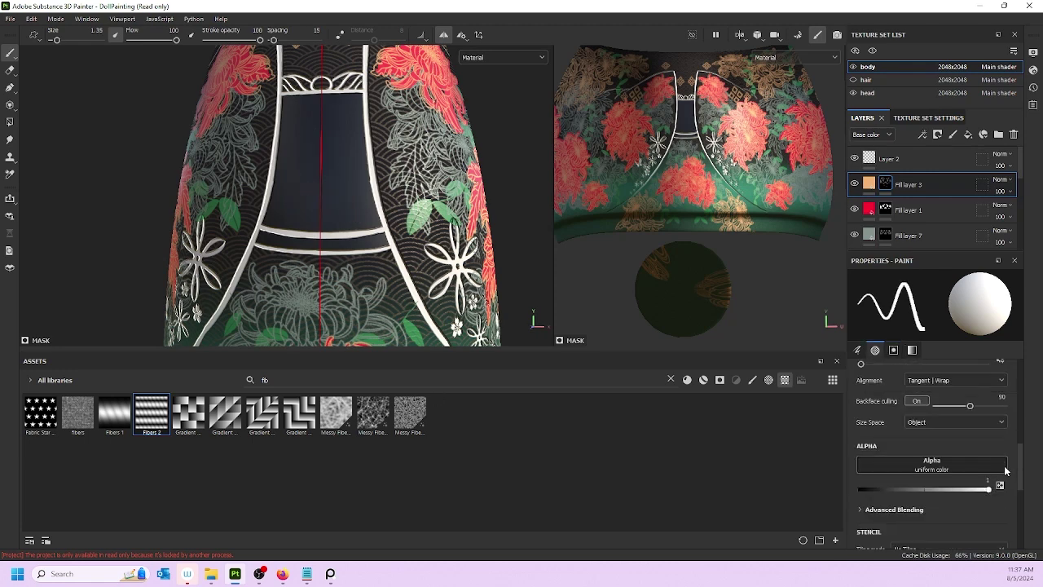
drag(114, 412, 900, 465)
click(900, 466)
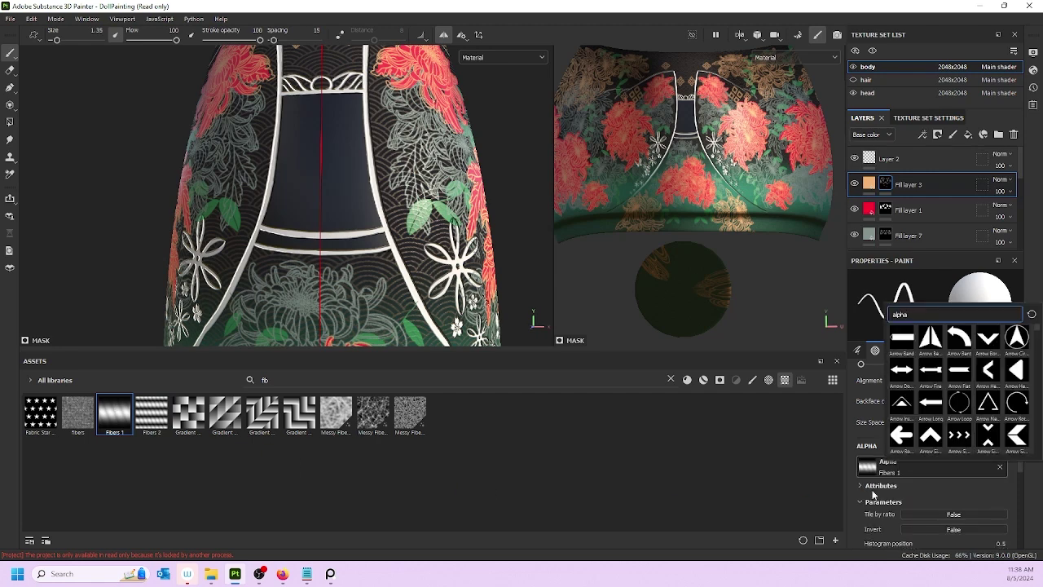
click(878, 486)
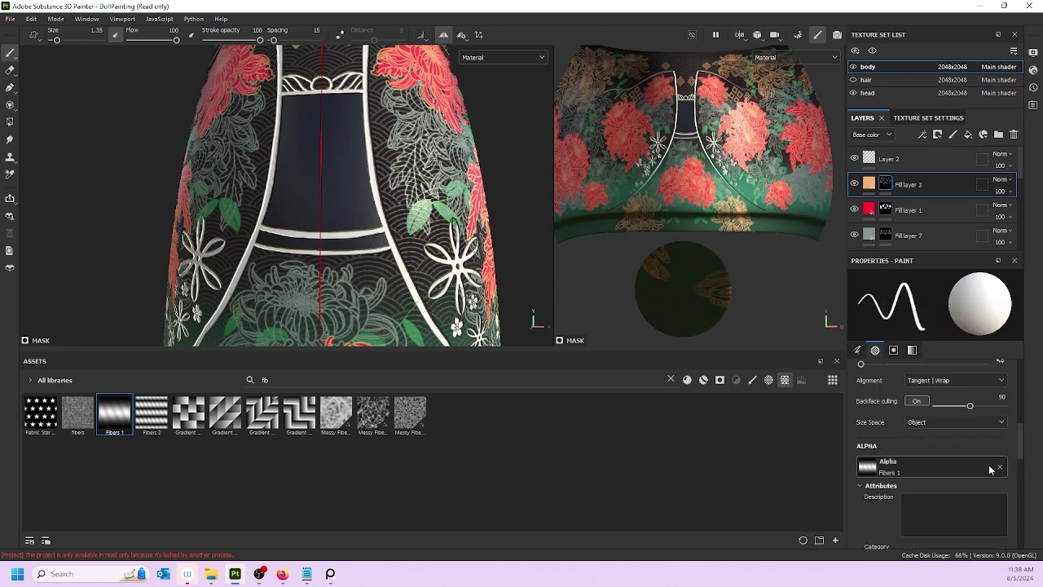
- Replace the brush alpha with Arrow Simple Multiple, trying it on the dark blue panel, and bring up its parameters
click(999, 467)
click(906, 470)
scroll(964, 352, down, 3)
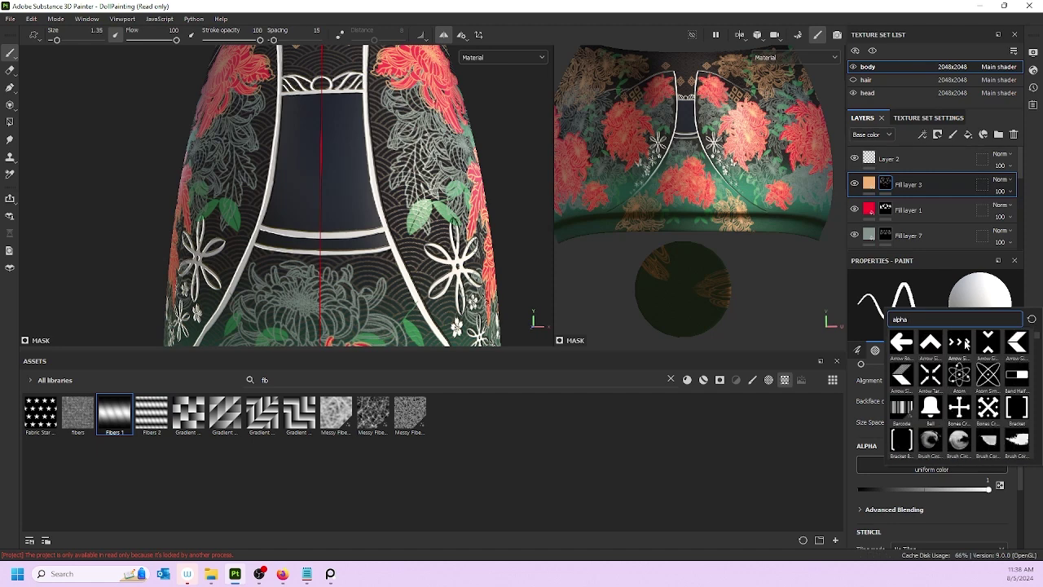
click(965, 342)
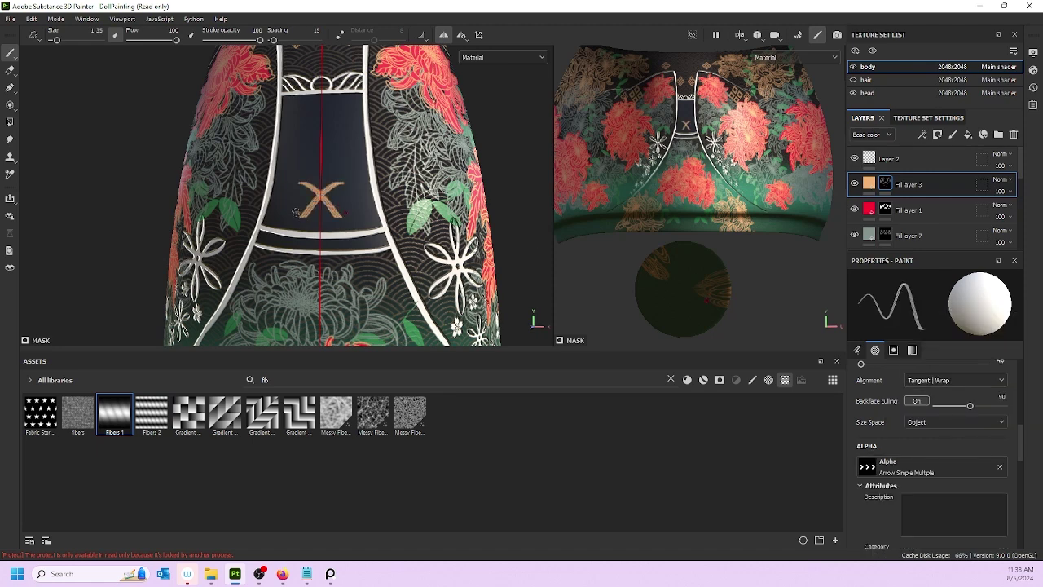
scroll(879, 481, down, 1)
scroll(877, 476, up, 1)
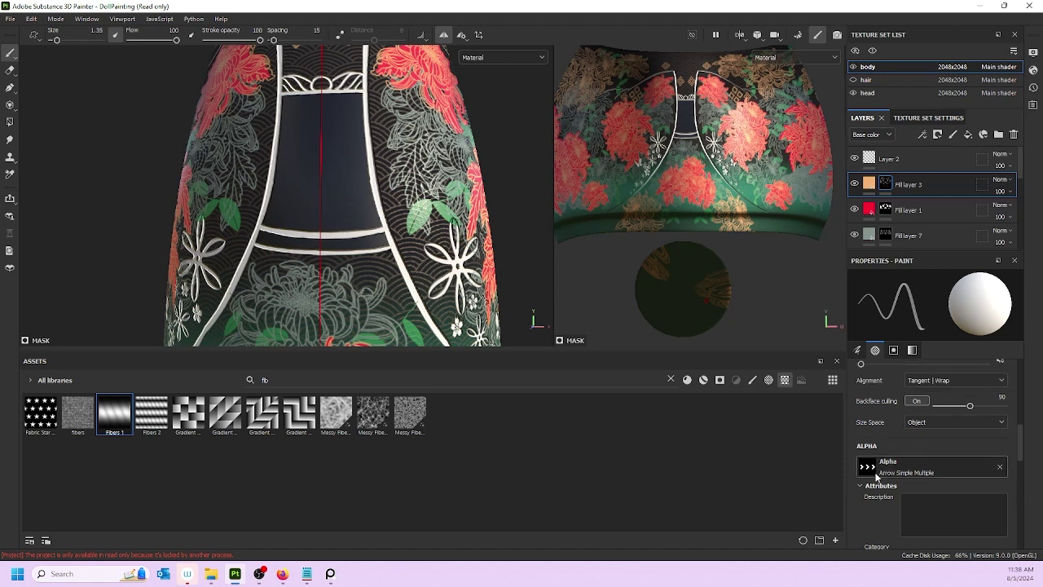
scroll(885, 464, down, 4)
scroll(885, 471, down, 2)
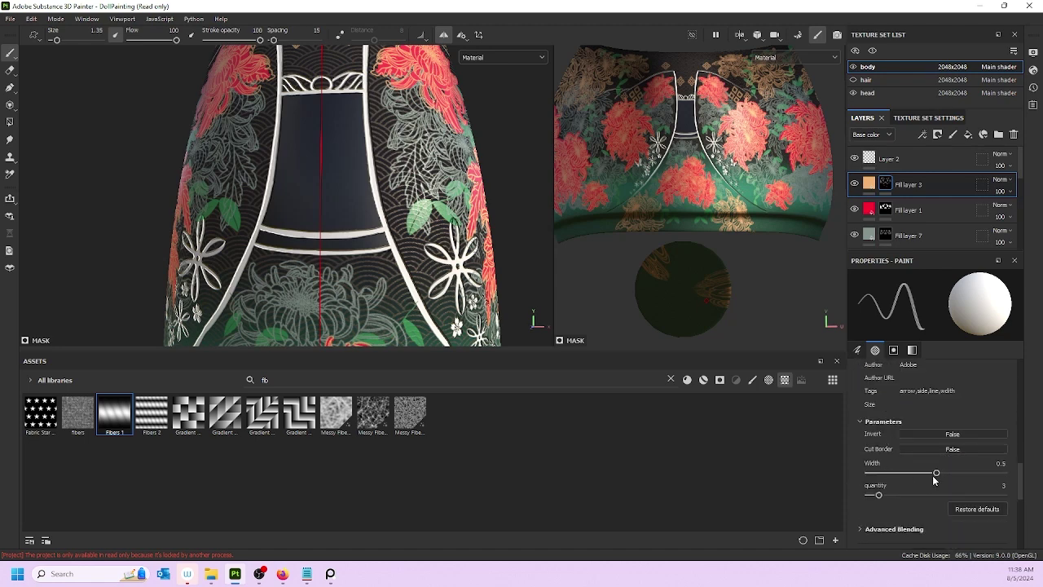
- Set the arrow alpha's width to 0.66 and quantity to 6, trying strokes on the panel and undoing them
drag(935, 474, 957, 474)
mouse_move(879, 494)
mouse_down()
mouse_move(925, 495)
mouse_move(880, 495)
mouse_up()
drag(310, 193, 371, 193)
key(ctrl+z)
drag(885, 496, 907, 494)
mouse_move(357, 187)
mouse_down()
mouse_move(330, 184)
mouse_move(340, 196)
mouse_up()
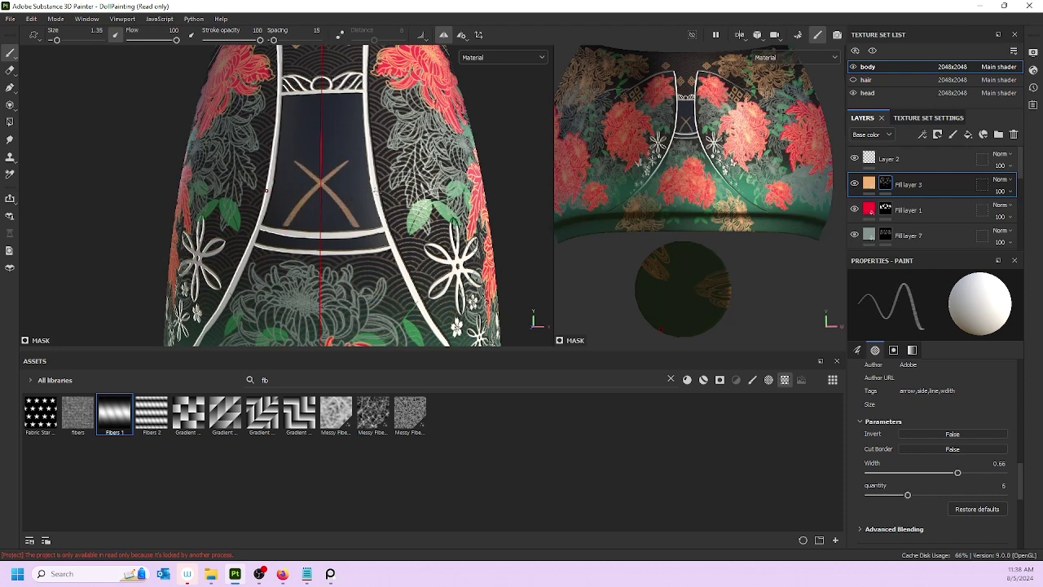
key(ctrl+z)
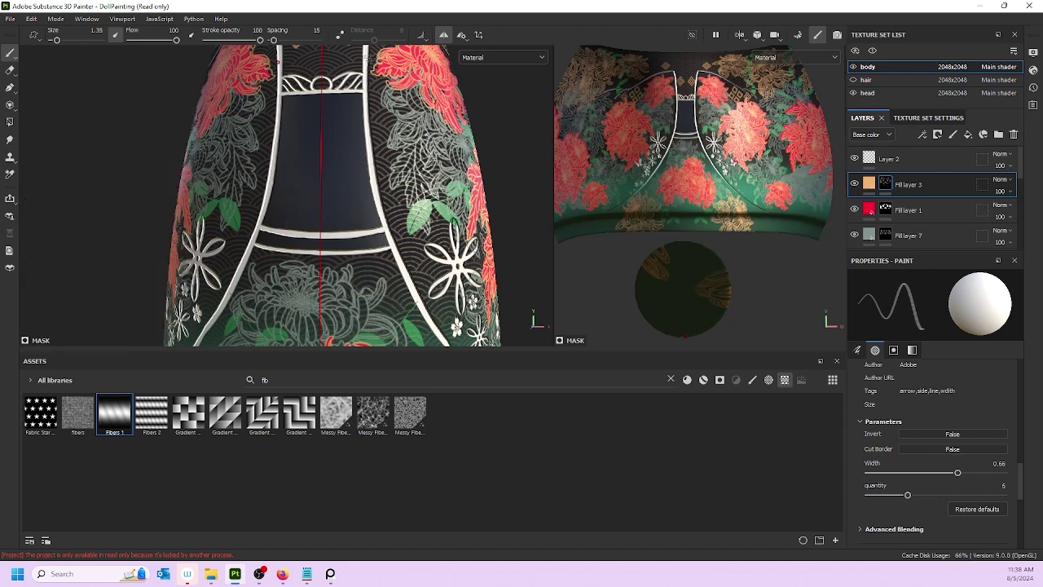
- Enlarge the brush to 3.09, try symmetrical horizontal strokes across the dark blue panel and undo them
ctrl+right_drag(308, 197, 312, 196)
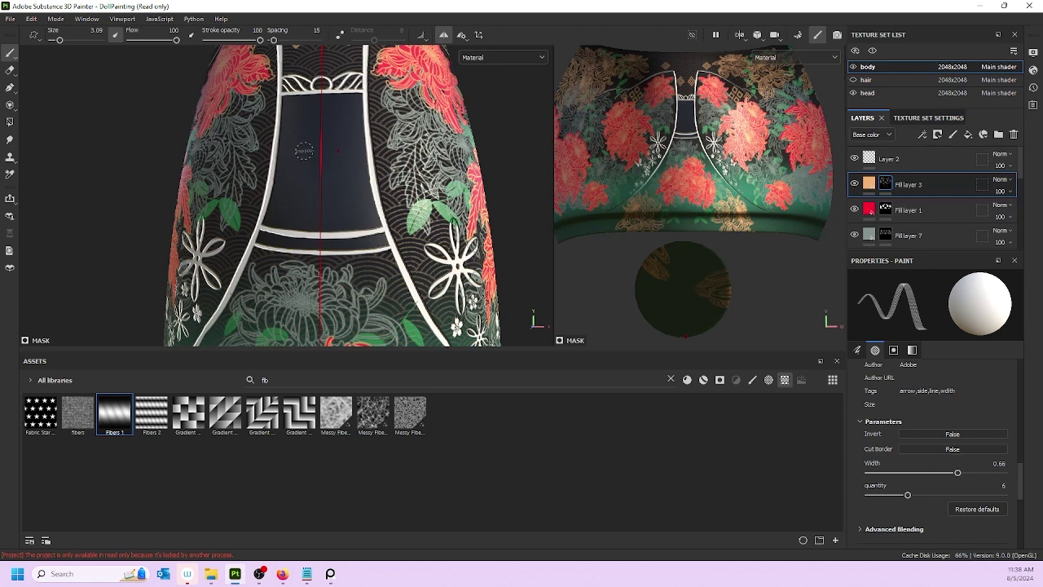
drag(275, 172, 335, 172)
key(ctrl+z)
ctrl+right_drag(289, 172, 295, 172)
drag(277, 182, 368, 183)
key(ctrl+z)
key(ctrl+z)
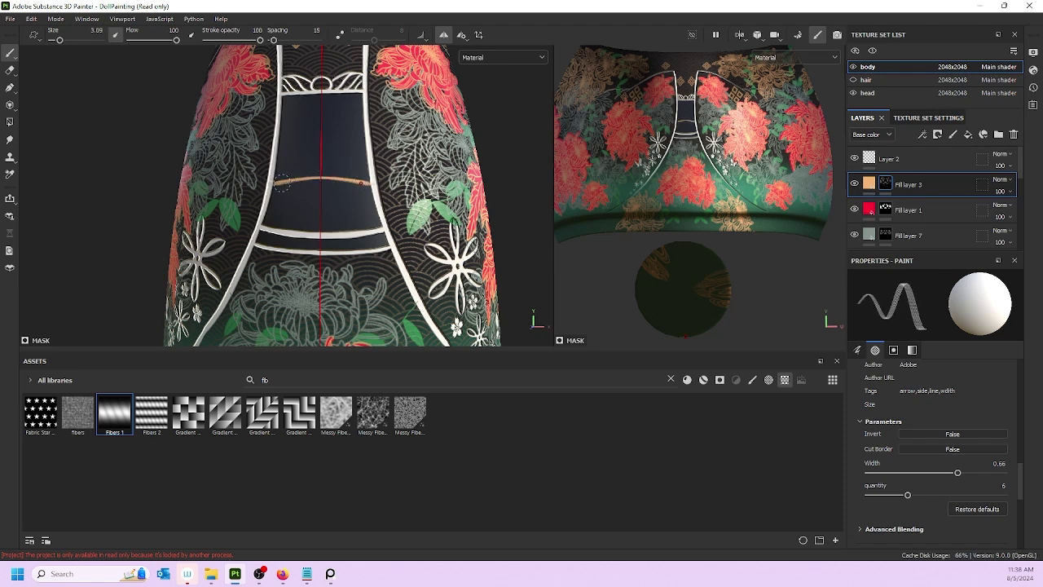
key(ctrl+z)
- Try building up a gold band from overlapping horizontal strokes across the panel and undo the strokes
drag(292, 181, 353, 189)
key(ctrl+z)
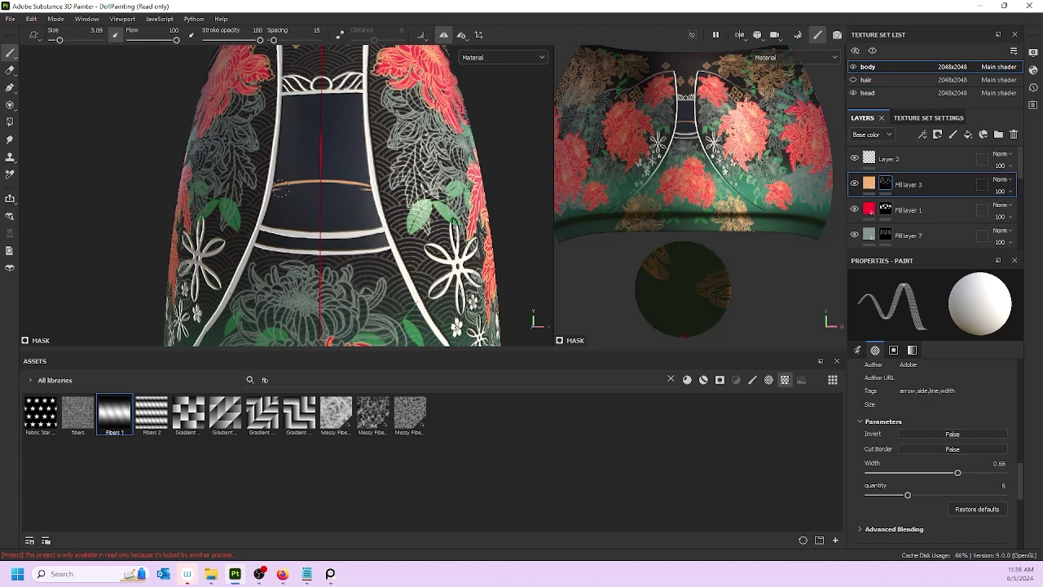
drag(277, 188, 349, 186)
drag(285, 186, 354, 186)
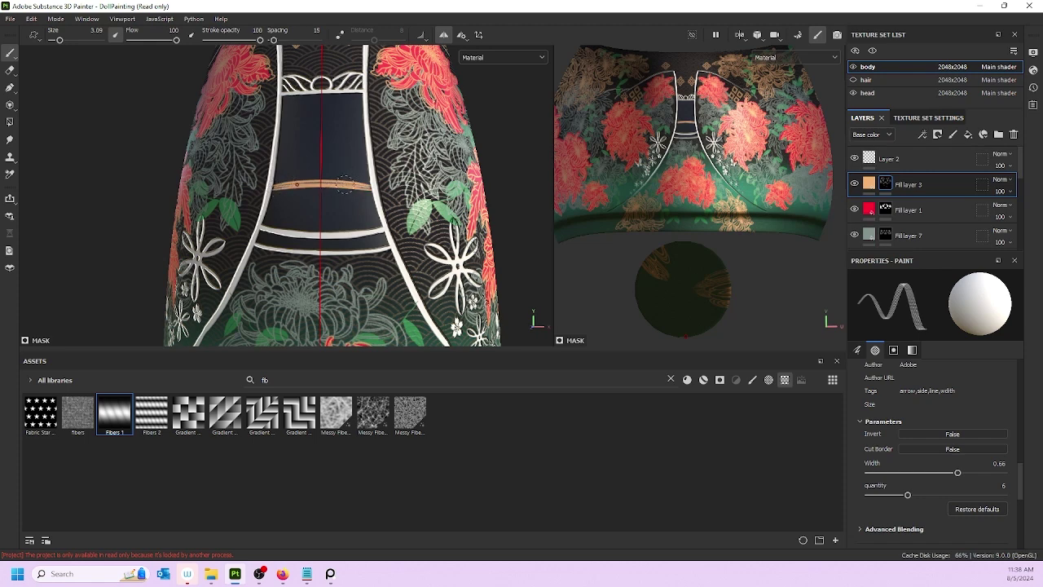
key(ctrl+z)
drag(283, 187, 356, 187)
drag(285, 186, 375, 187)
drag(275, 190, 355, 189)
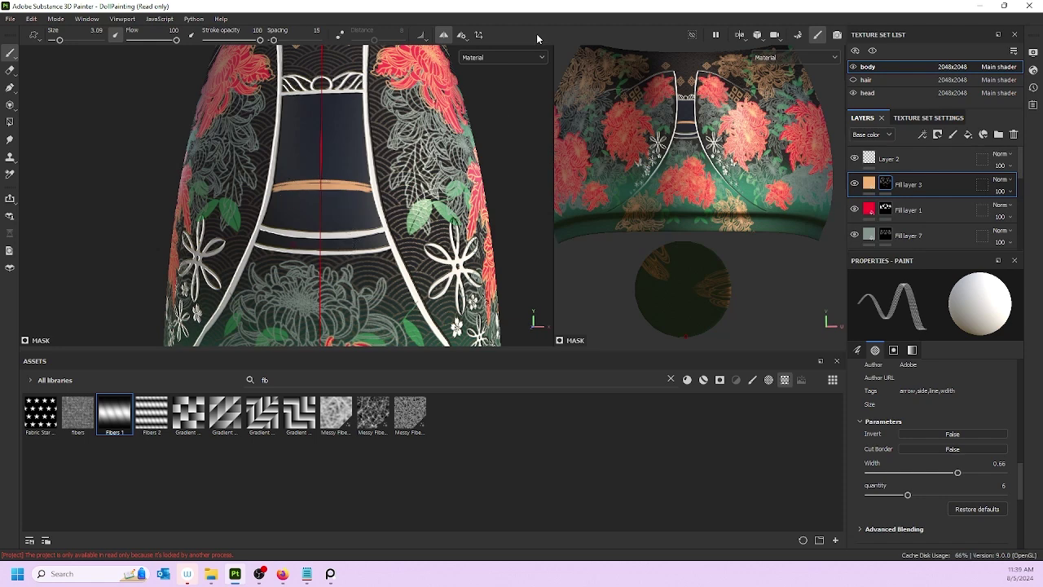
key(ctrl+z)
key(ctrl+z)
key(ctrl+z)
key(ctrl+z)
key(ctrl+z)
key(ctrl+z)
- Turn off symmetry, paint a layered gold cord across the panel's middle and reduce the brush size to 0.93
drag(286, 156, 364, 155)
key(ctrl+z)
key(ctrl+z)
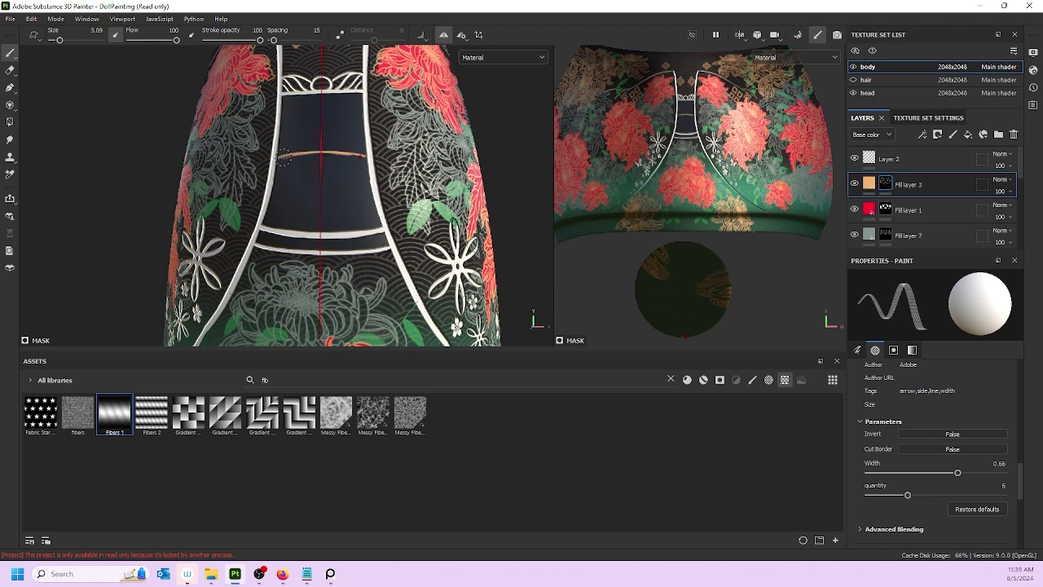
ctrl+right_drag(283, 158, 267, 158)
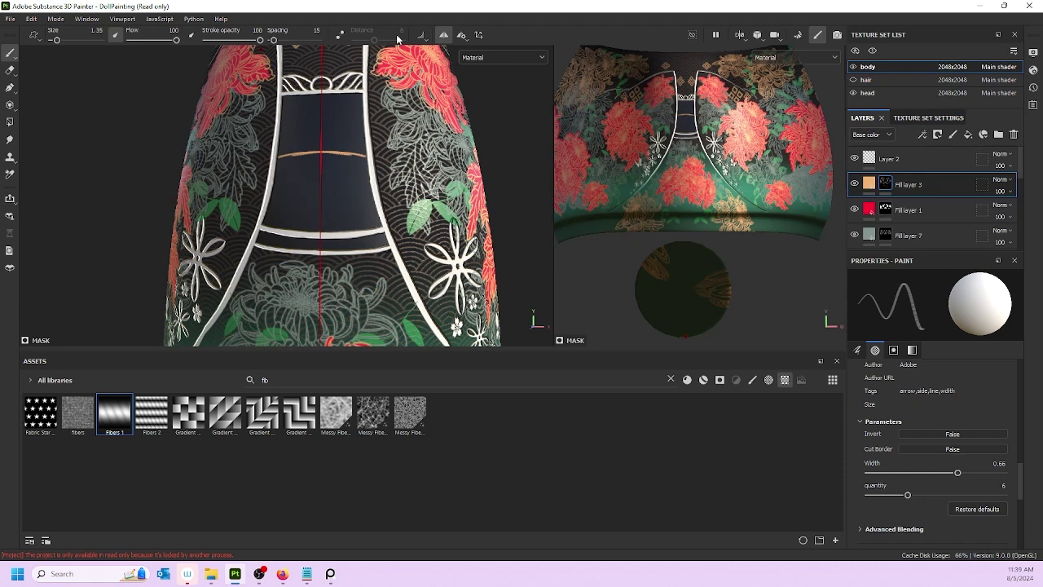
click(446, 36)
drag(289, 159, 369, 157)
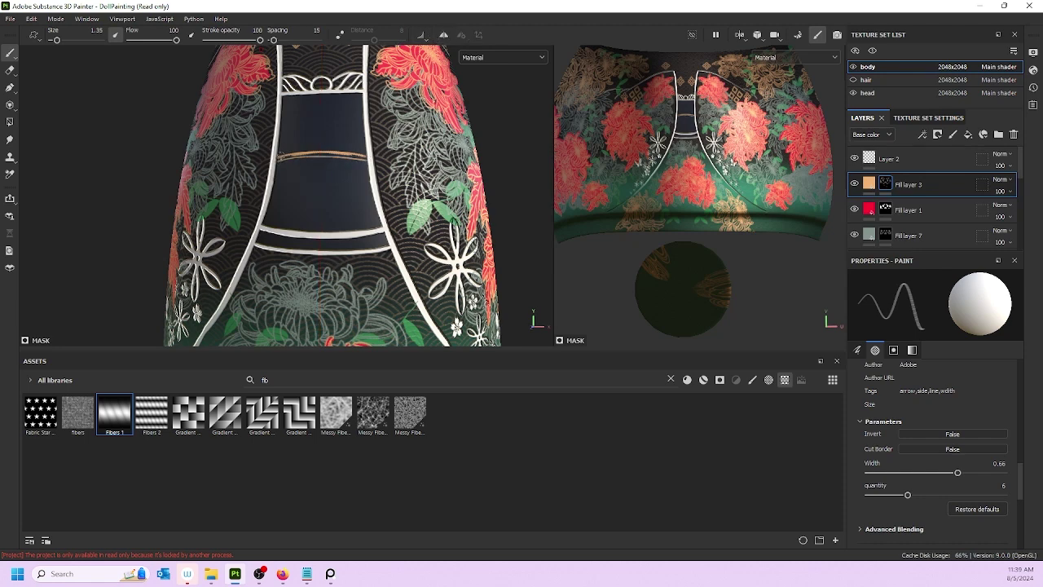
ctrl+right_drag(274, 158, 279, 159)
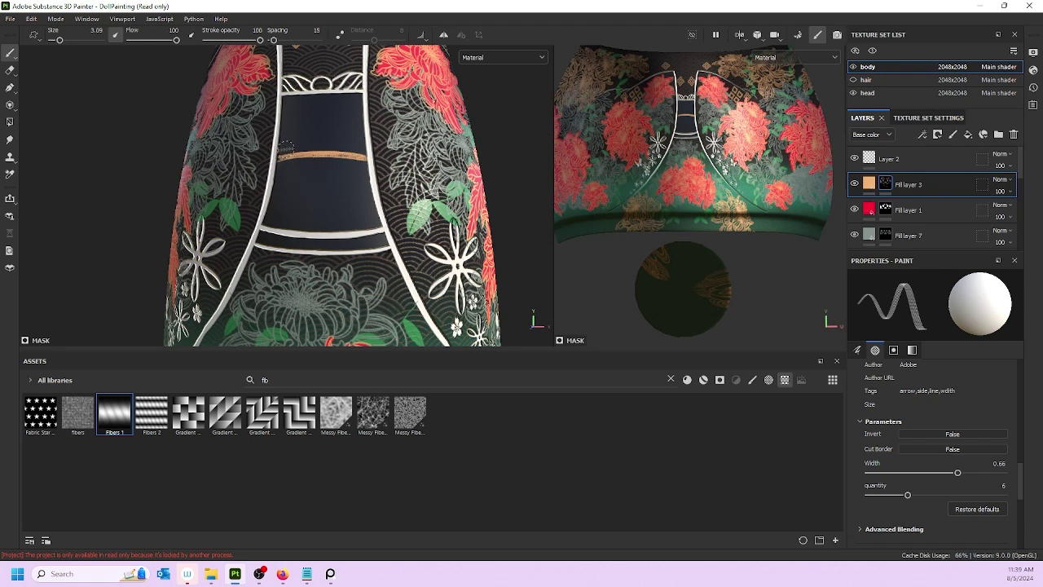
ctrl+right_drag(287, 153, 279, 159)
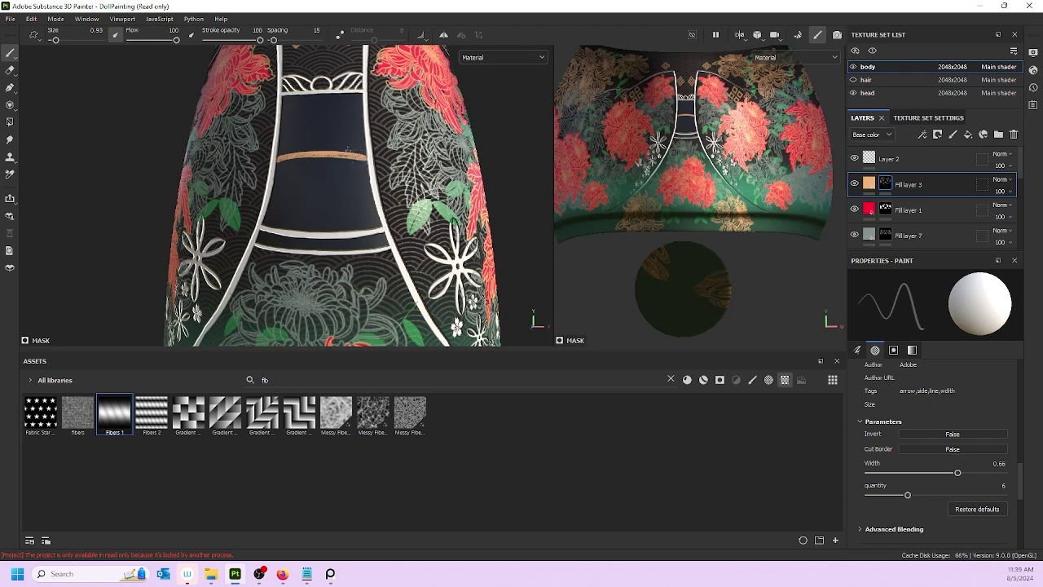
- Set the brush angle to 328, try vertical and looped strokes crossing the cord and undo the last attempt
drag(346, 165, 359, 220)
key(ctrl+z)
scroll(920, 497, down, 8)
scroll(952, 440, up, 8)
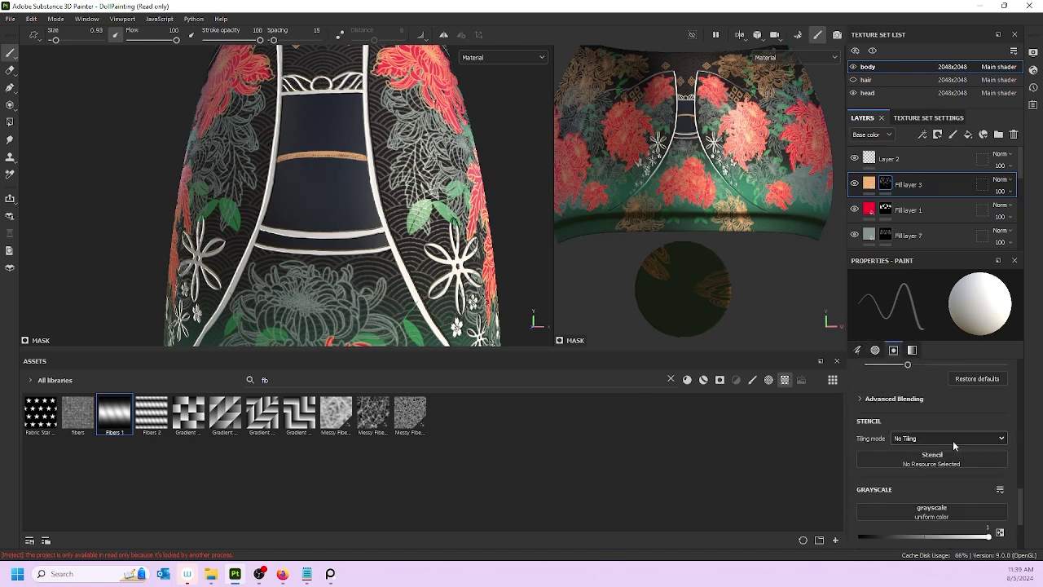
scroll(888, 416, up, 5)
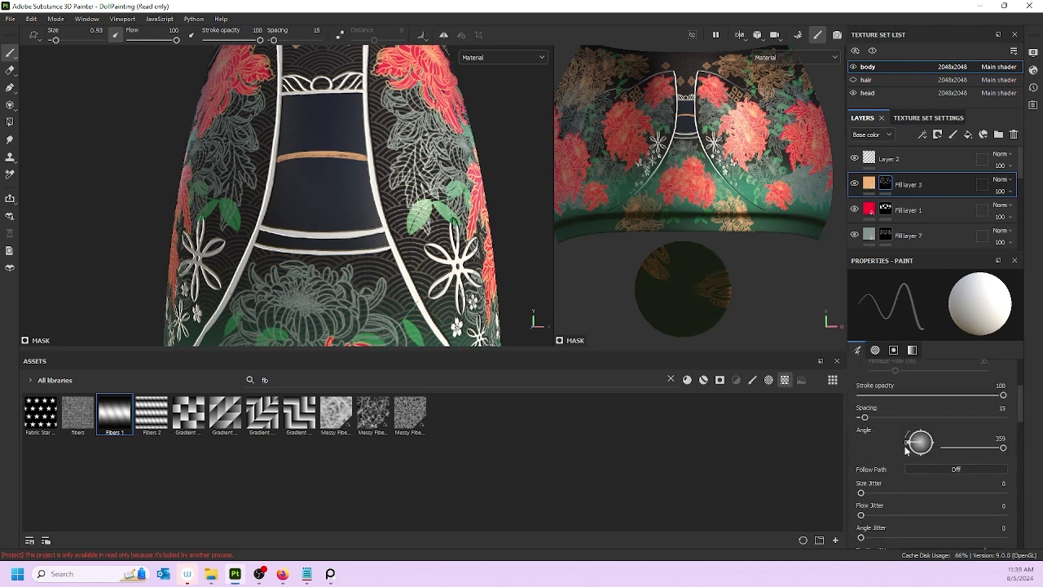
drag(908, 446, 913, 450)
drag(341, 156, 350, 214)
key(ctrl+z)
drag(347, 142, 343, 213)
drag(351, 135, 364, 143)
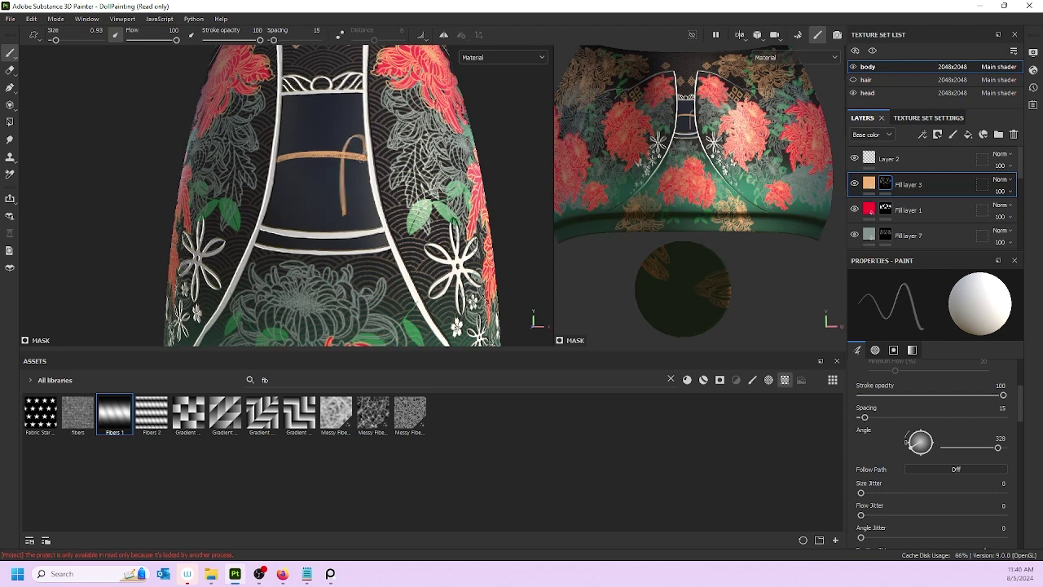
key(ctrl+z)
- Set the brush size to 1.87 and angle to 334, and paint a gold ribbon loop with a tail over the cord
key(bracketright)
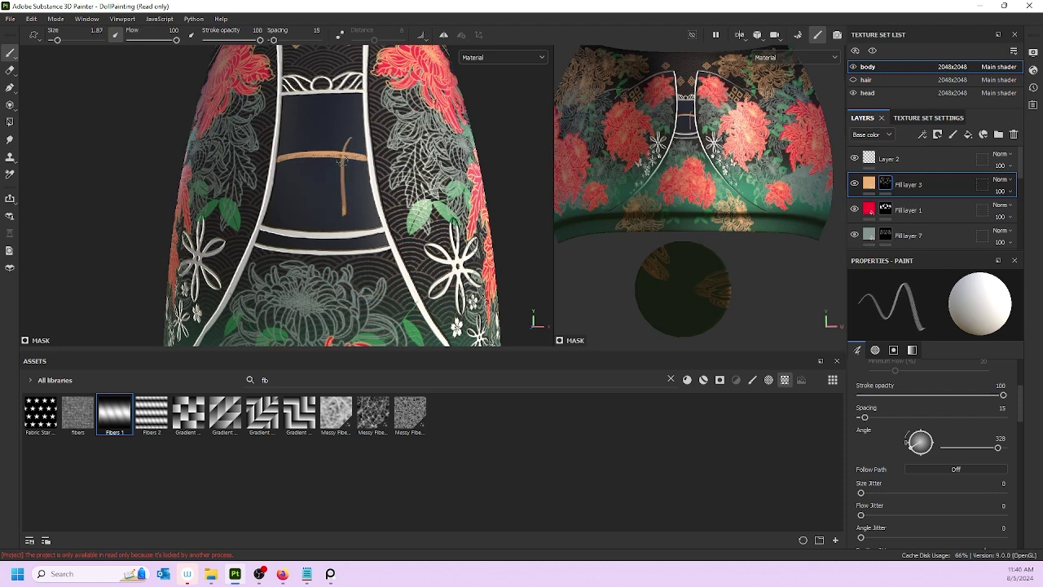
drag(345, 155, 343, 206)
key(ctrl+z)
ctrl+drag(339, 165, 325, 80)
key(ctrl+z)
mouse_move(339, 158)
mouse_down()
mouse_move(351, 214)
mouse_move(341, 148)
mouse_move(361, 141)
mouse_move(347, 157)
mouse_move(352, 133)
mouse_move(363, 154)
mouse_up()
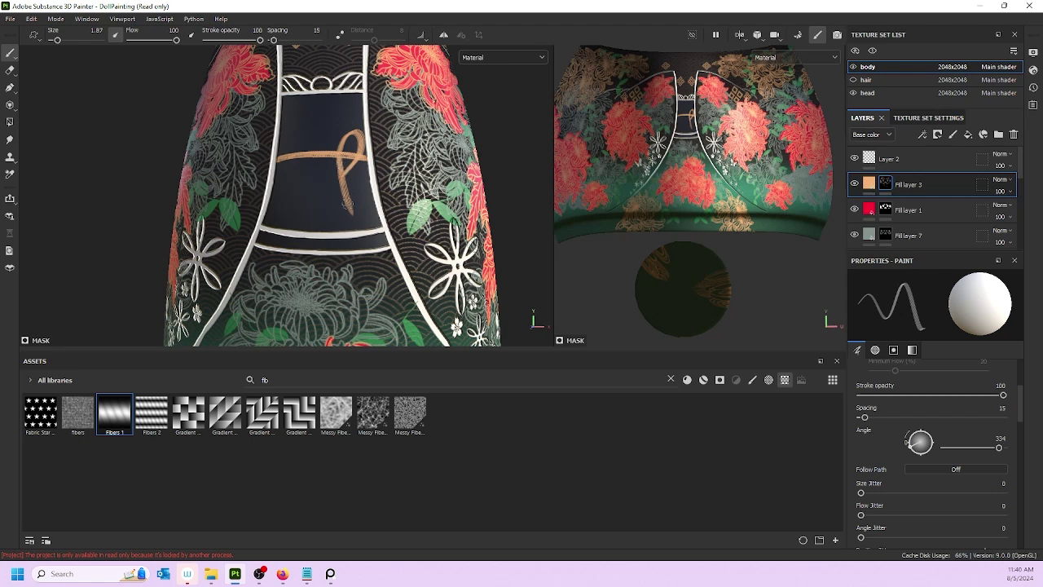
- Try a second ribbon loop beside the first one and undo its strokes
mouse_move(343, 181)
mouse_down()
mouse_move(351, 213)
mouse_move(362, 206)
mouse_move(358, 185)
mouse_up()
mouse_move(346, 140)
mouse_down()
mouse_move(322, 155)
mouse_move(333, 179)
mouse_move(334, 142)
mouse_move(320, 169)
mouse_move(353, 180)
mouse_up()
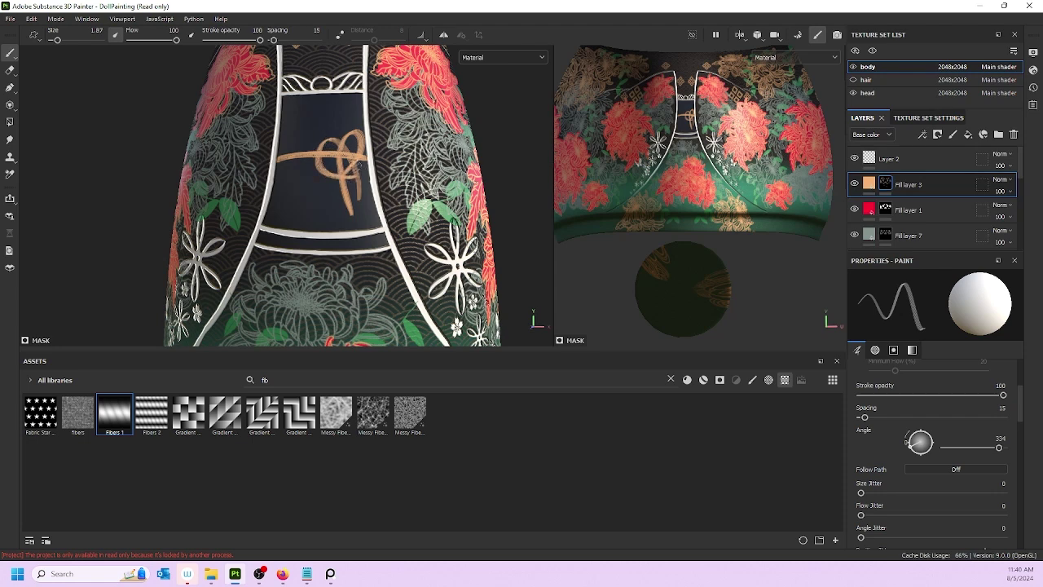
key(ctrl+z)
key(ctrl+z)
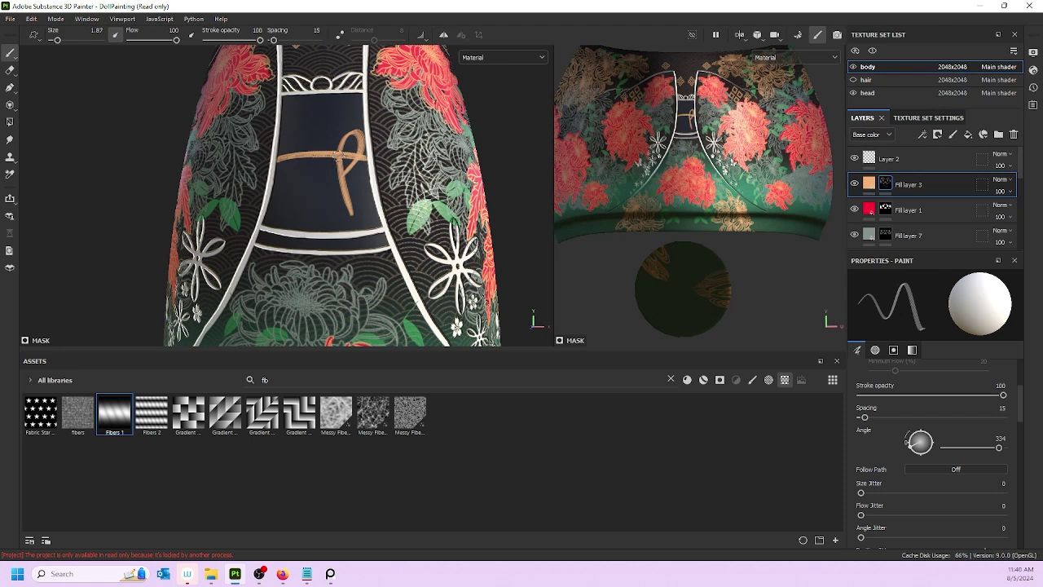
- Redo the bow as a small upper loop on the cord without a tail and add a lower-left loop
drag(347, 153, 356, 139)
key(ctrl+z)
key(ctrl+z)
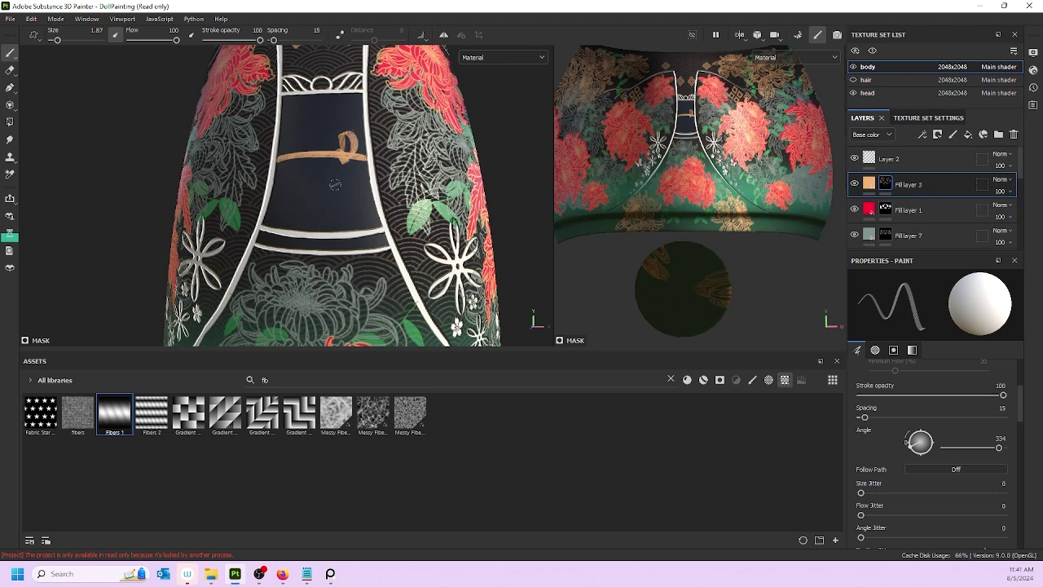
mouse_move(325, 157)
mouse_down()
mouse_move(318, 171)
mouse_move(338, 183)
mouse_move(345, 170)
mouse_up()
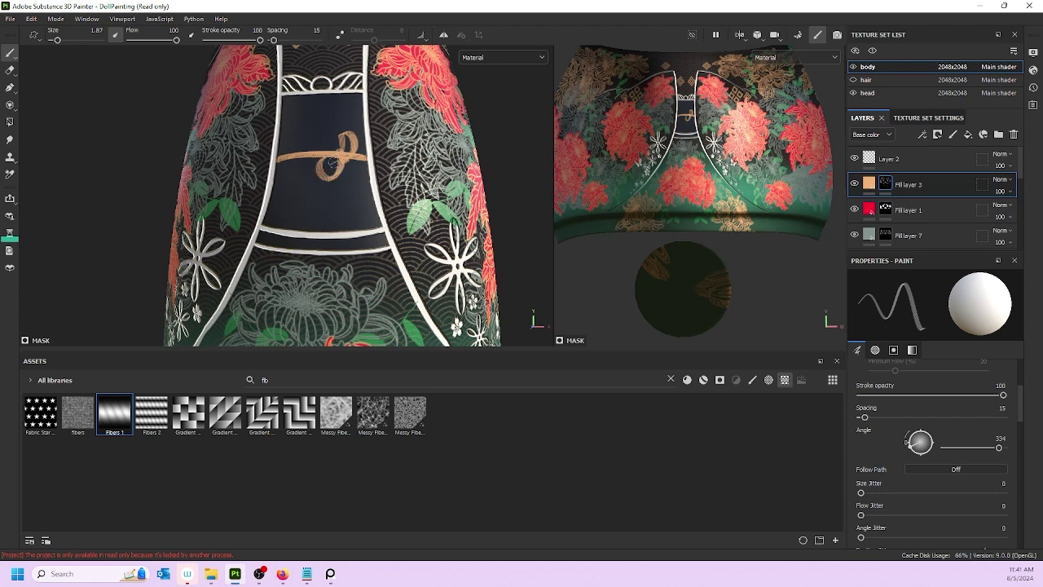
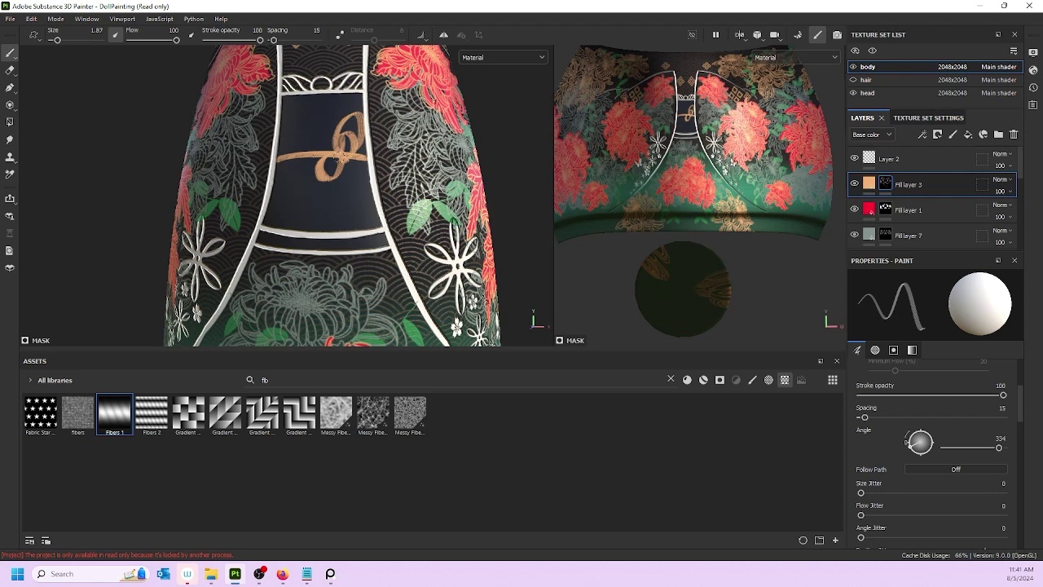
- Try larger loops and two hanging tails on the bow and undo them
mouse_move(317, 148)
mouse_down()
mouse_move(319, 191)
mouse_move(349, 164)
mouse_move(336, 211)
mouse_up()
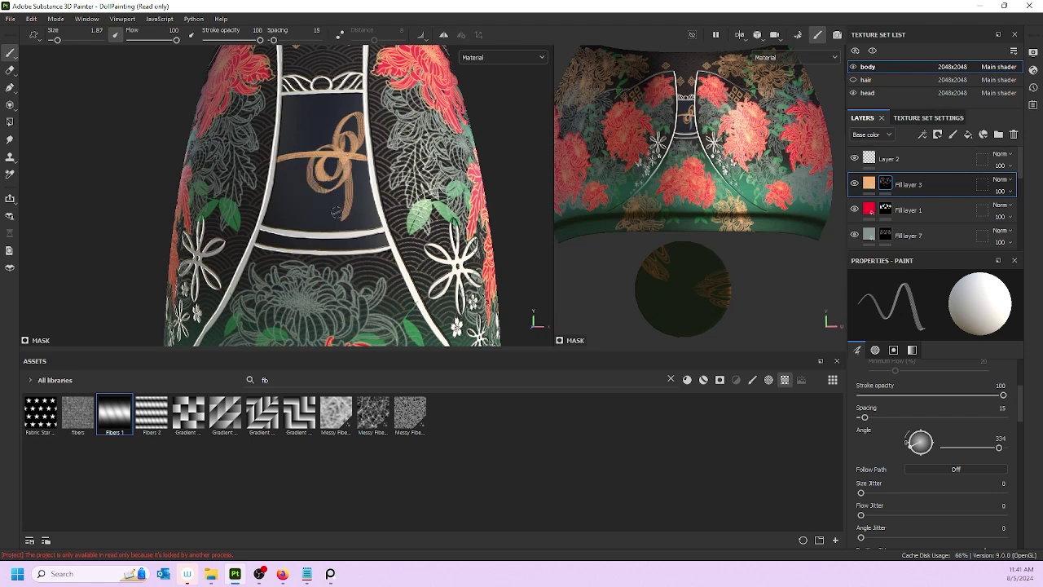
drag(347, 162, 353, 225)
scroll(353, 213, down, 5)
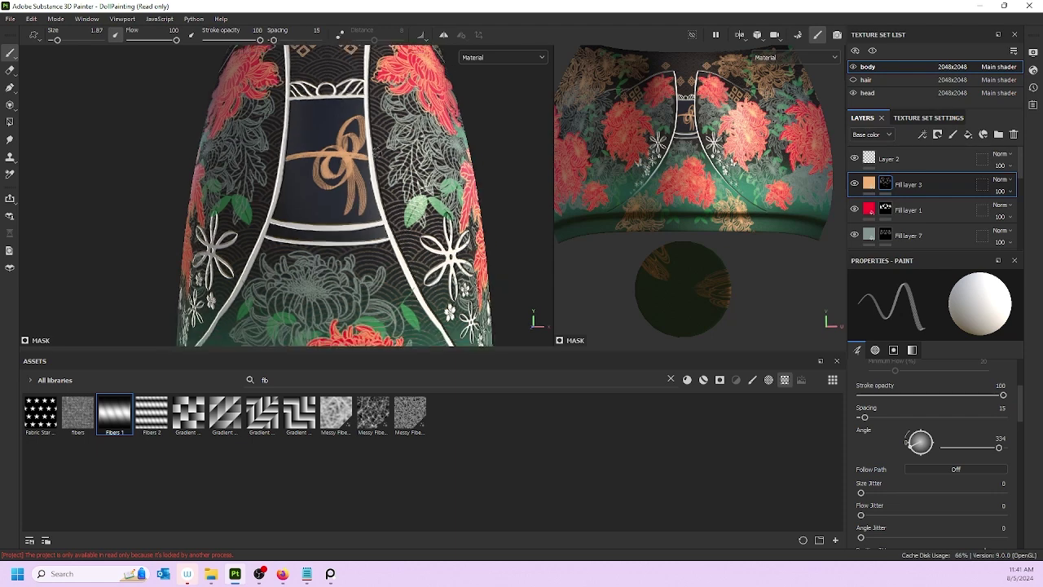
scroll(367, 187, up, 3)
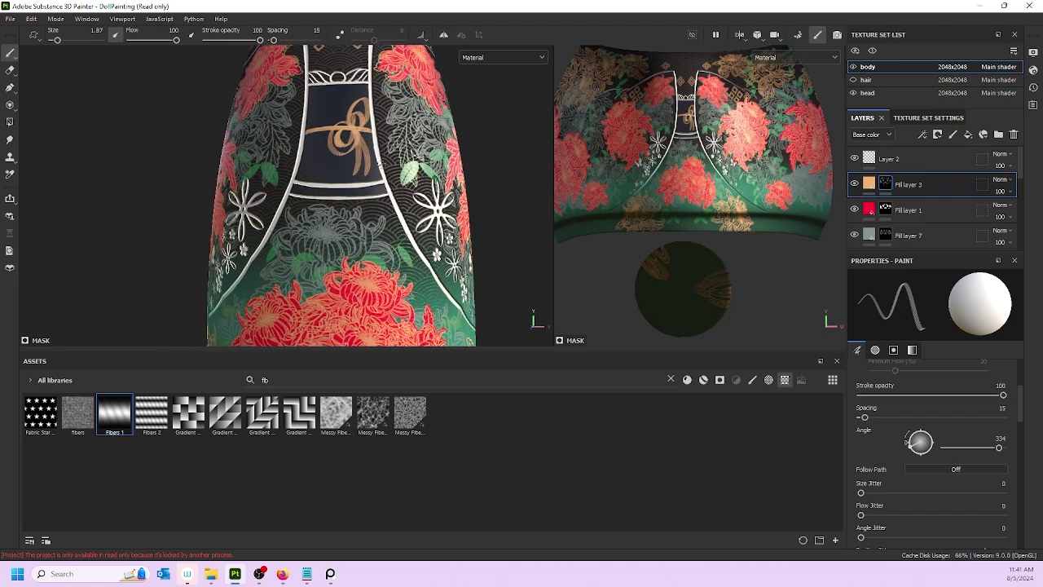
key(ctrl+z)
key(ctrl+z)
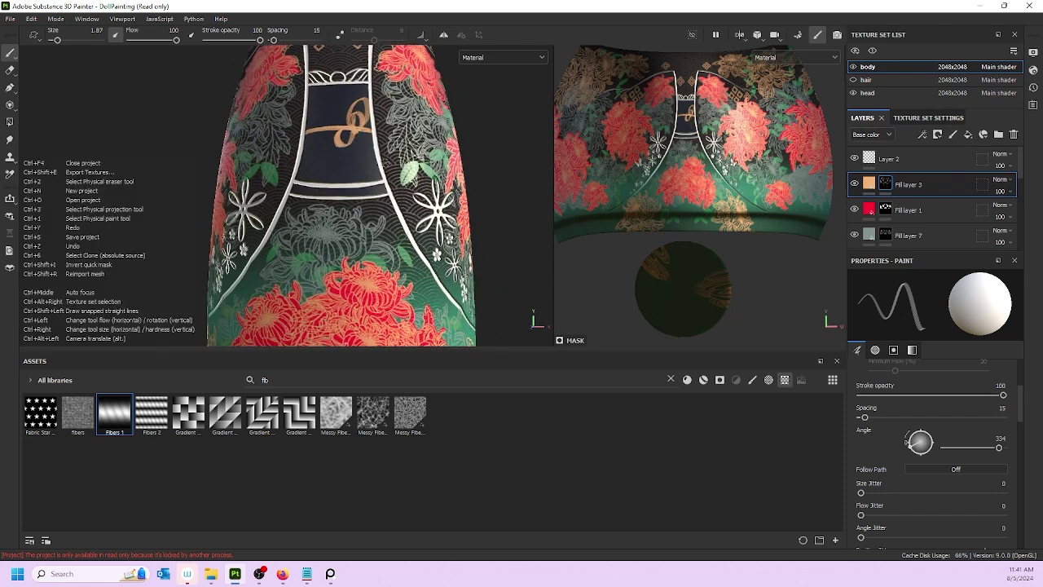
key(ctrl+z)
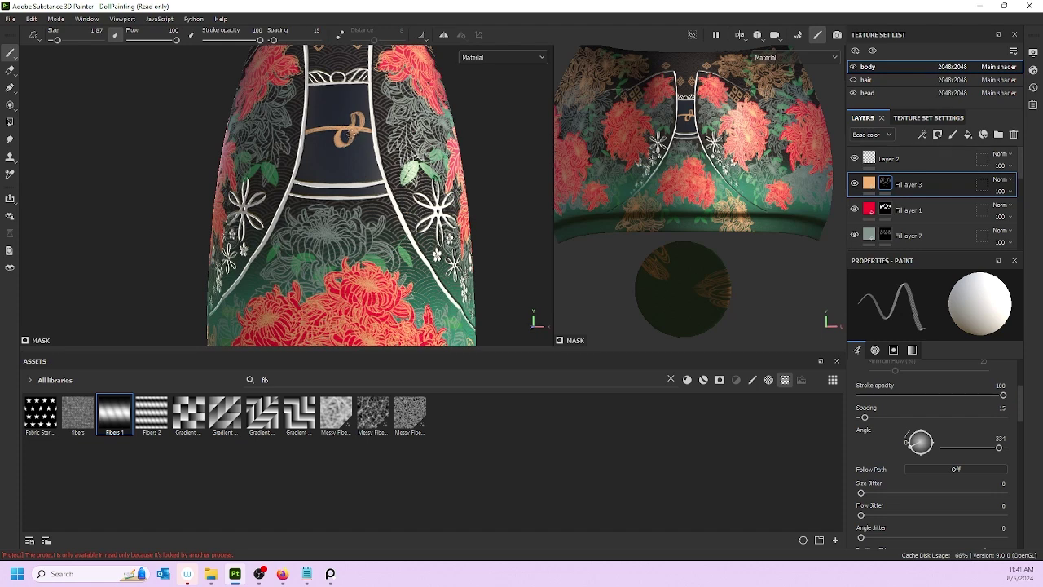
- Set the brush size to 1.34, paint the bow's remaining loops and two hanging tails, and check them on the whole body
key(bracketleft)
key(bracketleft)
key(bracketleft)
key(bracketleft)
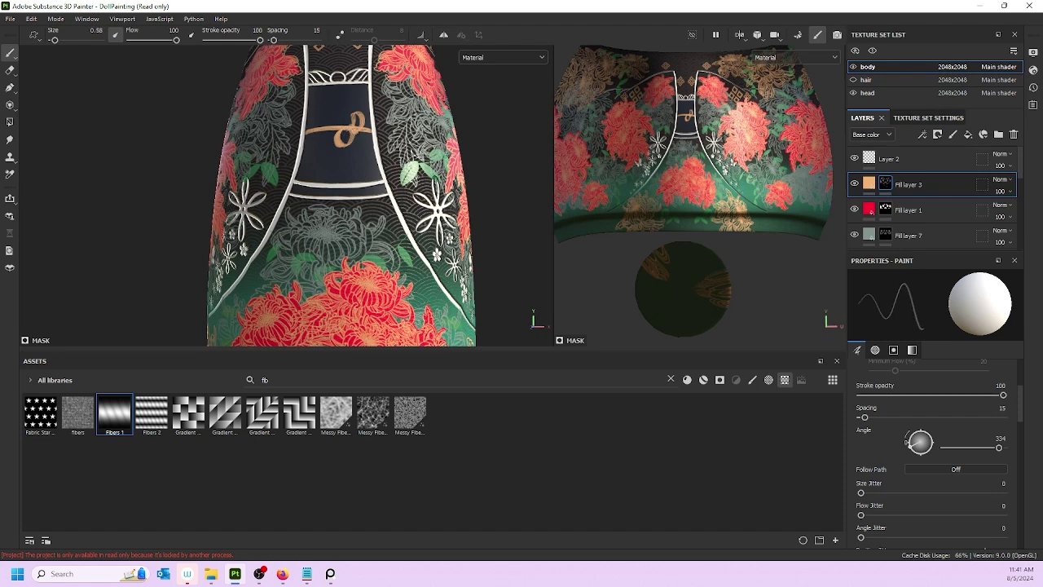
key(bracketright)
key(bracketright)
key(bracketright)
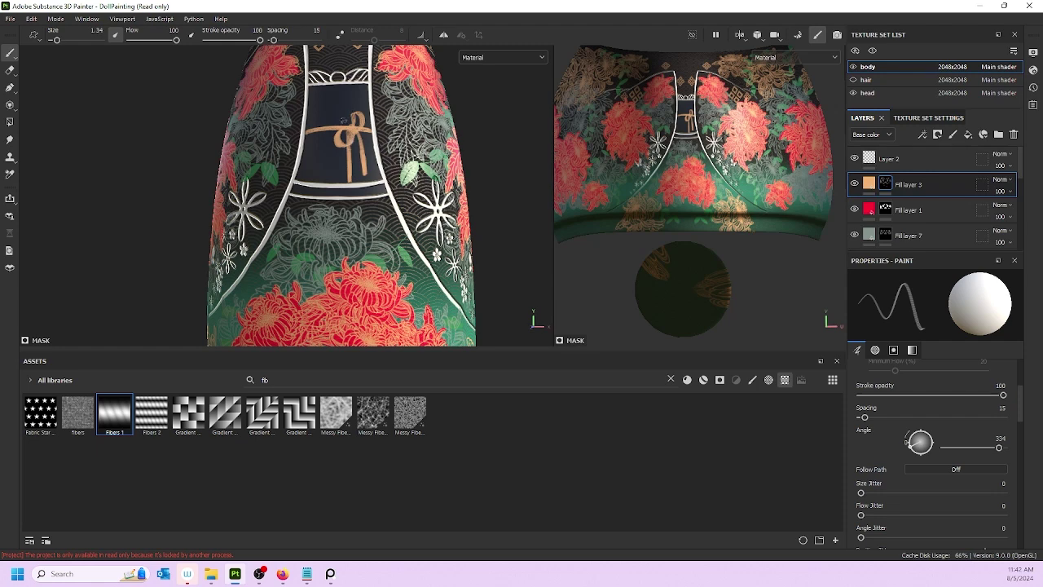
scroll(343, 120, down, 6)
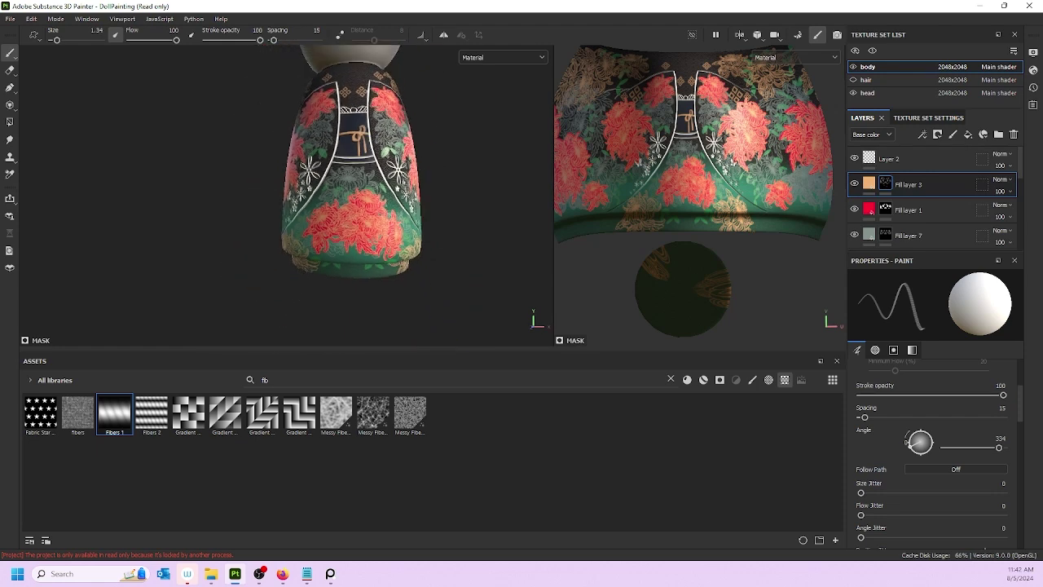
scroll(352, 147, down, 2)
scroll(352, 147, up, 3)
alt+drag(363, 122, 355, 154)
alt+middle_drag(358, 131, 338, 214)
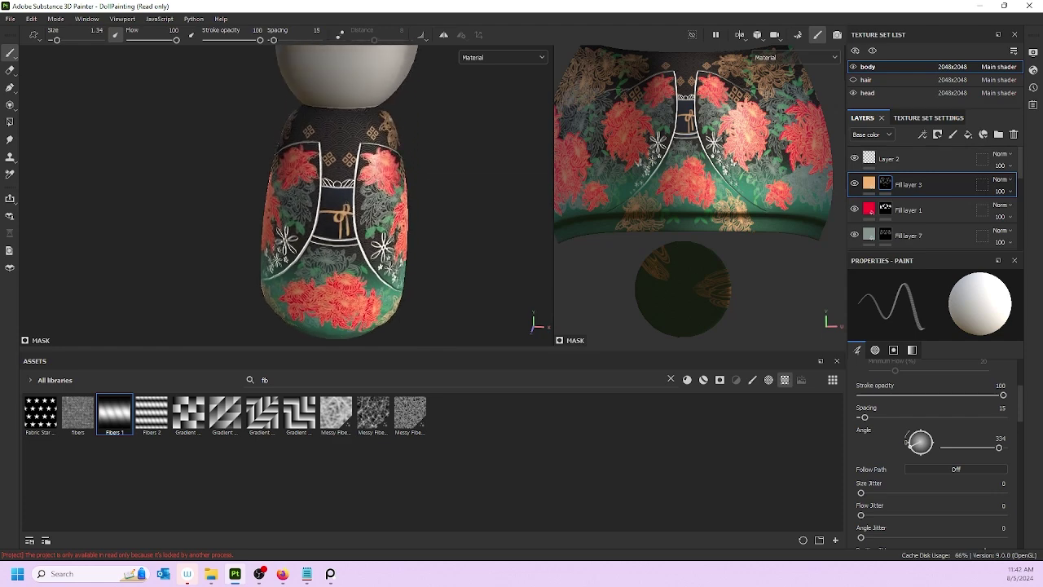
- Compare the front panel with Fill layer 3 hidden and shown, and inspect the bow on the whole body
scroll(352, 169, up, 6)
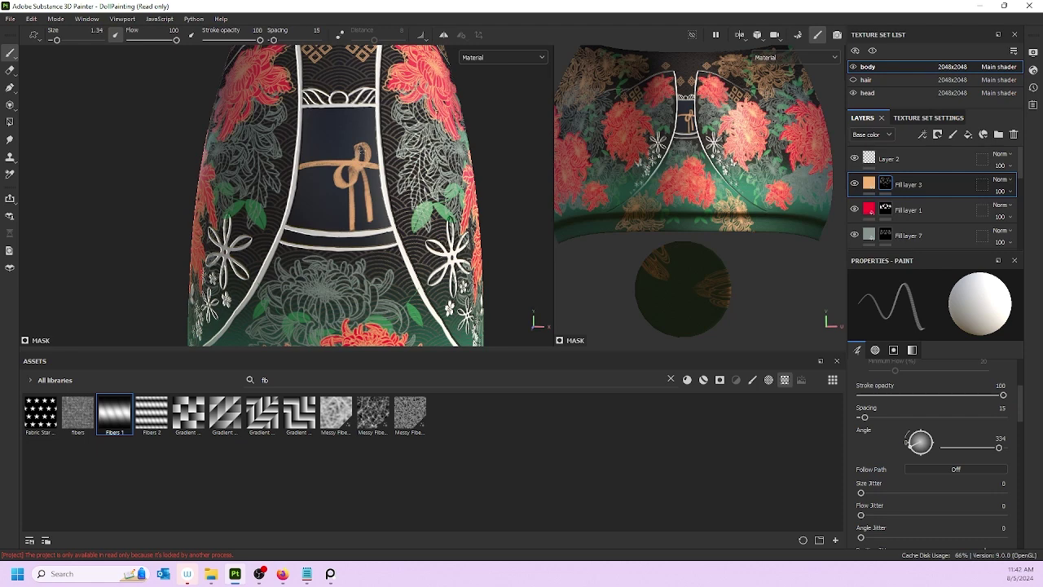
scroll(352, 169, down, 3)
alt+drag(352, 163, 268, 147)
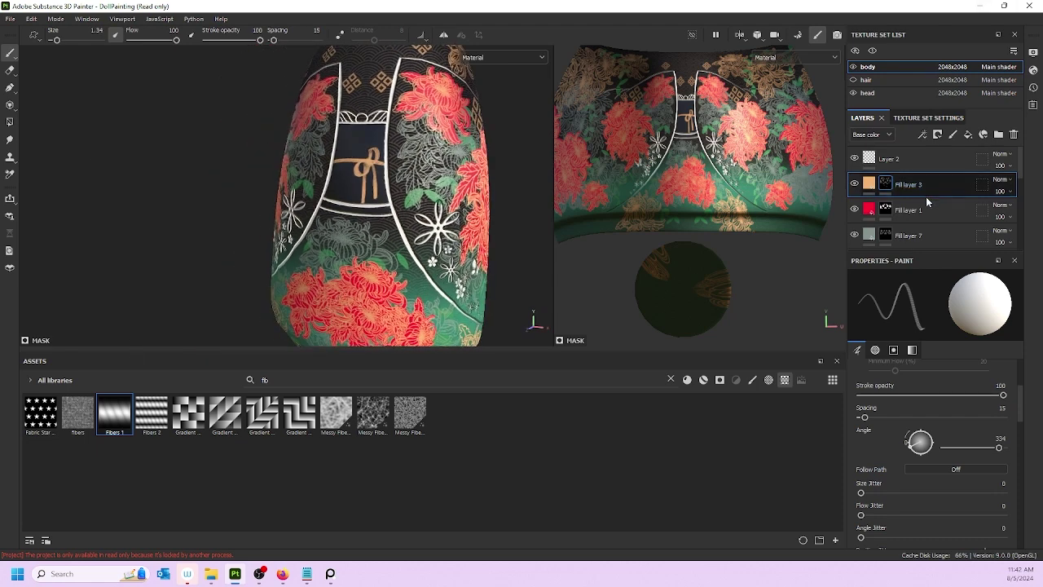
click(854, 183)
click(855, 183)
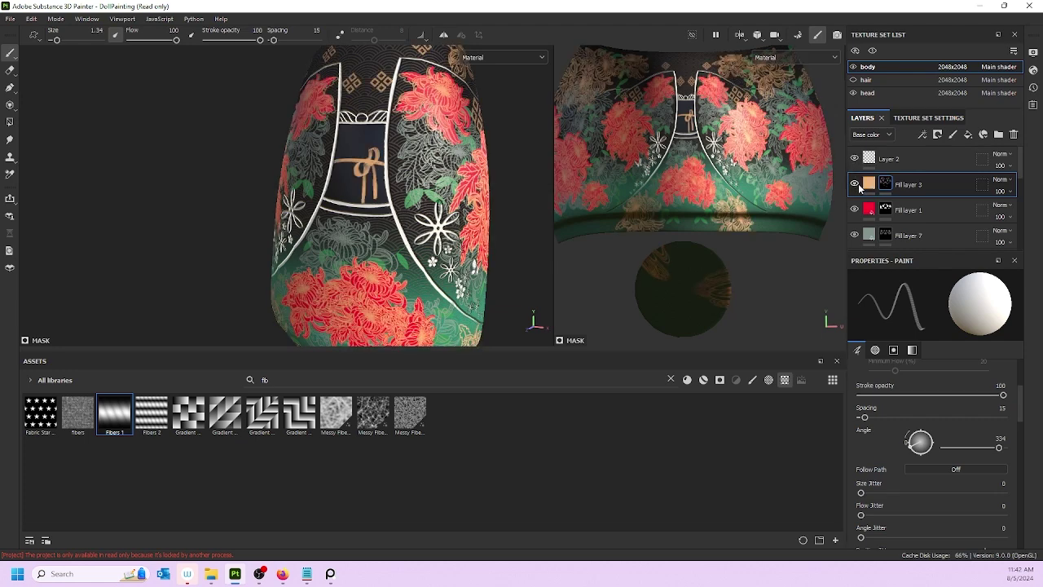
click(854, 185)
click(853, 184)
scroll(248, 215, down, 5)
alt+drag(248, 215, 277, 214)
alt+middle_drag(277, 215, 283, 260)
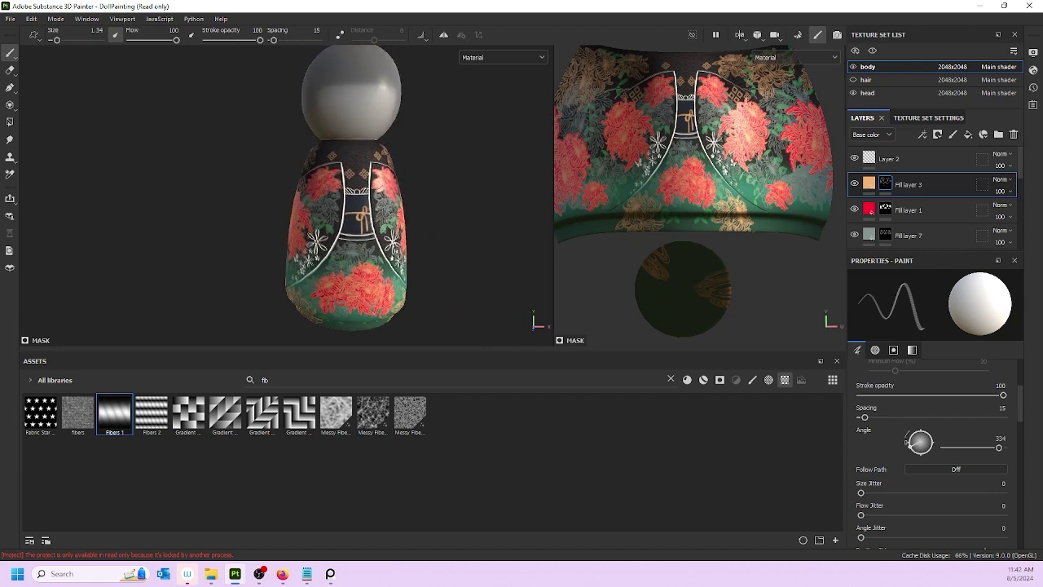
- Show the hair texture set and inspect the complete doll from the side and the front
click(853, 79)
alt+drag(384, 211, 291, 182)
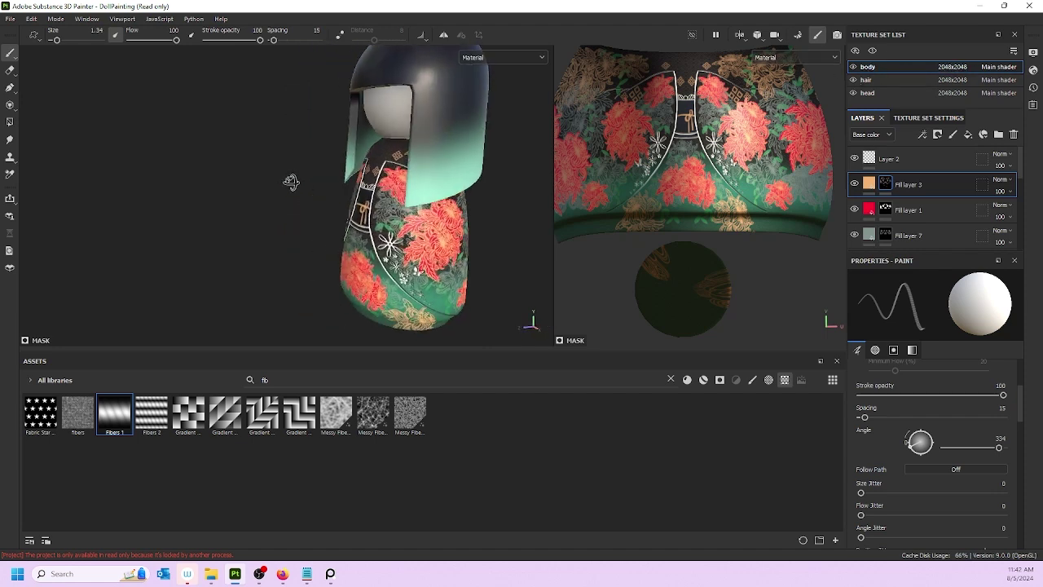
alt+middle_drag(466, 210, 387, 192)
alt+drag(387, 192, 479, 212)
alt+middle_drag(369, 225, 433, 263)
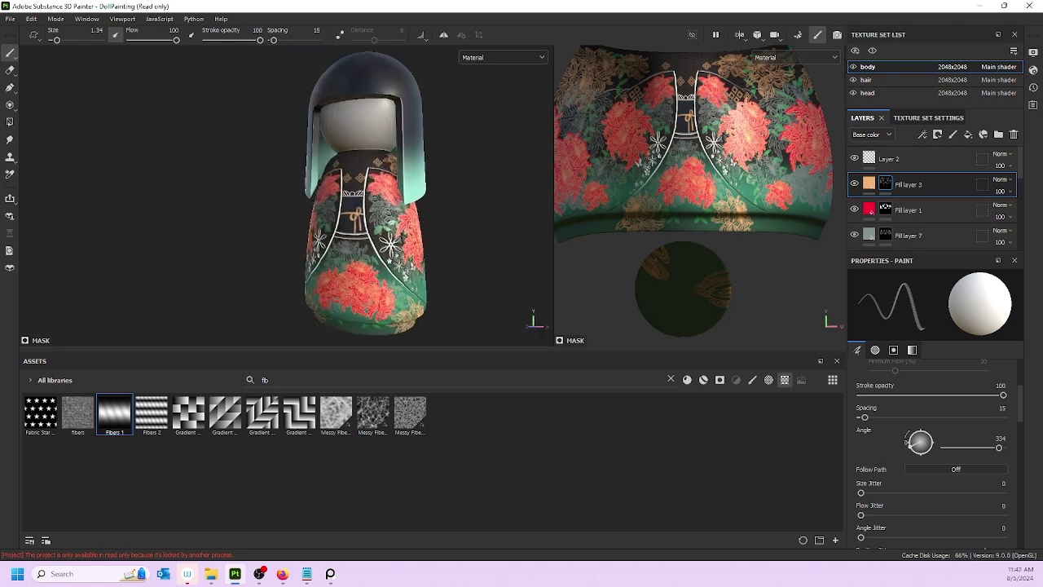
scroll(366, 204, up, 3)
scroll(367, 204, down, 3)
alt+drag(366, 212, 337, 204)
scroll(366, 204, up, 1)
scroll(348, 203, up, 5)
alt+middle_drag(342, 204, 352, 171)
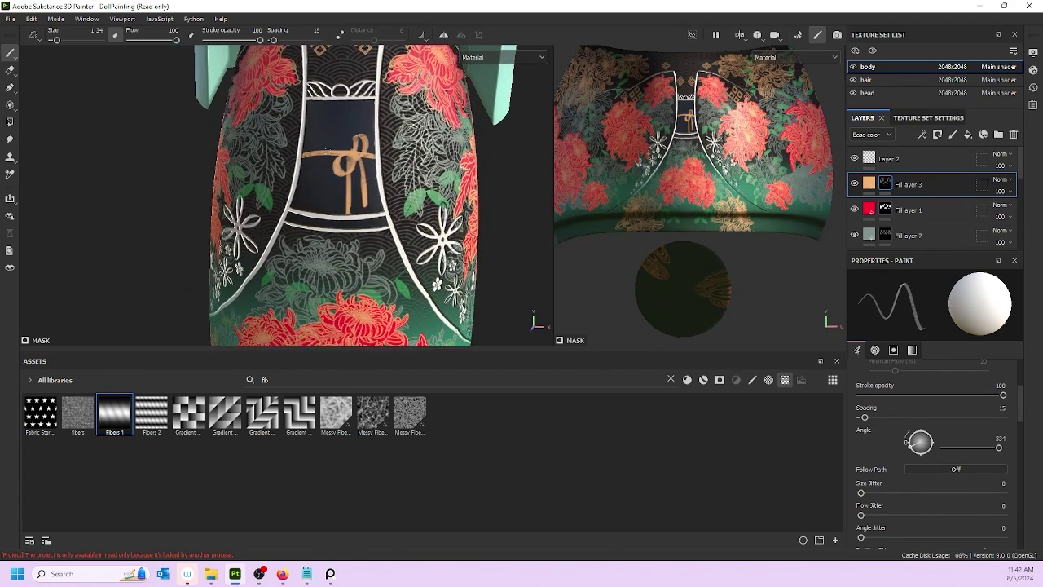
- Repaint the left half of the gold cord up to the bow's knot on the Fill layer 3 mask
scroll(350, 154, up, 6)
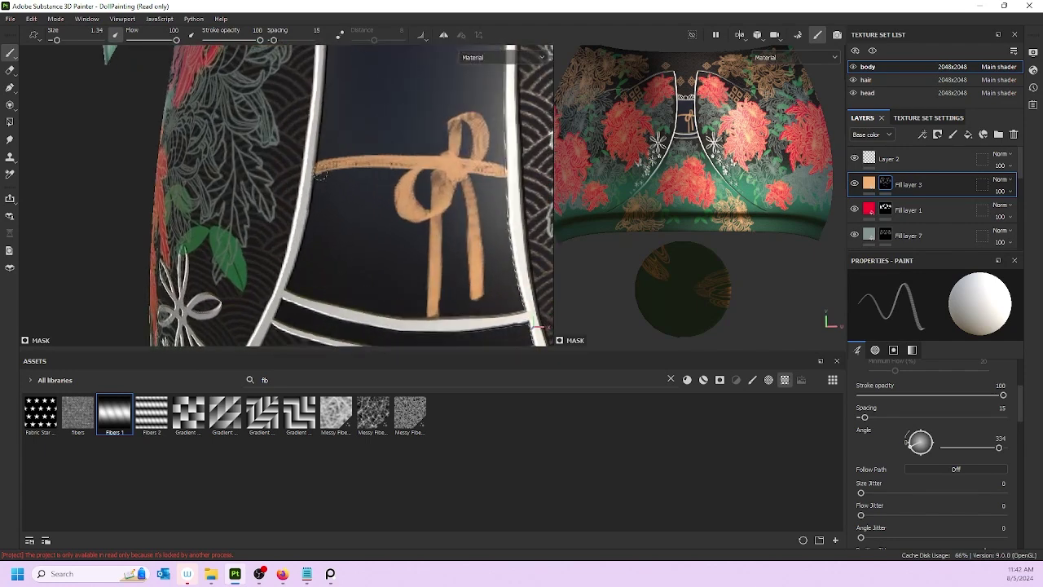
drag(320, 174, 413, 163)
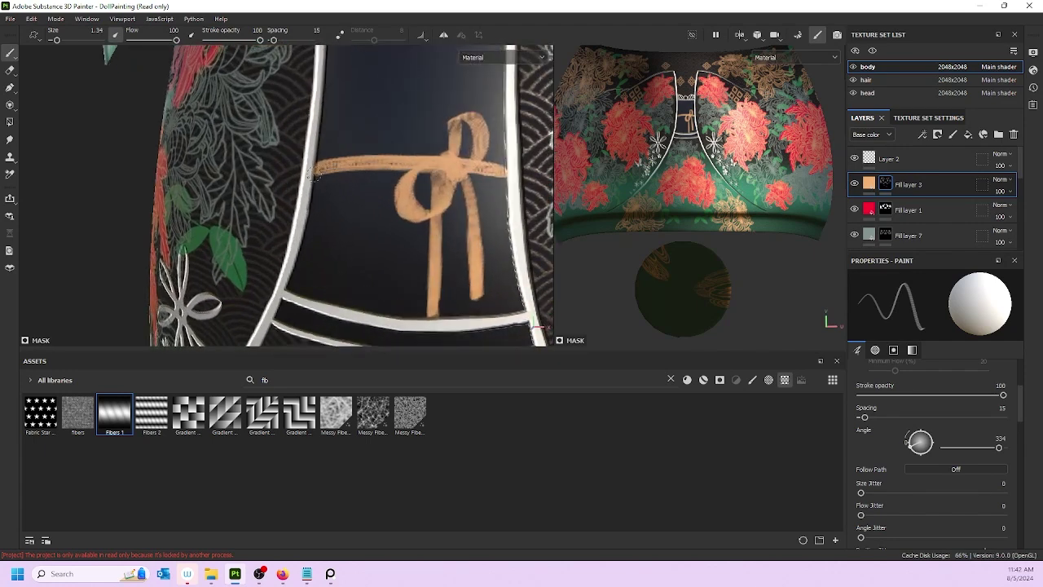
mouse_move(315, 174)
mouse_down()
mouse_move(469, 166)
mouse_move(459, 165)
mouse_up()
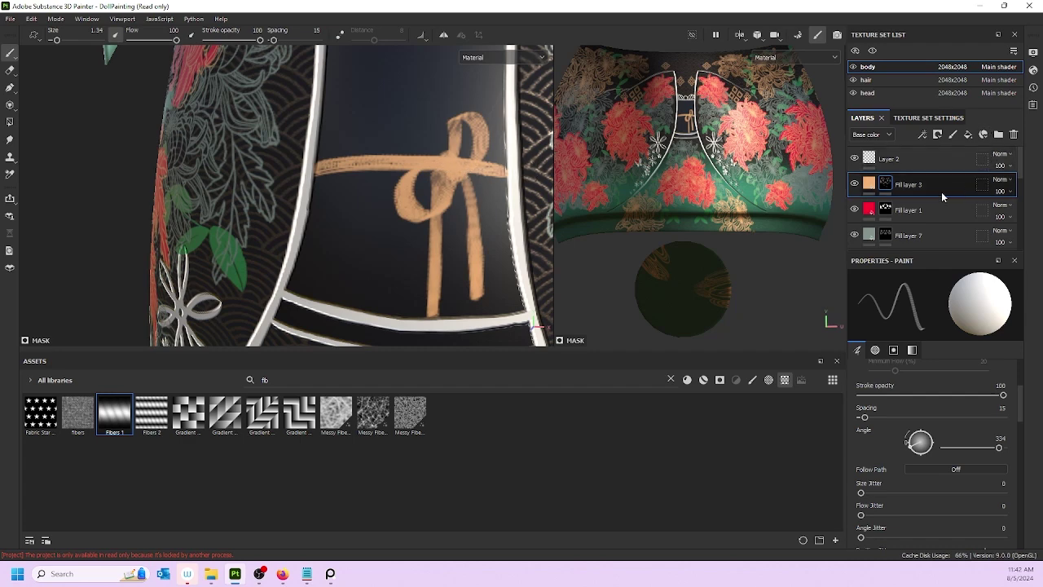
- Add a fill layer above Fill layer 3 and give it a black mask
click(965, 136)
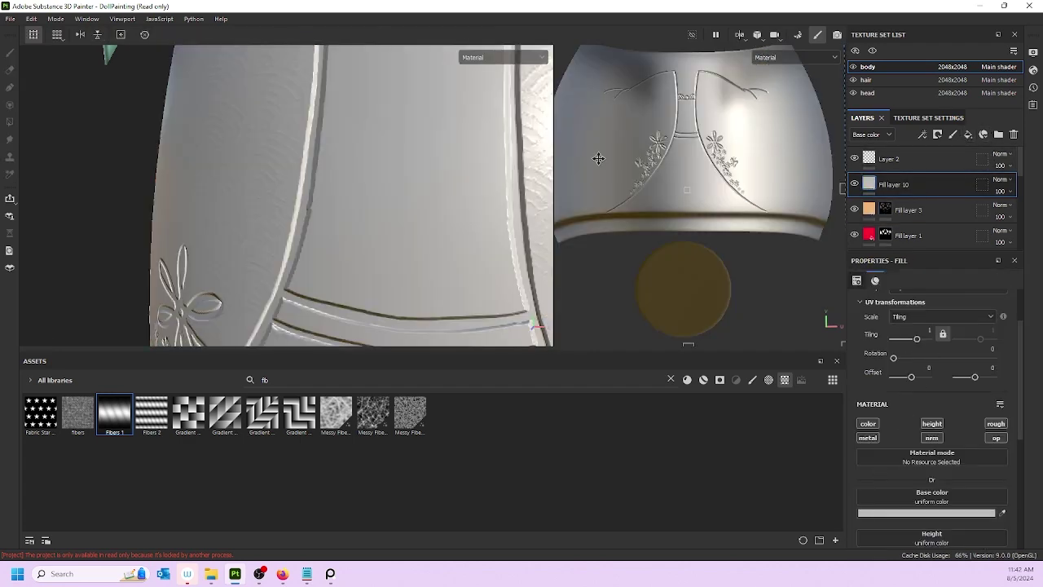
right_click(928, 187)
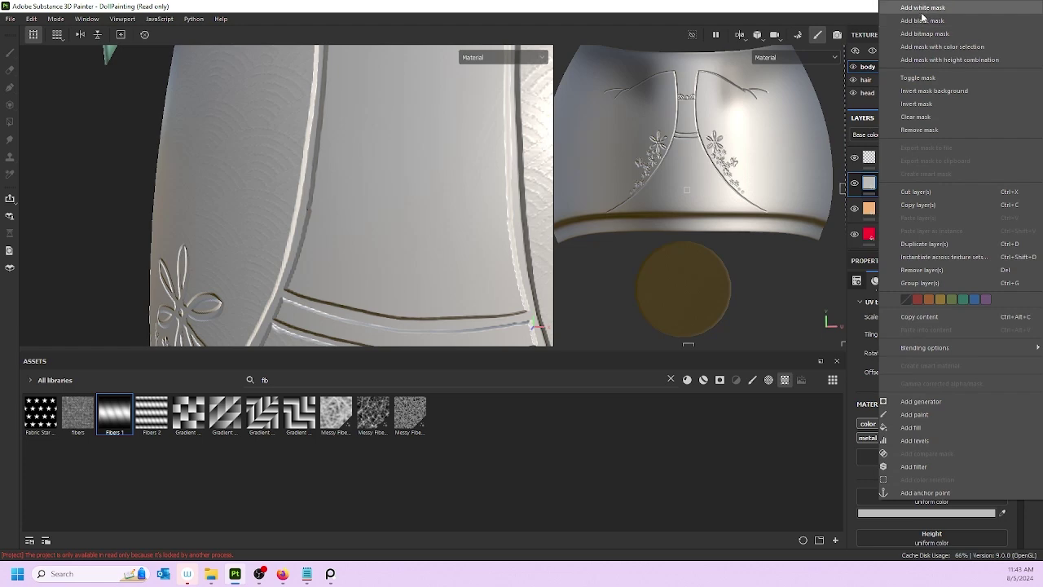
click(924, 18)
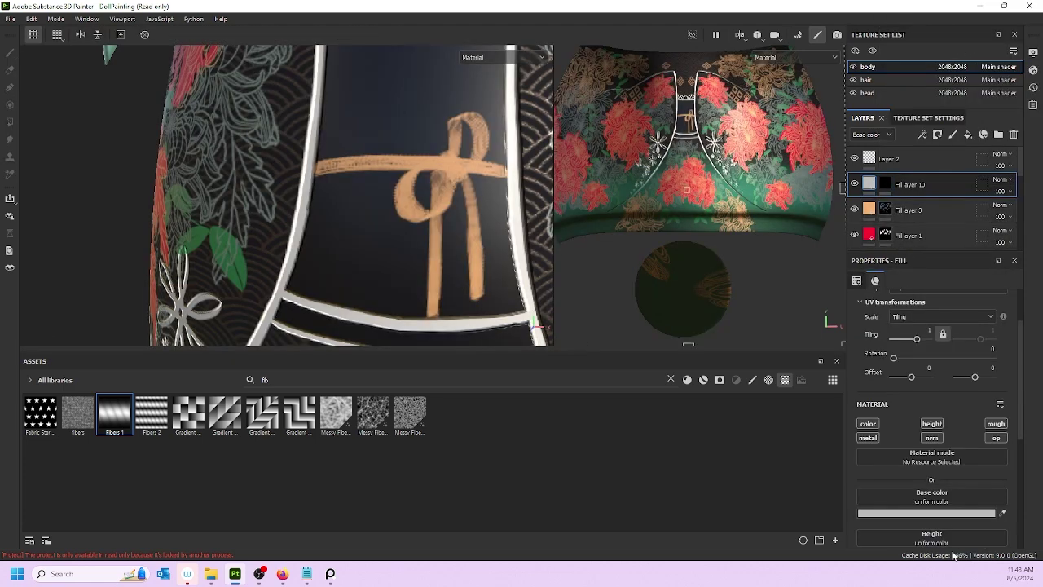
- Sample the bow's gold DFA674 as the new fill layer's base color and set its height to 0.1020
click(870, 184)
click(944, 513)
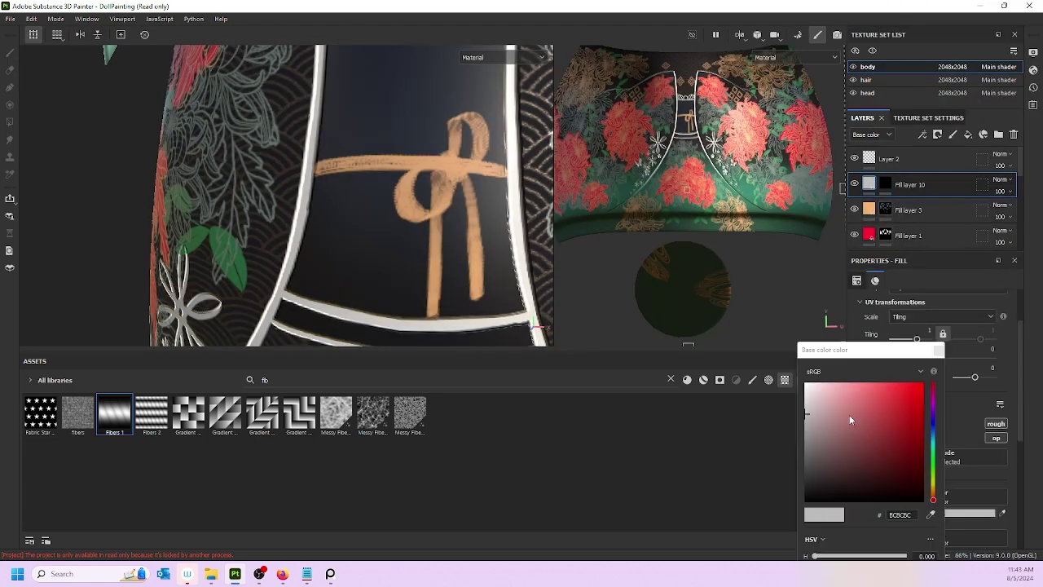
drag(849, 420, 835, 441)
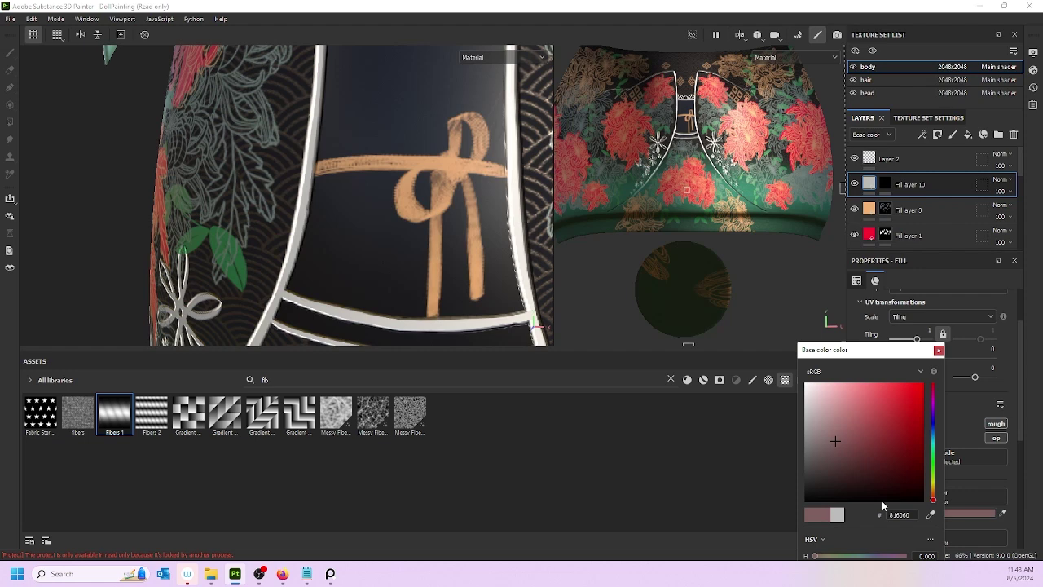
click(931, 514)
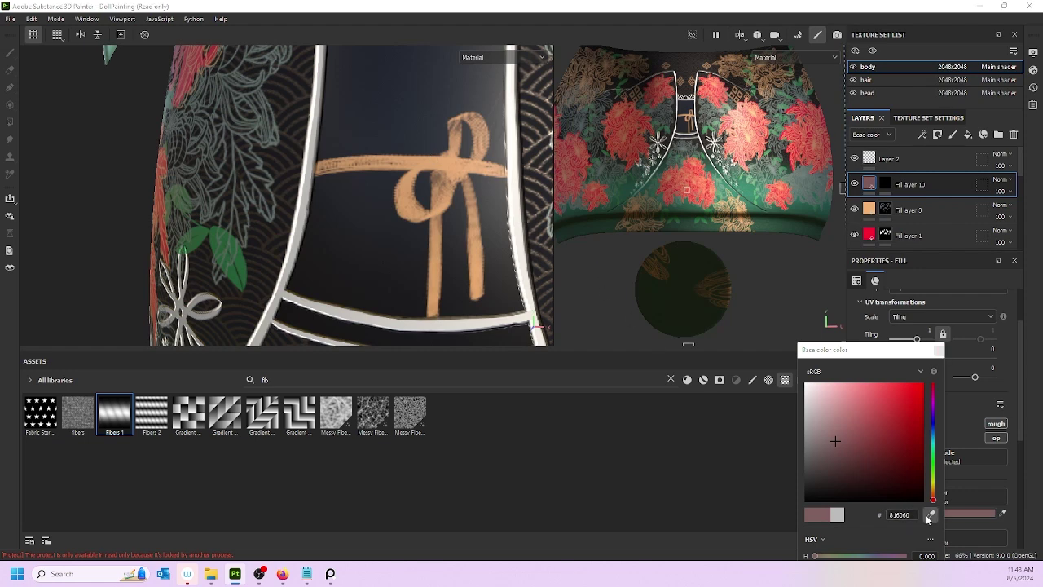
click(455, 189)
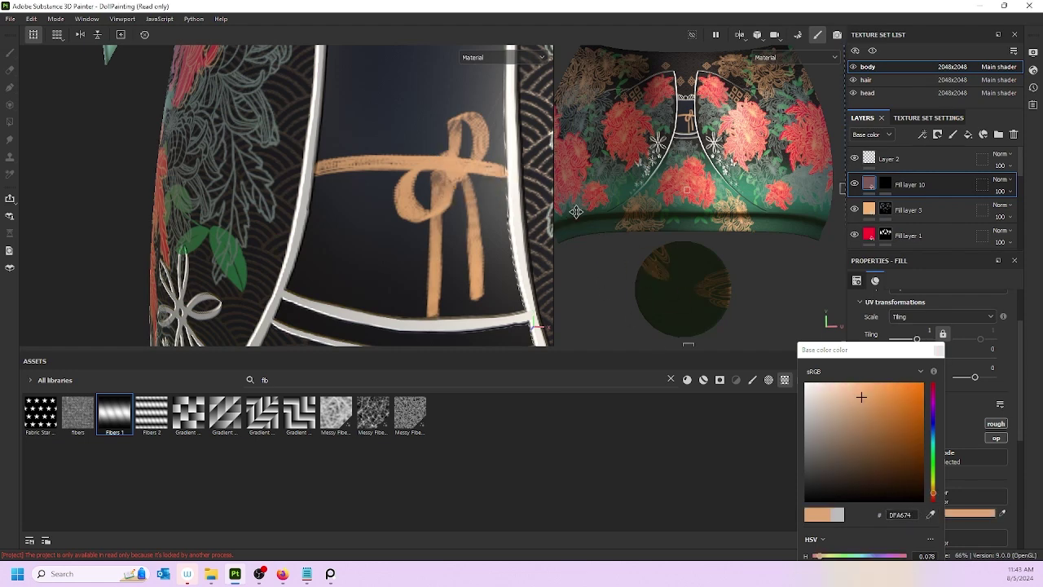
drag(856, 355, 674, 77)
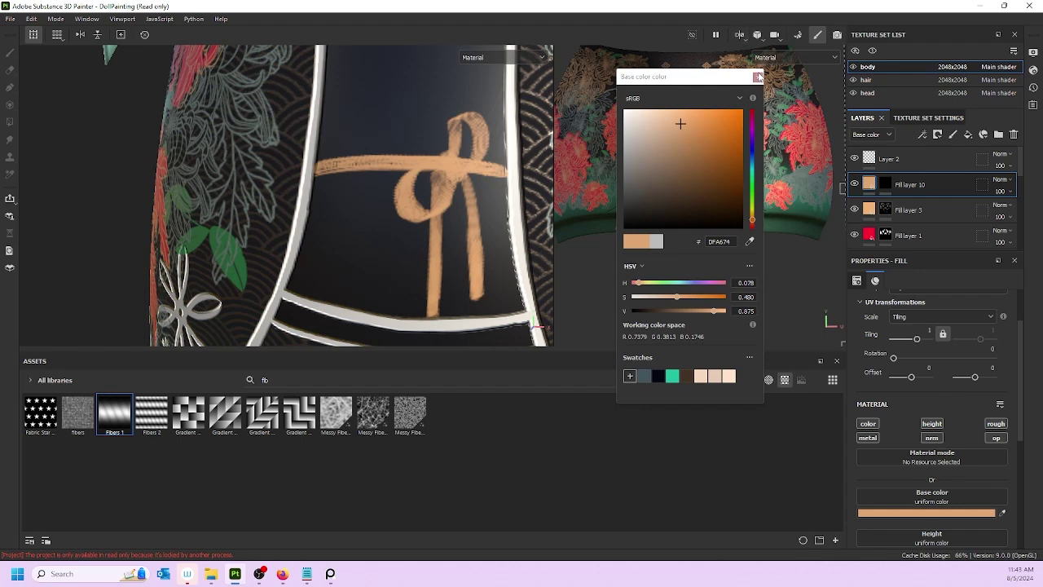
click(924, 295)
scroll(926, 469, down, 4)
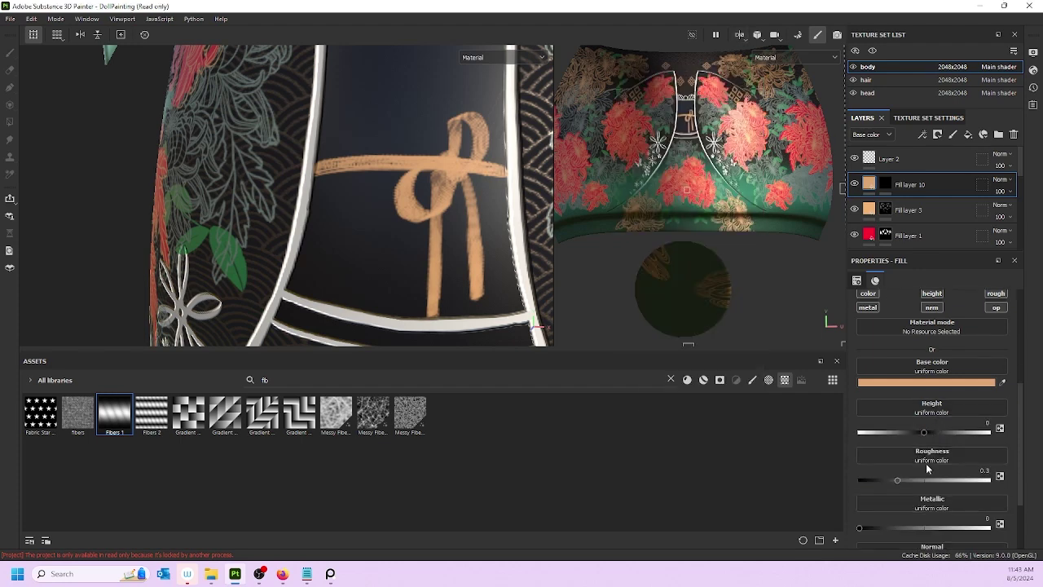
drag(926, 432, 930, 432)
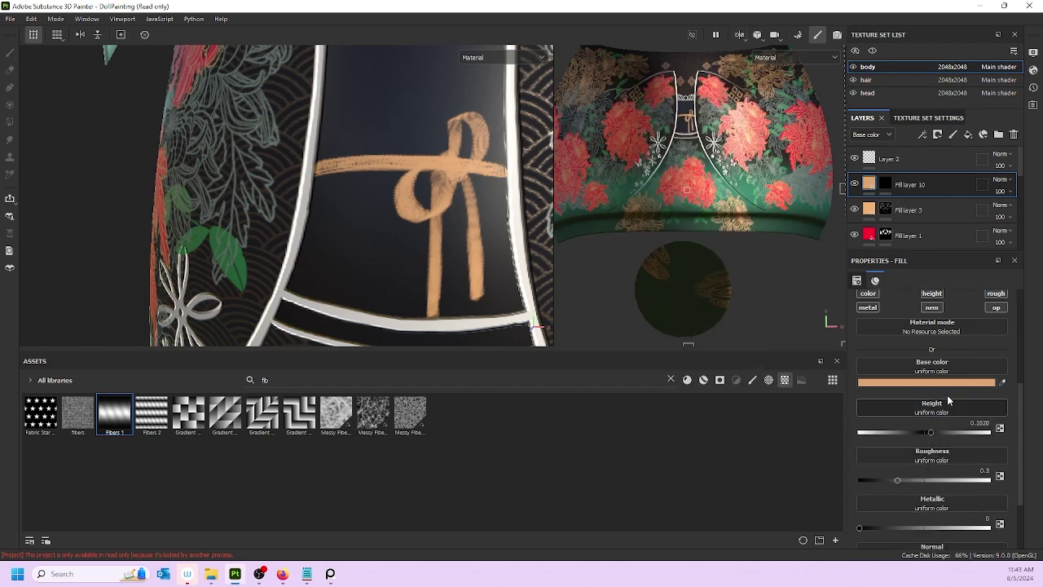
- Set the brush size to 0.92 and paint raised fibre texture along the bow's right tail on the new layer's mask
click(884, 184)
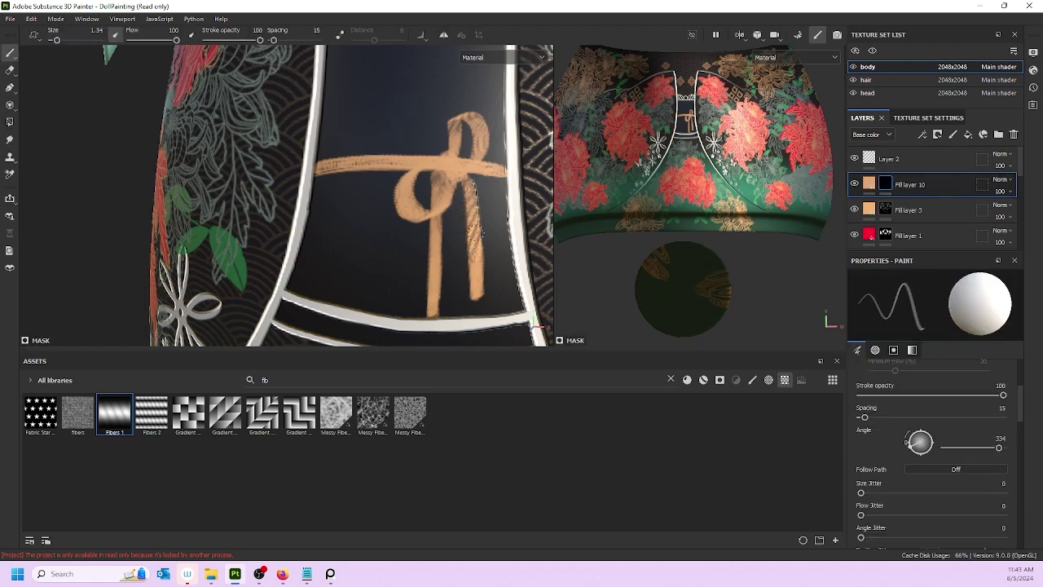
key(bracketleft)
key(bracketright)
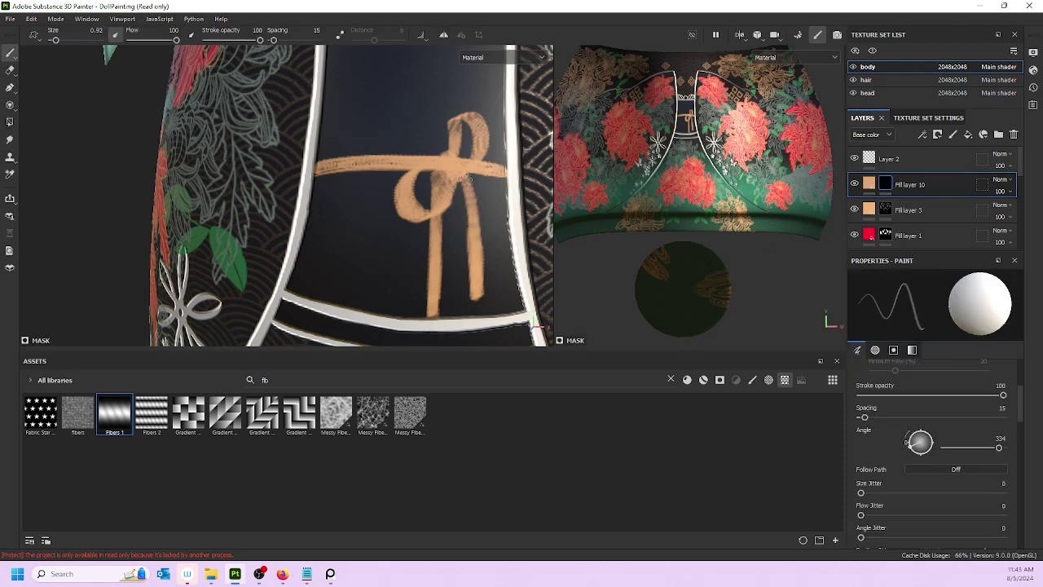
mouse_move(468, 178)
mouse_down()
mouse_move(480, 272)
mouse_move(472, 222)
mouse_up()
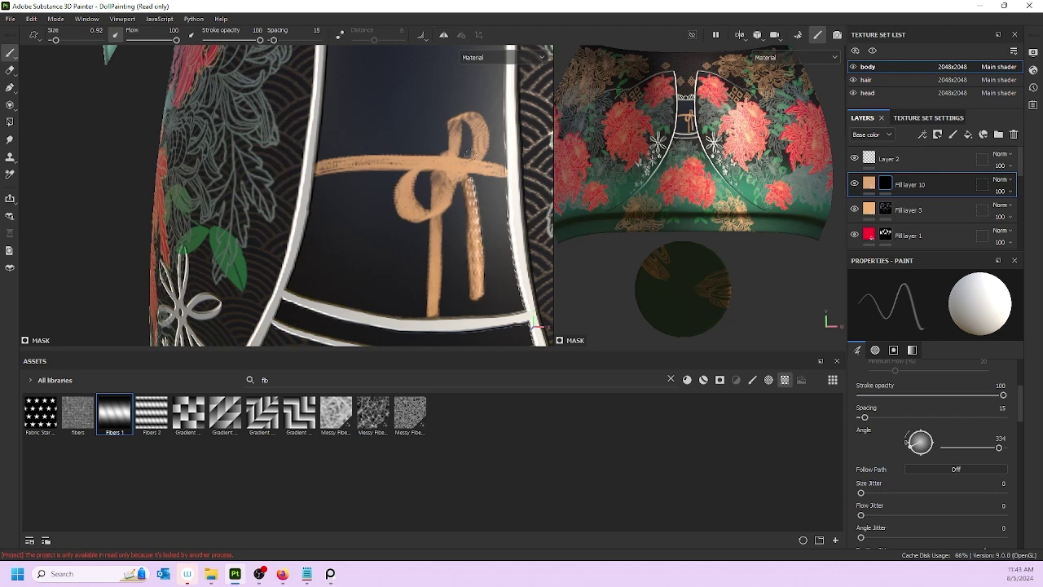
mouse_move(471, 182)
mouse_down()
mouse_move(478, 232)
mouse_move(471, 179)
mouse_up()
alt+right_drag(521, 88, 488, 238)
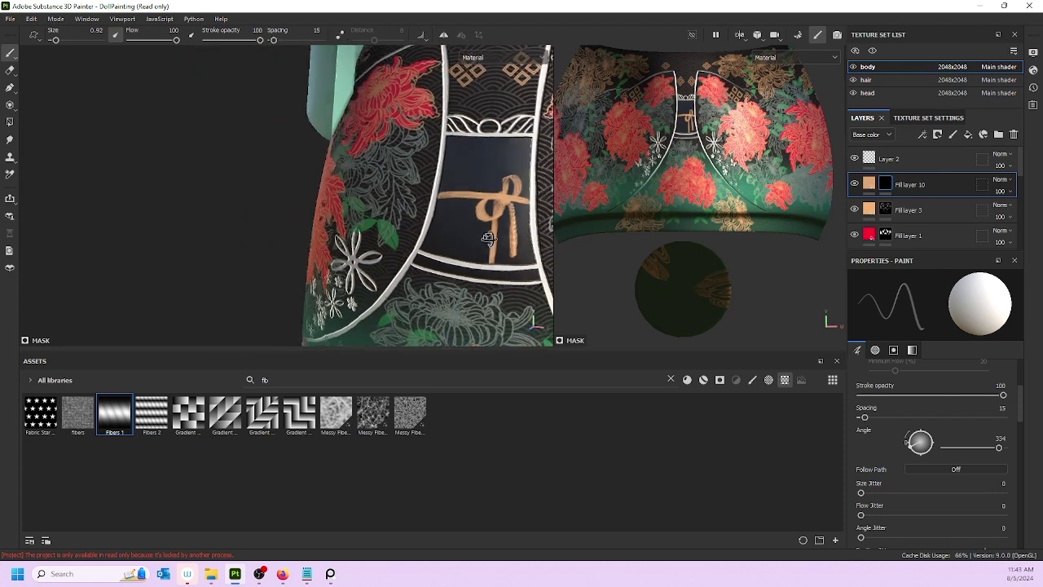
mouse_move(488, 238)
alt+mouse_down()
mouse_move(274, 220)
mouse_move(407, 231)
mouse_move(292, 193)
alt+mouse_up()
scroll(465, 231, up, 4)
drag(339, 151, 338, 197)
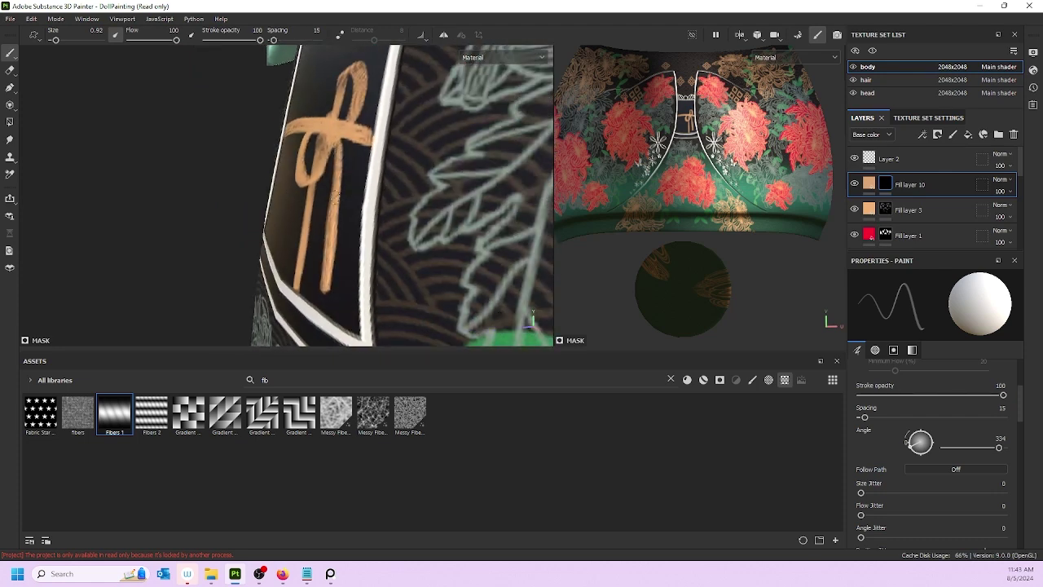
- Raise the new fill layer's height to 0.1673, check the bow, and reselect the layer's mask
scroll(317, 239, down, 3)
alt+drag(317, 240, 475, 257)
scroll(899, 476, down, 3)
scroll(895, 476, down, 6)
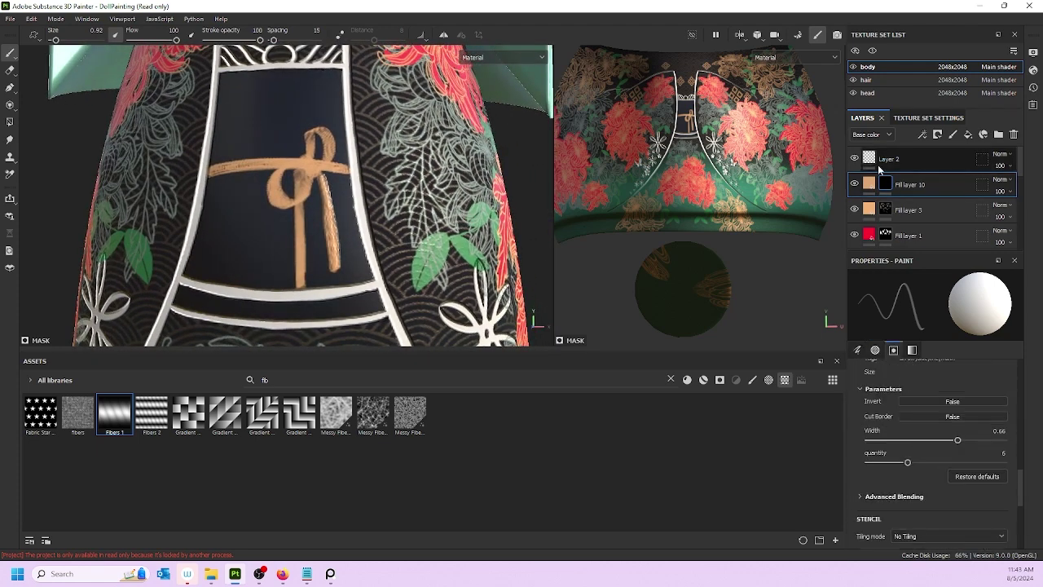
click(868, 183)
drag(931, 430, 935, 430)
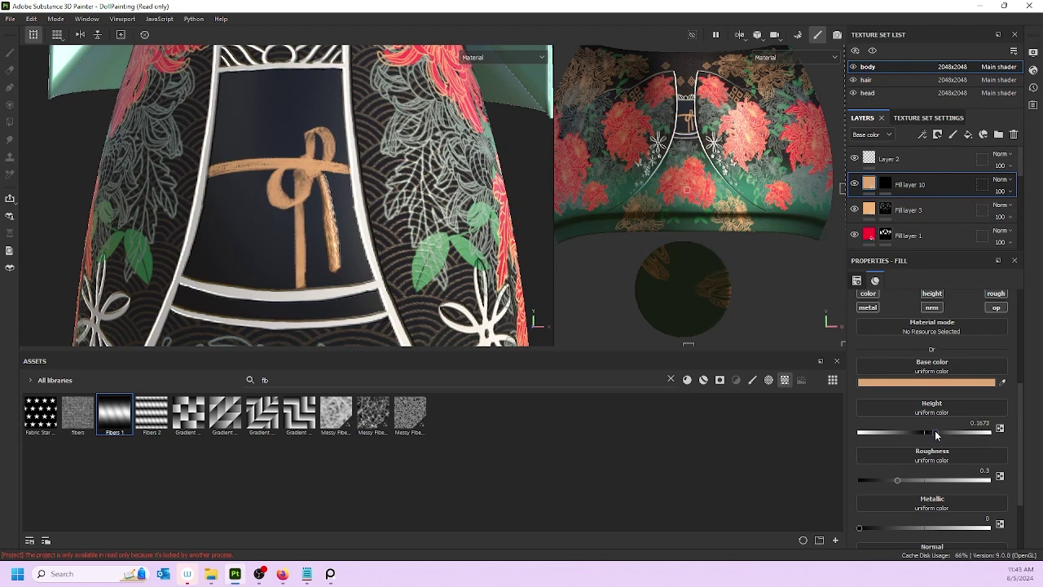
alt+drag(314, 193, 324, 216)
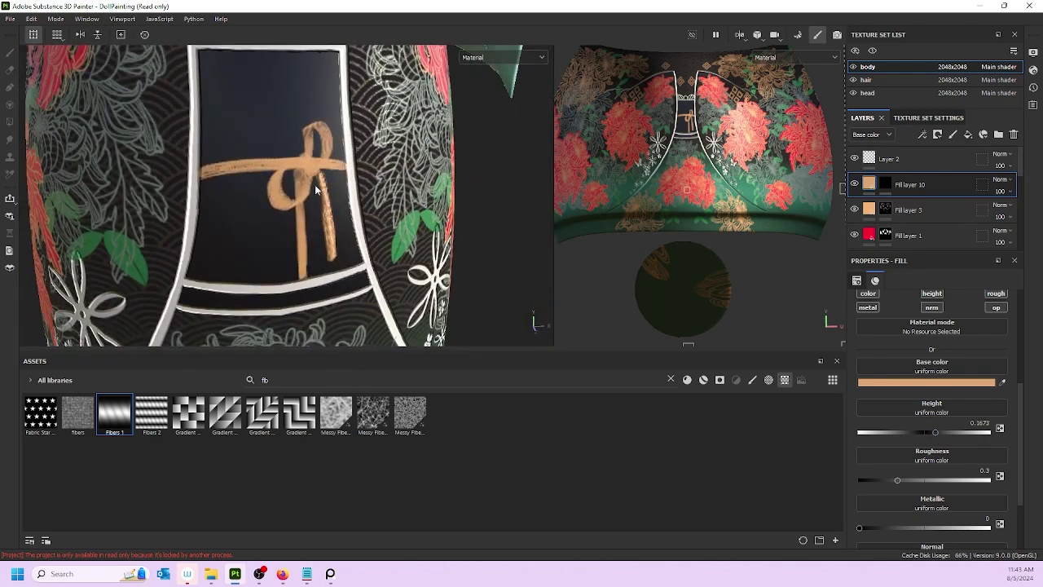
click(303, 206)
click(885, 184)
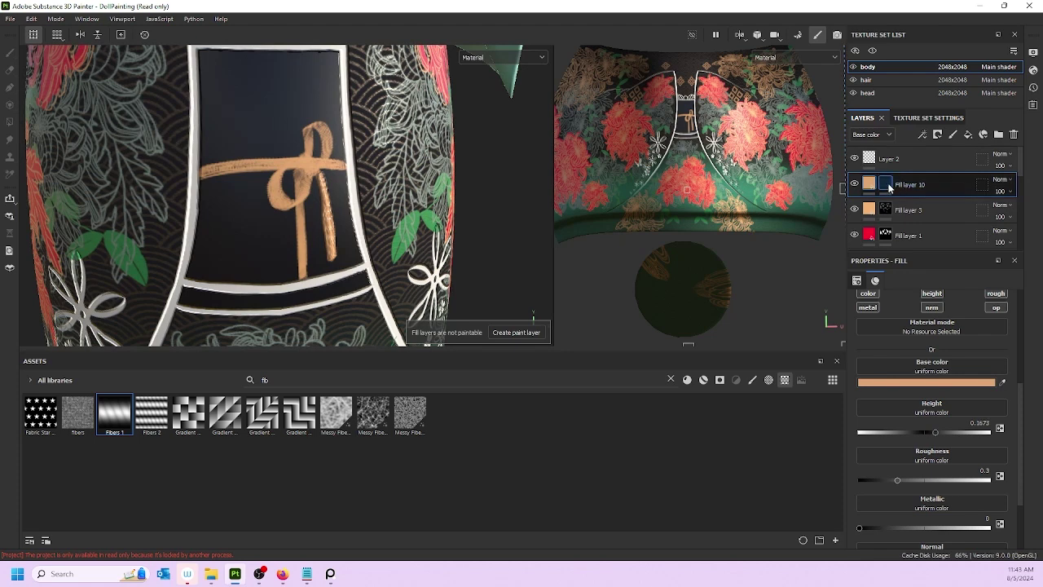
- Try fibre strokes along the bow's left tail at smaller and larger brush sizes and undo them
drag(300, 206, 304, 259)
key(ctrl+z)
key(bracketright)
key(bracketright)
key(bracketright)
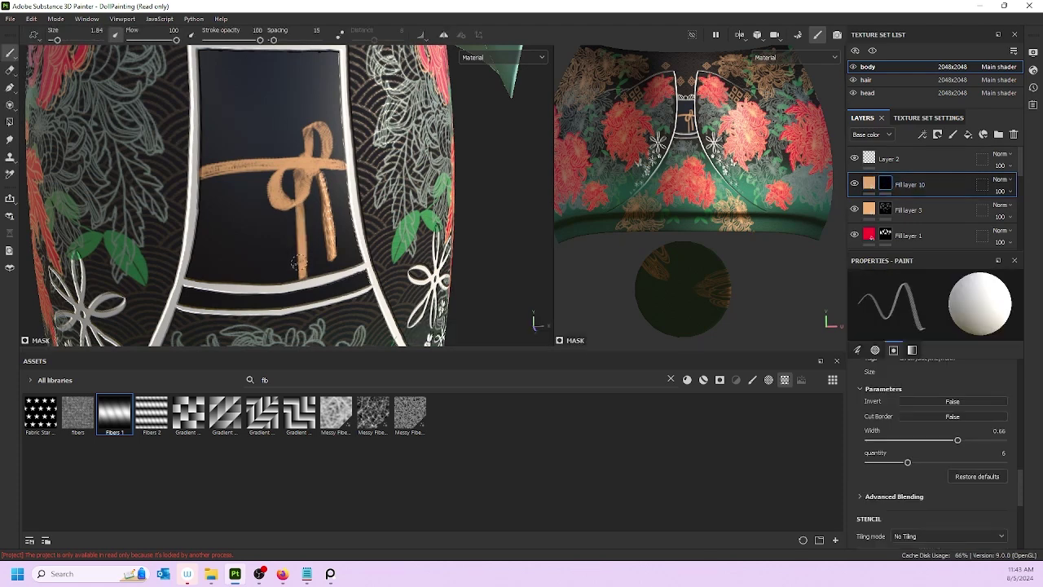
key(bracketleft)
mouse_move(301, 271)
mouse_down()
mouse_move(303, 173)
mouse_move(307, 255)
mouse_up()
key(ctrl+z)
- Set the brush size to 1.34 and paint the raised fibre texture along the bow's left tail
key(bracketleft)
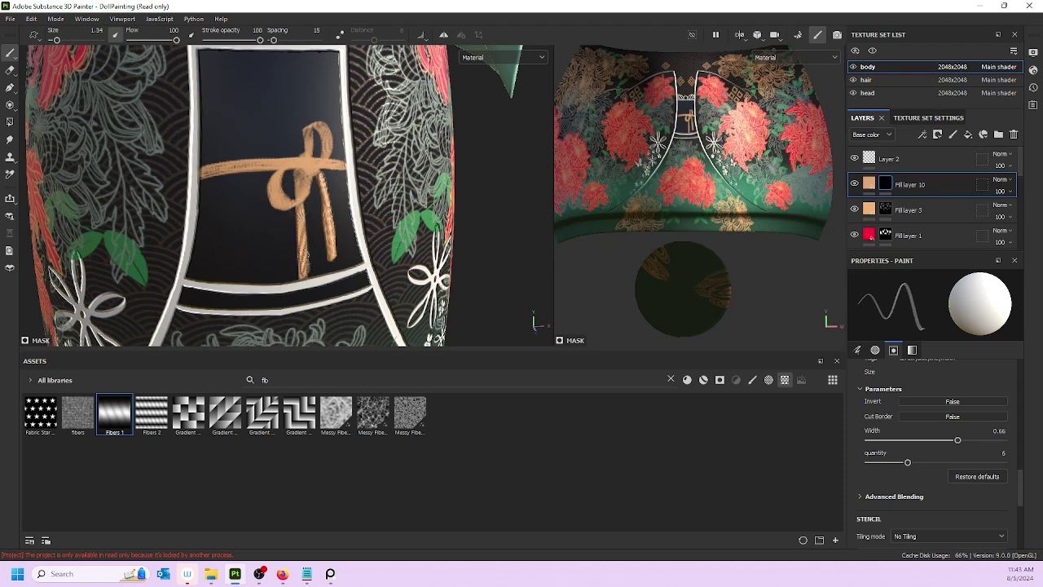
key(ctrl+z)
mouse_move(301, 206)
mouse_down()
mouse_move(303, 271)
mouse_move(295, 214)
mouse_up()
scroll(382, 212, down, 2)
scroll(294, 214, up, 3)
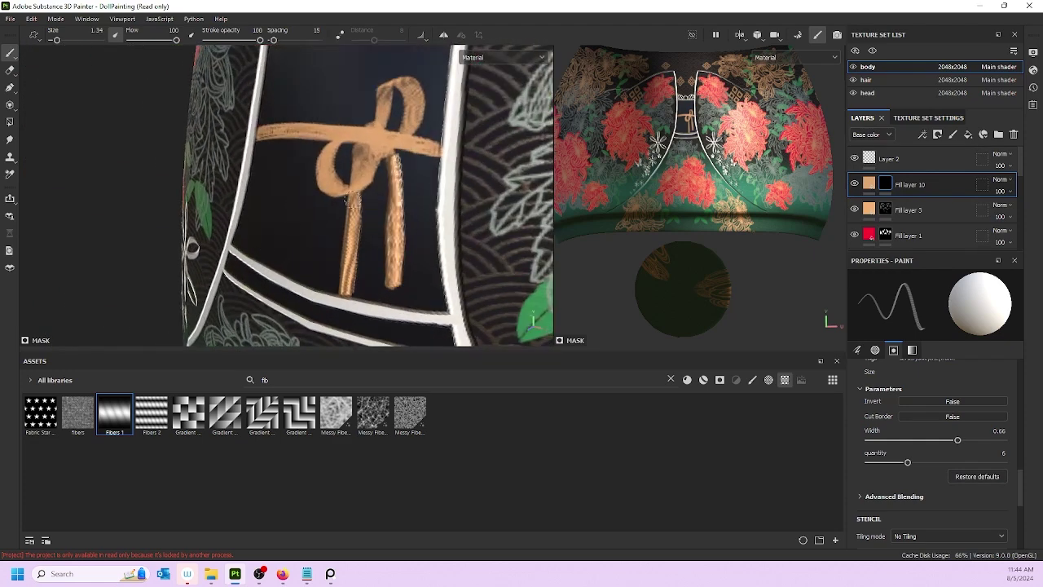
drag(354, 201, 348, 245)
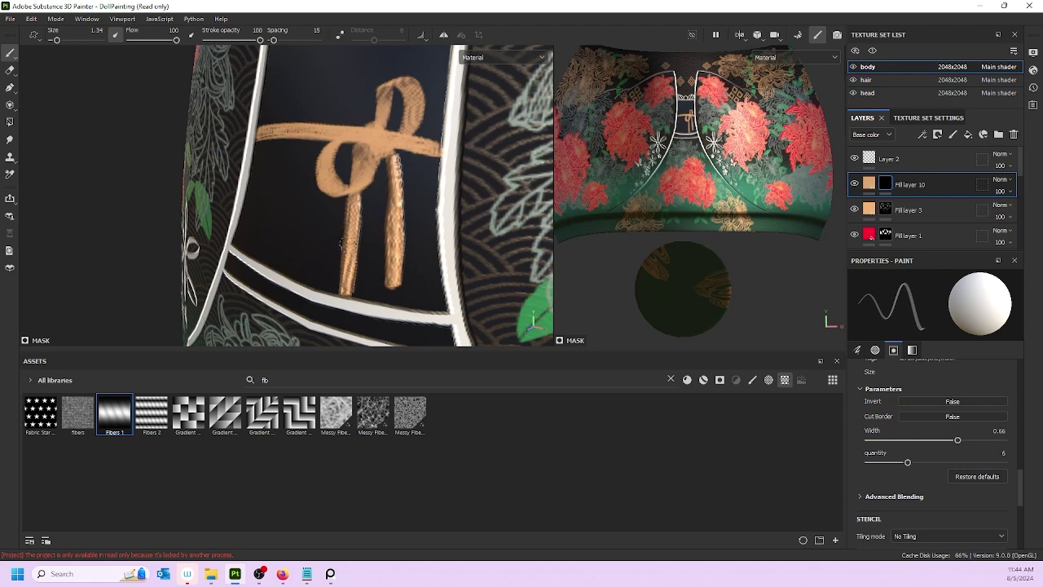
- Paint the raised fibre texture over the bow's lower-left loop, upper loop and knot, undoing the strokes that miss
mouse_move(369, 157)
mouse_down()
mouse_move(377, 151)
mouse_move(359, 194)
mouse_move(321, 175)
mouse_move(344, 145)
mouse_move(380, 145)
mouse_move(335, 145)
mouse_move(324, 179)
mouse_move(356, 193)
mouse_up()
key(ctrl+z)
mouse_move(343, 141)
mouse_down()
mouse_move(332, 176)
mouse_move(332, 147)
mouse_move(360, 123)
mouse_move(387, 154)
mouse_move(349, 189)
mouse_up()
drag(360, 145, 348, 188)
drag(383, 129, 391, 159)
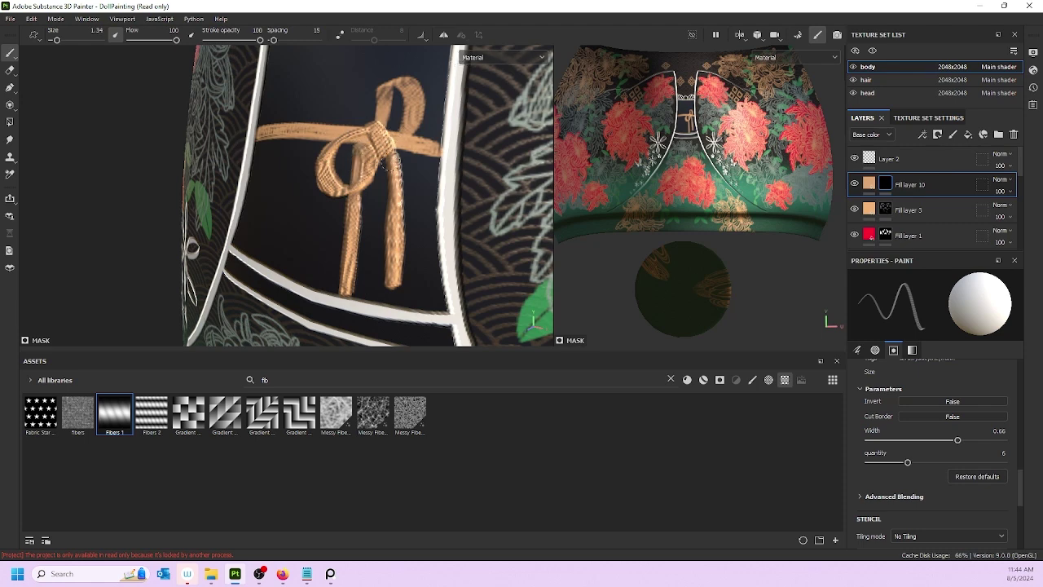
mouse_move(379, 124)
mouse_down()
mouse_move(391, 155)
mouse_move(379, 148)
mouse_move(383, 105)
mouse_move(406, 122)
mouse_move(409, 152)
mouse_up()
key(ctrl+z)
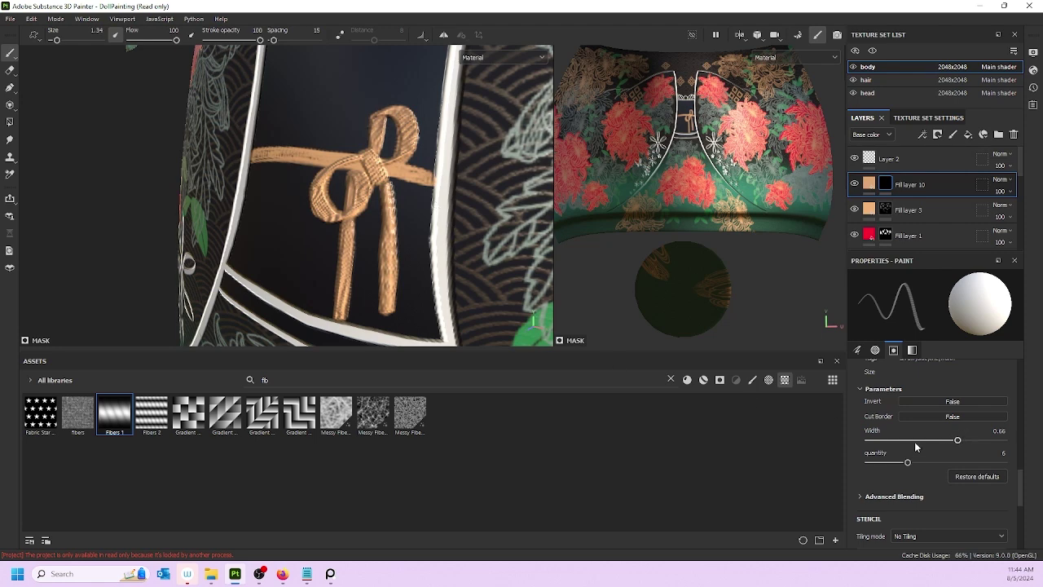
- Set the brush angle to 89 and paint the raised fibre texture along the horizontal cord beside the bow
scroll(944, 454, up, 10)
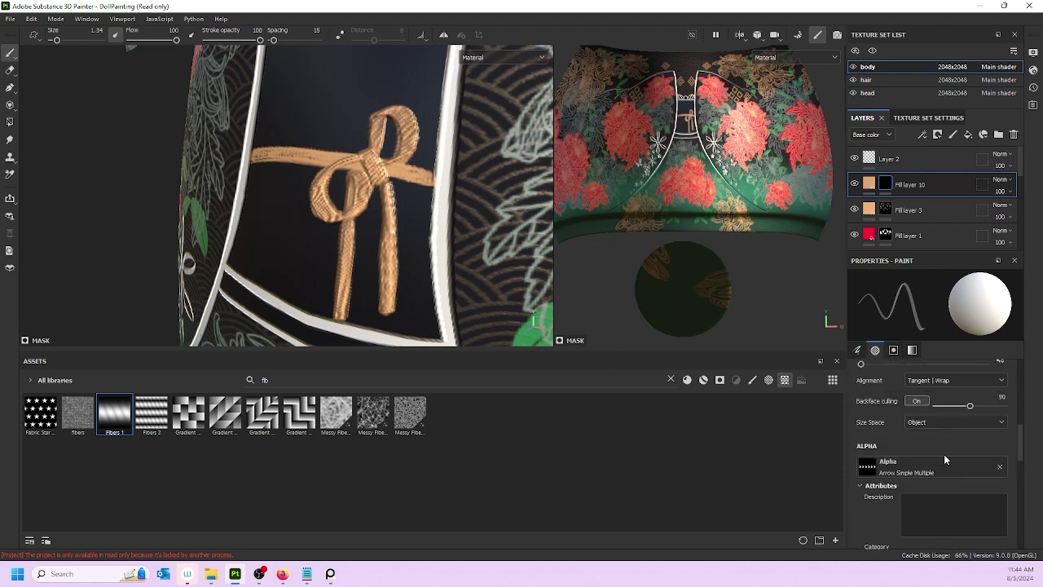
mouse_move(908, 446)
mouse_down()
mouse_move(921, 430)
mouse_move(939, 444)
mouse_move(920, 427)
mouse_up()
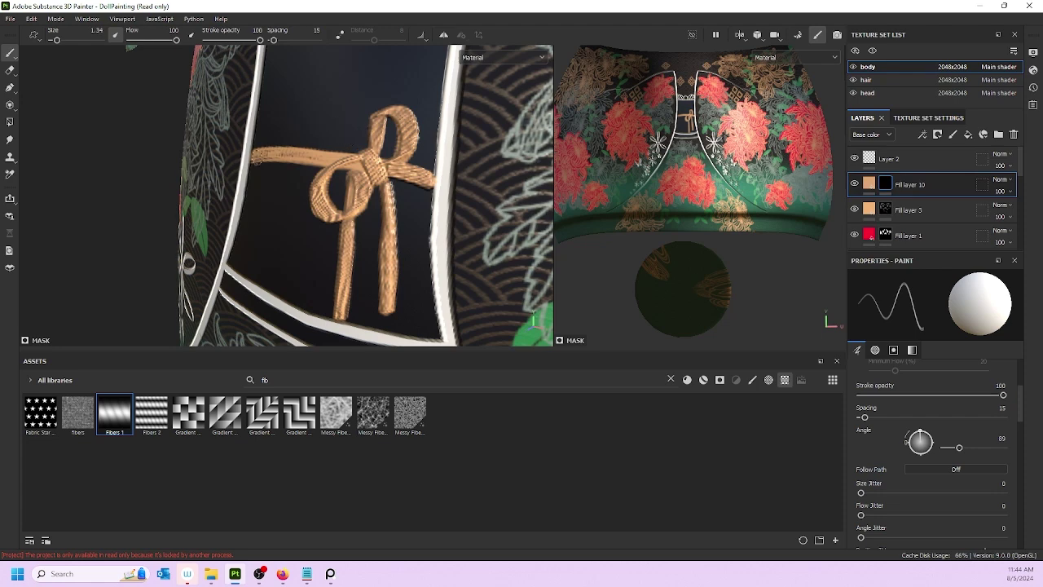
drag(254, 157, 324, 160)
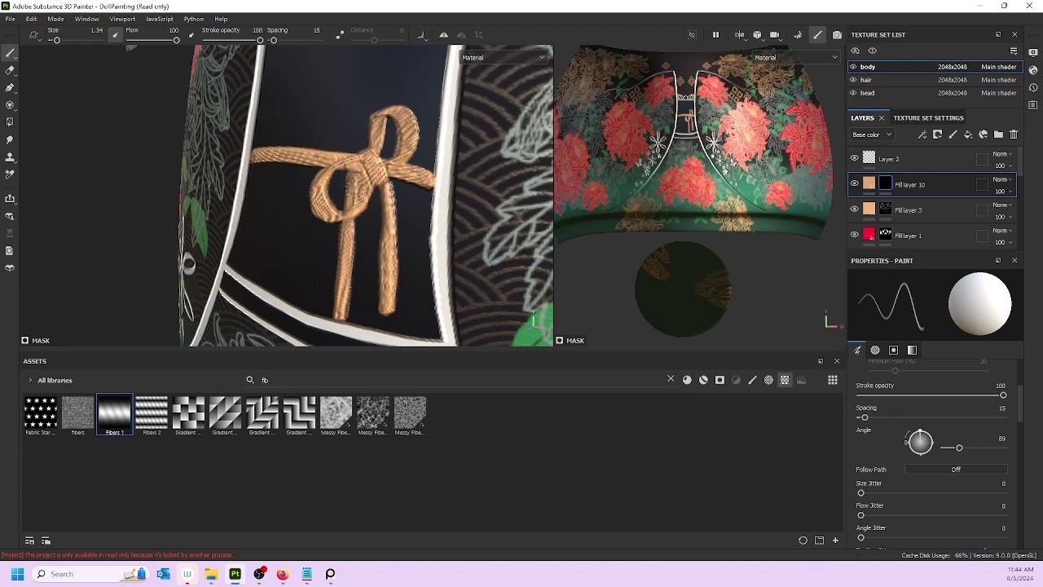
scroll(349, 155, down, 10)
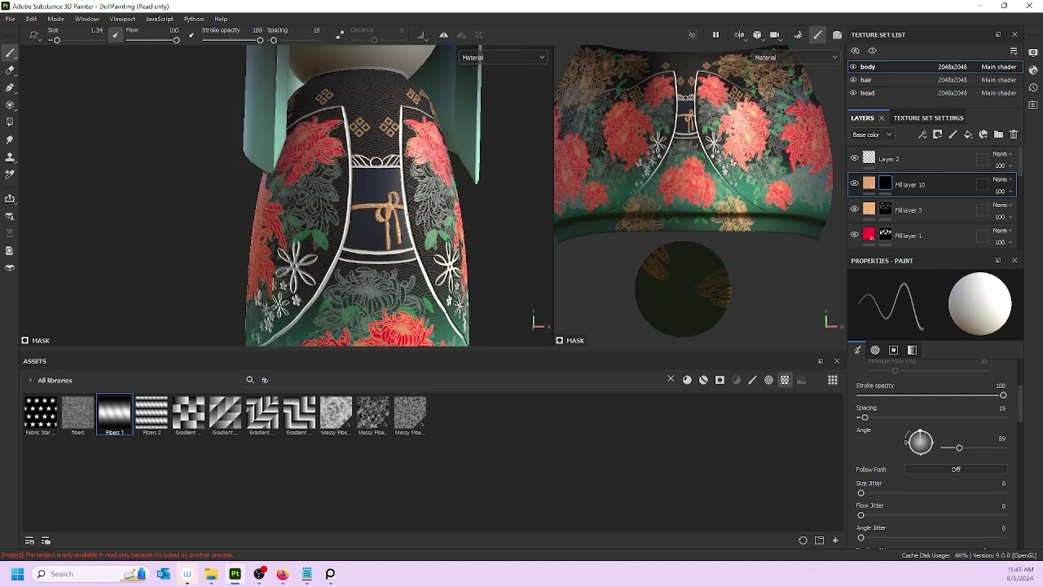
alt+drag(348, 155, 396, 164)
scroll(823, 176, up, 1)
scroll(222, 224, down, 4)
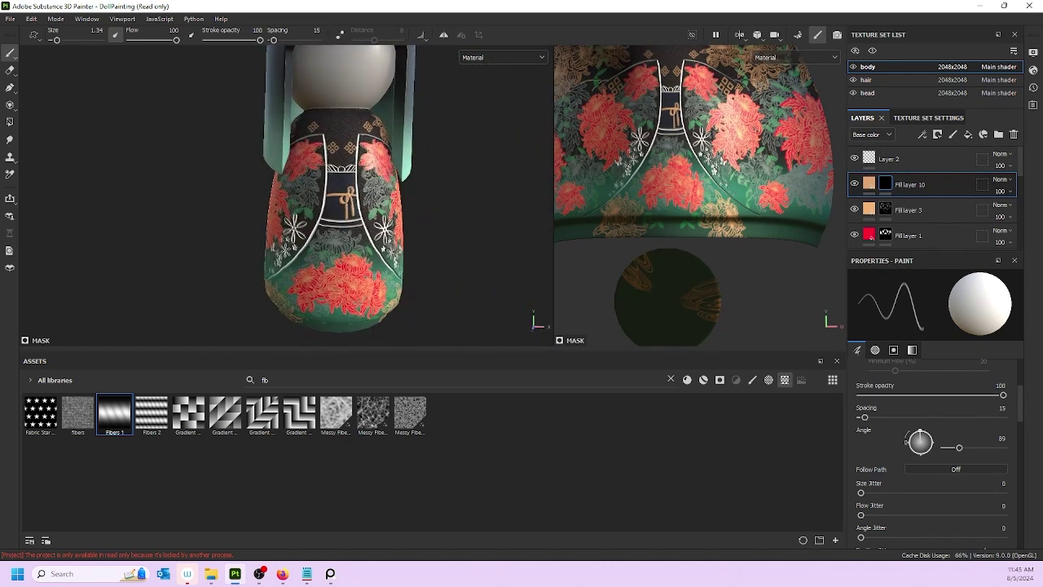
- Add a paint layer above Fill layer 10 and set the brush's base colour to dark brown 412B1D and height to 0.2245
click(952, 134)
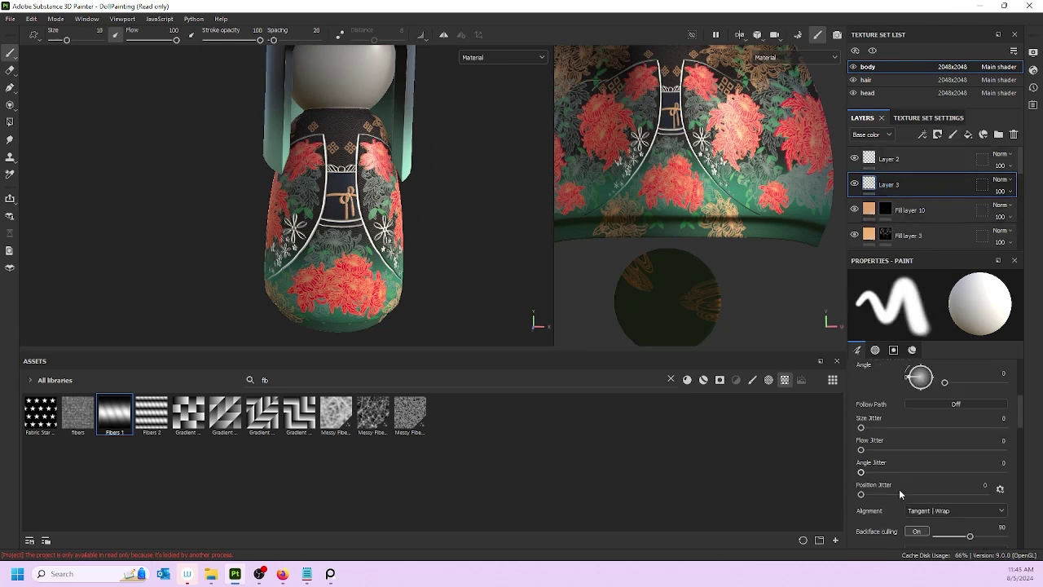
scroll(899, 489, down, 5)
scroll(893, 462, down, 3)
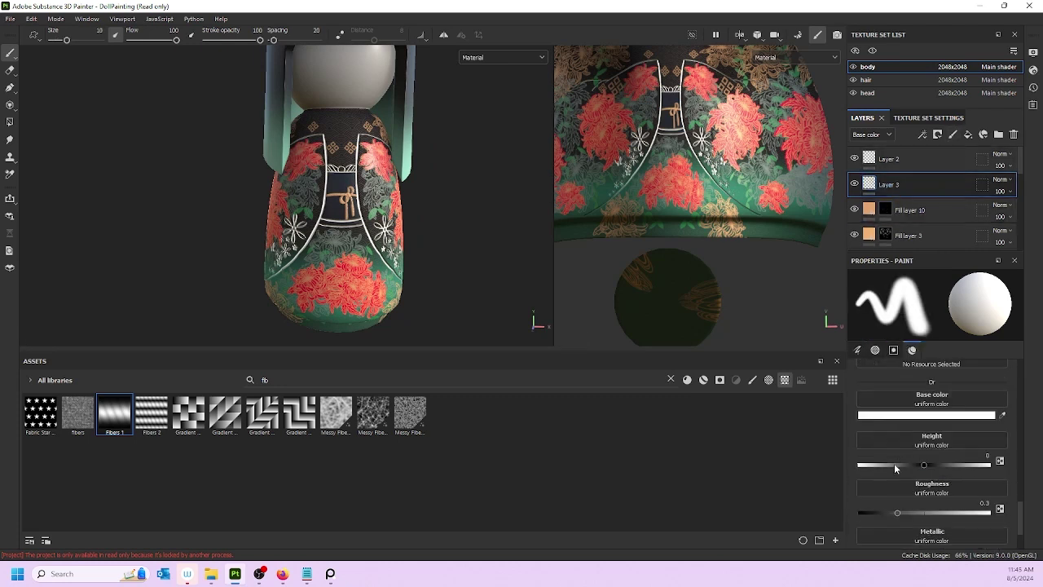
click(931, 447)
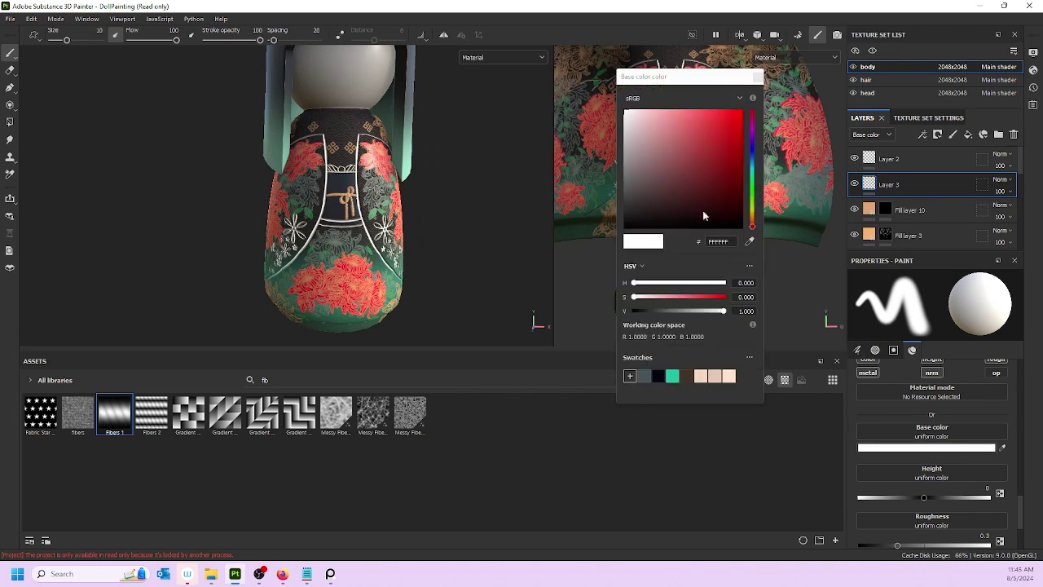
click(657, 202)
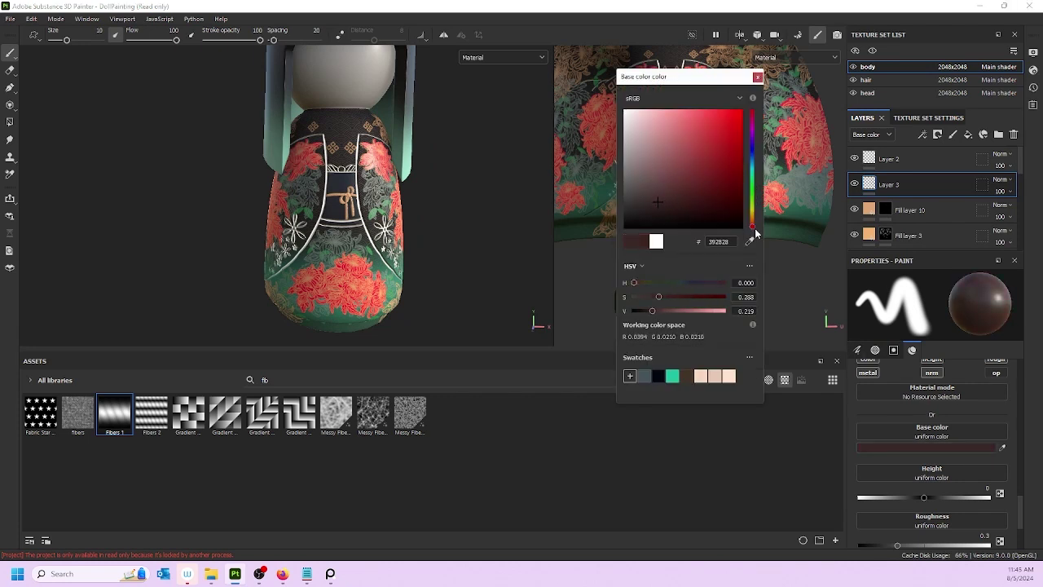
drag(752, 227, 751, 221)
click(691, 201)
click(690, 197)
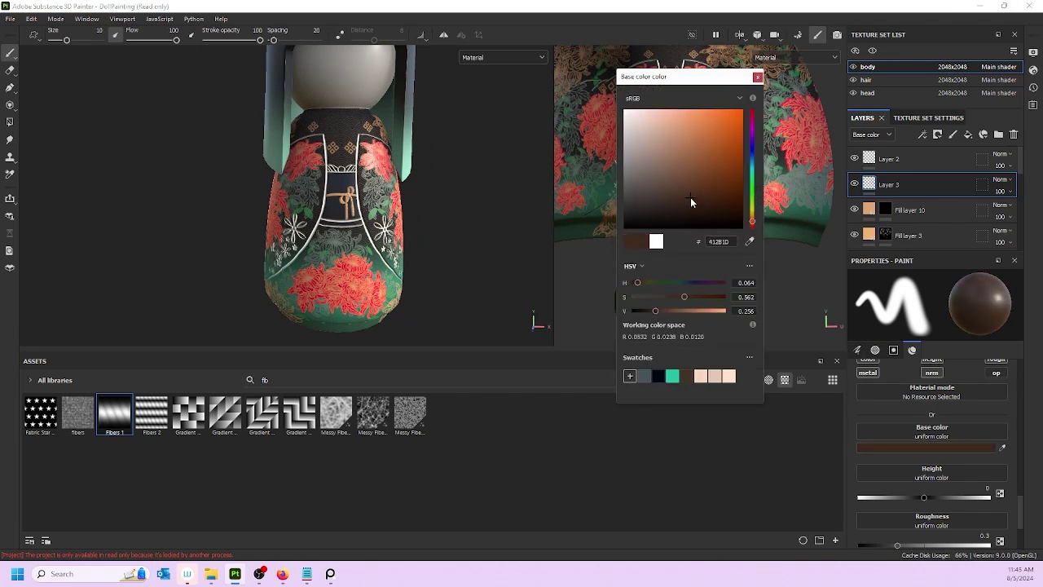
drag(934, 497, 939, 497)
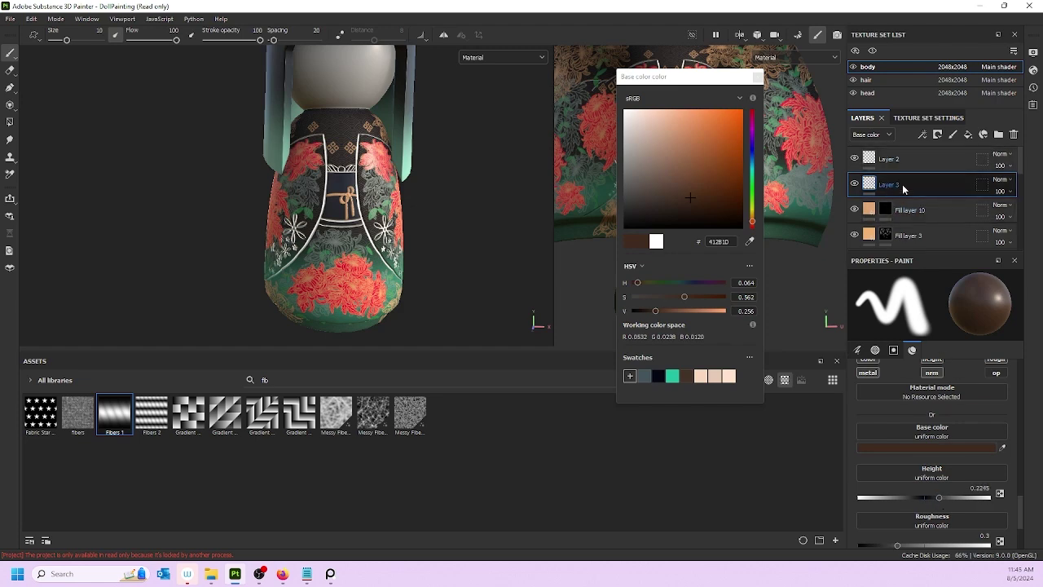
- Reduce the brush size to 0.1 for fine line work around the bow
scroll(893, 424, up, 5)
scroll(893, 423, up, 2)
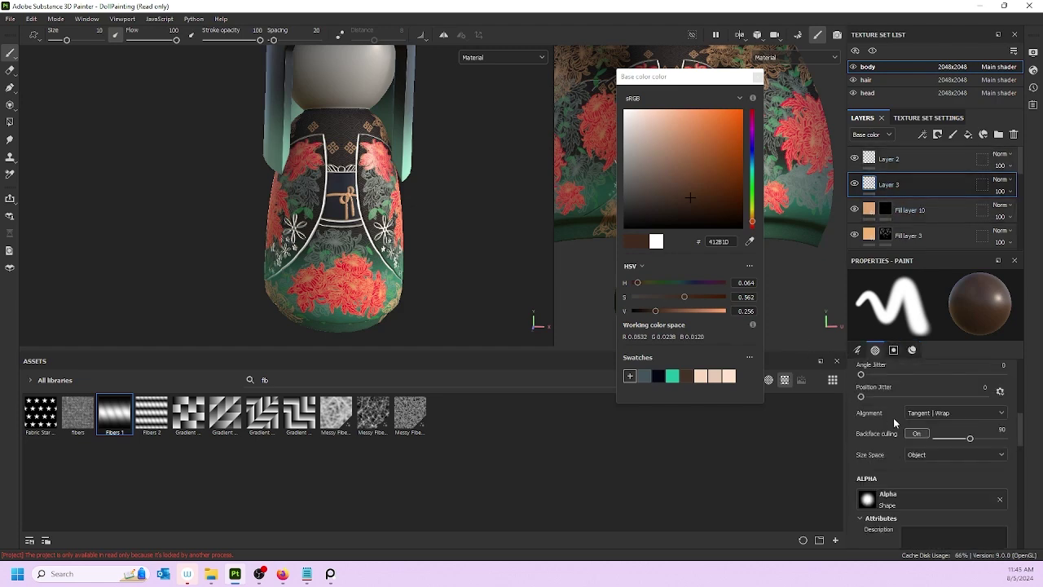
scroll(343, 179, up, 3)
scroll(344, 179, up, 2)
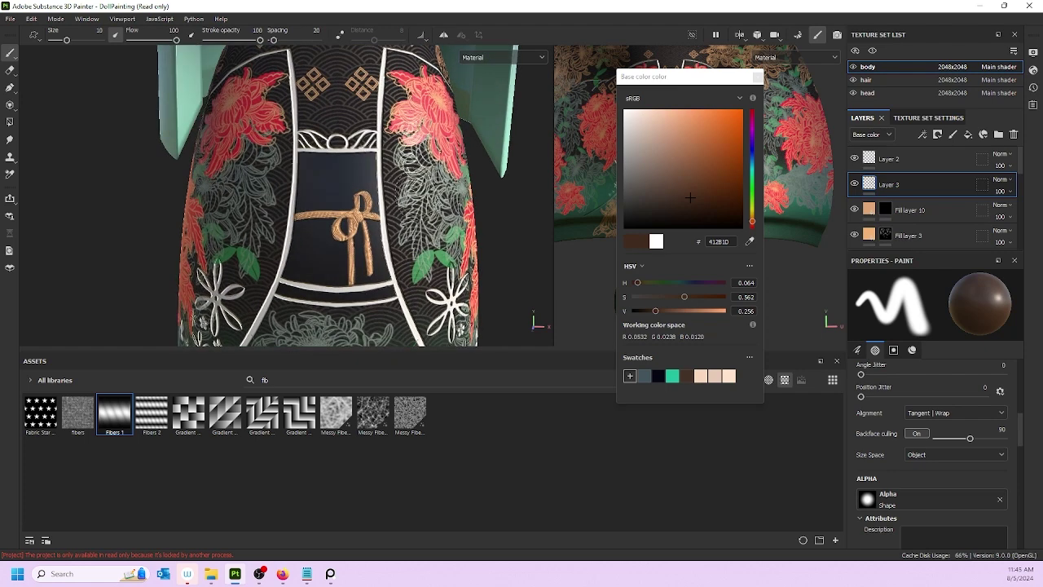
scroll(337, 239, up, 4)
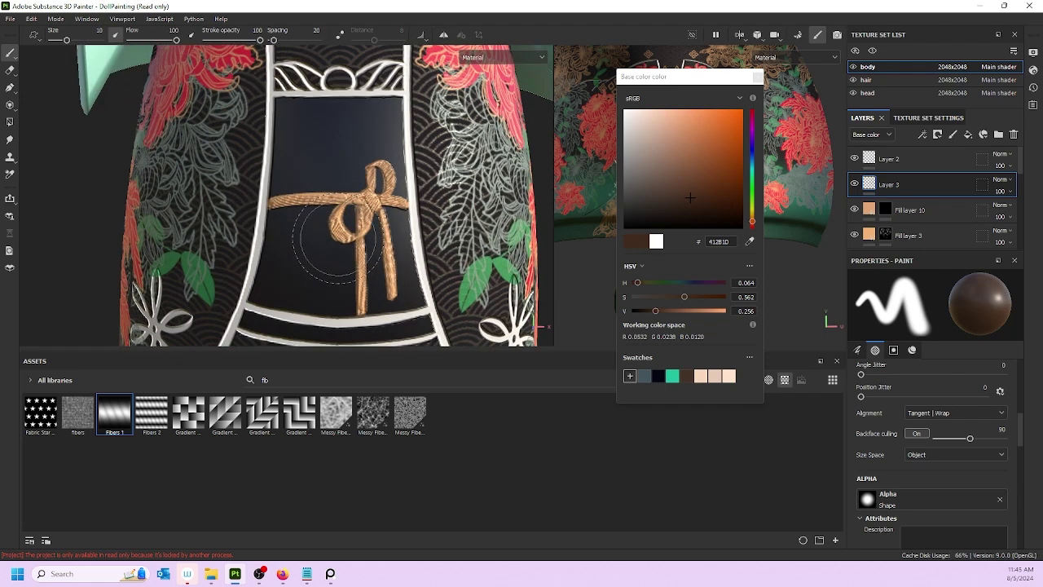
key(bracketleft)
key(bracketleft)
key(bracketleft)
key(bracketleft)
key(bracketleft)
key(bracketleft)
key(bracketleft)
key(bracketleft)
key(bracketleft)
key(bracketleft)
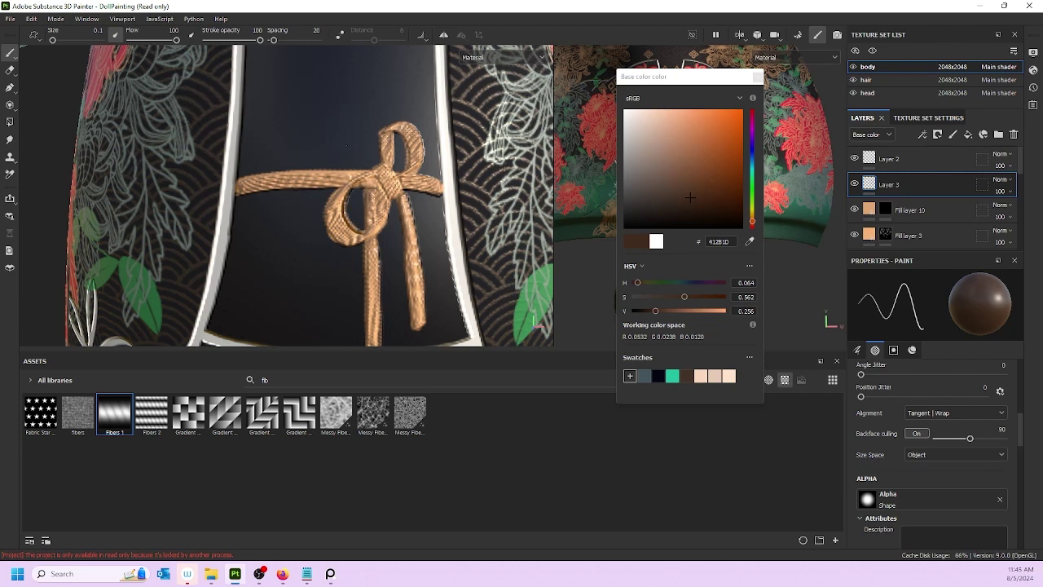
- Paint thin dark brown outlines along the edges of the bow's loops and tails on the new layer
scroll(382, 261, down, 5)
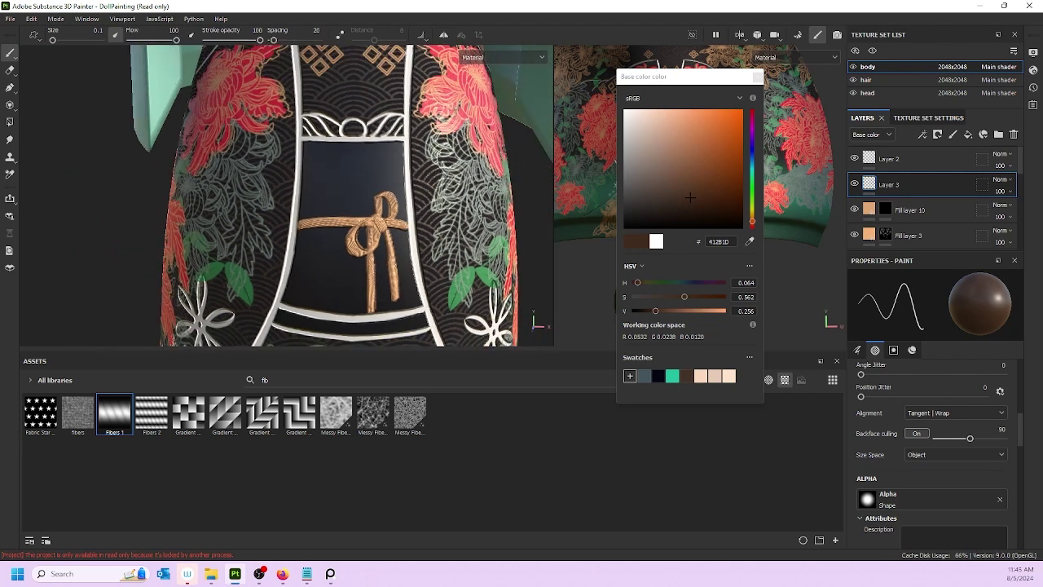
scroll(391, 260, up, 4)
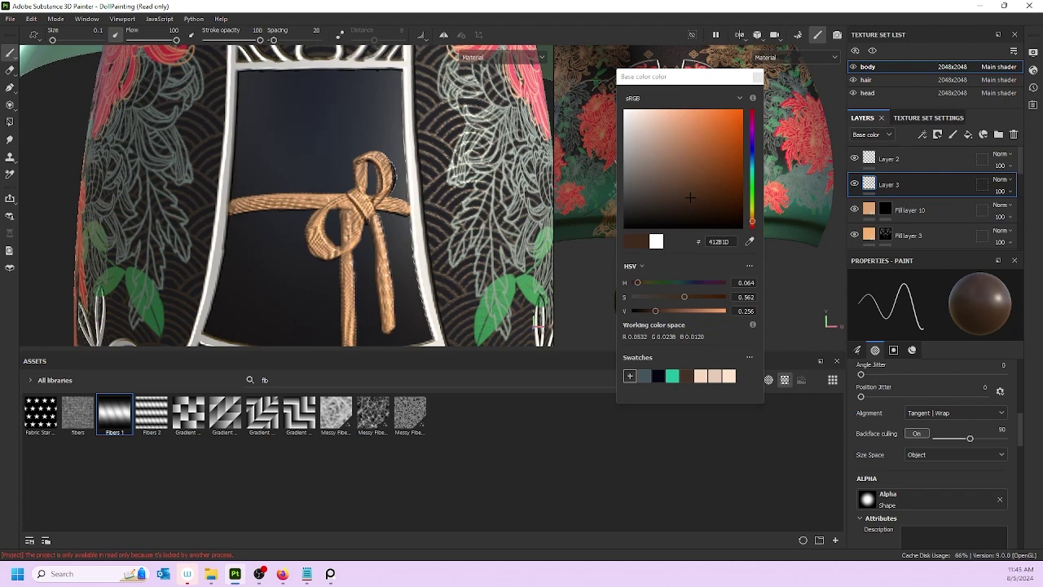
scroll(391, 175, down, 5)
alt+drag(391, 175, 448, 214)
scroll(798, 195, up, 4)
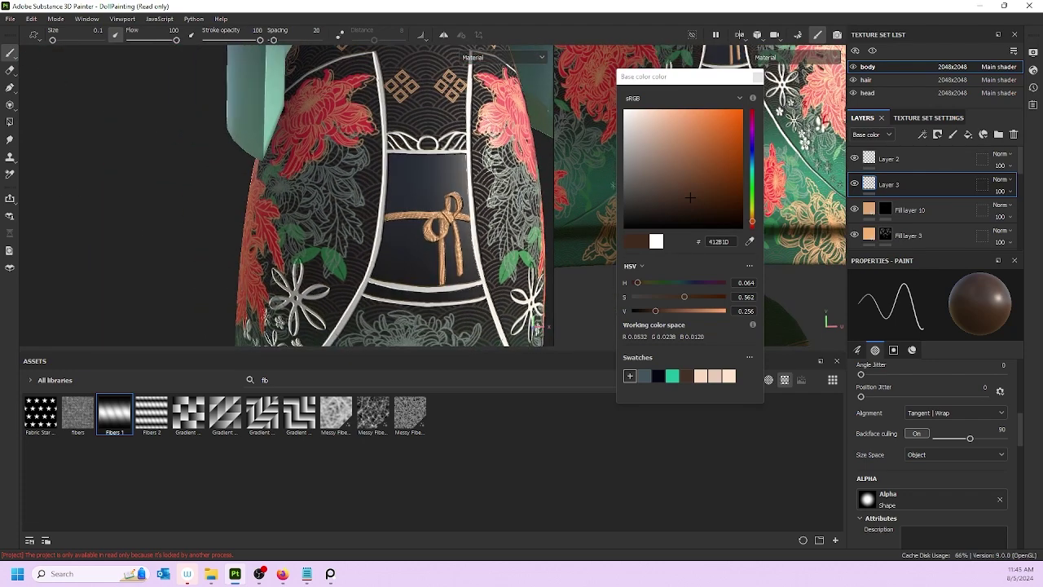
scroll(443, 216, up, 2)
scroll(444, 216, up, 3)
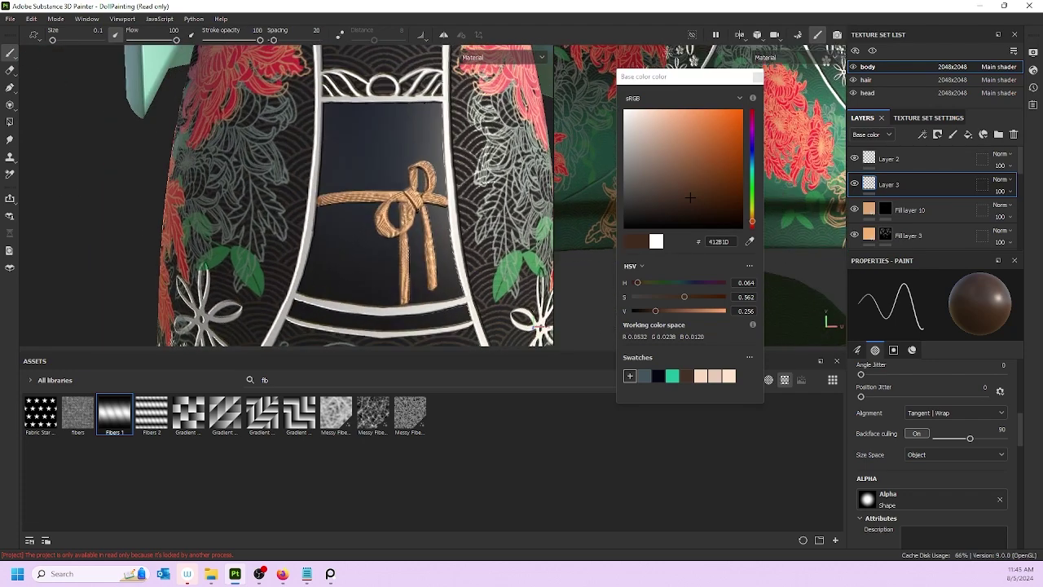
scroll(493, 216, up, 1)
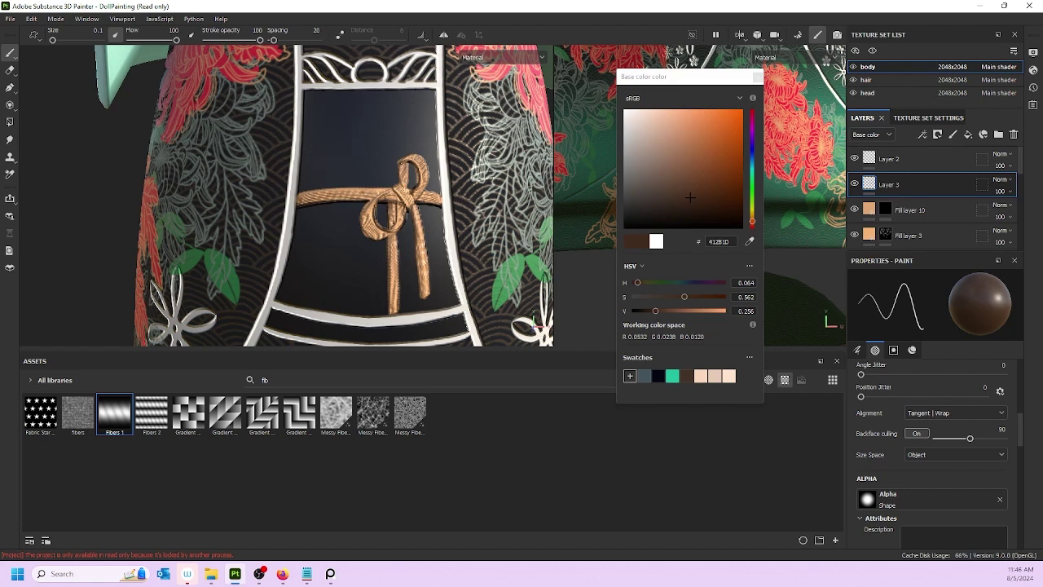
alt+middle_drag(326, 245, 326, 164)
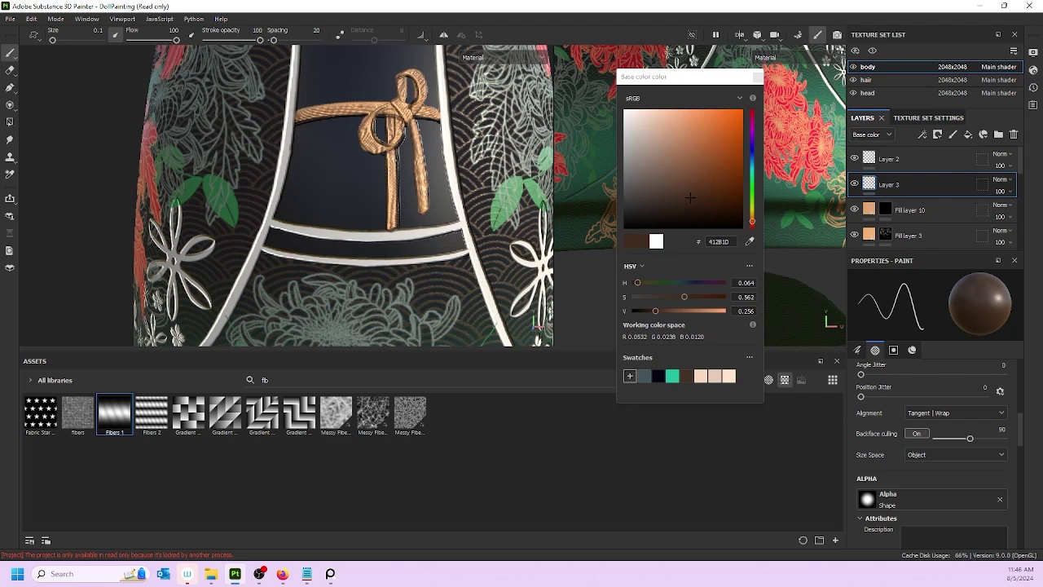
- Change the brush's base colour to blue-grey 434B50
scroll(390, 128, down, 6)
alt+drag(522, 95, 488, 138)
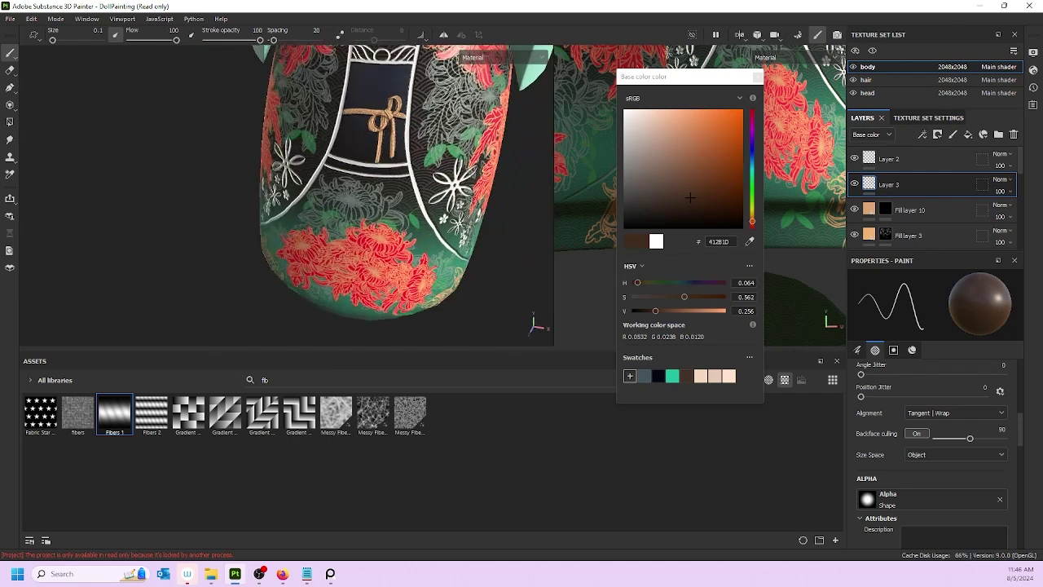
scroll(407, 136, down, 2)
alt+drag(415, 139, 487, 140)
scroll(375, 118, up, 6)
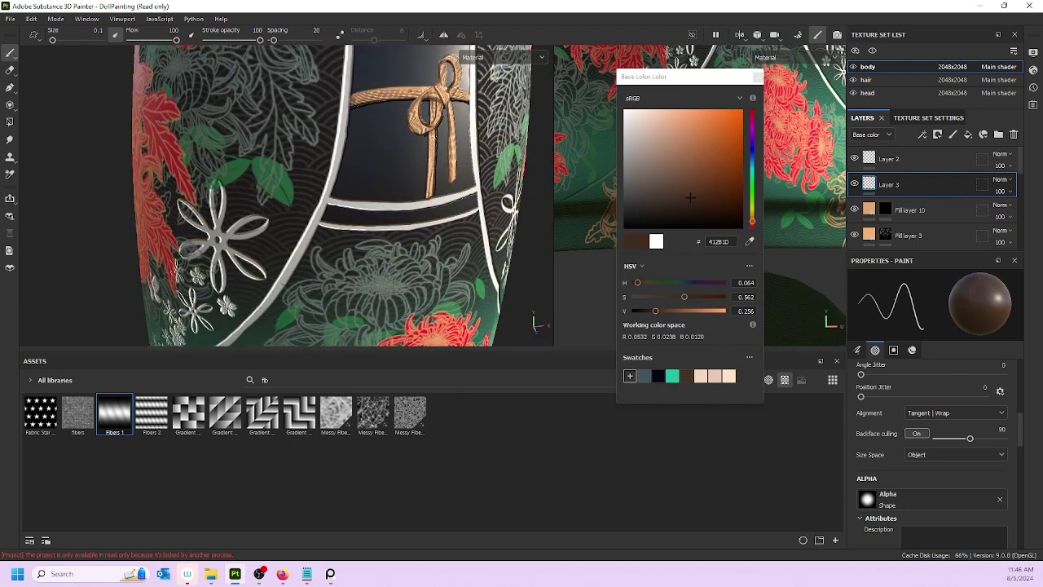
alt+drag(410, 120, 374, 140)
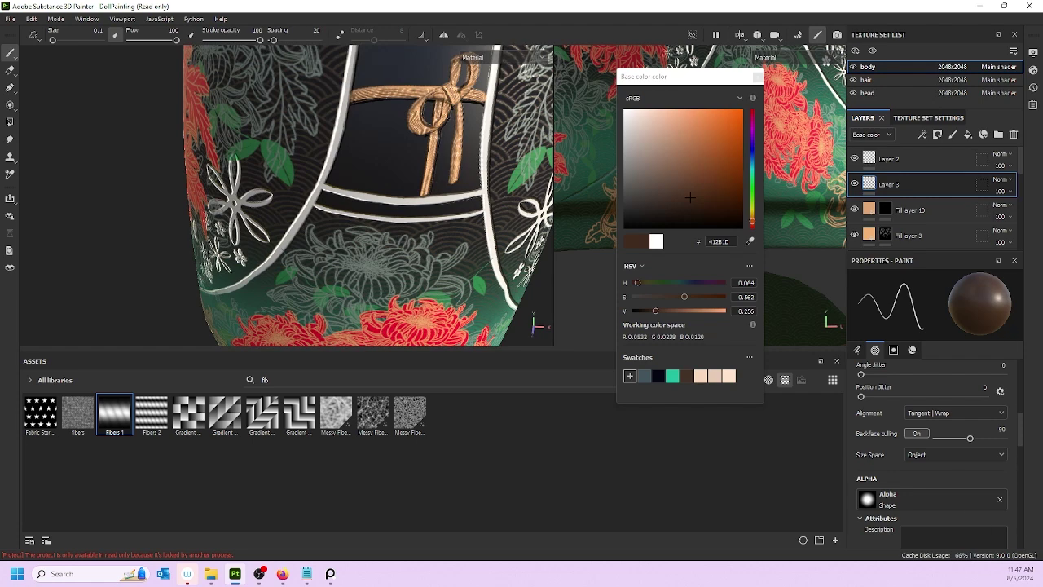
drag(752, 220, 754, 165)
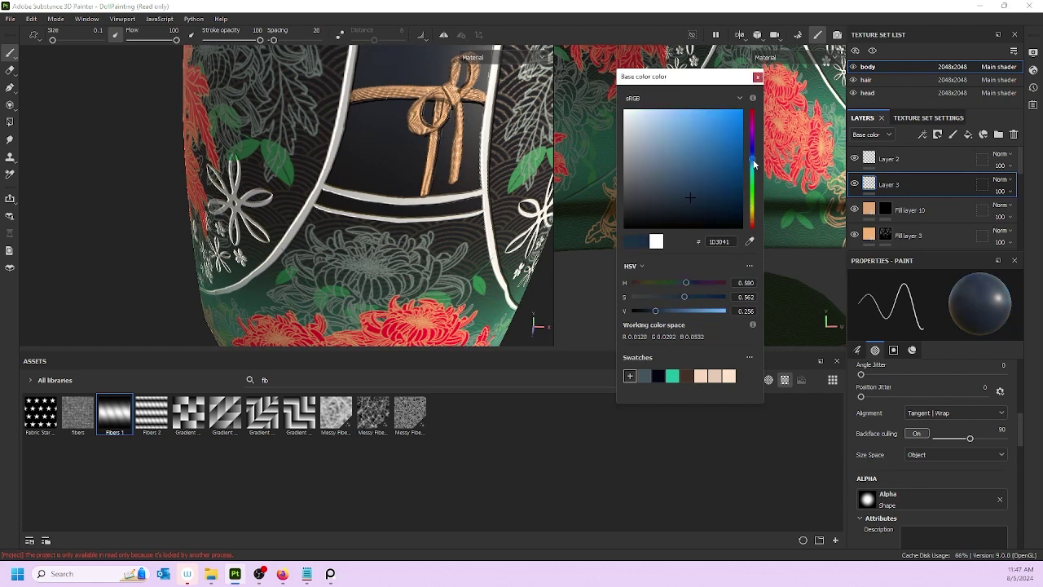
mouse_move(684, 187)
mouse_down()
mouse_move(671, 202)
mouse_move(642, 189)
mouse_up()
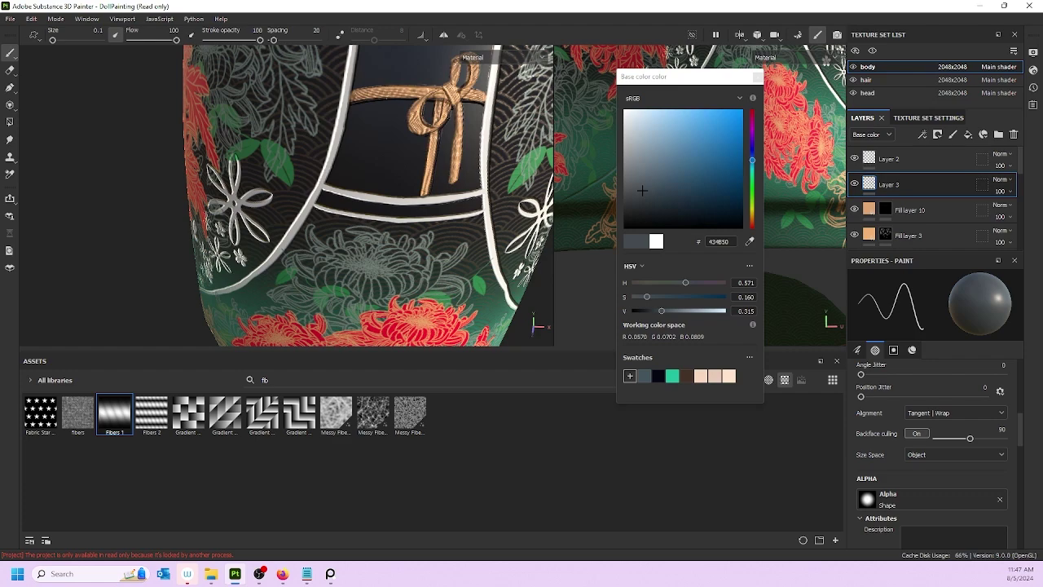
- Examine the bow, cord and front panel trim from several angles
scroll(402, 165, down, 5)
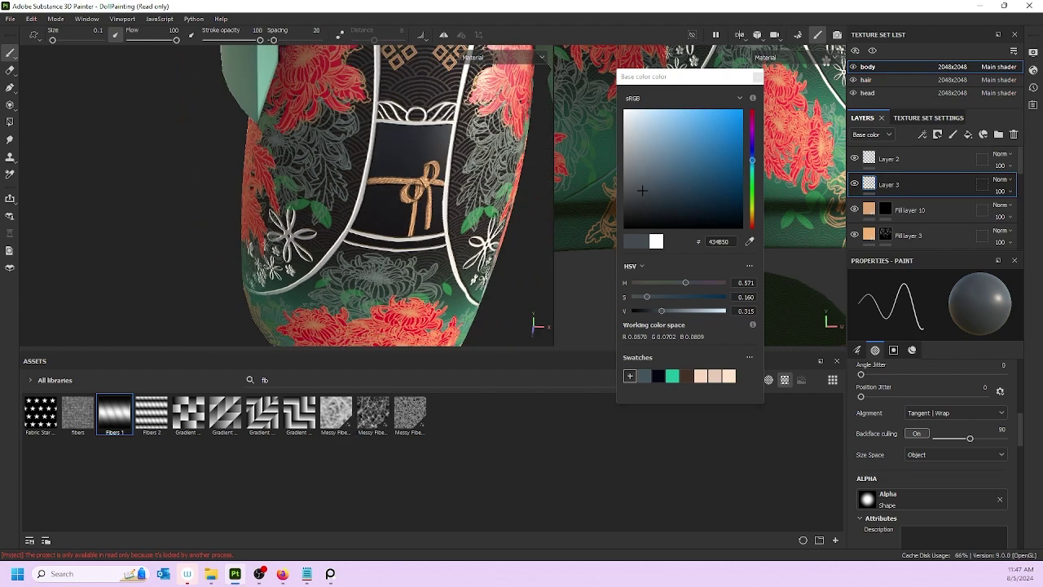
alt+middle_drag(402, 165, 342, 223)
mouse_move(375, 204)
alt+mouse_down()
mouse_move(338, 186)
mouse_move(359, 203)
alt+mouse_up()
scroll(338, 192, up, 3)
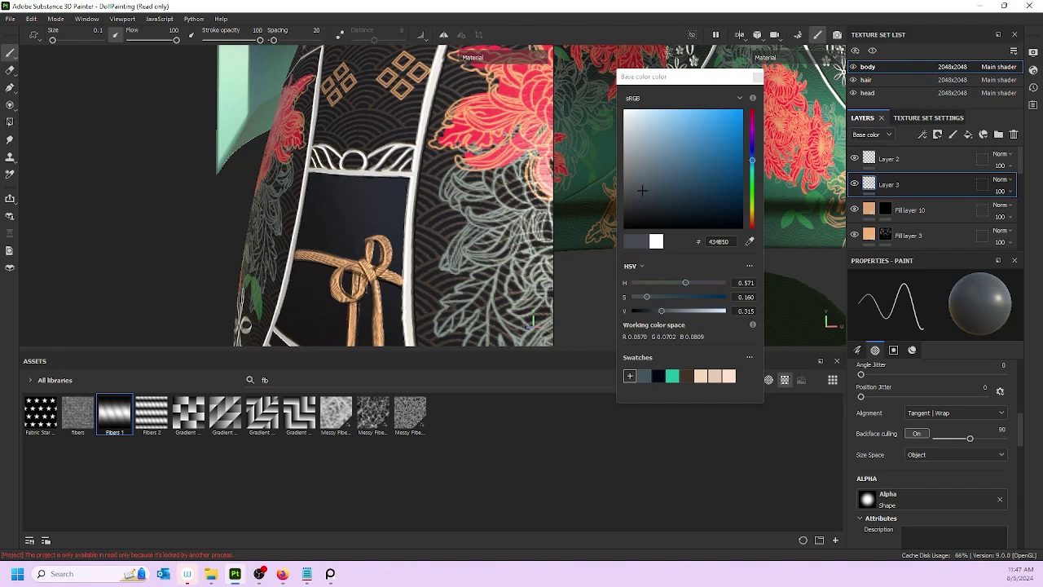
scroll(374, 253, down, 4)
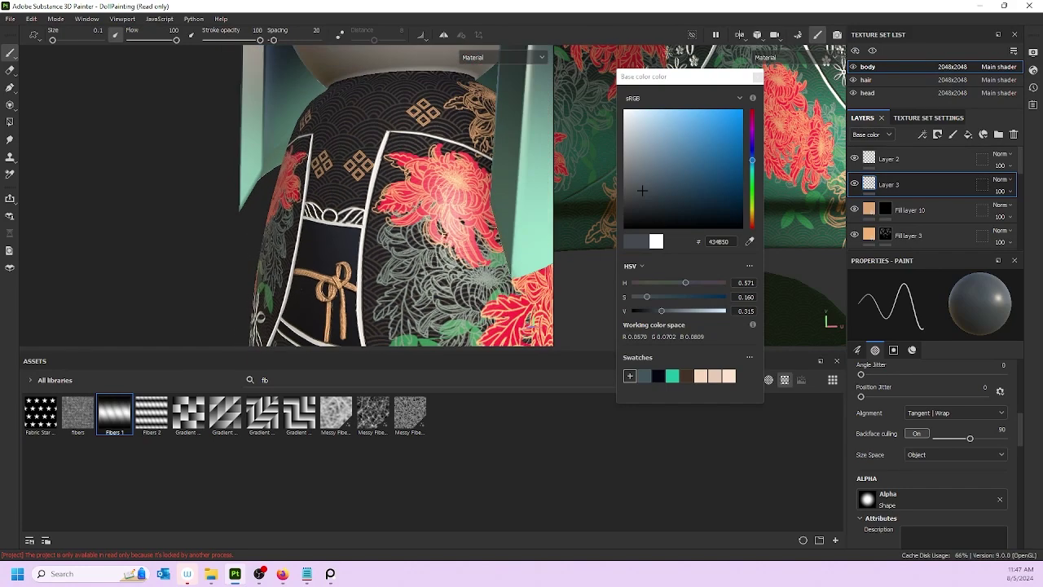
alt+drag(303, 287, 338, 281)
alt+middle_drag(338, 281, 294, 226)
scroll(333, 204, up, 3)
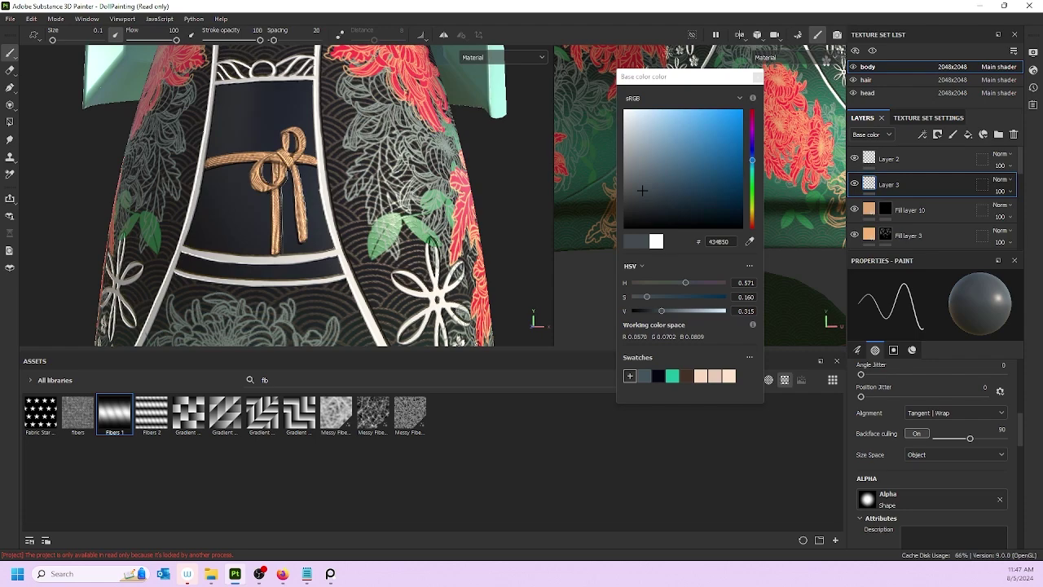
mouse_move(307, 195)
alt+right_down()
mouse_move(308, 7)
mouse_move(306, 175)
alt+right_up()
alt+drag(314, 184, 386, 205)
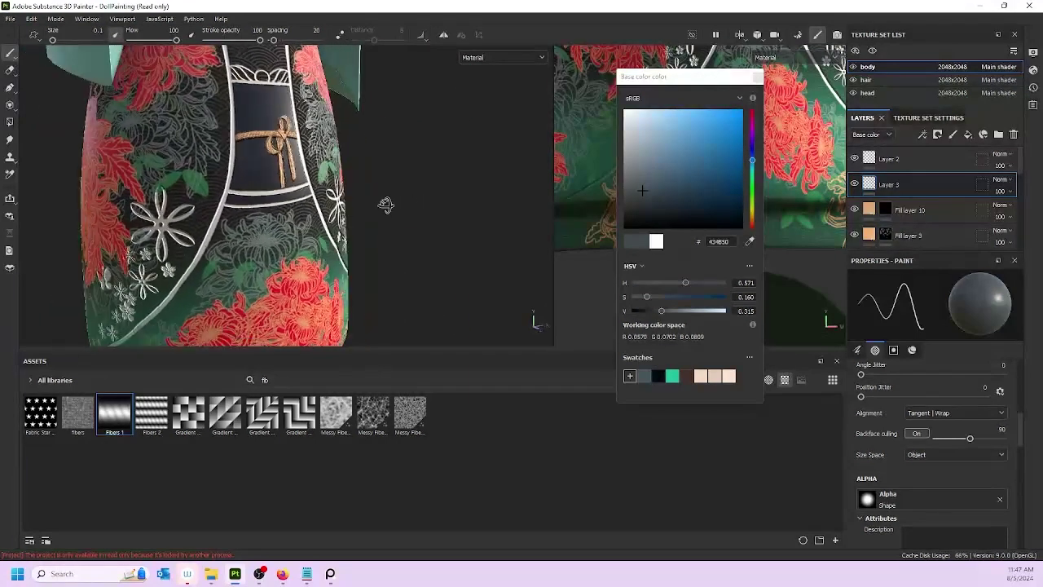
- Erase the thin line along the bow's left tail with the eraser at size 0.58 and check the whole doll
alt+right_drag(387, 204, 381, 318)
click(11, 72)
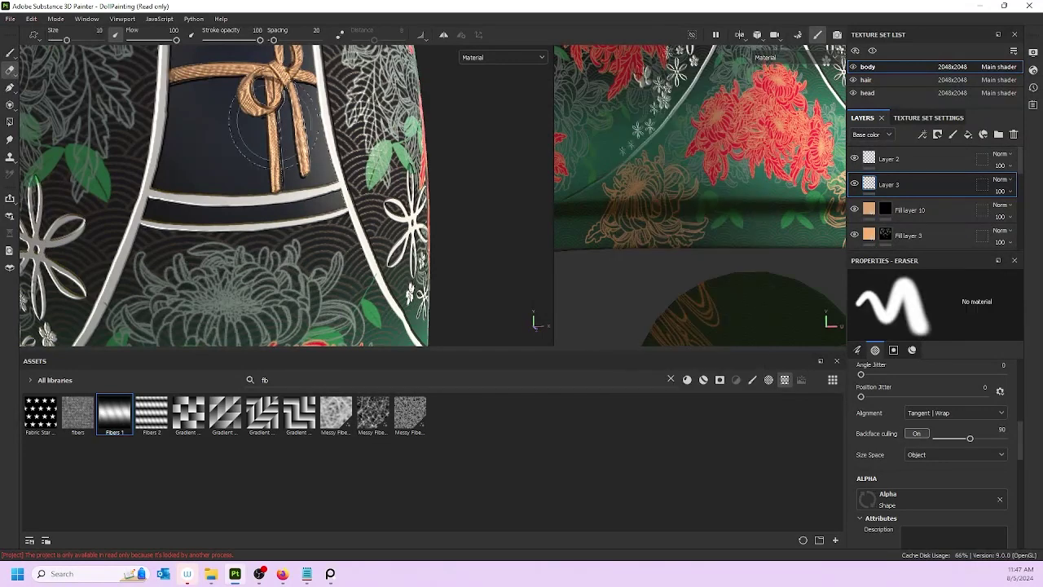
ctrl+right_drag(281, 117, 240, 117)
drag(280, 124, 281, 189)
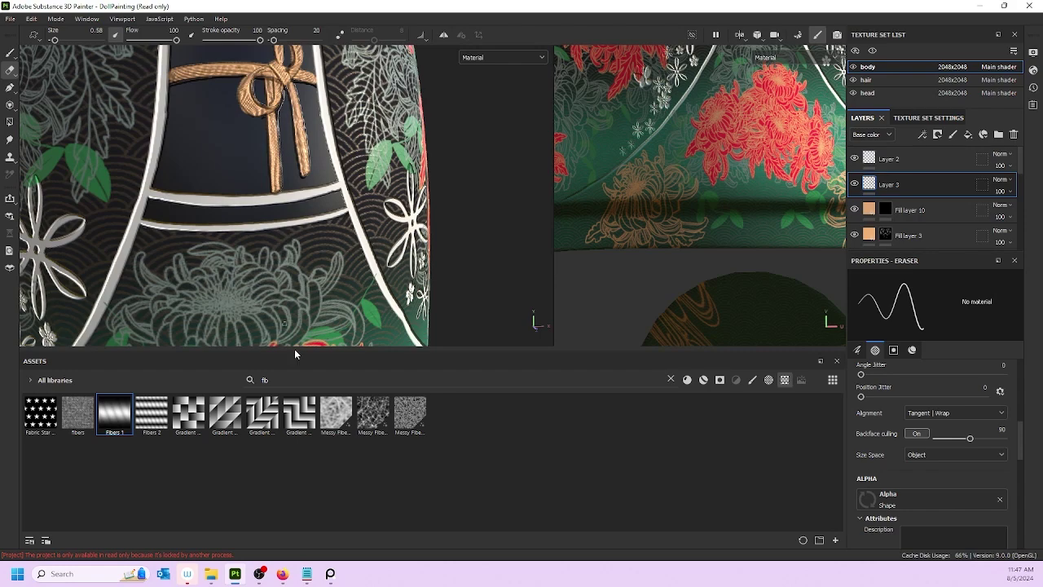
scroll(298, 201, down, 6)
alt+middle_drag(298, 200, 353, 265)
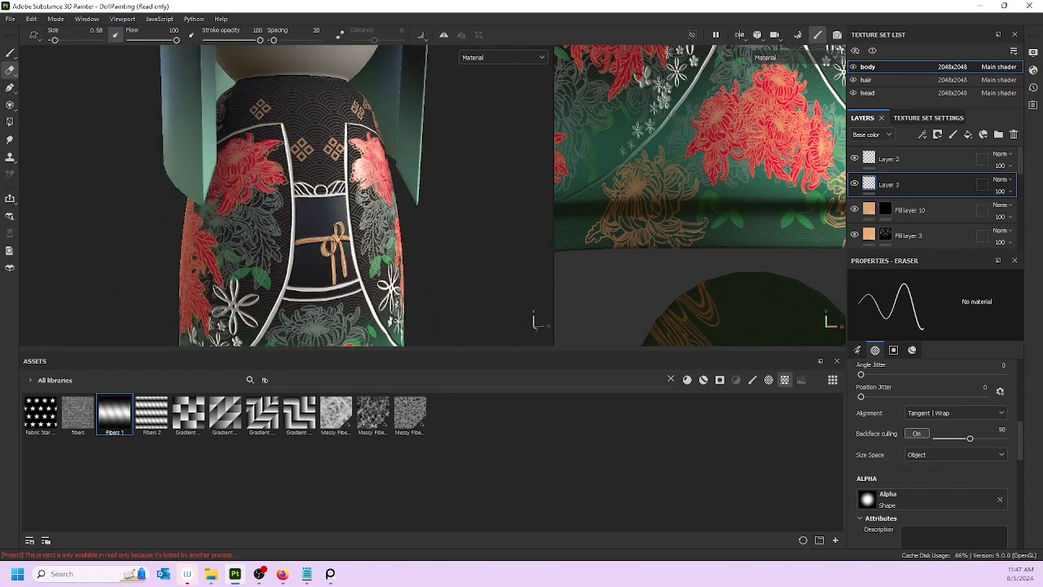
alt+drag(347, 259, 335, 213)
scroll(335, 213, down, 5)
alt+drag(392, 273, 430, 247)
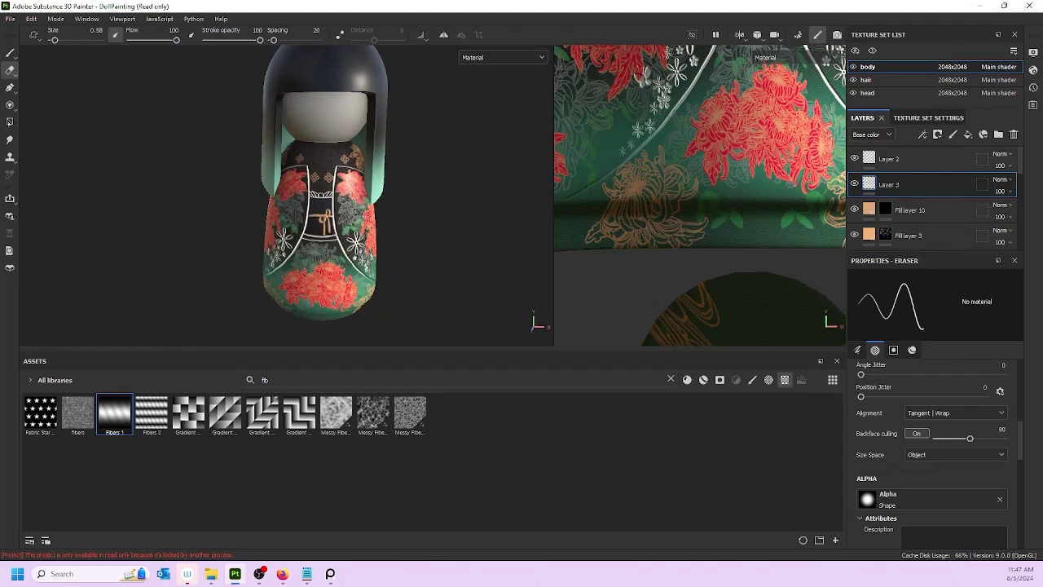
- Add a new paint layer directly above Layer 3 for the body texture set
scroll(430, 247, up, 5)
scroll(430, 246, up, 3)
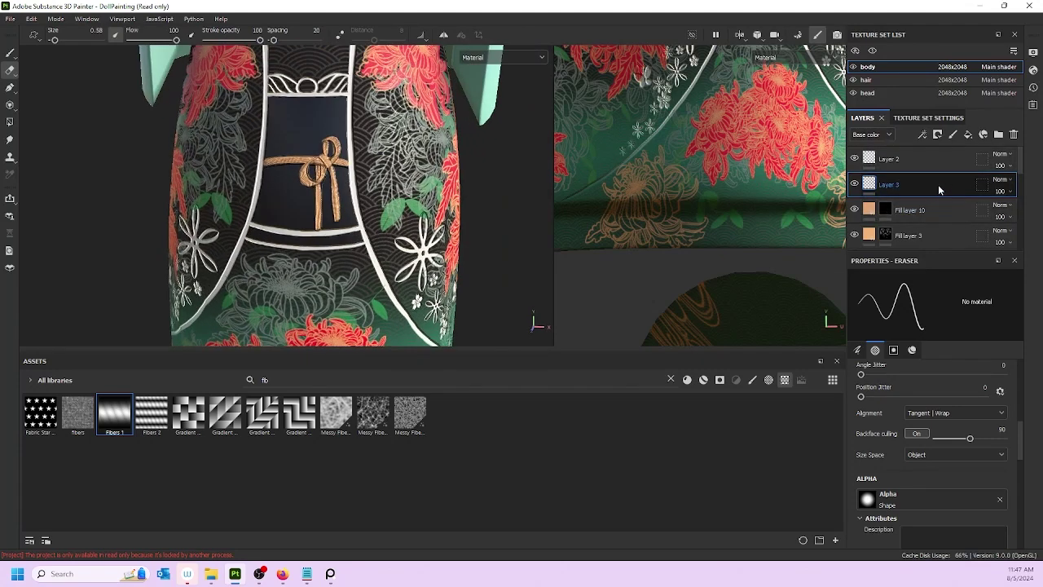
click(952, 136)
- Switch to the paint brush and set its base colour to dark brown 3F271B
scroll(900, 431, down, 5)
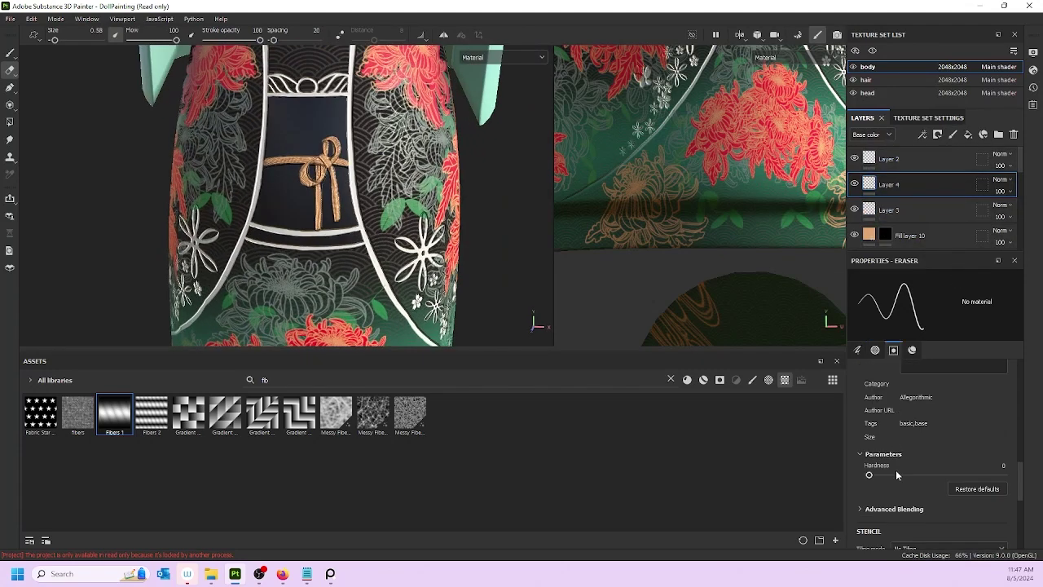
scroll(896, 474, up, 2)
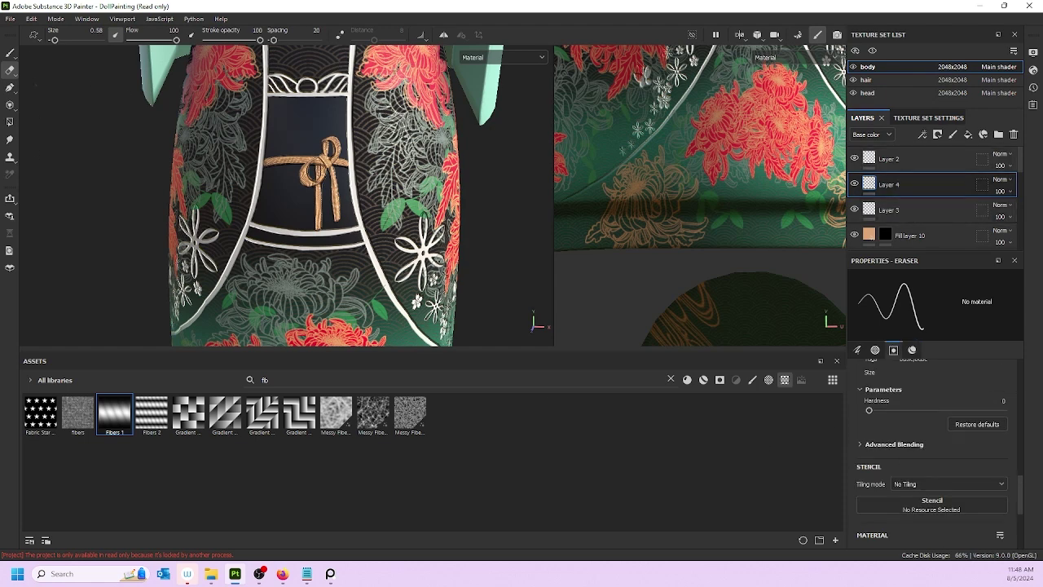
click(10, 53)
scroll(989, 438, down, 2)
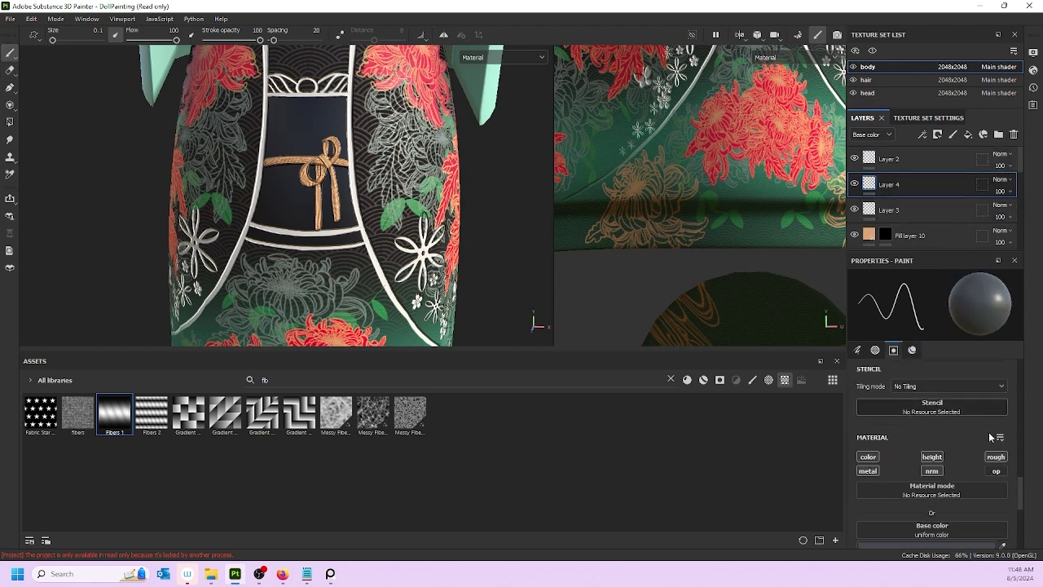
scroll(991, 437, down, 3)
click(937, 417)
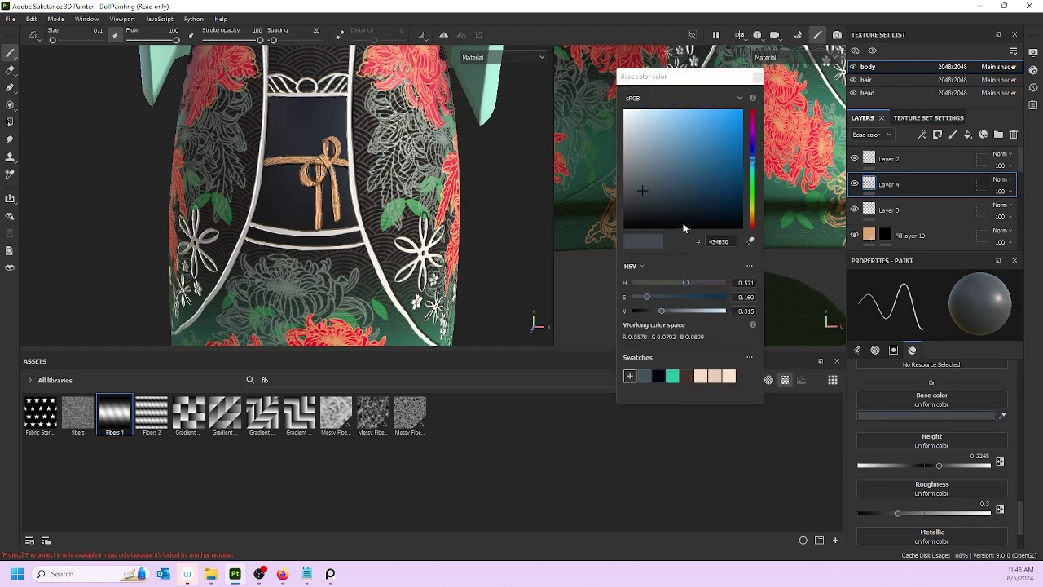
drag(752, 162, 755, 225)
drag(690, 194, 690, 198)
click(1027, 429)
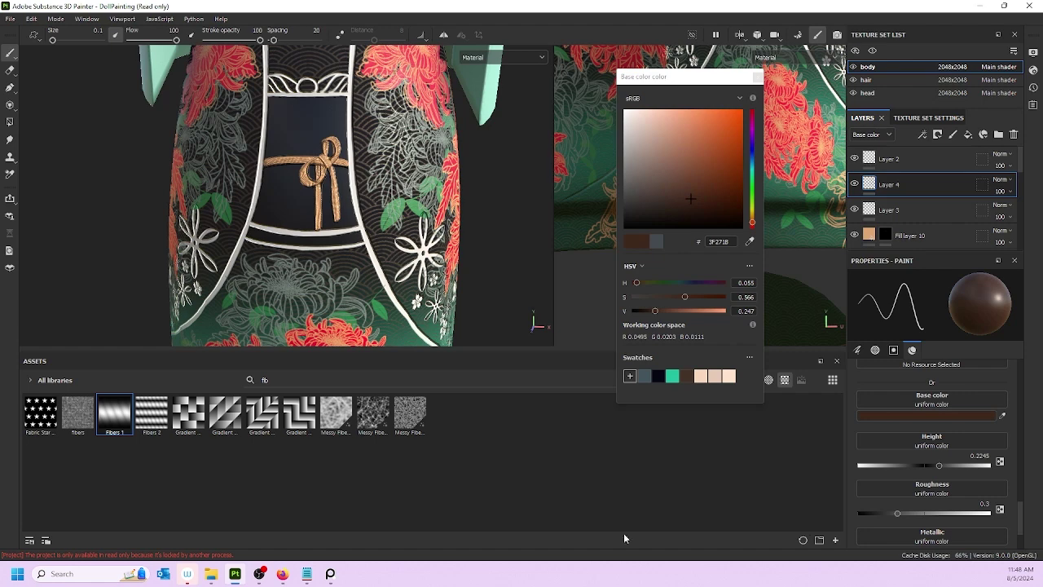
- Set the brush alpha's hardness to 0.44
scroll(918, 431, up, 8)
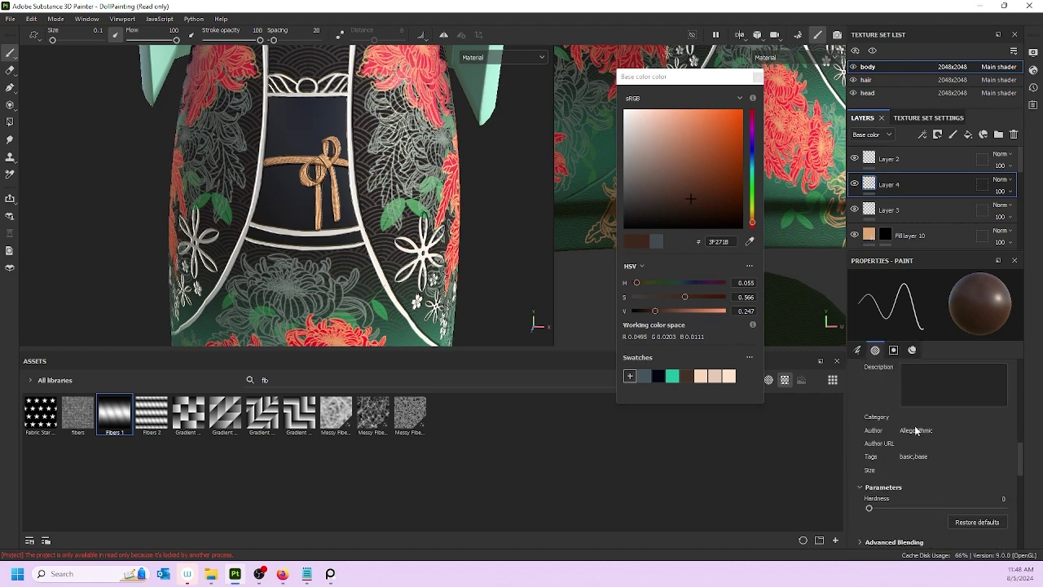
scroll(909, 439, up, 3)
scroll(906, 441, down, 4)
scroll(887, 457, up, 1)
scroll(887, 453, up, 4)
scroll(884, 456, down, 5)
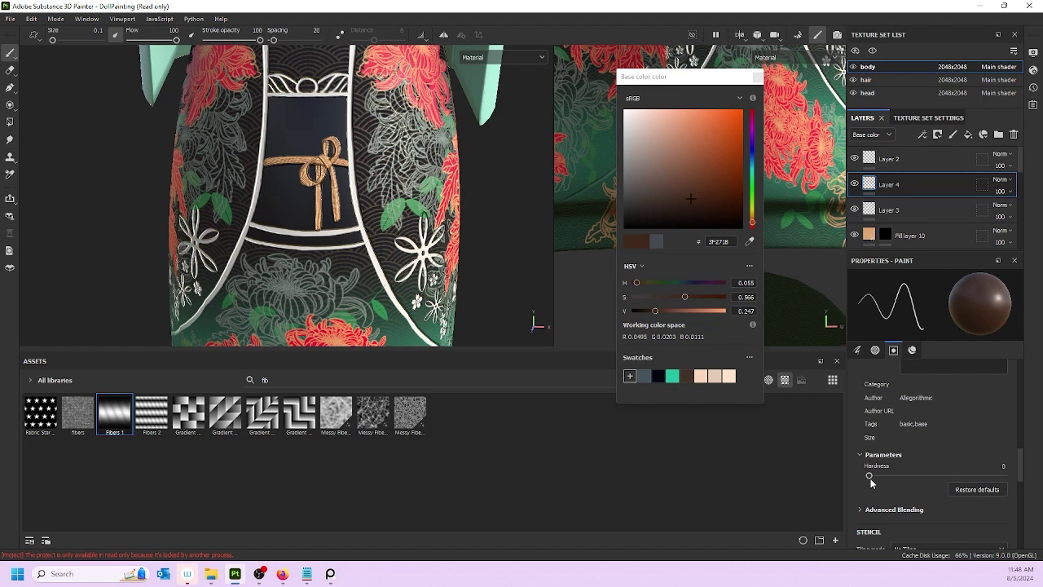
drag(917, 475, 927, 476)
scroll(301, 195, up, 2)
scroll(301, 196, up, 2)
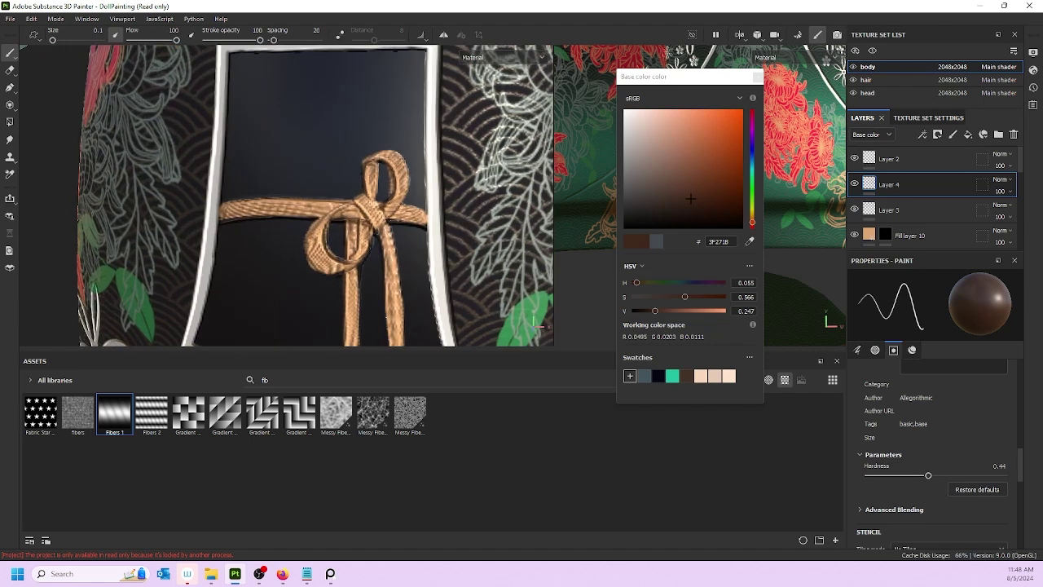
mouse_move(224, 220)
mouse_down()
mouse_move(242, 204)
mouse_move(348, 200)
mouse_up()
key(ctrl+z)
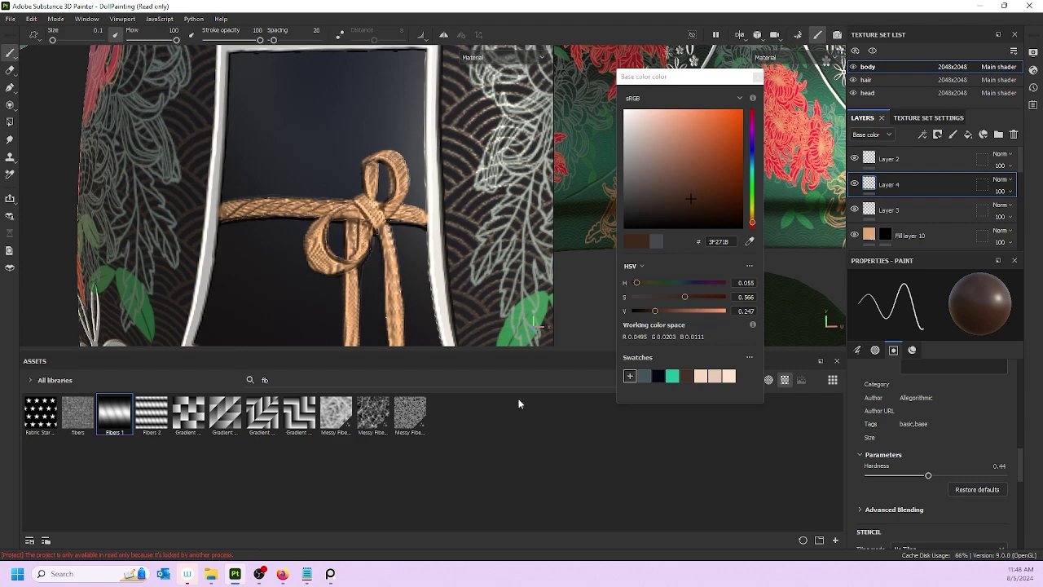
mouse_move(434, 232)
mouse_down()
mouse_move(386, 265)
mouse_move(440, 207)
mouse_move(317, 220)
mouse_move(338, 222)
mouse_up()
key(ctrl+z)
- Turn off the height channel in the brush material so strokes add no relief
scroll(342, 192, down, 5)
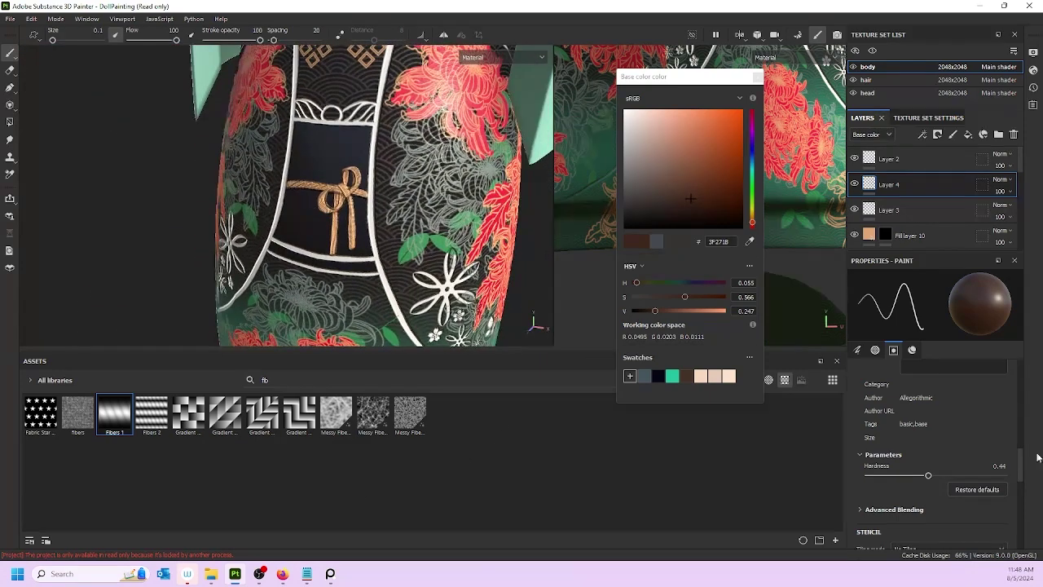
scroll(957, 479, down, 3)
scroll(957, 478, down, 2)
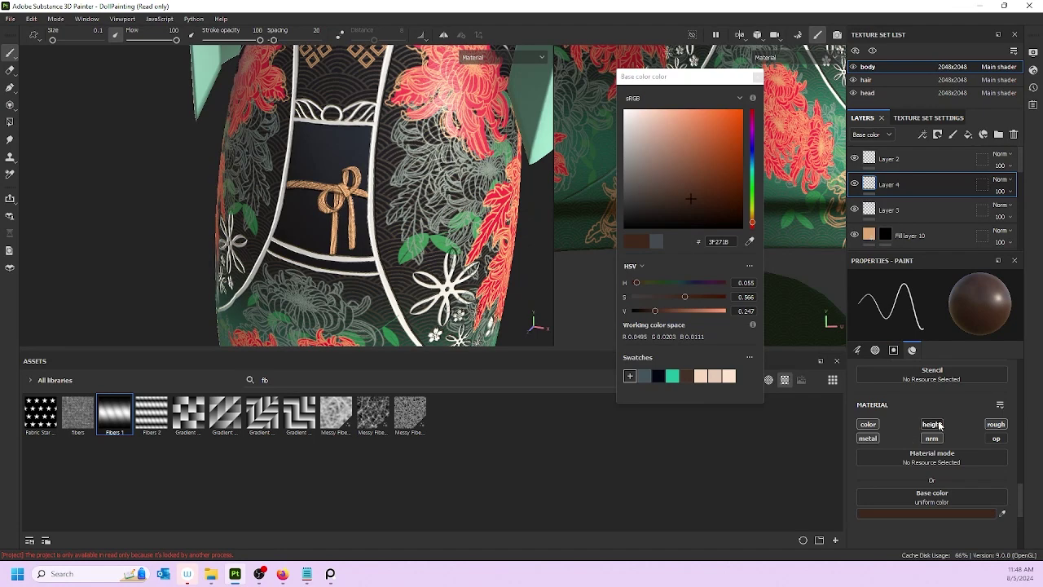
scroll(346, 204, up, 6)
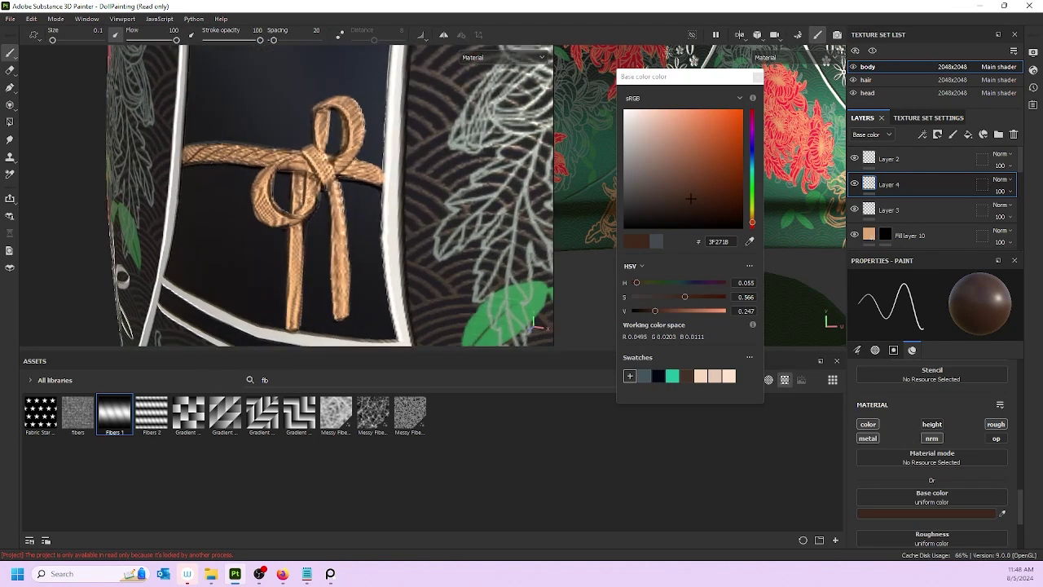
- Examine the cord, bow and front panel trim from several angles and distances
alt+middle_drag(351, 201, 443, 214)
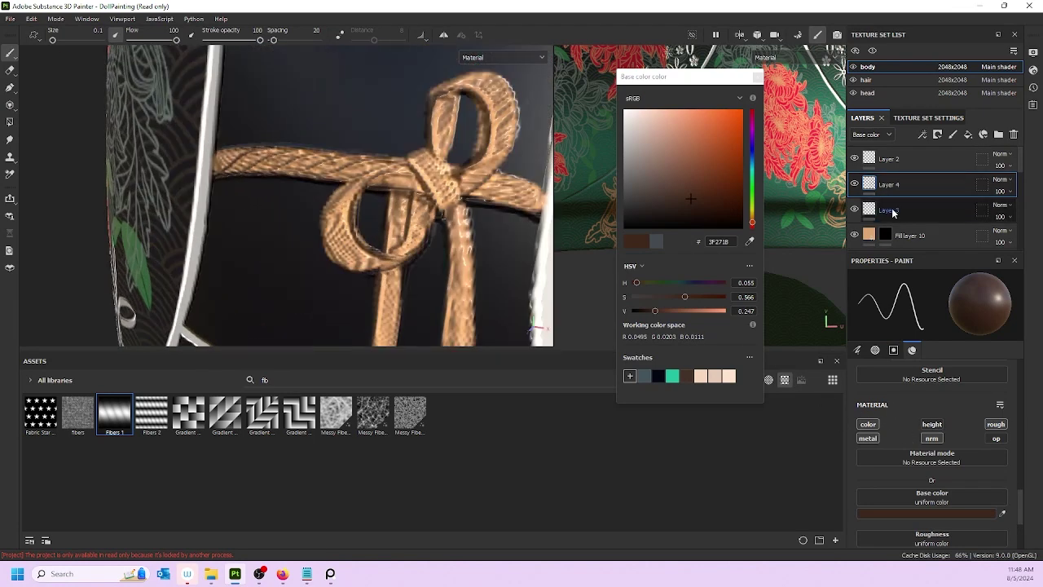
alt+drag(394, 180, 414, 178)
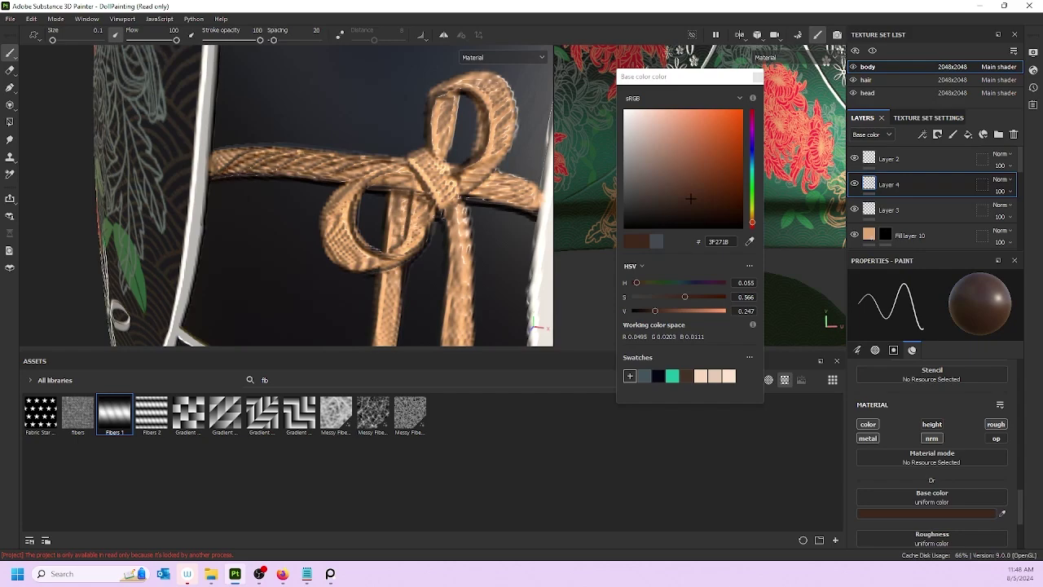
scroll(326, 195, down, 10)
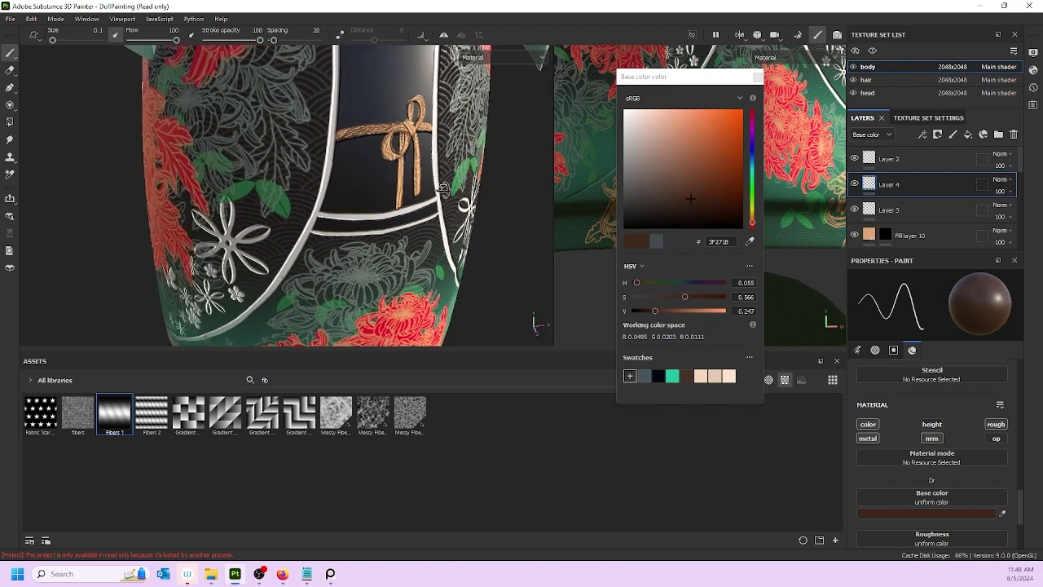
scroll(210, 163, up, 8)
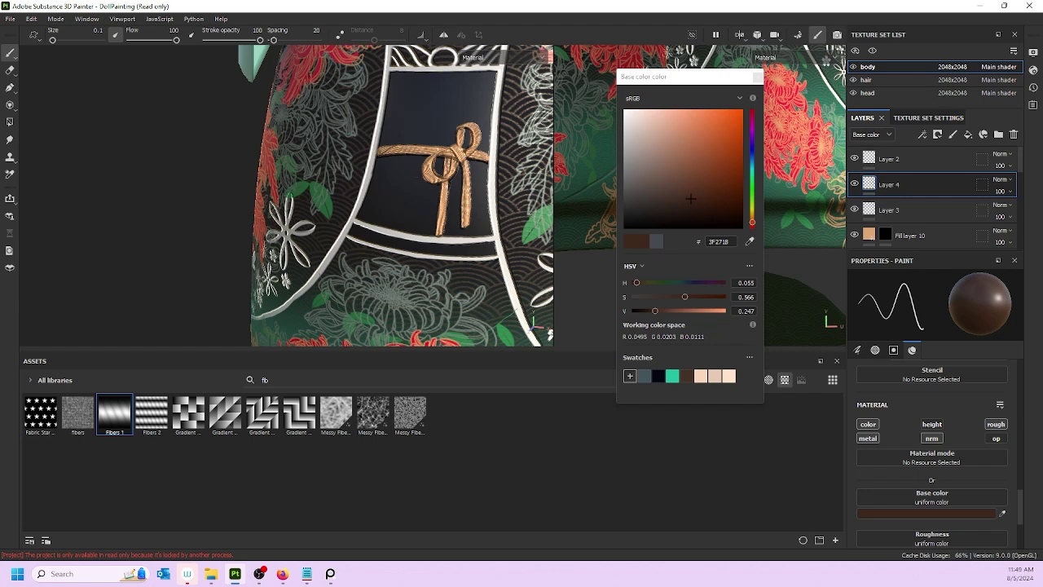
scroll(428, 86, up, 4)
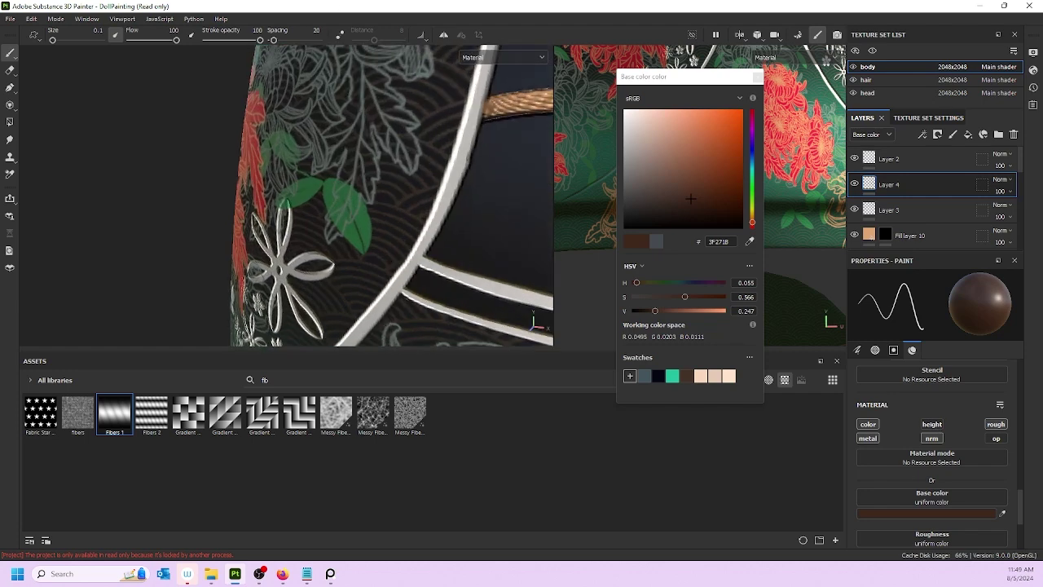
alt+drag(287, 204, 223, 234)
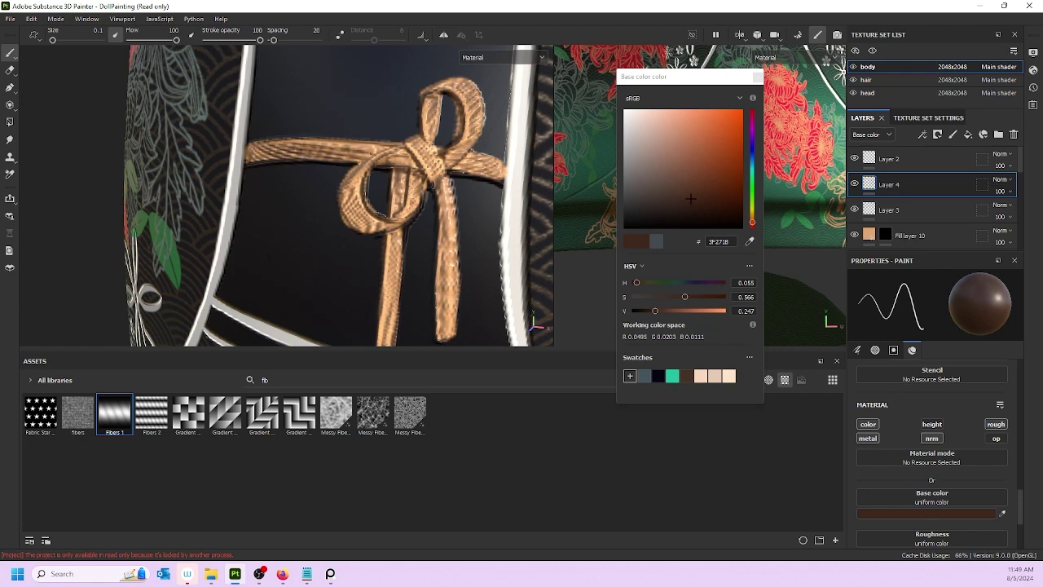
scroll(296, 133, down, 10)
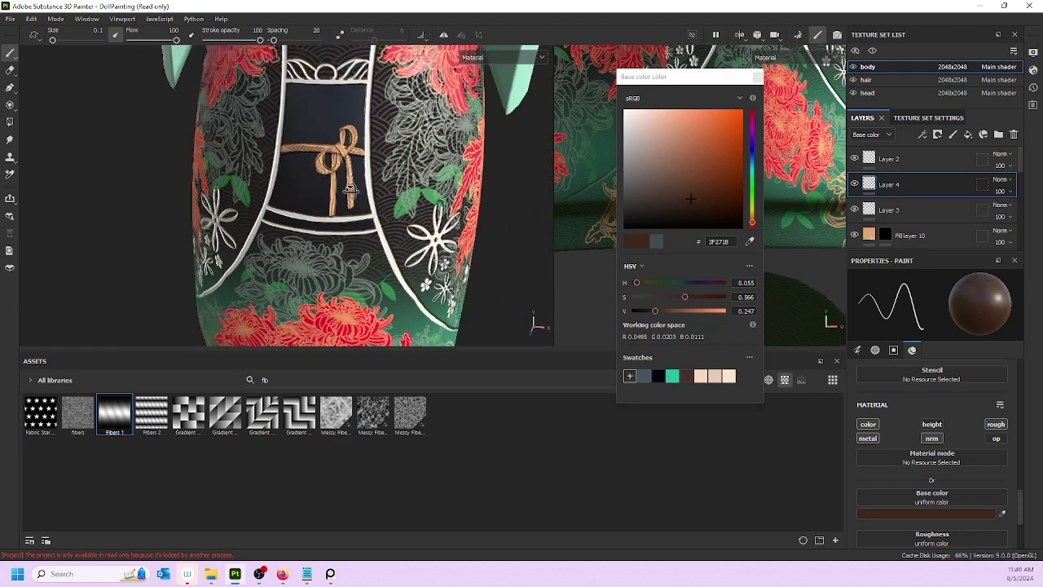
alt+drag(376, 192, 342, 201)
scroll(442, 200, up, 8)
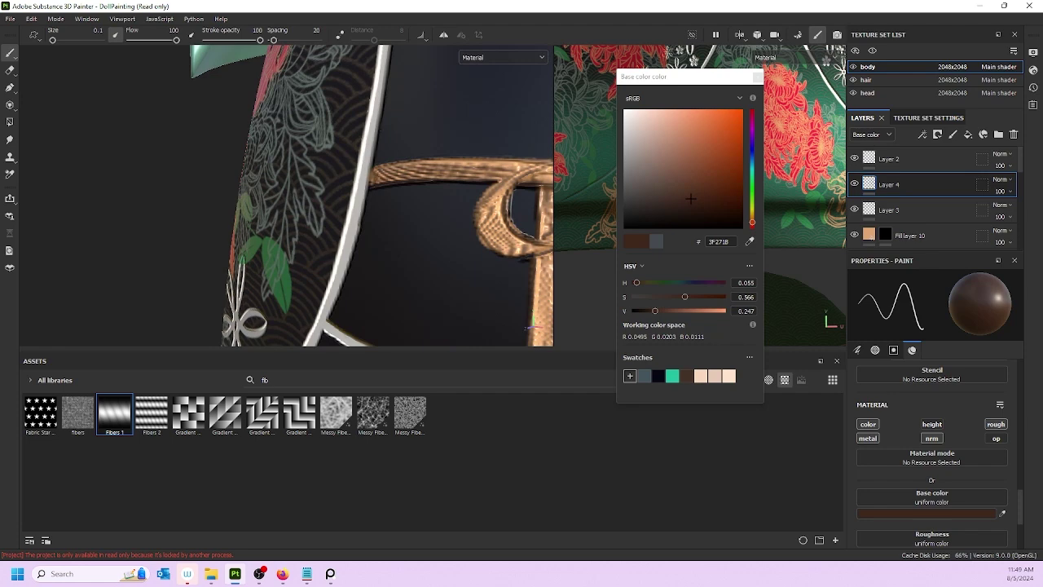
alt+middle_drag(453, 216, 290, 230)
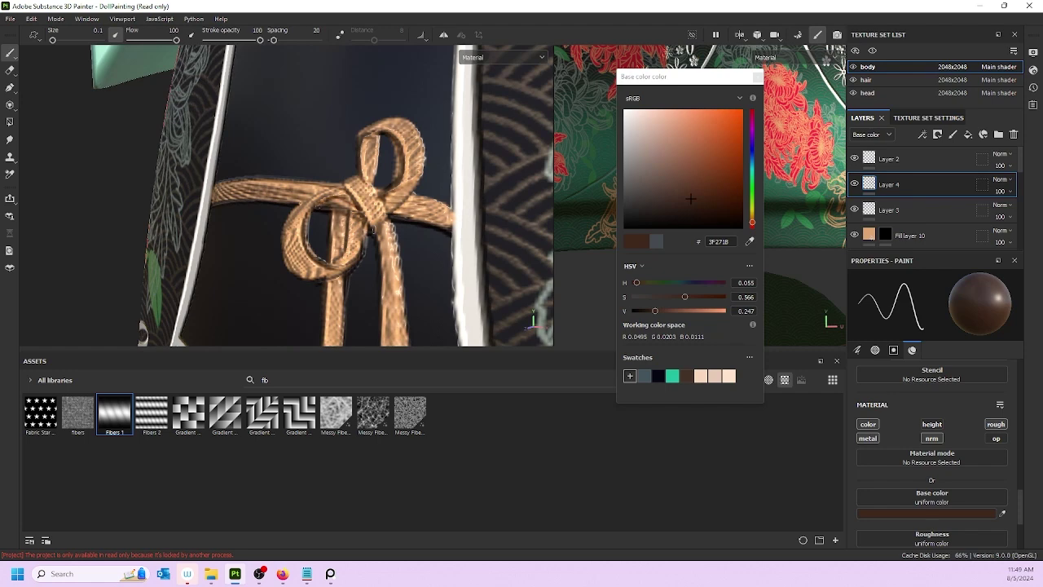
- Paint dark brown lines beside the bow's knot and inside its upper loop with brush size 0.52
ctrl+right_drag(329, 203, 338, 203)
drag(351, 198, 319, 208)
mouse_move(371, 145)
mouse_down()
mouse_move(366, 182)
mouse_move(371, 145)
mouse_move(373, 179)
mouse_move(375, 137)
mouse_move(389, 136)
mouse_move(395, 183)
mouse_up()
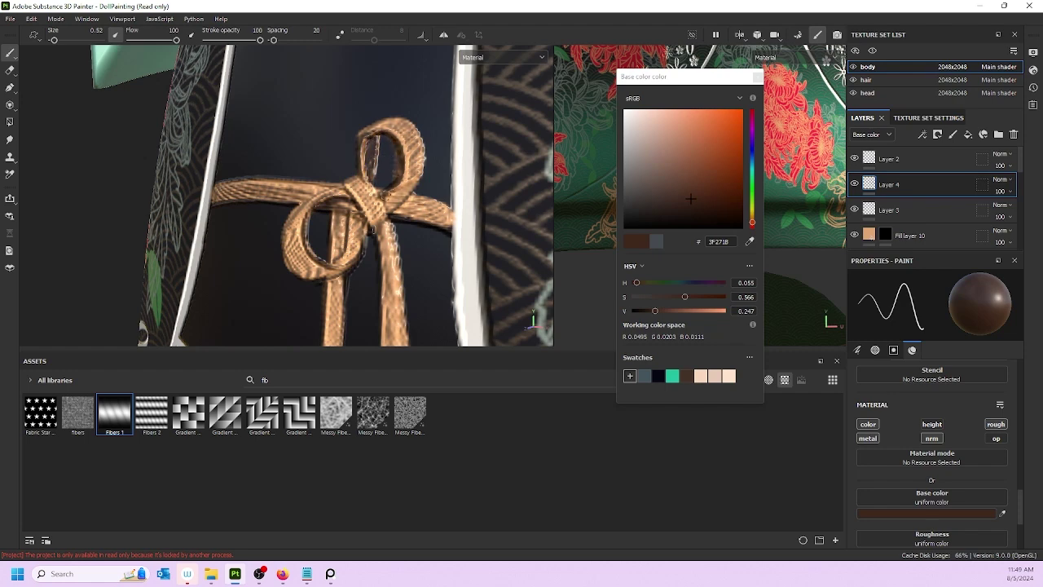
scroll(348, 236, down, 5)
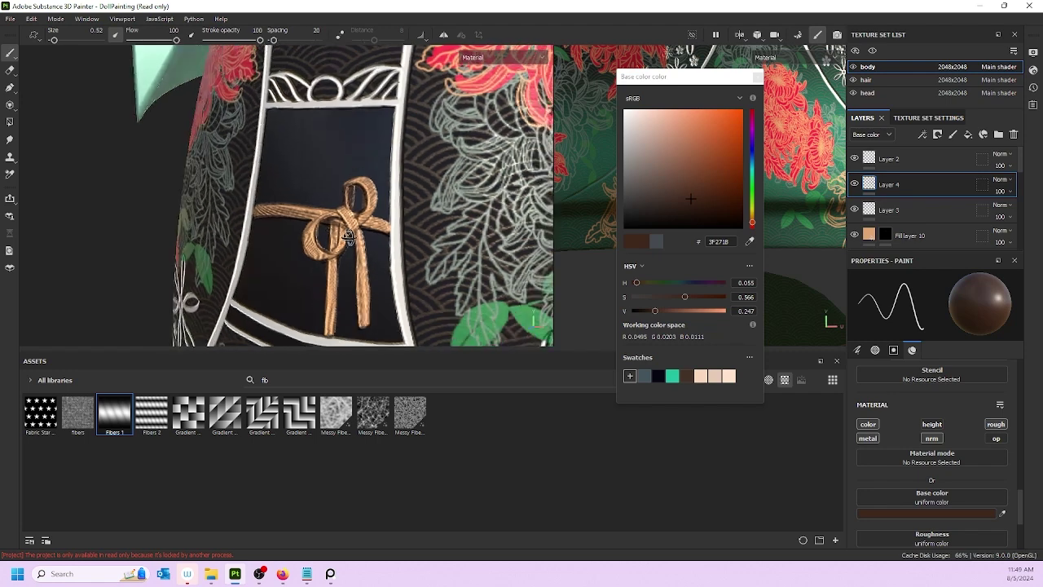
scroll(348, 236, up, 5)
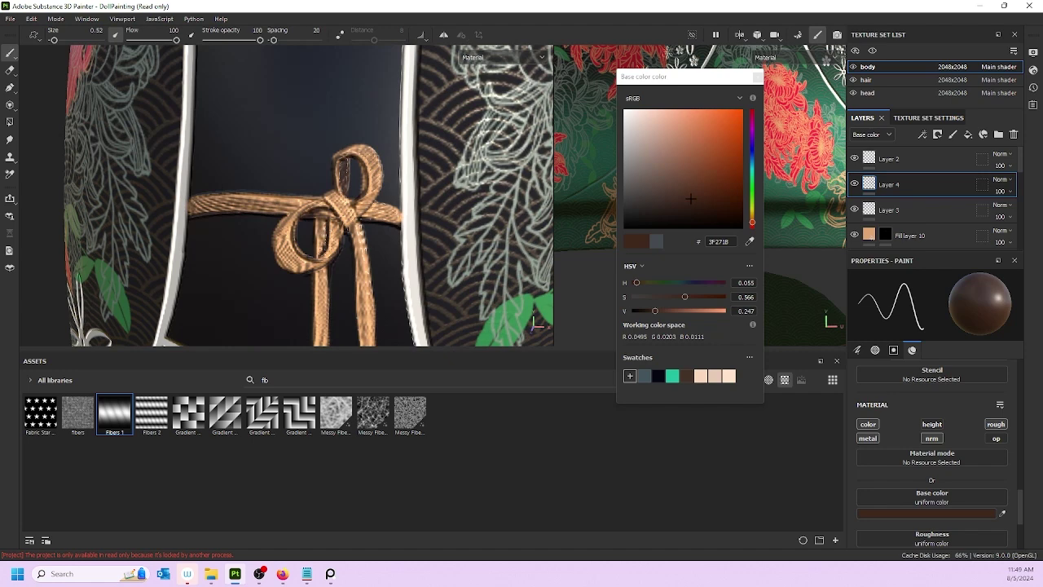
- Toggle Layer 3's visibility to compare the bow with and without its thin outlines, leaving the layer hidden
click(856, 210)
click(855, 210)
click(855, 210)
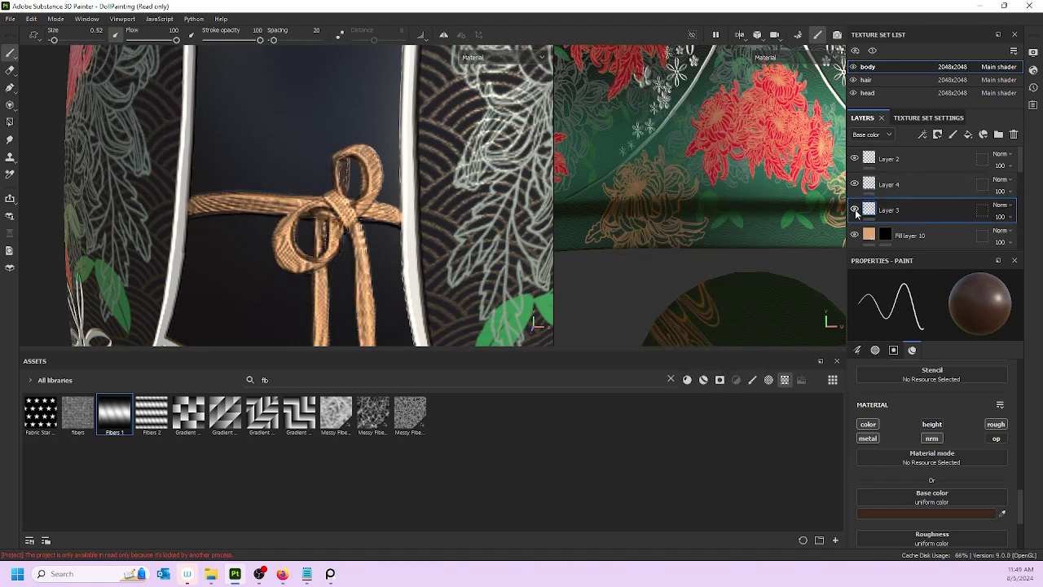
click(856, 210)
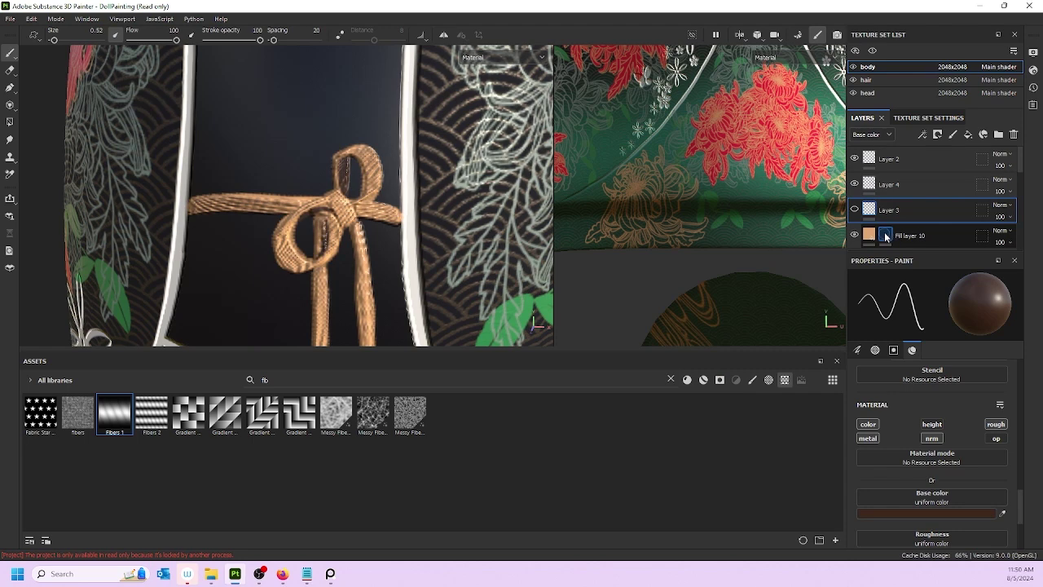
- Set Fill layer 10's roughness to 0.4776 and its metallic value to 0.1592
click(885, 234)
scroll(897, 207, down, 5)
scroll(896, 200, up, 3)
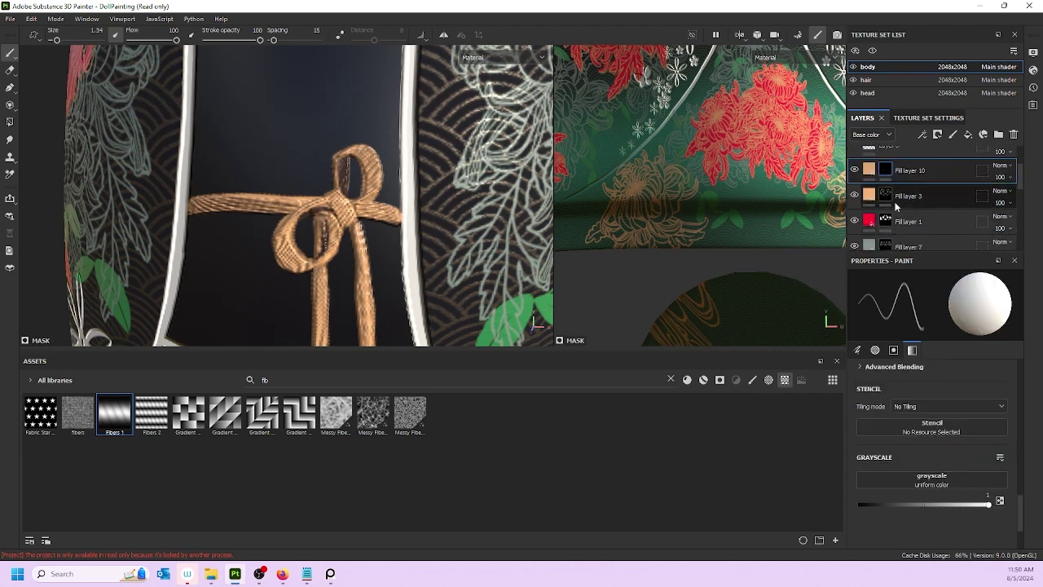
scroll(918, 510, down, 2)
scroll(930, 466, up, 3)
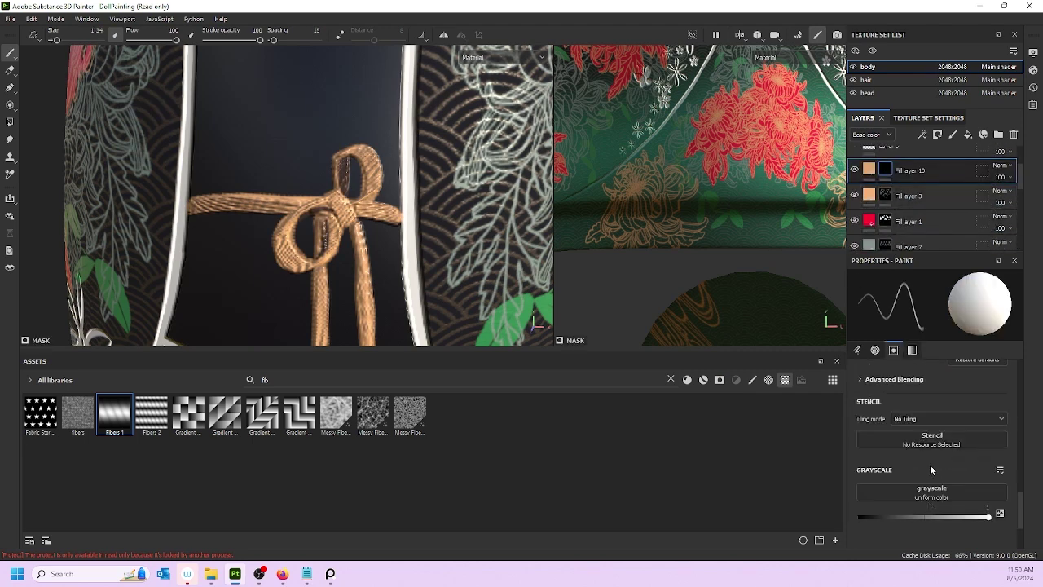
click(869, 169)
scroll(906, 486, down, 1)
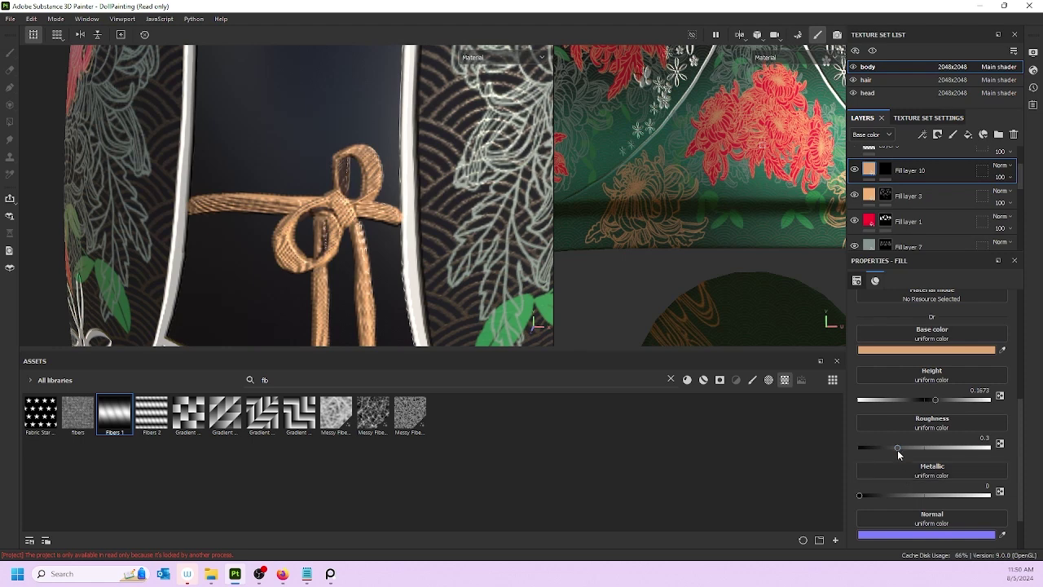
click(896, 448)
drag(936, 448, 859, 448)
drag(939, 448, 944, 448)
drag(860, 494, 878, 494)
drag(934, 450, 922, 448)
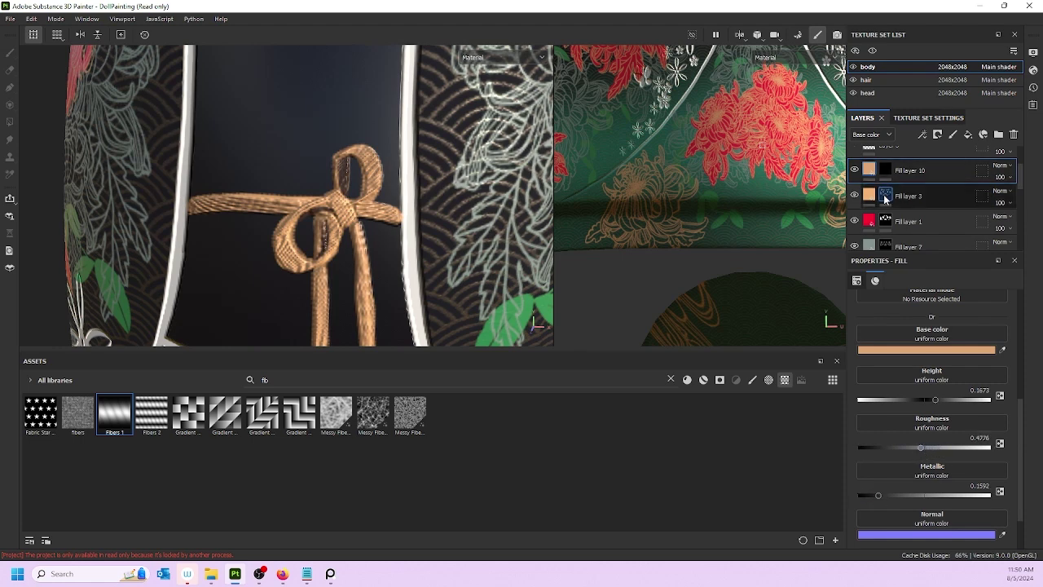
- Check the front panel from another angle, then show and select Layer 3
click(880, 194)
scroll(274, 231, down, 4)
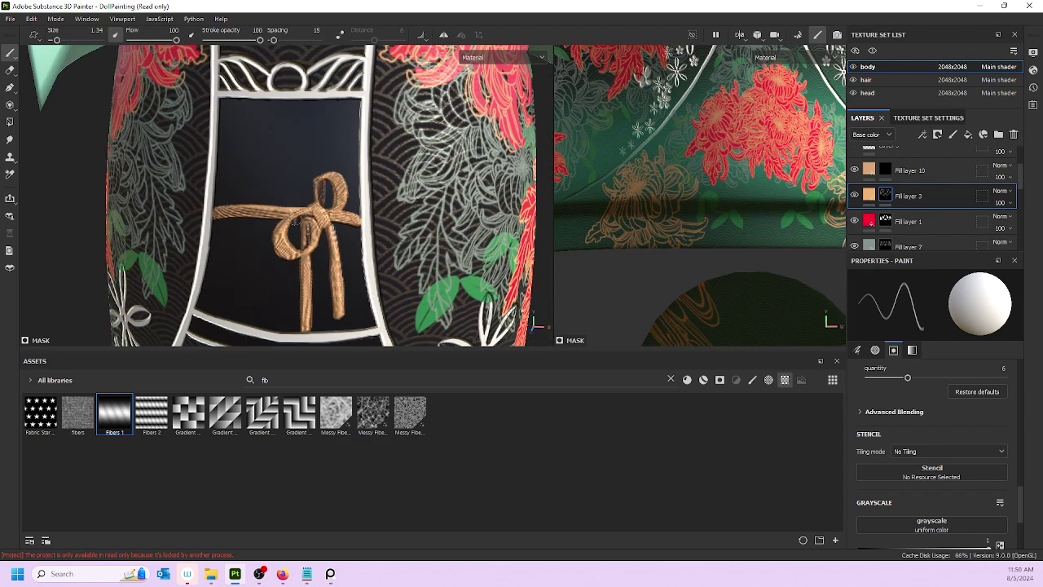
alt+drag(276, 230, 399, 183)
click(862, 169)
scroll(916, 200, up, 3)
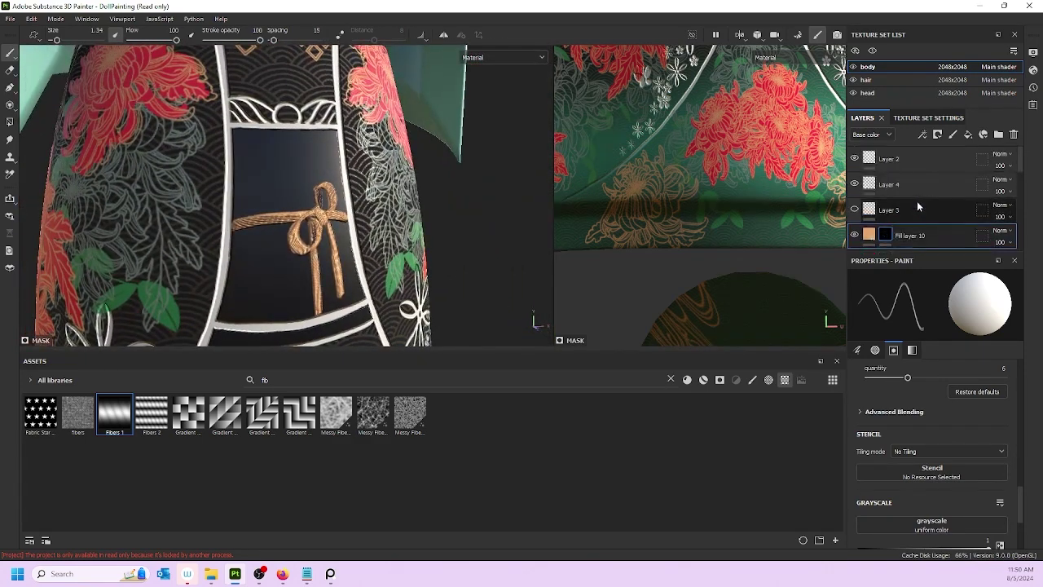
click(866, 210)
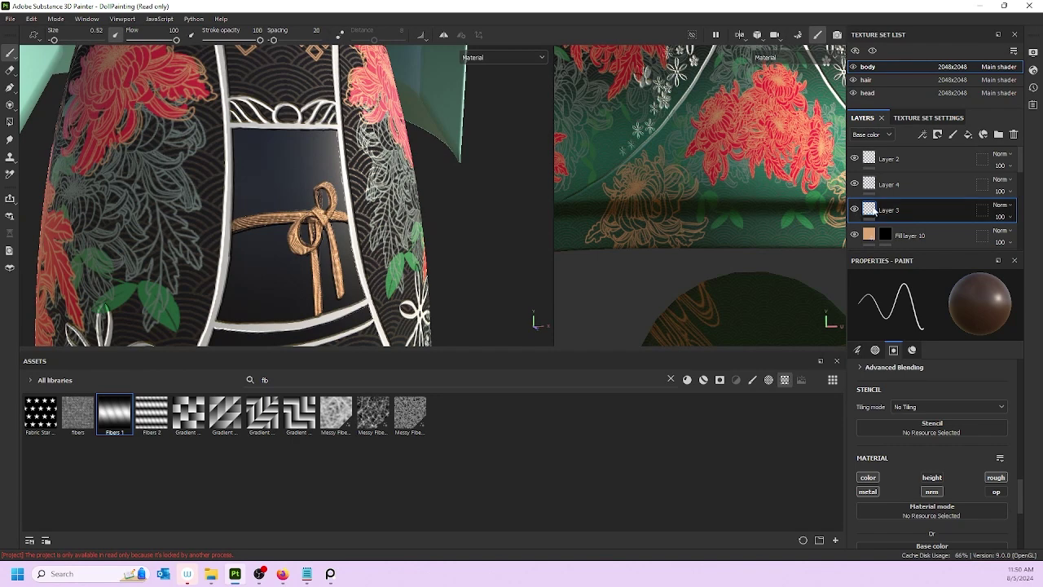
- Set the brush material's roughness to 0.7224 and its metallic value to 0.0857
scroll(904, 440, down, 2)
scroll(903, 449, down, 1)
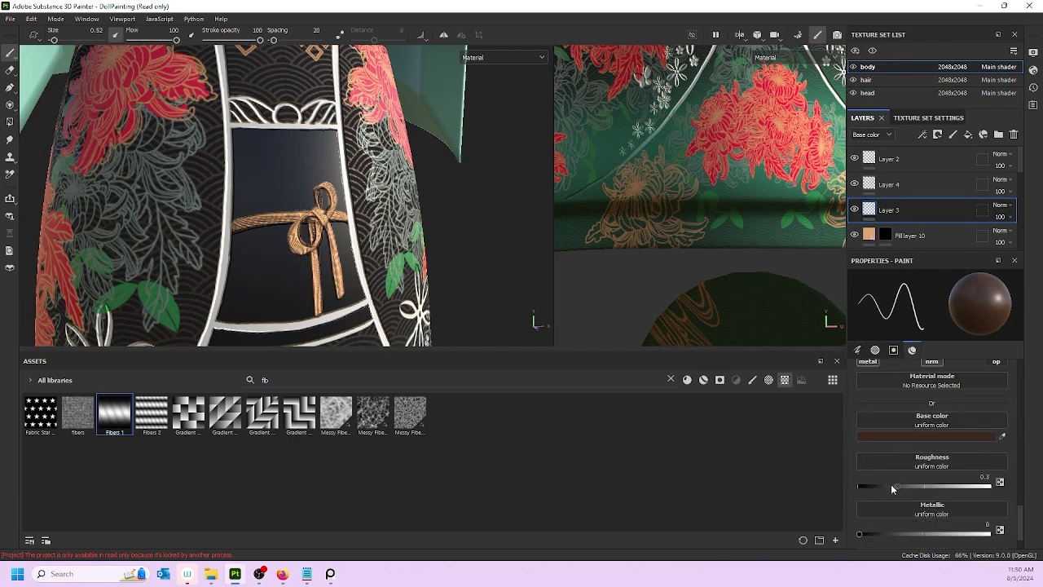
drag(896, 485, 939, 486)
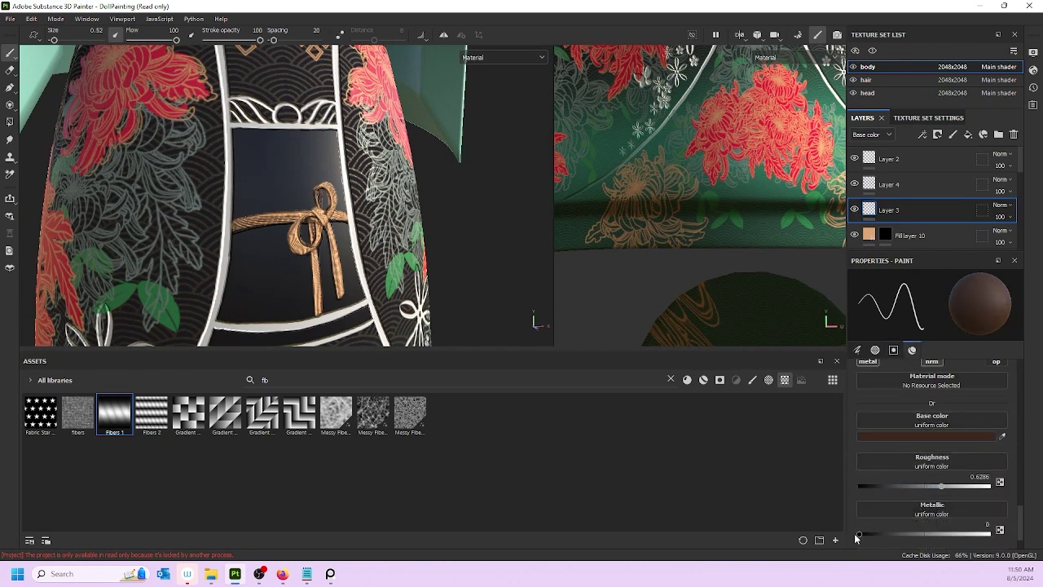
drag(945, 487, 954, 486)
drag(859, 534, 867, 533)
- Make Layer 4 the active paint layer and frame the bow in close-up
click(872, 189)
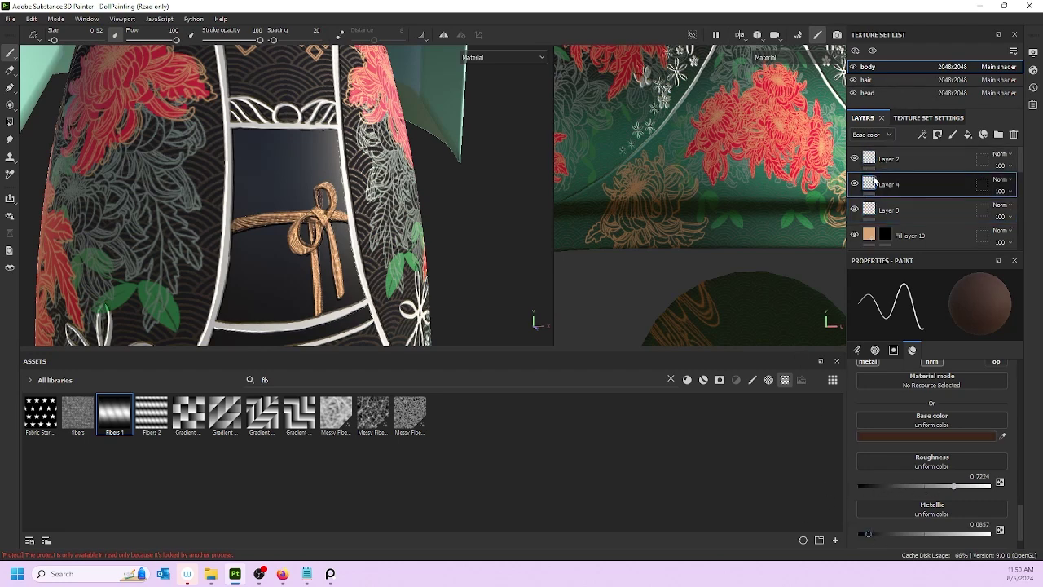
scroll(337, 202, up, 3)
scroll(284, 195, up, 2)
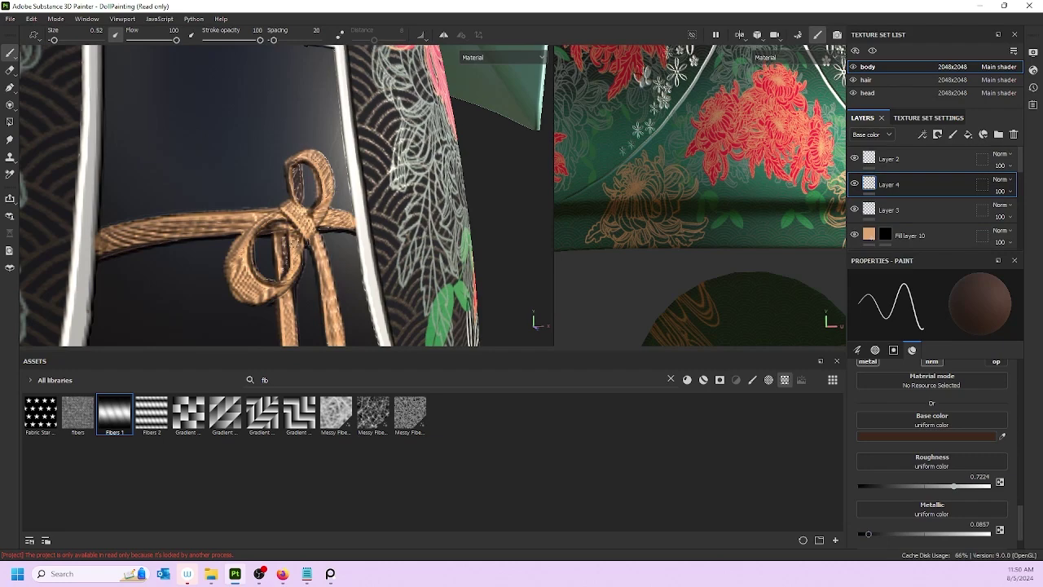
mouse_move(284, 267)
alt+mouse_down()
mouse_move(210, 266)
mouse_move(241, 282)
mouse_move(251, 262)
alt+mouse_up()
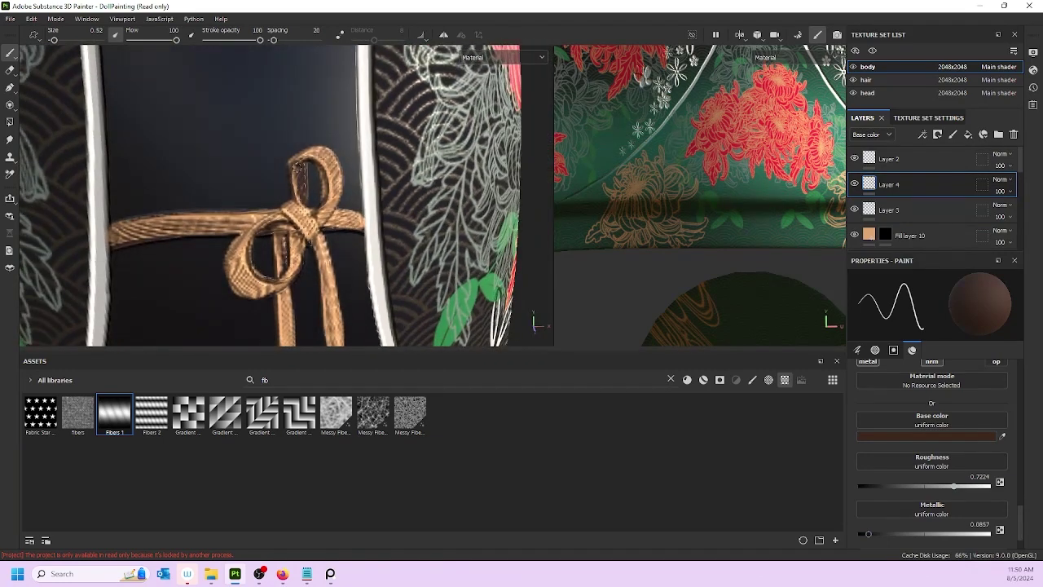
- Paint a short dark brown shading stroke inside the upper loop of the golden bow on Layer 4
mouse_move(297, 167)
mouse_down()
mouse_move(303, 192)
mouse_move(321, 177)
mouse_move(302, 160)
mouse_up()
alt+middle_drag(327, 255, 315, 141)
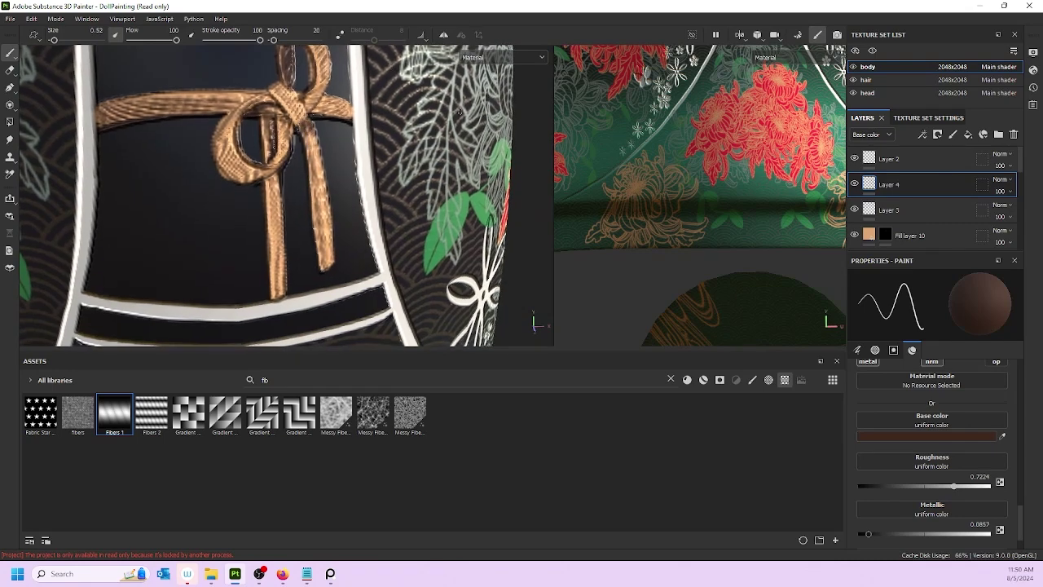
- Inspect the Height channel of the body around the bow, then show only the Base color channel
key(b)
click(497, 57)
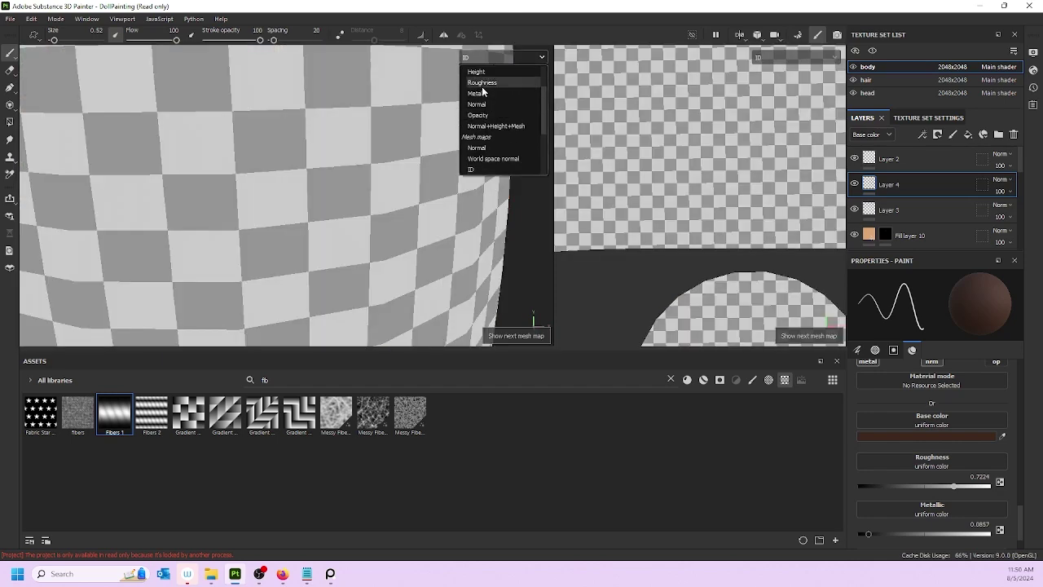
click(521, 71)
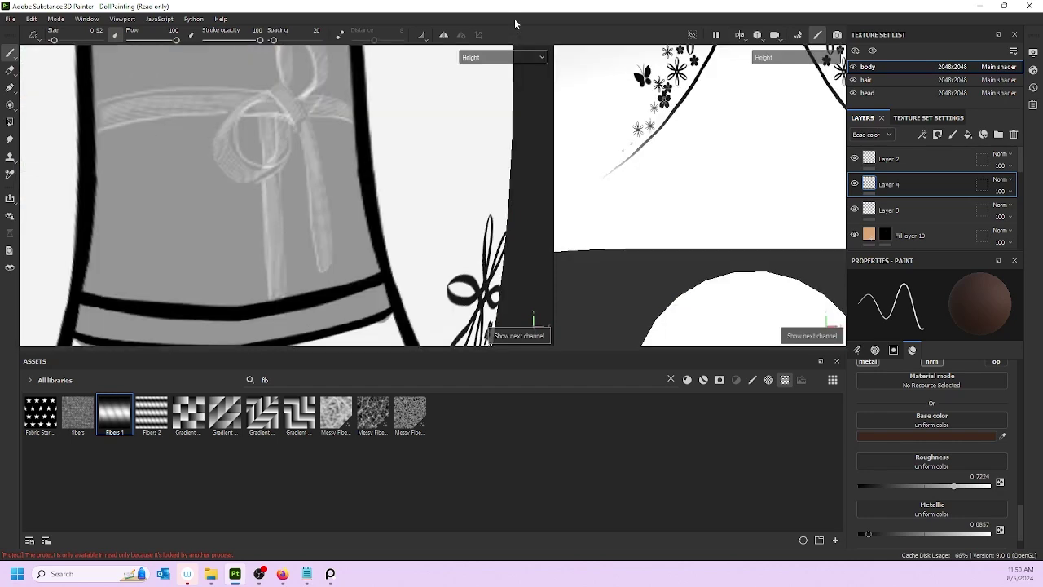
scroll(260, 163, down, 1)
click(480, 63)
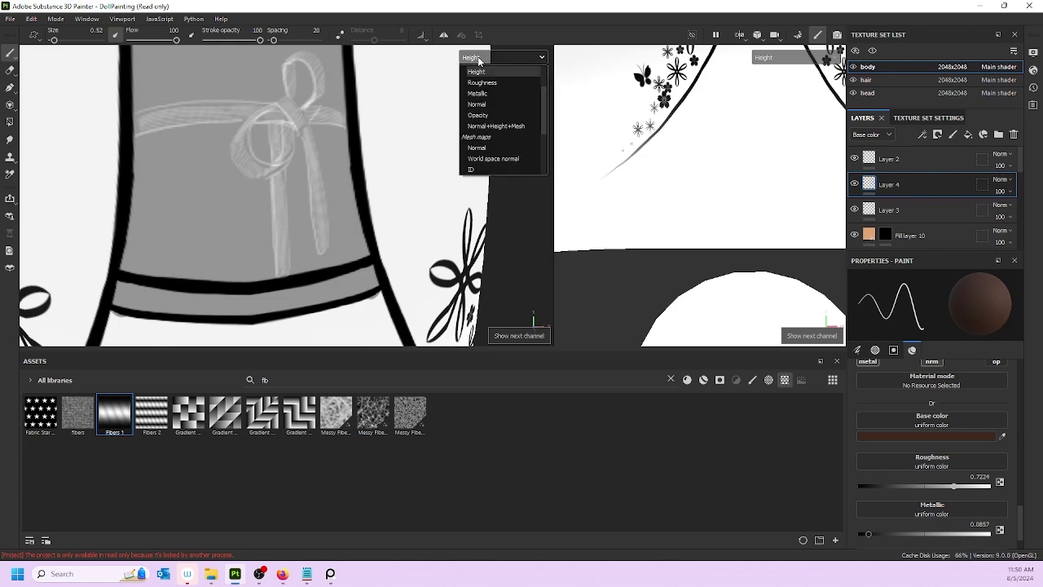
click(485, 94)
scroll(271, 141, down, 3)
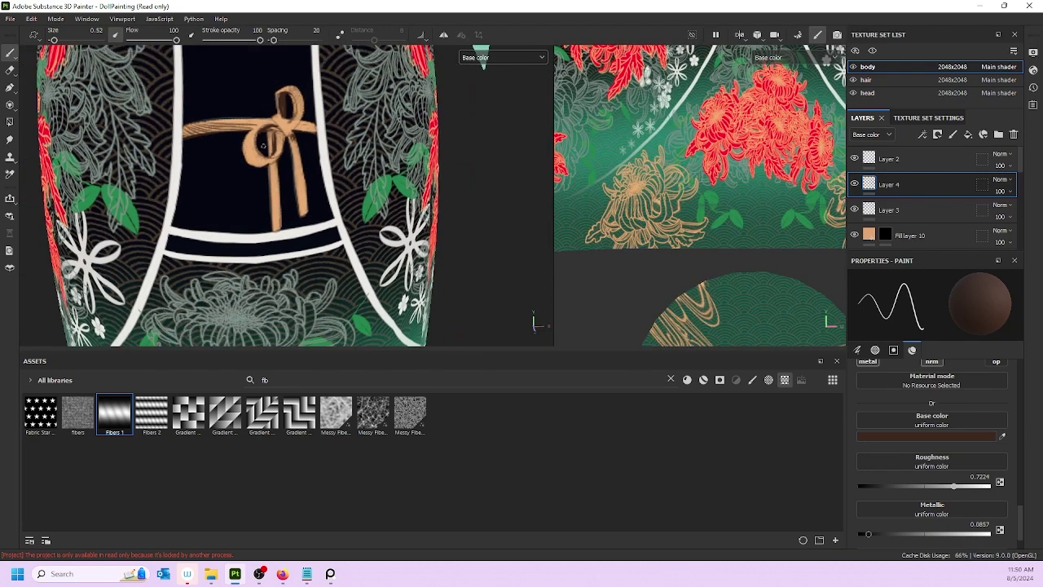
- Paint dark brown shading inside the bow's upper loop, working in the Base color view
alt+drag(262, 145, 233, 123)
scroll(248, 152, up, 3)
scroll(247, 151, down, 5)
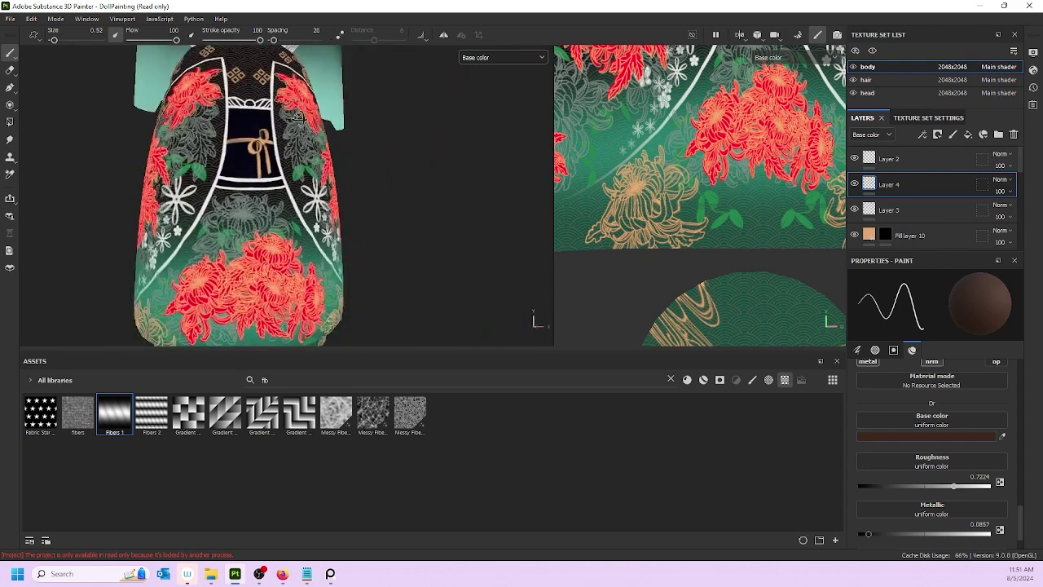
scroll(236, 126, up, 6)
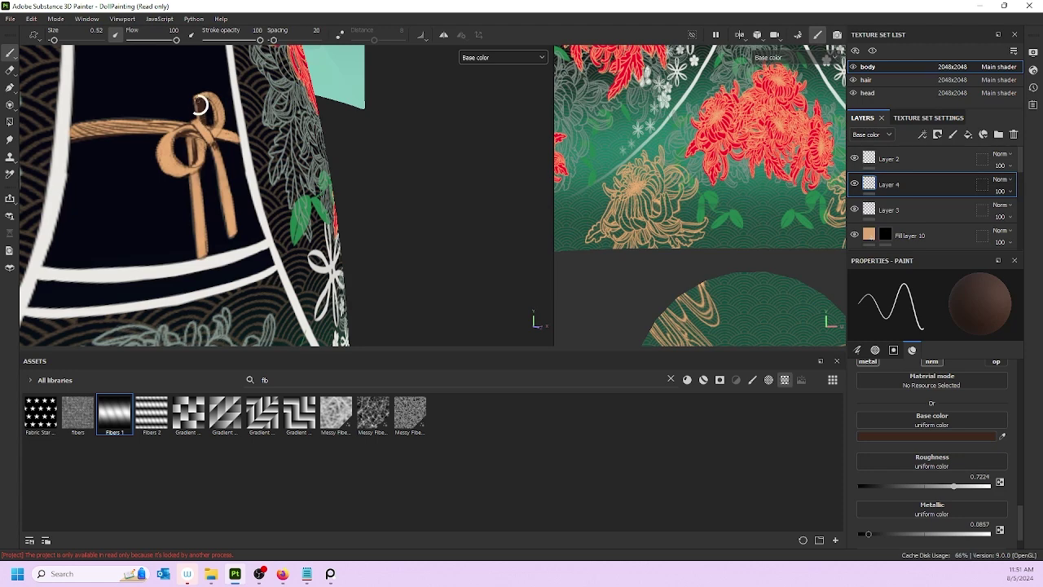
drag(200, 104, 210, 105)
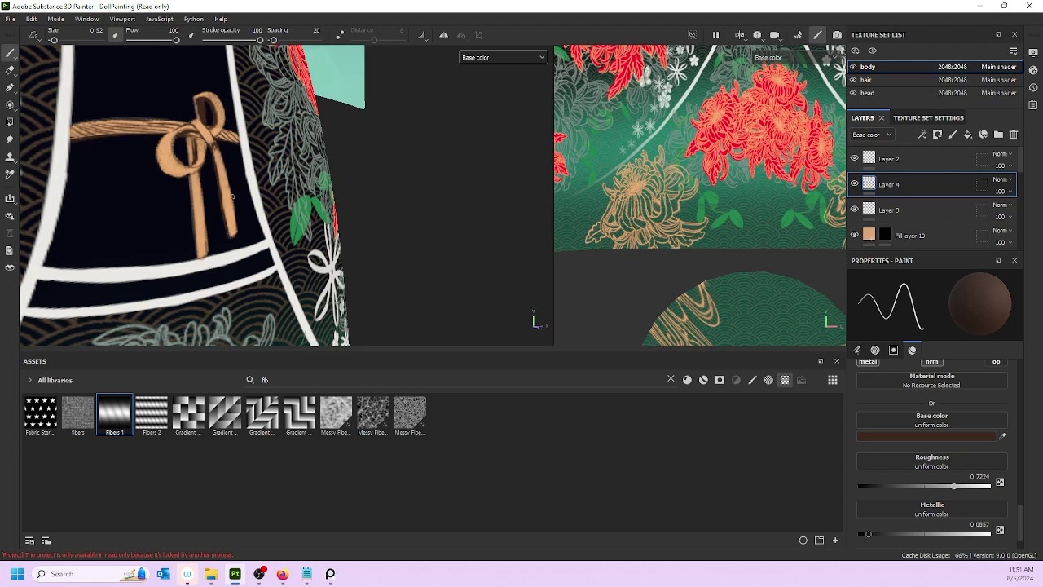
- Try brown shading strokes along the bow's knot and hanging ends, undoing each one
drag(207, 189, 209, 114)
key(ctrl+z)
mouse_move(215, 197)
alt+mouse_down()
mouse_move(231, 166)
mouse_move(224, 191)
alt+mouse_up()
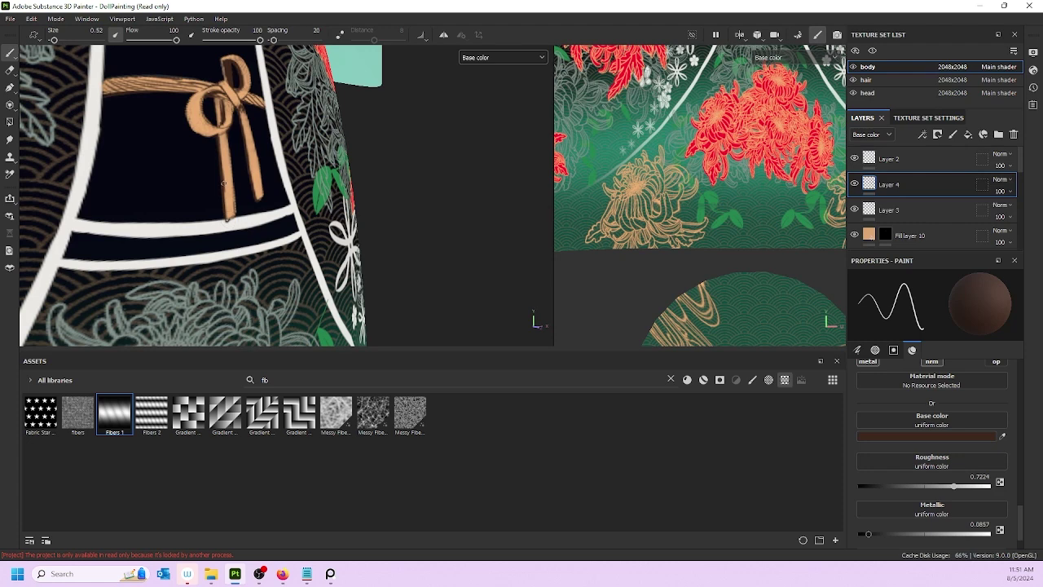
drag(223, 183, 228, 217)
key(ctrl+z)
scroll(246, 168, down, 5)
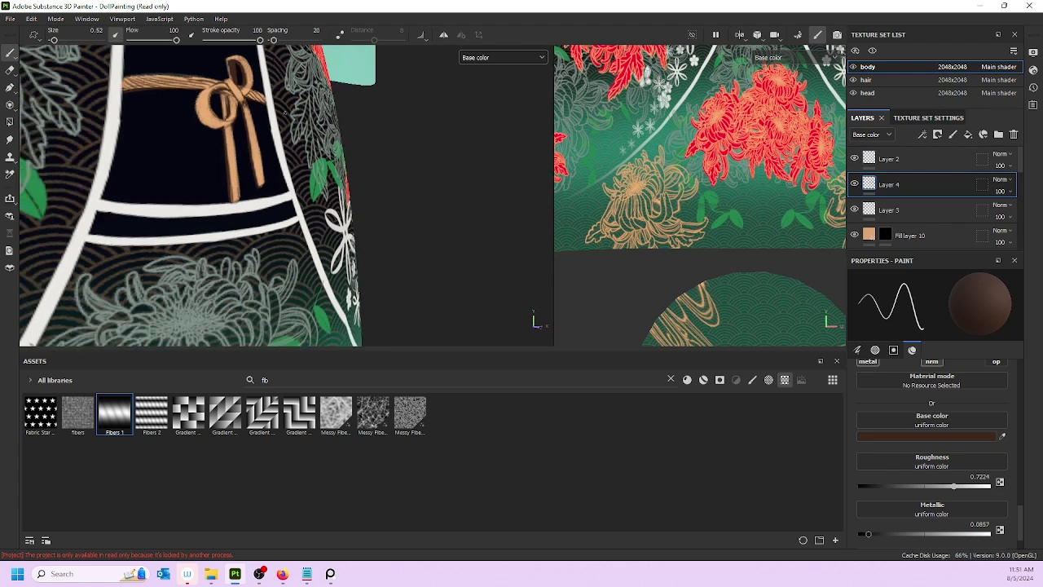
scroll(272, 92, up, 5)
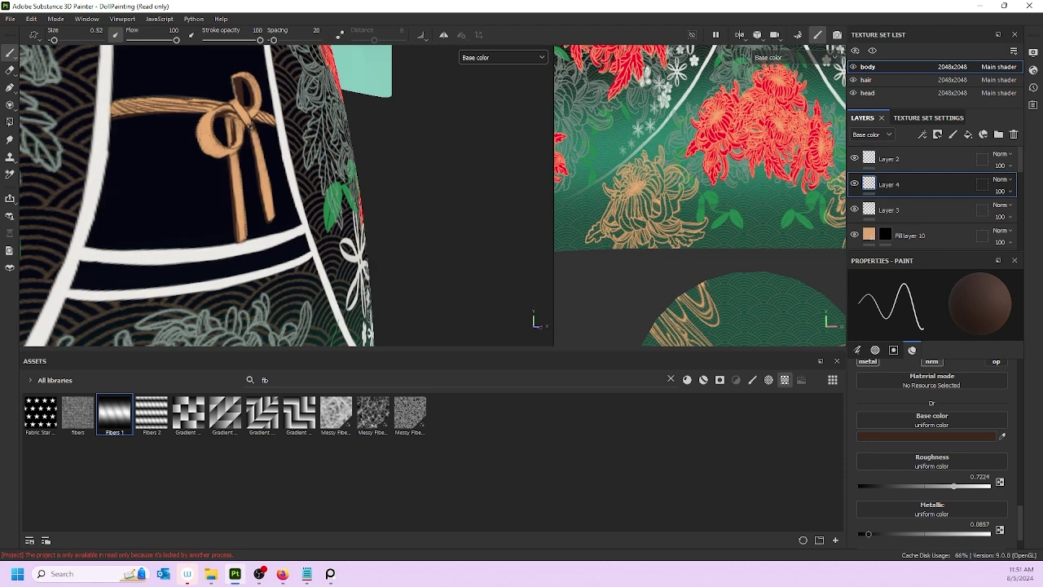
drag(251, 128, 261, 159)
key(ctrl+z)
drag(252, 128, 258, 165)
key(ctrl+z)
- Show the full material again and paint dark brown shading strokes down both hanging ends of the bow
key(m)
drag(260, 154, 266, 193)
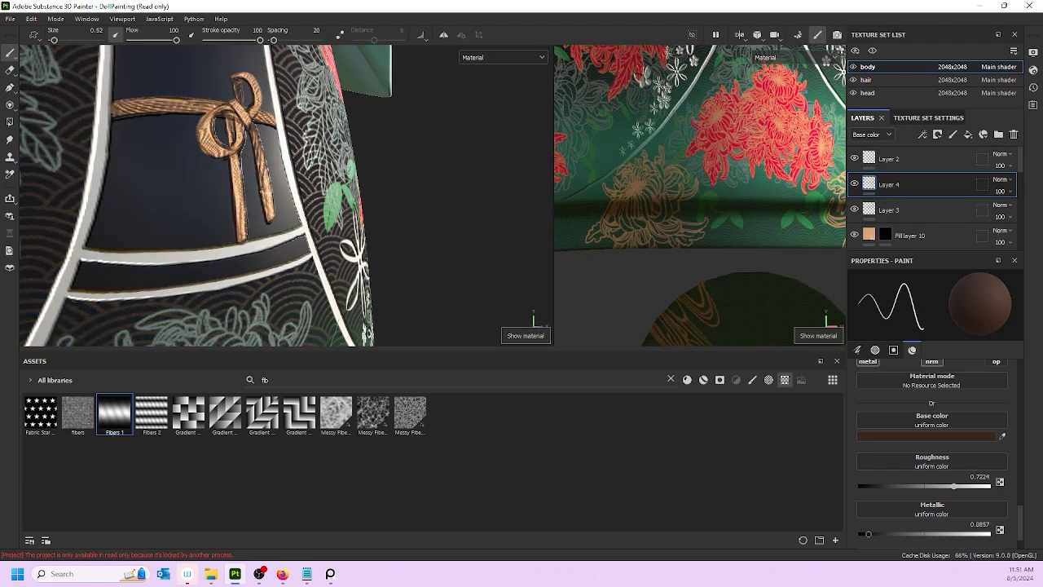
key(ctrl+z)
drag(260, 152, 273, 219)
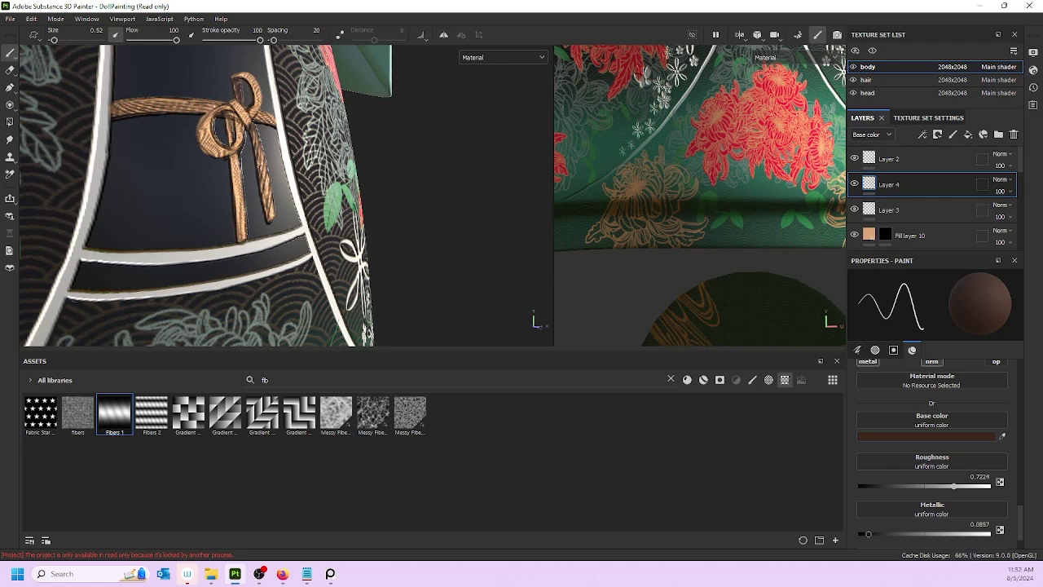
drag(238, 161, 246, 246)
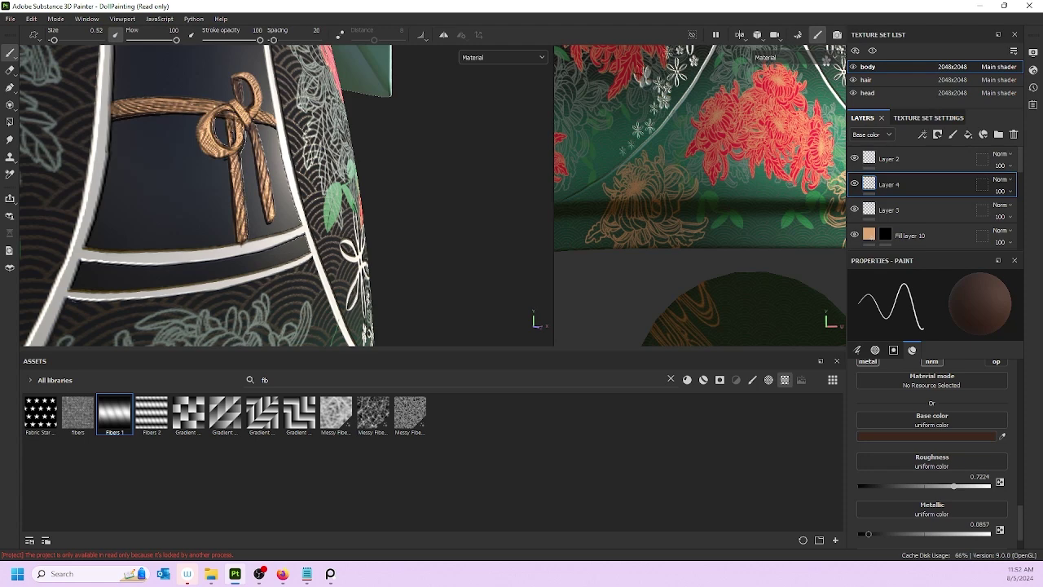
- Try a brown shading stroke around the bow's lower loop and undo it
scroll(204, 69, up, 3)
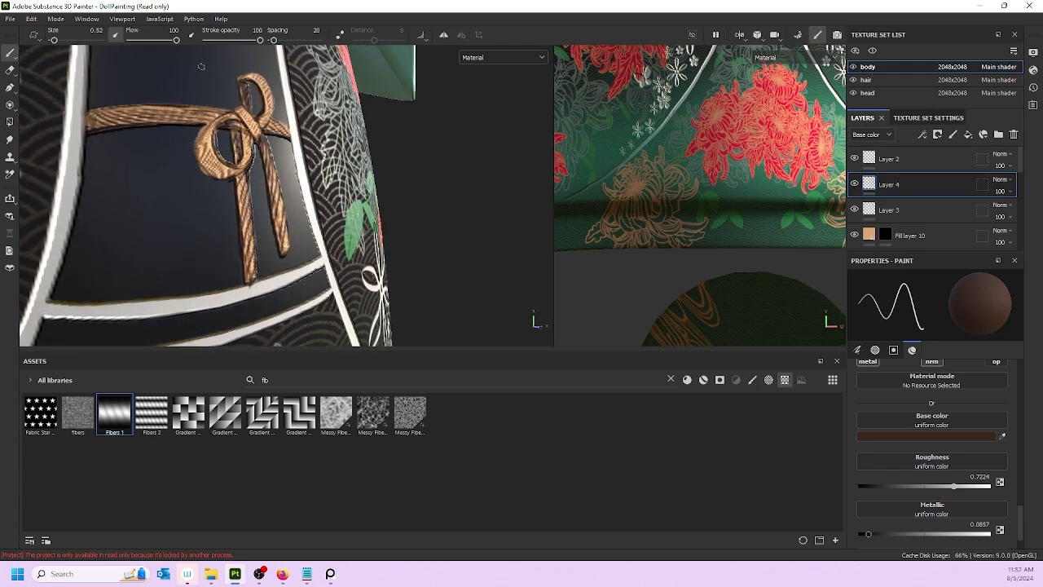
drag(230, 115, 198, 146)
key(ctrl+z)
key(ctrl+z)
- Change the brush's base color to a pale peach, FFD8A8
scroll(218, 176, down, 5)
scroll(325, 176, down, 3)
alt+drag(383, 175, 320, 183)
alt+middle_drag(320, 181, 384, 178)
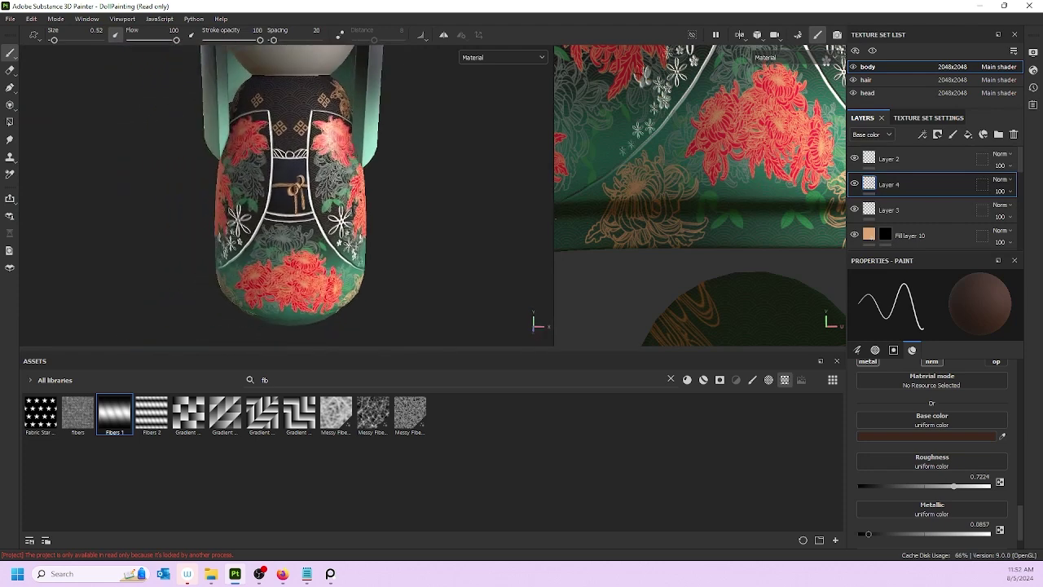
click(965, 435)
click(715, 115)
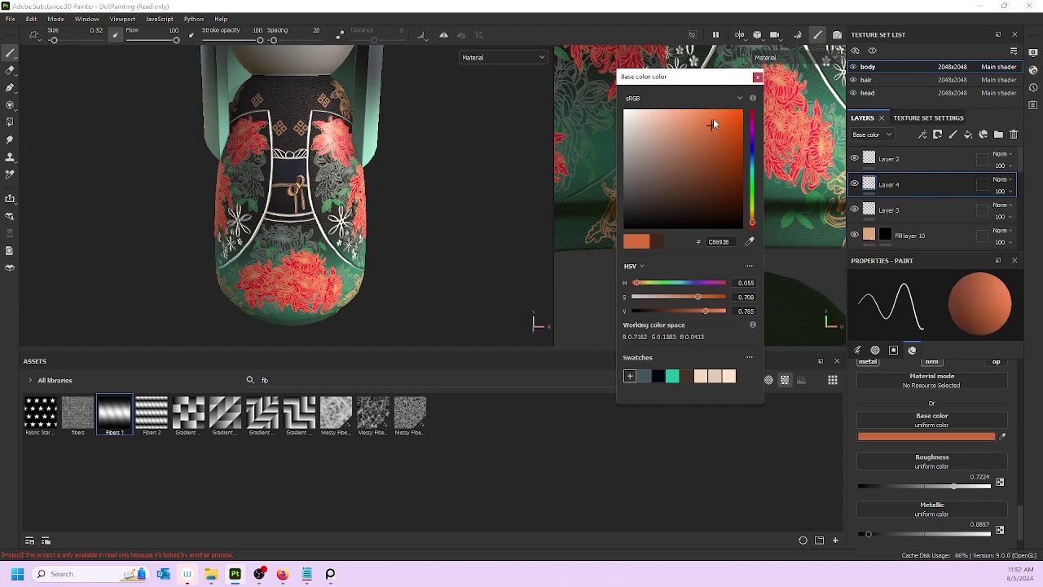
click(751, 220)
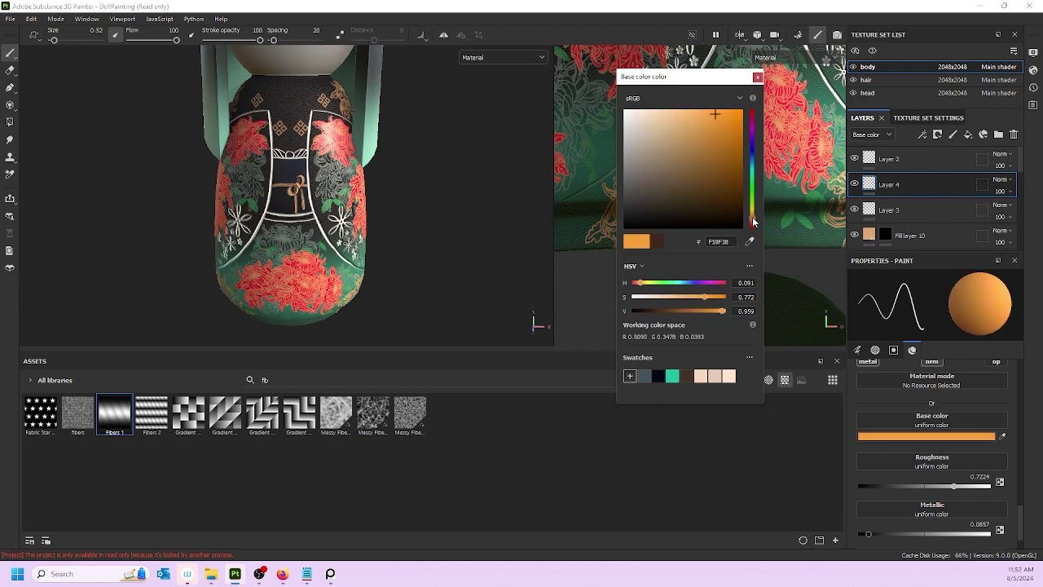
drag(708, 123, 712, 108)
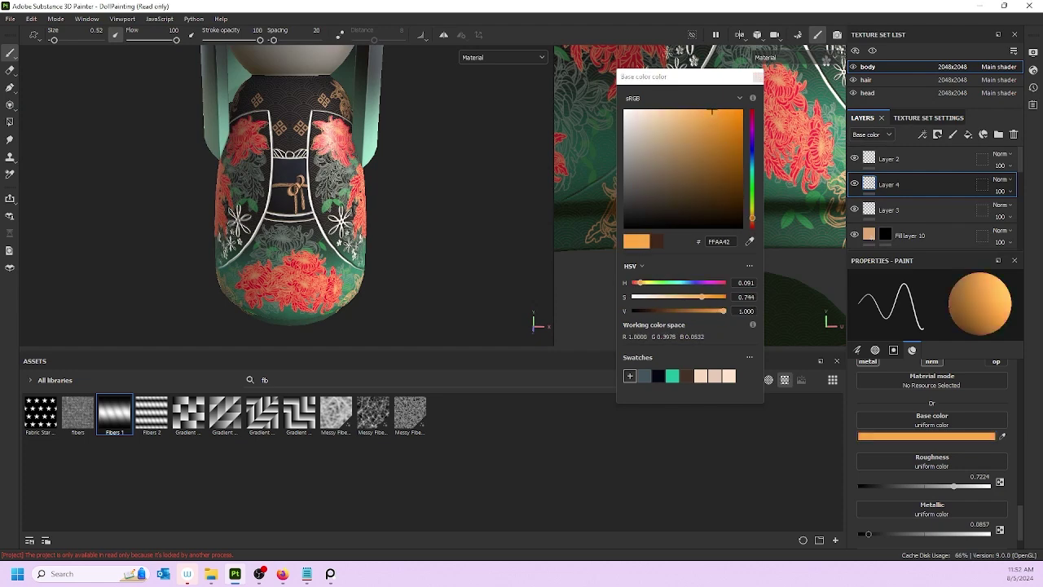
scroll(294, 195, up, 5)
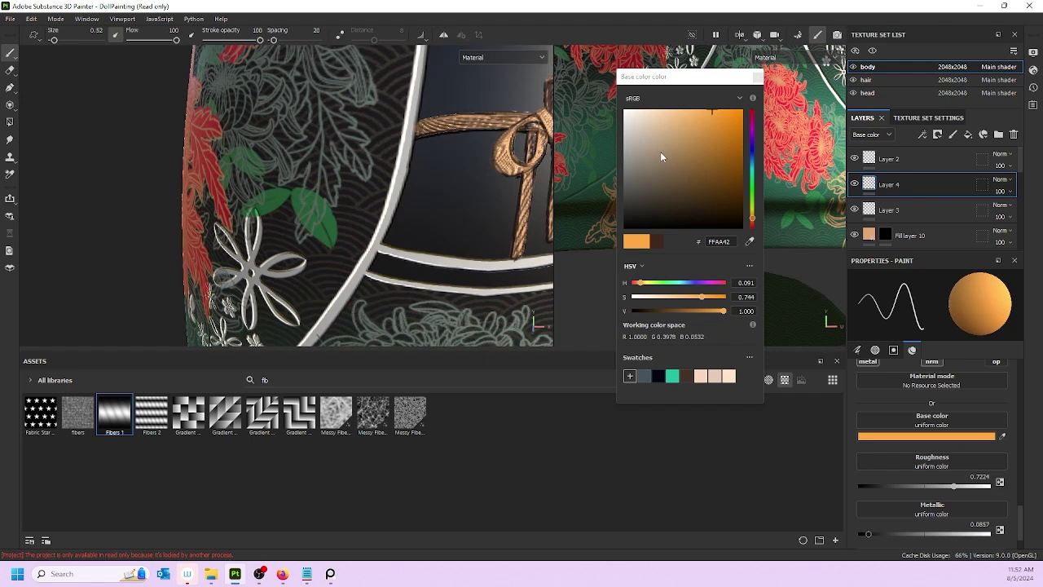
drag(718, 113, 663, 110)
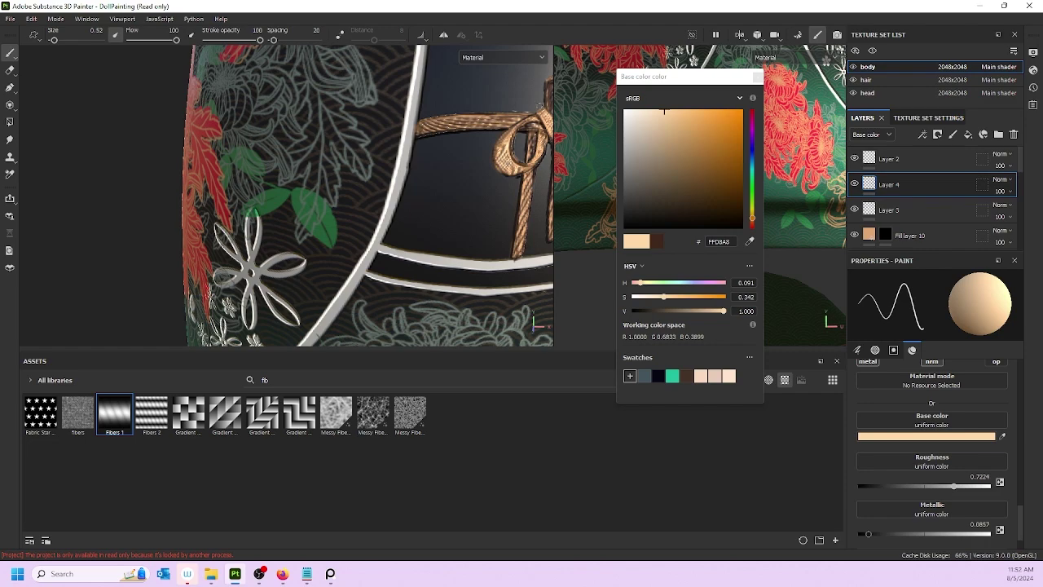
- Examine the shaded bow and the surrounding kimono pattern on the doll from several angles and distances
scroll(499, 148, down, 5)
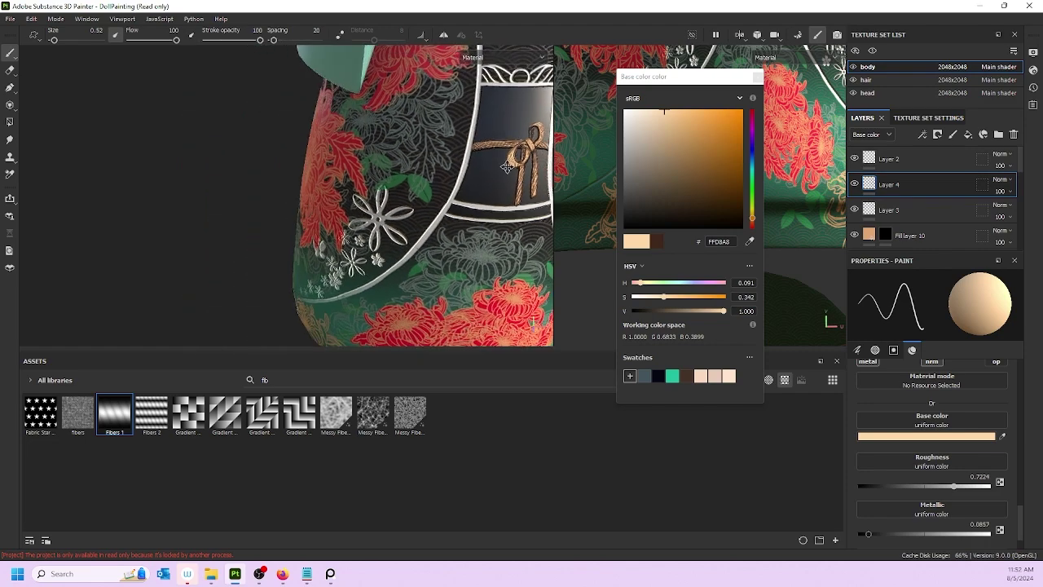
scroll(275, 195, up, 3)
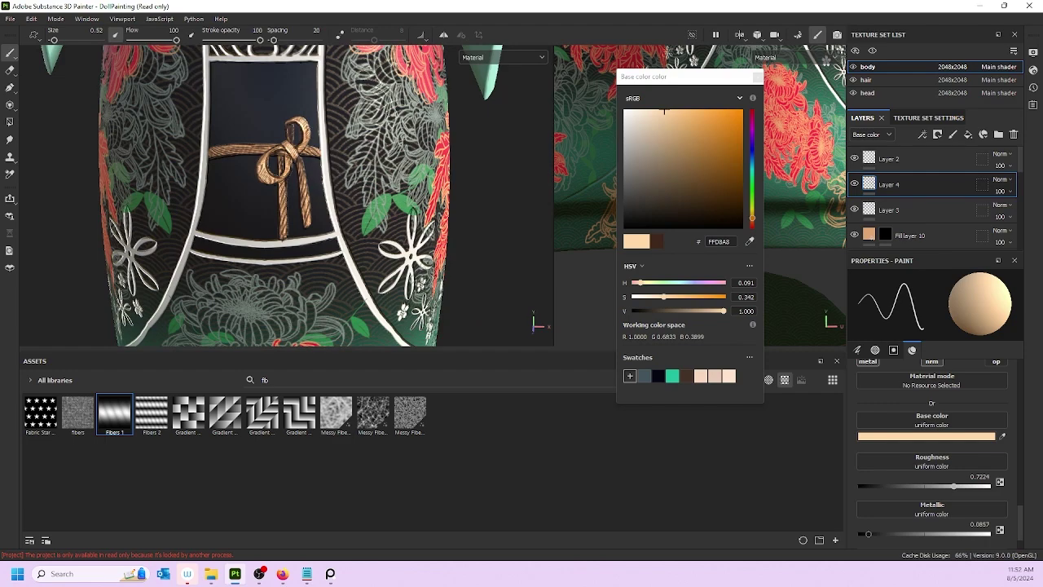
scroll(235, 112, down, 4)
scroll(308, 187, up, 5)
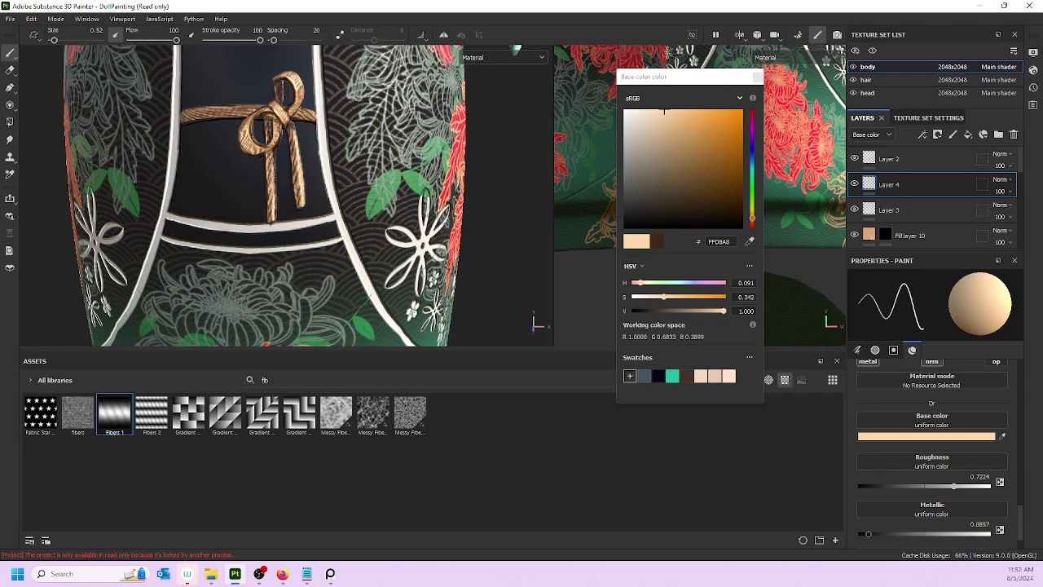
scroll(291, 151, down, 3)
mouse_move(291, 151)
alt+mouse_down()
mouse_move(342, 163)
mouse_move(293, 155)
alt+mouse_up()
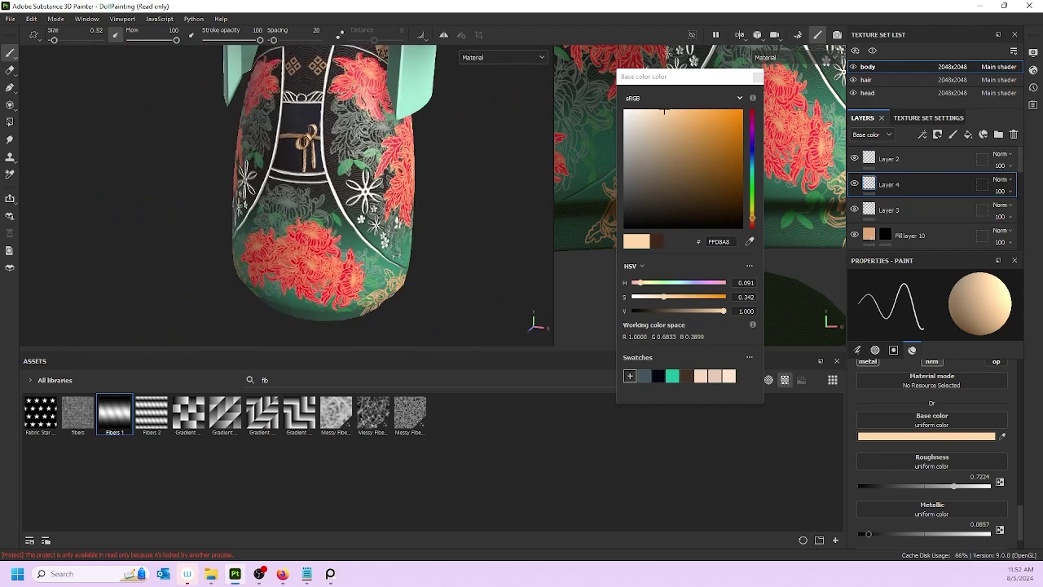
scroll(294, 155, down, 2)
alt+drag(317, 196, 301, 196)
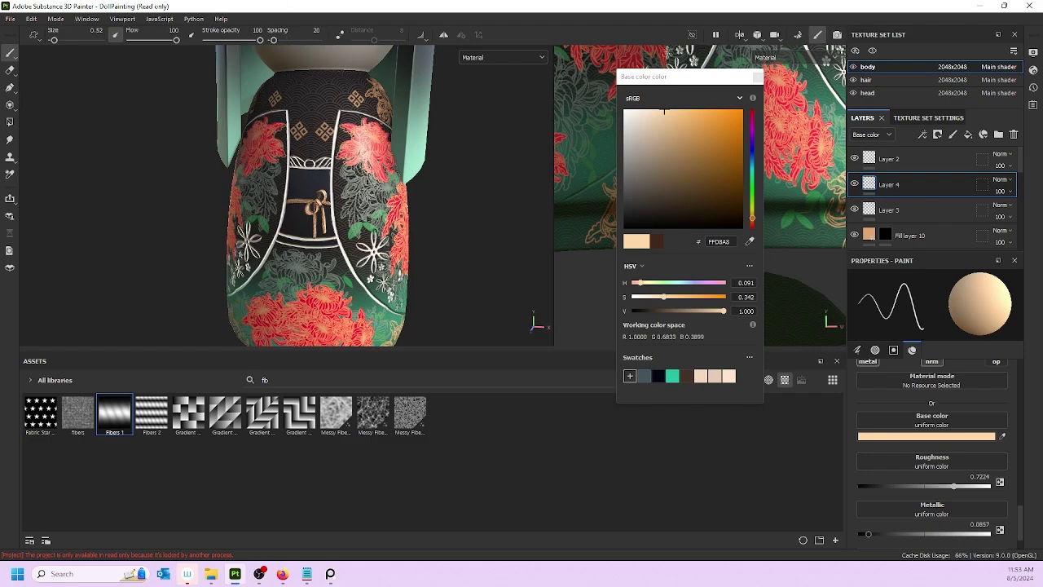
scroll(309, 196, up, 2)
alt+drag(309, 196, 295, 232)
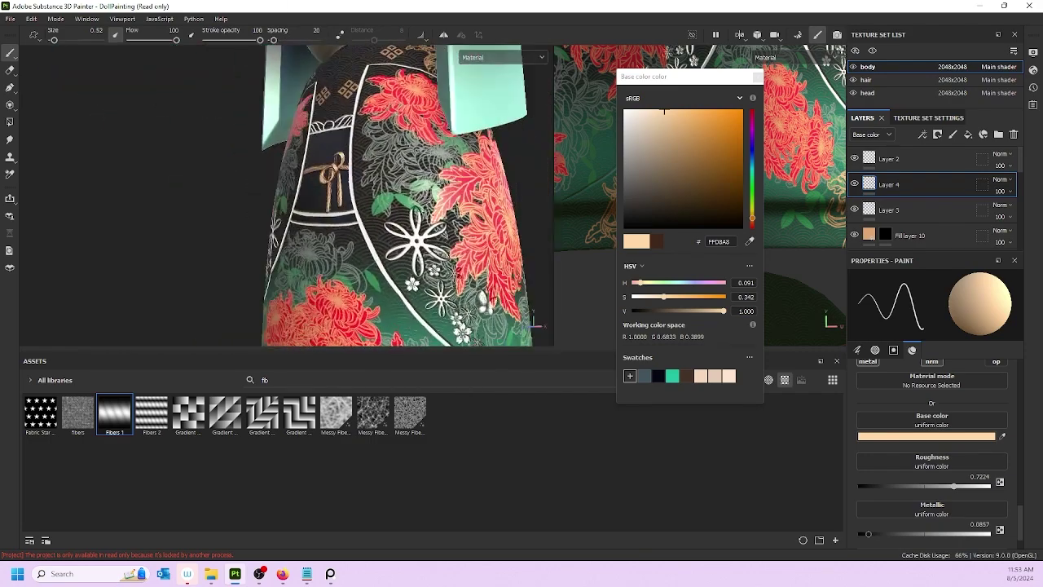
scroll(269, 212, down, 3)
alt+right_drag(358, 204, 424, 204)
alt+drag(366, 220, 350, 200)
alt+drag(358, 111, 367, 150)
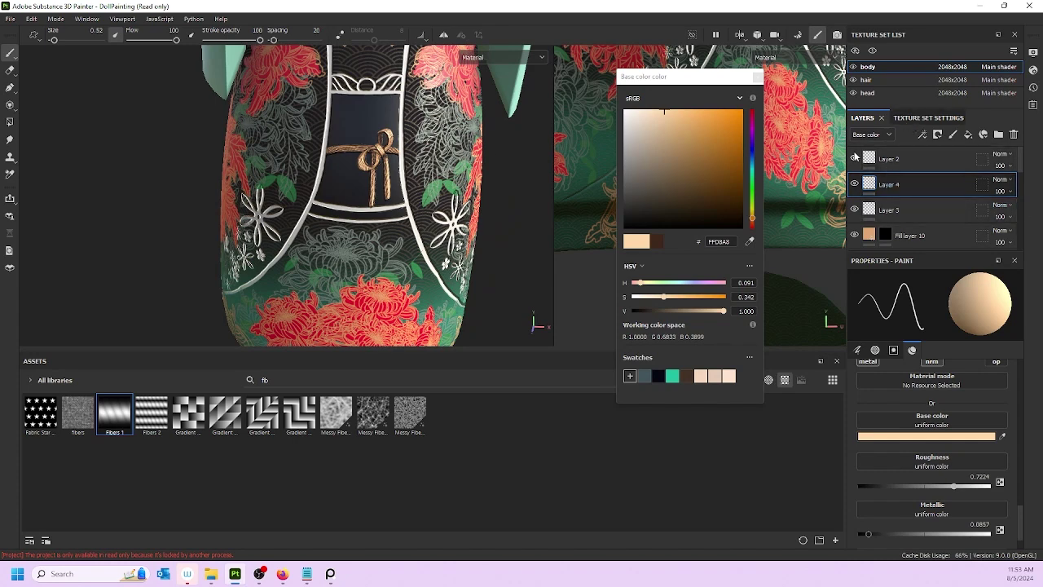
scroll(332, 166, down, 2)
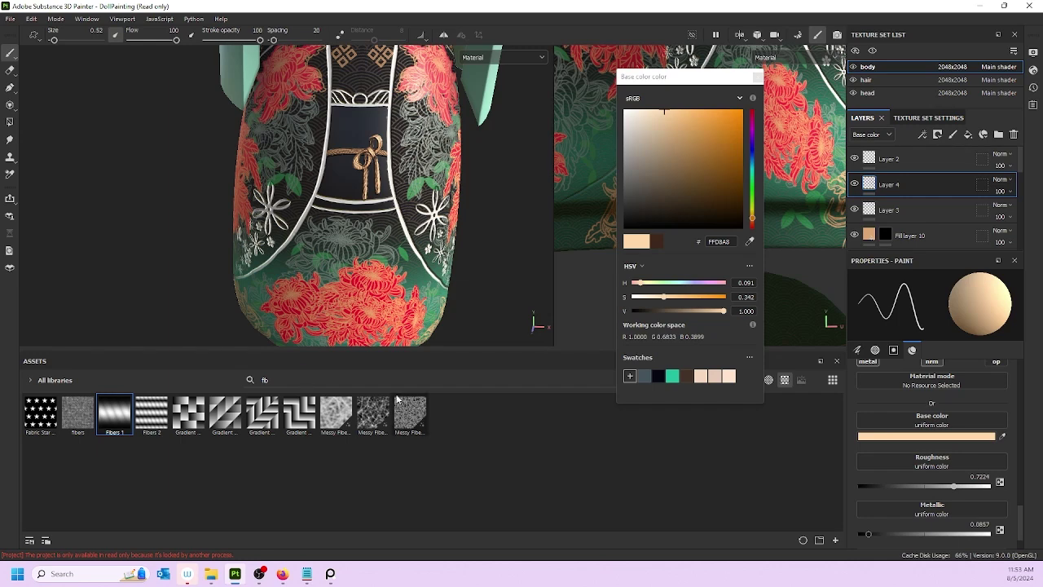
- Clear the asset search text and browse the full texture list down to the fabric patterns
click(232, 378)
key(BackSpace)
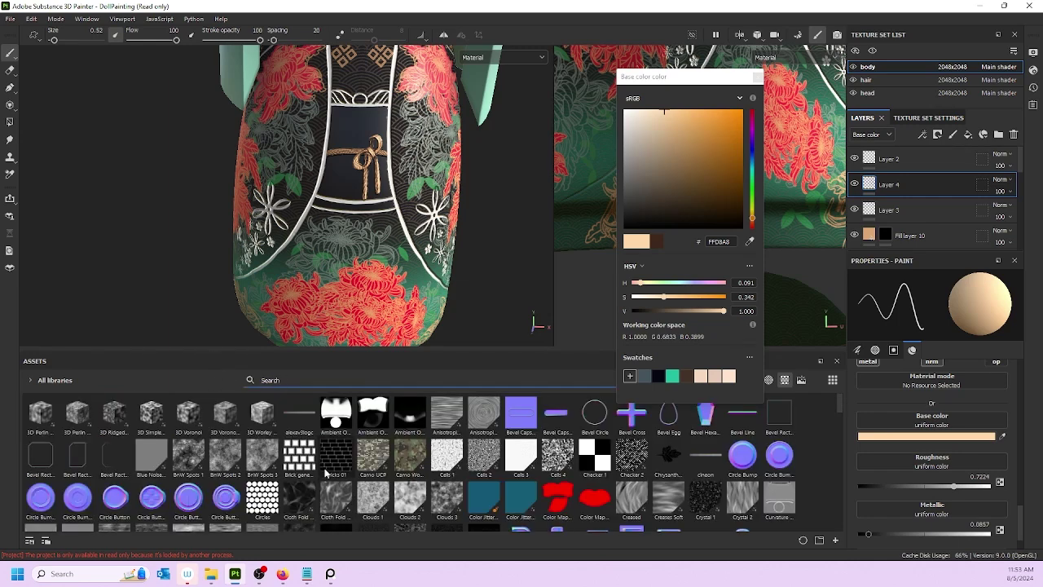
scroll(422, 513, down, 3)
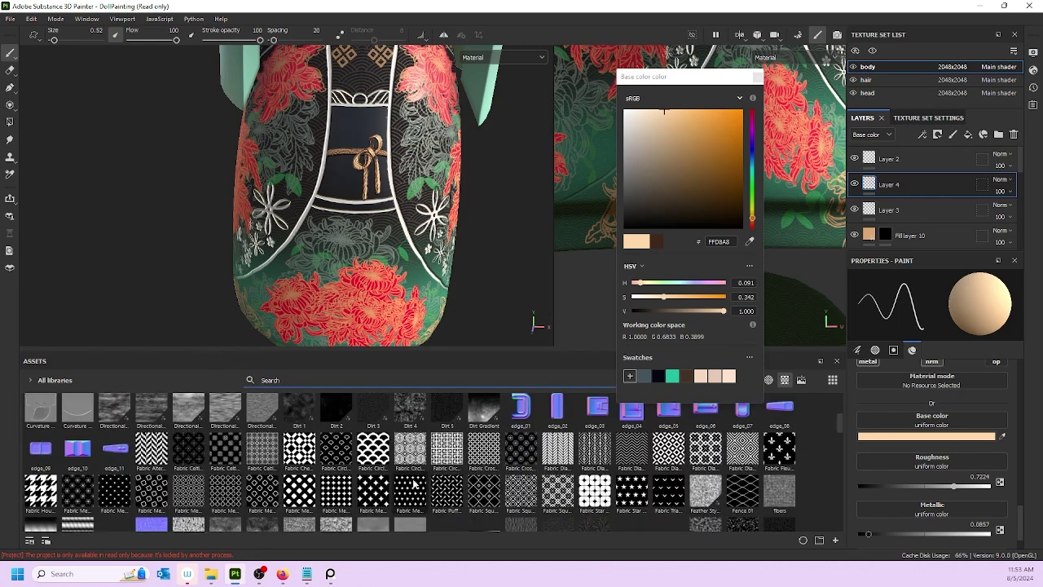
- Add a fill layer above Layer 4 with height 0.0286 and the dark navy base color 050713
click(964, 139)
click(966, 138)
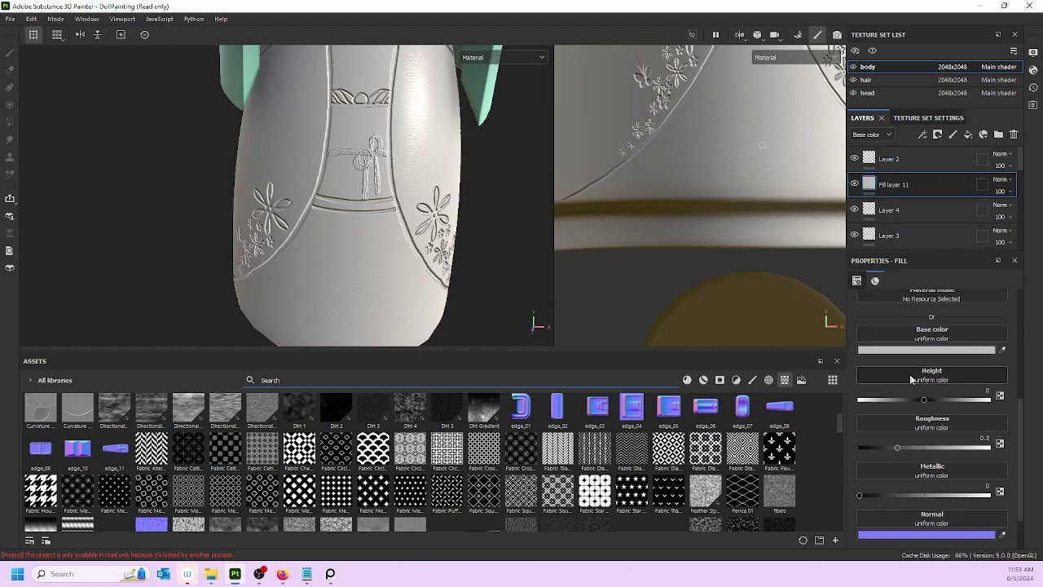
drag(923, 399, 927, 400)
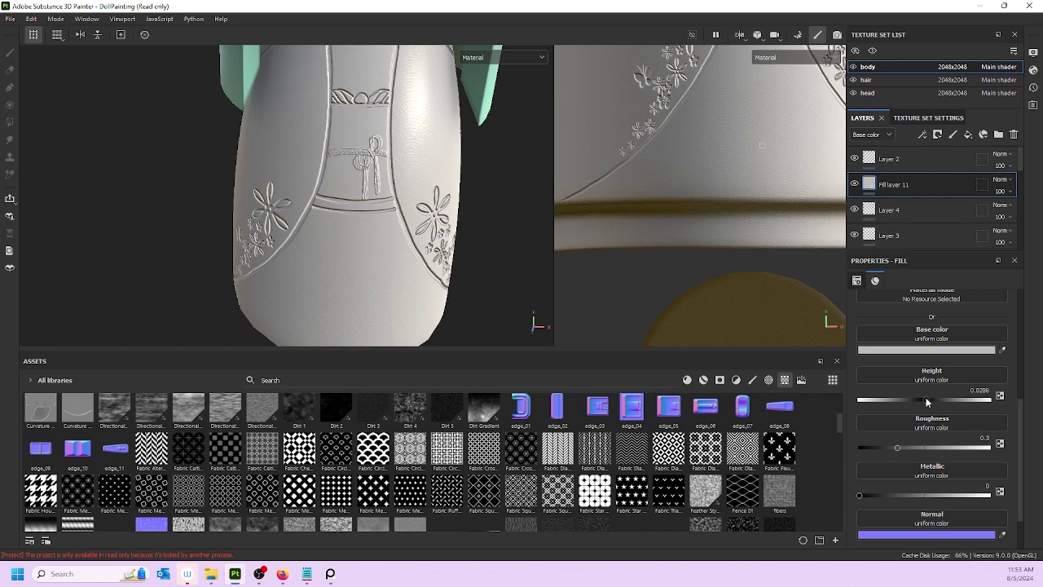
click(929, 350)
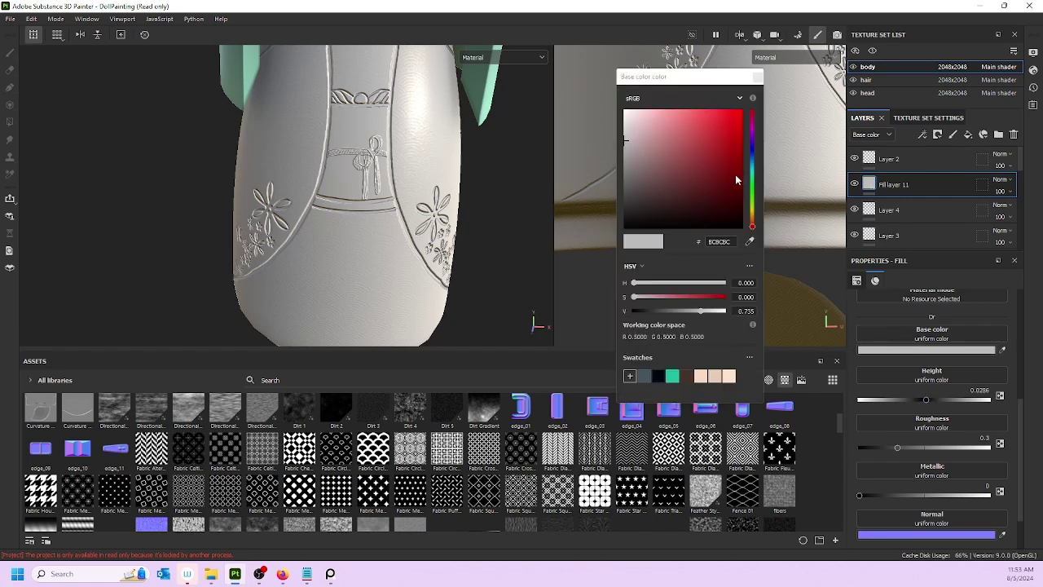
click(659, 375)
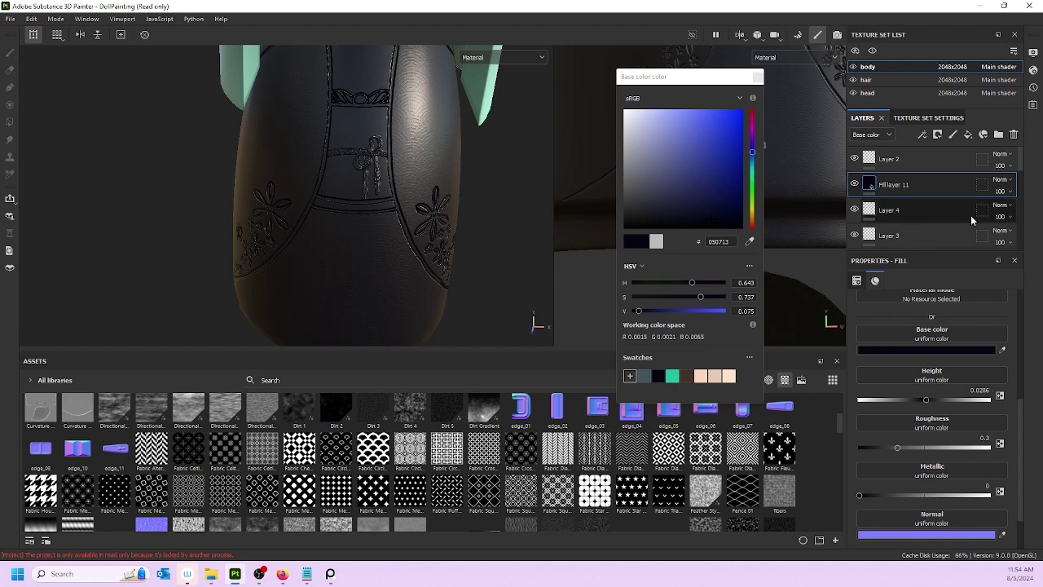
- Add a black mask to Fill layer 11 and move the layer directly below Fill layer 10
right_click(939, 181)
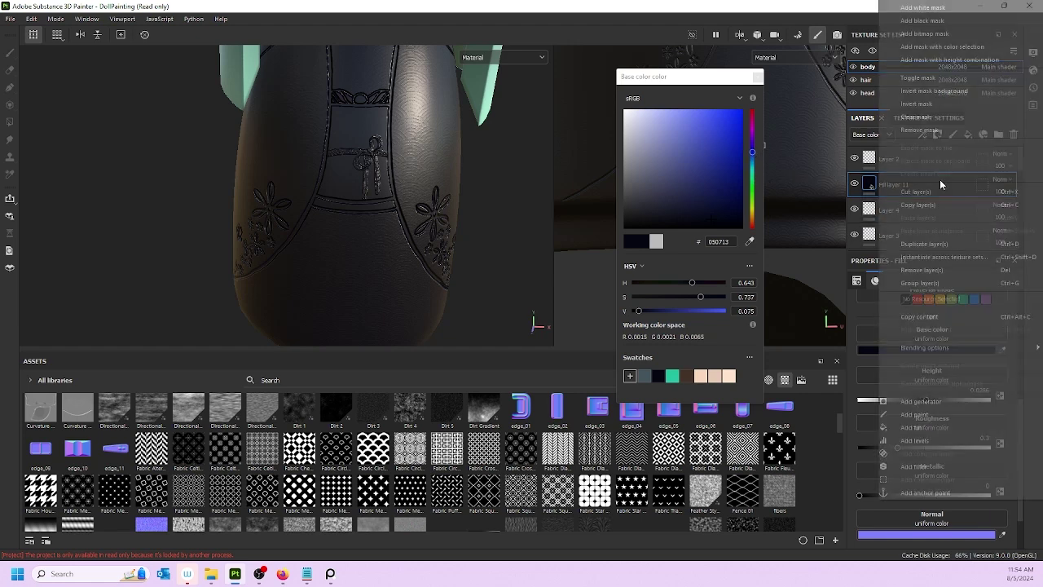
click(929, 21)
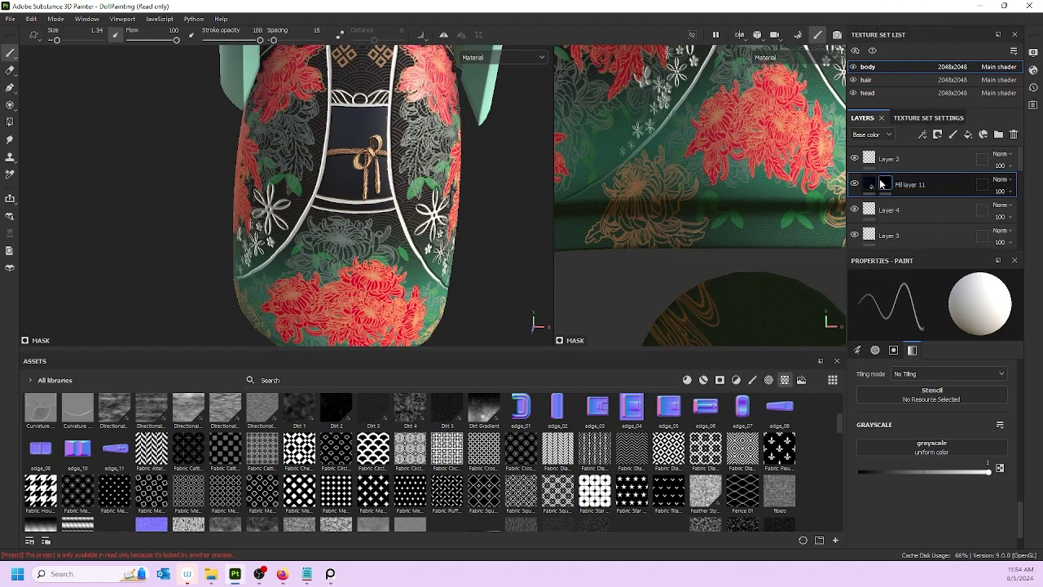
scroll(337, 170, up, 3)
drag(939, 183, 949, 215)
drag(953, 177, 951, 213)
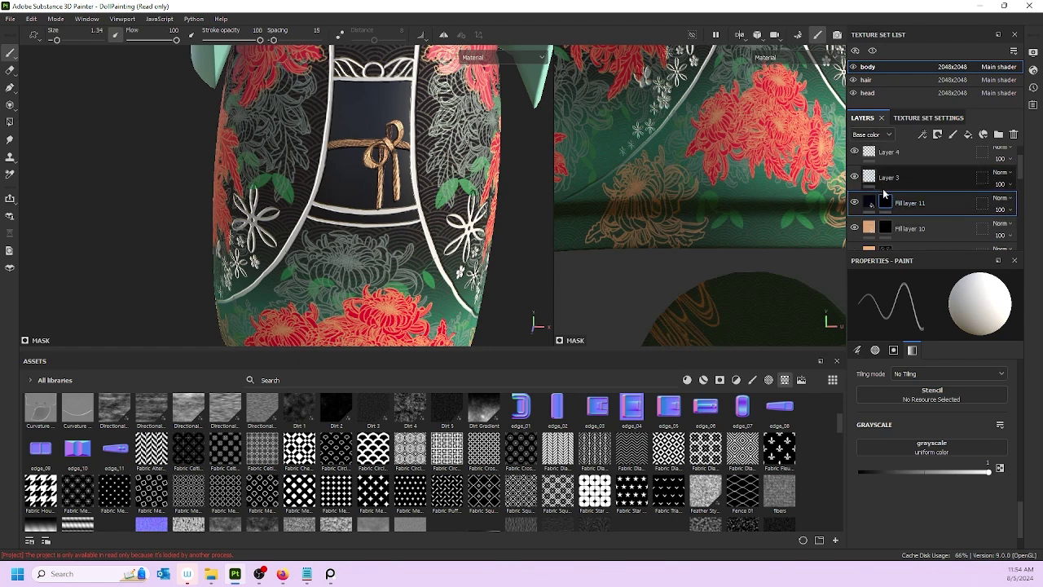
drag(951, 204, 947, 237)
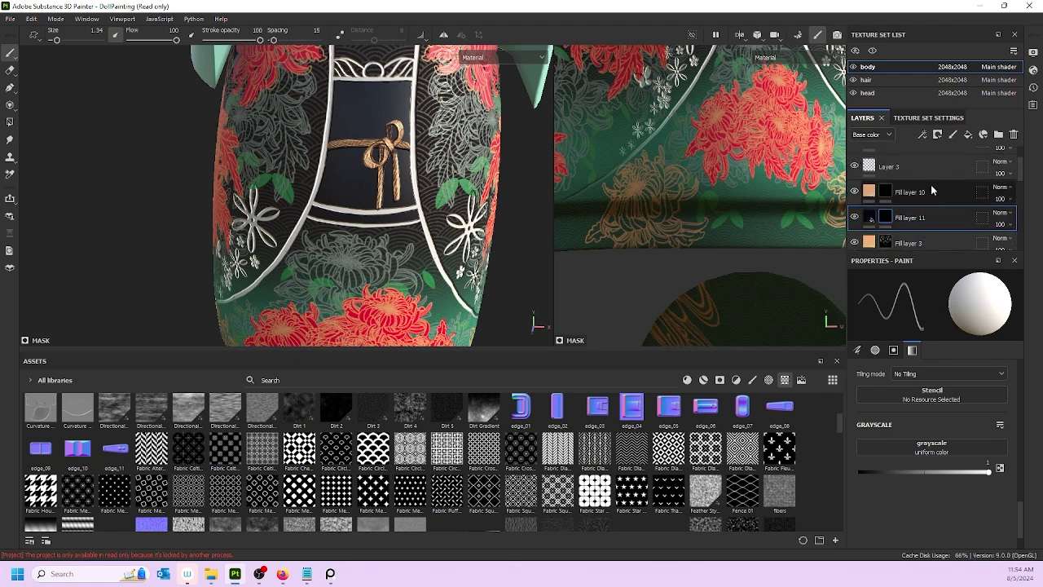
scroll(404, 167, up, 1)
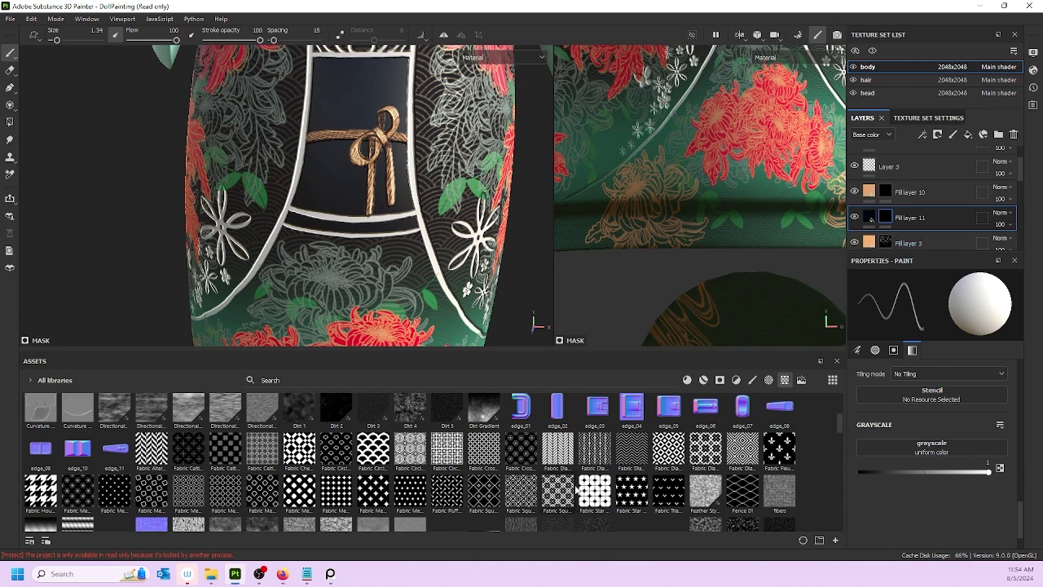
- Turn off the height channel of Fill layer 11 and set its roughness to 0.5633
click(869, 218)
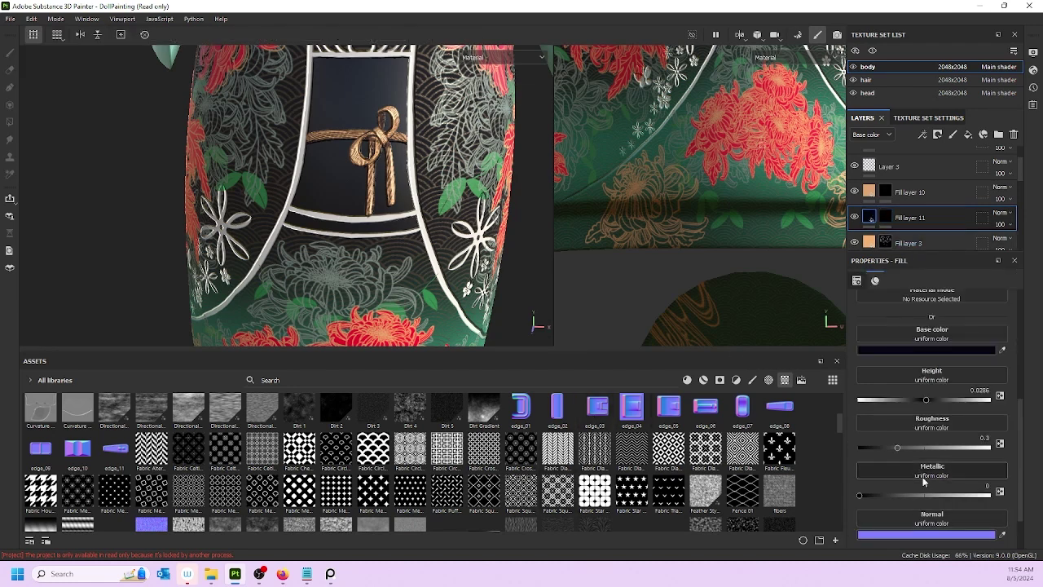
scroll(931, 392, up, 2)
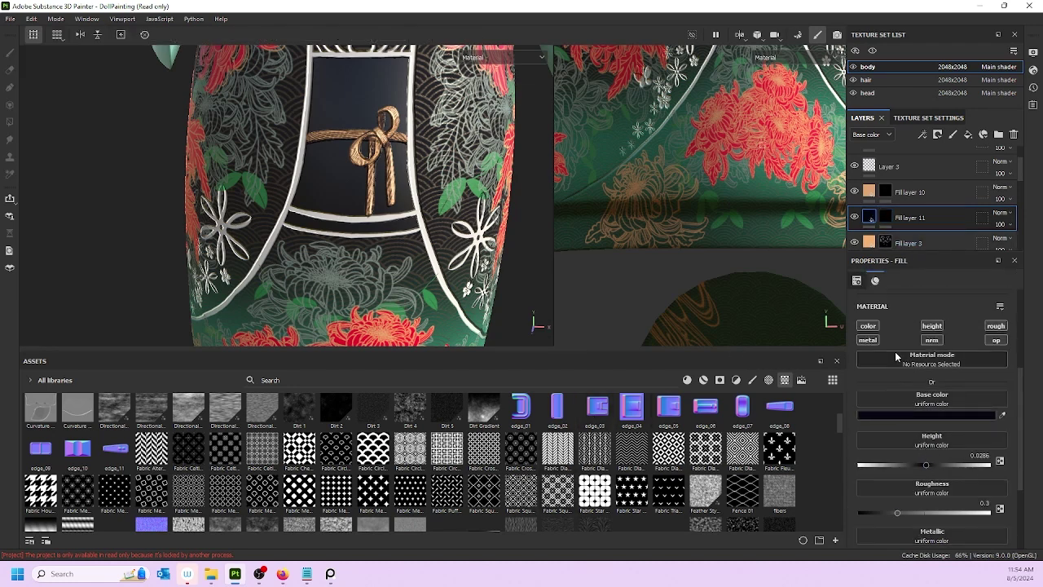
click(933, 328)
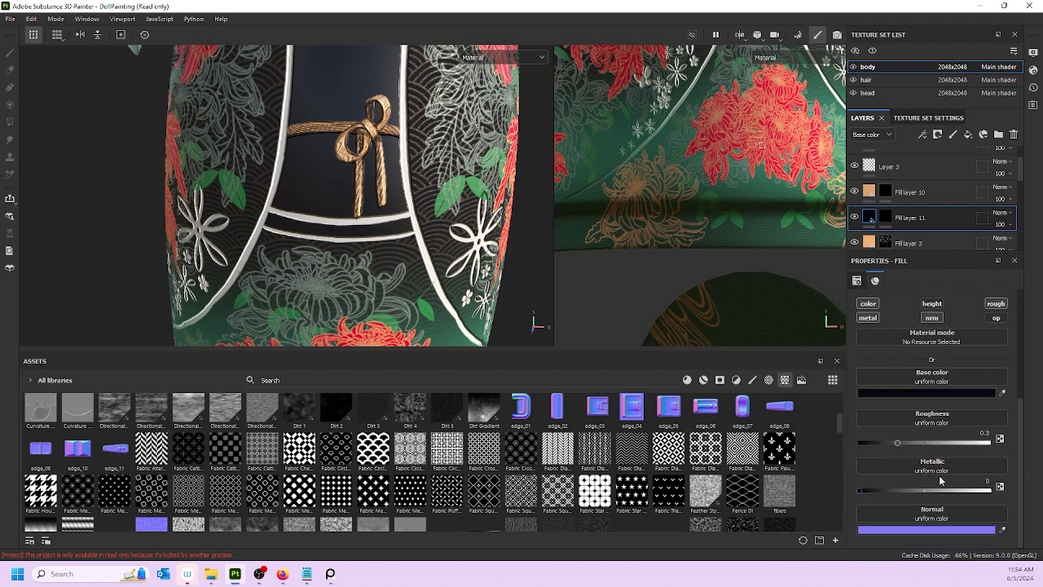
scroll(905, 458, down, 1)
drag(899, 442, 932, 440)
scroll(138, 152, up, 1)
scroll(139, 152, down, 2)
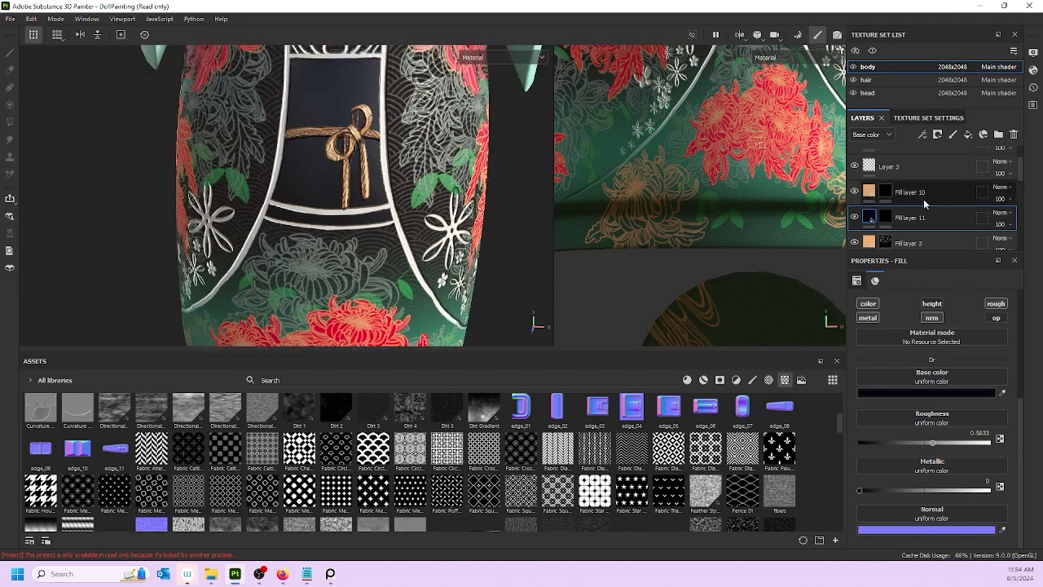
- Select the mask of Fill layer 11 for painting and enlarge the brush to size 3.82
click(885, 217)
scroll(294, 105, up, 2)
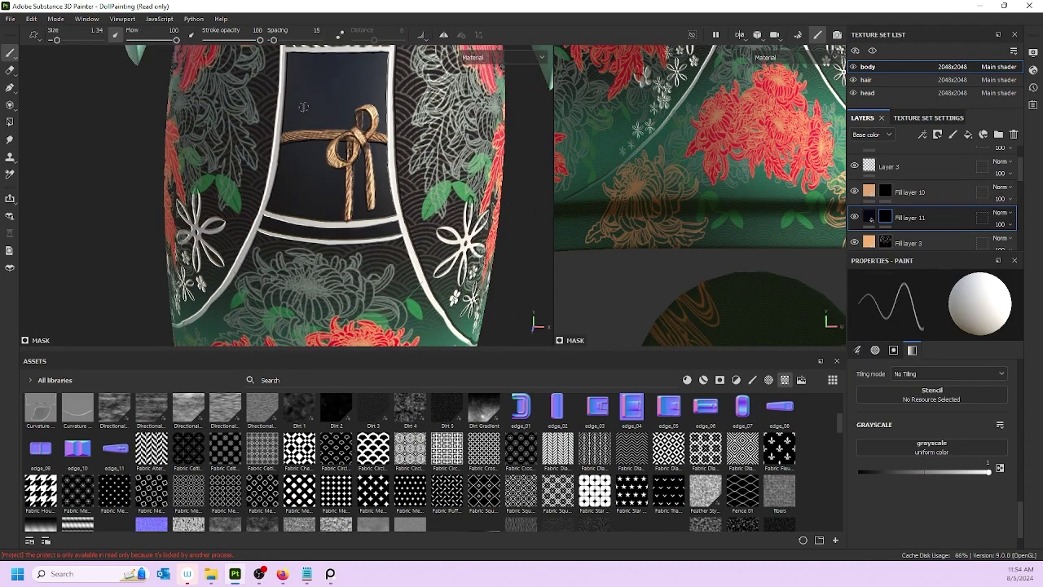
alt+middle_drag(319, 113, 338, 190)
scroll(337, 191, down, 1)
alt+drag(444, 135, 355, 161)
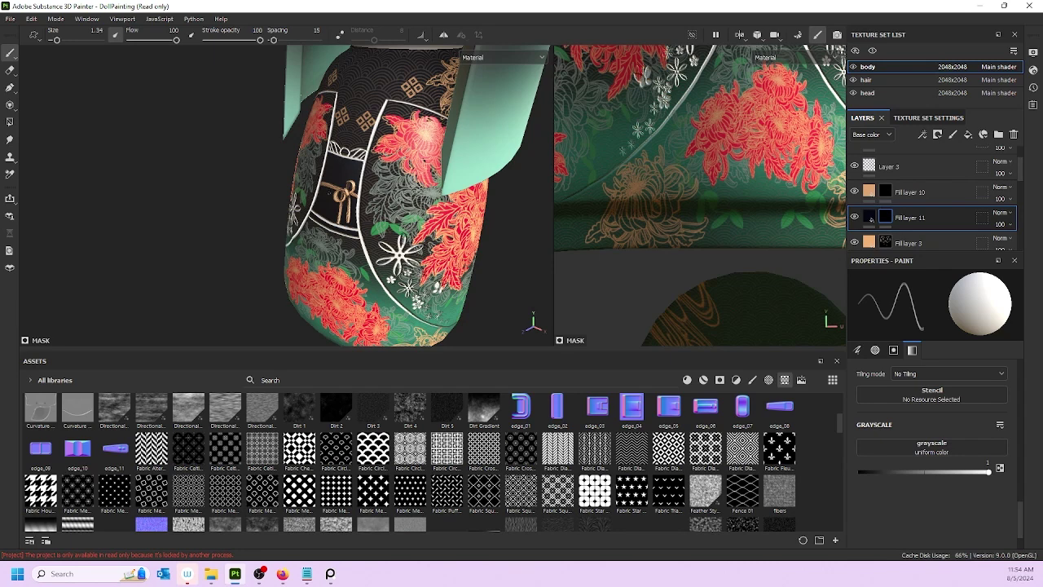
scroll(902, 177, down, 5)
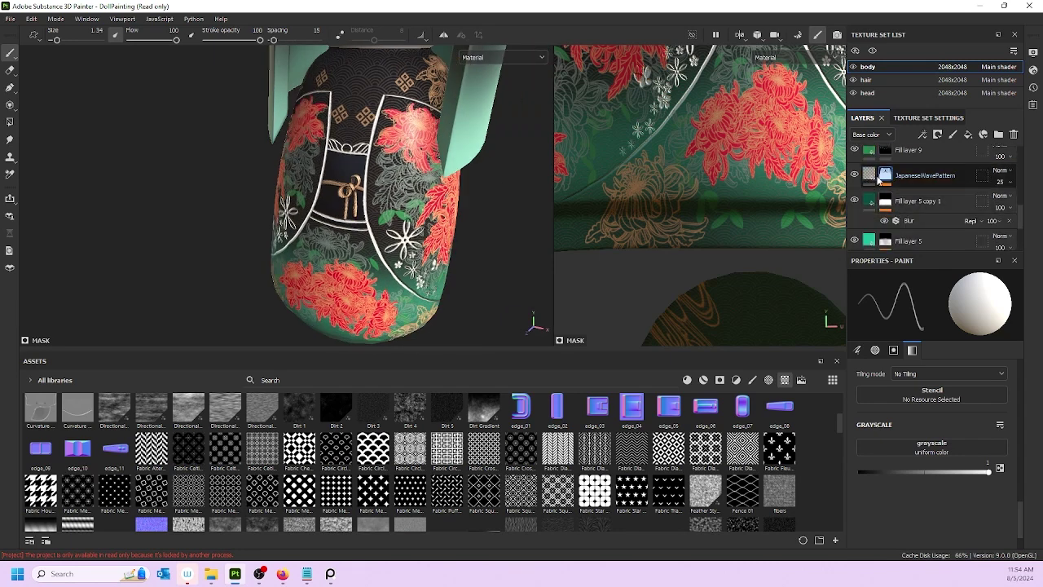
scroll(324, 169, up, 4)
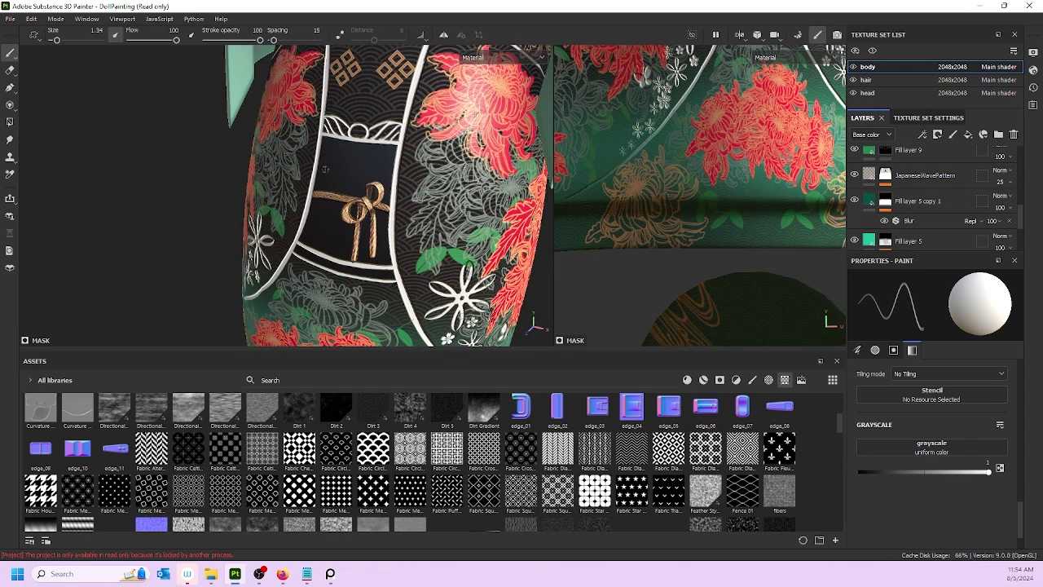
alt+drag(325, 170, 349, 168)
key(])
key(])
key(])
key(])
key(])
key(])
key(])
key(])
key(])
key(])
key(])
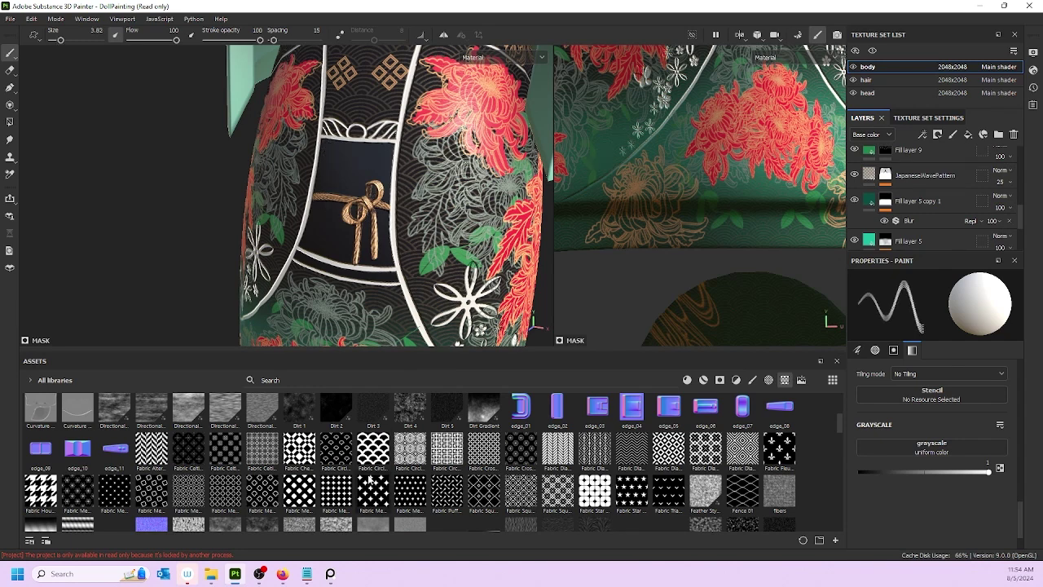
- Remove the striped alpha from the mask brush
scroll(897, 456, up, 5)
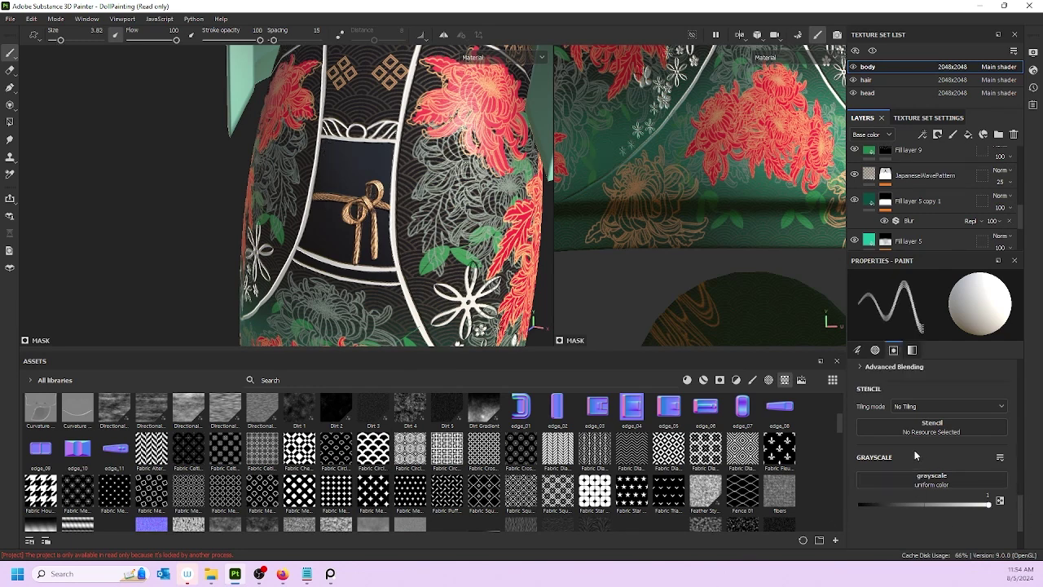
scroll(912, 432, up, 5)
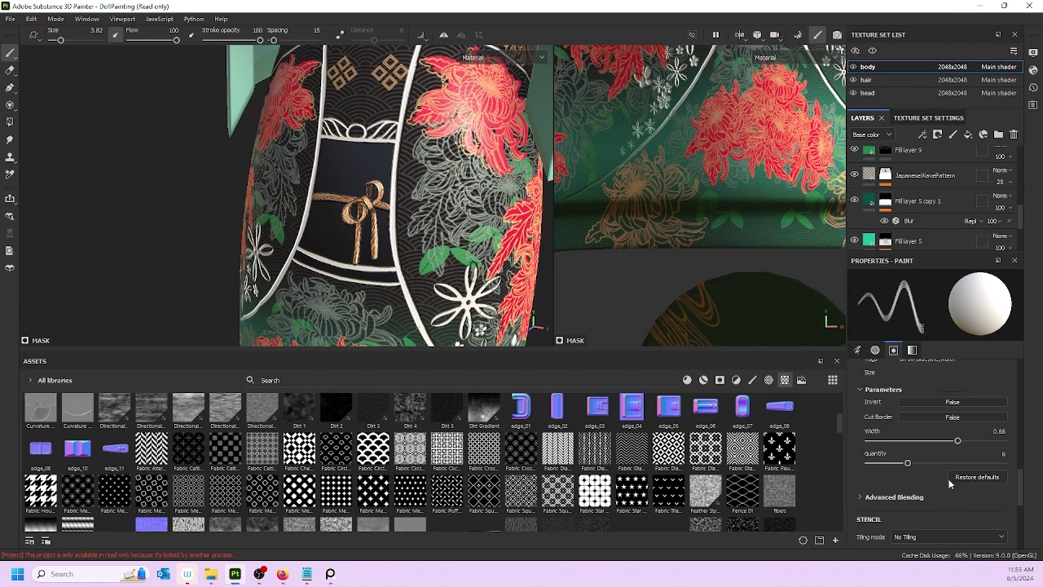
click(999, 470)
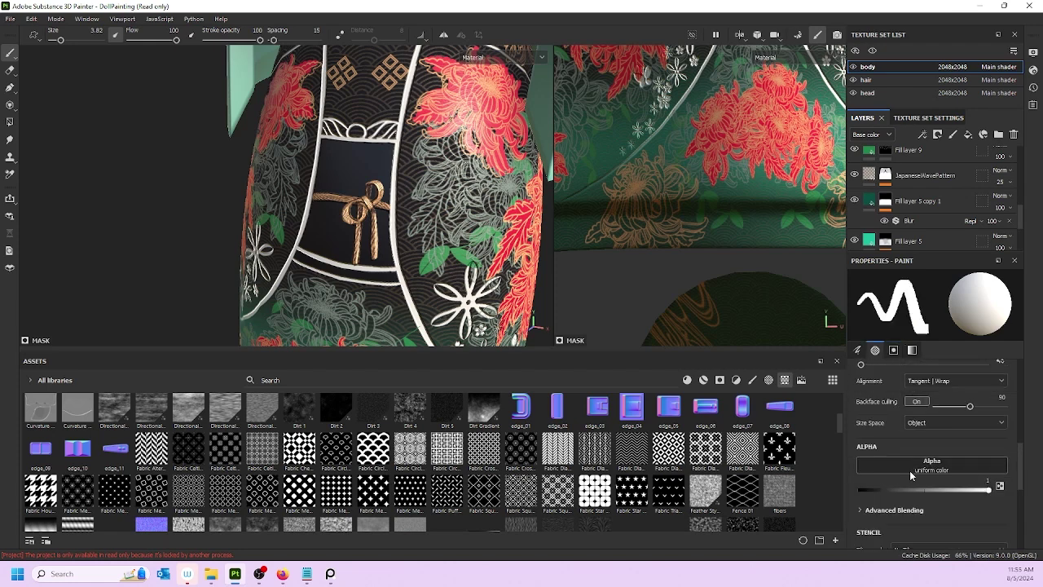
- Look through the brush and alpha assets and assign the soft round Shape alpha to the brush
scroll(261, 432, up, 3)
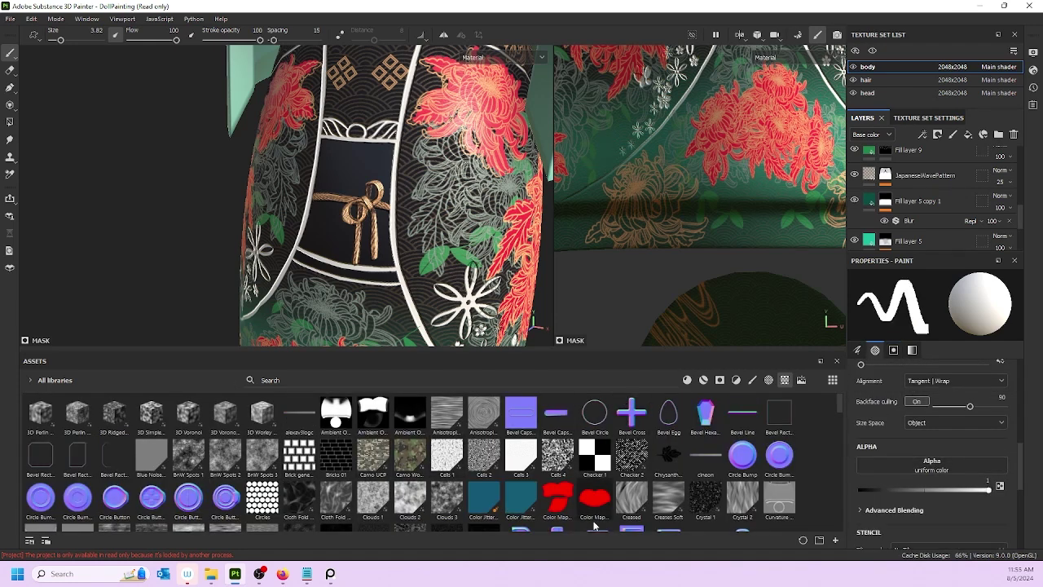
click(769, 379)
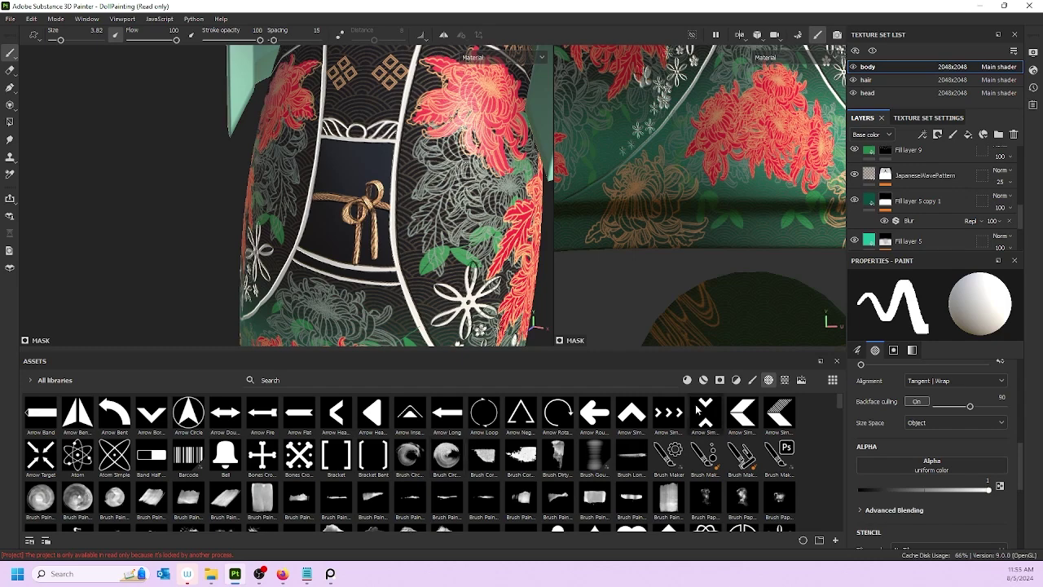
click(752, 379)
scroll(277, 445, down, 3)
scroll(277, 446, down, 5)
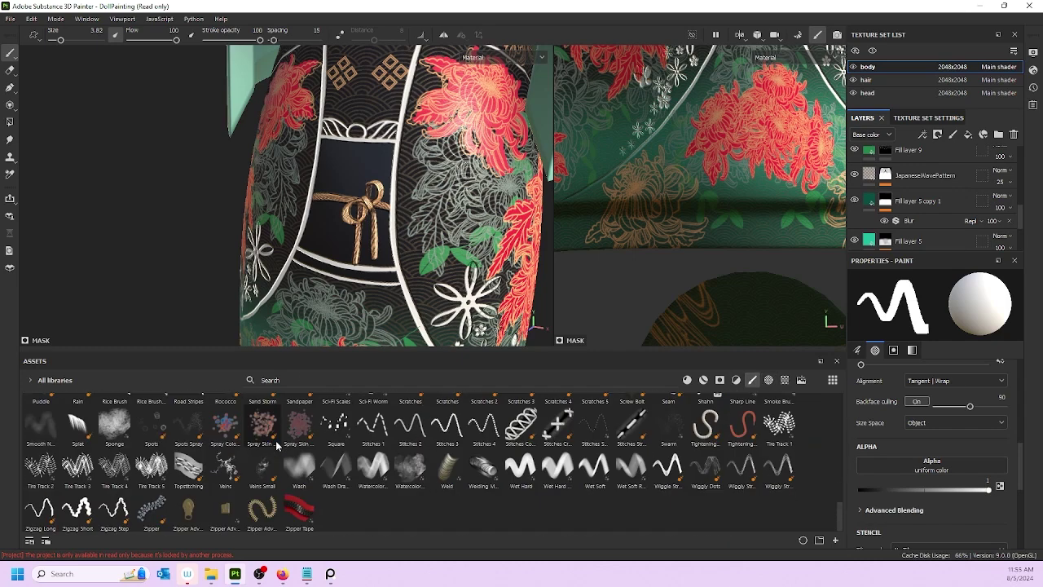
scroll(277, 446, up, 5)
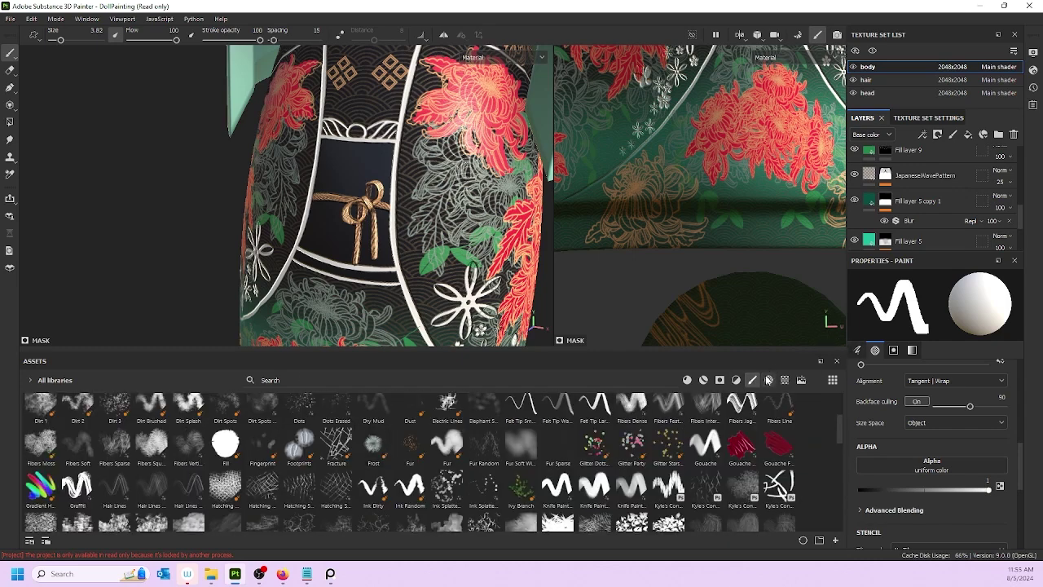
click(768, 380)
scroll(397, 423, up, 2)
scroll(387, 452, down, 15)
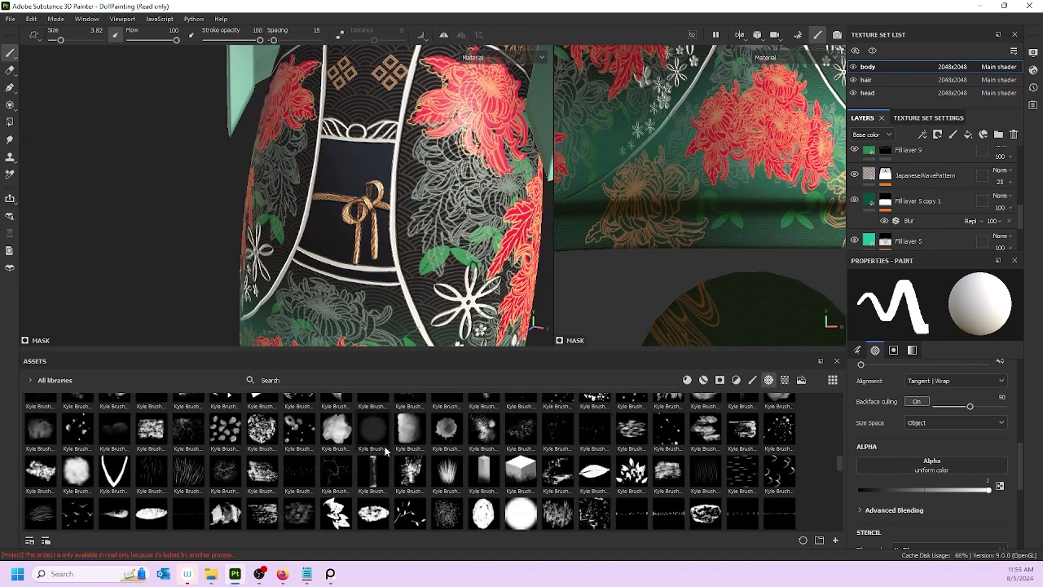
scroll(419, 483, up, 5)
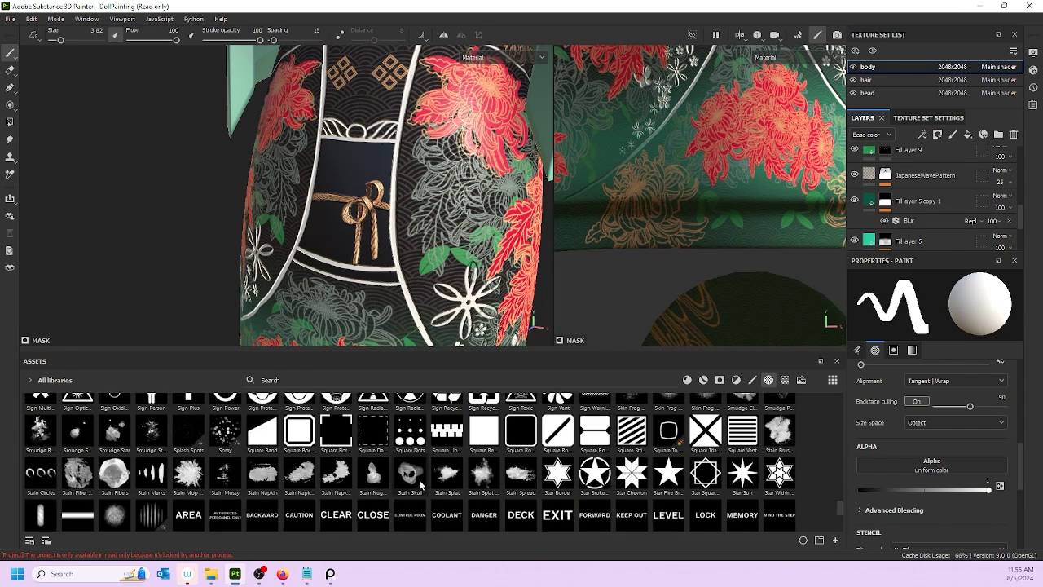
scroll(337, 419, up, 1)
click(336, 415)
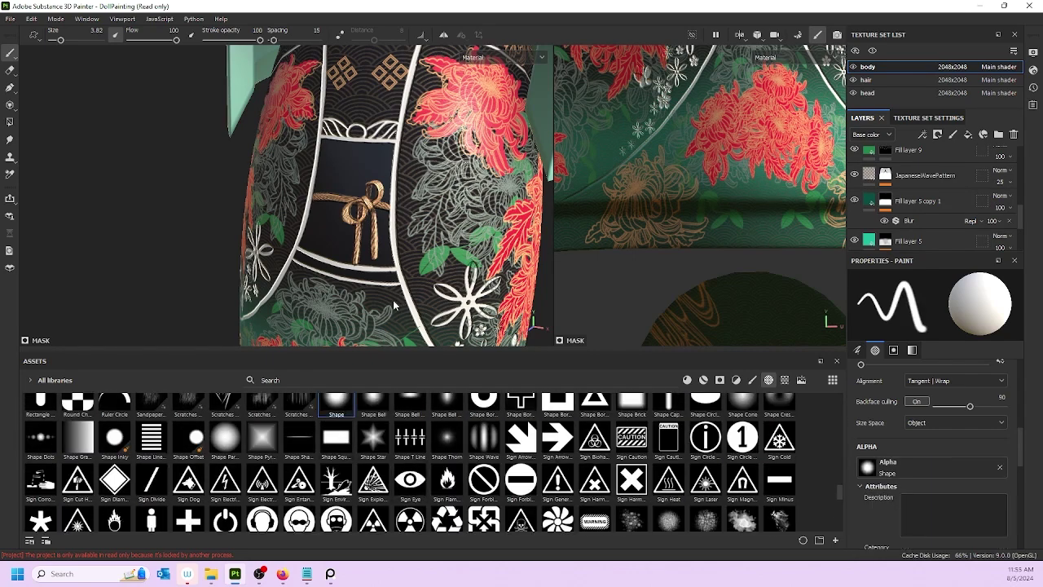
- Reduce the brush to size 1.84 and paint the mask over the obi panel around the bow
scroll(410, 238, up, 3)
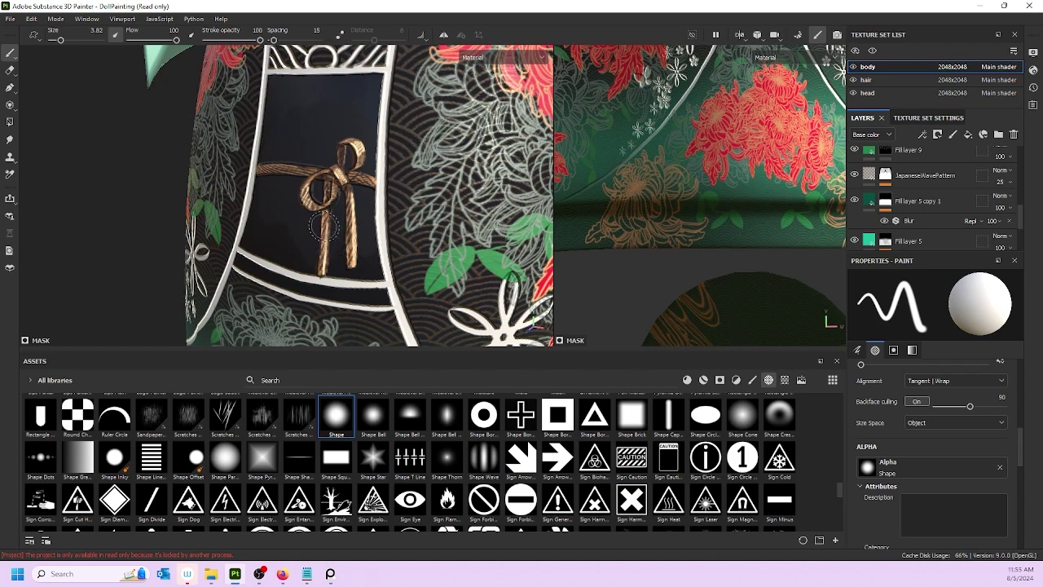
alt+drag(326, 223, 472, 213)
alt+drag(315, 167, 278, 181)
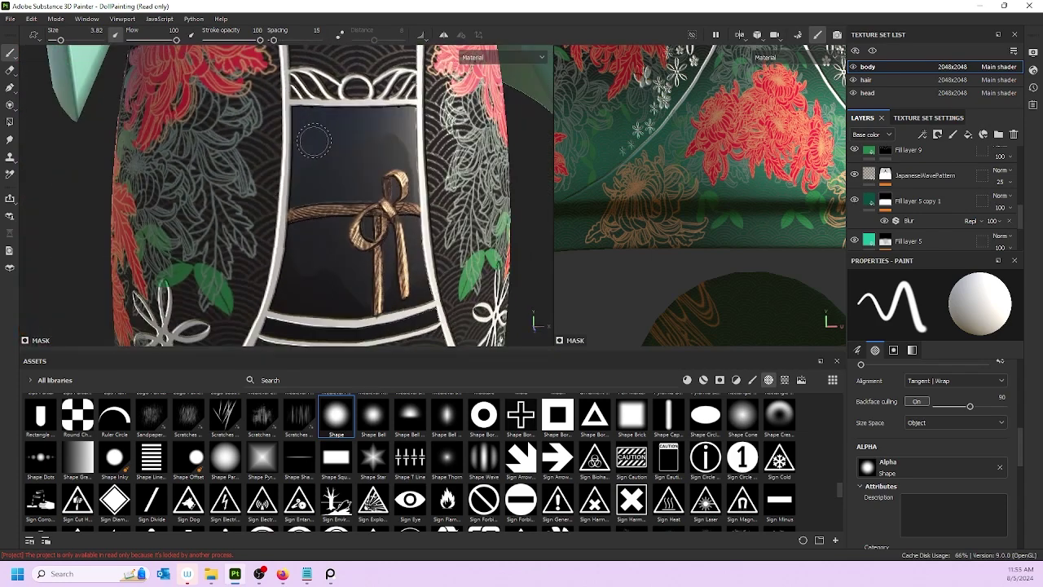
key(bracketleft)
key(bracketleft)
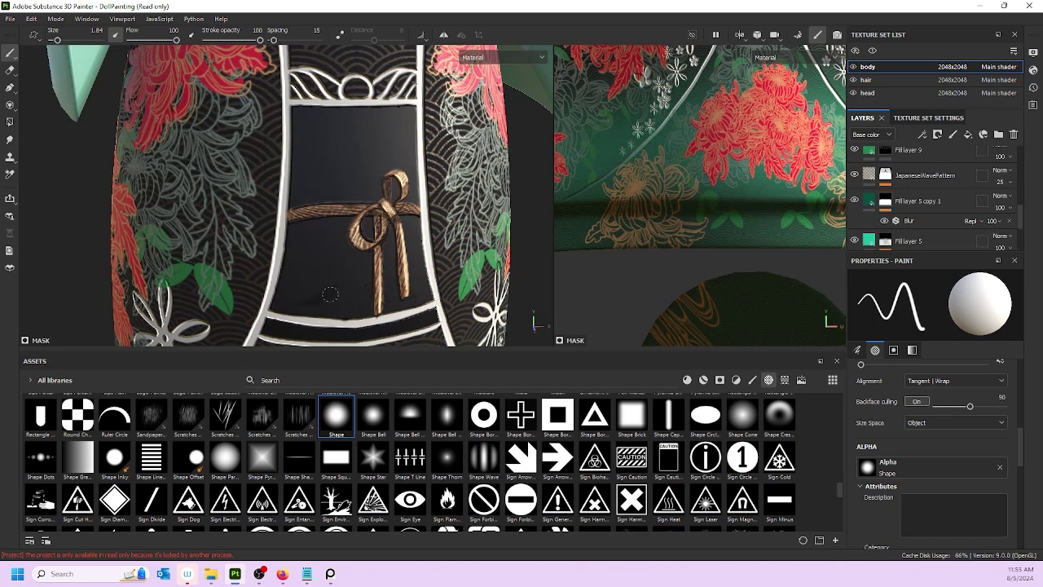
- Reduce the brush to size 0.92 and paint the mask along the narrow band between the white lines below the obi panel
scroll(376, 283, down, 5)
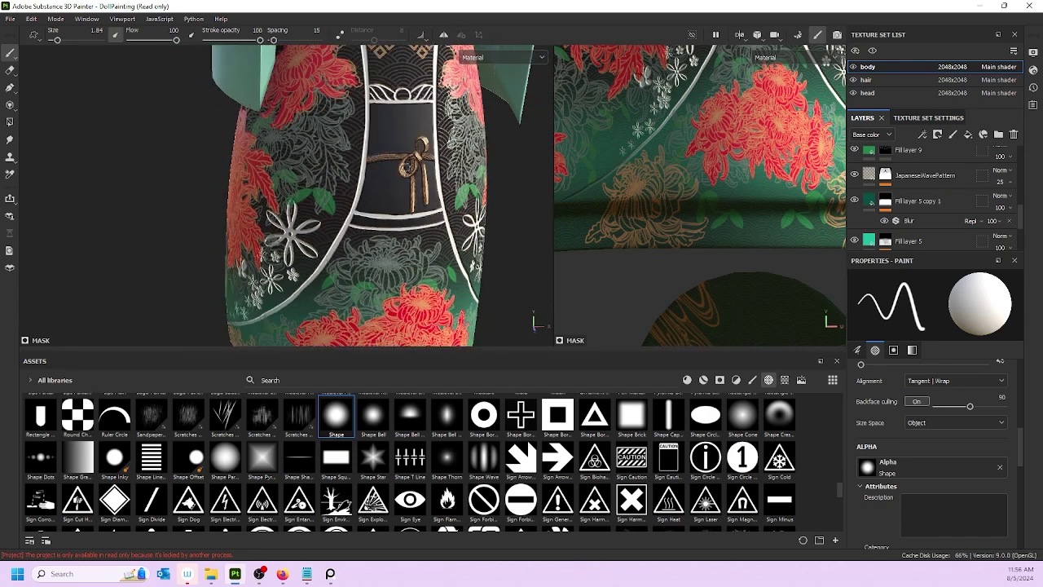
mouse_move(325, 195)
alt+mouse_down()
mouse_move(233, 186)
mouse_move(326, 196)
alt+mouse_up()
scroll(384, 196, up, 2)
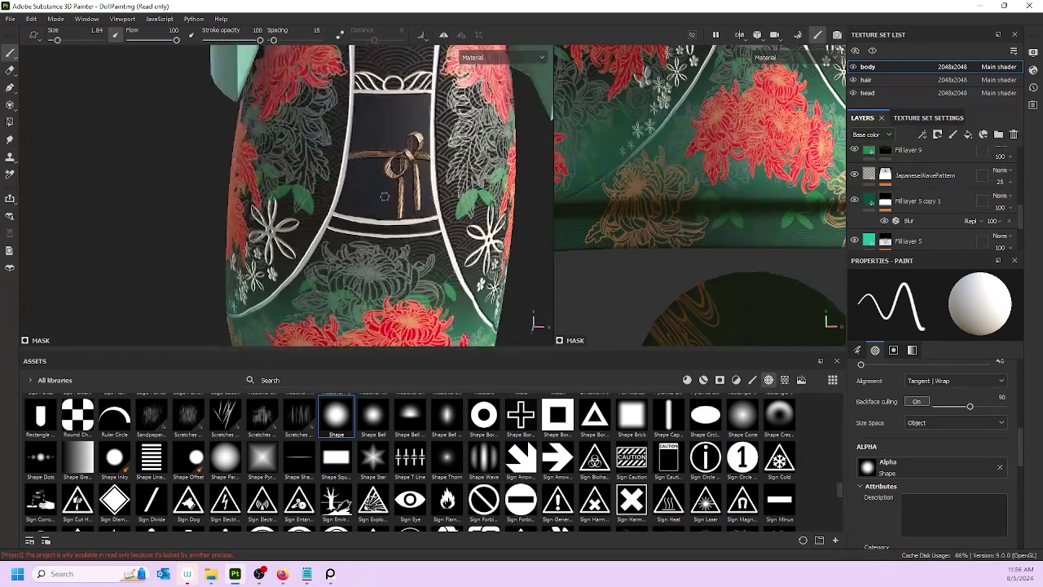
scroll(384, 197, up, 4)
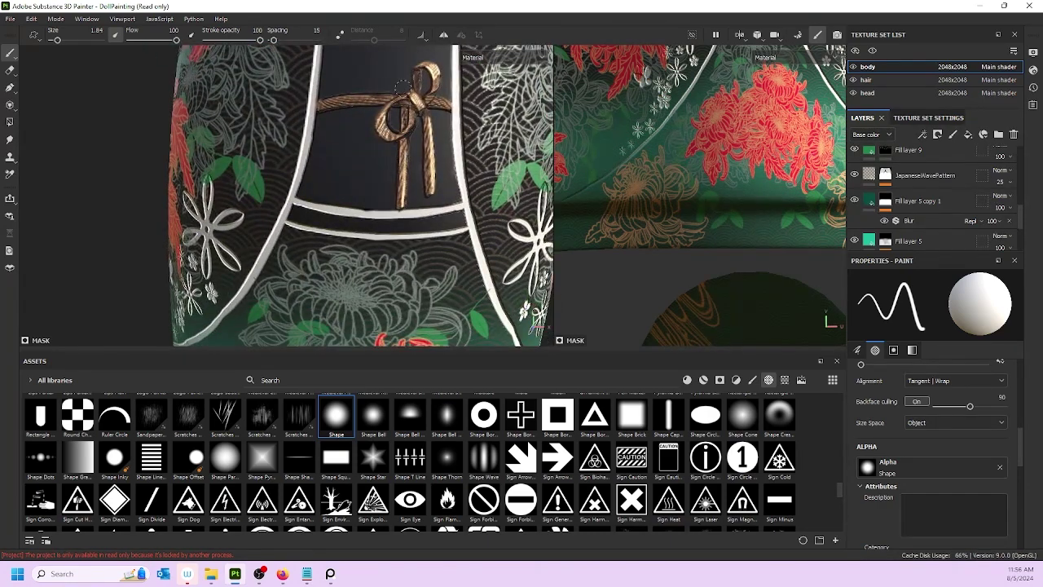
key(bracketleft)
key(bracketleft)
key(bracketleft)
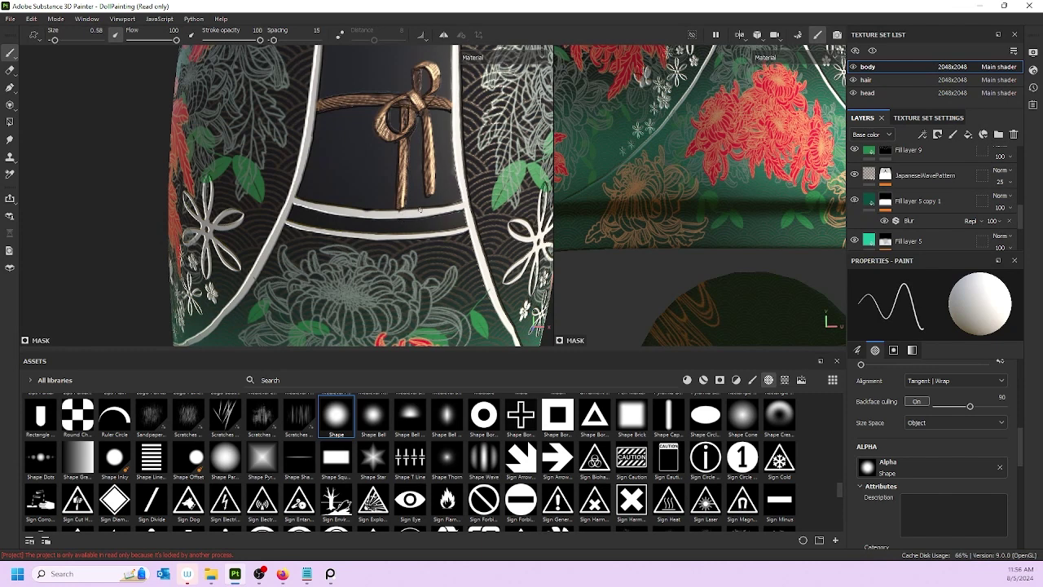
key(bracketright)
drag(394, 232, 462, 226)
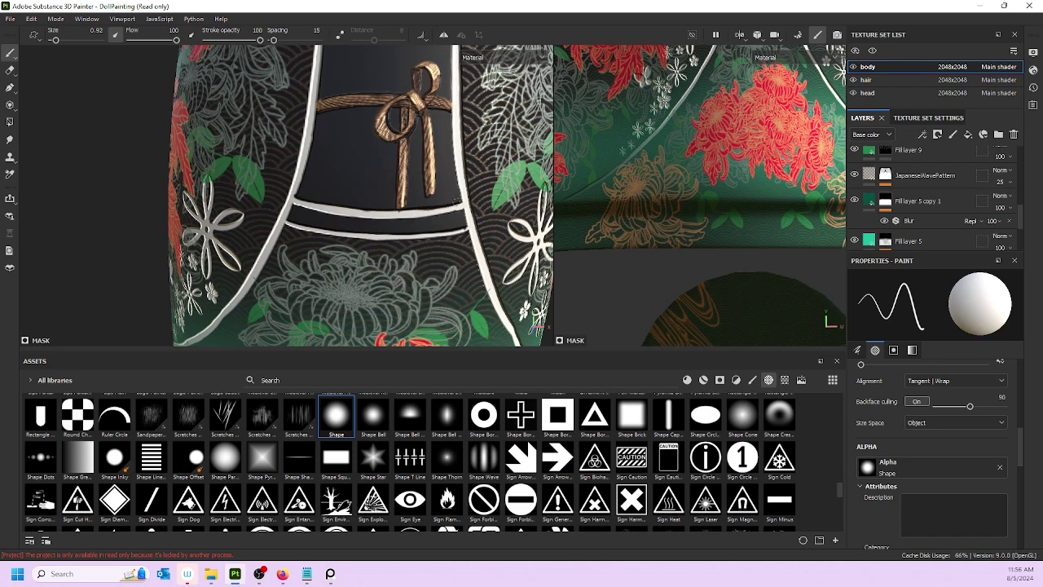
alt+middle_drag(448, 109, 424, 224)
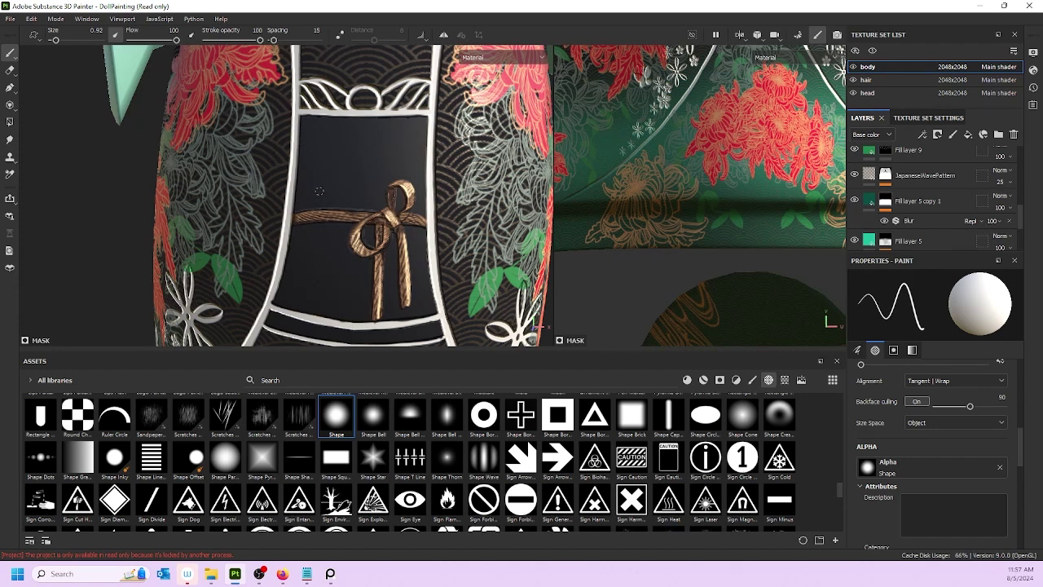
- Examine the painted obi panel from a distance and locate Fill layer 11 in the layer stack
scroll(233, 129, down, 6)
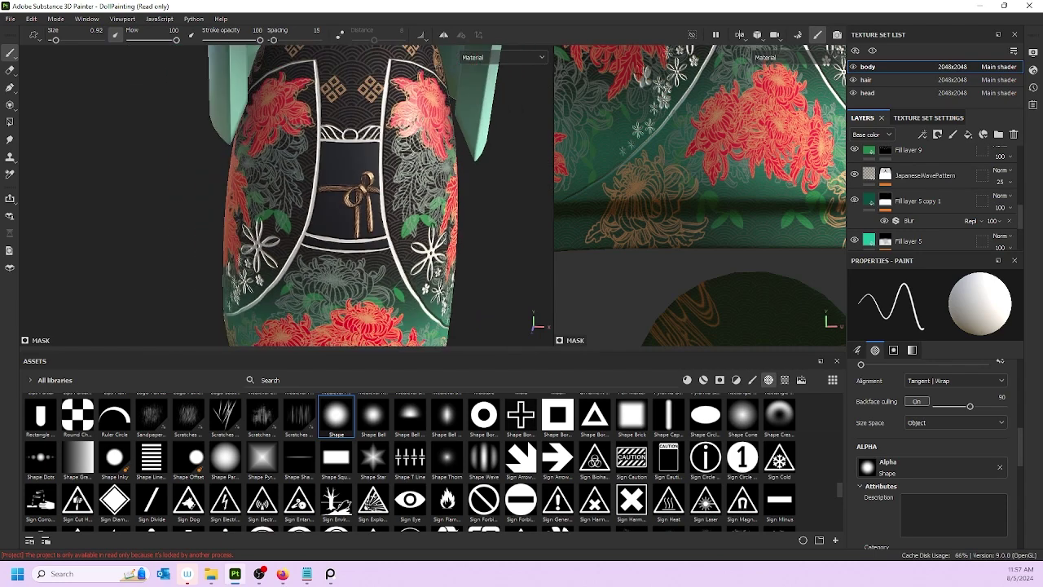
alt+drag(359, 192, 447, 196)
scroll(350, 196, down, 3)
scroll(447, 196, up, 3)
scroll(993, 160, up, 5)
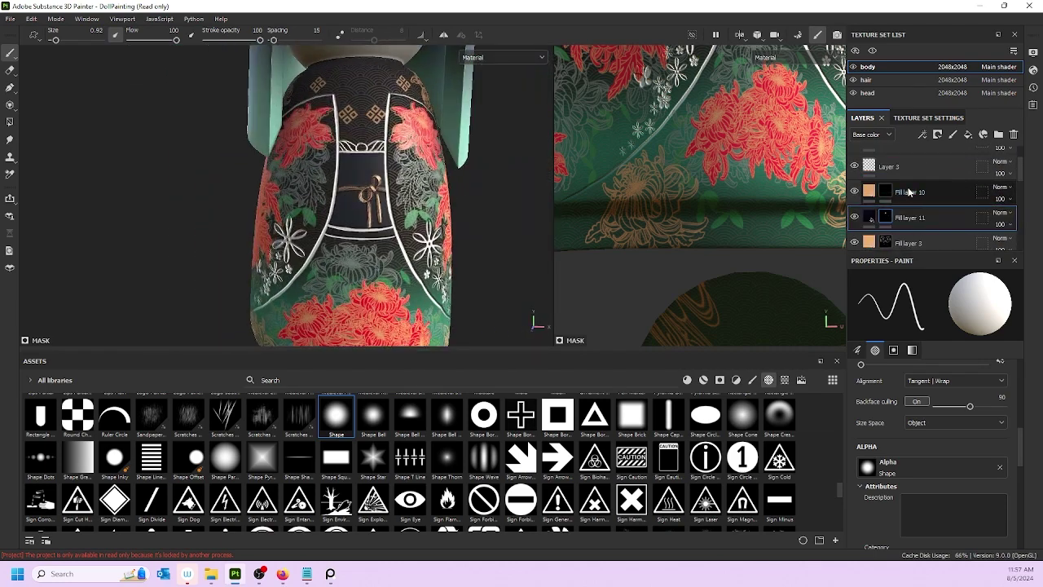
- Select Fill layer 10's mask, reduce the brush to size 0.32 and touch up the mask along the lower loop of the cord bow
click(889, 213)
click(888, 192)
scroll(376, 195, up, 3)
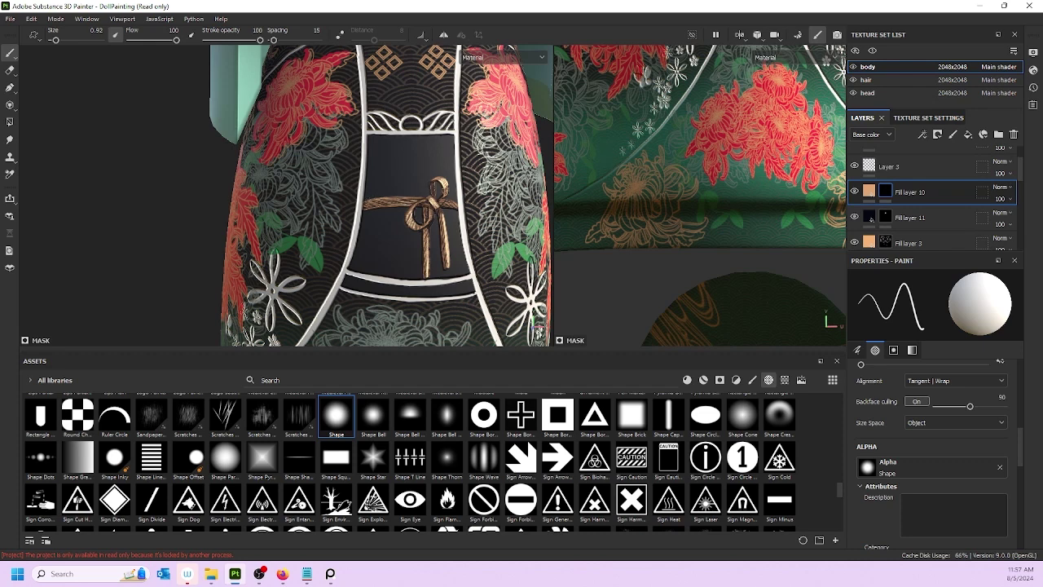
scroll(407, 224, up, 5)
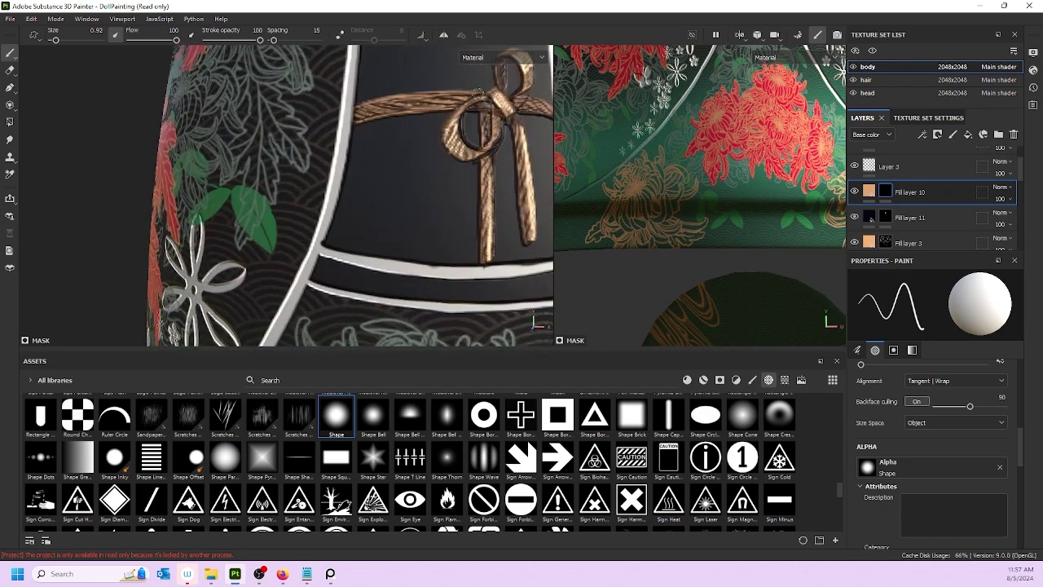
key(bracketleft)
mouse_move(478, 96)
mouse_down()
mouse_move(445, 127)
mouse_move(448, 154)
mouse_move(464, 159)
mouse_up()
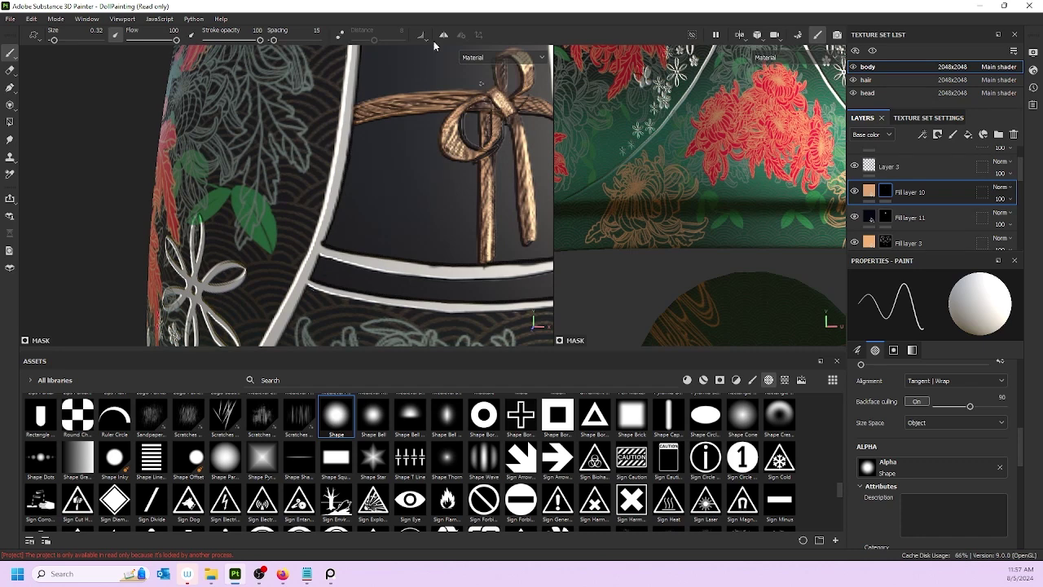
key(ctrl+z)
mouse_move(445, 122)
mouse_down()
mouse_move(451, 152)
mouse_move(470, 162)
mouse_move(494, 145)
mouse_move(474, 162)
mouse_move(453, 158)
mouse_move(463, 141)
mouse_up()
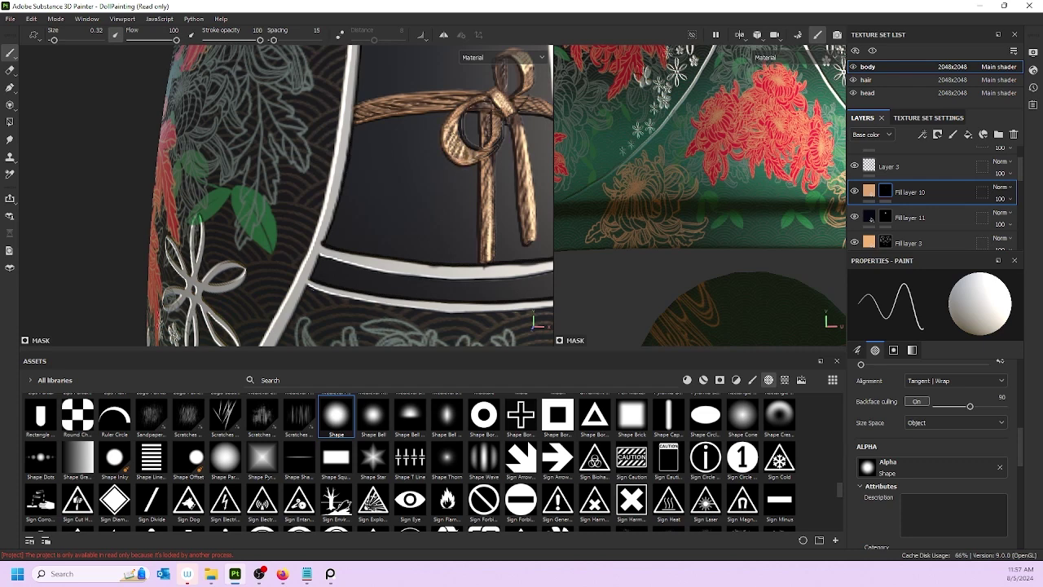
drag(449, 150, 453, 125)
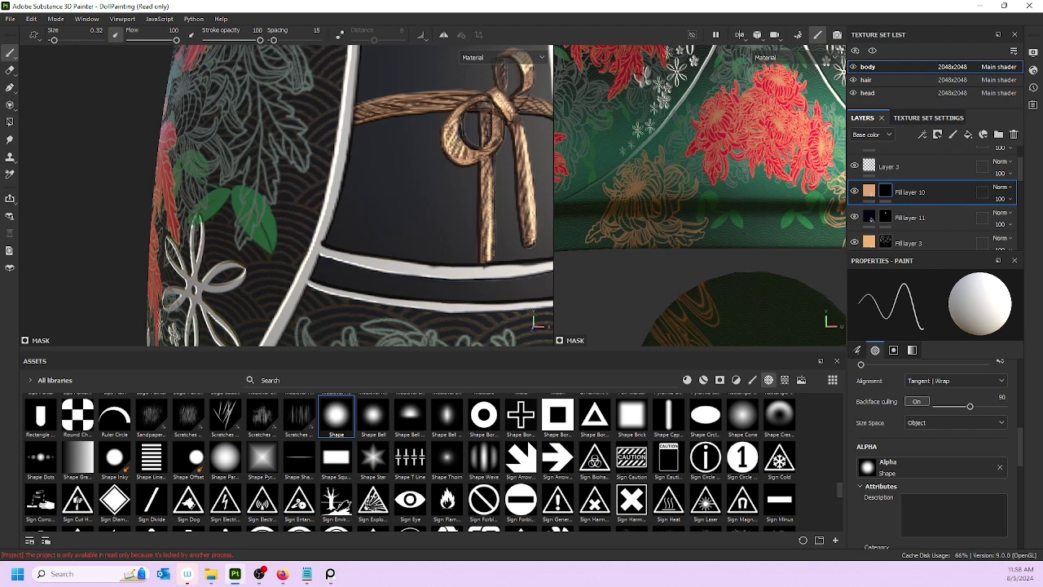
middle_drag(504, 196, 356, 107)
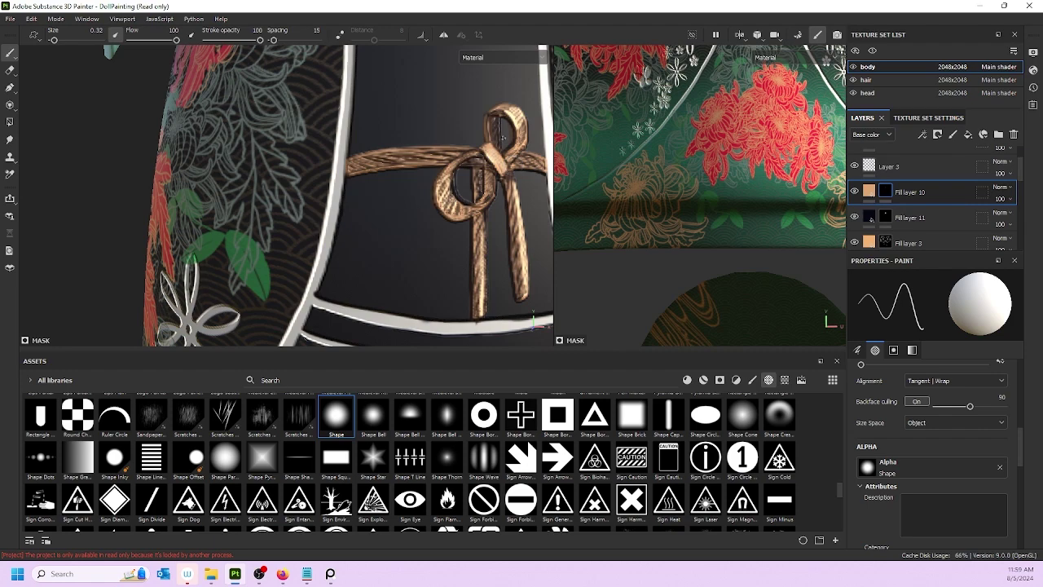
- Select Layer 4 and save its current paint base color FFD8A8 as a swatch
scroll(514, 166, down, 3)
scroll(514, 167, down, 2)
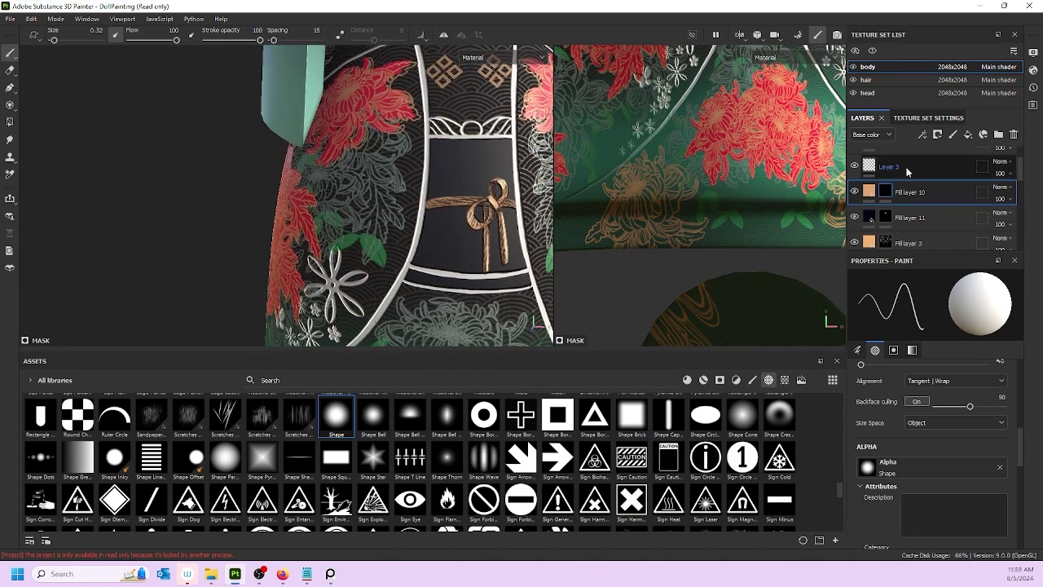
scroll(868, 186, up, 2)
click(870, 199)
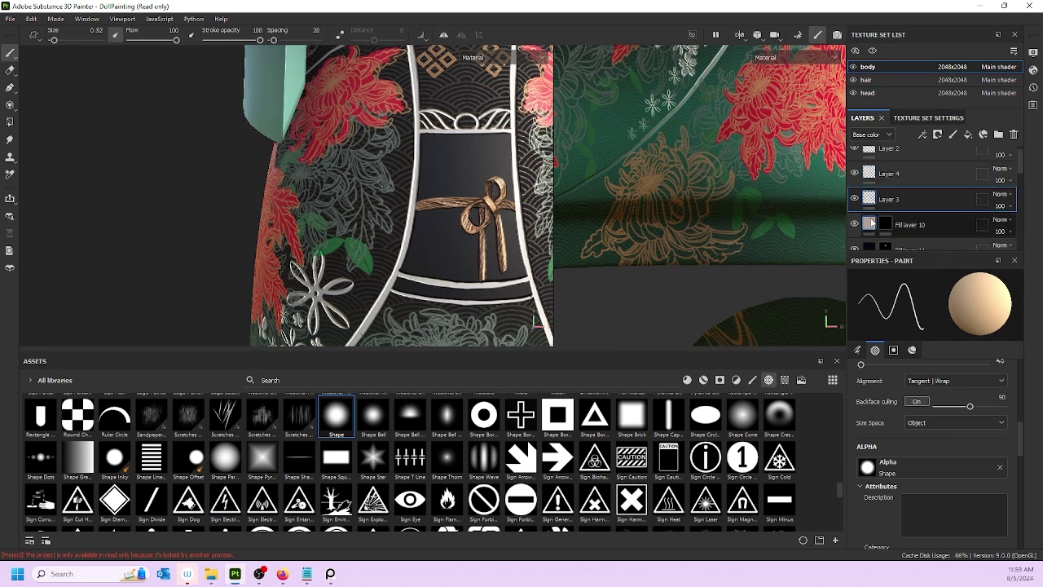
click(866, 223)
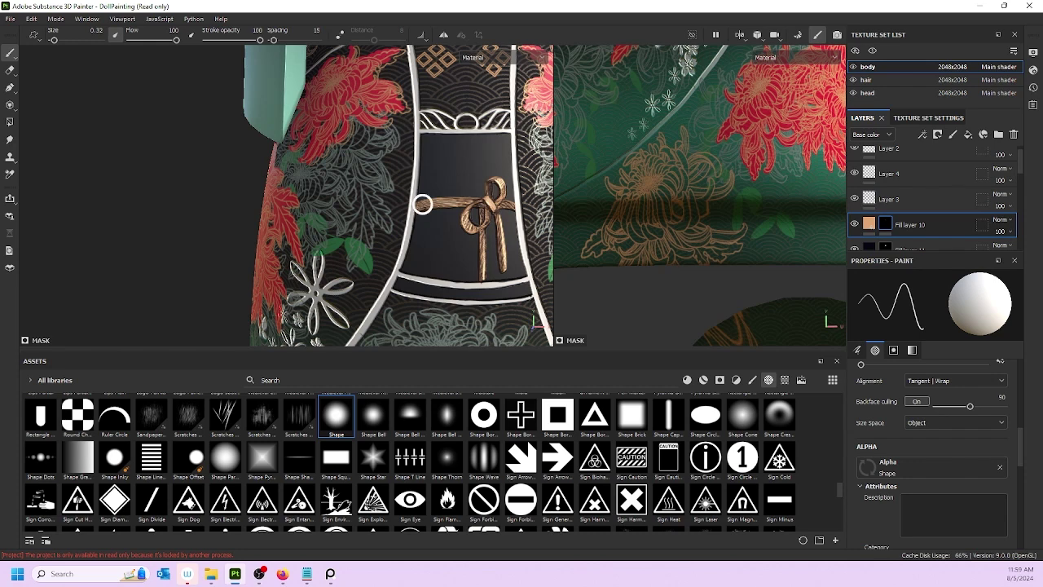
click(874, 200)
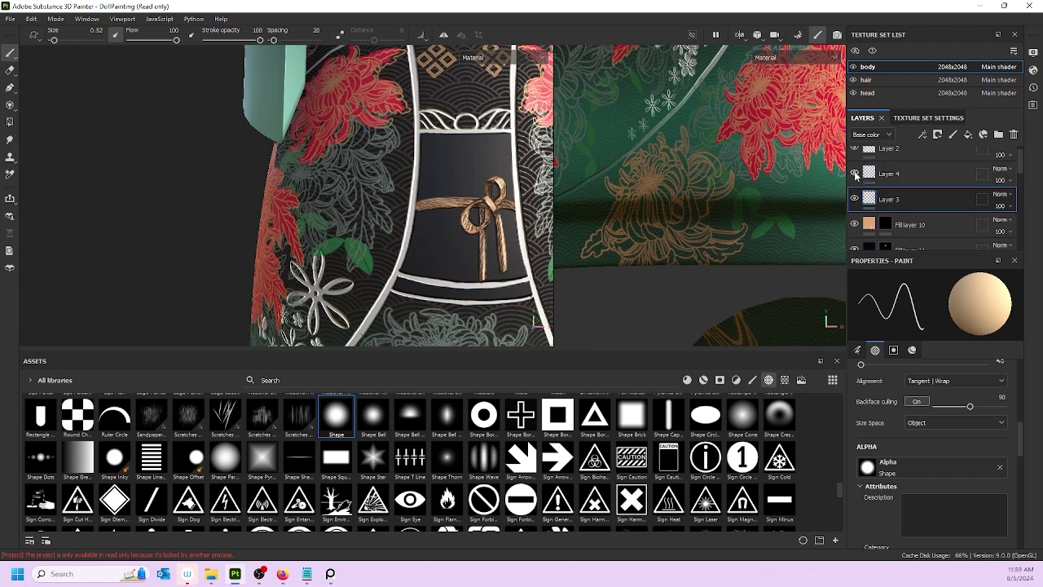
click(854, 173)
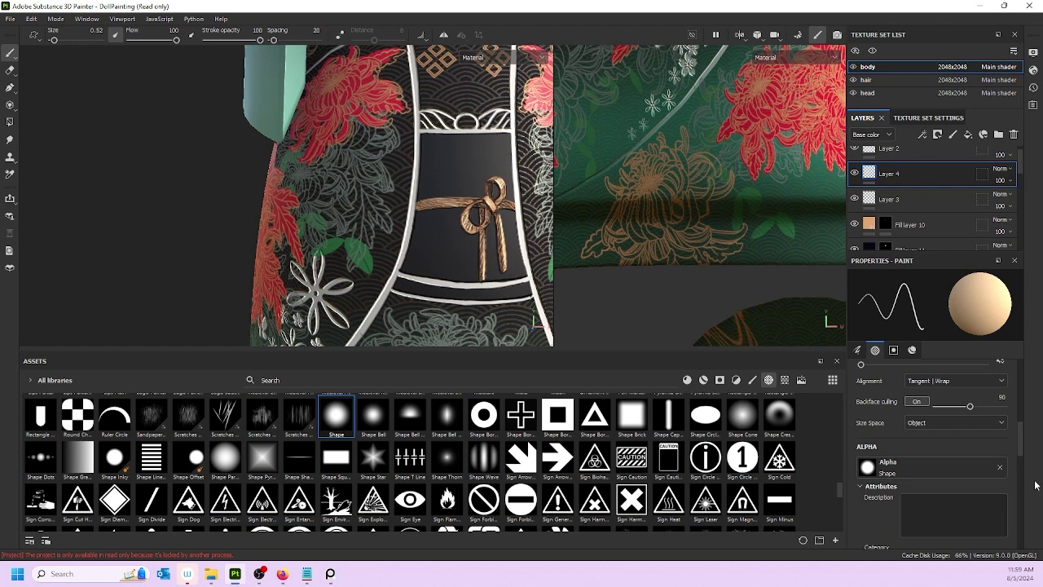
scroll(956, 479, down, 10)
click(943, 477)
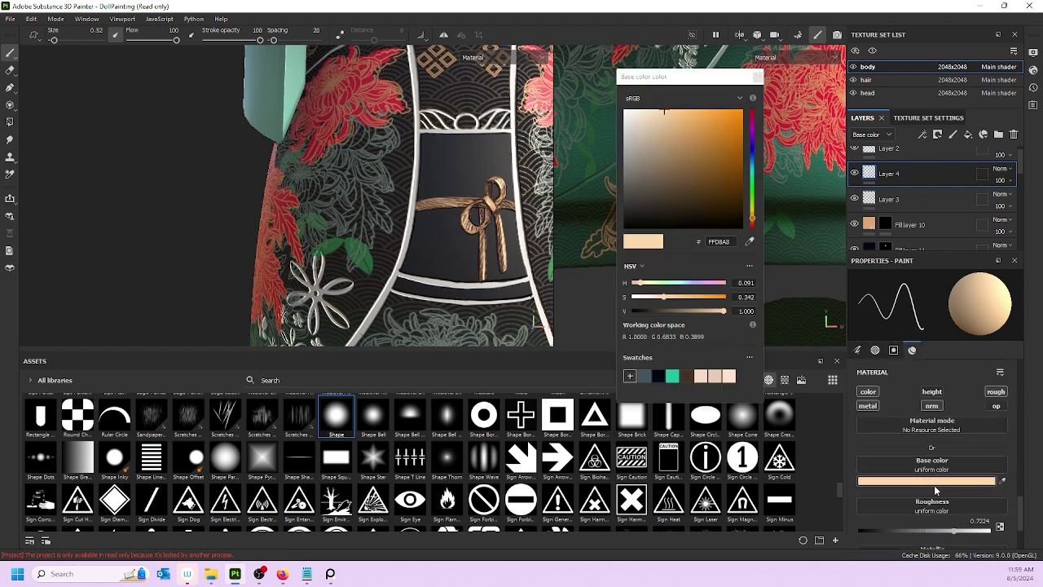
click(629, 375)
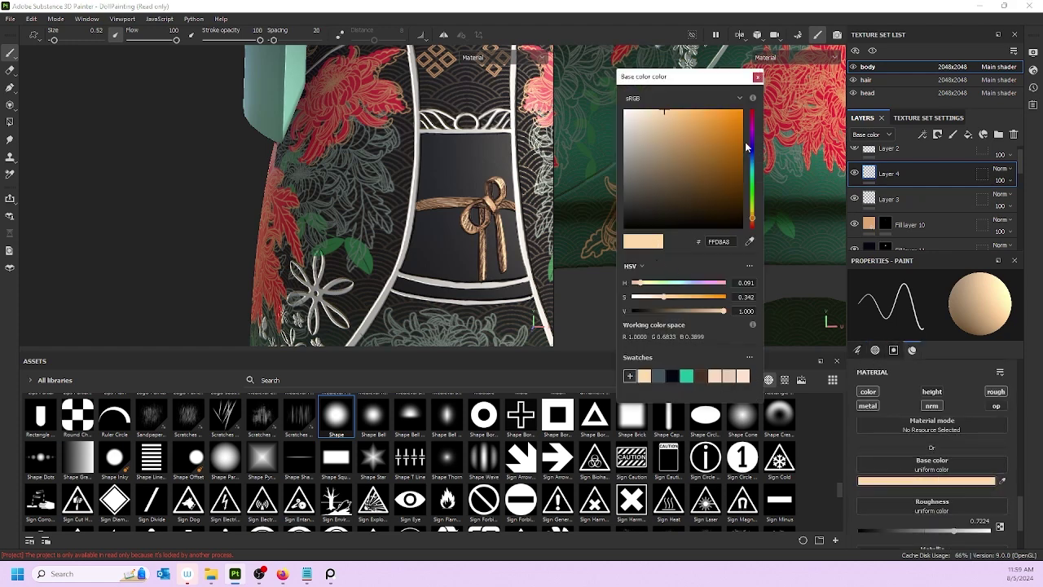
- Set the paint base color to dark brown 462E1F and save it as a swatch
click(753, 224)
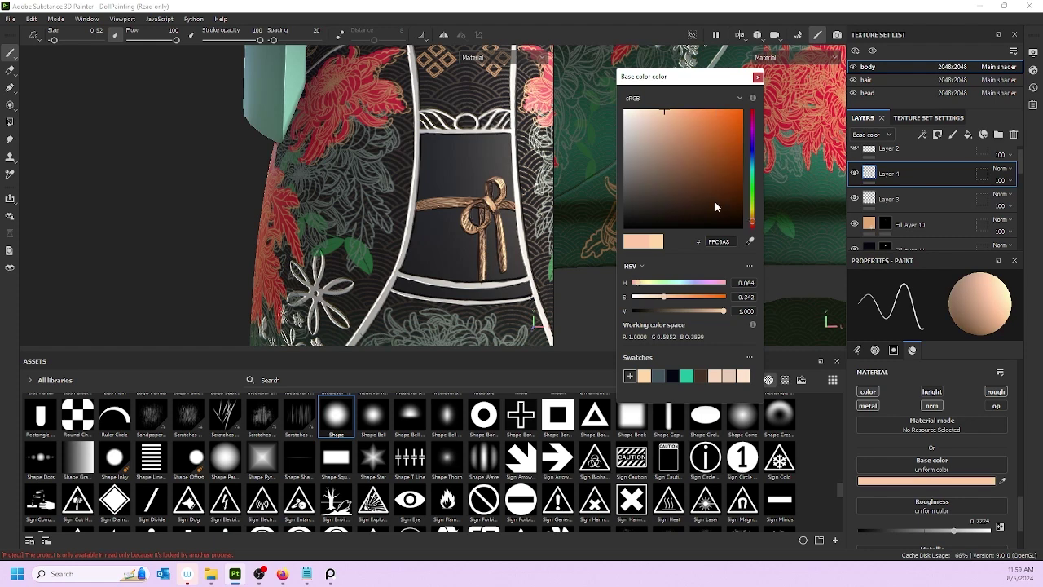
drag(684, 190, 689, 195)
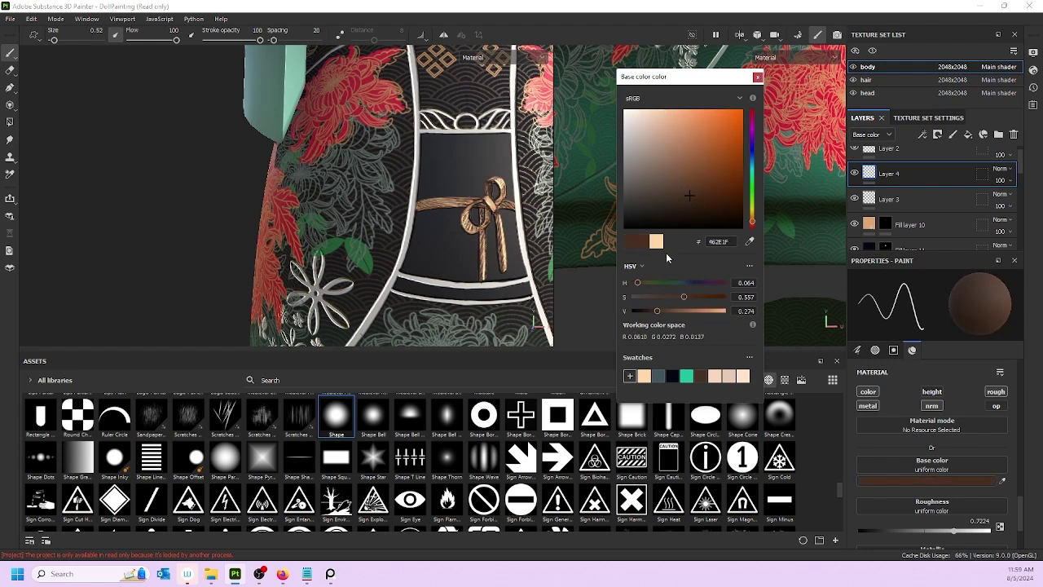
click(630, 375)
alt+right_drag(522, 273, 562, 273)
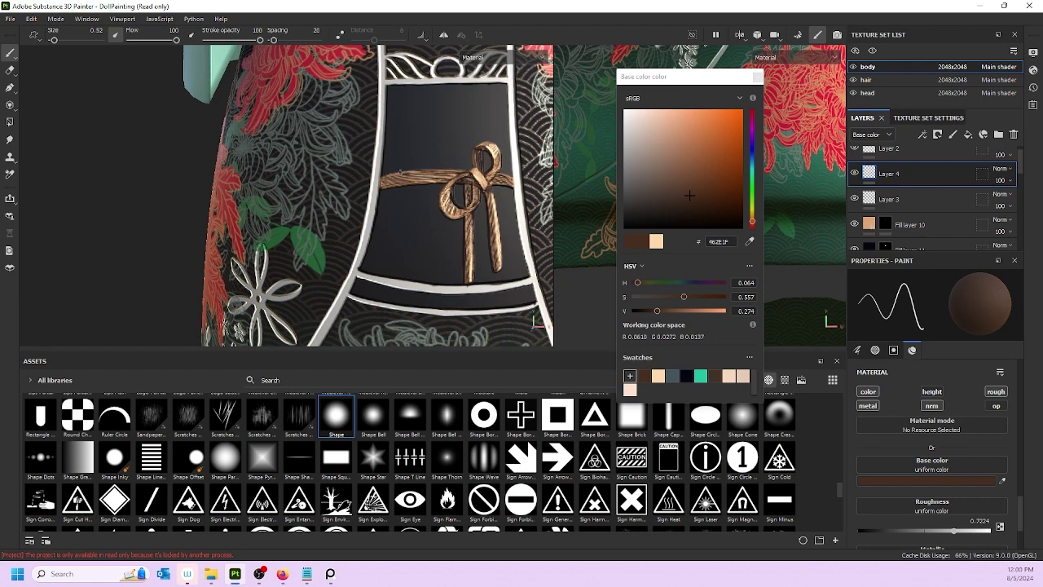
scroll(407, 195, down, 5)
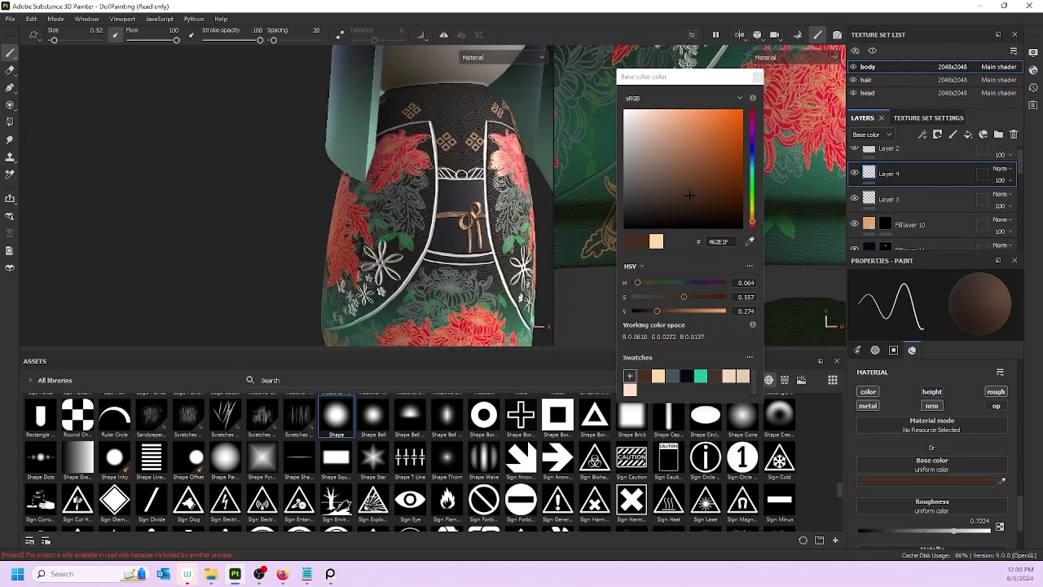
scroll(424, 195, up, 3)
- Set Fill layer 10's roughness to 0.6857 and its metallic value to 0.0816
click(904, 224)
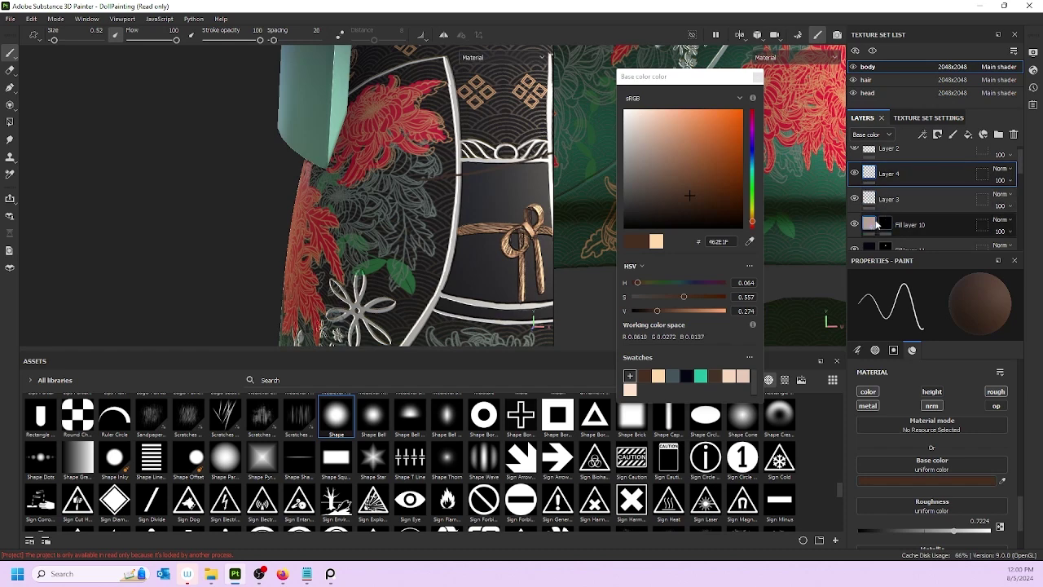
scroll(922, 410, down, 2)
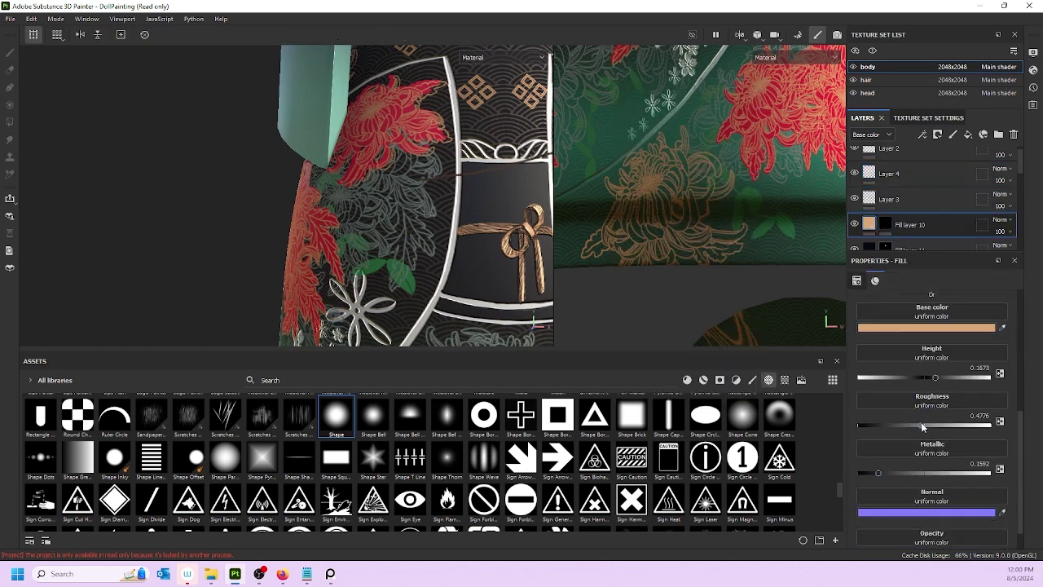
drag(921, 425, 934, 423)
scroll(533, 232, up, 3)
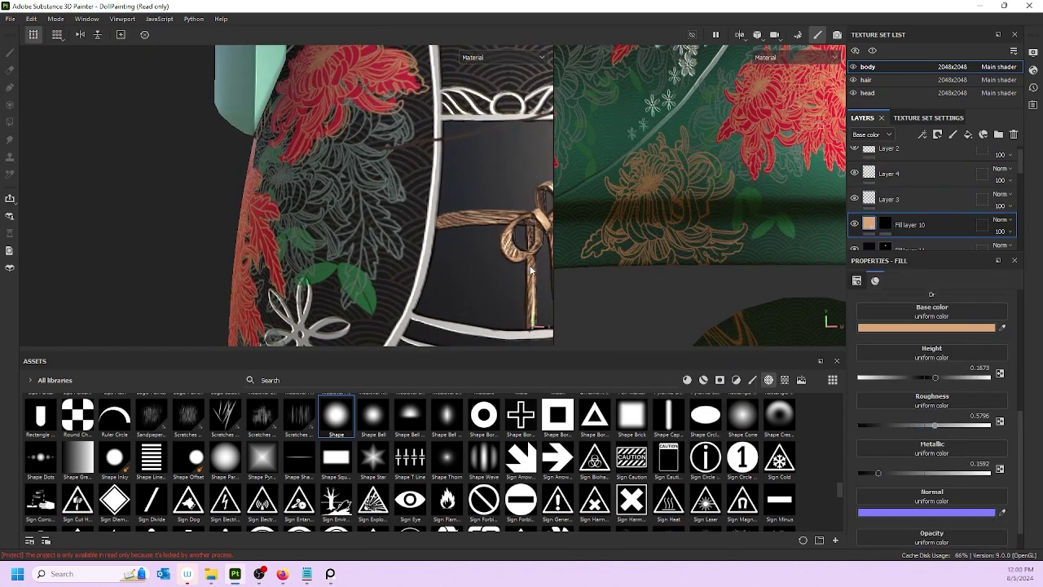
alt+middle_drag(533, 233, 462, 236)
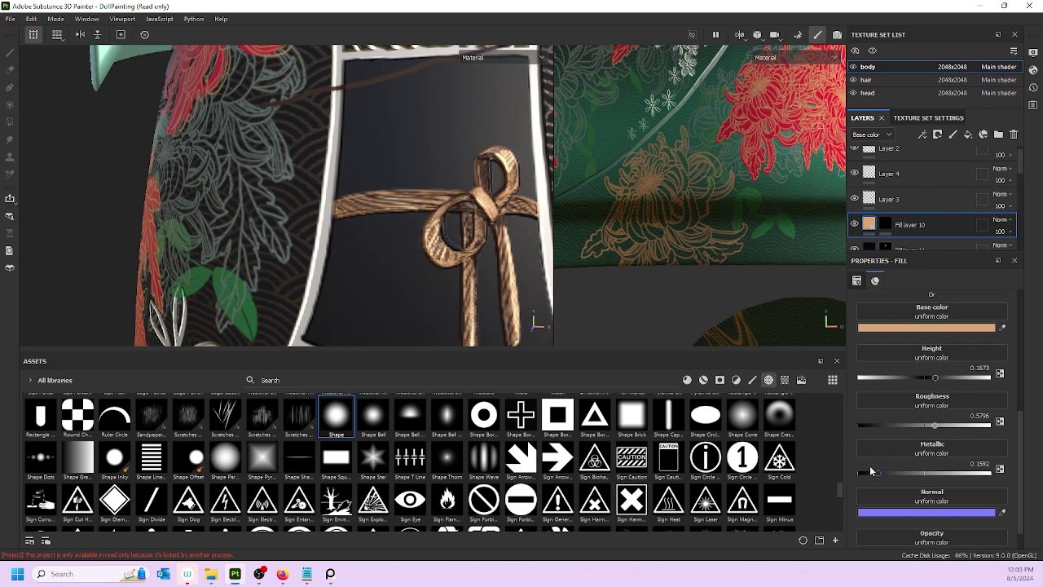
drag(872, 473, 864, 473)
drag(967, 429, 949, 427)
scroll(874, 192, down, 2)
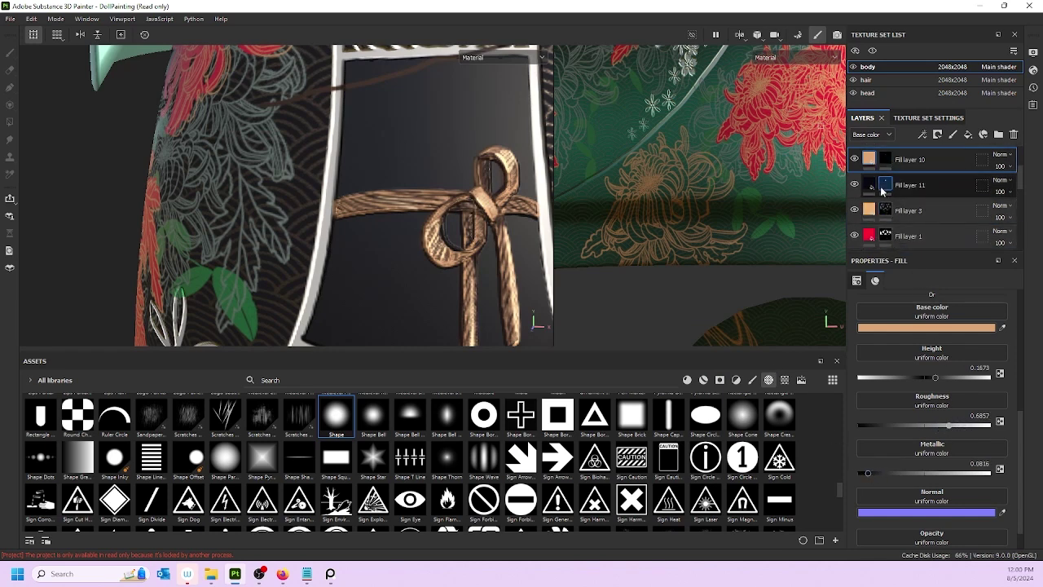
scroll(874, 193, up, 2)
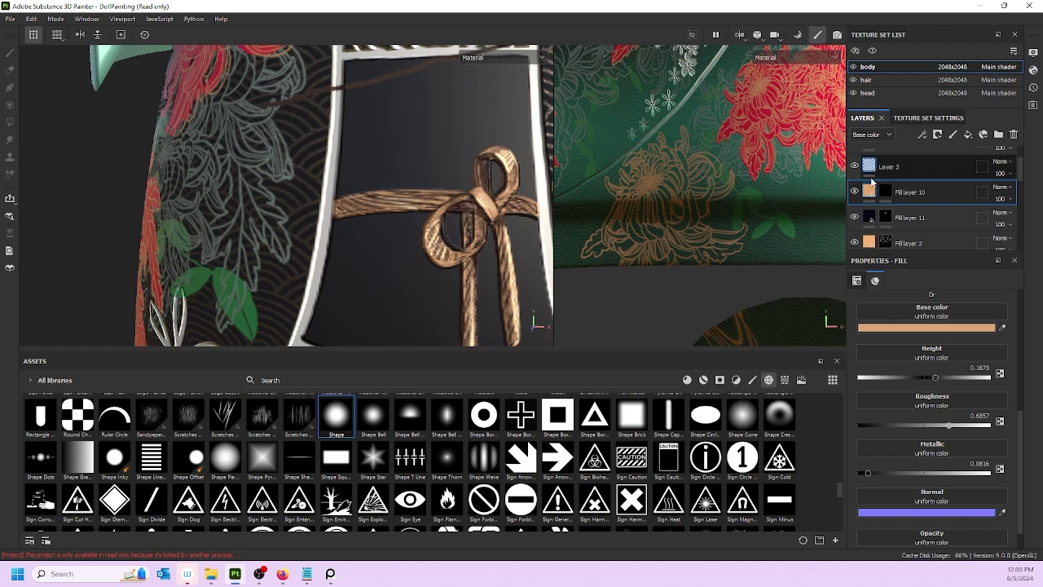
- Set the roughness of the brown paint material to 0.7796 with Layer 4 selected
click(876, 186)
scroll(960, 422, down, 3)
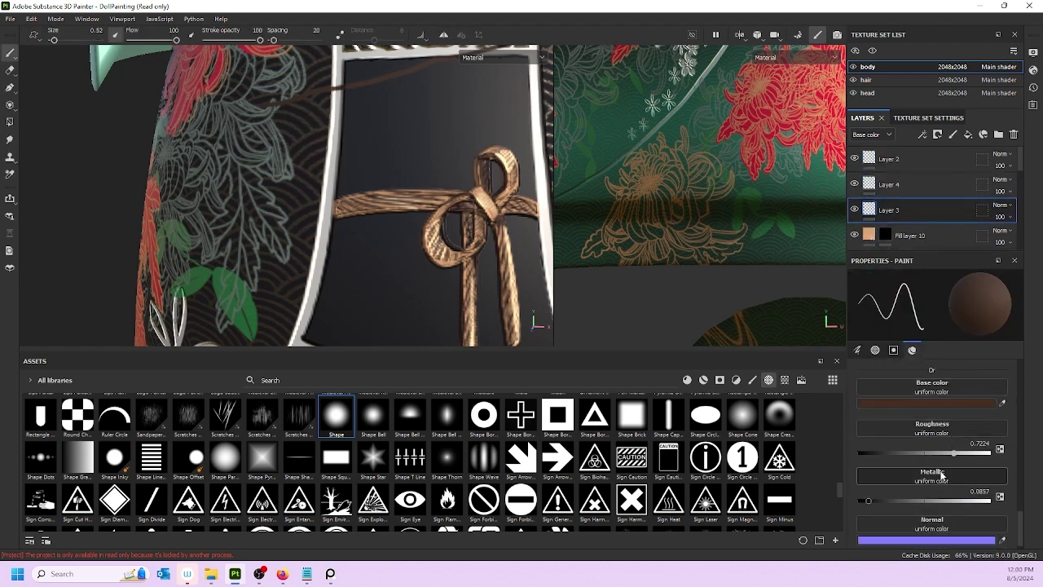
click(892, 189)
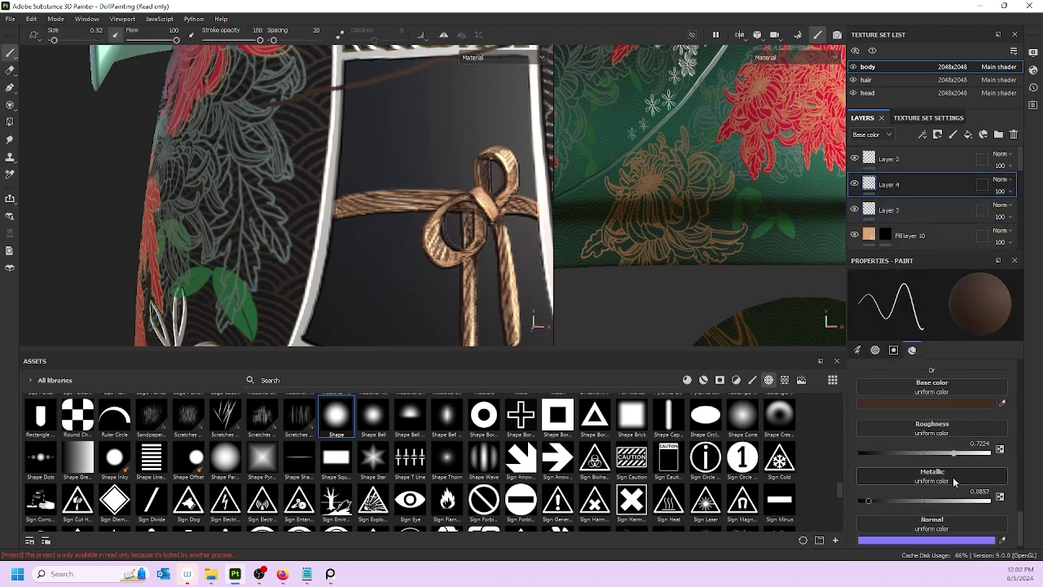
- Toggle the visibility of the upper paint layers to find which one holds the stray brown stroke across the top of the obi
click(875, 162)
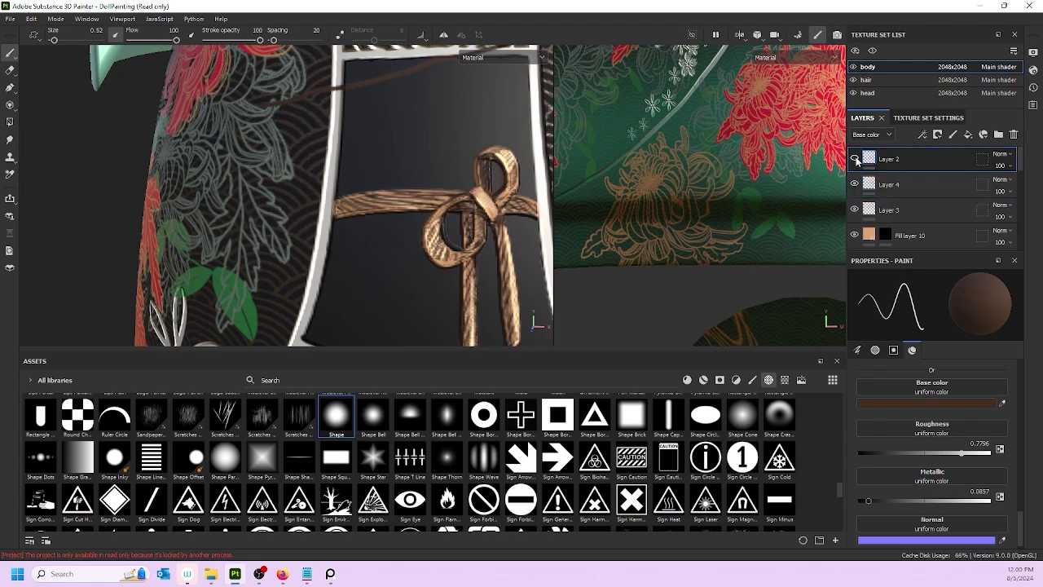
scroll(453, 209, down, 6)
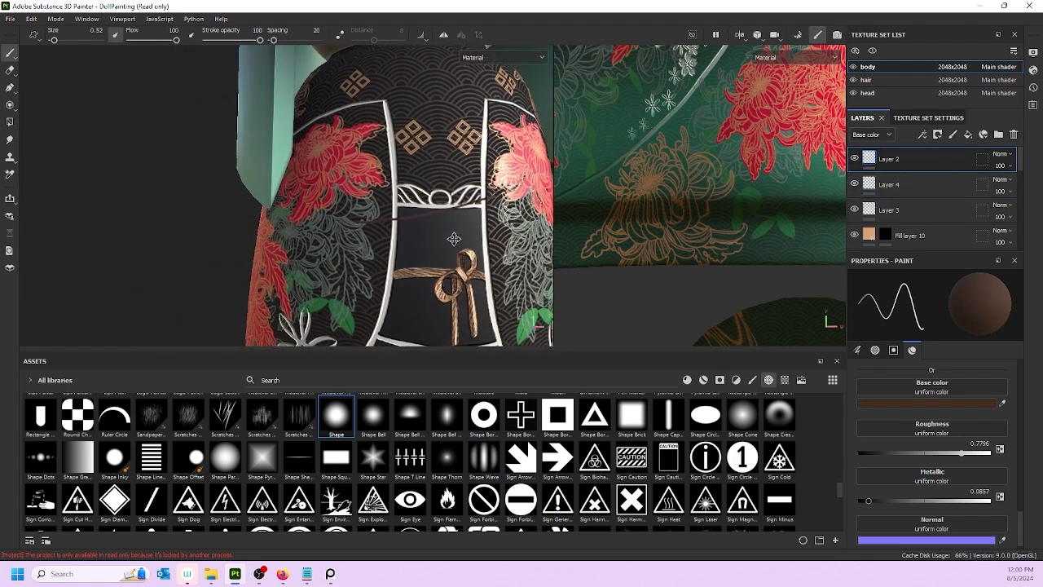
click(868, 210)
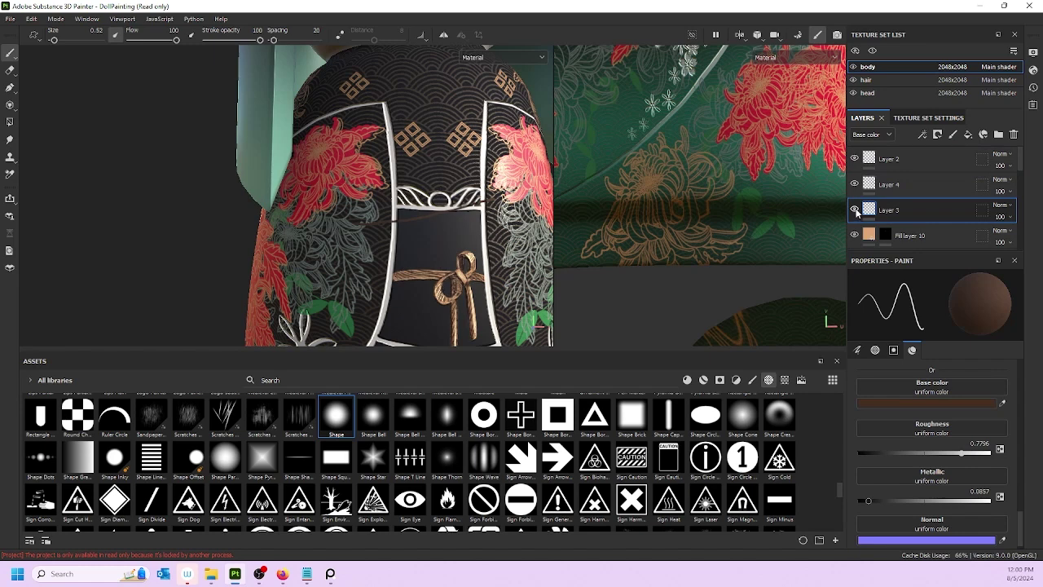
click(855, 184)
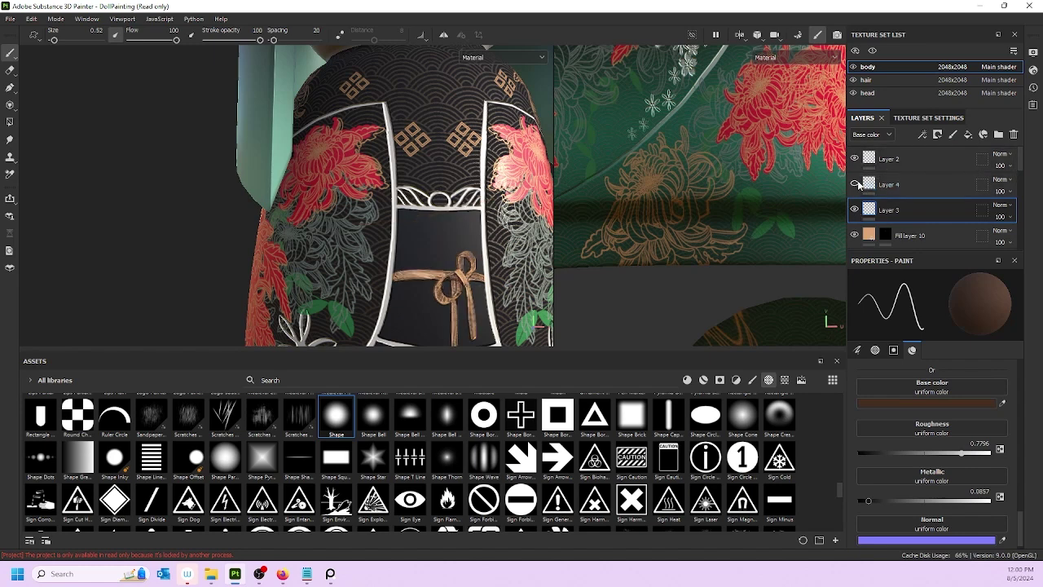
click(855, 184)
click(882, 185)
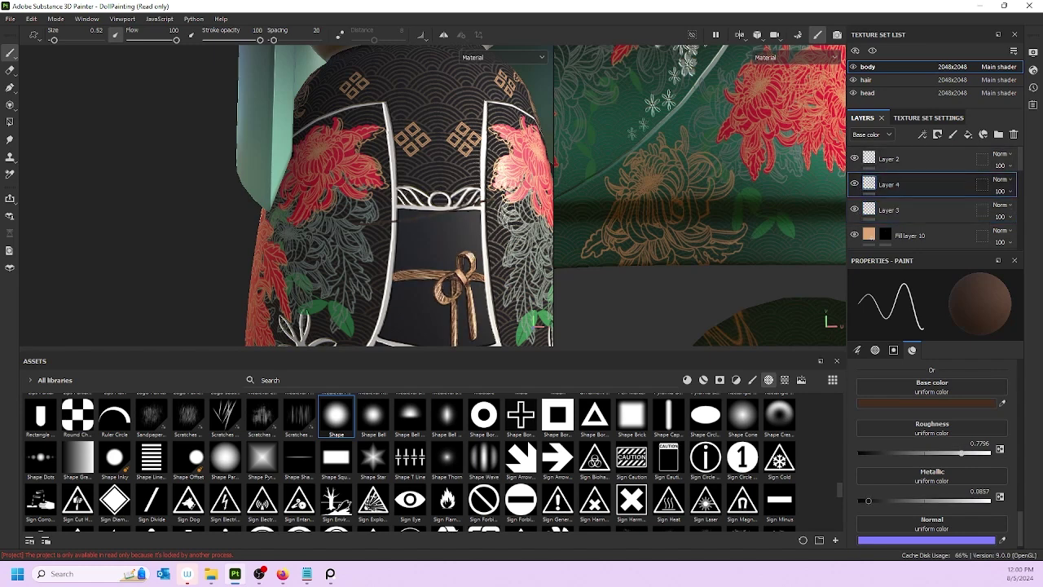
middle_drag(409, 225, 299, 226)
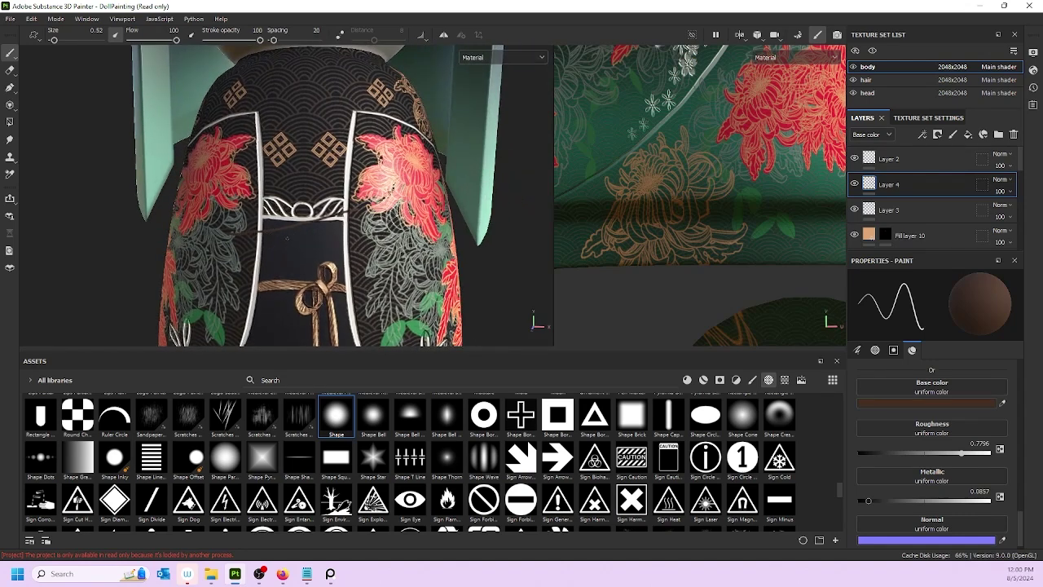
- Enlarge the Eraser to size 14.08 and erase the stray brown stroke across the top of the obi on Layer 4
click(10, 71)
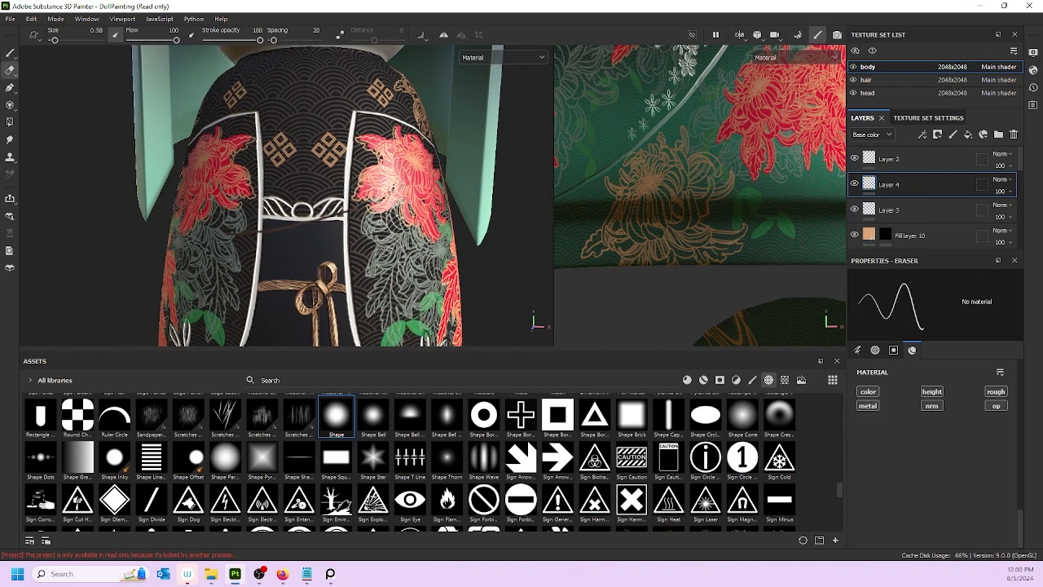
key(bracketright)
key(bracketright)
key(bracketright)
key(bracketright)
key(bracketright)
key(bracketright)
key(bracketright)
key(bracketright)
key(bracketright)
key(bracketright)
key(bracketright)
key(bracketright)
key(bracketright)
key(bracketright)
key(bracketright)
key(bracketright)
key(bracketright)
key(bracketright)
key(bracketright)
key(bracketright)
drag(240, 229, 338, 218)
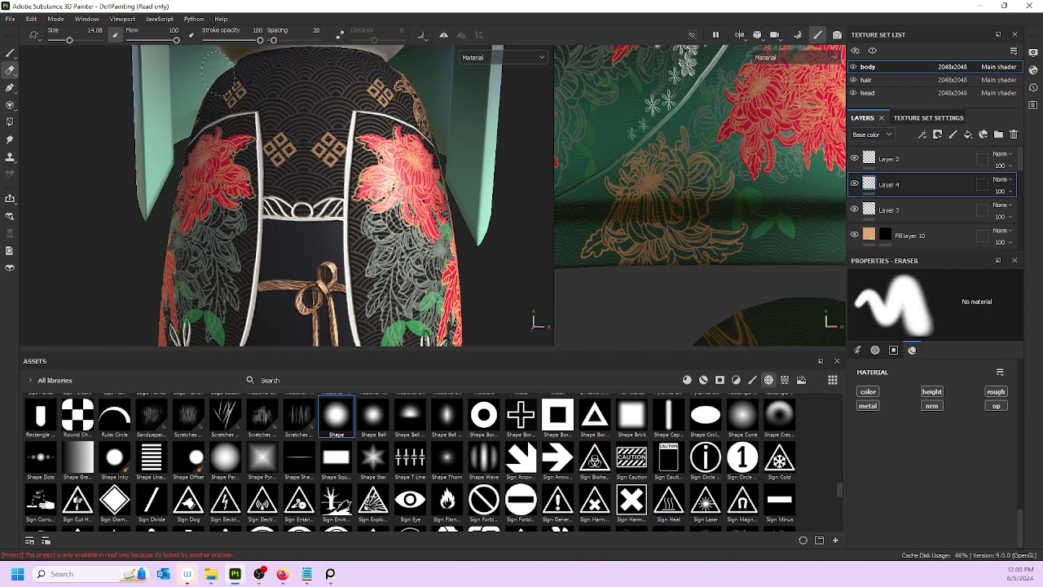
- Add a fill effect to the mask of Fill layer 11, the dark navy obi panel layer
alt+right_drag(423, 213, 347, 188)
alt+drag(346, 188, 257, 187)
scroll(911, 228, down, 3)
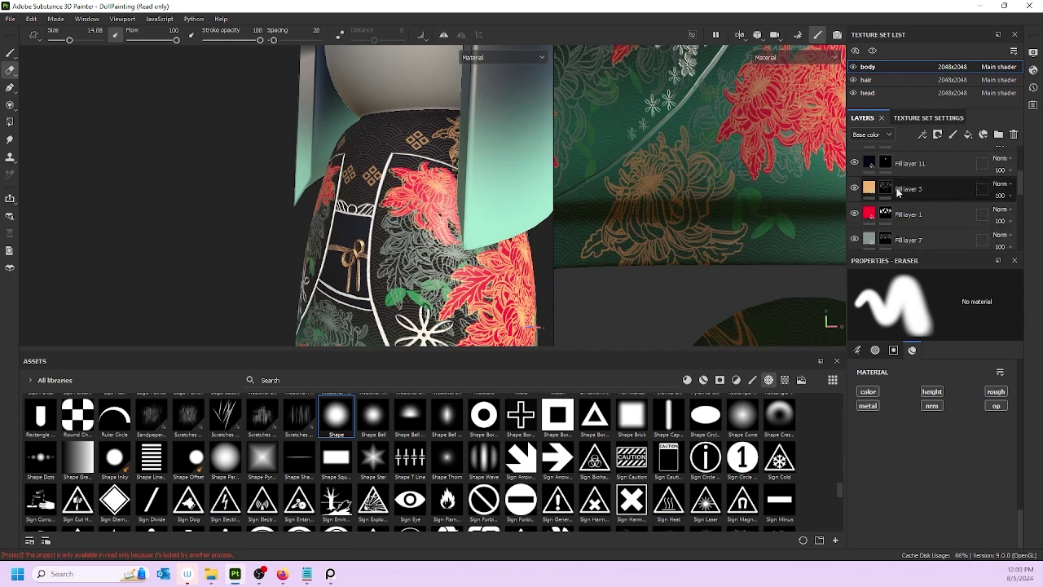
scroll(896, 193, up, 1)
key(p)
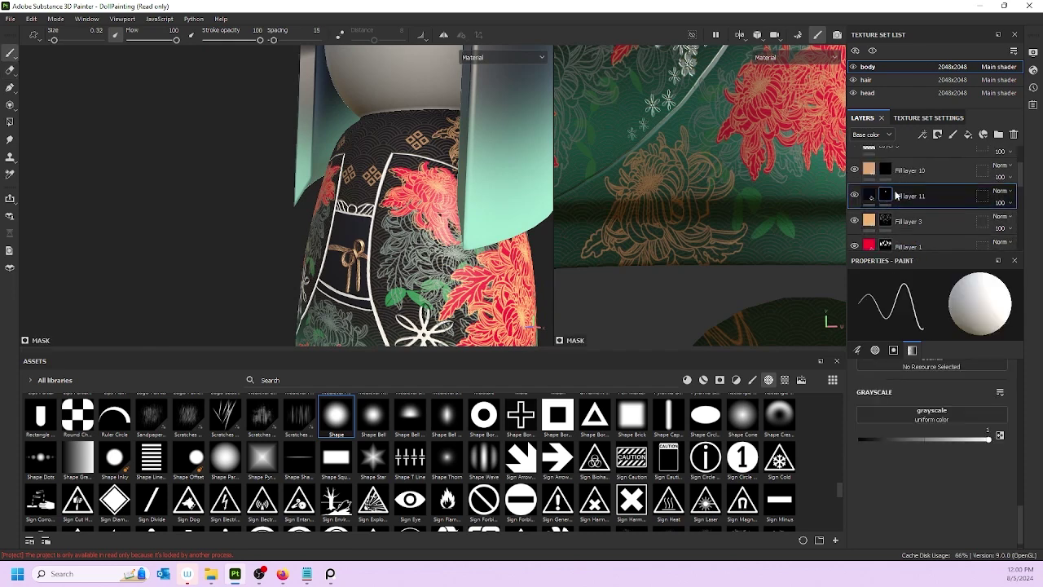
click(885, 196)
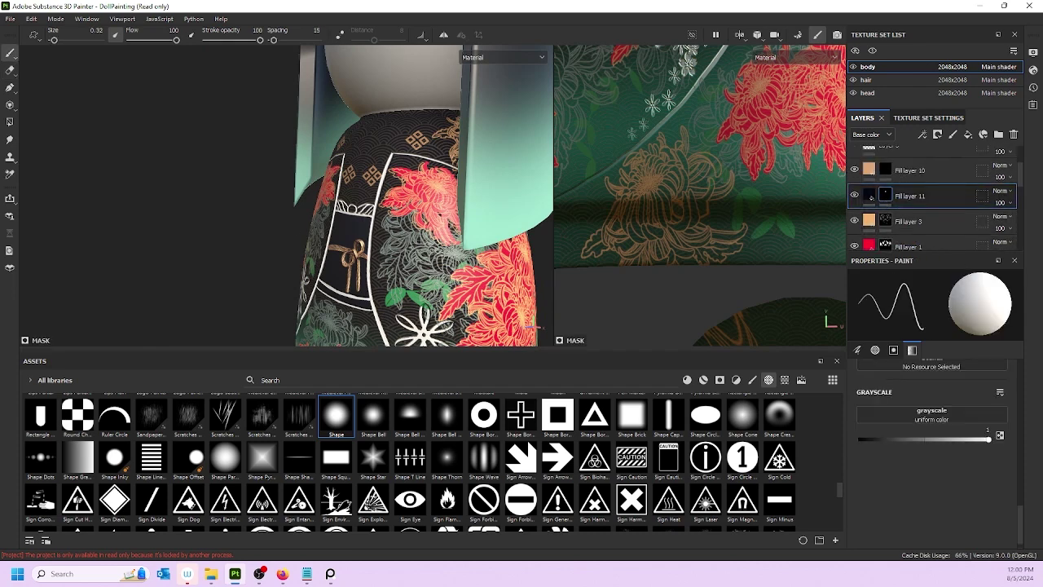
alt+middle_drag(440, 203, 359, 192)
right_click(958, 200)
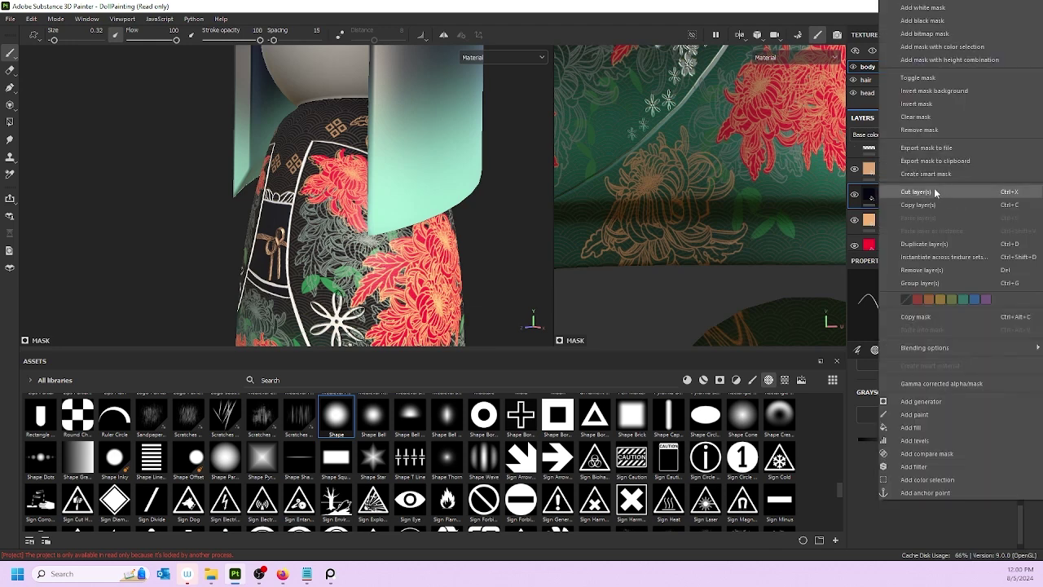
click(933, 429)
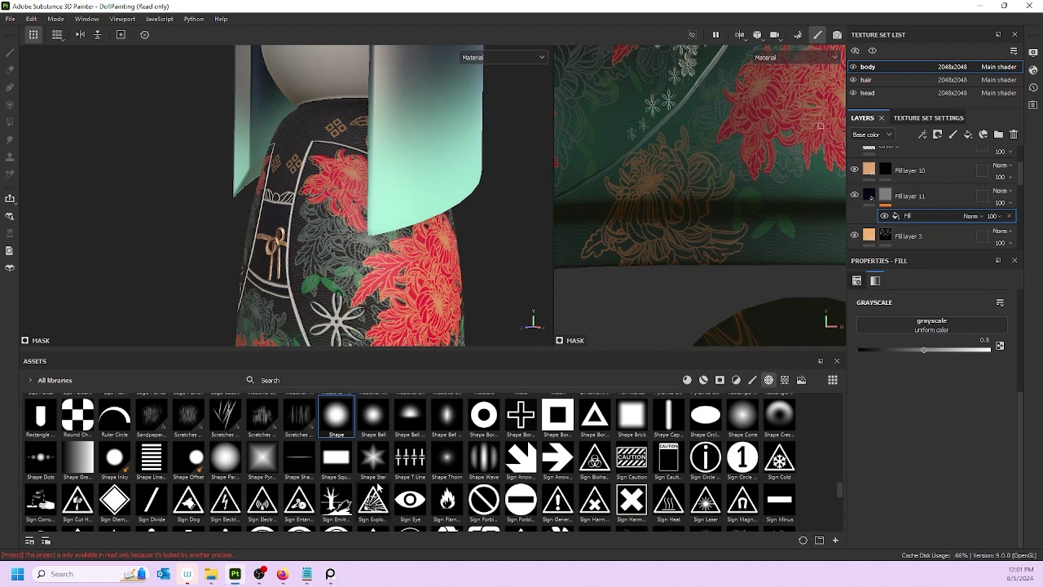
- Browse the alpha library for a stripe pattern and apply Line Stripes Mirror as the mask fill's grayscale
scroll(378, 484, down, 5)
scroll(382, 484, up, 5)
scroll(383, 481, up, 15)
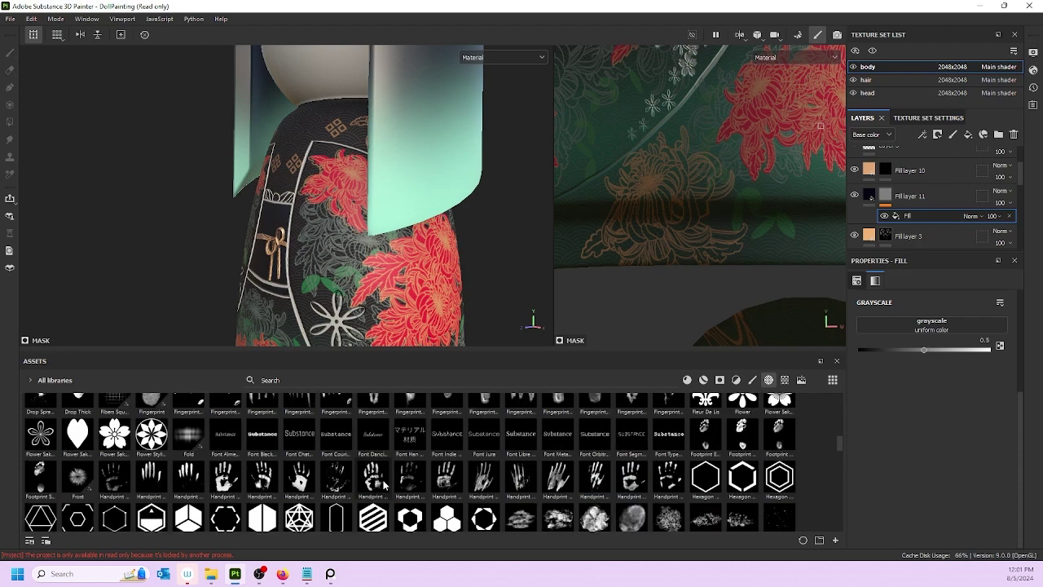
scroll(385, 485, up, 6)
scroll(384, 485, down, 6)
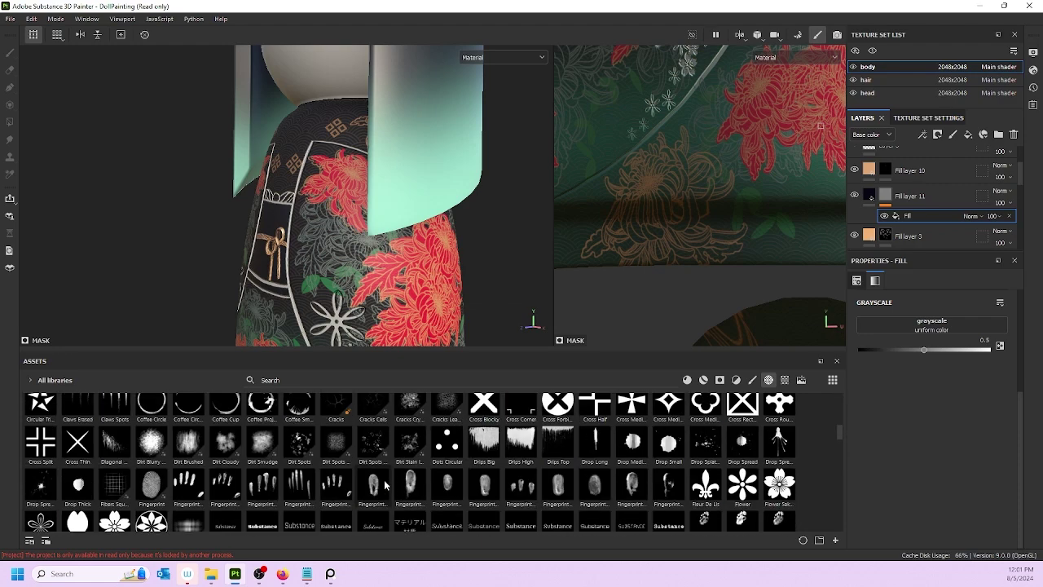
scroll(384, 485, up, 2)
scroll(386, 483, down, 20)
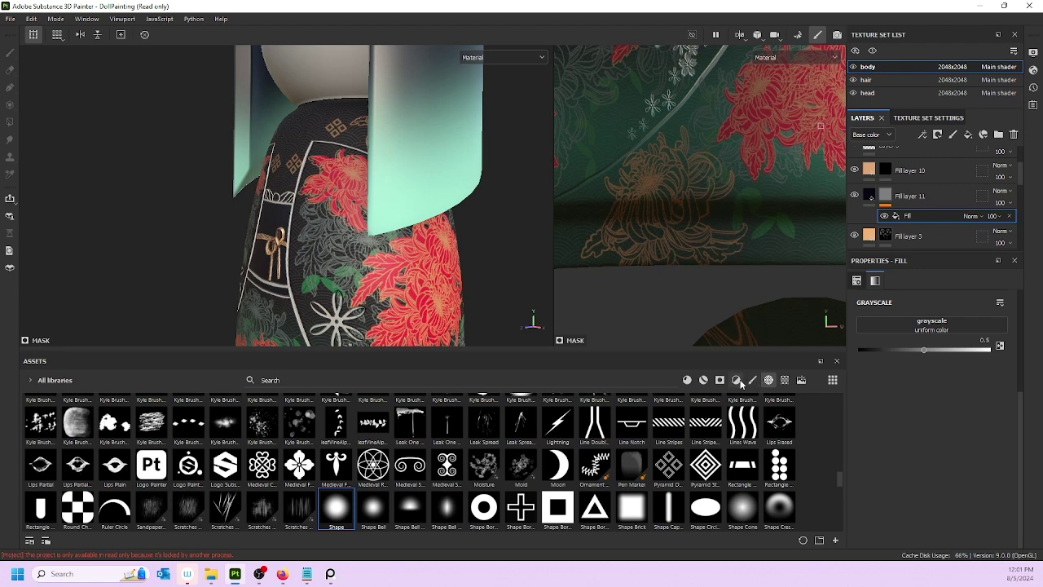
click(785, 382)
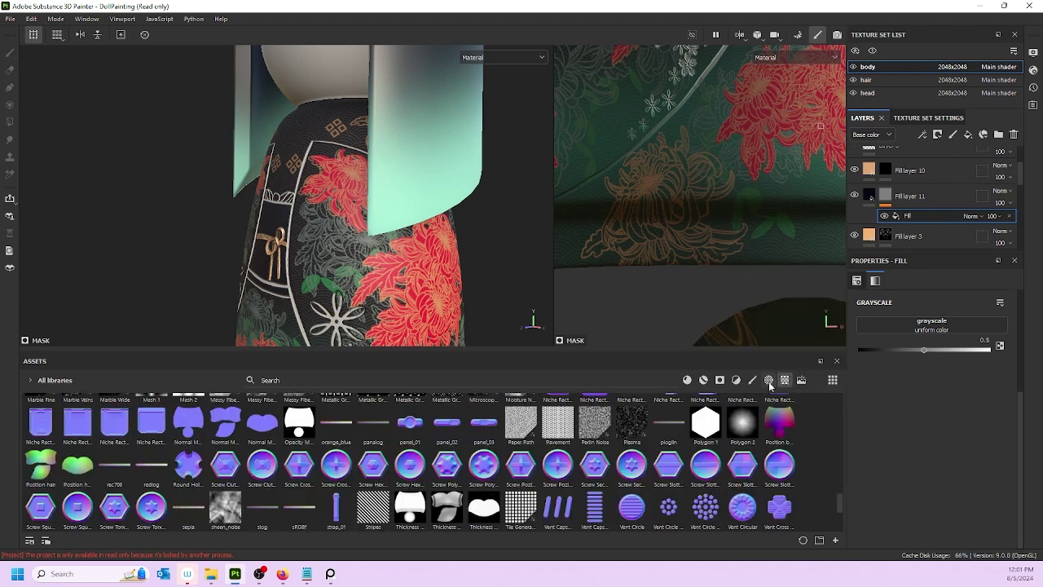
click(768, 380)
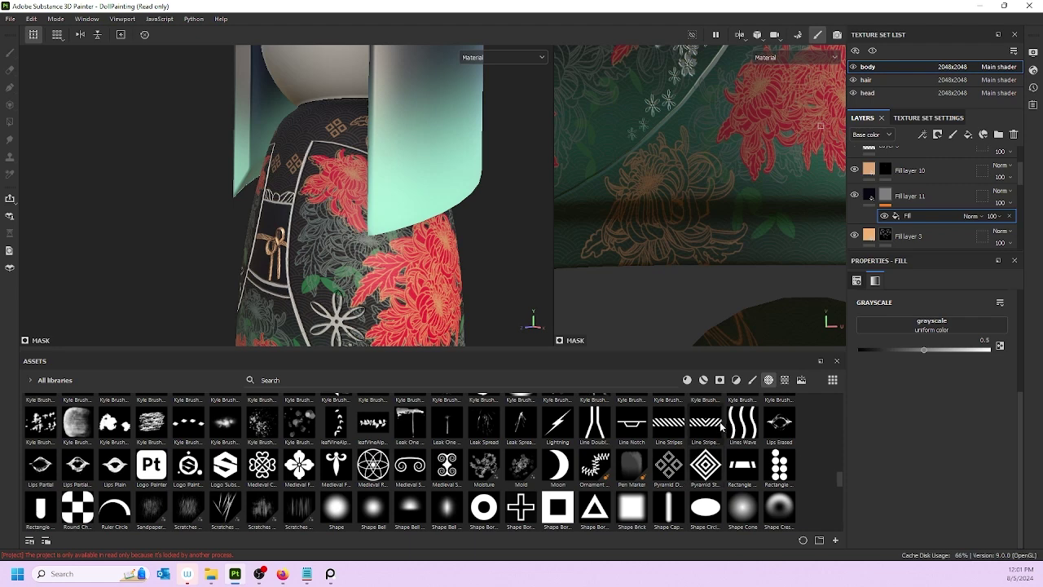
drag(703, 425, 951, 323)
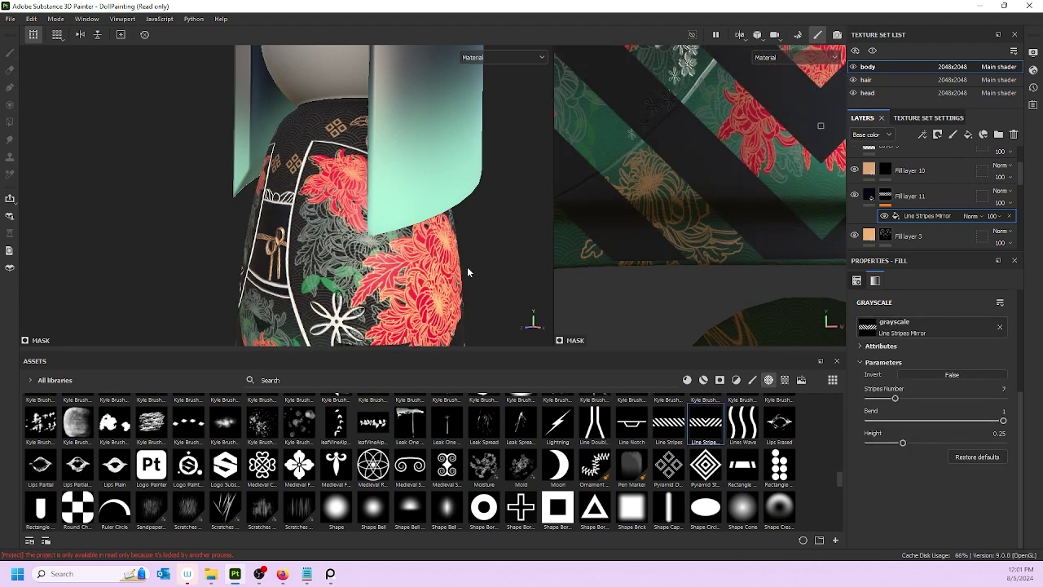
- Adjust the Line Stripes Mirror mask pattern to 23 stripes, bend 0.93 and height 0.19
alt+drag(272, 223, 424, 228)
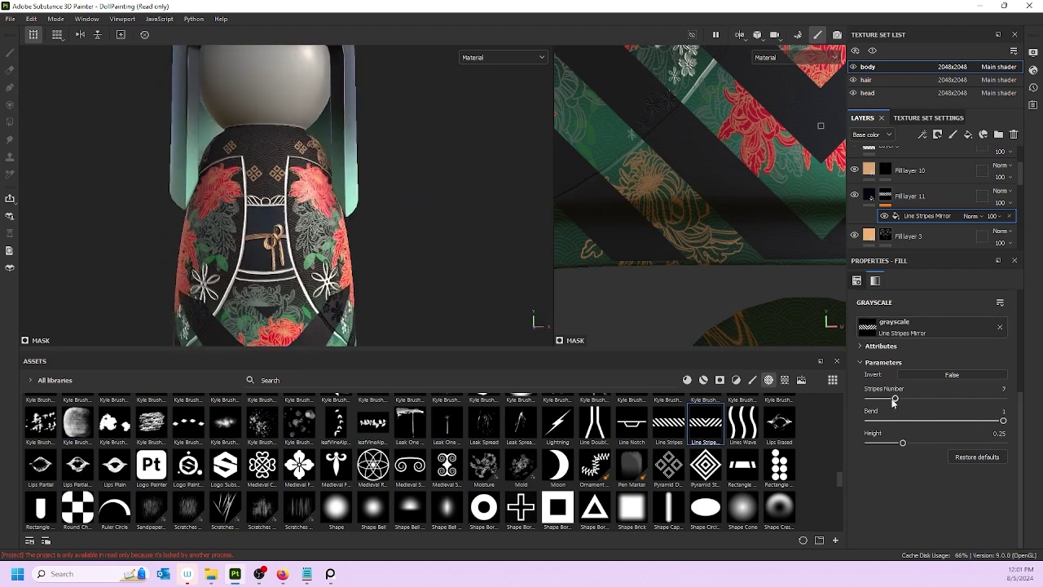
drag(892, 401, 980, 424)
click(928, 421)
mouse_move(902, 444)
mouse_down()
mouse_move(865, 430)
mouse_move(888, 441)
mouse_up()
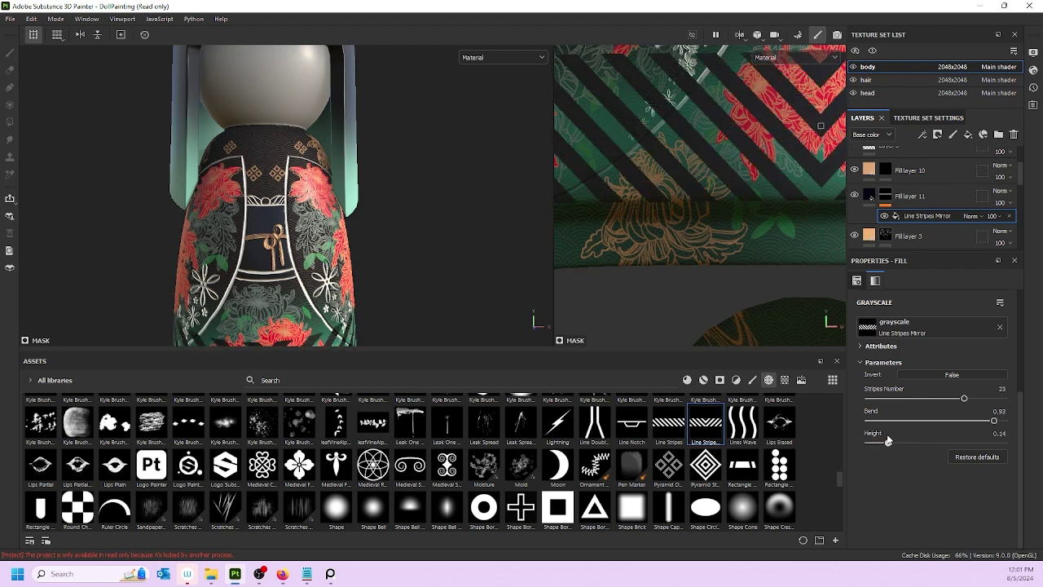
- Try a tiling of 5 on the stripe pattern and remove the fill effect from Fill layer 11's mask
scroll(897, 366, up, 4)
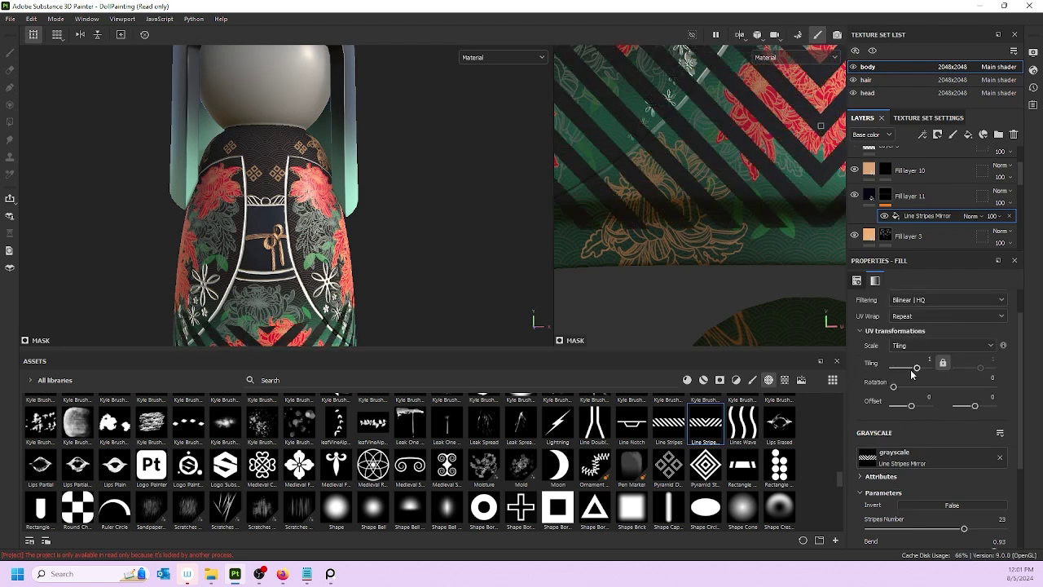
drag(918, 370, 919, 370)
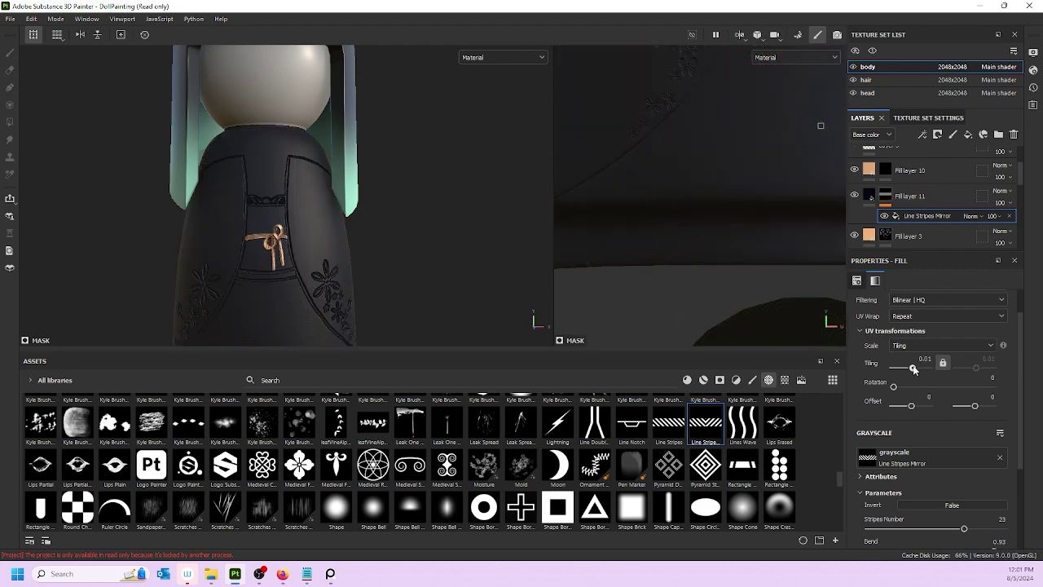
click(1000, 457)
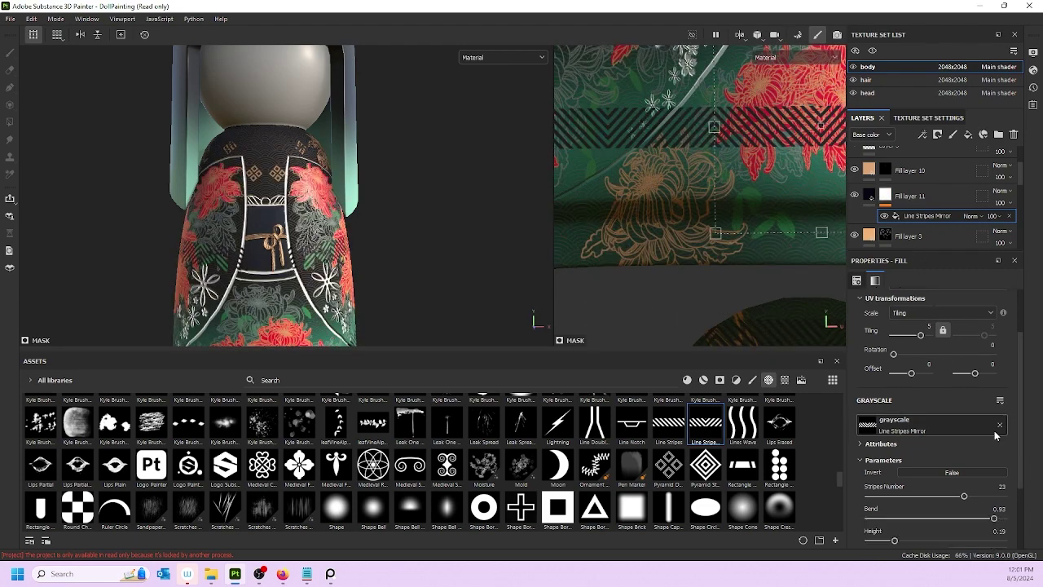
click(1009, 217)
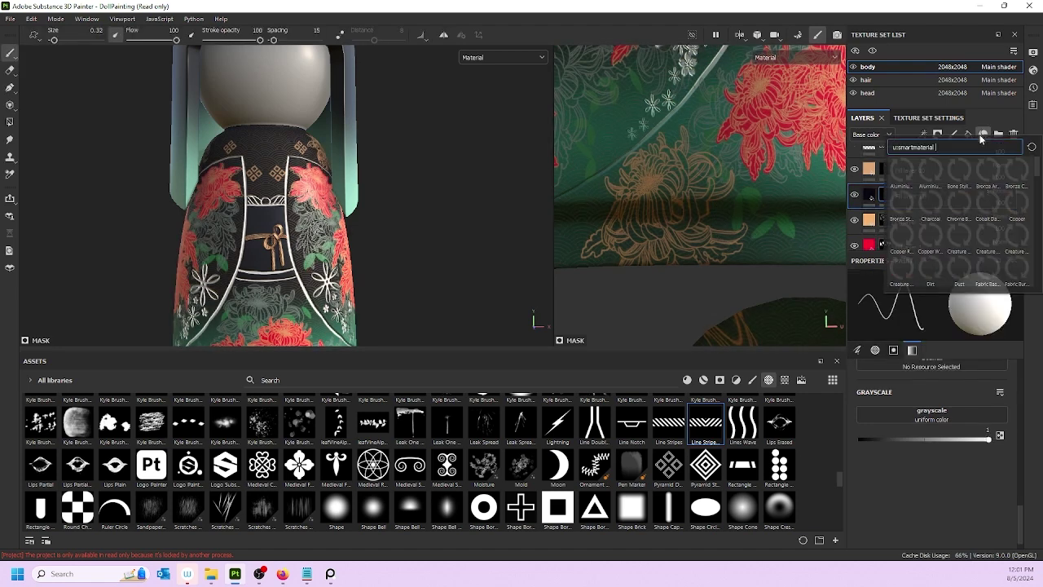
- Create a fill layer above Fill layer 11 with bright green base color 7EEB29 and give it a black mask
click(966, 133)
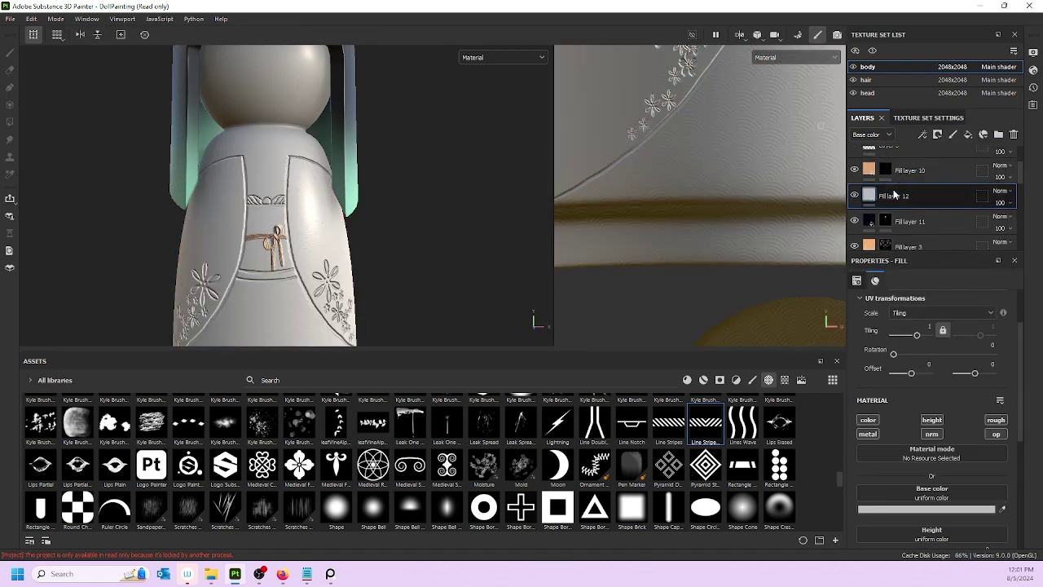
click(942, 508)
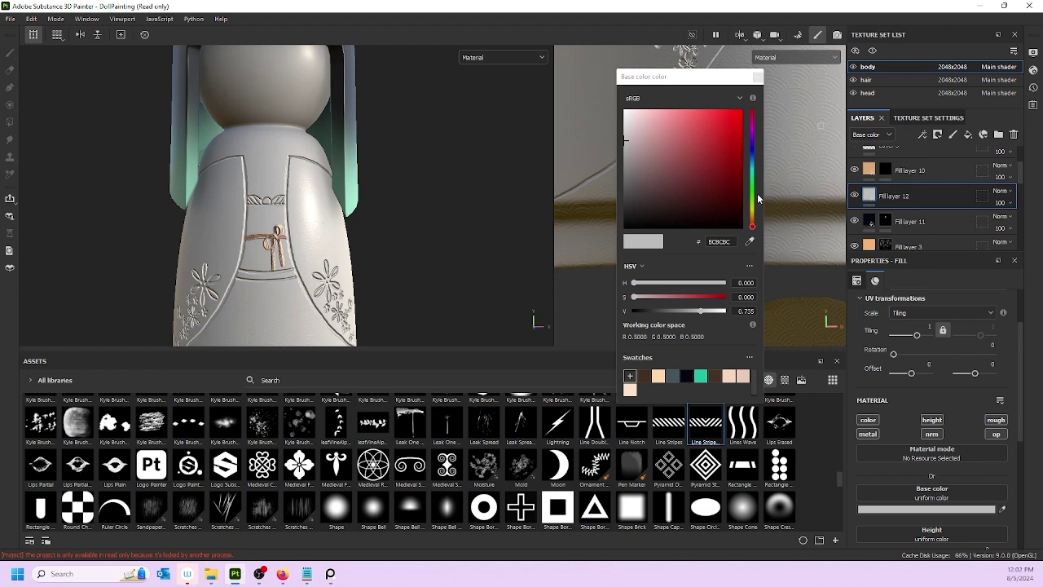
click(751, 198)
drag(683, 135, 705, 129)
drag(751, 197, 751, 198)
drag(715, 119, 717, 120)
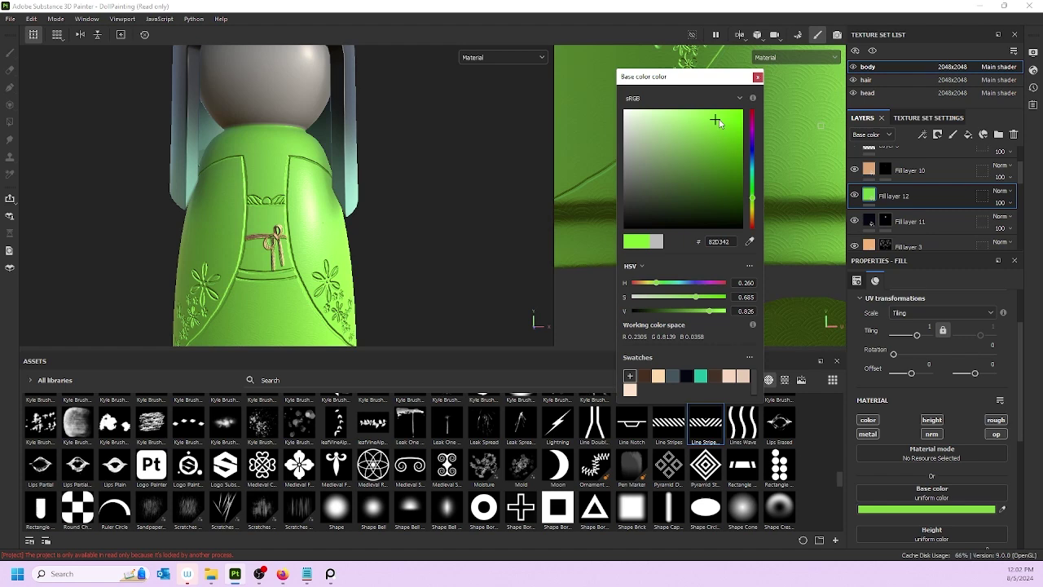
click(757, 77)
right_click(952, 201)
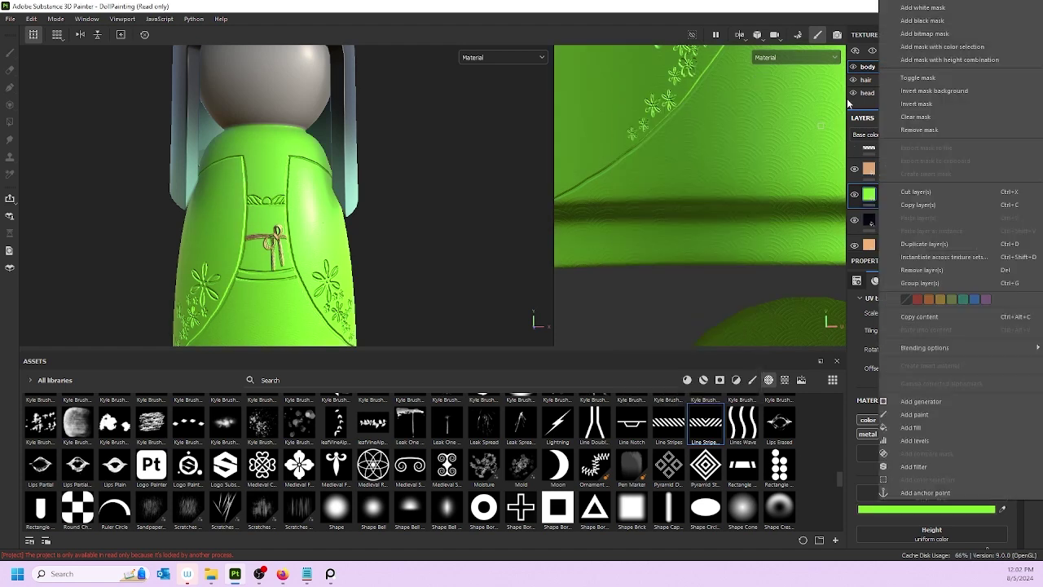
click(921, 20)
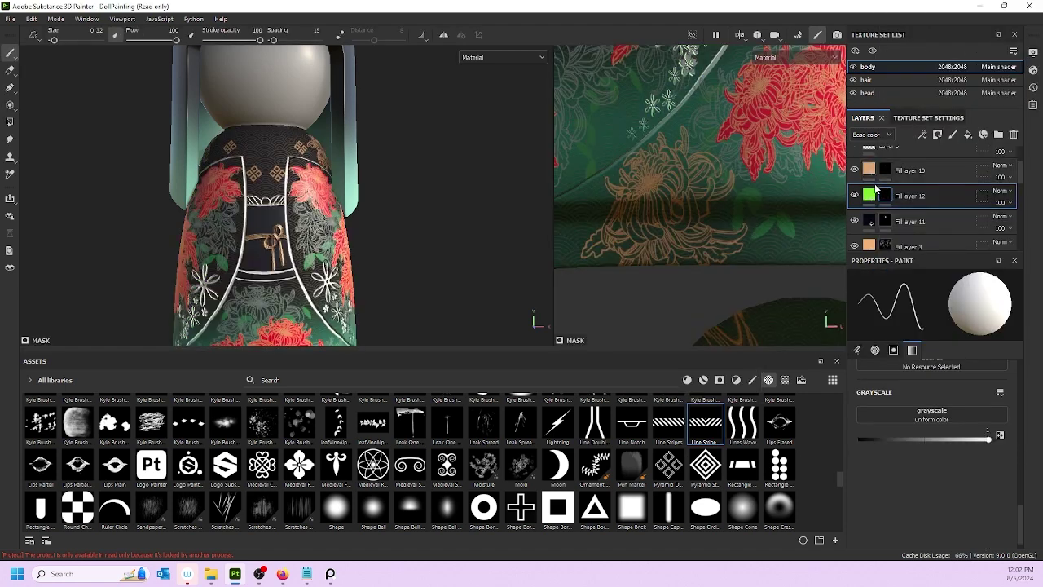
- Set up the mask brush with the Line Stripes Mirror alpha, angle 0 and size 99.48
scroll(921, 418, up, 1)
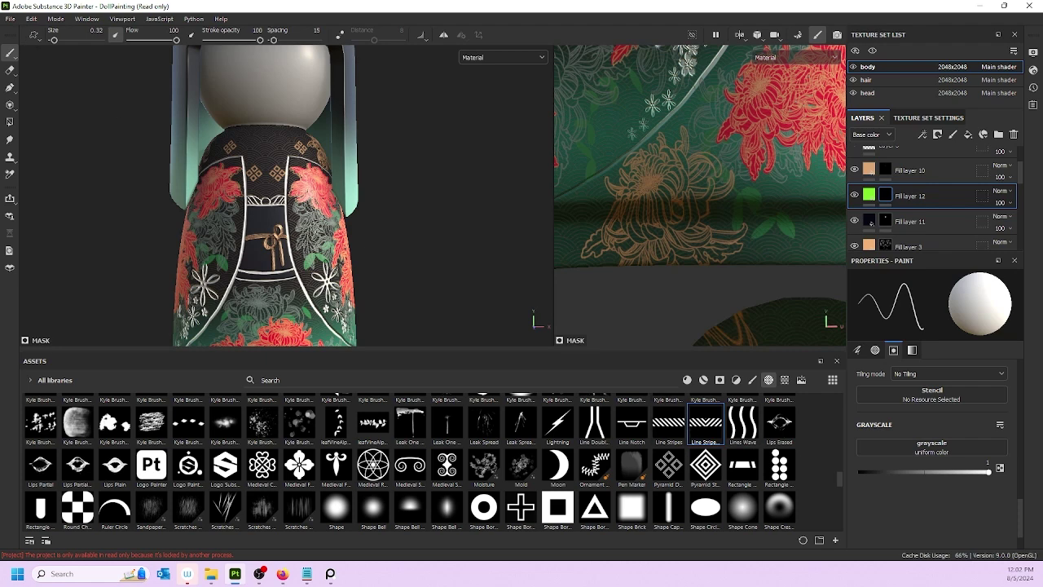
drag(54, 40, 62, 40)
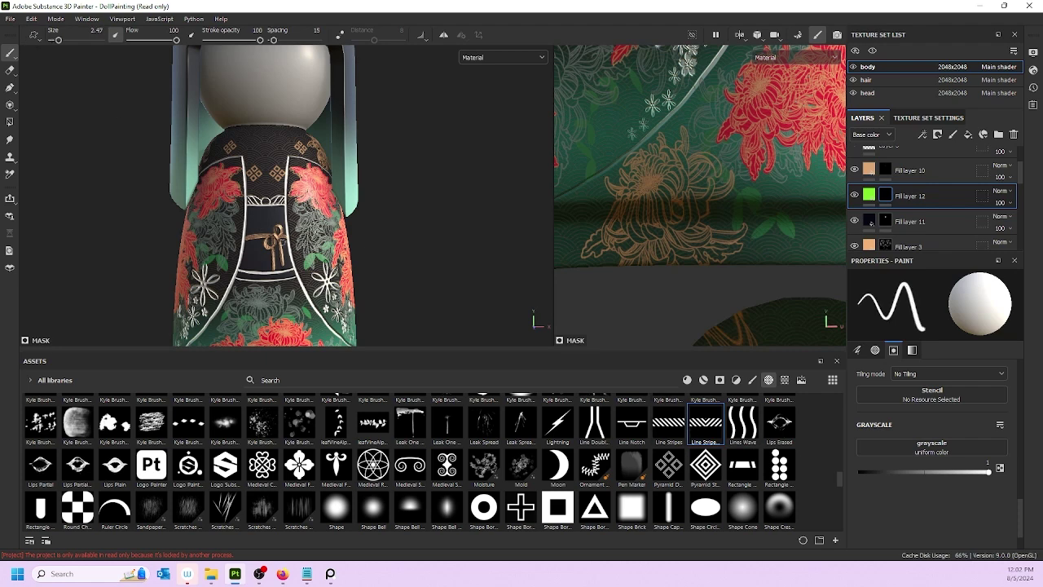
scroll(903, 458, up, 5)
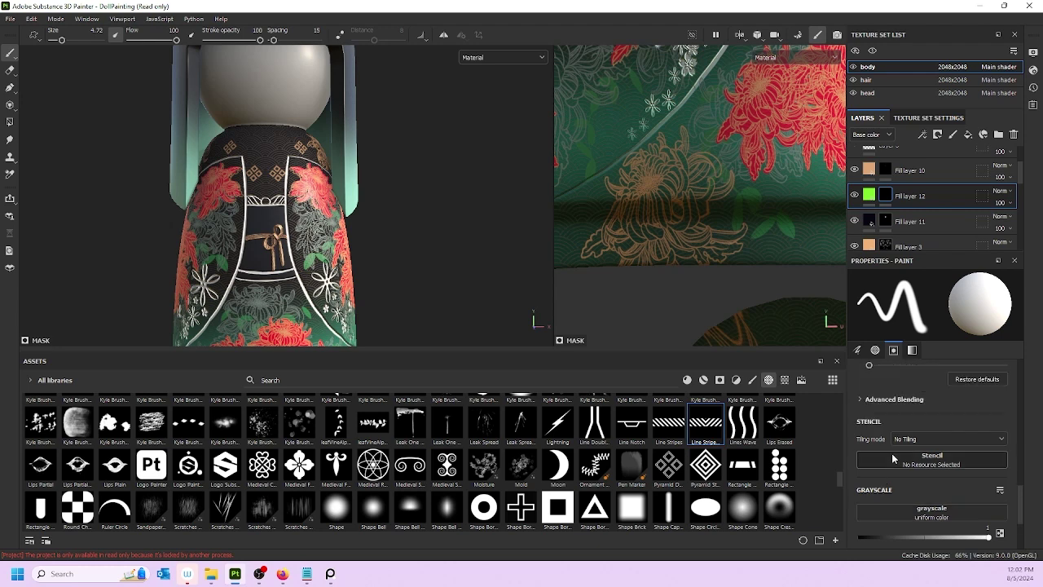
scroll(904, 462, up, 3)
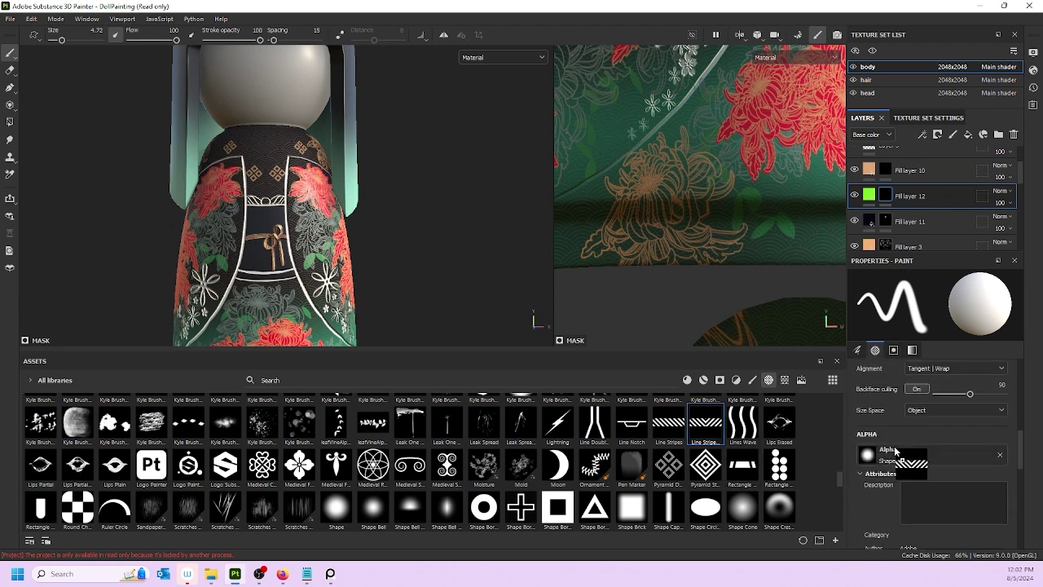
ctrl+right_drag(275, 233, 310, 235)
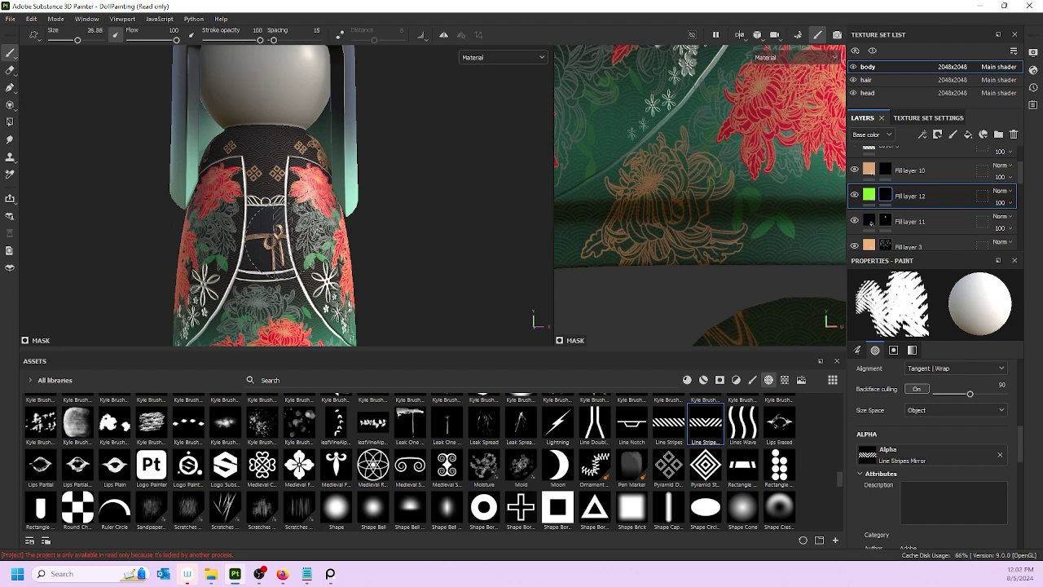
scroll(898, 418, up, 5)
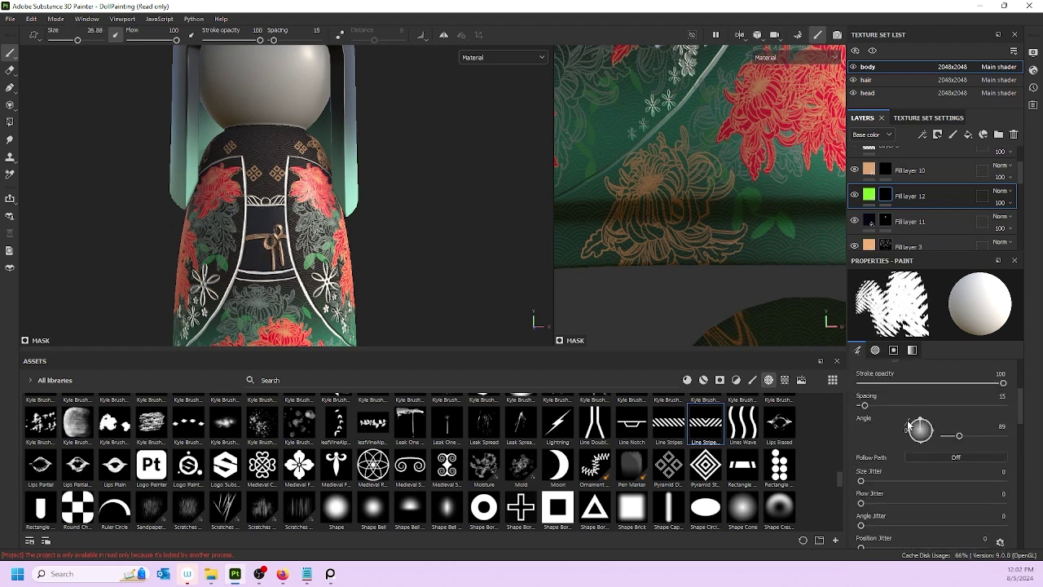
mouse_move(920, 425)
mouse_down()
mouse_move(894, 432)
mouse_move(927, 436)
mouse_up()
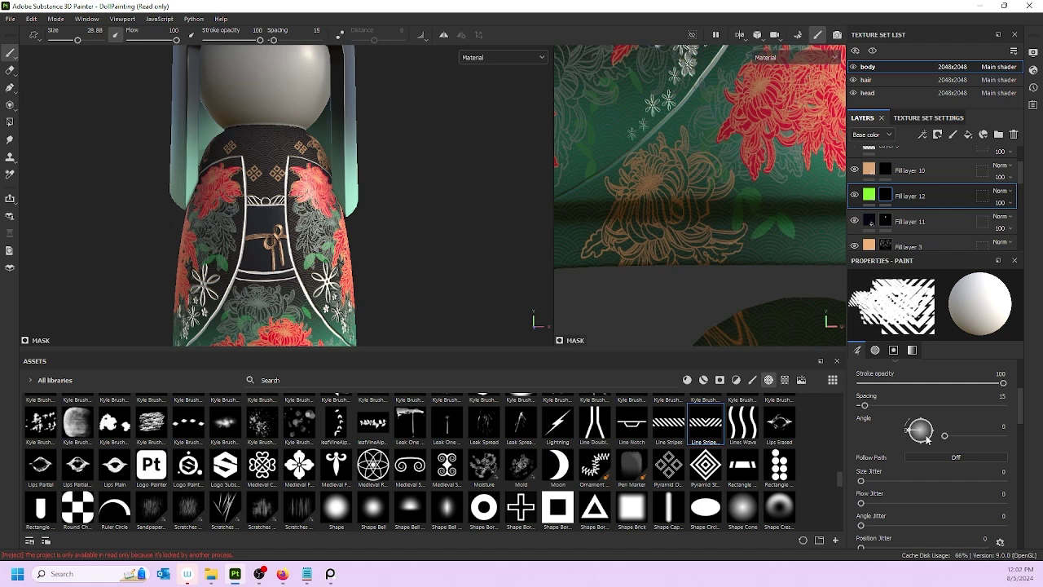
ctrl+right_drag(257, 237, 324, 236)
- Try stamping the bright green mirrored stripes across the obi panel in Fill layer 12's mask
click(264, 230)
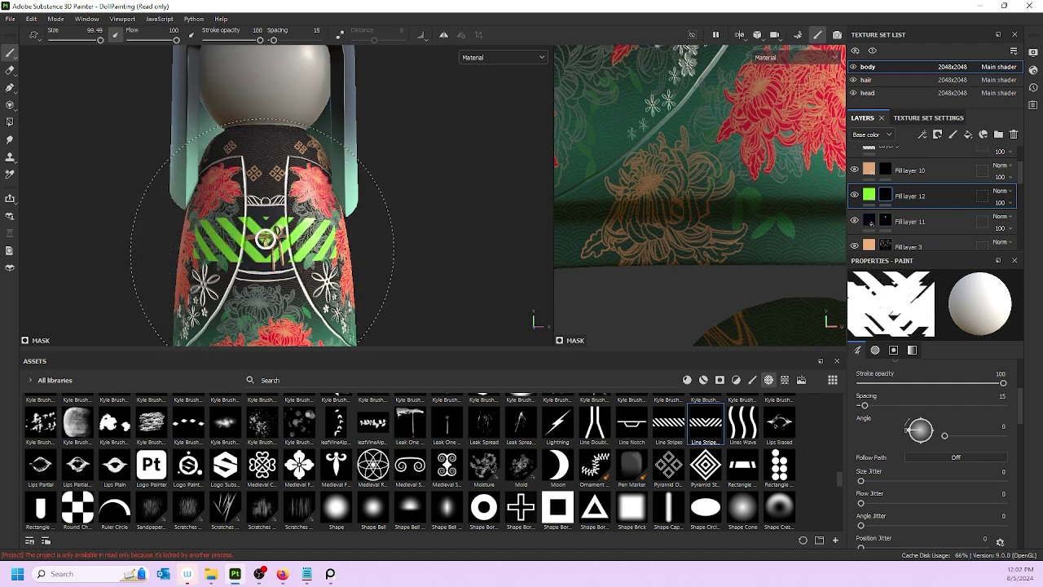
key(ctrl+z)
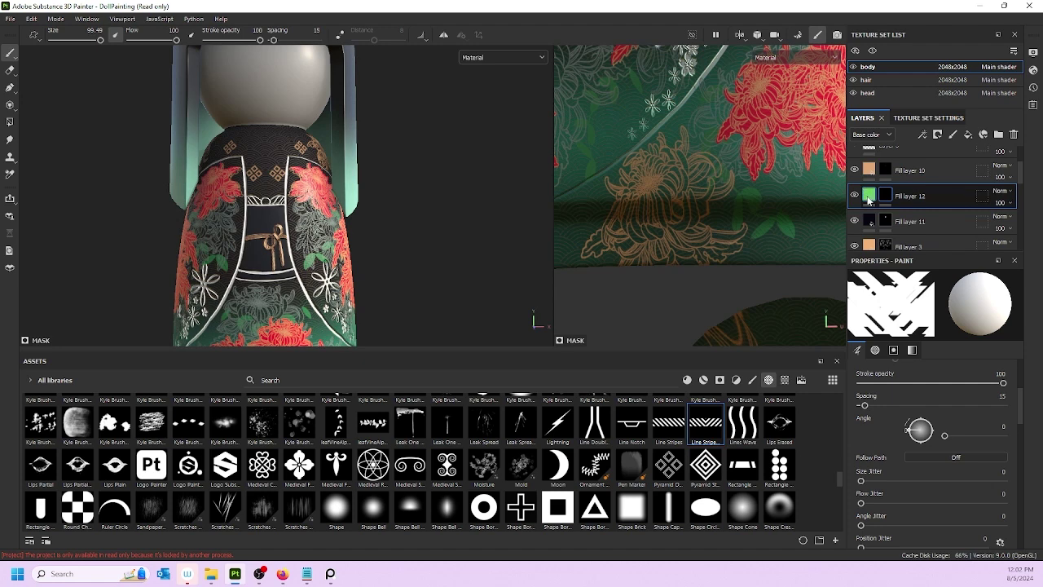
- Darken Fill layer 12's base color to the medium green 309D30
click(868, 196)
click(926, 509)
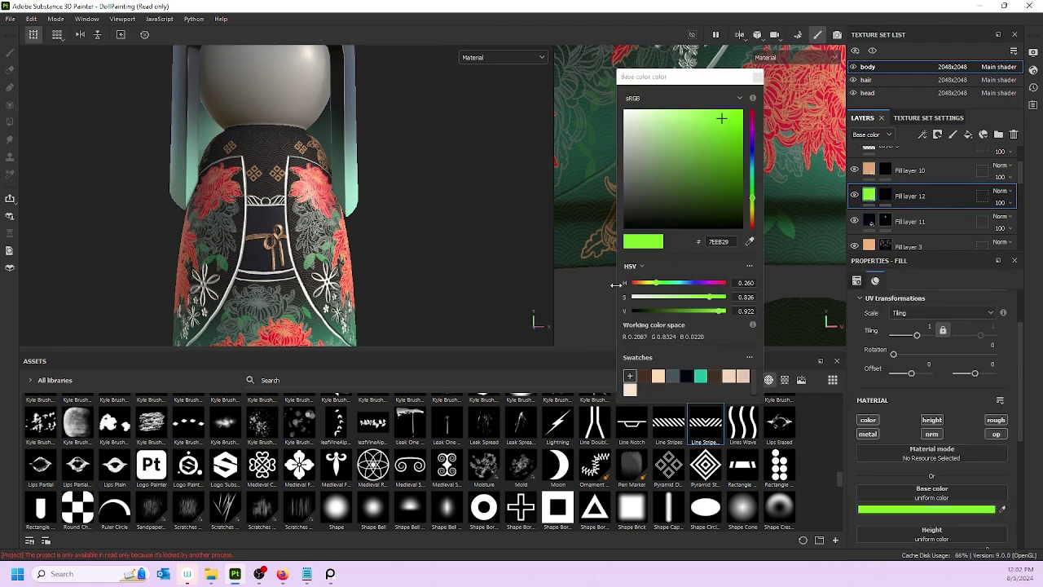
drag(685, 129, 706, 154)
drag(756, 200, 753, 193)
- Stamp the mirrored stripes across the obi panel in Fill layer 12's mask, centered on the panel above the bow
click(273, 237)
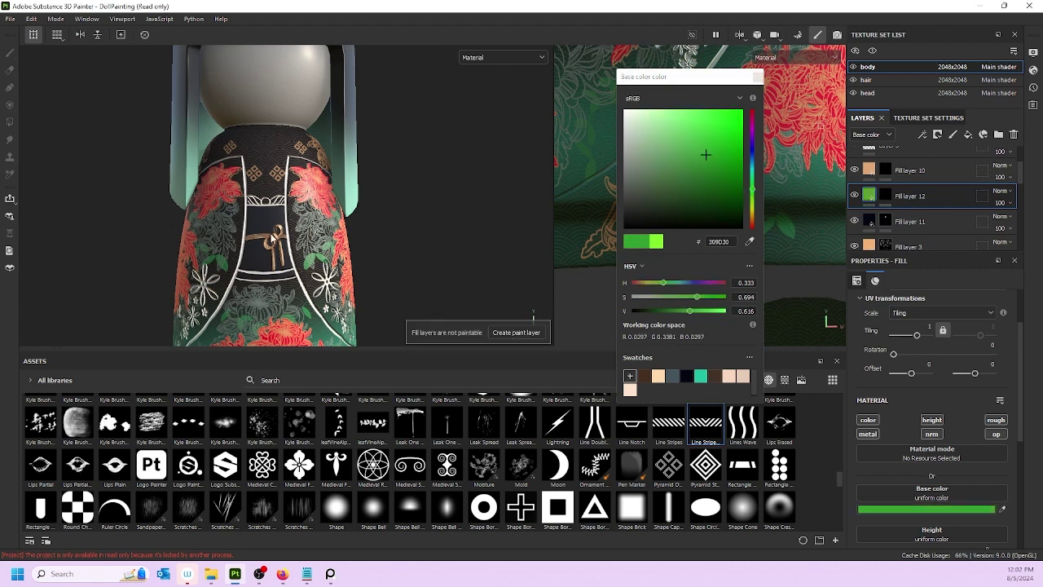
click(886, 197)
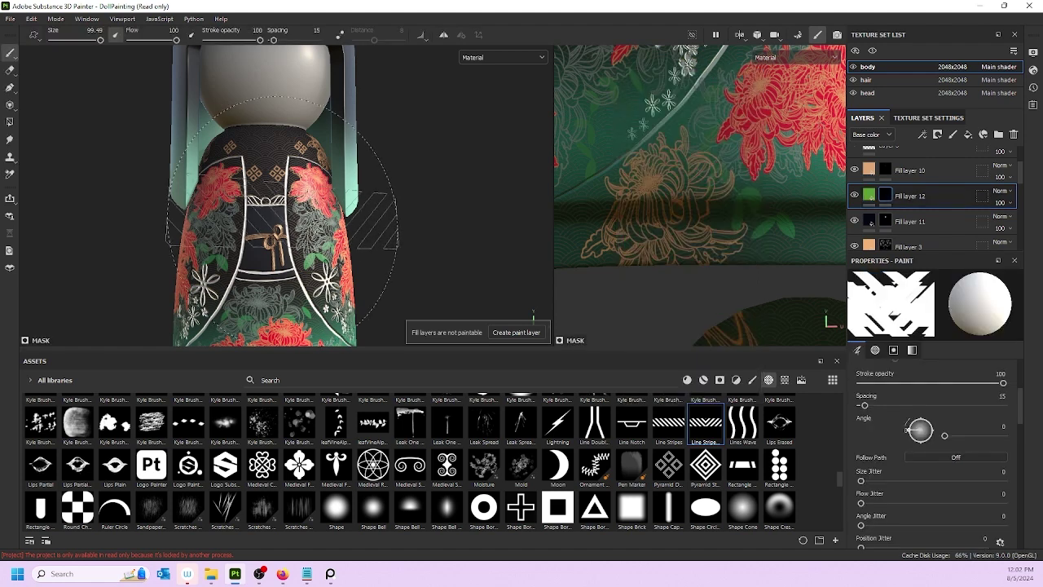
click(266, 228)
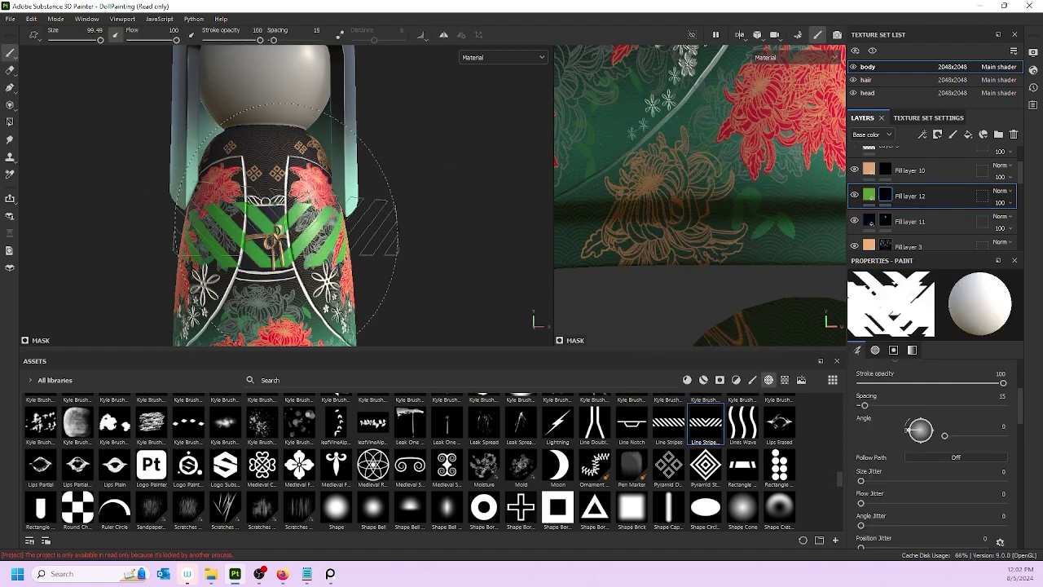
- Undo the last mirrored-stripe stamp on the obi panel
scroll(367, 244, down, 3)
mouse_move(293, 229)
alt+mouse_down()
mouse_move(420, 233)
mouse_move(295, 232)
alt+mouse_up()
key(ctrl+z)
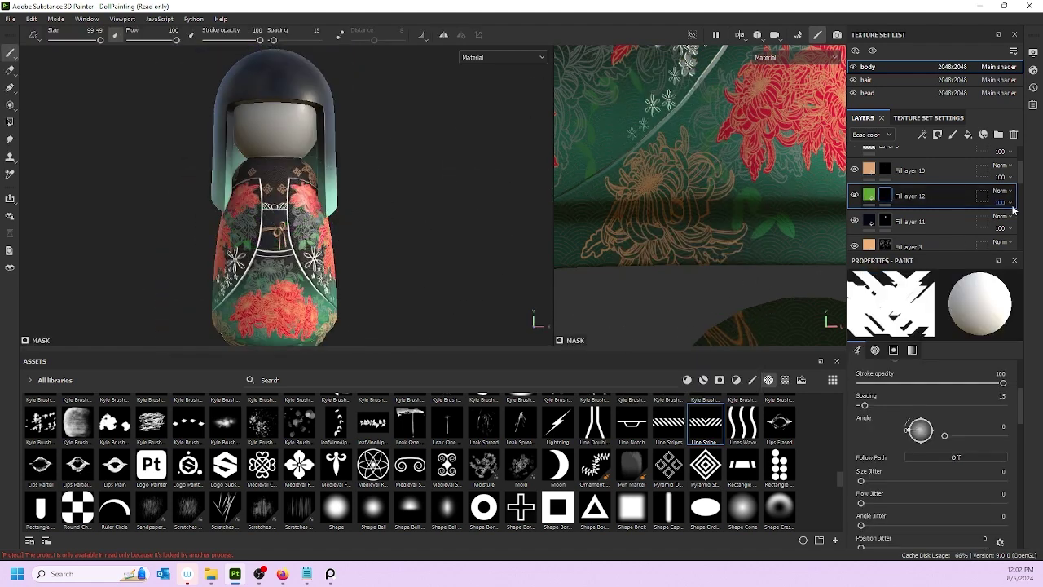
- Set Fill layer 12's base color to the teal 1DA88F and return to its mask for painting
click(869, 195)
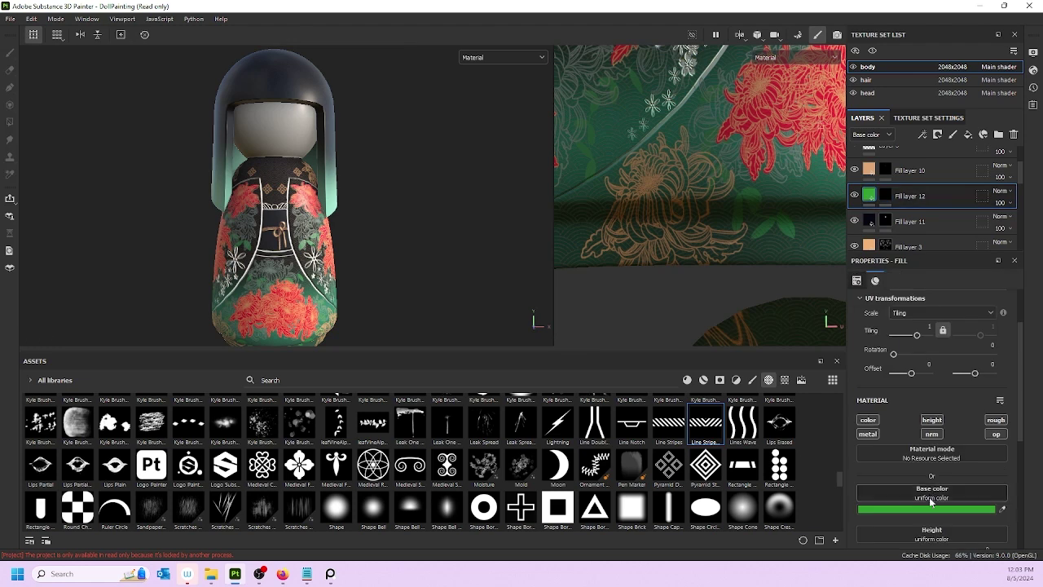
click(896, 508)
click(699, 375)
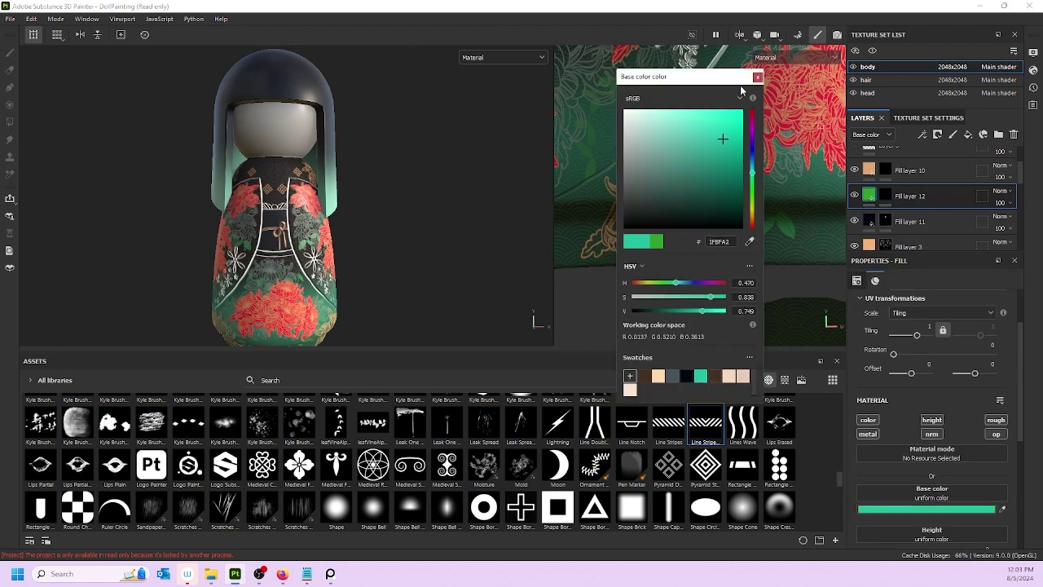
drag(724, 159, 722, 153)
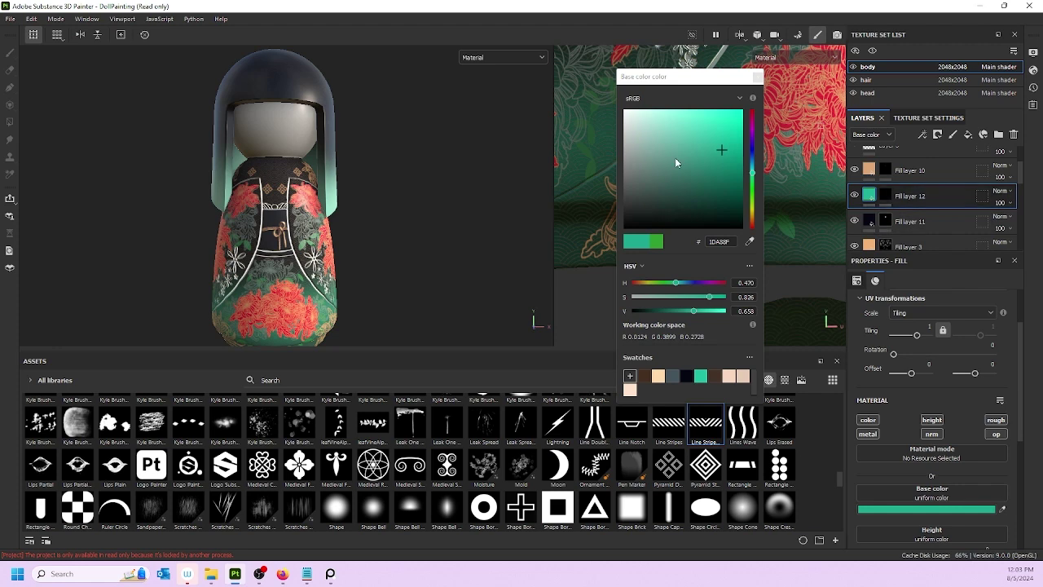
click(275, 241)
click(885, 195)
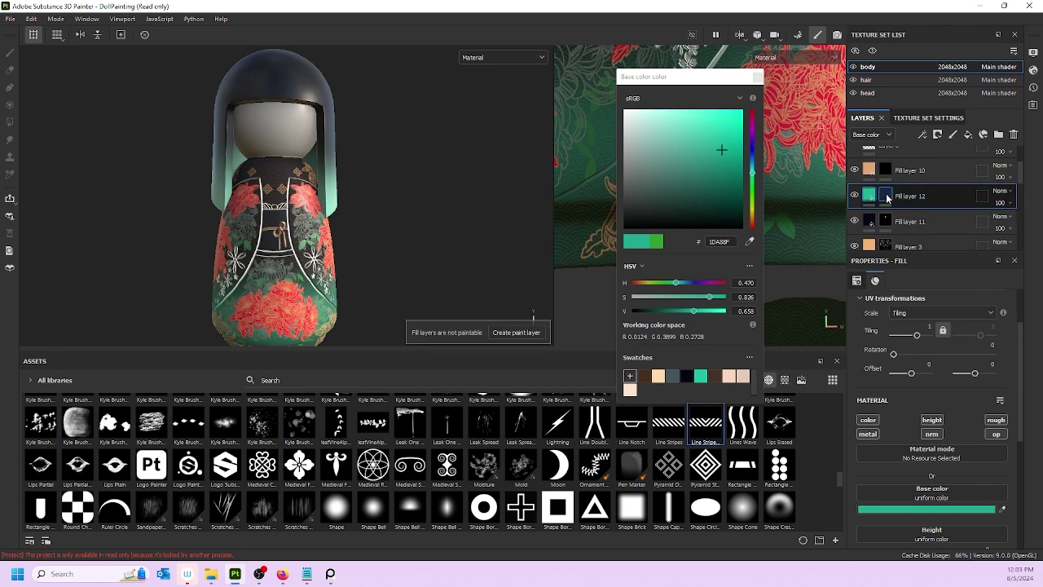
- Try stamping the teal mirrored stripes across the obi panel at brush sizes 73.52, 99.48 and 100
scroll(938, 482, down, 5)
scroll(934, 464, down, 10)
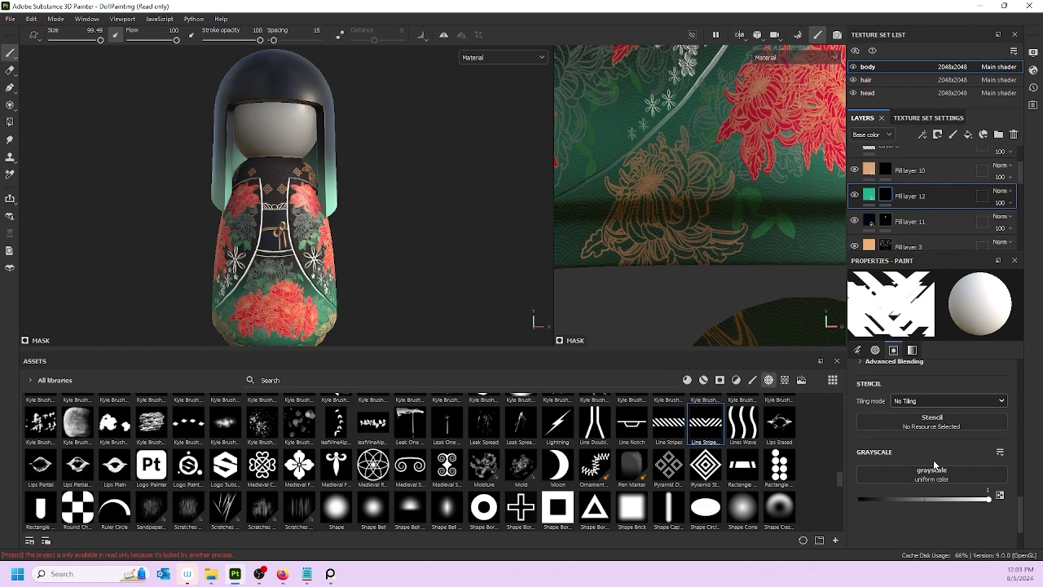
scroll(933, 459, up, 8)
scroll(928, 447, up, 3)
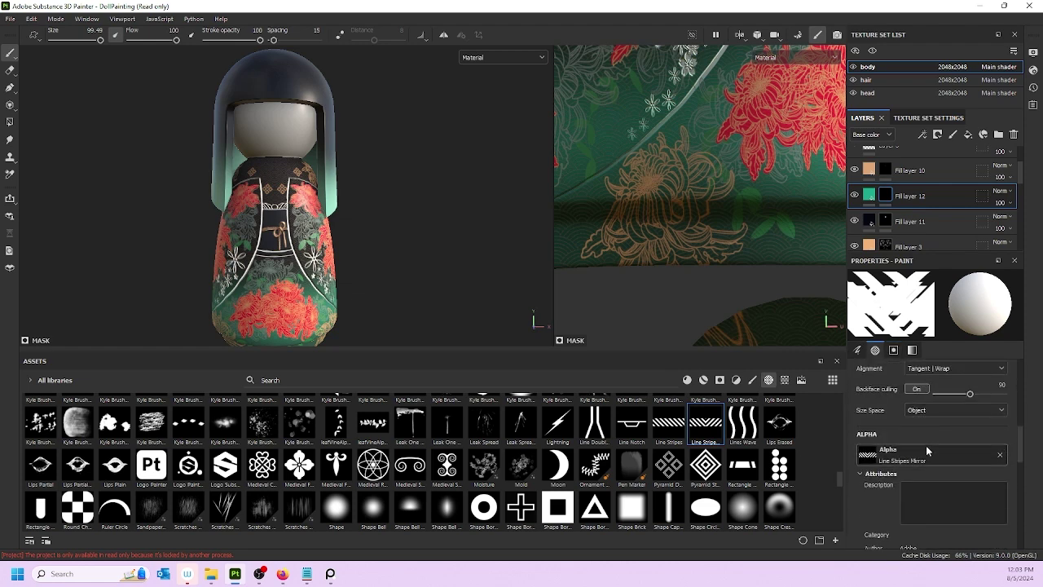
scroll(928, 451, up, 1)
scroll(358, 282, up, 1)
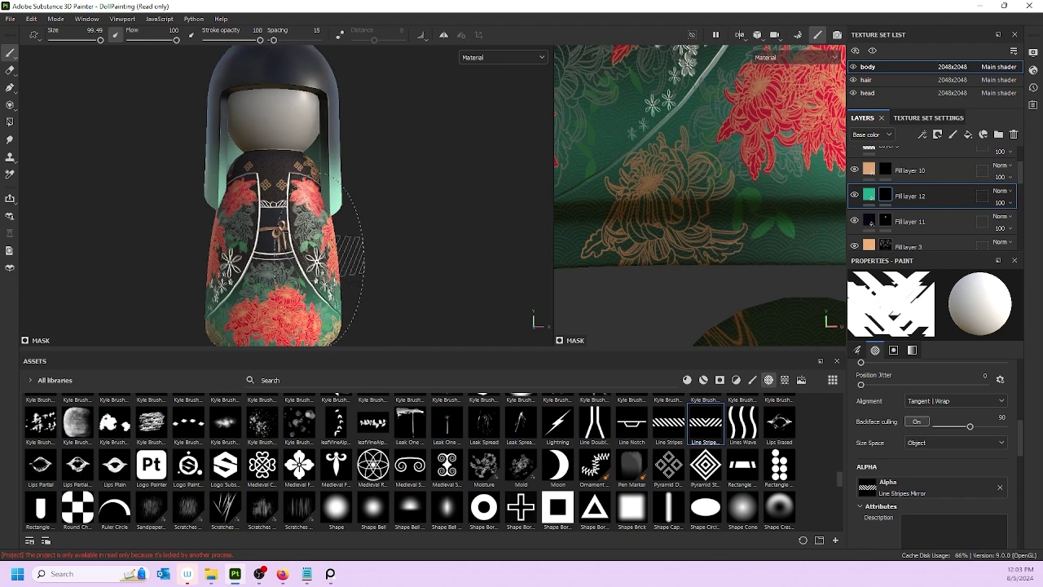
ctrl+right_drag(273, 228, 252, 228)
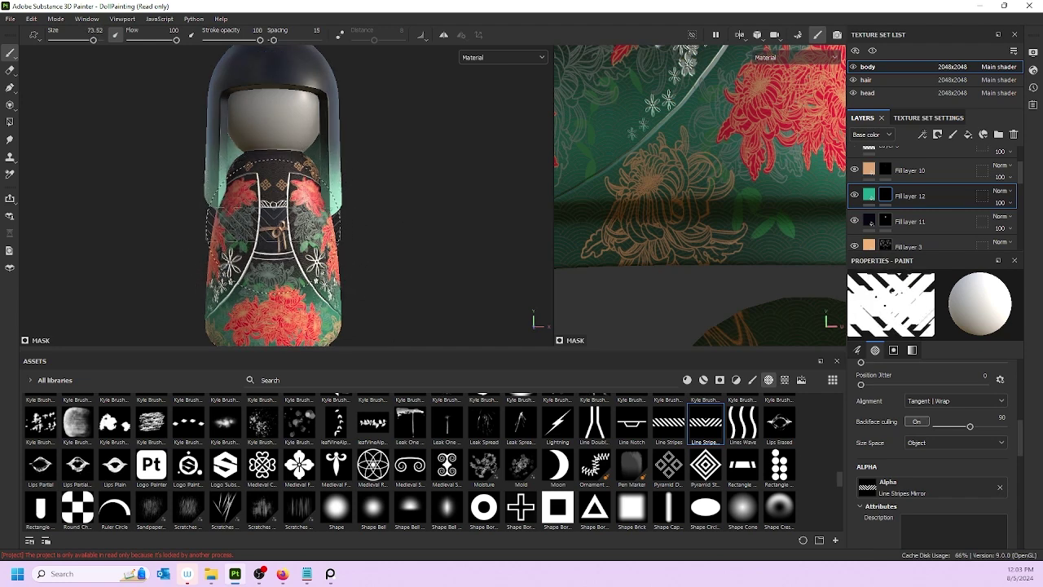
click(273, 226)
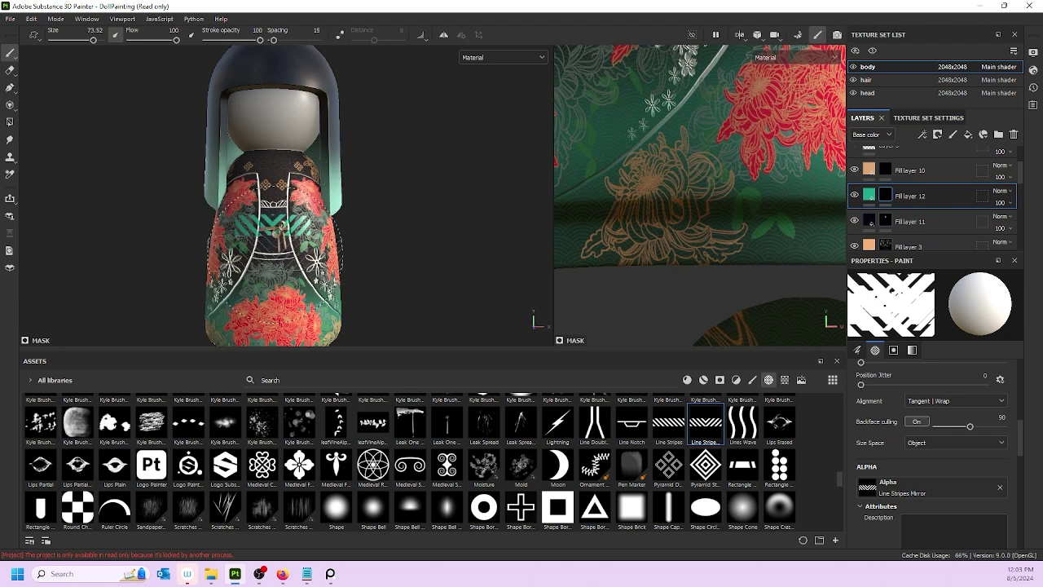
key(ctrl+z)
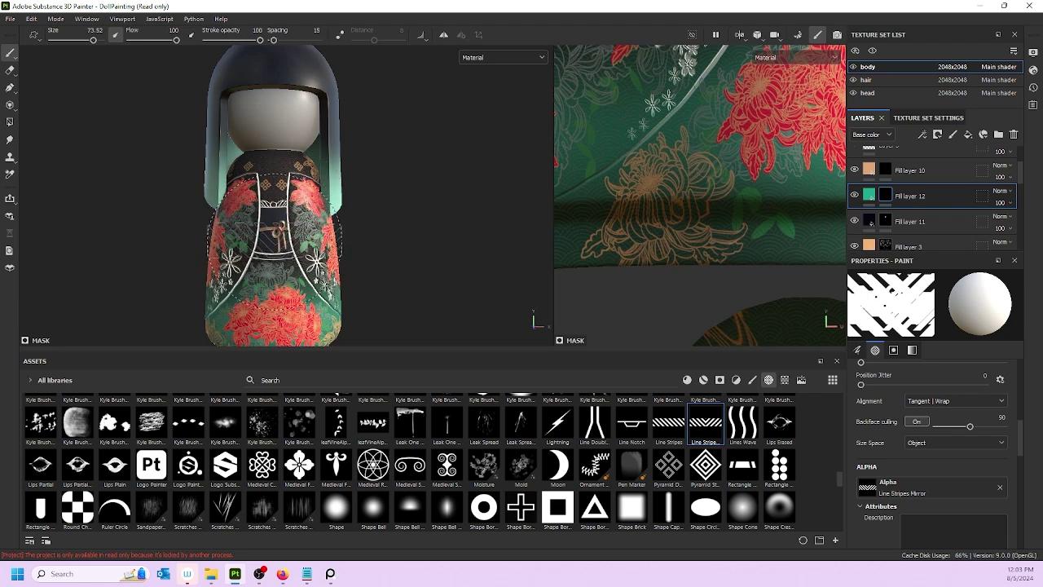
ctrl+right_drag(274, 234, 324, 234)
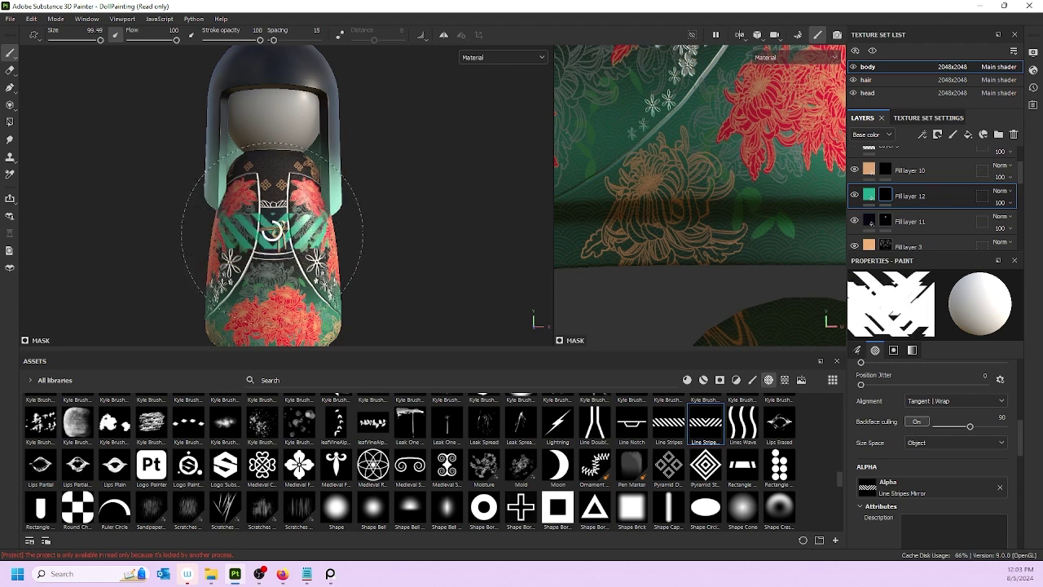
ctrl+right_drag(324, 234, 327, 234)
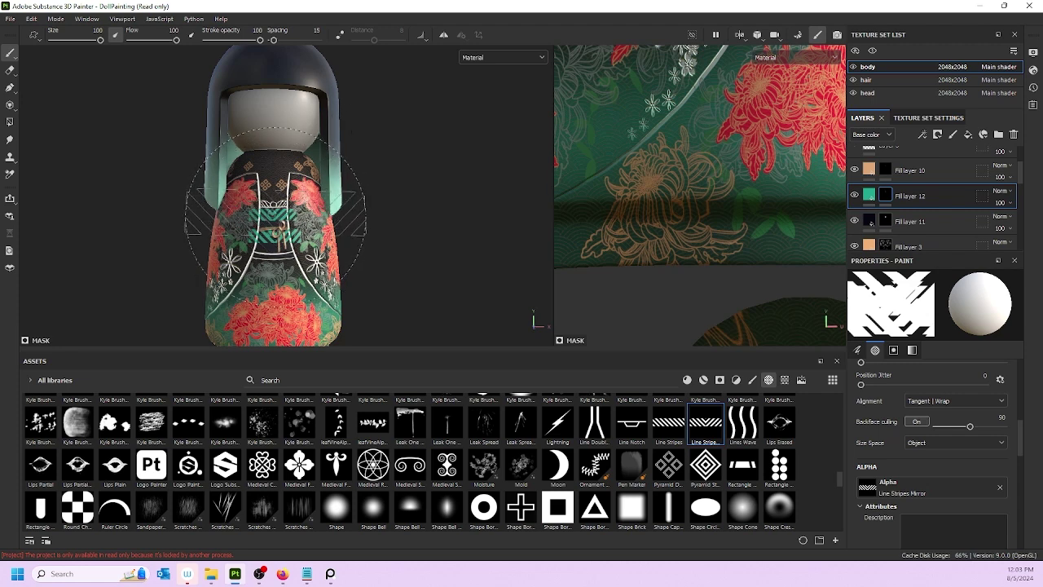
- Replace the mirrored stripes with diagonal ones stamped across the obi panel, using the Line Stripes alpha at brush size 60.84
click(665, 429)
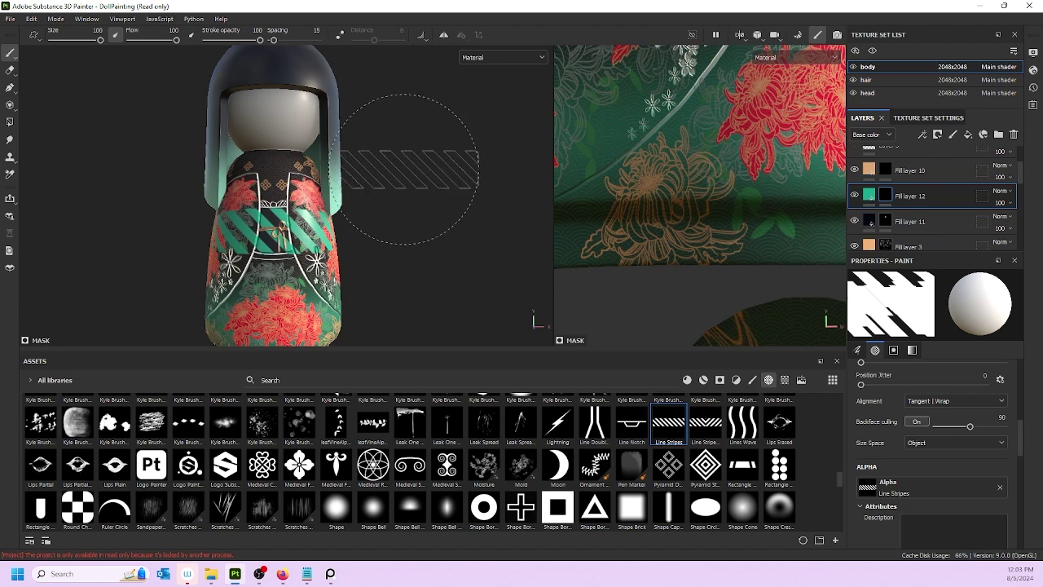
key(ctrl+z)
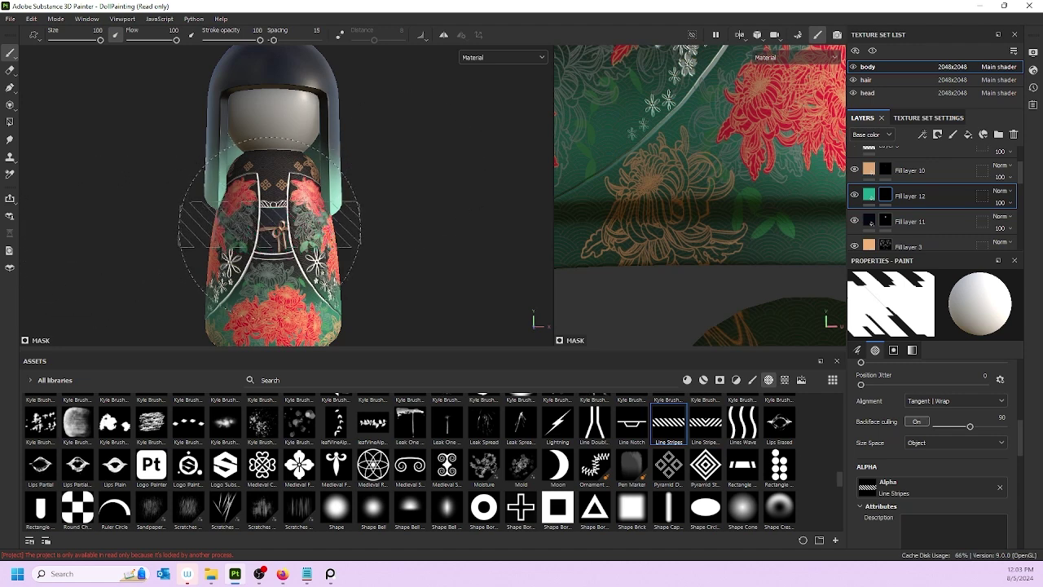
key(bracketleft)
key(bracketleft)
key(bracketleft)
key(bracketleft)
key(bracketleft)
key(bracketleft)
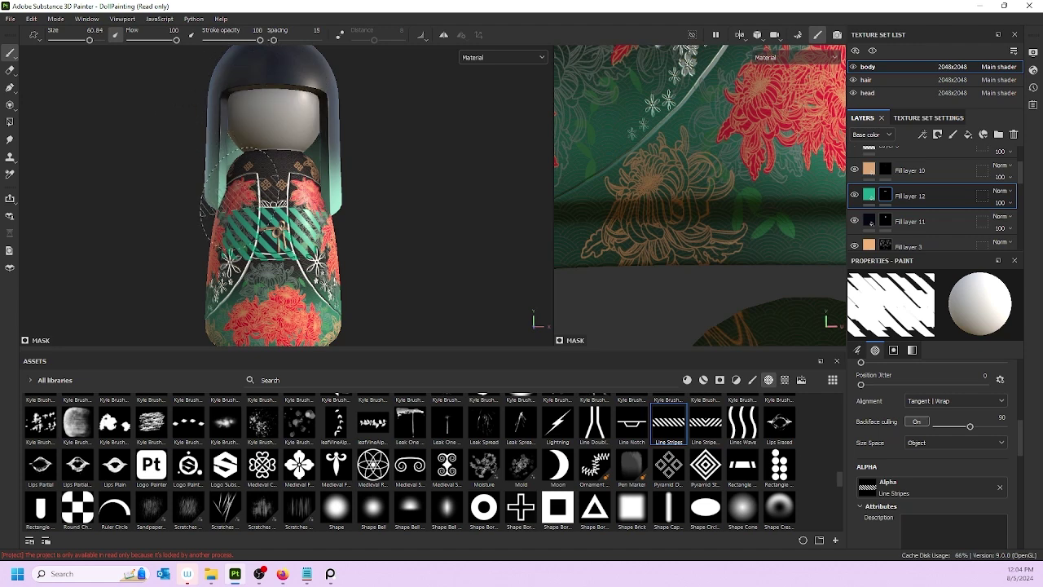
- Erase the stripes along the outer edges of the white trim around the obi panel with a fine eraser reduced to 1.86
scroll(216, 192, up, 3)
scroll(214, 208, up, 2)
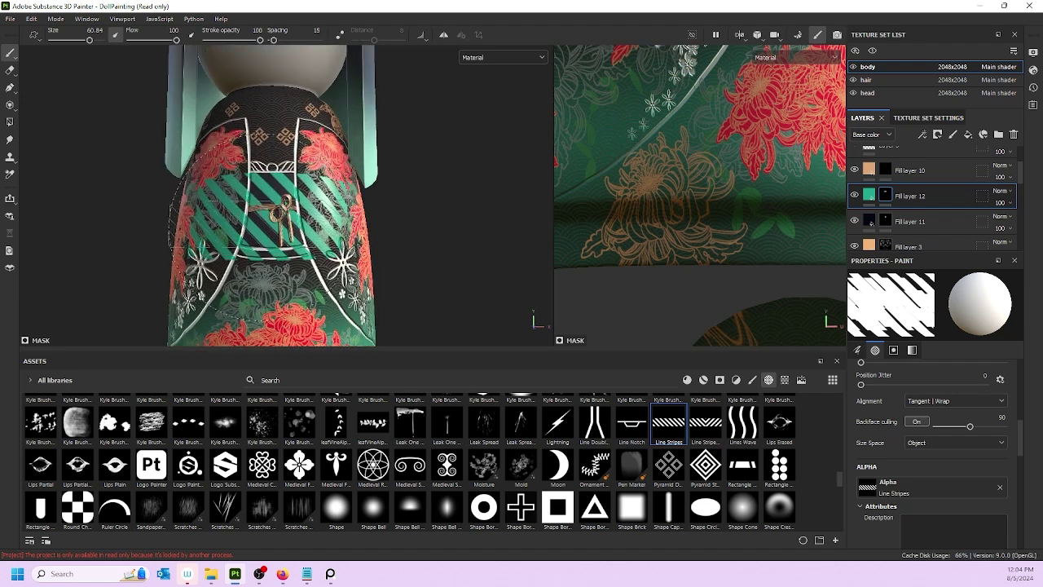
click(9, 70)
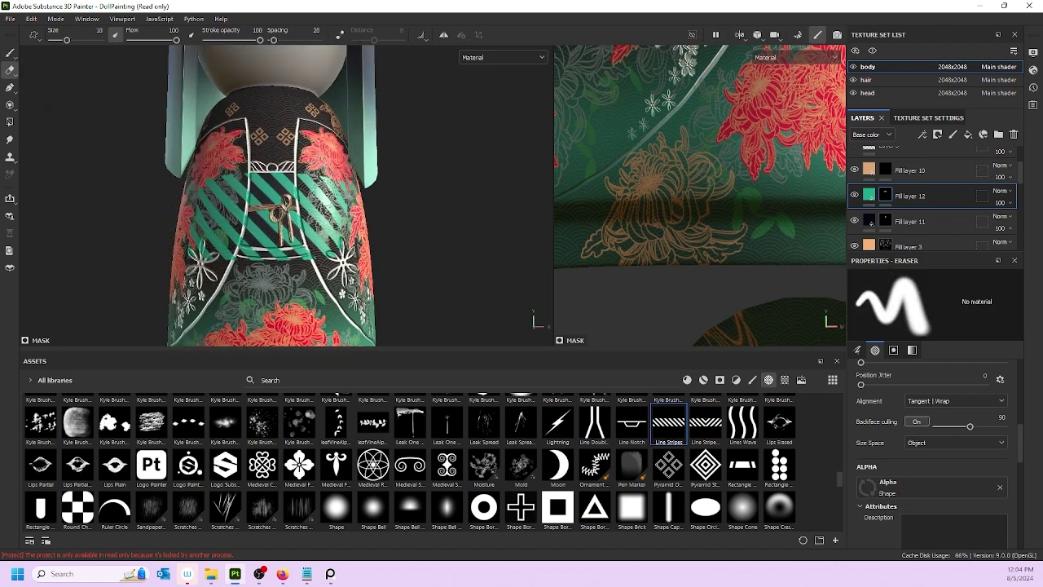
alt+middle_drag(304, 186, 300, 185)
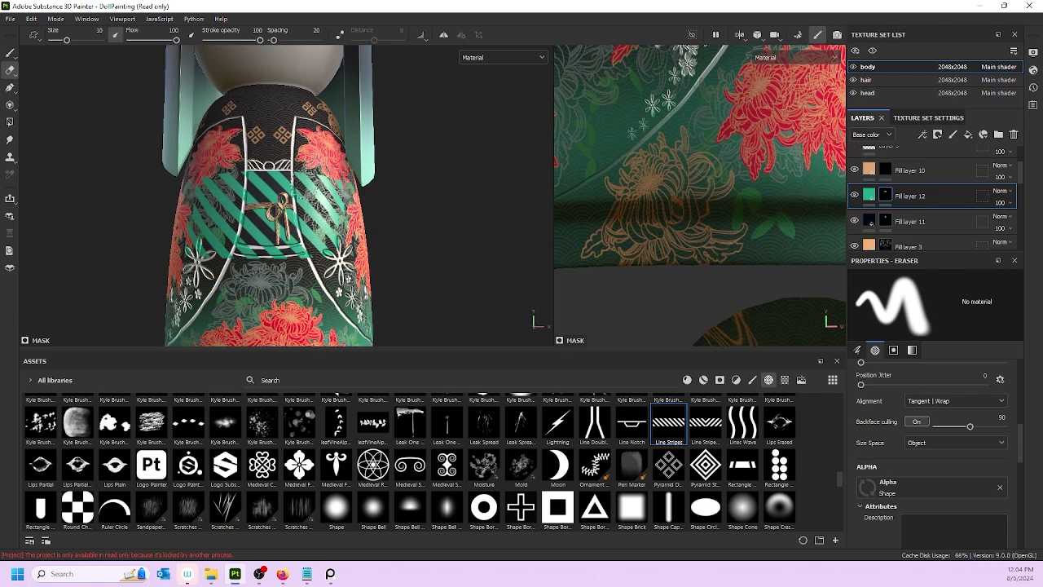
key(bracketleft)
key(bracketleft)
key(bracketleft)
key(bracketleft)
key(bracketleft)
key(bracketleft)
key(bracketleft)
key(bracketleft)
key(bracketleft)
key(bracketleft)
key(bracketleft)
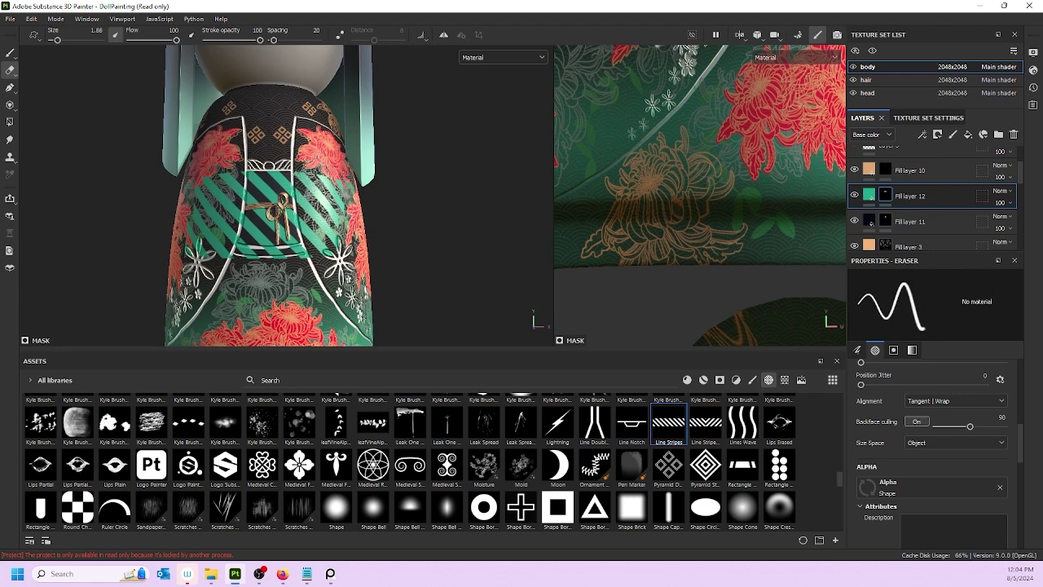
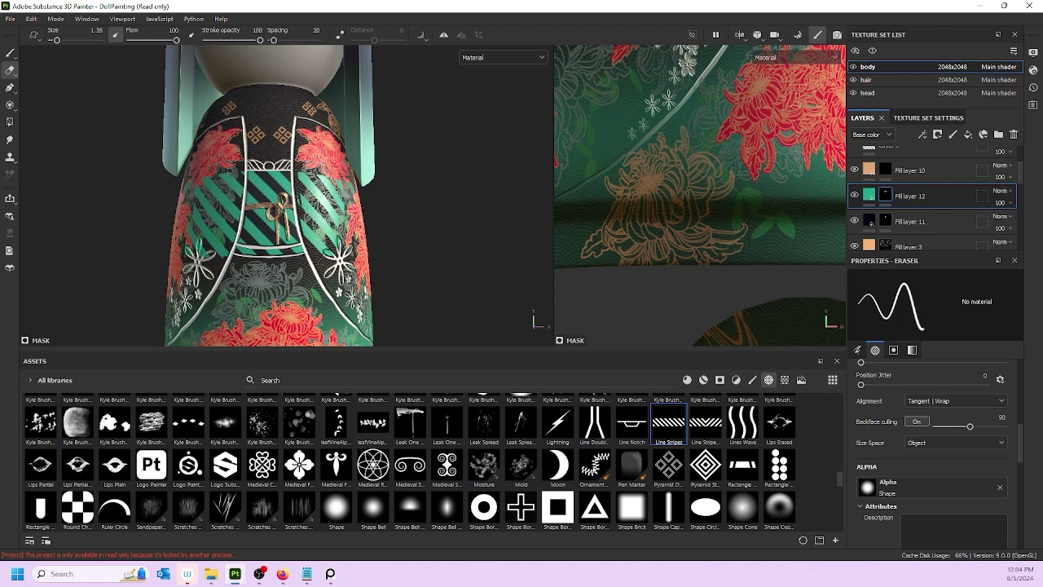
- Erase the remaining stripes on the kimono on both sides of the obi panel, using eraser sizes 11.25 and 4.65
ctrl+right_drag(303, 210, 345, 210)
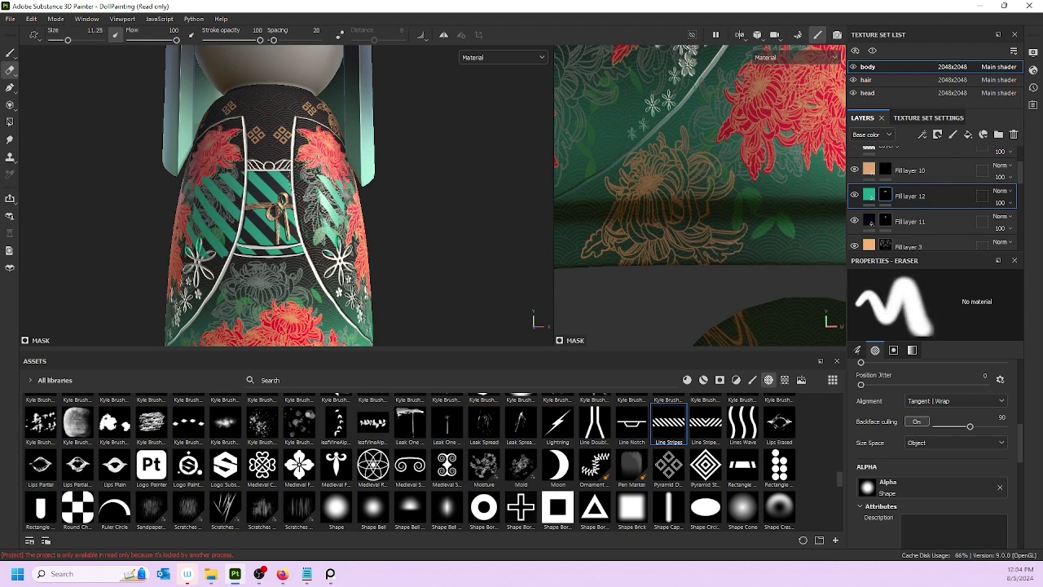
drag(322, 237, 332, 196)
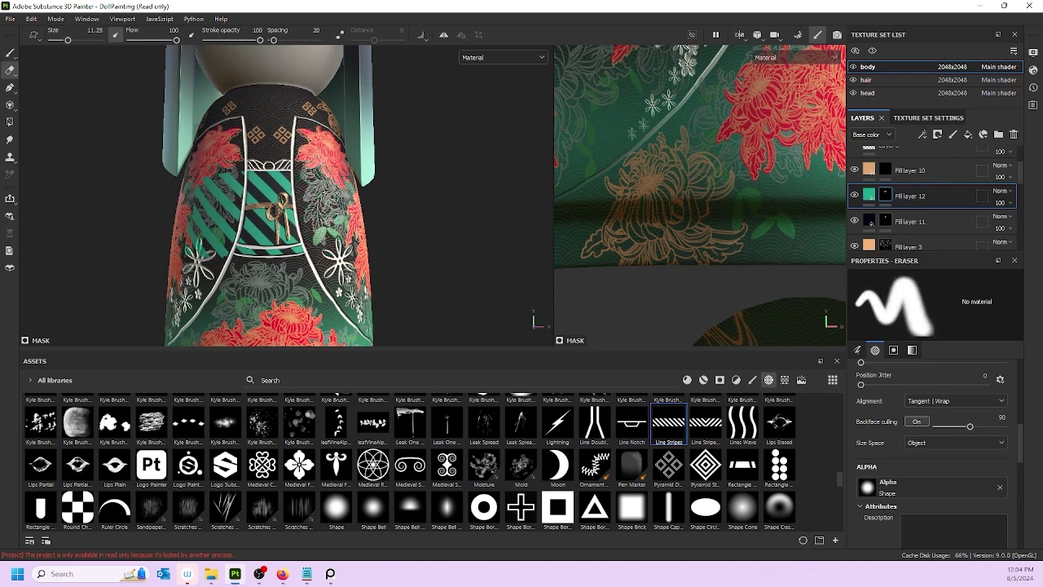
mouse_move(237, 167)
mouse_down()
mouse_move(200, 245)
mouse_move(197, 168)
mouse_move(225, 179)
mouse_up()
alt+middle_drag(225, 179, 196, 201)
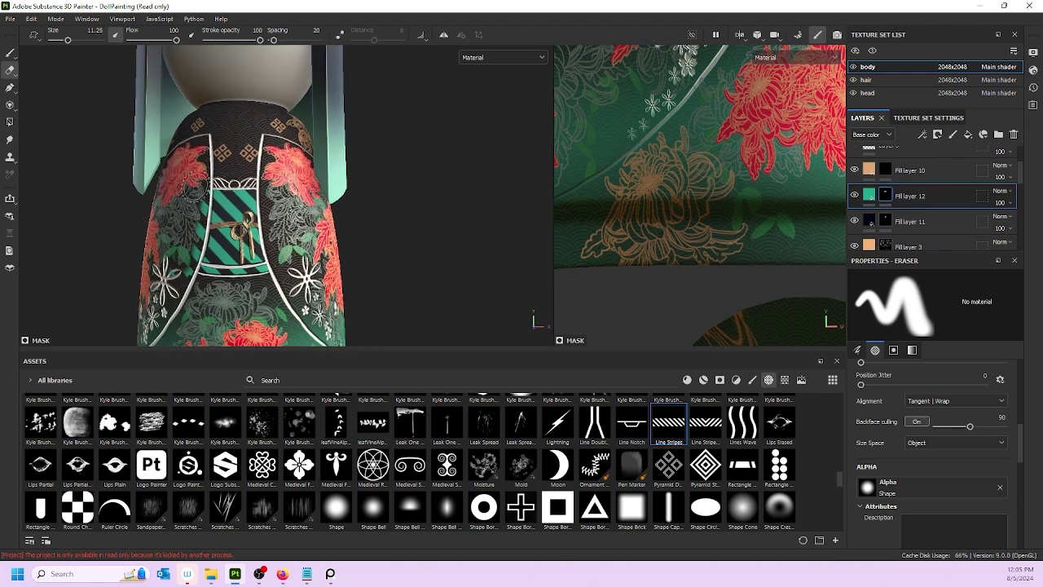
key(bracketleft)
key(bracketleft)
key(bracketleft)
key(bracketleft)
mouse_move(206, 200)
mouse_down()
mouse_move(194, 248)
mouse_move(202, 217)
mouse_up()
mouse_move(170, 258)
mouse_down()
mouse_move(184, 236)
mouse_move(187, 269)
mouse_move(194, 247)
mouse_up()
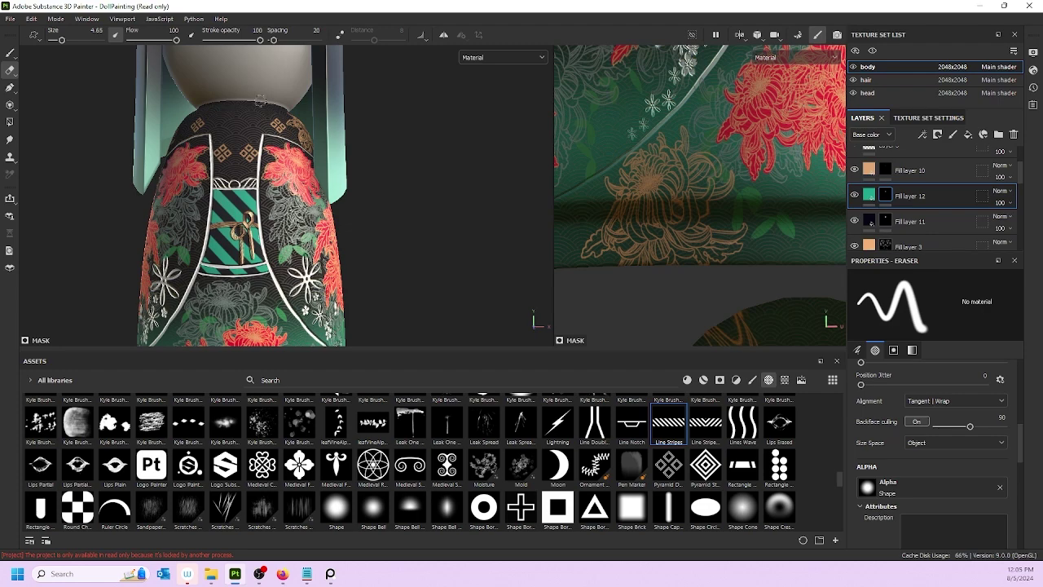
- Set up a fine mask brush for the obi panel with the Shape alpha and size 0.64
scroll(259, 205, down, 8)
alt+drag(260, 209, 347, 223)
scroll(268, 232, up, 5)
mouse_move(269, 232)
alt+mouse_down()
mouse_move(245, 215)
mouse_move(273, 232)
alt+mouse_up()
scroll(273, 231, up, 4)
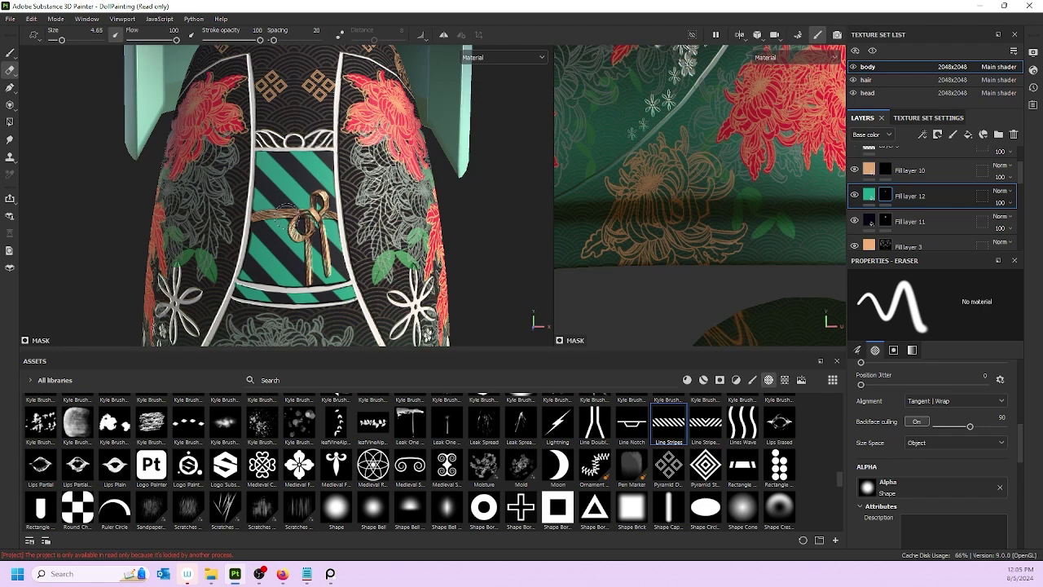
key(1)
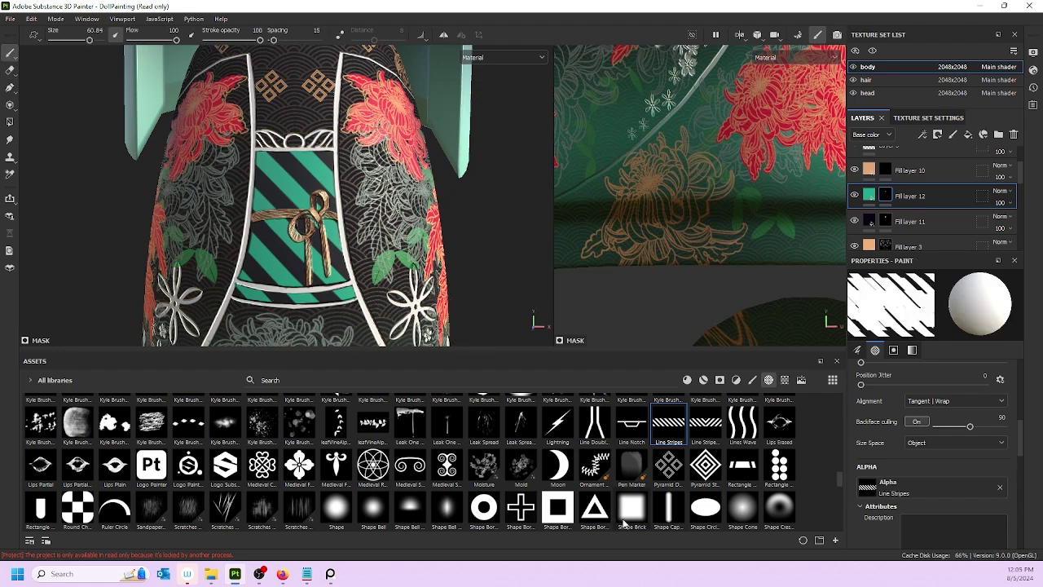
scroll(361, 487, up, 10)
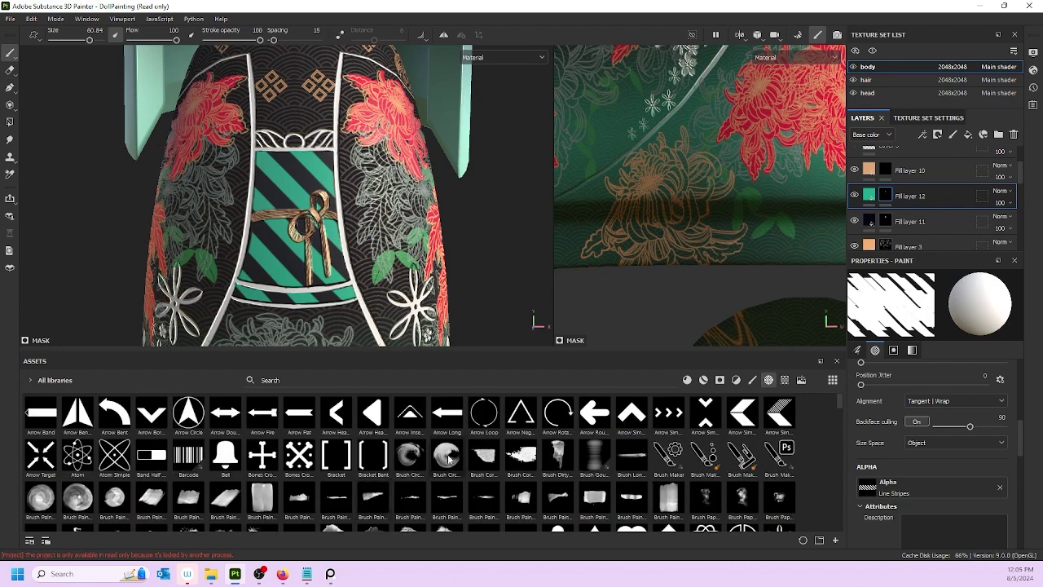
scroll(434, 467, down, 3)
scroll(434, 467, down, 10)
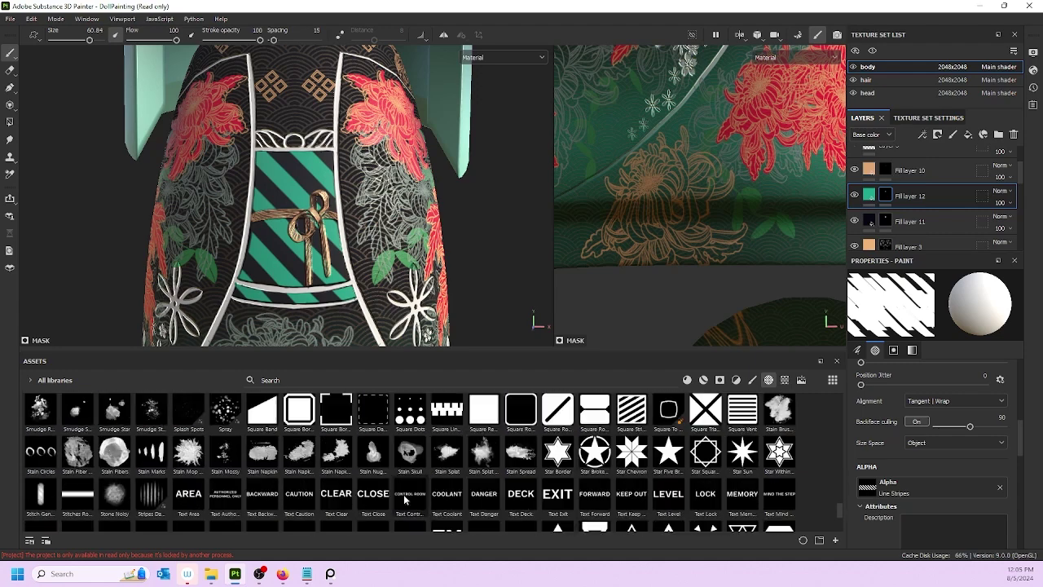
scroll(375, 465, up, 3)
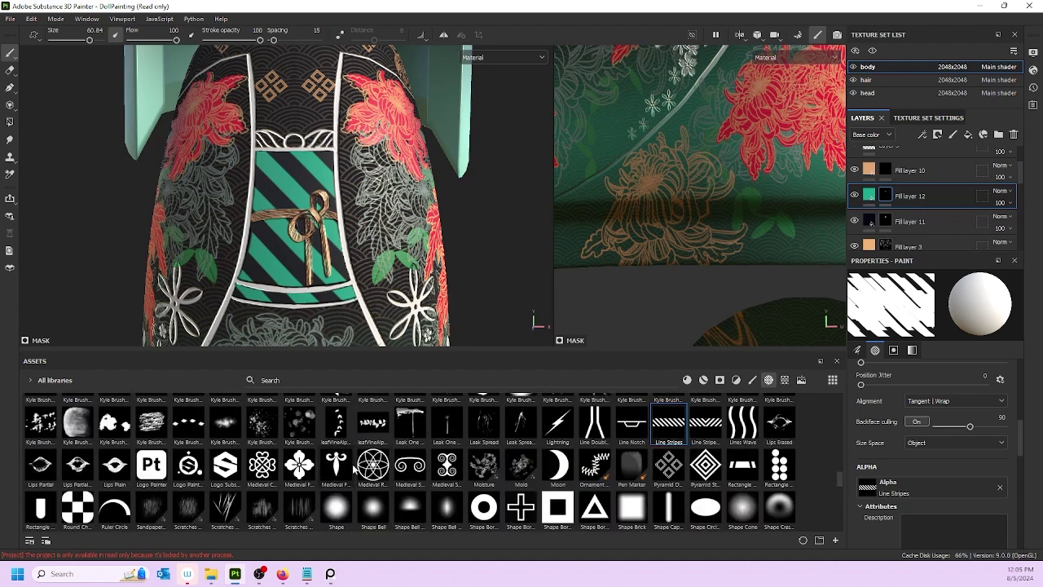
click(337, 509)
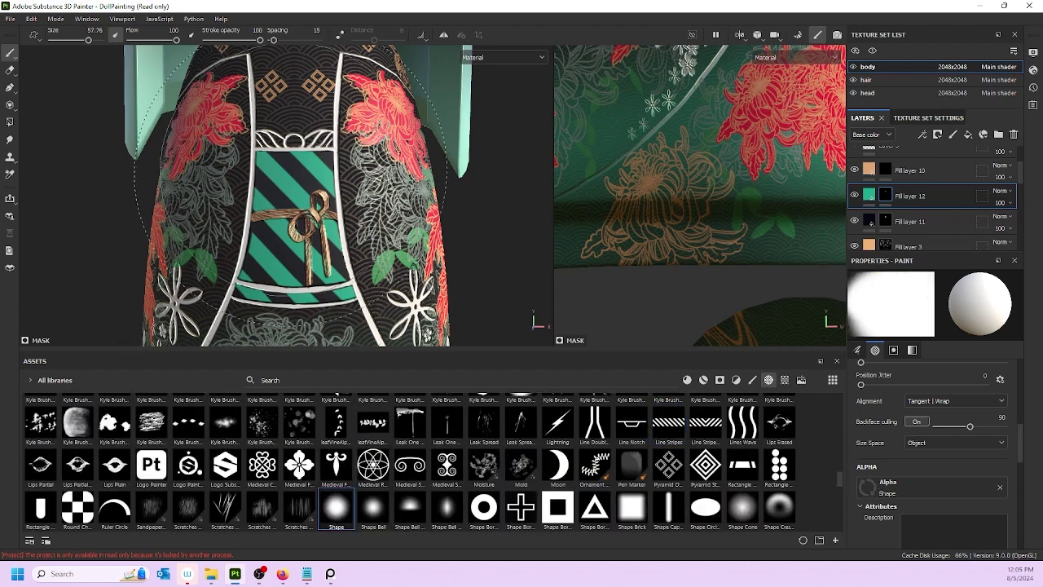
ctrl+right_drag(257, 229, 148, 235)
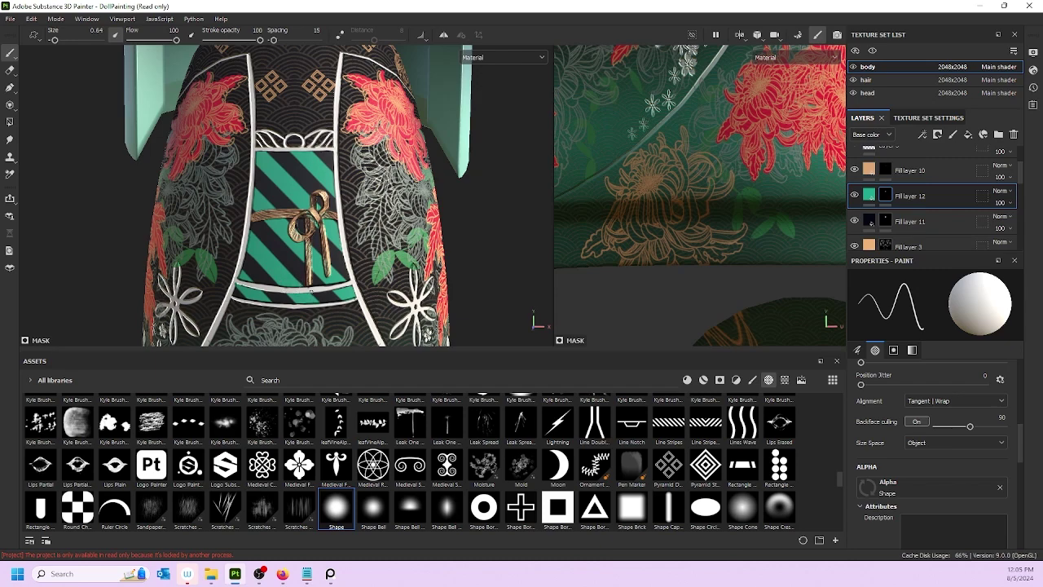
- Raise the height of the teal stripe fill layer, Fill layer 12, to 0.1102
scroll(311, 289, down, 4)
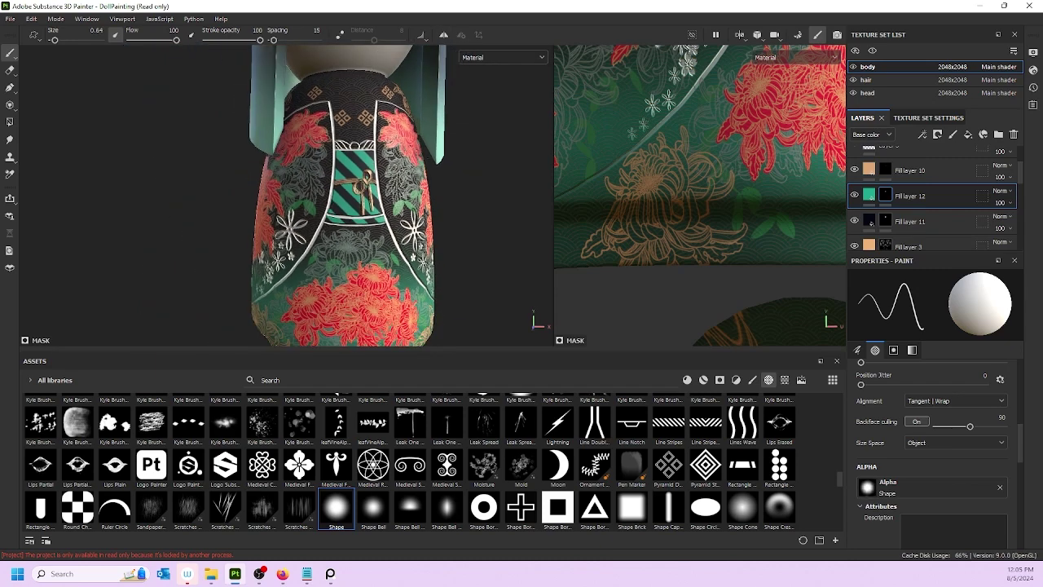
alt+drag(311, 289, 246, 307)
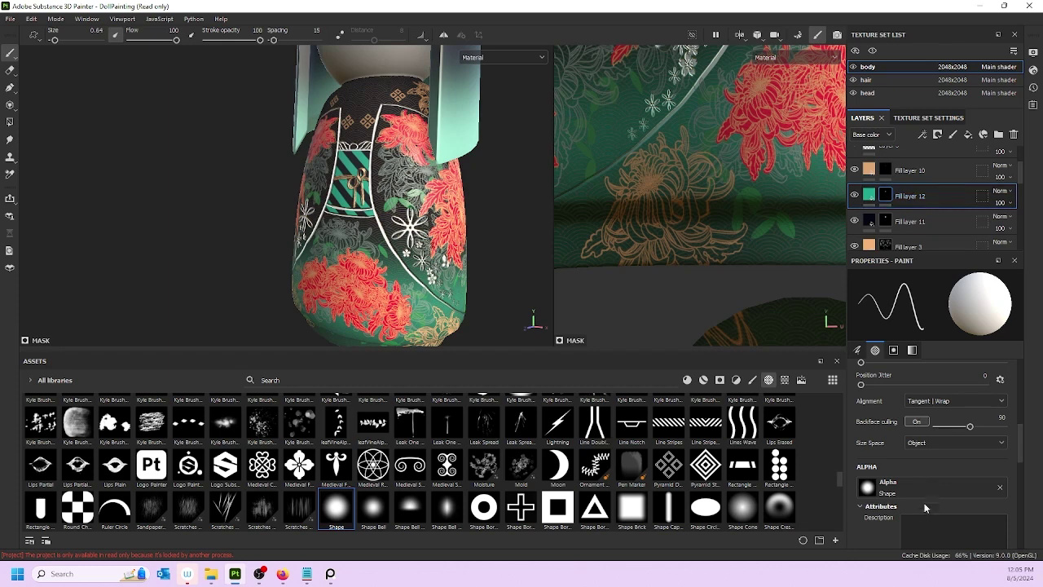
scroll(904, 507, down, 5)
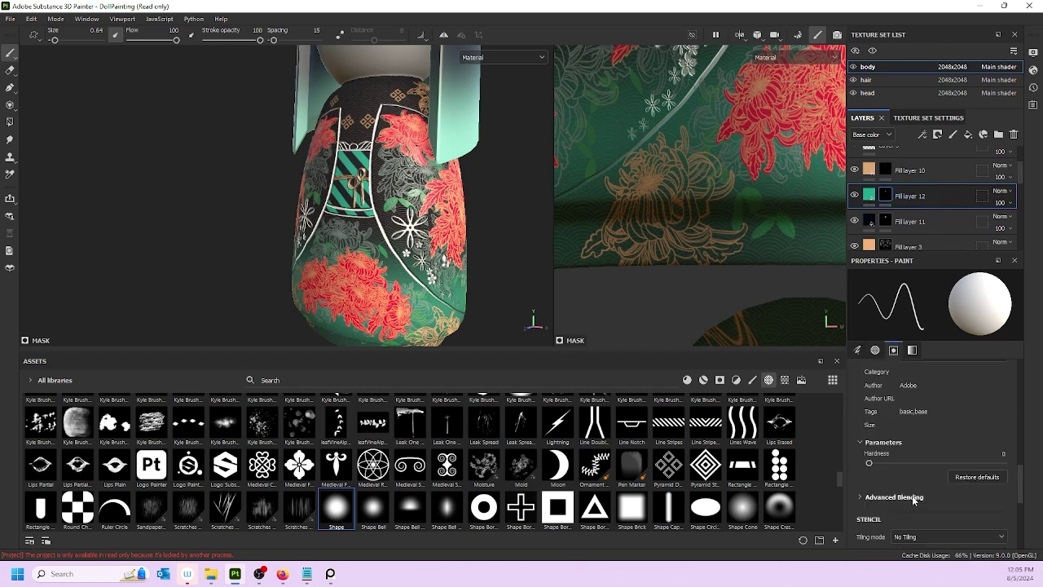
scroll(912, 495, down, 3)
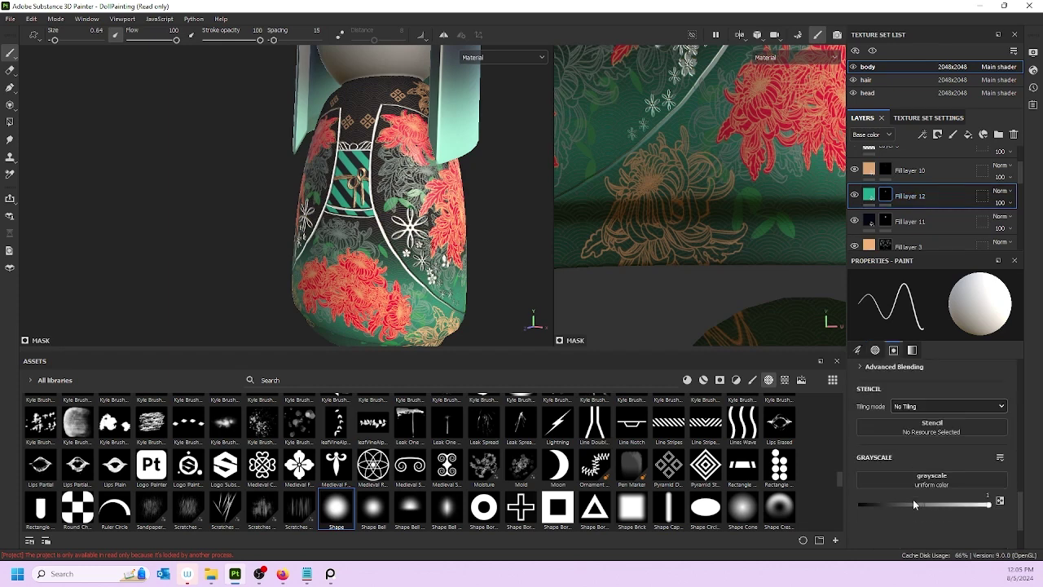
click(869, 195)
scroll(907, 496, down, 2)
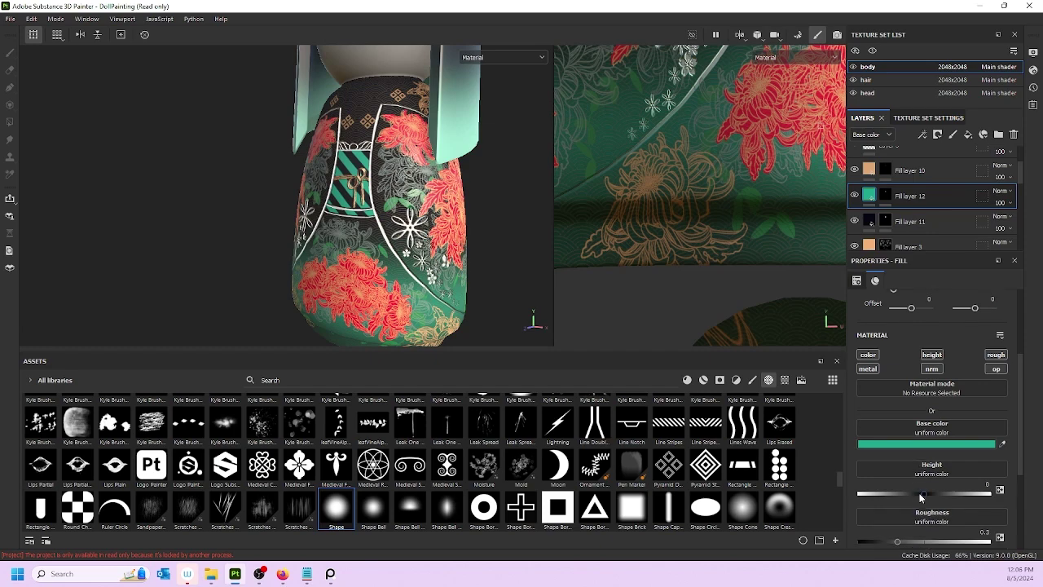
drag(923, 493, 931, 493)
scroll(440, 187, up, 2)
scroll(358, 191, up, 3)
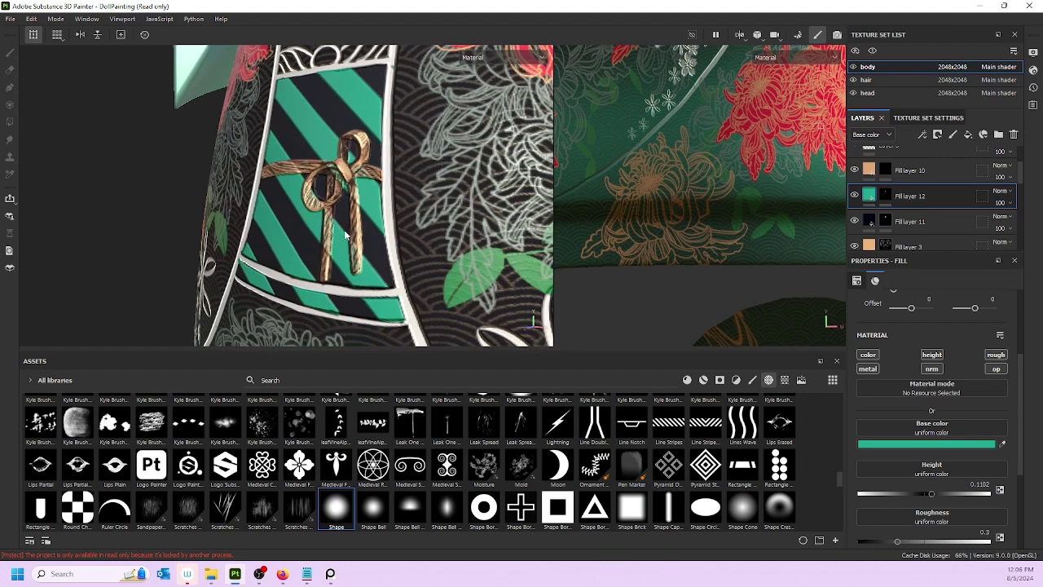
scroll(342, 233, down, 1)
alt+drag(343, 235, 381, 246)
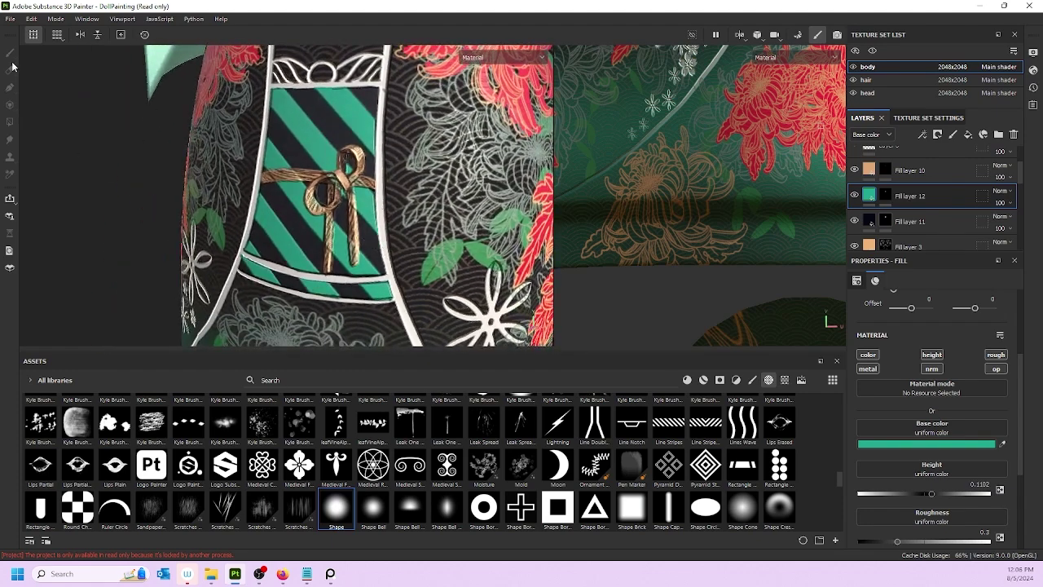
- Touch up the mask of the teal stripes along the obi panel's trim with the eraser reduced to size 0.32
click(885, 196)
key(1)
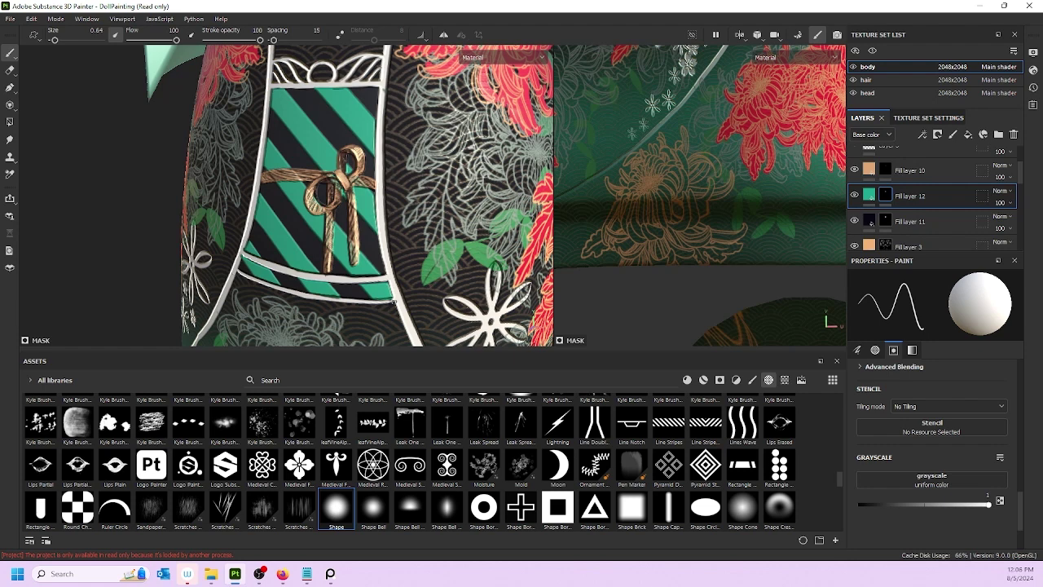
key(e)
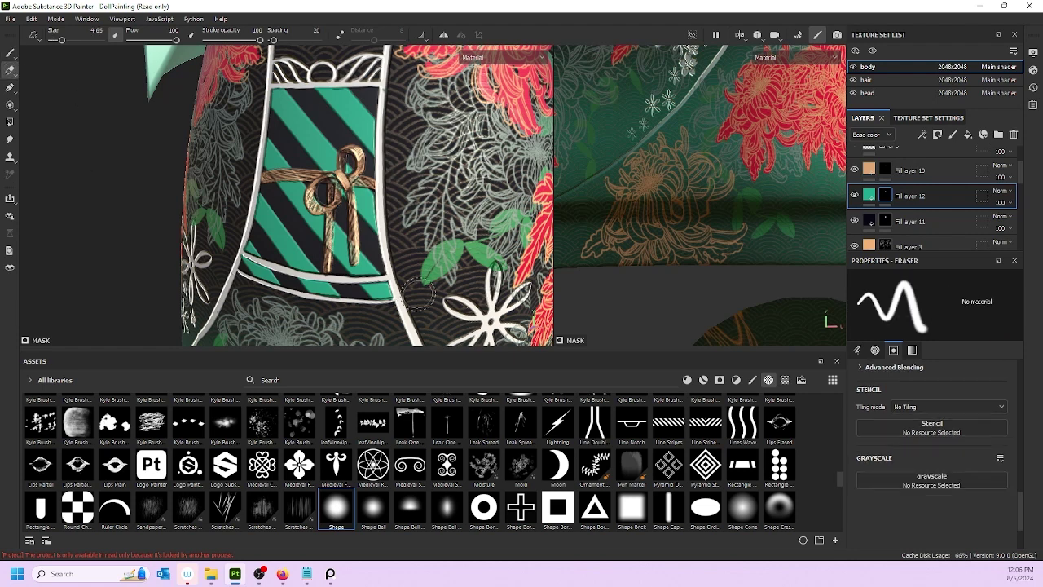
ctrl+right_drag(387, 308, 391, 299)
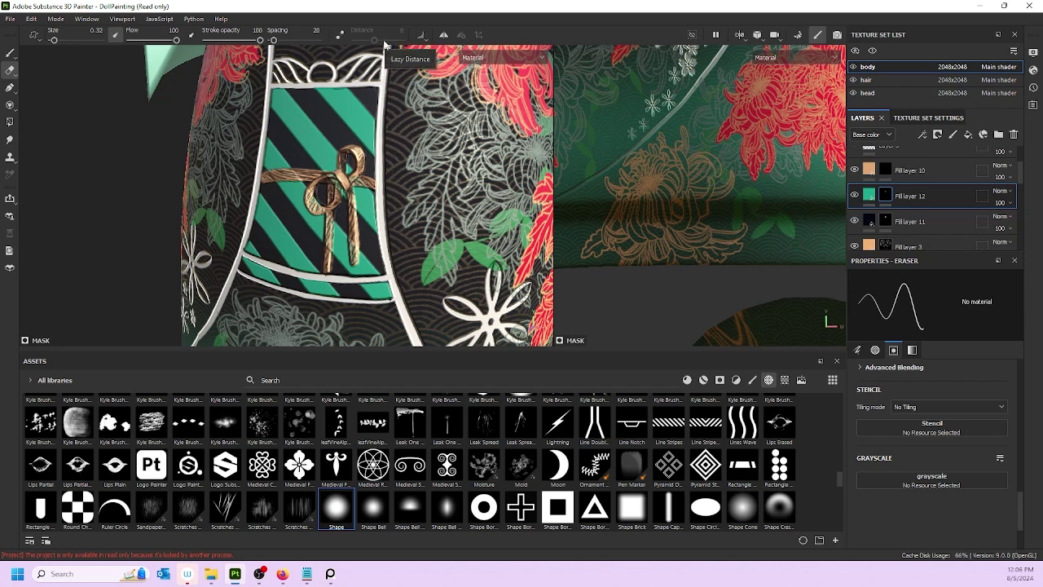
click(10, 52)
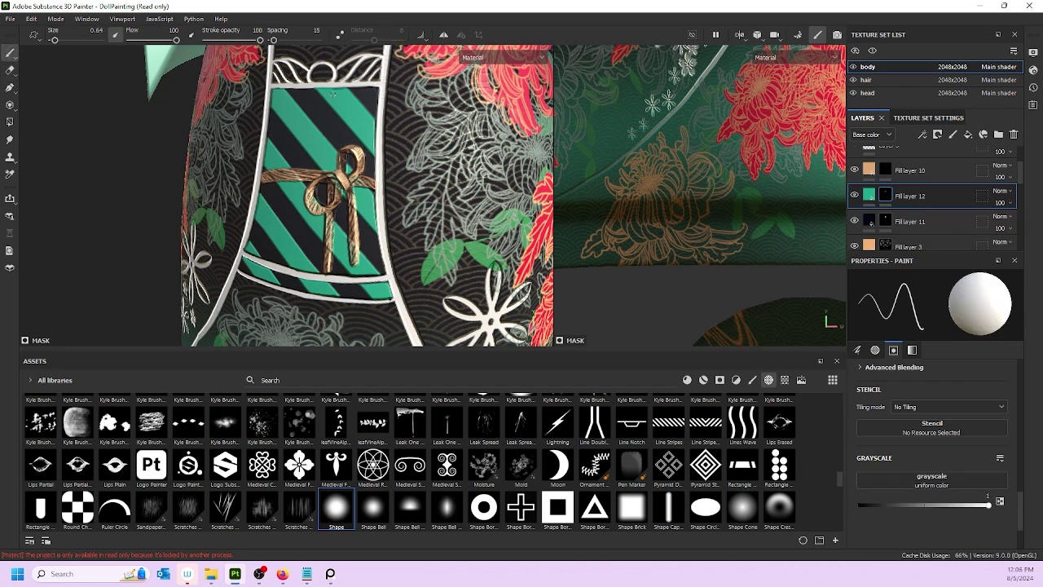
click(10, 70)
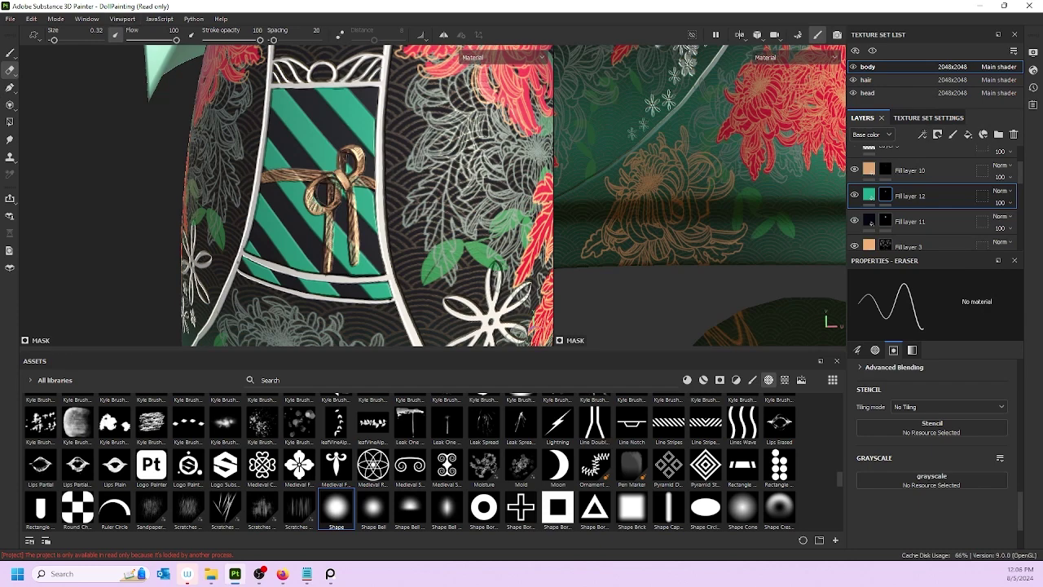
- Add a new fill layer above the teal stripe layer and give it a black mask
scroll(367, 195, down, 5)
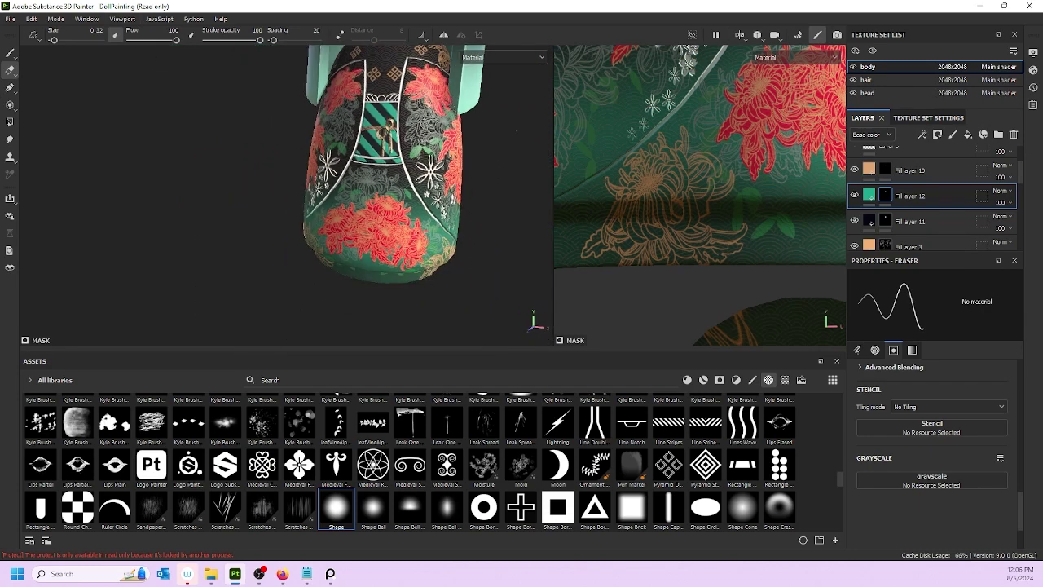
scroll(281, 195, down, 2)
alt+middle_drag(275, 199, 258, 258)
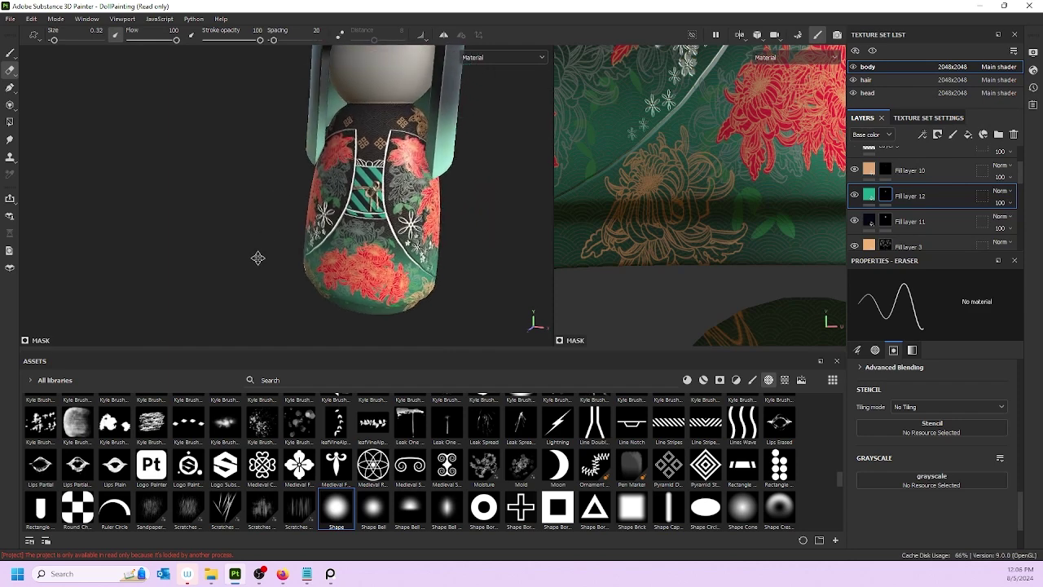
alt+drag(257, 258, 328, 218)
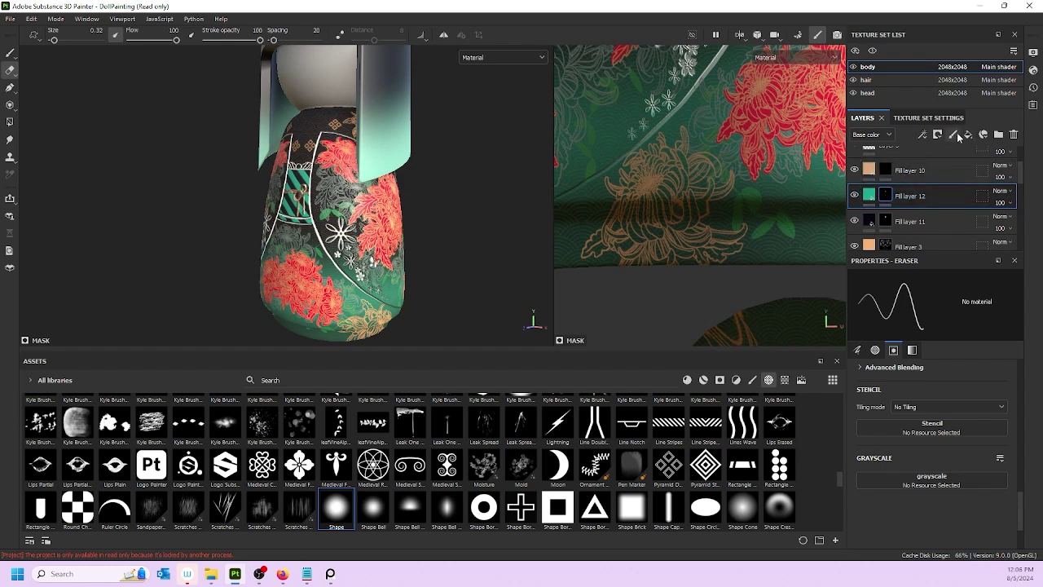
click(967, 135)
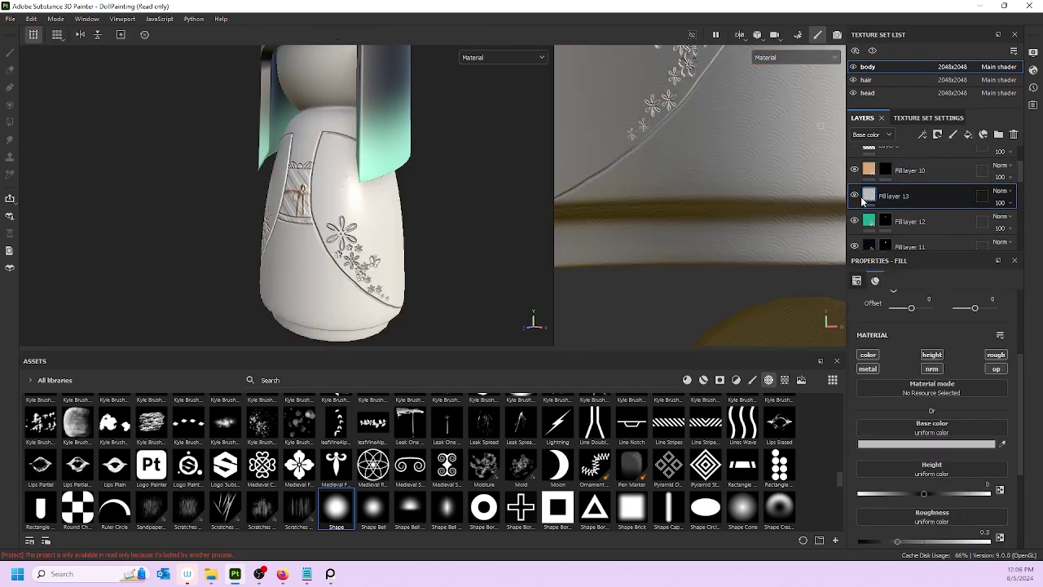
right_click(871, 197)
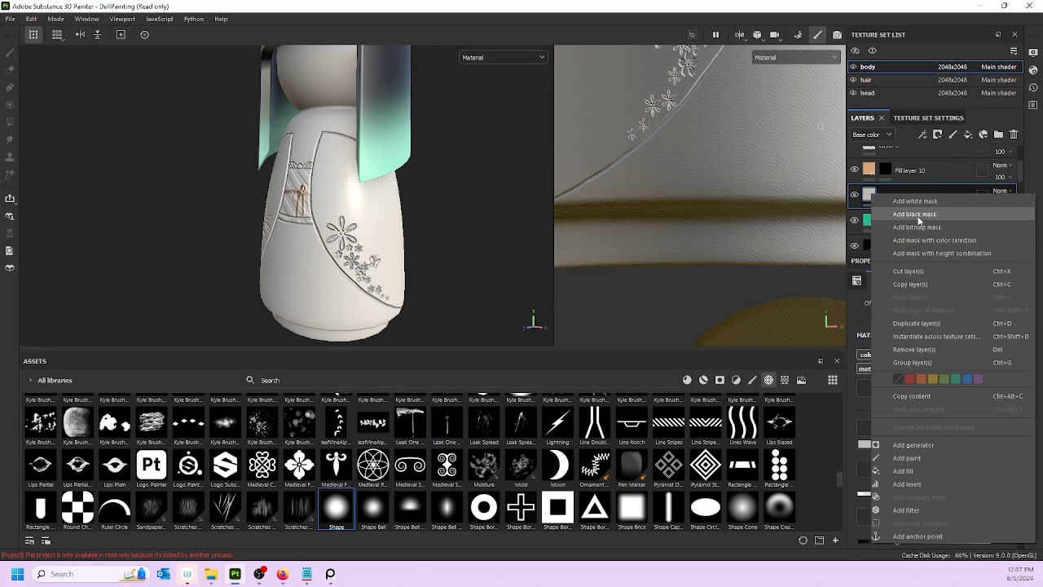
click(921, 214)
- Set the new fill layer's base color to golden orange FFB04F, starting from the cream swatch
click(868, 195)
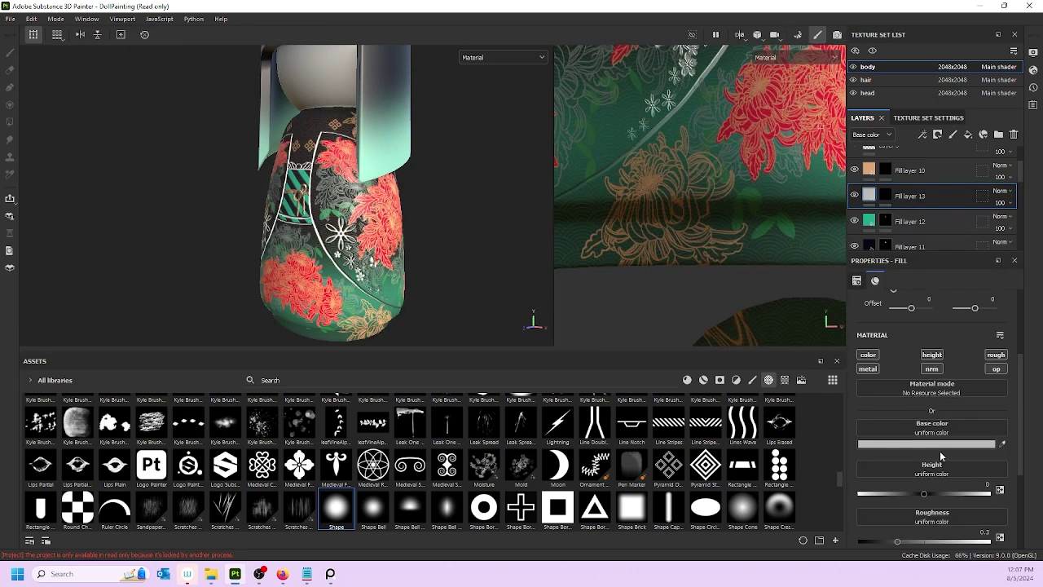
click(929, 443)
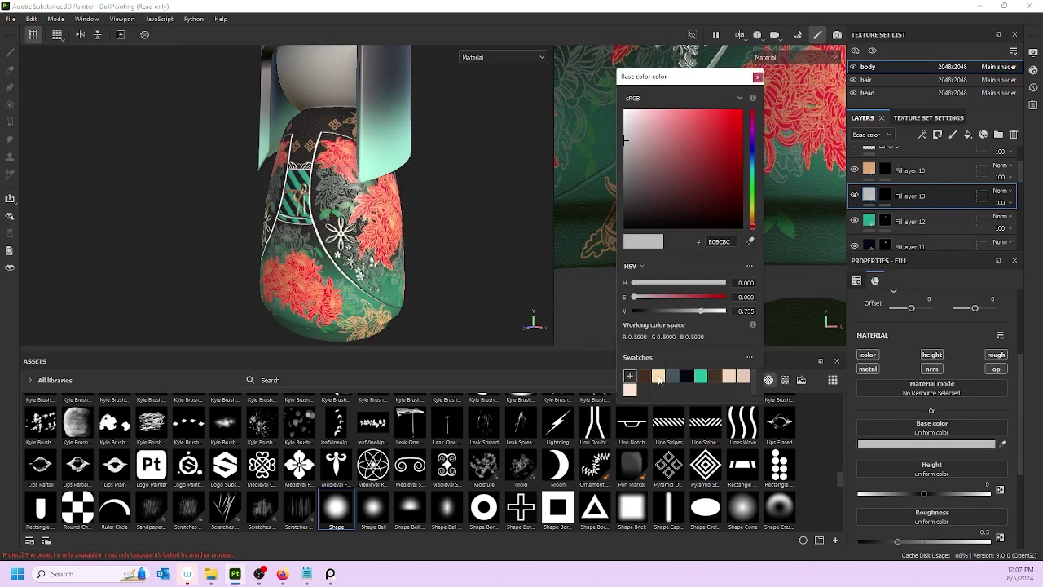
click(658, 375)
drag(694, 119, 704, 98)
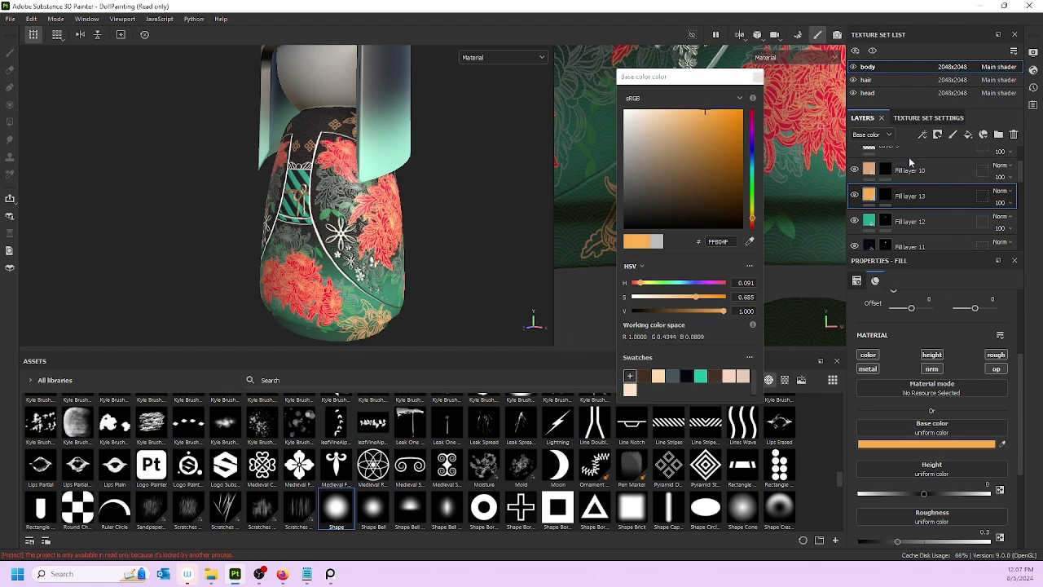
- Paint a thin gold line on the new layer's mask along a teal stripe's edge beneath the bow, using brush size 0.64
click(885, 195)
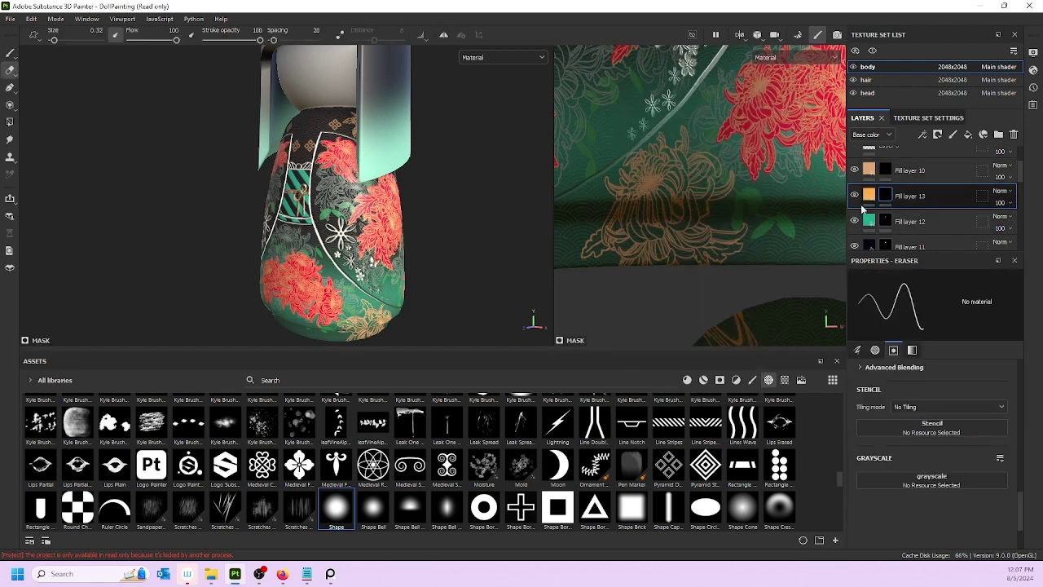
scroll(326, 195, up, 10)
scroll(244, 175, up, 5)
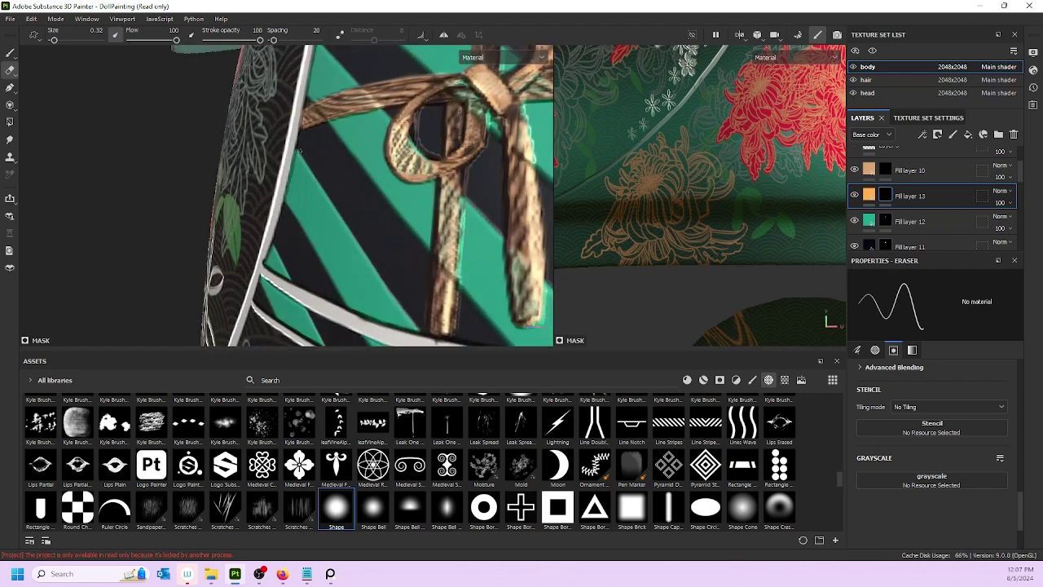
key(b)
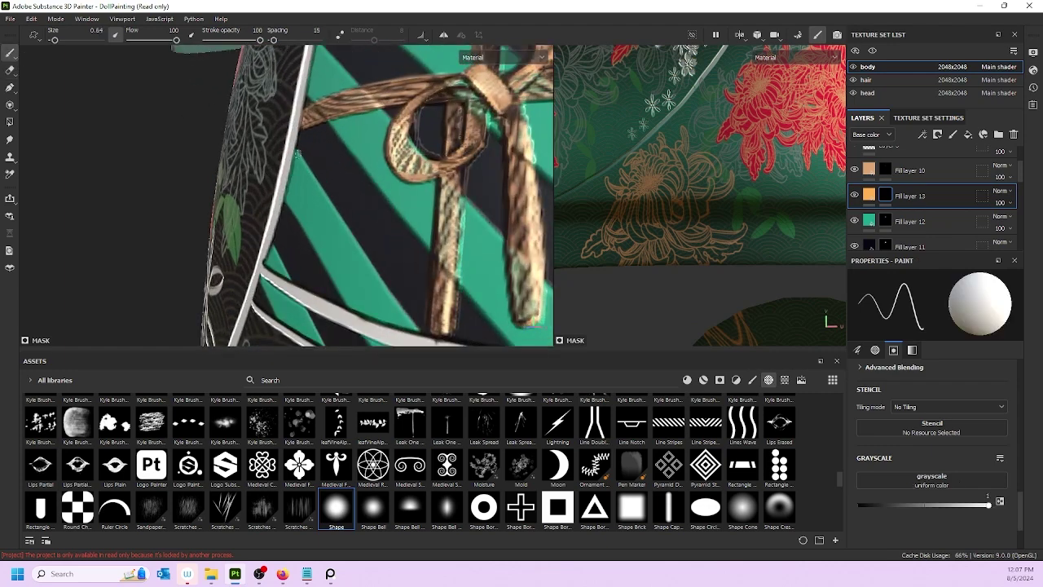
drag(306, 163, 420, 329)
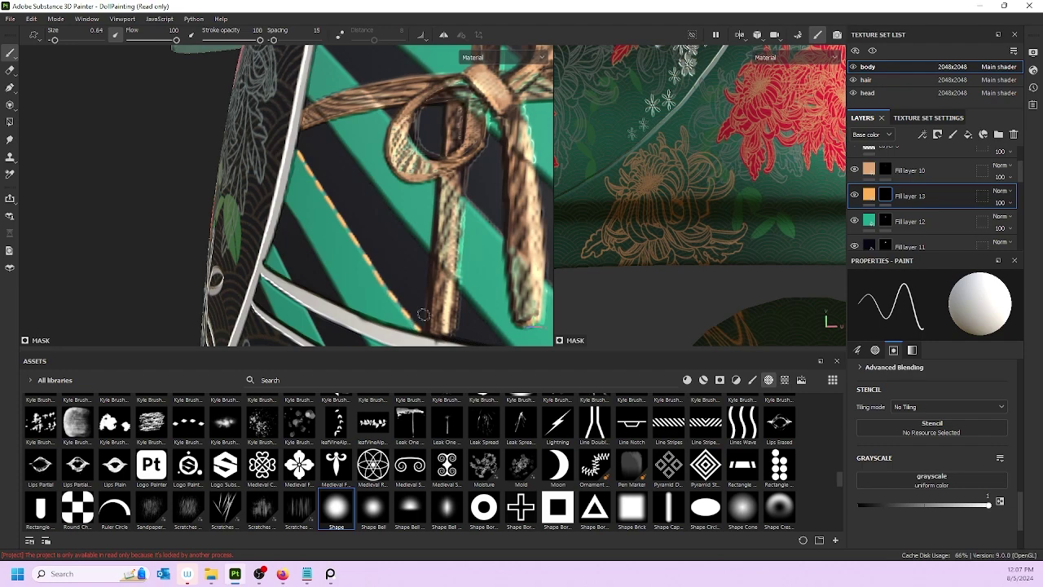
- Outline the other teal stripes across the obi panel with thin gold lines along their diagonal edges
scroll(404, 295, down, 2)
scroll(403, 295, down, 4)
scroll(392, 258, up, 5)
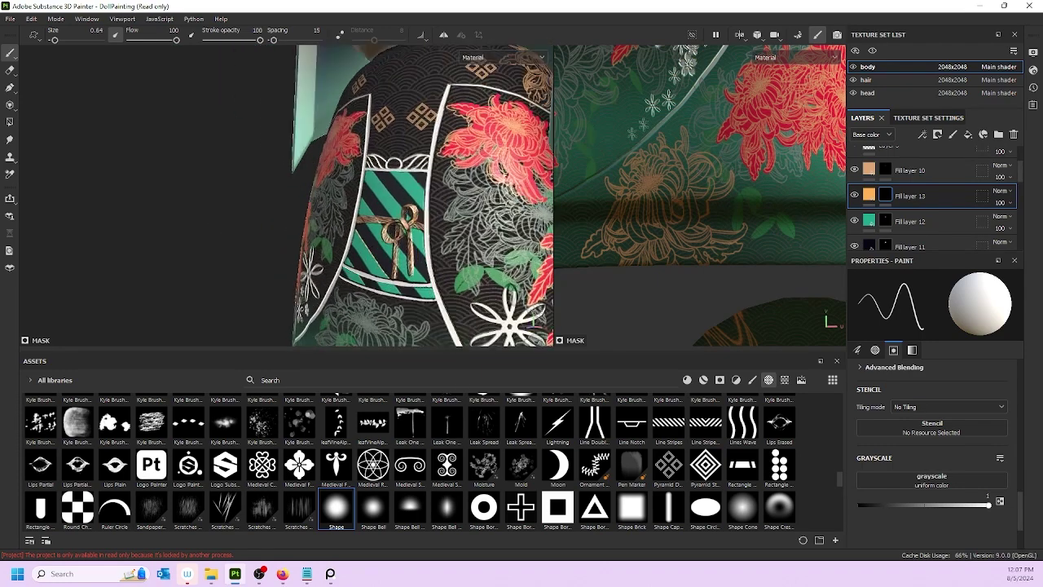
scroll(391, 257, up, 1)
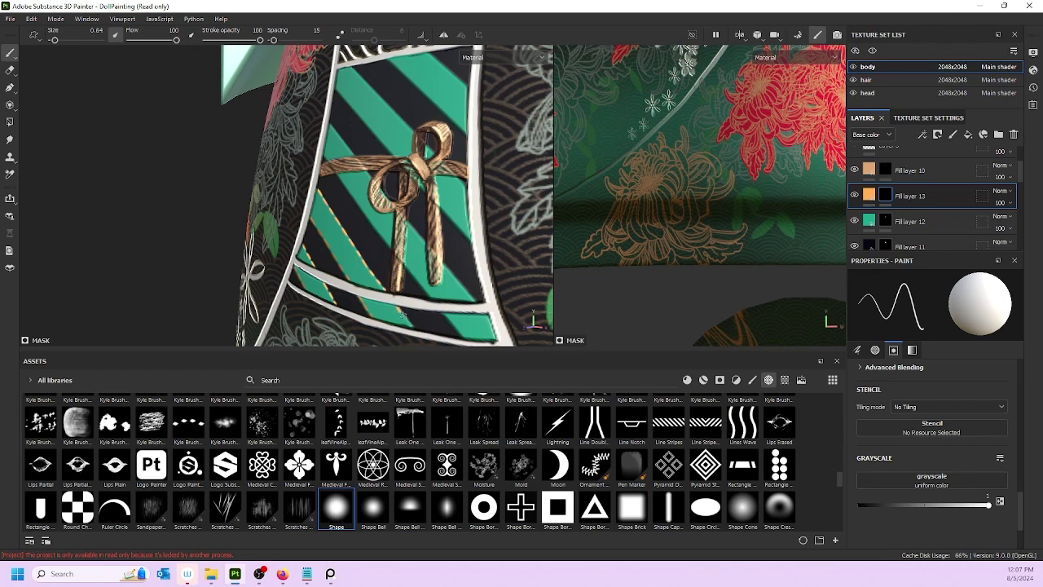
alt+drag(386, 245, 358, 200)
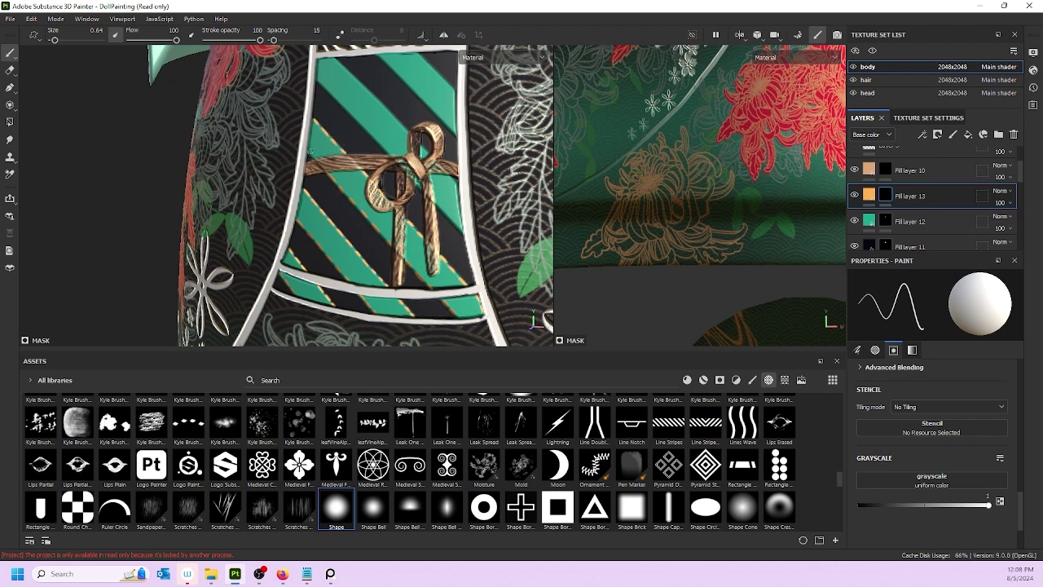
alt+drag(395, 101, 264, 144)
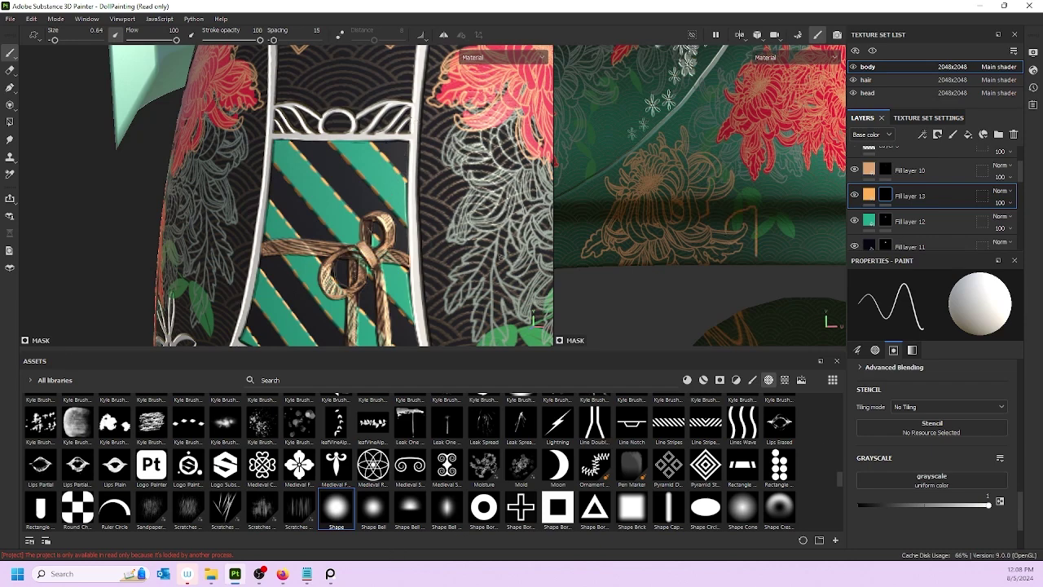
- Examine the gold-edged stripes on the obi panel up close and on the whole doll
alt+right_drag(359, 207, 357, 109)
alt+drag(358, 109, 310, 203)
scroll(358, 204, down, 2)
scroll(372, 212, up, 2)
scroll(350, 208, up, 3)
scroll(351, 207, down, 3)
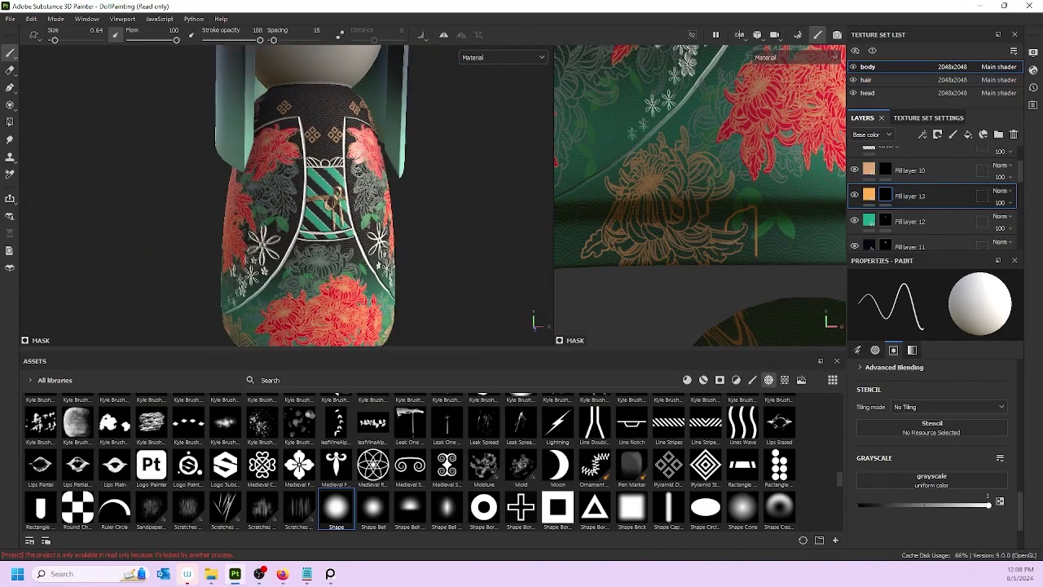
scroll(312, 195, down, 2)
scroll(929, 195, up, 2)
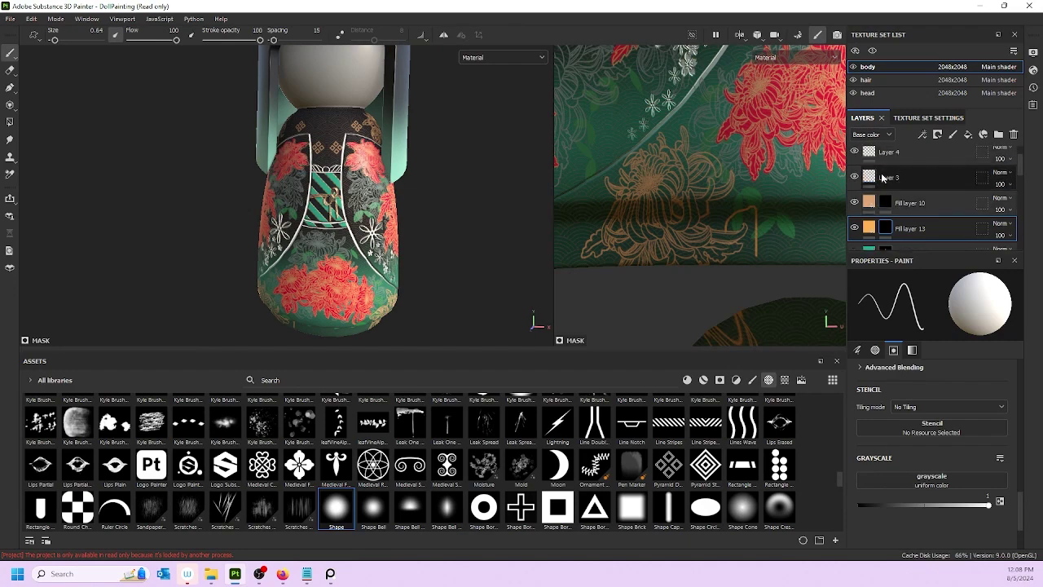
- Toggle the visibility of Fill layer 10 to check its content, activate its mask, and inspect the bow area
click(855, 203)
click(854, 202)
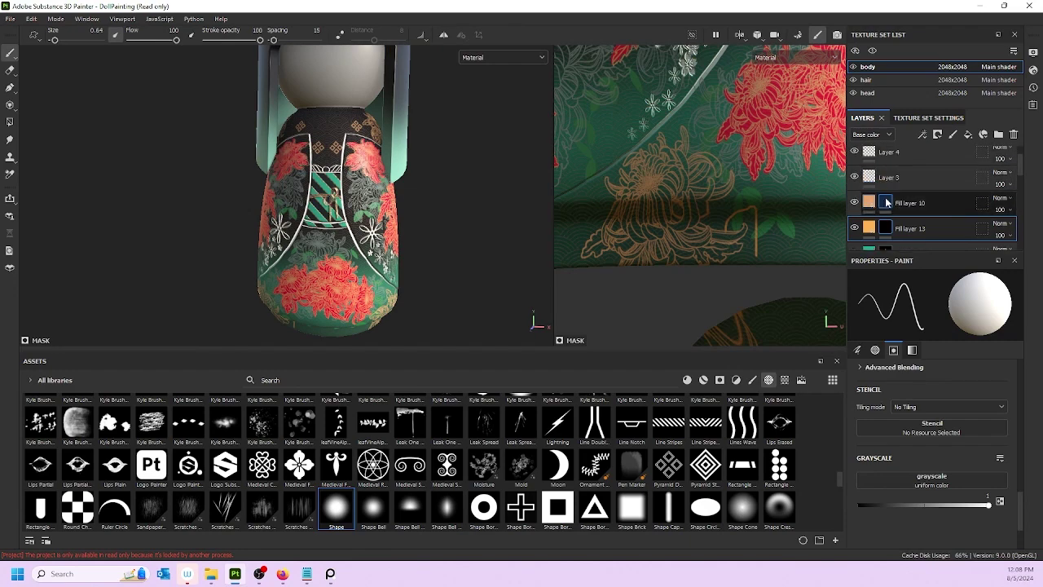
click(885, 203)
scroll(261, 155, up, 4)
scroll(261, 156, up, 3)
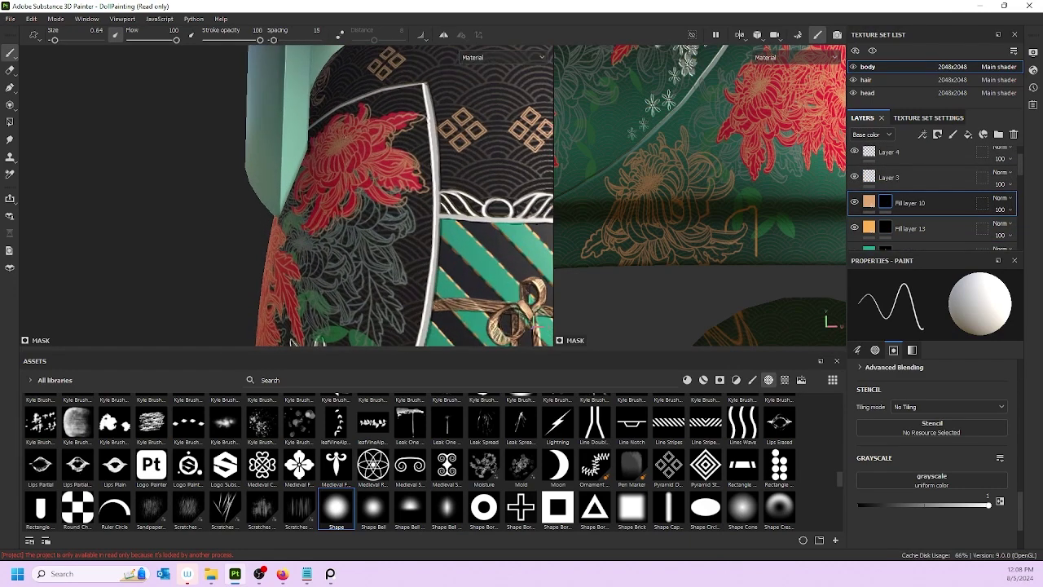
alt+middle_drag(503, 297, 442, 261)
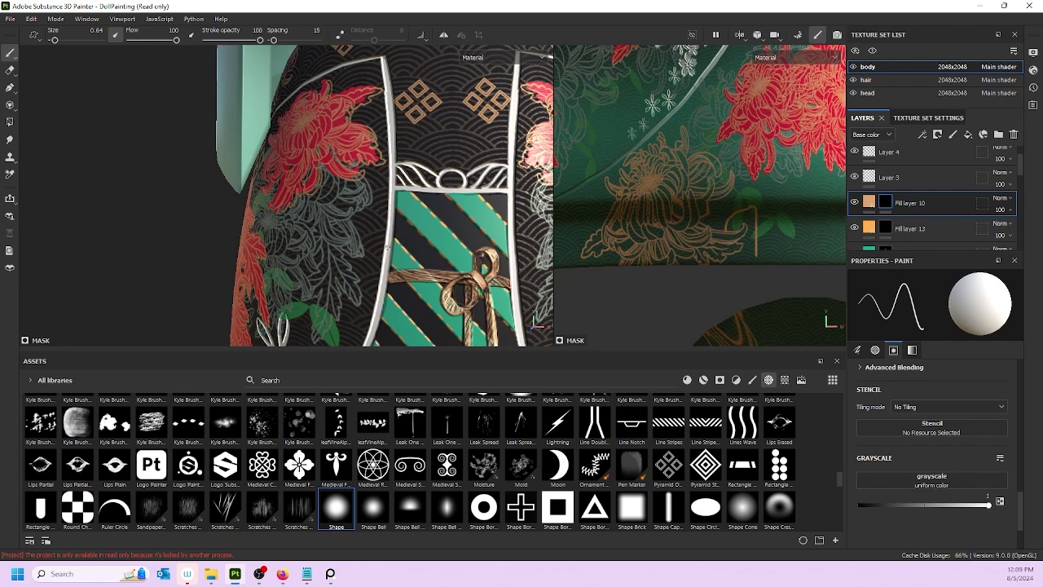
scroll(387, 246, down, 6)
alt+middle_drag(391, 248, 327, 190)
scroll(334, 189, down, 3)
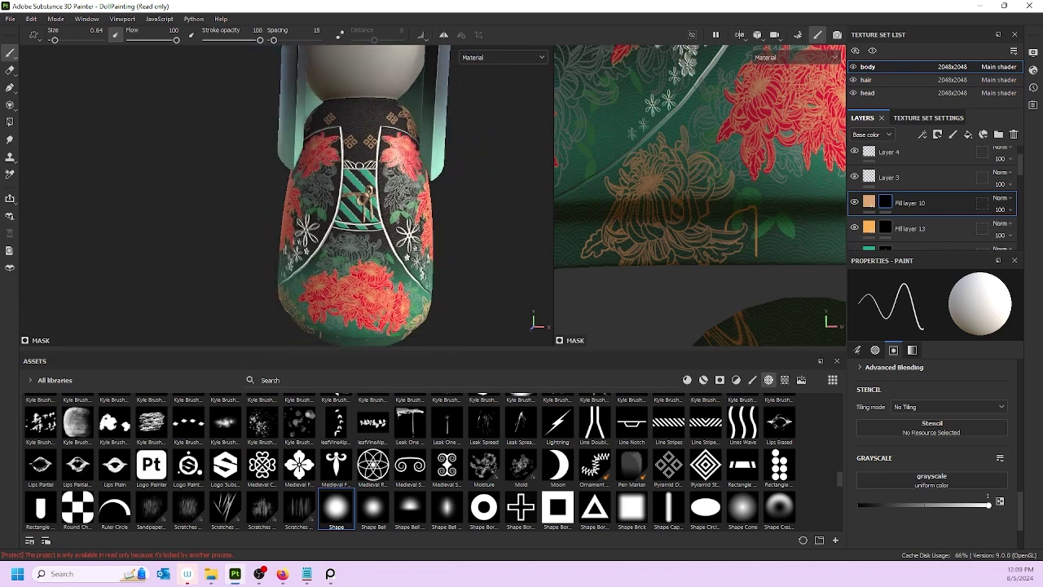
scroll(364, 194, down, 2)
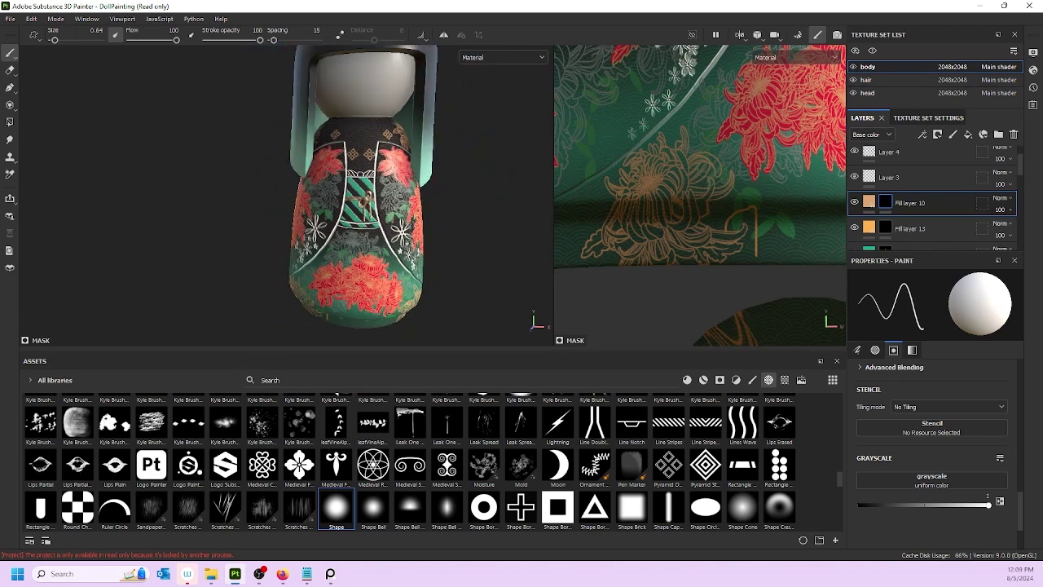
- Paint a small gold signature monogram on the rim at the back of the doll's base, using Fill layer 10's mask
scroll(367, 195, down, 3)
alt+drag(366, 195, 271, 193)
scroll(326, 212, up, 3)
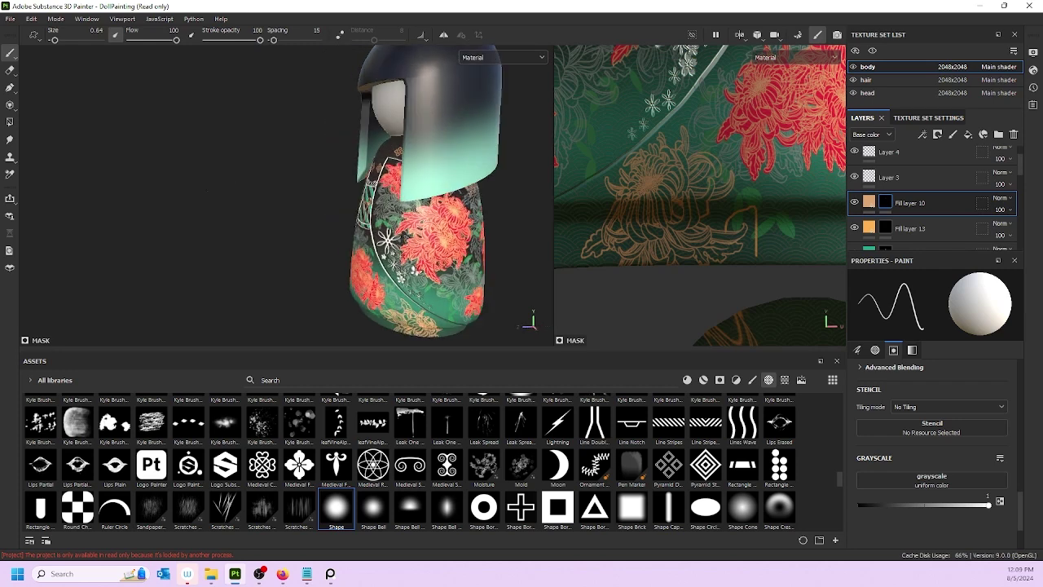
alt+middle_drag(391, 262, 307, 177)
alt+drag(314, 214, 181, 215)
alt+middle_drag(407, 204, 269, 165)
scroll(273, 167, up, 2)
scroll(291, 163, up, 2)
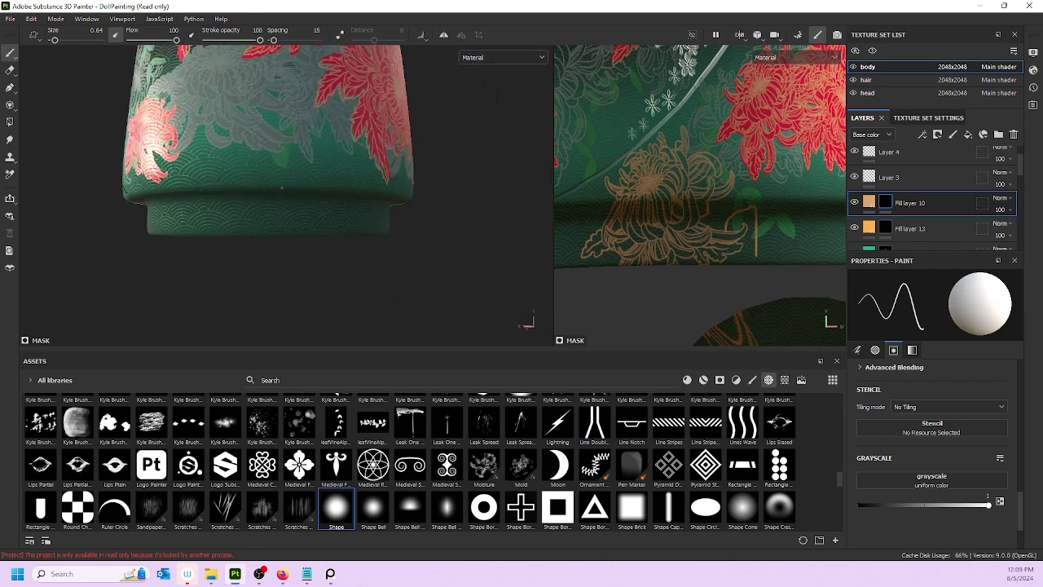
drag(311, 205, 270, 227)
key(ctrl+z)
key(ctrl+y)
drag(281, 210, 295, 215)
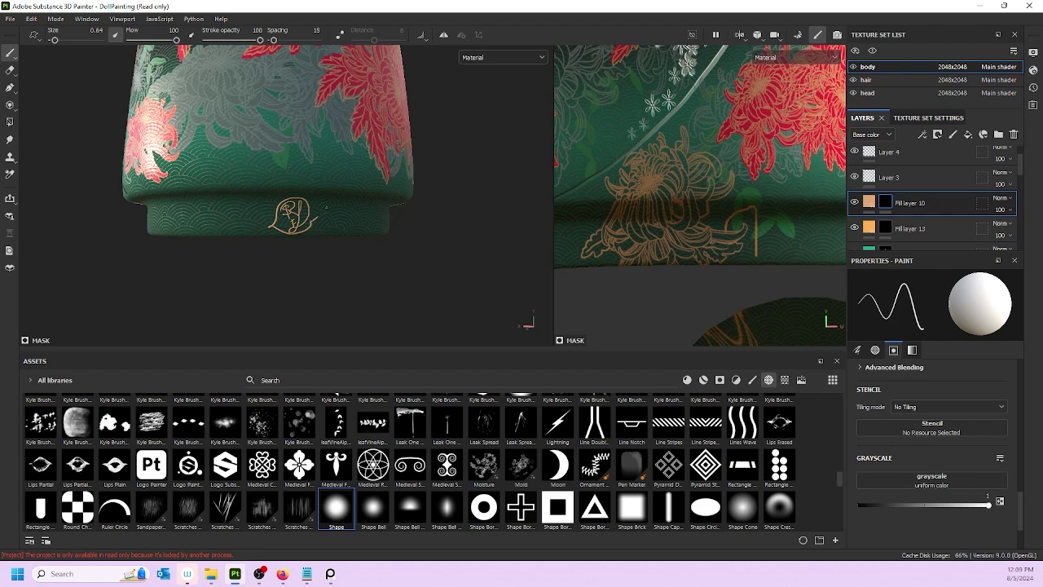
- Examine the whole doll from the front, then the lower hem from below
scroll(326, 208, down, 3)
alt+drag(326, 209, 329, 245)
scroll(330, 246, down, 2)
alt+middle_drag(330, 172, 358, 249)
alt+drag(358, 245, 383, 239)
key(f)
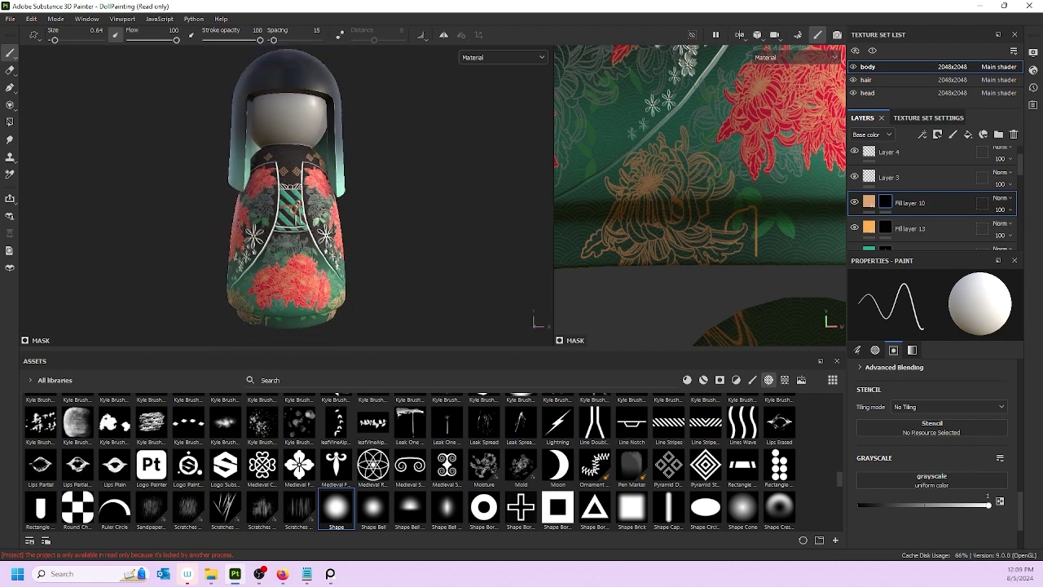
alt+drag(327, 285, 366, 214)
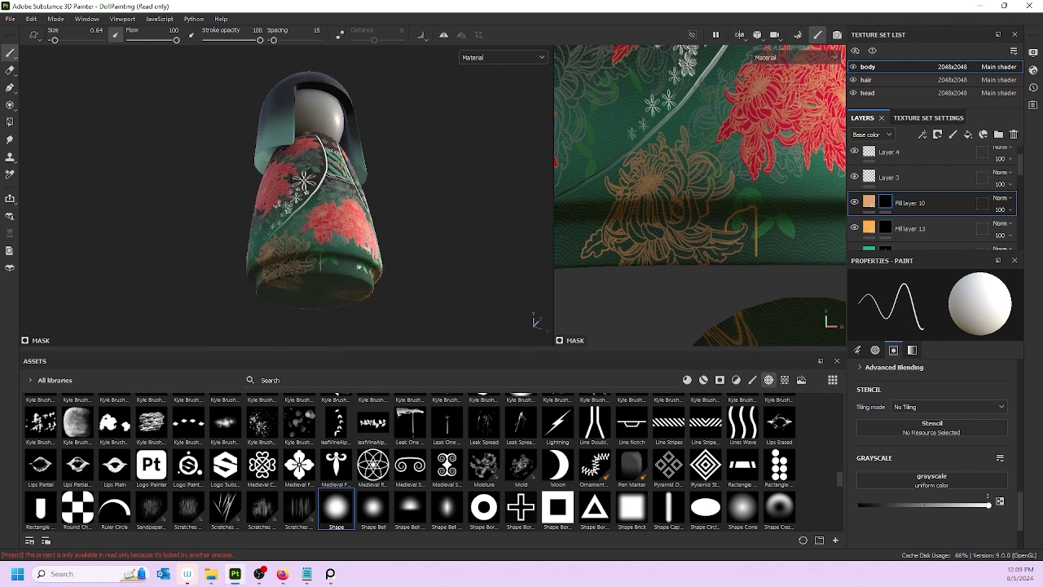
scroll(318, 195, up, 5)
scroll(317, 196, down, 2)
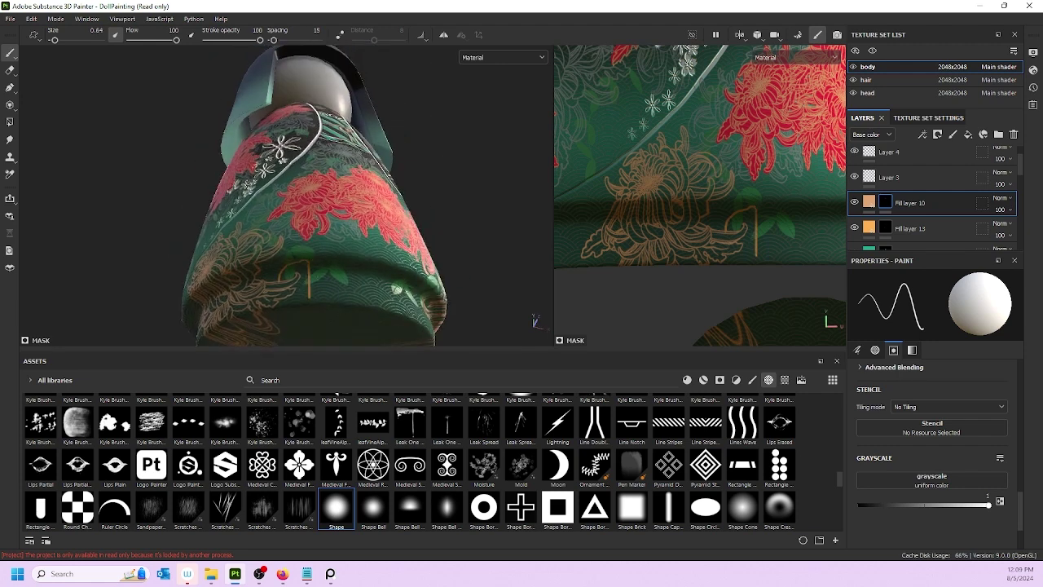
- Erase the stray gold line near the lower front hem from Fill layer 13's mask with an enlarged eraser
key(e)
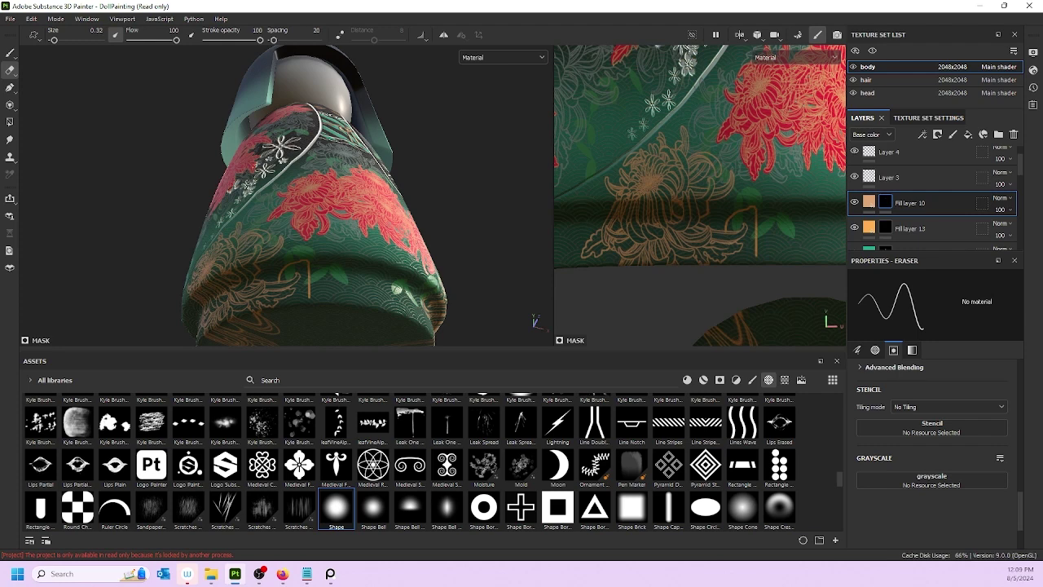
click(886, 229)
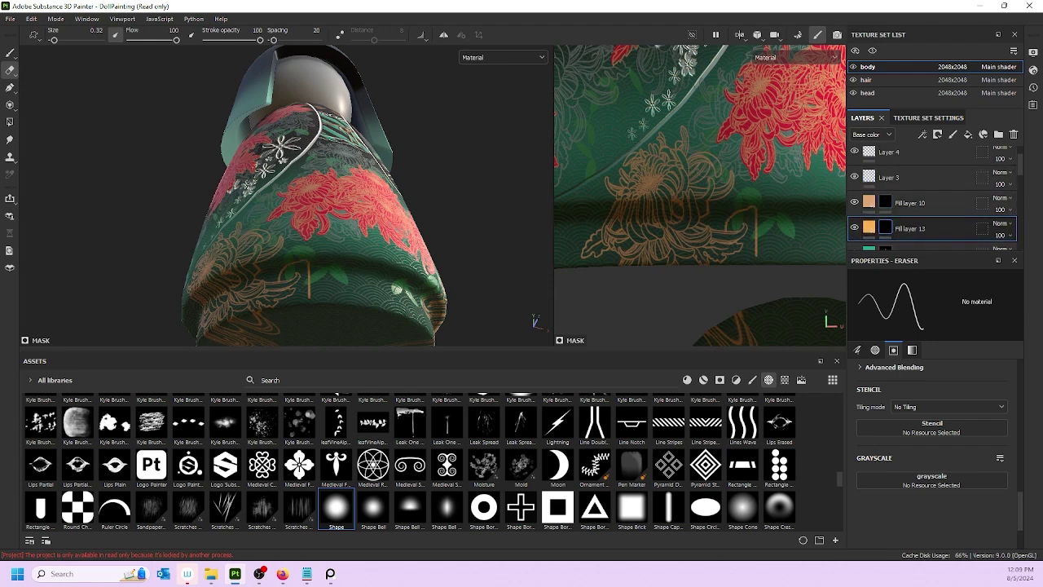
key(bracketright)
key(bracketright)
key(bracketright)
key(bracketright)
key(bracketright)
key(bracketright)
key(bracketright)
key(bracketright)
key(bracketright)
key(bracketright)
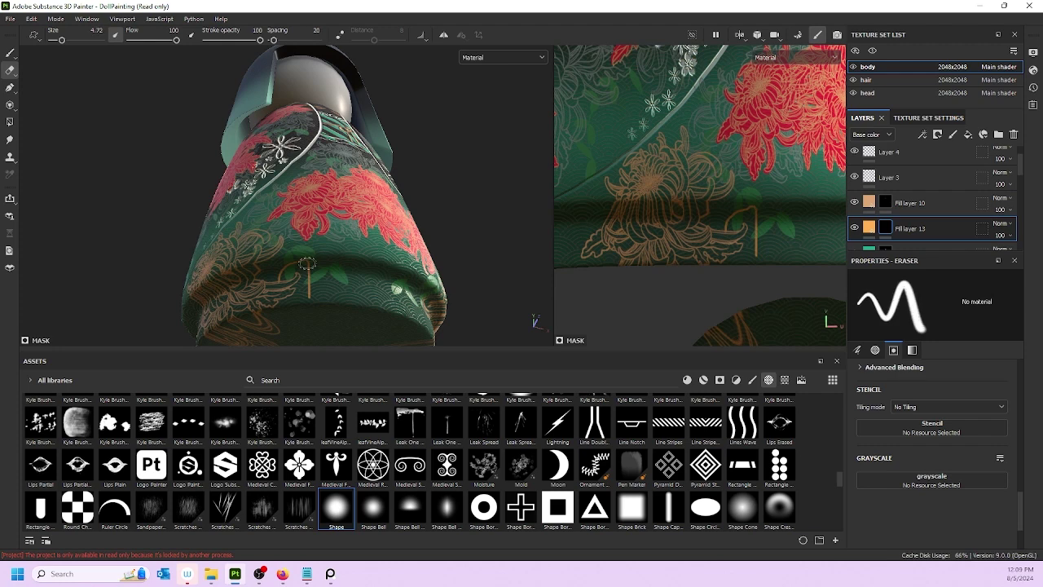
mouse_move(313, 260)
mouse_down()
mouse_move(290, 262)
mouse_move(308, 299)
mouse_move(283, 242)
mouse_move(332, 285)
mouse_move(688, 292)
mouse_move(591, 303)
mouse_move(288, 272)
mouse_move(179, 294)
mouse_move(340, 188)
mouse_move(341, 206)
mouse_up()
scroll(247, 228, down, 2)
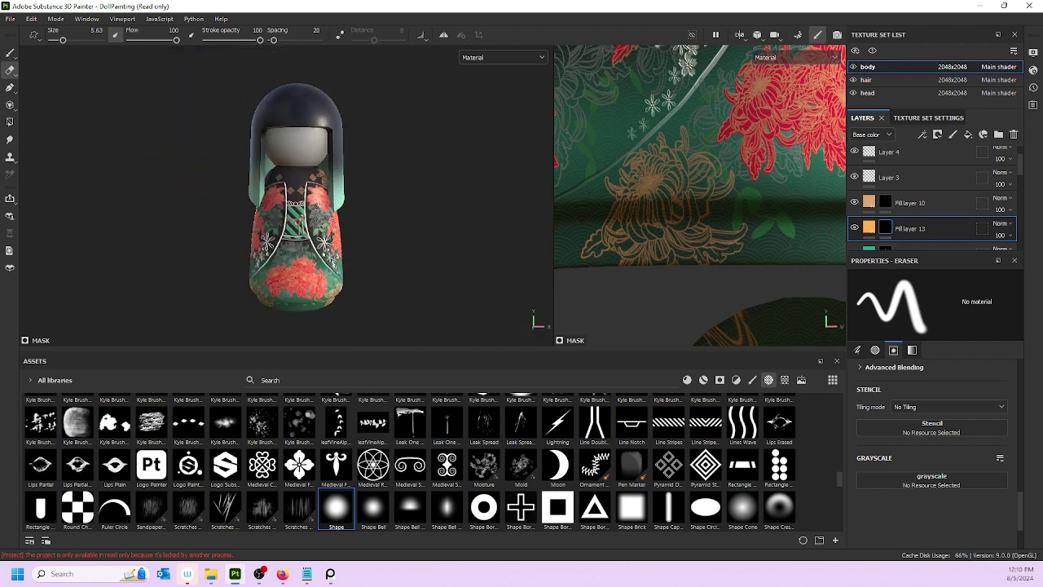
- Activate the mask of Fill layer 6 near the end of the layer stack
scroll(378, 228, up, 2)
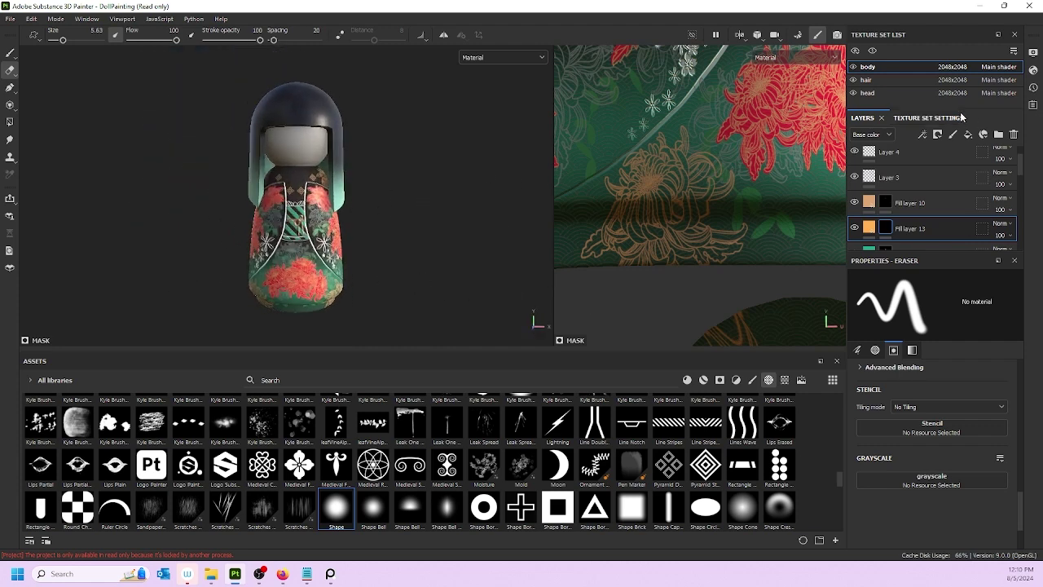
click(888, 179)
scroll(304, 238, down, 2)
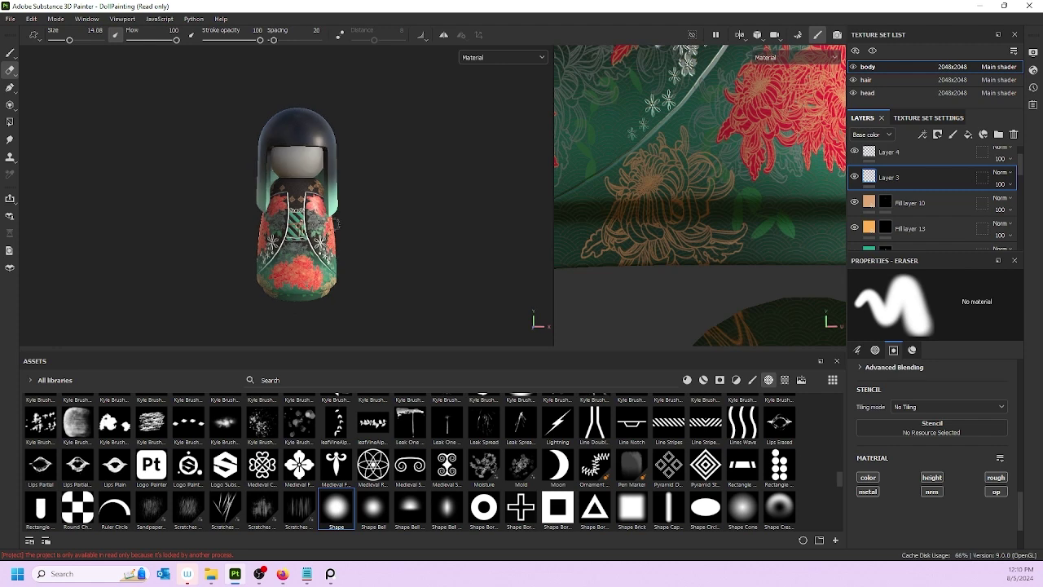
mouse_move(347, 223)
alt+mouse_down()
mouse_move(288, 211)
mouse_move(498, 219)
mouse_move(357, 231)
mouse_move(336, 212)
alt+mouse_up()
scroll(947, 226, down, 5)
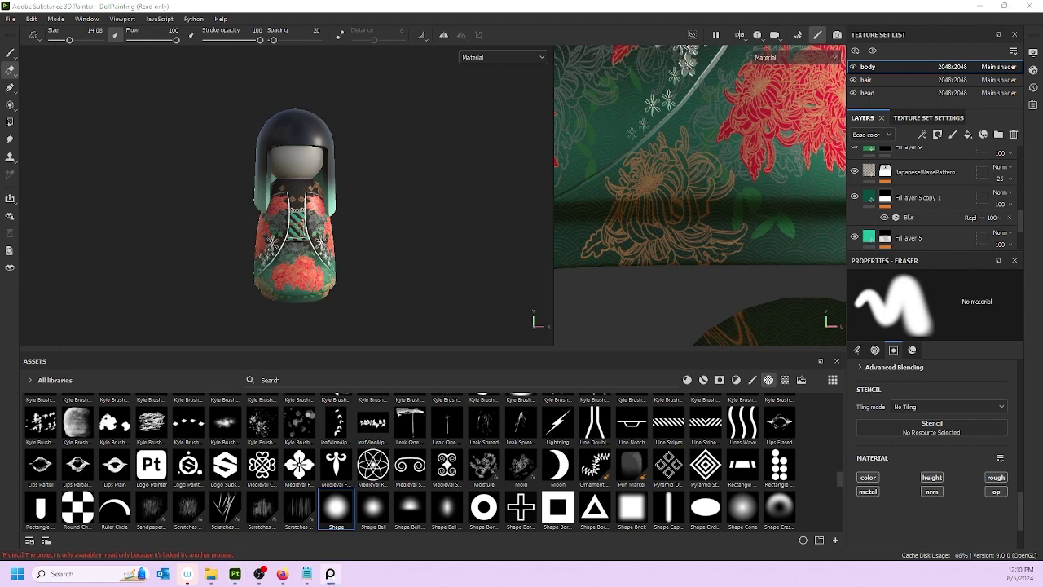
scroll(901, 199, down, 3)
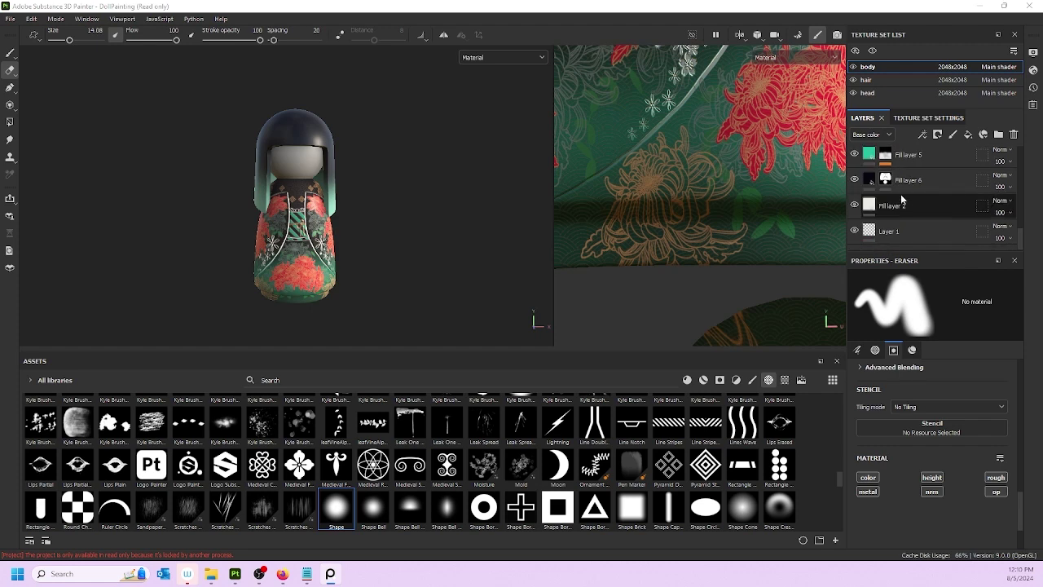
click(885, 180)
scroll(425, 240, up, 5)
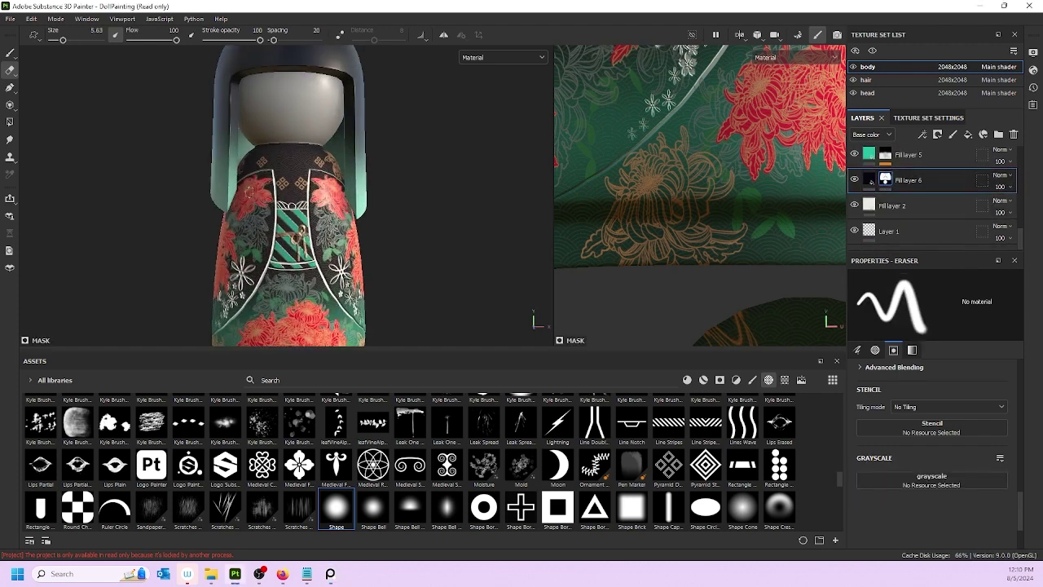
- Paint a diagonal white collar line from the neck down to the obi on the mask, using grayscale 0 and brush size 1.44
click(10, 51)
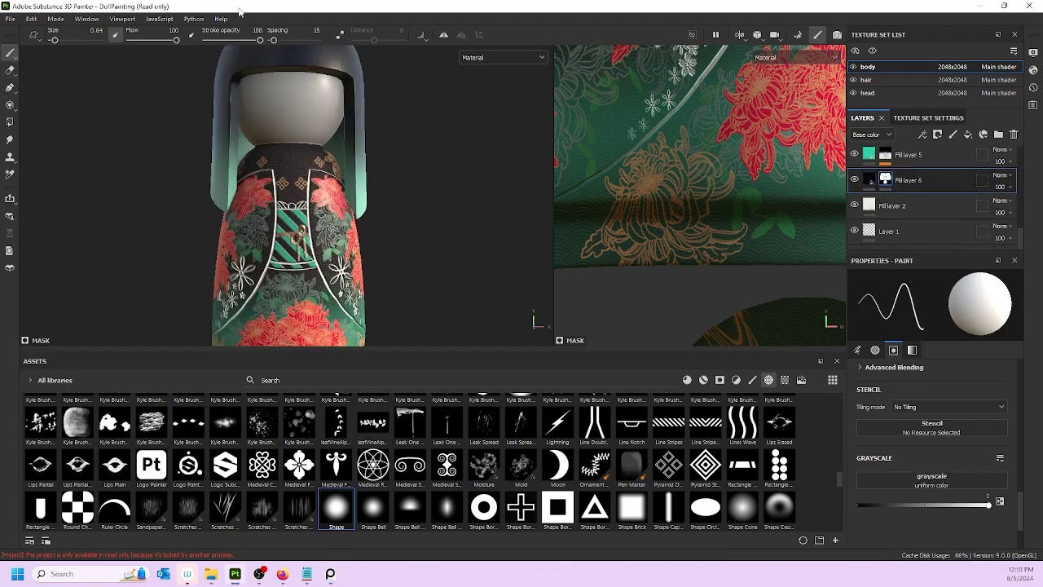
scroll(286, 163, up, 3)
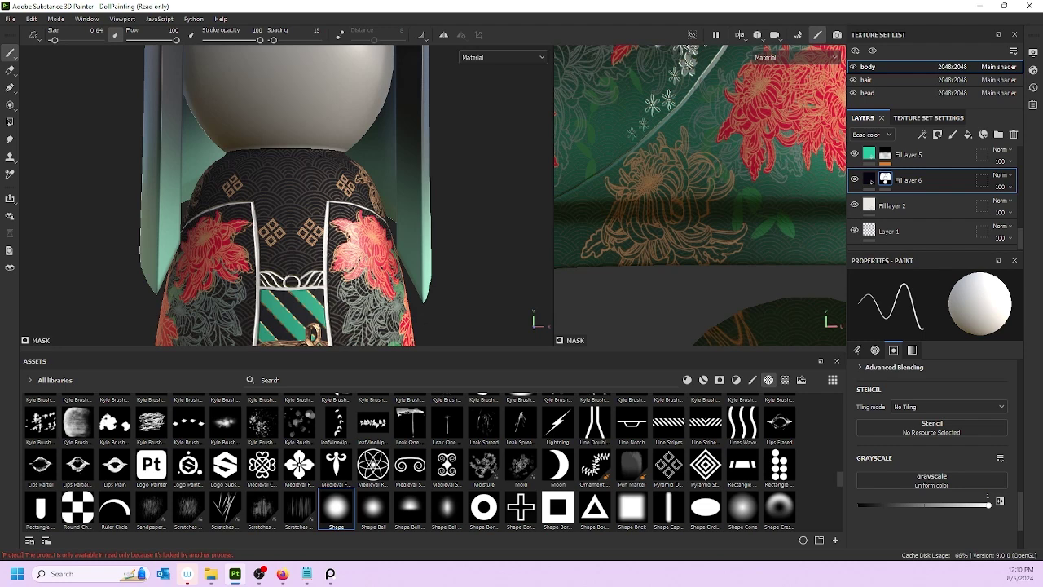
key(x)
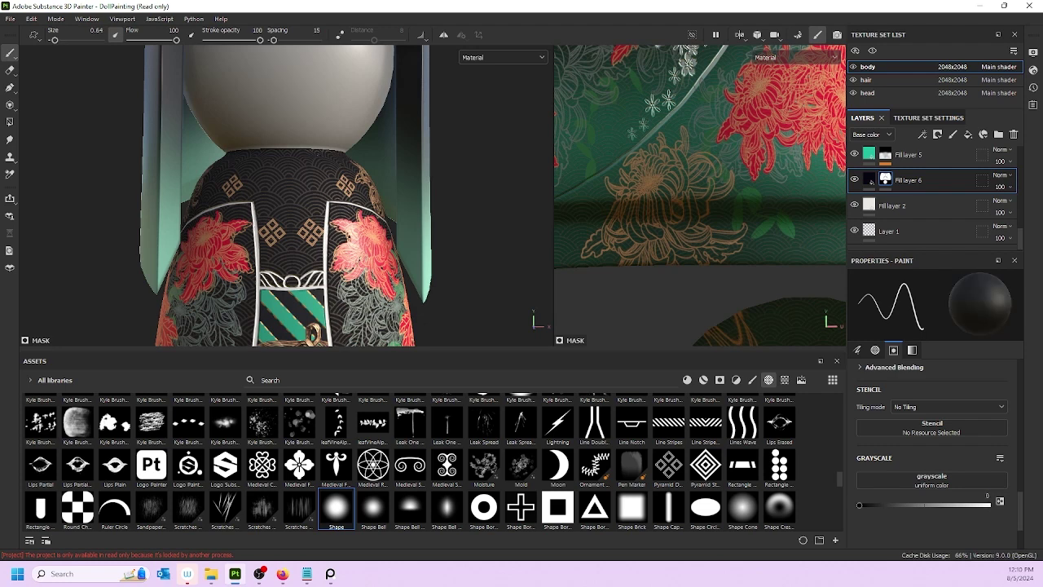
key(bracketright)
key(bracketright)
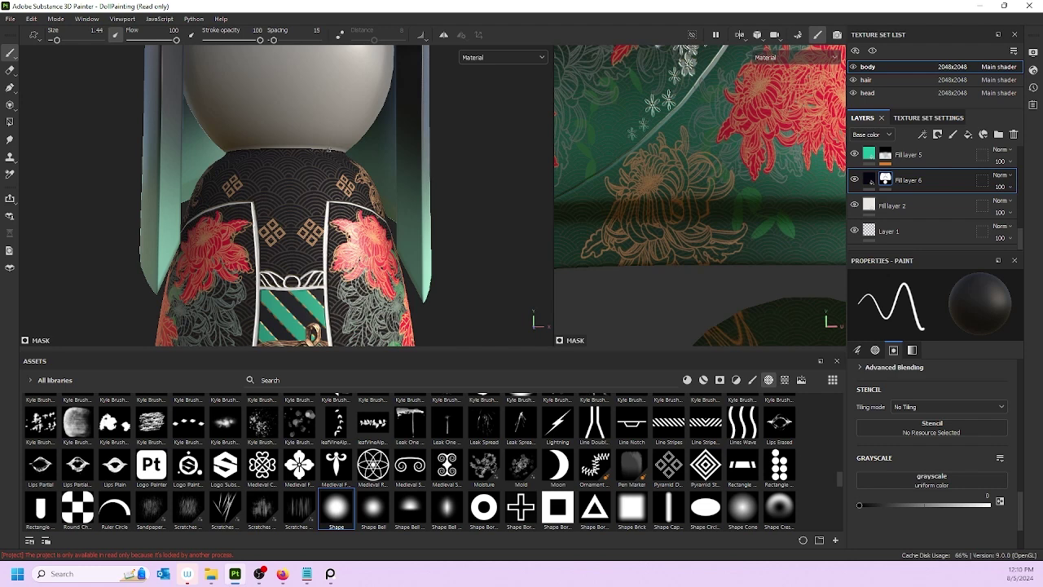
mouse_move(328, 149)
mouse_down()
mouse_move(299, 198)
mouse_move(277, 274)
mouse_up()
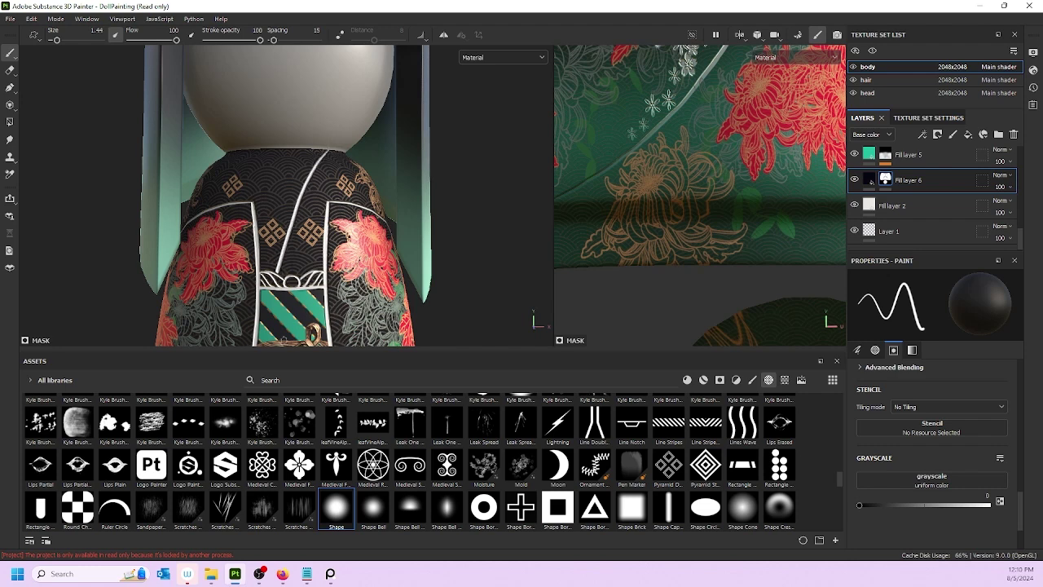
- Paint the opposite collar line to form the crossed V neckline and try short inner strokes at the neck, undoing the unwanted ones
alt+drag(345, 99, 333, 122)
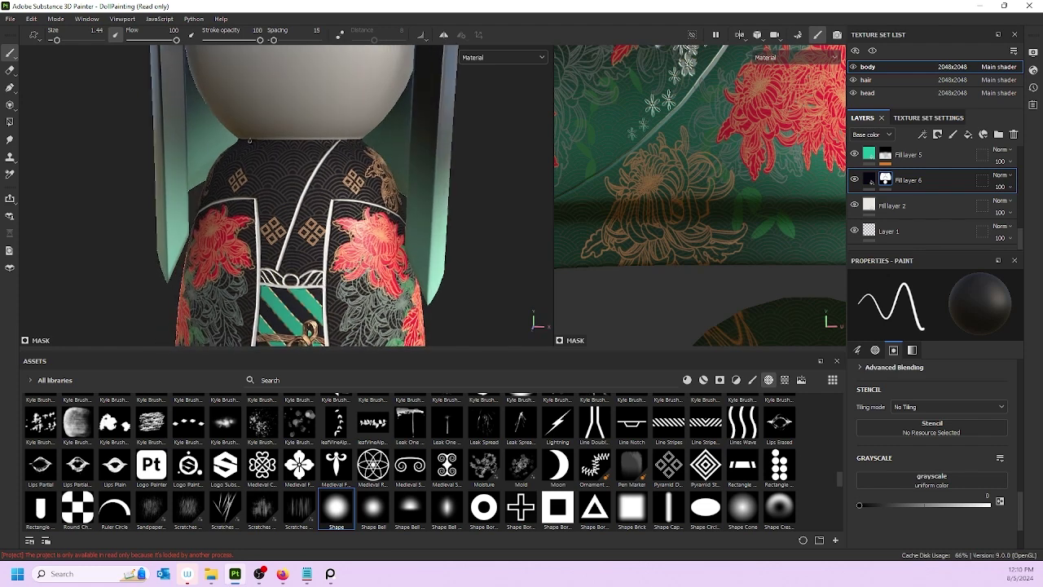
drag(252, 143, 298, 197)
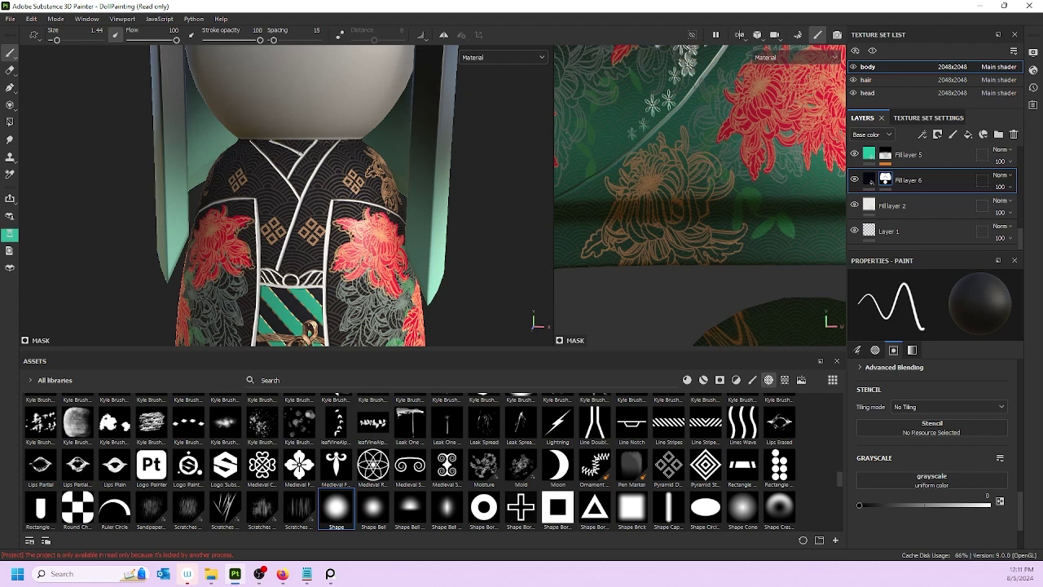
drag(268, 140, 287, 149)
key(ctrl+z)
key(ctrl+z)
drag(268, 141, 302, 157)
key(ctrl+z)
- Examine the collar on the whole doll and check the masks of the fill layers in the stack
scroll(350, 204, down, 4)
alt+drag(356, 131, 391, 114)
scroll(901, 196, up, 3)
scroll(900, 197, up, 3)
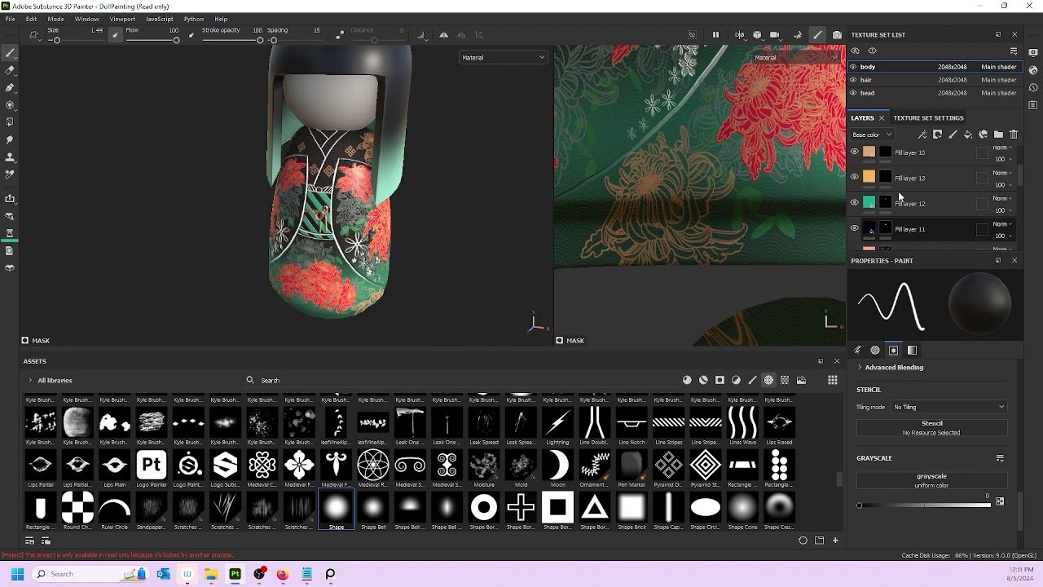
scroll(910, 223, down, 1)
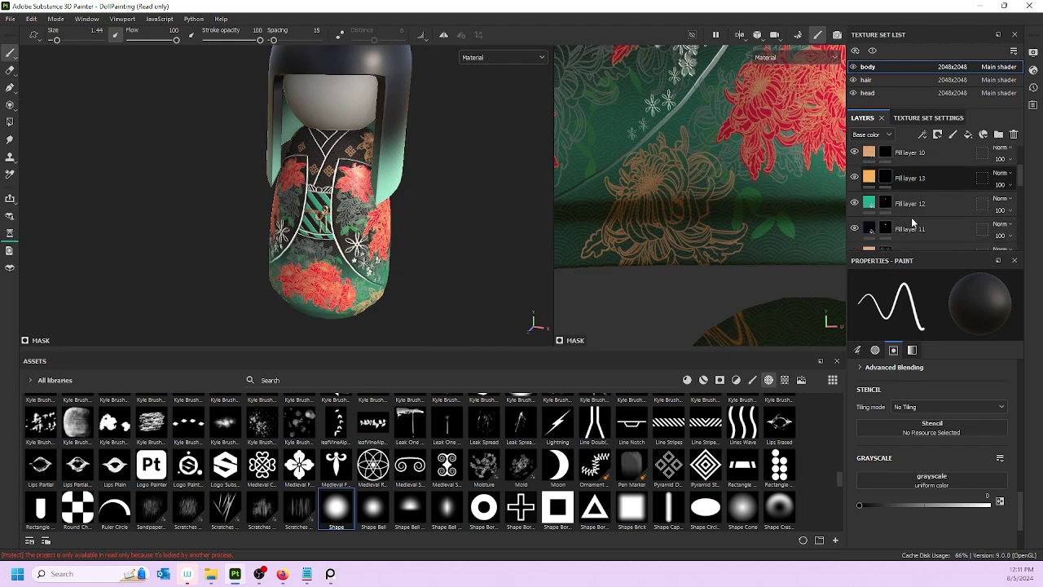
scroll(894, 203, up, 1)
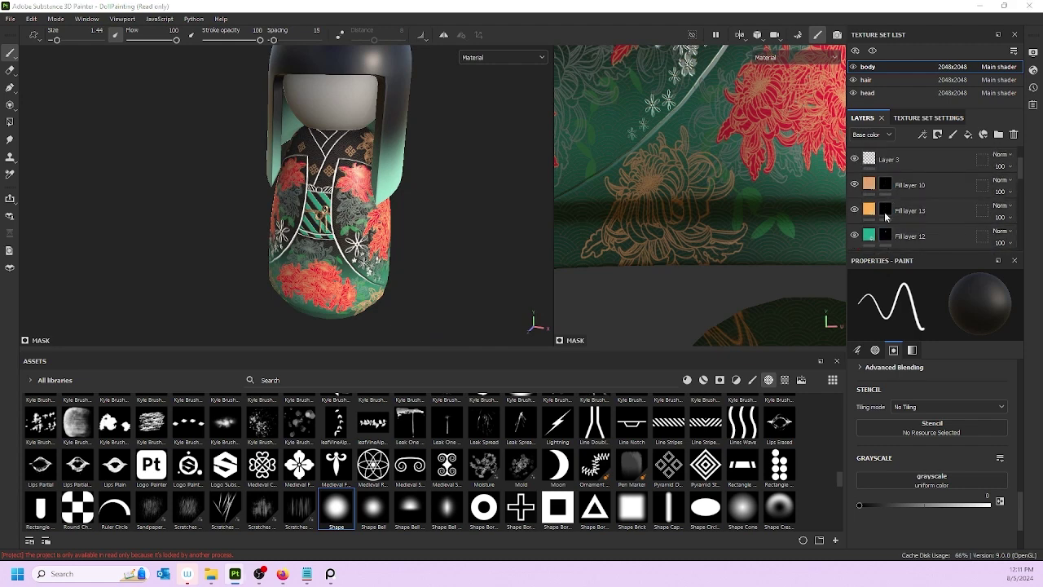
scroll(919, 228, down, 4)
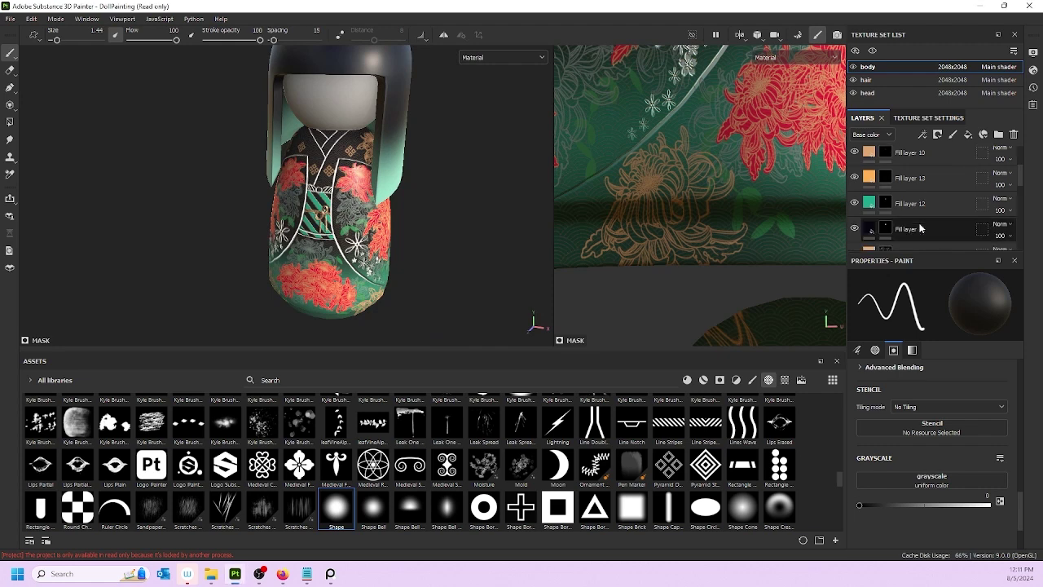
scroll(892, 217, up, 1)
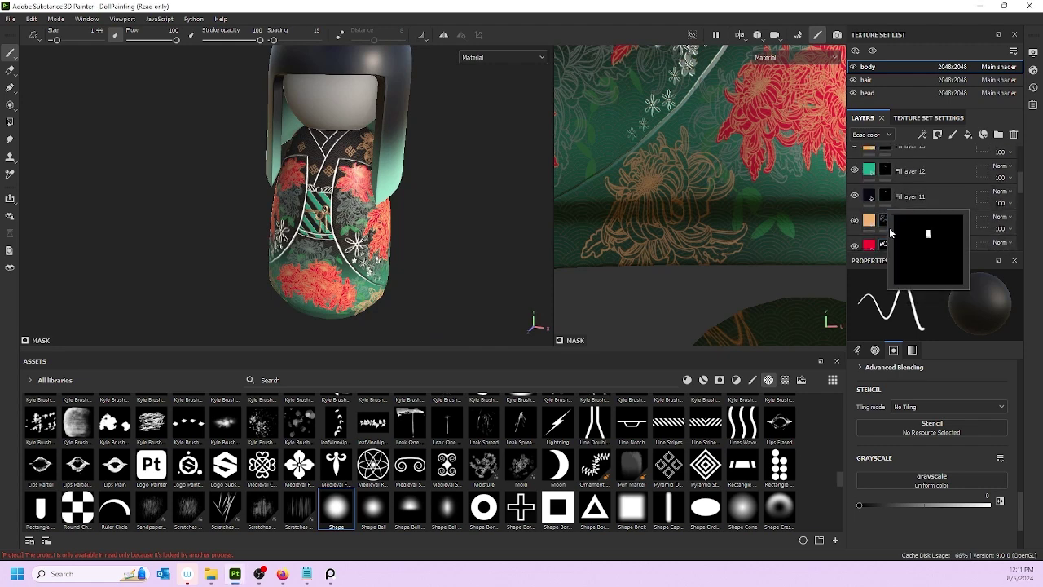
mouse_move(886, 247)
scroll(346, 195, up, 5)
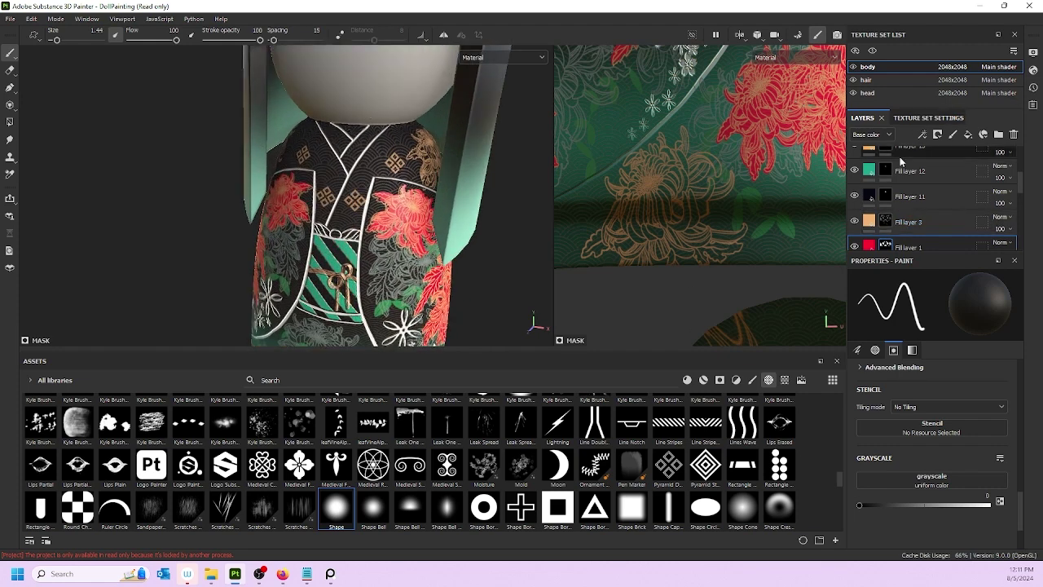
- Activate the JapaneseWavePattern layer's mask and select its Paint effect
scroll(899, 196, up, 3)
scroll(898, 214, down, 5)
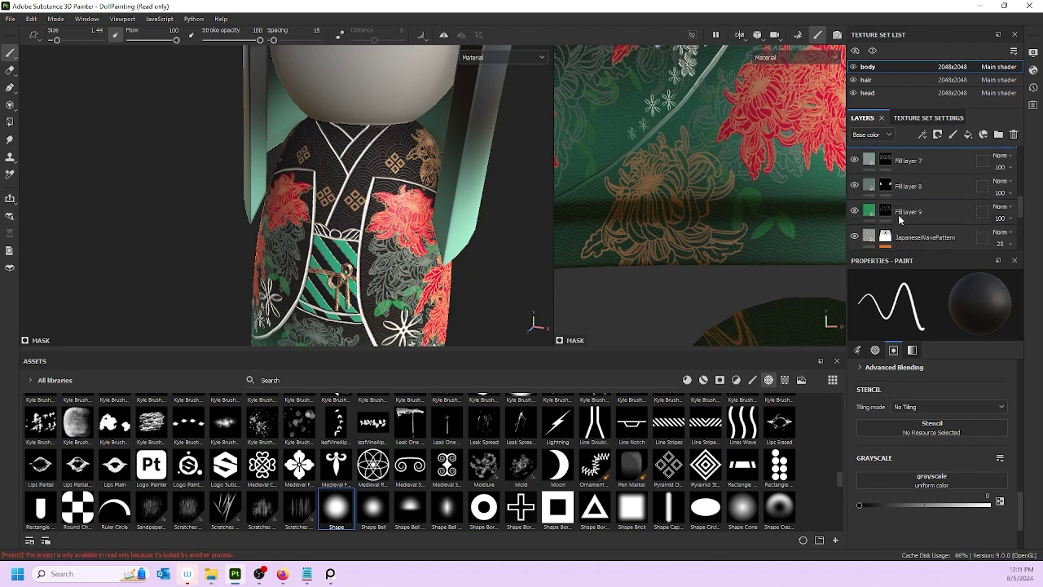
click(888, 209)
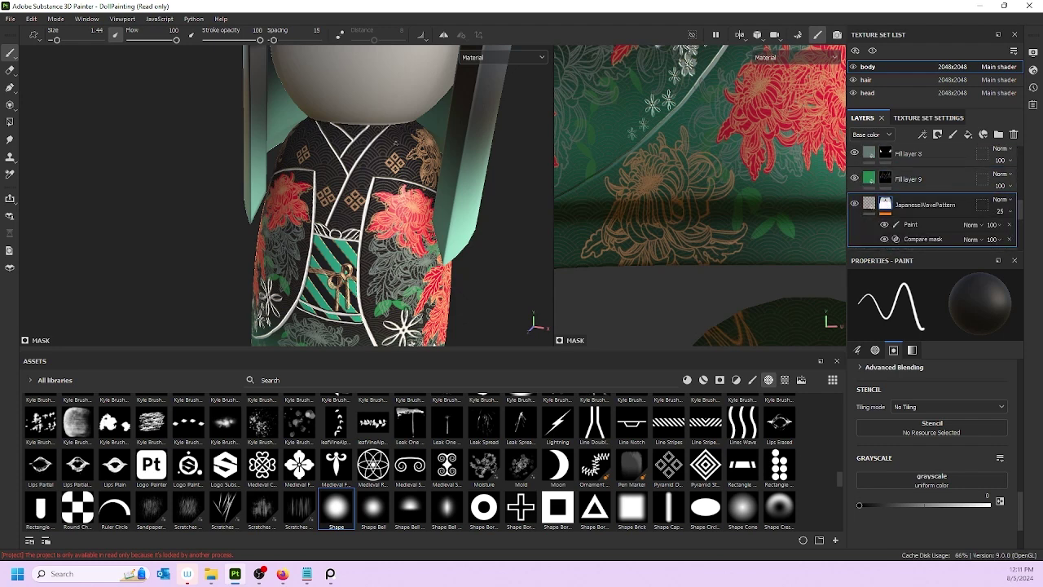
click(910, 226)
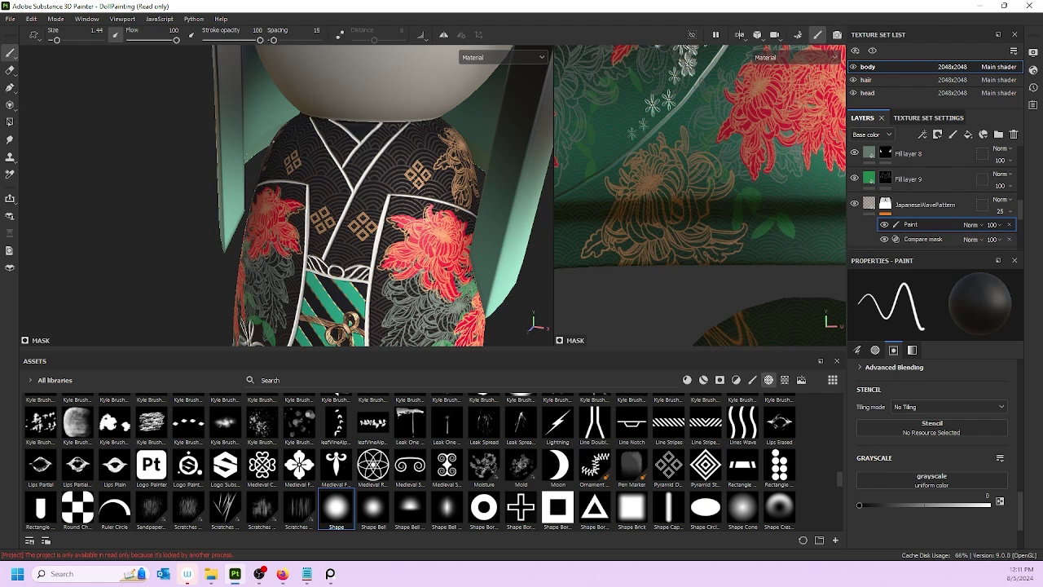
- Activate Fill layer 11's mask and inspect the crossed collar up close
scroll(342, 196, down, 5)
alt+drag(29, 97, 155, 101)
scroll(890, 193, up, 6)
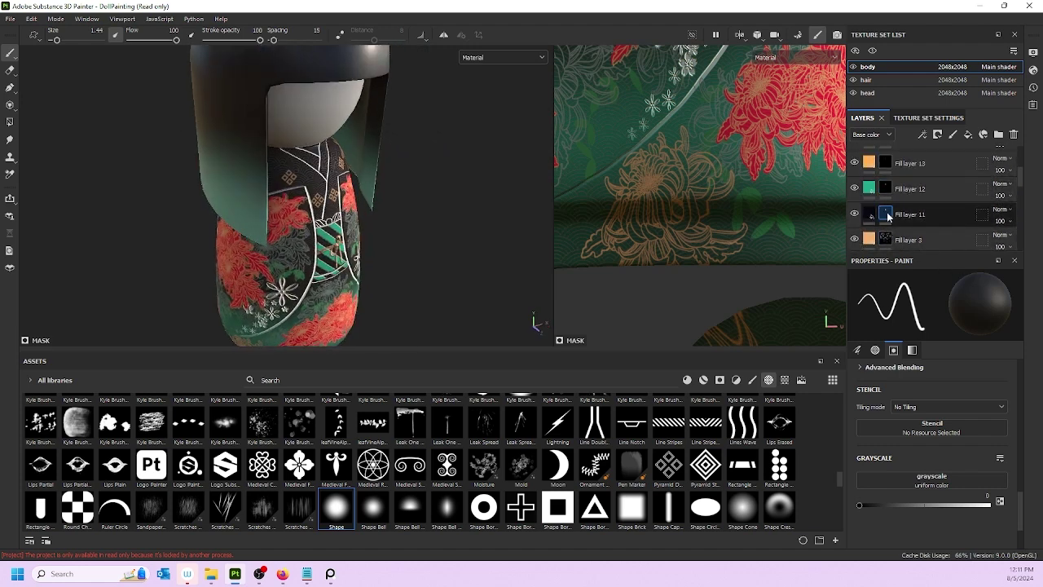
click(887, 214)
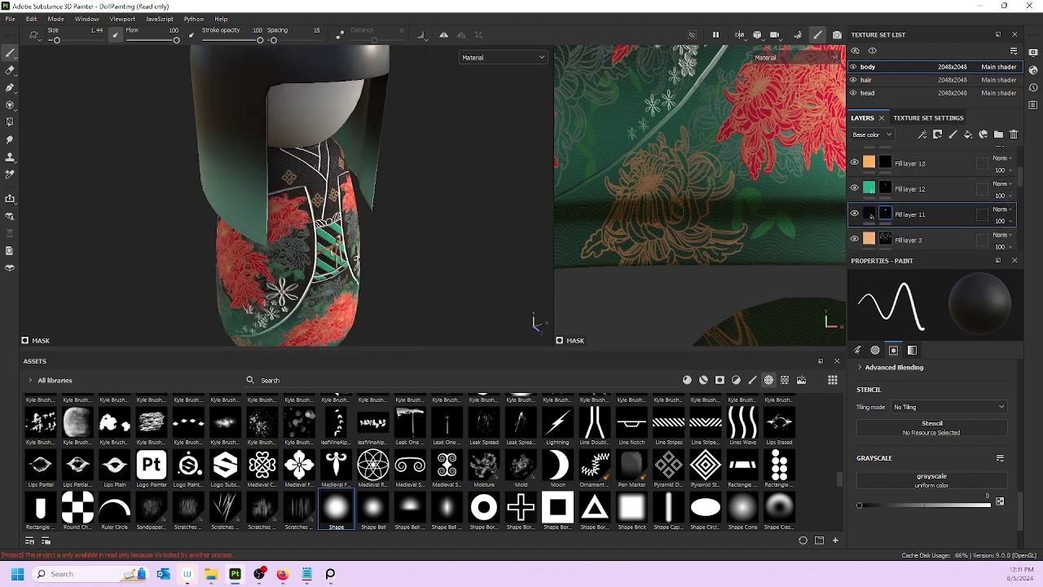
scroll(330, 146, up, 5)
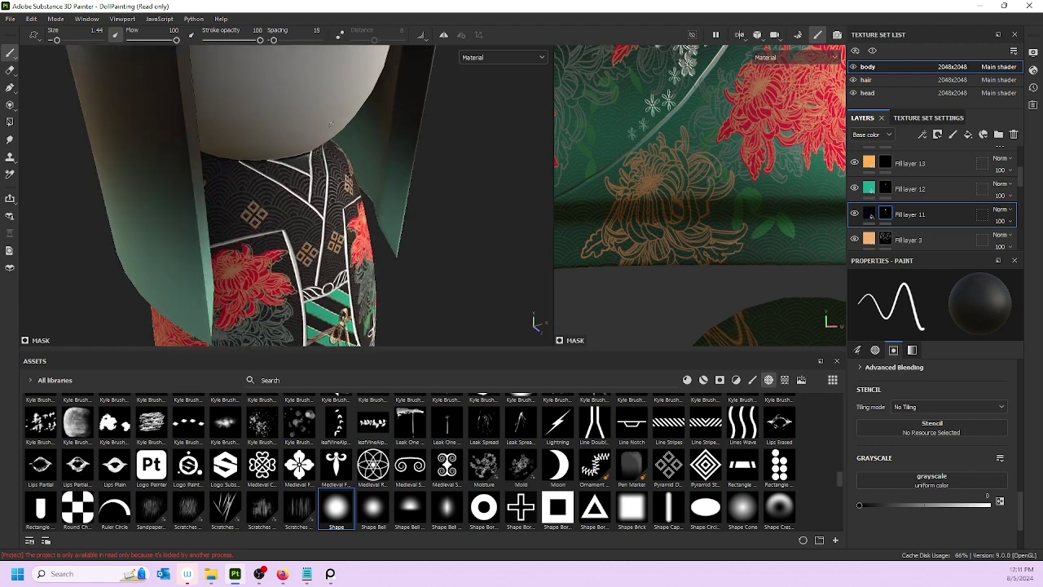
alt+drag(383, 158, 312, 173)
scroll(872, 175, up, 4)
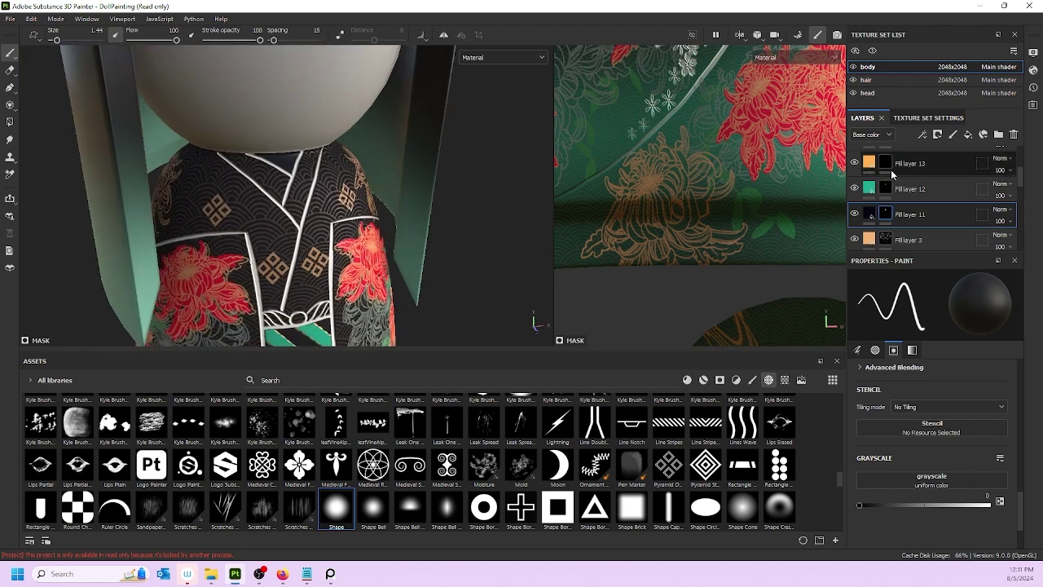
- Activate the mask of the green Fill layer 12 and switch the brush's grayscale value to 1
scroll(891, 216, down, 3)
click(891, 220)
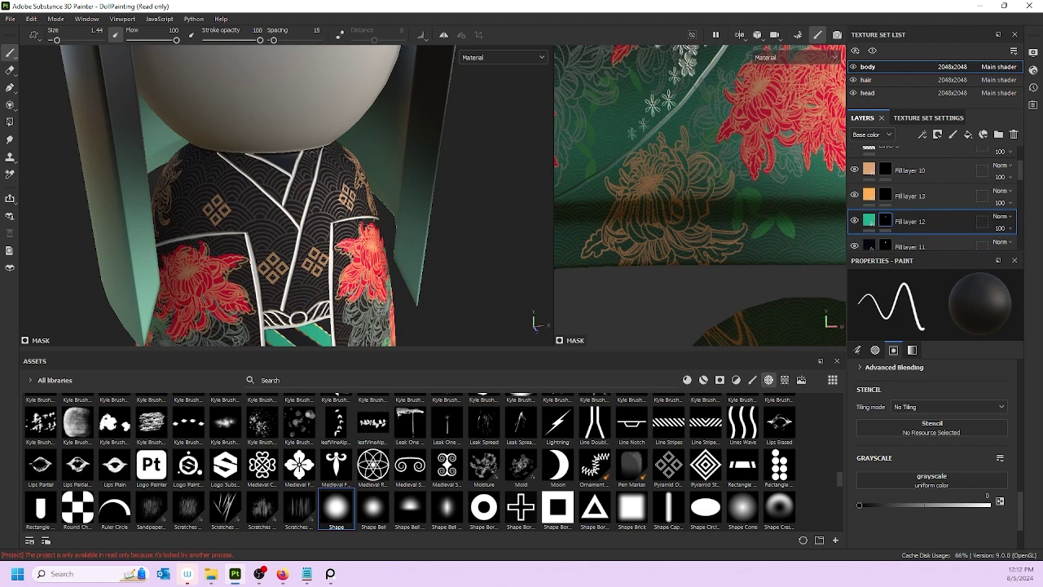
scroll(246, 321, up, 2)
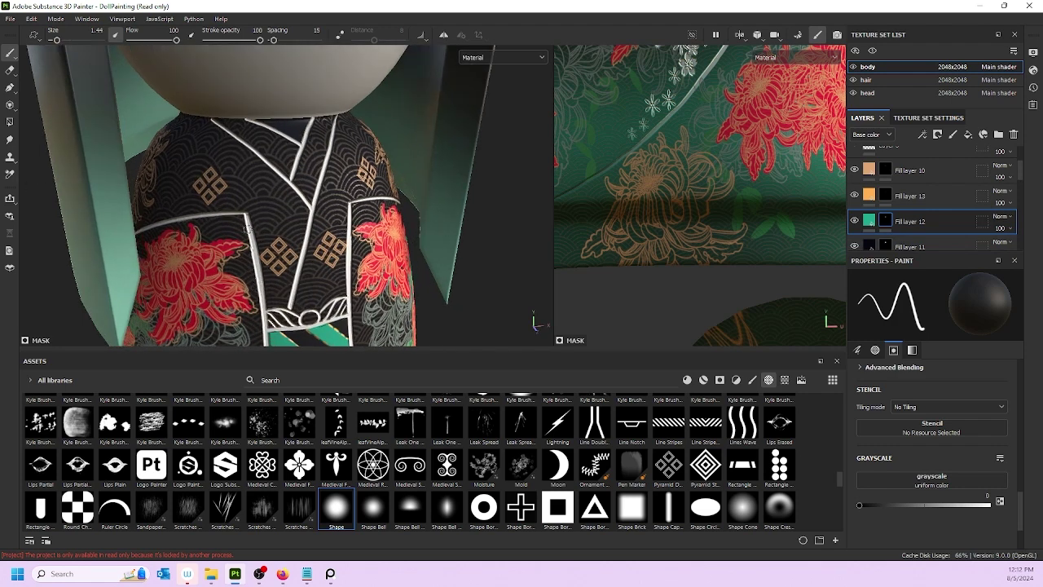
click(885, 221)
key(x)
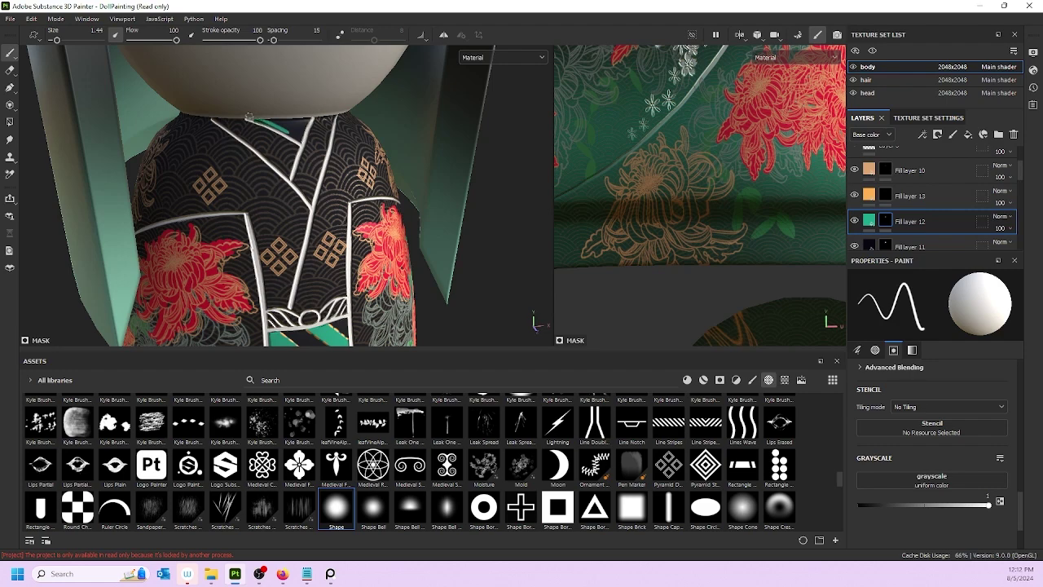
- Try a thin green stroke inside the neckline with a 0.36 brush and undo it
scroll(232, 95, up, 3)
alt+drag(325, 248, 328, 96)
ctrl+right_drag(319, 97, 310, 97)
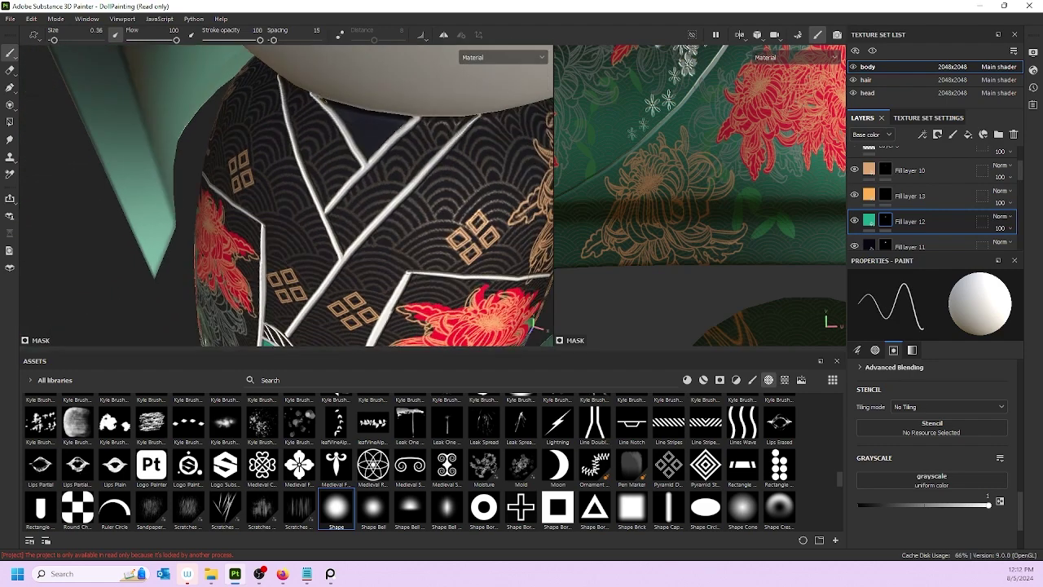
mouse_move(329, 102)
mouse_down()
mouse_move(356, 152)
mouse_move(394, 134)
mouse_up()
click(854, 81)
click(853, 81)
key(ctrl+z)
key(ctrl+z)
- Enlarge the brush to 1.96 and paint the upper part of the V neckline green on the 3D model
key(bracketright)
key(bracketright)
key(bracketright)
key(bracketright)
mouse_move(330, 102)
mouse_down()
mouse_move(362, 112)
mouse_move(348, 111)
mouse_move(362, 127)
mouse_move(342, 108)
mouse_move(378, 114)
mouse_up()
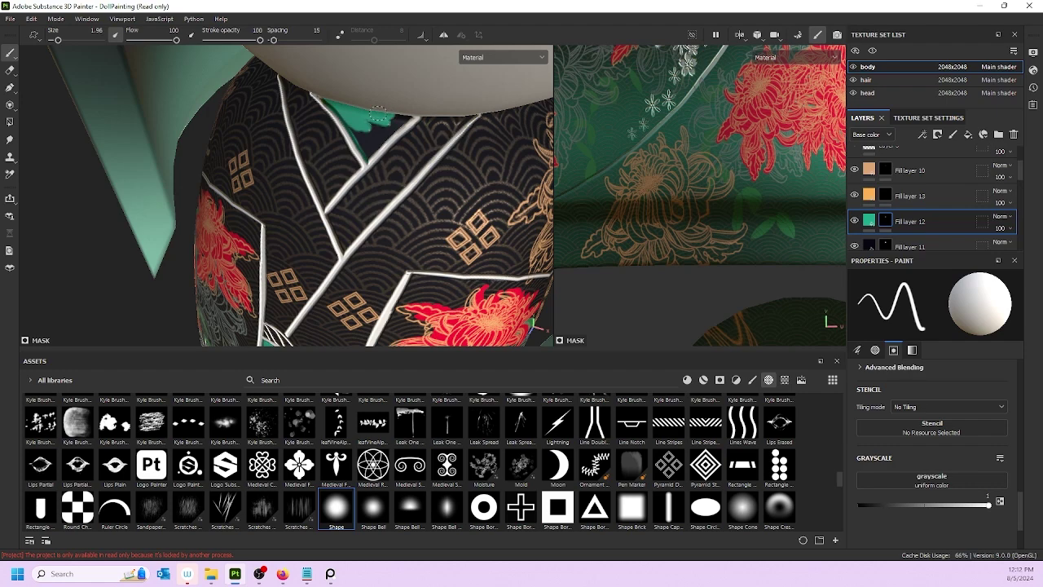
- Fill the rest of the neckline's V with green up to the white collar lines in the 2D view, using a smaller brush
scroll(642, 217, up, 2)
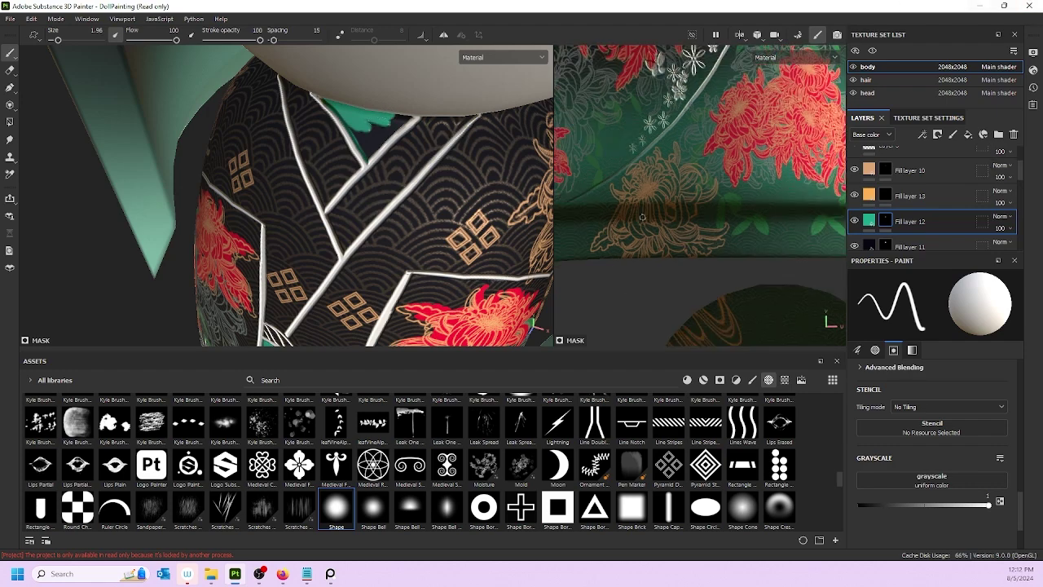
scroll(642, 217, down, 4)
alt+middle_drag(715, 61, 694, 150)
scroll(694, 149, up, 3)
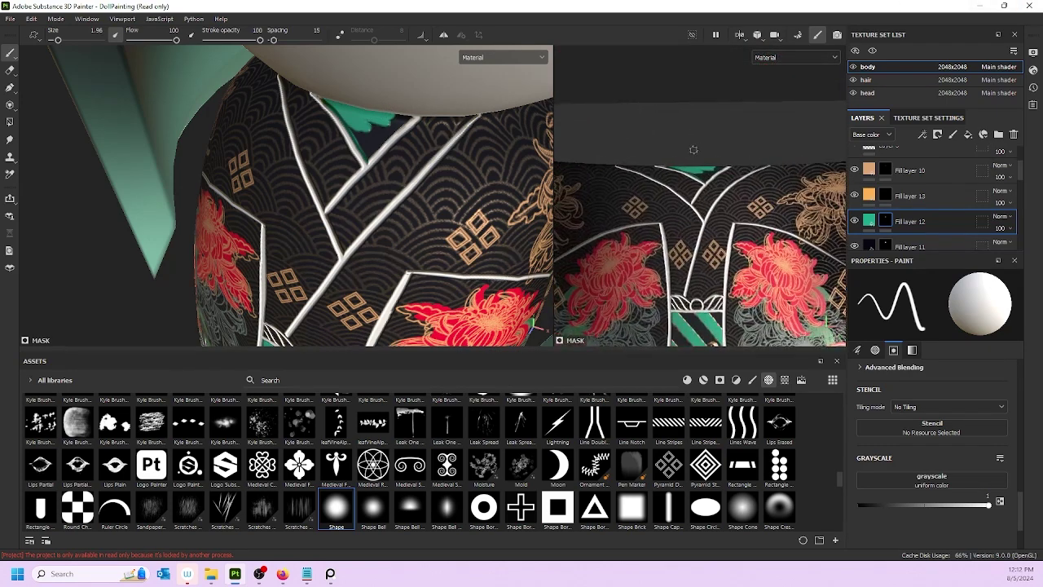
scroll(693, 150, up, 3)
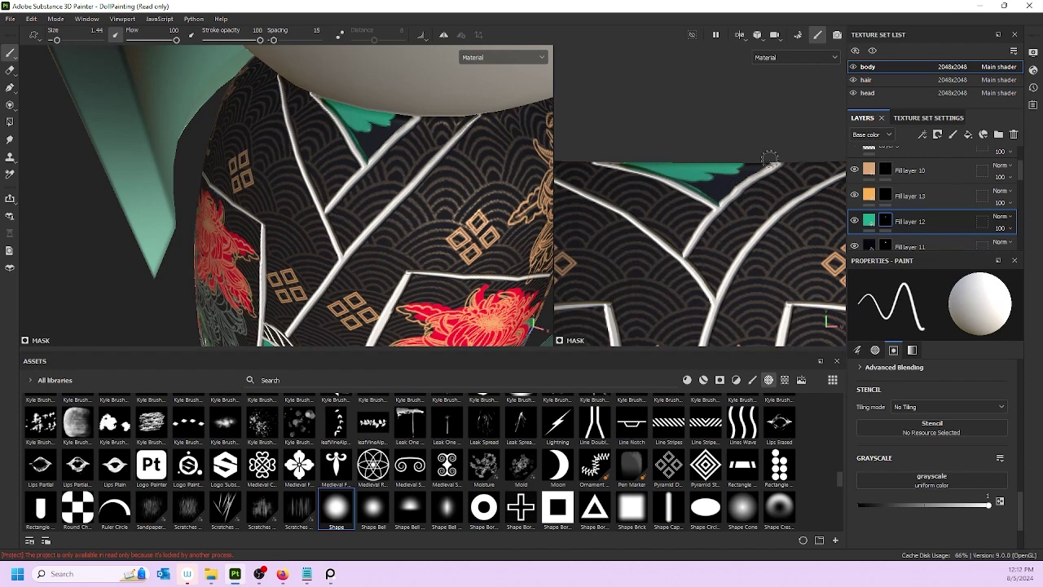
key(bracketleft)
key(bracketleft)
key(bracketleft)
key(bracketleft)
key(bracketright)
key(bracketright)
mouse_move(718, 203)
mouse_down()
mouse_move(754, 173)
mouse_move(724, 194)
mouse_up()
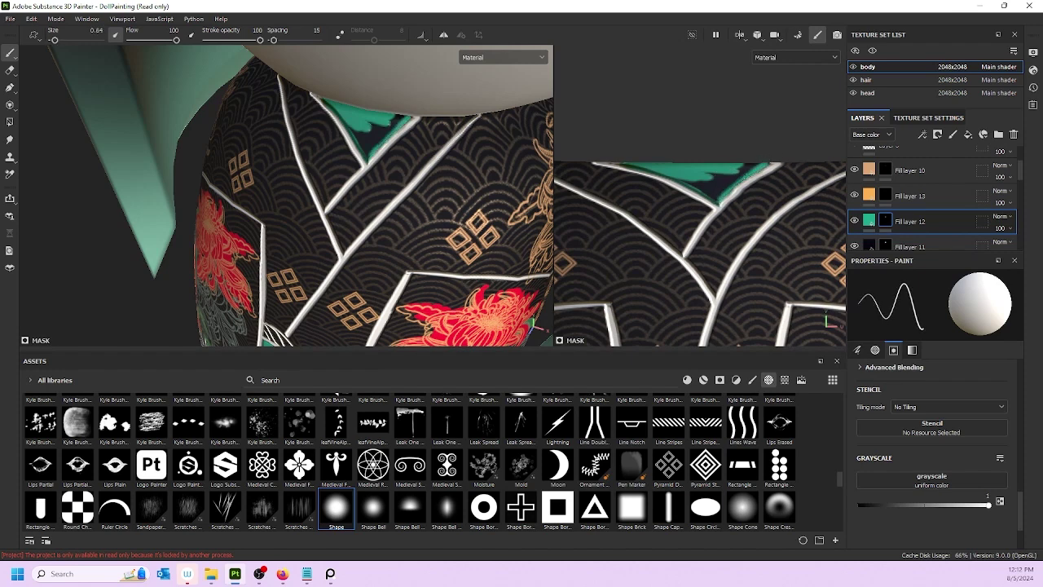
mouse_move(770, 160)
mouse_down()
mouse_move(723, 184)
mouse_move(754, 162)
mouse_move(733, 174)
mouse_move(720, 193)
mouse_move(729, 186)
mouse_move(678, 176)
mouse_move(720, 188)
mouse_up()
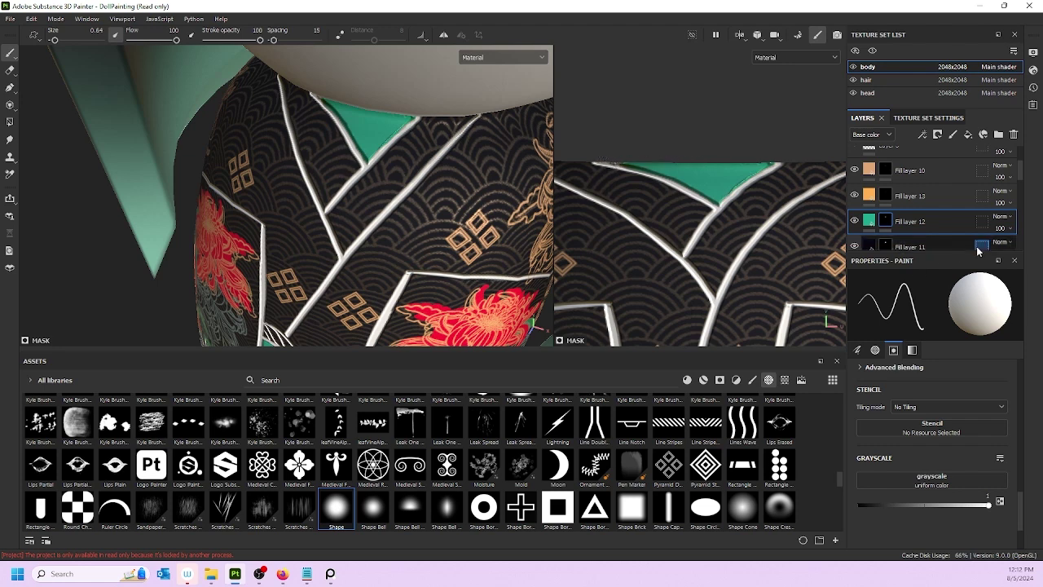
- Activate Fill layer 6's mask and paint with grayscale 0 along the short collar line bordering the green V, undoing the first attempt
scroll(934, 222, down, 5)
scroll(934, 222, down, 4)
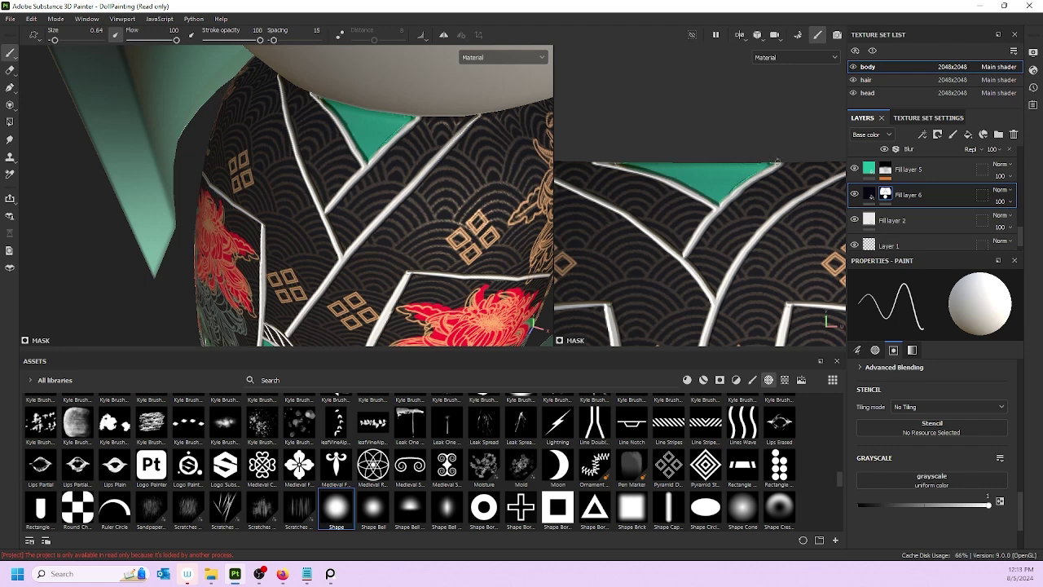
key(x)
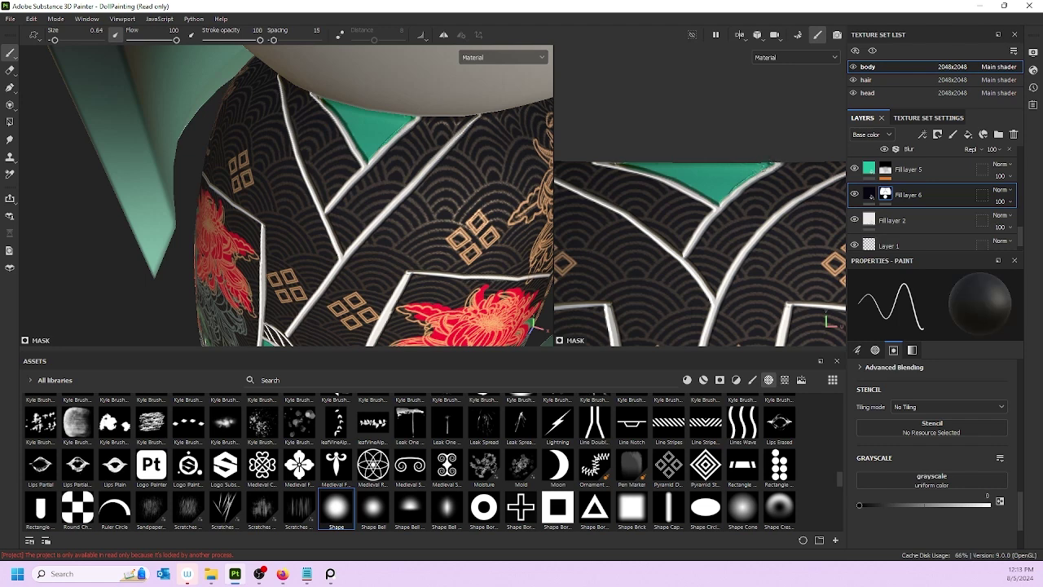
drag(715, 202, 787, 163)
key(x)
key(x)
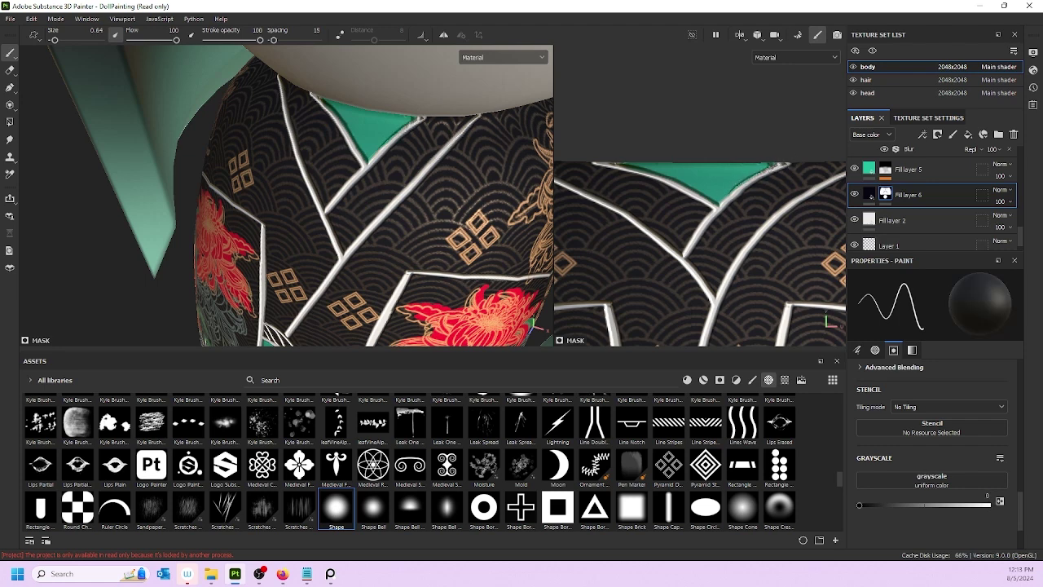
key(ctrl+z)
drag(726, 197, 784, 164)
mouse_move(720, 204)
mouse_down()
mouse_move(697, 231)
mouse_move(797, 159)
mouse_up()
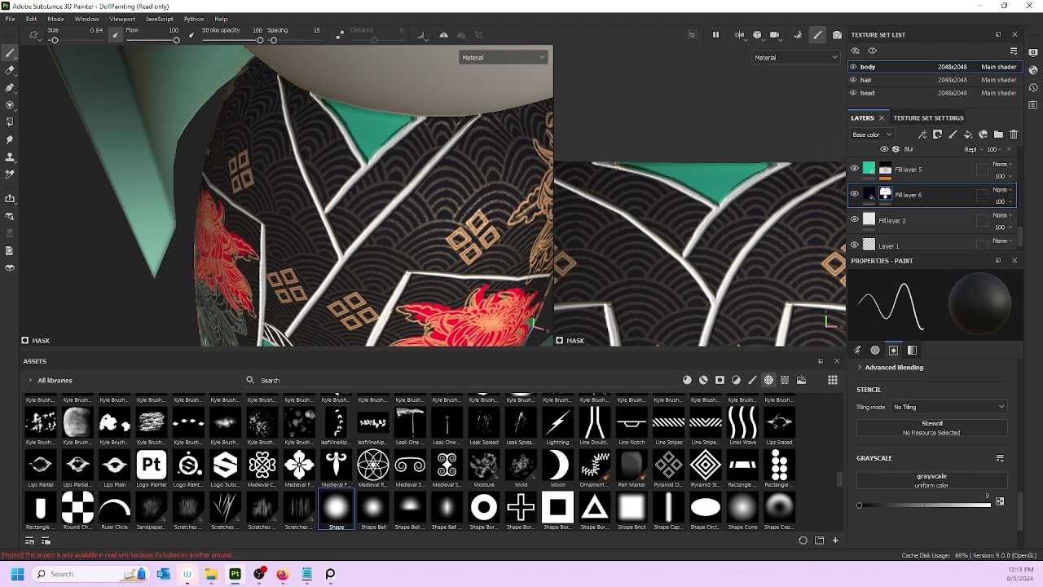
- Paint Fill layer 6's mask with grayscale 0 along the opposite collar line beside the green V
drag(625, 165, 693, 186)
mouse_move(619, 165)
mouse_down()
mouse_move(695, 187)
mouse_move(660, 182)
mouse_up()
drag(600, 163, 681, 189)
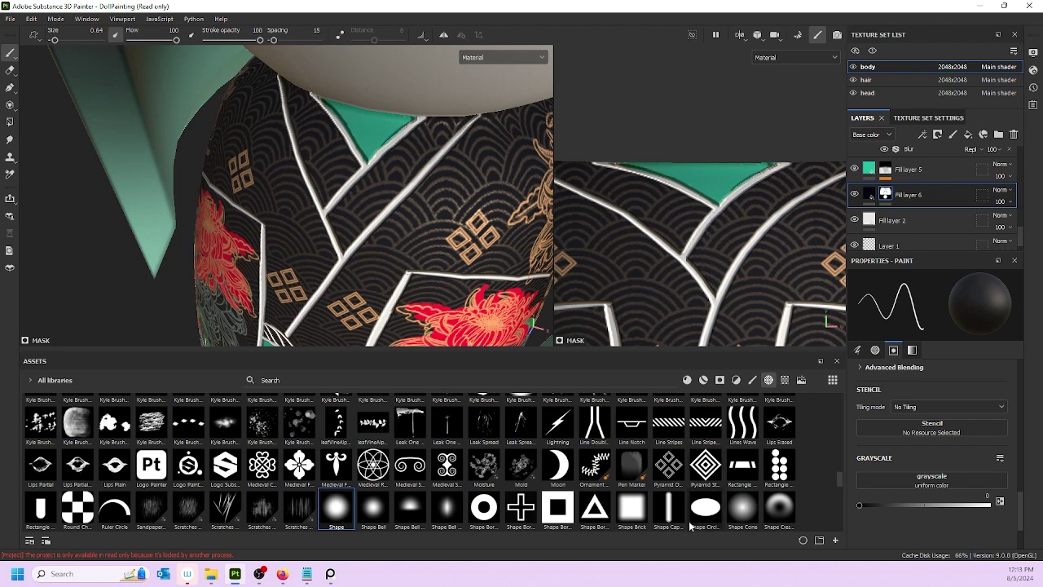
- Thicken the upper end of the long white collar line on Fill layer 6's mask, undo the unwanted stroke and check it on the model
mouse_move(749, 277)
alt+middle_down()
mouse_move(647, 284)
mouse_move(661, 271)
alt+middle_up()
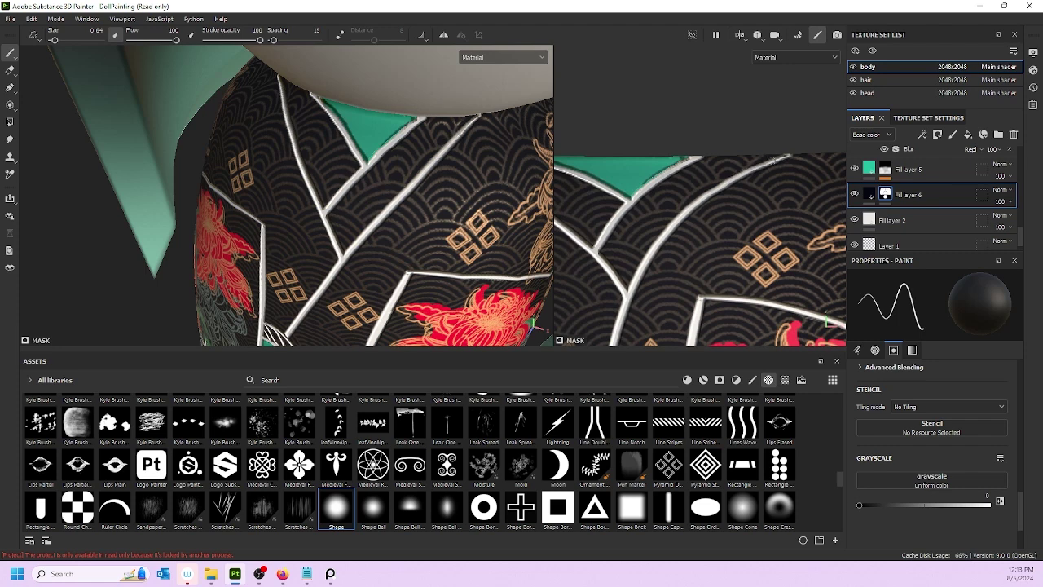
mouse_move(771, 160)
mouse_down()
mouse_move(695, 195)
mouse_move(648, 241)
mouse_up()
key(ctrl+z)
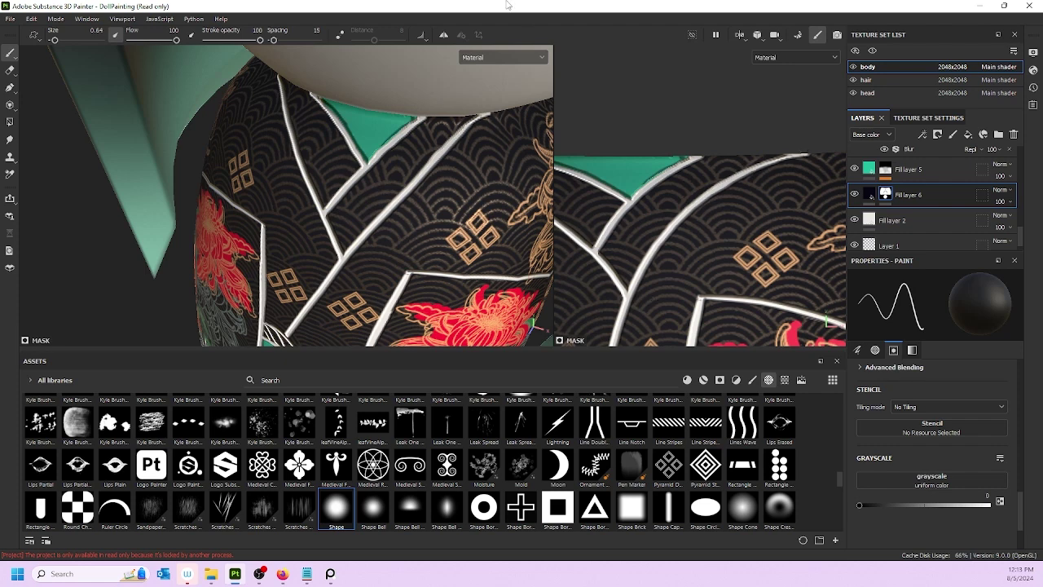
mouse_move(512, 122)
alt+mouse_down()
mouse_move(472, 121)
mouse_move(492, 125)
alt+mouse_up()
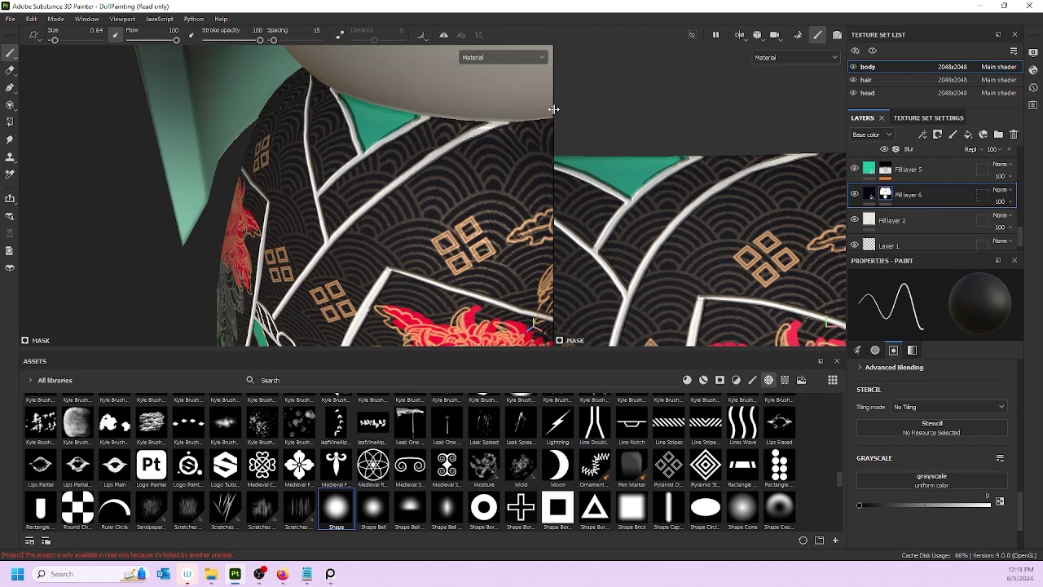
scroll(220, 166, down, 1)
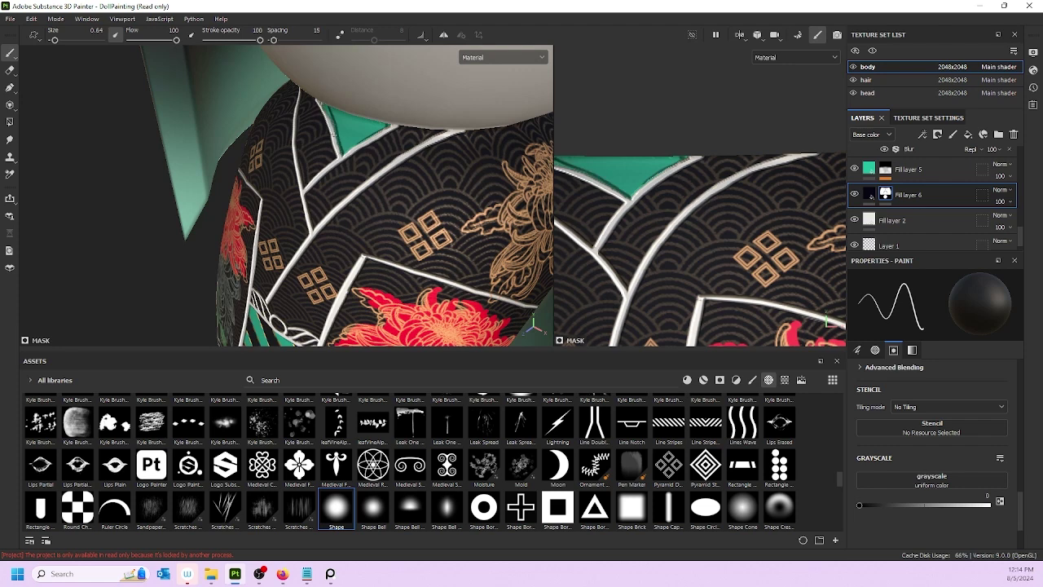
key(x)
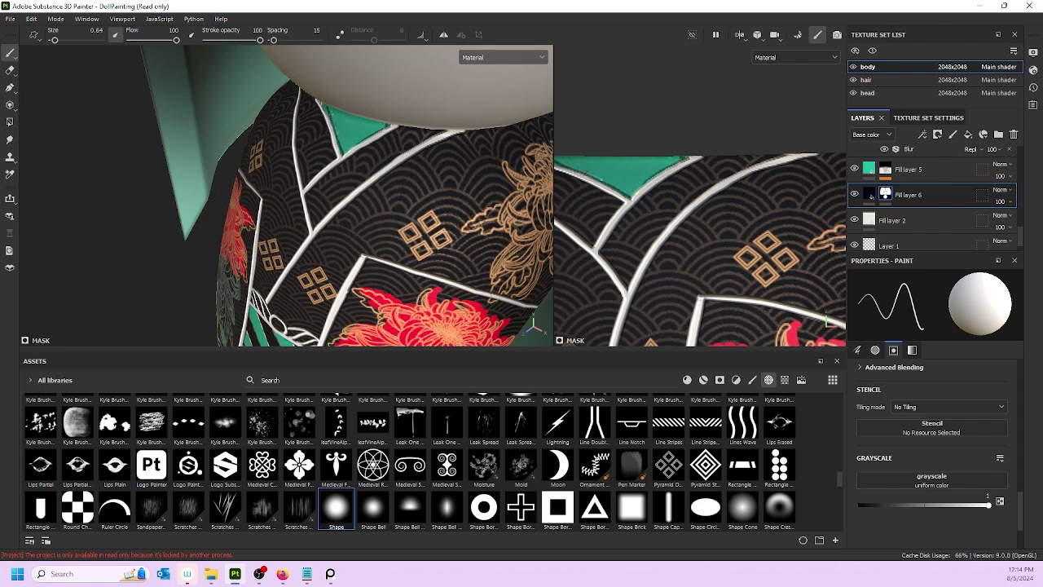
key(x)
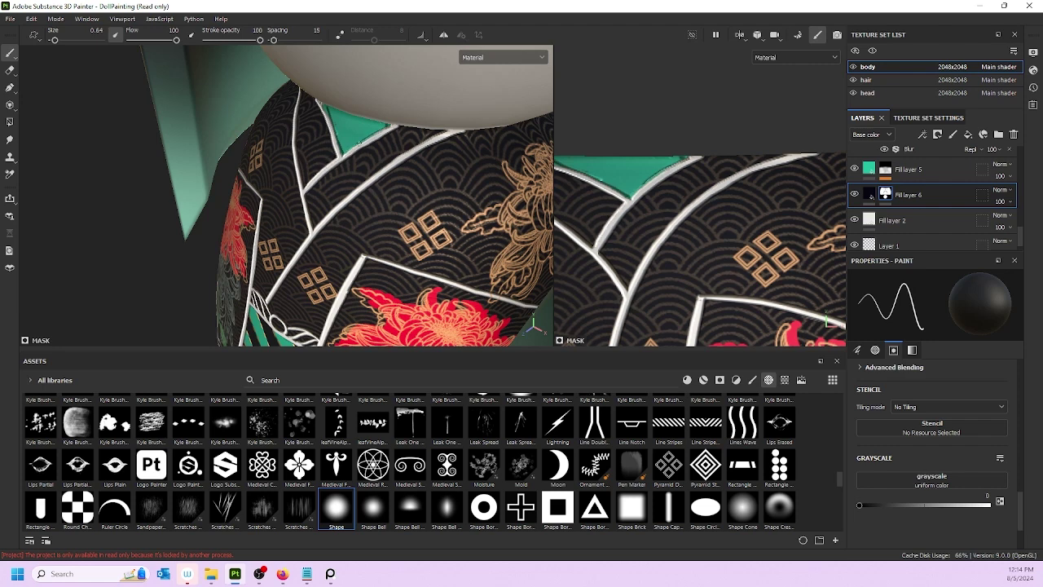
scroll(236, 68, down, 3)
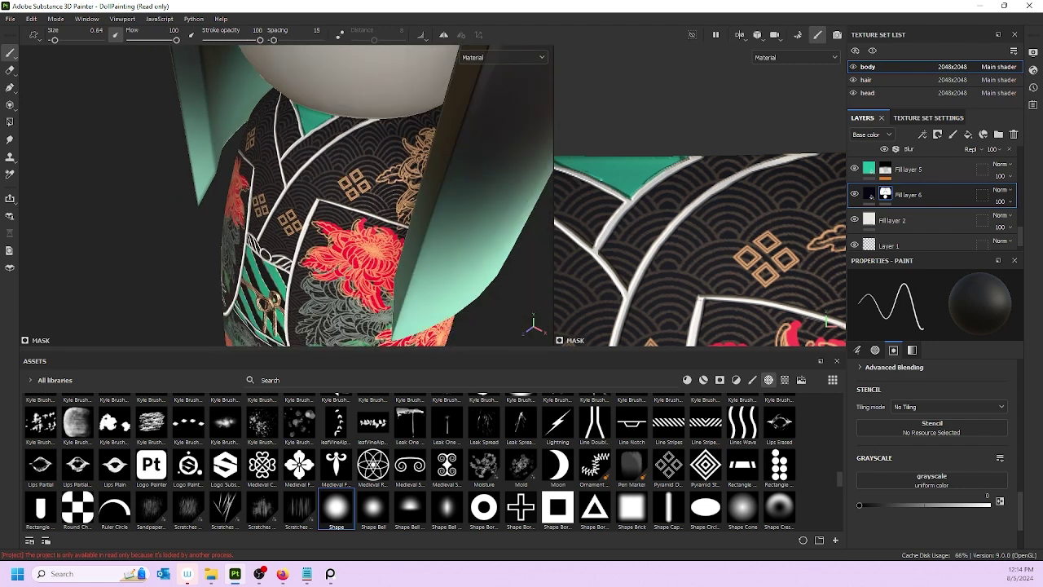
- Activate Fill layer 12's mask and inspect the edges of the green neckline from the side and front
scroll(896, 179, up, 8)
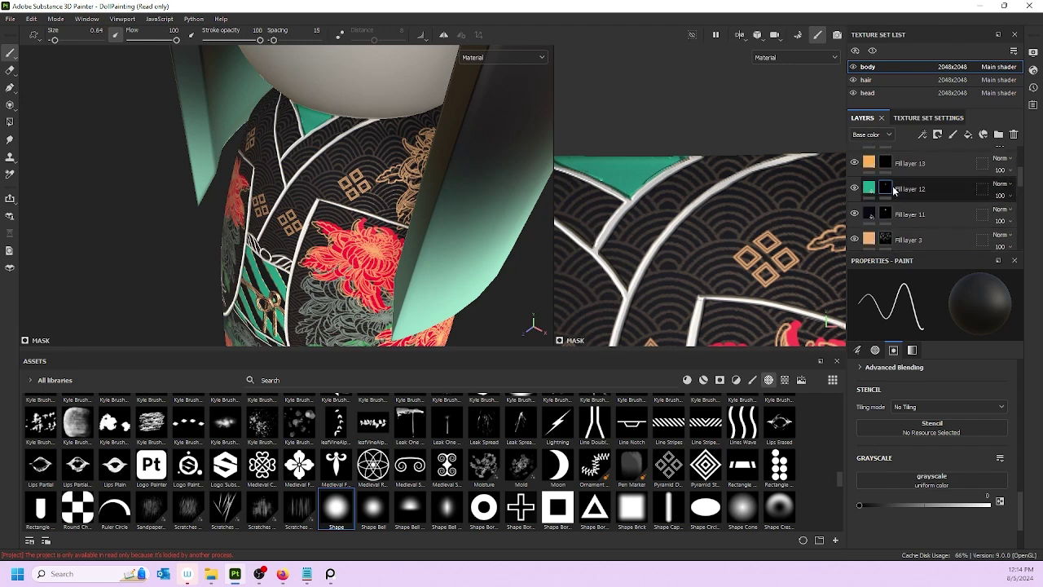
click(886, 213)
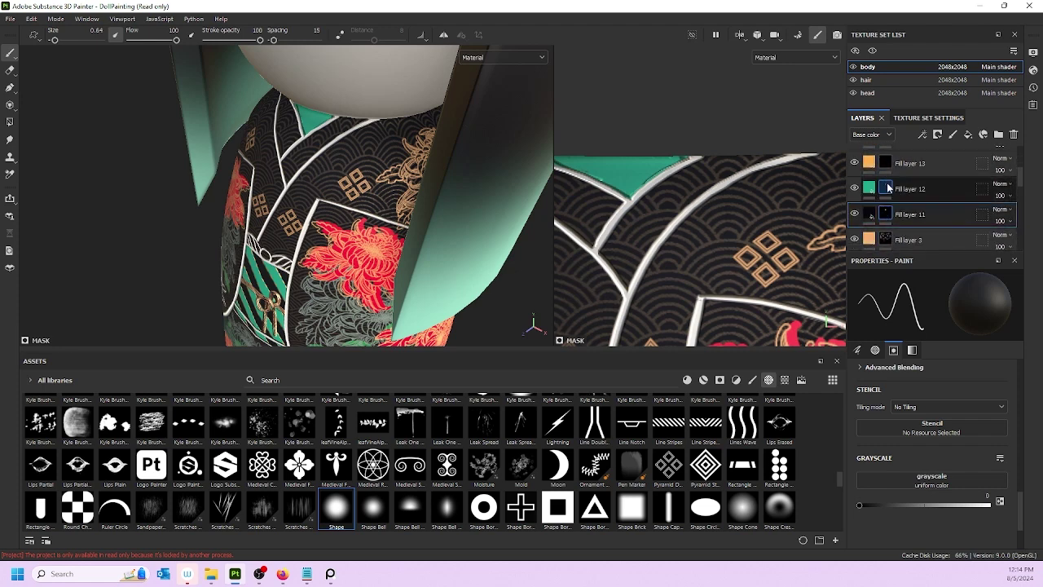
click(887, 188)
scroll(386, 149, up, 2)
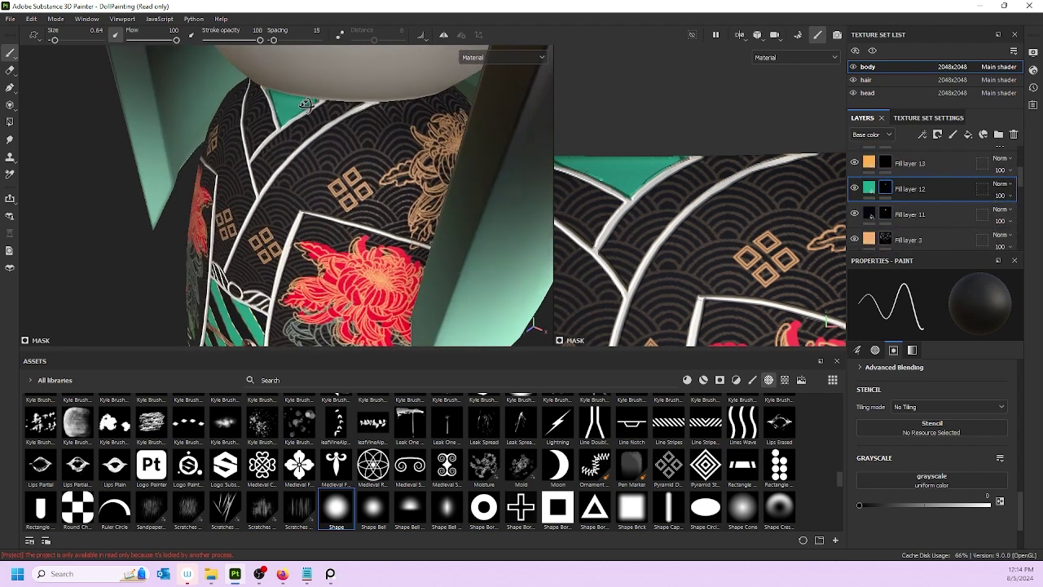
key(x)
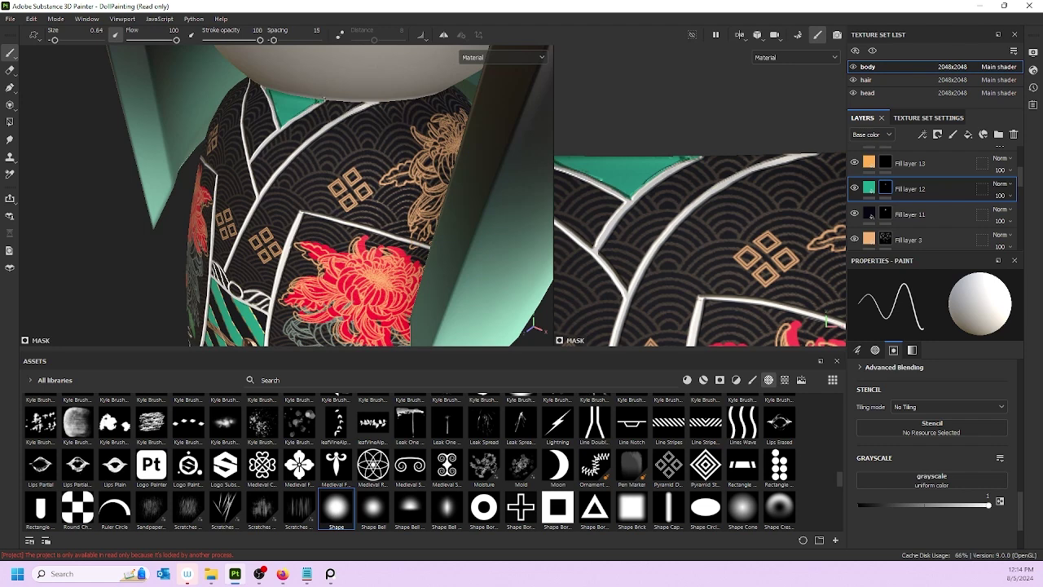
alt+drag(228, 96, 273, 92)
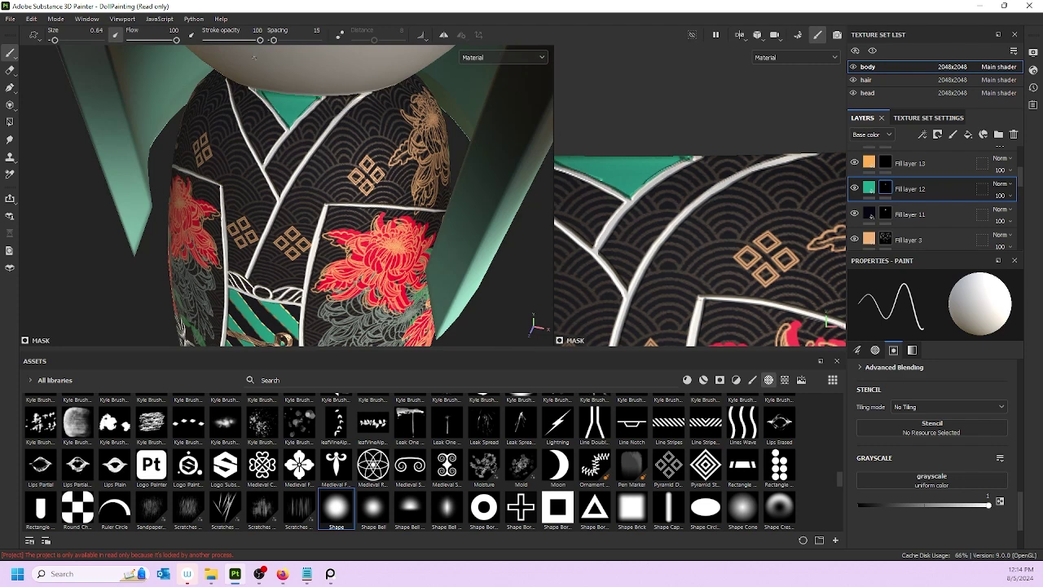
key(x)
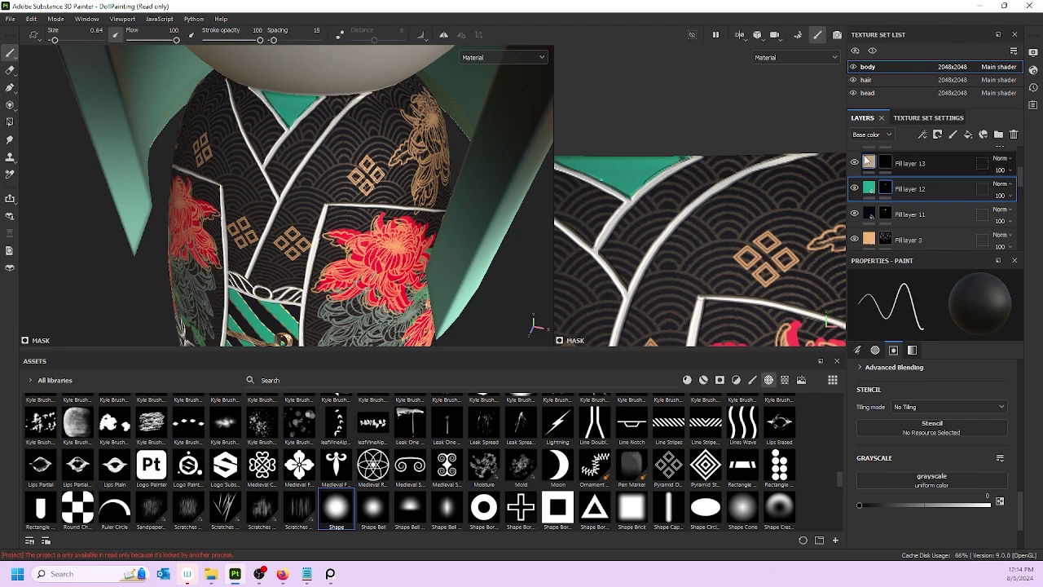
- Touch up the collar edge beside the green V on Fill layer 6's mask with grayscale 1 and display the base color channel
scroll(913, 200, down, 5)
click(888, 209)
scroll(888, 209, down, 5)
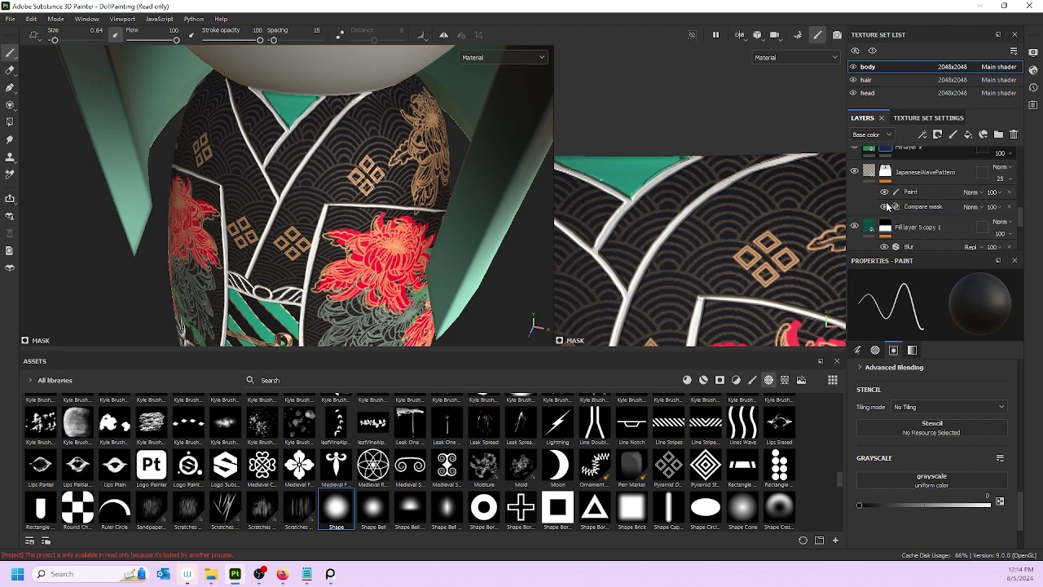
click(885, 195)
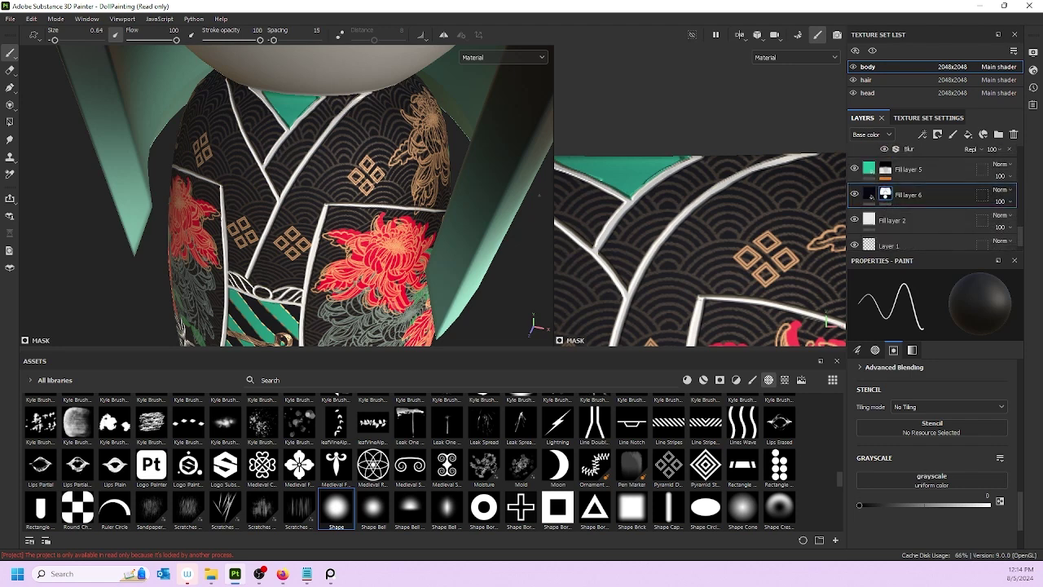
alt+drag(287, 107, 265, 114)
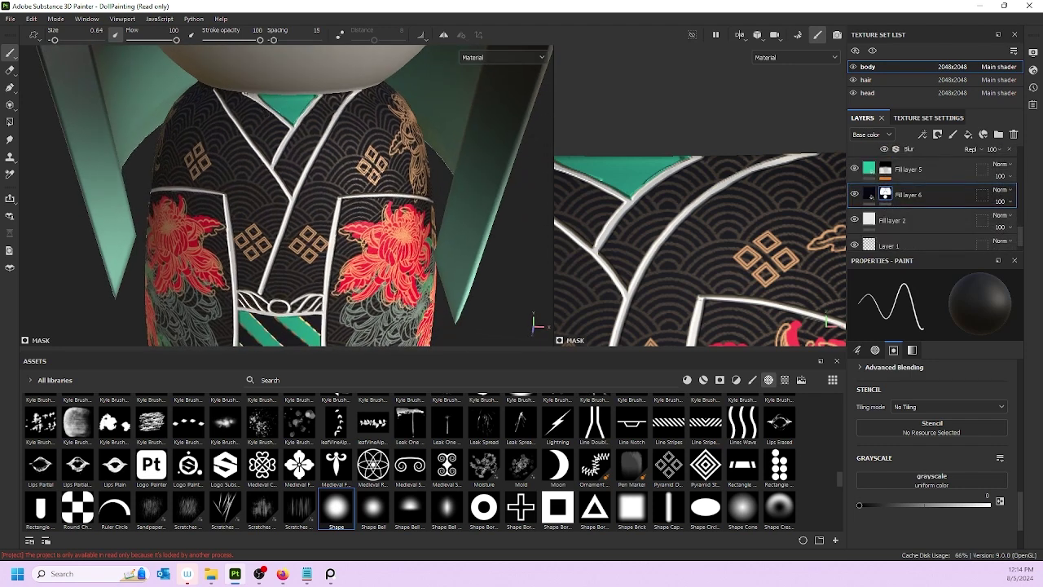
drag(858, 505, 989, 505)
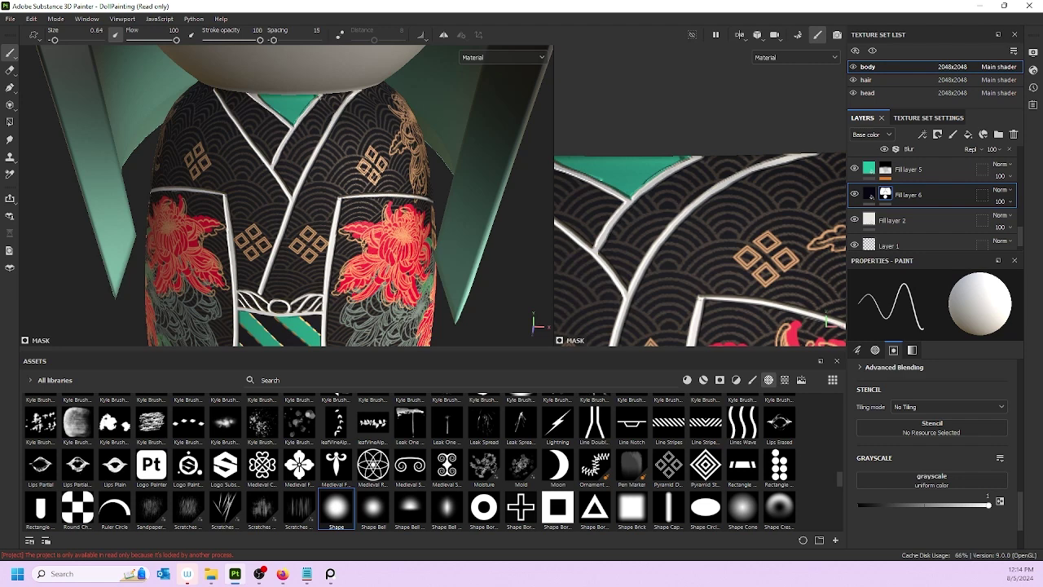
mouse_move(299, 127)
mouse_down()
mouse_move(287, 147)
mouse_move(318, 99)
mouse_up()
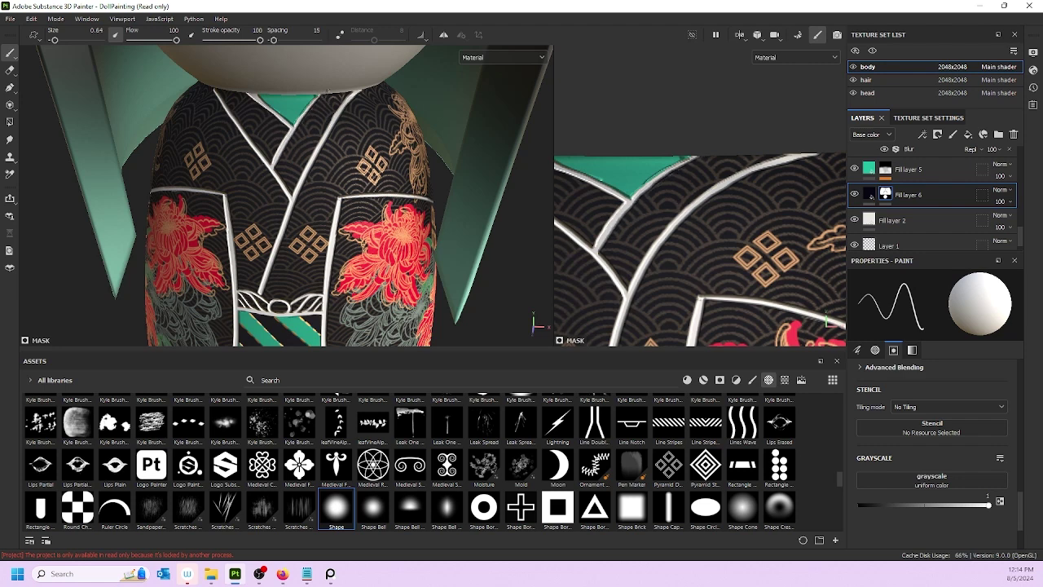
key(c)
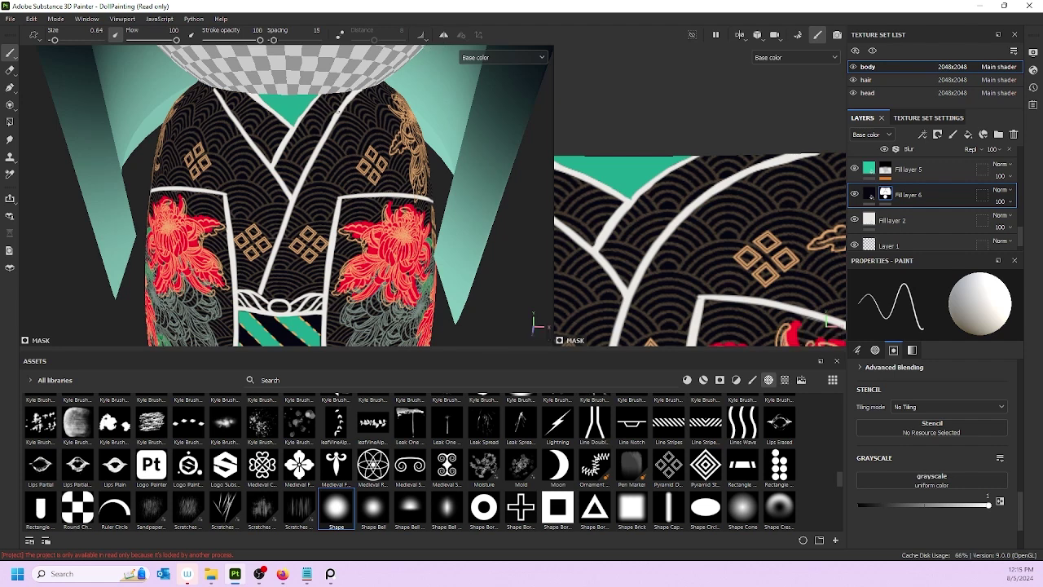
key(x)
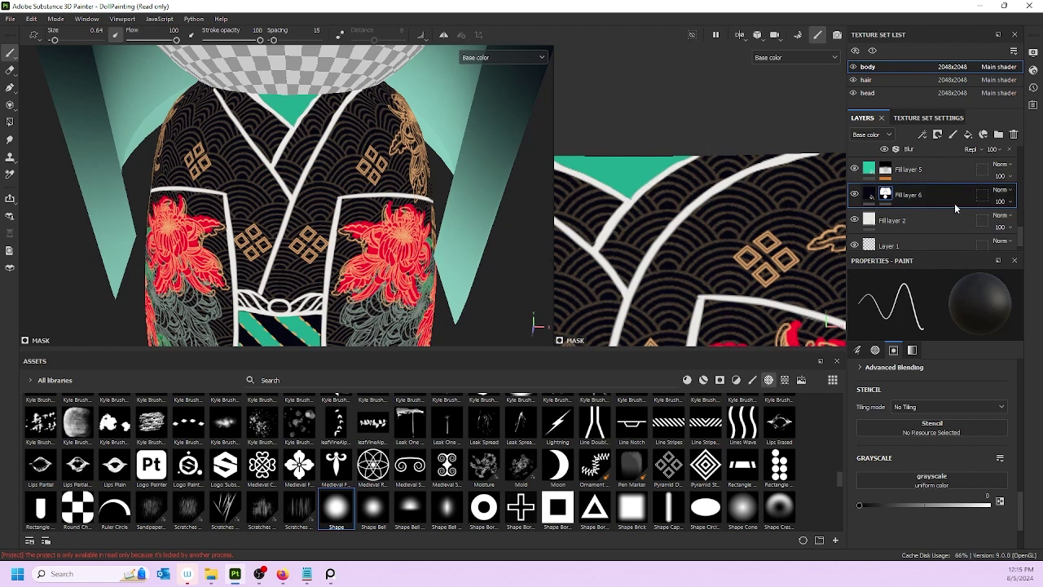
- Activate Fill layer 12's mask and set the brush grayscale to 1 for the green neckline
scroll(893, 224, up, 8)
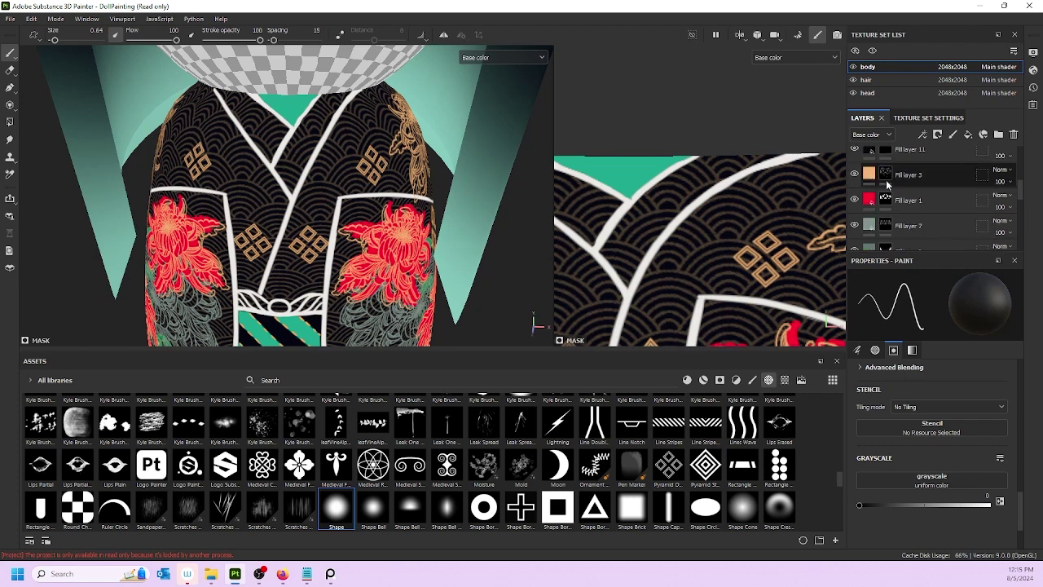
click(872, 214)
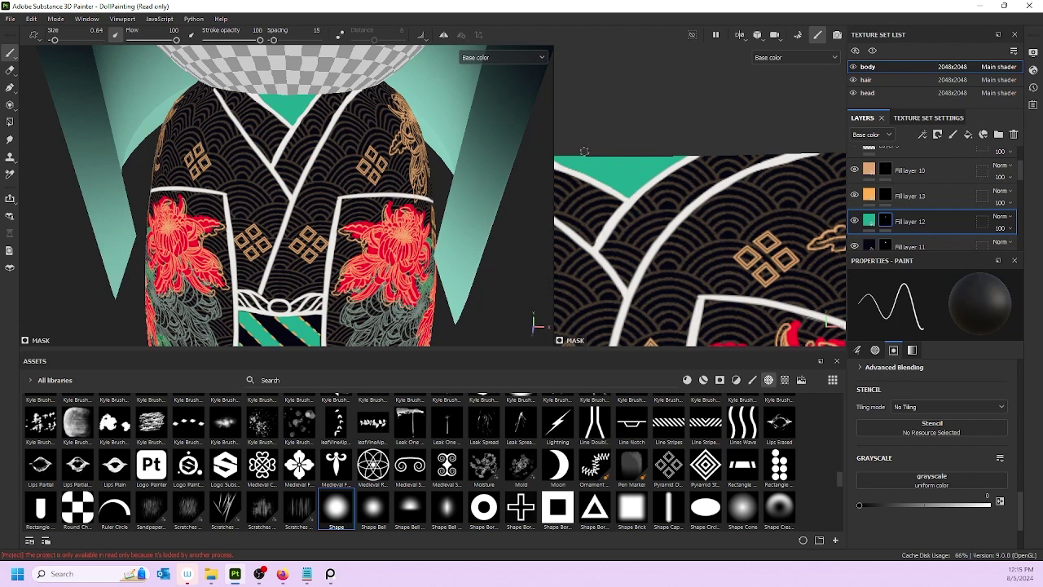
alt+middle_drag(619, 155, 662, 145)
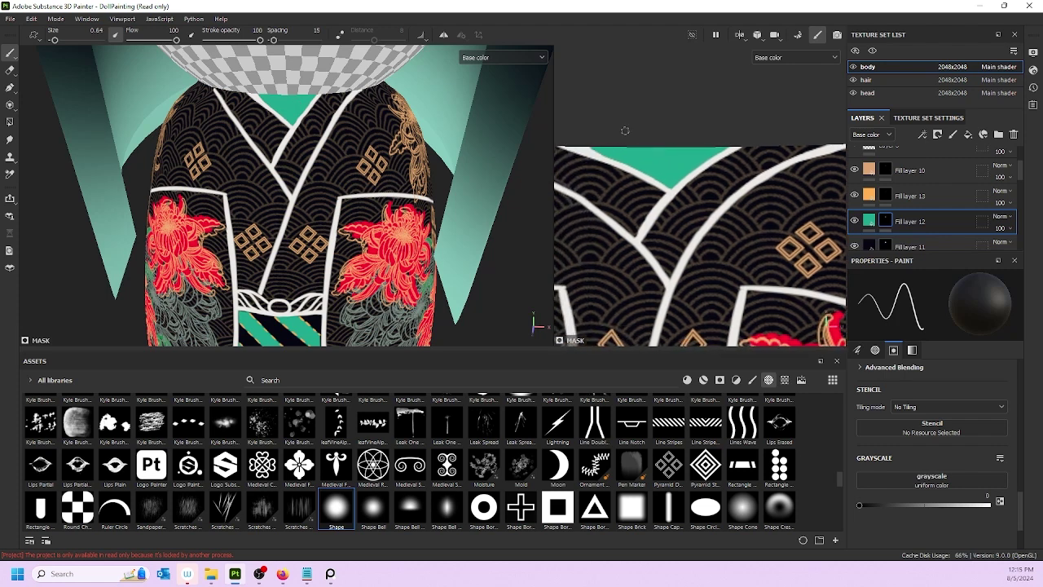
key(x)
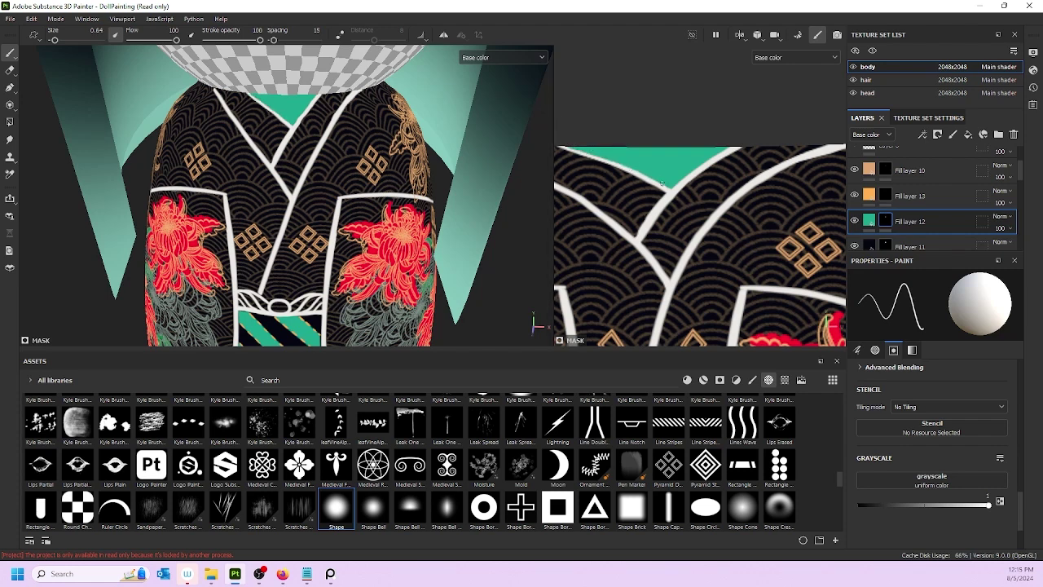
- Examine the neckline in the height, ID, metallic and base color views, and close up in the full material view
key(c)
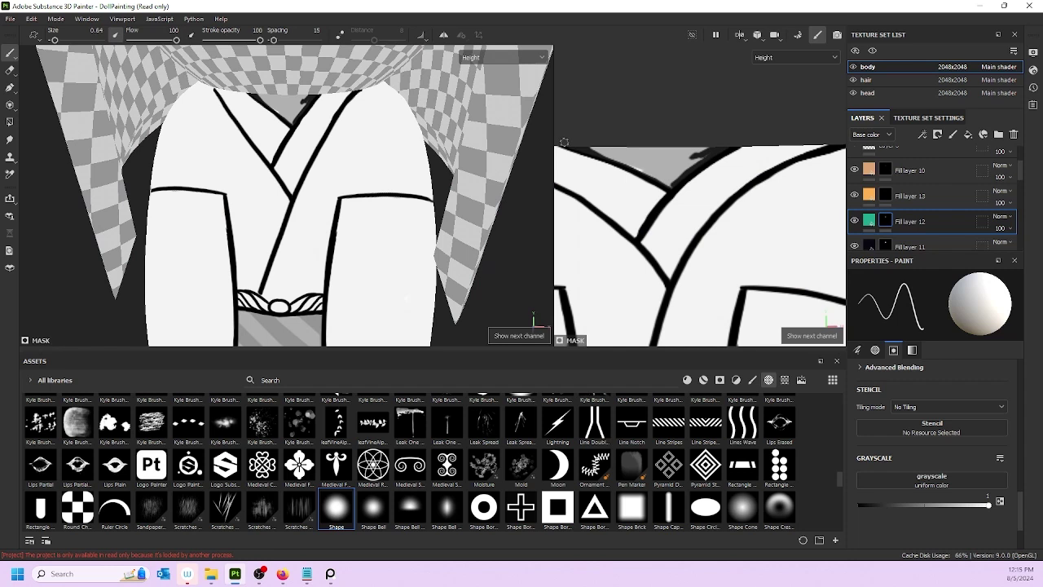
key(b)
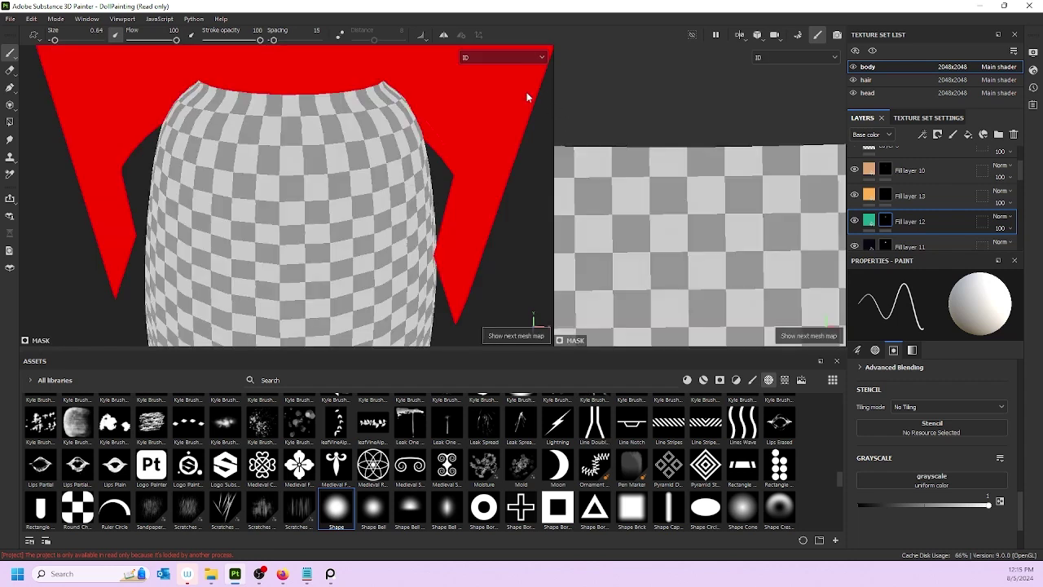
click(481, 59)
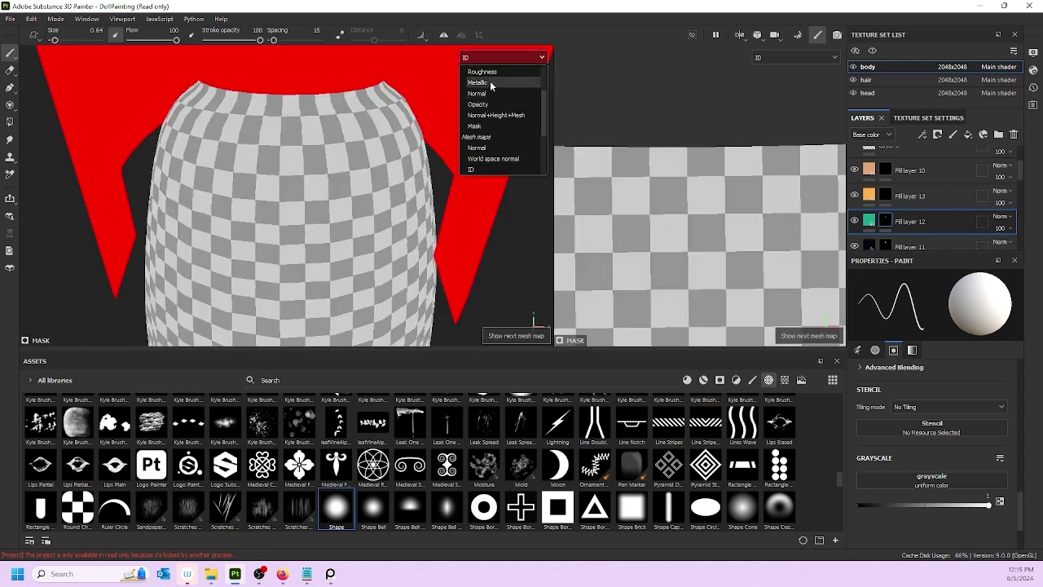
click(494, 81)
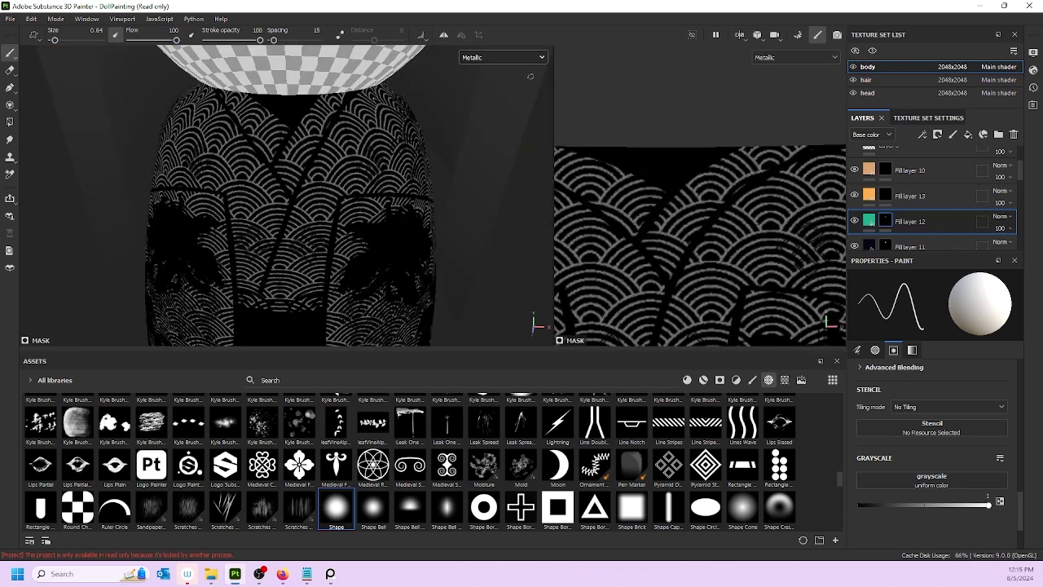
click(520, 58)
scroll(544, 82, up, 5)
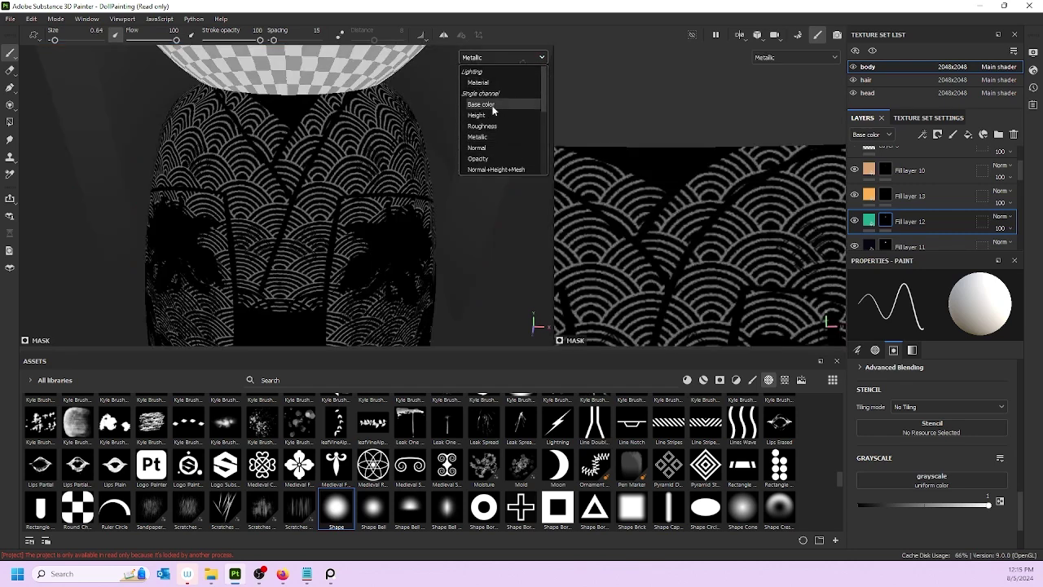
click(480, 105)
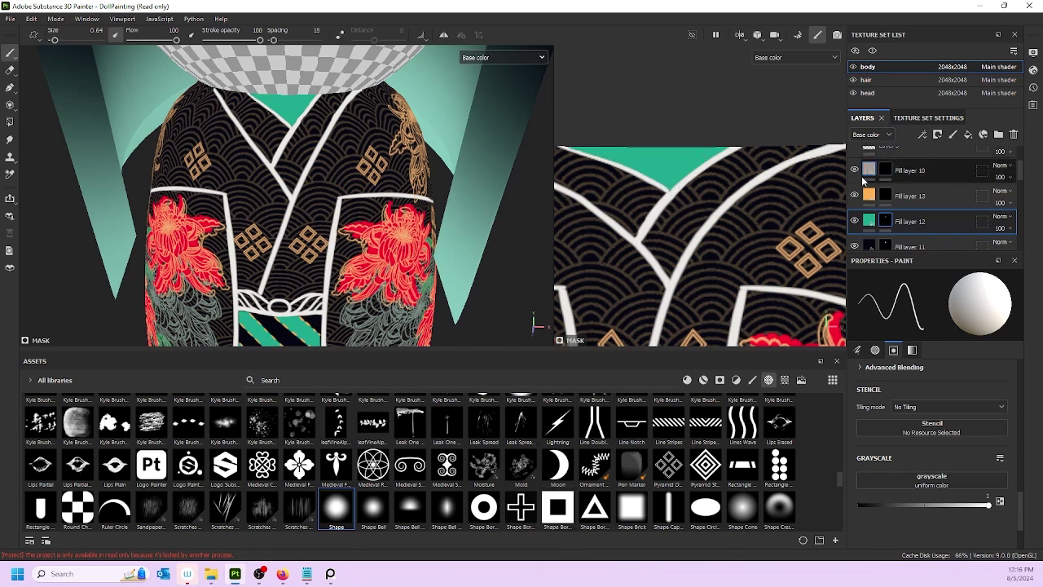
key(m)
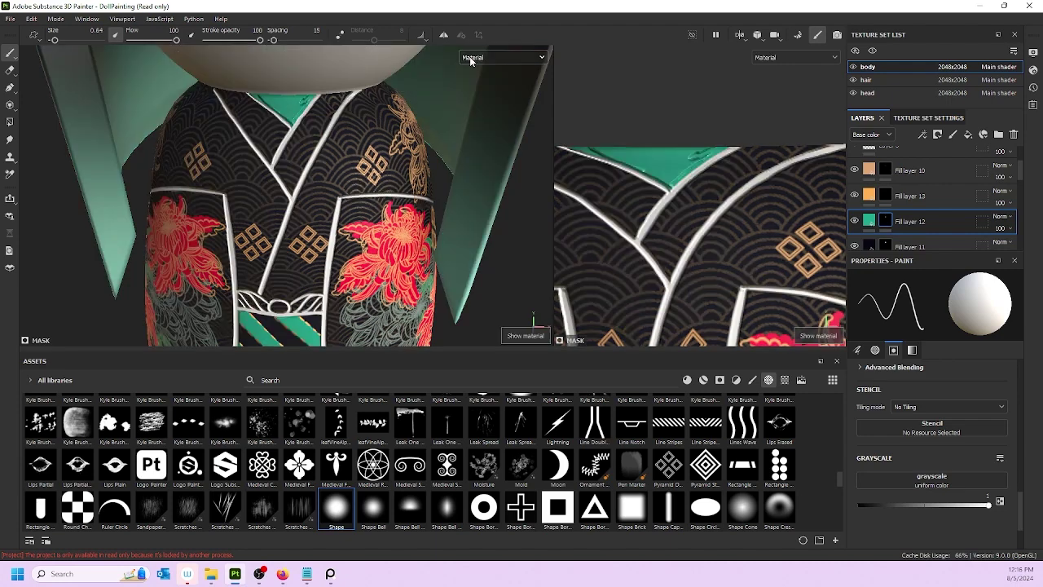
scroll(328, 107, up, 4)
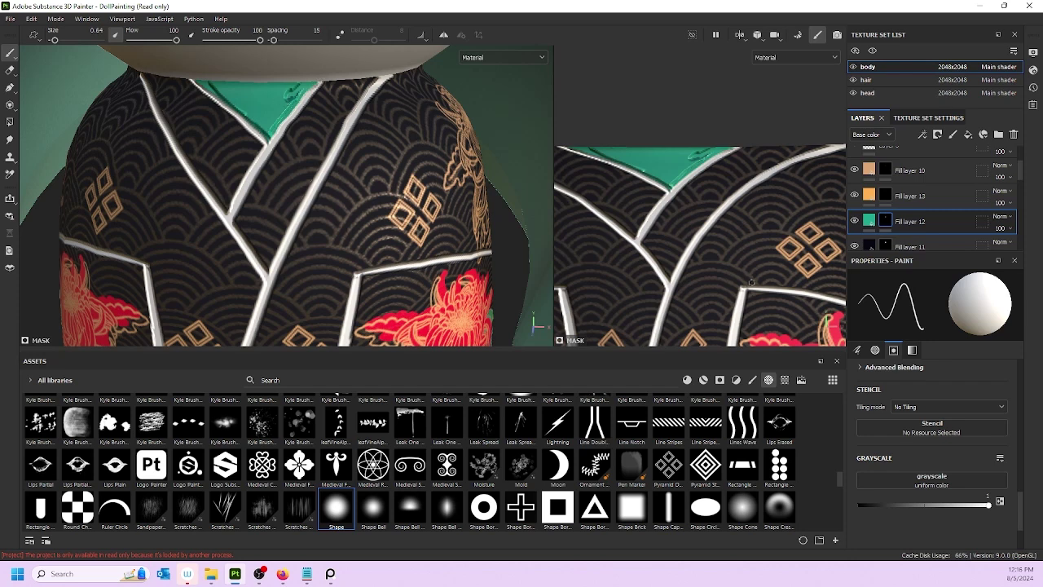
- Try to clean the marks inside the green neckline by painting grayscale 1 on the JapaneseWavePattern mask's Paint effect
scroll(886, 210, down, 5)
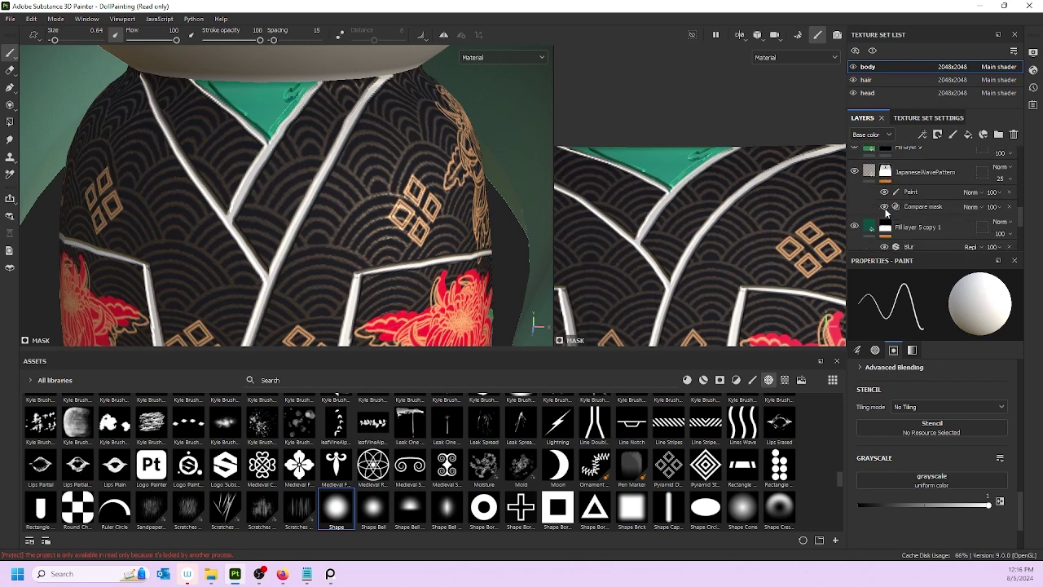
scroll(887, 210, up, 2)
click(910, 225)
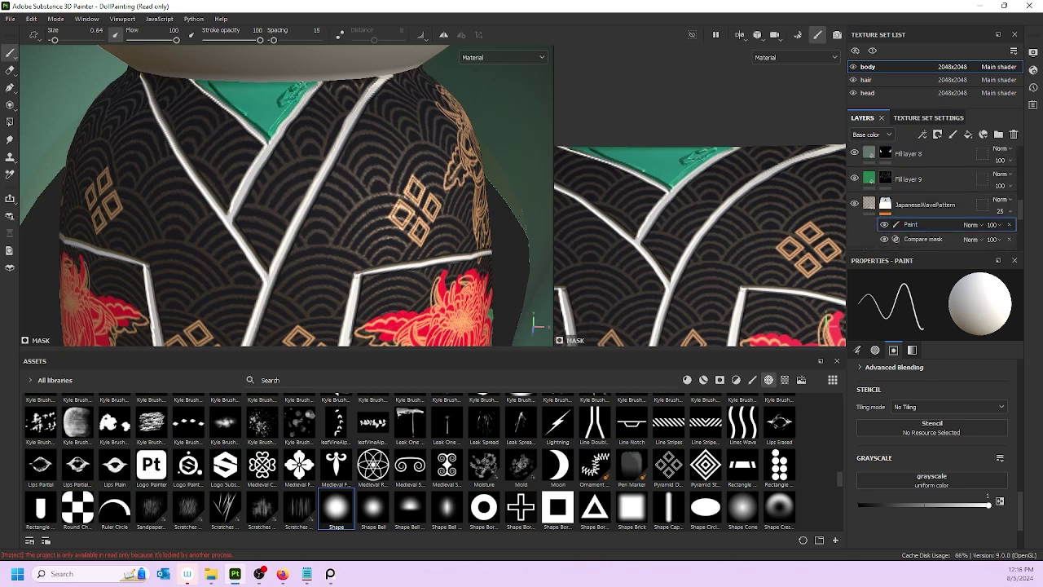
key(x)
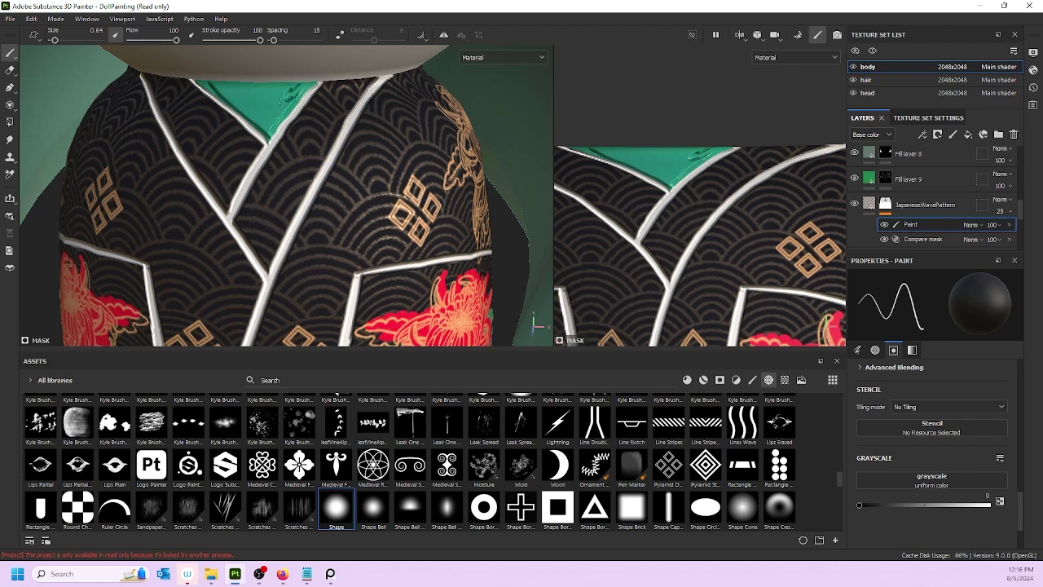
key(x)
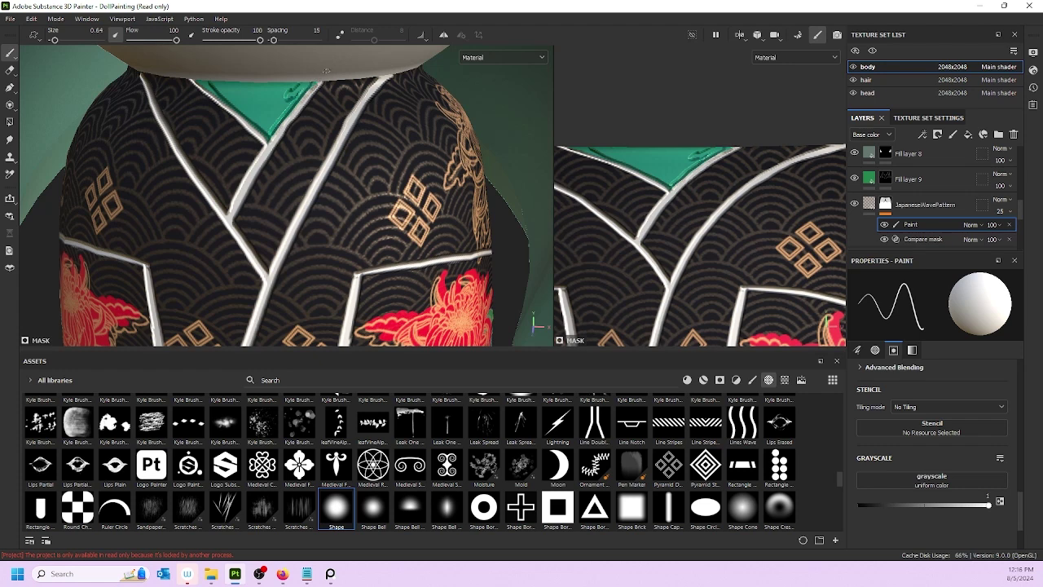
mouse_move(326, 71)
mouse_down()
mouse_move(274, 113)
mouse_move(287, 82)
mouse_move(277, 112)
mouse_move(285, 102)
mouse_up()
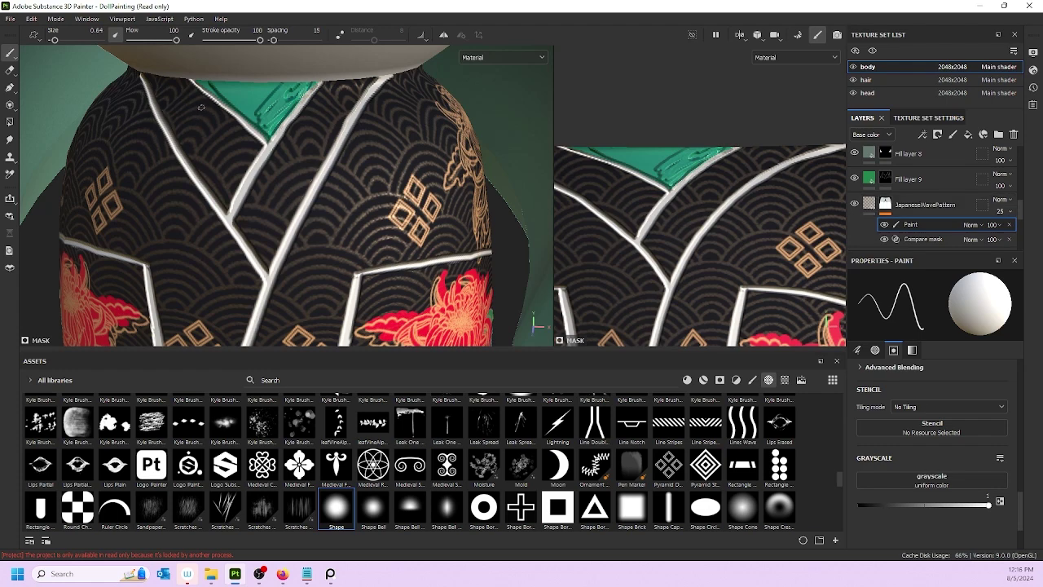
alt+drag(201, 108, 116, 95)
key(ctrl)
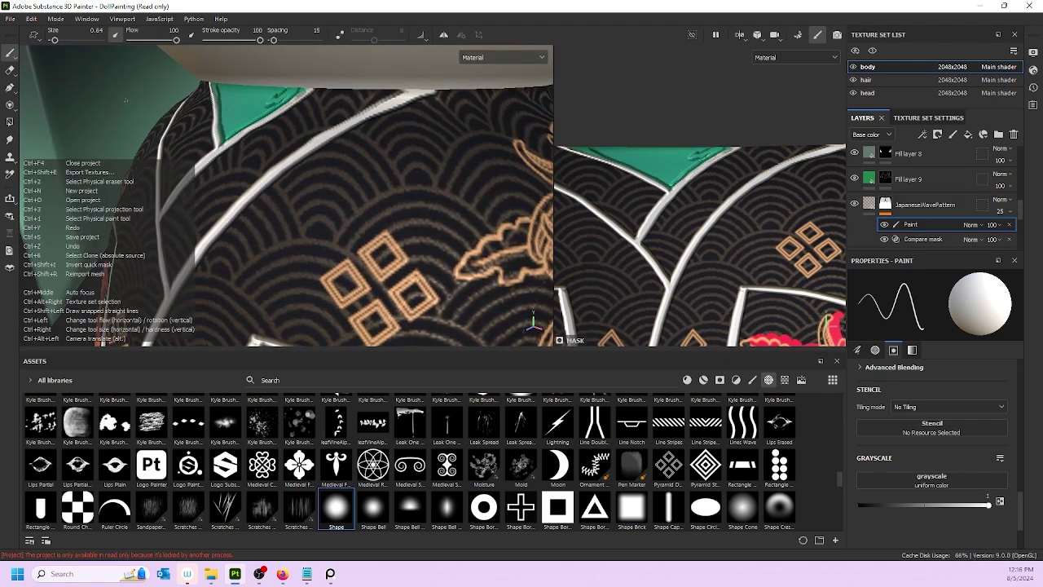
- Display the height channel around the neckline and activate JapaneseWavePattern's mask with the brush grayscale at 1
mouse_move(283, 137)
alt+mouse_down()
mouse_move(245, 139)
mouse_move(295, 129)
alt+mouse_up()
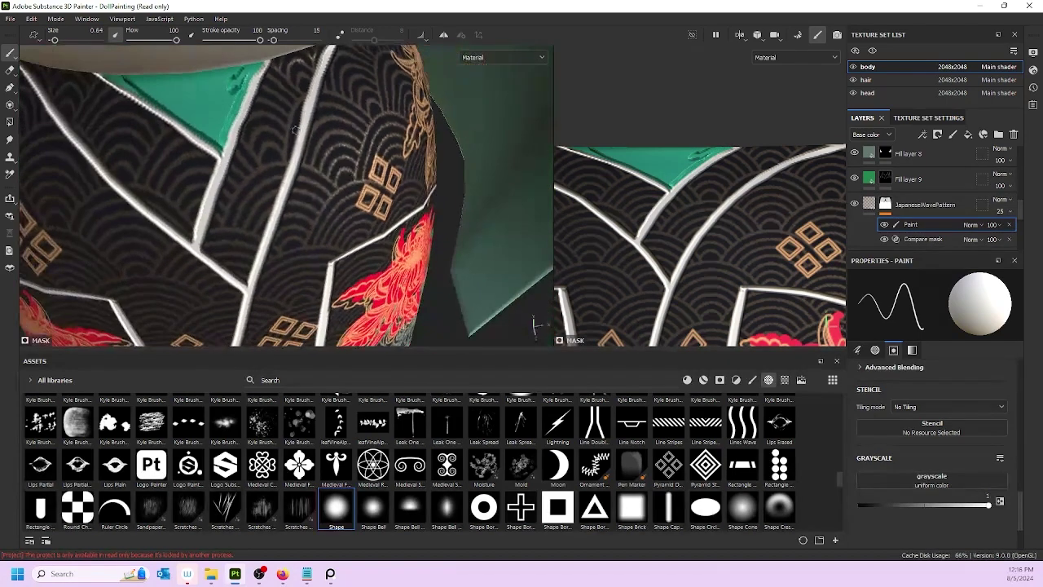
key(c)
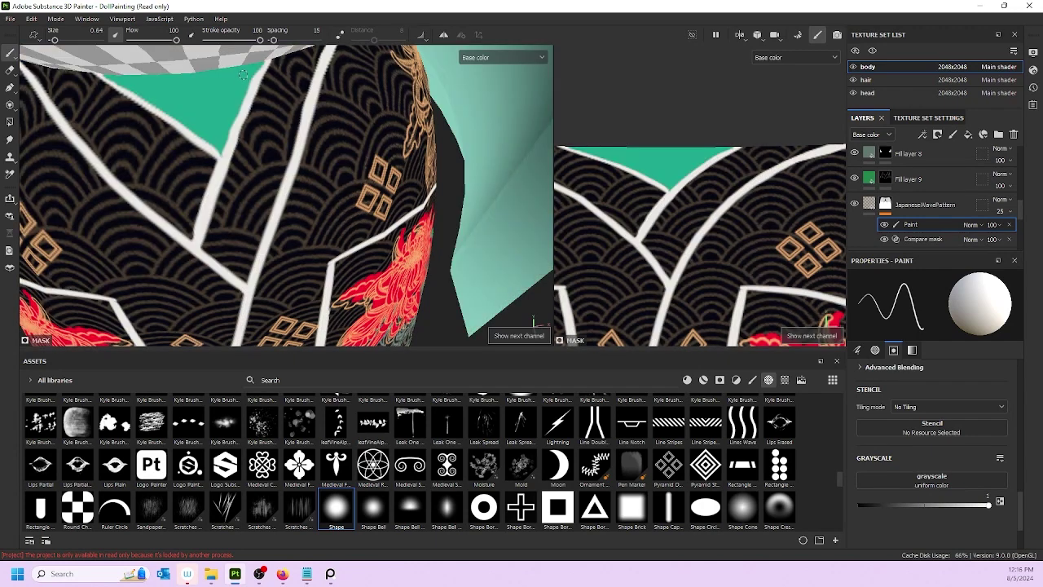
key(c)
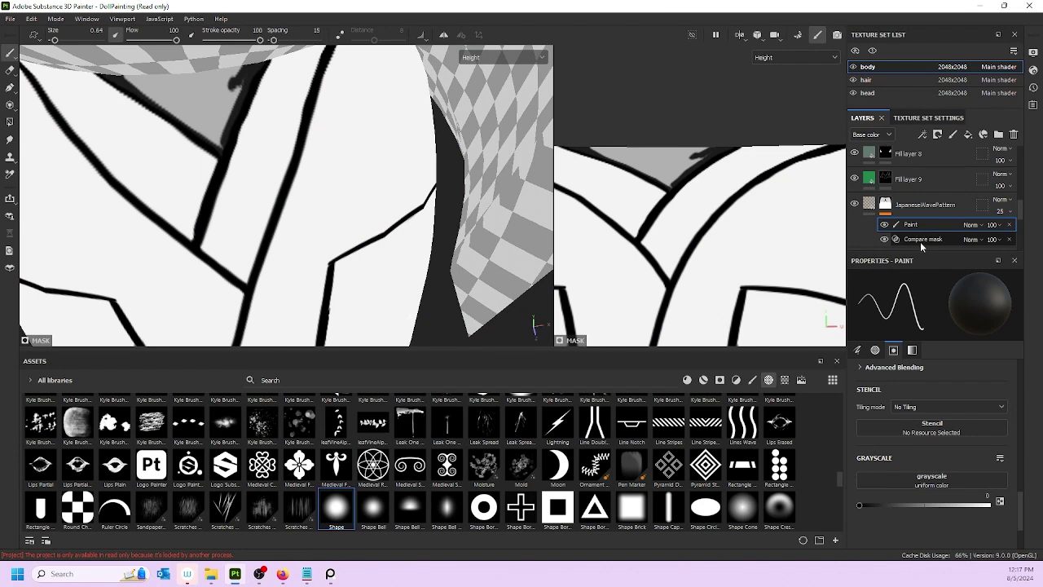
click(886, 209)
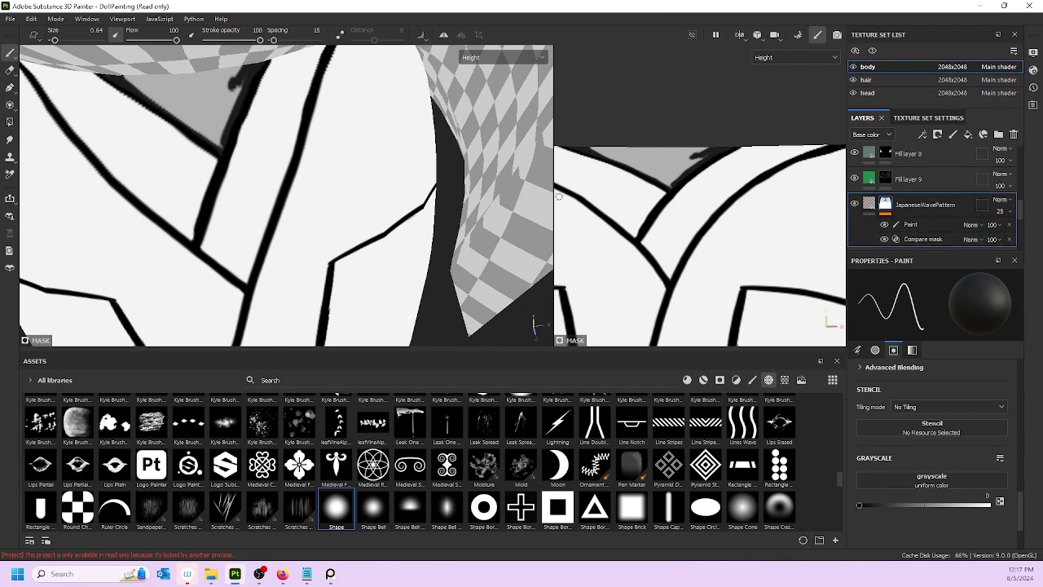
key(x)
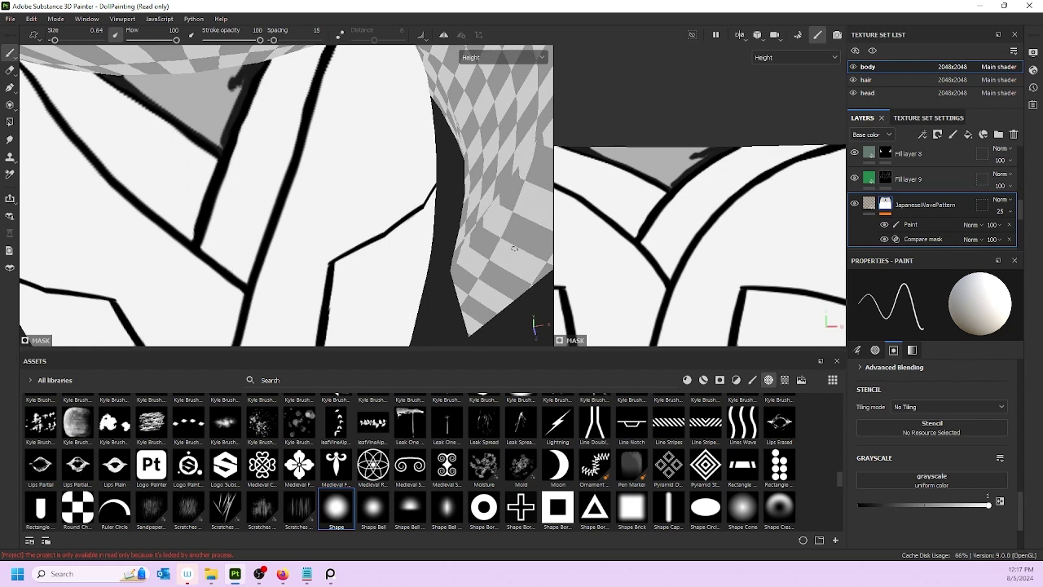
- Toggle layer visibility to trace the stray height marks in the neckline, hide Fill layer 12 and activate Fill layer 6's mask
click(855, 205)
scroll(855, 181, down, 3)
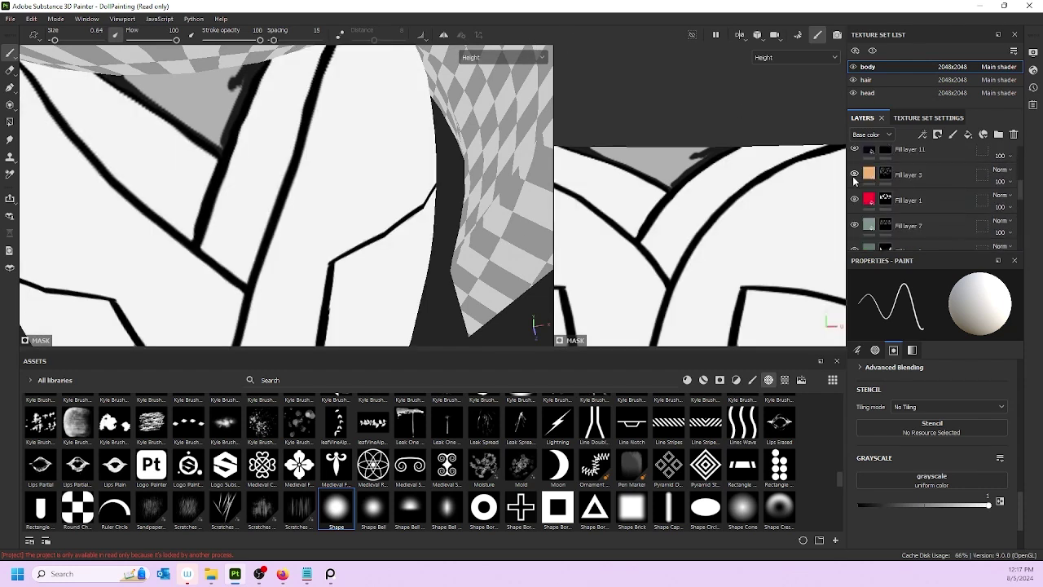
click(853, 156)
click(853, 157)
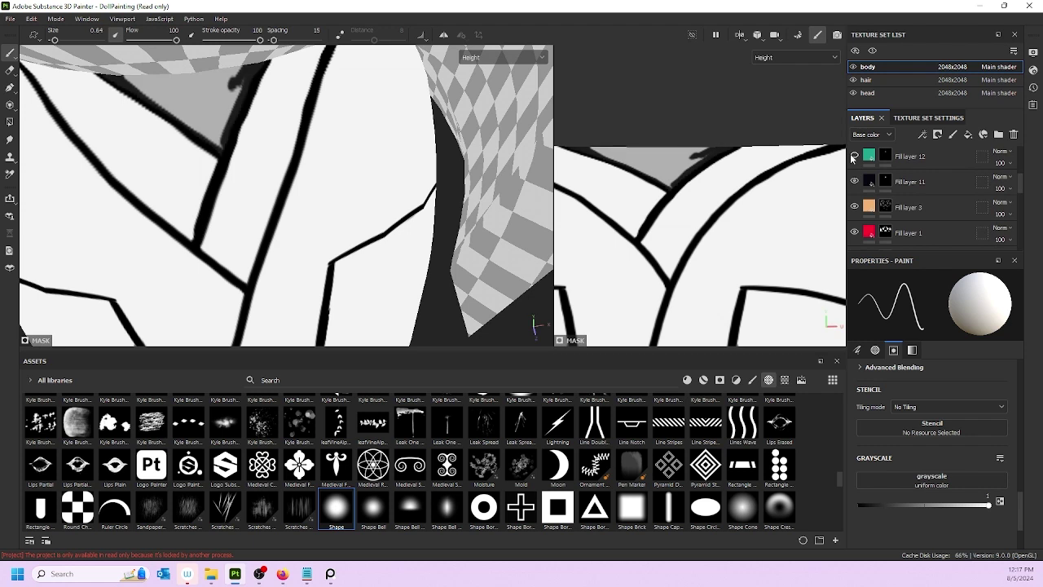
click(853, 157)
scroll(854, 179, down, 5)
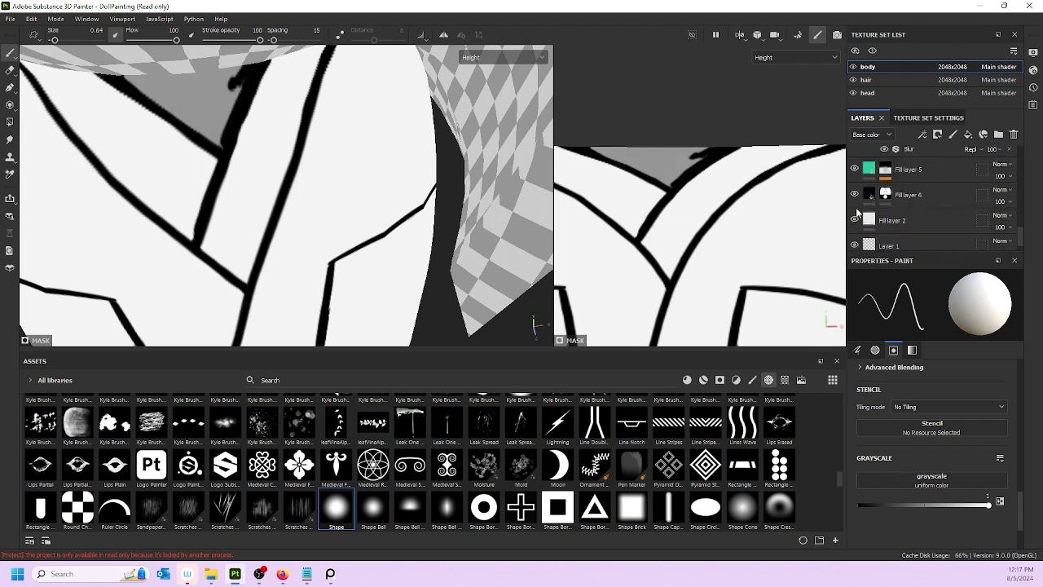
click(854, 195)
click(855, 195)
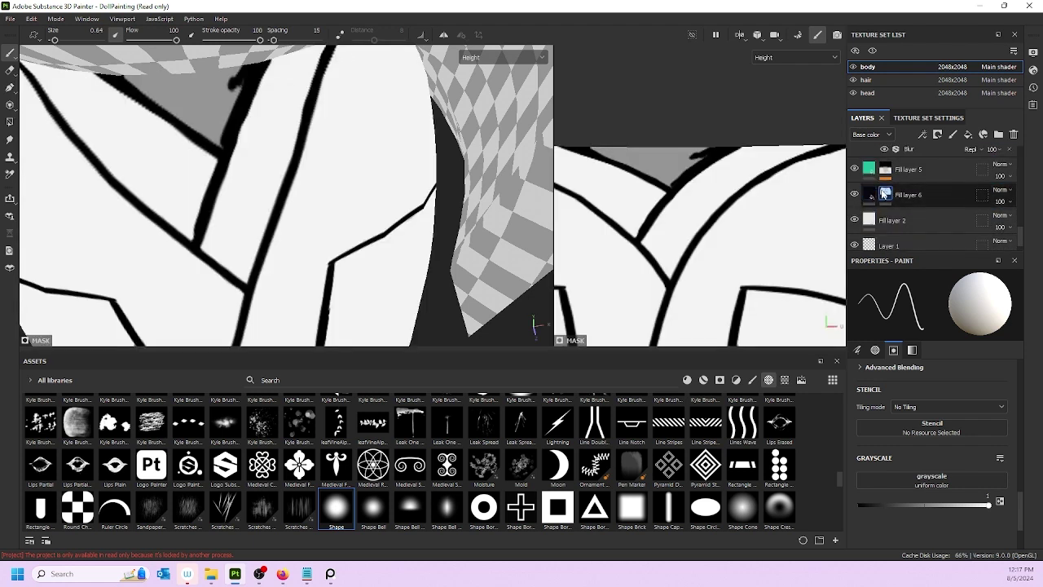
- Paint out the stray height marks inside the neckline V on Fill layer 6's mask with grayscale 1 and display the full material
mouse_move(243, 86)
mouse_down()
mouse_move(250, 63)
mouse_move(230, 122)
mouse_up()
mouse_move(250, 67)
mouse_down()
mouse_move(239, 99)
mouse_move(227, 90)
mouse_move(237, 104)
mouse_move(224, 137)
mouse_up()
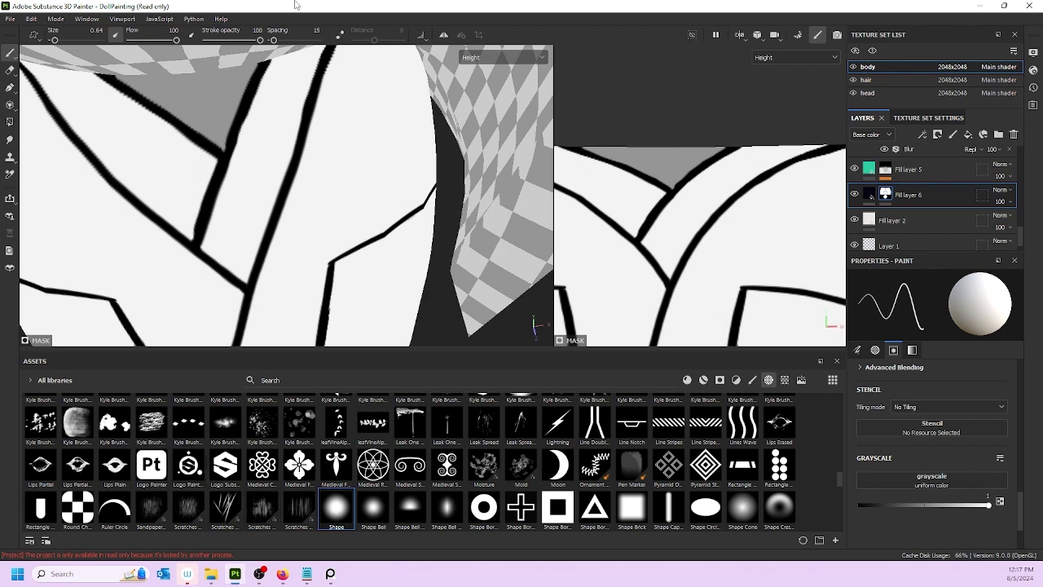
alt+drag(227, 181, 212, 121)
scroll(238, 145, up, 2)
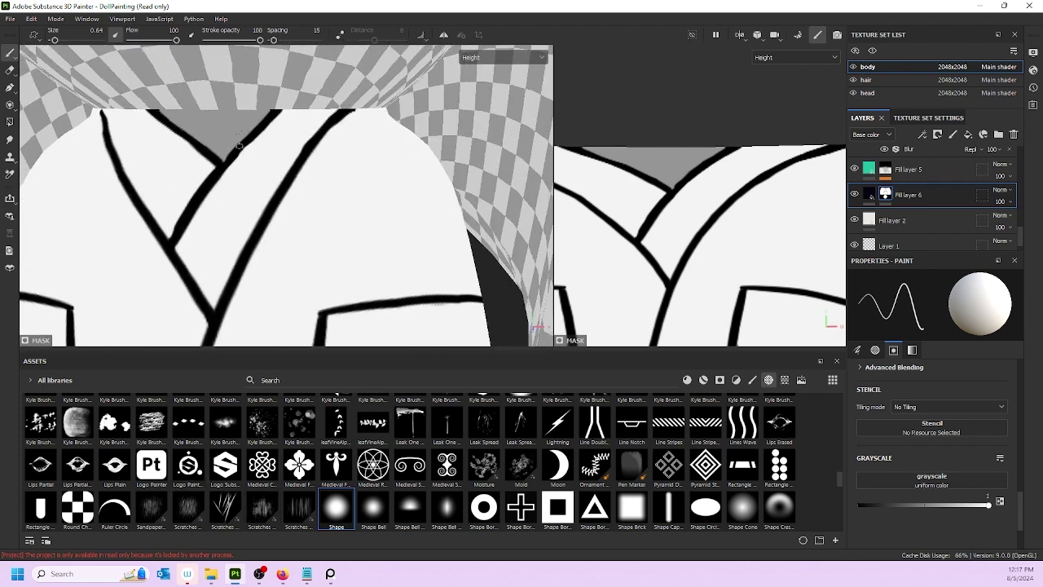
key(c)
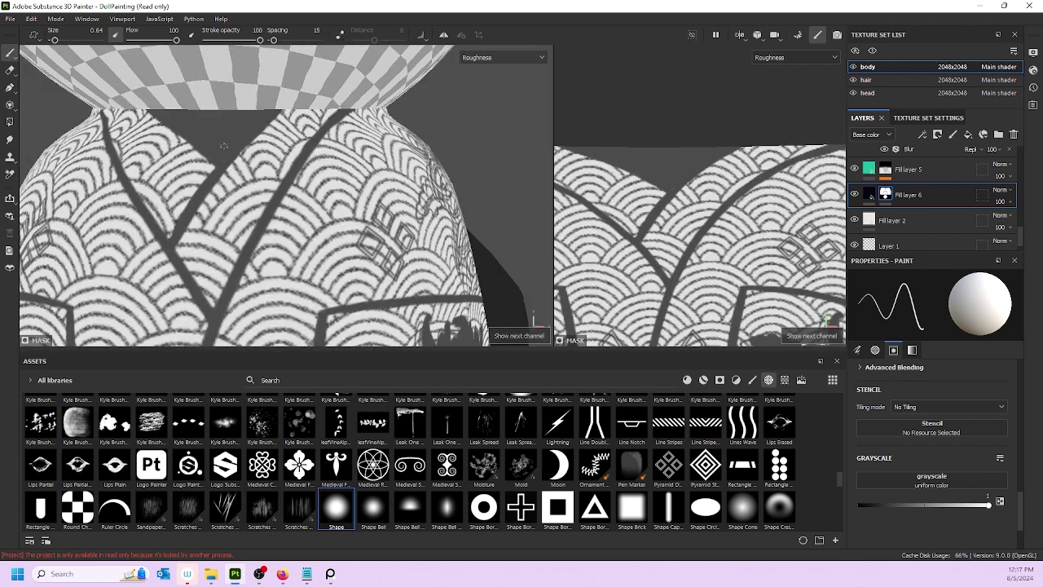
click(483, 57)
click(479, 82)
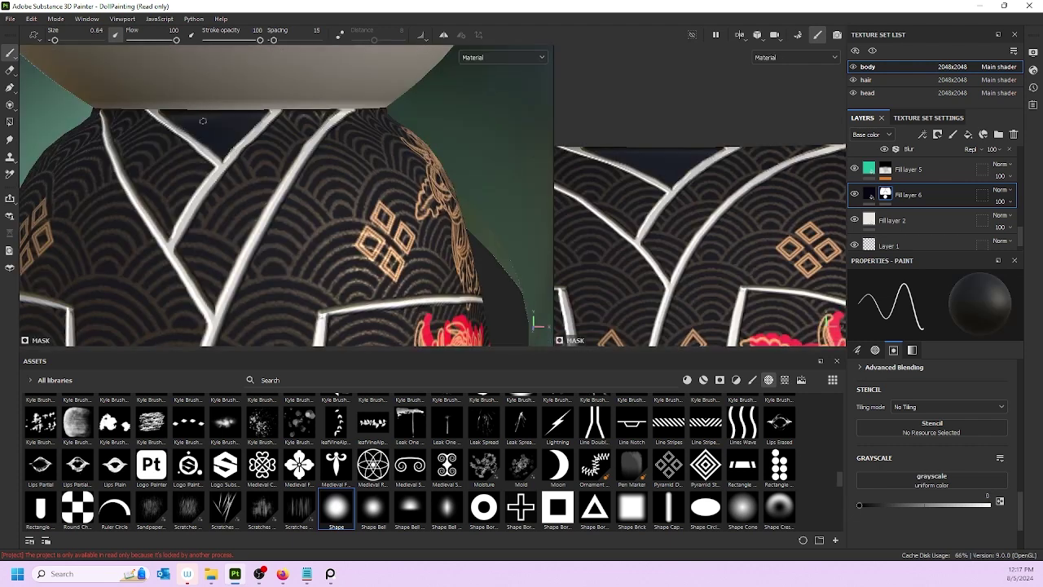
- Check the cleaned collar edges with the brush grayscale at 1 and make Fill layer 12 visible again
key(x)
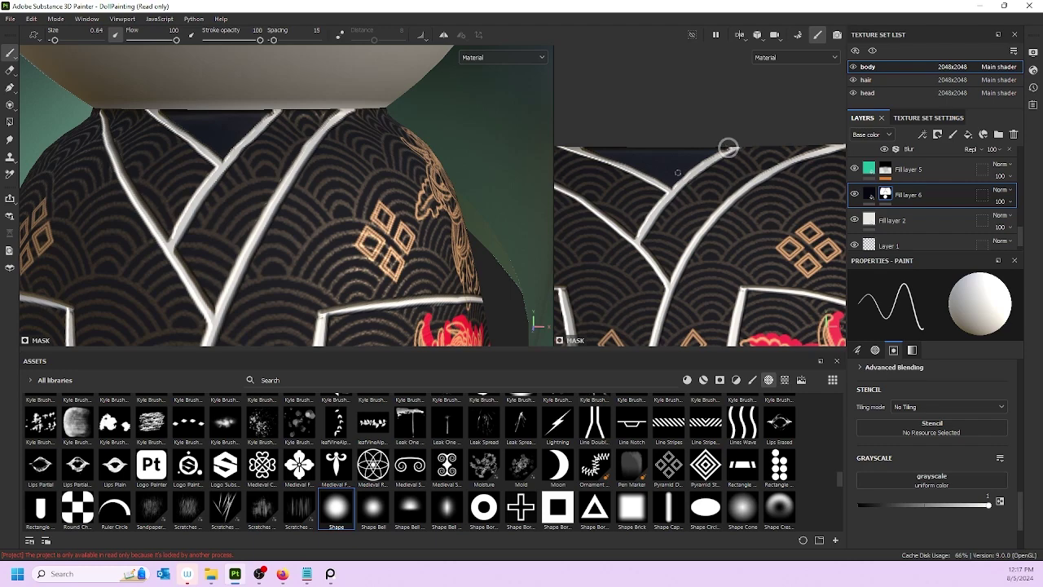
scroll(326, 131, down, 5)
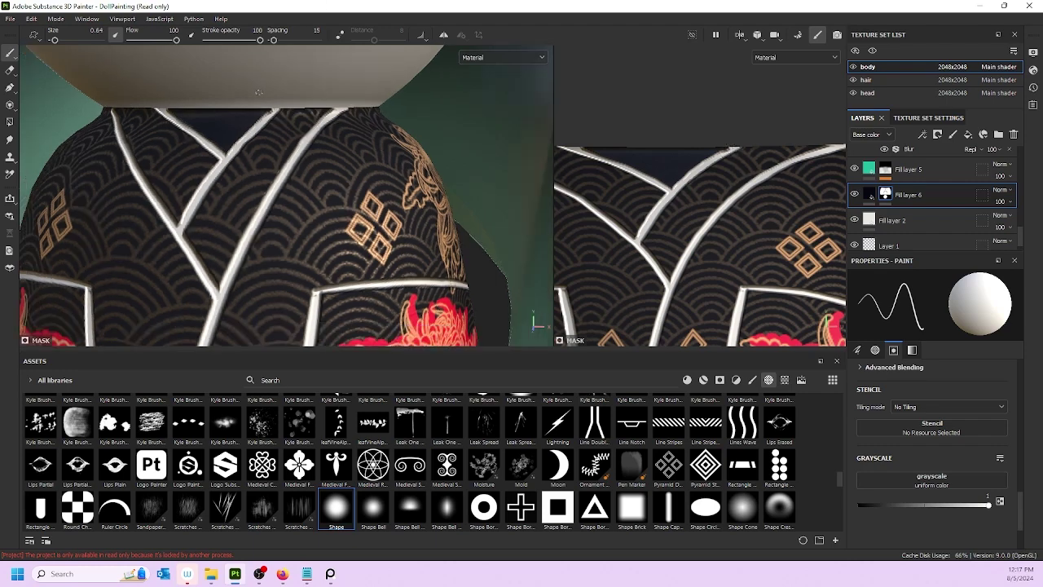
alt+middle_drag(306, 132, 308, 226)
scroll(907, 224, up, 8)
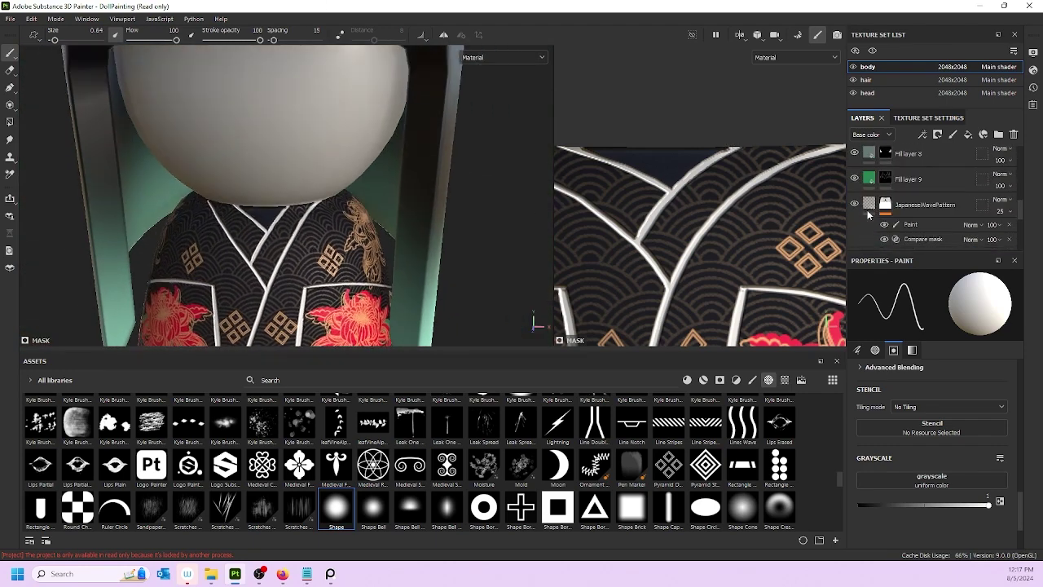
scroll(854, 225, down, 1)
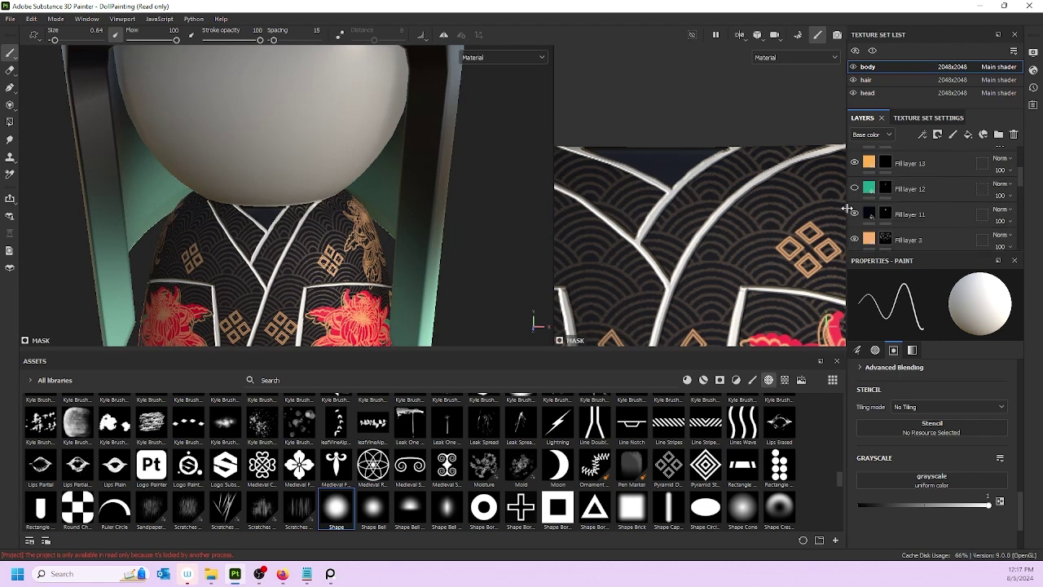
click(853, 196)
scroll(869, 201, up, 3)
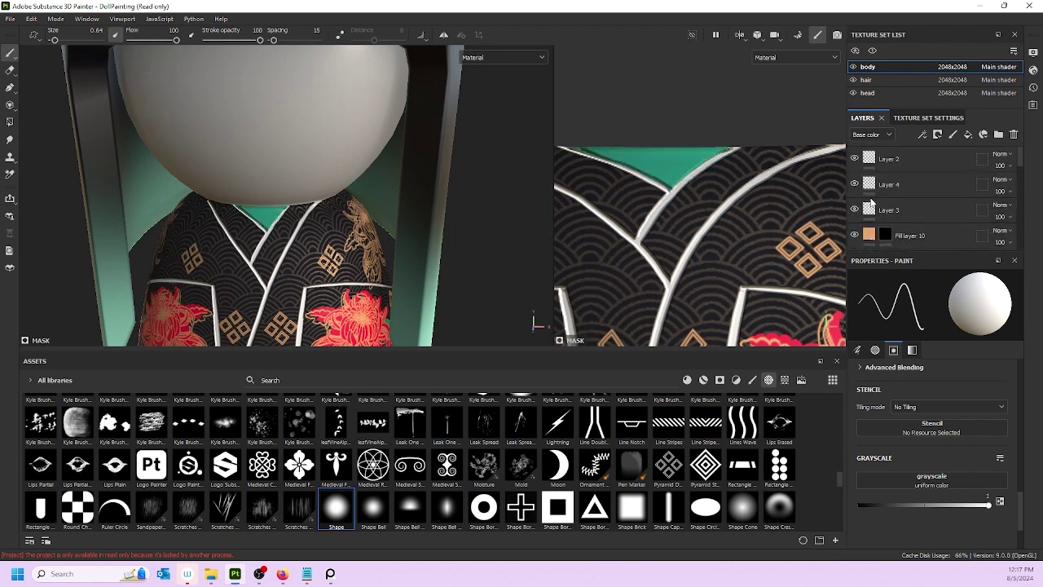
- Inspect the whole doll from several angles and the green neckline up close in the full material view
scroll(195, 228, down, 4)
scroll(220, 218, down, 3)
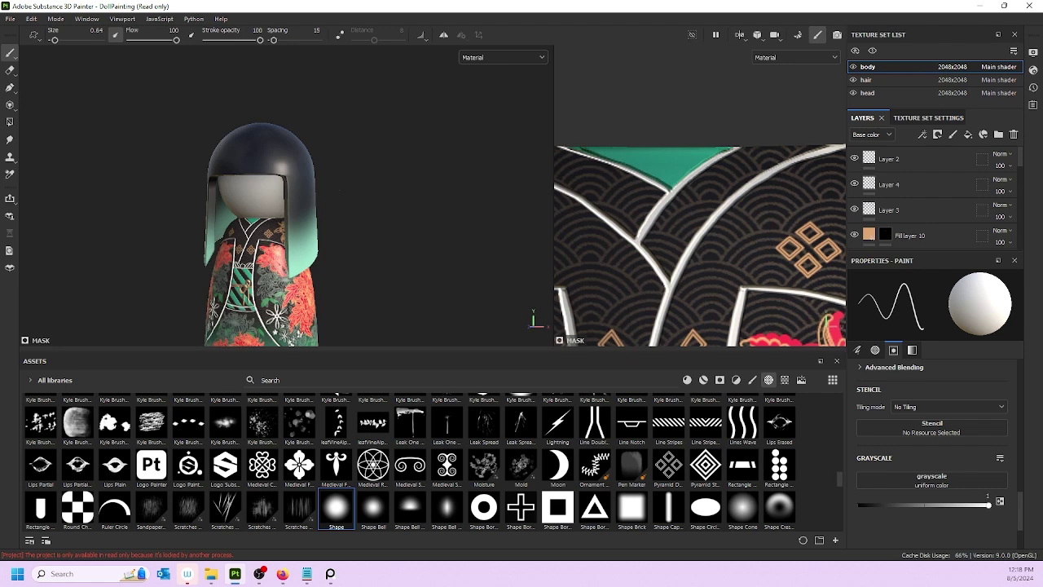
alt+drag(456, 163, 432, 181)
alt+middle_drag(432, 182, 447, 120)
alt+drag(448, 120, 445, 203)
scroll(261, 233, up, 6)
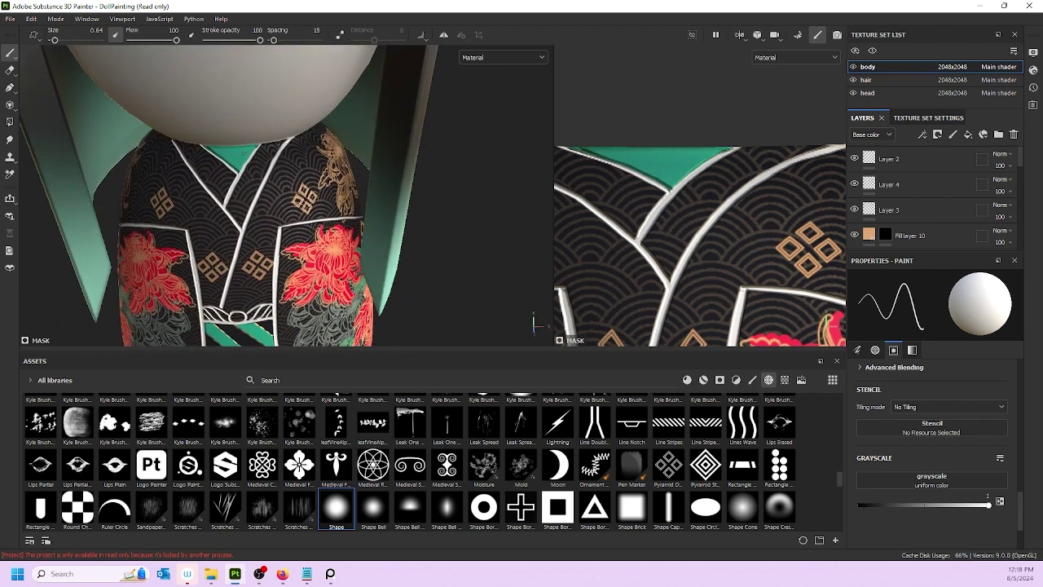
scroll(247, 148, up, 2)
key(x)
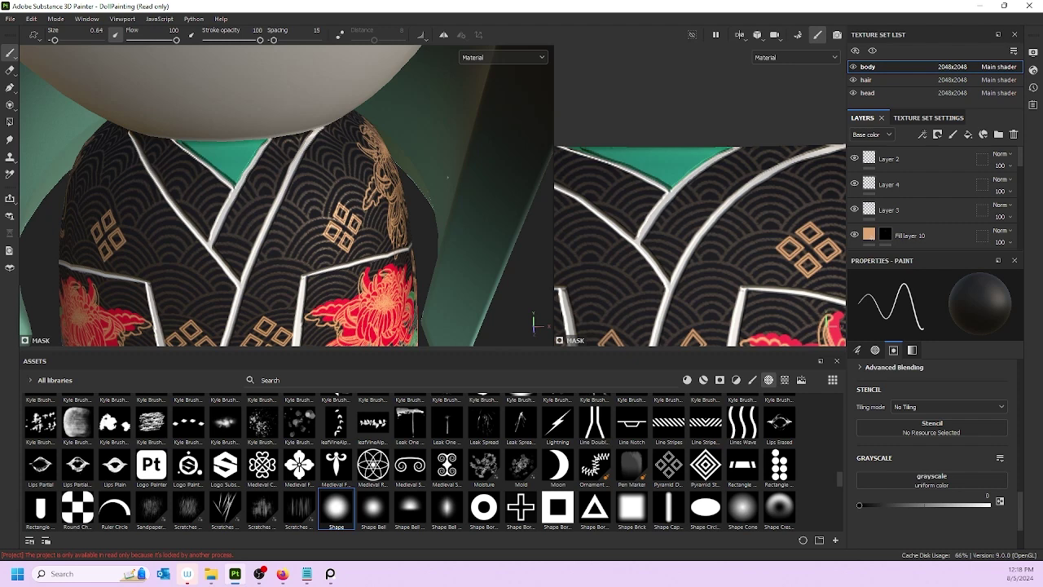
scroll(898, 214, down, 2)
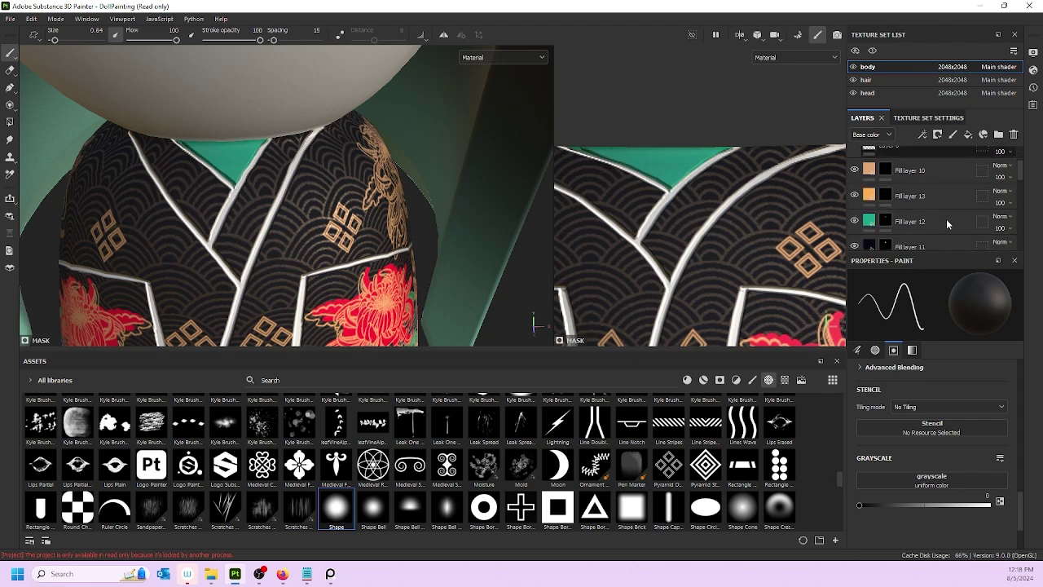
- Touch up the mask of the green Fill layer 12 with a tiny stroke at the kimono collar's edge
click(898, 217)
mouse_move(184, 145)
mouse_down()
mouse_move(220, 177)
mouse_move(183, 149)
mouse_up()
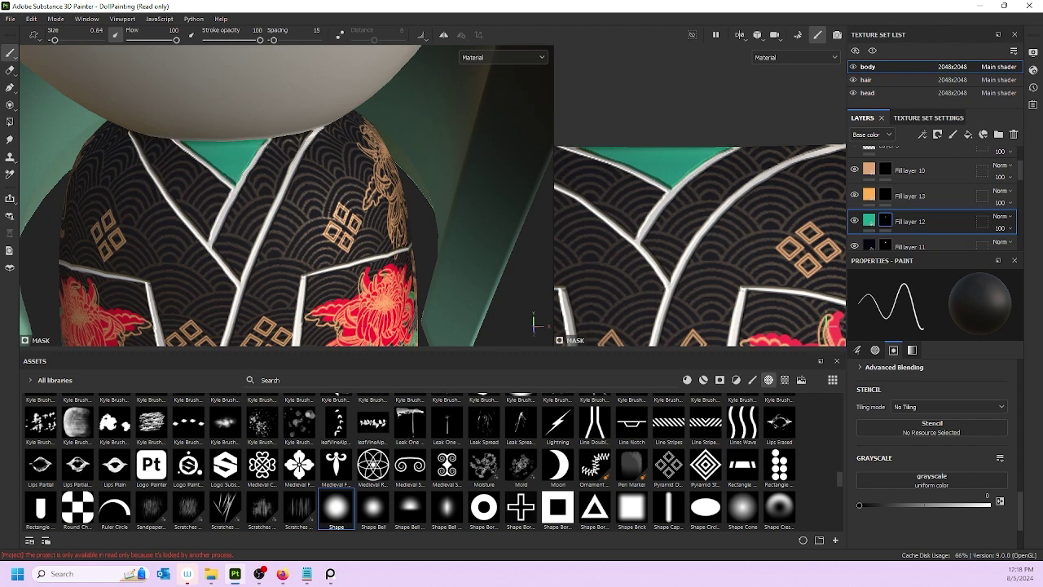
key(f)
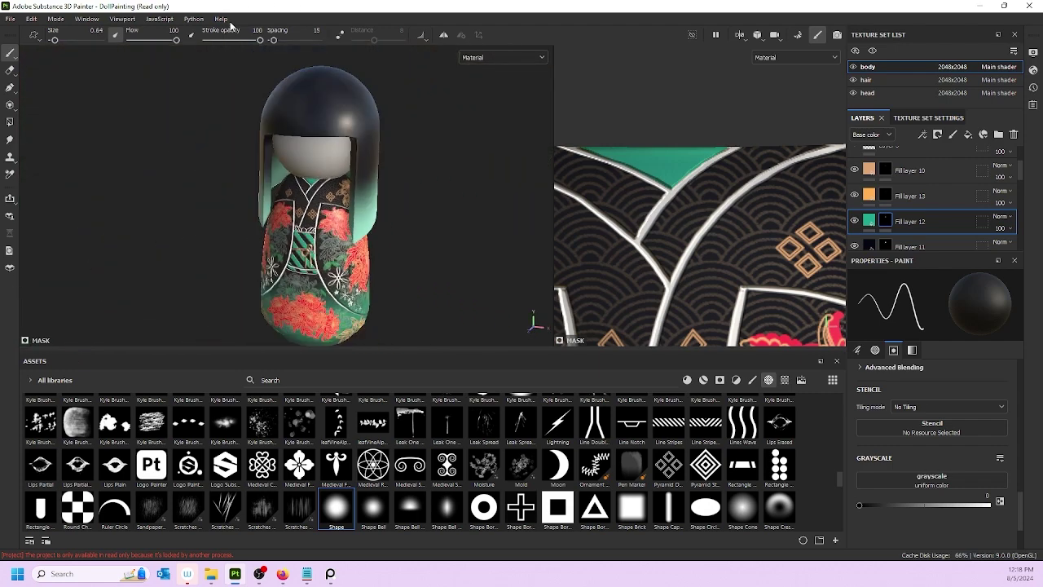
scroll(287, 196, down, 3)
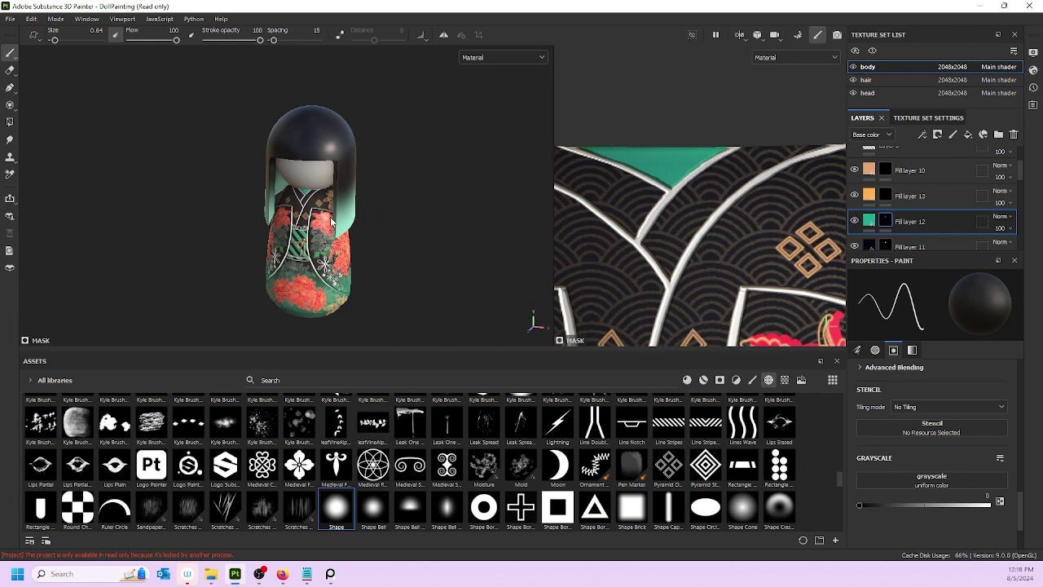
- Try to save the project over the existing DollPainting file in the scenes folder
key(ctrl+shift+s)
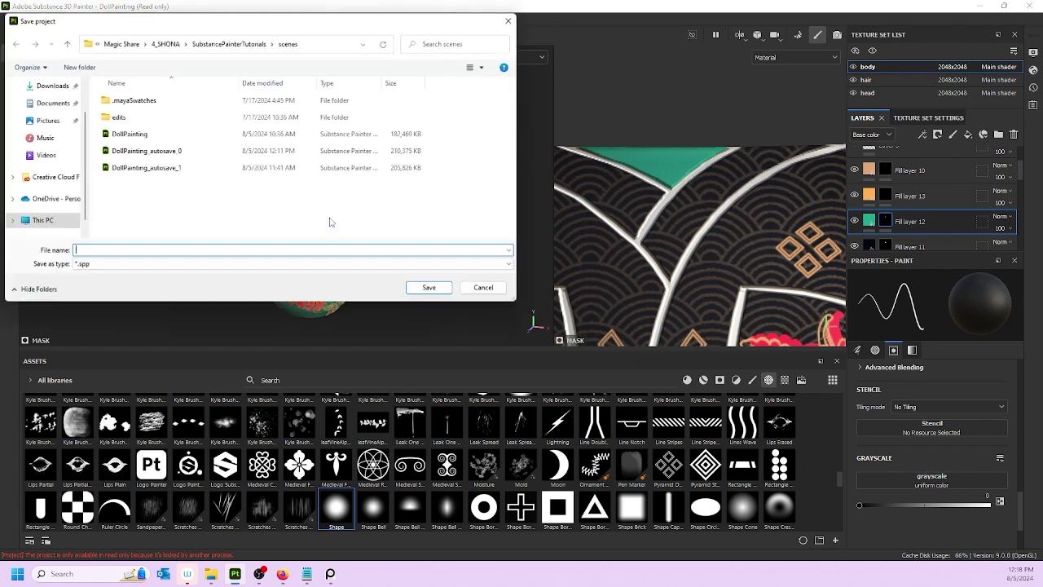
click(135, 137)
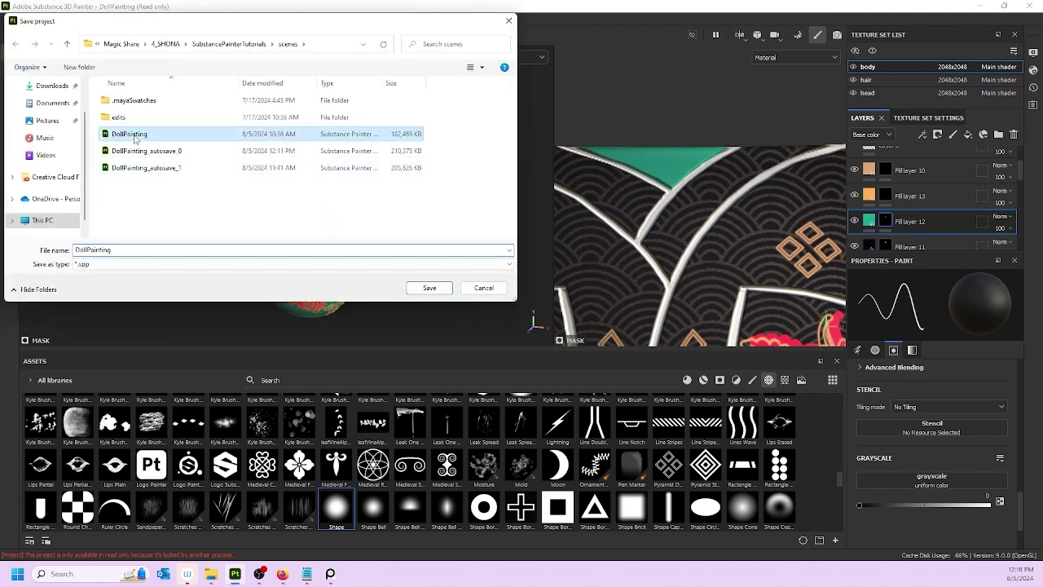
click(430, 287)
click(540, 285)
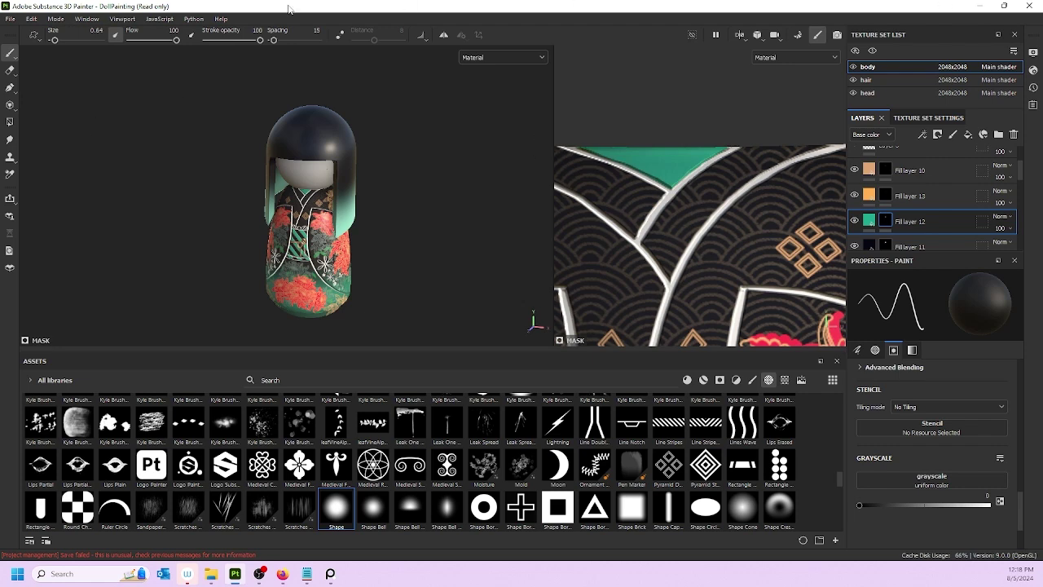
- Save the project under the new name DollPaintingDress in the scenes folder
click(11, 19)
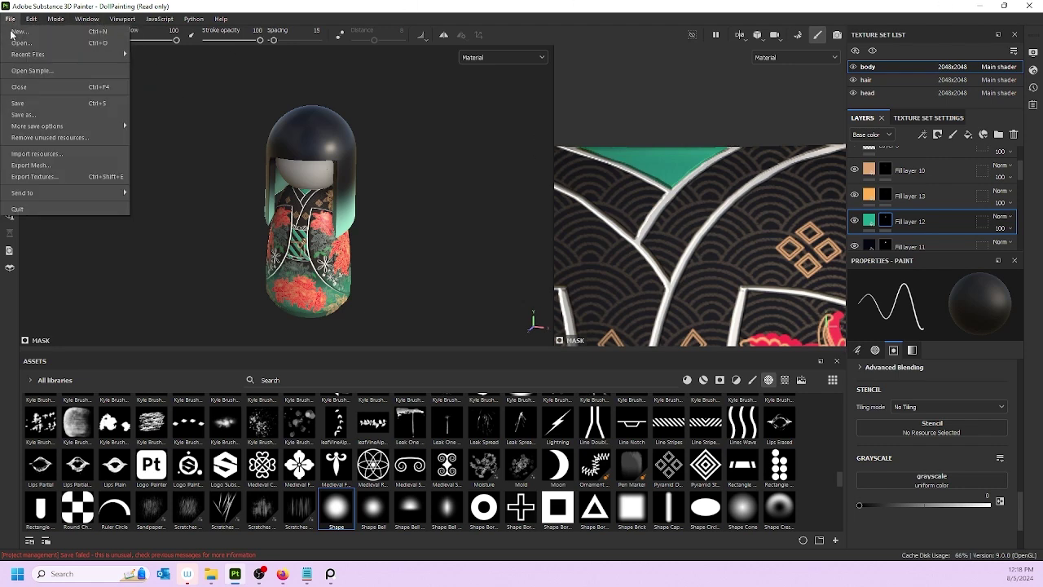
click(23, 114)
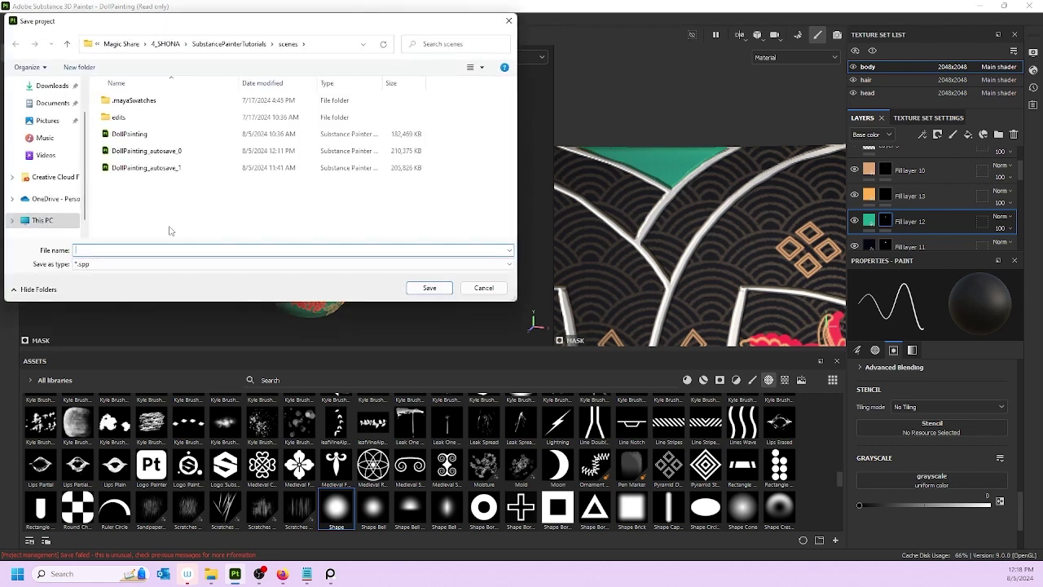
click(123, 134)
click(126, 250)
click(126, 250)
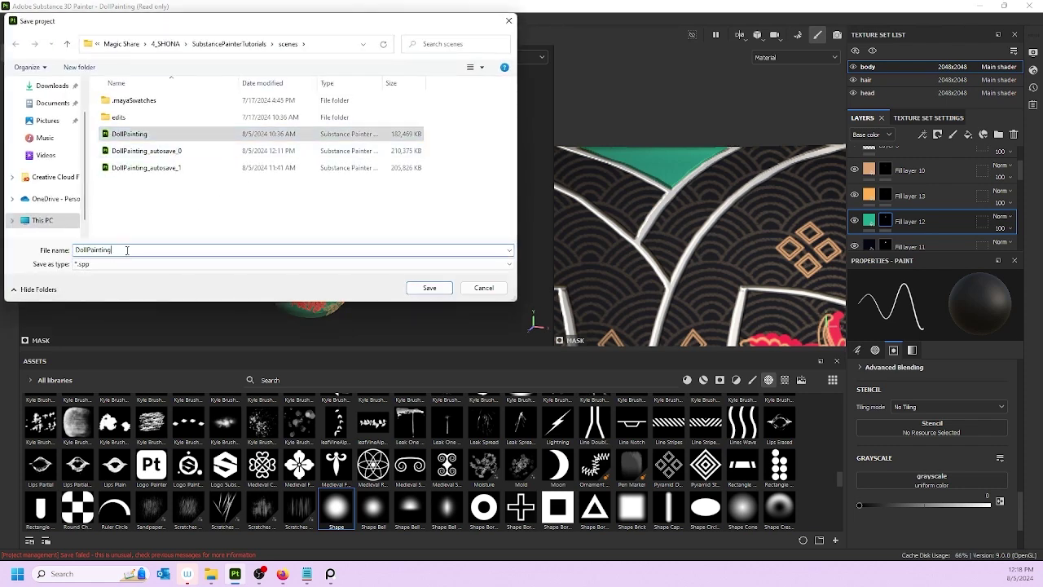
text(Dress)
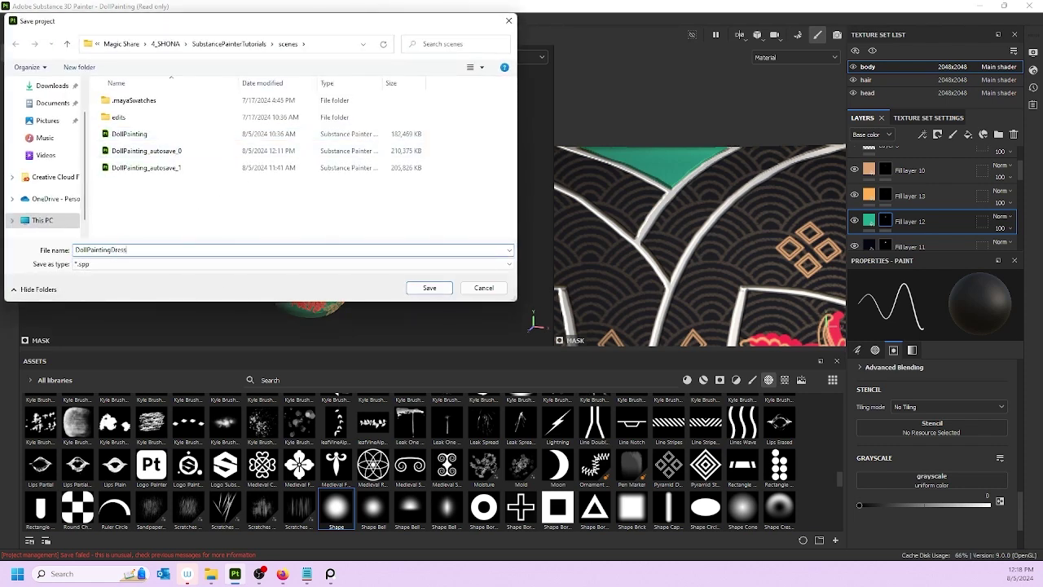
click(429, 287)
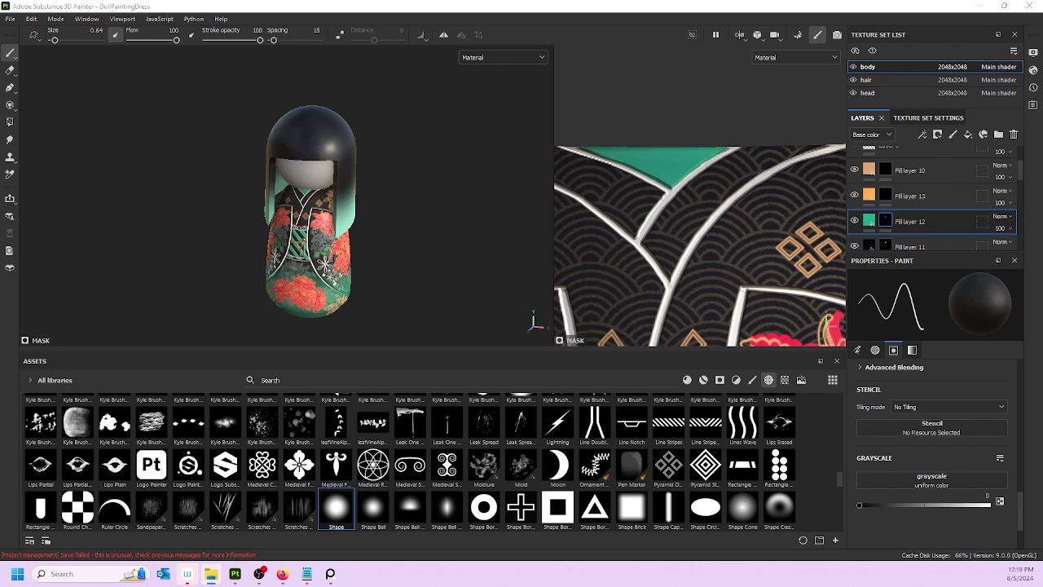
- Switch to the hair texture set and collapse its baseHair folder
scroll(389, 270, down, 2)
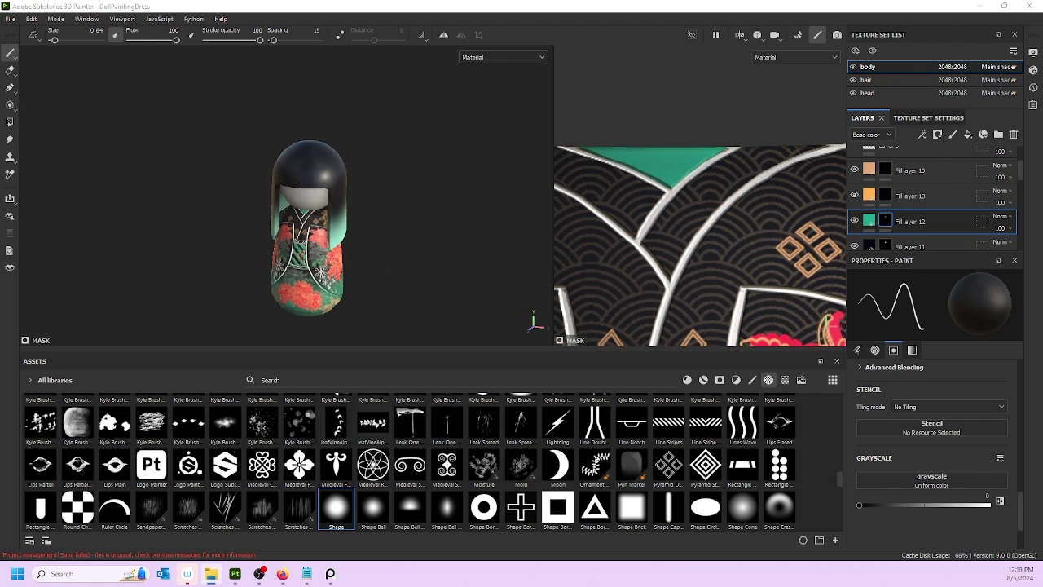
scroll(384, 219, up, 3)
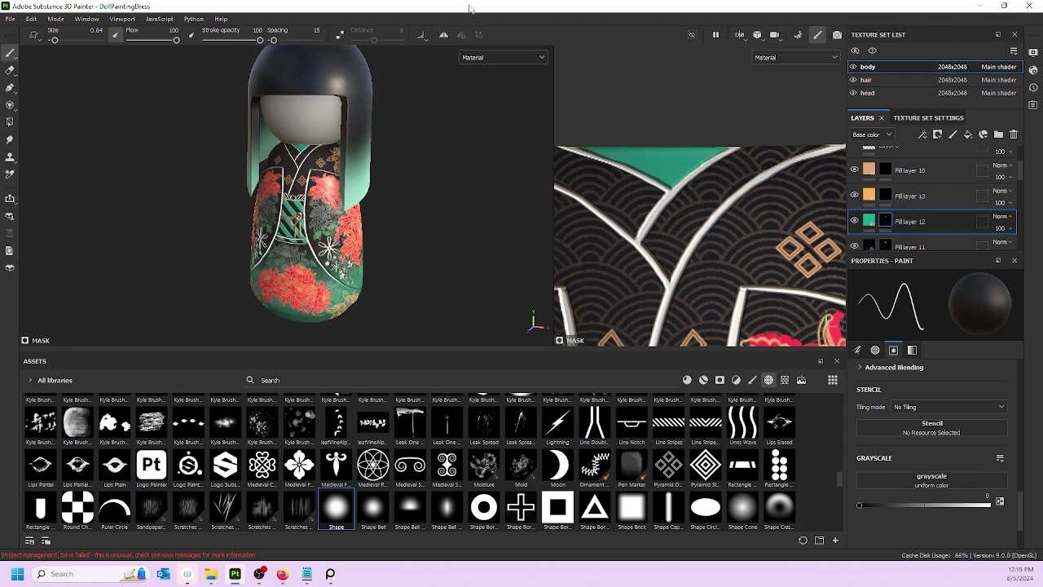
alt+drag(438, 167, 368, 181)
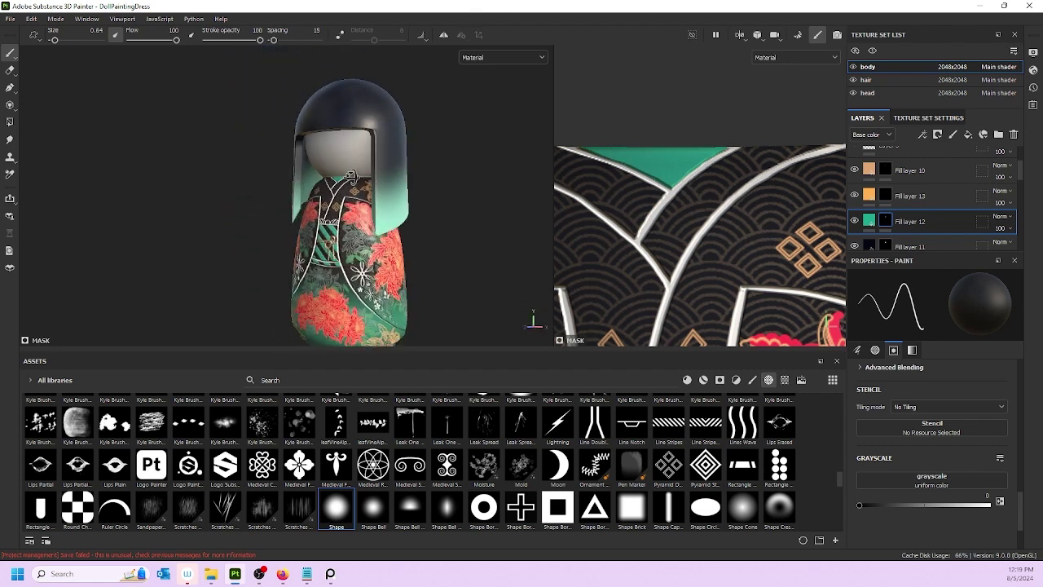
click(896, 79)
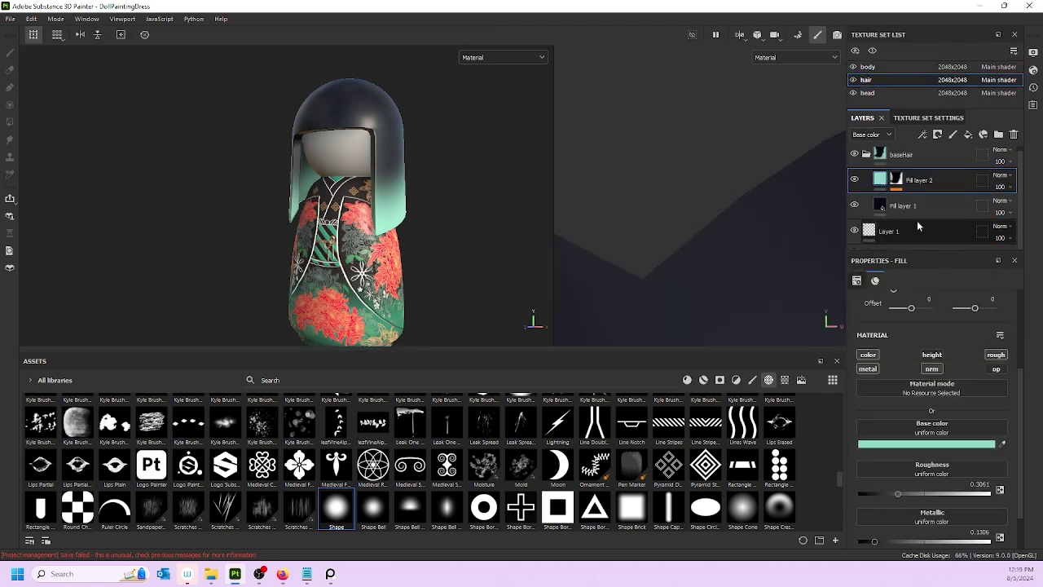
click(865, 154)
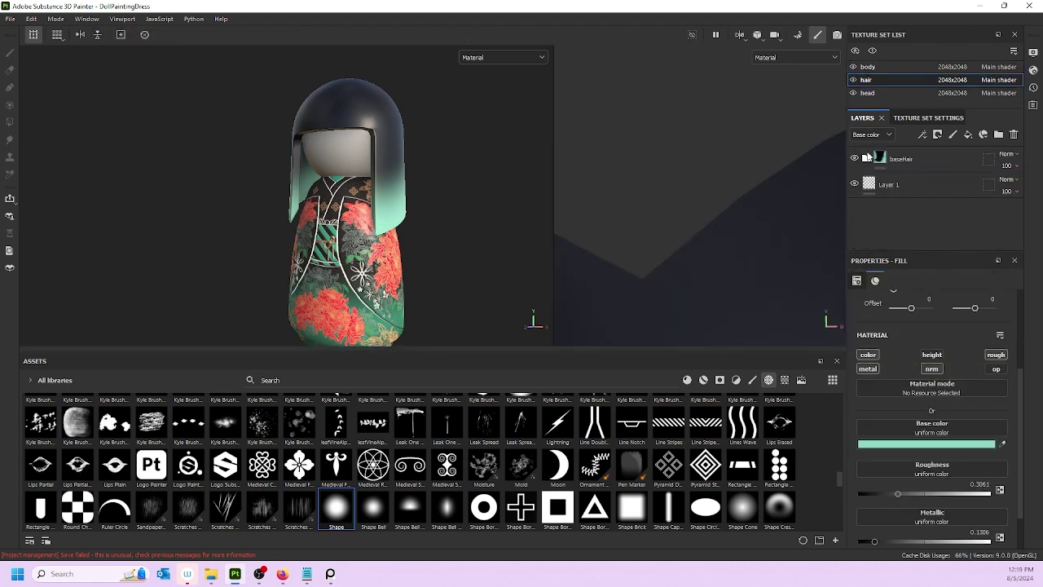
- Switch to the head texture set and make its pale pink Fill layer 1 visible
click(869, 93)
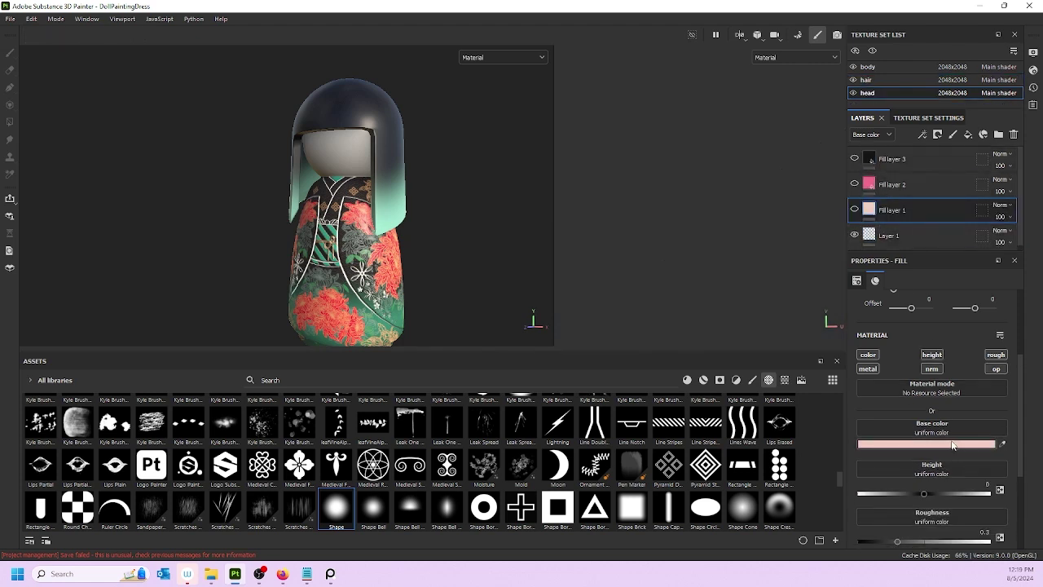
click(927, 444)
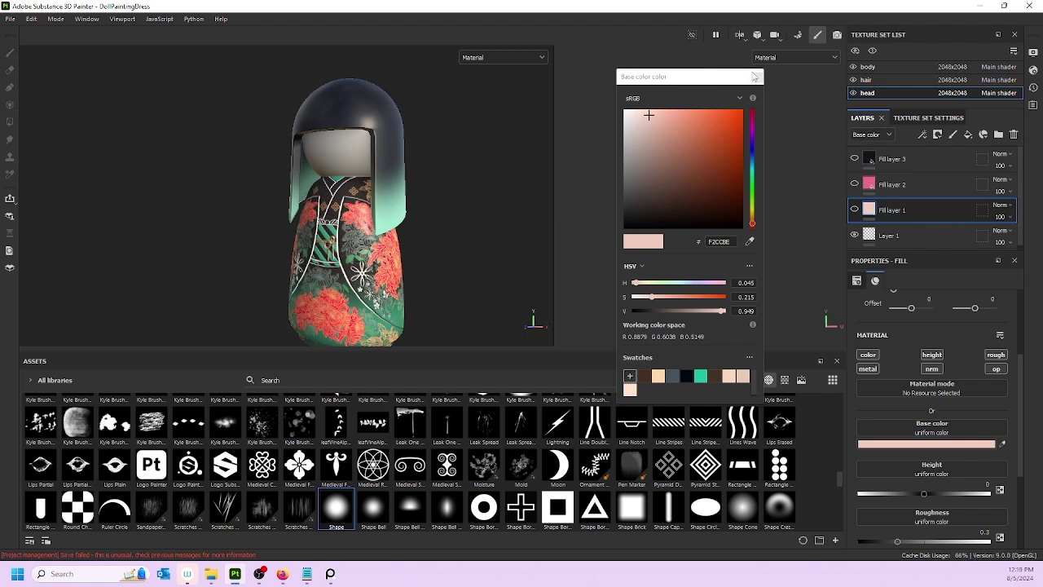
click(757, 77)
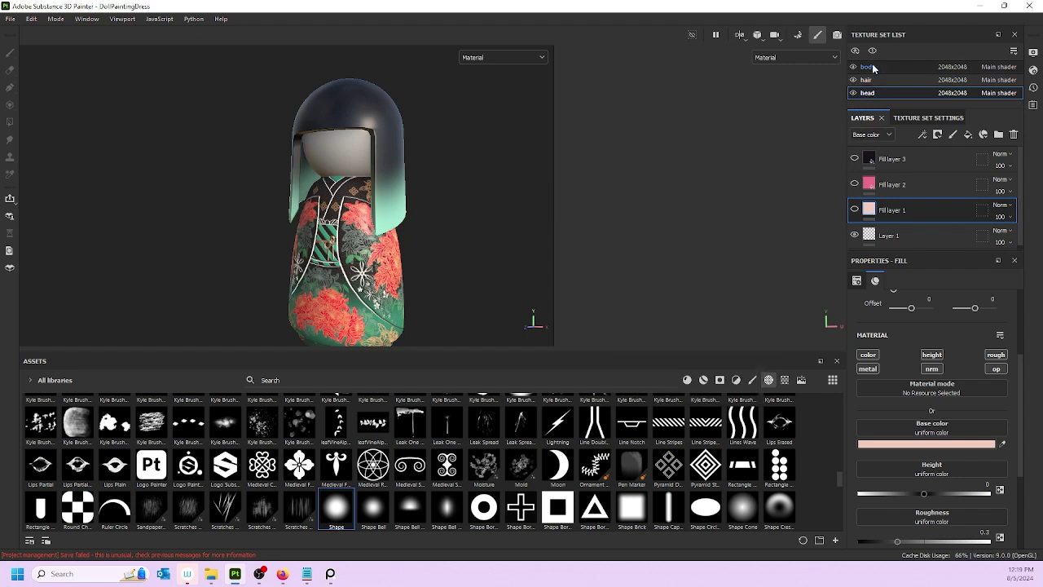
click(854, 209)
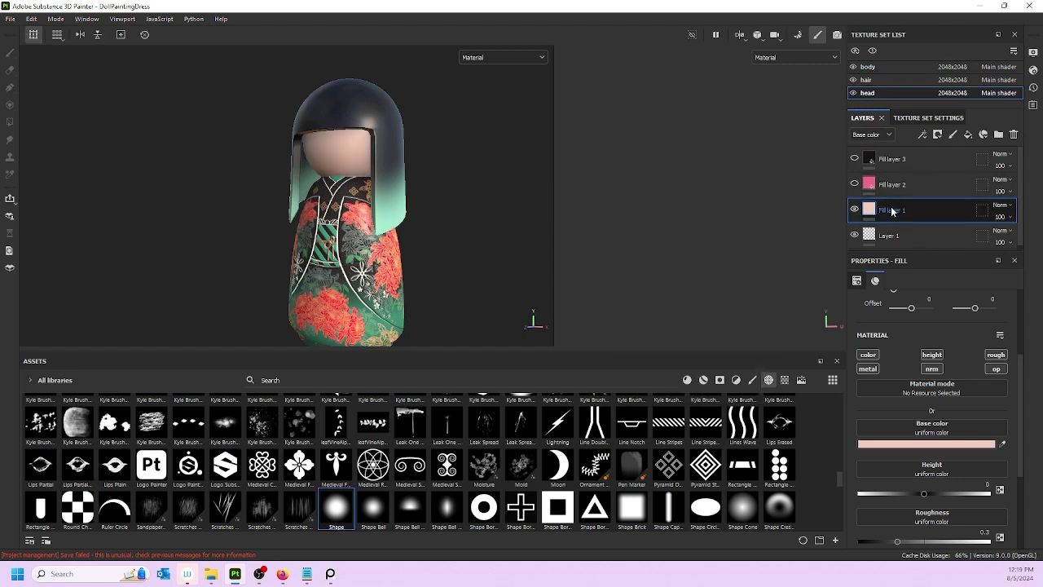
alt+drag(299, 199, 407, 204)
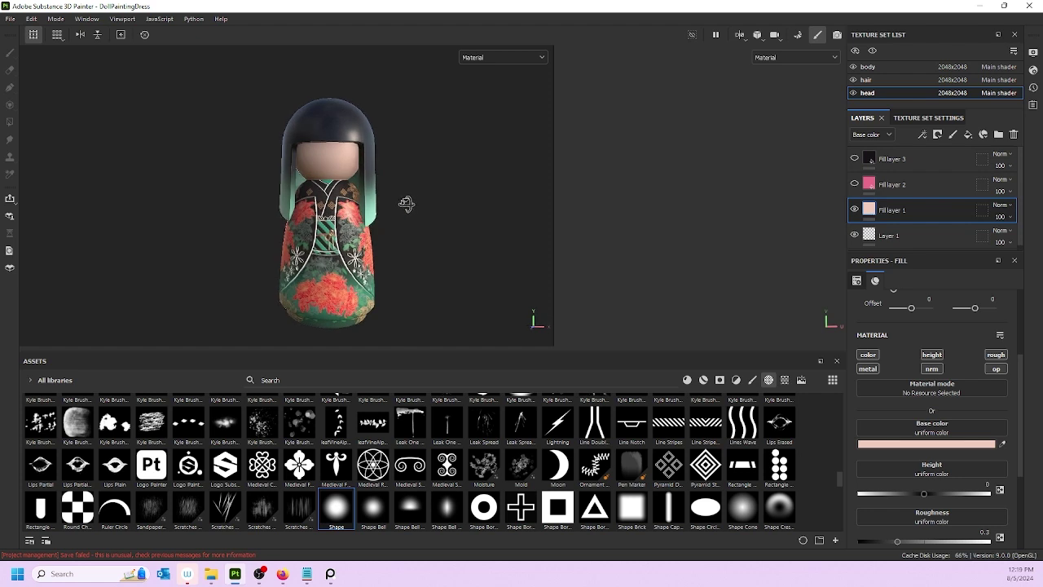
click(868, 210)
alt+drag(417, 179, 364, 175)
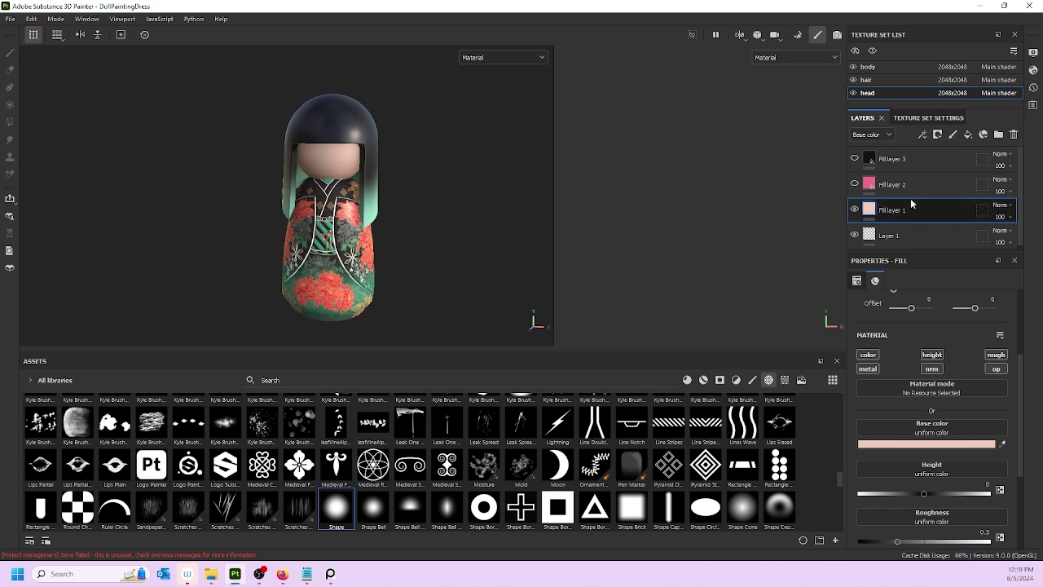
- Add a new fill layer directly above Fill layer 1 in the head texture set
click(906, 184)
scroll(349, 163, up, 3)
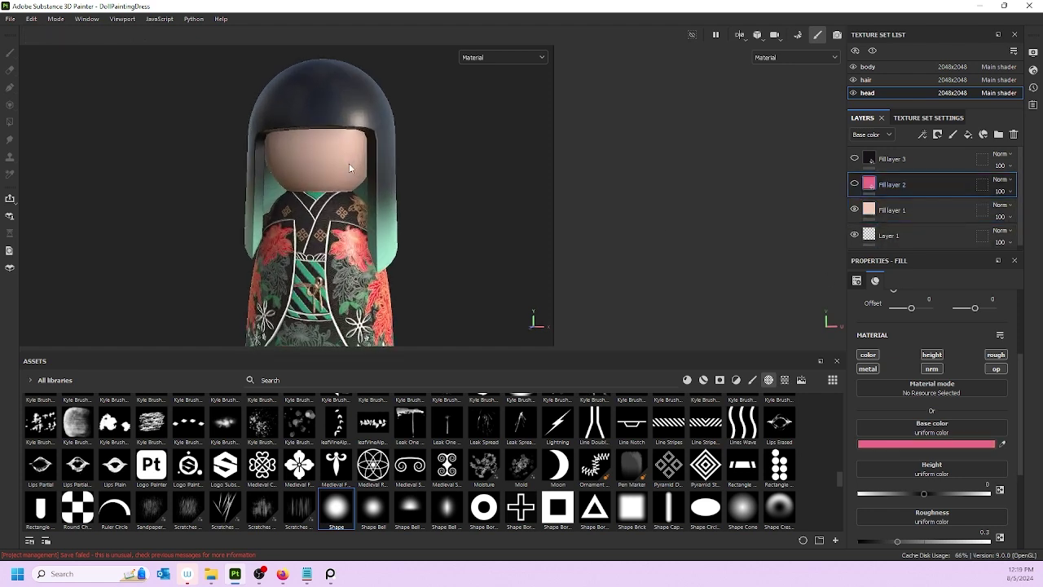
scroll(348, 168, up, 3)
click(957, 212)
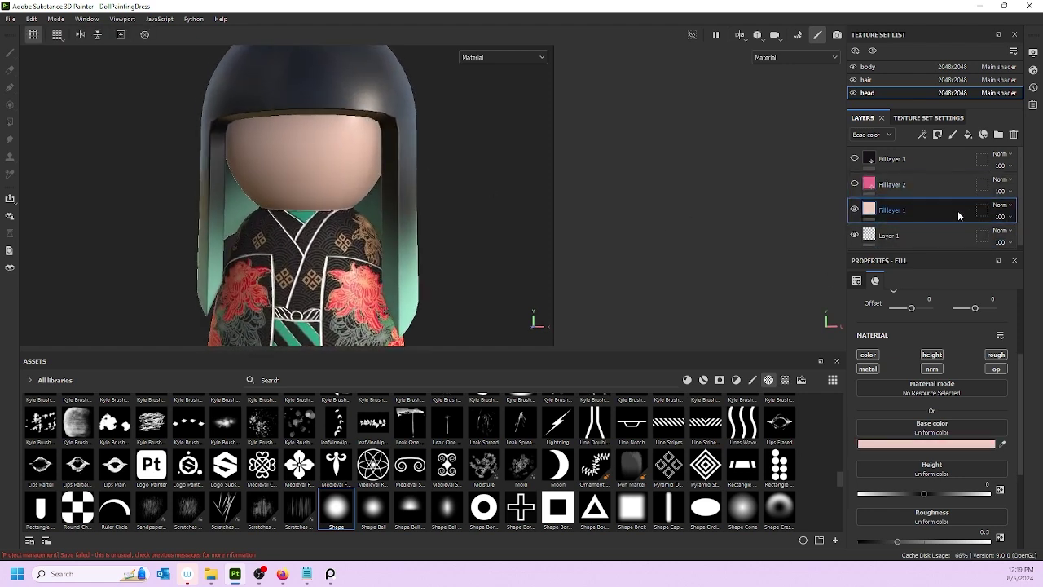
click(983, 135)
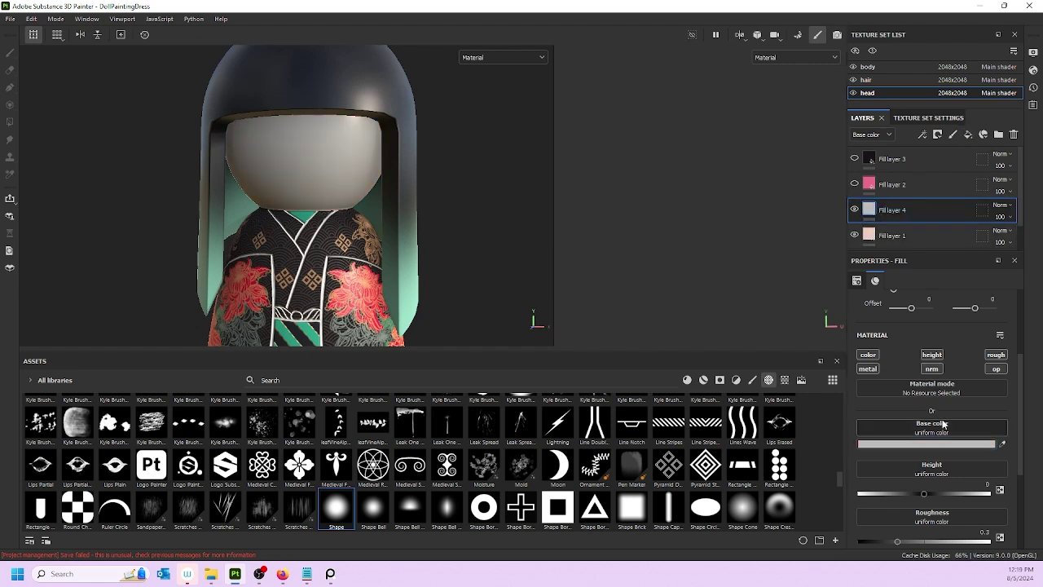
- With Fill layer 4 hidden, set Fill layer 1's base color to E49C81, saving both the original and the new color as swatches
click(854, 206)
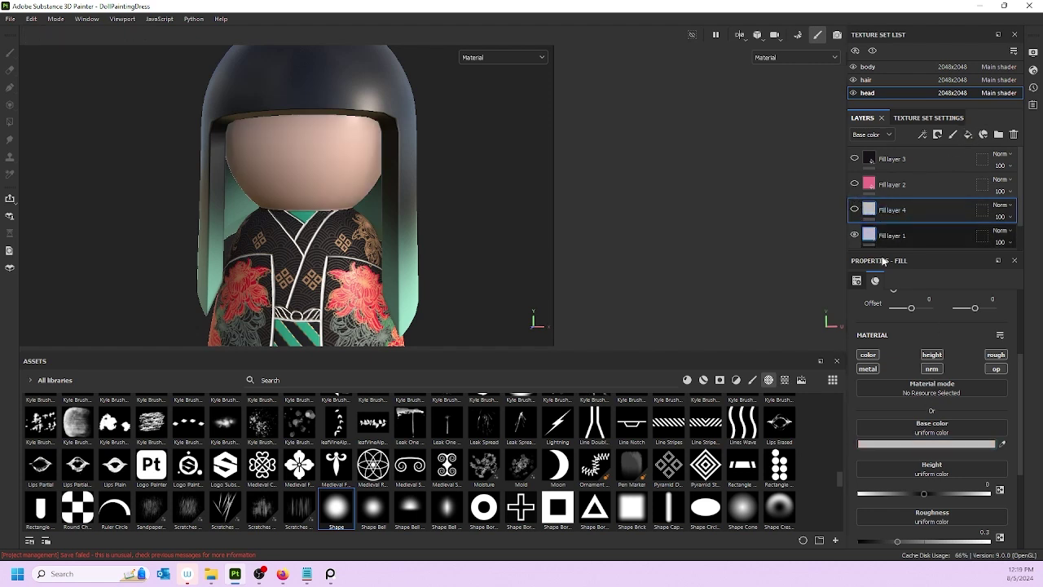
click(880, 236)
click(925, 444)
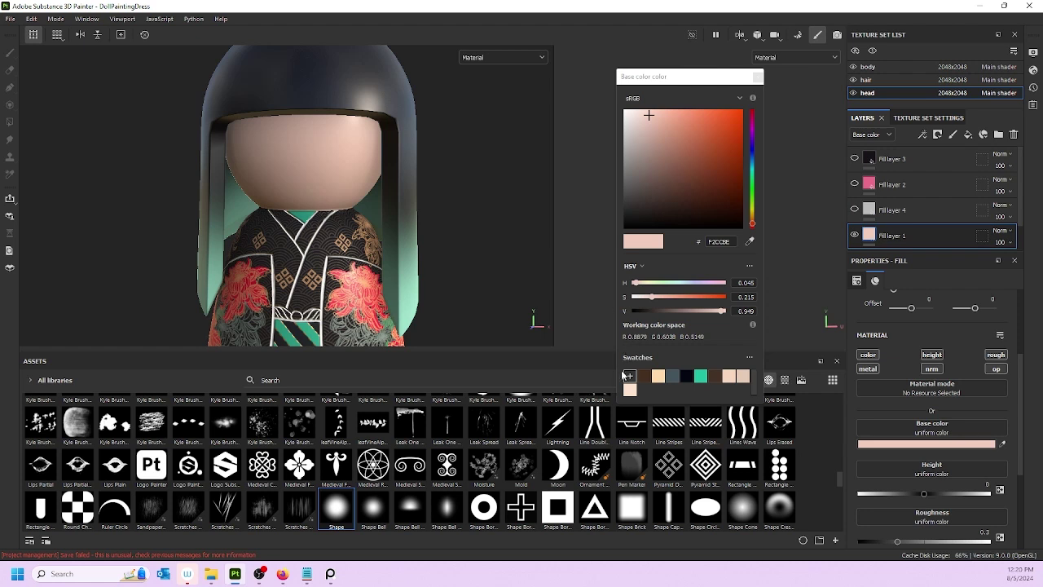
click(628, 375)
drag(671, 121, 675, 120)
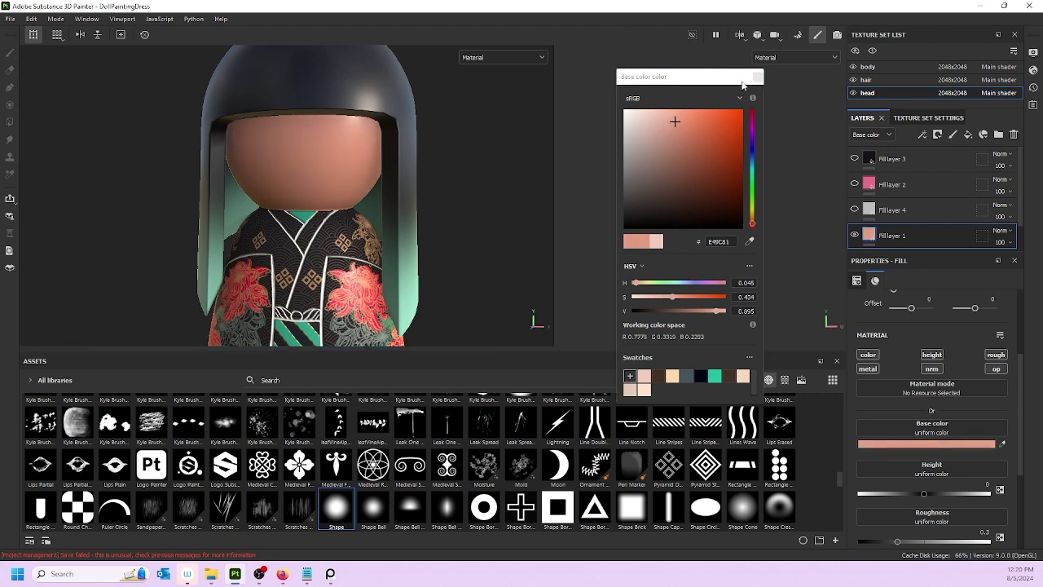
click(629, 376)
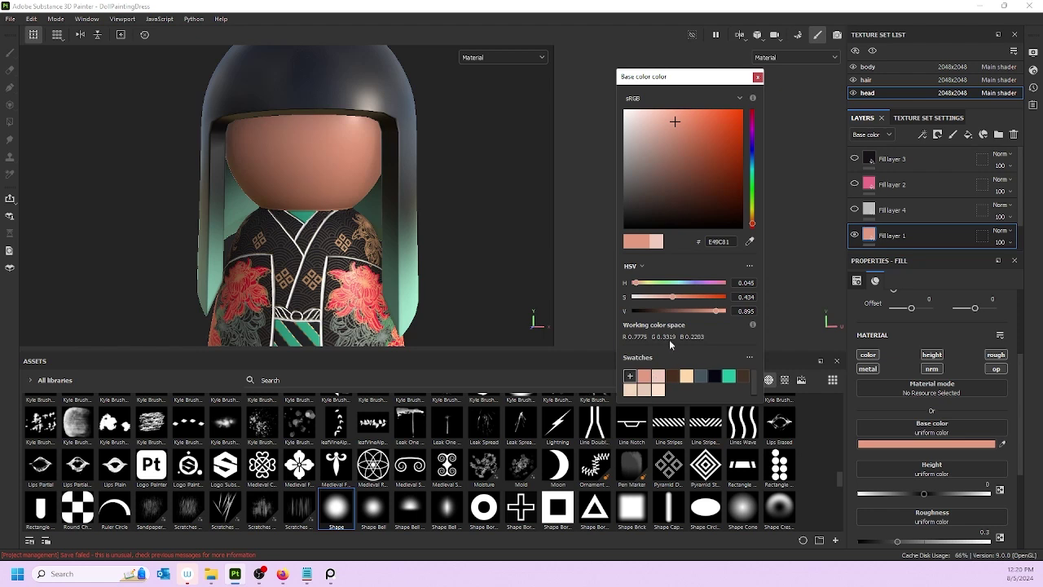
- Show Fill layer 4 with the saved pale skin swatch F2CCBE as its base color, and add a black mask to it
click(865, 210)
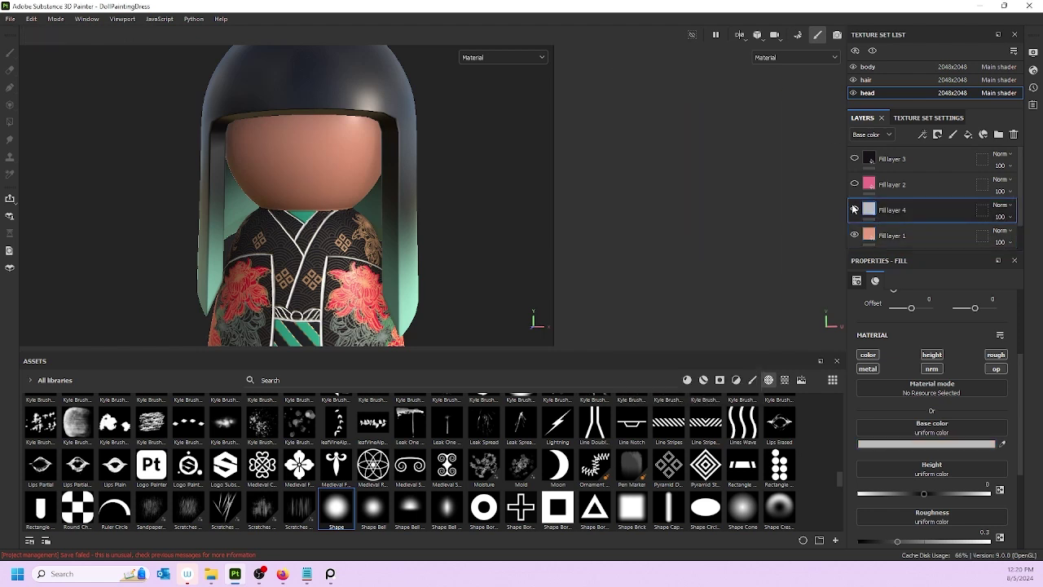
click(853, 209)
click(907, 444)
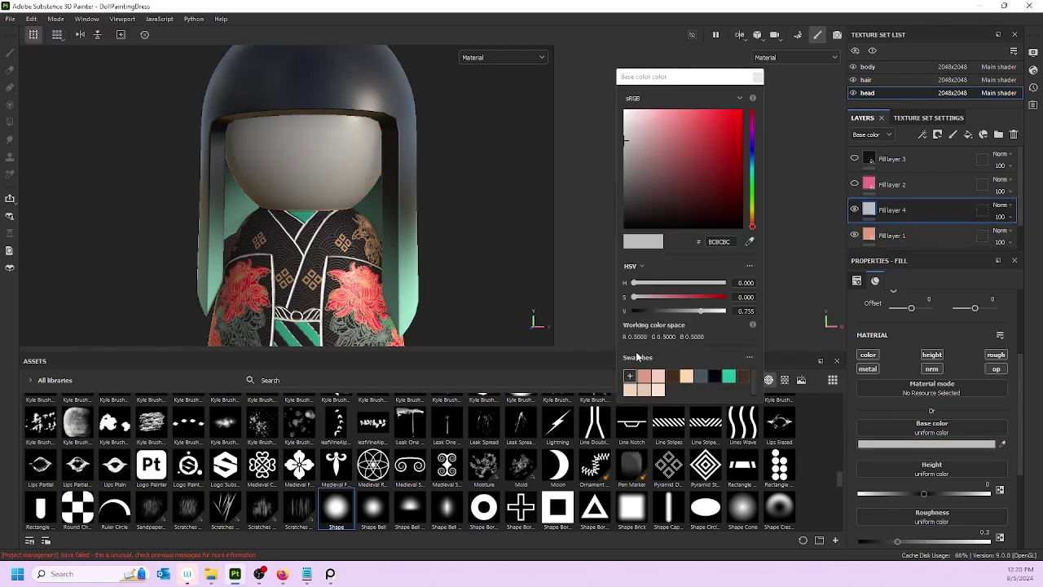
click(653, 377)
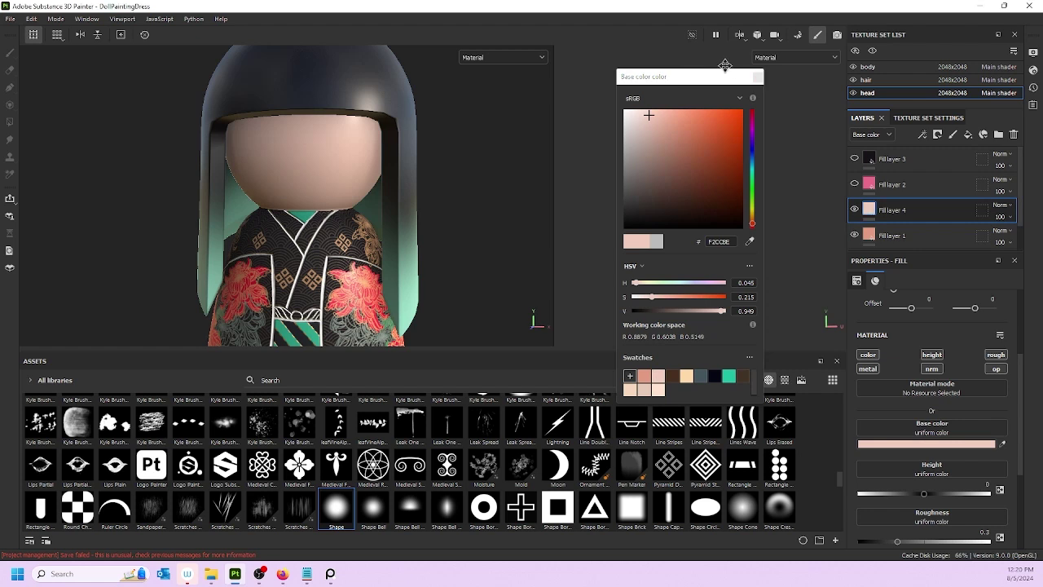
click(757, 77)
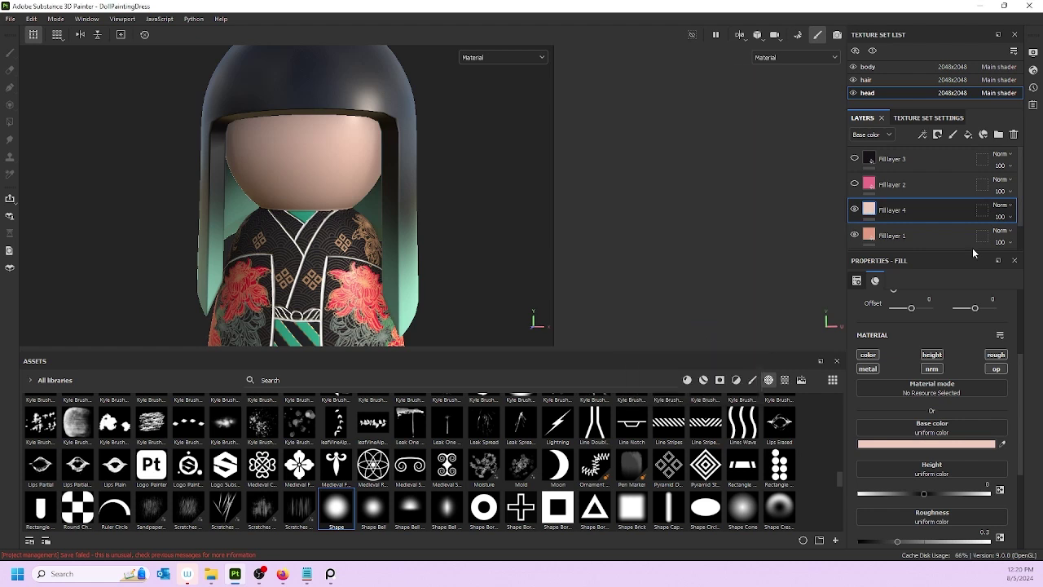
right_click(874, 210)
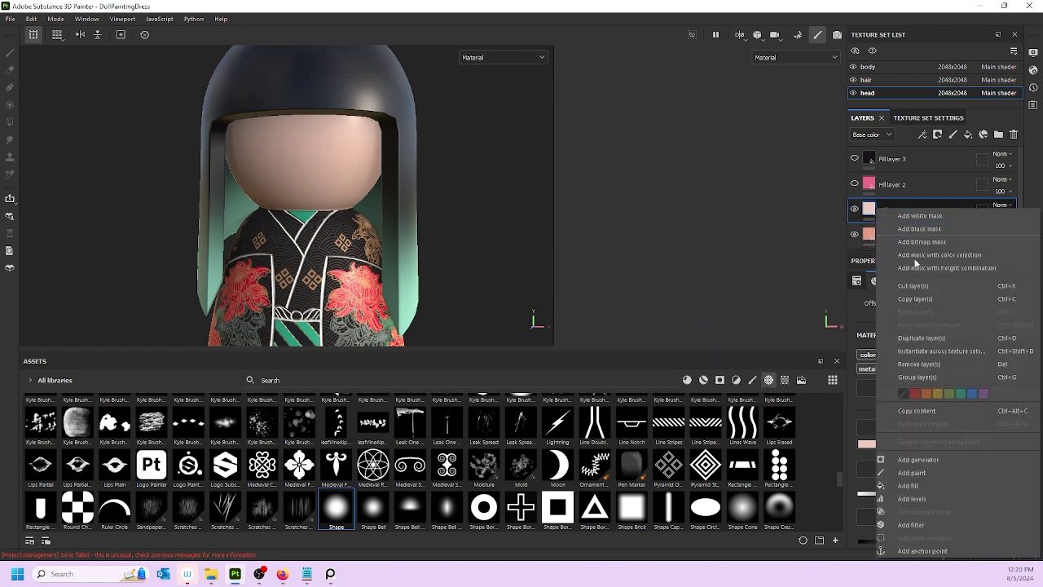
click(919, 228)
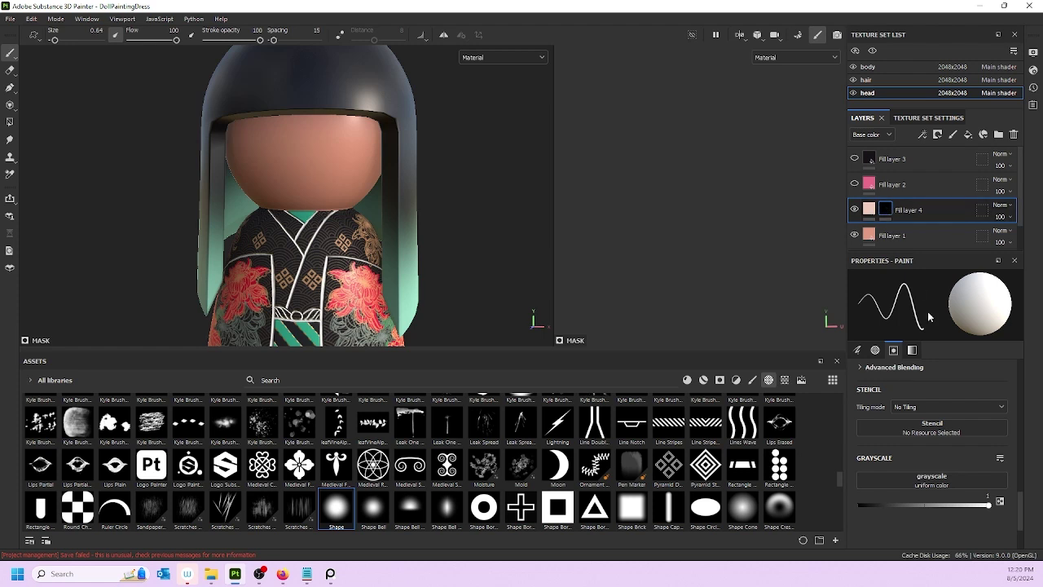
- Add a Blur filter to Fill layer 4's black mask and raise its blur intensity
scroll(936, 461, down, 2)
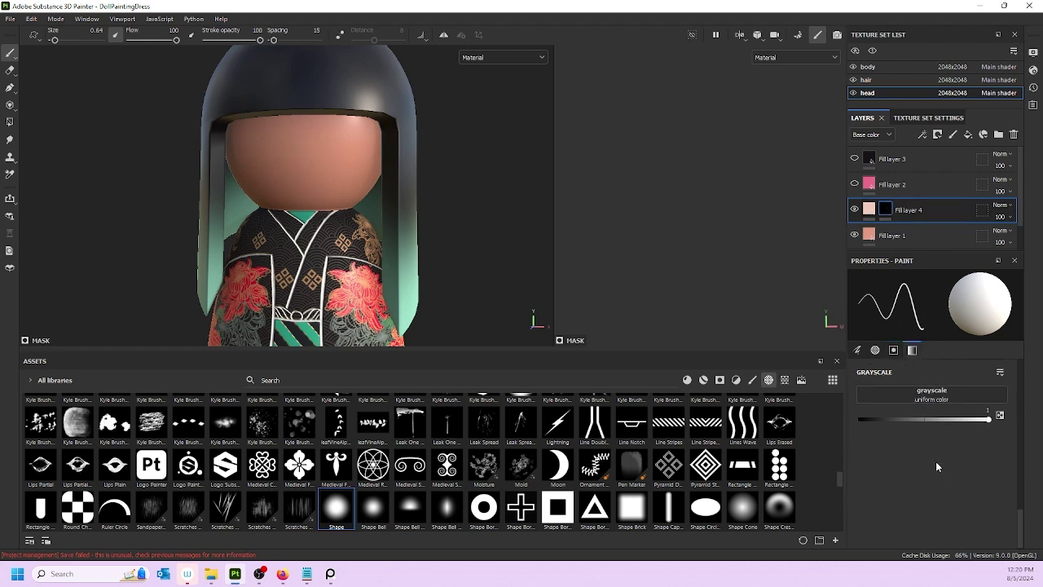
scroll(935, 461, up, 4)
right_click(905, 210)
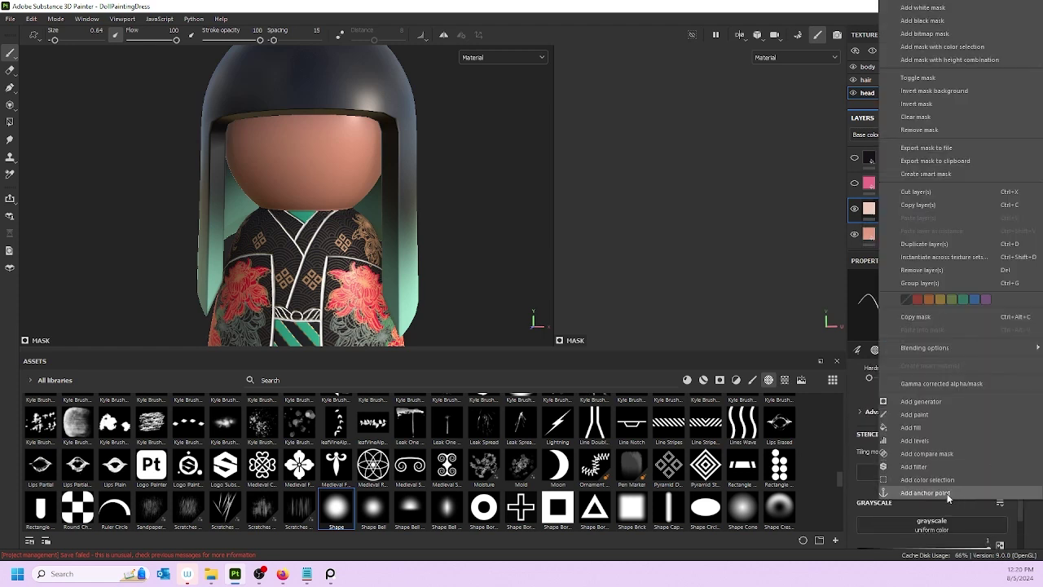
click(914, 466)
click(929, 323)
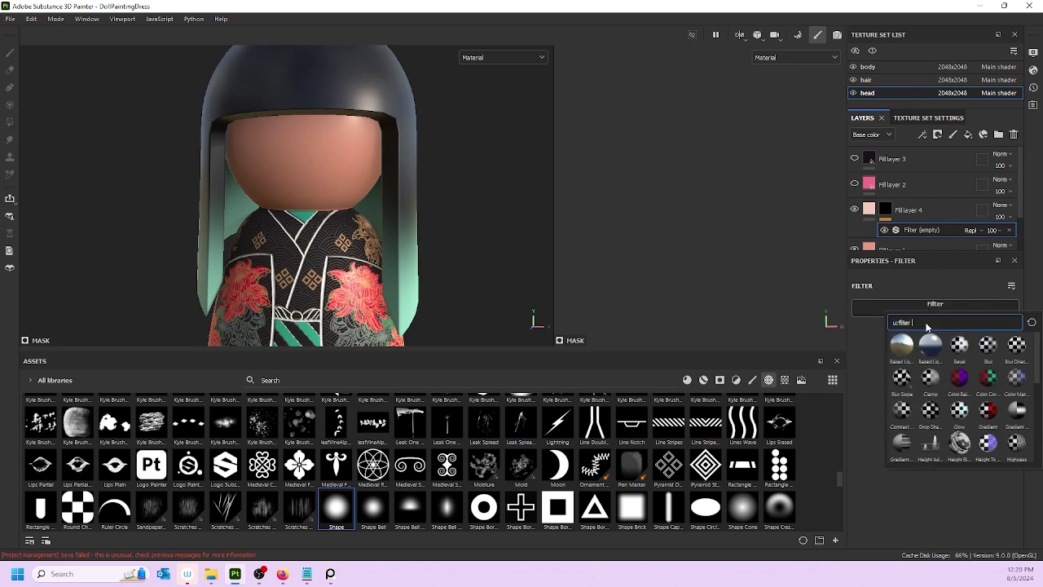
click(987, 357)
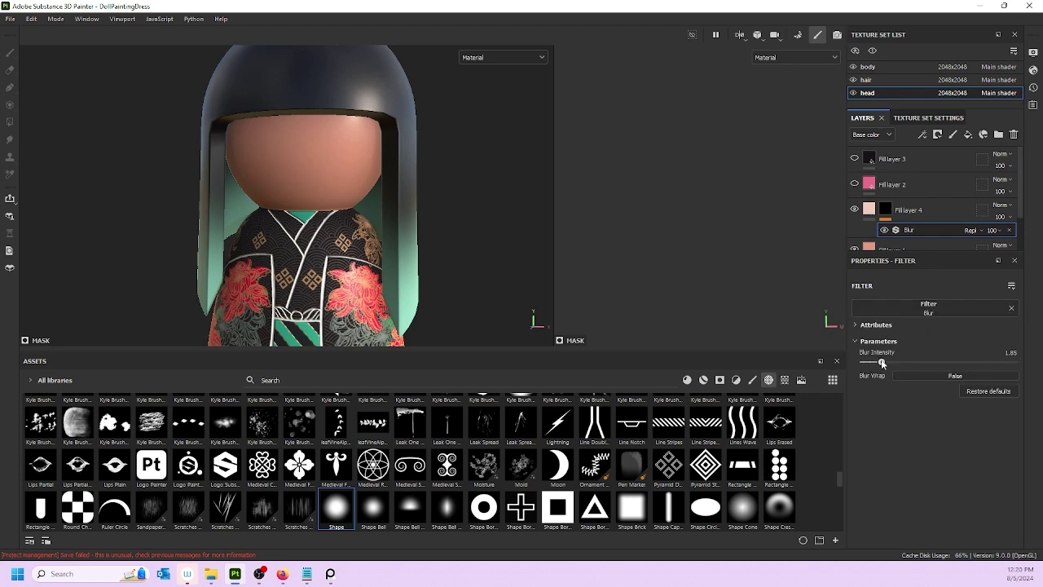
drag(881, 363, 897, 364)
- With Fill layer 4's mask selected for painting, set the brush flow to 49 and the size to 16.62
click(884, 211)
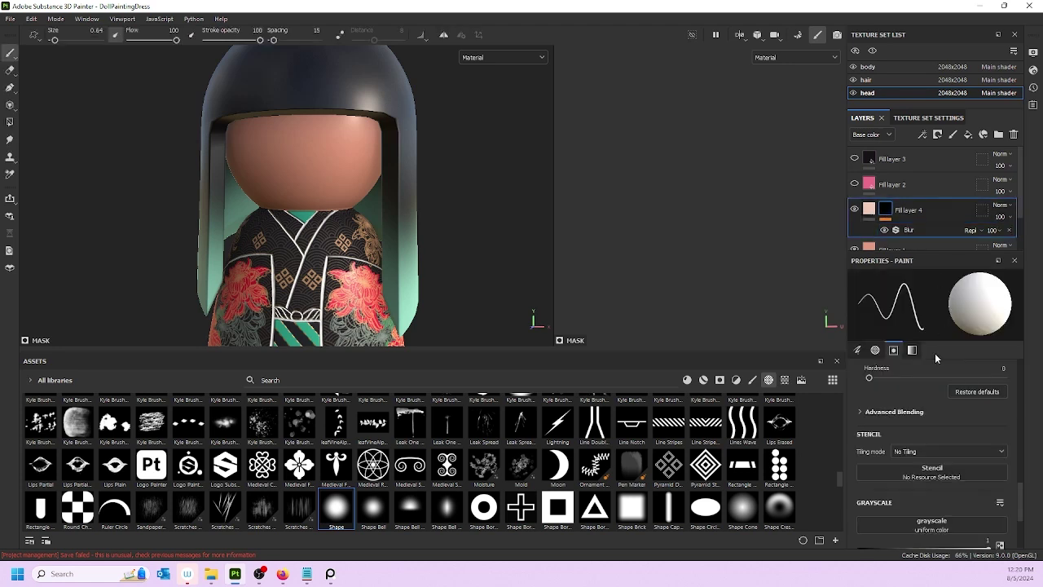
scroll(904, 431, up, 5)
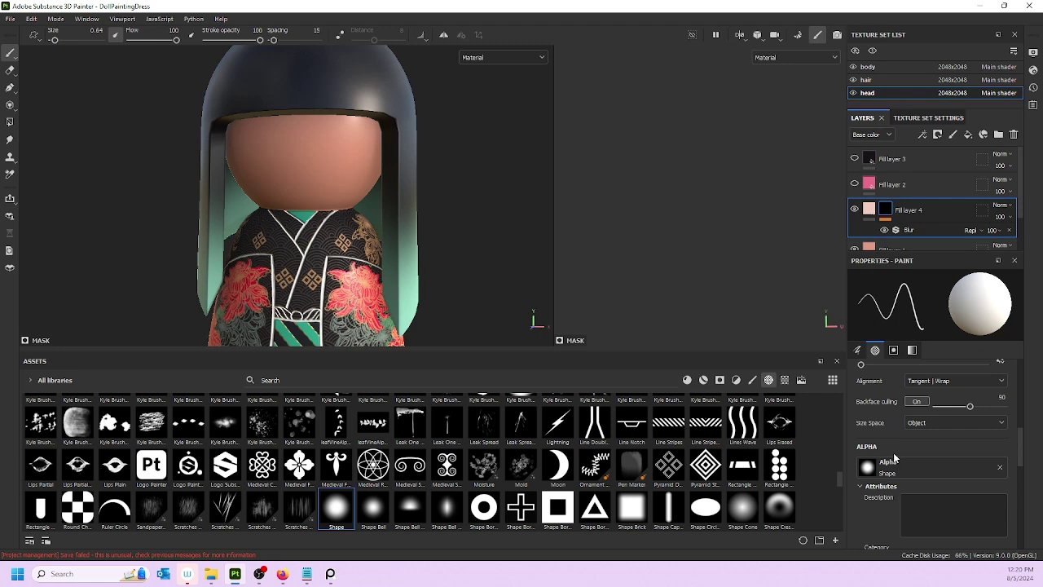
click(893, 458)
scroll(858, 425, up, 6)
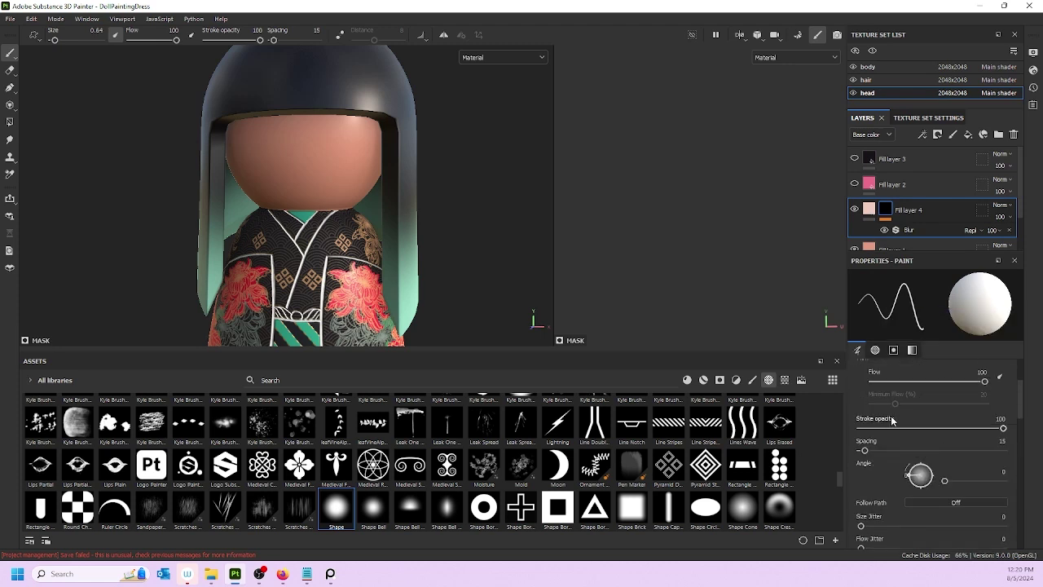
scroll(879, 448, down, 3)
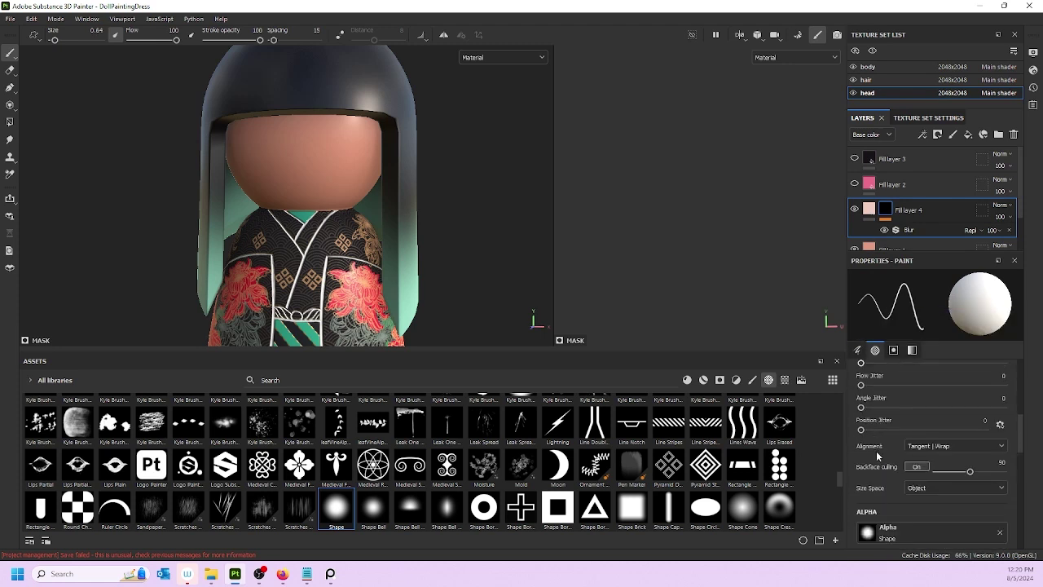
scroll(876, 450, up, 4)
scroll(881, 447, up, 2)
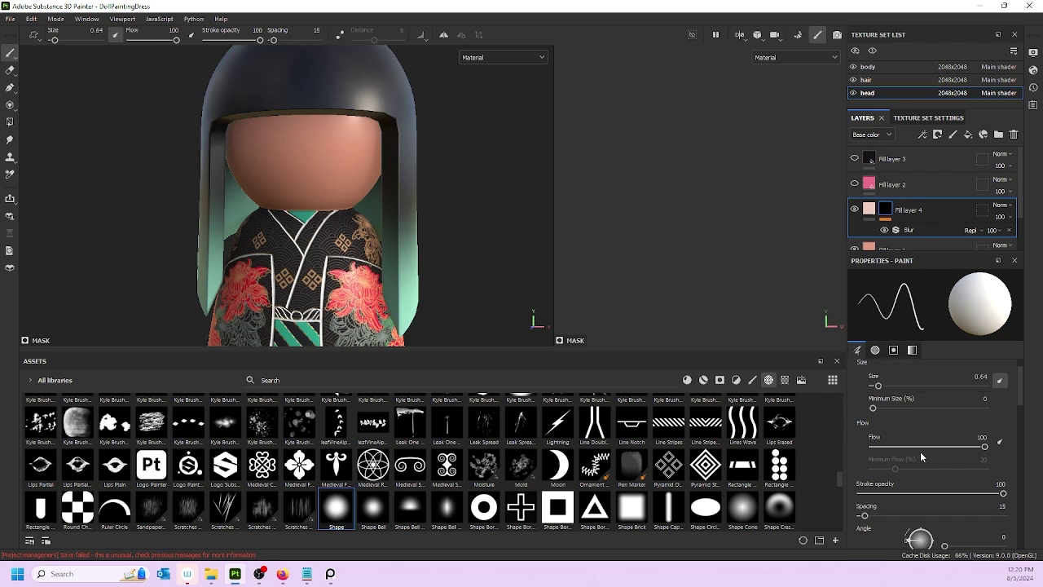
drag(955, 446, 926, 447)
scroll(896, 428, up, 1)
drag(877, 418, 918, 419)
- Set the brush's stroke opacity to 30 and enlarge its size to 47.28
scroll(877, 442, down, 3)
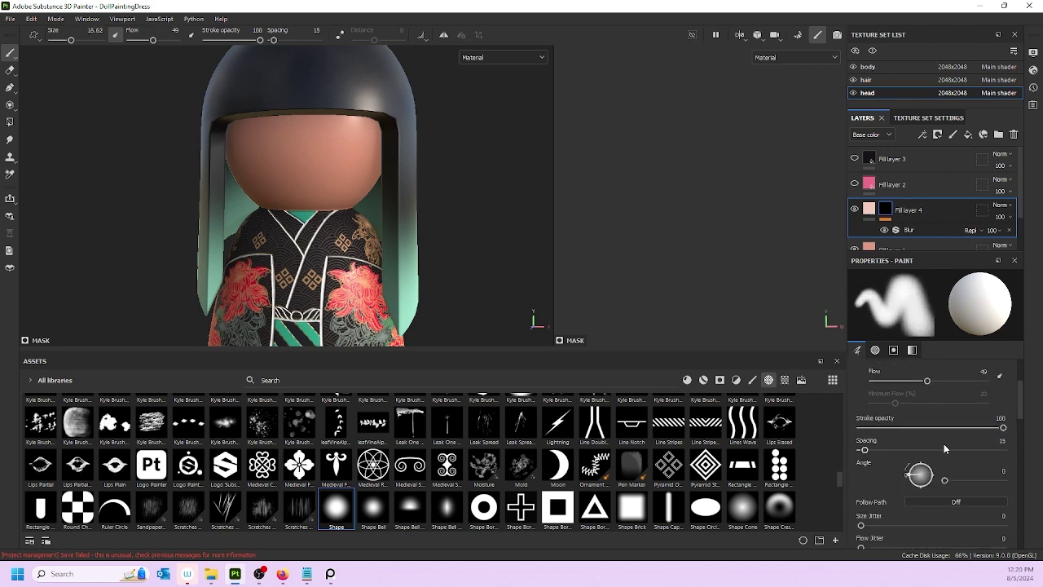
click(979, 429)
drag(980, 429, 903, 427)
scroll(894, 387, up, 2)
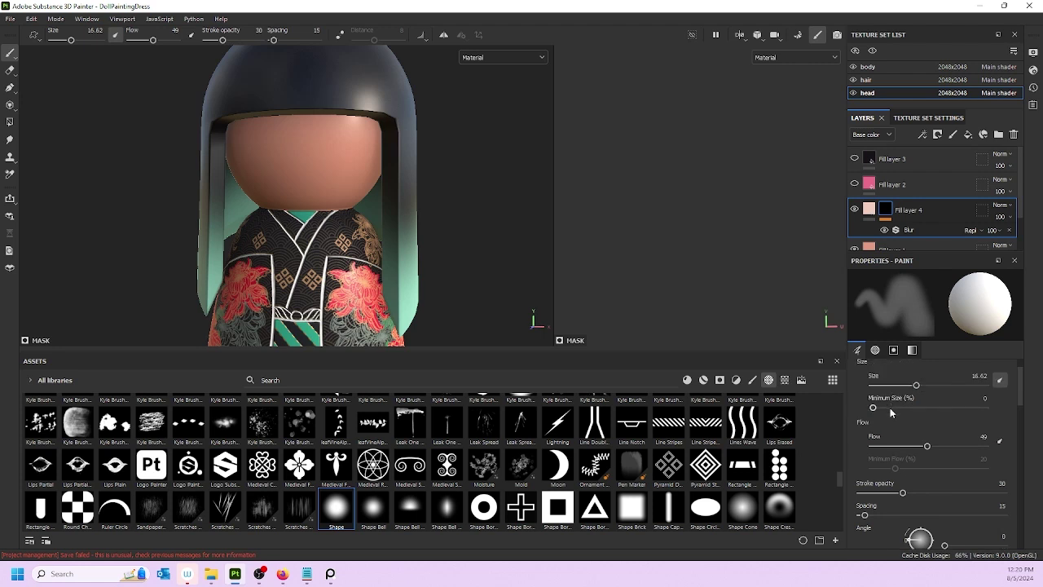
drag(918, 385, 925, 385)
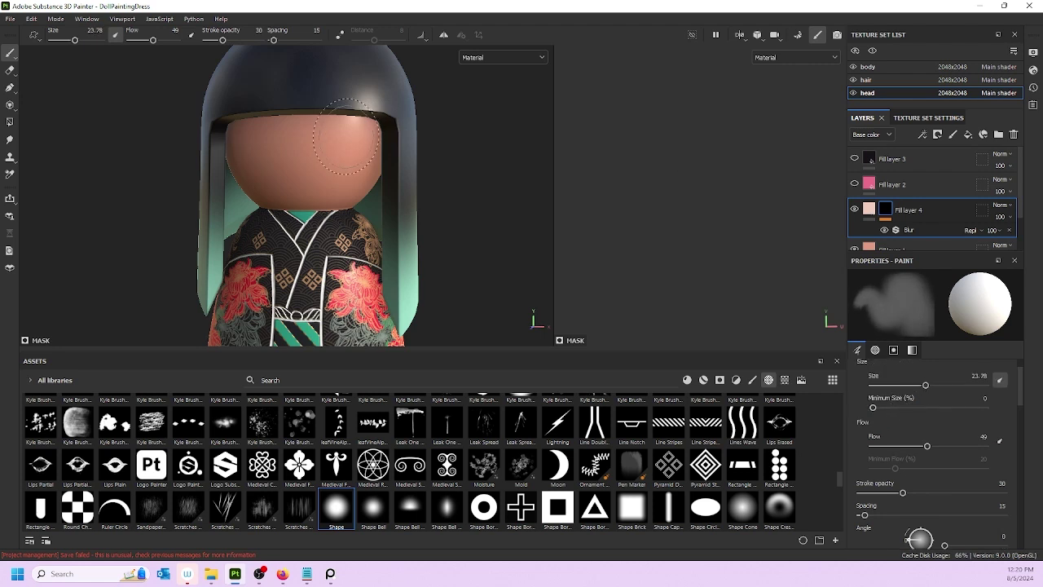
key(bracketright)
key(bracketright)
key(bracketright)
key(bracketright)
key(bracketright)
key(bracketright)
key(bracketright)
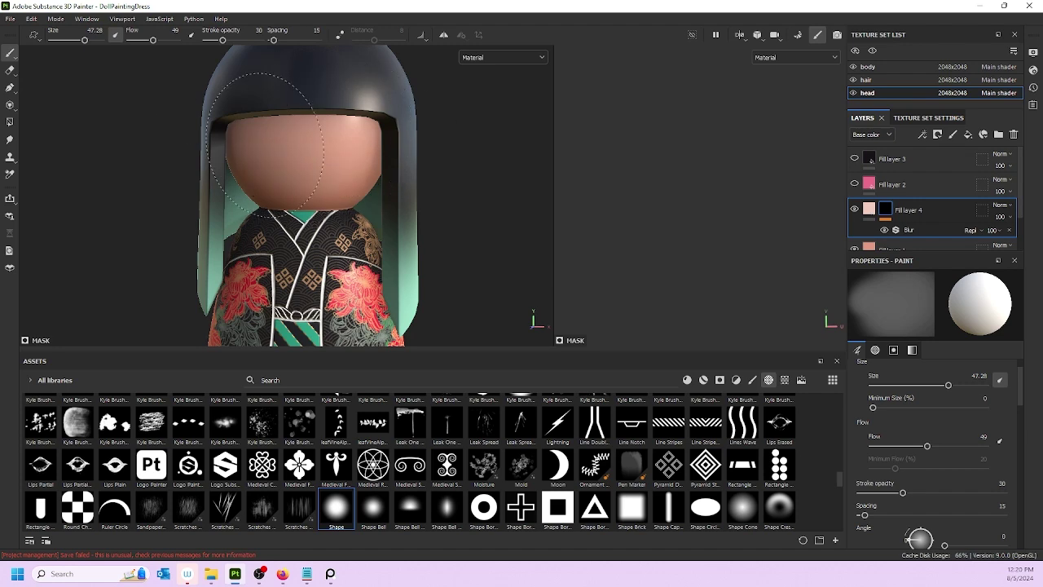
- Paint soft strokes over the doll's face in Fill layer 4's mask to build up the pale skin tone
scroll(387, 110, down, 1)
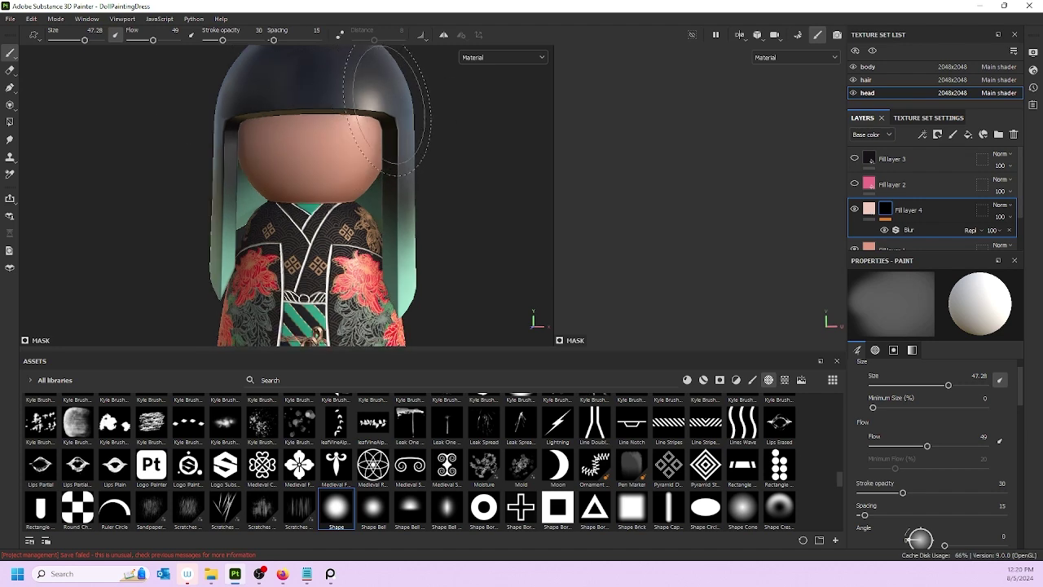
scroll(306, 173, down, 2)
mouse_move(307, 172)
alt+mouse_down()
mouse_move(386, 186)
mouse_move(290, 177)
mouse_move(297, 165)
mouse_move(278, 159)
mouse_move(294, 154)
alt+mouse_up()
scroll(297, 164, up, 1)
scroll(297, 163, up, 1)
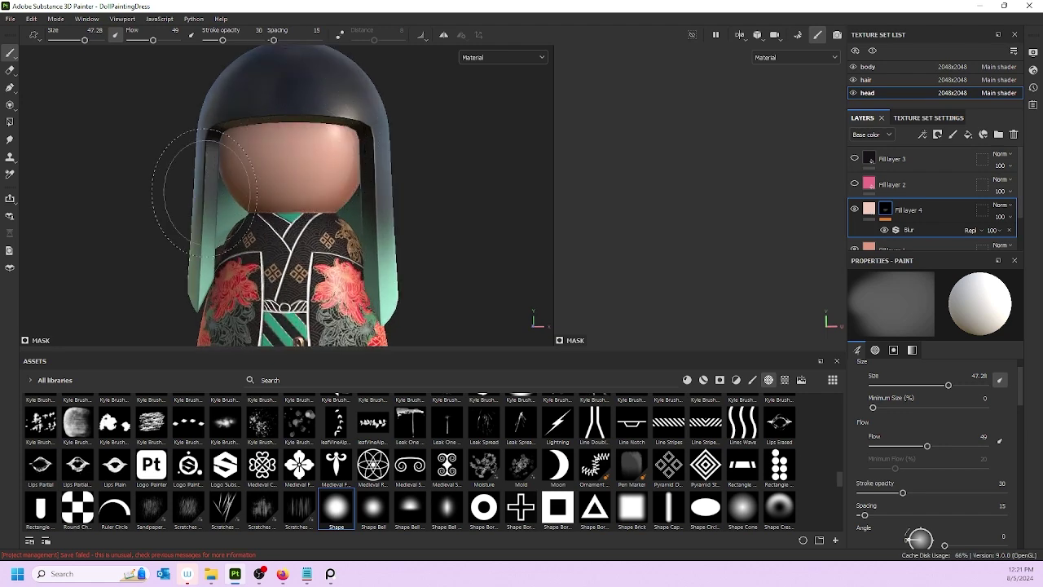
mouse_move(222, 194)
alt+mouse_down()
mouse_move(424, 226)
mouse_move(376, 220)
alt+mouse_up()
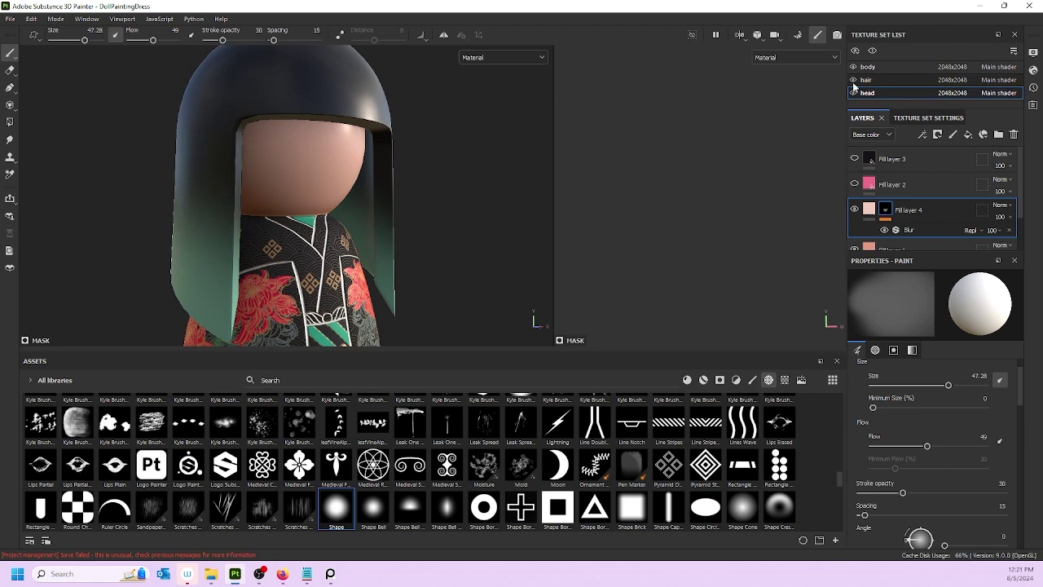
- Hide the hair texture set and continue softly painting Fill layer 4's mask across the exposed face
mouse_move(204, 228)
alt+mouse_down()
mouse_move(151, 233)
mouse_move(112, 206)
mouse_move(156, 226)
alt+mouse_up()
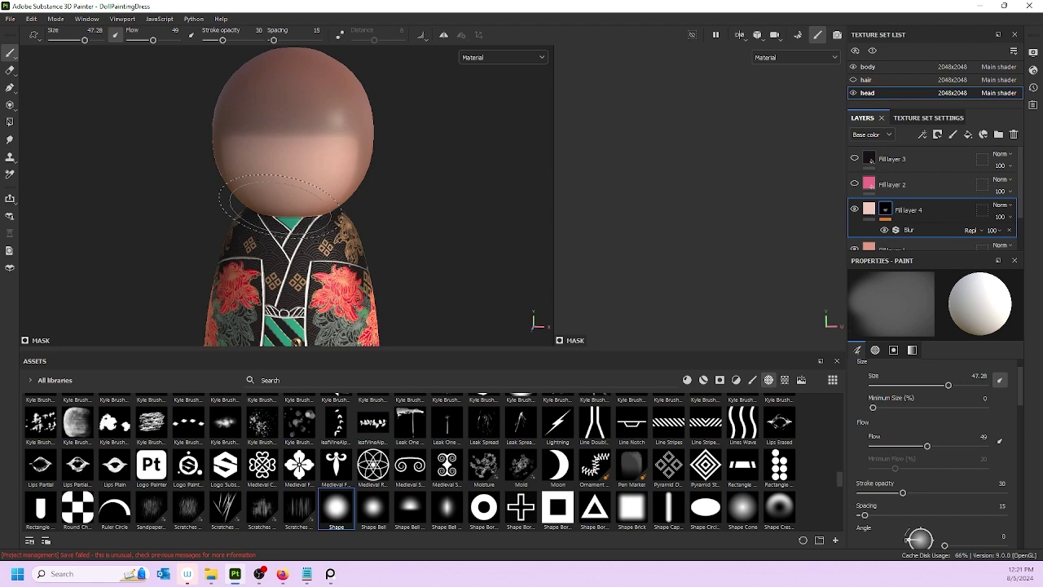
mouse_move(277, 195)
alt+mouse_down()
mouse_move(514, 170)
mouse_move(487, 180)
alt+mouse_up()
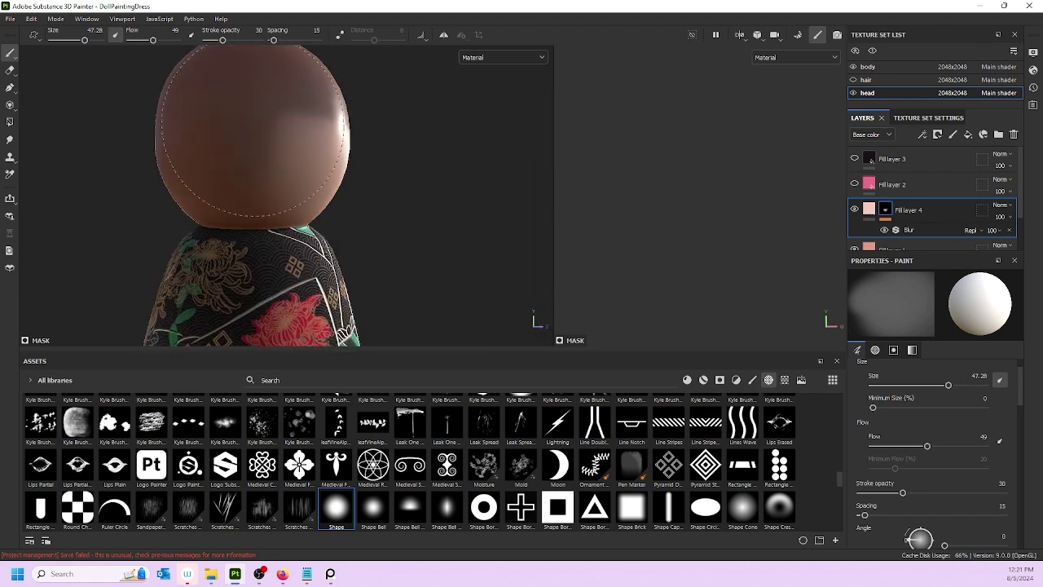
alt+drag(383, 147, 236, 145)
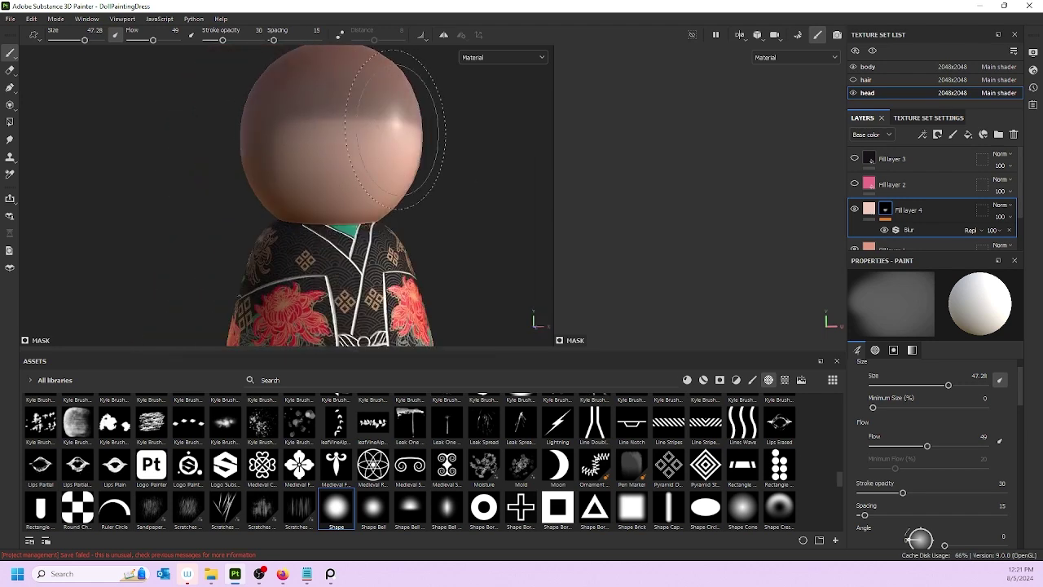
alt+drag(396, 130, 326, 137)
alt+drag(385, 153, 421, 151)
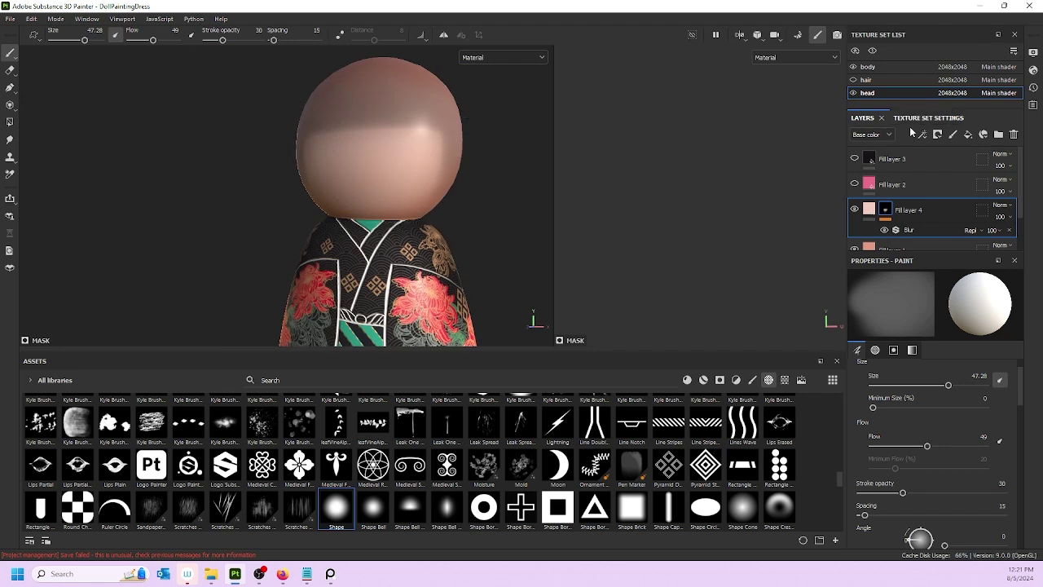
- Briefly preview Fill layer 3 and the pink Fill layer 2 on the head, leaving both hidden
click(854, 159)
click(853, 159)
click(853, 185)
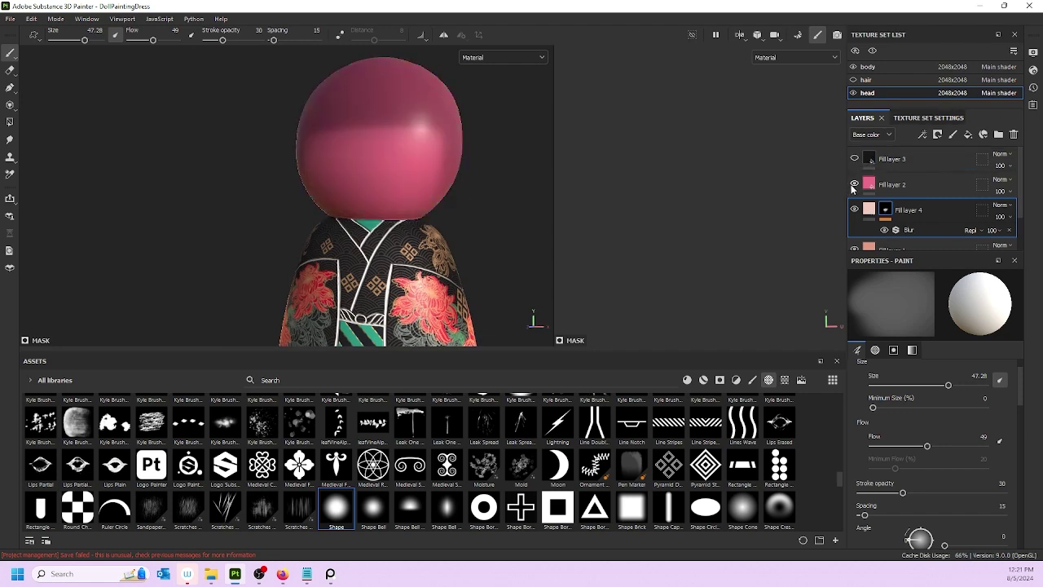
click(853, 185)
- Show the hair texture set again and touch up the face edges in Fill layer 4's mask with black
click(853, 79)
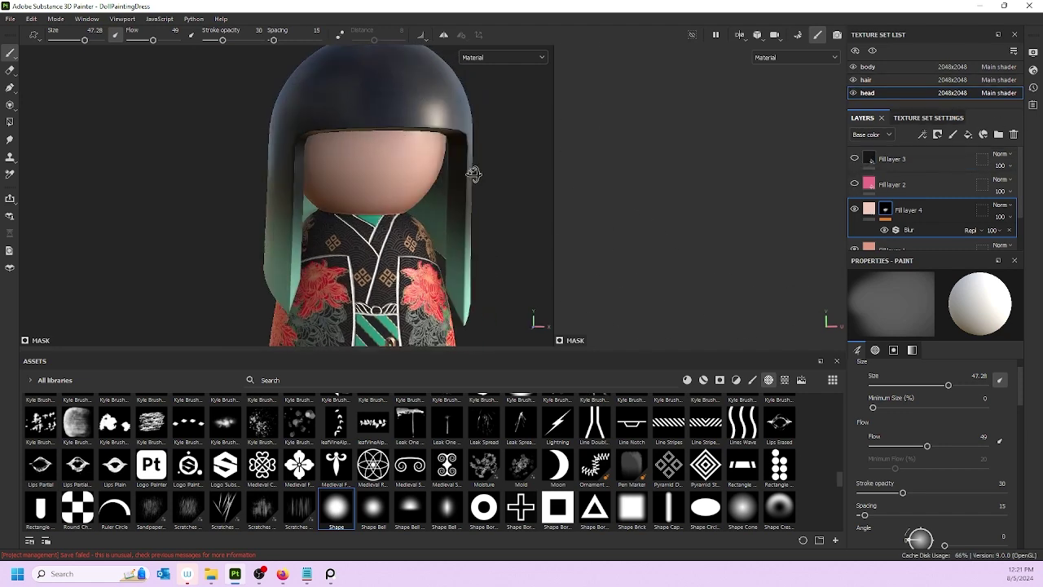
mouse_move(474, 173)
alt+mouse_down()
mouse_move(491, 174)
mouse_move(344, 168)
mouse_move(567, 174)
mouse_move(411, 181)
alt+mouse_up()
mouse_move(323, 178)
alt+mouse_down()
mouse_move(388, 169)
mouse_move(381, 162)
alt+mouse_up()
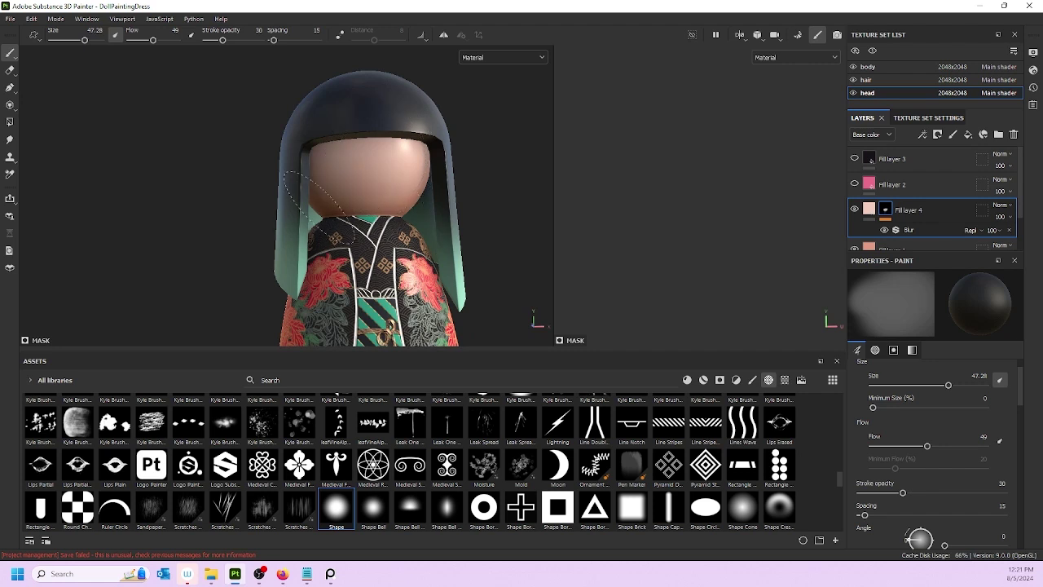
mouse_move(423, 245)
alt+mouse_down()
mouse_move(316, 282)
mouse_move(294, 240)
mouse_move(244, 195)
alt+mouse_up()
scroll(319, 259, down, 3)
- Change Fill layer 1's base color to the pinker skin shade E59393
scroll(937, 208, down, 1)
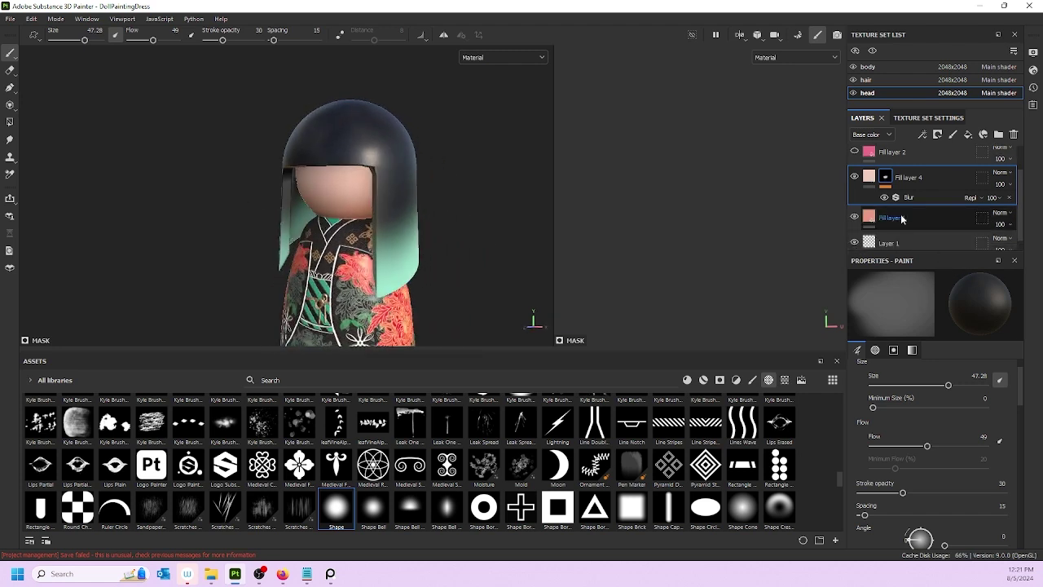
click(892, 218)
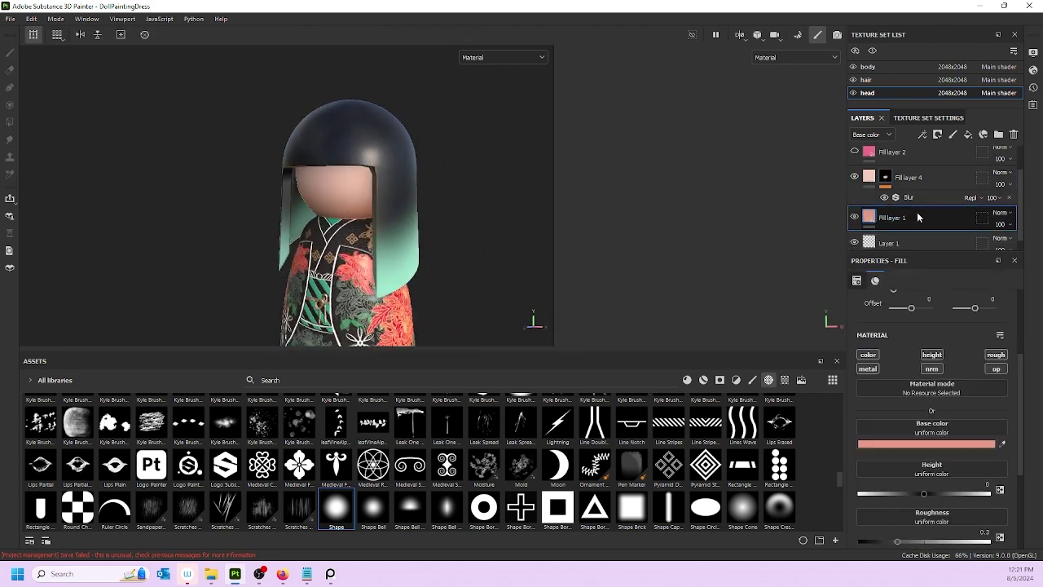
click(926, 443)
drag(675, 122, 666, 120)
click(752, 223)
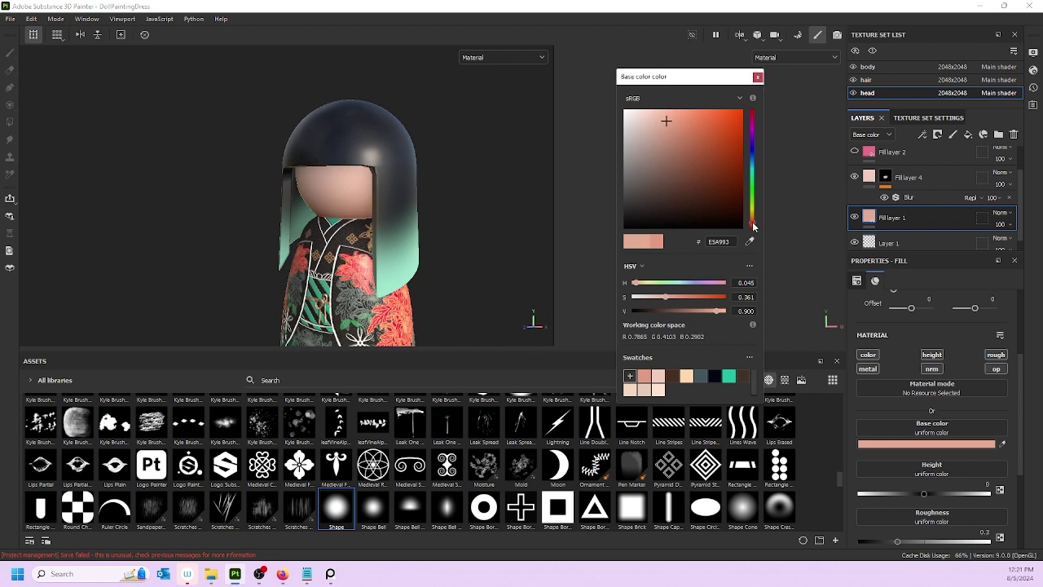
click(751, 123)
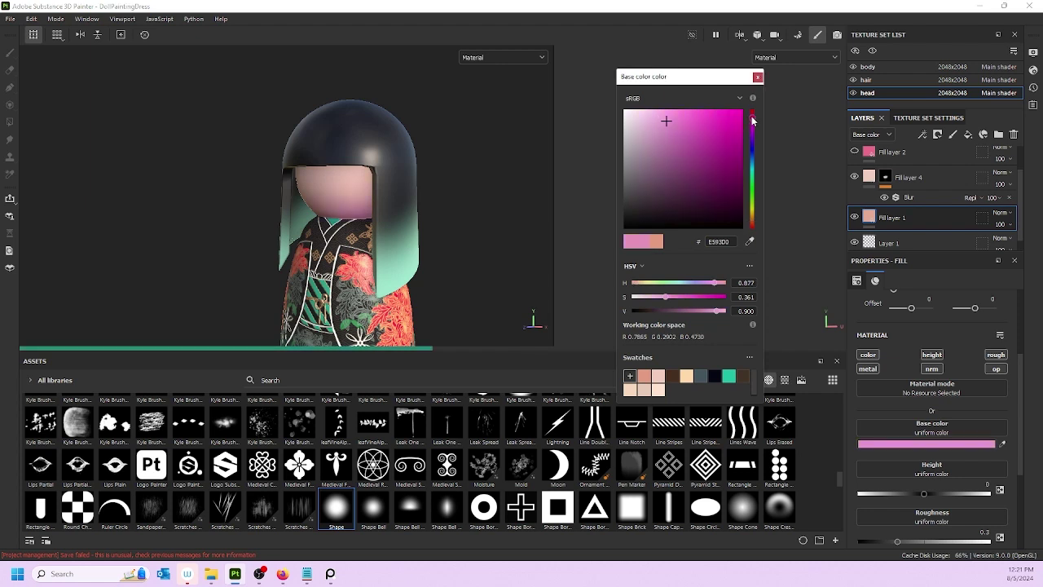
click(752, 118)
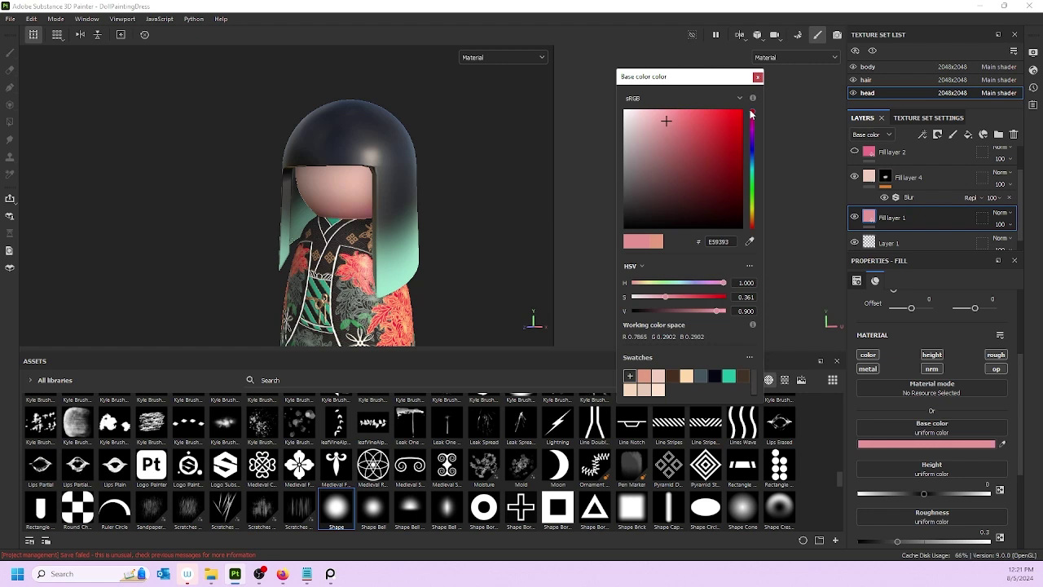
alt+drag(333, 186, 395, 181)
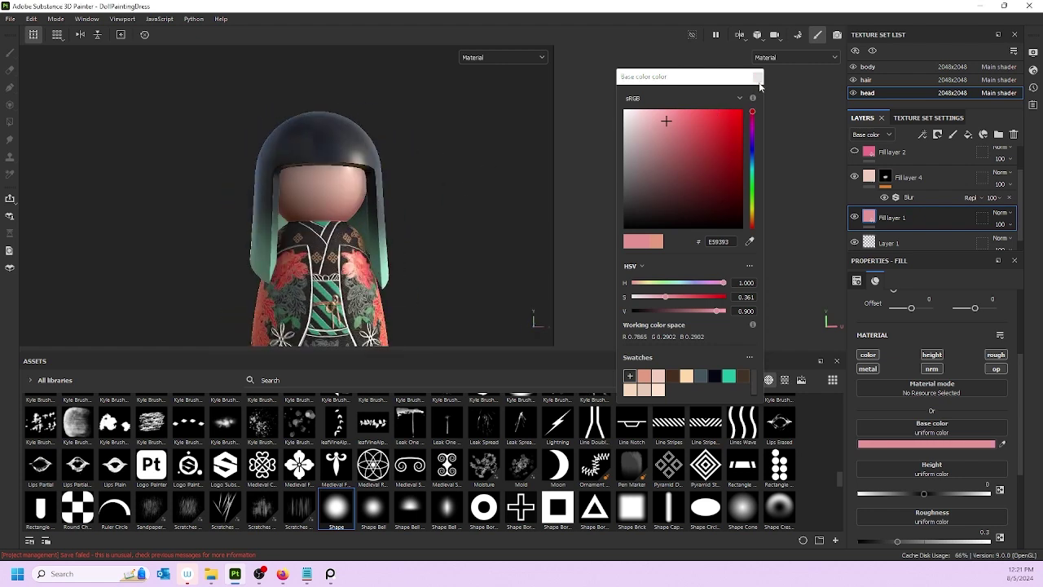
click(758, 78)
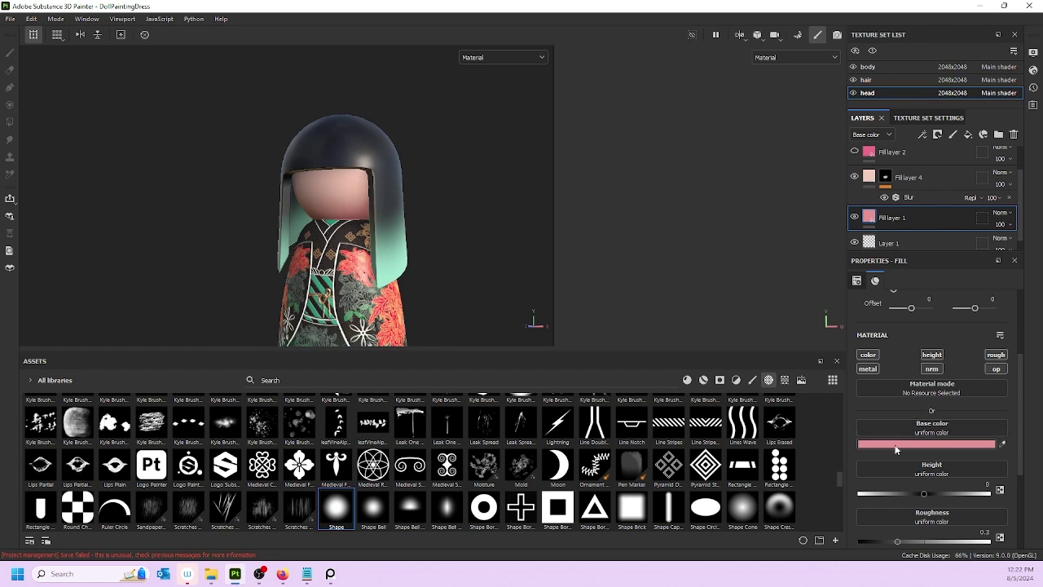
- Save Fill layer 1's base color E59393 as a swatch
click(926, 443)
click(630, 377)
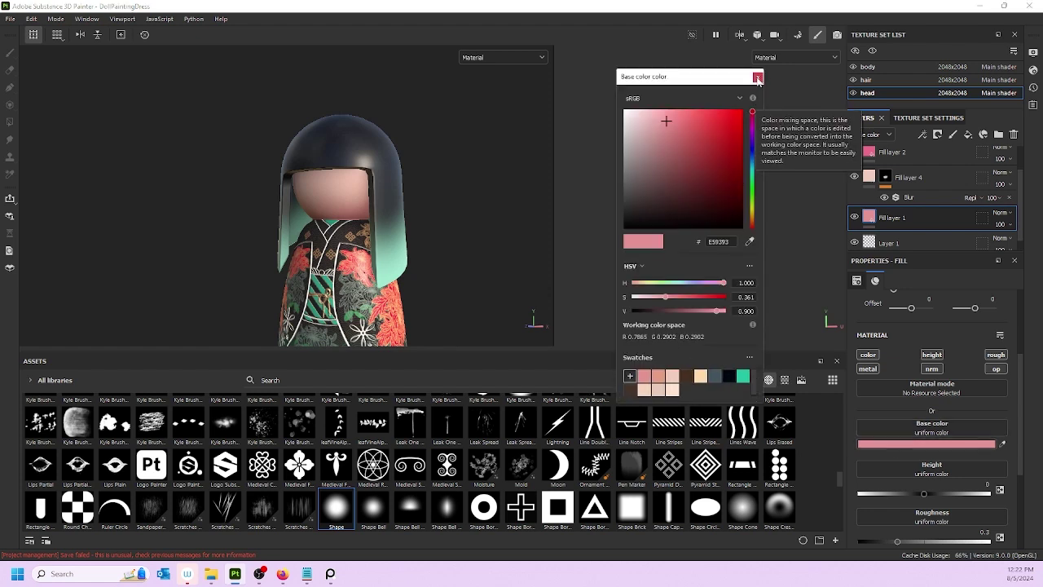
click(758, 77)
- Show the pink Fill layer 2 on the head and add a black mask to it
scroll(377, 229, up, 5)
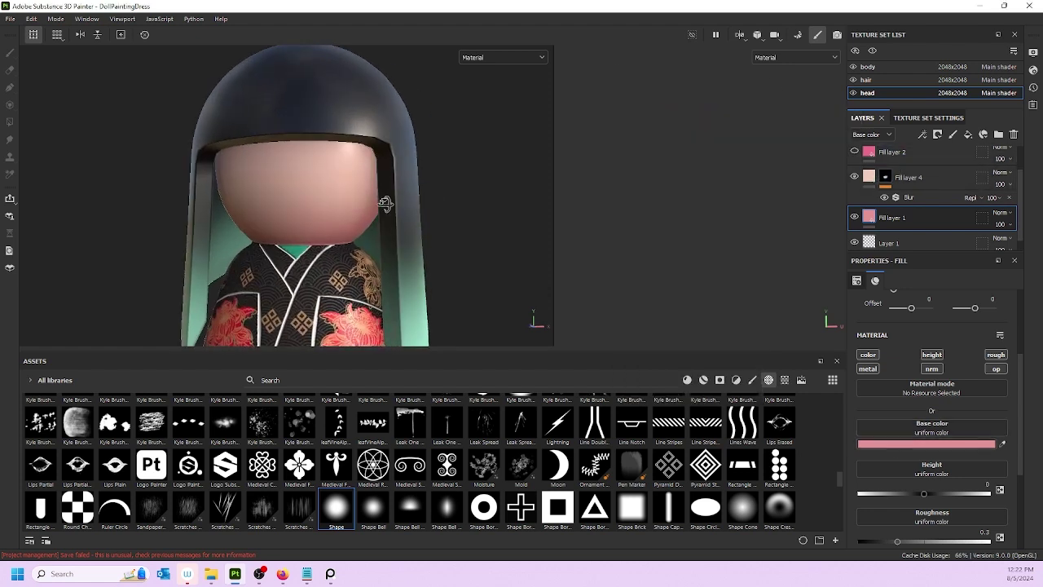
click(854, 152)
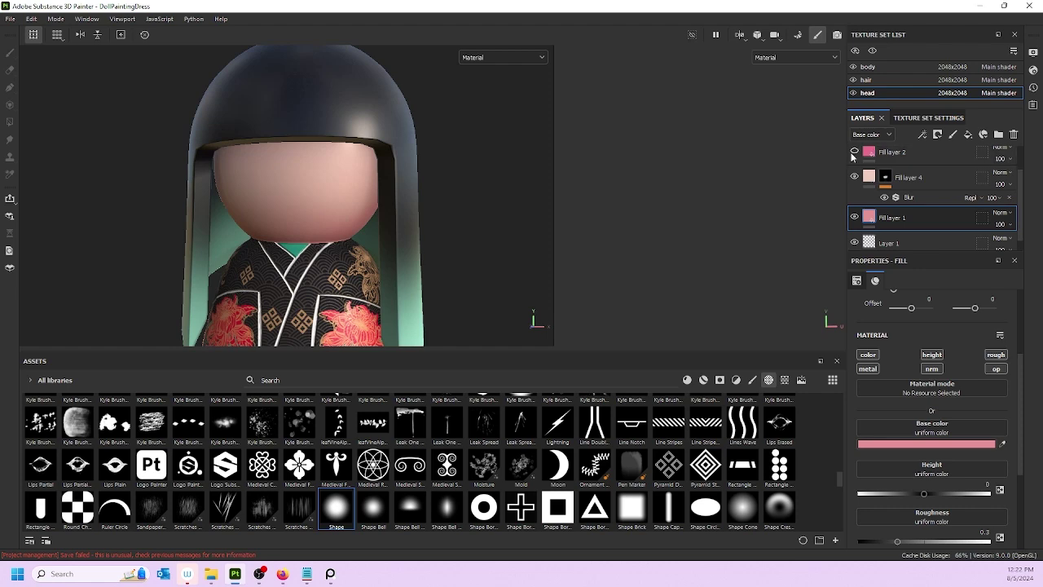
click(876, 153)
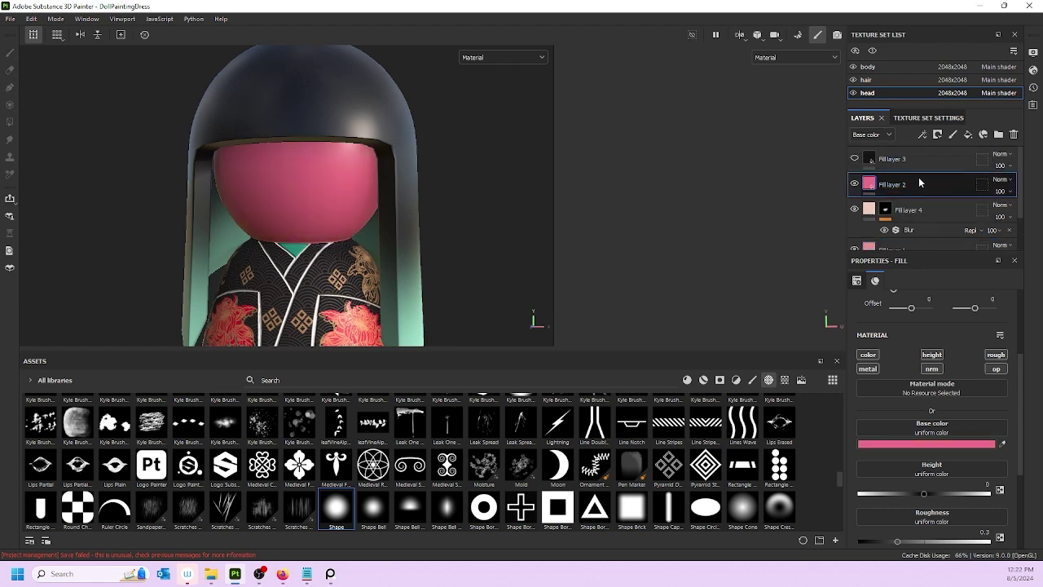
right_click(903, 184)
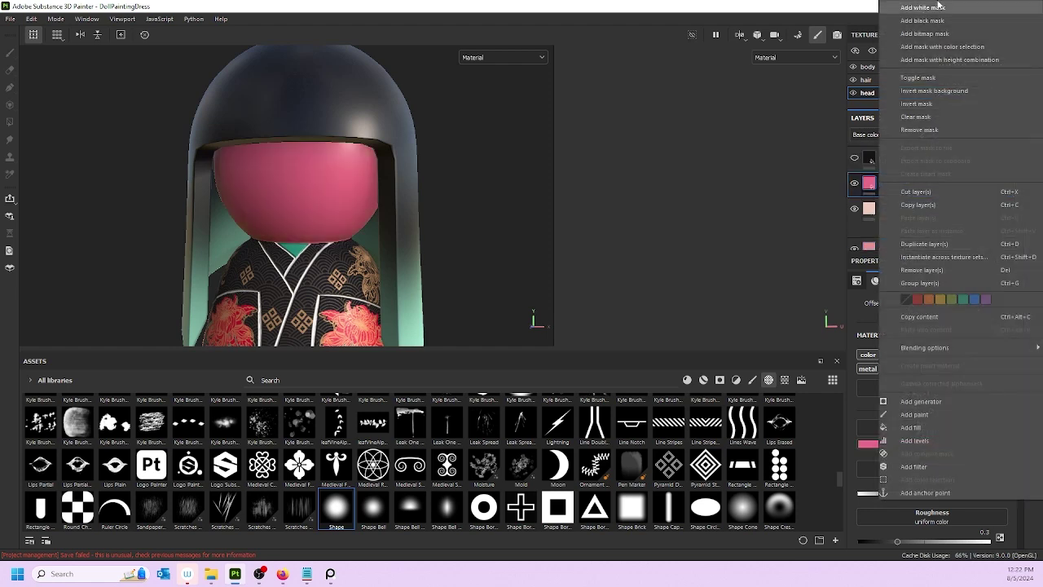
click(921, 21)
key(1)
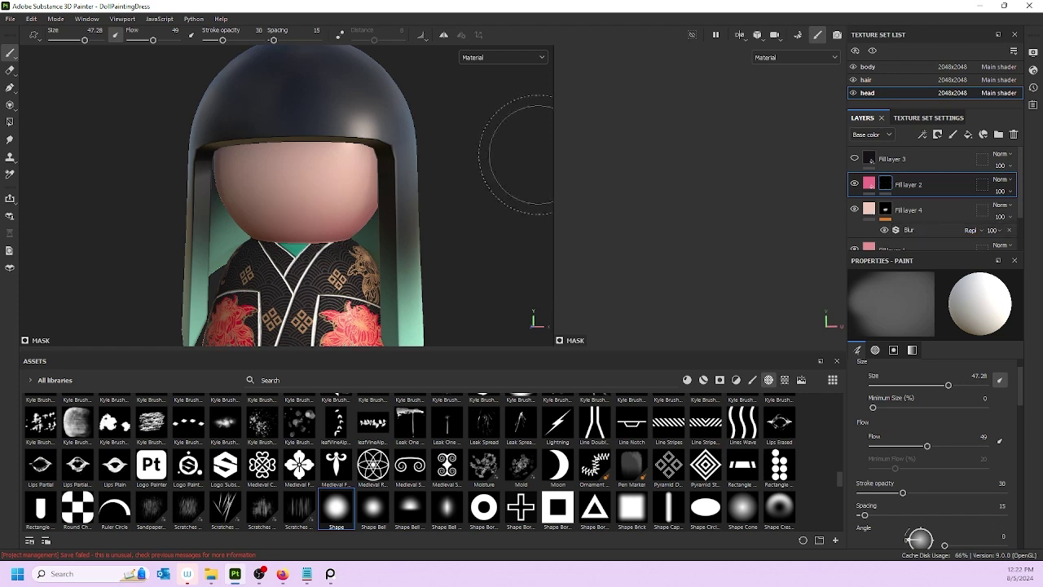
- Turn on symmetry for painting Fill layer 2's mask and reduce the brush size to about 30
key(bracketleft)
key(bracketleft)
key(bracketleft)
key(bracketleft)
key(bracketleft)
key(bracketleft)
key(bracketleft)
key(bracketleft)
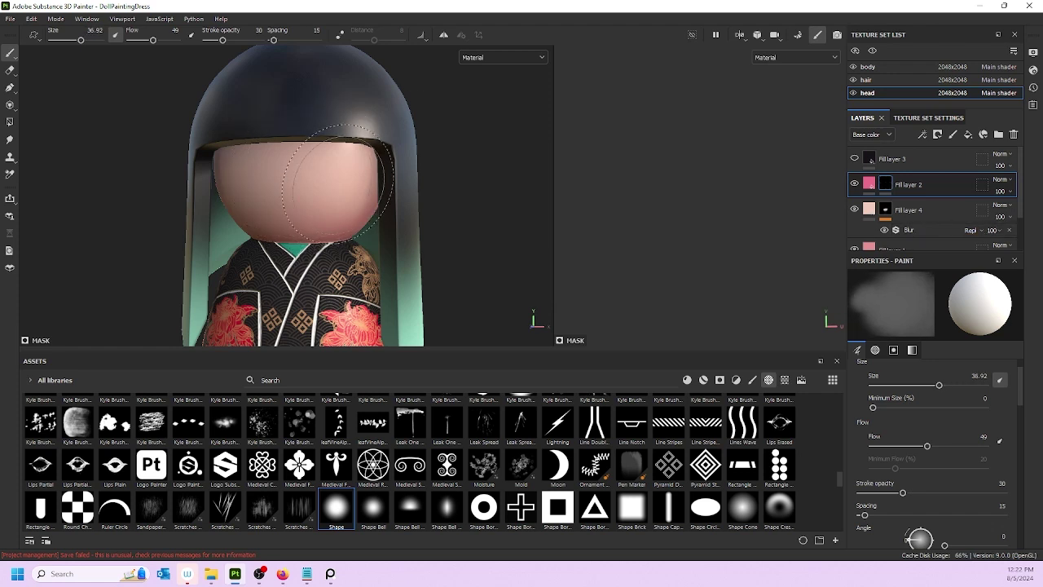
click(443, 34)
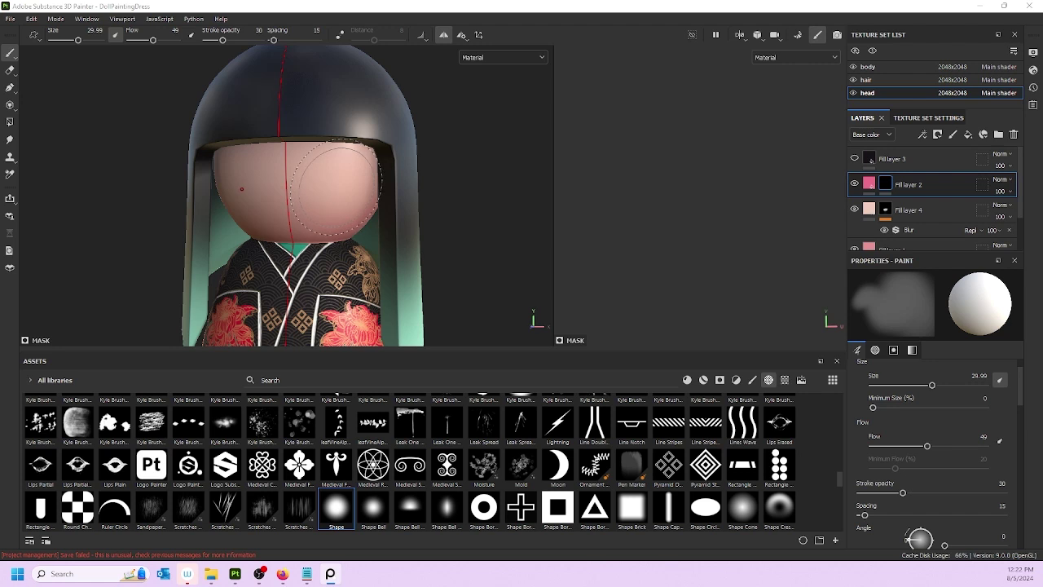
- Paint mirrored pink blush on both cheeks in Fill layer 2's mask with a brush size of 20.04
ctrl+right_drag(339, 189, 302, 189)
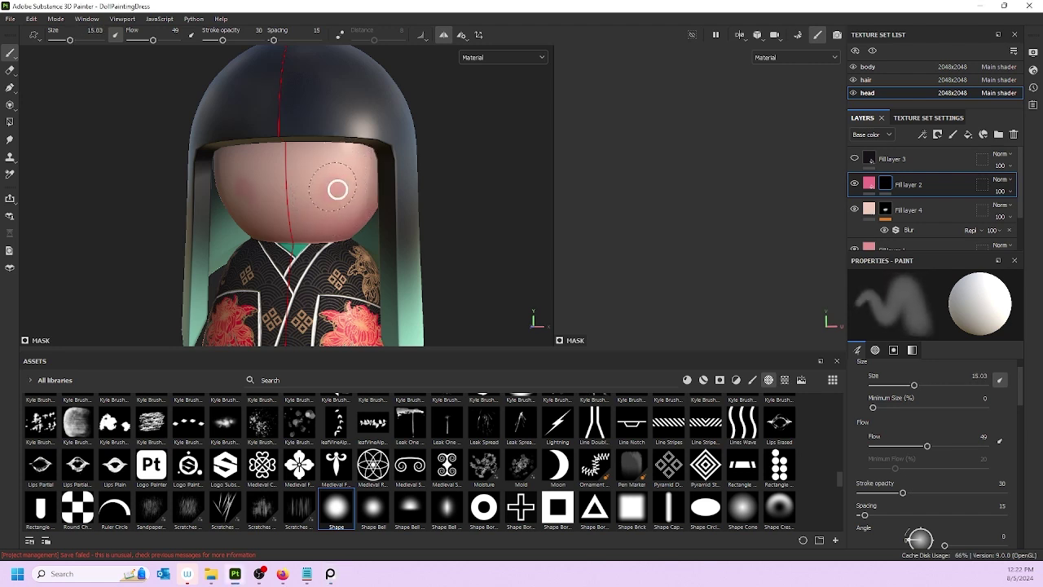
mouse_move(413, 277)
alt+mouse_down()
mouse_move(459, 280)
mouse_move(421, 272)
mouse_move(440, 260)
mouse_move(391, 242)
mouse_move(388, 253)
alt+mouse_up()
key(ctrl+z)
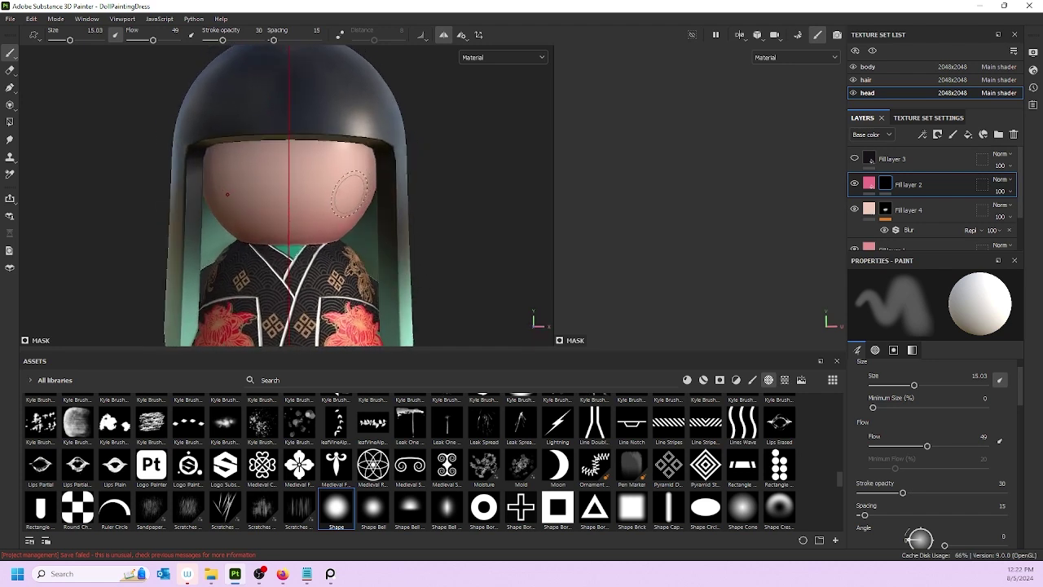
key(bracketright)
key(bracketright)
key(bracketright)
key(bracketright)
key(bracketright)
drag(347, 196, 343, 196)
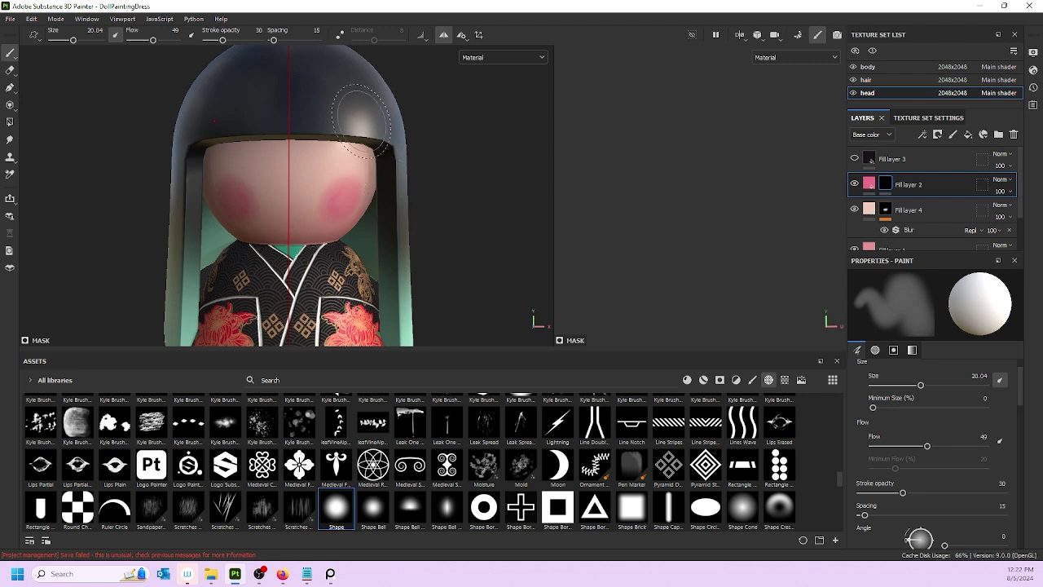
- Add a Blur filter to Fill layer 2's mask and set its blur intensity to 3.99
right_click(933, 190)
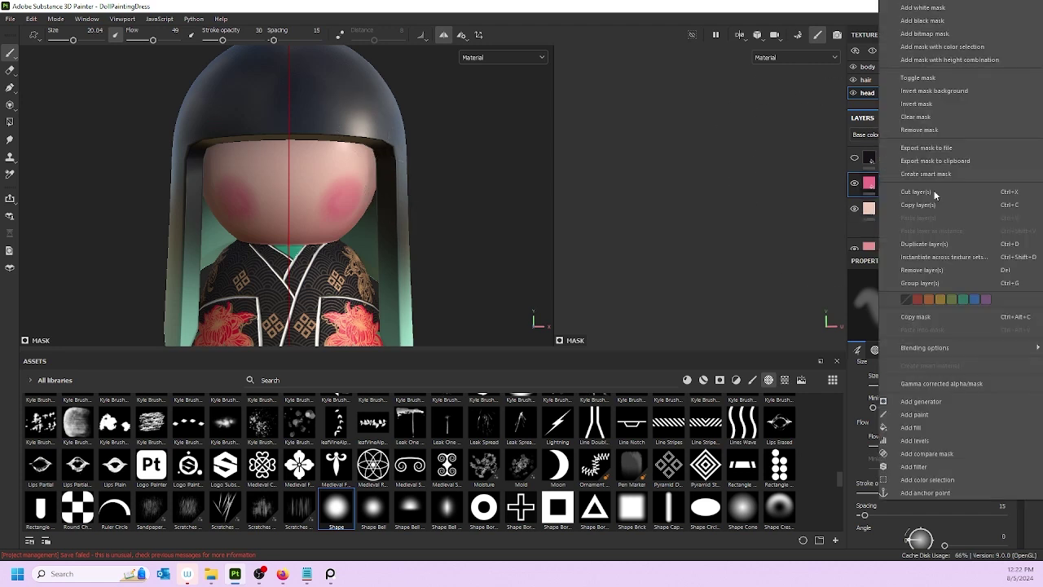
click(913, 466)
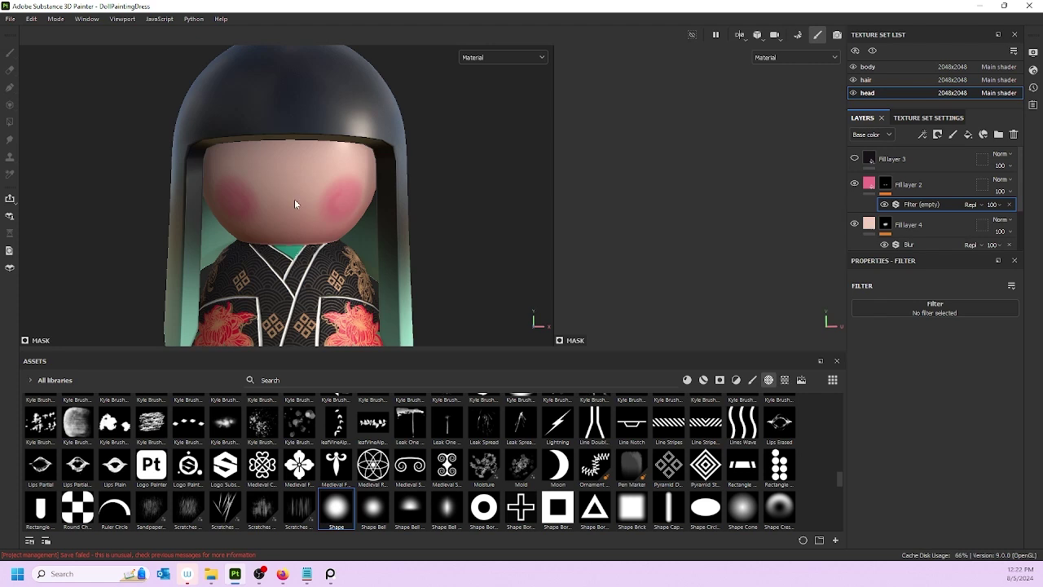
click(904, 308)
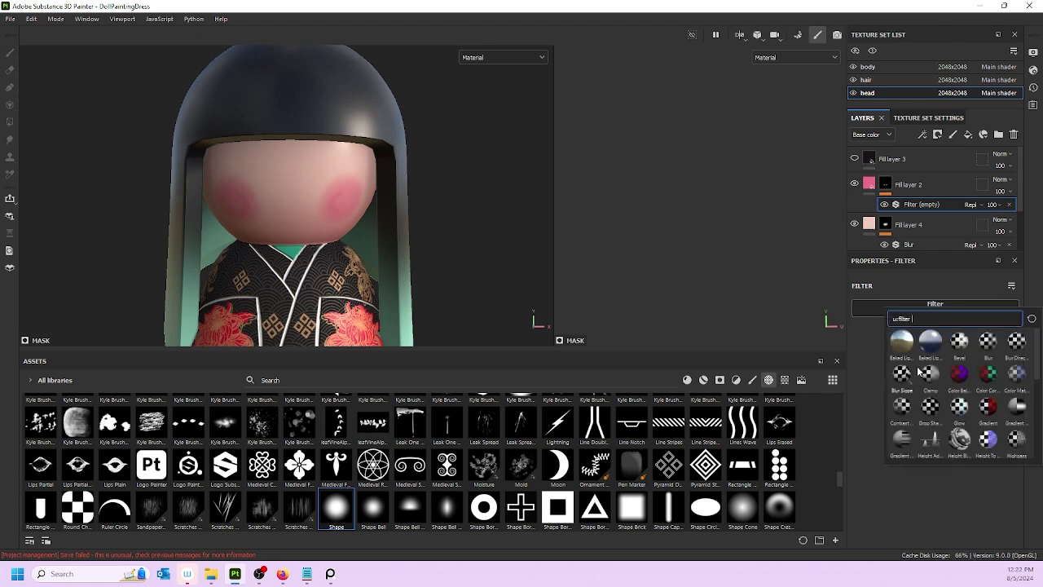
click(988, 339)
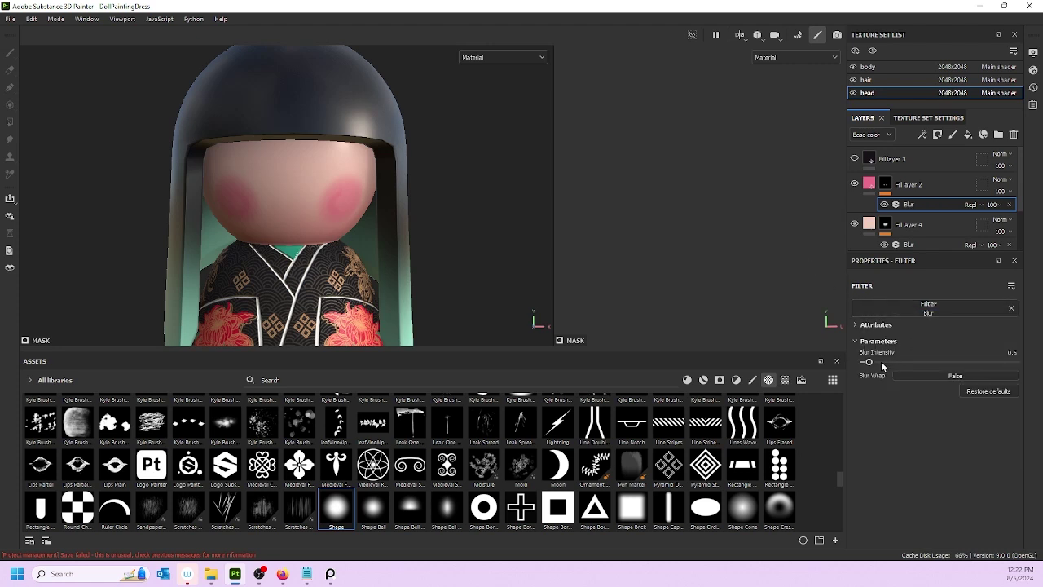
drag(881, 361, 892, 364)
alt+drag(215, 212, 242, 226)
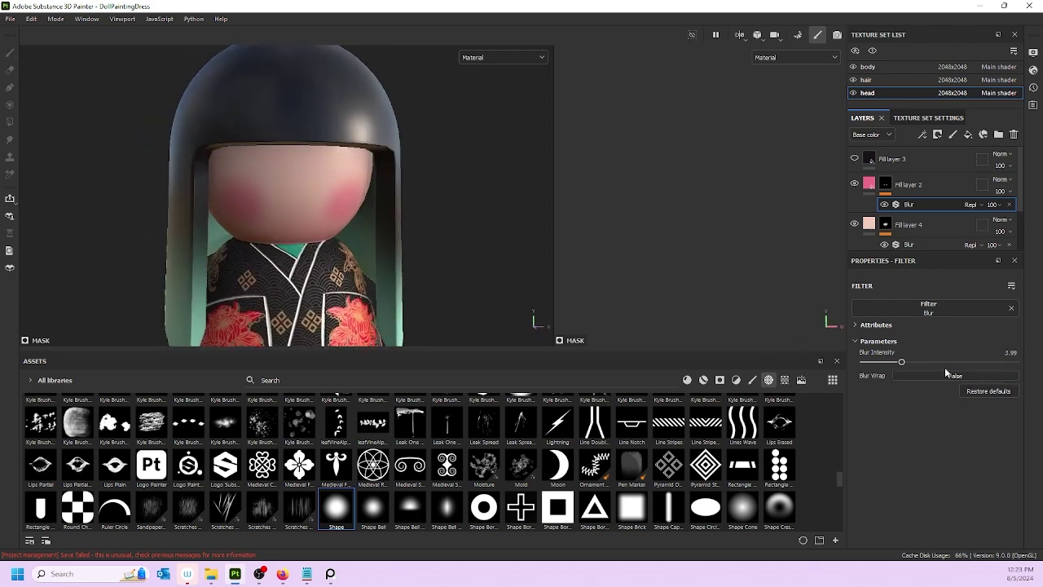
alt+drag(355, 208, 268, 205)
- Reduce the brush size to 16.62 and add a black mask to the dark Fill layer 3, making the layer visible
click(885, 185)
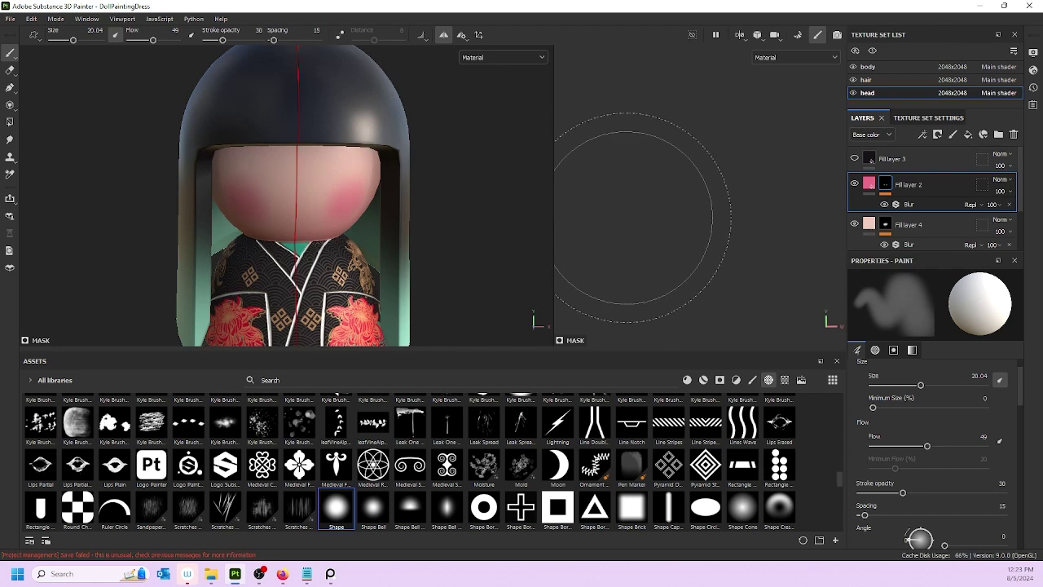
key([)
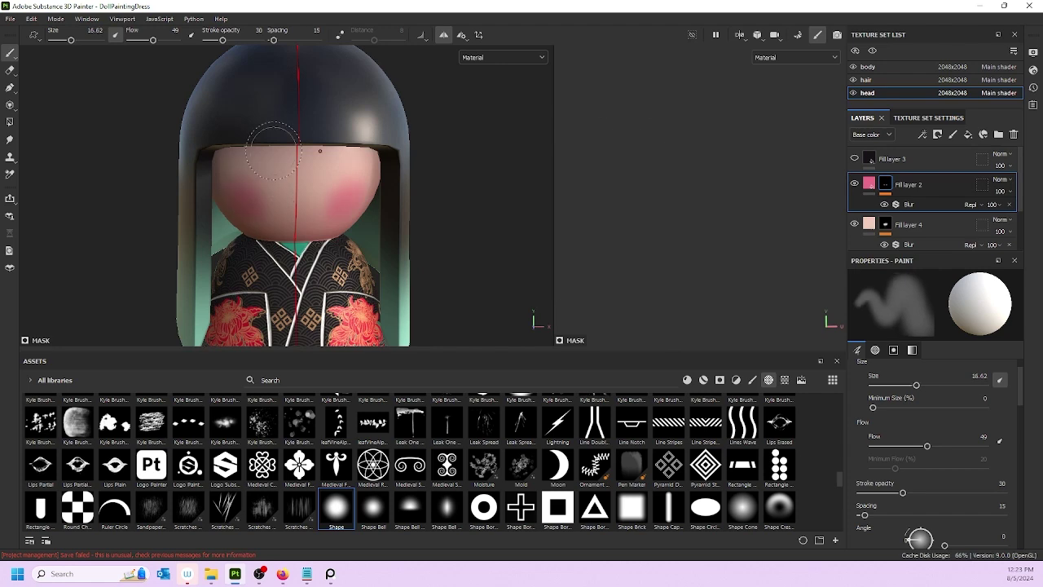
alt+drag(269, 210, 307, 194)
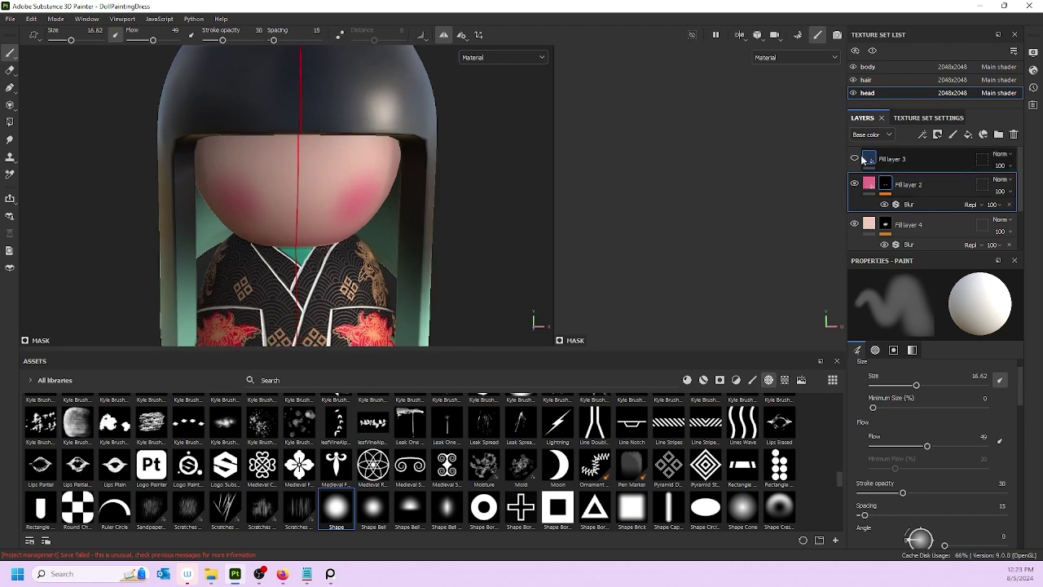
right_click(935, 158)
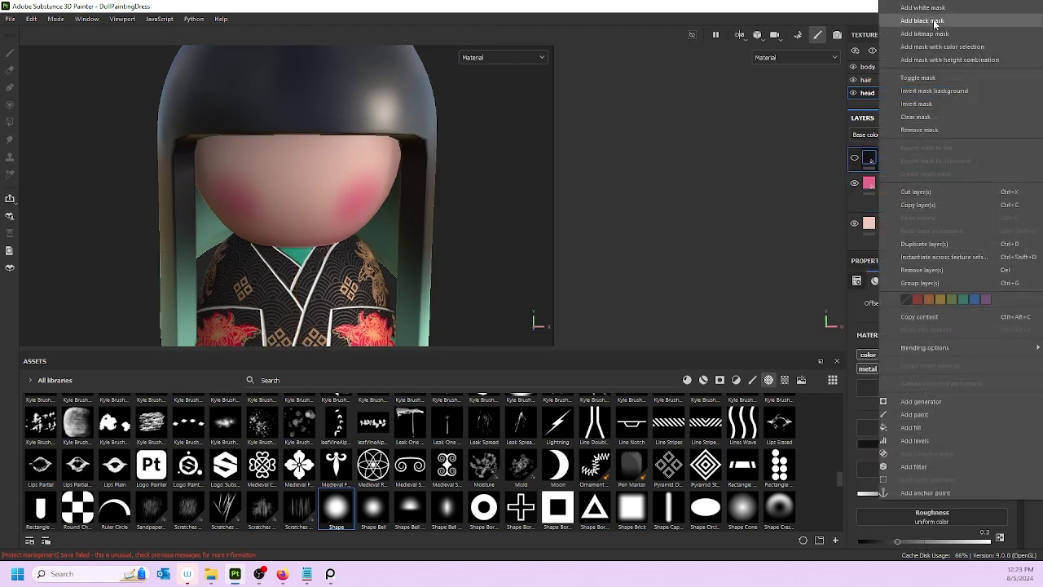
click(925, 20)
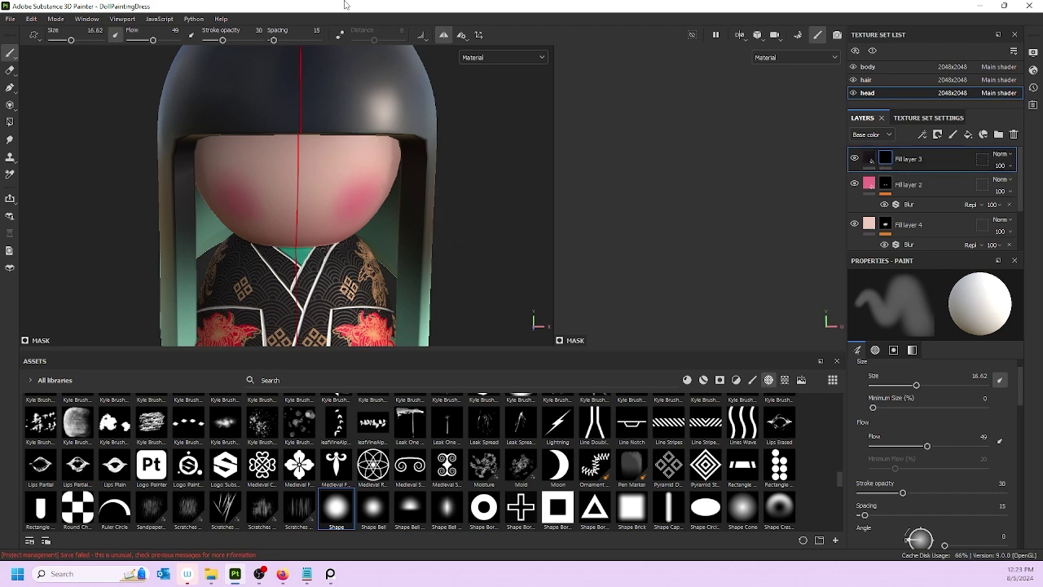
- Set the mask brush to flow 100, spacing 5 and alpha hardness 1 for crisp edges
drag(150, 40, 283, 44)
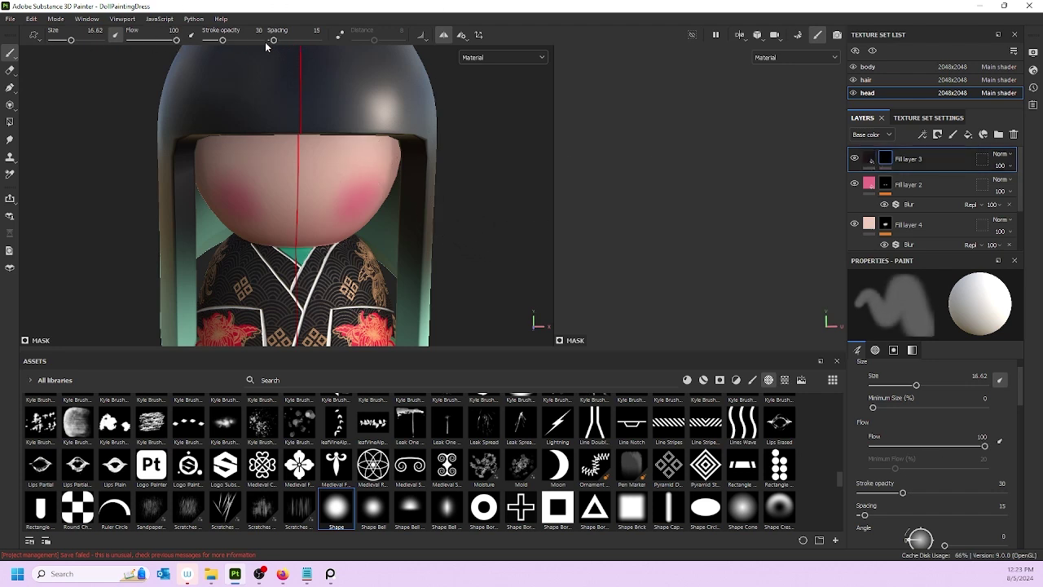
scroll(892, 457, down, 5)
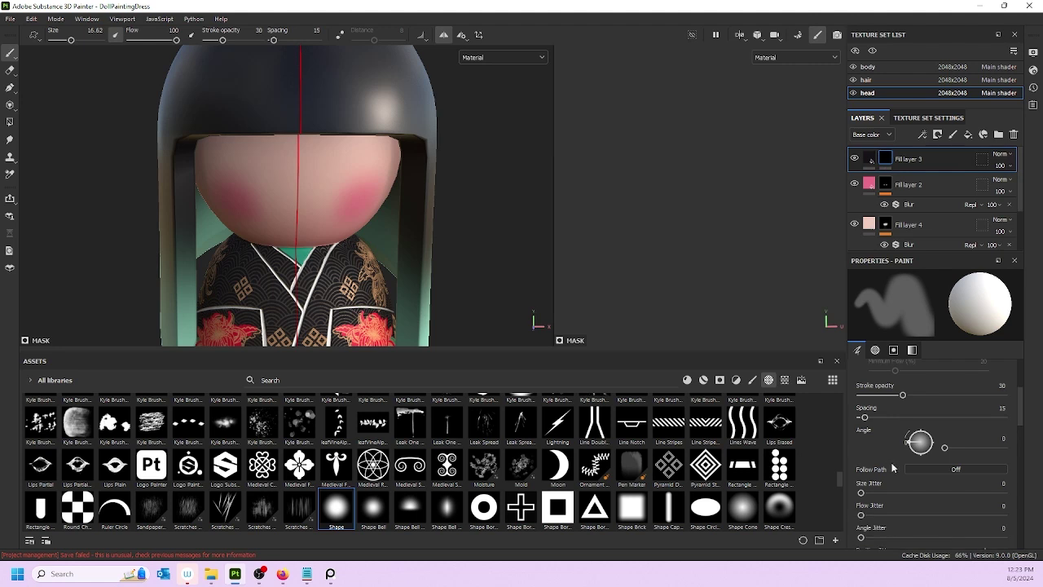
scroll(899, 475, up, 3)
scroll(900, 475, up, 1)
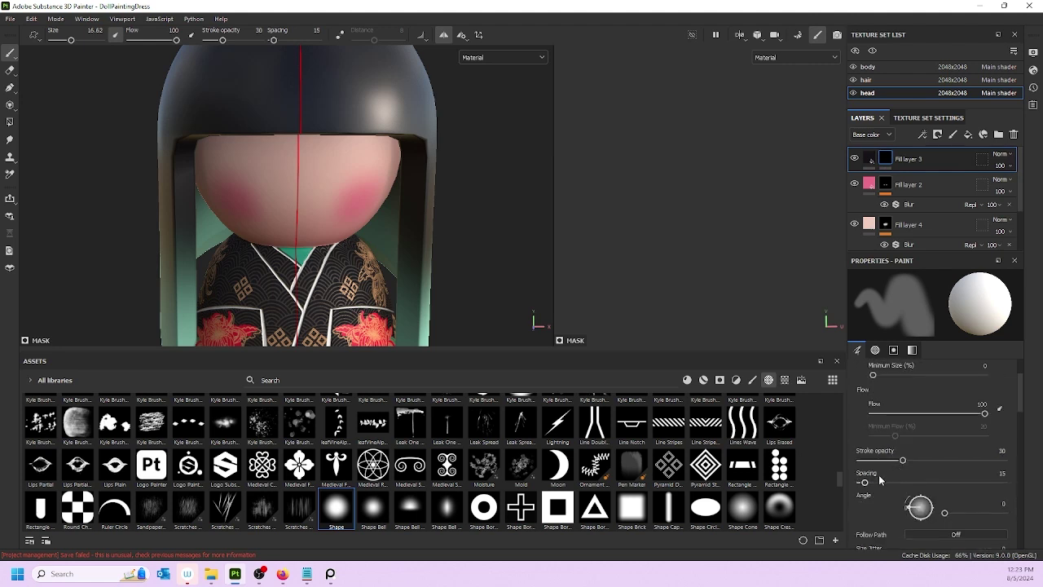
drag(865, 483, 841, 484)
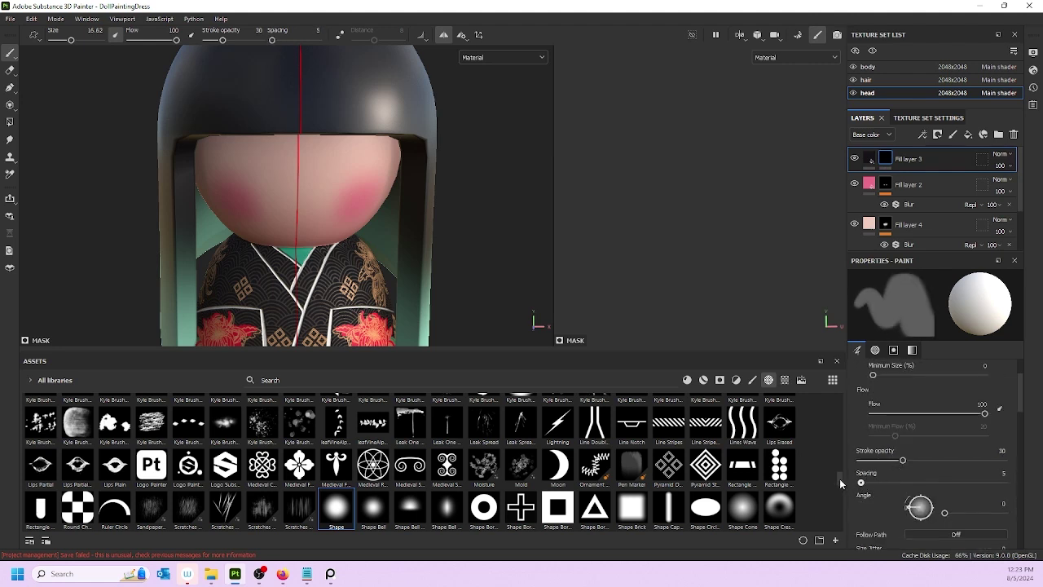
scroll(885, 509, down, 5)
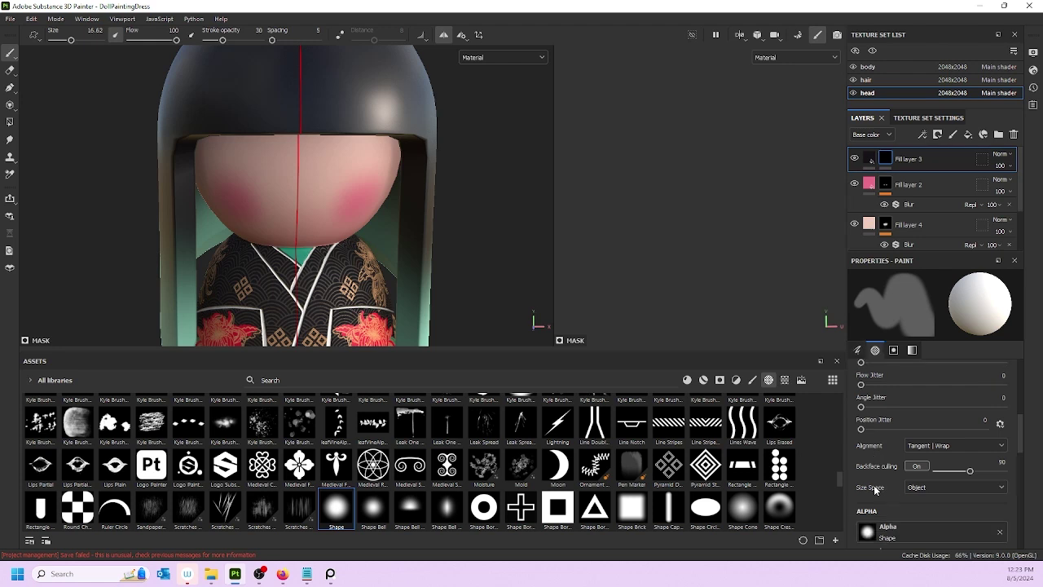
scroll(877, 476, down, 4)
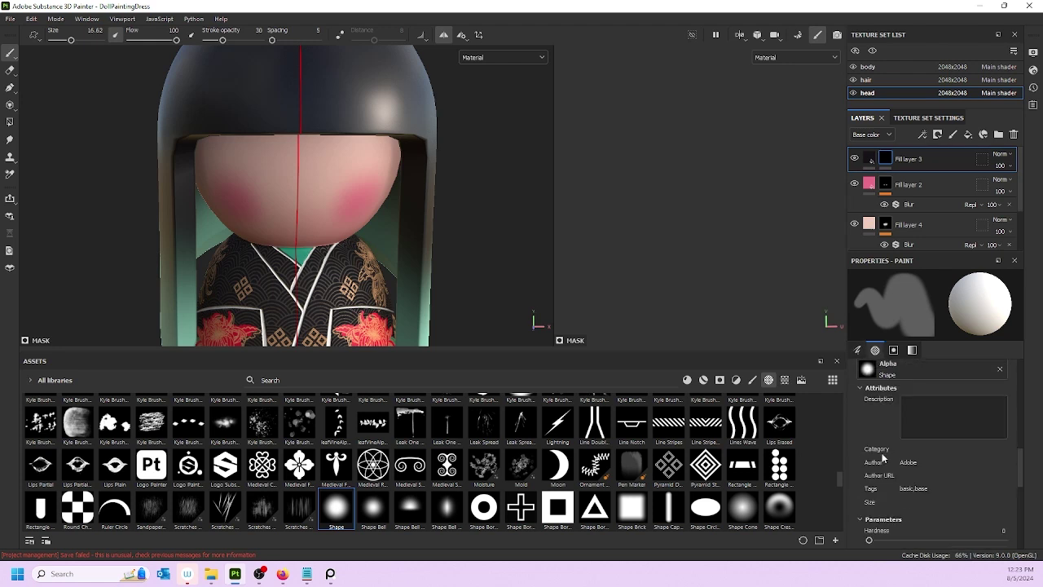
drag(895, 509, 1010, 506)
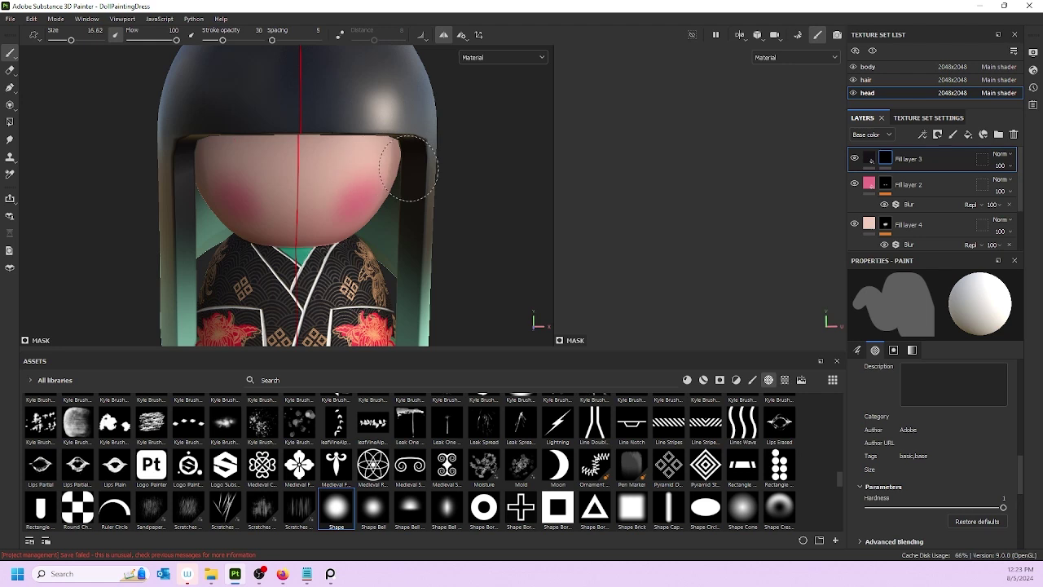
- Reduce the hard brush to eye size, about 9.47
key(bracketleft)
key(bracketleft)
key(bracketleft)
key(bracketleft)
key(bracketleft)
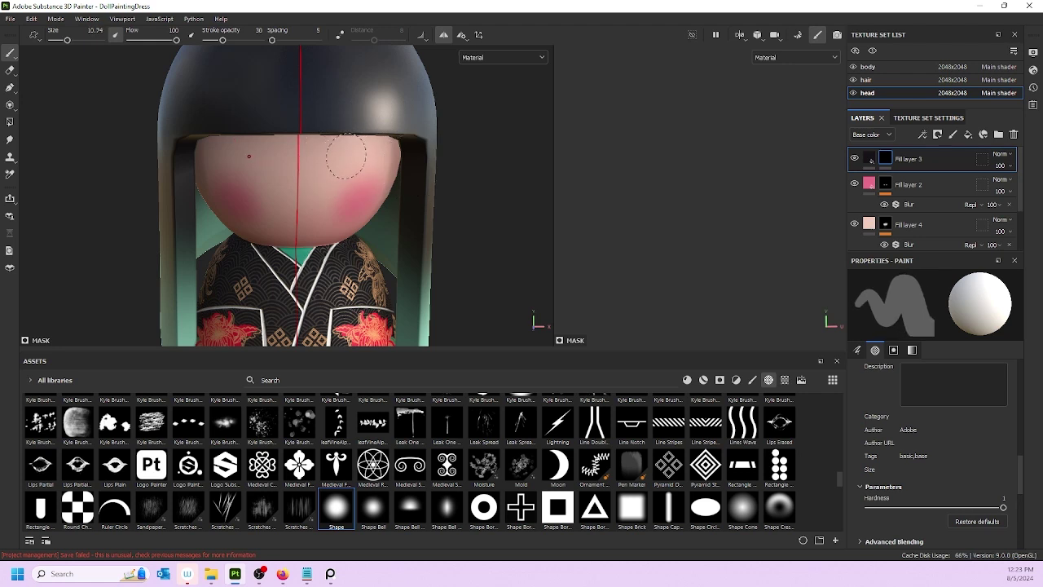
- Try stamping mirrored eyes below the fringe in Fill layer 3's mask at stroke opacity 30
click(349, 152)
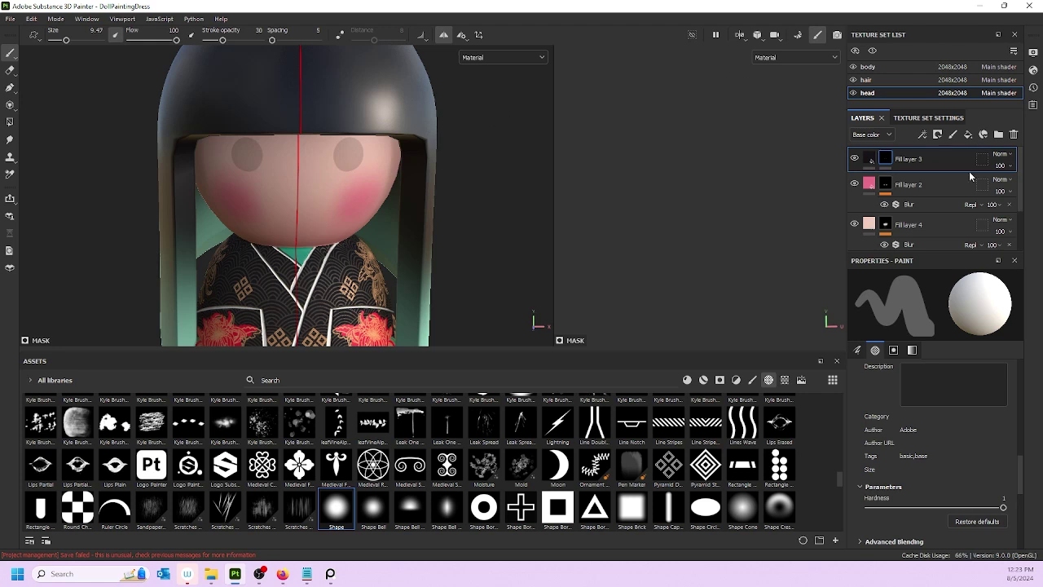
double_click(908, 160)
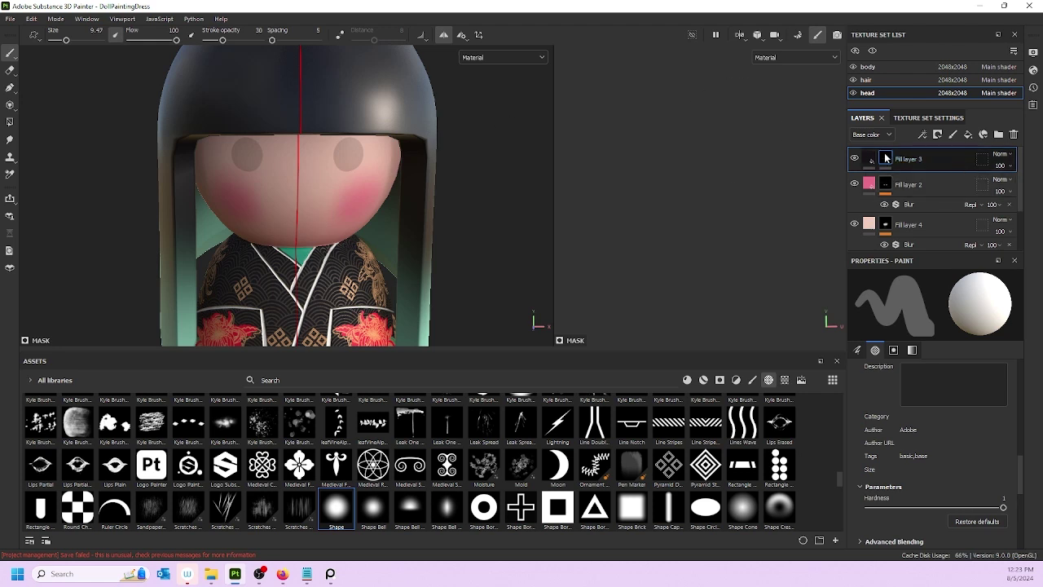
click(885, 158)
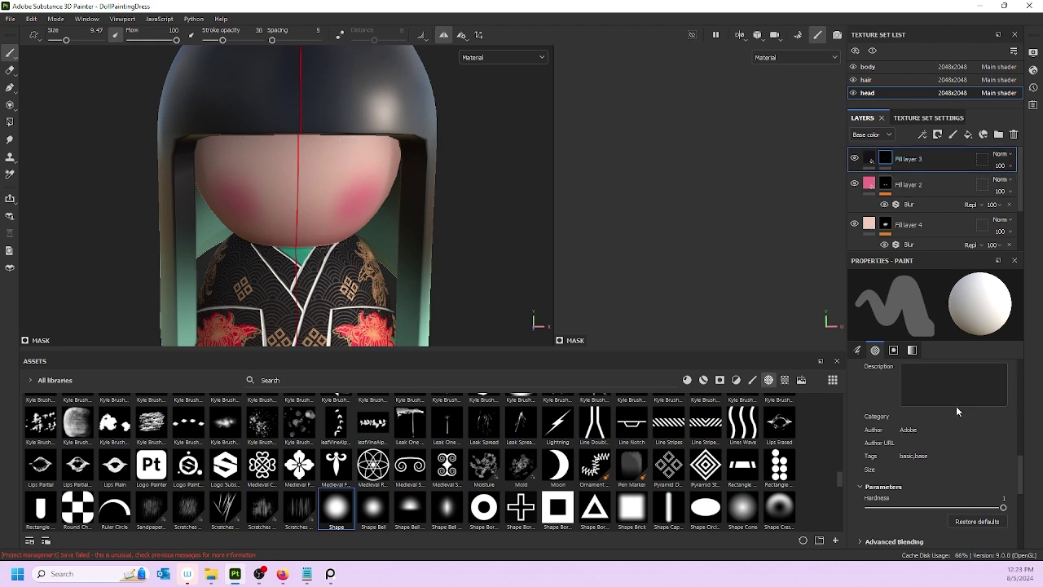
- Set the stroke opacity to 100 and stamp two solid mirrored eyes below the fringe in Fill layer 3's mask
scroll(955, 405, down, 5)
scroll(937, 424, up, 1)
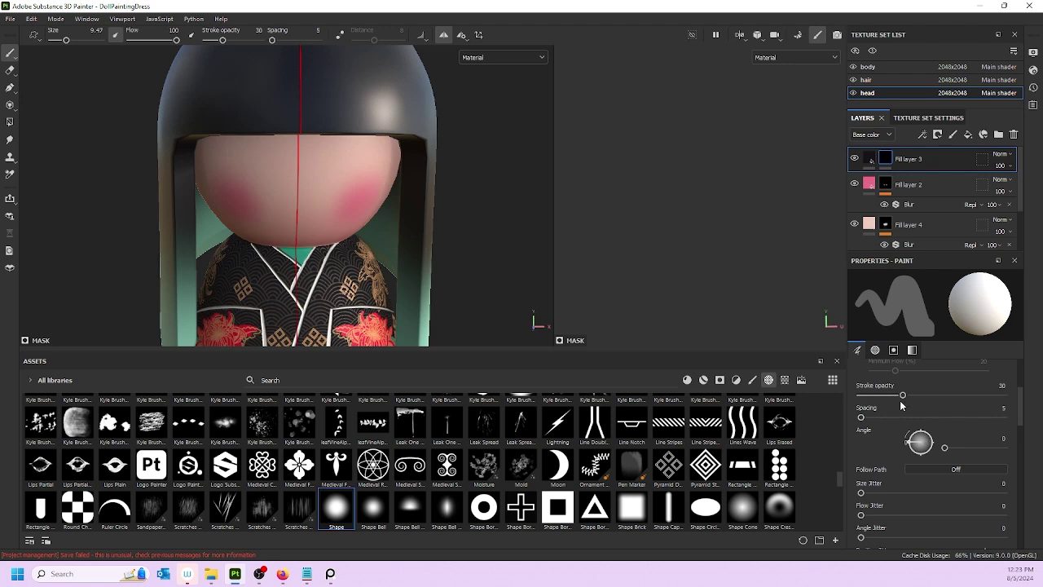
drag(901, 396, 1002, 396)
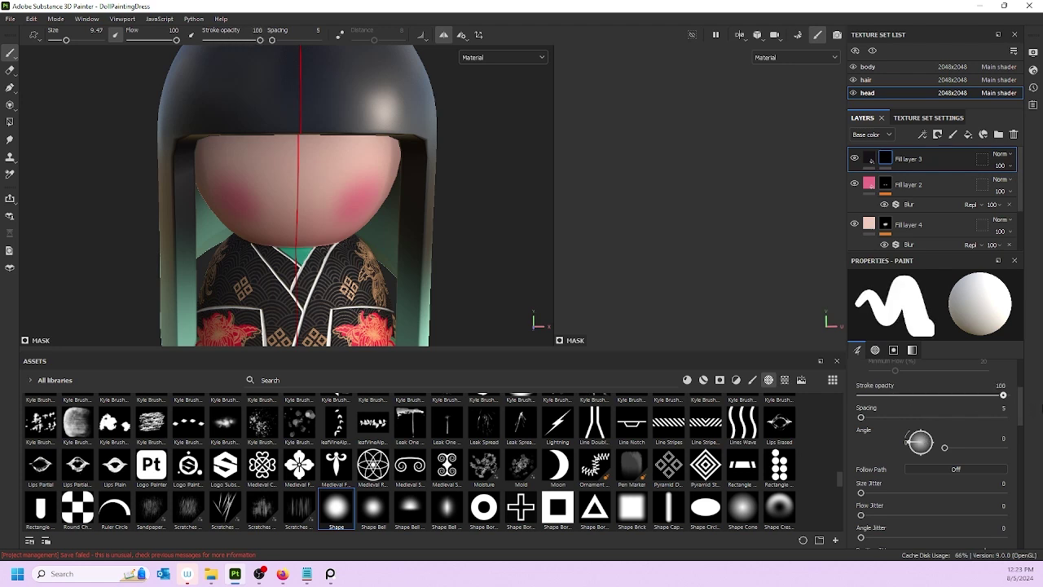
click(352, 156)
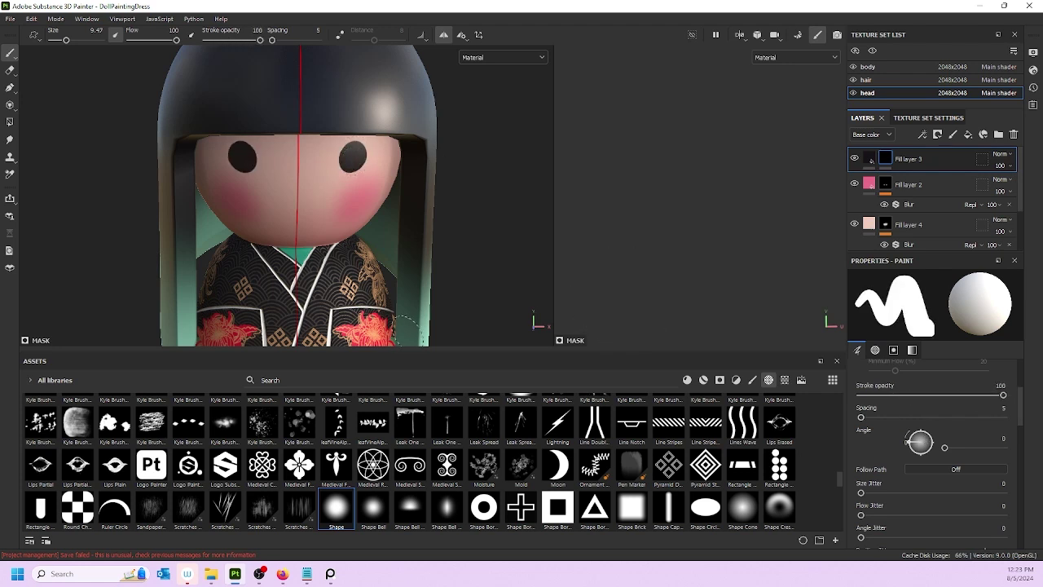
mouse_move(342, 167)
alt+mouse_down()
mouse_move(330, 167)
mouse_move(414, 175)
mouse_move(273, 168)
mouse_move(345, 170)
alt+mouse_up()
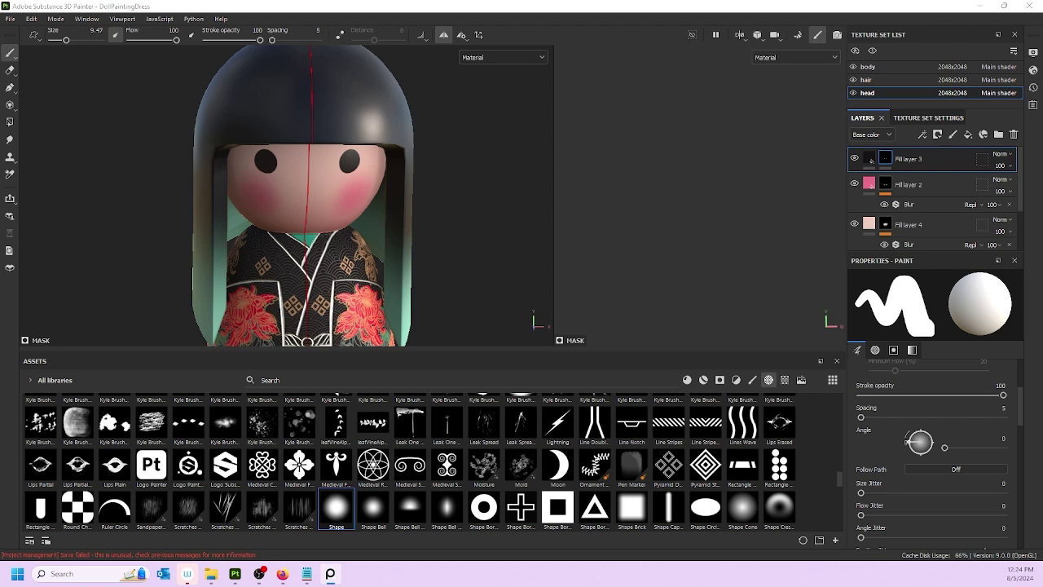
- Add a fill layer above Fill layer 3 in the head texture set and set its base color to red D70D0D
scroll(328, 157, up, 3)
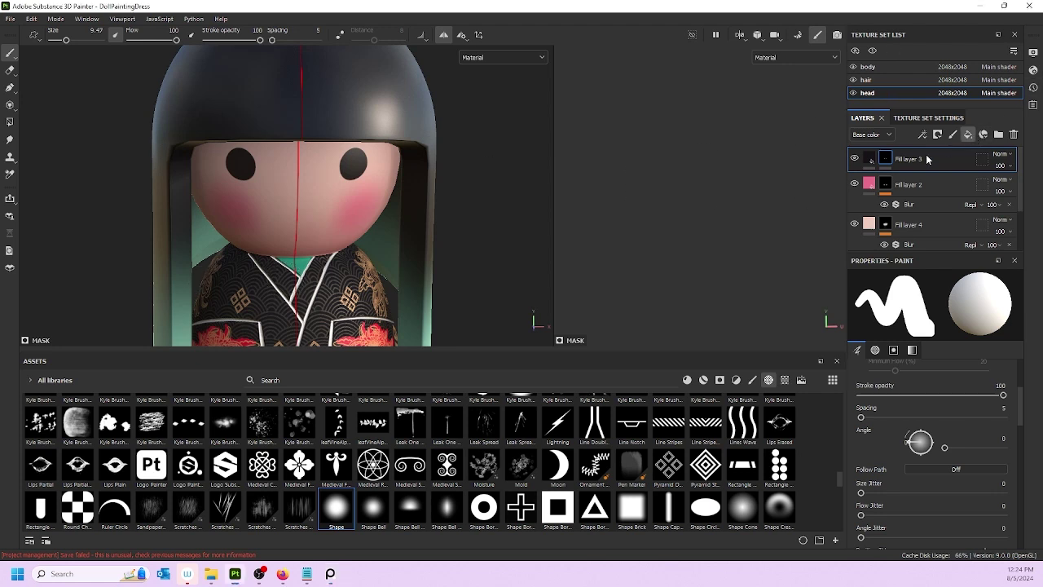
click(969, 135)
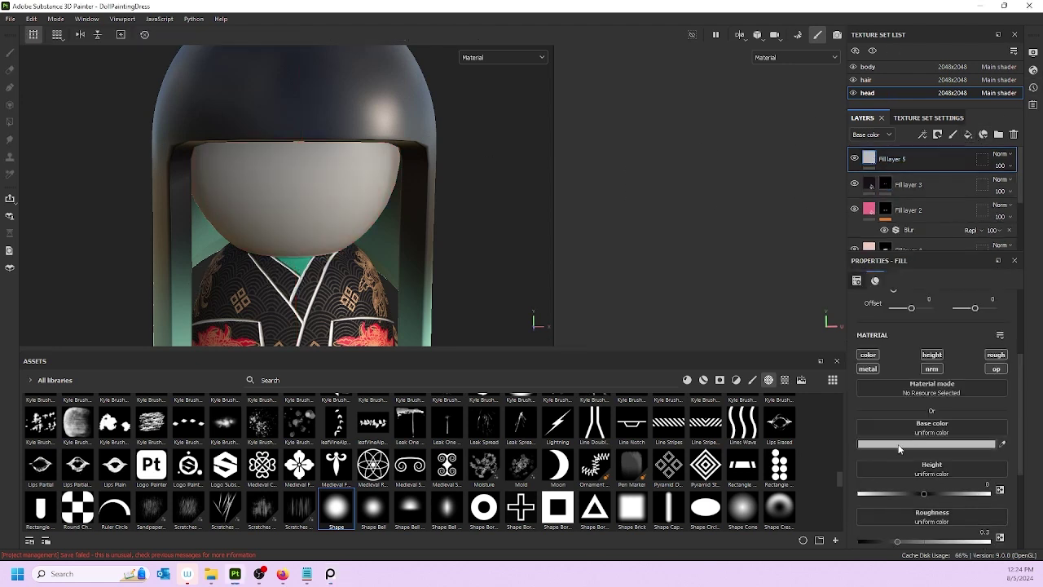
click(926, 444)
click(722, 150)
click(736, 117)
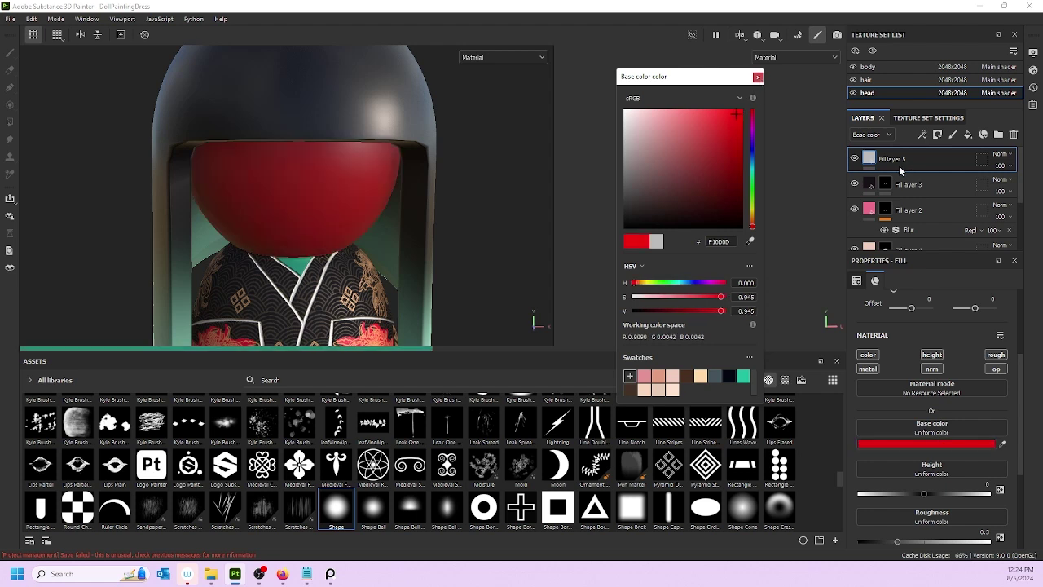
click(890, 171)
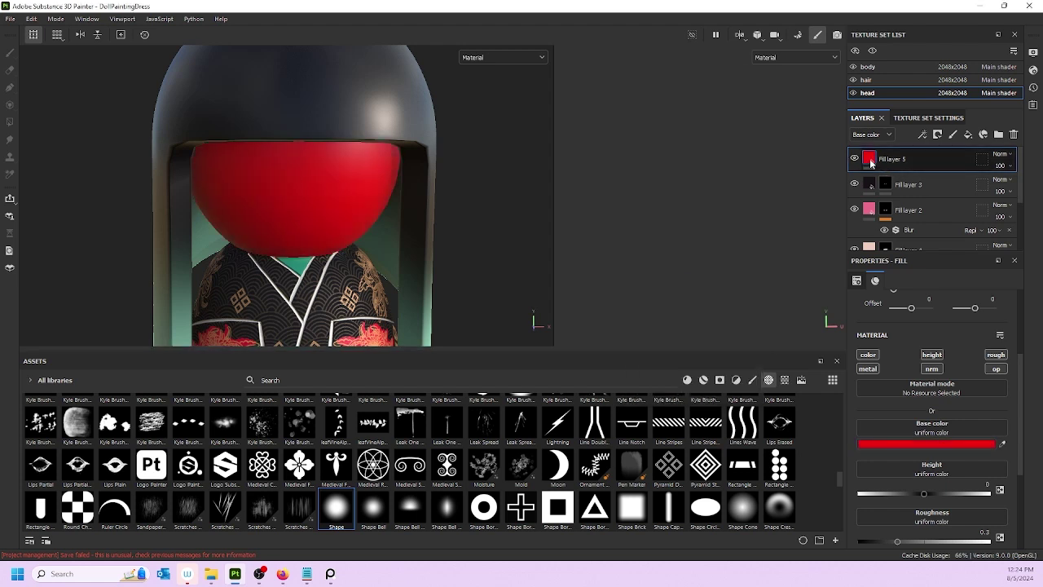
click(913, 444)
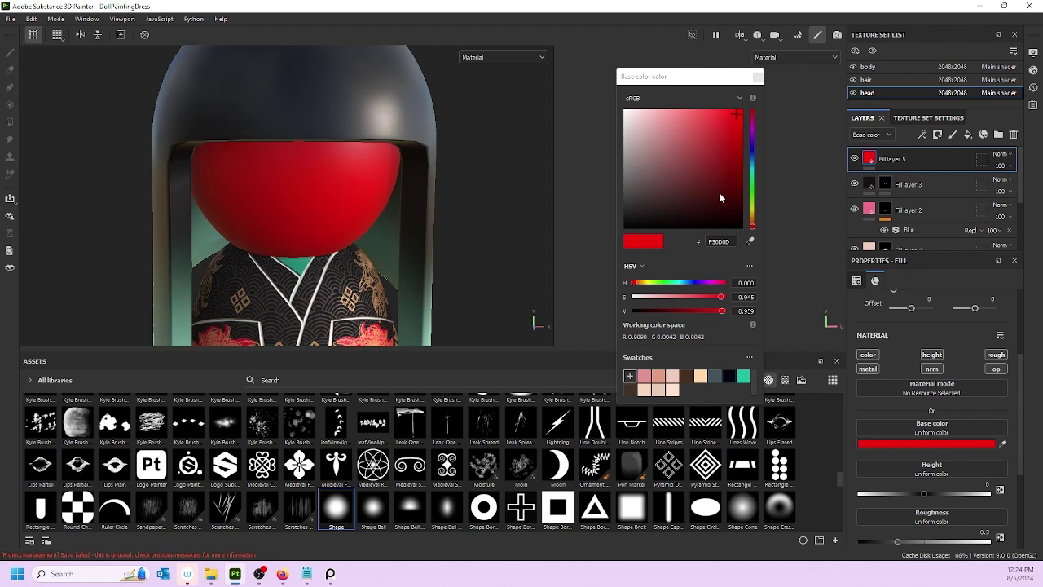
click(736, 132)
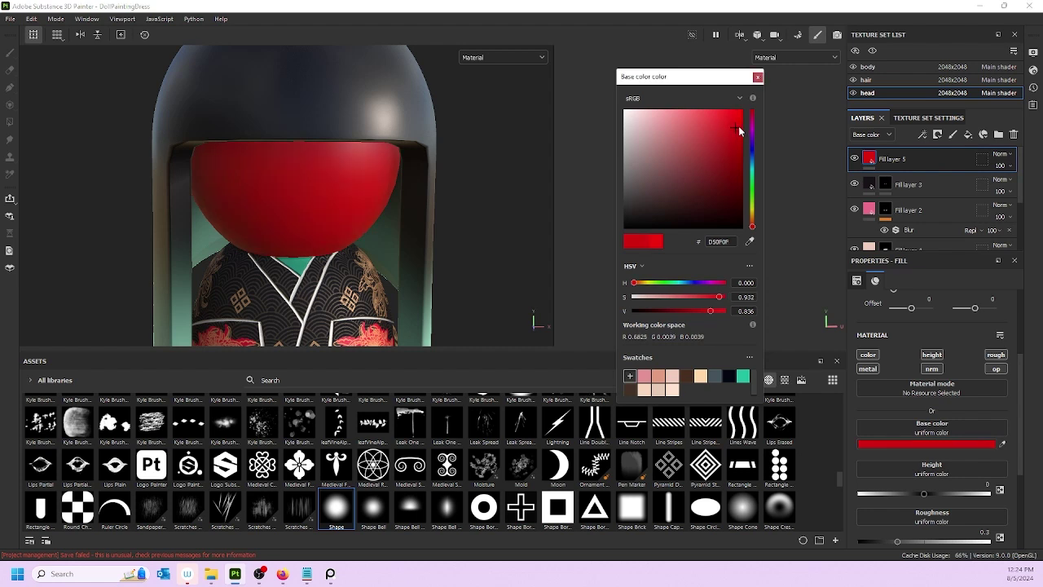
click(741, 126)
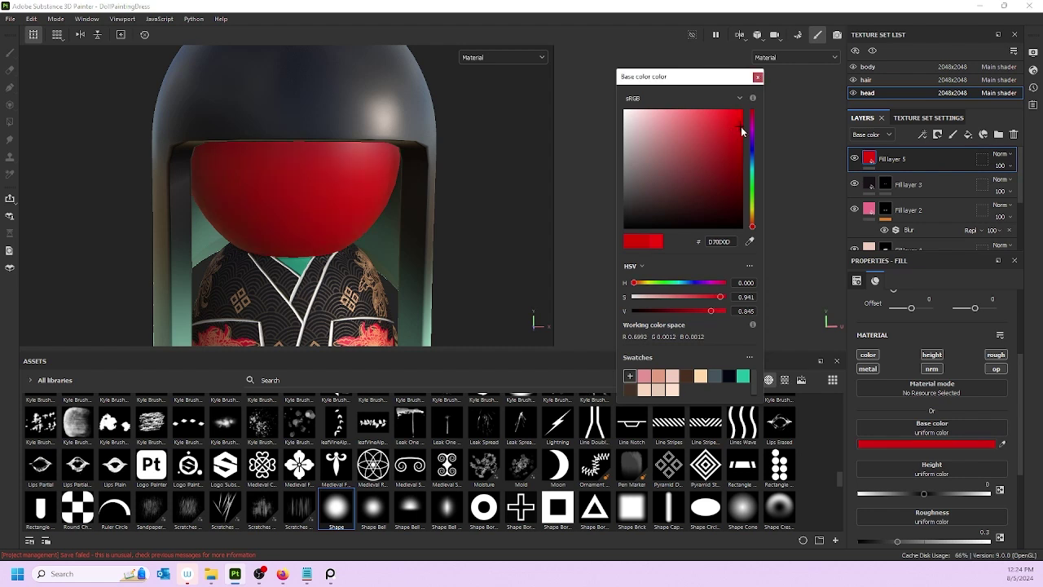
click(756, 76)
- Add a black mask to the red fill layer and select the mask for painting
right_click(935, 163)
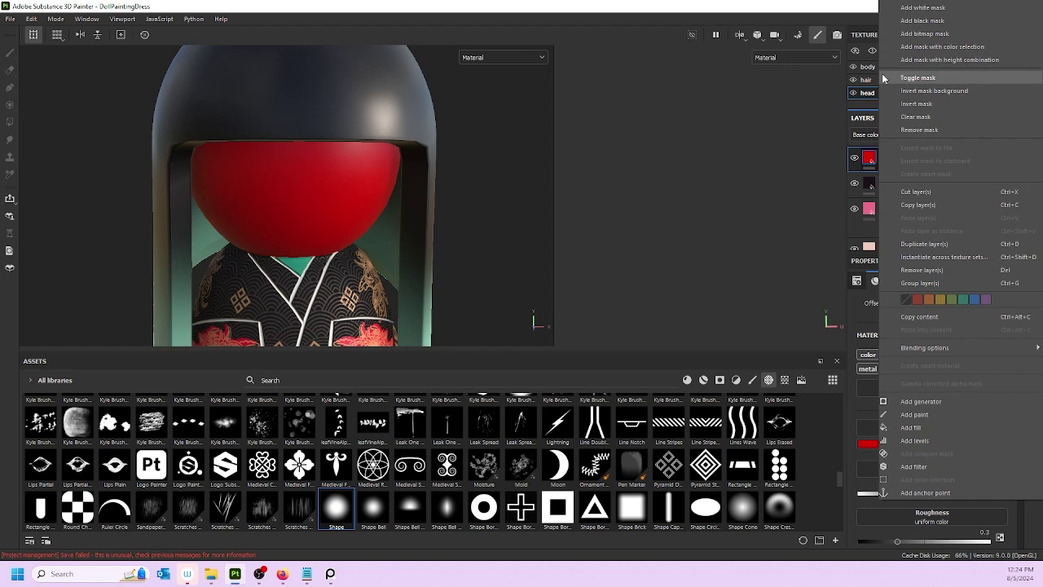
click(921, 20)
click(886, 158)
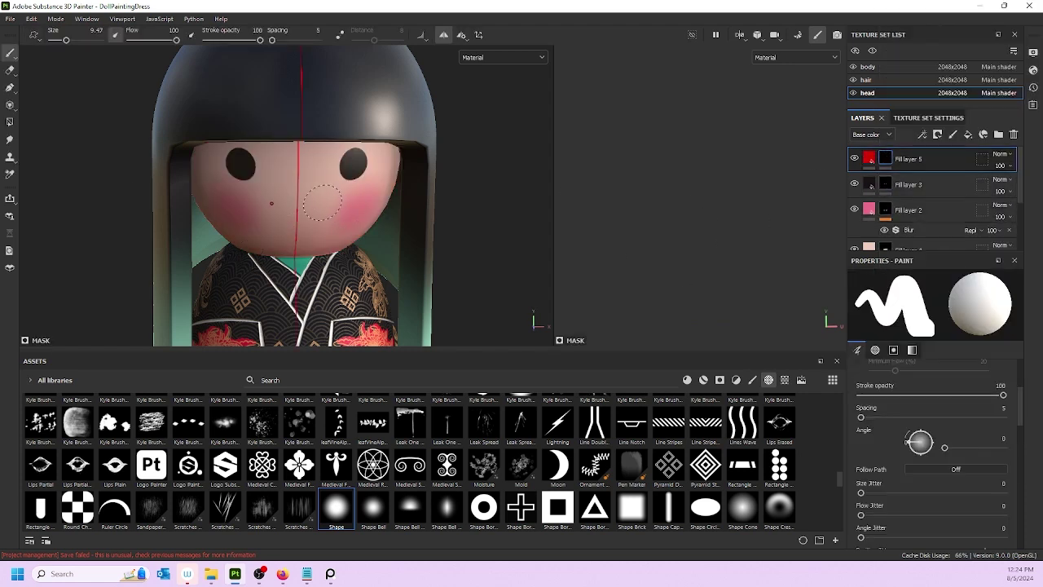
- Reduce the brush to about 2.19 and paint a small heart-shaped mouth on the face's center line in the red layer's mask
key([)
key([)
key([)
key([)
key([)
key([)
key([)
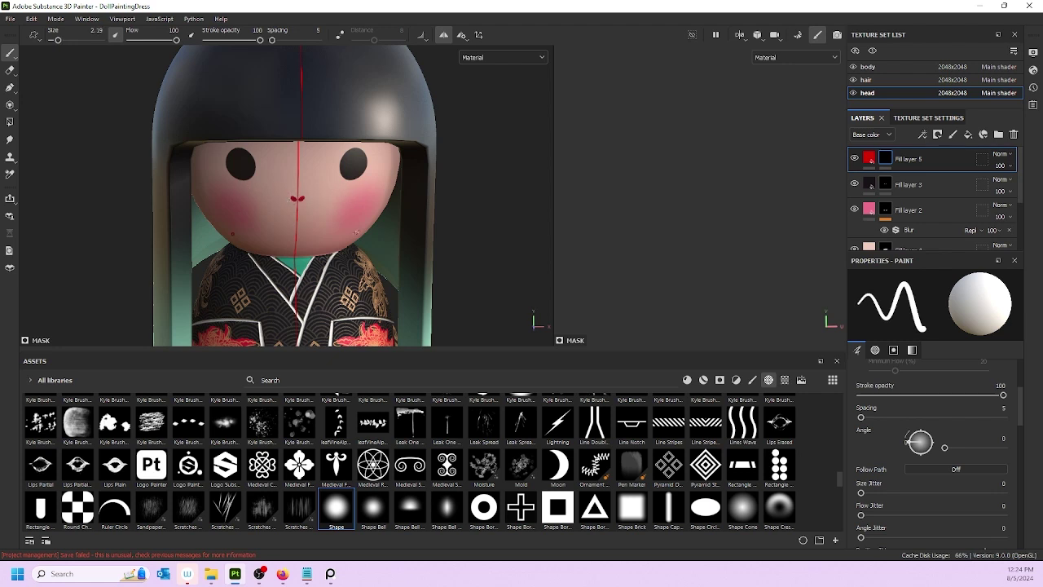
- Turn off symmetry and examine the painted mouth on the doll up close and from a distance
scroll(380, 149, down, 3)
alt+drag(448, 166, 484, 147)
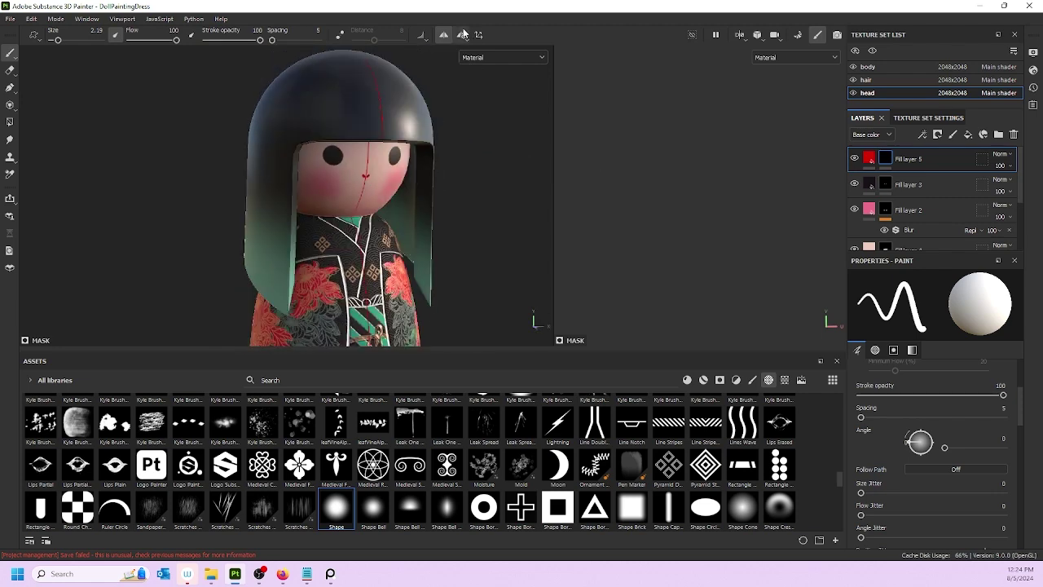
scroll(400, 183, up, 3)
scroll(398, 182, up, 2)
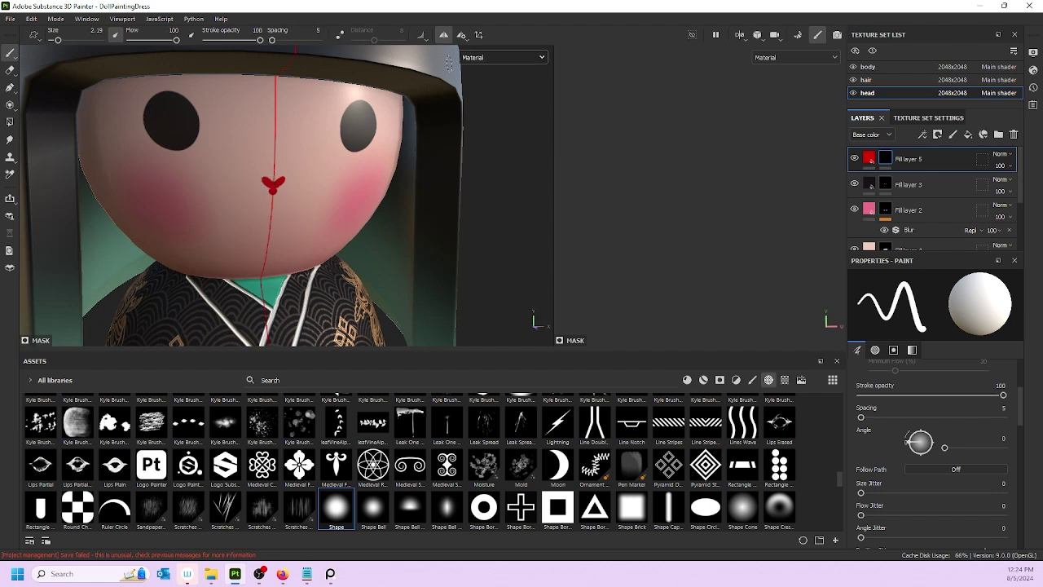
click(443, 35)
scroll(329, 192, down, 5)
scroll(329, 192, down, 10)
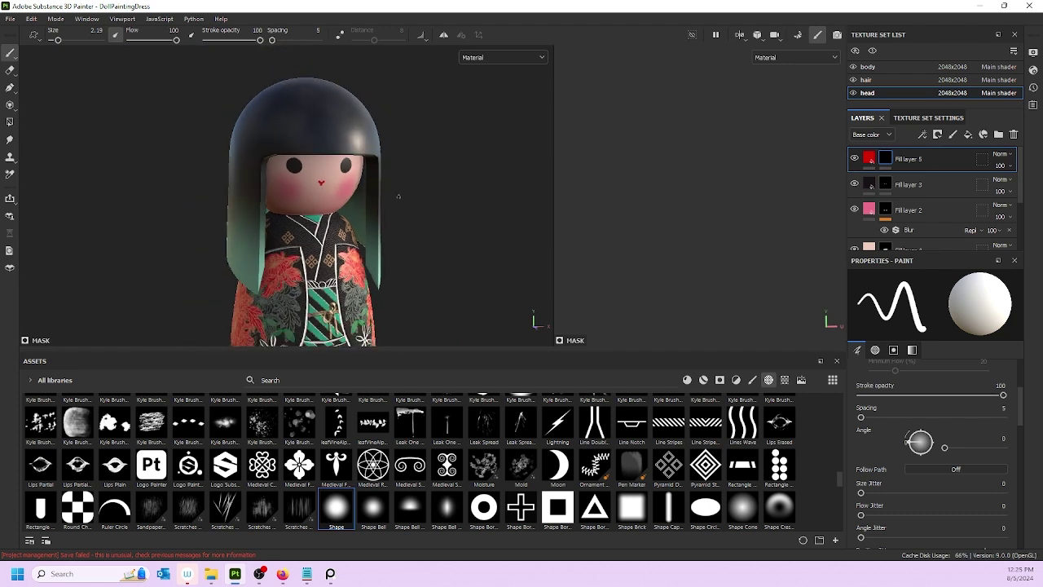
alt+drag(398, 214, 440, 202)
scroll(449, 132, up, 8)
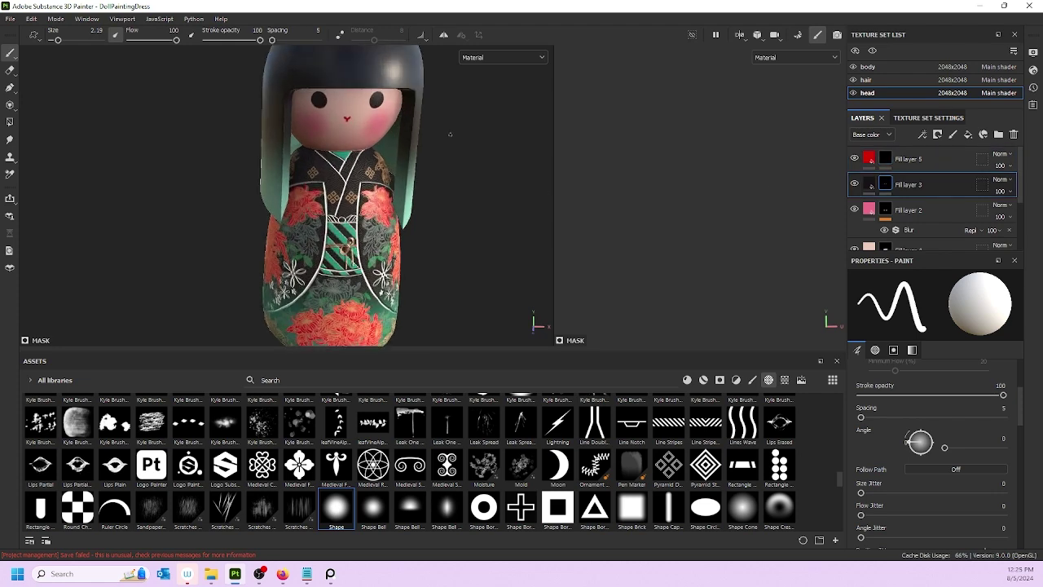
- Turn symmetry on and paint thin mirrored lashes at the eyes' outer corners in Fill layer 3's mask, with brush size about 0.24
click(444, 35)
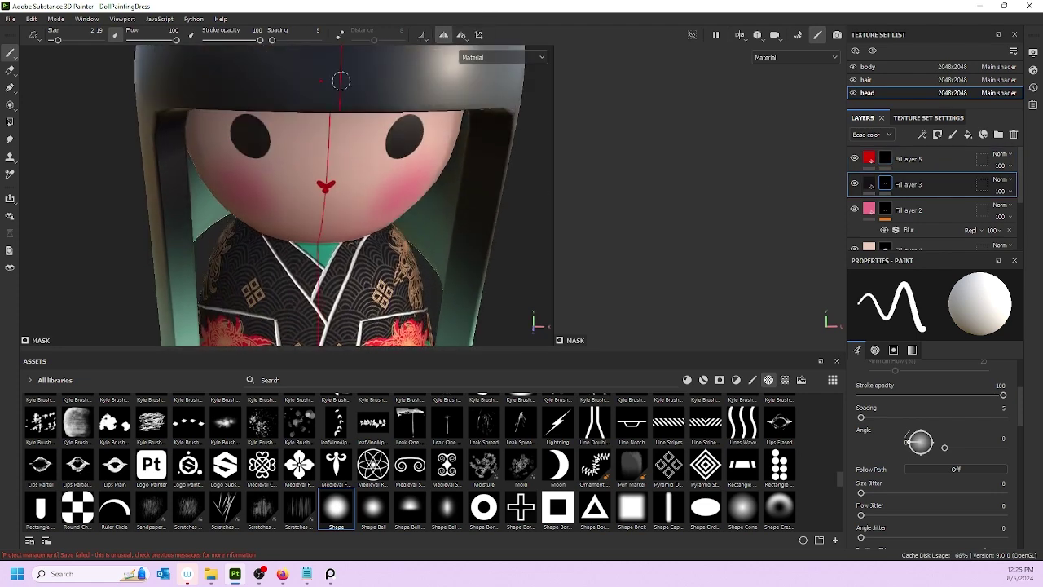
alt+drag(340, 81, 396, 166)
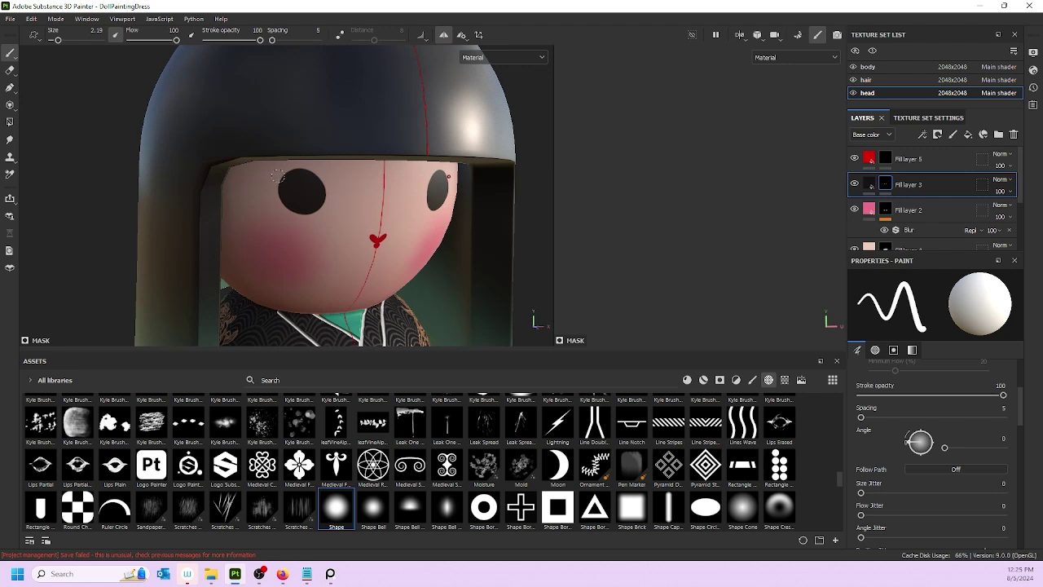
key(bracketleft)
key(bracketleft)
scroll(969, 472, up, 4)
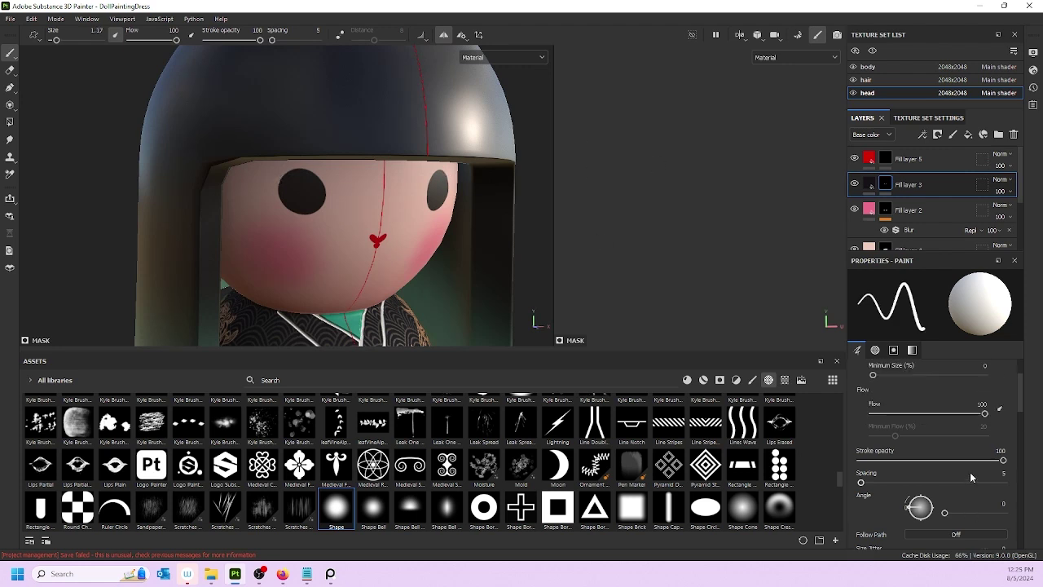
click(999, 413)
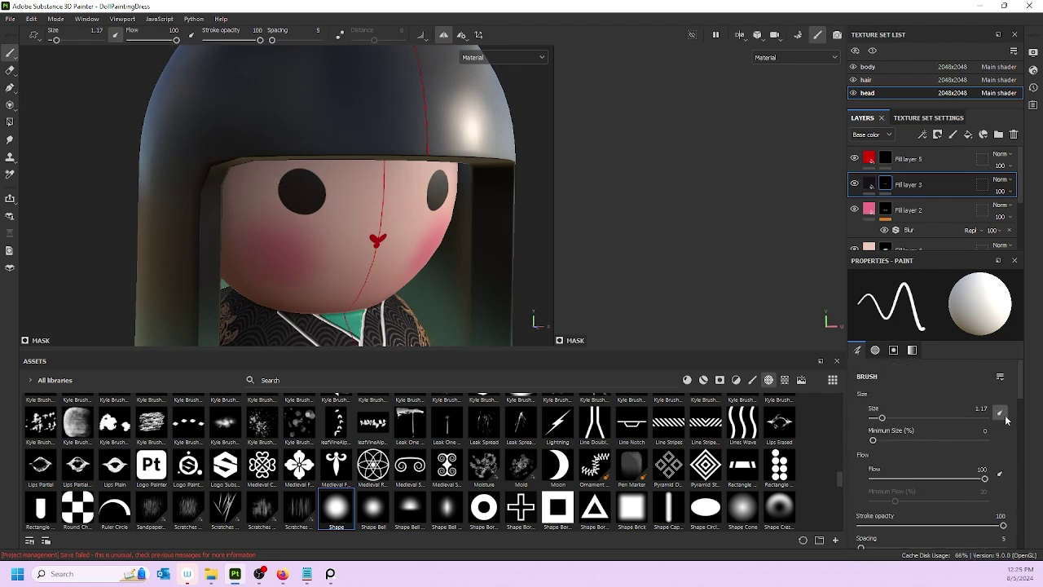
click(999, 413)
key(bracketleft)
key(bracketleft)
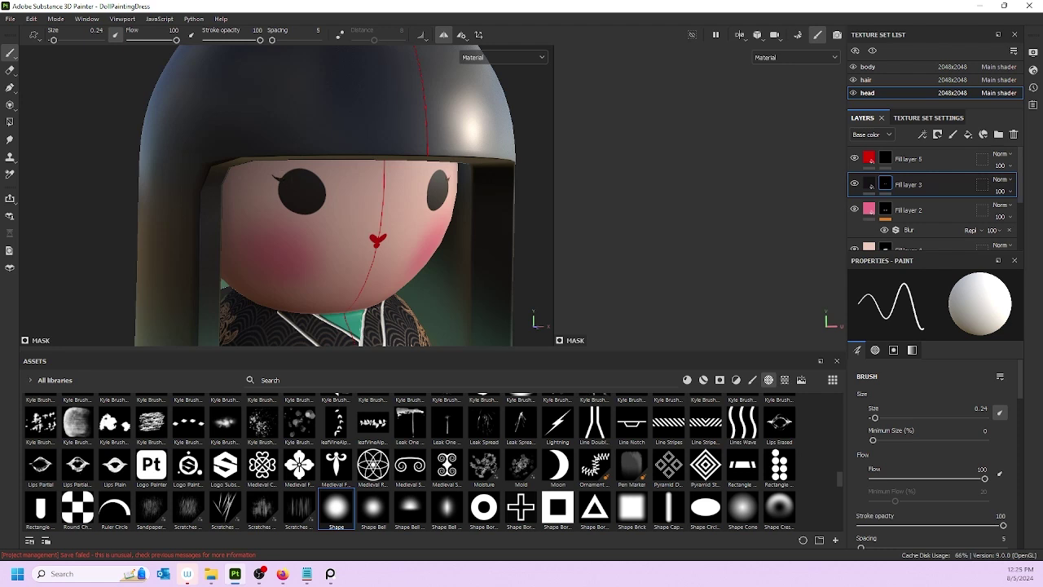
- Turn off symmetry and review the whole doll from the front and the side
scroll(274, 175, down, 8)
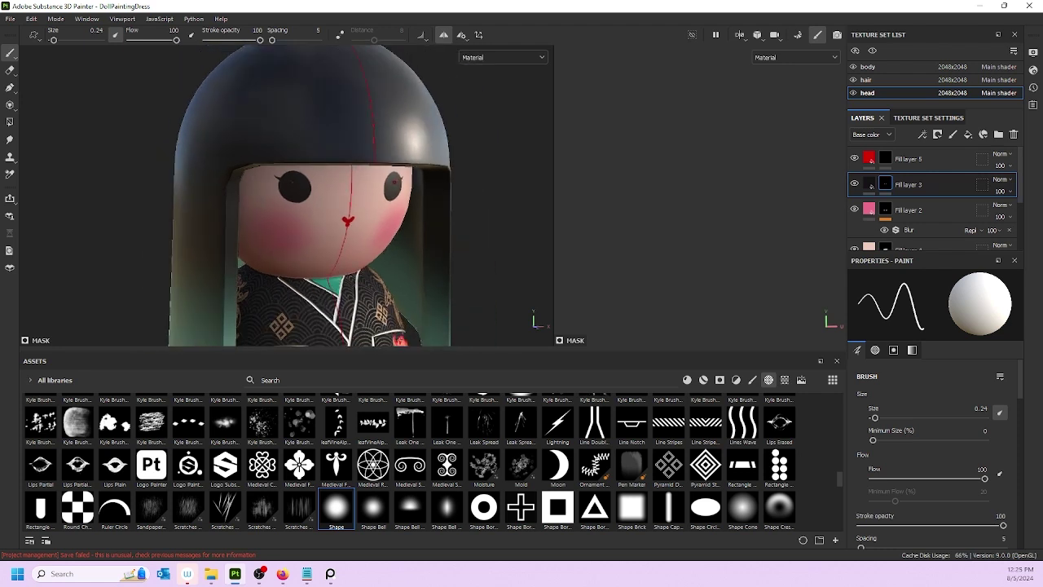
alt+drag(273, 178, 244, 198)
click(444, 35)
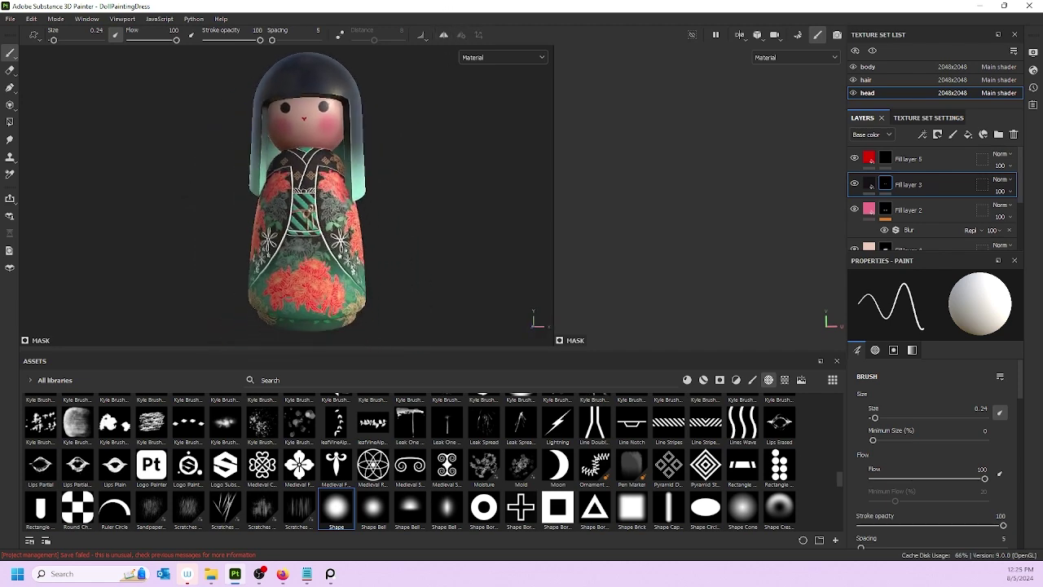
alt+drag(293, 176, 221, 193)
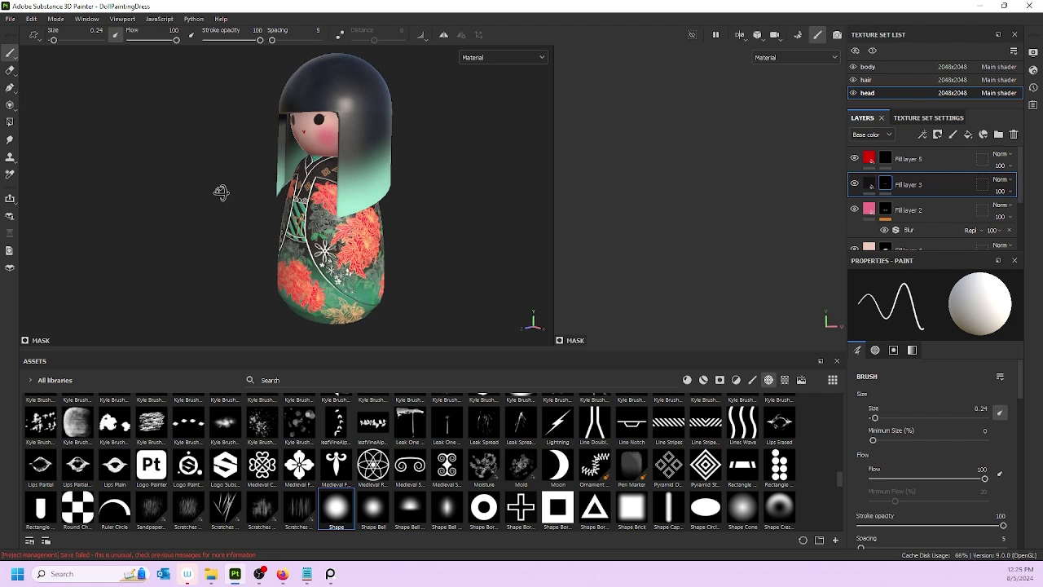
alt+drag(289, 158, 300, 161)
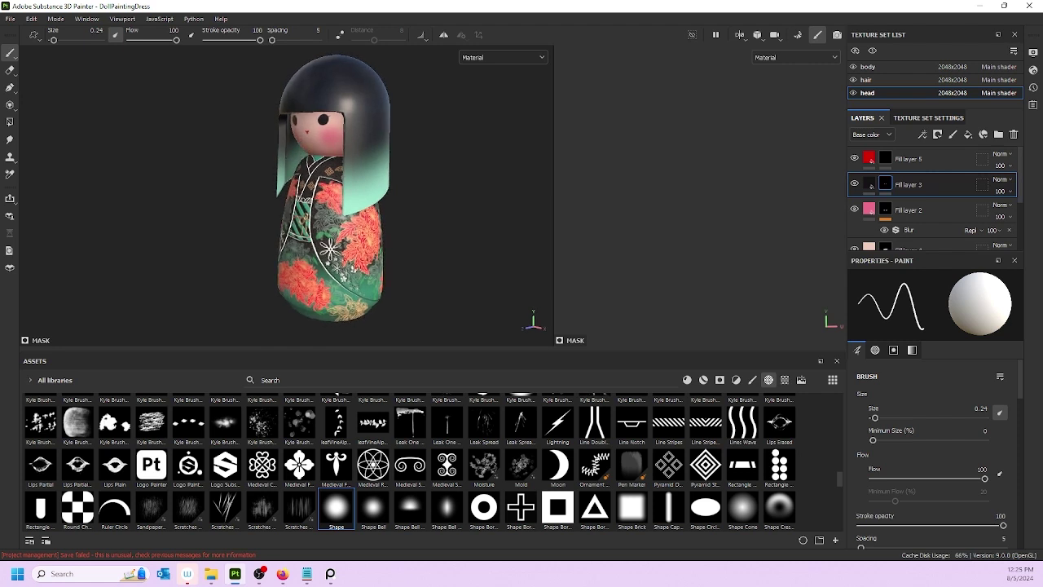
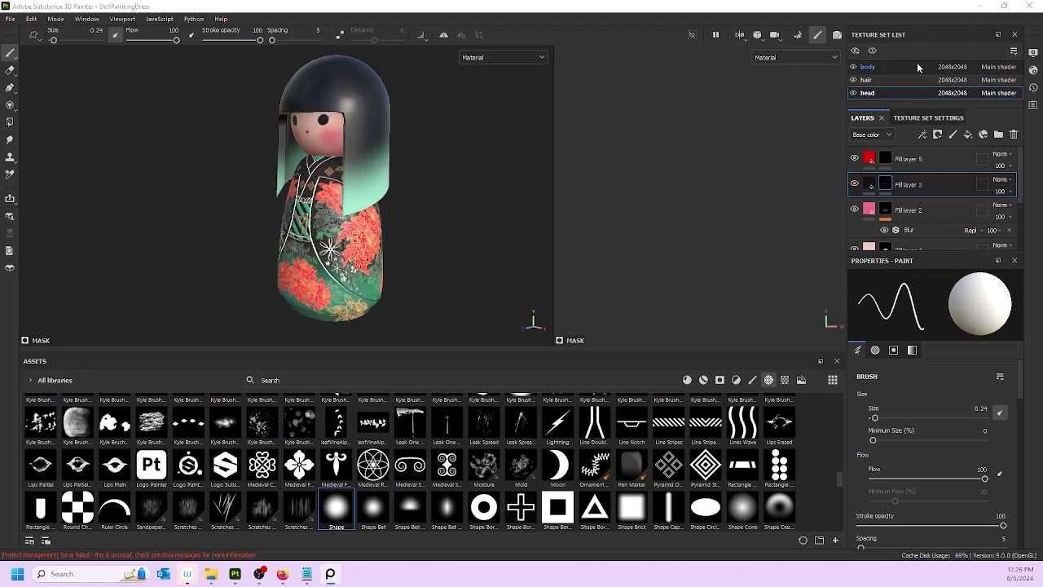
- Switch to the hair texture set, collapse the baseHair folder and select it
click(871, 79)
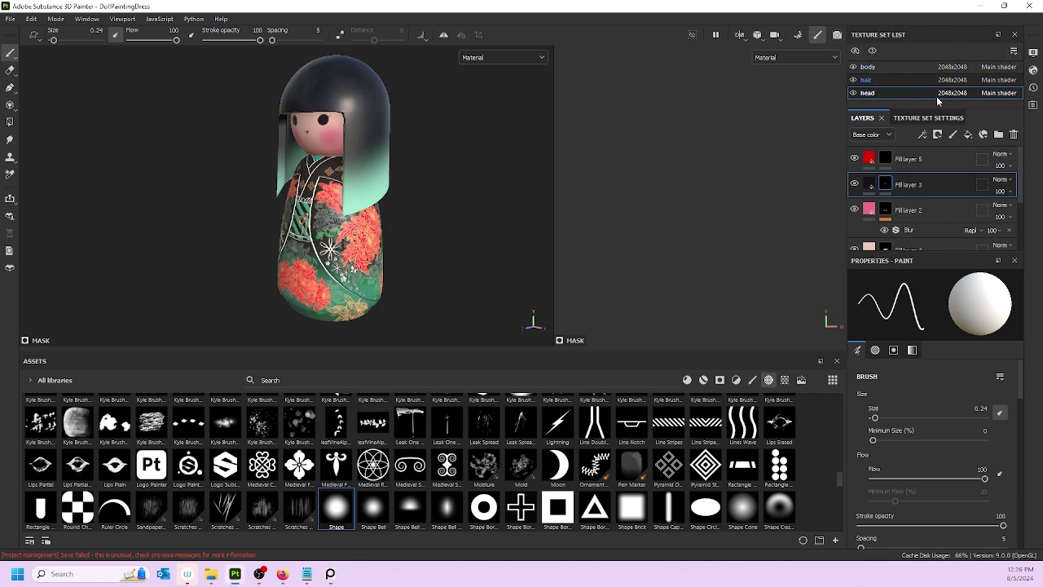
click(866, 159)
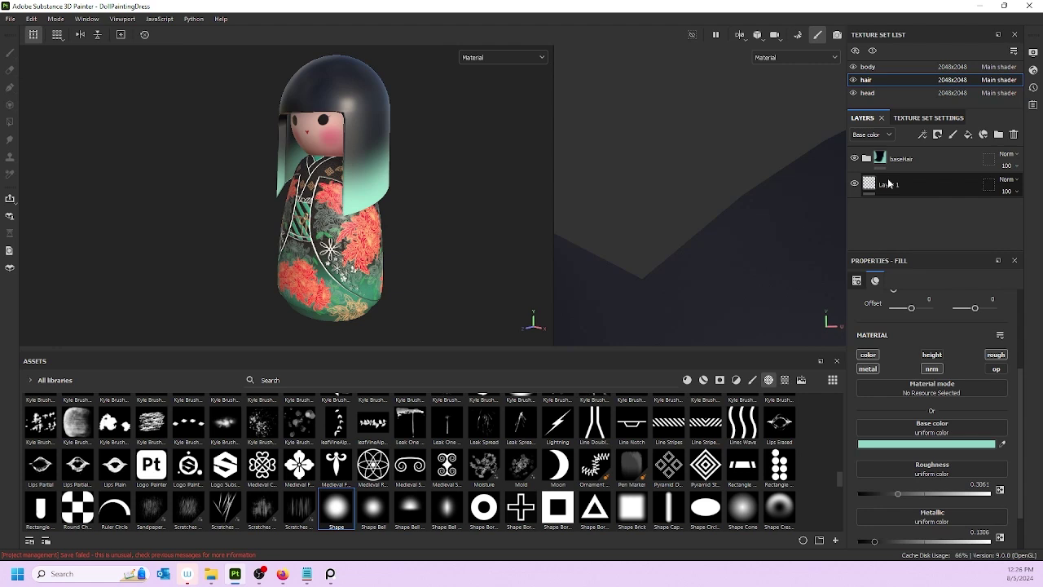
click(954, 160)
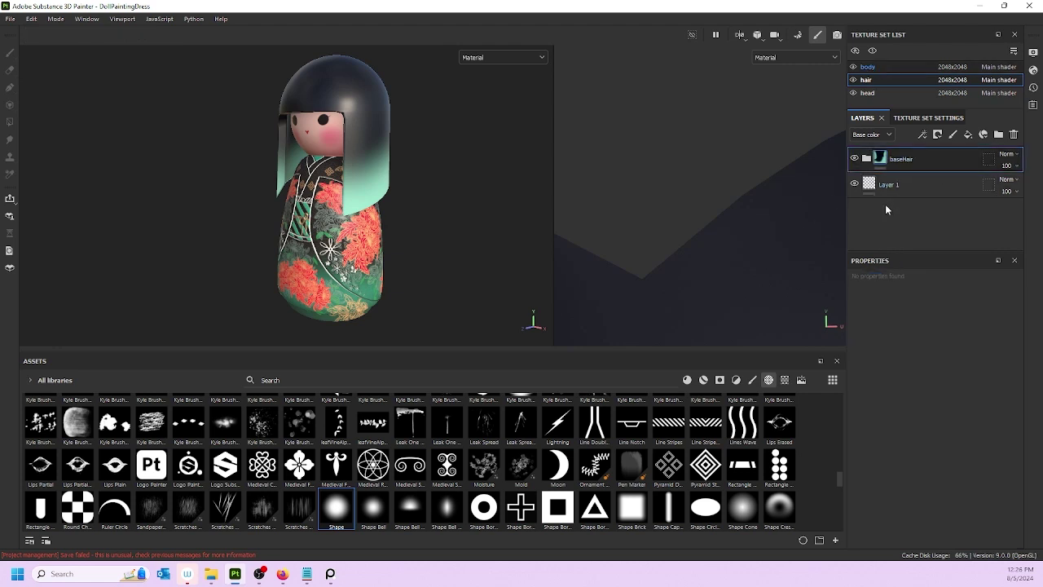
- In the body texture set, create a folder, move every layer except Layer 1 into it, and collapse the folder
click(868, 67)
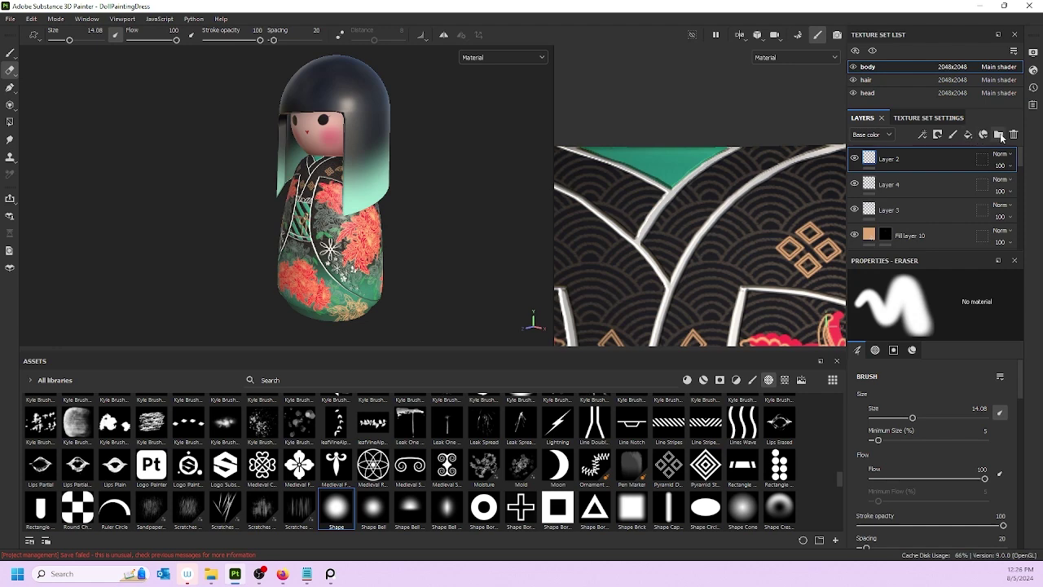
click(998, 135)
click(931, 178)
scroll(931, 214, down, 10)
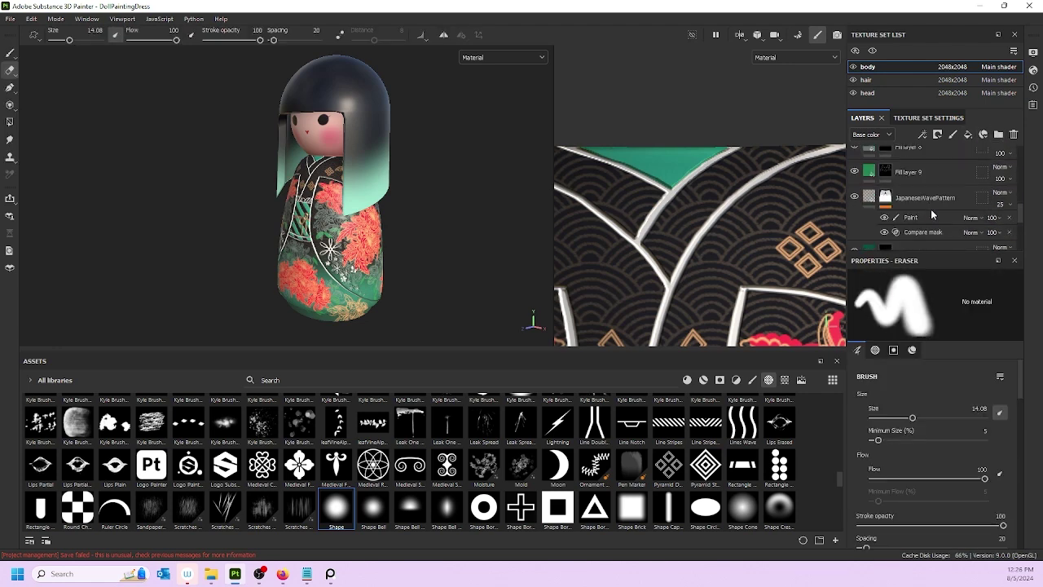
shift+click(933, 202)
scroll(944, 213, up, 4)
scroll(944, 214, up, 4)
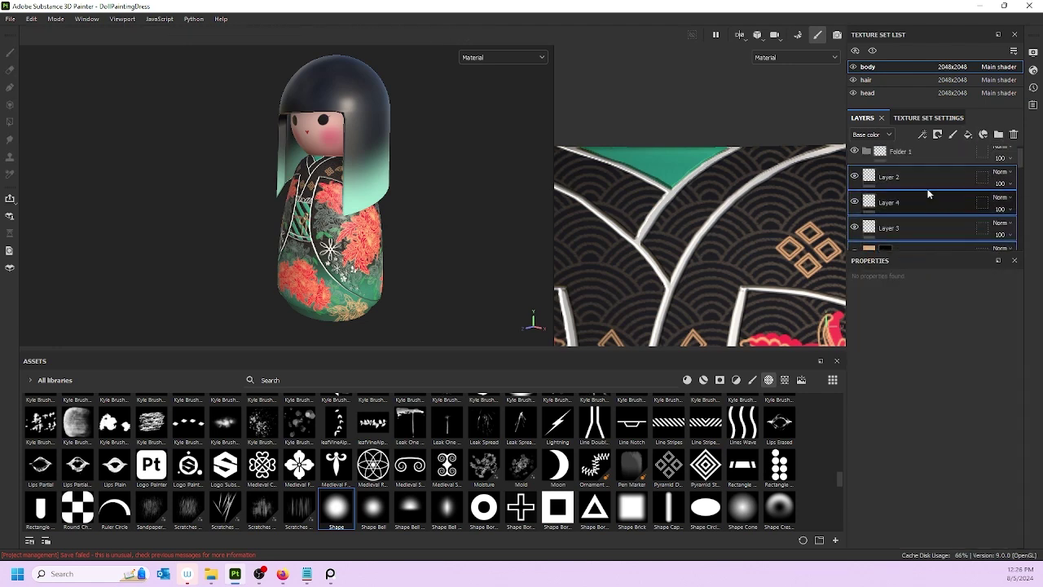
drag(923, 180, 910, 158)
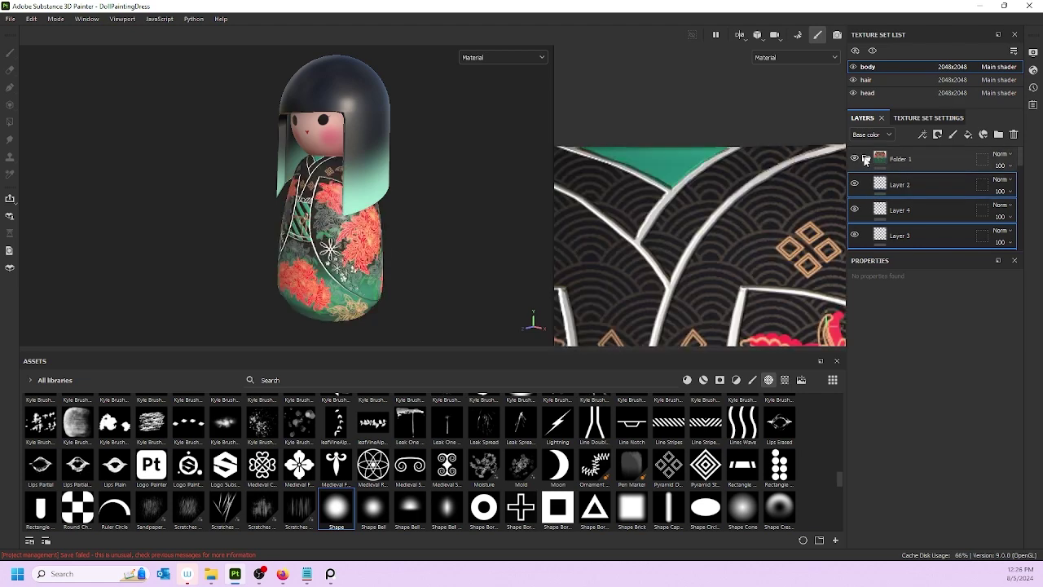
click(863, 158)
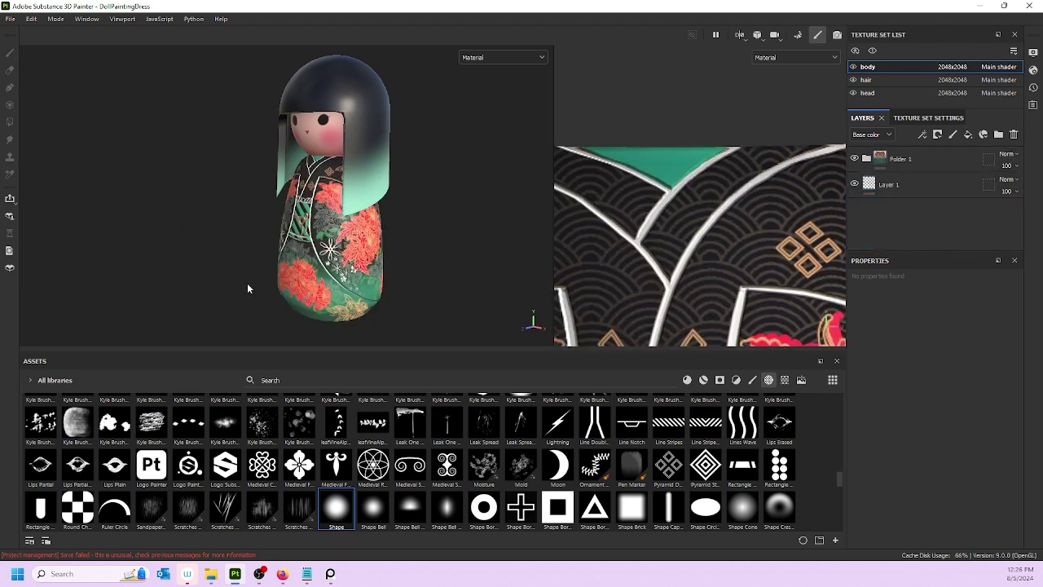
- Examine the kimono's floral pattern up close from the front and the side
scroll(330, 271, up, 5)
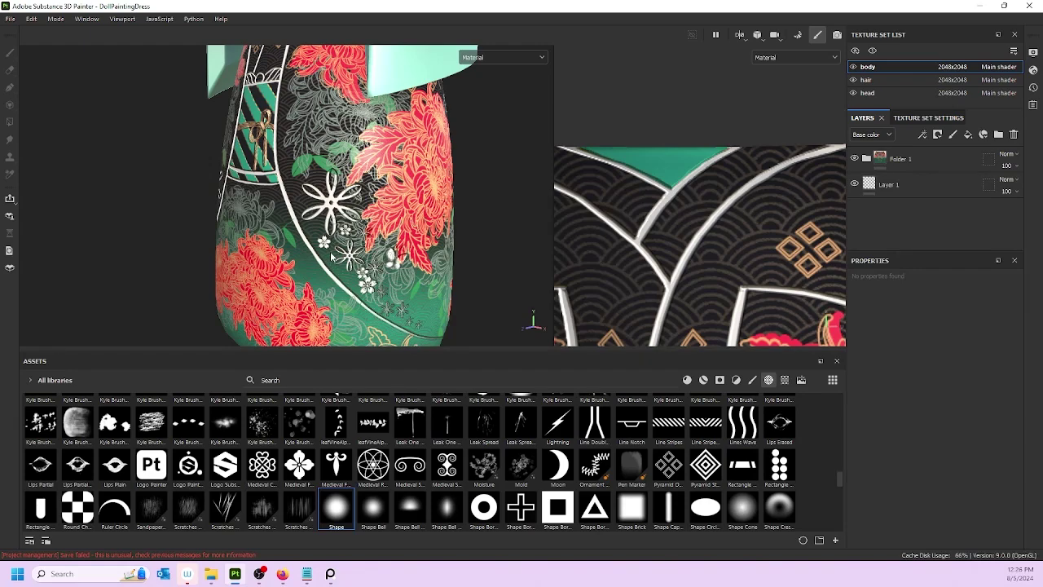
alt+drag(332, 257, 471, 242)
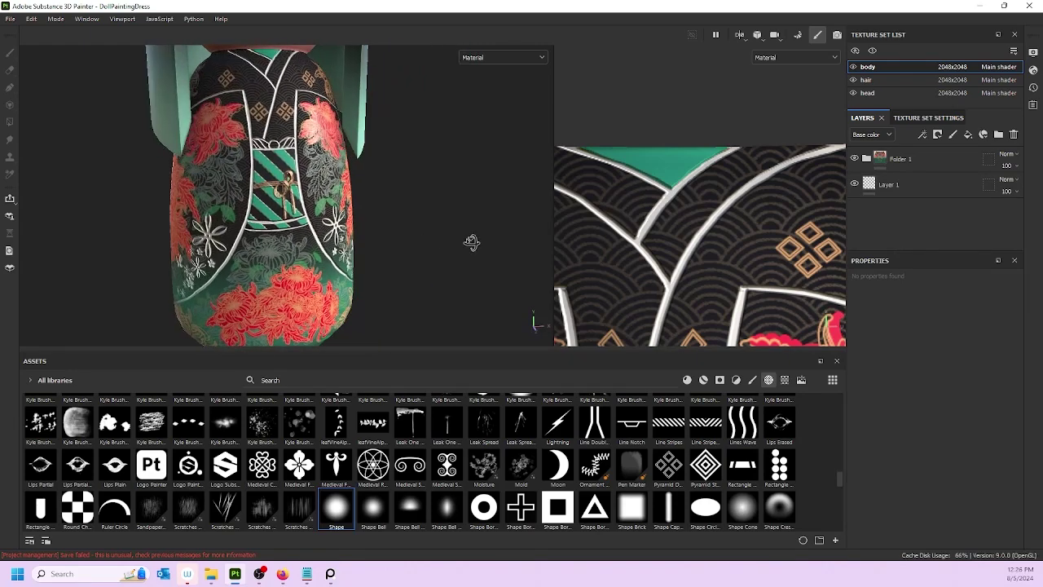
scroll(305, 197, up, 2)
alt+drag(306, 197, 456, 192)
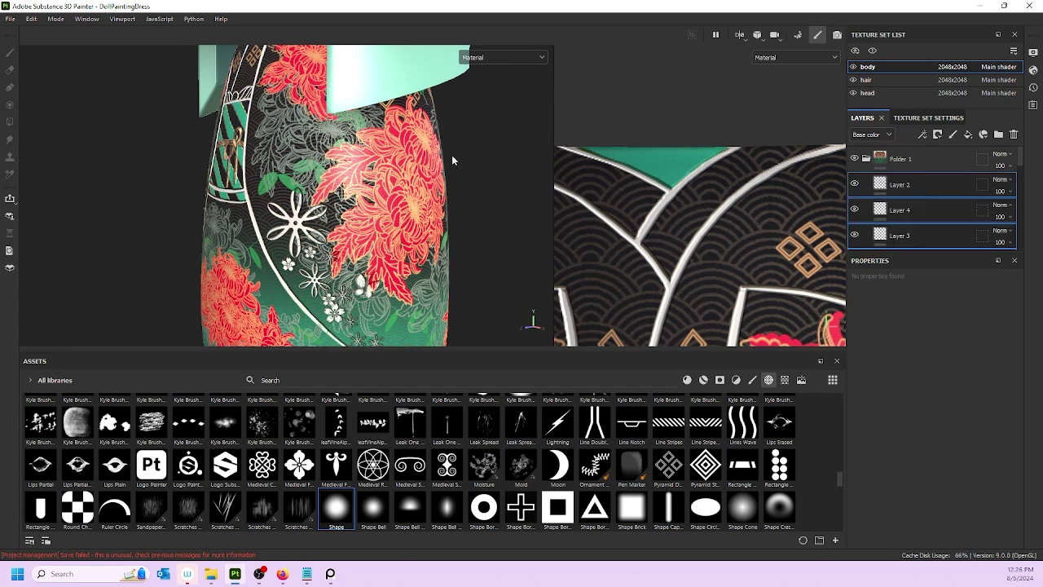
- Undo the body layers' folder grouping, redo it until all layers are back inside Folder 1, and collapse the folder
key(ctrl+z)
key(ctrl+z)
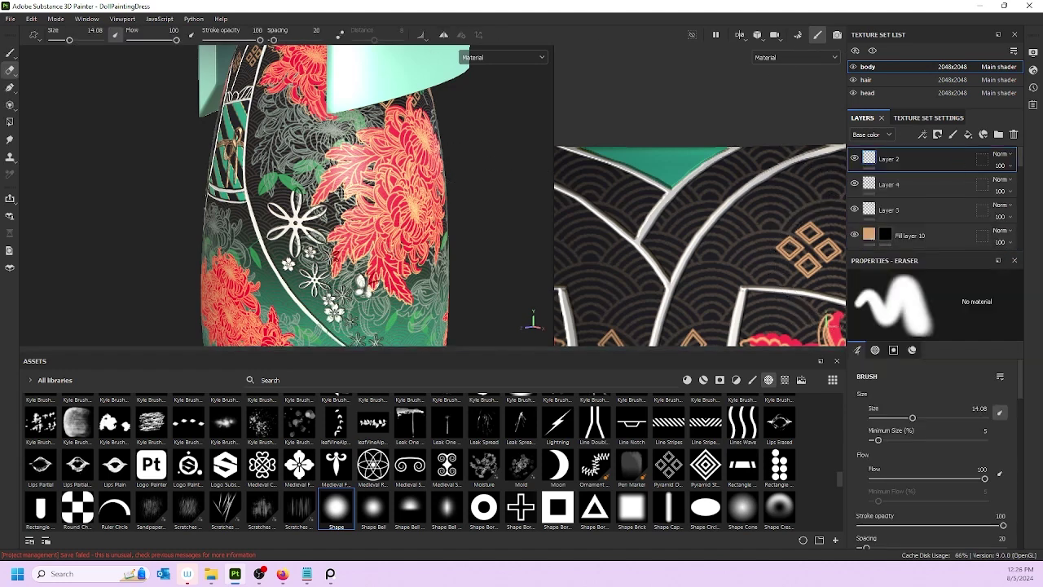
click(30, 18)
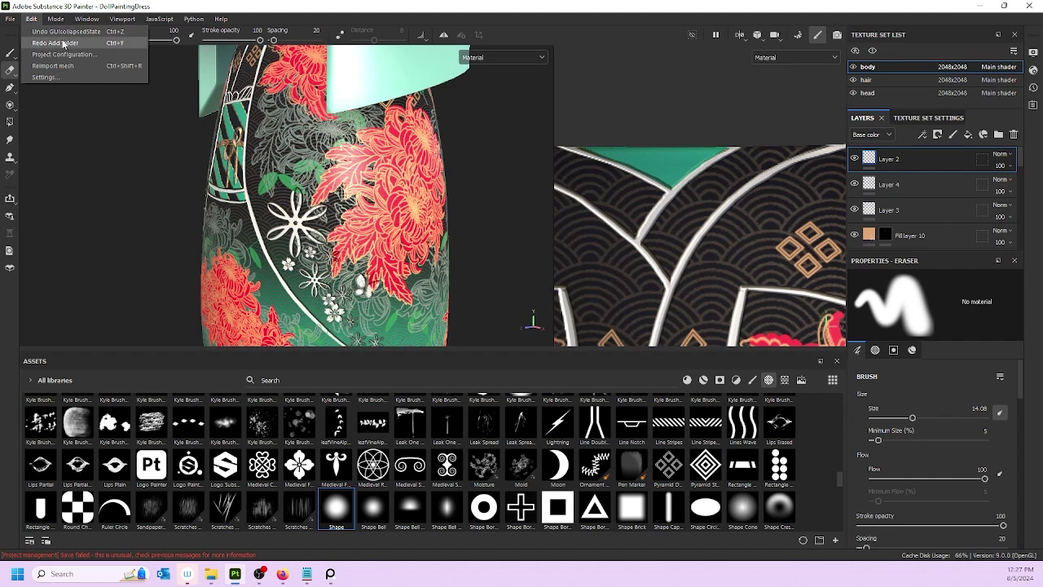
click(68, 43)
click(31, 18)
key(Escape)
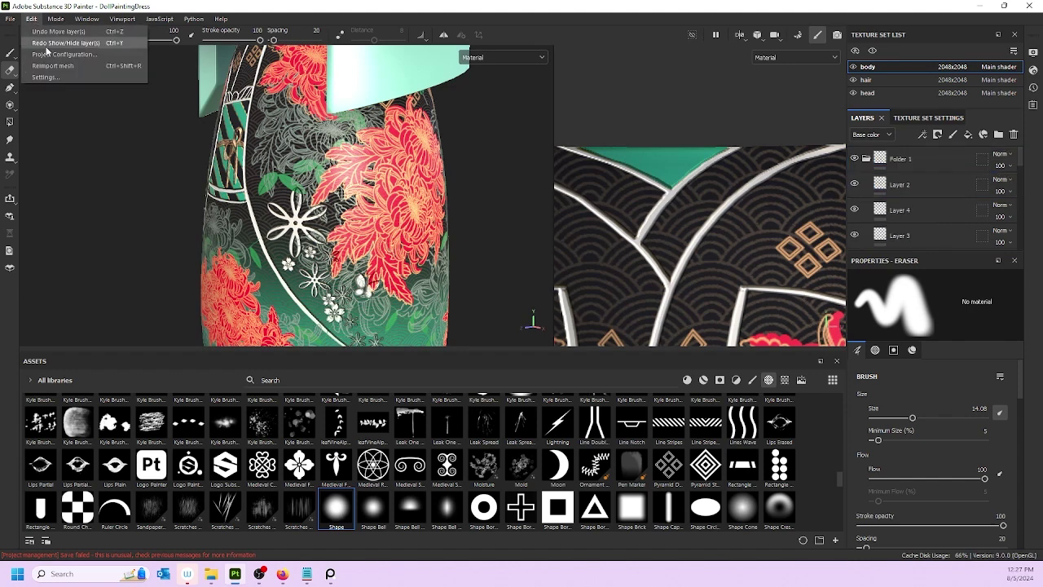
click(46, 44)
click(31, 19)
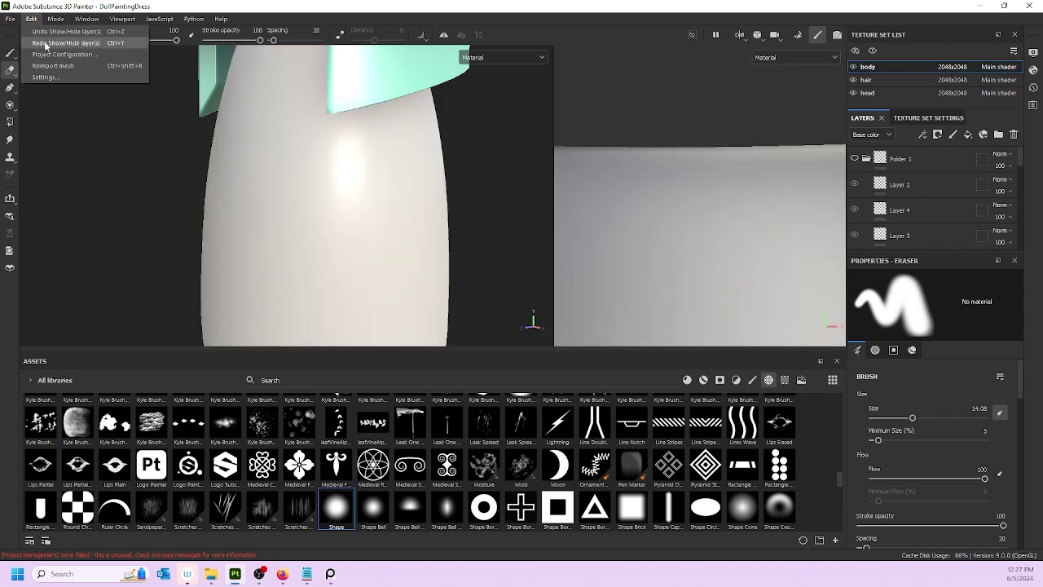
click(44, 42)
click(866, 158)
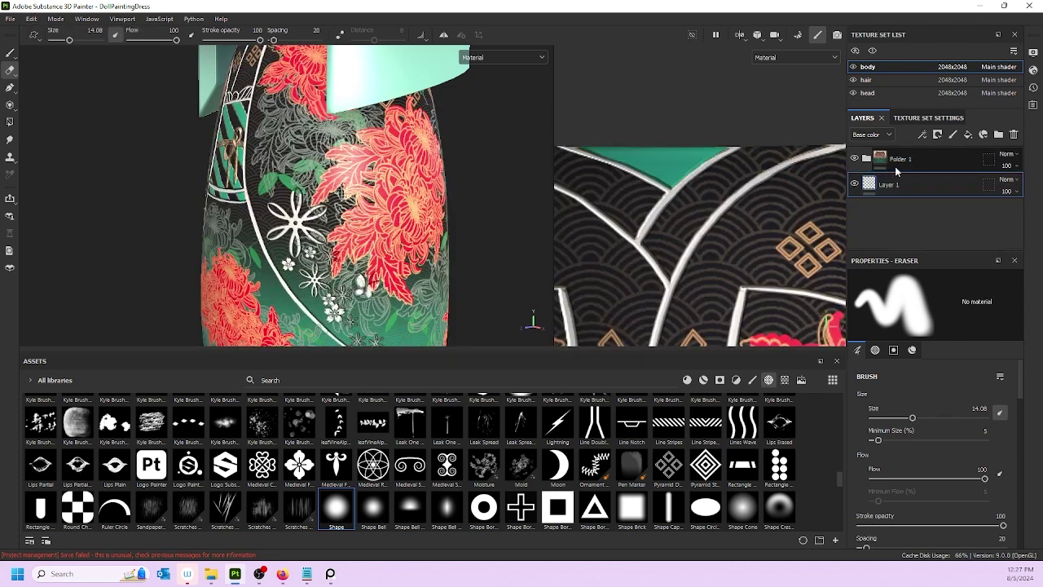
- In the hair texture set, collapse the baseHair folder and add a new fill layer above it
click(874, 81)
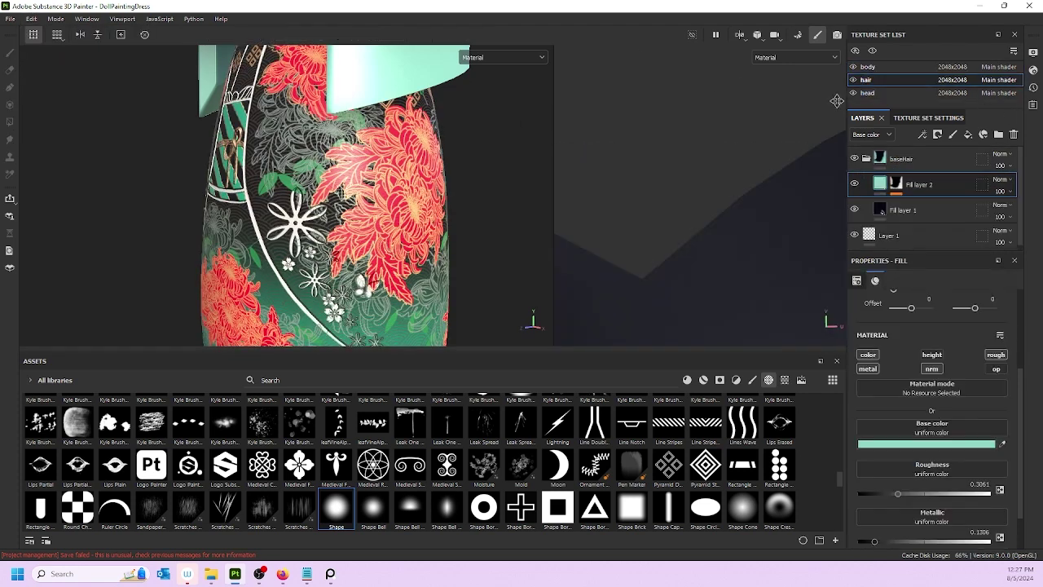
click(867, 158)
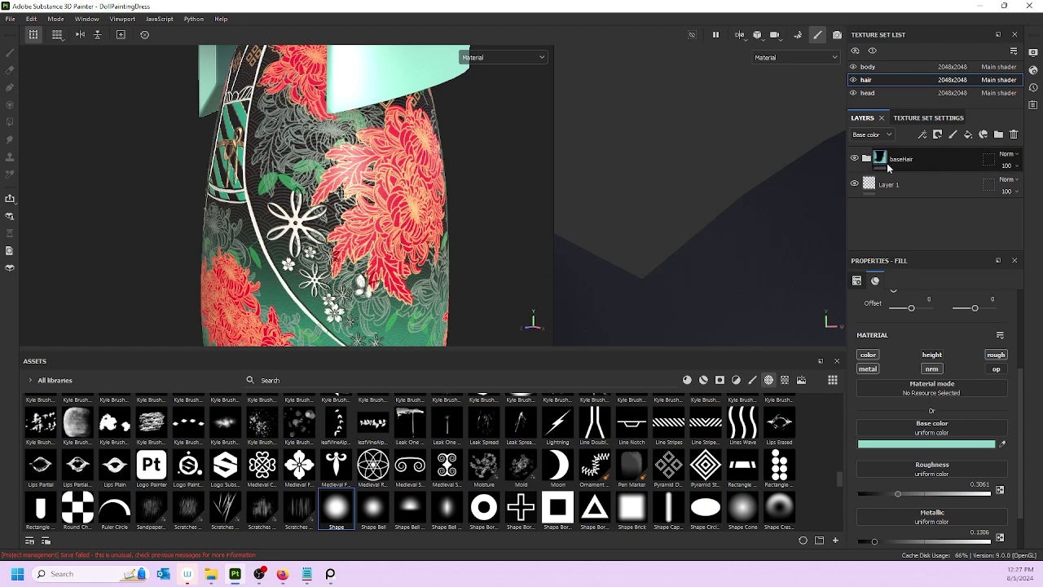
click(888, 184)
alt+middle_drag(456, 61, 424, 215)
click(968, 134)
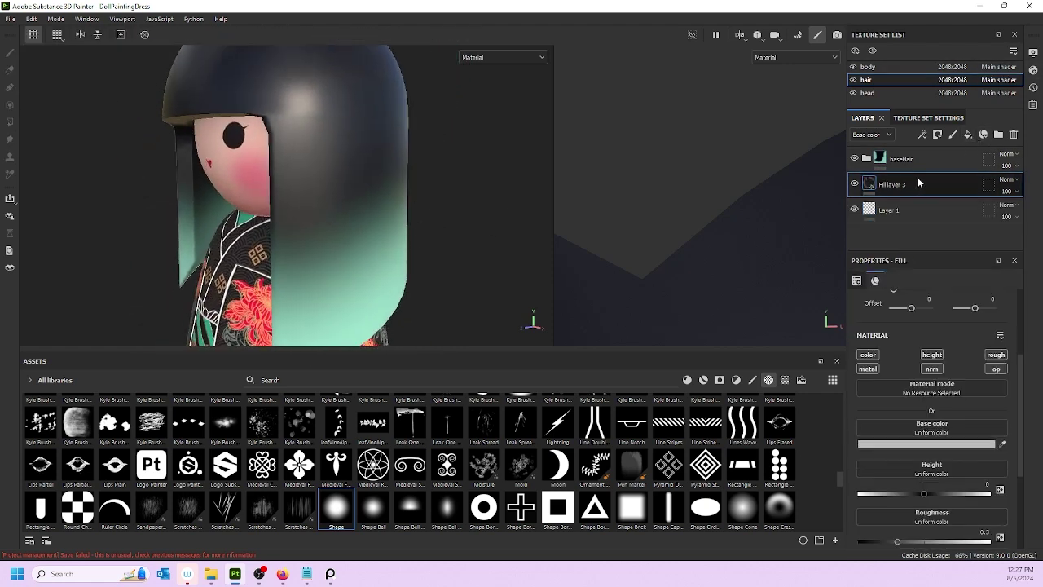
drag(914, 184, 915, 147)
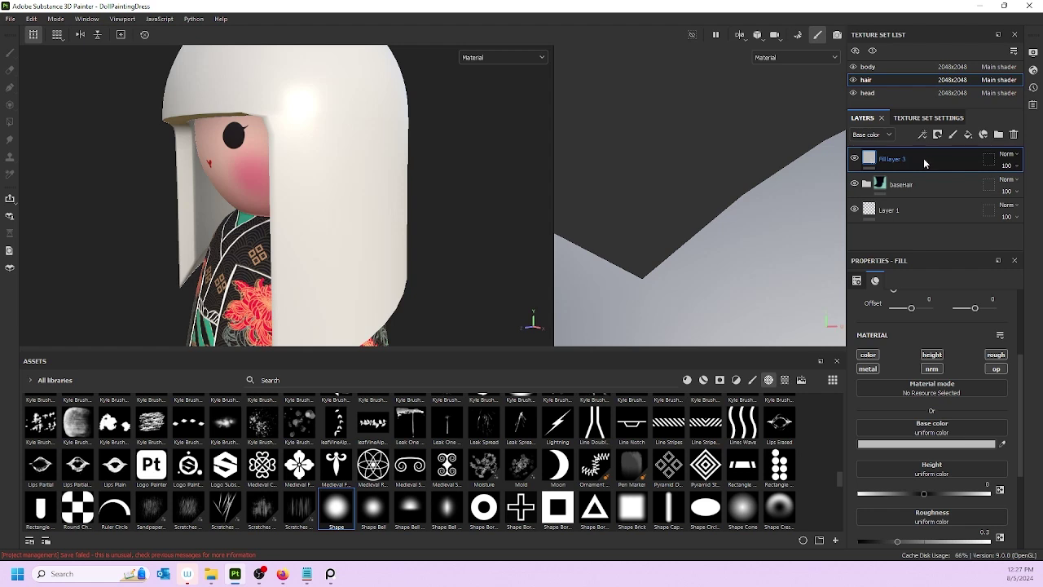
- Set the new fill's base color to tan CA9564, sampled from the kimono's diamond motif, and save it as a swatch
click(925, 444)
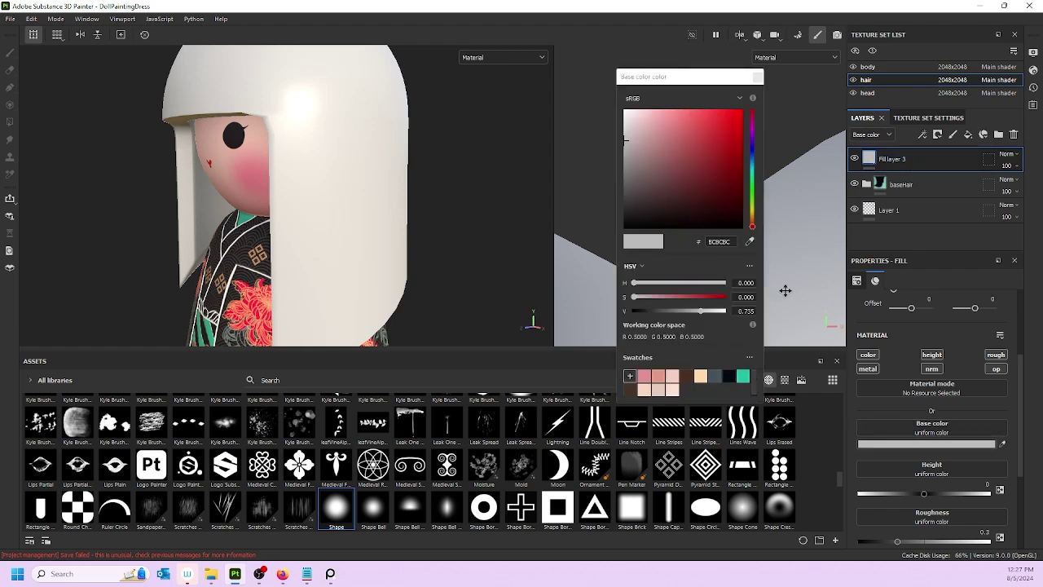
click(699, 377)
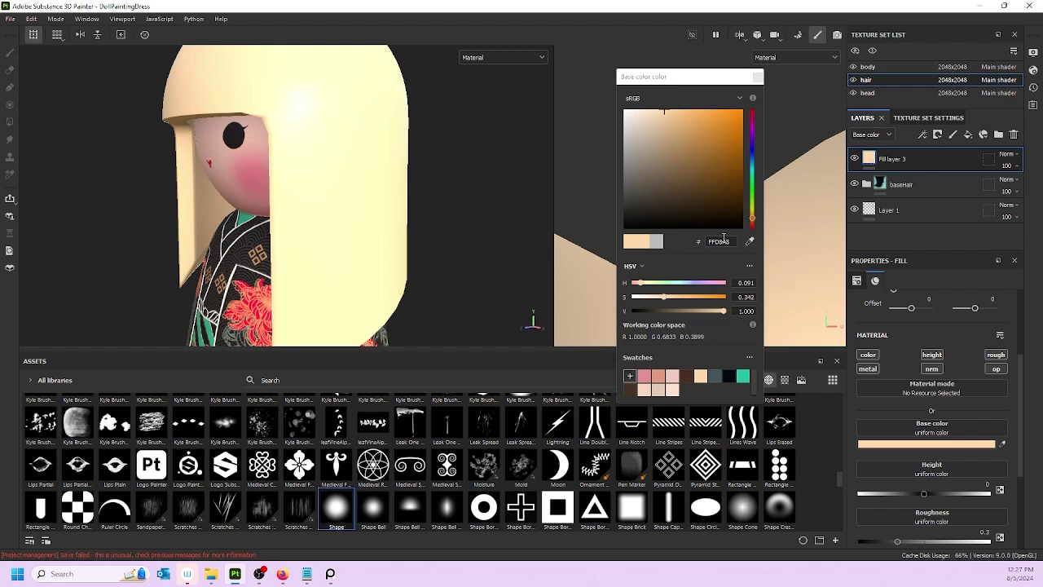
click(749, 241)
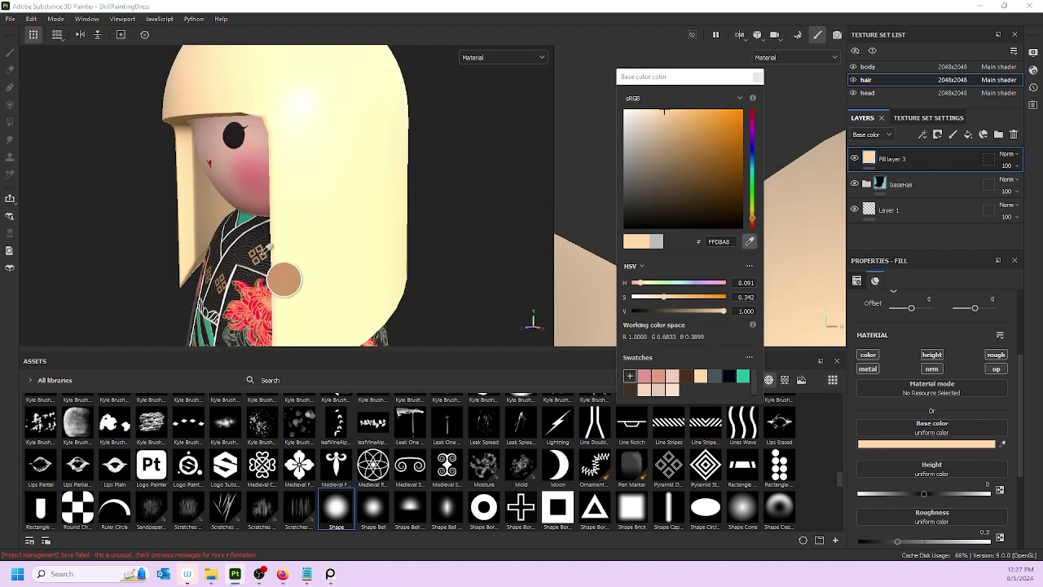
click(261, 255)
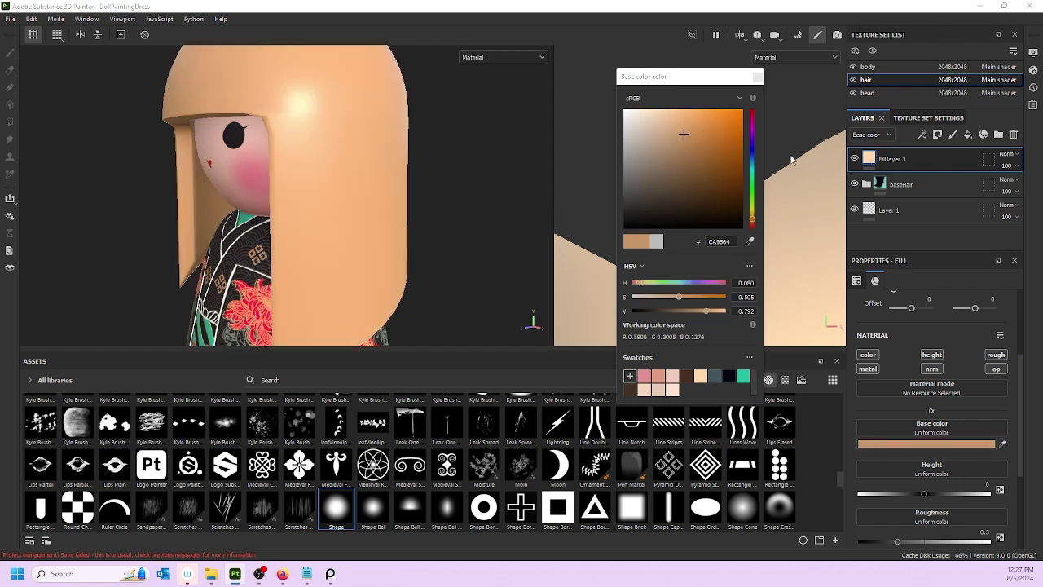
click(630, 377)
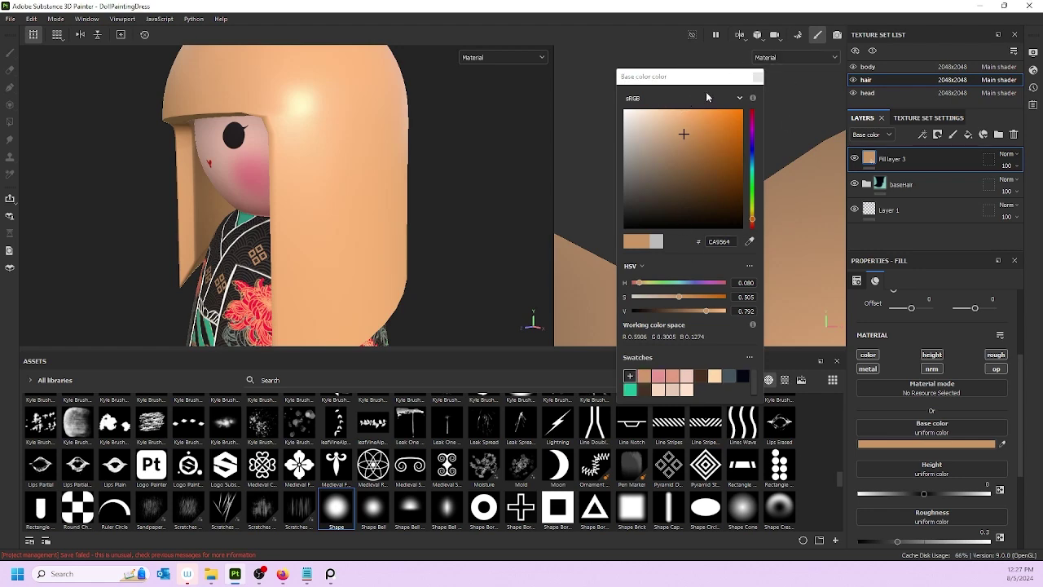
- Add a black mask to the tan fill layer and stamp the four-diamond Pyramid alpha on the hair's side at brush size 22.08
click(936, 155)
right_click(937, 153)
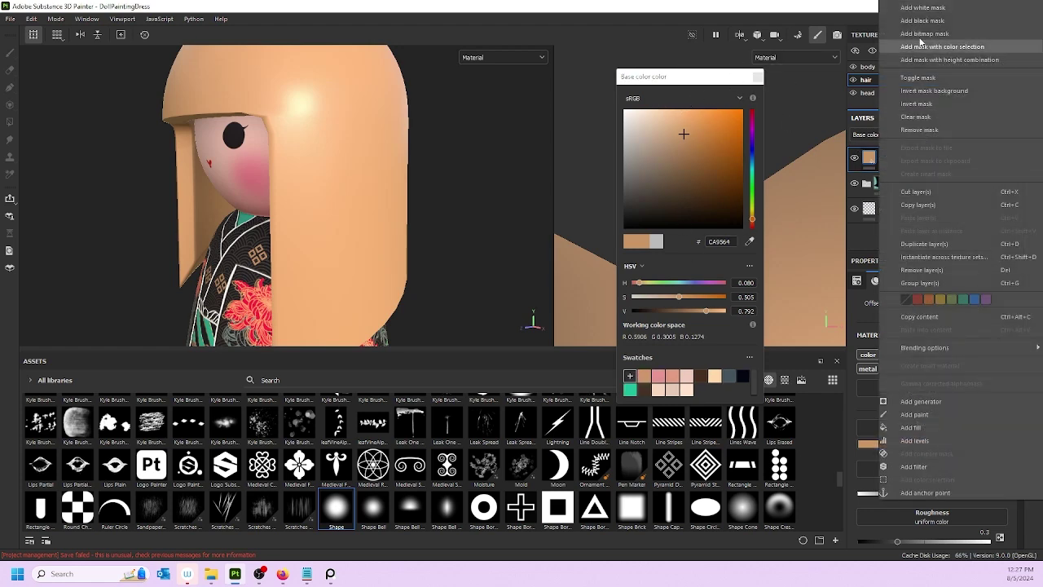
click(928, 22)
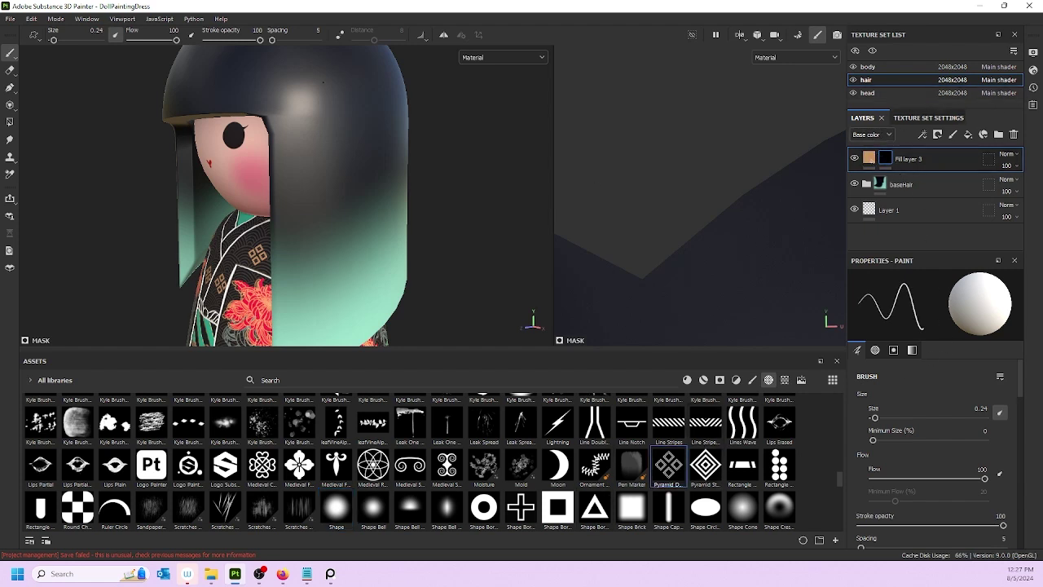
key(bracketright)
key(bracketright)
key(bracketright)
key(bracketright)
key(bracketright)
key(bracketright)
key(bracketright)
key(bracketright)
key(bracketright)
key(bracketright)
key(bracketright)
key(bracketright)
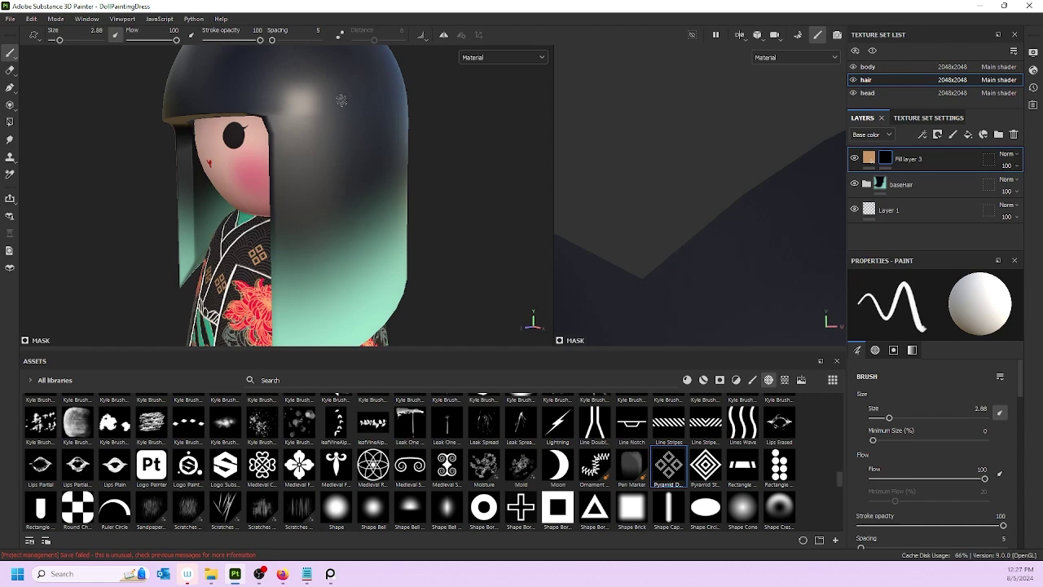
click(336, 108)
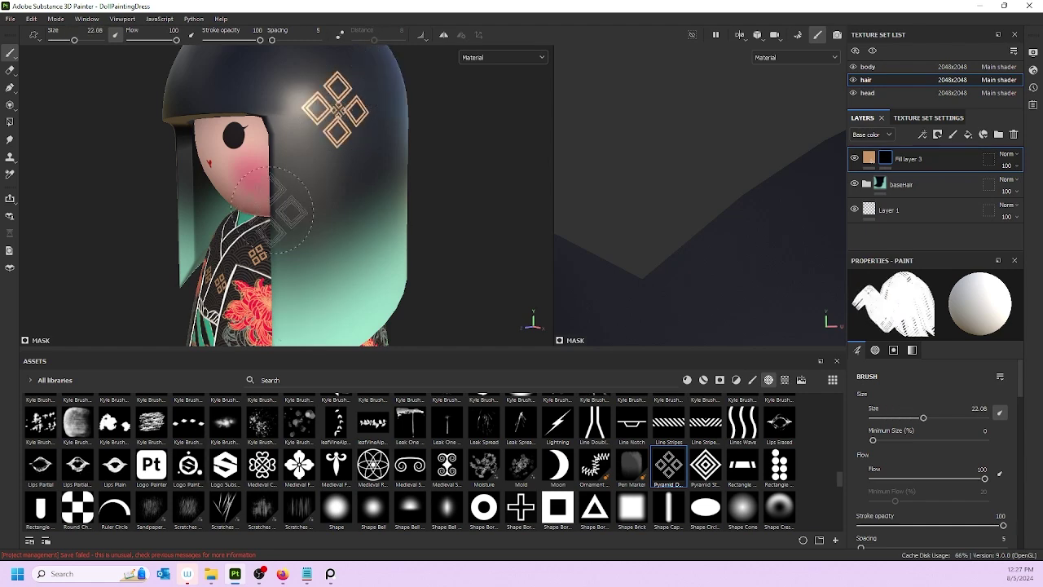
- Add a fill layer directly above the baseHair folder with red base color D42020 and save the color as a swatch
mouse_move(291, 213)
alt+mouse_down()
mouse_move(468, 184)
mouse_move(205, 176)
mouse_move(204, 123)
mouse_move(137, 118)
alt+mouse_up()
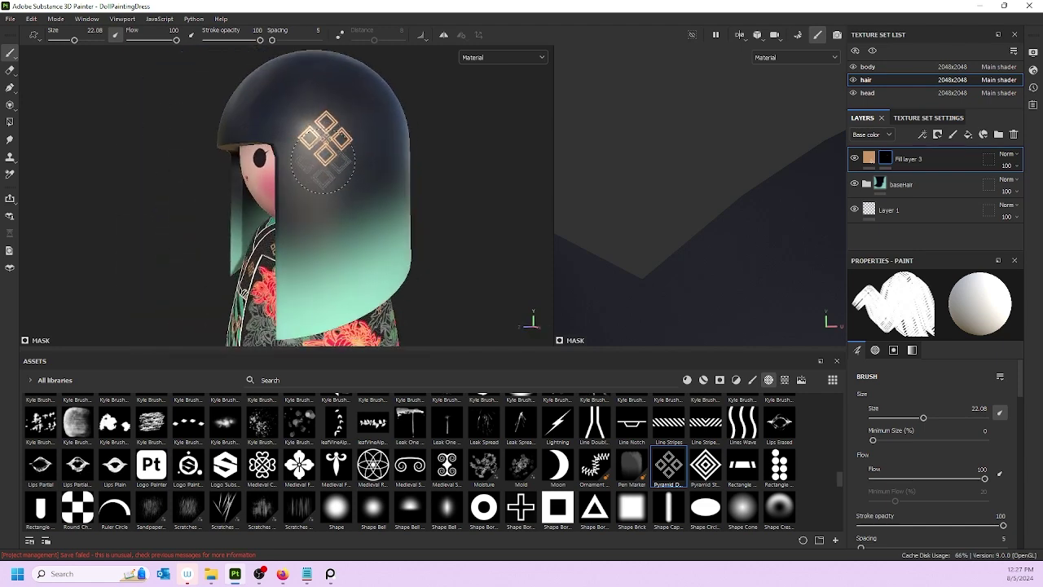
click(929, 185)
click(968, 135)
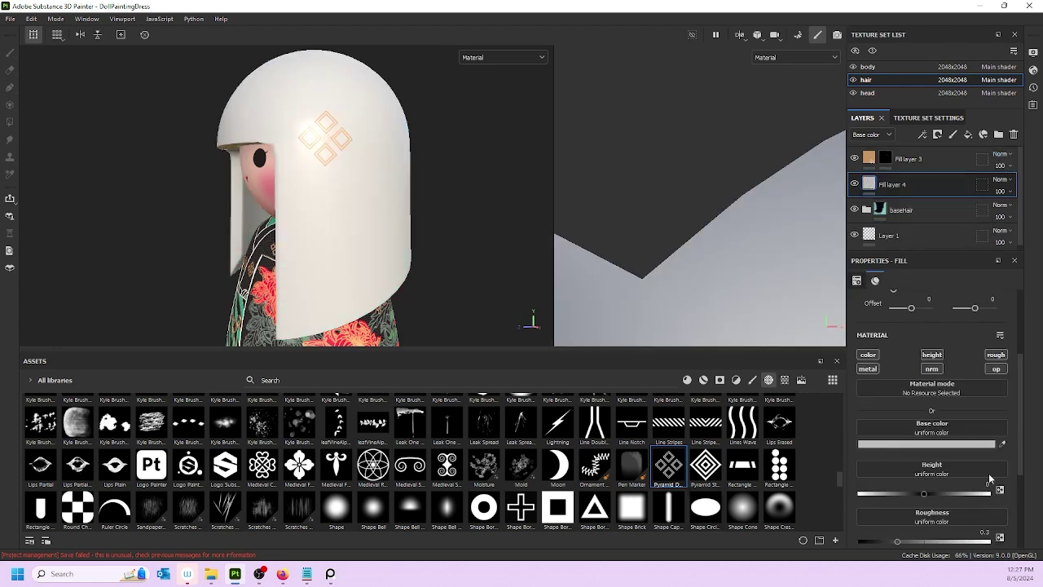
click(929, 444)
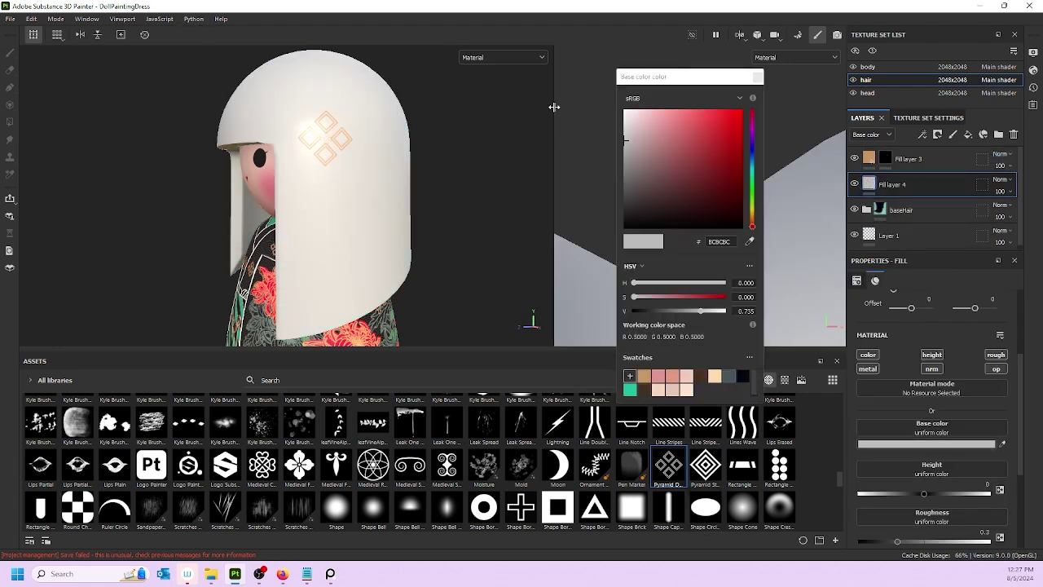
click(719, 122)
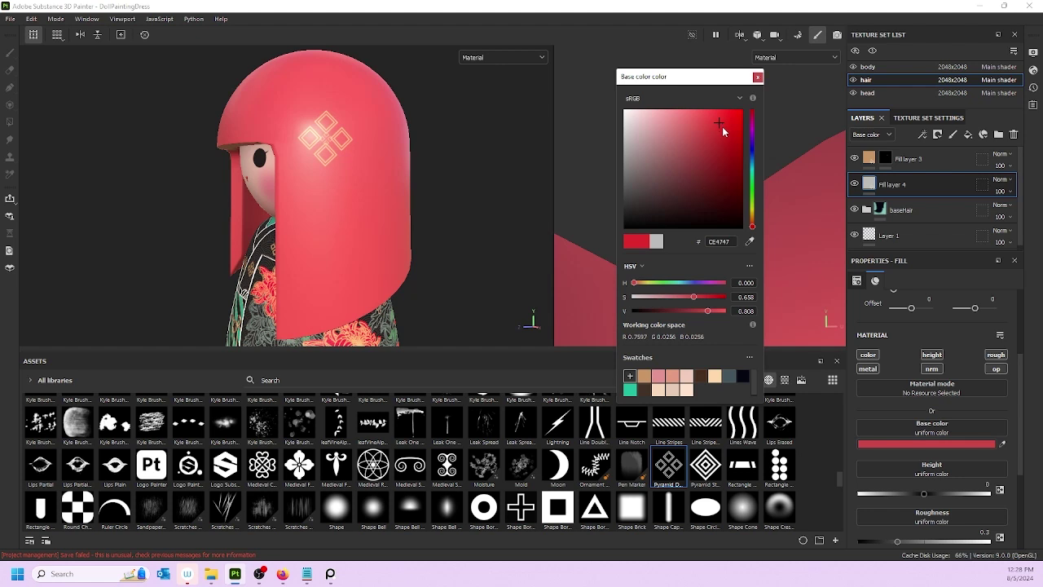
click(724, 128)
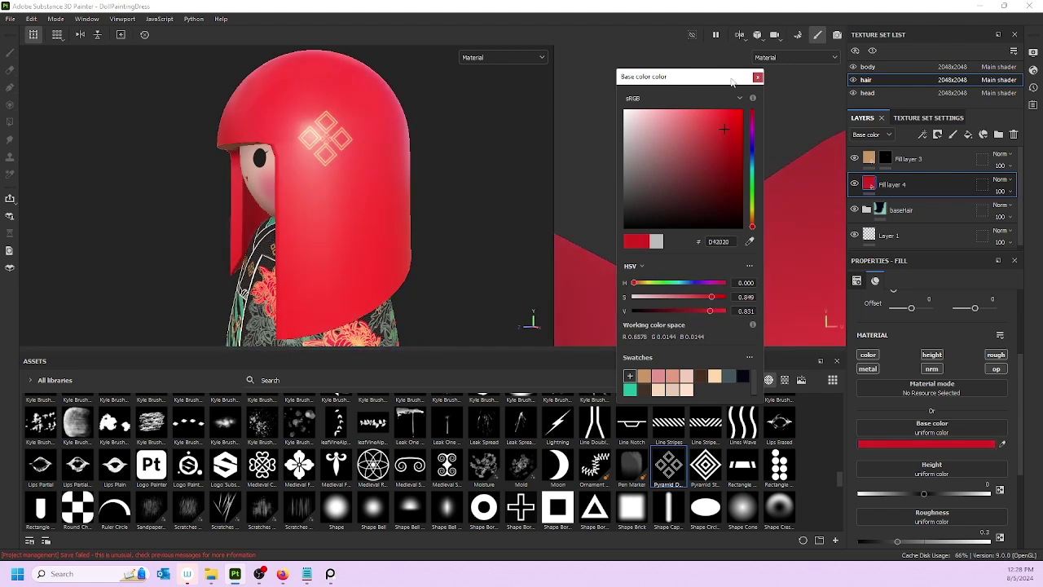
click(629, 376)
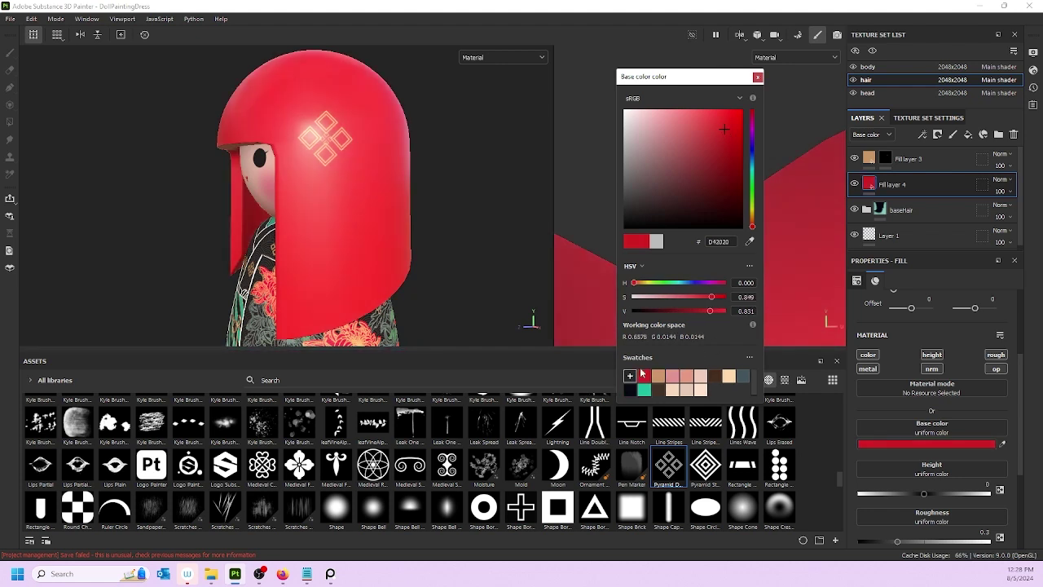
- Add a black mask to the red fill layer and paint a curved ribbon hanging below the diamonds with the Shape alpha at size 8.4
right_click(920, 194)
click(920, 31)
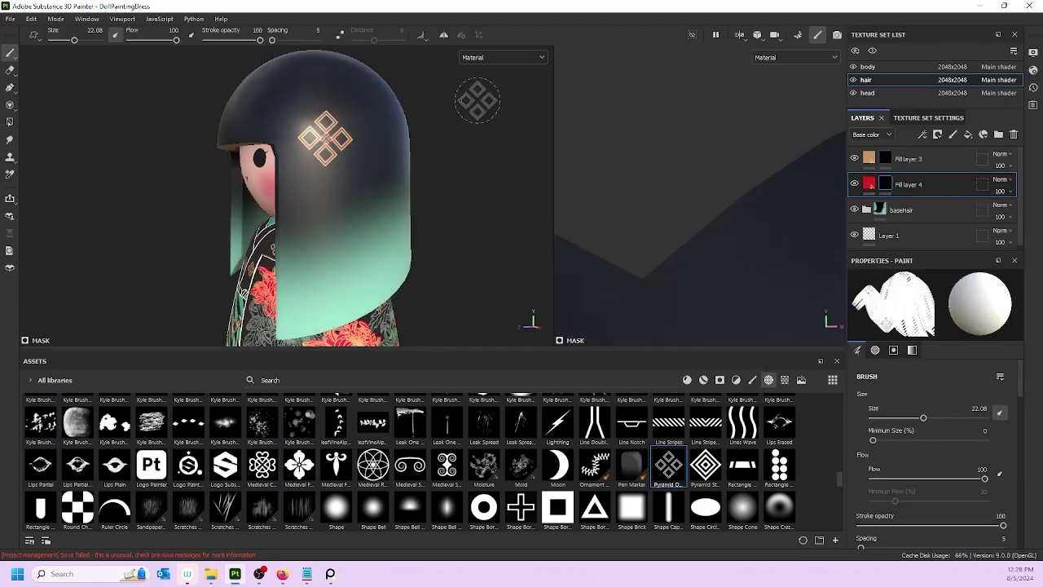
click(335, 508)
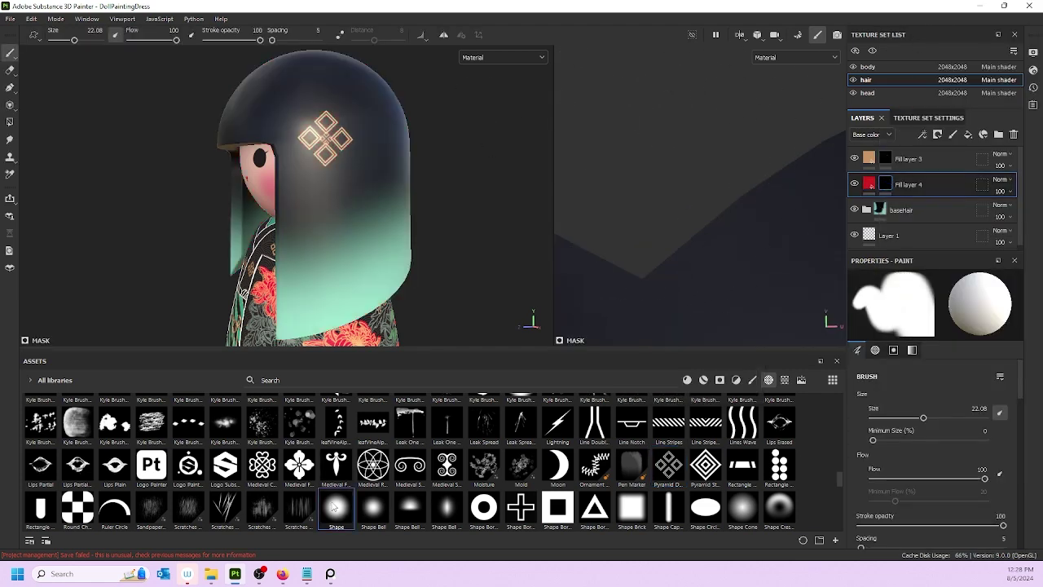
mouse_move(335, 156)
ctrl+right_down()
mouse_move(316, 148)
mouse_move(323, 138)
ctrl+right_up()
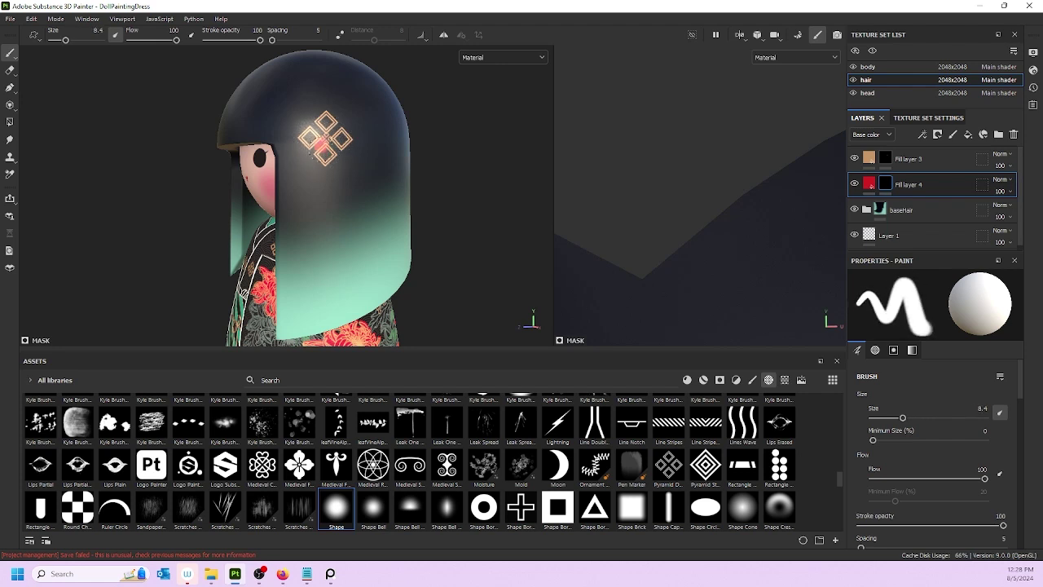
drag(324, 146, 310, 263)
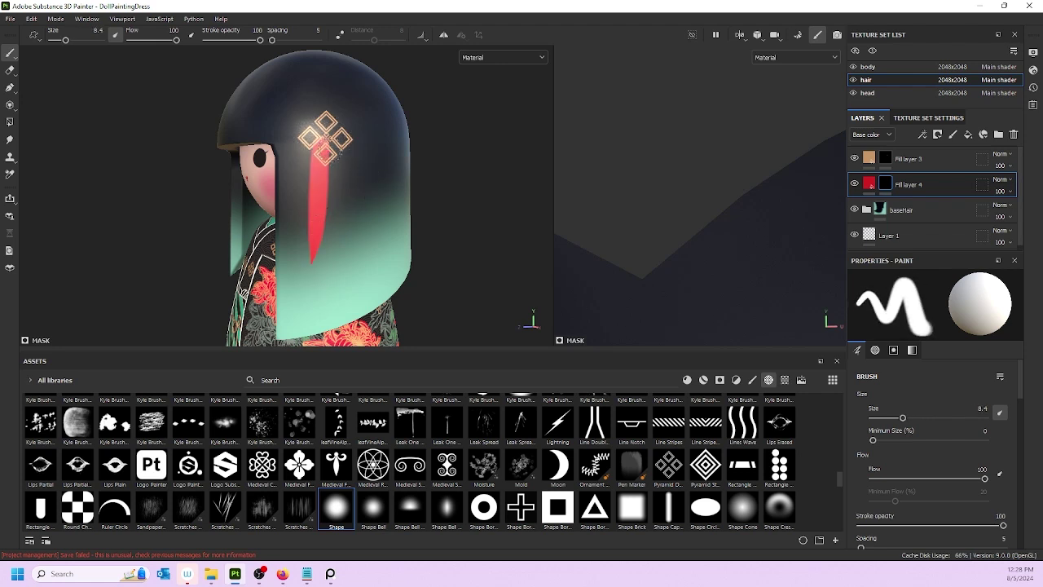
key(ctrl+z)
drag(325, 149, 310, 268)
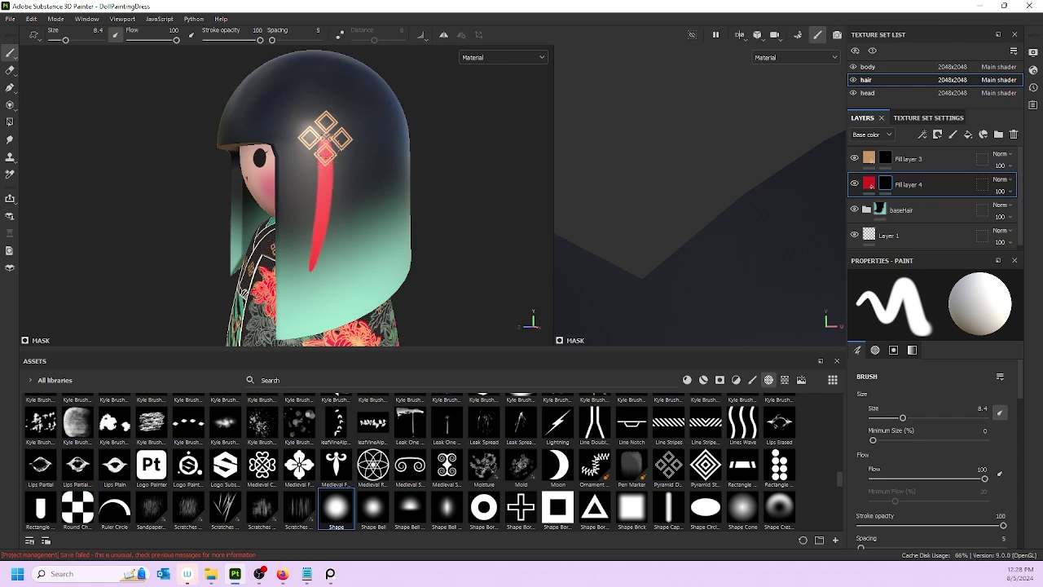
drag(338, 155, 345, 290)
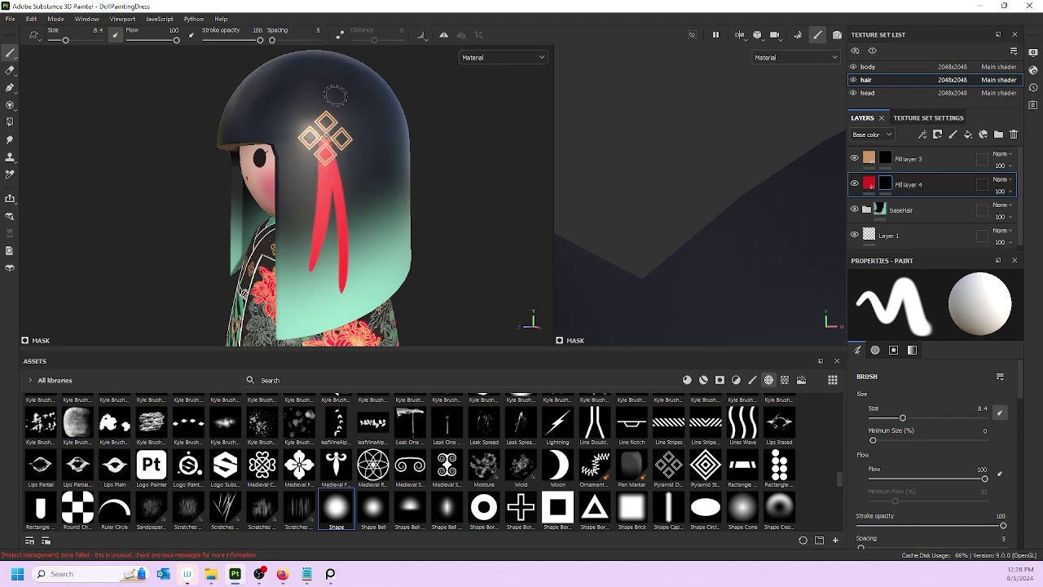
key(bracketleft)
key(bracketleft)
key(bracketleft)
key(bracketleft)
key(bracketleft)
key(bracketleft)
key(bracketleft)
key(bracketleft)
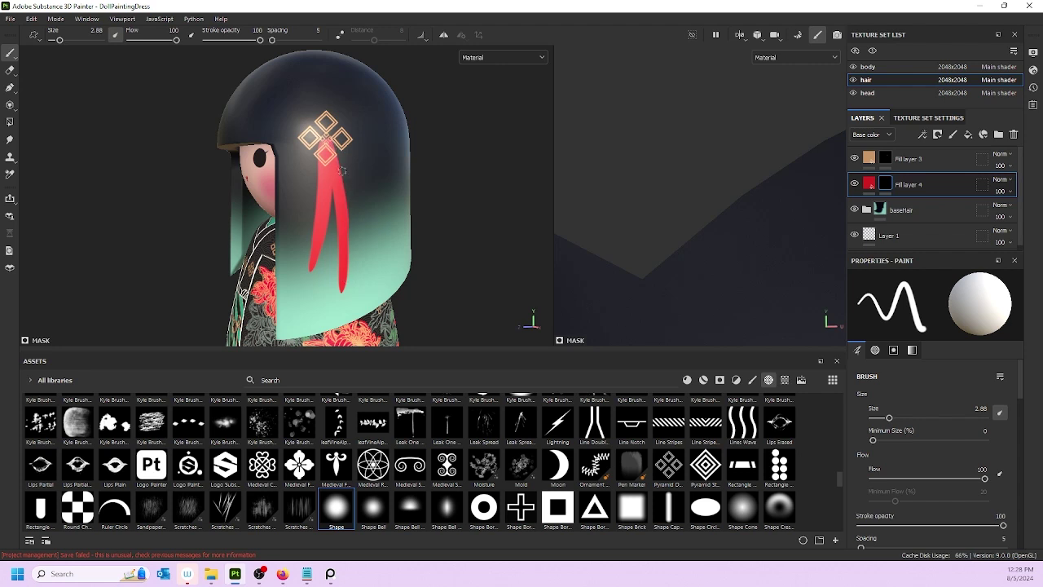
key(ctrl+z)
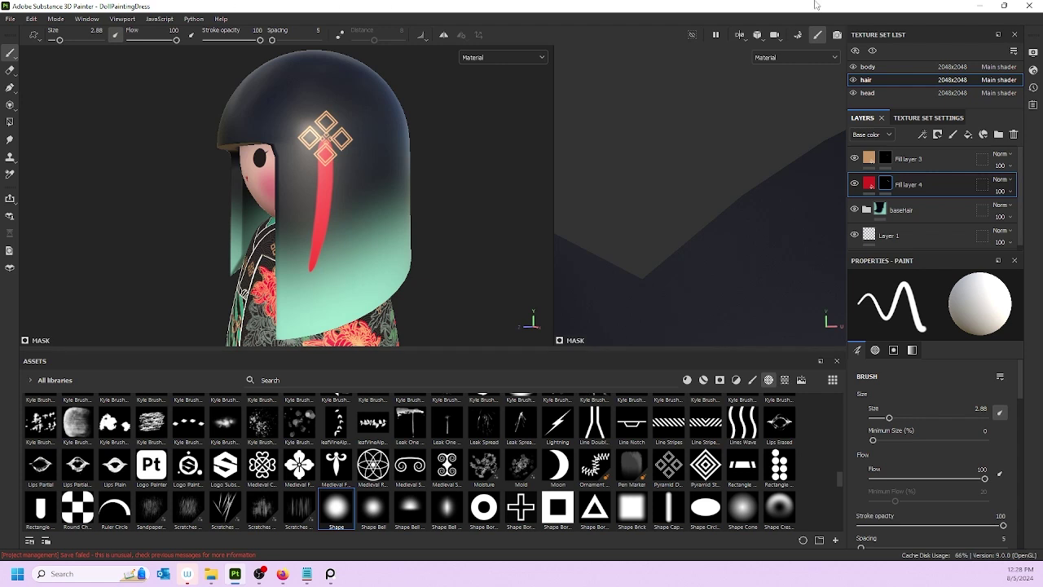
- Duplicate the red fill layer and clear the copy's mask
right_click(948, 185)
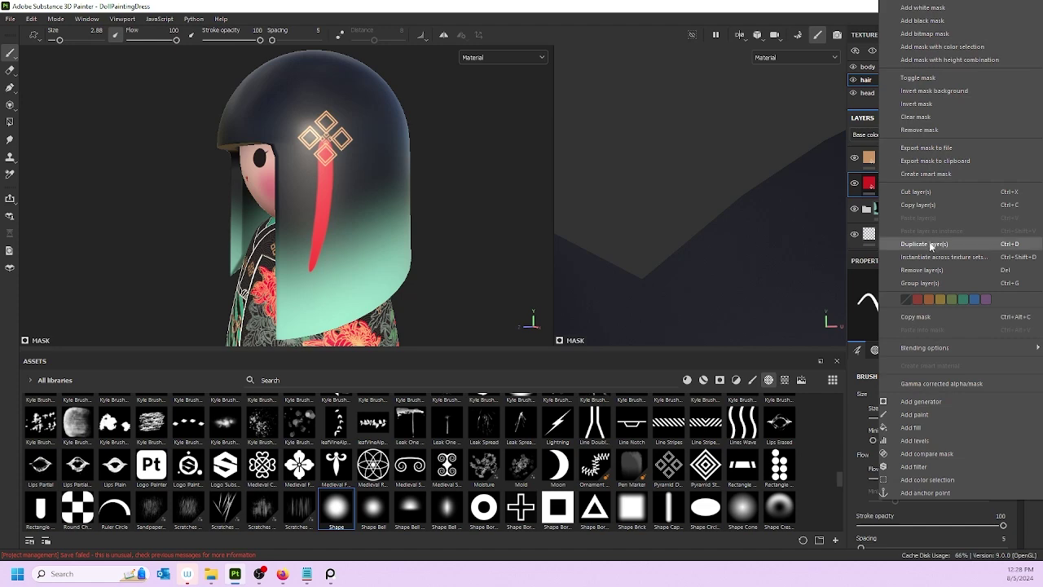
click(925, 244)
right_click(889, 187)
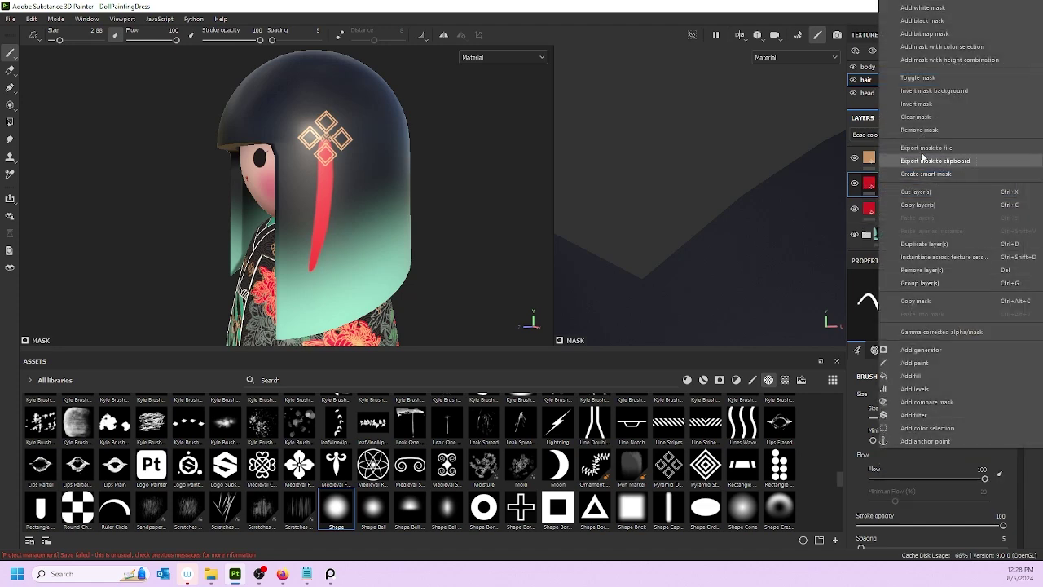
click(916, 117)
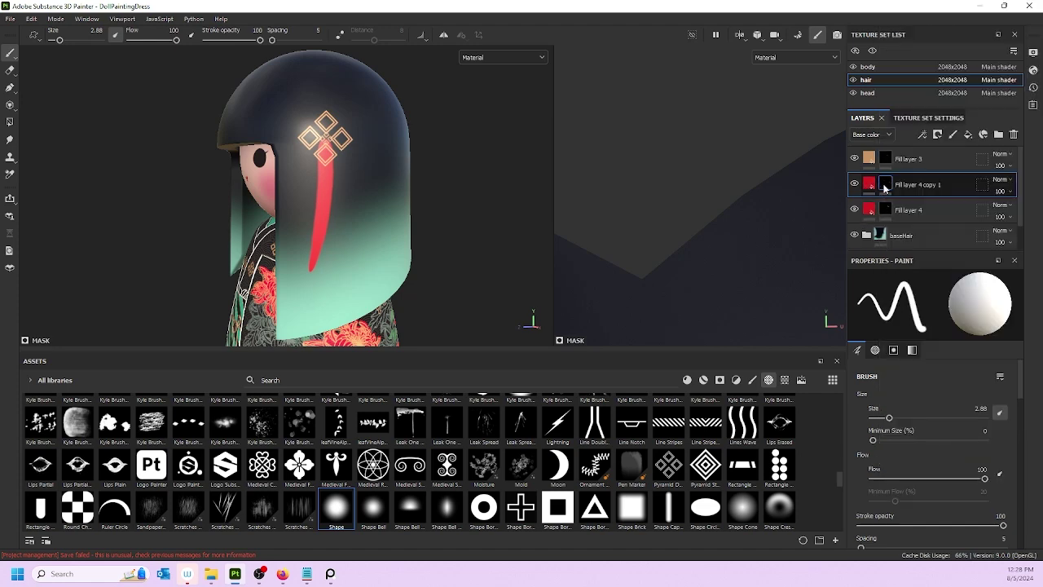
- Paint a second curved ribbon hanging below the diamonds on the copied red layer's mask at brush size 6.24
drag(327, 145, 340, 281)
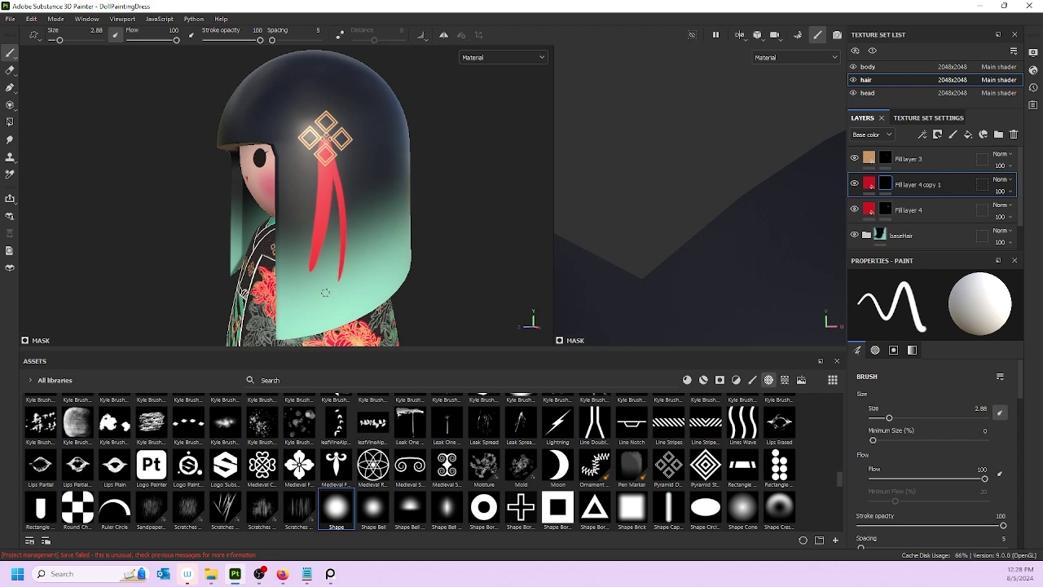
key(ctrl+z)
key(bracketright)
key(bracketright)
key(bracketright)
key(bracketright)
key(bracketright)
key(bracketright)
key(bracketright)
drag(333, 140, 327, 291)
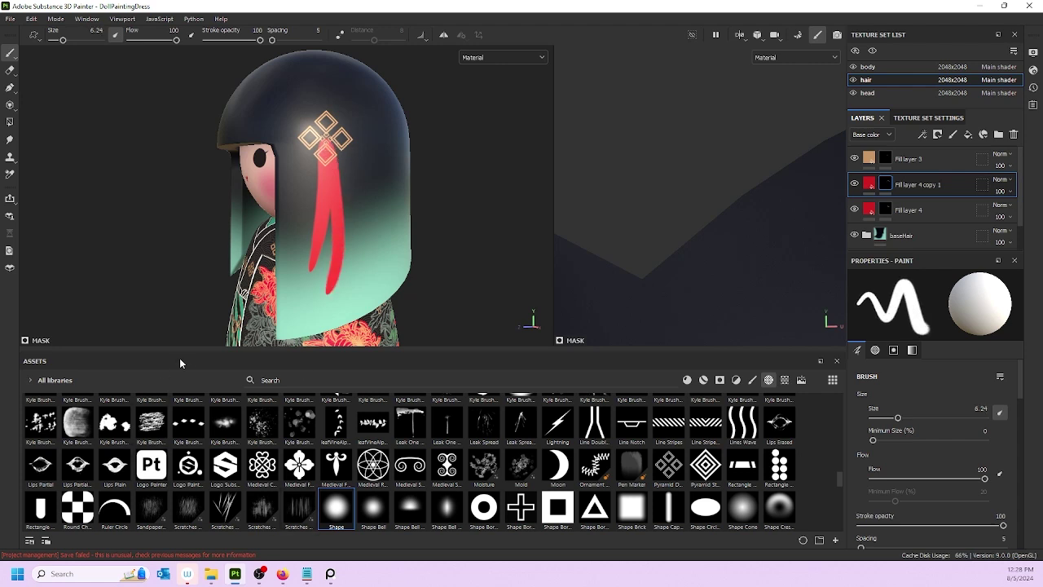
- Check the ribbons from the doll's front and side, and switch the viewport display to the Base color channel
scroll(375, 184, down, 5)
alt+drag(330, 243, 419, 242)
scroll(391, 187, up, 6)
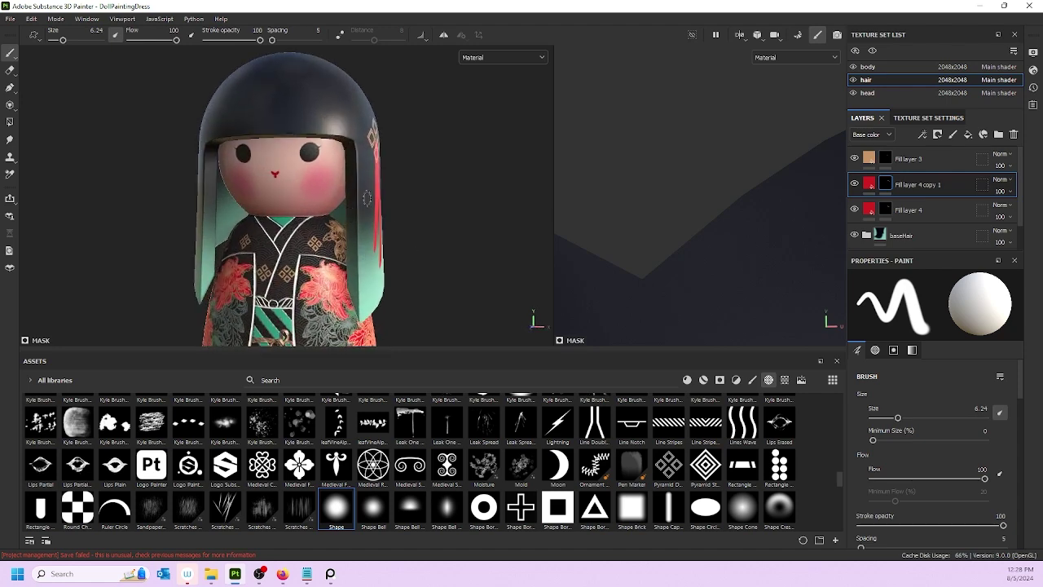
alt+drag(337, 204, 201, 201)
scroll(355, 174, up, 4)
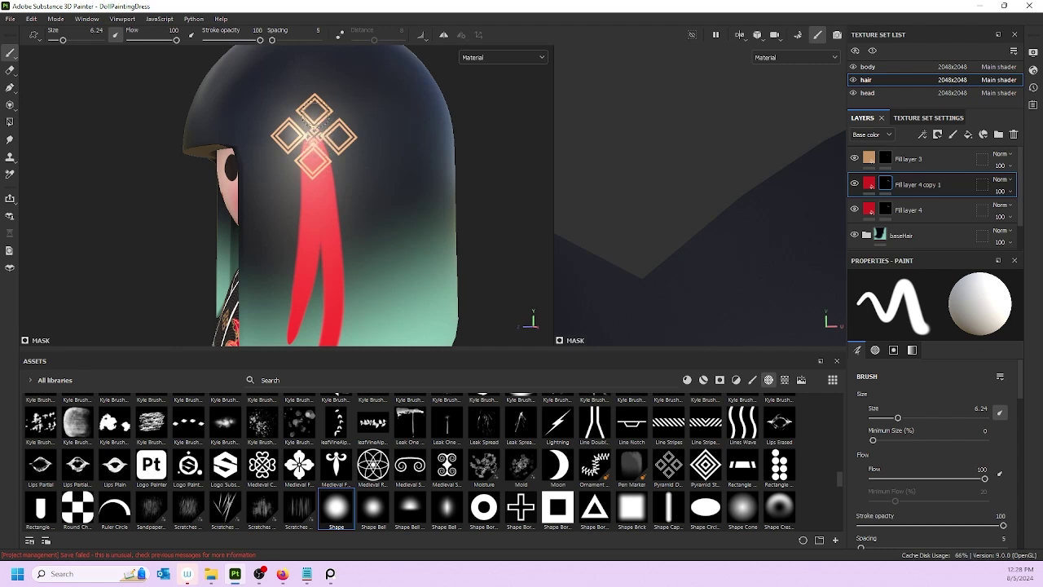
key(c)
click(493, 57)
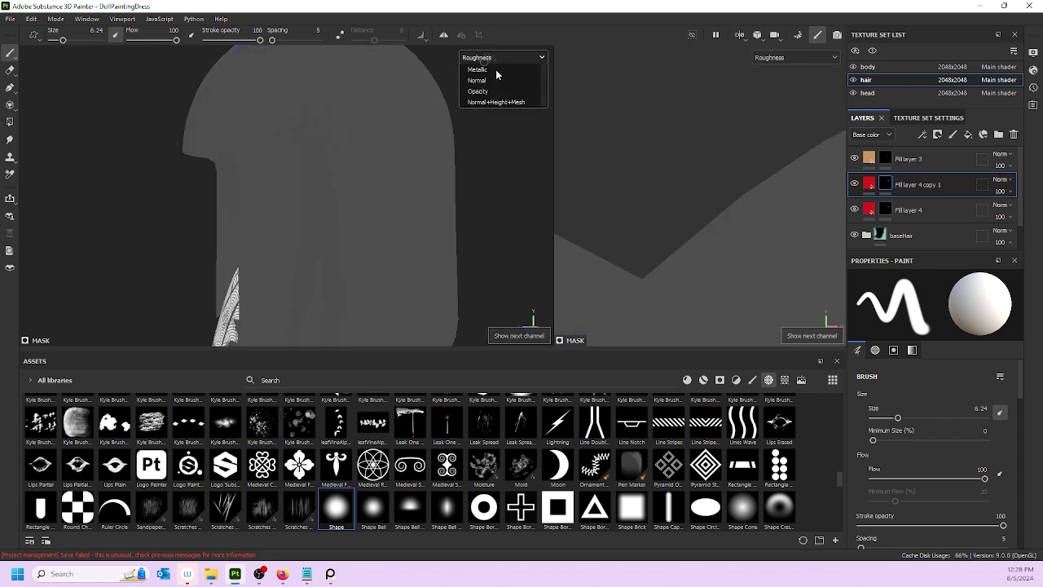
click(482, 105)
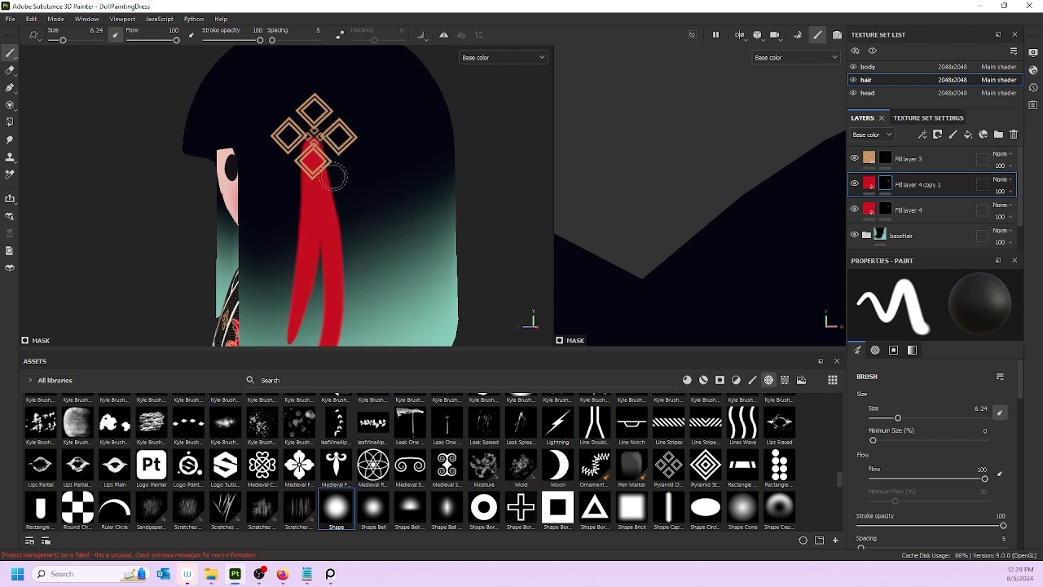
middle_drag(366, 217, 360, 188)
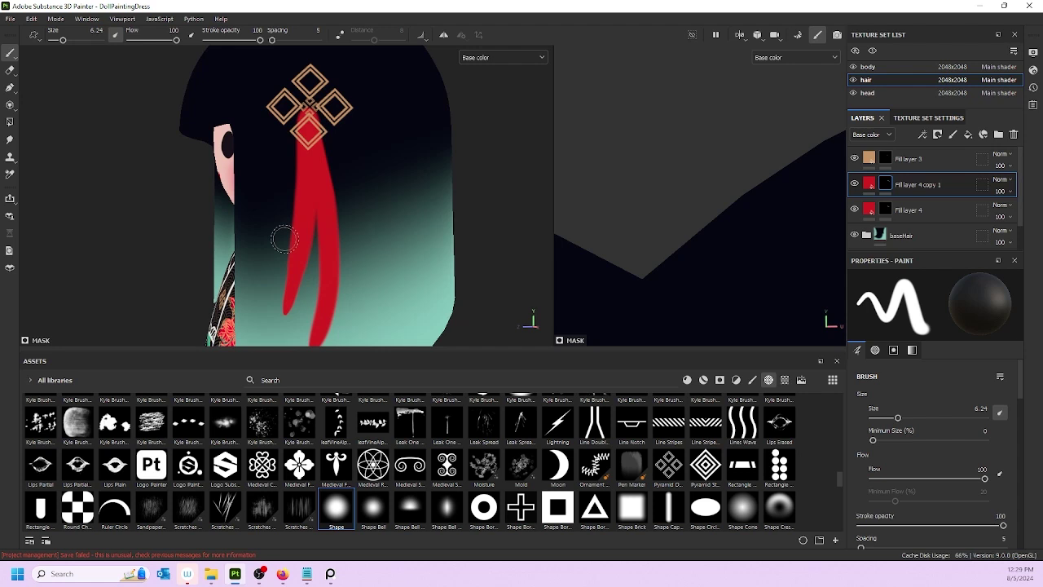
- Slim the first ribbon to a finer shape in Fill layer 4's mask with the brush at size 2.88
click(913, 214)
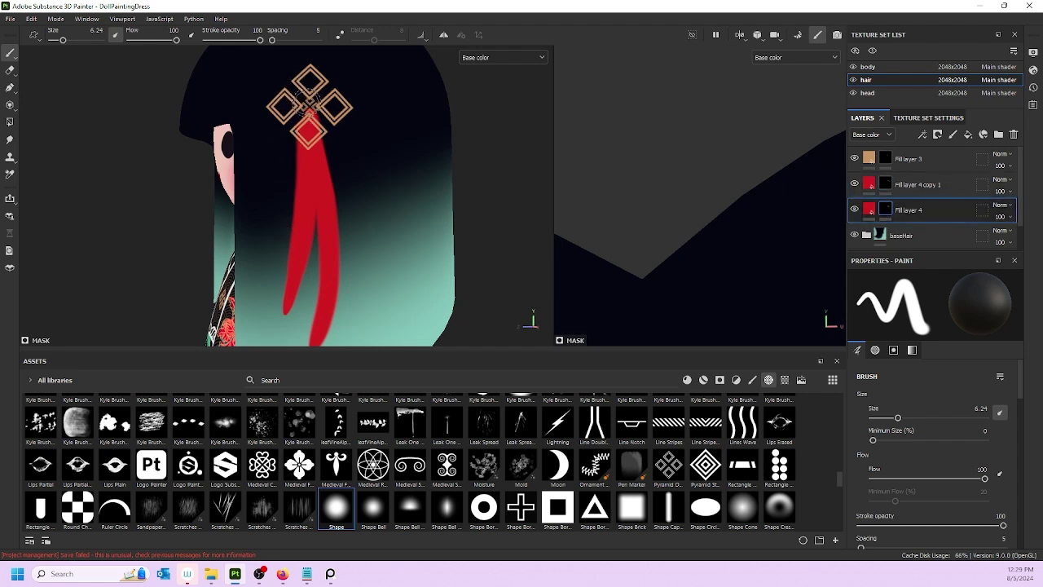
key(bracketleft)
key(bracketleft)
key(bracketleft)
key(bracketleft)
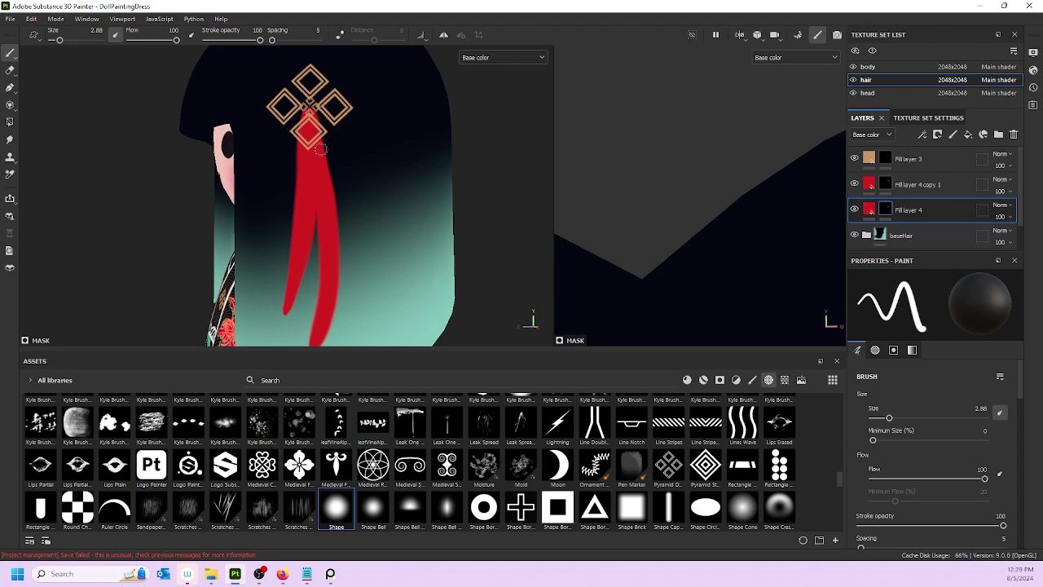
alt+middle_drag(332, 198, 337, 168)
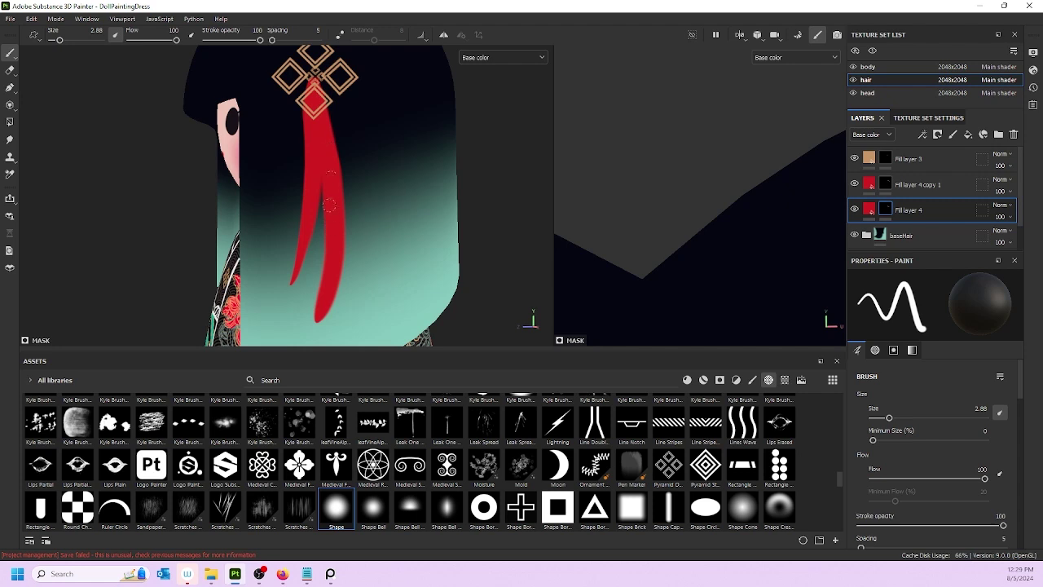
alt+drag(295, 341, 380, 193)
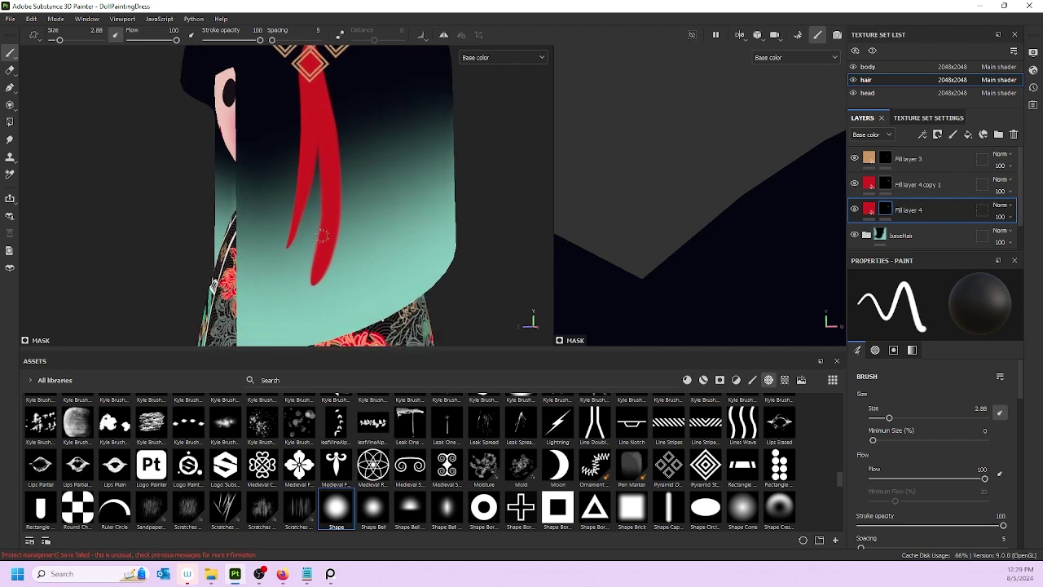
- Trim the second ribbon's lower end to a point in the mask of Fill layer 4 copy 1
click(886, 185)
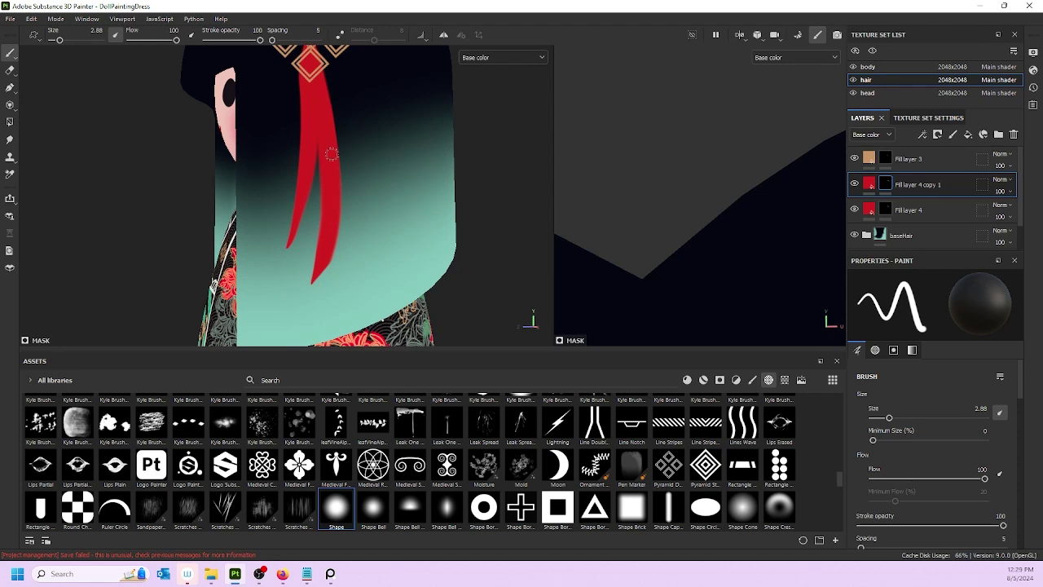
scroll(310, 132, down, 5)
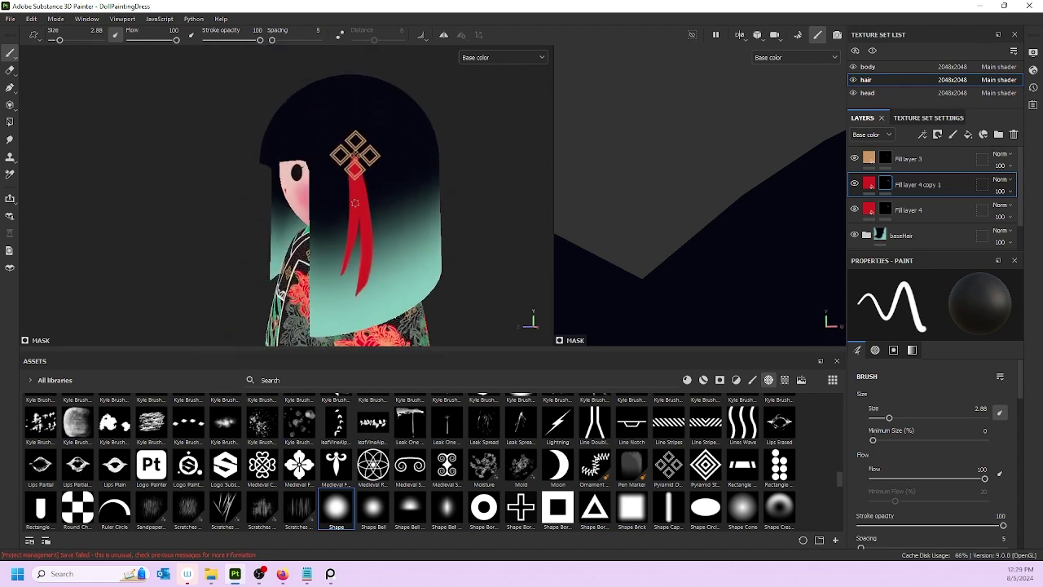
alt+drag(354, 202, 374, 246)
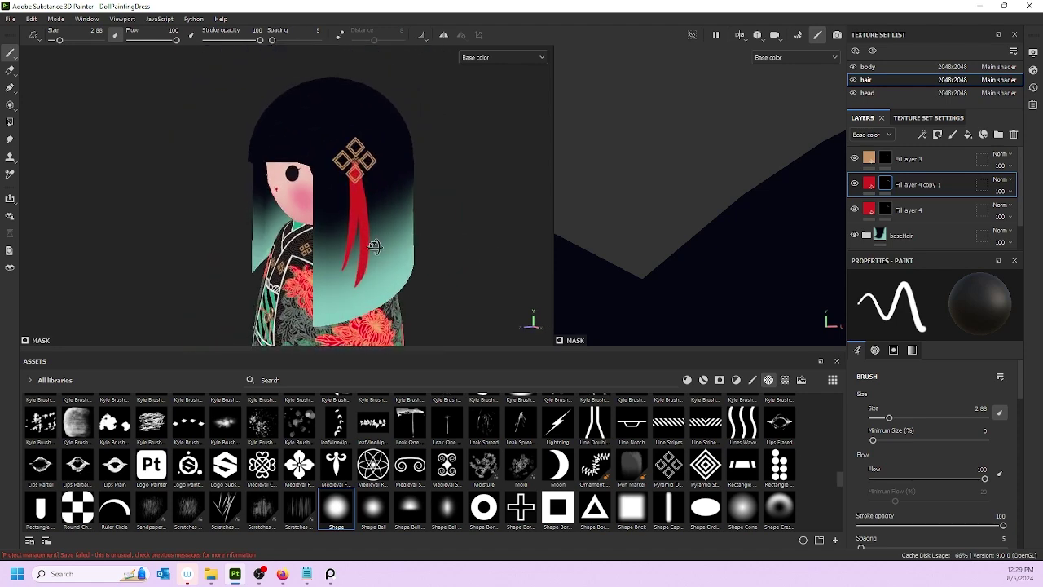
scroll(371, 236, up, 4)
scroll(342, 155, up, 3)
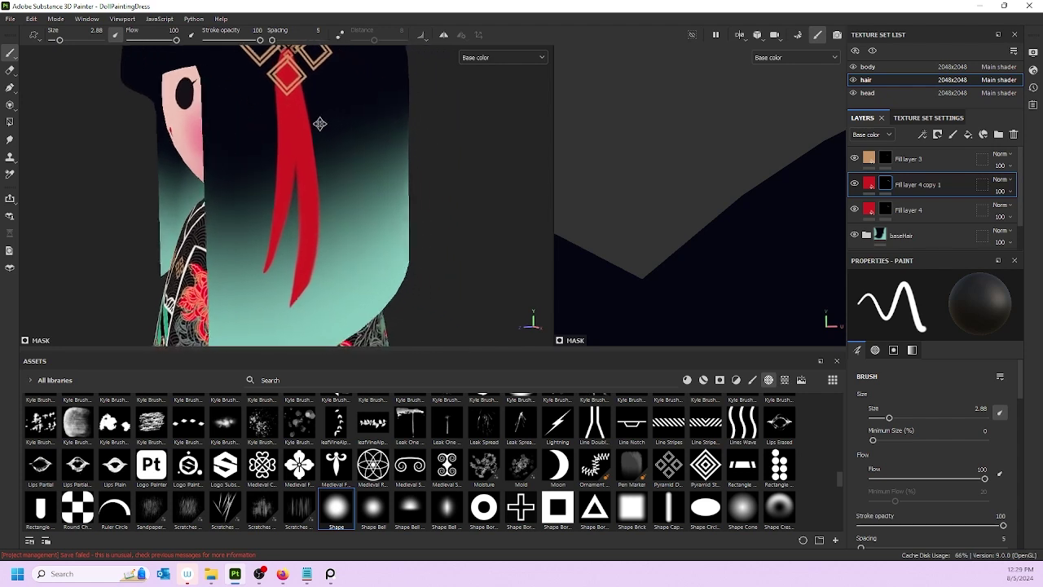
scroll(320, 124, down, 1)
- Add a single empty paint layer directly above Fill layer 4, removing the surplus one
click(948, 208)
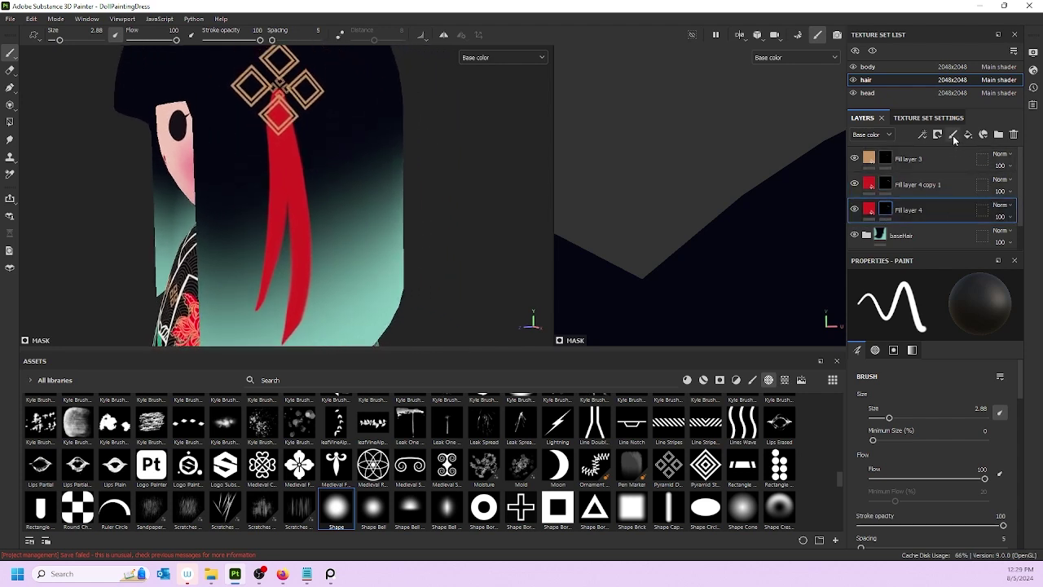
click(952, 135)
key(e)
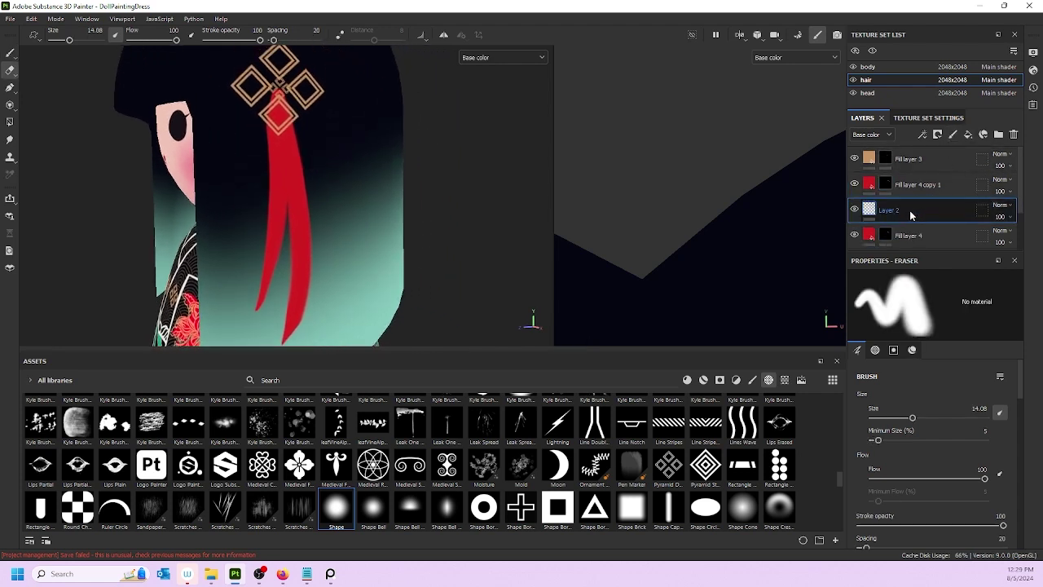
click(952, 134)
scroll(906, 447, down, 1)
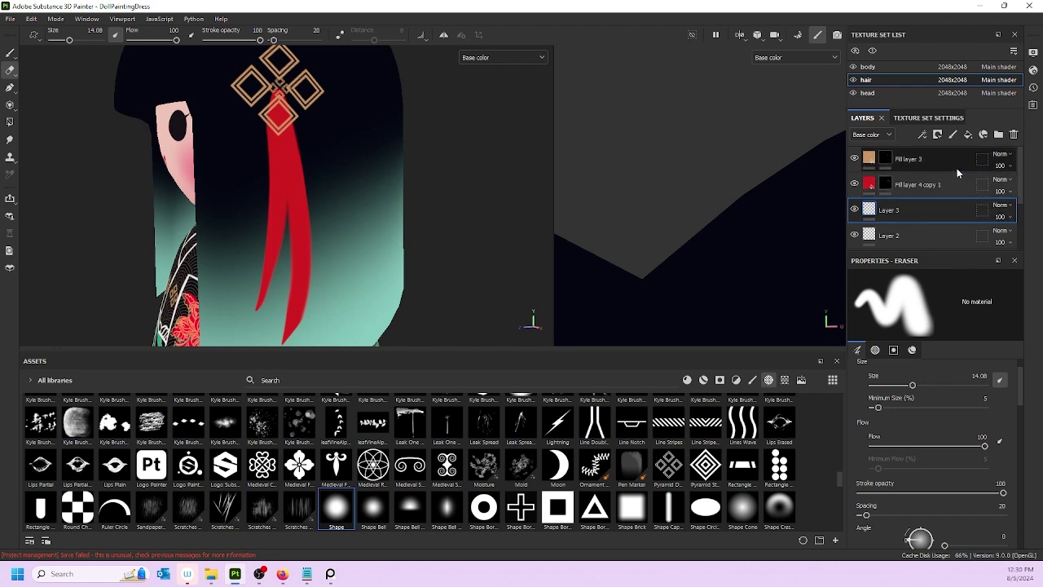
key(Delete)
- Switch to the paint brush and set its base color to dark red 6D1212, starting from the saved red swatch
scroll(936, 457, down, 5)
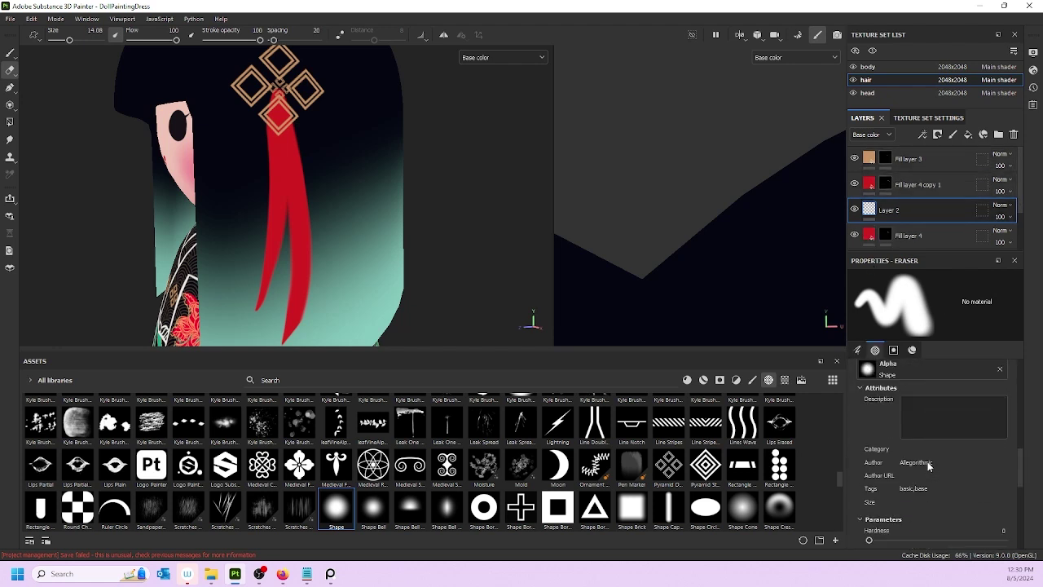
scroll(927, 460, down, 4)
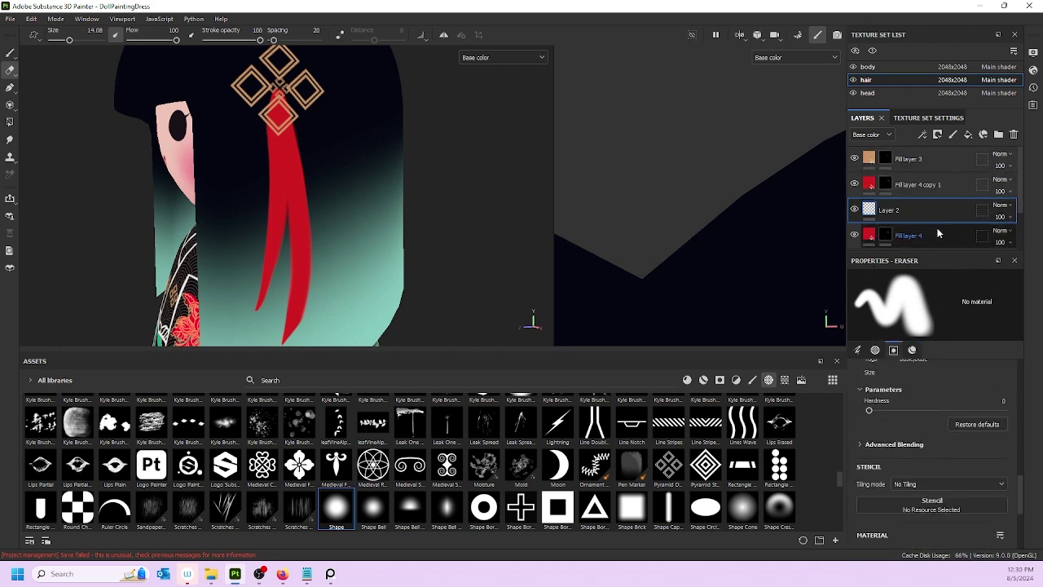
click(10, 53)
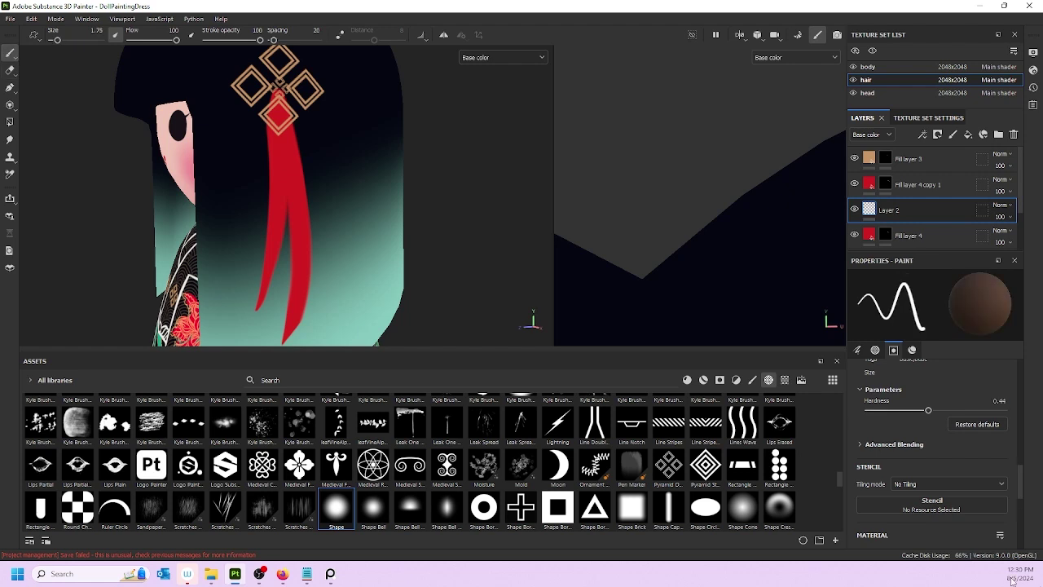
scroll(922, 460, down, 5)
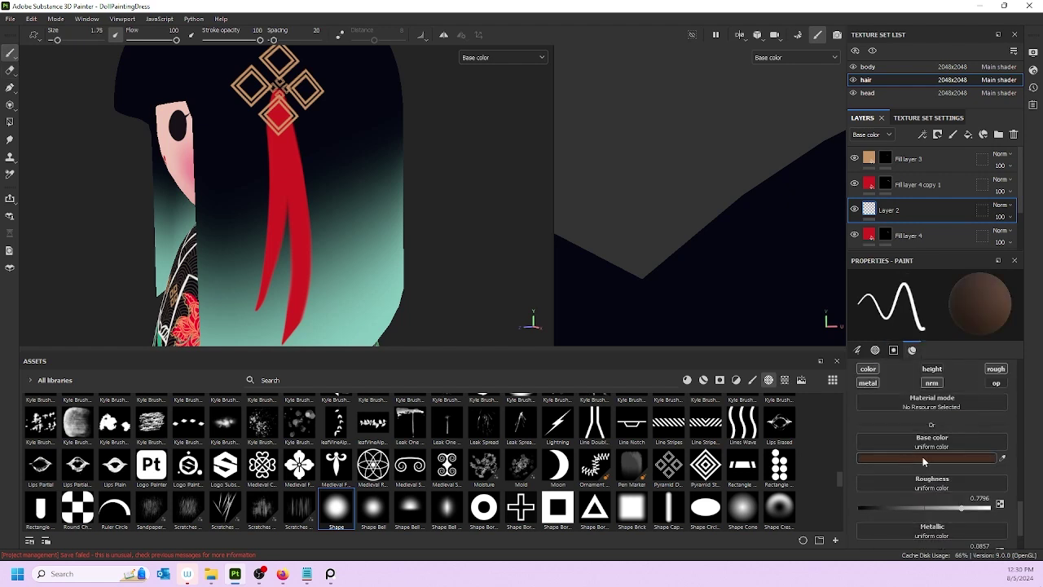
click(922, 458)
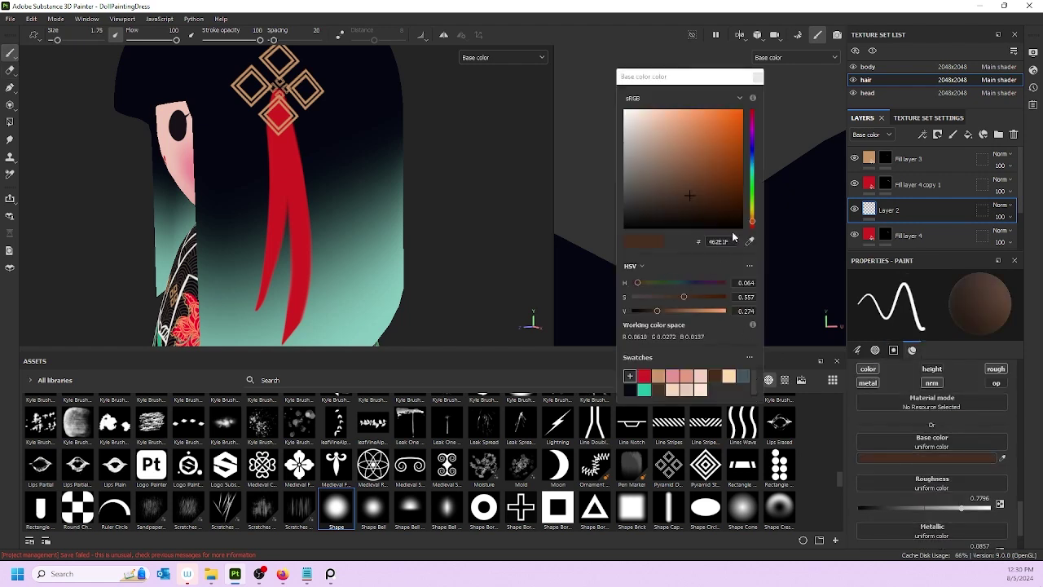
click(644, 376)
click(721, 162)
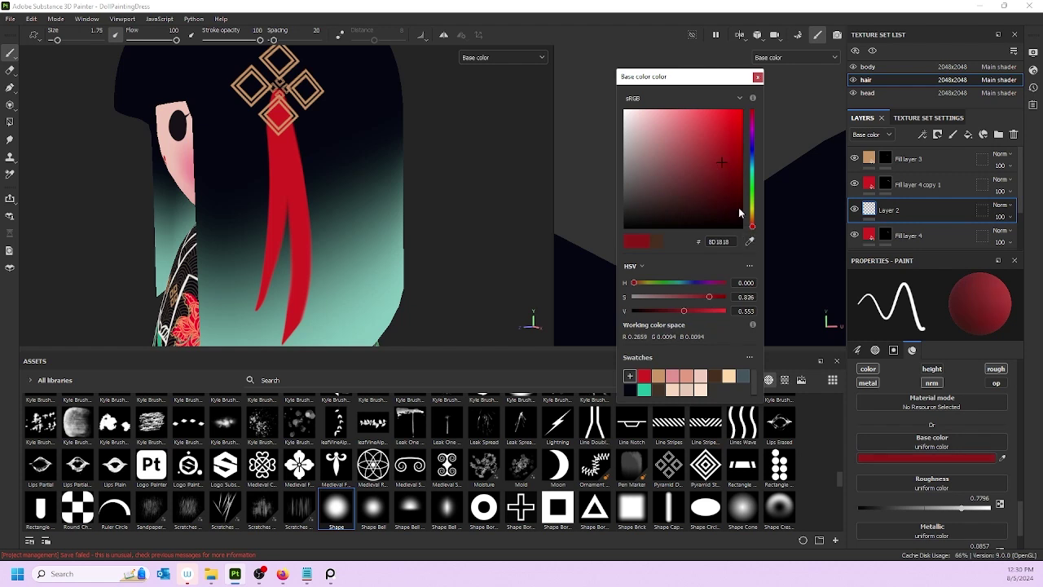
drag(717, 179, 723, 180)
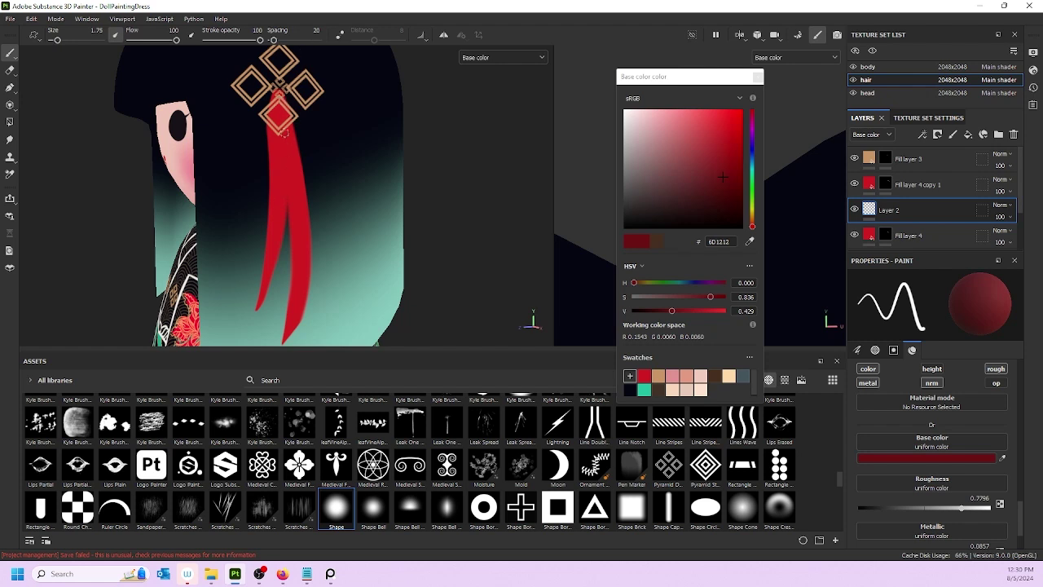
- Move the paint layer above both red fill layers and paint a thin dark line between the ribbons at size 1.75
drag(896, 210, 962, 170)
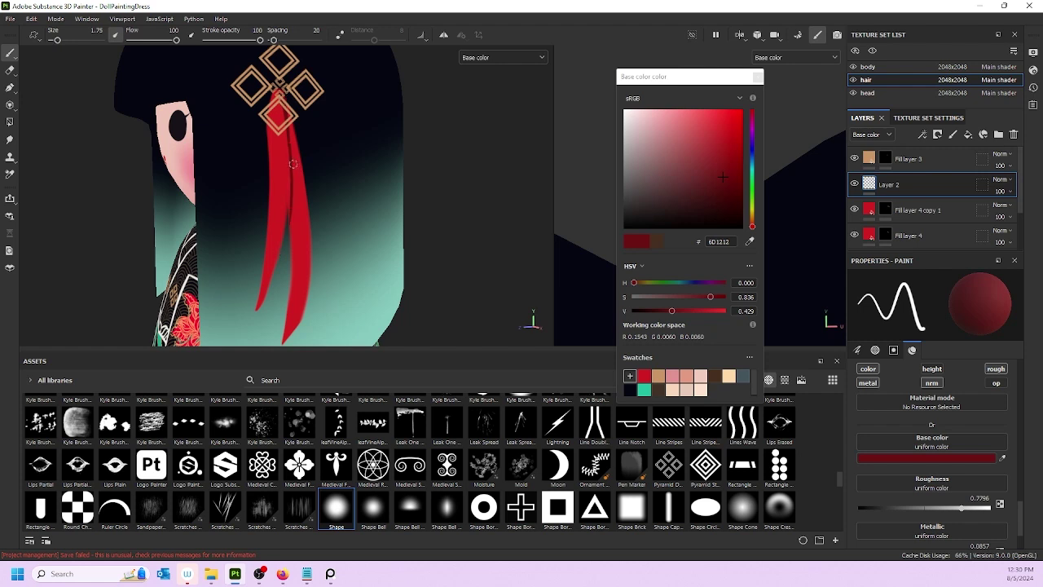
drag(288, 170, 288, 209)
key(ctrl+z)
drag(288, 124, 288, 213)
- Inspect the ribbons in the Material display and return the viewport to Base color
click(531, 56)
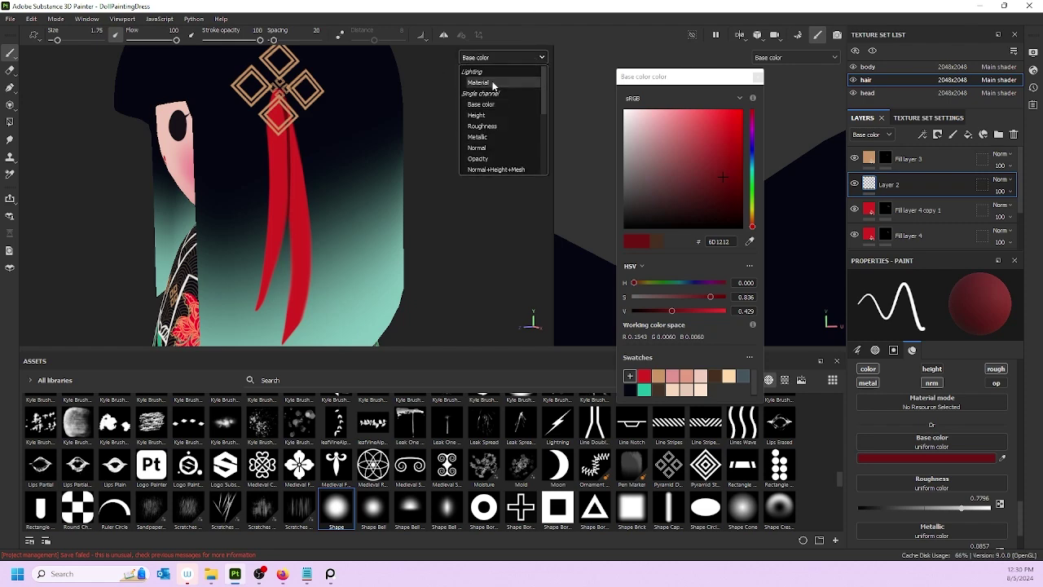
click(493, 83)
alt+drag(278, 161, 265, 189)
click(521, 59)
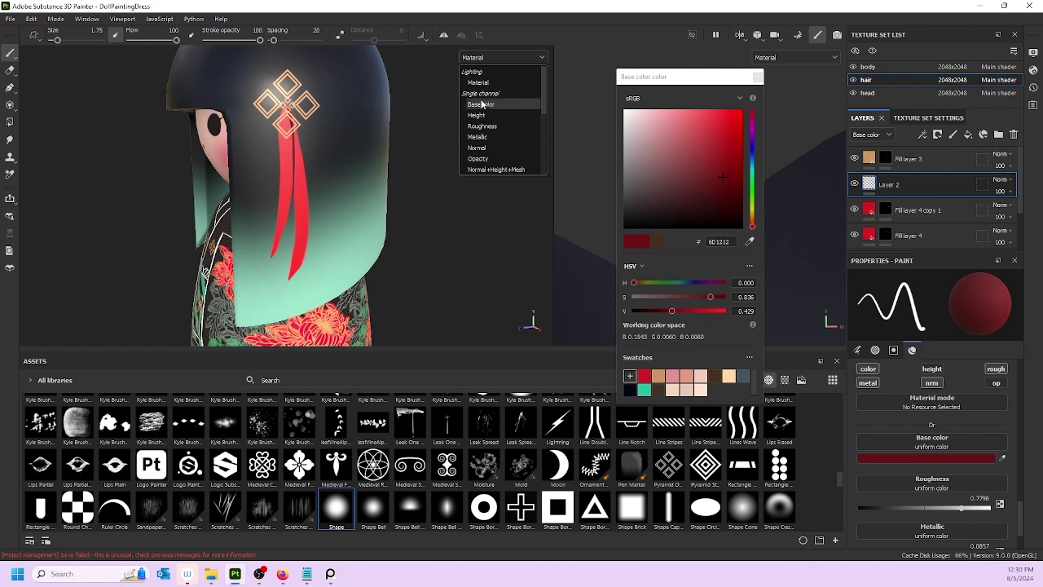
click(484, 104)
scroll(363, 168, up, 3)
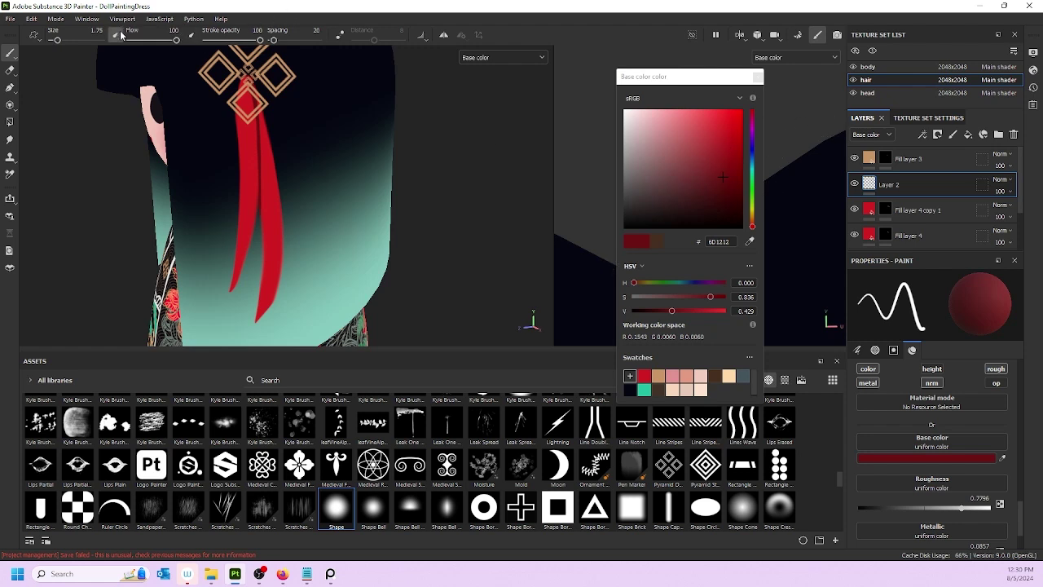
- Set the brush's stroke opacity to 35 and its alpha hardness to 0
click(225, 41)
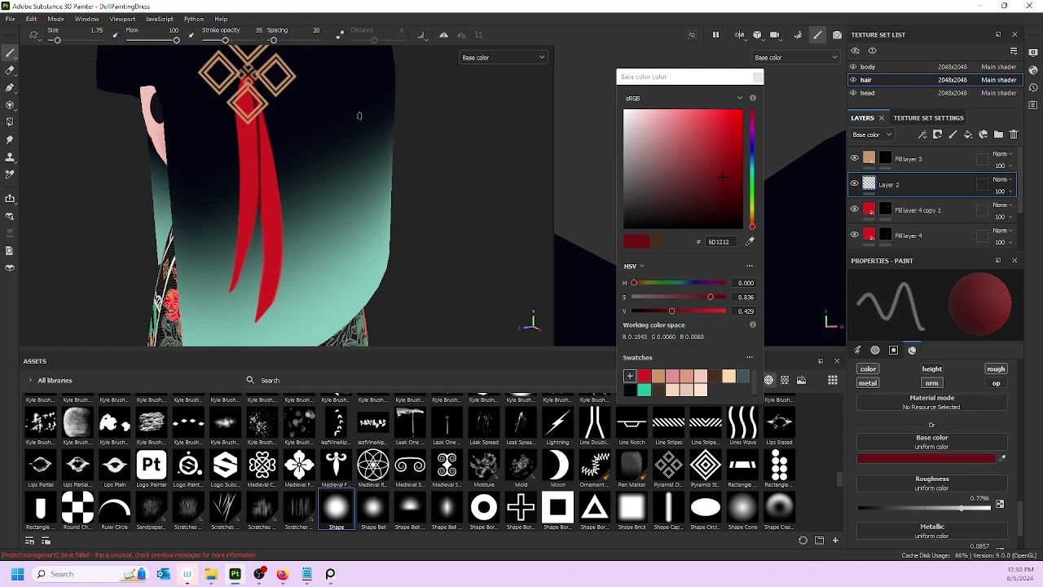
scroll(910, 452, up, 6)
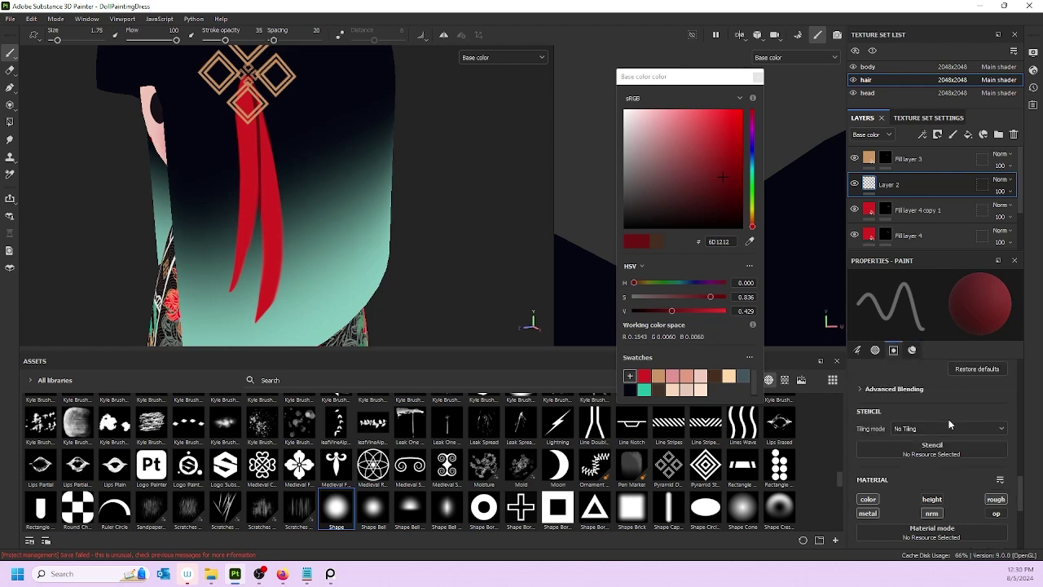
drag(901, 487, 866, 486)
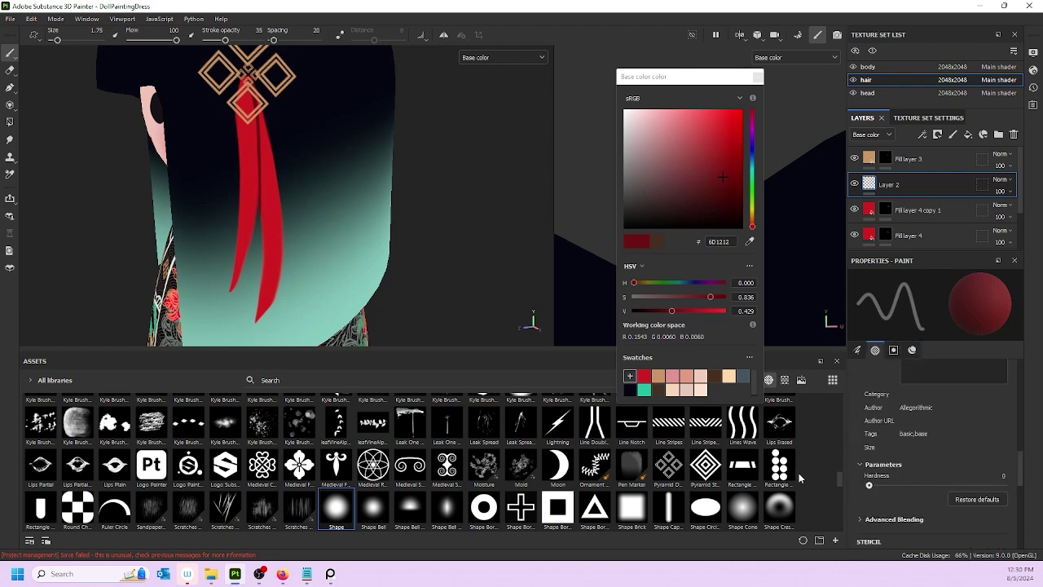
- Shade the second ribbon's upper part beside the first ribbon in dark red 4E1919 with the Shape Bell alpha at size 2.97
click(708, 189)
click(704, 192)
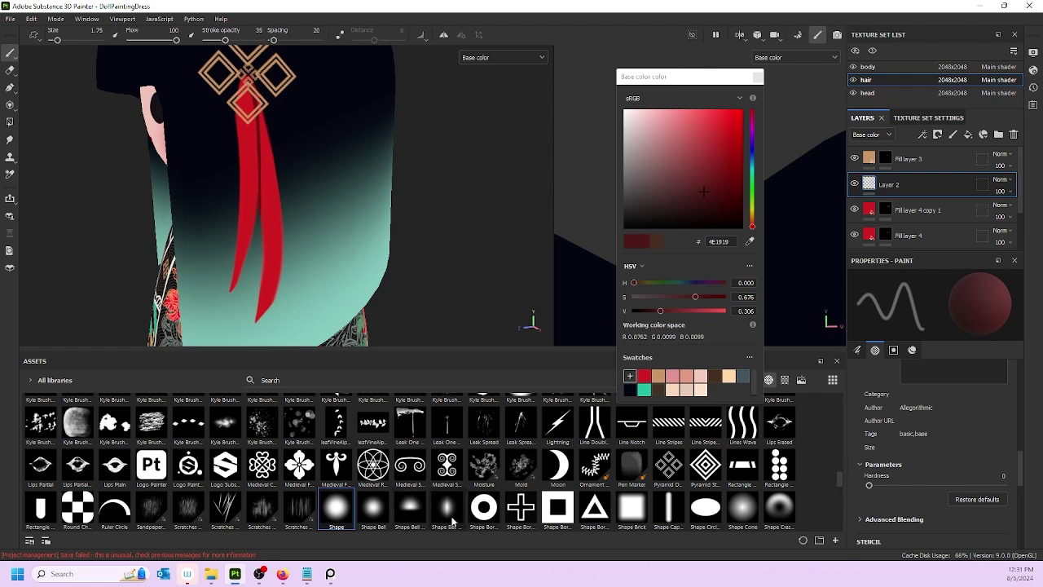
click(377, 510)
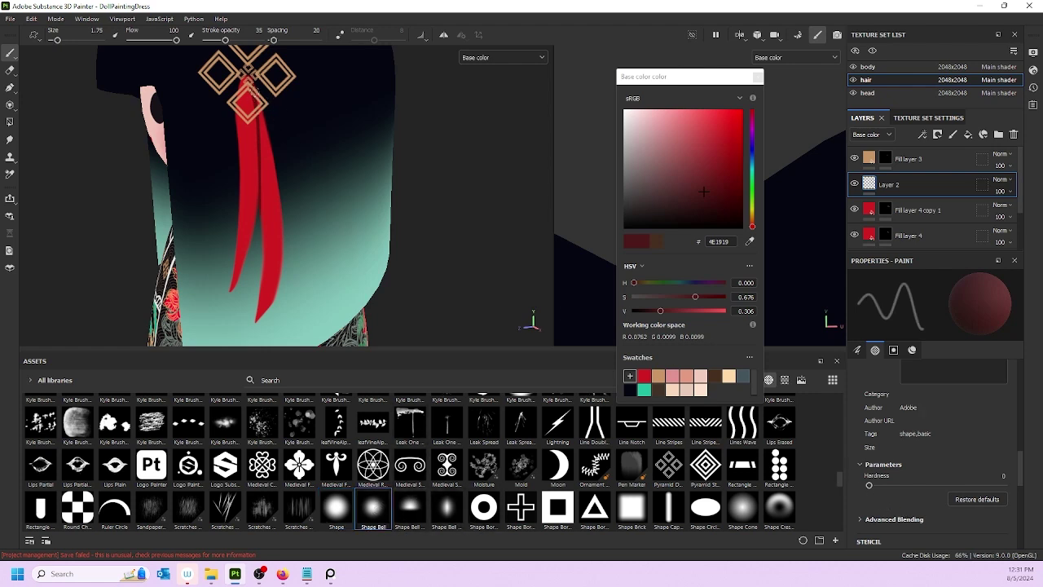
key(bracketright)
key(bracketright)
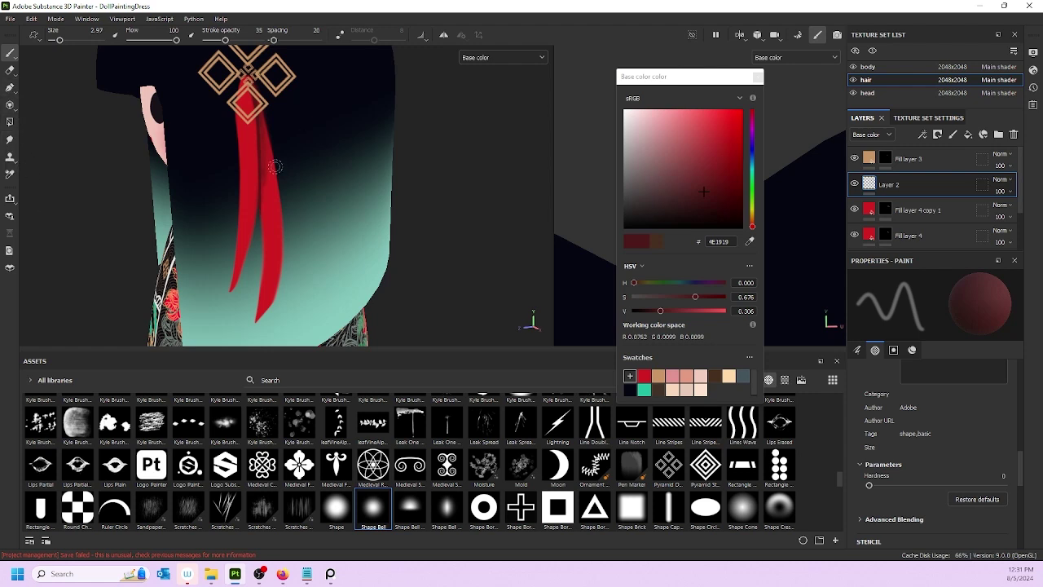
- Add a Blur filter to the Layer 2 paint layer that holds the ribbon shading
scroll(242, 214, down, 5)
scroll(250, 209, up, 4)
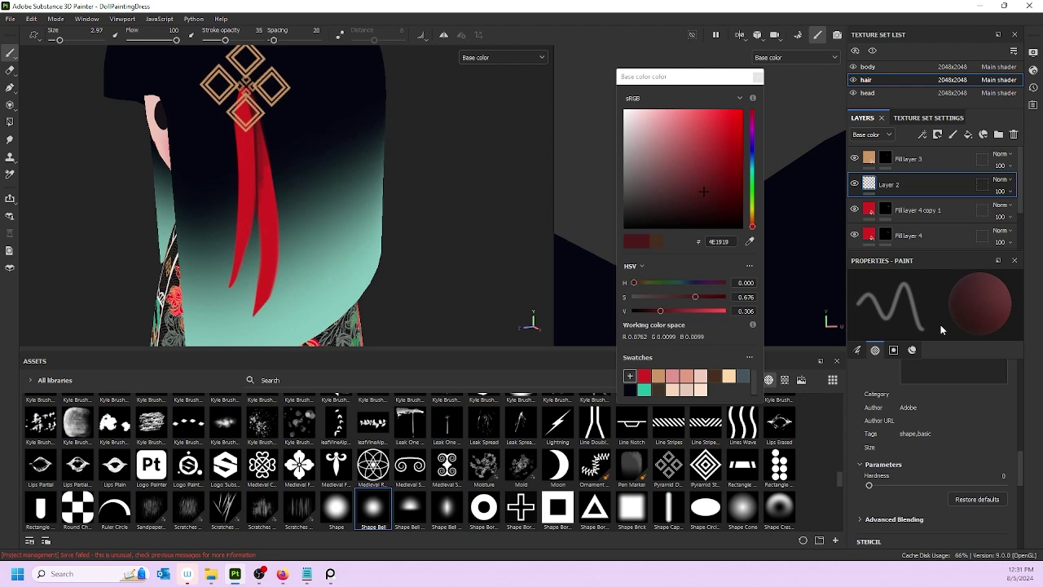
right_click(946, 182)
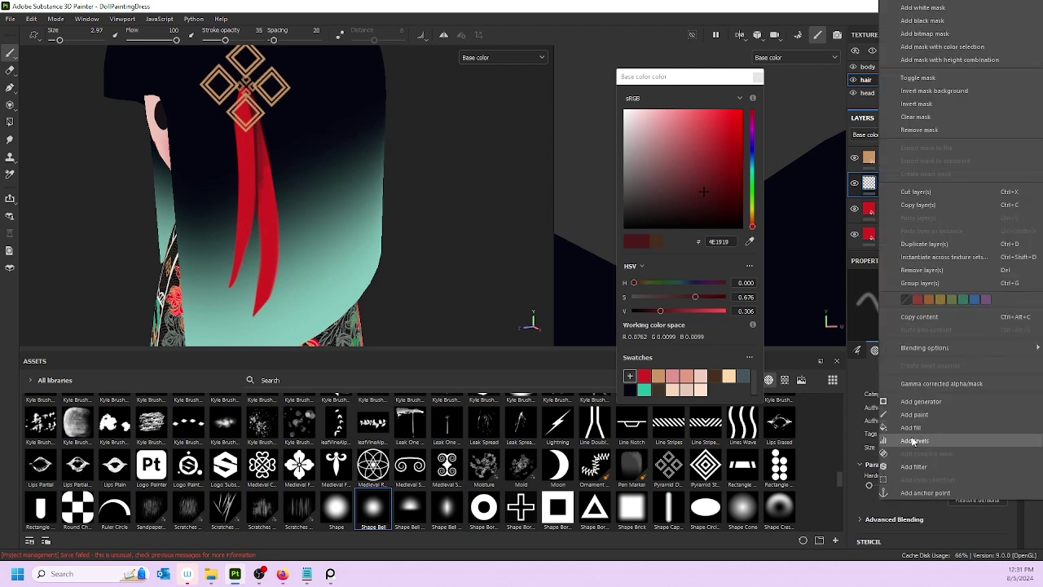
click(914, 469)
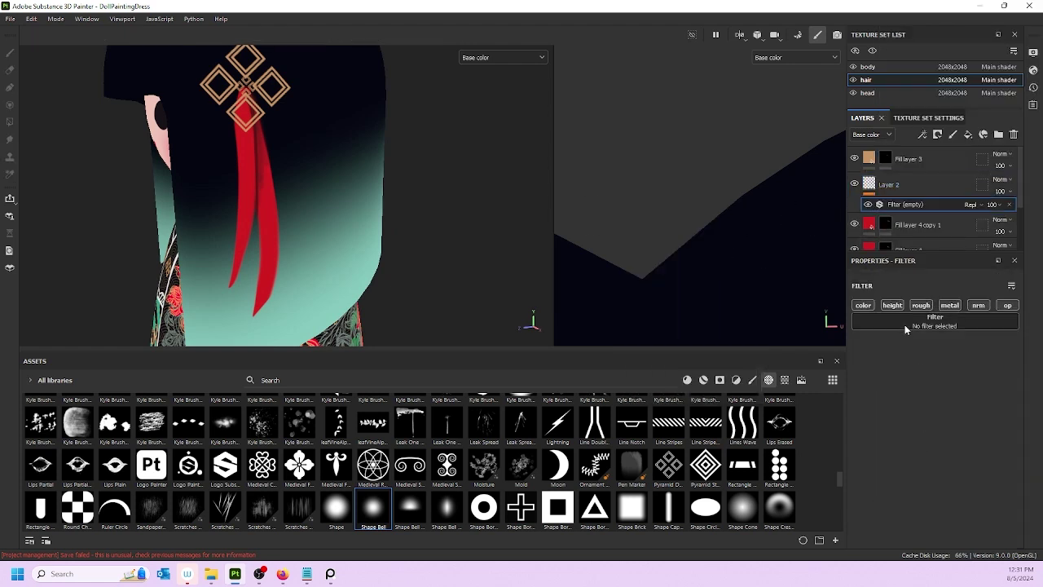
click(906, 318)
click(987, 363)
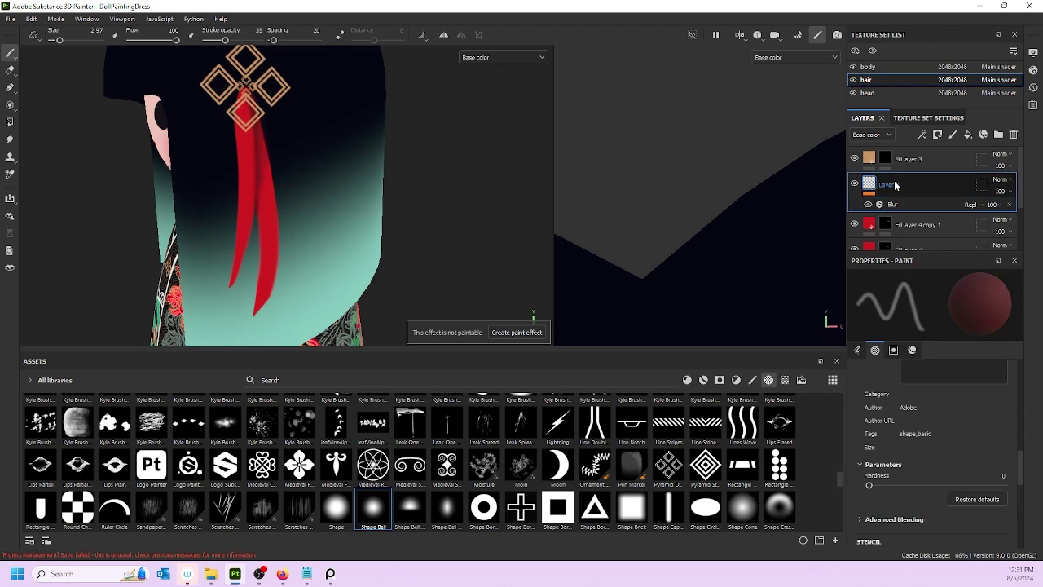
- Return to painting on Layer 2, set the brush's stroke opacity to 11 and choose the Shape alpha
click(869, 184)
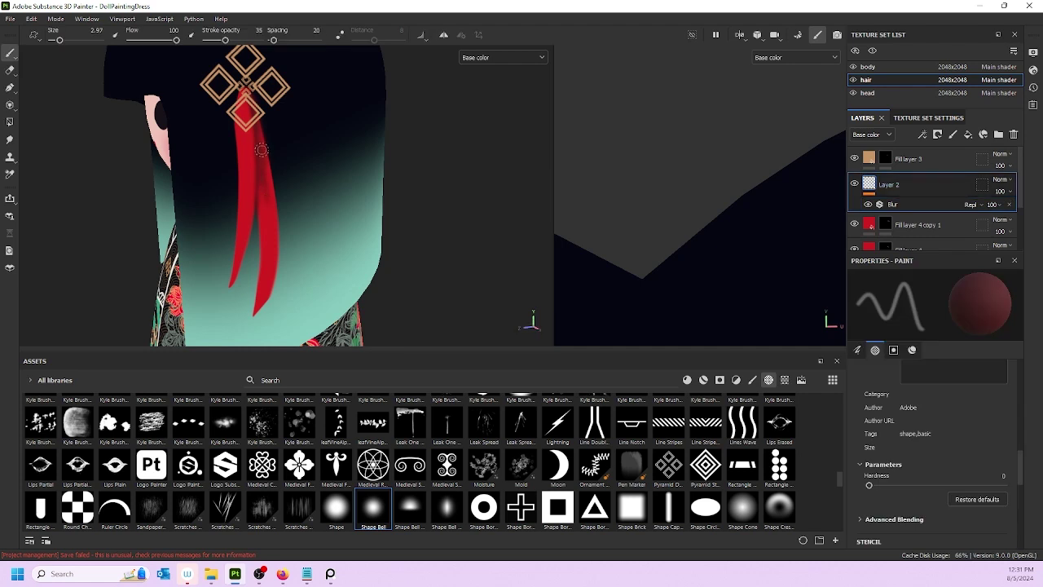
click(213, 40)
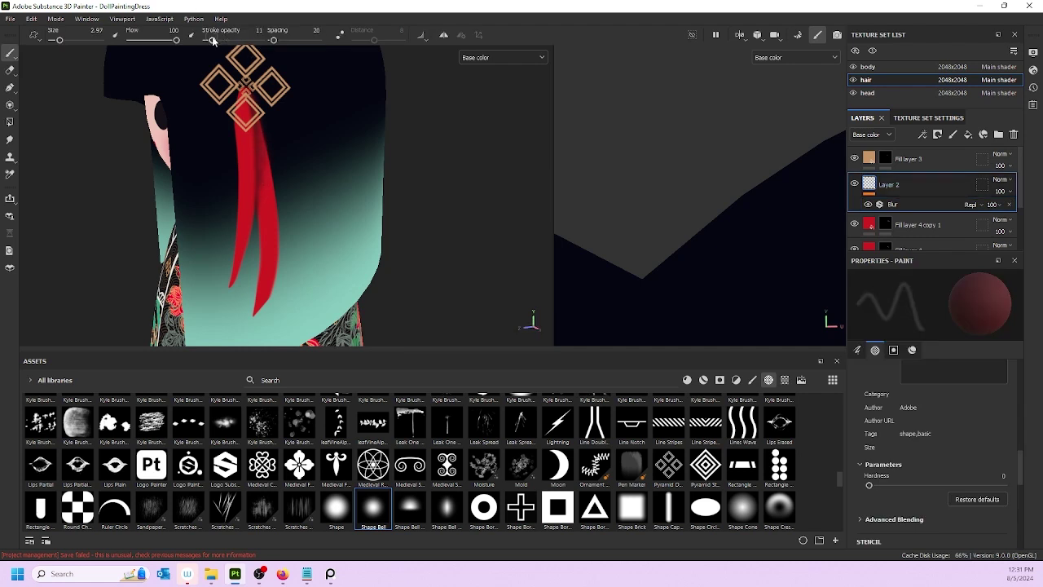
click(343, 506)
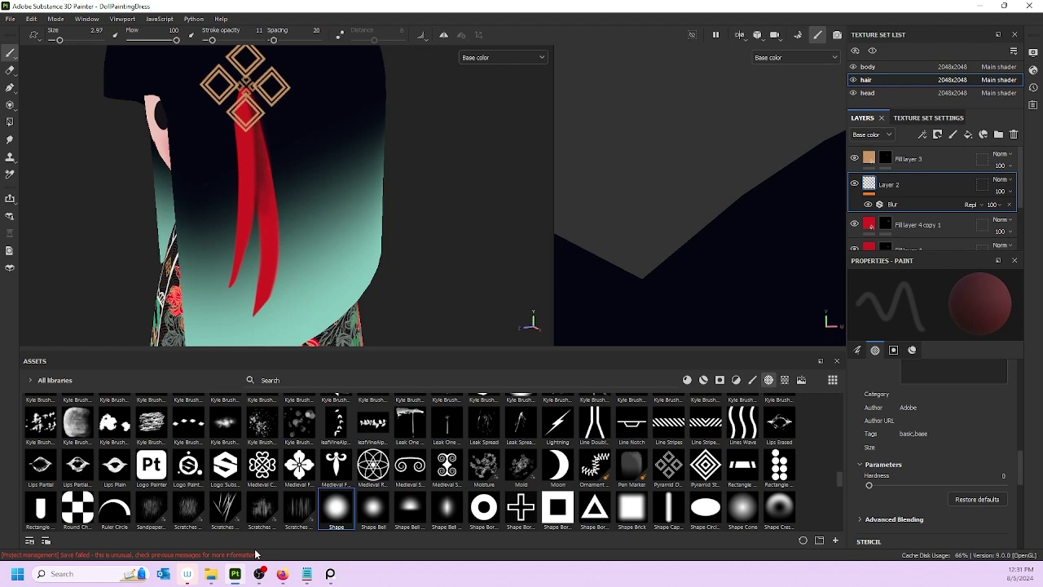
- Show the model in the Material display and raise the Blur filter's intensity on Layer 2 to 3.06
click(492, 59)
click(486, 84)
mouse_move(227, 210)
alt+mouse_down()
mouse_move(312, 202)
mouse_move(133, 209)
mouse_move(217, 204)
alt+mouse_up()
scroll(299, 206, down, 5)
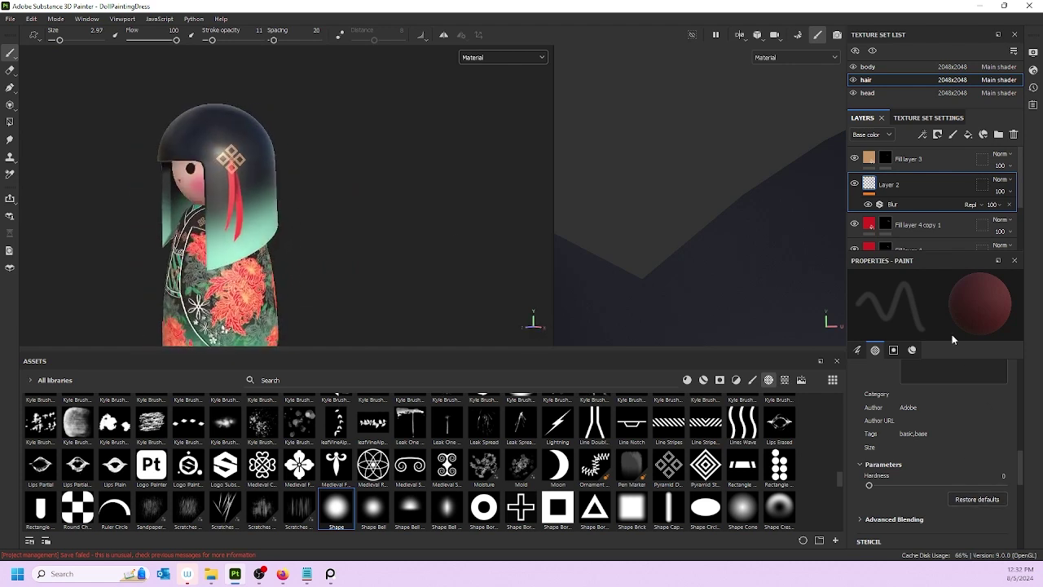
click(886, 204)
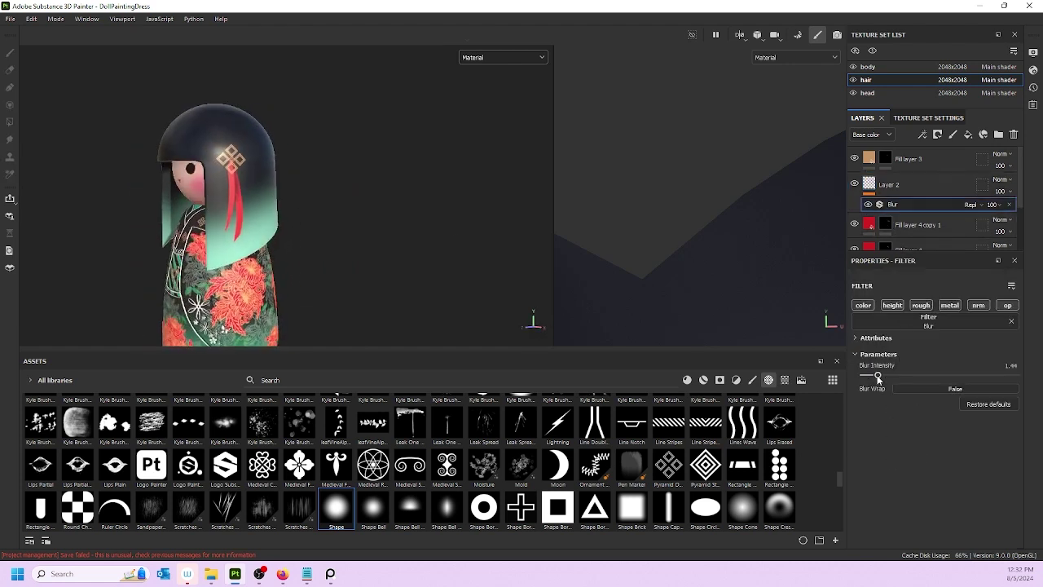
drag(876, 375, 894, 377)
scroll(286, 242, up, 6)
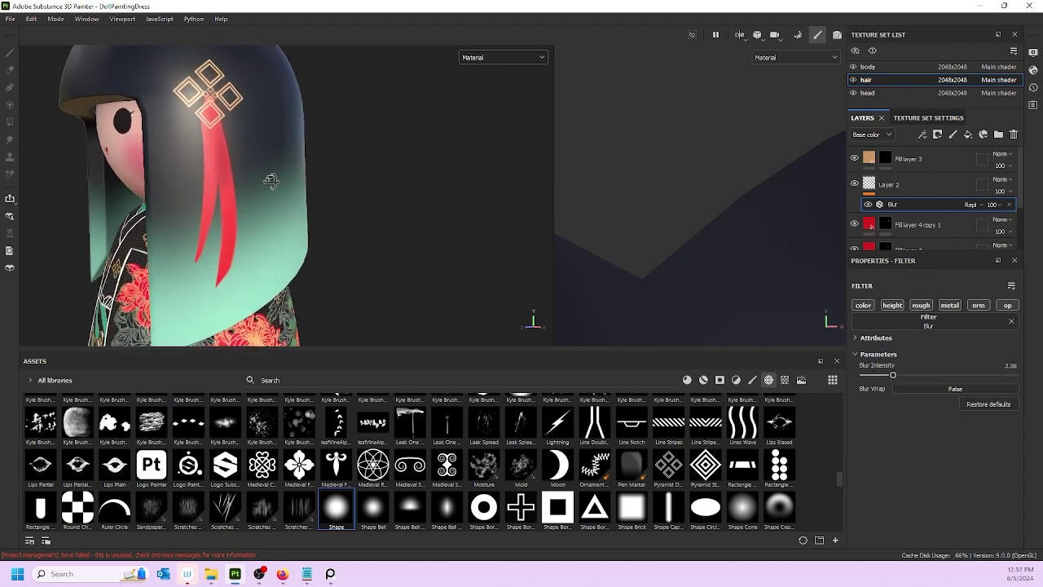
alt+drag(202, 205, 260, 196)
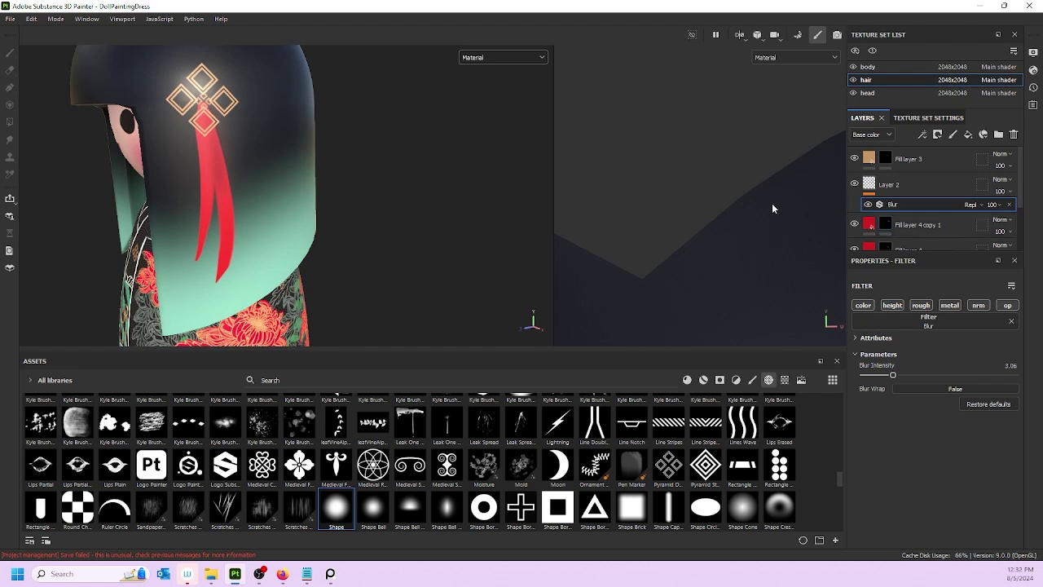
click(224, 174)
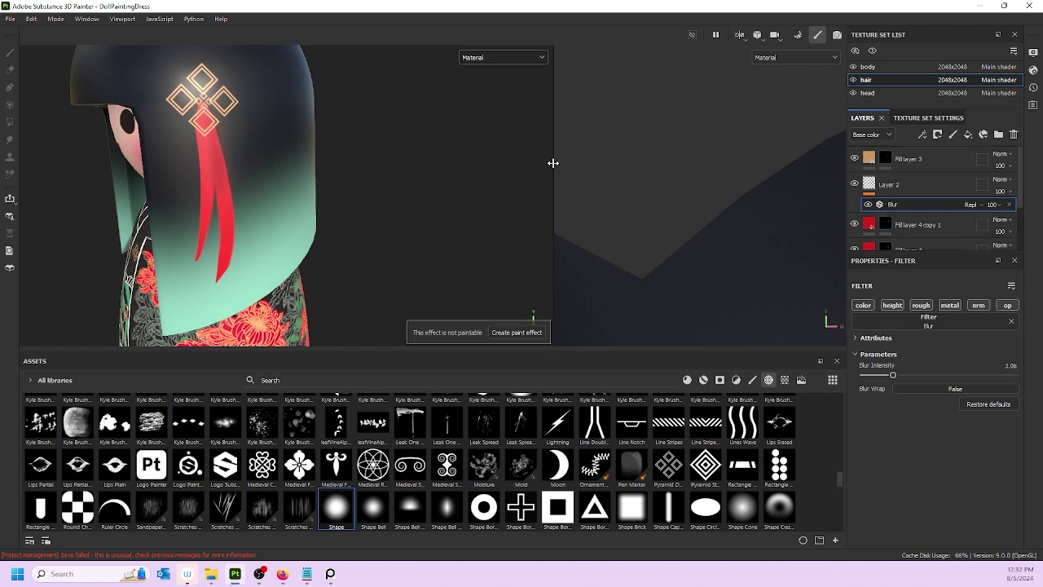
- Add a new paint layer above Layer 2 and set the brush's stroke opacity to 60
click(892, 184)
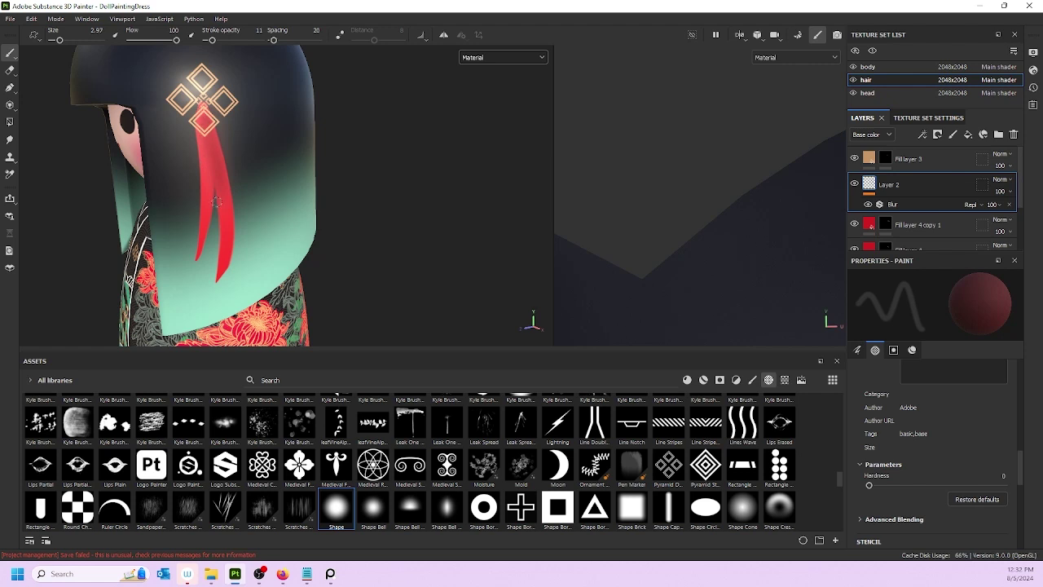
scroll(216, 201, down, 3)
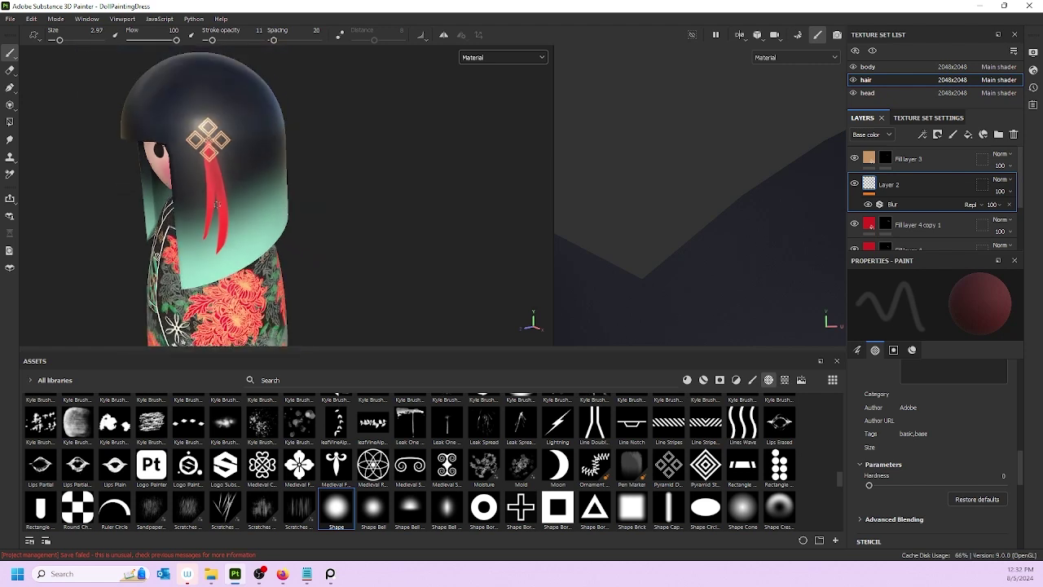
click(951, 135)
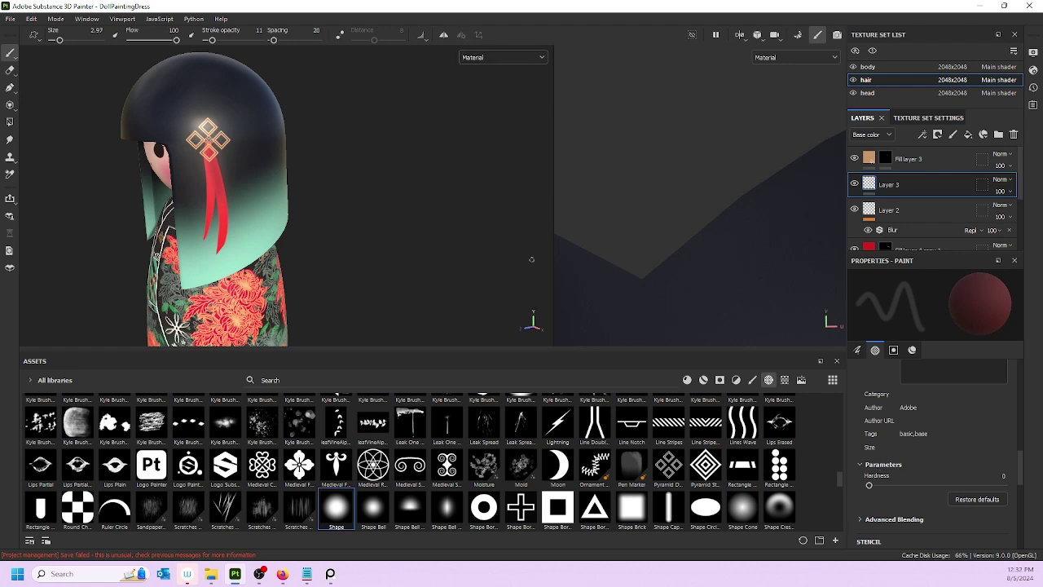
mouse_move(214, 45)
mouse_down()
mouse_move(275, 45)
mouse_move(238, 43)
mouse_up()
- Save the dark red 4E1919 as a swatch, change the brush's base color to 5A0707 and save that as a swatch too
scroll(936, 446, down, 5)
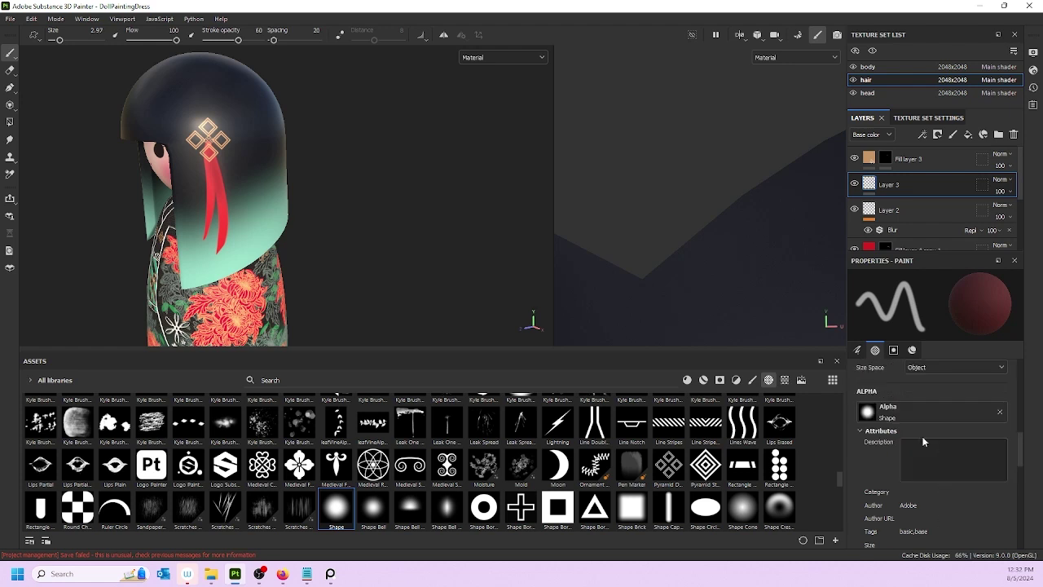
scroll(919, 440, up, 3)
scroll(912, 433, down, 5)
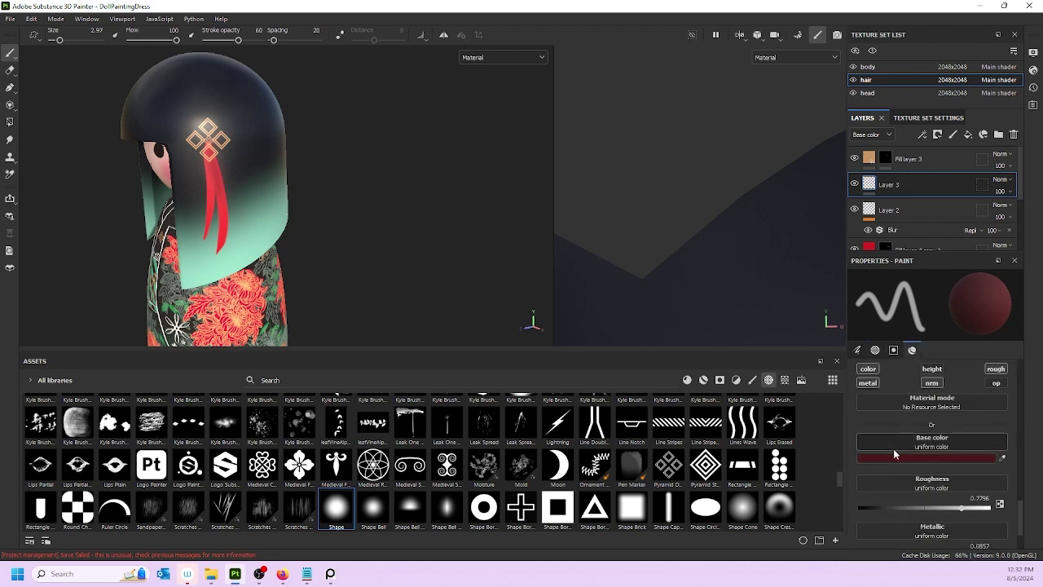
click(893, 458)
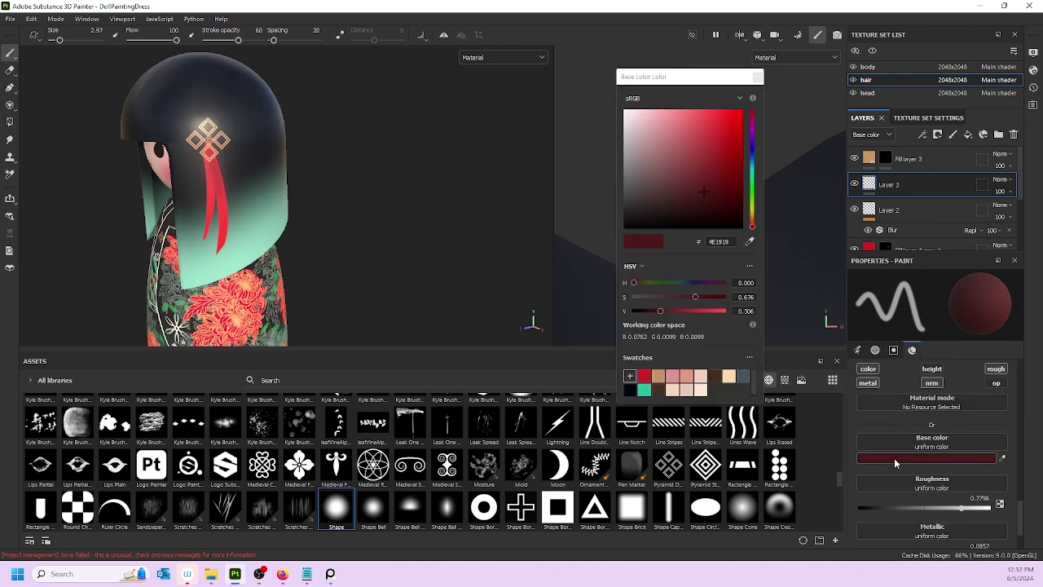
click(629, 376)
drag(719, 194, 735, 189)
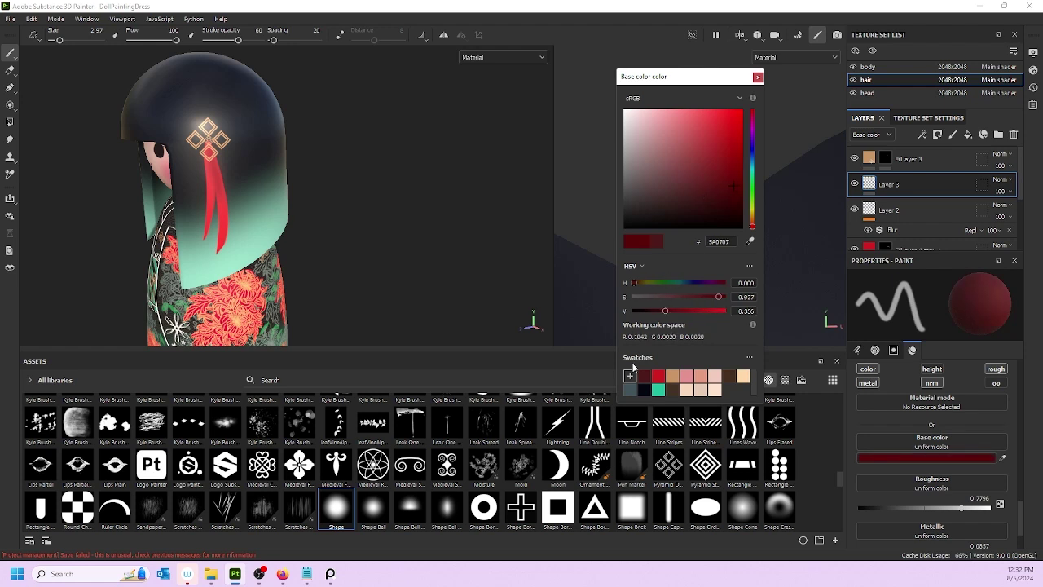
click(629, 375)
- Enable pen pressure for the brush size and paint a thin dark red line between the ribbons at size 0.85
scroll(907, 419, up, 10)
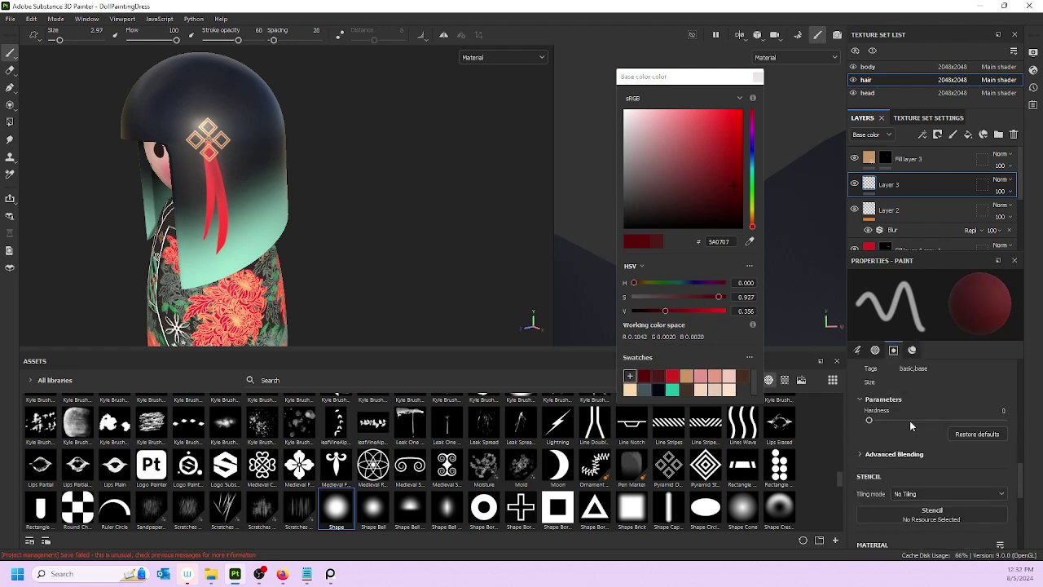
scroll(987, 407, up, 4)
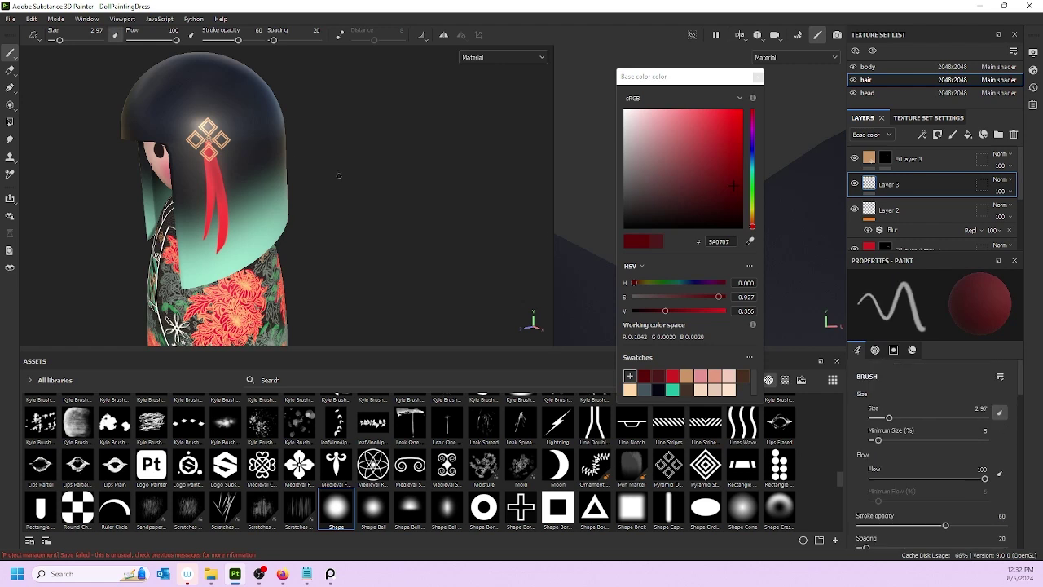
scroll(199, 177, up, 3)
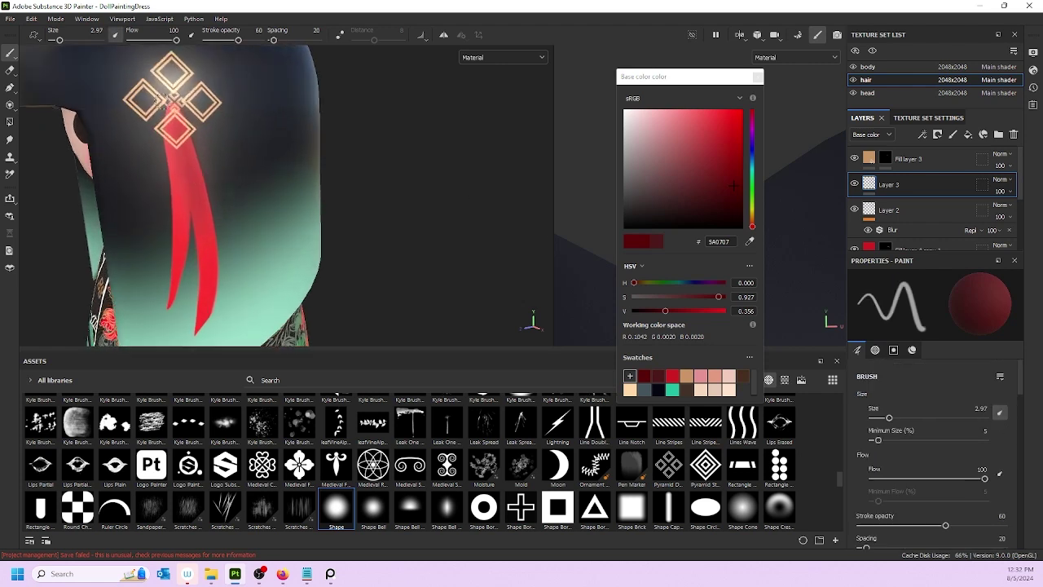
key([)
key([)
key([)
key([)
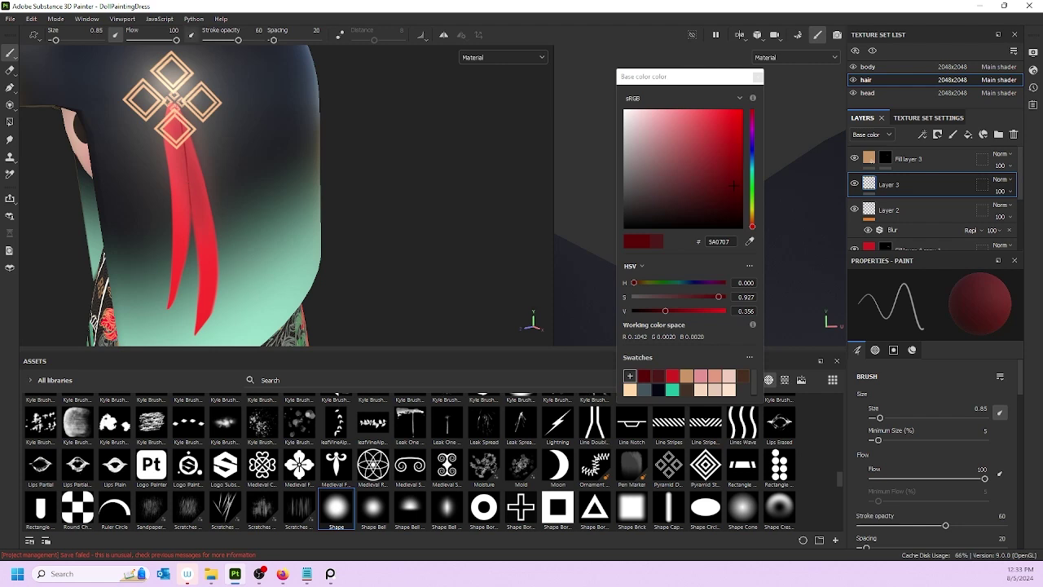
- Shade the ribbons' upper part below the diamond ornament in dark red 5A0707 at brush size 2.32, undoing the first stroke
key(])
key(])
key(])
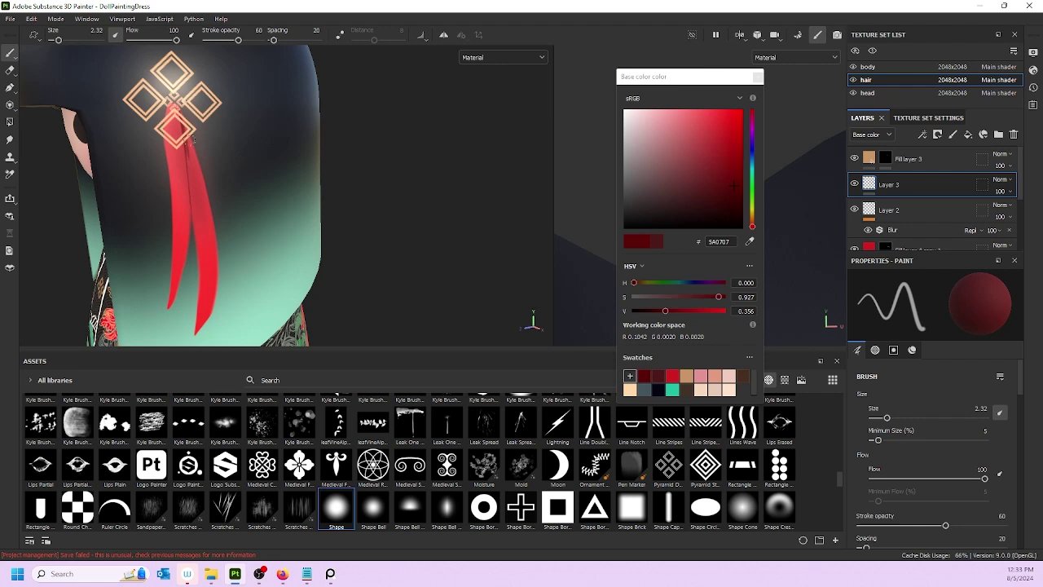
drag(183, 135, 191, 189)
key(ctrl+z)
drag(177, 104, 187, 157)
scroll(186, 179, down, 5)
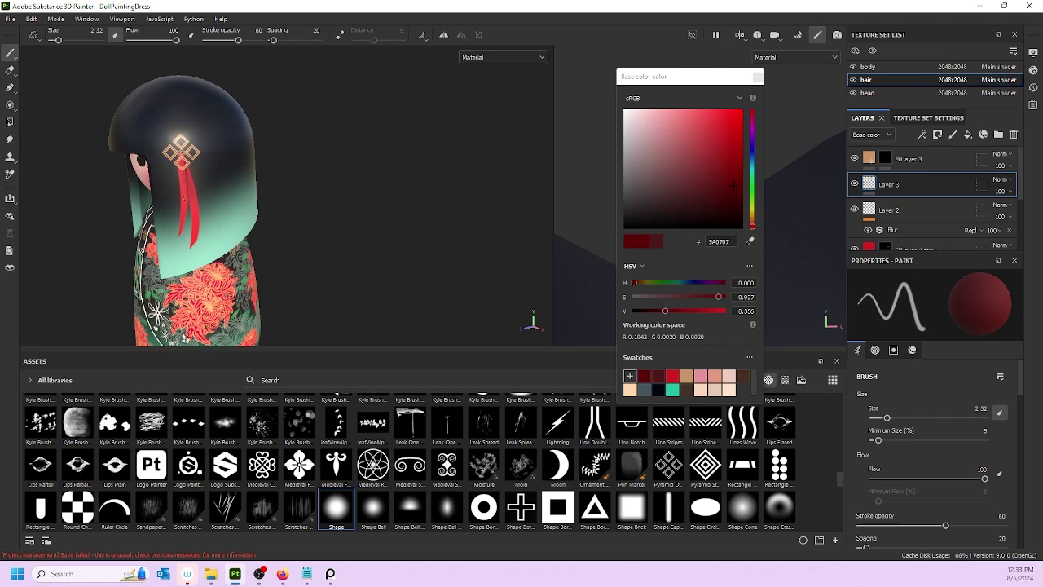
- Widen the first ribbon's lower end by painting white on the Fill layer 4 mask at size 2.88
alt+drag(185, 198, 346, 201)
scroll(243, 205, up, 2)
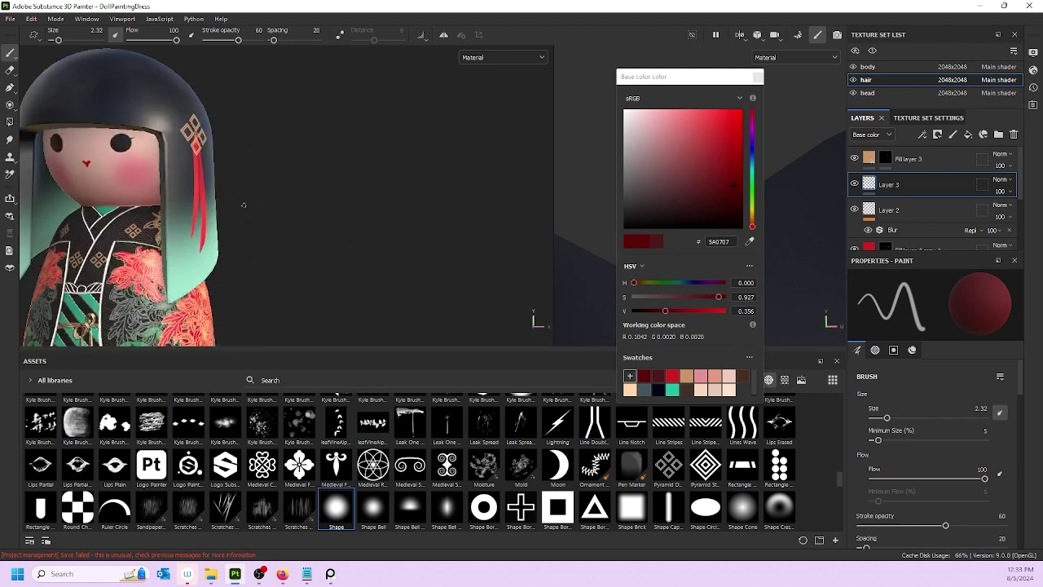
scroll(193, 204, up, 3)
alt+drag(191, 206, 140, 212)
scroll(204, 238, up, 3)
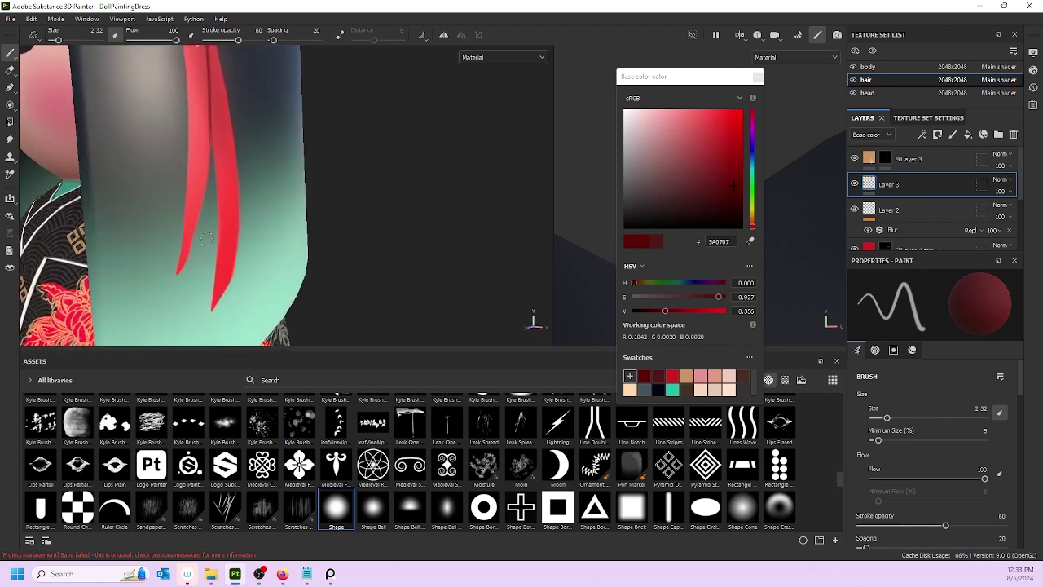
alt+drag(207, 238, 171, 245)
scroll(926, 216, down, 3)
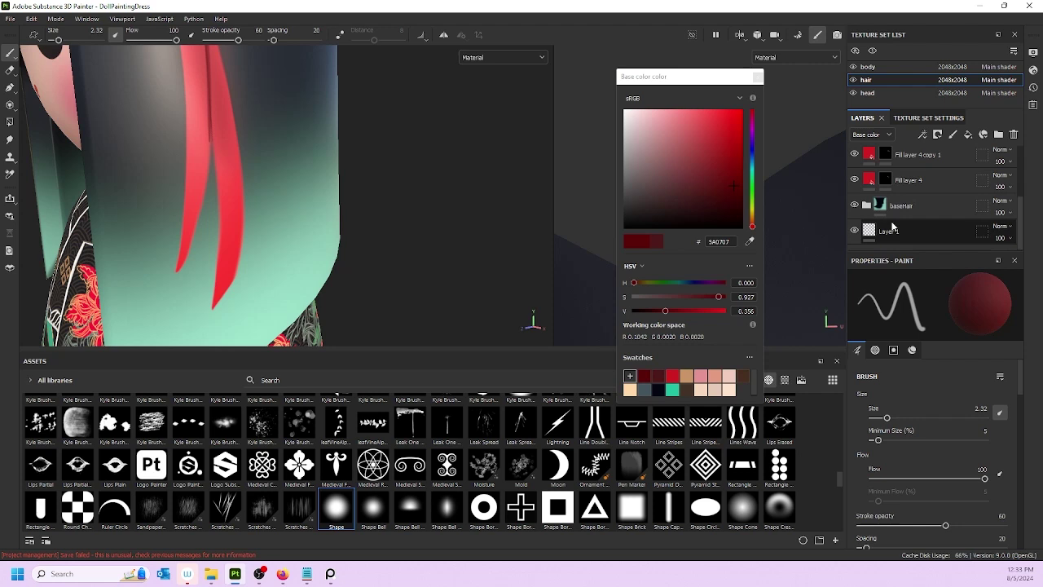
click(883, 179)
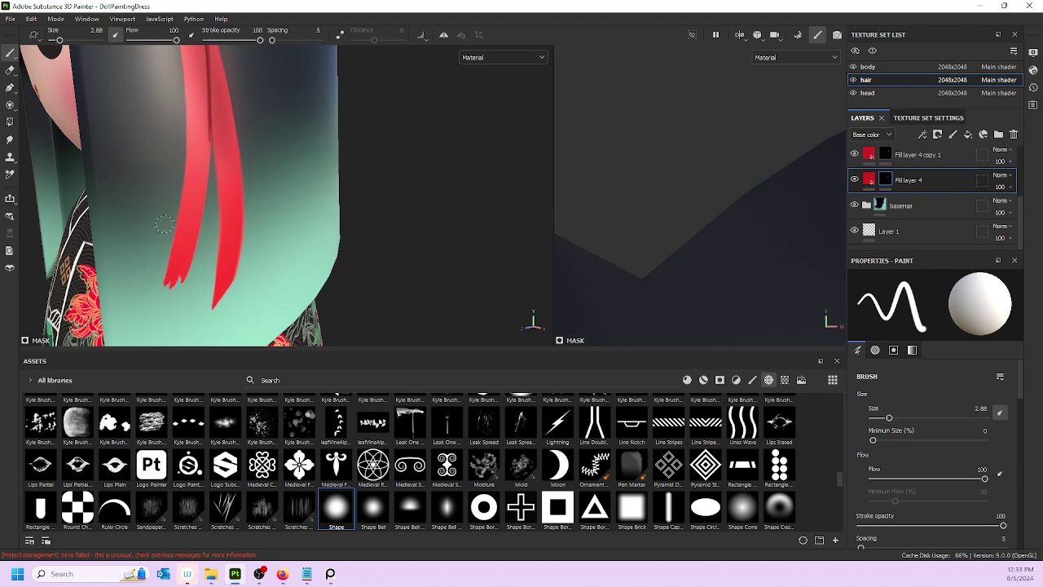
- Refine the first ribbon's tip into a clean slanted point on the Fill layer 4 mask at brush size 0.48
mouse_move(170, 263)
ctrl+right_down()
mouse_move(128, 263)
mouse_move(171, 263)
ctrl+right_up()
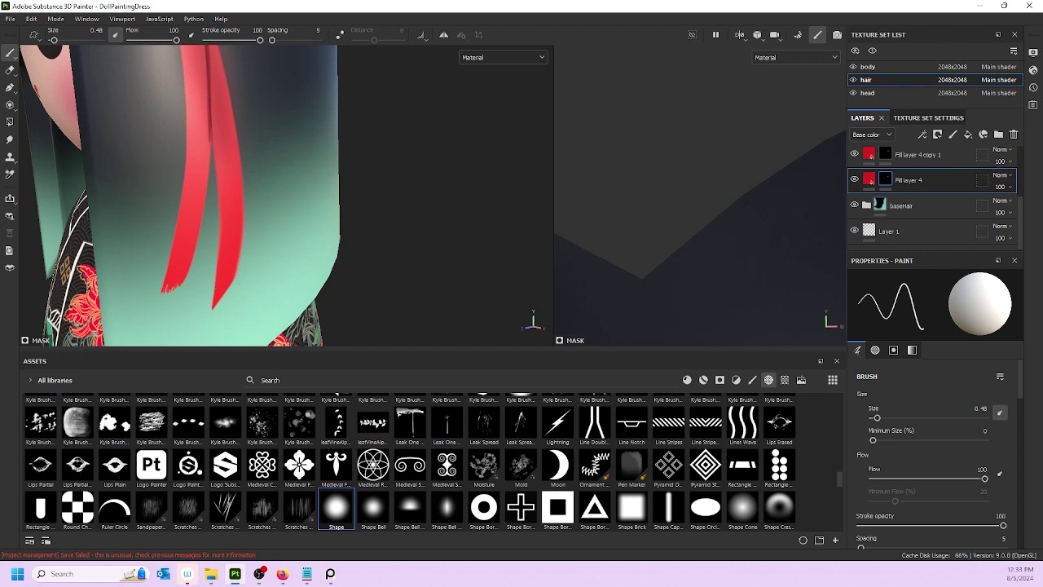
click(887, 156)
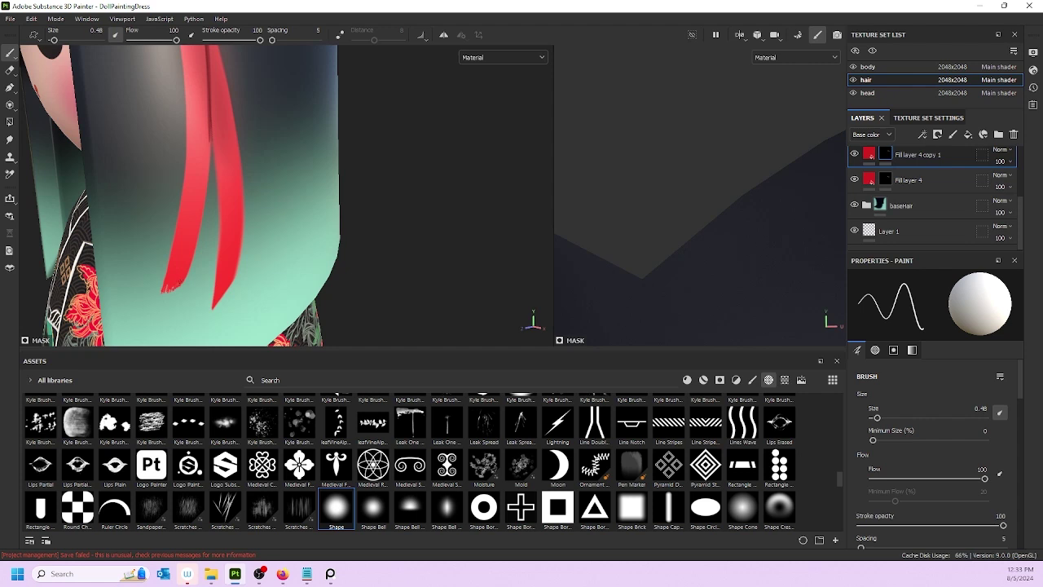
click(886, 179)
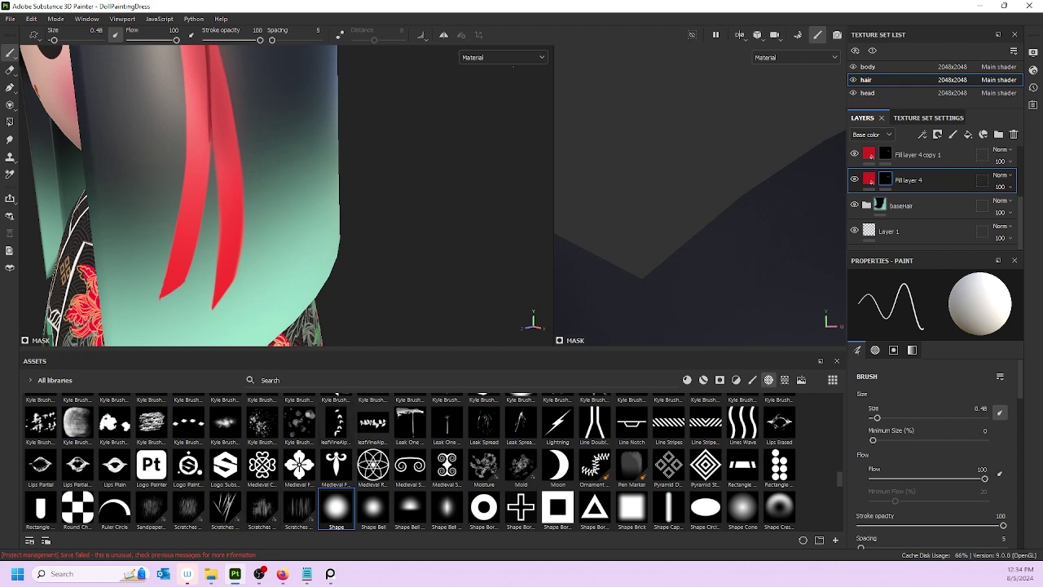
- Toggle Layer 2's visibility off and on to compare its shading, and make Layer 3 the active paint layer
scroll(868, 214, up, 3)
click(870, 212)
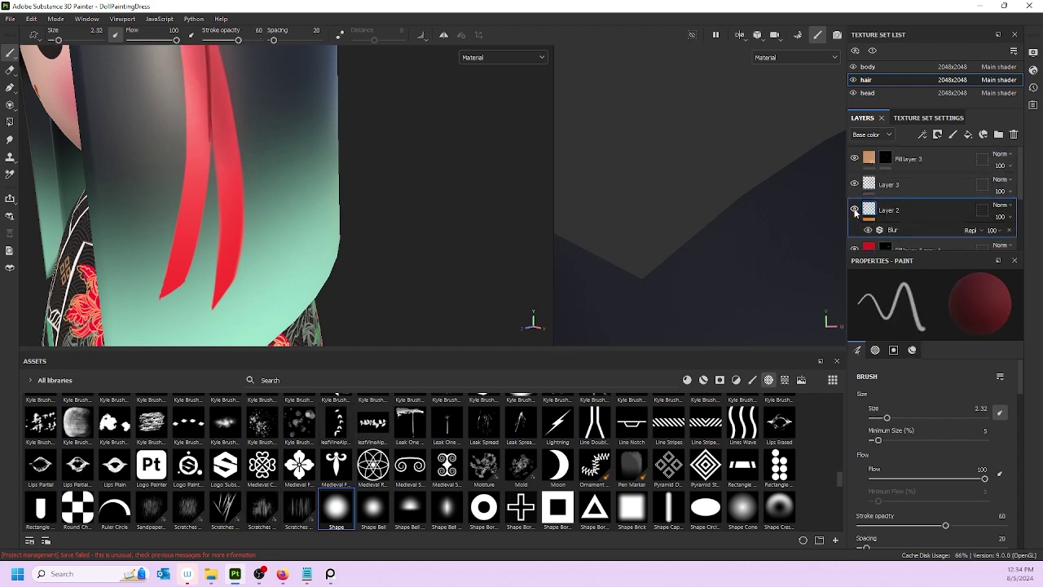
click(853, 209)
click(854, 210)
click(852, 191)
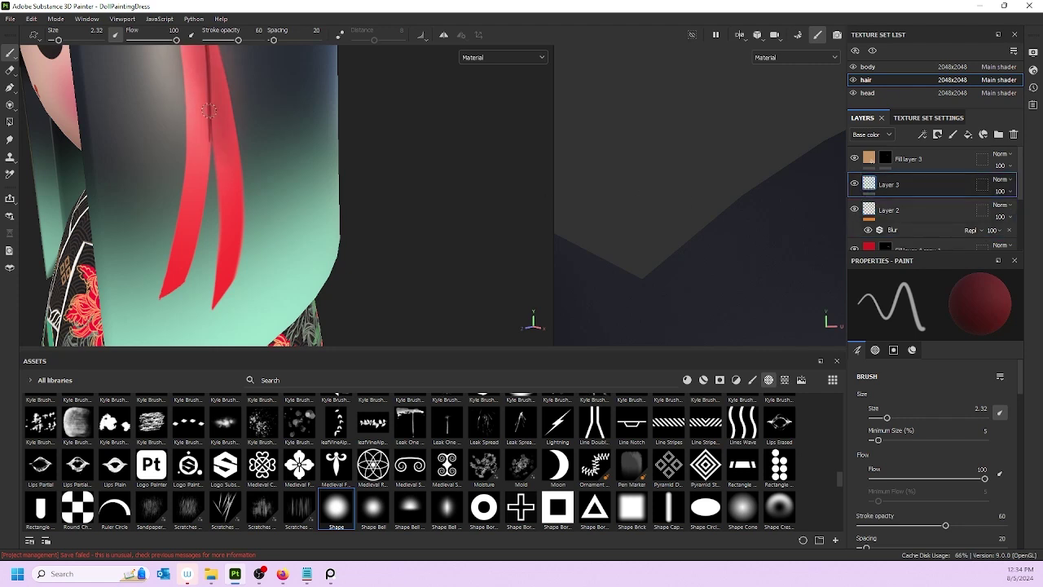
- Try a dark red 5A0707 stroke down the gap between the ribbons at size 2.32 and undo it
drag(204, 80, 205, 163)
key(ctrl+z)
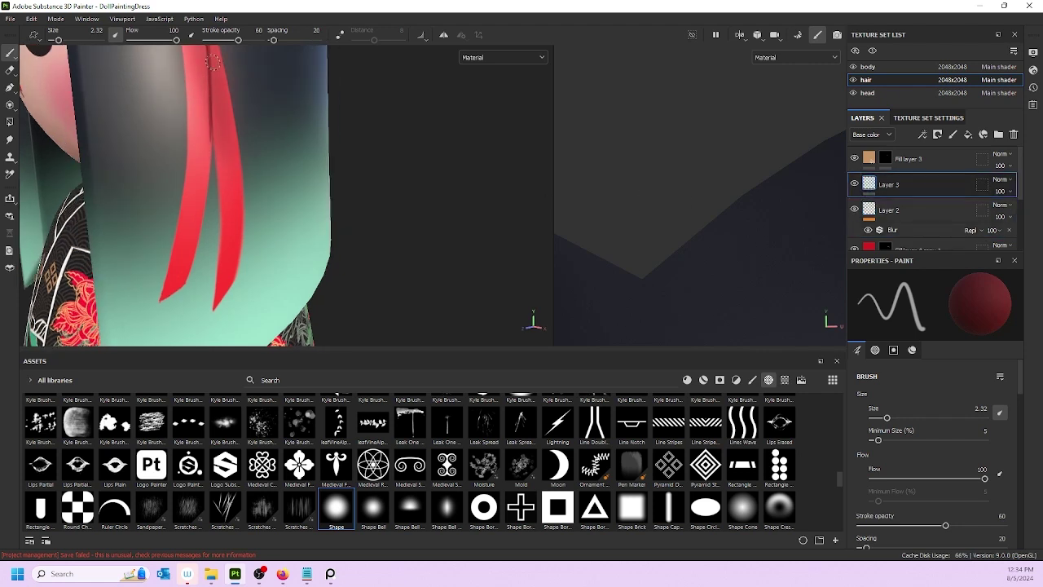
- Try dark red shading strokes on Layer 3 along the upper gap between the ribbons and undo them
drag(213, 63, 211, 133)
key(ctrl+z)
key(ctrl+z)
mouse_move(202, 80)
mouse_down()
mouse_move(206, 152)
mouse_move(217, 137)
mouse_move(214, 145)
mouse_up()
key(ctrl+z)
- Switch to the Eraser on Layer 3 and reduce its size to 2.42 over the upper ribbons
click(10, 71)
alt+middle_drag(214, 146, 217, 193)
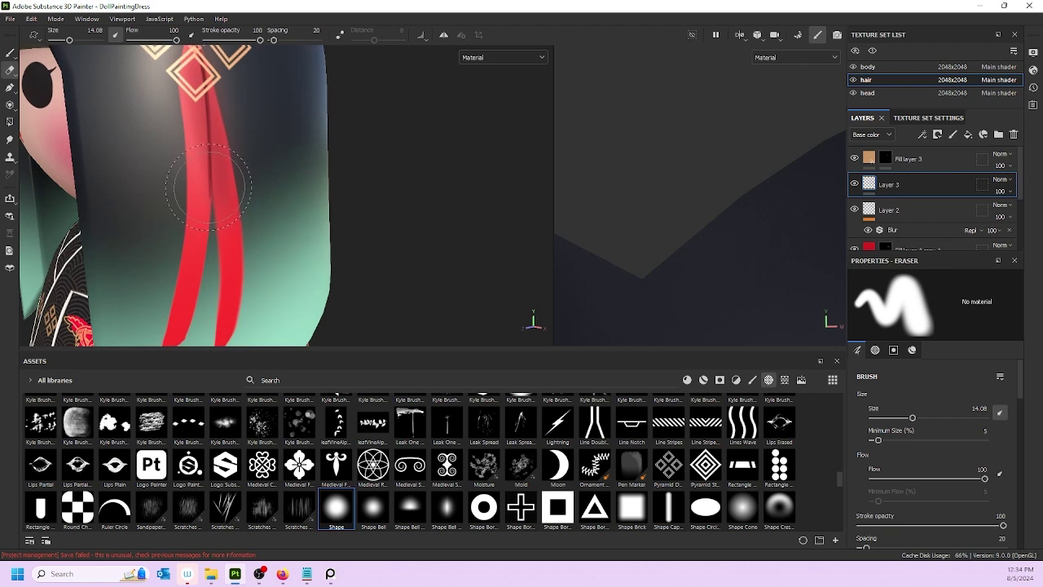
key(bracketleft)
key(bracketleft)
key(bracketleft)
key(bracketleft)
key(bracketleft)
key(bracketleft)
key(bracketleft)
key(bracketleft)
key(bracketleft)
key(bracketleft)
key(bracketleft)
key(bracketleft)
key(bracketleft)
key(bracketleft)
key(bracketleft)
key(bracketleft)
key(bracketleft)
key(bracketleft)
key(bracketleft)
key(bracketleft)
key(bracketleft)
key(bracketleft)
key(bracketleft)
key(bracketleft)
key(bracketleft)
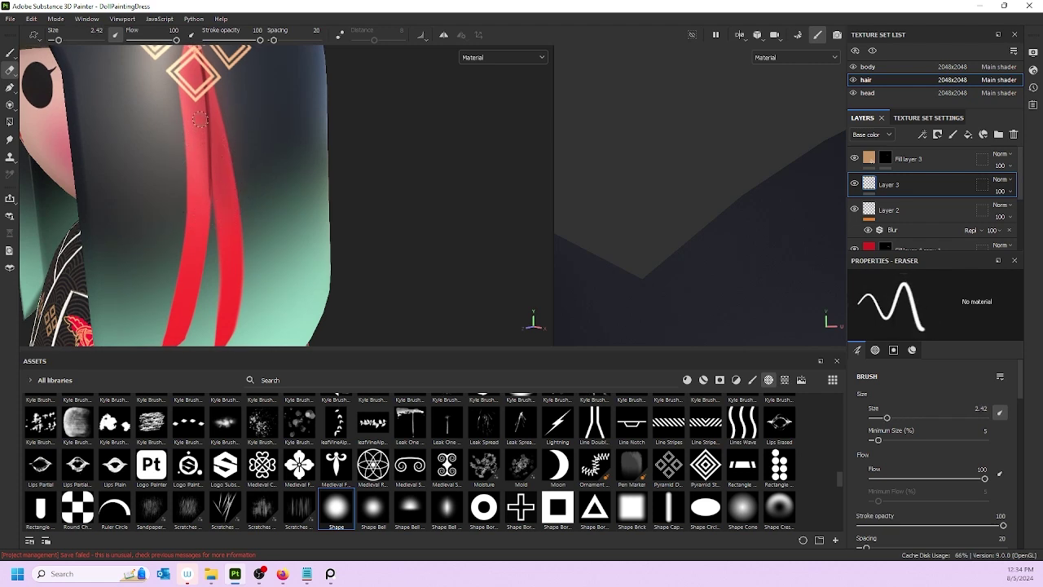
- Make Layer 2 active and examine the ornament and ribbons from several angles in Base color display
click(888, 210)
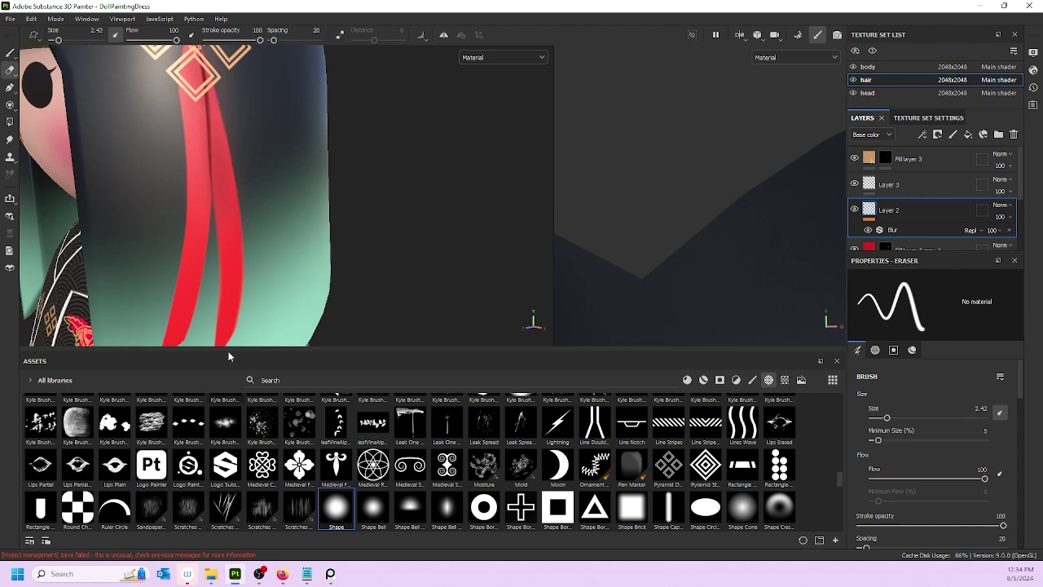
scroll(250, 91, down, 3)
alt+drag(249, 138, 289, 218)
click(503, 57)
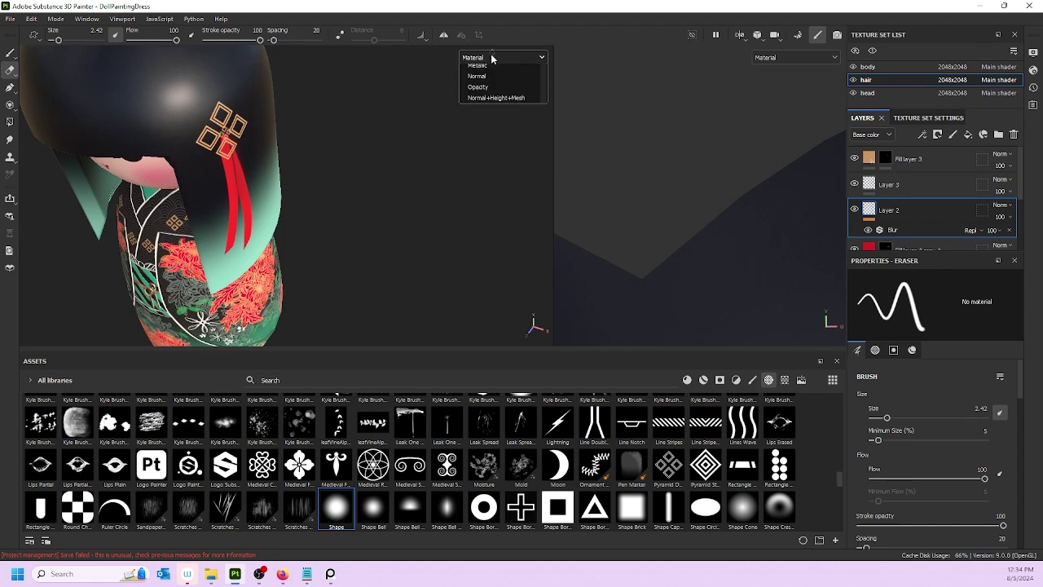
click(483, 87)
scroll(264, 156, up, 2)
alt+drag(263, 156, 166, 161)
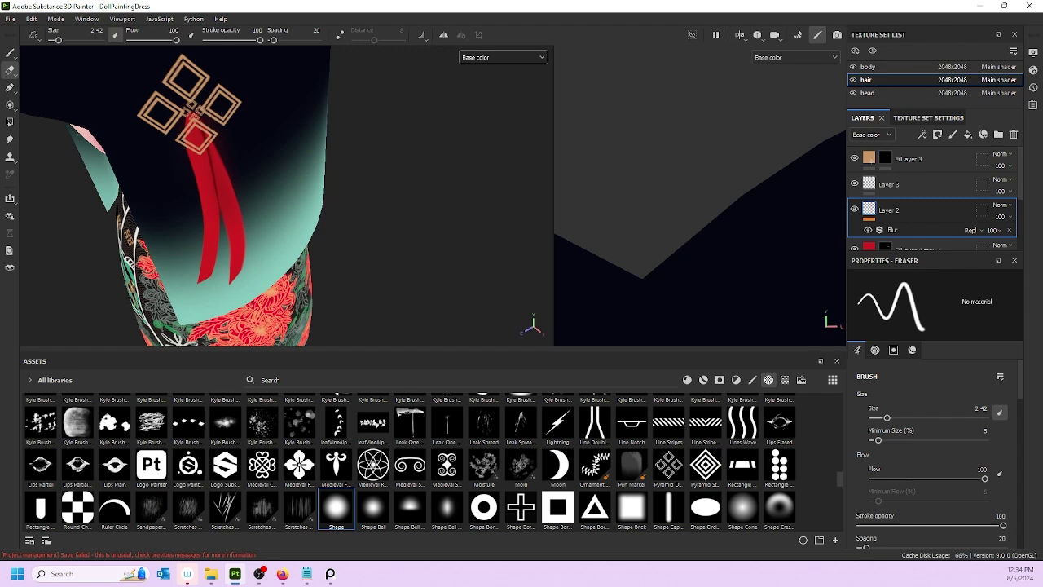
alt+drag(199, 118, 336, 175)
alt+drag(318, 157, 310, 156)
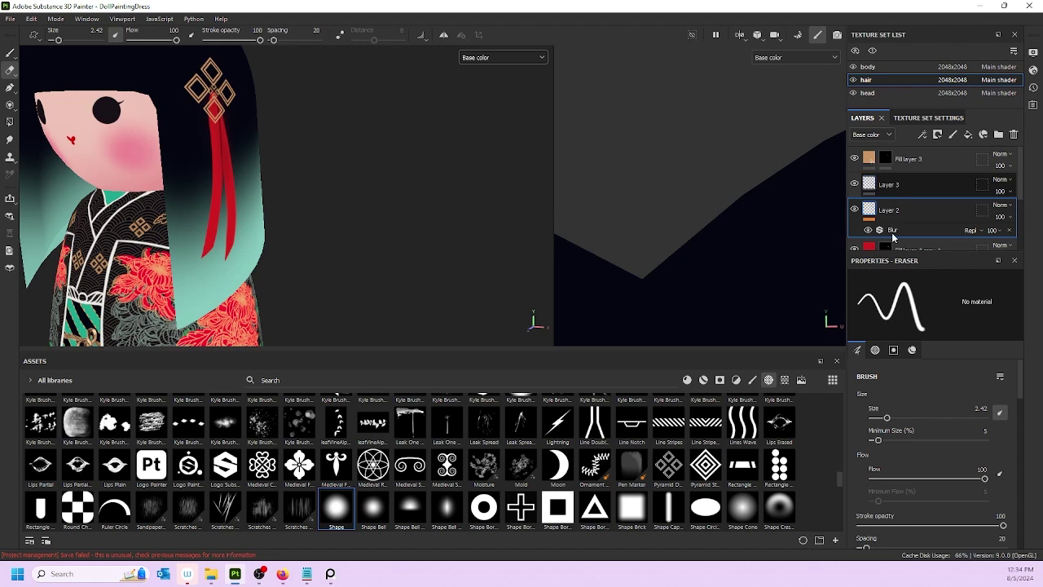
- Return the viewport to Material display, make Layer 3 active and examine the whole doll
click(490, 57)
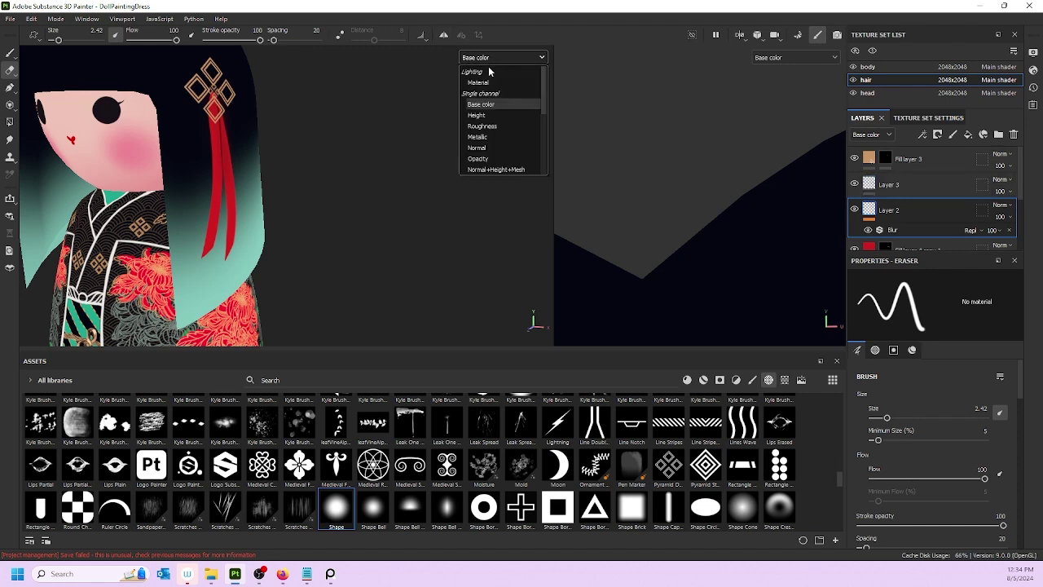
click(489, 70)
alt+drag(320, 147, 173, 153)
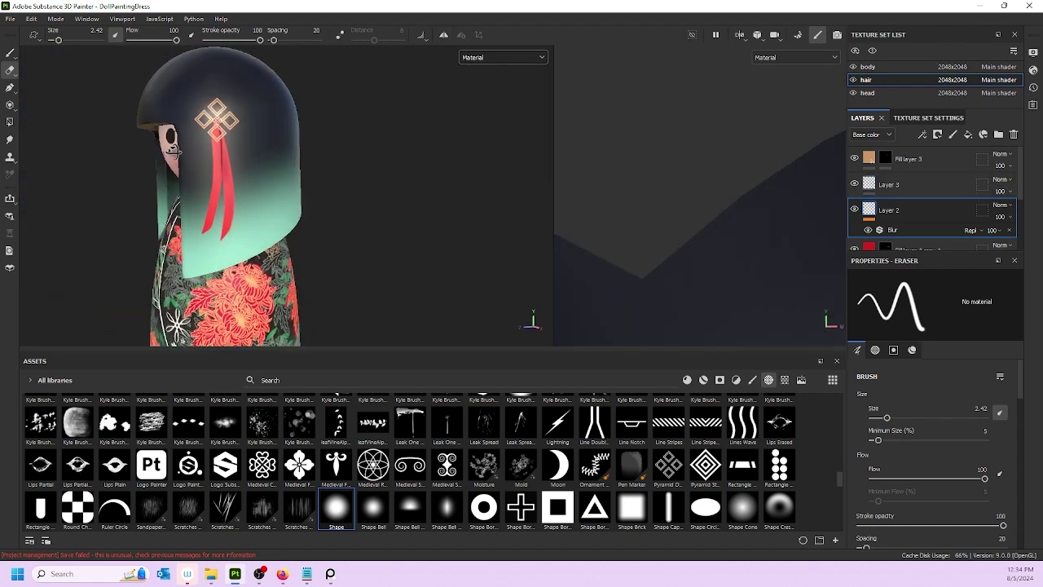
click(888, 185)
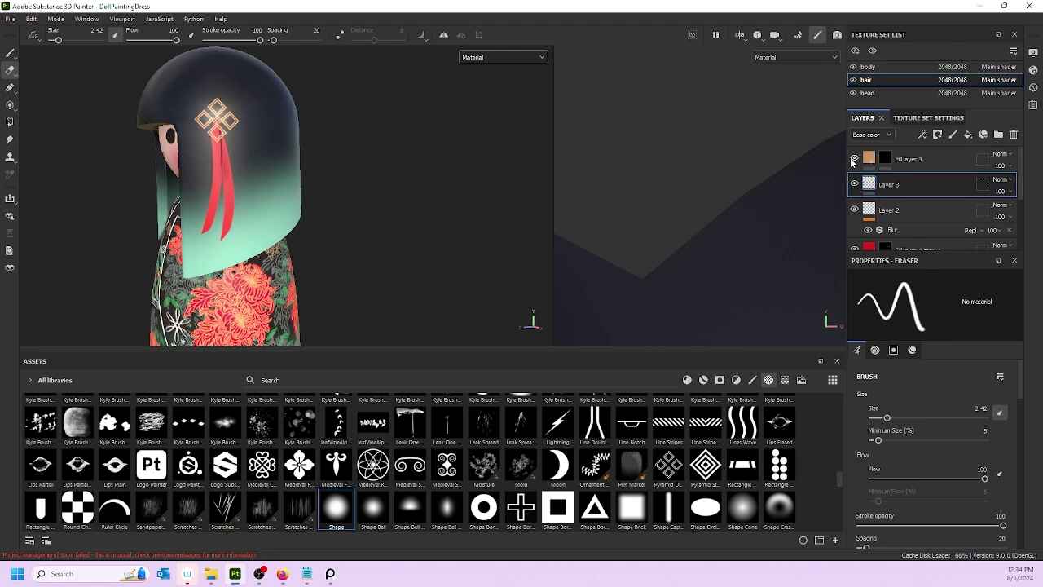
mouse_move(293, 151)
alt+mouse_down()
mouse_move(407, 149)
mouse_move(298, 158)
alt+mouse_up()
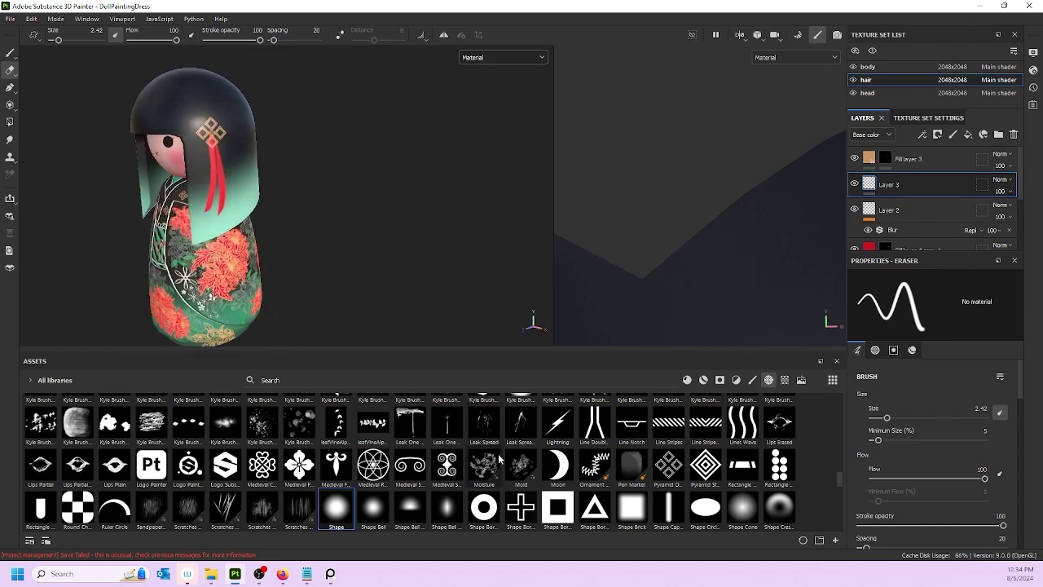
- Browse the alpha library for a motif to add to the hair ornament
scroll(490, 481, down, 5)
scroll(606, 430, down, 3)
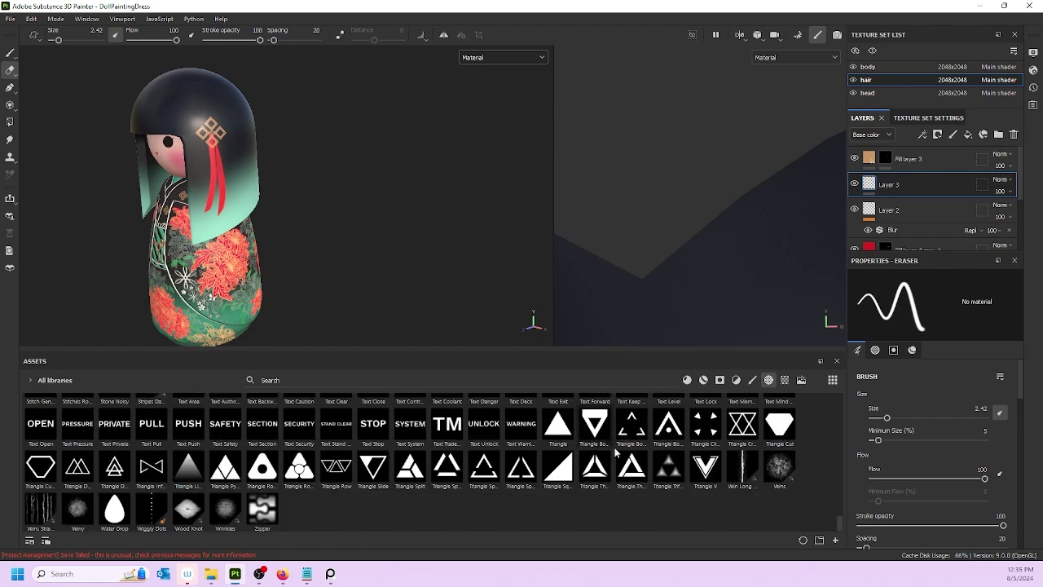
scroll(468, 437, up, 6)
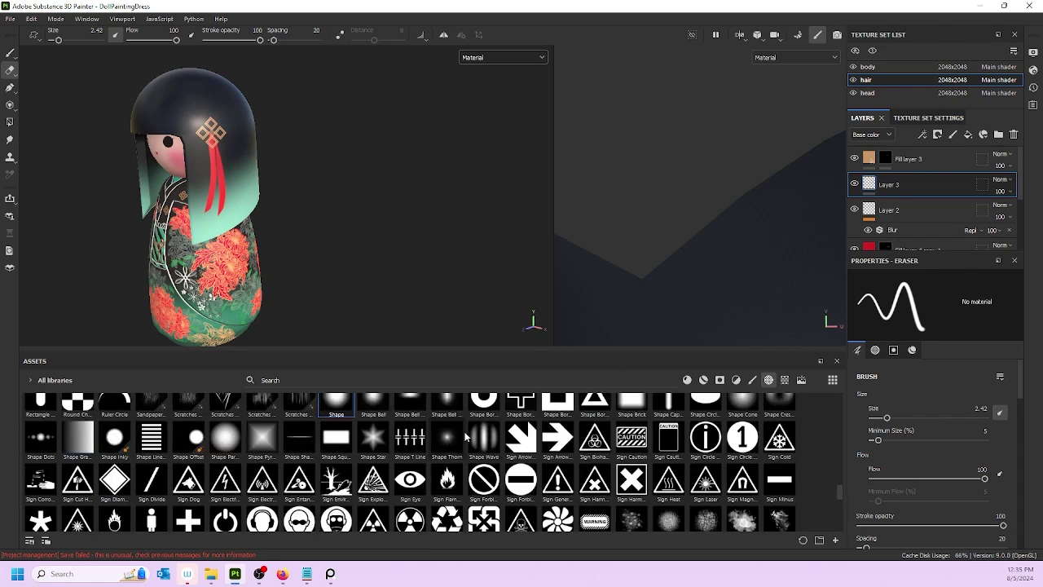
scroll(505, 429, down, 2)
scroll(511, 429, up, 5)
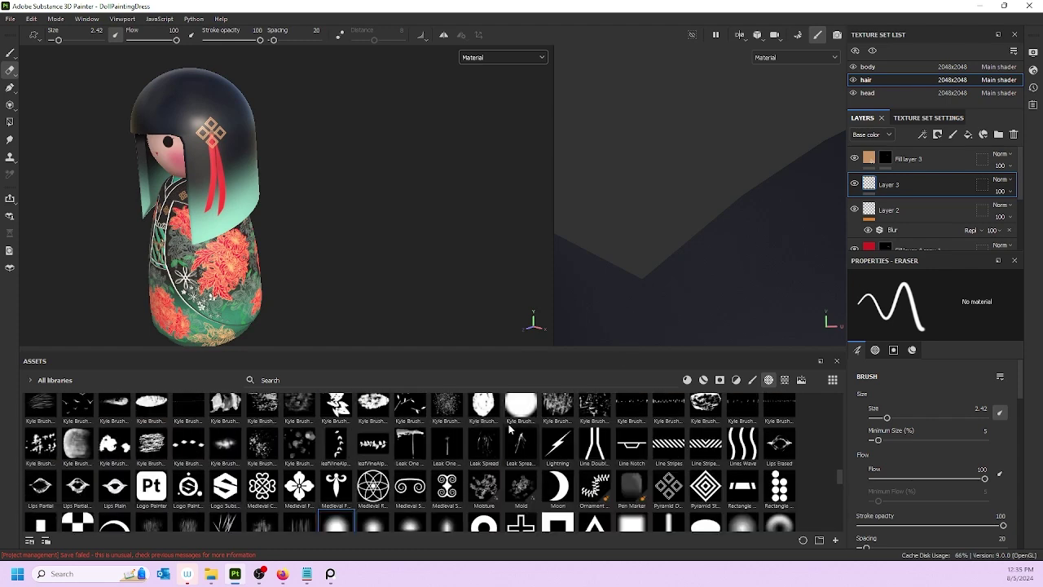
scroll(499, 432, up, 5)
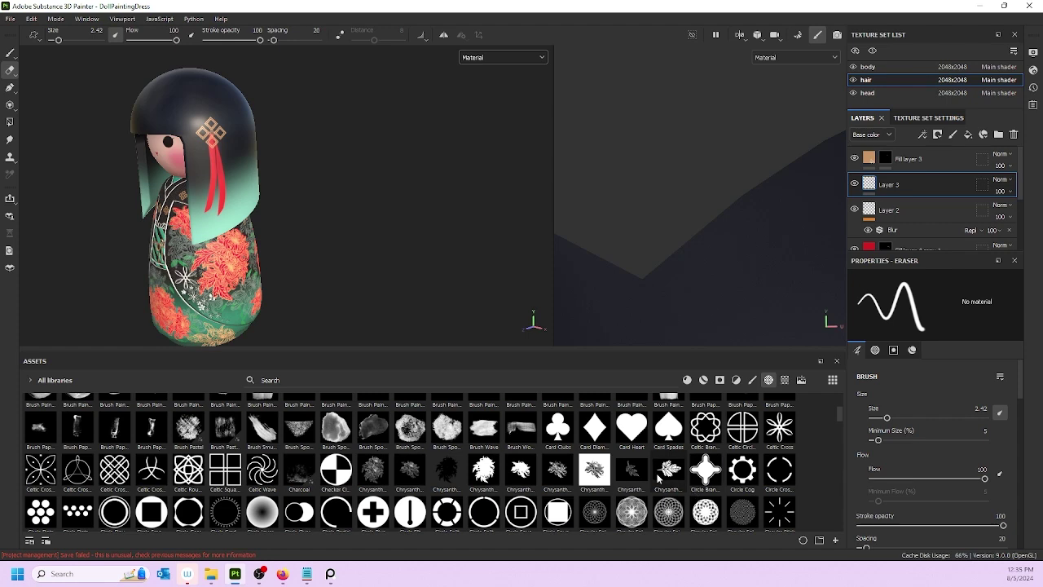
scroll(664, 439, up, 3)
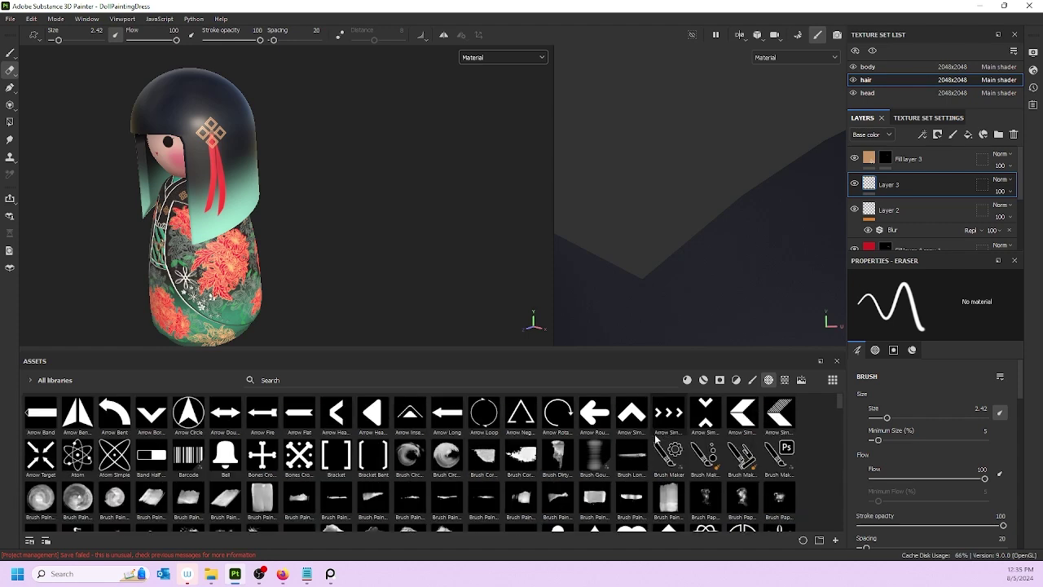
scroll(327, 448, down, 5)
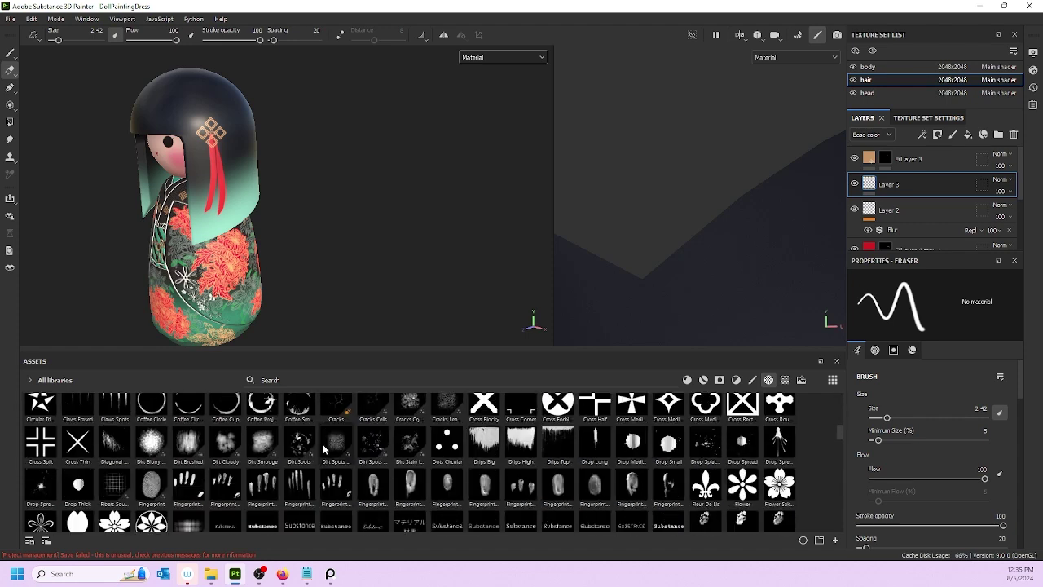
scroll(632, 449, up, 3)
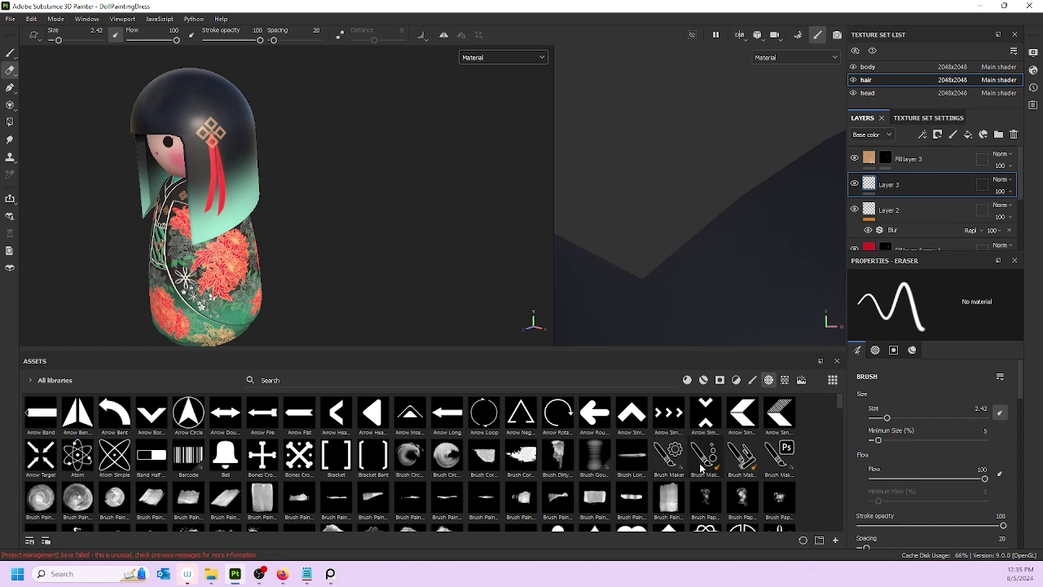
scroll(717, 461, down, 3)
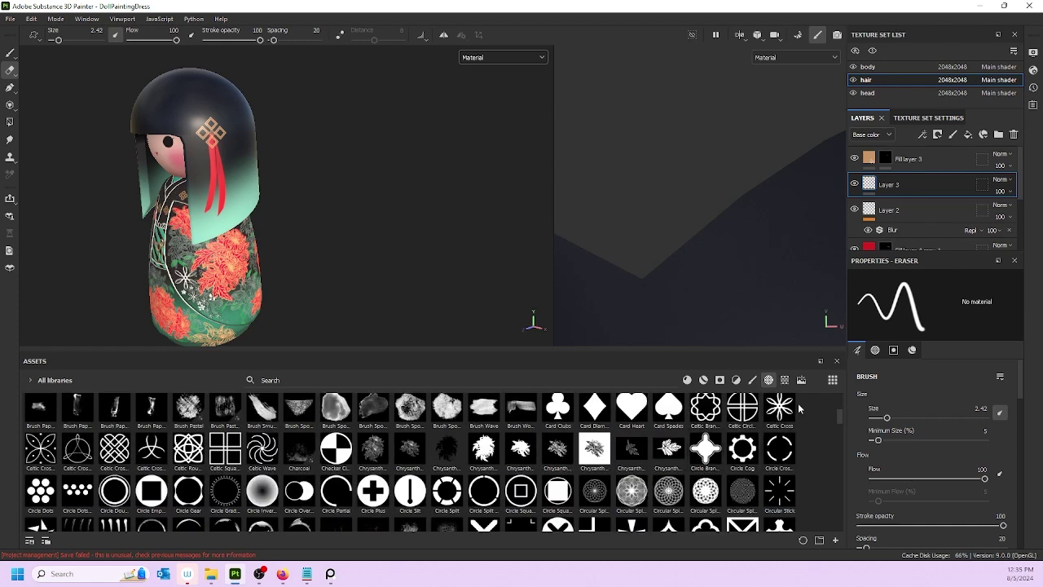
- Check the brush, filter, smart mask and texture assets, and search the alphas for a flower motif
click(752, 380)
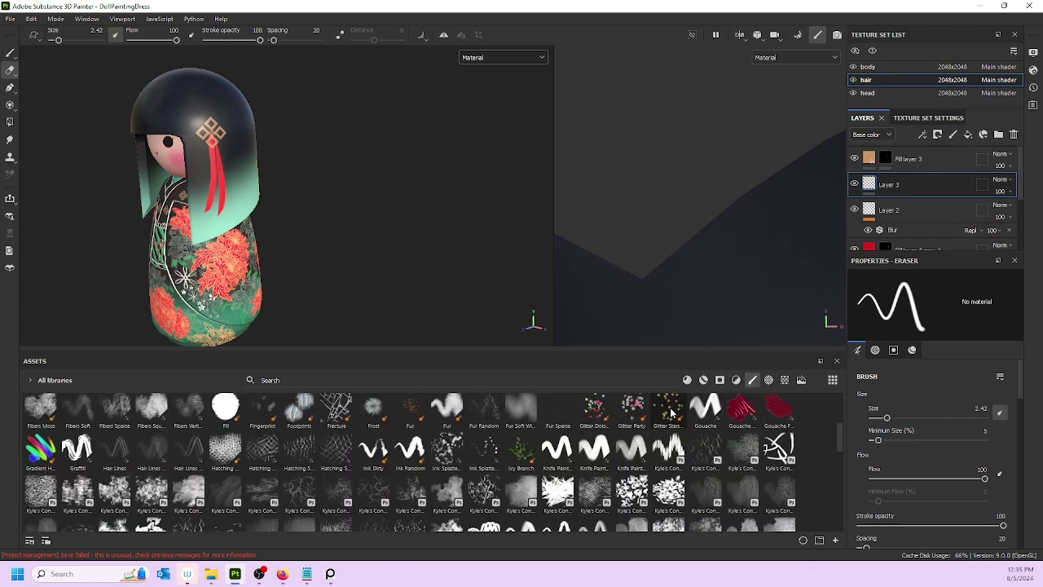
click(735, 380)
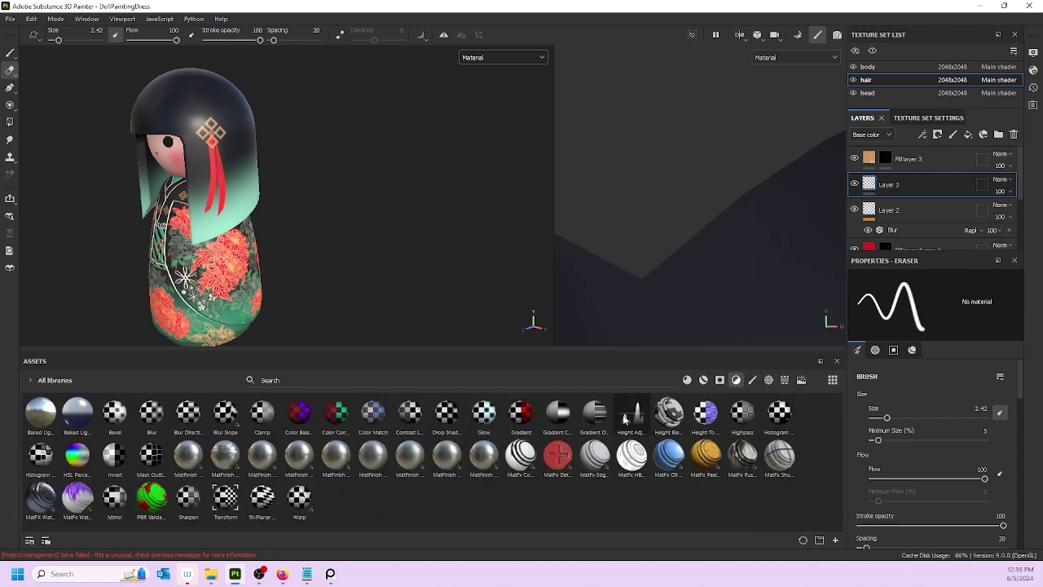
click(720, 380)
click(768, 381)
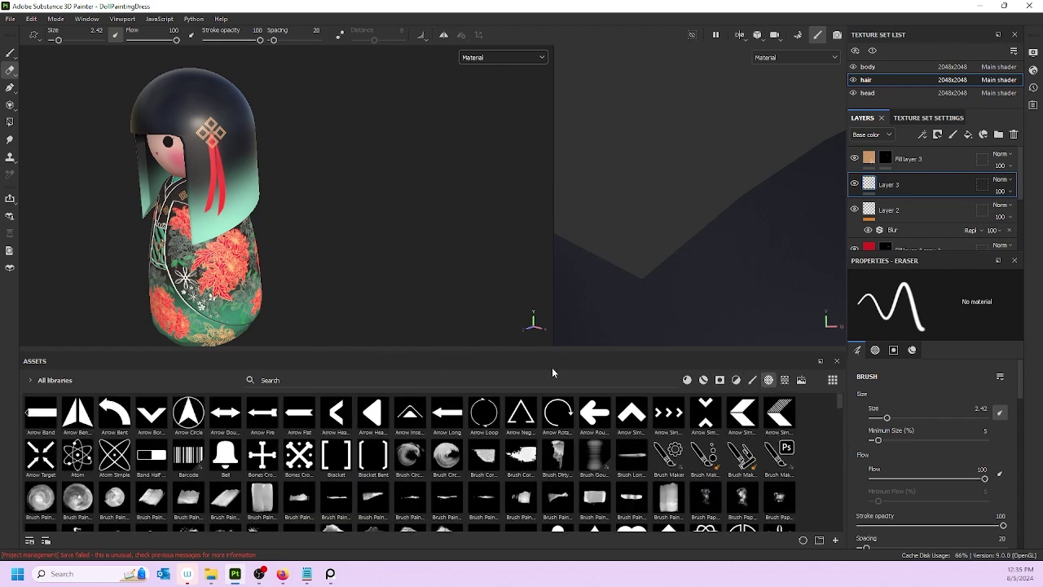
click(784, 380)
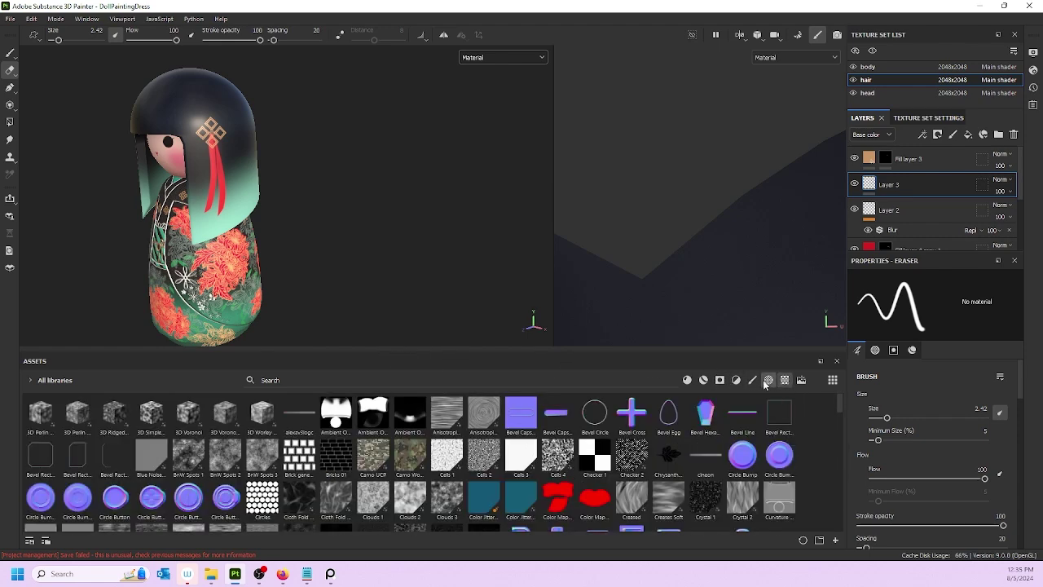
click(766, 382)
scroll(676, 458, down, 5)
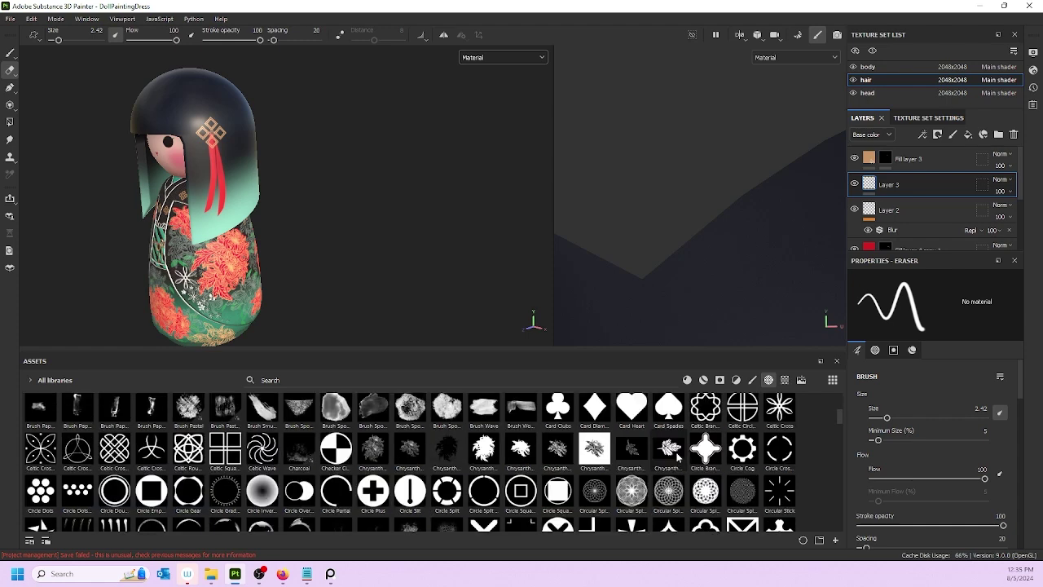
mouse_move(677, 457)
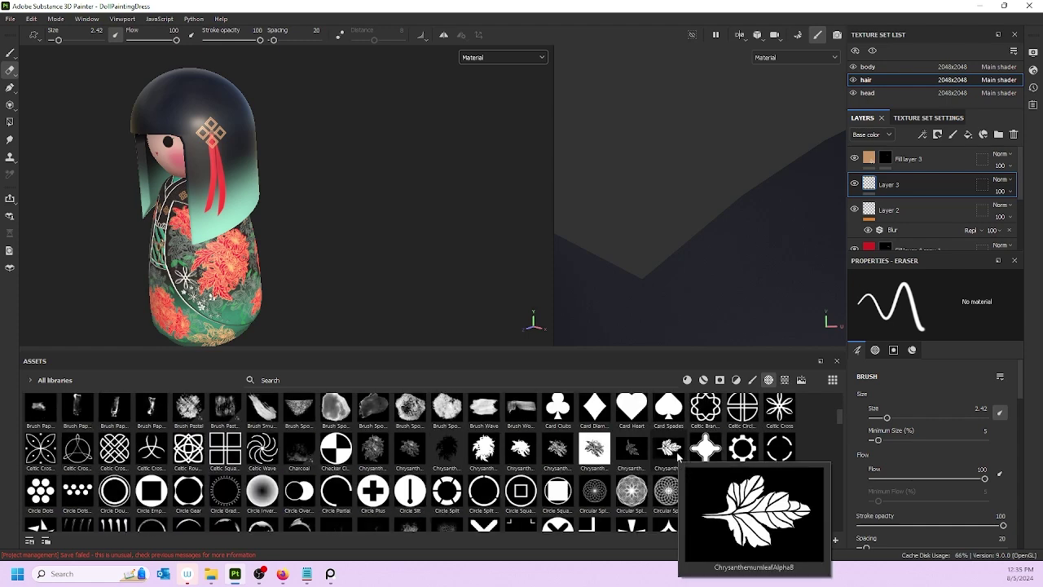
scroll(660, 450, down, 3)
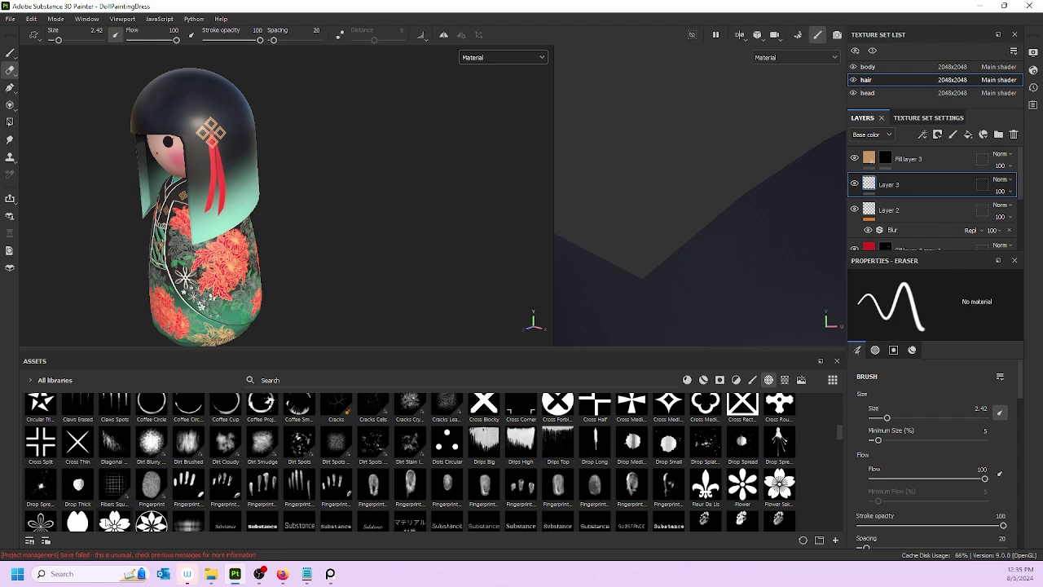
scroll(114, 513, down, 1)
- Stamp the Flower Sakura Simple alpha in white at size 16.8 over the diamond ornament's center on the Fill layer 3 mask
double_click(889, 185)
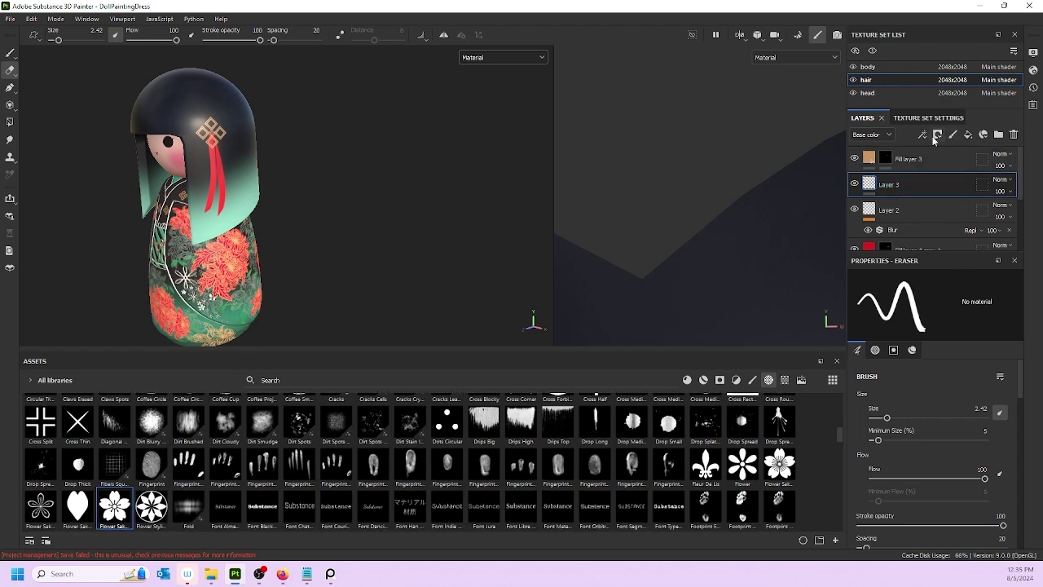
click(885, 158)
scroll(193, 125, up, 4)
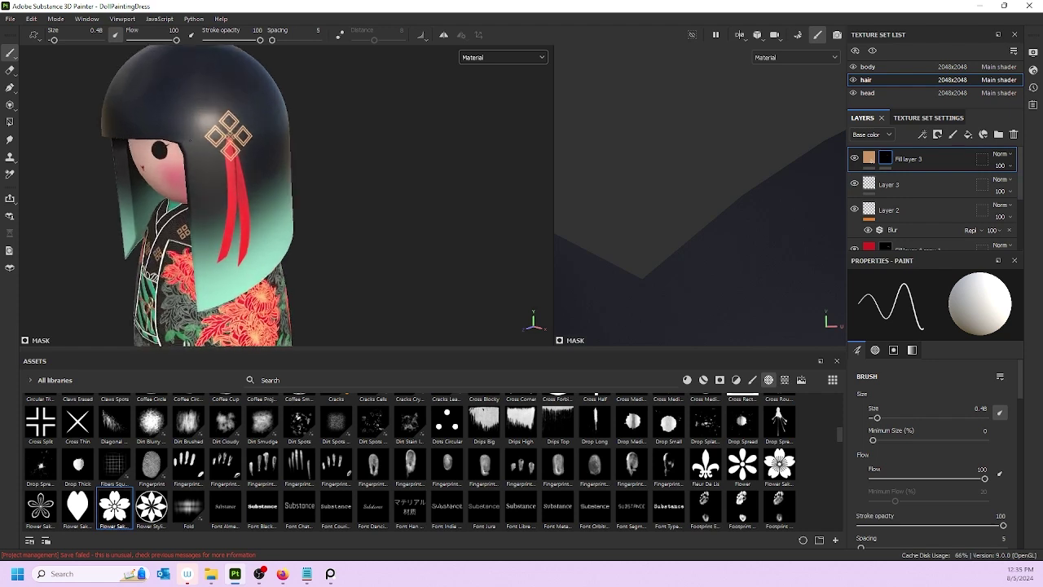
key(bracketright)
key(bracketright)
key(bracketright)
key(bracketright)
key(bracketright)
key(bracketright)
key(bracketright)
key(bracketright)
key(bracketright)
key(bracketright)
key(bracketright)
key(bracketright)
key(bracketright)
key(bracketright)
key(bracketright)
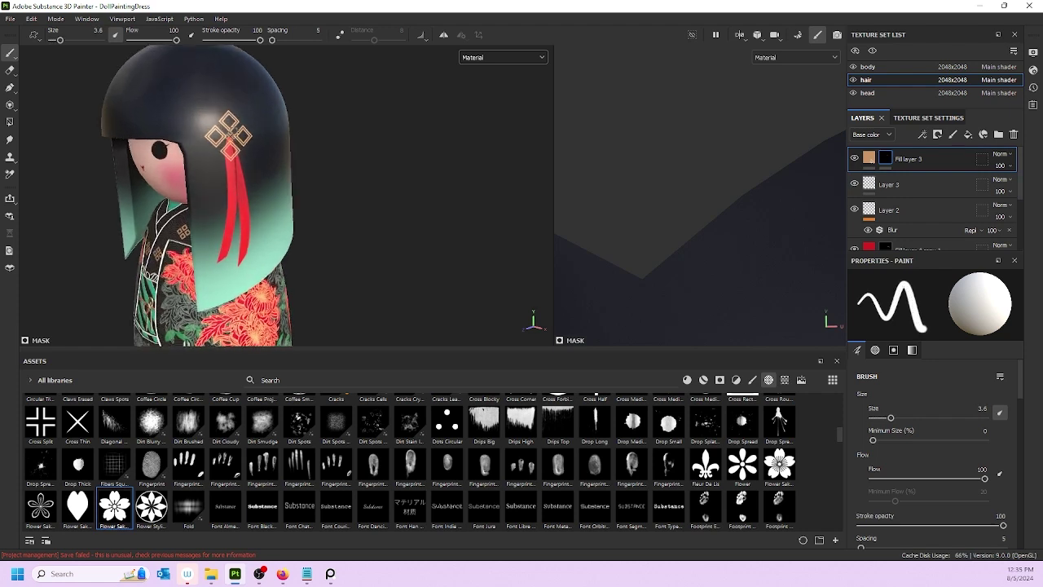
key(bracketright)
key(bracketright)
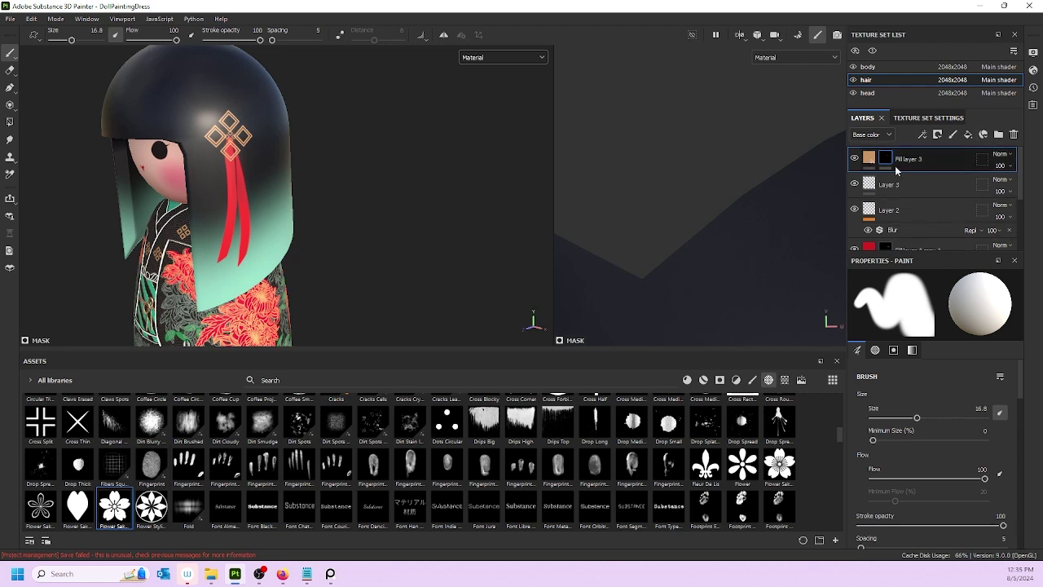
scroll(953, 455, down, 6)
scroll(951, 462, down, 5)
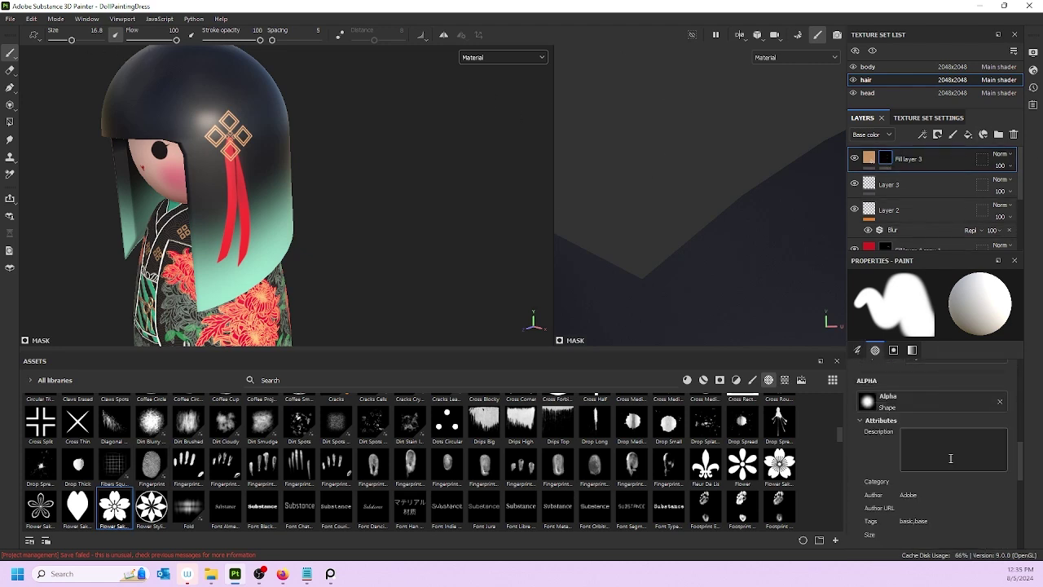
click(114, 505)
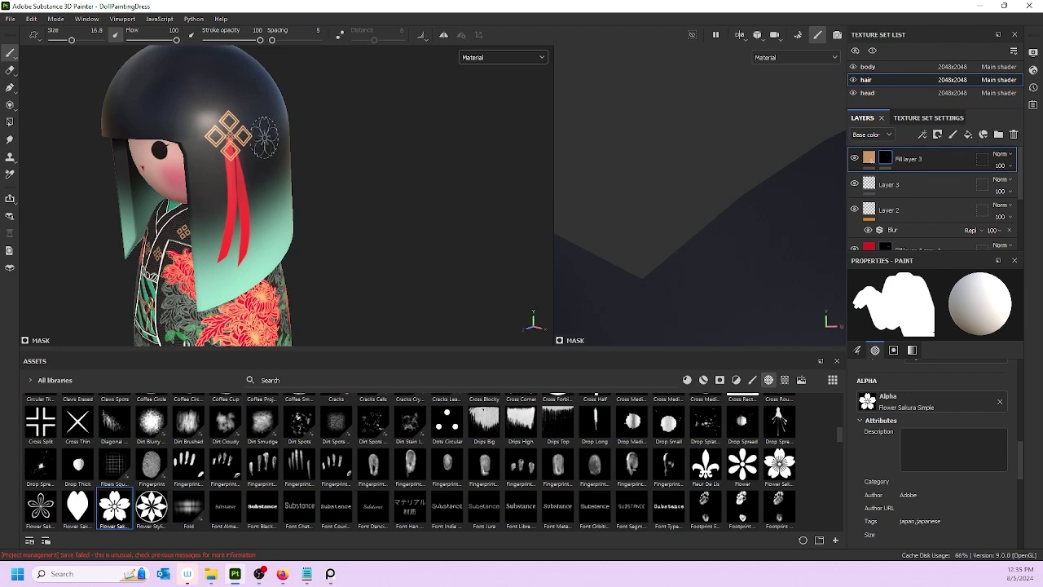
click(229, 136)
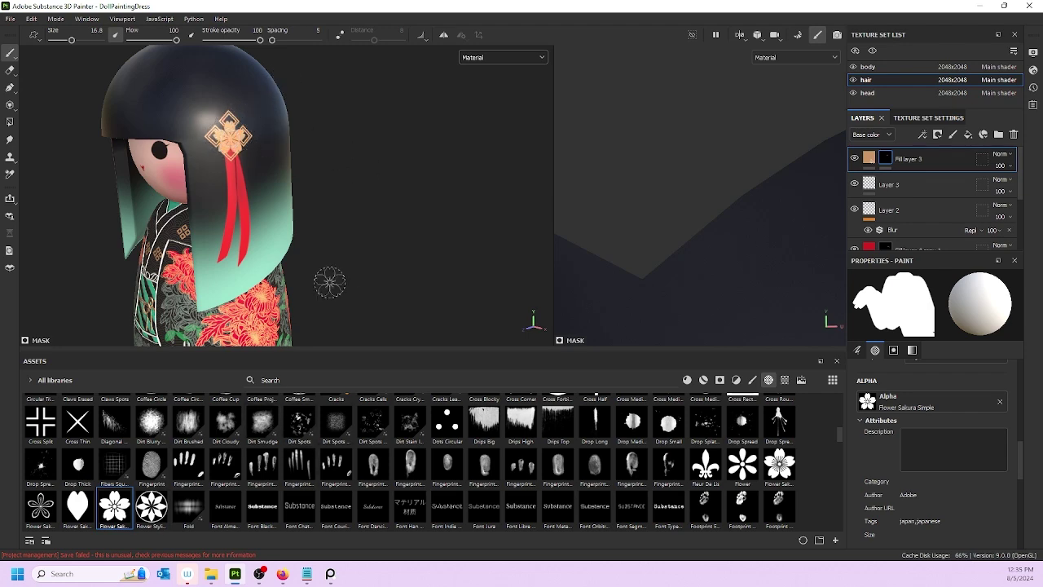
alt+drag(331, 282, 225, 219)
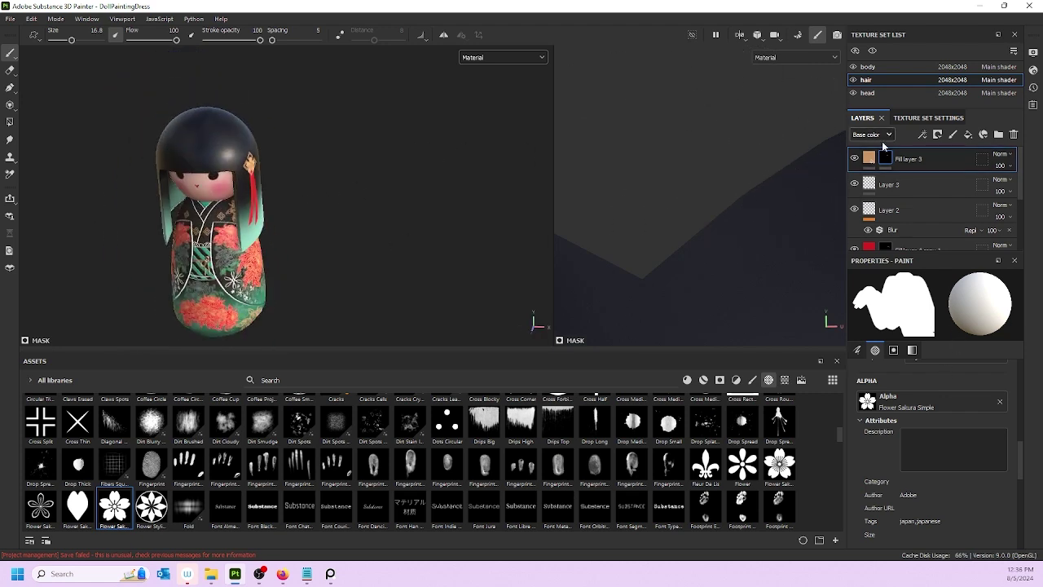
- Set the height of Fill layer 3 to 0.1510 and check the raised hair ornament from the side
scroll(893, 401, down, 2)
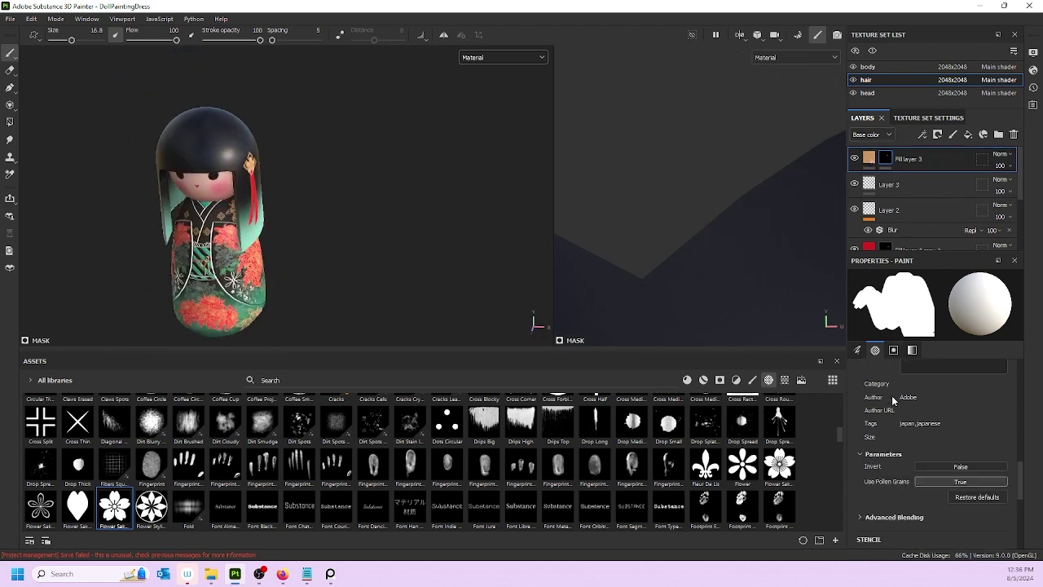
click(868, 157)
scroll(893, 490, down, 2)
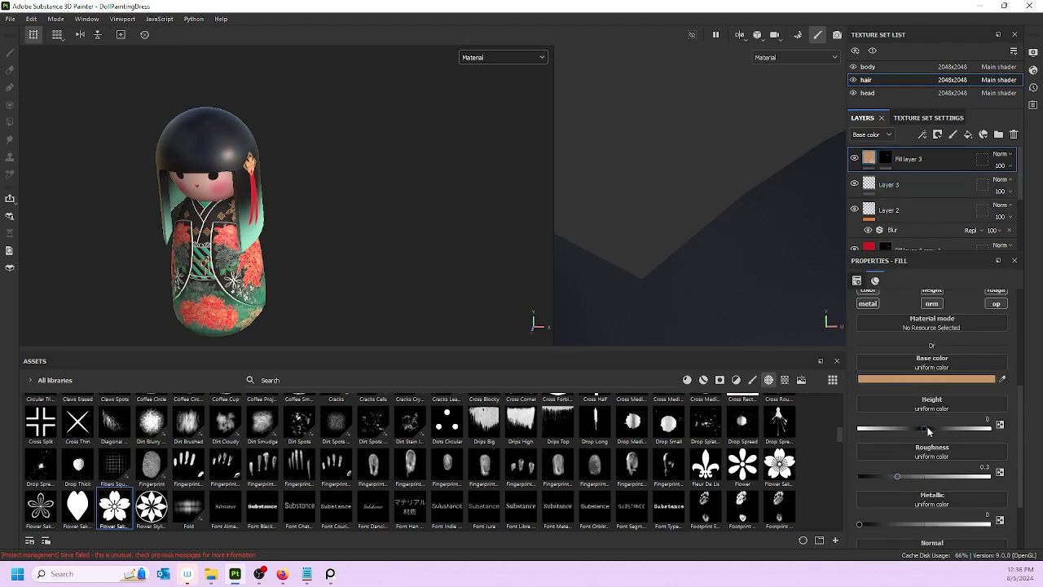
drag(930, 427, 934, 428)
scroll(245, 101, up, 6)
alt+drag(245, 179, 214, 200)
scroll(259, 235, down, 5)
alt+drag(261, 237, 154, 263)
scroll(270, 258, up, 5)
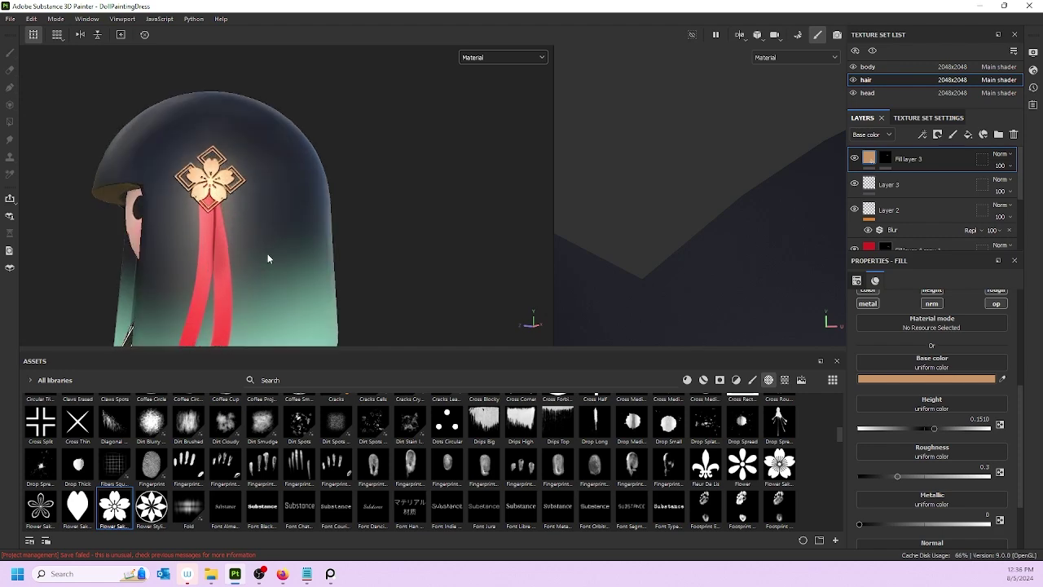
mouse_move(268, 258)
alt+mouse_down()
mouse_move(256, 252)
mouse_move(353, 263)
mouse_move(356, 282)
mouse_move(230, 268)
mouse_move(377, 228)
mouse_move(424, 233)
alt+mouse_up()
scroll(231, 268, down, 8)
- Add a paint layer directly above Layer 3 and choose the soft Shape alpha for the eraser
click(920, 184)
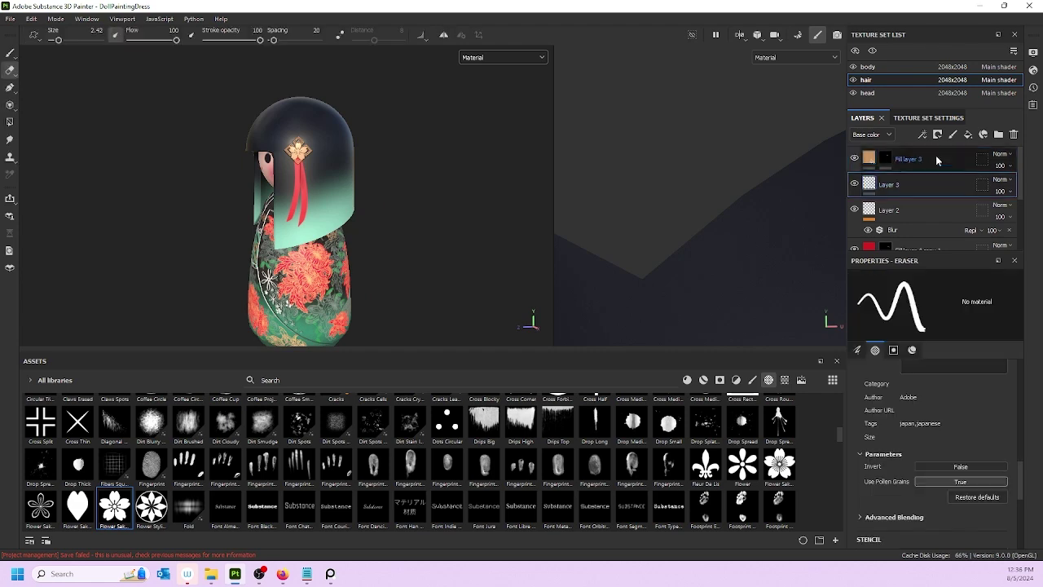
click(953, 134)
scroll(326, 471, up, 5)
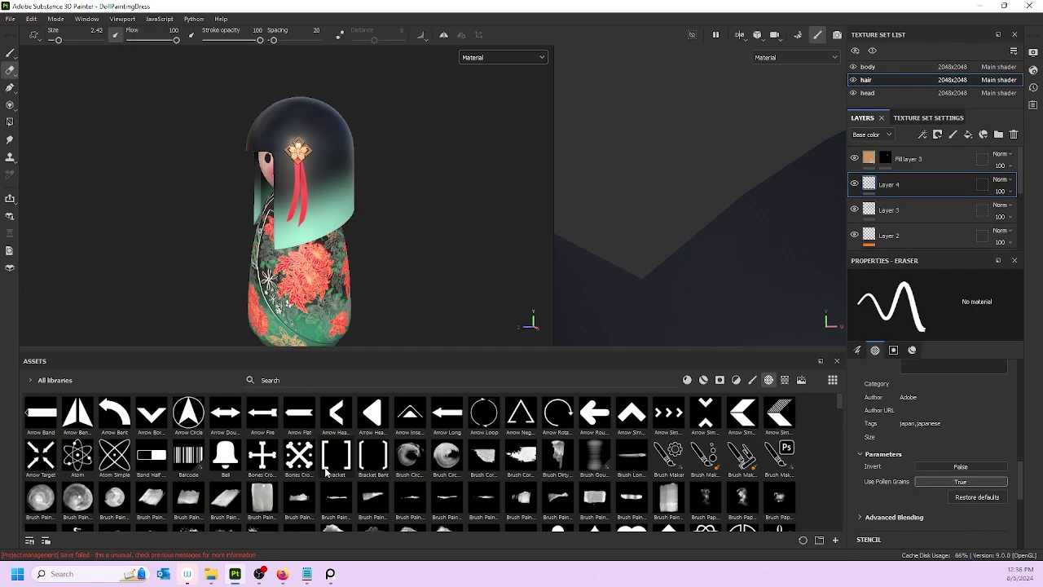
scroll(325, 471, down, 15)
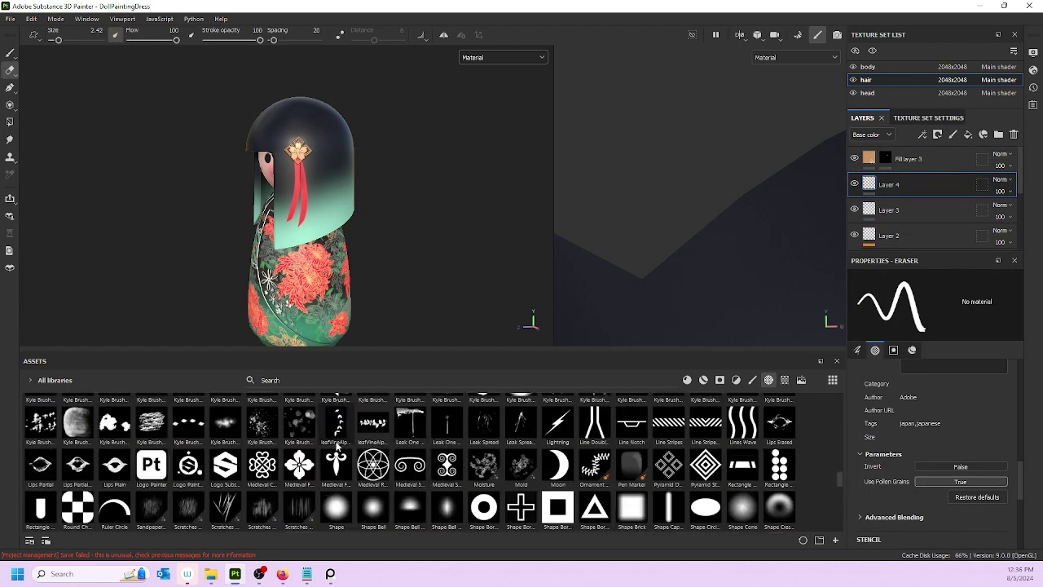
click(345, 509)
scroll(918, 457, down, 4)
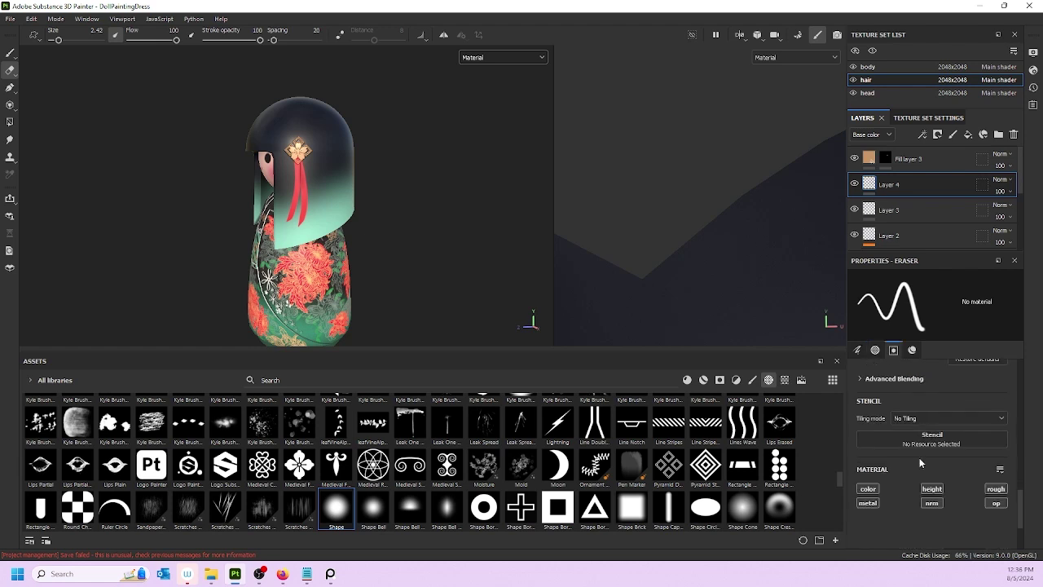
scroll(927, 435, up, 8)
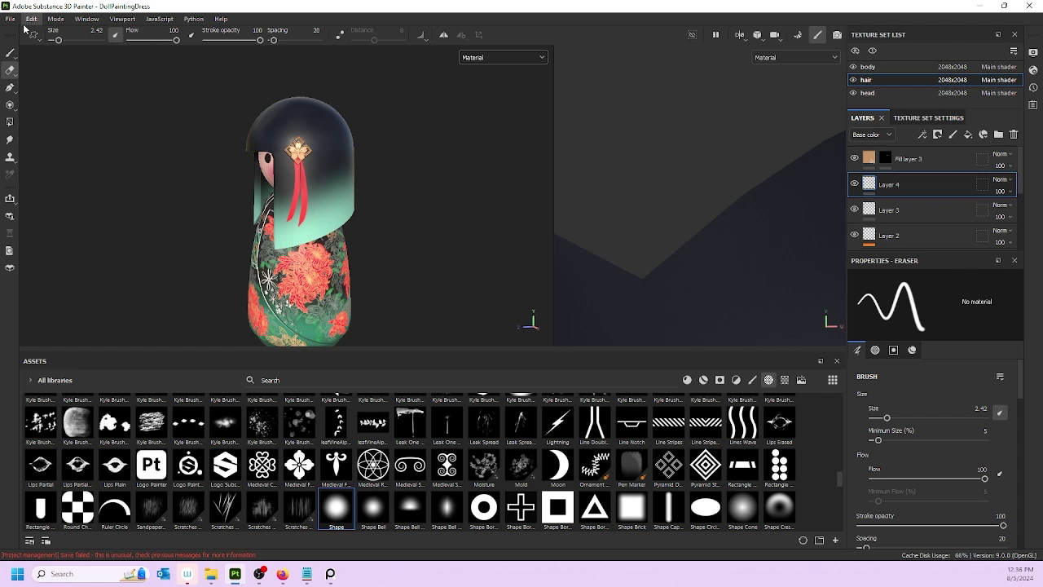
- Switch to the Paint tool, show only the Base color channel in the viewport and set the brush color to light red F16659
key(1)
scroll(900, 468, down, 3)
scroll(900, 466, down, 6)
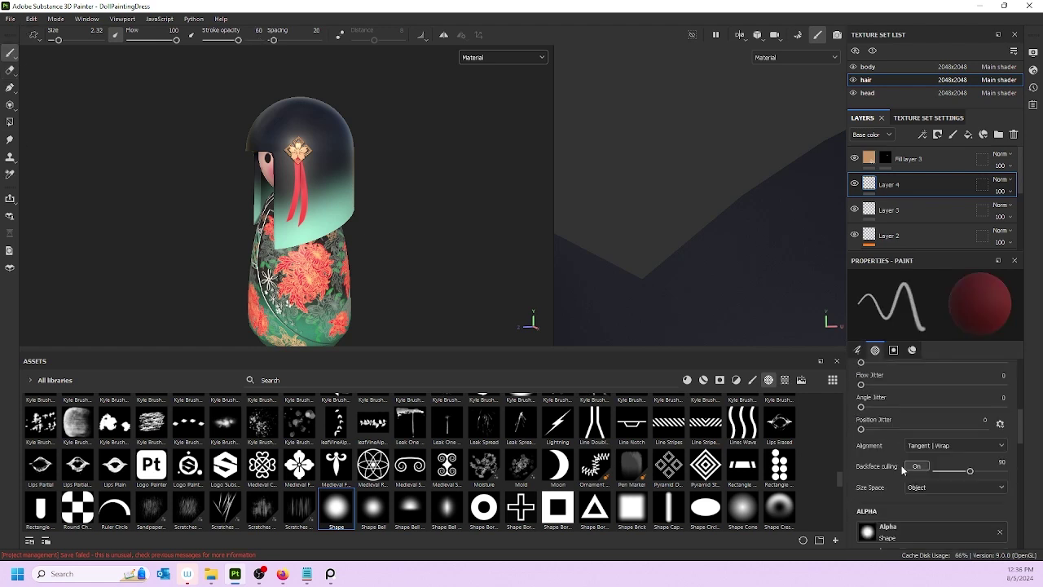
scroll(899, 454, down, 4)
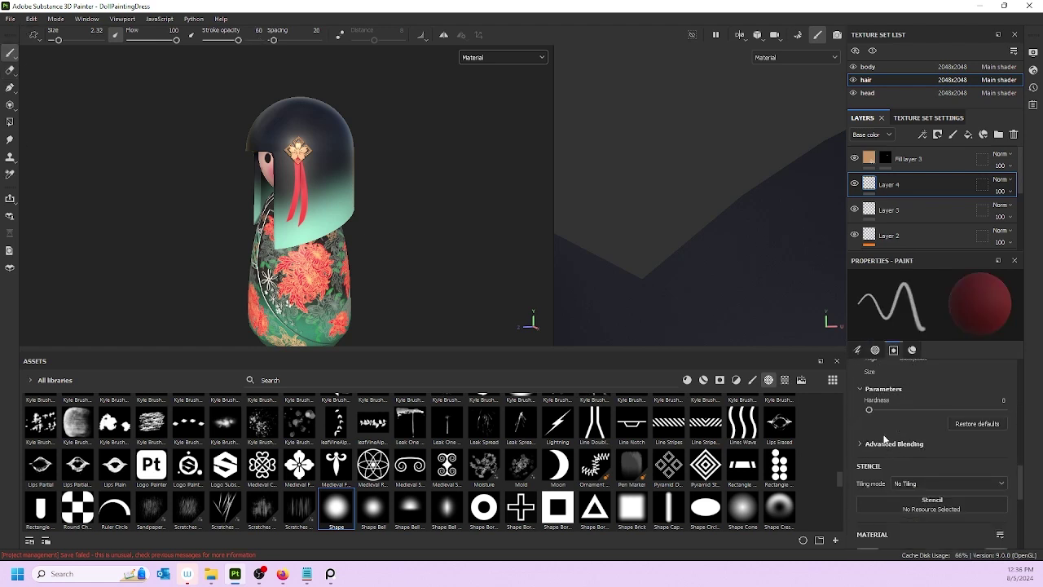
click(905, 482)
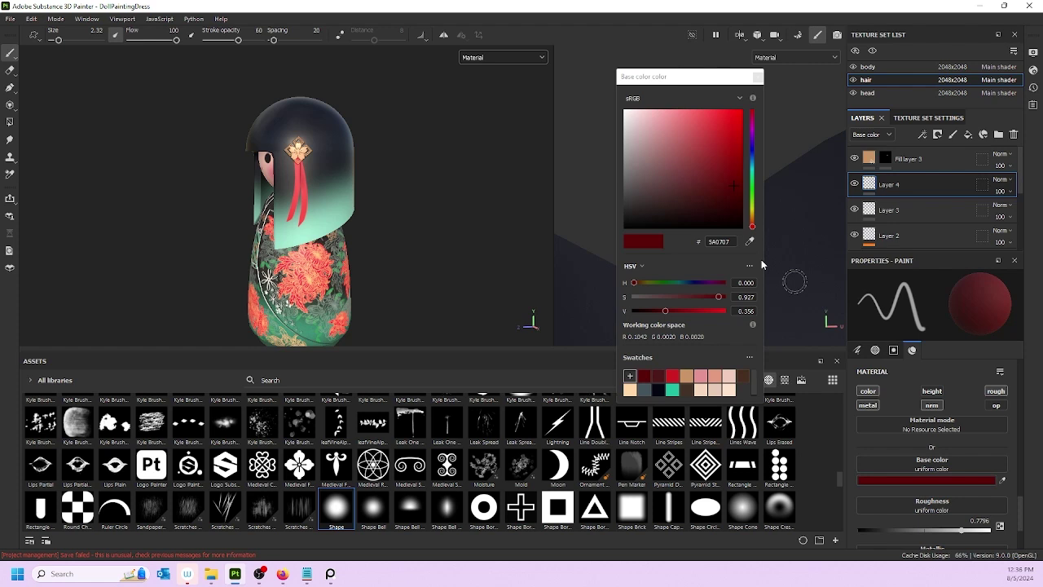
click(722, 115)
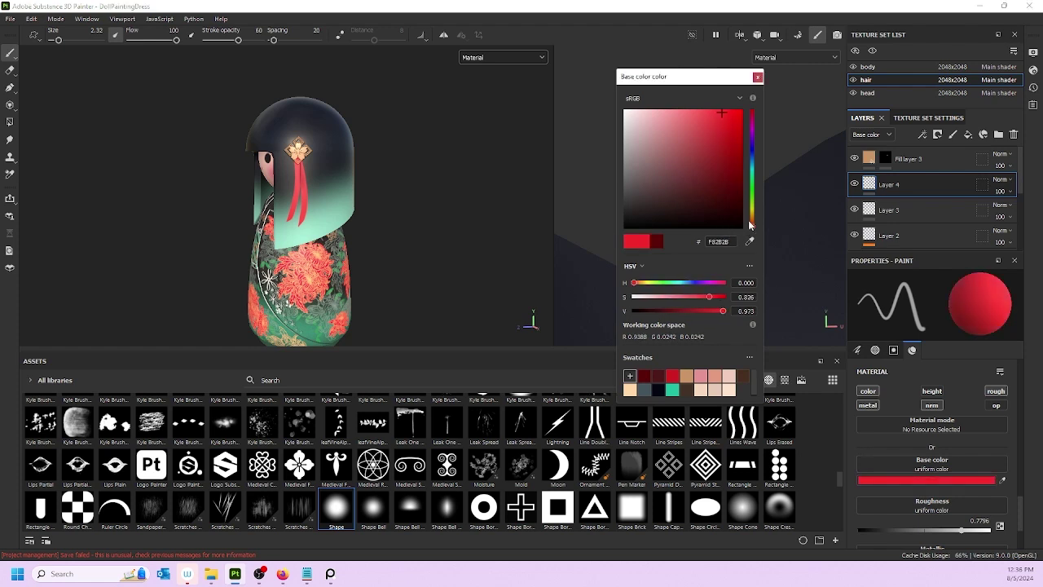
drag(750, 225, 753, 229)
click(565, 17)
scroll(213, 201, up, 8)
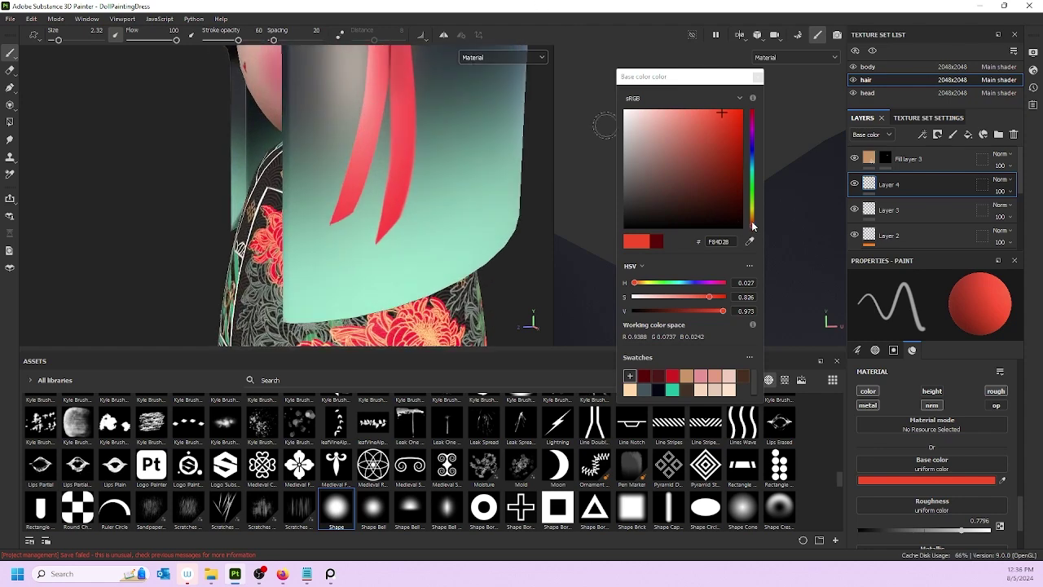
drag(753, 226, 753, 228)
click(501, 57)
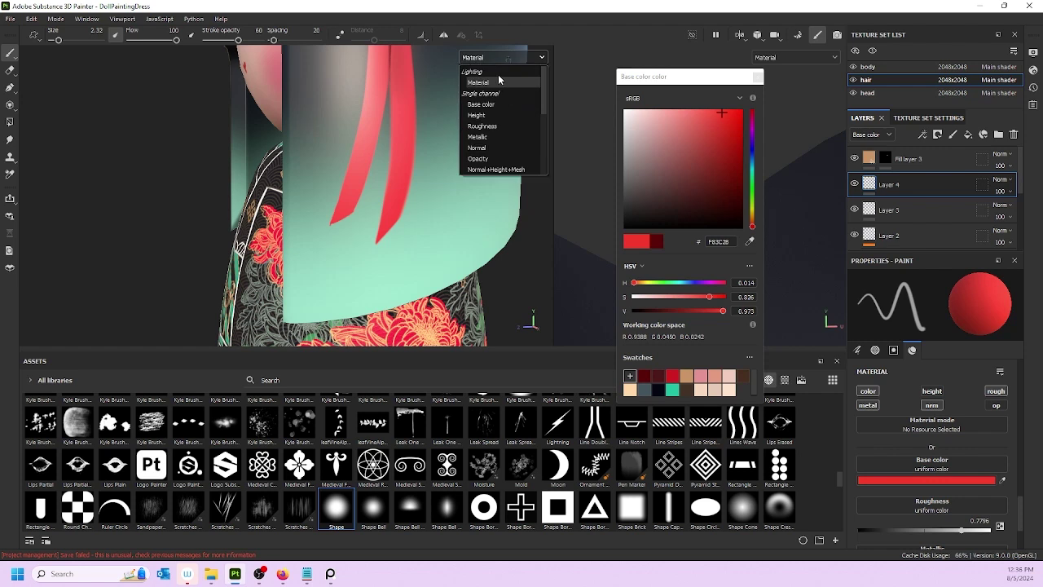
click(480, 104)
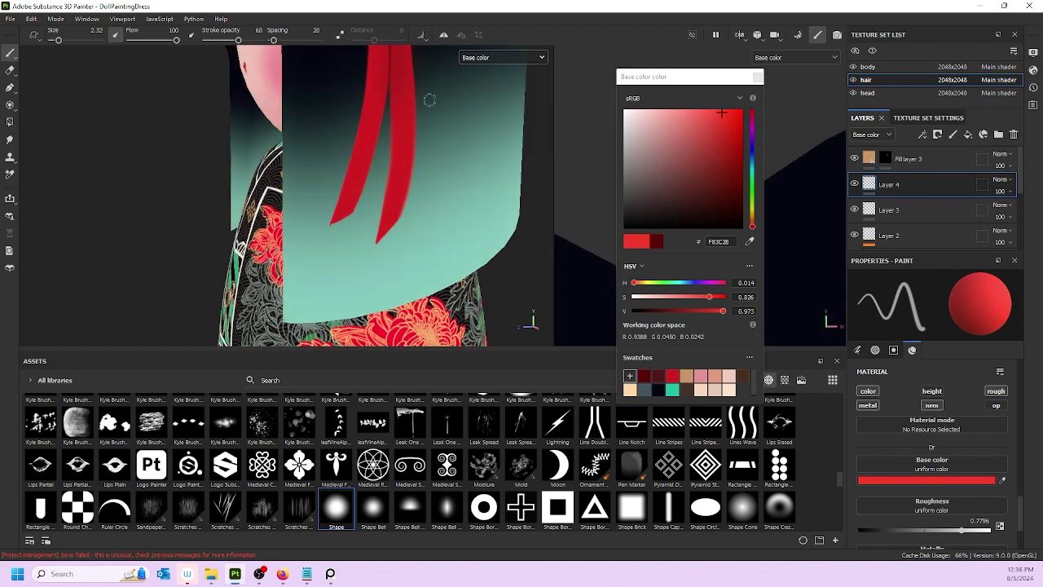
click(698, 116)
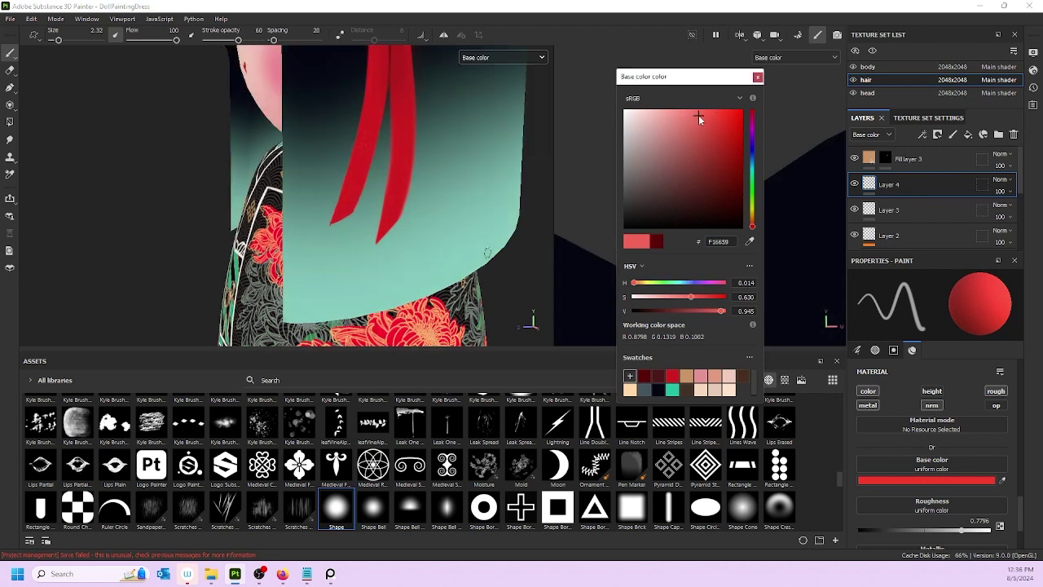
- Reduce the brush size to 0.27 and paint thin light red streaks along the hair ribbons on Layer 4
drag(331, 220, 357, 174)
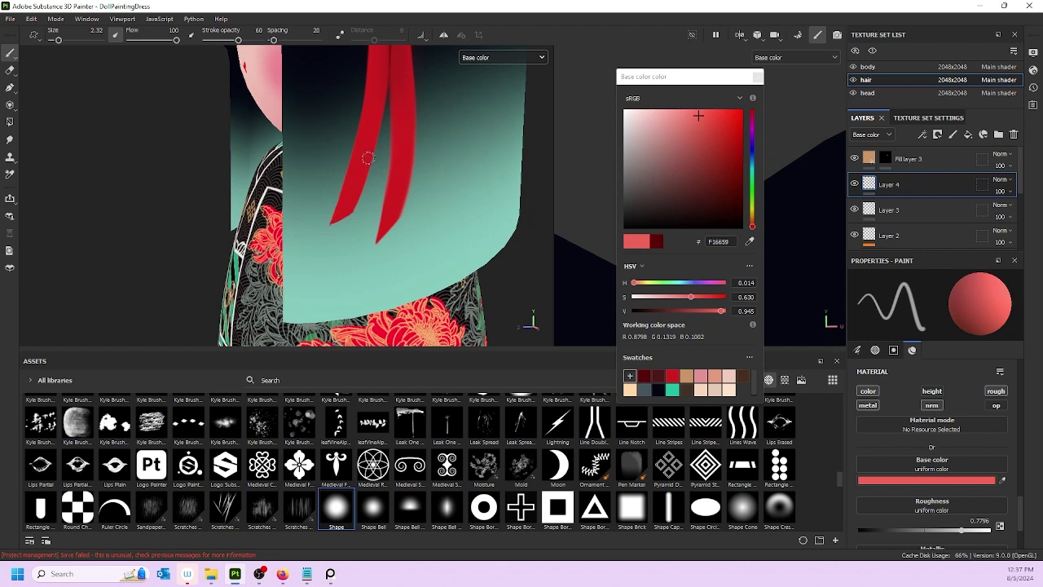
key(bracketleft)
key(bracketleft)
key(bracketleft)
key(bracketleft)
key(bracketleft)
key(bracketleft)
key(bracketleft)
key(bracketleft)
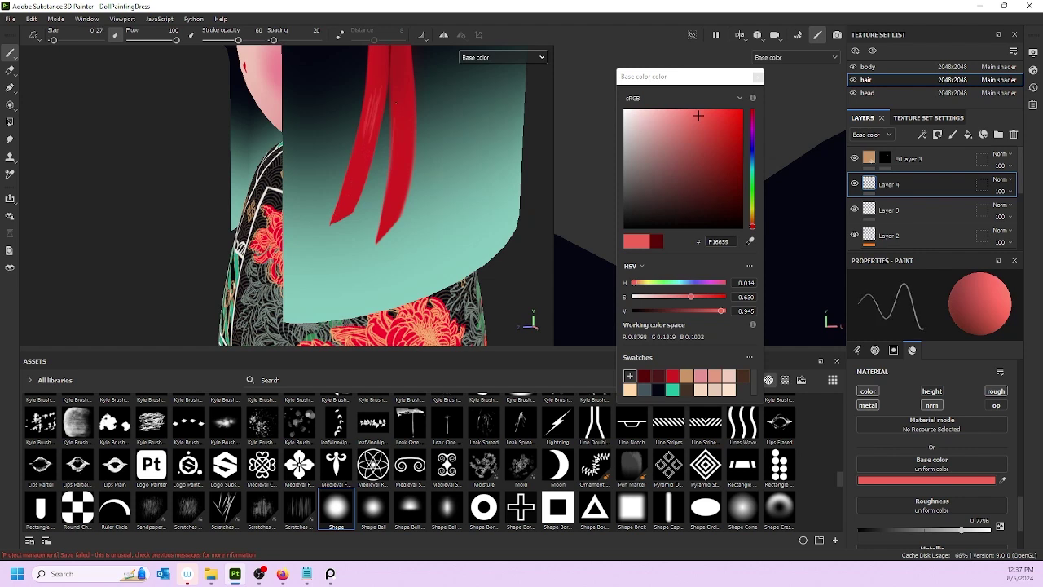
- Return the viewport to Material display, review the ribbon streaks and delete Layer 4
click(488, 57)
click(492, 82)
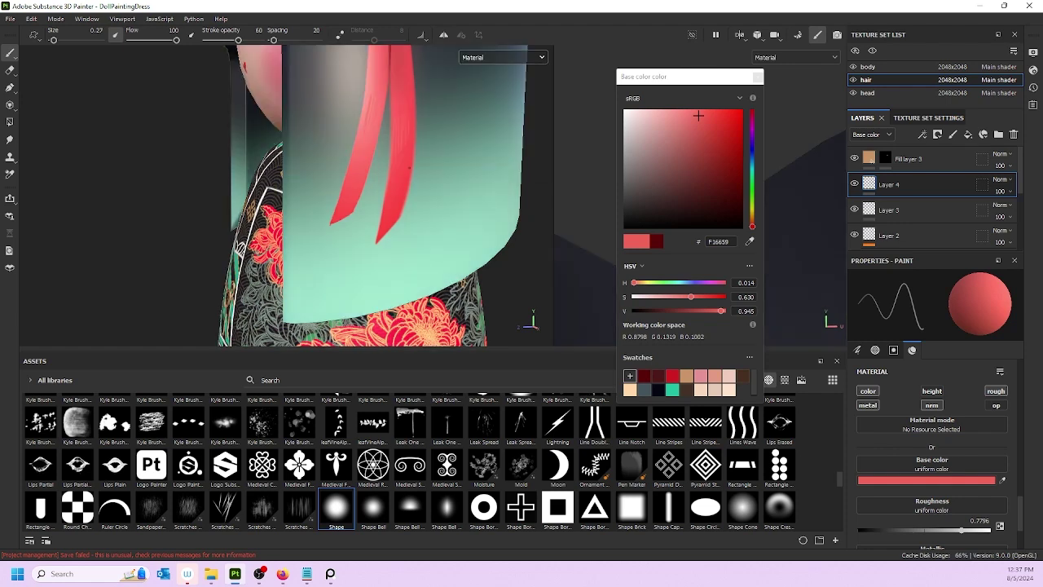
scroll(409, 167, down, 5)
alt+drag(379, 172, 328, 215)
scroll(325, 213, up, 4)
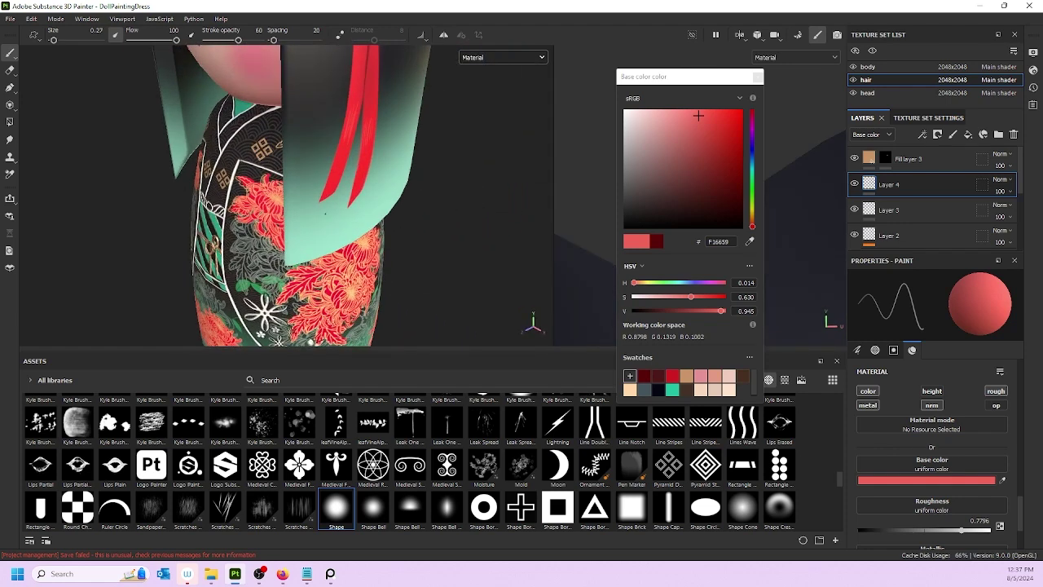
scroll(325, 213, up, 2)
click(1014, 135)
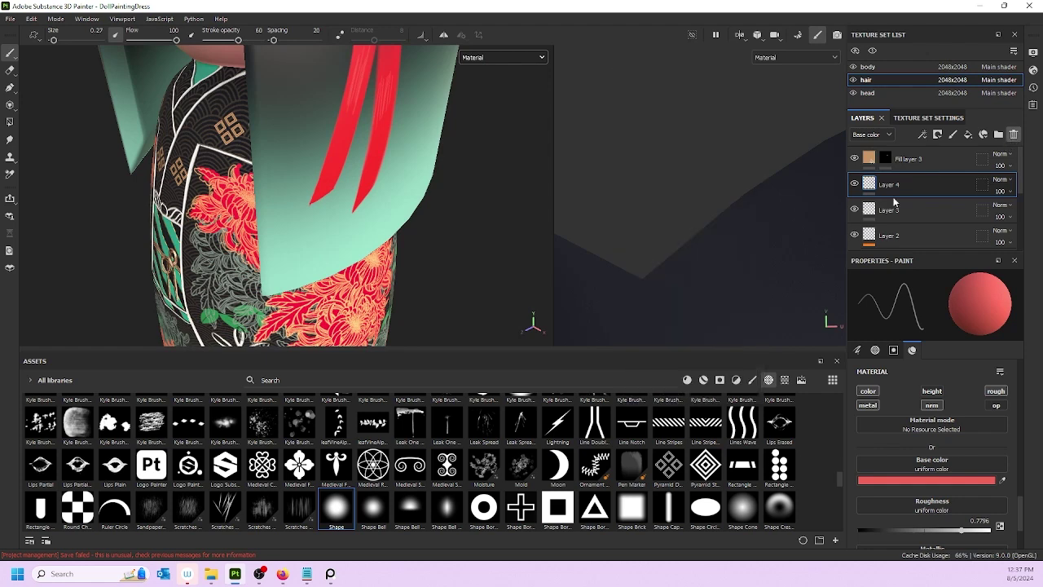
- Add a new paint layer above Layer 3, disable the brush's color, roughness and metallic channels, and enable height at 0.3551
scroll(362, 179, down, 3)
scroll(362, 179, down, 5)
alt+drag(383, 196, 154, 210)
scroll(386, 214, up, 3)
alt+middle_drag(447, 172, 416, 233)
alt+drag(440, 178, 608, 182)
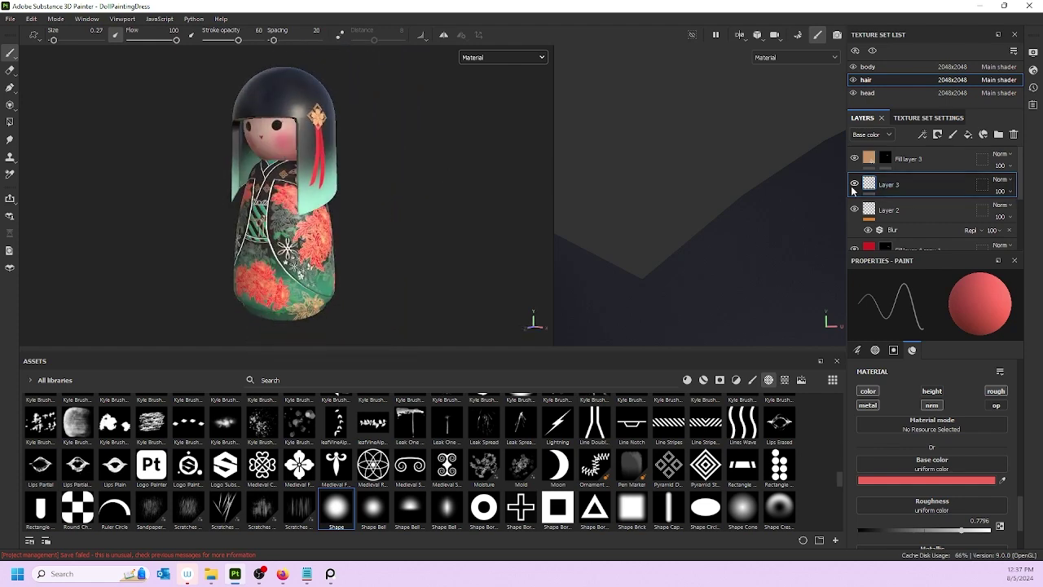
click(953, 134)
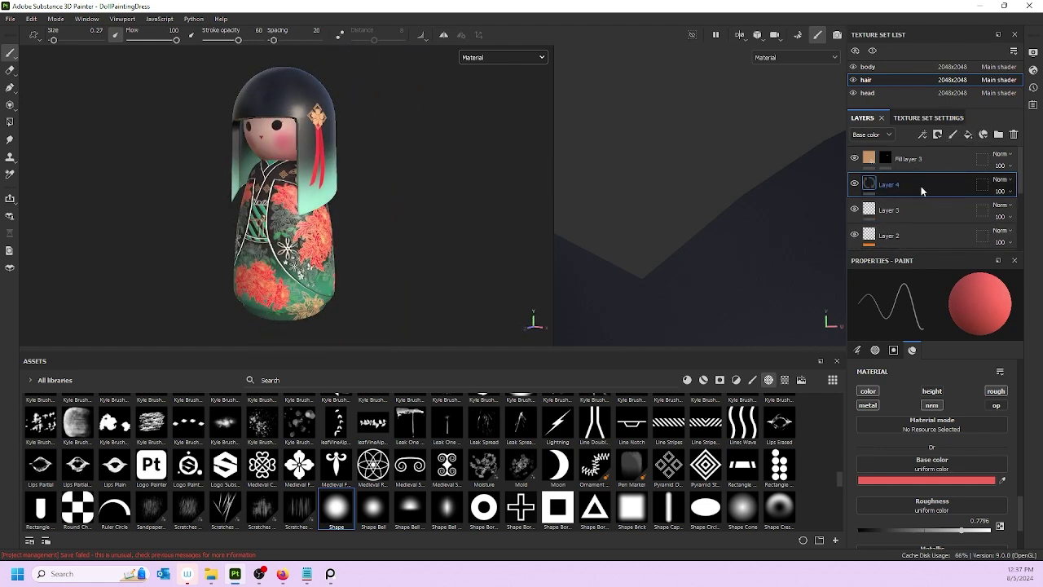
scroll(914, 437, up, 2)
click(871, 424)
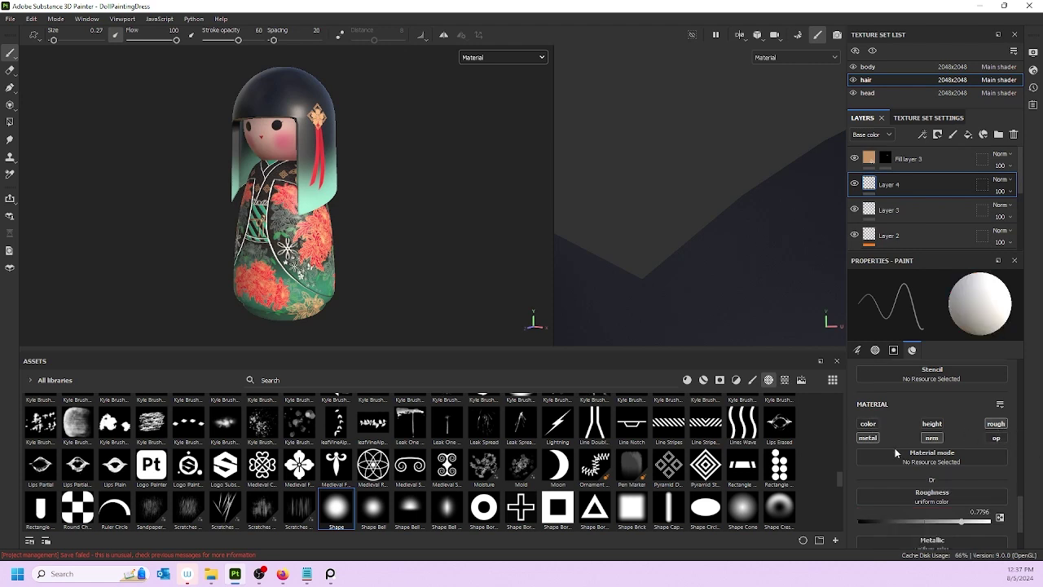
click(994, 426)
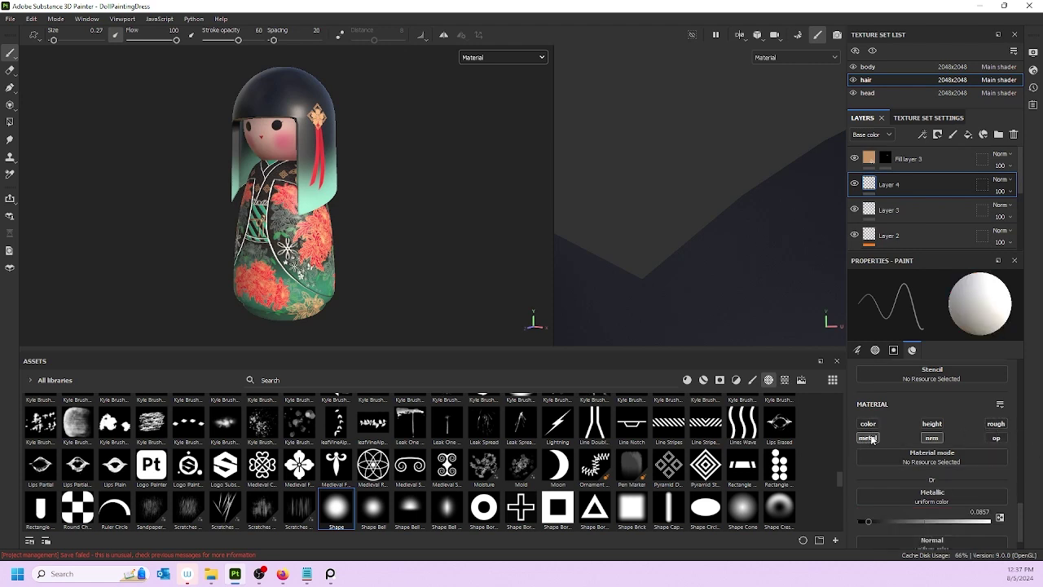
click(868, 438)
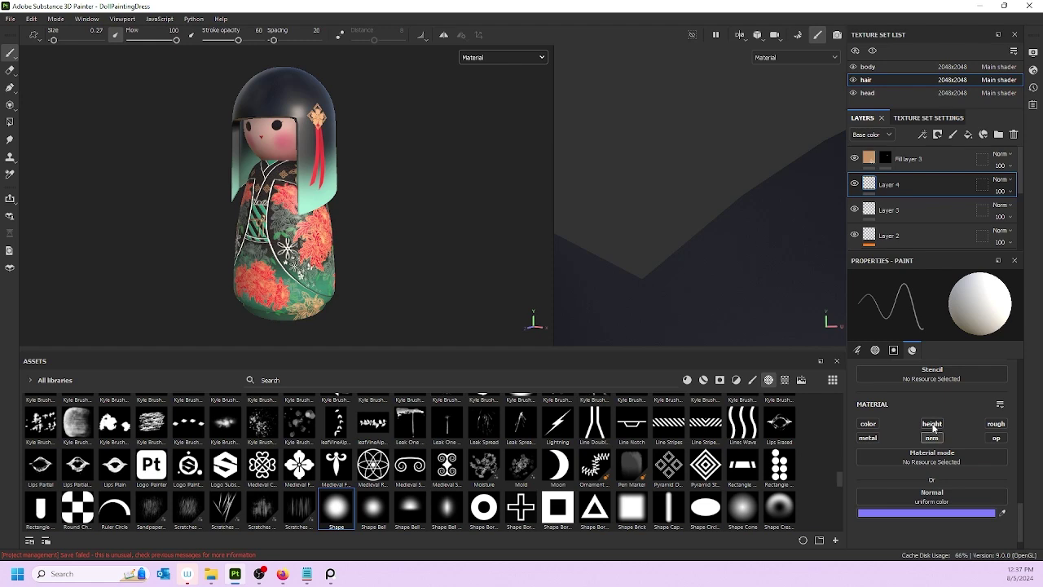
click(932, 424)
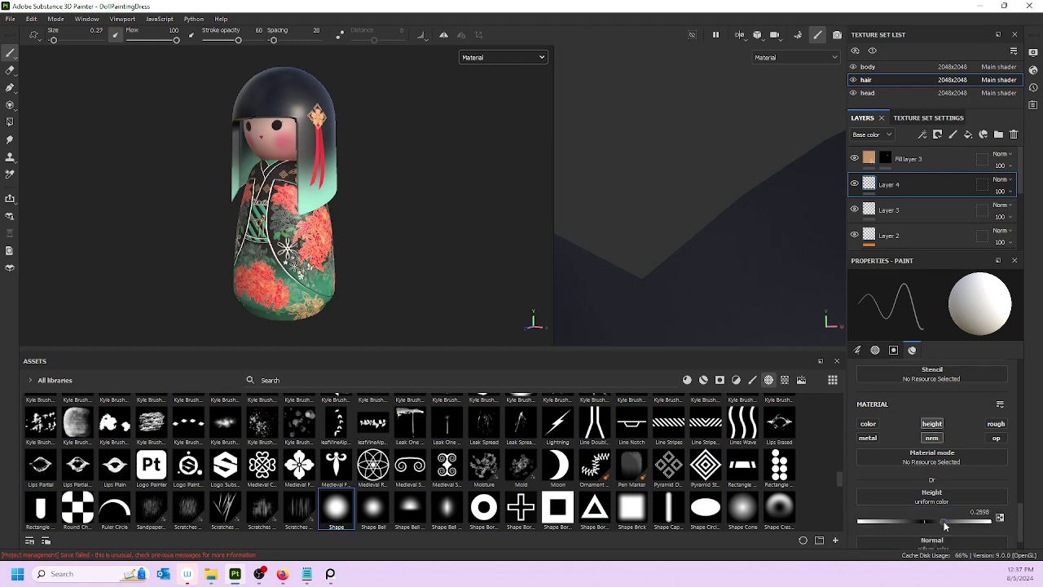
- Paint thin height strokes along the edges of the two red ribbons on Layer 4, undoing a stray stroke
scroll(331, 103, up, 10)
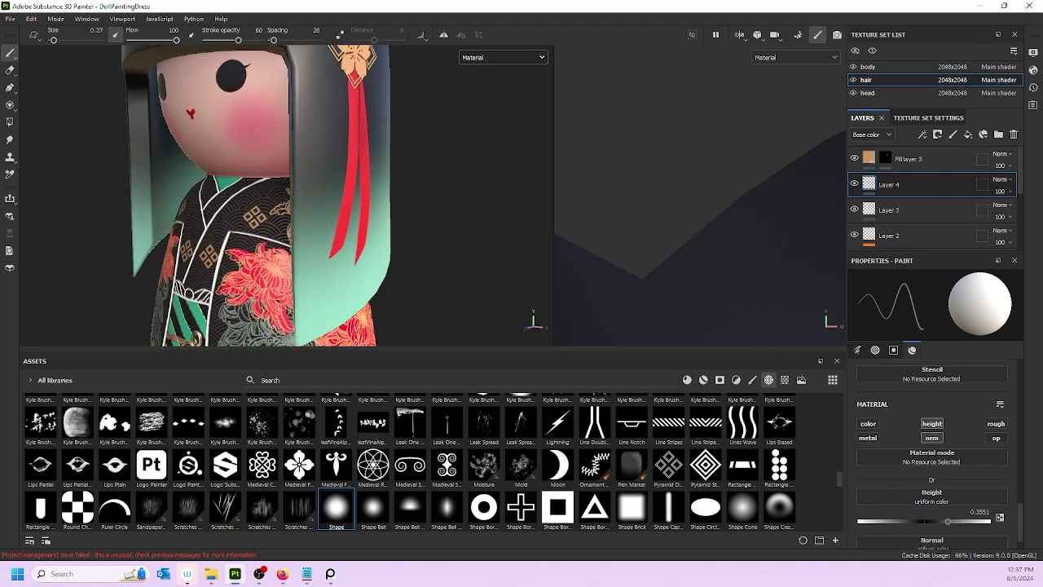
alt+middle_drag(332, 104, 297, 150)
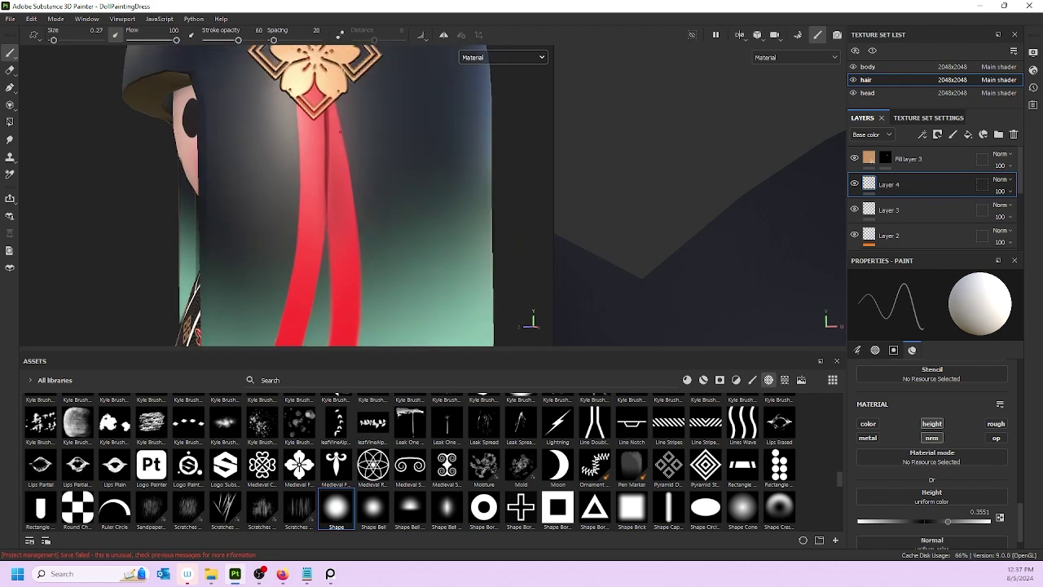
mouse_move(324, 118)
alt+mouse_down()
mouse_move(301, 114)
mouse_move(355, 201)
alt+mouse_up()
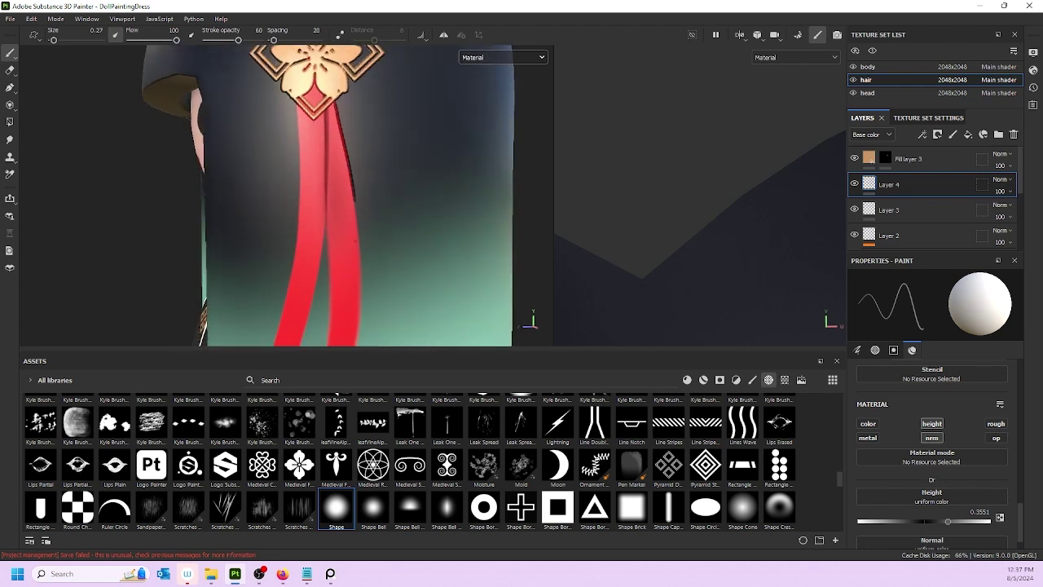
alt+drag(333, 127, 372, 272)
alt+middle_drag(352, 259, 324, 176)
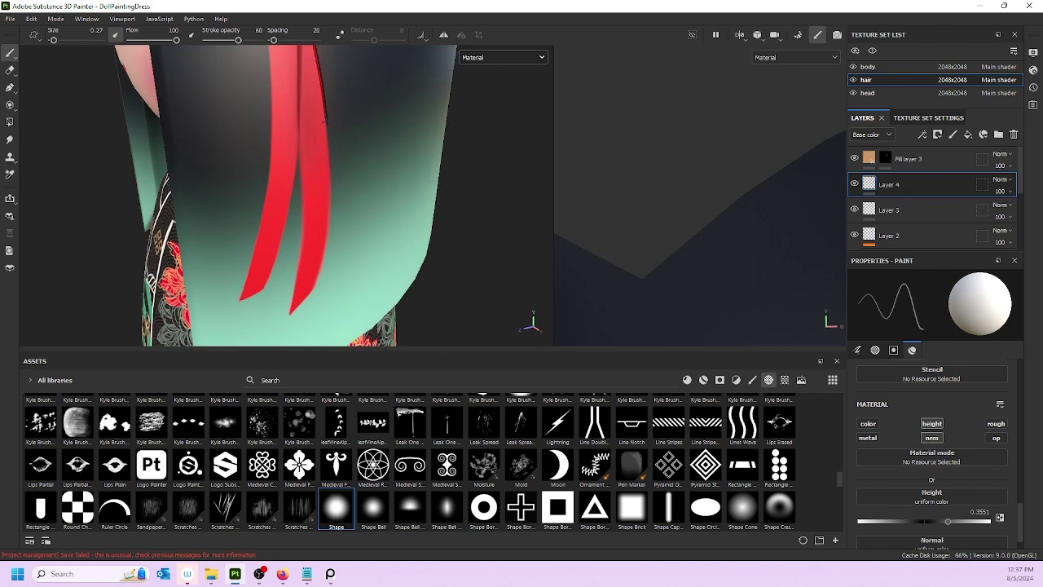
key(ctrl+z)
alt+middle_drag(301, 108, 312, 142)
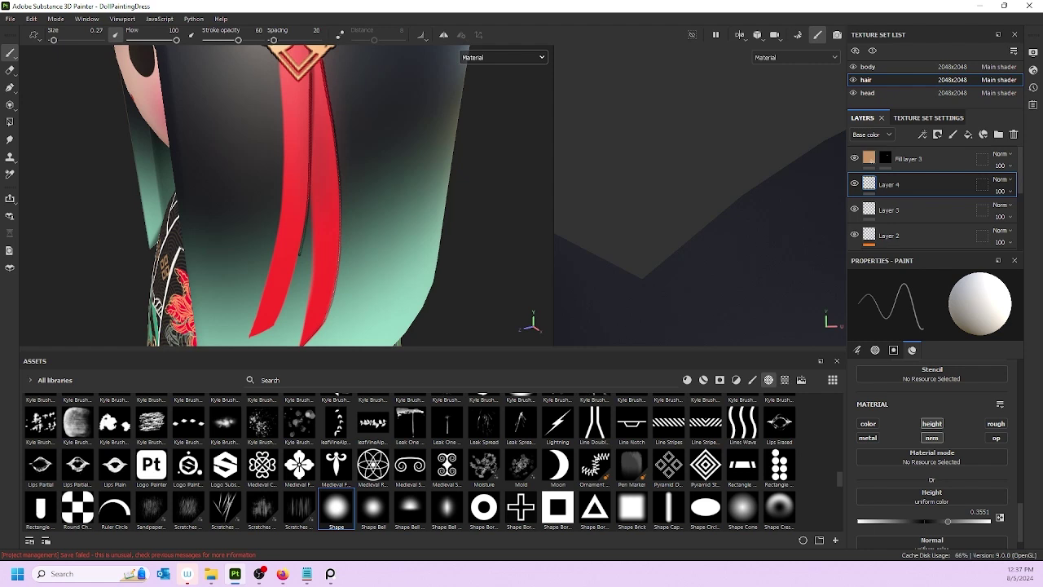
alt+middle_drag(344, 286, 397, 221)
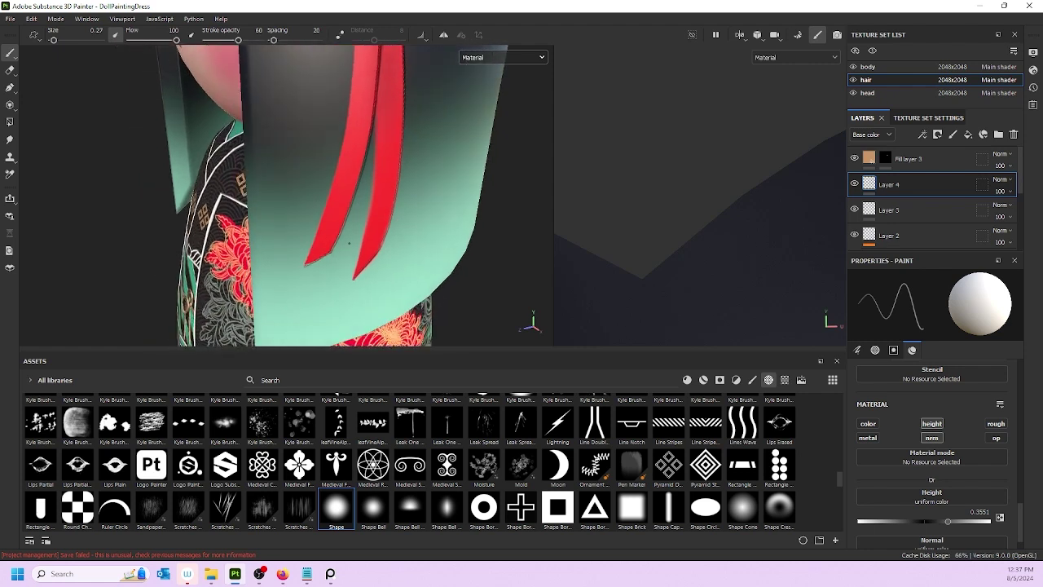
scroll(338, 152, down, 5)
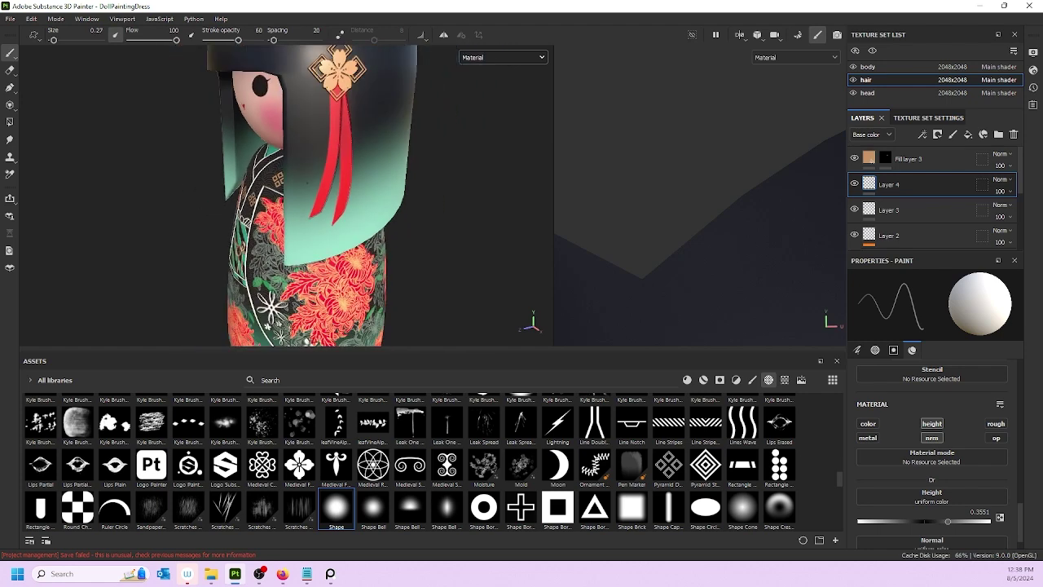
scroll(332, 195, up, 8)
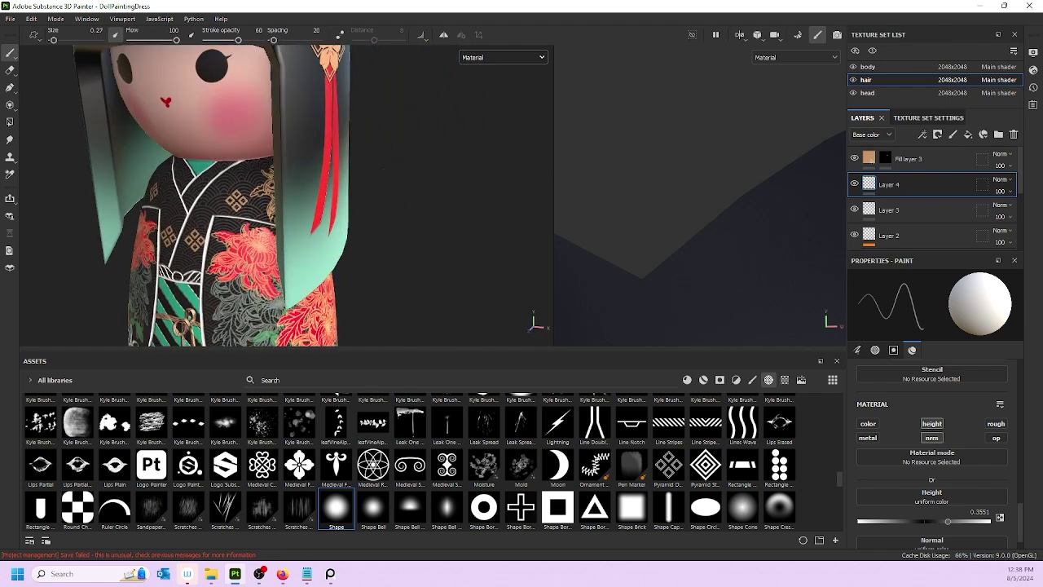
- Examine the ornament and ribbon edges up close, the whole doll from the front and side, and the hair's UV layout
alt+drag(332, 195, 301, 191)
alt+middle_drag(322, 105, 330, 153)
scroll(330, 153, up, 1)
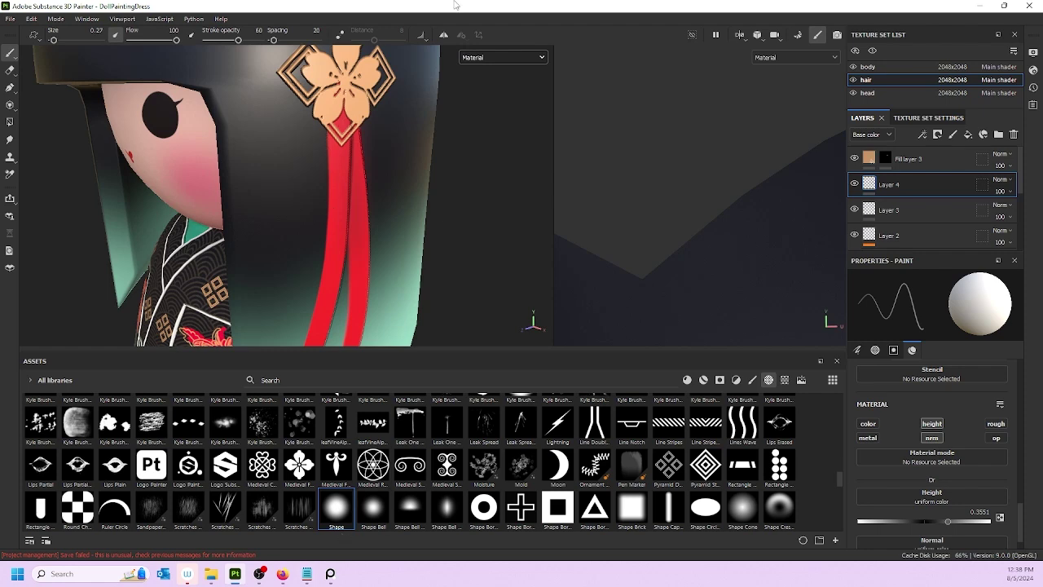
scroll(406, 141, down, 5)
alt+drag(397, 199, 423, 198)
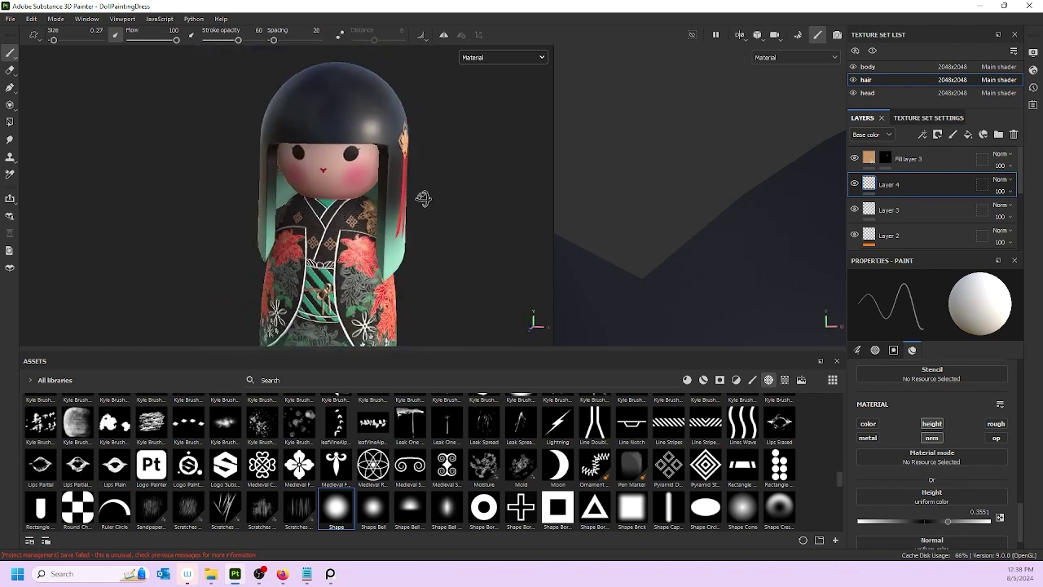
scroll(424, 198, down, 4)
alt+middle_drag(424, 198, 428, 130)
alt+drag(428, 139, 419, 183)
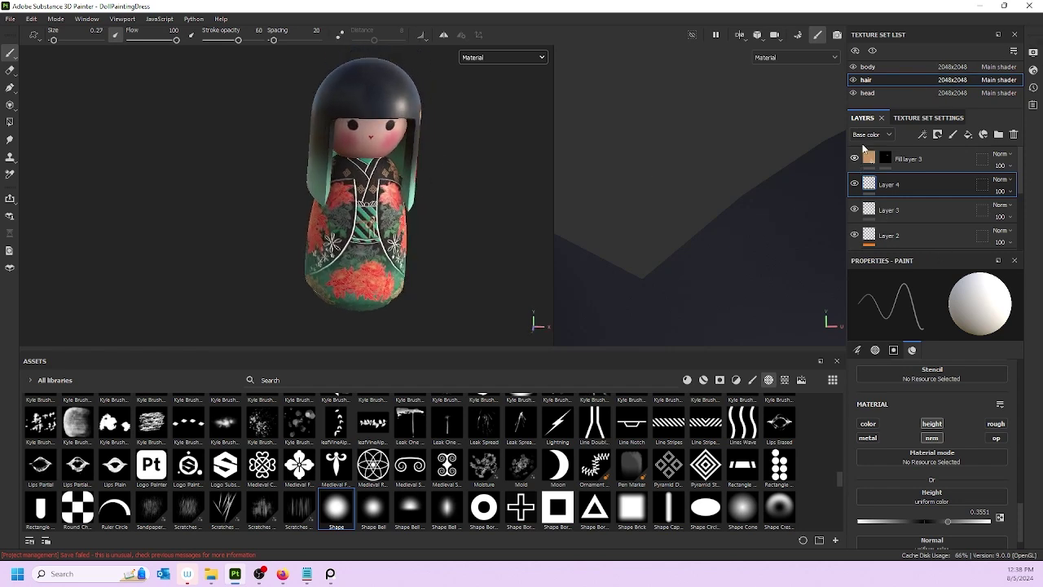
alt+drag(370, 99, 360, 94)
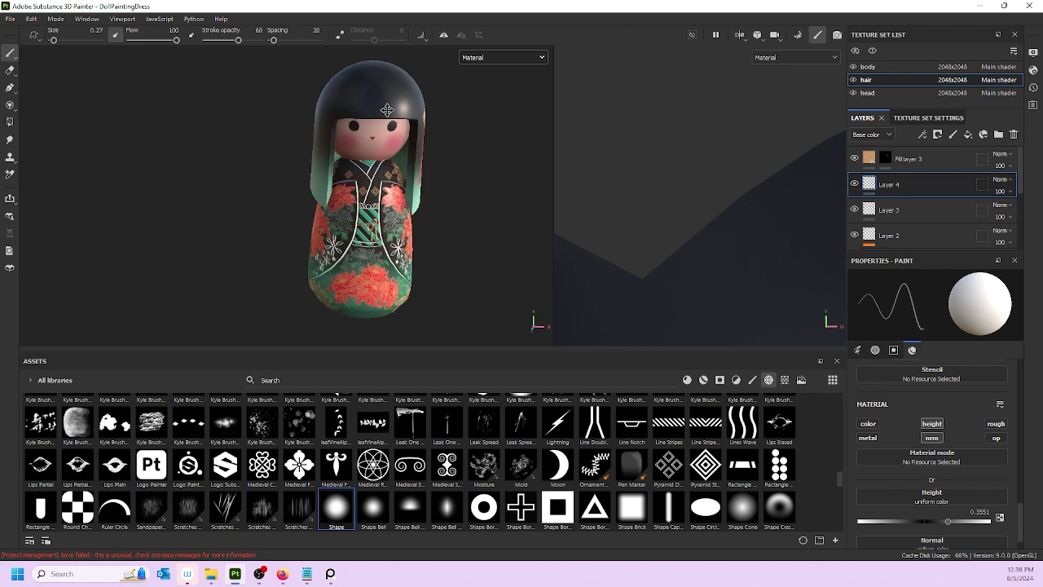
alt+middle_drag(387, 110, 324, 101)
scroll(756, 140, down, 5)
scroll(756, 140, down, 6)
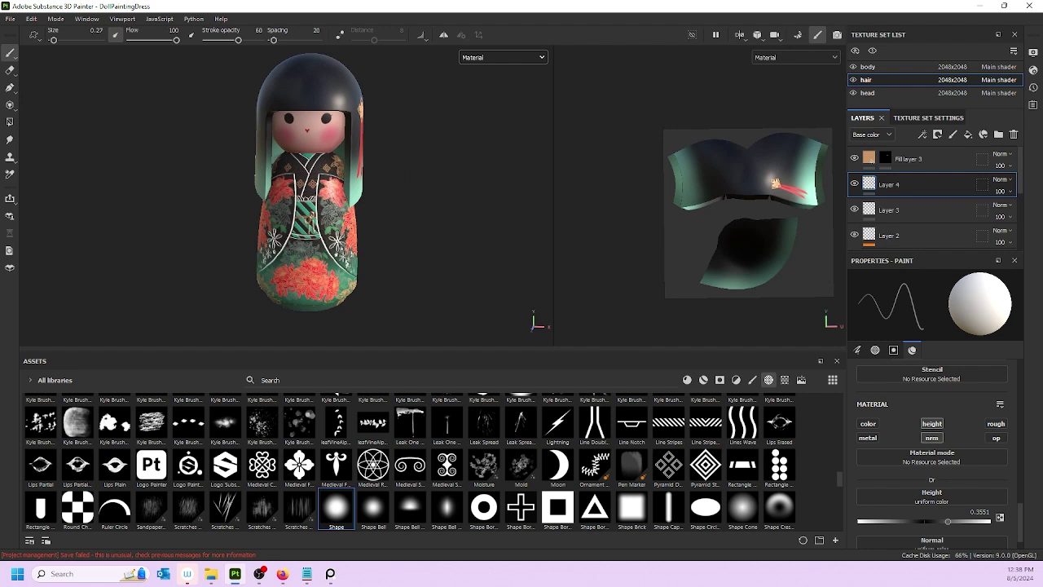
alt+drag(141, 203, 226, 186)
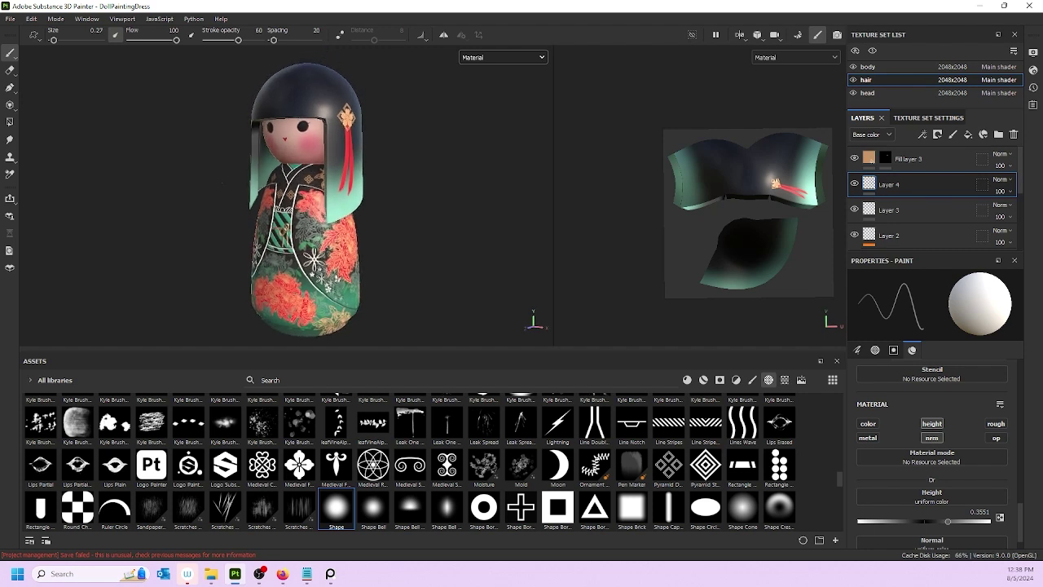